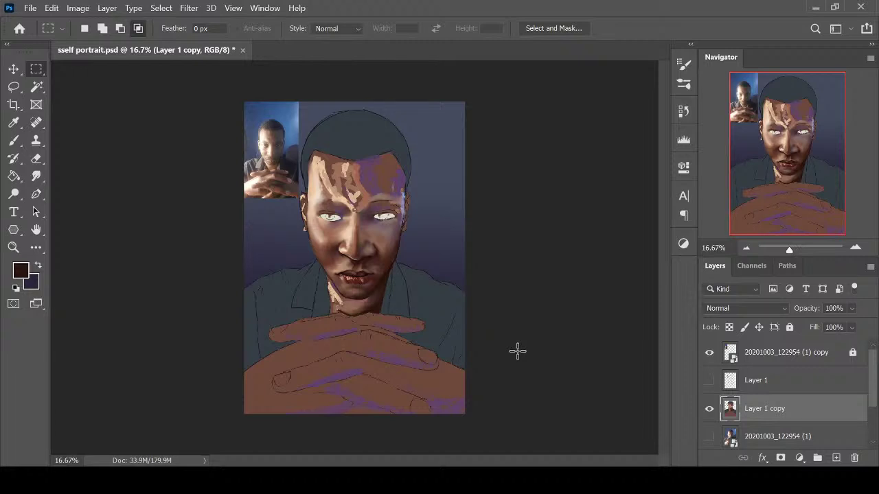
Add a new blank layer directly above Layer 1 copy and activate the Brush tool
{"action": "right_click", "coordinate": [761, 404]}
{"action": "key", "text": "Return"}
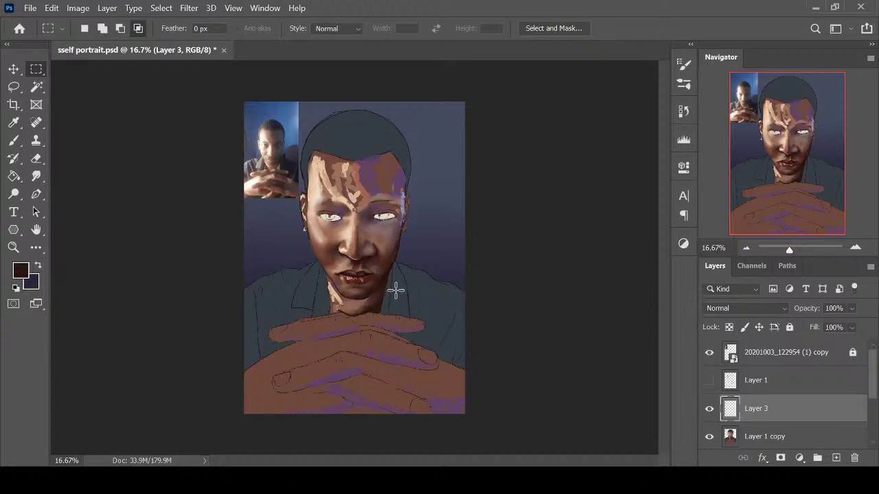
{"action": "key", "text": "ctrl+plus"}
{"action": "key", "text": "ctrl+plus"}
{"action": "key", "text": "b"}
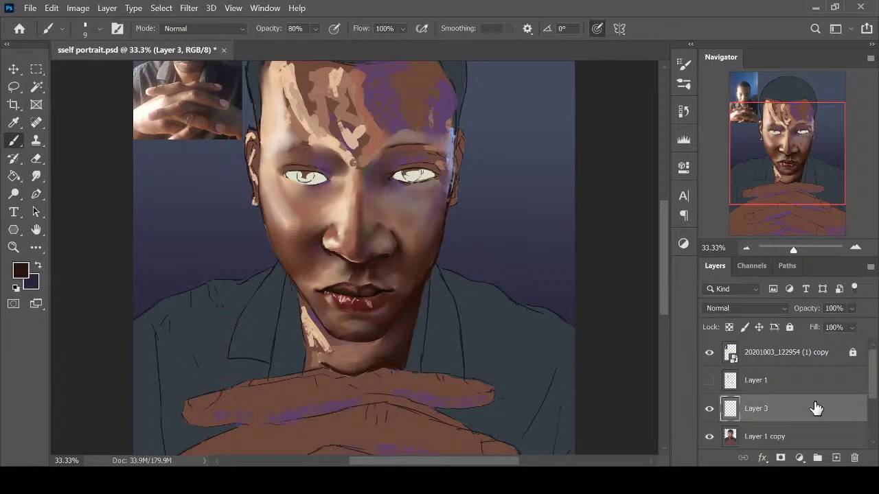
Toggle Layer 1 copy off and on to check its content, and make it the active layer
{"action": "left_click", "coordinate": [709, 436]}
{"action": "left_click", "coordinate": [709, 437]}
{"action": "left_click", "coordinate": [746, 438]}
{"action": "scroll", "coordinate": [582, 212], "scroll_direction": "up", "scroll_amount": 2}
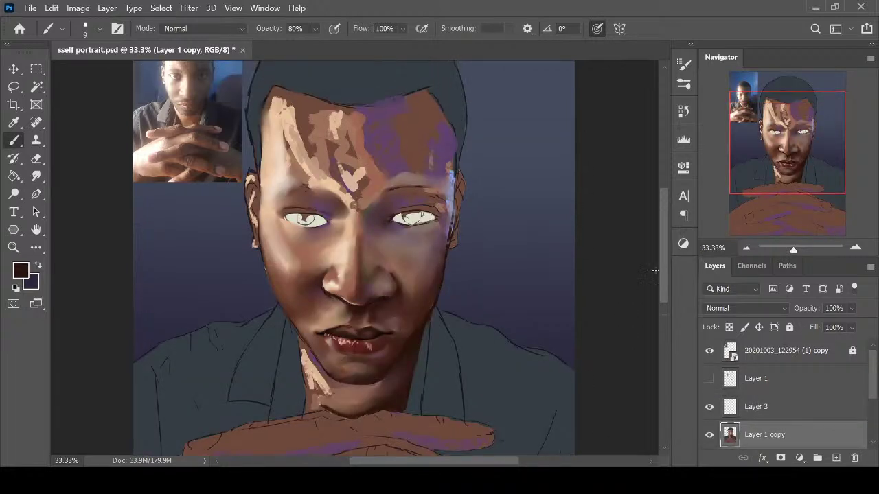
Try a dark brush stroke above the inner corner of the eye on the shadowed side of the face
{"action": "key", "text": "ctrl+minus"}
{"action": "key", "text": "ctrl+minus"}
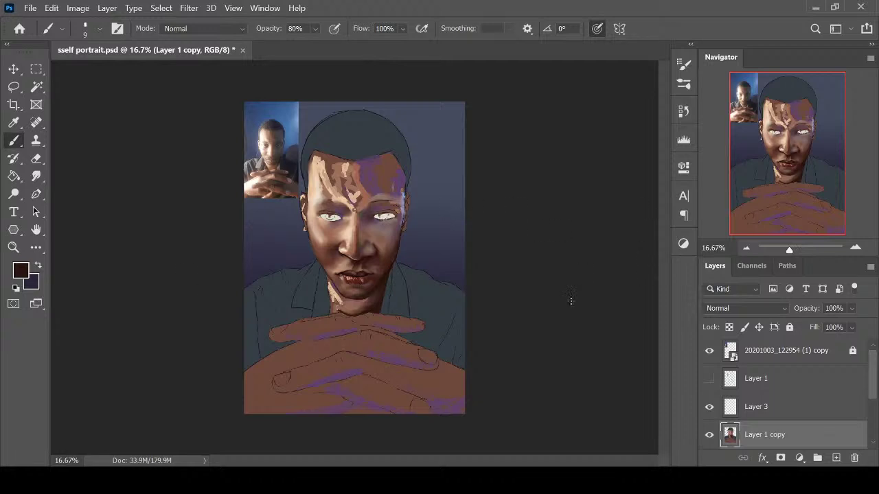
{"action": "key", "text": "ctrl+minus"}
{"action": "key", "text": "ctrl+plus"}
{"action": "key", "text": "ctrl+plus"}
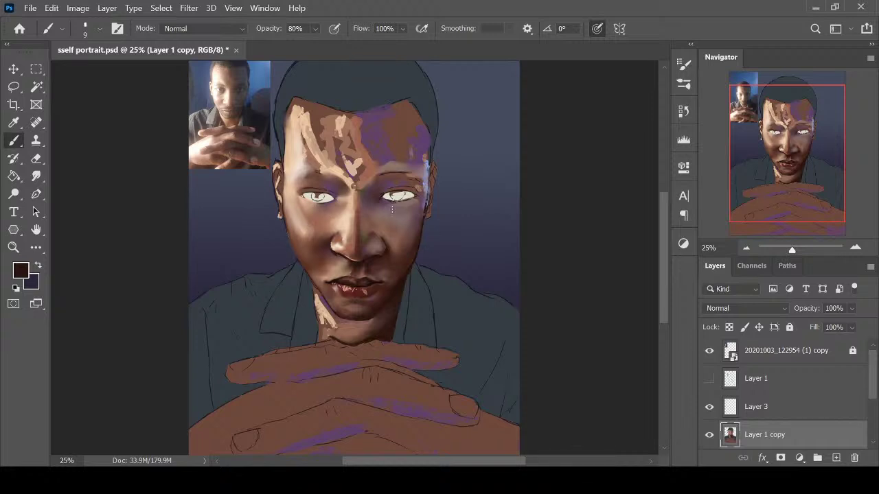
{"action": "mouse_move", "coordinate": [374, 184]}
{"action": "left_mouse_down"}
{"action": "mouse_move", "coordinate": [450, 206]}
{"action": "mouse_move", "coordinate": [398, 186]}
{"action": "left_mouse_up"}
{"action": "key", "text": "ctrl+z"}
Examine the lighting and facial shadows in the reference photo up close
{"action": "scroll", "coordinate": [390, 271], "scroll_direction": "up", "scroll_amount": 1}
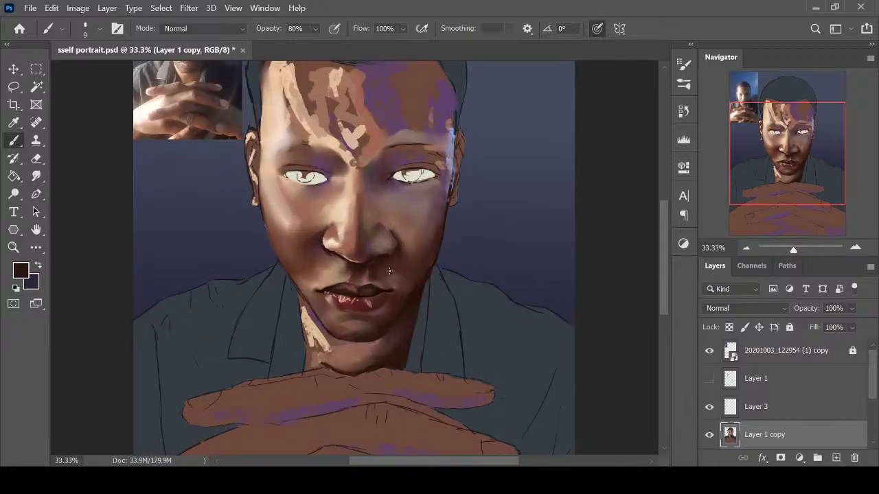
{"action": "scroll", "coordinate": [389, 271], "scroll_direction": "down", "scroll_amount": 1}
{"action": "scroll", "coordinate": [389, 271], "scroll_direction": "up", "scroll_amount": 1}
{"action": "left_click_drag", "start_coordinate": [660, 266], "coordinate": [657, 229]}
{"action": "left_click_drag", "start_coordinate": [476, 465], "coordinate": [427, 462]}
{"action": "key", "text": "ctrl+plus"}
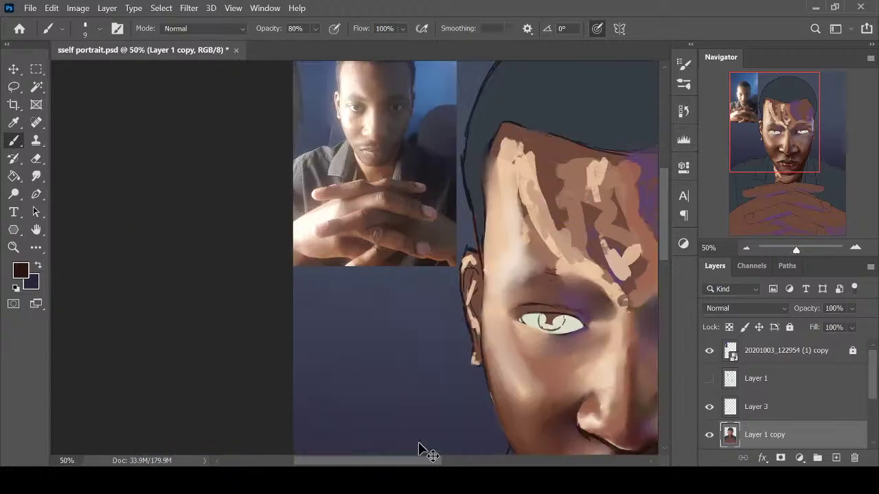
{"action": "left_click_drag", "start_coordinate": [660, 243], "coordinate": [659, 228]}
{"action": "key", "text": "ctrl+plus"}
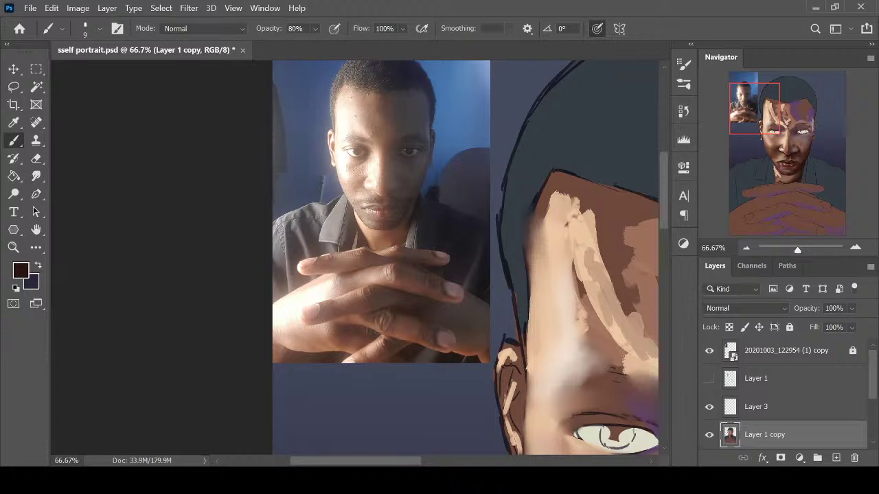
{"action": "left_click_drag", "start_coordinate": [665, 202], "coordinate": [662, 184]}
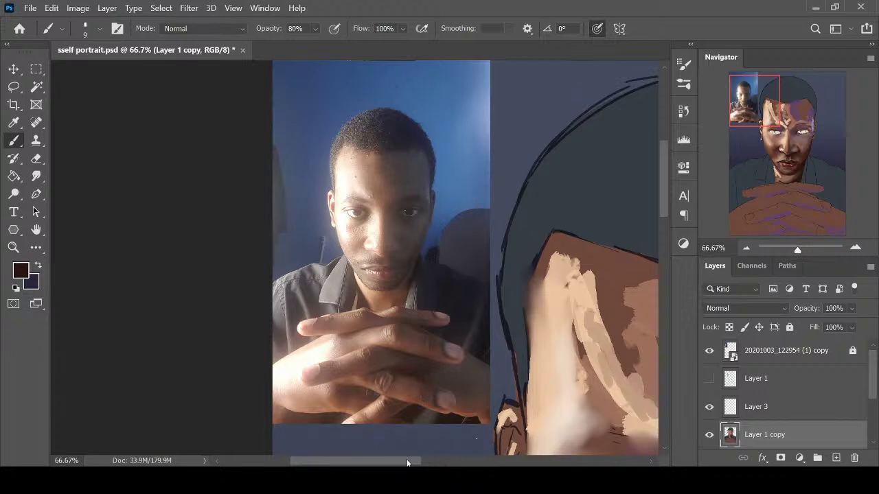
Examine the painted face from the forehead to the chin for areas that need more shading
{"action": "left_click_drag", "start_coordinate": [407, 461], "coordinate": [454, 463]}
{"action": "left_click_drag", "start_coordinate": [665, 195], "coordinate": [662, 249]}
{"action": "left_click_drag", "start_coordinate": [446, 460], "coordinate": [473, 460]}
{"action": "key", "text": "ctrl+minus"}
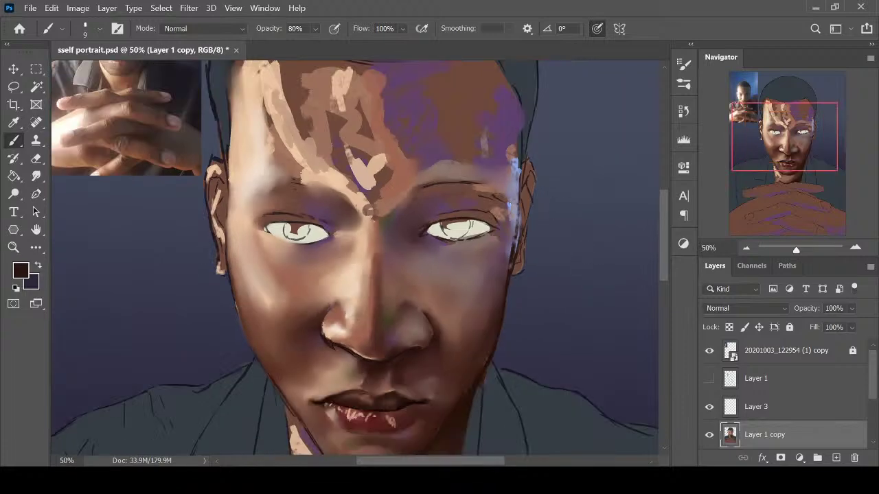
{"action": "left_click_drag", "start_coordinate": [664, 248], "coordinate": [662, 255]}
{"action": "scroll", "coordinate": [663, 291], "scroll_direction": "down", "scroll_amount": 2}
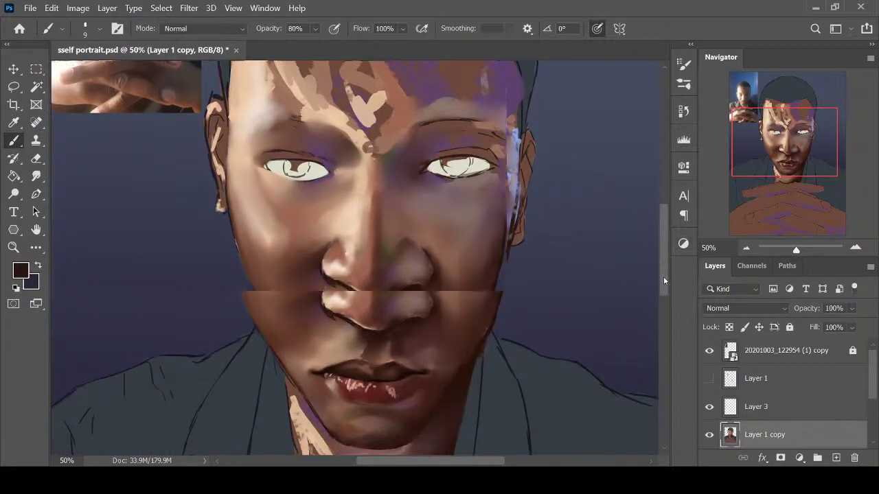
{"action": "key", "text": "ctrl+minus"}
{"action": "key", "text": "ctrl+minus"}
{"action": "key", "text": "ctrl+plus"}
{"action": "key", "text": "ctrl+plus"}
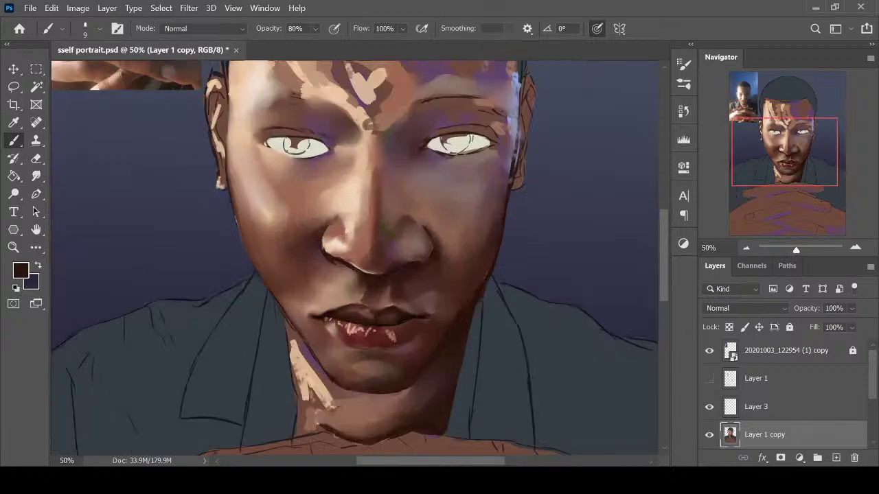
Paint dark brown shadow strokes beneath the inner corner of the eye on the lit side of the face
{"action": "mouse_move", "coordinate": [667, 243]}
{"action": "left_mouse_down"}
{"action": "mouse_move", "coordinate": [655, 306]}
{"action": "mouse_move", "coordinate": [646, 222]}
{"action": "mouse_move", "coordinate": [663, 205]}
{"action": "mouse_move", "coordinate": [663, 232]}
{"action": "left_mouse_up"}
{"action": "key", "text": "ctrl+plus"}
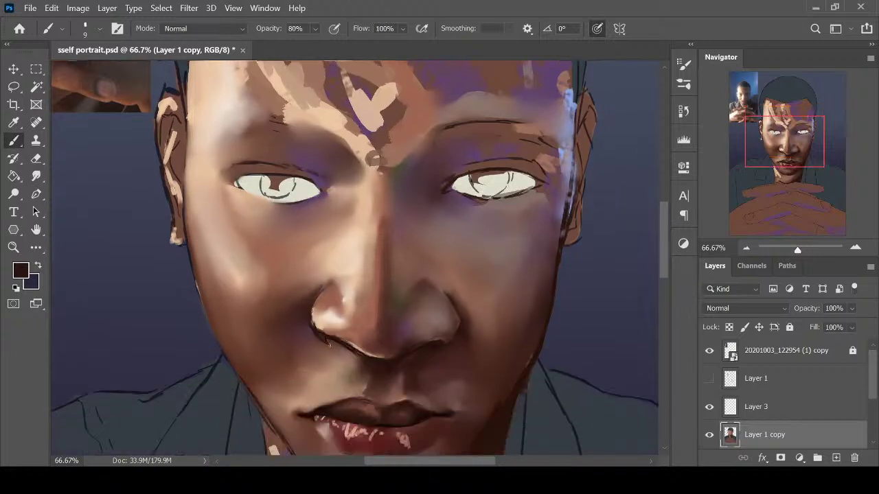
{"action": "key", "text": "i"}
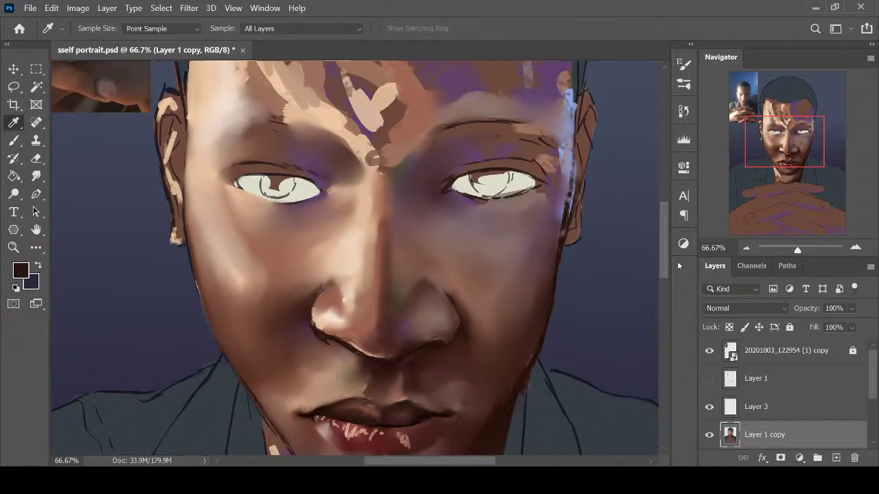
{"action": "scroll", "coordinate": [663, 271], "scroll_direction": "down", "scroll_amount": 2}
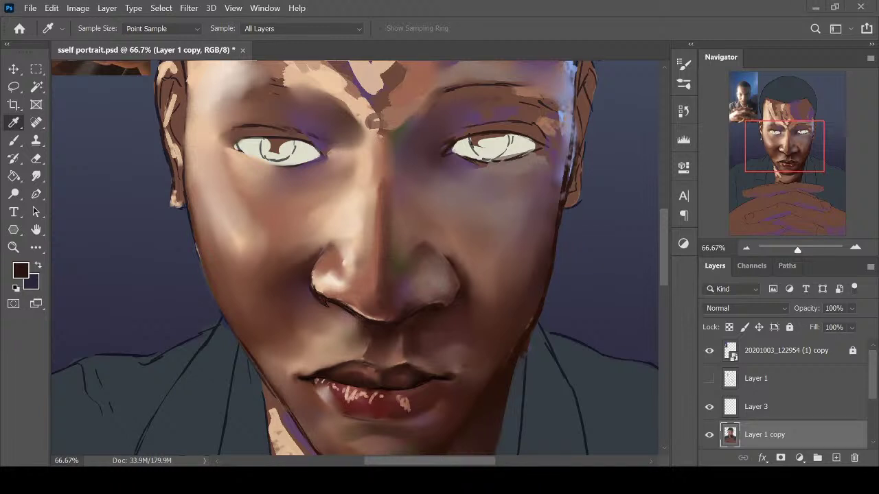
{"action": "key", "text": "b"}
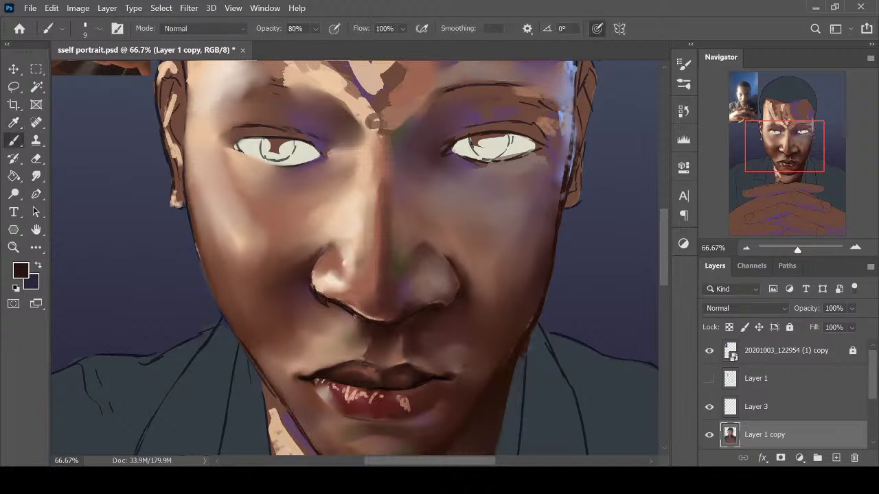
{"action": "key", "text": "bracketleft"}
{"action": "key", "text": "bracketright"}
{"action": "key", "text": "bracketright"}
{"action": "key", "text": "bracketright"}
{"action": "mouse_move", "coordinate": [276, 201]}
{"action": "left_mouse_down"}
{"action": "mouse_move", "coordinate": [316, 204]}
{"action": "mouse_move", "coordinate": [283, 204]}
{"action": "mouse_move", "coordinate": [313, 197]}
{"action": "mouse_move", "coordinate": [285, 192]}
{"action": "mouse_move", "coordinate": [324, 162]}
{"action": "mouse_move", "coordinate": [288, 180]}
{"action": "mouse_move", "coordinate": [299, 168]}
{"action": "mouse_move", "coordinate": [332, 164]}
{"action": "mouse_move", "coordinate": [316, 178]}
{"action": "left_mouse_up"}
Undo the last two brush strokes and set the brush size to 15
{"action": "key", "text": "bracketright"}
{"action": "key", "text": "bracketright"}
{"action": "key", "text": "bracketright"}
{"action": "key", "text": "bracketright"}
{"action": "key", "text": "bracketright"}
{"action": "key", "text": "bracketright"}
{"action": "key", "text": "ctrl+z"}
{"action": "key", "text": "ctrl+z"}
{"action": "key", "text": "bracketleft"}
{"action": "key", "text": "bracketleft"}
{"action": "key", "text": "bracketleft"}
{"action": "key", "text": "bracketleft"}
{"action": "key", "text": "bracketleft"}
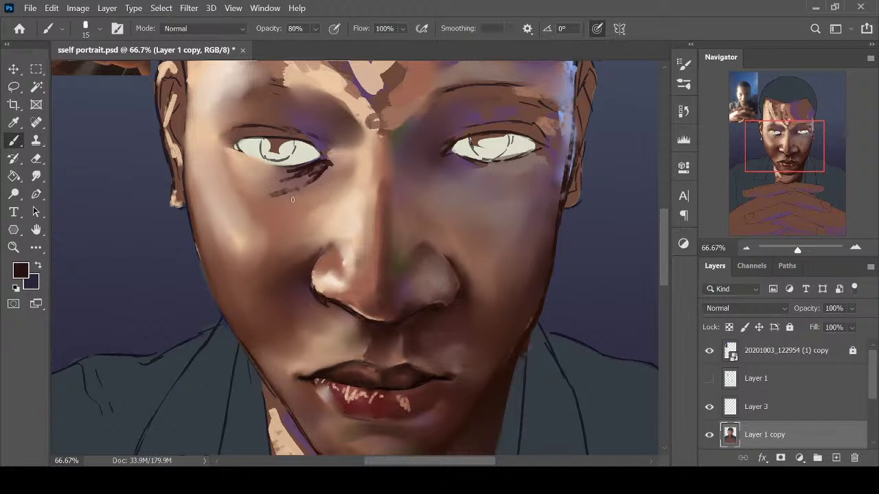
Smudge the dark under-eye strokes smooth at 22% strength, and add a mid-brown sampled from the cheek to the eye bag
{"action": "key", "text": "r"}
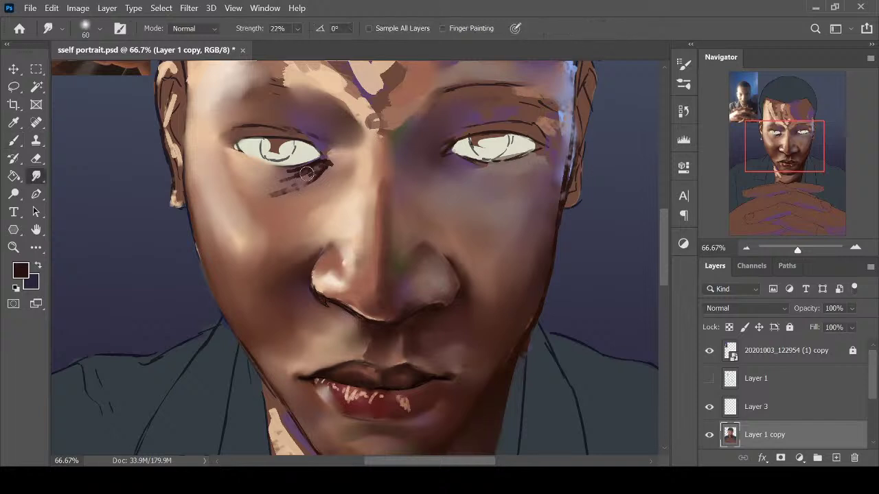
{"action": "mouse_move", "coordinate": [315, 169]}
{"action": "left_mouse_down"}
{"action": "mouse_move", "coordinate": [234, 180]}
{"action": "mouse_move", "coordinate": [316, 169]}
{"action": "mouse_move", "coordinate": [263, 215]}
{"action": "mouse_move", "coordinate": [314, 175]}
{"action": "left_mouse_up"}
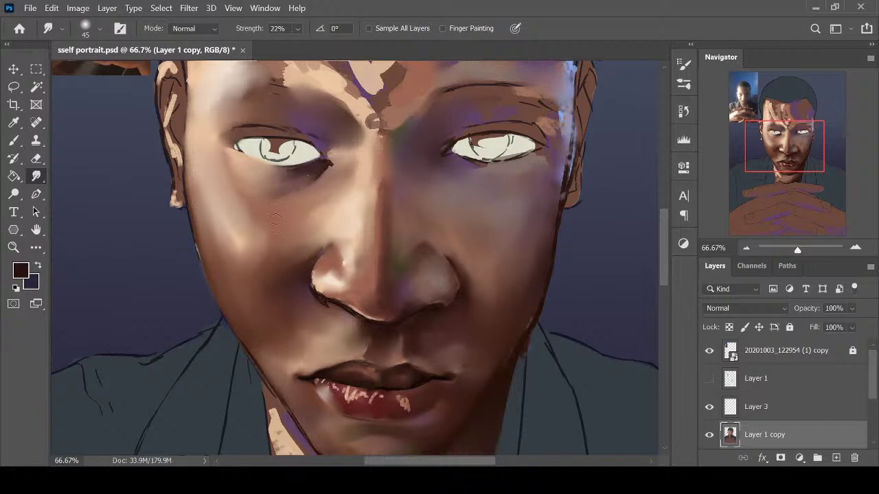
{"action": "key", "text": "i"}
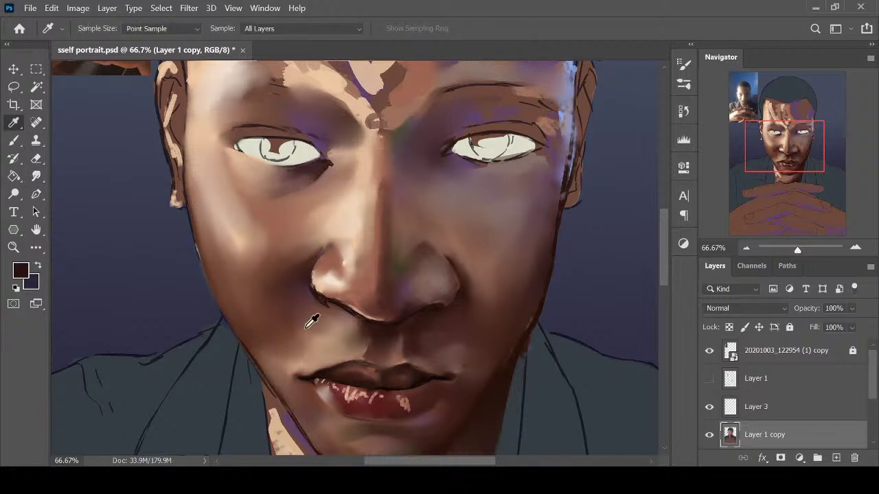
{"action": "left_click", "coordinate": [261, 266]}
{"action": "key", "text": "b"}
{"action": "mouse_move", "coordinate": [278, 177]}
{"action": "left_mouse_down"}
{"action": "mouse_move", "coordinate": [251, 191]}
{"action": "mouse_move", "coordinate": [280, 183]}
{"action": "left_mouse_up"}
{"action": "key", "text": "r"}
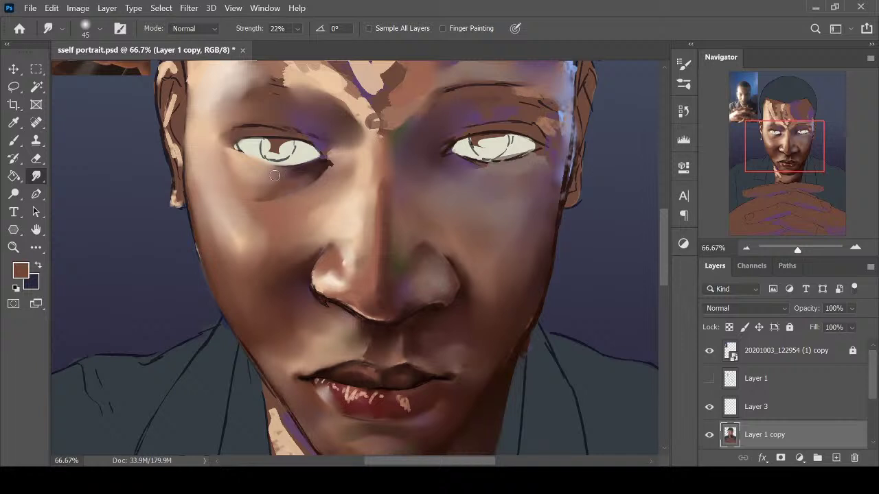
Paint mid-brown strokes from the lower edge of the eye bag to the outer cheek and smudge them
{"action": "key", "text": "b"}
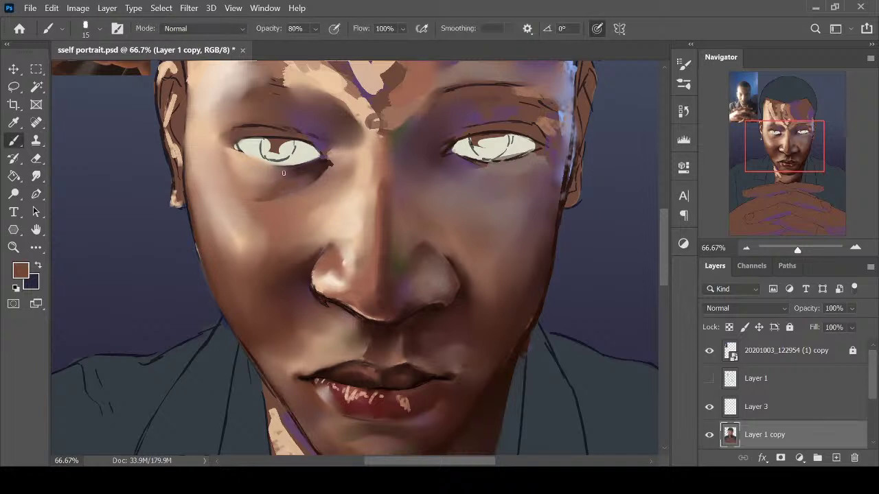
{"action": "mouse_move", "coordinate": [284, 173]}
{"action": "left_mouse_down"}
{"action": "mouse_move", "coordinate": [260, 167]}
{"action": "mouse_move", "coordinate": [272, 176]}
{"action": "mouse_move", "coordinate": [249, 212]}
{"action": "left_mouse_up"}
{"action": "key", "text": "r"}
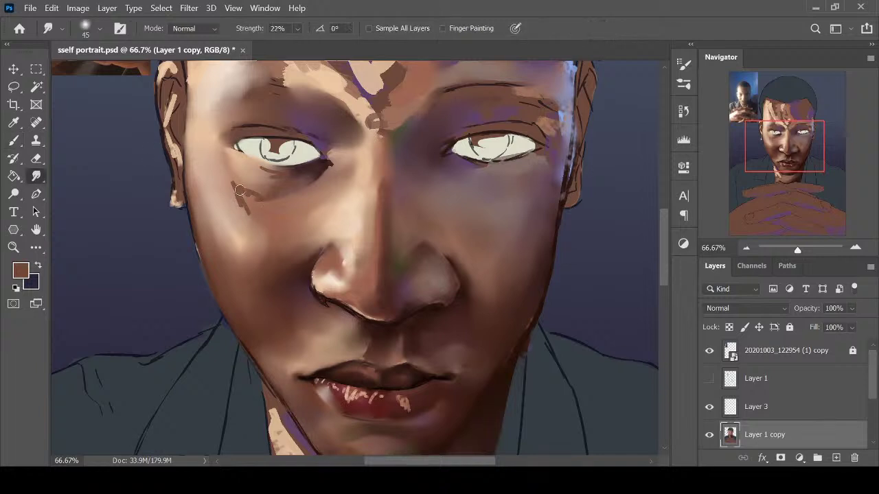
{"action": "left_click_drag", "start_coordinate": [241, 210], "coordinate": [245, 198]}
Darken the upper cheek crease below the lit-side eye with dark reddish brown sampled near the mouth, and smudge it
{"action": "key", "text": "i"}
{"action": "left_click", "coordinate": [431, 393]}
{"action": "key", "text": "b"}
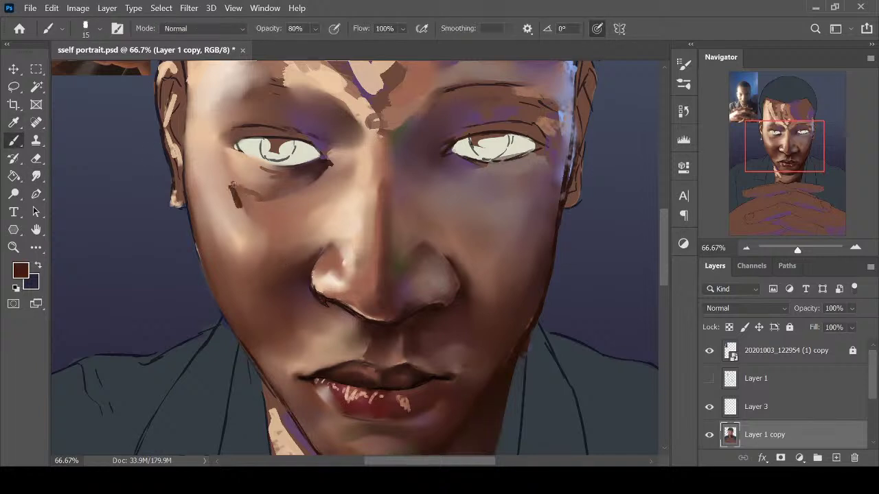
{"action": "key", "text": "i"}
{"action": "left_click", "coordinate": [447, 426]}
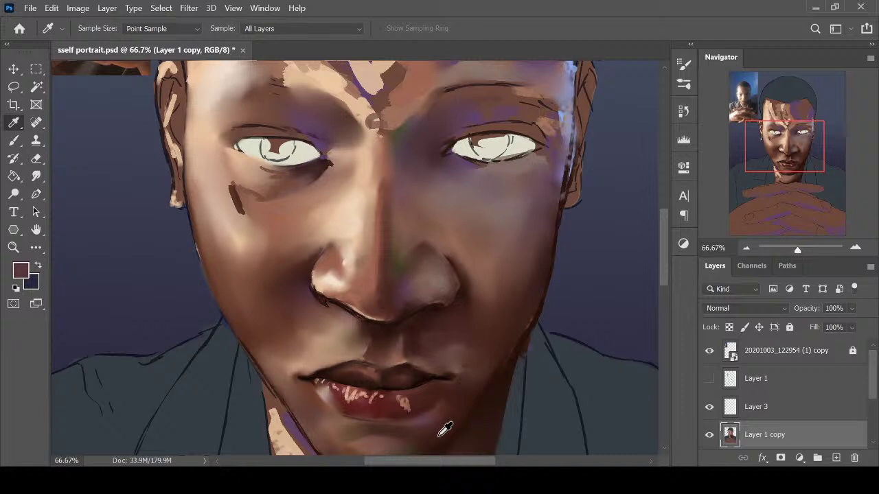
{"action": "left_click", "coordinate": [438, 381]}
{"action": "key", "text": "b"}
{"action": "key", "text": "r"}
{"action": "mouse_move", "coordinate": [233, 188]}
{"action": "left_mouse_down"}
{"action": "mouse_move", "coordinate": [240, 220]}
{"action": "mouse_move", "coordinate": [233, 191]}
{"action": "left_mouse_up"}
Add more reddish-brown strokes to the cheek shadow below the eye and blend them with the Smudge tool
{"action": "key", "text": "i"}
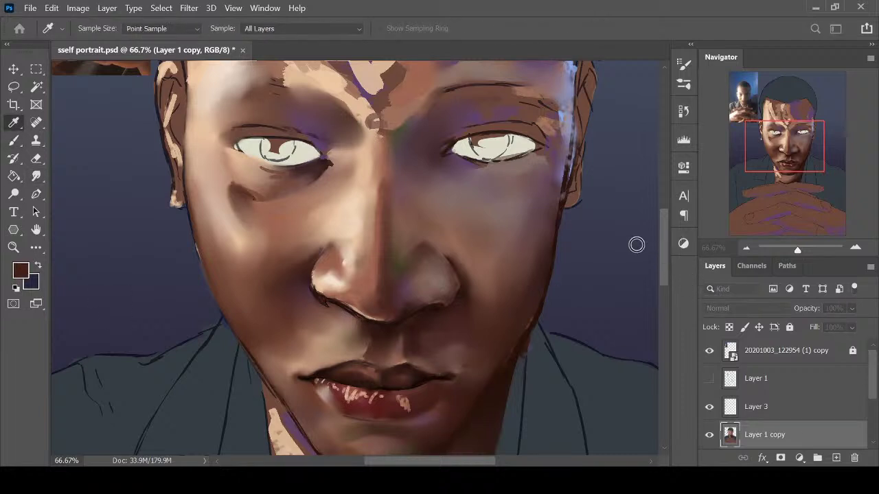
{"action": "key", "text": "r"}
{"action": "key", "text": "b"}
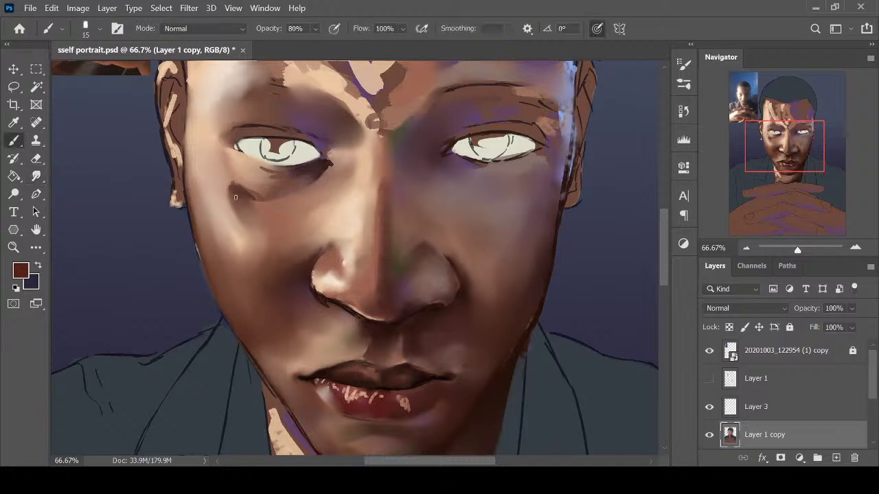
{"action": "mouse_move", "coordinate": [232, 191]}
{"action": "left_mouse_down"}
{"action": "mouse_move", "coordinate": [250, 211]}
{"action": "mouse_move", "coordinate": [254, 202]}
{"action": "mouse_move", "coordinate": [234, 194]}
{"action": "left_mouse_up"}
{"action": "key", "text": "r"}
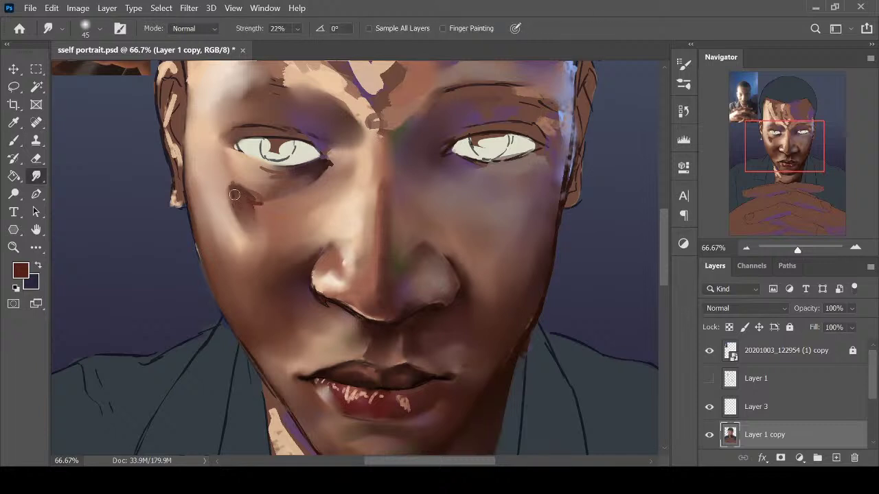
Pick an orange-brown, brush it over the cheek shadow below the eye and smudge it into the skin
{"action": "key", "text": "i"}
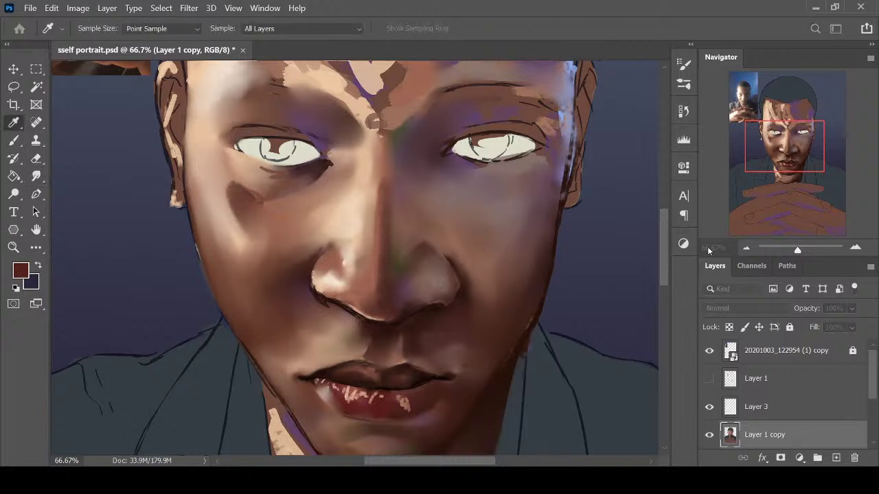
{"action": "left_click", "coordinate": [808, 128]}
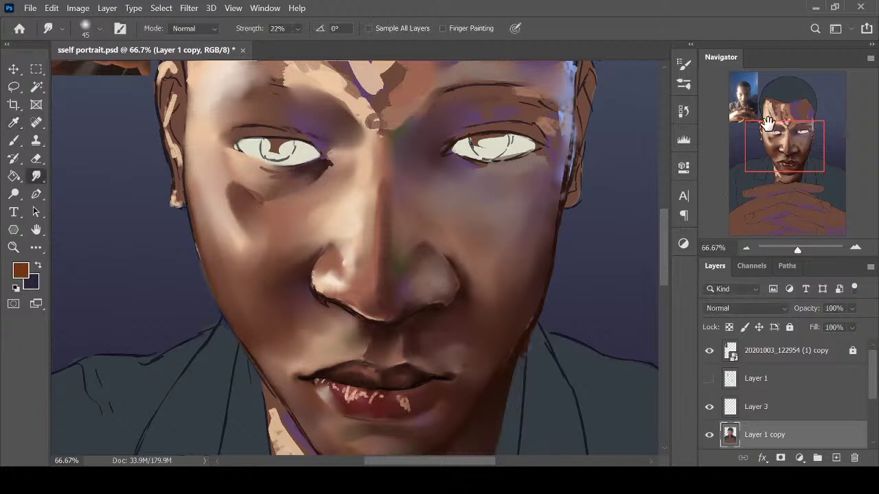
{"action": "key", "text": "b"}
{"action": "left_click_drag", "start_coordinate": [241, 212], "coordinate": [235, 189]}
{"action": "key", "text": "r"}
{"action": "mouse_move", "coordinate": [255, 237]}
{"action": "left_mouse_down"}
{"action": "mouse_move", "coordinate": [231, 198]}
{"action": "mouse_move", "coordinate": [249, 229]}
{"action": "mouse_move", "coordinate": [262, 223]}
{"action": "left_mouse_up"}
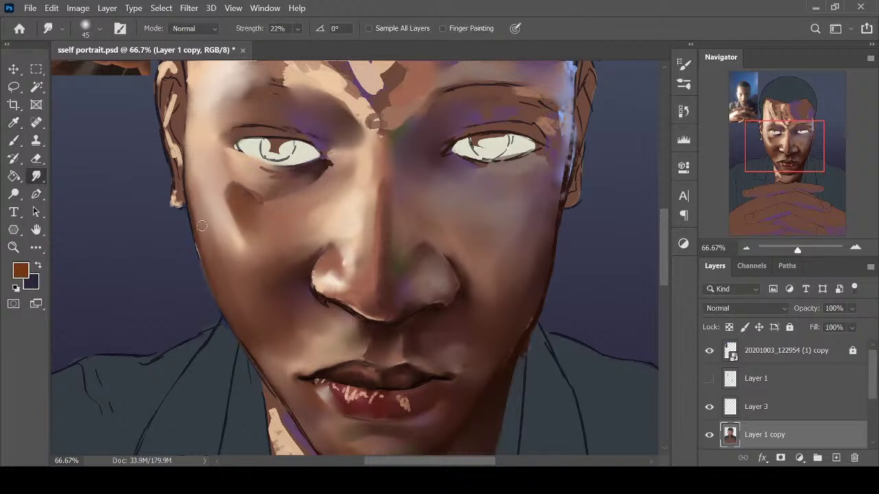
Paint orange-brown along the lit-side cheek and jaw edge down to the mouth corner and smudge it smooth
{"action": "key", "text": "b"}
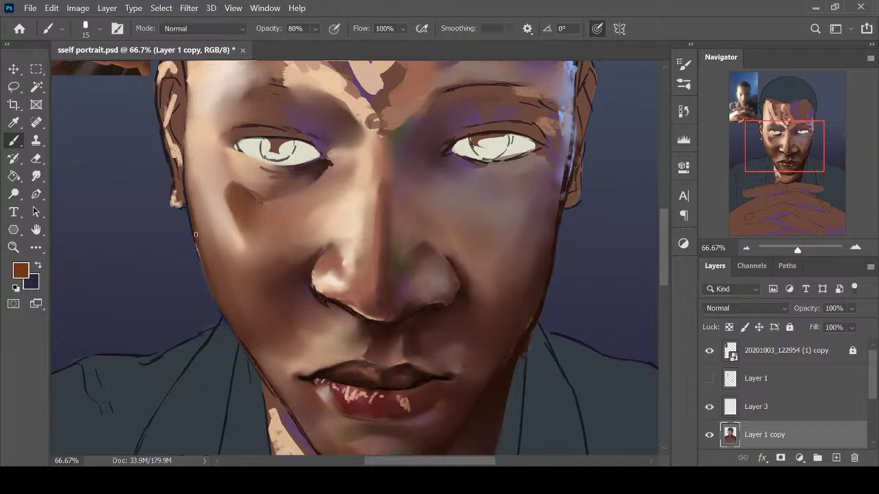
{"action": "key", "text": "r"}
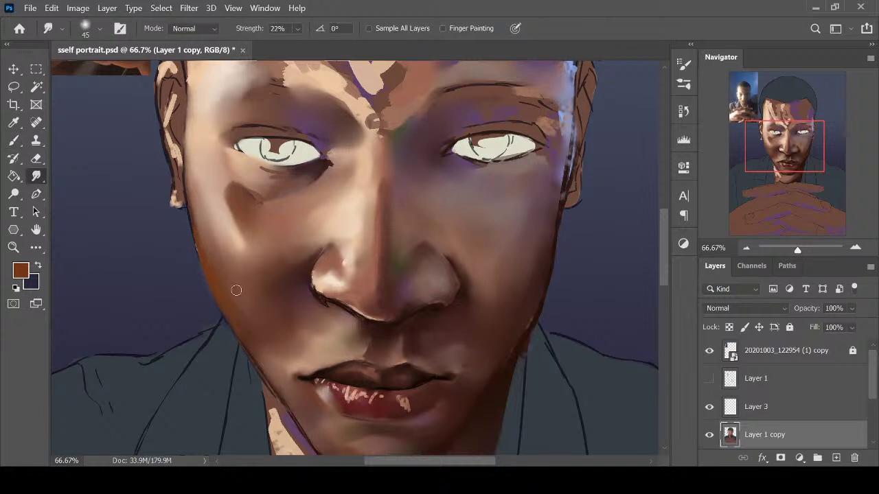
{"action": "key", "text": "b"}
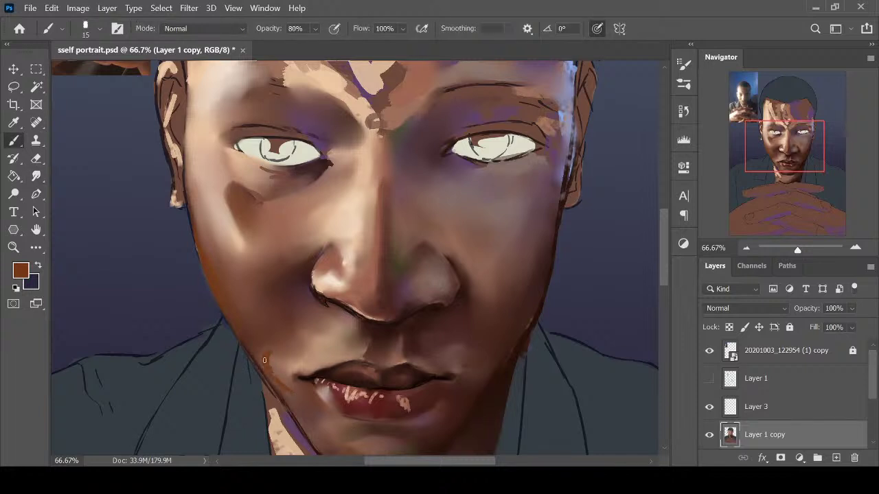
{"action": "key", "text": "r"}
{"action": "left_click_drag", "start_coordinate": [280, 381], "coordinate": [268, 352]}
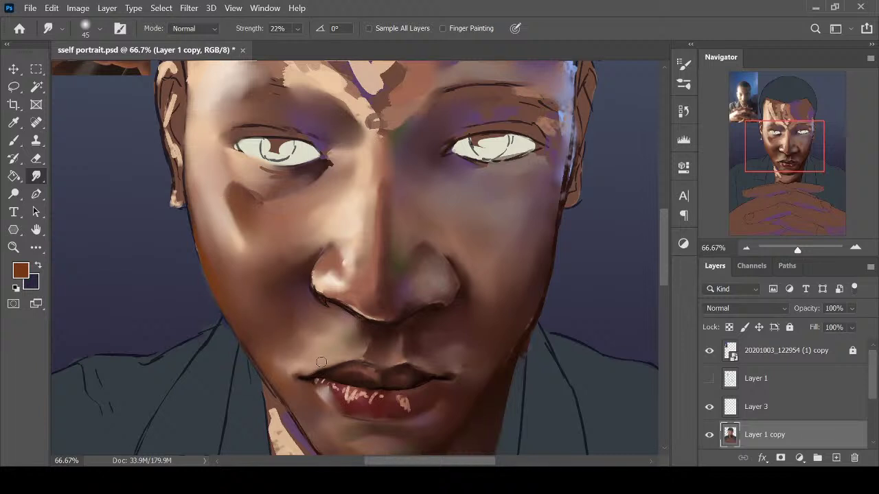
Add a new empty layer above Layer 3 for painting the facial hair
{"action": "key", "text": "ctrl+minus"}
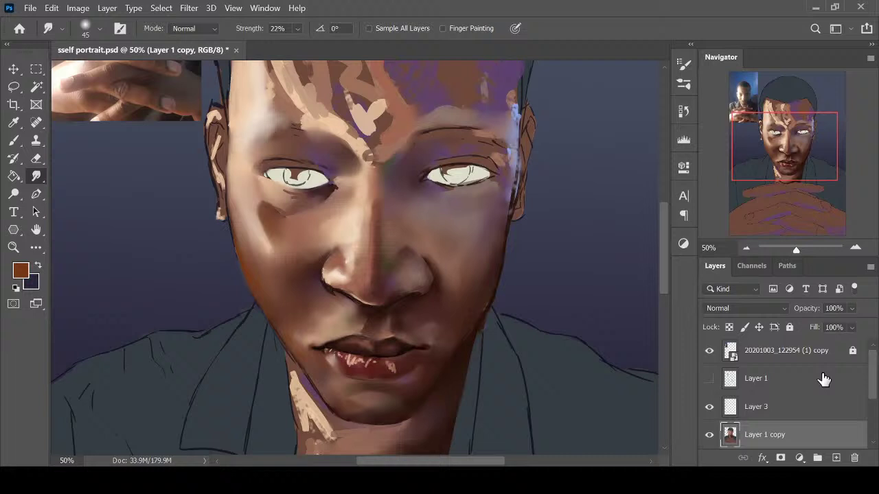
{"action": "left_click", "coordinate": [767, 407]}
{"action": "key", "text": "ctrl+shift+alt+n"}
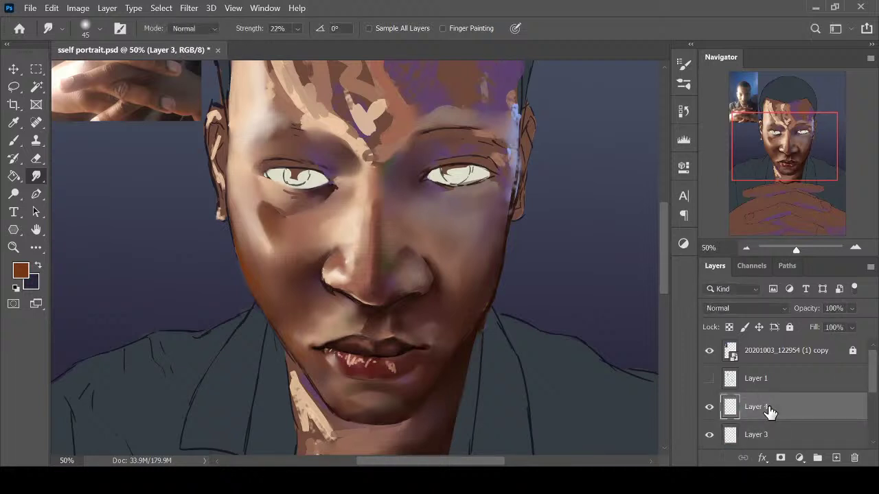
{"action": "key", "text": "b"}
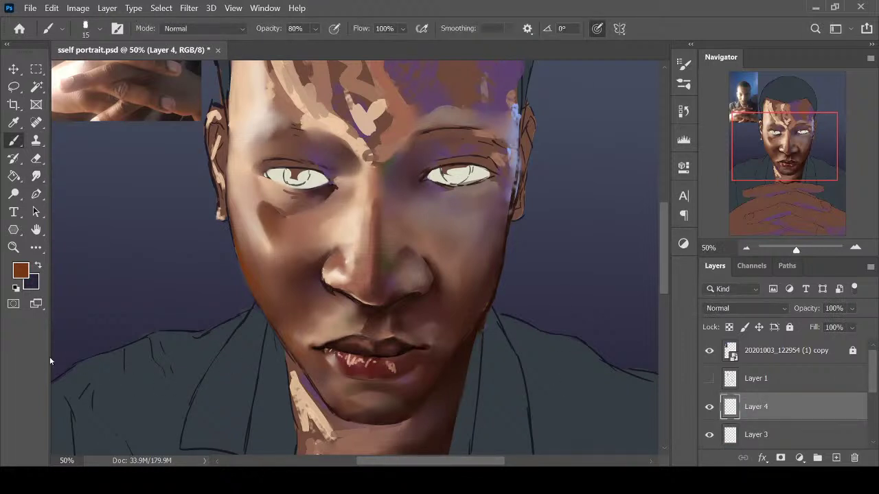
Paint a rough mustache above the upper lip in very dark brown with a size 35 textured brush
{"action": "left_click", "coordinate": [25, 274]}
{"action": "left_click", "coordinate": [667, 286]}
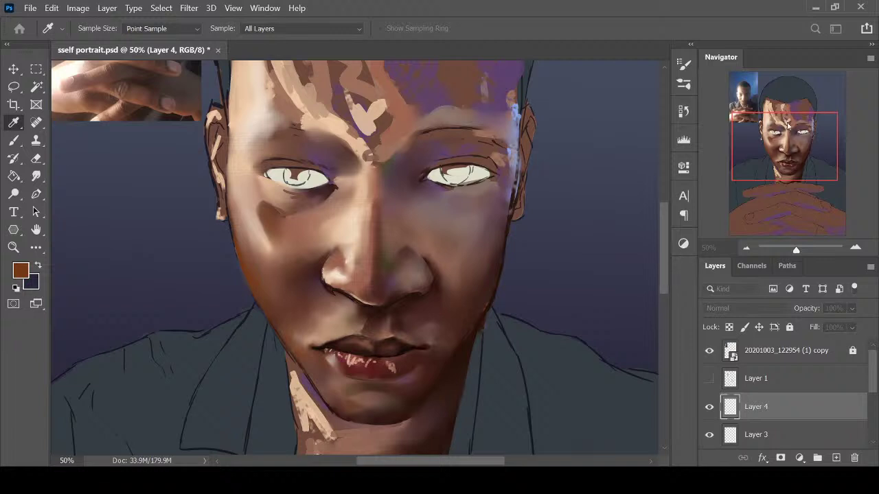
{"action": "left_click", "coordinate": [803, 127]}
{"action": "key", "text": "bracketright"}
{"action": "key", "text": "bracketright"}
{"action": "key", "text": "bracketright"}
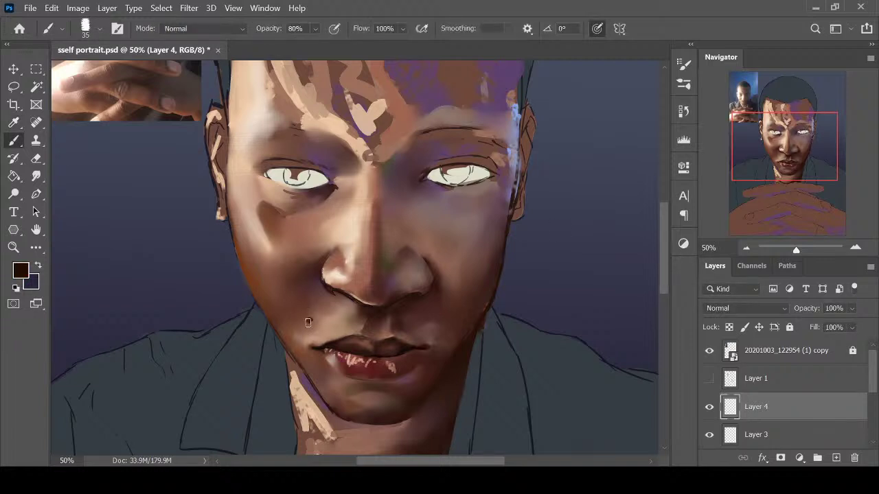
{"action": "left_click", "coordinate": [308, 320]}
{"action": "mouse_move", "coordinate": [300, 333]}
{"action": "left_mouse_down"}
{"action": "mouse_move", "coordinate": [347, 320]}
{"action": "mouse_move", "coordinate": [361, 325]}
{"action": "mouse_move", "coordinate": [352, 313]}
{"action": "mouse_move", "coordinate": [441, 333]}
{"action": "left_mouse_up"}
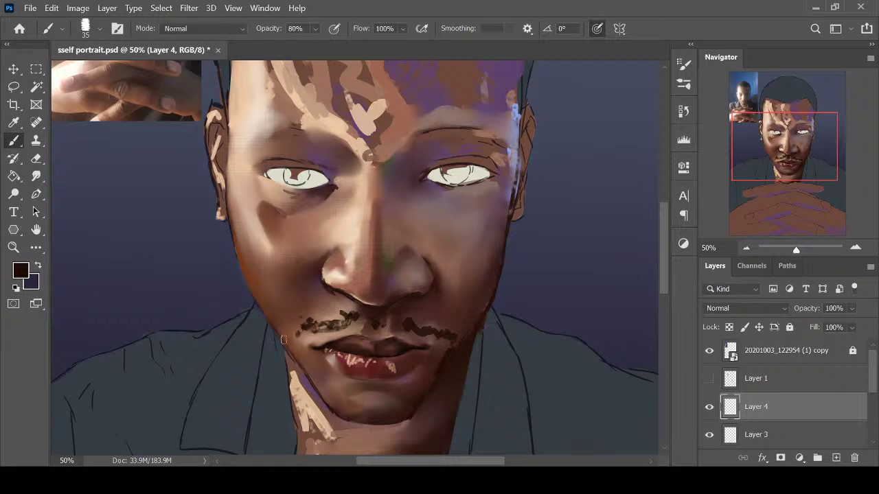
Brush dark beard stubble from the lit-side mouth corner down the jaw edge and under the chin
{"action": "left_click_drag", "start_coordinate": [283, 339], "coordinate": [330, 409]}
{"action": "left_click_drag", "start_coordinate": [298, 358], "coordinate": [319, 394]}
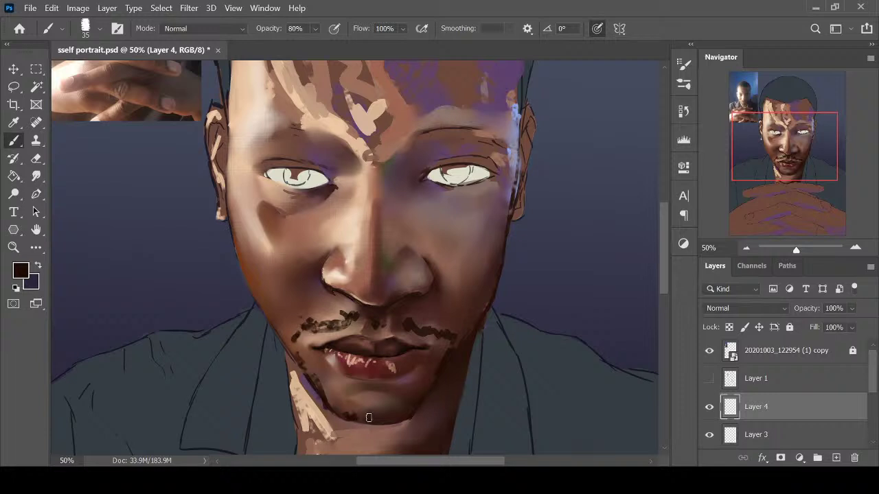
{"action": "mouse_move", "coordinate": [369, 418]}
{"action": "left_mouse_down"}
{"action": "mouse_move", "coordinate": [398, 420]}
{"action": "mouse_move", "coordinate": [369, 420]}
{"action": "mouse_move", "coordinate": [417, 407]}
{"action": "mouse_move", "coordinate": [387, 417]}
{"action": "mouse_move", "coordinate": [347, 416]}
{"action": "left_mouse_up"}
{"action": "mouse_move", "coordinate": [298, 340]}
{"action": "left_mouse_down"}
{"action": "mouse_move", "coordinate": [301, 359]}
{"action": "mouse_move", "coordinate": [306, 337]}
{"action": "left_mouse_up"}
Lower the opacity of the facial-hair layer to 82% and review the whole portrait
{"action": "key", "text": "e"}
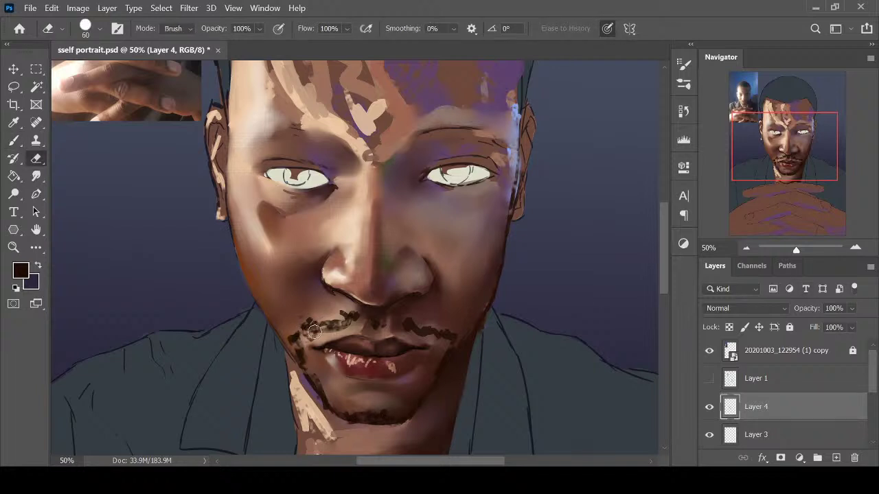
{"action": "left_click_drag", "start_coordinate": [849, 328], "coordinate": [857, 327]}
{"action": "key", "text": "ctrl+minus"}
{"action": "key", "text": "ctrl+minus"}
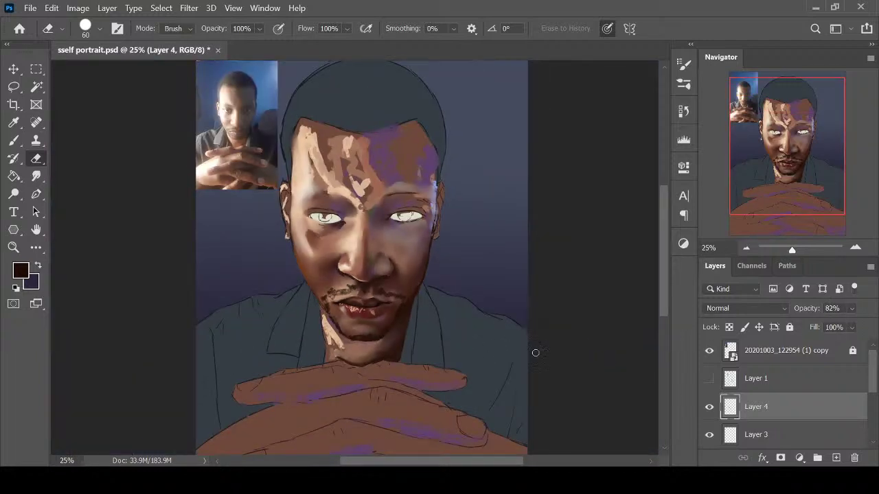
{"action": "key", "text": "ctrl+plus"}
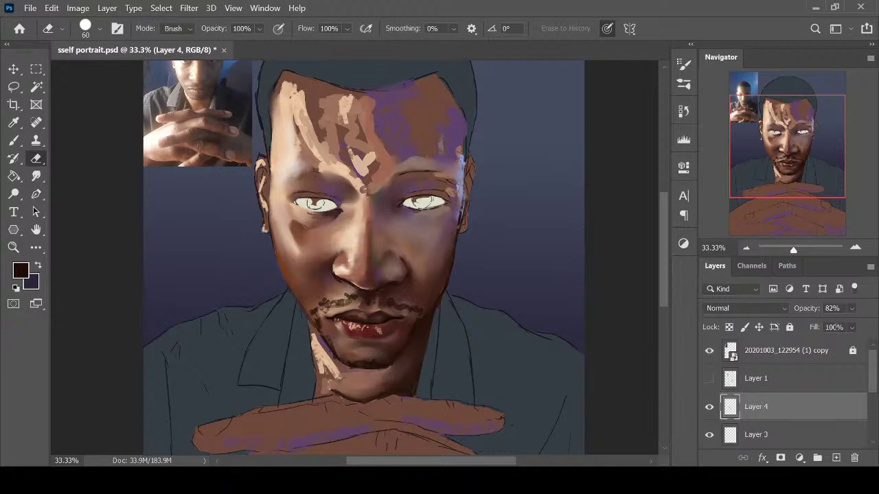
{"action": "key", "text": "ctrl+minus"}
{"action": "key", "text": "ctrl+minus"}
{"action": "key", "text": "ctrl+plus"}
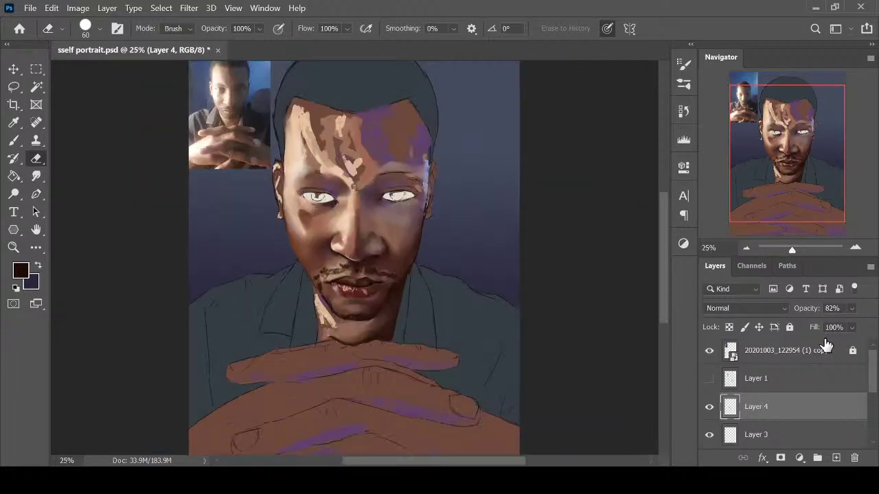
{"action": "key", "text": "ctrl+plus"}
{"action": "key", "text": "ctrl+plus"}
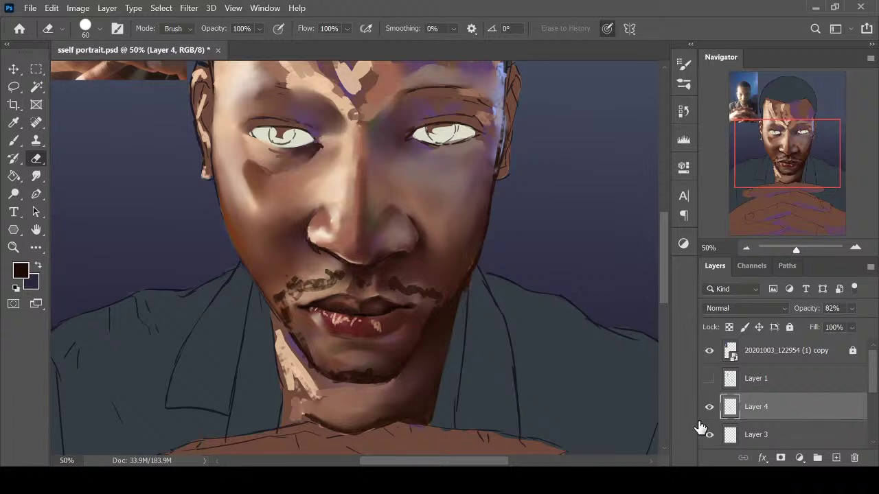
Hide the facial-hair layer and make Layer 3 the active layer
{"action": "left_click", "coordinate": [709, 408]}
{"action": "left_click", "coordinate": [789, 435]}
{"action": "key", "text": "ctrl+plus"}
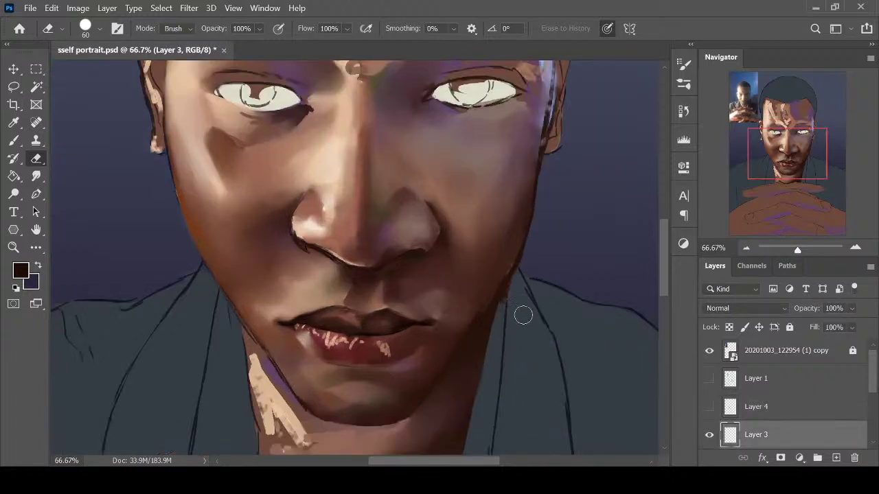
Brush reddish brown and darker tones sampled from the surrounding skin onto the cheek below the lit-side eye
{"action": "key", "text": "i"}
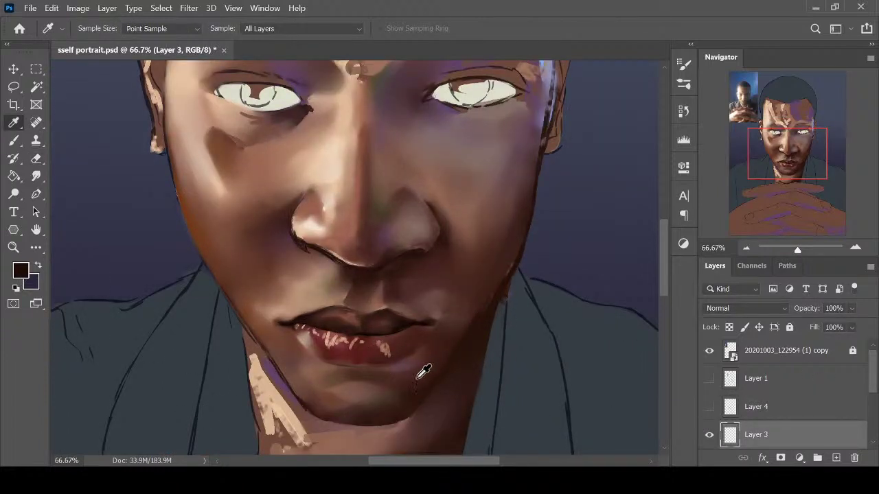
{"action": "scroll", "coordinate": [668, 245], "scroll_direction": "up", "scroll_amount": 3}
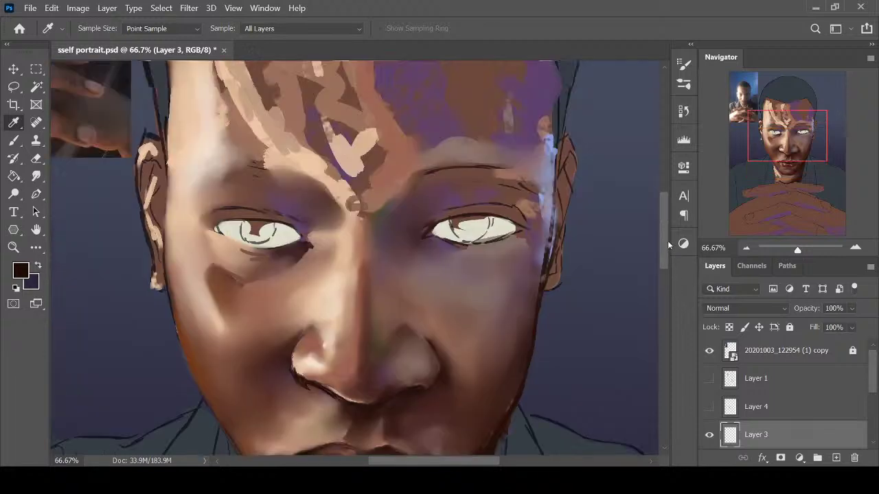
{"action": "left_click_drag", "start_coordinate": [471, 461], "coordinate": [439, 462]}
{"action": "key", "text": "ctrl+plus"}
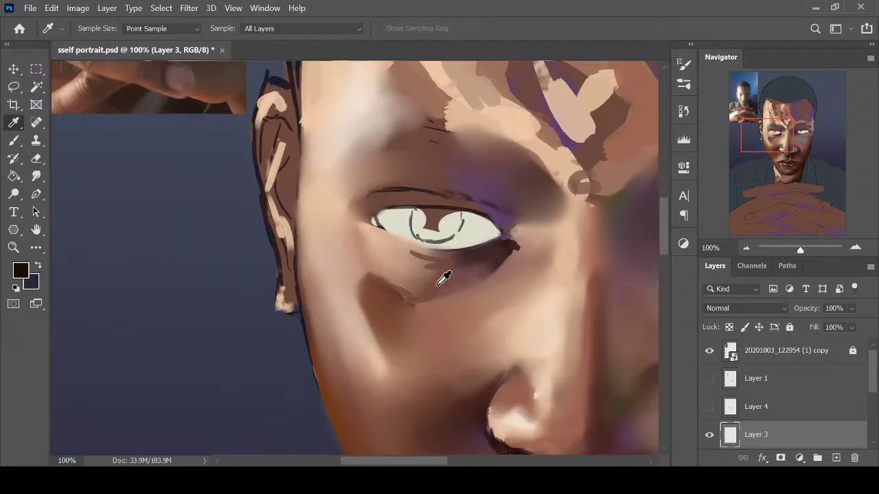
{"action": "key", "text": "r"}
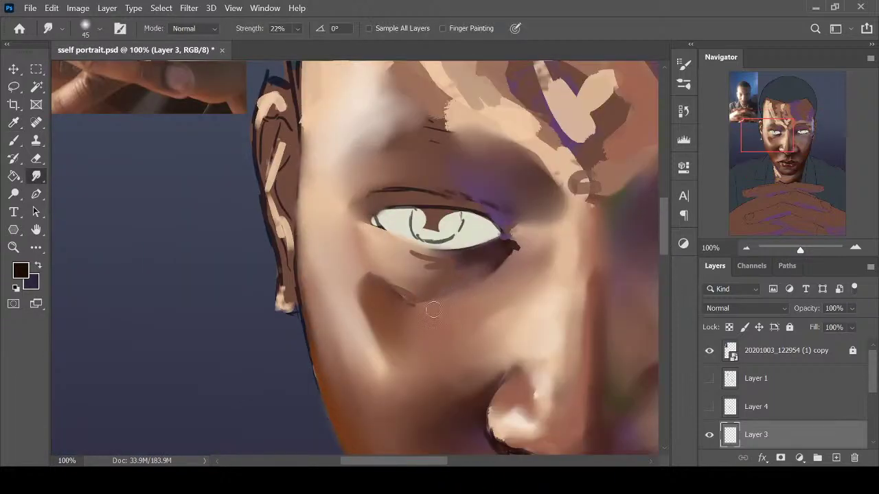
{"action": "key", "text": "i"}
{"action": "left_click", "coordinate": [387, 294]}
{"action": "key", "text": "b"}
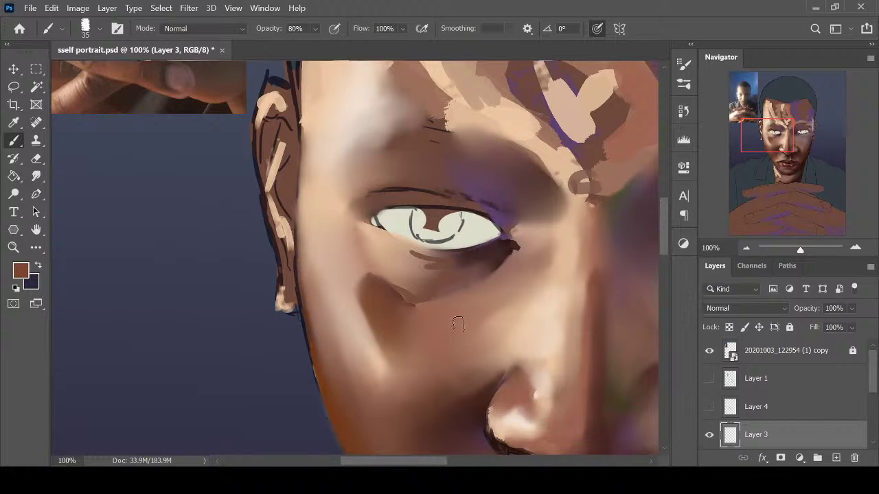
{"action": "mouse_move", "coordinate": [444, 323]}
{"action": "left_mouse_down"}
{"action": "mouse_move", "coordinate": [463, 319]}
{"action": "mouse_move", "coordinate": [437, 374]}
{"action": "left_mouse_up"}
{"action": "left_click", "coordinate": [484, 372], "text": "alt"}
{"action": "left_click", "coordinate": [483, 406], "text": "alt"}
{"action": "mouse_move", "coordinate": [454, 331]}
{"action": "left_mouse_down"}
{"action": "mouse_move", "coordinate": [474, 317]}
{"action": "mouse_move", "coordinate": [466, 310]}
{"action": "mouse_move", "coordinate": [458, 331]}
{"action": "mouse_move", "coordinate": [464, 316]}
{"action": "mouse_move", "coordinate": [451, 318]}
{"action": "mouse_move", "coordinate": [432, 366]}
{"action": "mouse_move", "coordinate": [475, 343]}
{"action": "mouse_move", "coordinate": [470, 311]}
{"action": "mouse_move", "coordinate": [445, 309]}
{"action": "left_mouse_up"}
Pick a dark purple and brush it into the shadow below the lit-side eye with a smaller brush
{"action": "key", "text": "i"}
{"action": "left_click", "coordinate": [485, 387]}
{"action": "key", "text": "b"}
{"action": "key", "text": "r"}
{"action": "key", "text": "b"}
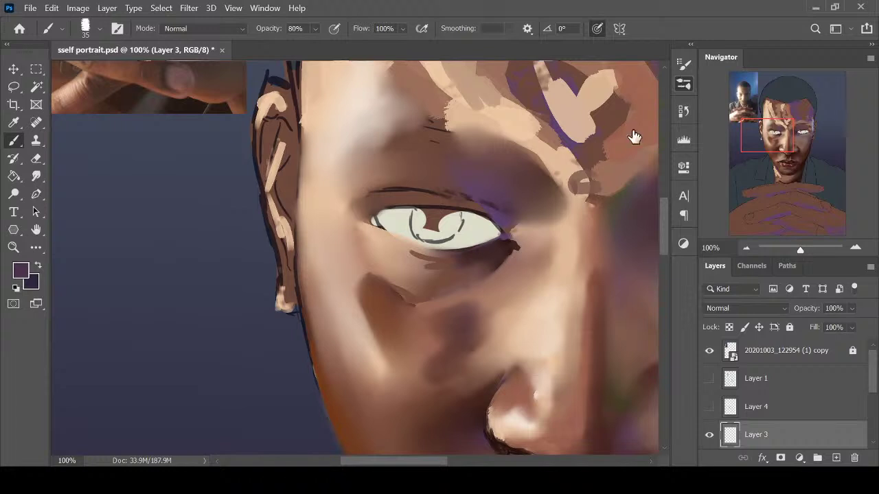
{"action": "left_click", "coordinate": [521, 174]}
{"action": "key", "text": "bracketleft"}
{"action": "mouse_move", "coordinate": [435, 277]}
{"action": "left_mouse_down"}
{"action": "mouse_move", "coordinate": [470, 263]}
{"action": "mouse_move", "coordinate": [467, 271]}
{"action": "mouse_move", "coordinate": [444, 266]}
{"action": "left_mouse_up"}
{"action": "key", "text": "r"}
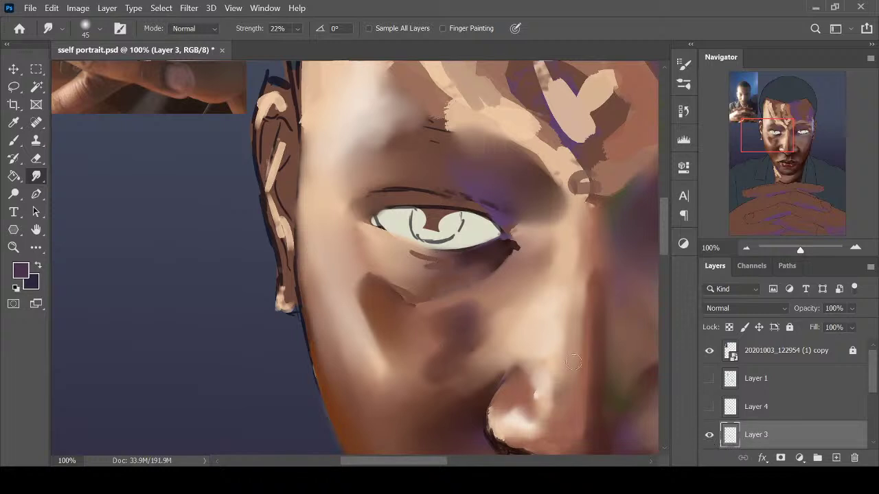
Compare the cheek with and without Layer 3, and merge Layer 3 with Layer 1 copy
{"action": "left_click", "coordinate": [14, 69]}
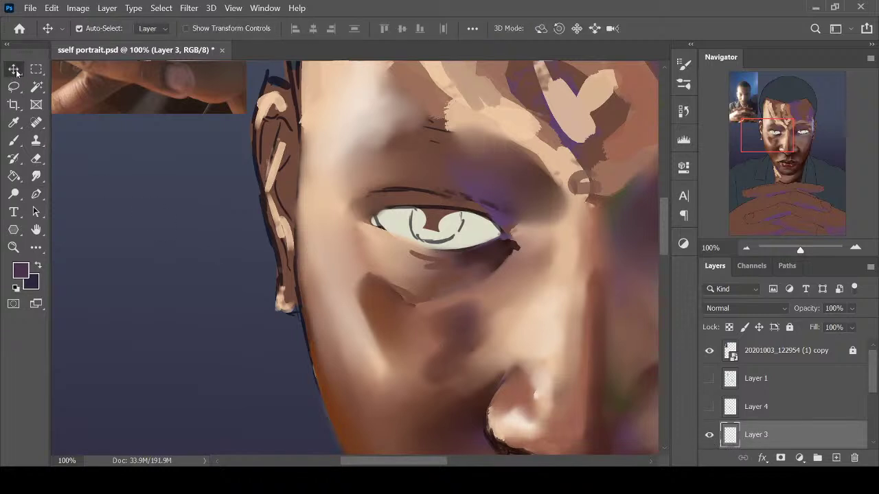
{"action": "left_click", "coordinate": [423, 264]}
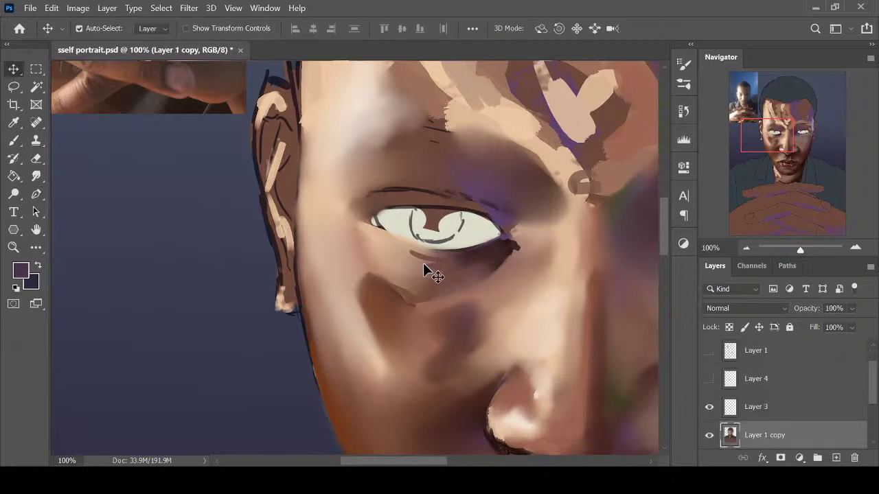
{"action": "left_click", "coordinate": [708, 408]}
{"action": "left_click", "coordinate": [708, 410]}
{"action": "left_click", "coordinate": [707, 410]}
{"action": "left_click", "coordinate": [708, 411]}
{"action": "left_click", "coordinate": [708, 411]}
{"action": "left_click", "coordinate": [709, 406]}
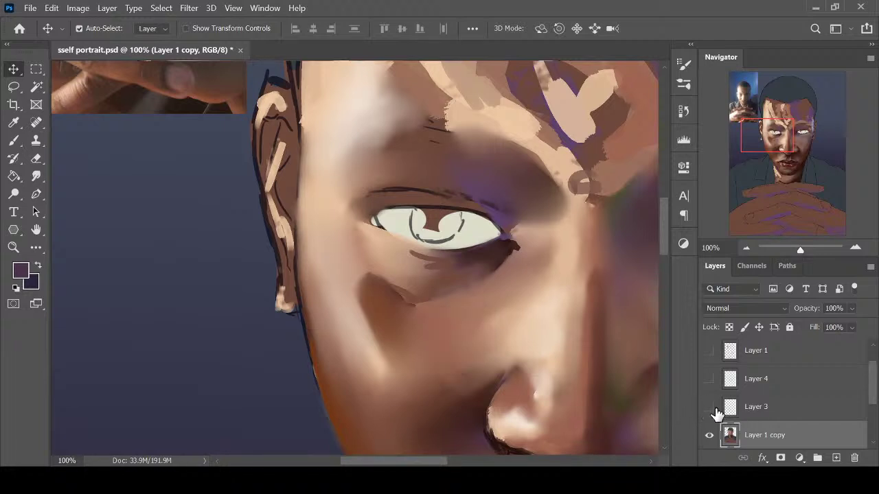
{"action": "left_click", "coordinate": [764, 415]}
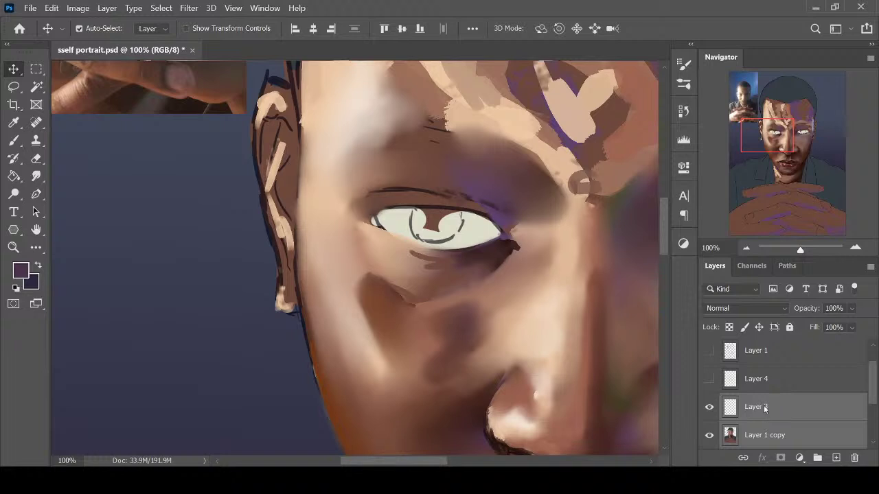
{"action": "key", "text": "ctrl+e"}
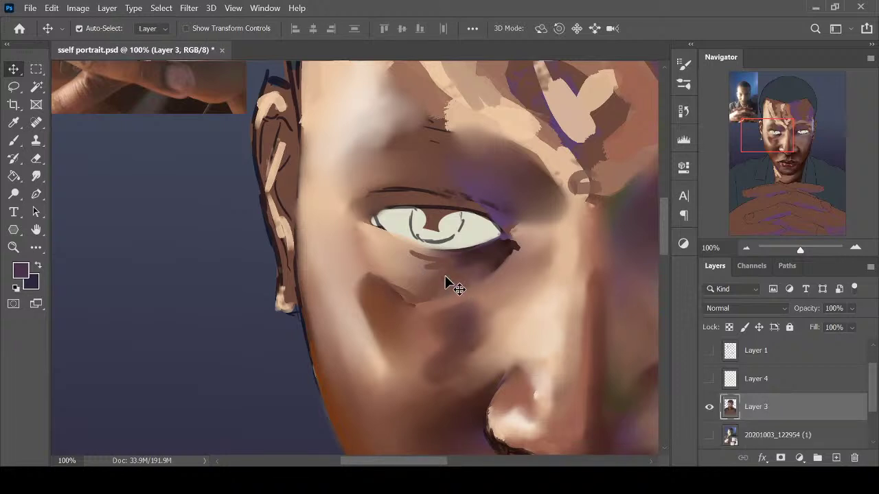
Smudge away the sketch marks under the lit-side eye and soften the cheek crease below it at 22% strength
{"action": "key", "text": "r"}
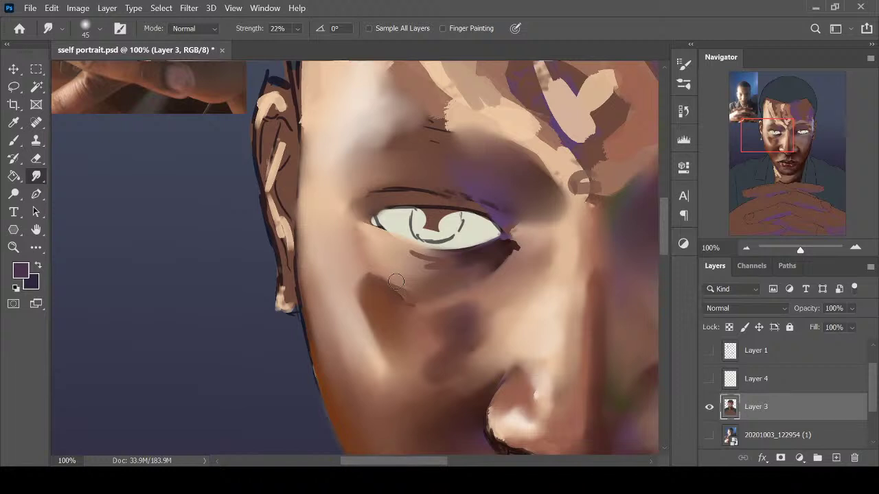
{"action": "mouse_move", "coordinate": [411, 256]}
{"action": "left_mouse_down"}
{"action": "mouse_move", "coordinate": [439, 281]}
{"action": "mouse_move", "coordinate": [442, 268]}
{"action": "mouse_move", "coordinate": [397, 267]}
{"action": "mouse_move", "coordinate": [455, 268]}
{"action": "mouse_move", "coordinate": [429, 259]}
{"action": "left_mouse_up"}
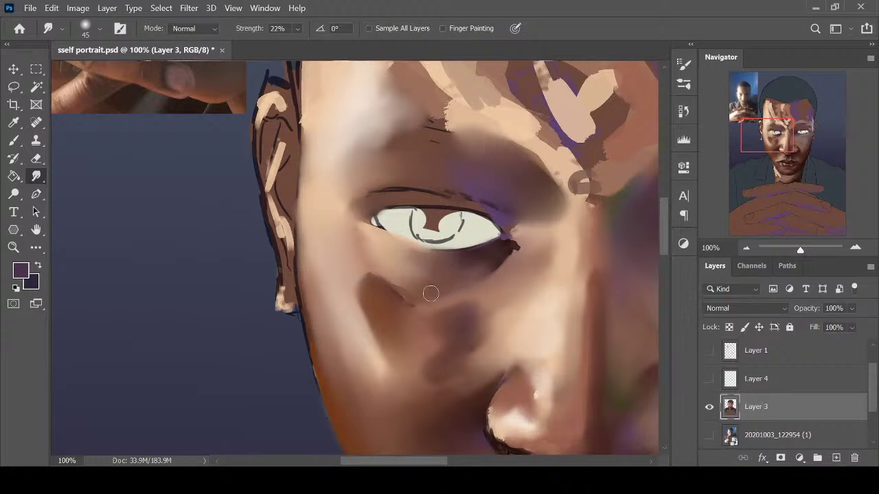
{"action": "mouse_move", "coordinate": [405, 288]}
{"action": "left_mouse_down"}
{"action": "mouse_move", "coordinate": [407, 274]}
{"action": "mouse_move", "coordinate": [453, 309]}
{"action": "mouse_move", "coordinate": [391, 271]}
{"action": "mouse_move", "coordinate": [369, 228]}
{"action": "mouse_move", "coordinate": [473, 358]}
{"action": "left_mouse_up"}
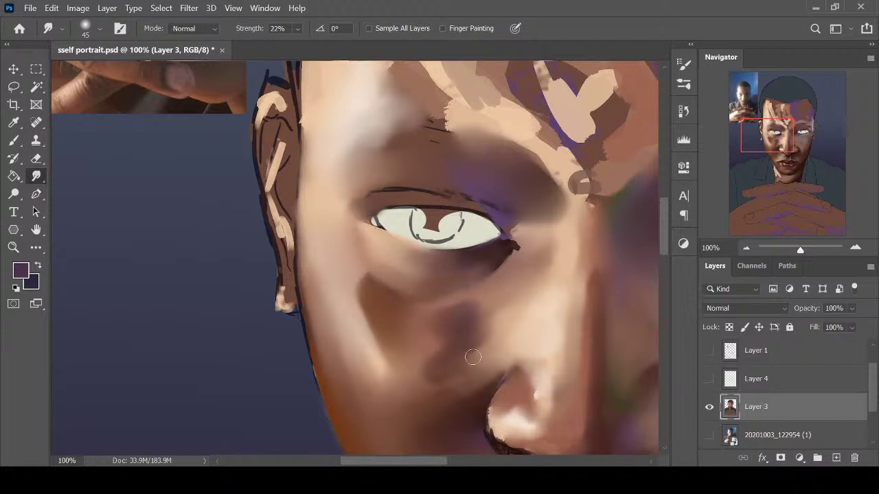
Brush sampled brown over the purple patch on the lit-side cheek and smudge it and the cheek shadow smooth
{"action": "key", "text": "b"}
{"action": "left_click", "coordinate": [468, 315], "text": "alt"}
{"action": "mouse_move", "coordinate": [482, 309]}
{"action": "left_mouse_down"}
{"action": "mouse_move", "coordinate": [463, 345]}
{"action": "mouse_move", "coordinate": [458, 314]}
{"action": "left_mouse_up"}
{"action": "key", "text": "r"}
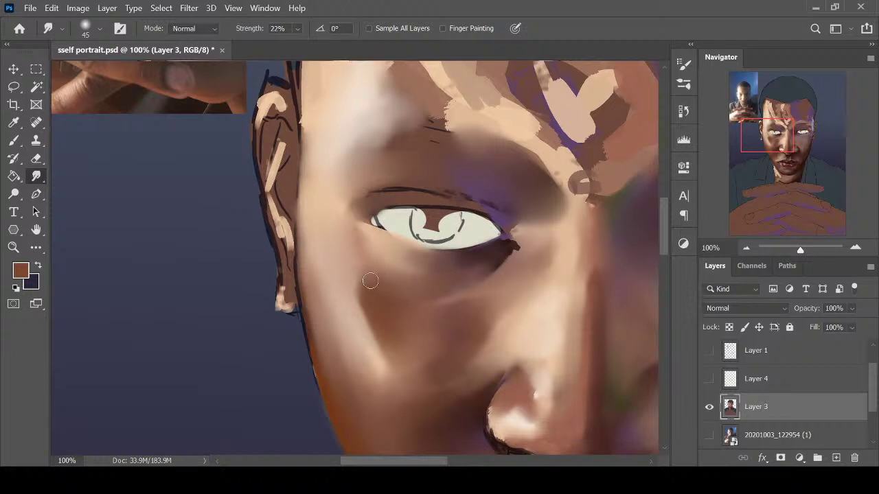
{"action": "mouse_move", "coordinate": [366, 289]}
{"action": "left_mouse_down"}
{"action": "mouse_move", "coordinate": [412, 356]}
{"action": "mouse_move", "coordinate": [404, 324]}
{"action": "mouse_move", "coordinate": [384, 316]}
{"action": "left_mouse_up"}
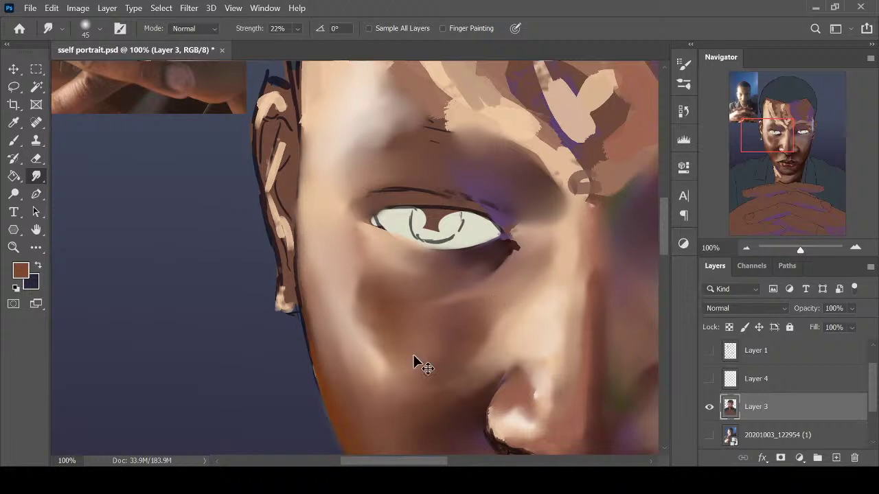
{"action": "key", "text": "ctrl+minus"}
{"action": "key", "text": "ctrl+minus"}
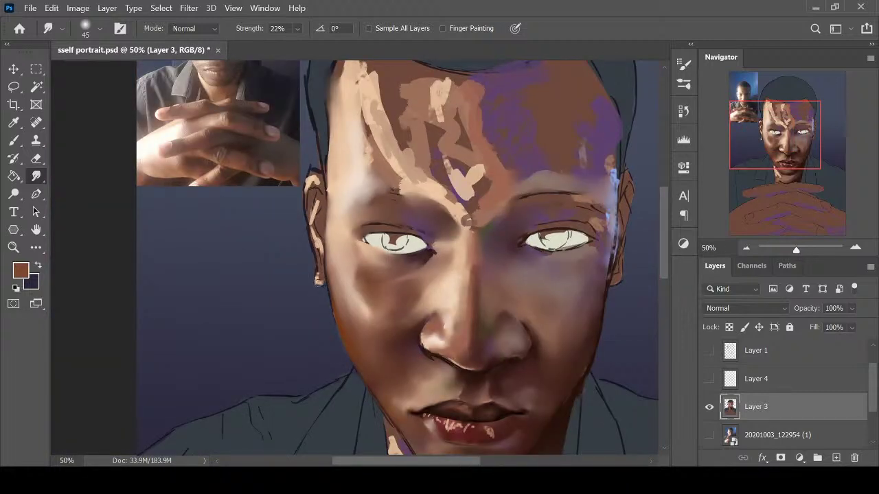
Sample a dark brown and brush the upper lid line of the lit-side eye crisply out to both corners at size 9
{"action": "key", "text": "ctrl+plus"}
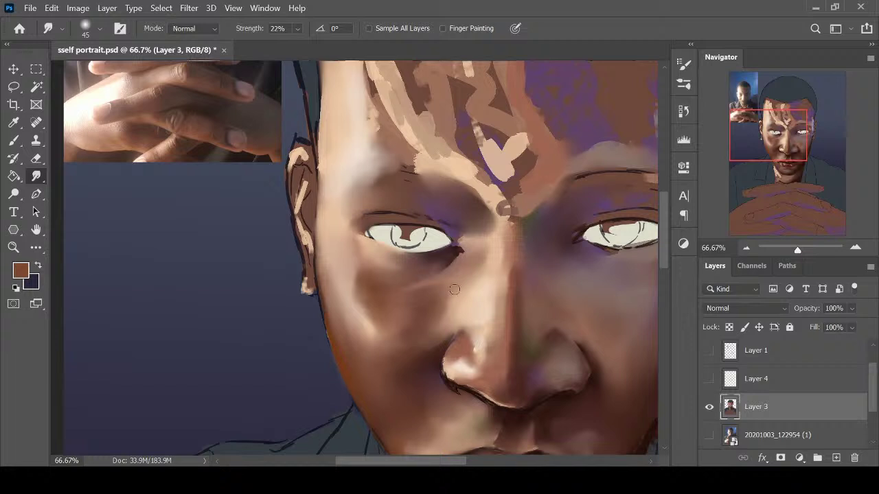
{"action": "key", "text": "ctrl+plus"}
{"action": "key", "text": "i"}
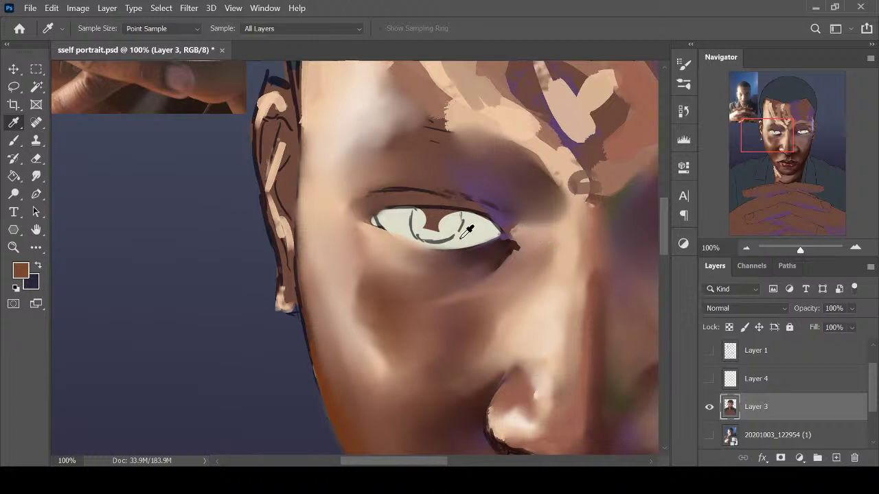
{"action": "key", "text": "b"}
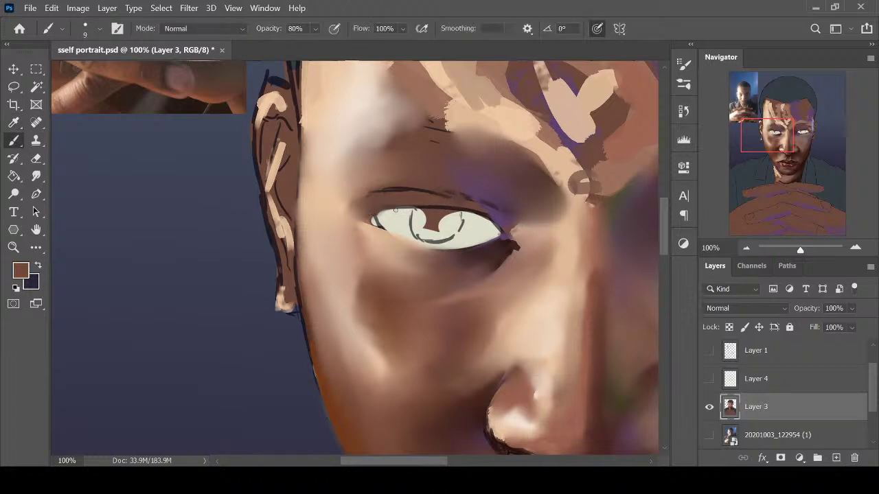
{"action": "left_click", "coordinate": [514, 234], "text": "alt"}
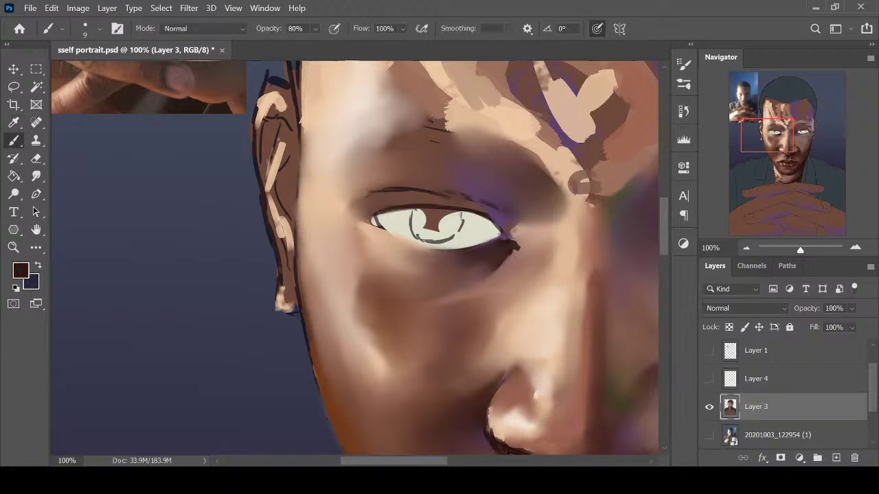
{"action": "left_click_drag", "start_coordinate": [393, 207], "coordinate": [370, 215]}
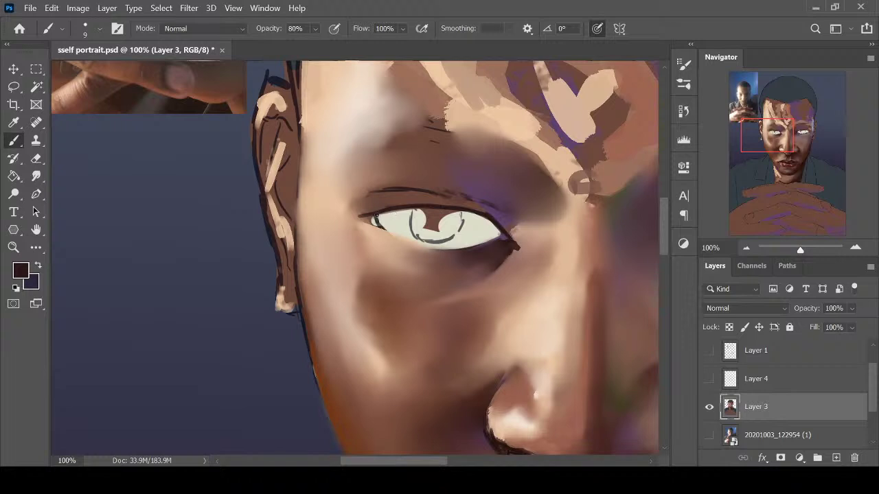
Redraw the lower lid line of the lit-side eye in dark brown, undoing the first strokes and adding a short crease beneath it
{"action": "mouse_move", "coordinate": [390, 227]}
{"action": "left_mouse_down"}
{"action": "mouse_move", "coordinate": [415, 247]}
{"action": "mouse_move", "coordinate": [404, 240]}
{"action": "left_mouse_up"}
{"action": "key", "text": "ctrl+z"}
{"action": "key", "text": "ctrl+z"}
{"action": "left_click_drag", "start_coordinate": [377, 220], "coordinate": [415, 252]}
{"action": "left_click_drag", "start_coordinate": [402, 237], "coordinate": [473, 247]}
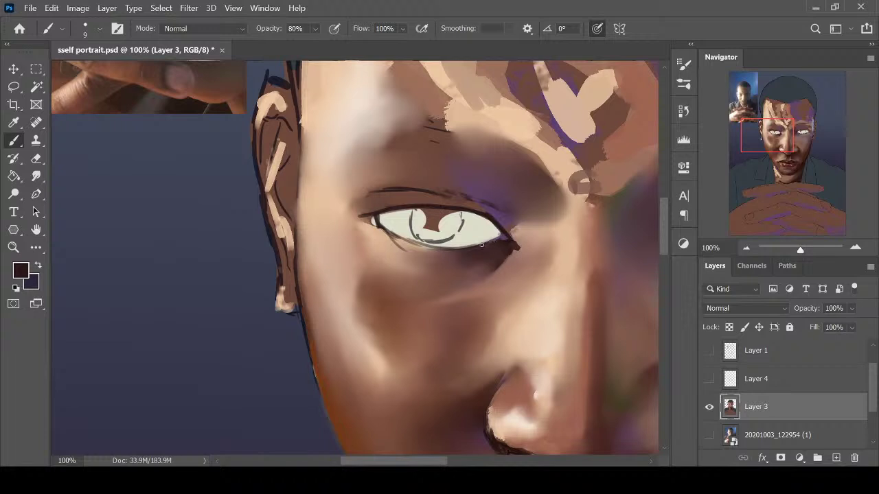
Sample crimson from the lower lip and dab it into the inner corner of the lit-side eye with a size 7 brush
{"action": "scroll", "coordinate": [665, 250], "scroll_direction": "down", "scroll_amount": 5}
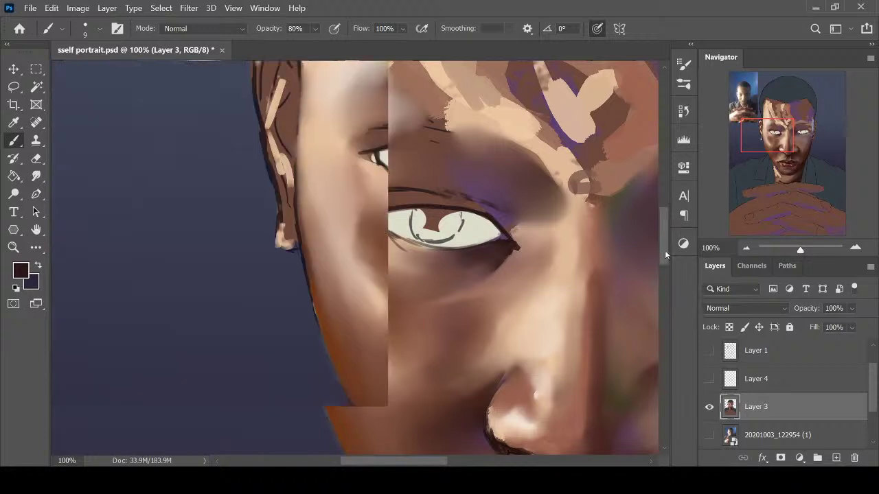
{"action": "key", "text": "i"}
{"action": "left_click", "coordinate": [521, 423]}
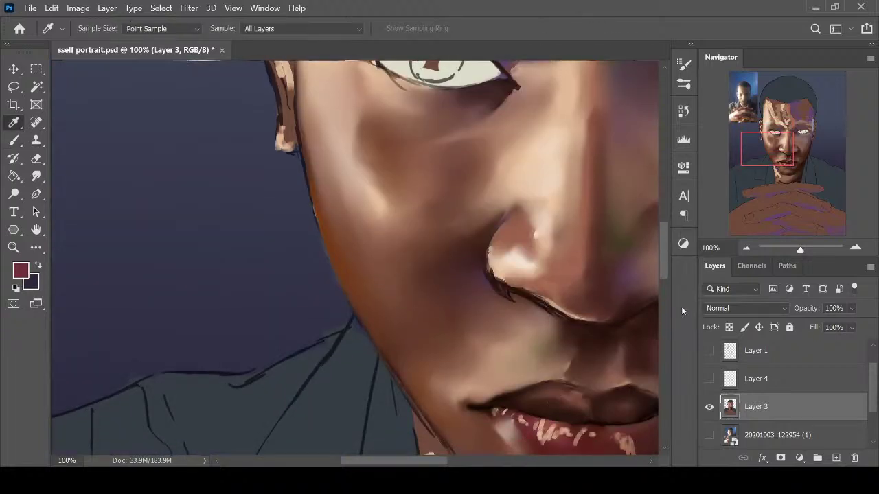
{"action": "scroll", "coordinate": [665, 249], "scroll_direction": "up", "scroll_amount": 5}
{"action": "key", "text": "b"}
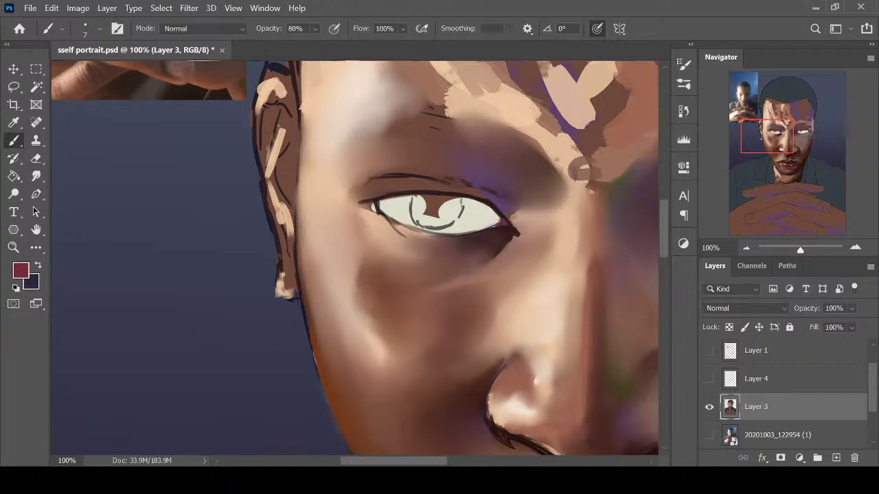
Pick a light pink and add small highlights to the red inner corner of the lit-side eye with a finer brush
{"action": "left_click", "coordinate": [21, 275]}
{"action": "left_click", "coordinate": [591, 149]}
{"action": "left_click", "coordinate": [797, 129]}
{"action": "key", "text": "i"}
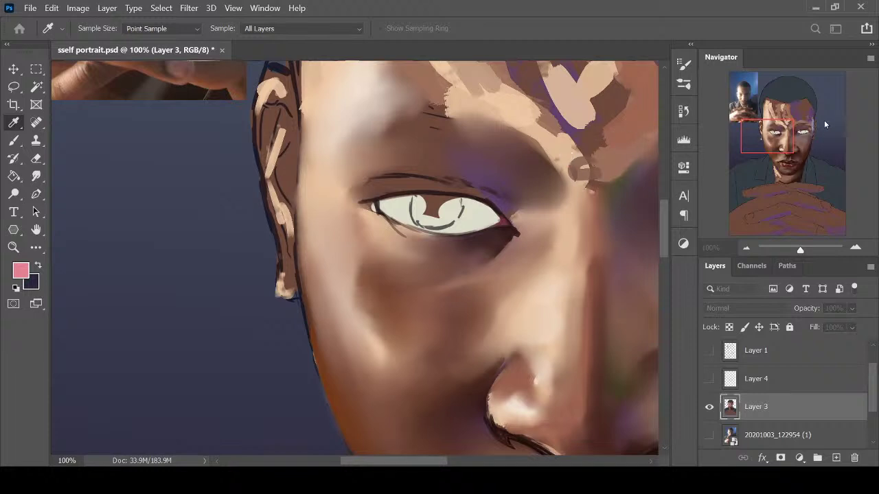
{"action": "key", "text": "b"}
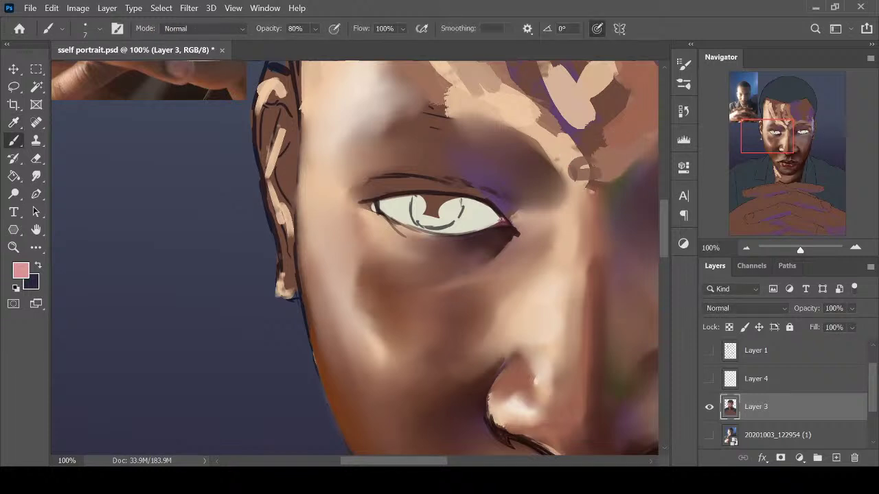
{"action": "key", "text": "ctrl+plus"}
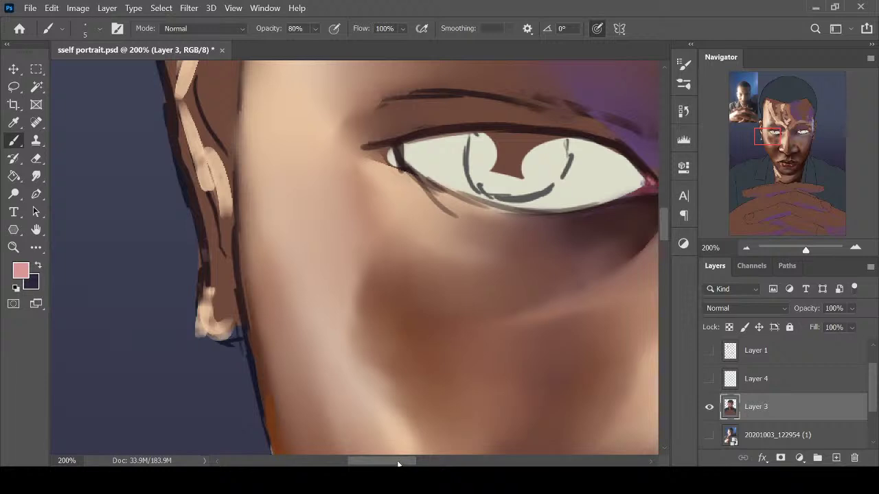
{"action": "left_click_drag", "start_coordinate": [398, 464], "coordinate": [414, 464]}
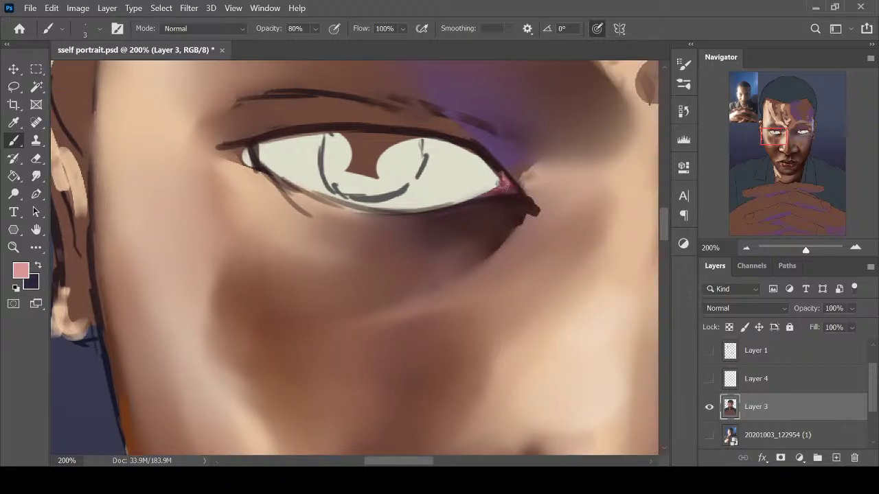
Sample the dark lid brown and define the lower lid edge beside the tear duct with a size 6 brush
{"action": "left_click", "coordinate": [491, 177], "text": "alt"}
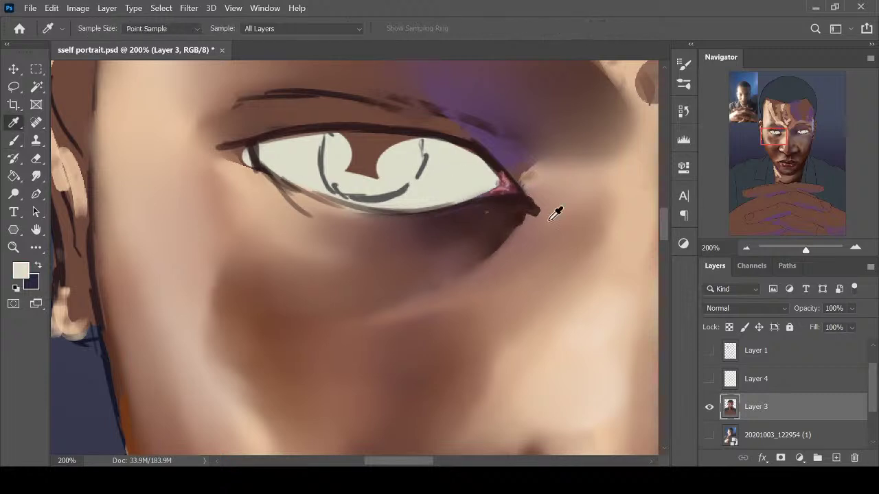
{"action": "left_click", "coordinate": [511, 208], "text": "alt"}
{"action": "key", "text": "bracketright"}
{"action": "key", "text": "bracketright"}
{"action": "key", "text": "bracketright"}
{"action": "left_click_drag", "start_coordinate": [499, 181], "coordinate": [455, 201]}
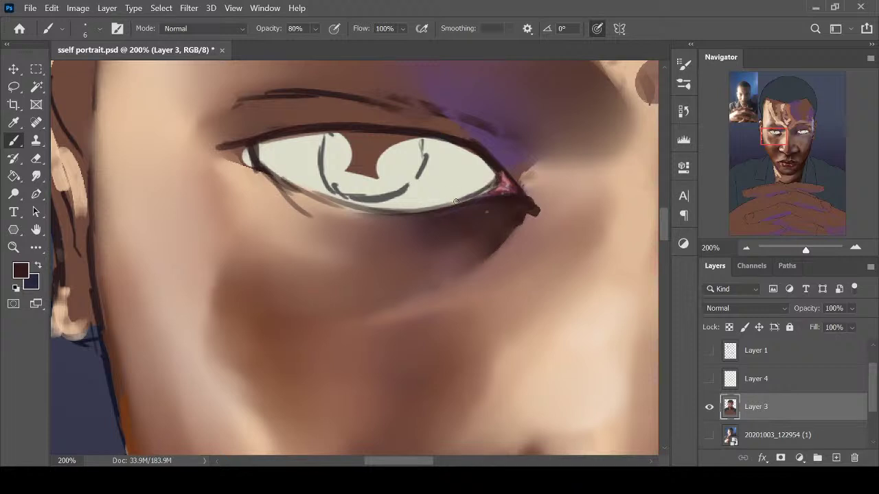
Brush a grey shadow onto the eye white beside the tear duct and smudge it soft at 22% strength
{"action": "left_click", "coordinate": [18, 273]}
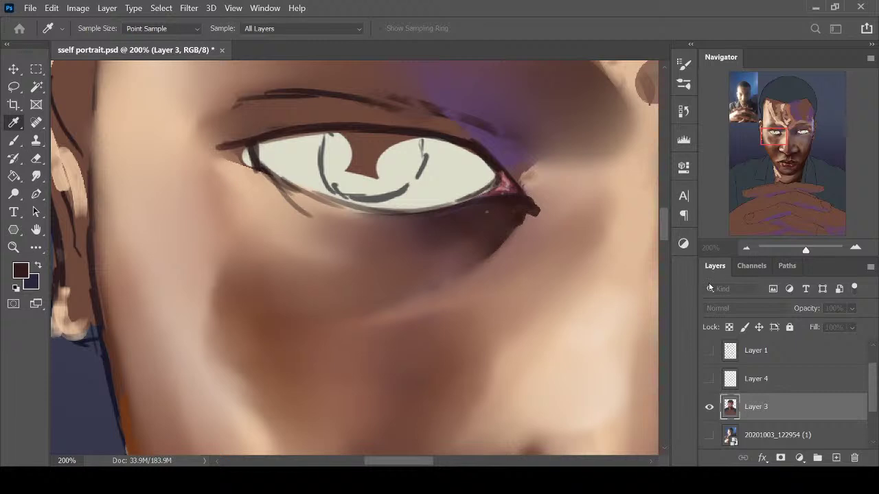
{"action": "left_click", "coordinate": [820, 135]}
{"action": "mouse_move", "coordinate": [478, 178]}
{"action": "left_mouse_down"}
{"action": "mouse_move", "coordinate": [485, 180]}
{"action": "mouse_move", "coordinate": [459, 198]}
{"action": "mouse_move", "coordinate": [483, 181]}
{"action": "mouse_move", "coordinate": [475, 161]}
{"action": "mouse_move", "coordinate": [481, 192]}
{"action": "mouse_move", "coordinate": [468, 197]}
{"action": "mouse_move", "coordinate": [505, 181]}
{"action": "mouse_move", "coordinate": [513, 193]}
{"action": "mouse_move", "coordinate": [488, 171]}
{"action": "mouse_move", "coordinate": [464, 173]}
{"action": "mouse_move", "coordinate": [467, 165]}
{"action": "mouse_move", "coordinate": [452, 181]}
{"action": "left_mouse_up"}
{"action": "left_click", "coordinate": [494, 169], "text": "alt"}
{"action": "key", "text": "r"}
{"action": "key", "text": "bracketleft"}
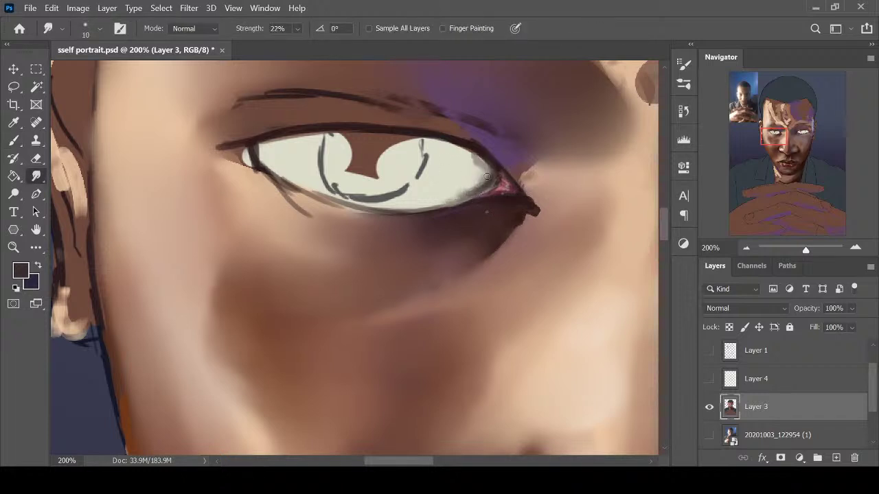
{"action": "mouse_move", "coordinate": [487, 177]}
{"action": "left_mouse_down"}
{"action": "mouse_move", "coordinate": [476, 166]}
{"action": "mouse_move", "coordinate": [467, 184]}
{"action": "mouse_move", "coordinate": [477, 180]}
{"action": "left_mouse_up"}
Refine the upper and lower lid lines near the inner eye corner with sampled dark browns and a size 4 brush
{"action": "key", "text": "i"}
{"action": "left_click", "coordinate": [518, 182]}
{"action": "key", "text": "b"}
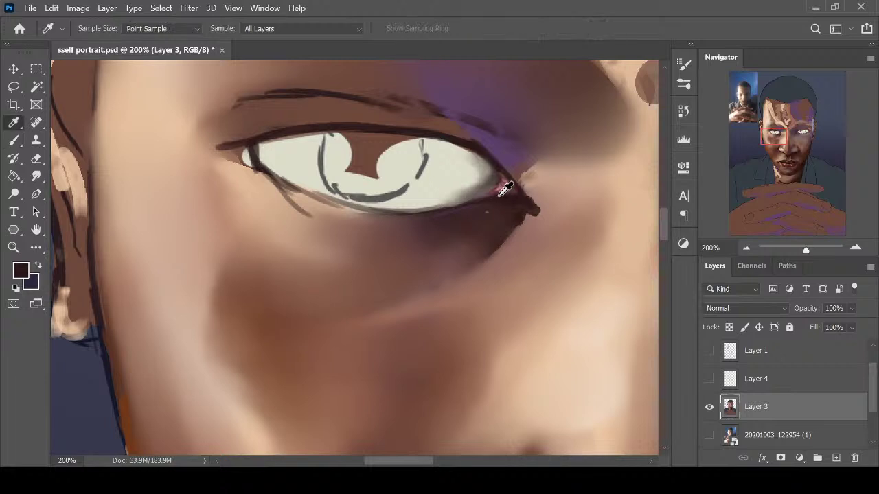
{"action": "left_click", "coordinate": [506, 172], "text": "alt"}
{"action": "key", "text": "bracketleft"}
{"action": "key", "text": "bracketleft"}
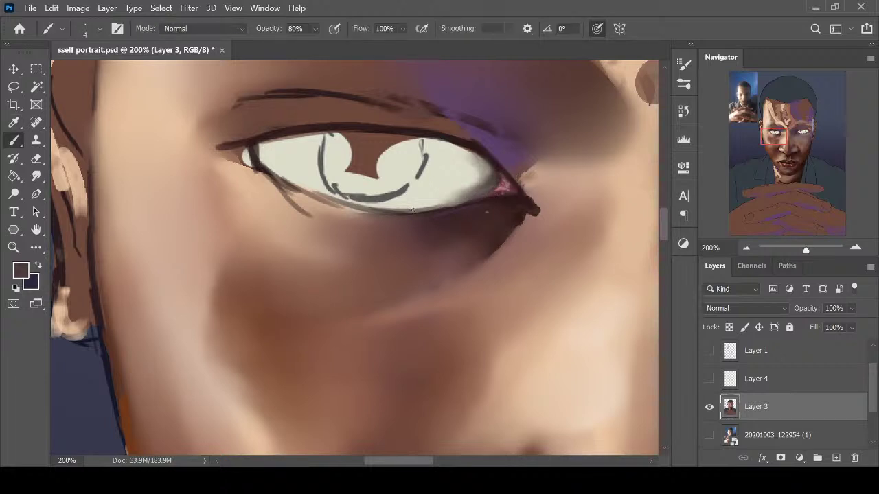
{"action": "key", "text": "ctrl+minus"}
{"action": "key", "text": "ctrl+plus"}
{"action": "left_click", "coordinate": [461, 146], "text": "alt"}
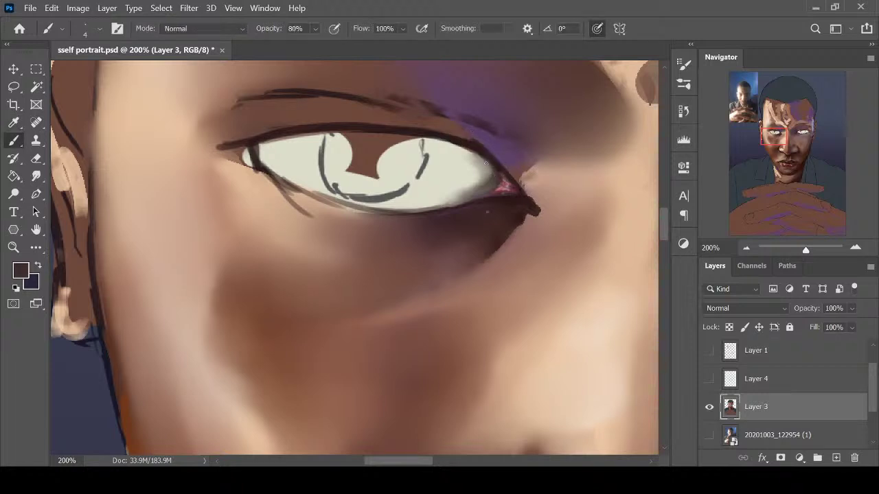
{"action": "left_click", "coordinate": [518, 192], "text": "alt"}
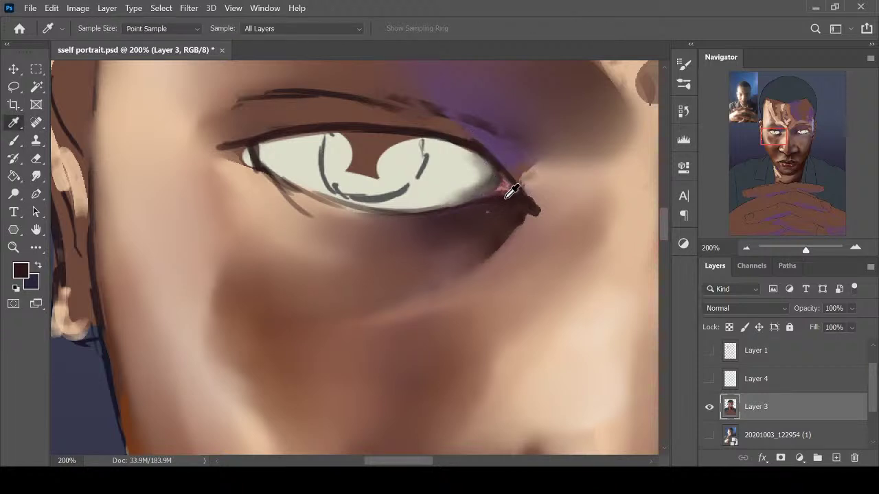
{"action": "left_click_drag", "start_coordinate": [489, 197], "coordinate": [427, 209]}
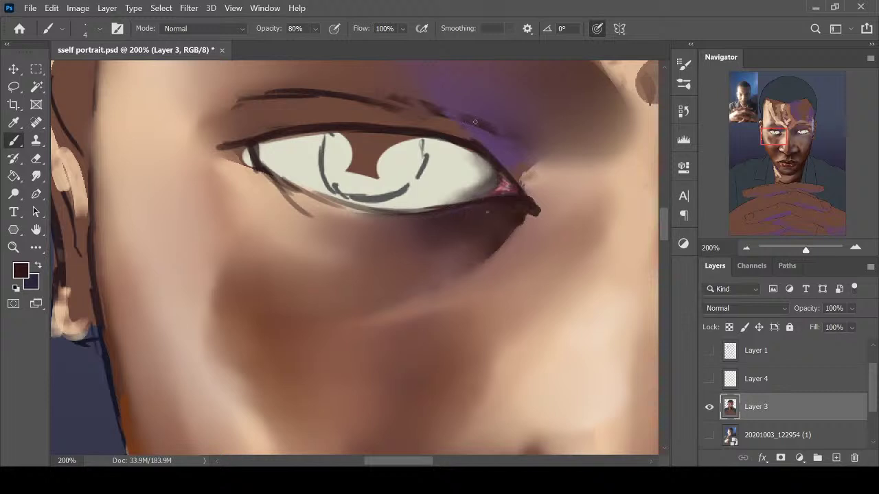
Deepen the shadow on the eye white near the tear duct with a sampled muted brown at size 8, and smudge it
{"action": "left_click", "coordinate": [505, 152], "text": "alt"}
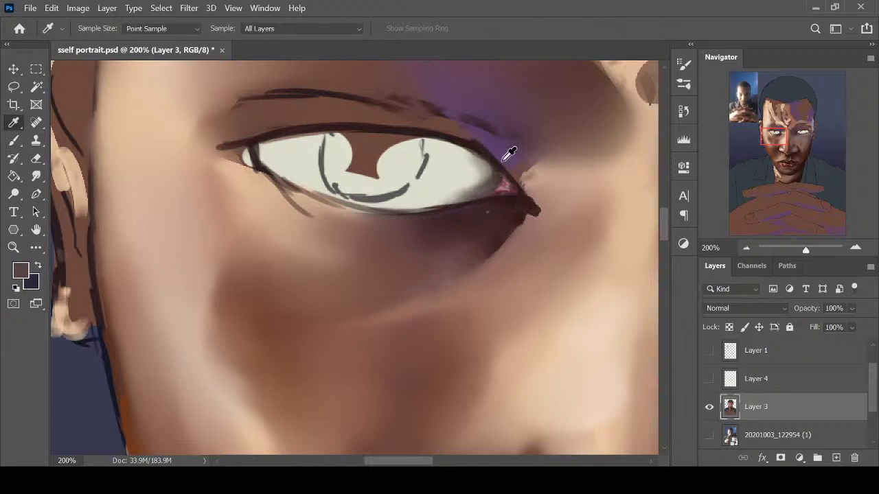
{"action": "key", "text": "bracketright"}
{"action": "key", "text": "bracketright"}
{"action": "key", "text": "bracketright"}
{"action": "key", "text": "bracketright"}
{"action": "mouse_move", "coordinate": [473, 170]}
{"action": "left_mouse_down"}
{"action": "mouse_move", "coordinate": [491, 162]}
{"action": "mouse_move", "coordinate": [475, 151]}
{"action": "mouse_move", "coordinate": [474, 186]}
{"action": "left_mouse_up"}
{"action": "key", "text": "r"}
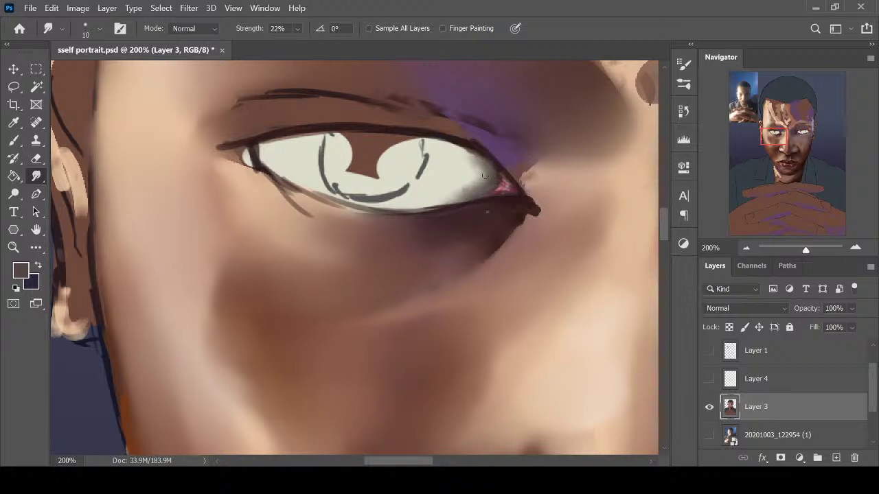
{"action": "key", "text": "i"}
{"action": "left_click", "coordinate": [453, 124]}
{"action": "key", "text": "b"}
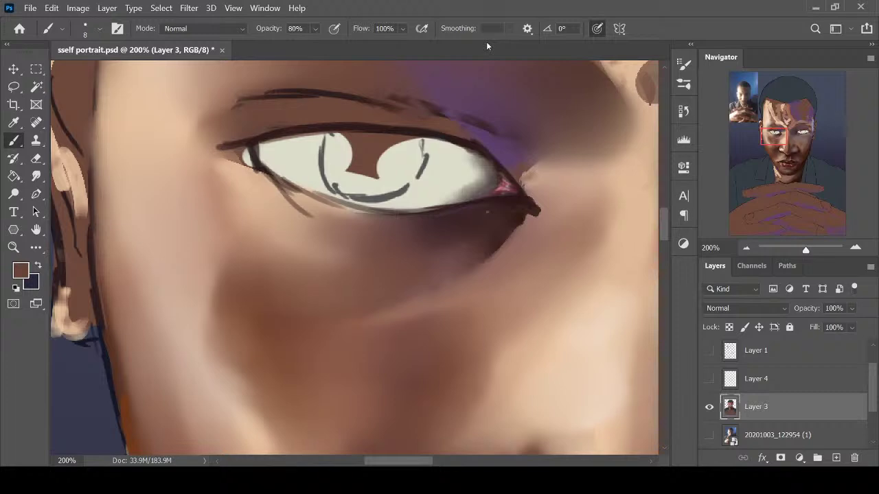
{"action": "key", "text": "ctrl+minus"}
{"action": "key", "text": "ctrl+minus"}
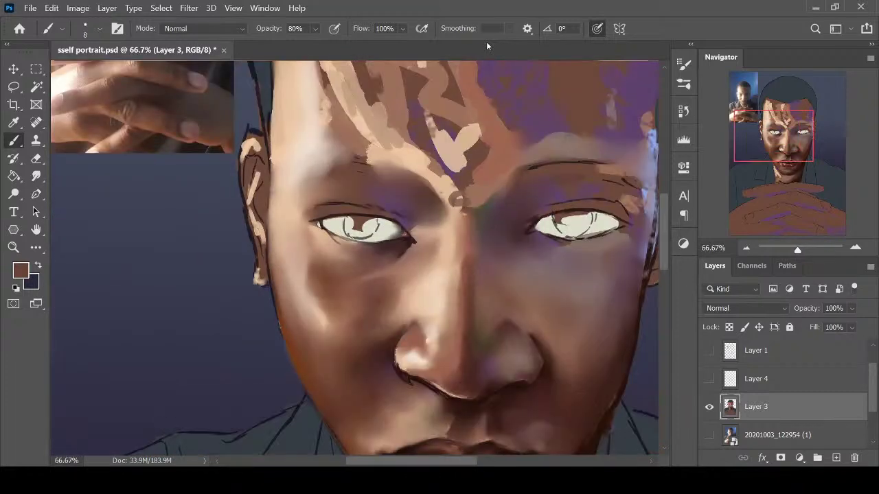
{"action": "key", "text": "ctrl+plus"}
{"action": "key", "text": "ctrl+plus"}
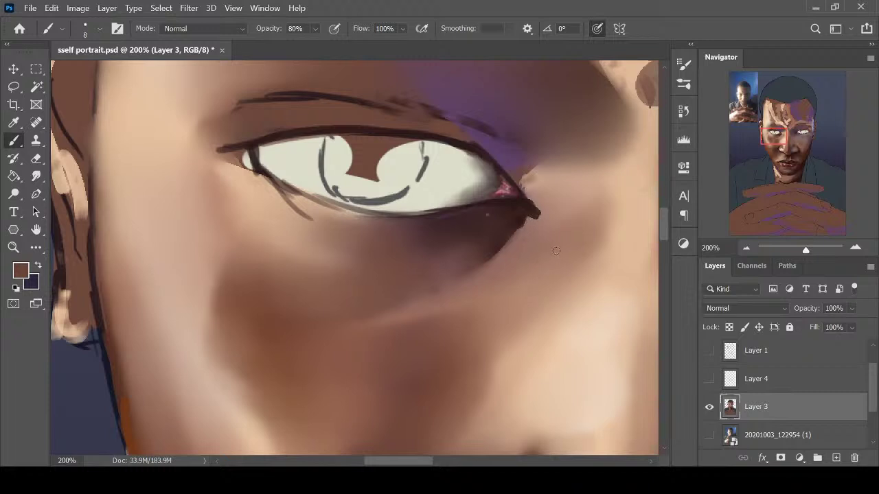
Sample a light peach skin tone and brush a thin highlight along the outside of the upper lid at the inner corner
{"action": "left_click", "coordinate": [619, 182], "text": "alt"}
{"action": "left_click_drag", "start_coordinate": [534, 205], "coordinate": [493, 153]}
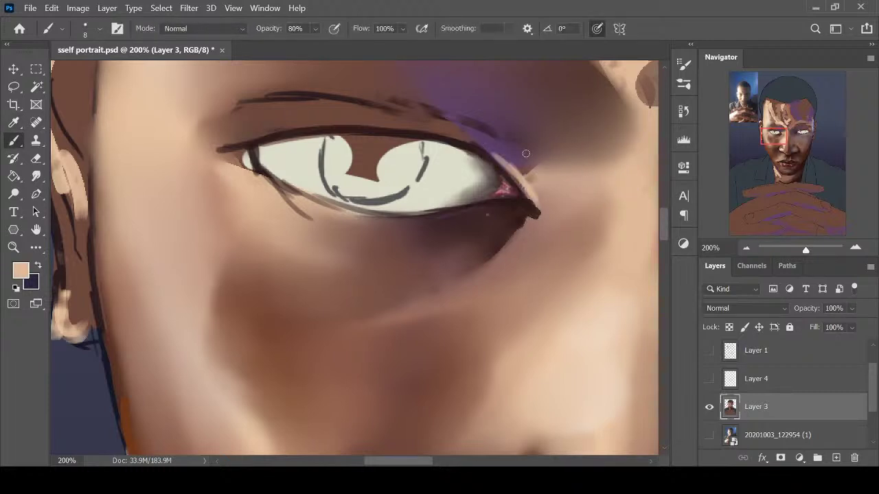
{"action": "key", "text": "bracketleft"}
{"action": "key", "text": "bracketleft"}
{"action": "mouse_move", "coordinate": [508, 169]}
{"action": "left_mouse_down"}
{"action": "mouse_move", "coordinate": [537, 203]}
{"action": "mouse_move", "coordinate": [497, 157]}
{"action": "left_mouse_up"}
{"action": "key", "text": "n"}
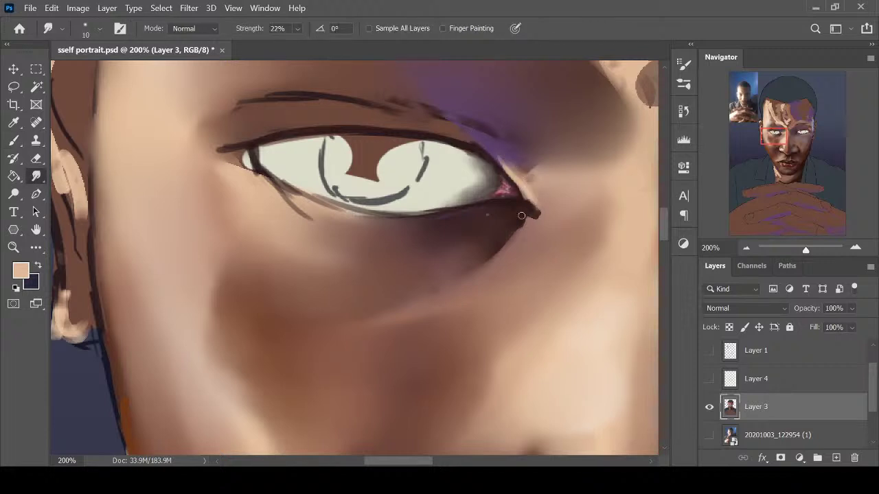
Dab a peach highlight onto the dark skin just below the tear duct and smudge it at 22% strength
{"action": "key", "text": "b"}
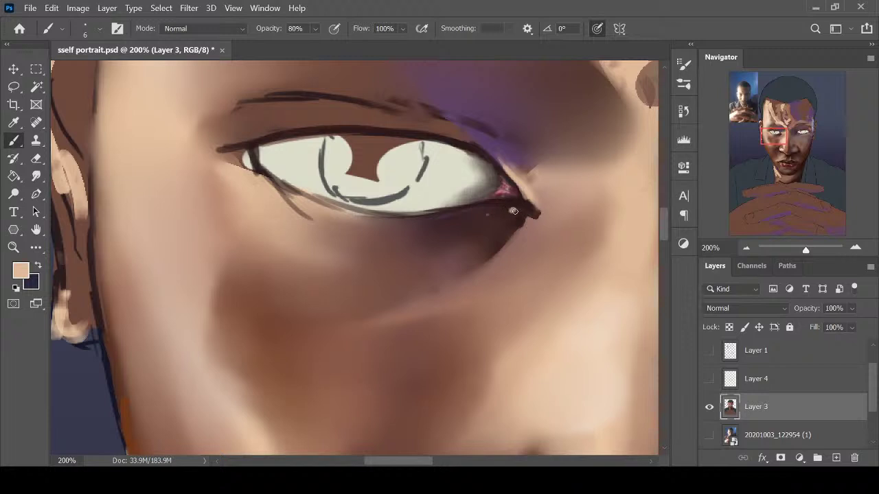
{"action": "mouse_move", "coordinate": [525, 208]}
{"action": "left_mouse_down"}
{"action": "mouse_move", "coordinate": [492, 219]}
{"action": "mouse_move", "coordinate": [502, 222]}
{"action": "mouse_move", "coordinate": [445, 280]}
{"action": "mouse_move", "coordinate": [536, 212]}
{"action": "mouse_move", "coordinate": [503, 219]}
{"action": "mouse_move", "coordinate": [518, 213]}
{"action": "mouse_move", "coordinate": [494, 271]}
{"action": "left_mouse_up"}
{"action": "key", "text": "r"}
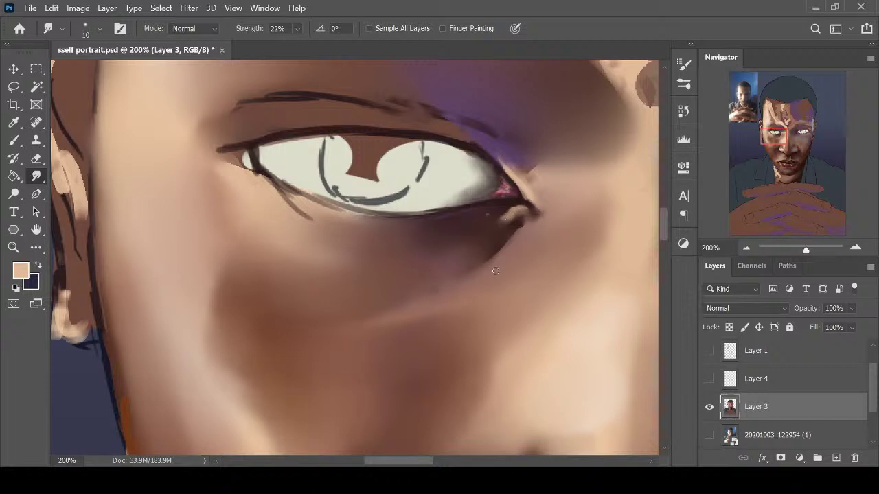
{"action": "key", "text": "ctrl+minus"}
{"action": "key", "text": "ctrl+plus"}
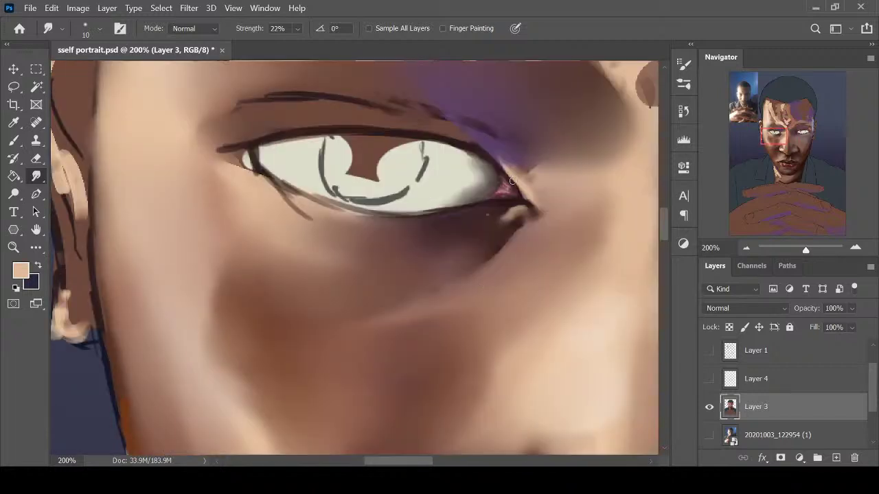
Sample a warm brown, brush it over the dark tip of the inner eye corner, and smudge it into the surrounding skin
{"action": "key", "text": "b"}
{"action": "left_click", "coordinate": [256, 298], "text": "alt"}
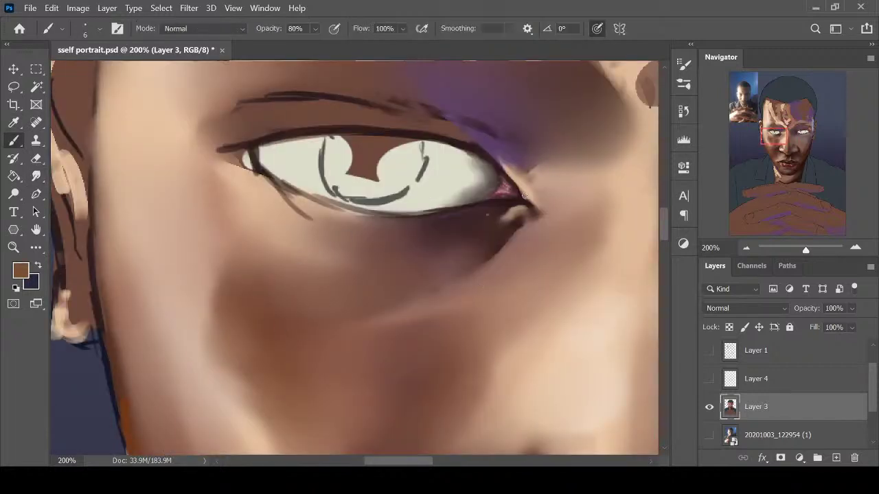
{"action": "mouse_move", "coordinate": [521, 182]}
{"action": "left_mouse_down"}
{"action": "mouse_move", "coordinate": [539, 208]}
{"action": "mouse_move", "coordinate": [531, 212]}
{"action": "left_mouse_up"}
{"action": "key", "text": "r"}
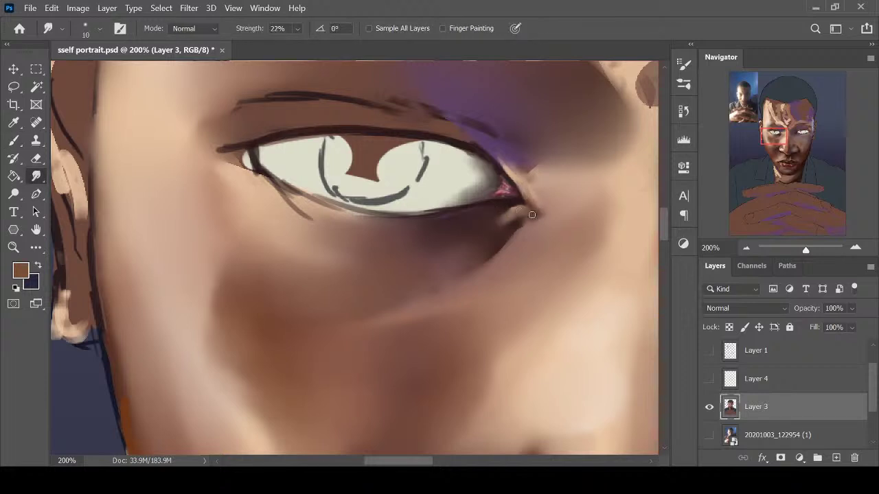
{"action": "left_click_drag", "start_coordinate": [533, 212], "coordinate": [516, 218]}
{"action": "key", "text": "i"}
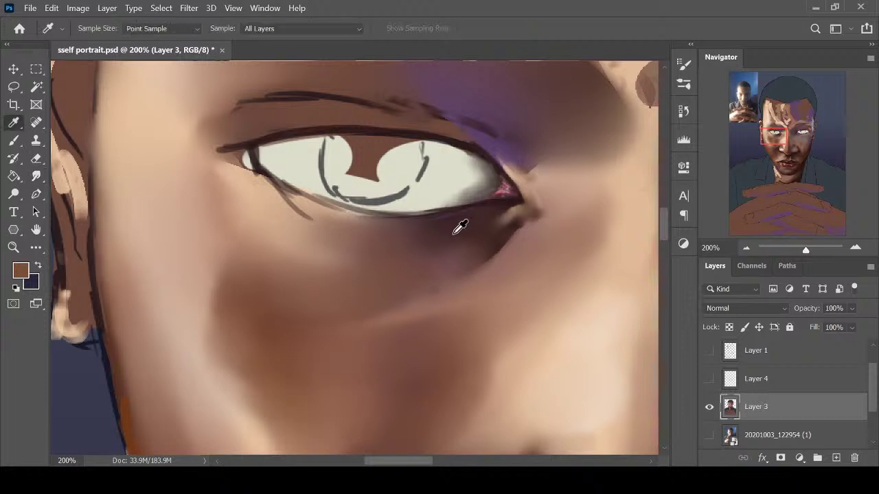
Sample brown skin tones, brush them over the inner half of the upper lid below the crease, and smudge the area at 22% strength
{"action": "left_click", "coordinate": [409, 239]}
{"action": "key", "text": "b"}
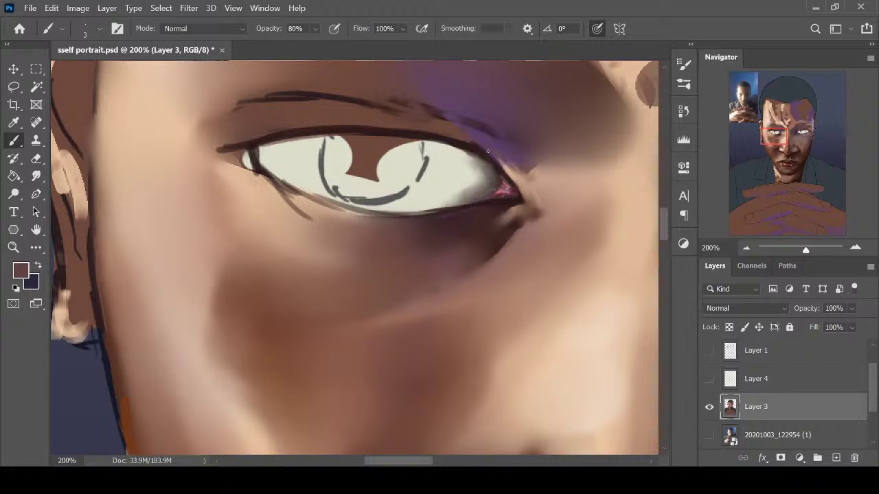
{"action": "left_click", "coordinate": [314, 118], "text": "alt"}
{"action": "mouse_move", "coordinate": [425, 131]}
{"action": "left_mouse_down"}
{"action": "mouse_move", "coordinate": [453, 127]}
{"action": "mouse_move", "coordinate": [379, 118]}
{"action": "mouse_move", "coordinate": [453, 125]}
{"action": "mouse_move", "coordinate": [394, 128]}
{"action": "mouse_move", "coordinate": [407, 112]}
{"action": "mouse_move", "coordinate": [354, 115]}
{"action": "mouse_move", "coordinate": [453, 126]}
{"action": "left_mouse_up"}
{"action": "left_click", "coordinate": [295, 291], "text": "alt"}
{"action": "key", "text": "r"}
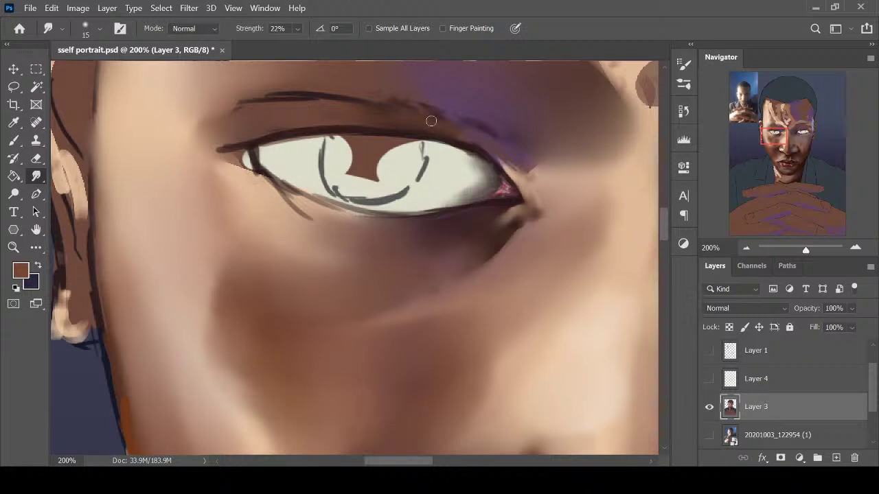
Sample a light peach from the nose and brush highlight strokes across the outer half of the upper lid
{"action": "key", "text": "ctrl+minus"}
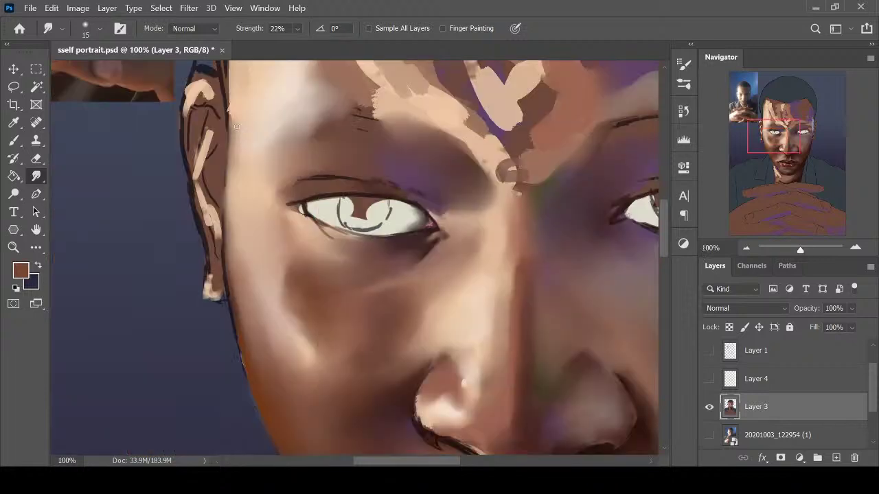
{"action": "key", "text": "i"}
{"action": "left_click", "coordinate": [485, 304]}
{"action": "key", "text": "ctrl+plus"}
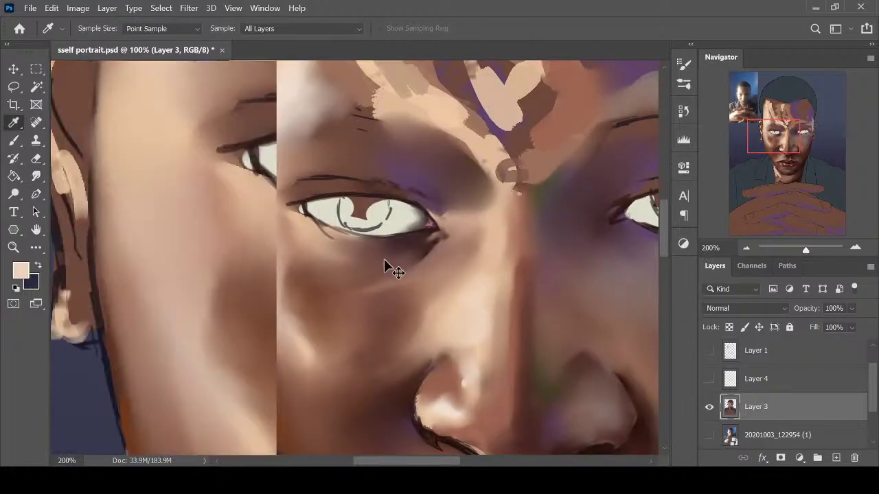
{"action": "key", "text": "b"}
{"action": "left_click_drag", "start_coordinate": [233, 132], "coordinate": [356, 115]}
{"action": "mouse_move", "coordinate": [298, 116]}
{"action": "left_mouse_down"}
{"action": "mouse_move", "coordinate": [244, 122]}
{"action": "mouse_move", "coordinate": [278, 110]}
{"action": "mouse_move", "coordinate": [249, 121]}
{"action": "left_mouse_up"}
{"action": "left_click_drag", "start_coordinate": [255, 109], "coordinate": [281, 107]}
Smudge the peach strokes on the outer upper lid into a soft highlight at 22% strength, increasing the size to 25
{"action": "key", "text": "r"}
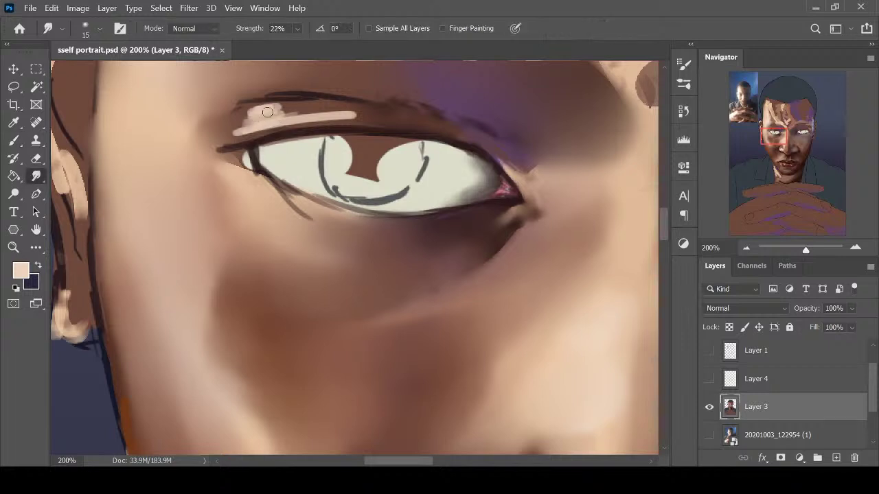
{"action": "left_click_drag", "start_coordinate": [237, 130], "coordinate": [334, 107]}
{"action": "mouse_move", "coordinate": [254, 118]}
{"action": "left_mouse_down"}
{"action": "mouse_move", "coordinate": [291, 110]}
{"action": "mouse_move", "coordinate": [239, 116]}
{"action": "left_mouse_up"}
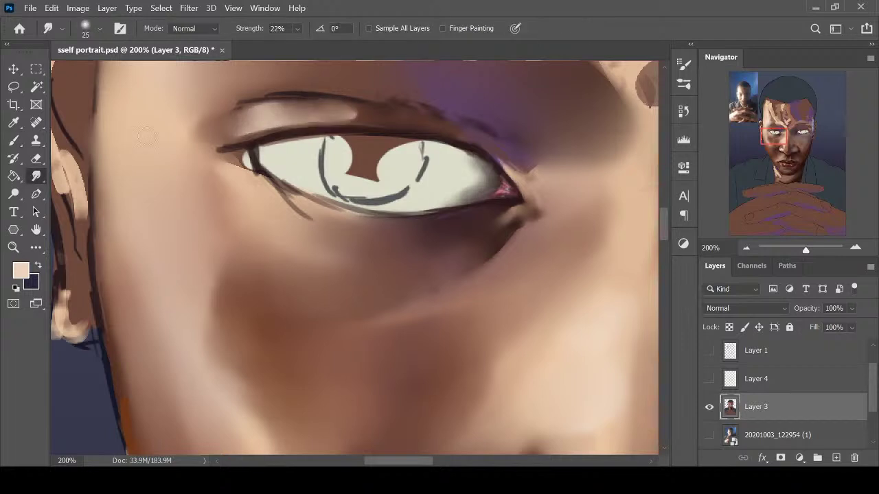
{"action": "left_click_drag", "start_coordinate": [351, 115], "coordinate": [348, 112]}
{"action": "key", "text": "ctrl+minus"}
{"action": "key", "text": "ctrl+minus"}
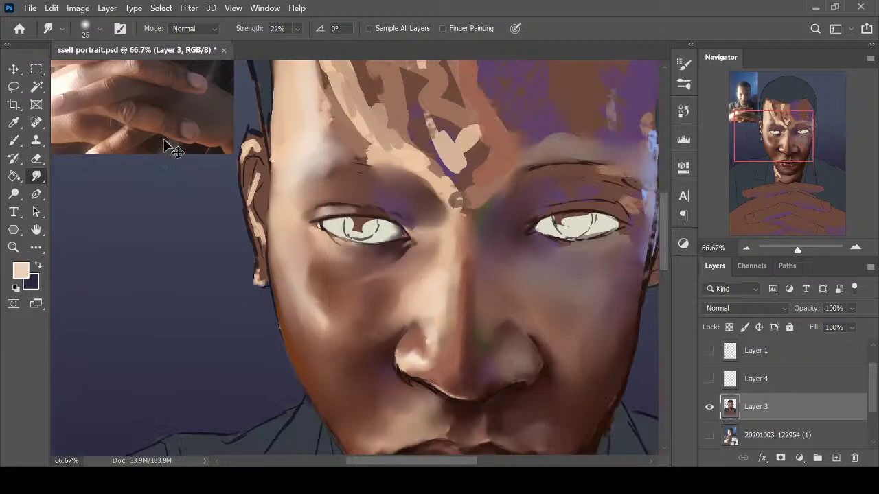
Sample a dark brown and brush it along the upper-lid crease at size 7
{"action": "key", "text": "ctrl+plus"}
{"action": "key", "text": "ctrl+plus"}
{"action": "key", "text": "b"}
{"action": "left_click", "coordinate": [286, 130], "text": "alt"}
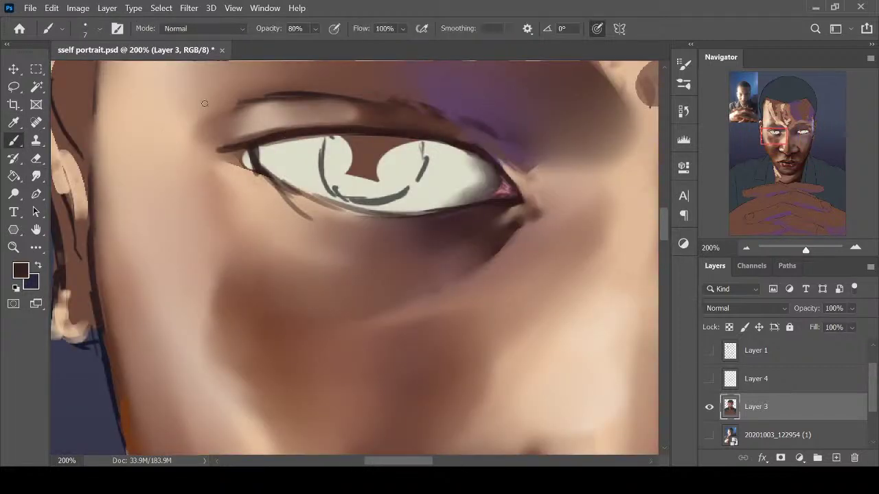
{"action": "left_click_drag", "start_coordinate": [206, 109], "coordinate": [413, 104]}
Sample light peach from the nose, brush it above the outer end of the lid crease, and smudge it at size 35
{"action": "scroll", "coordinate": [229, 107], "scroll_direction": "down", "scroll_amount": 1}
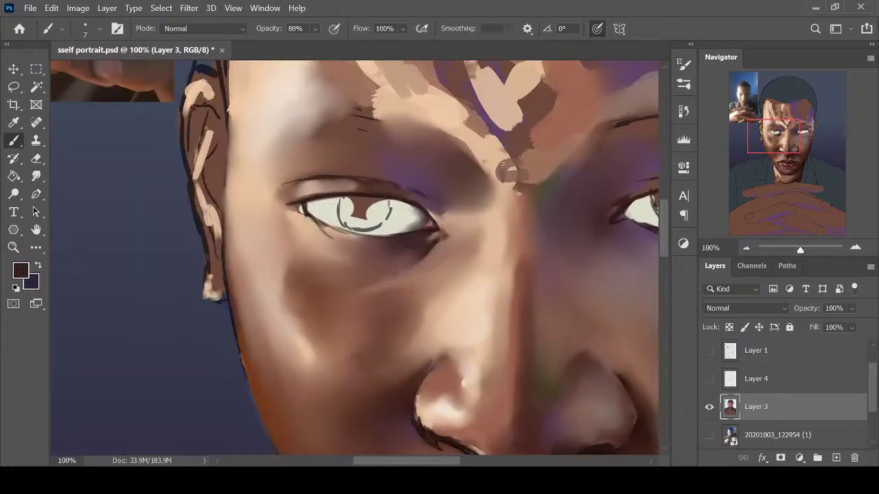
{"action": "left_click", "coordinate": [464, 302], "text": "alt"}
{"action": "mouse_move", "coordinate": [276, 193]}
{"action": "left_mouse_down"}
{"action": "mouse_move", "coordinate": [291, 178]}
{"action": "mouse_move", "coordinate": [328, 170]}
{"action": "left_mouse_up"}
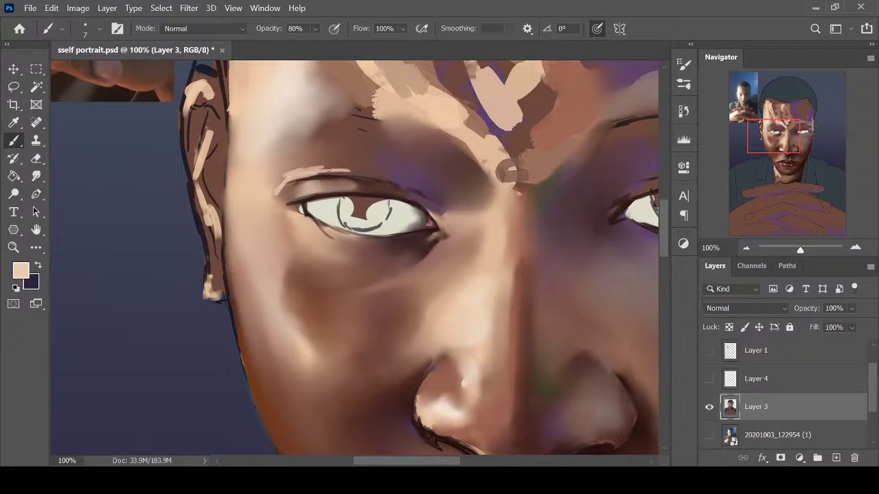
{"action": "left_click_drag", "start_coordinate": [277, 183], "coordinate": [305, 164]}
{"action": "left_click_drag", "start_coordinate": [291, 169], "coordinate": [342, 162]}
{"action": "left_click_drag", "start_coordinate": [301, 160], "coordinate": [345, 165]}
{"action": "key", "text": "r"}
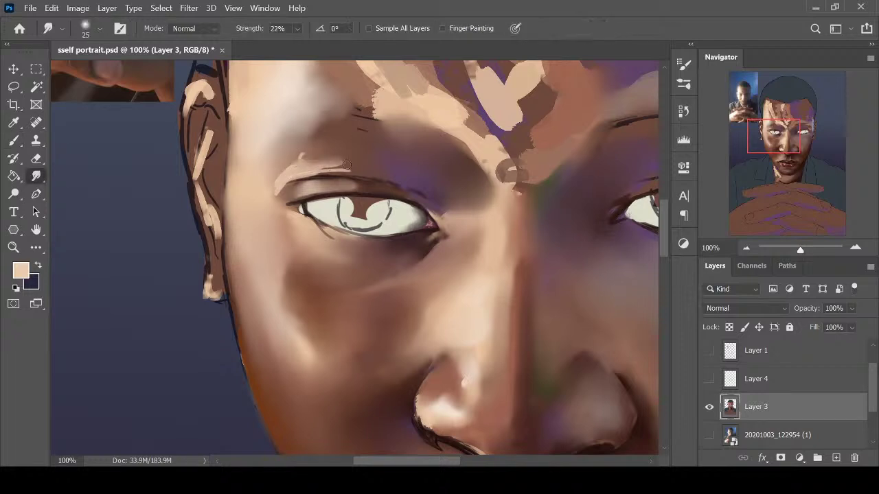
{"action": "key", "text": "bracketright"}
{"action": "mouse_move", "coordinate": [278, 193]}
{"action": "left_mouse_down"}
{"action": "mouse_move", "coordinate": [291, 177]}
{"action": "mouse_move", "coordinate": [341, 170]}
{"action": "mouse_move", "coordinate": [287, 165]}
{"action": "left_mouse_up"}
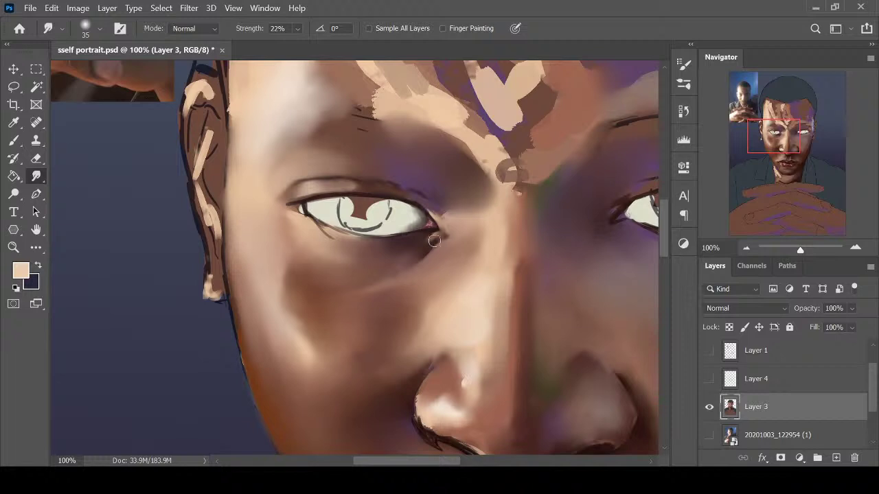
Sample dark brown from the crease and redraw the upper-lid crease line, extending it down past the tear duct
{"action": "key", "text": "i"}
{"action": "left_click", "coordinate": [370, 183]}
{"action": "key", "text": "ctrl+plus"}
{"action": "key", "text": "b"}
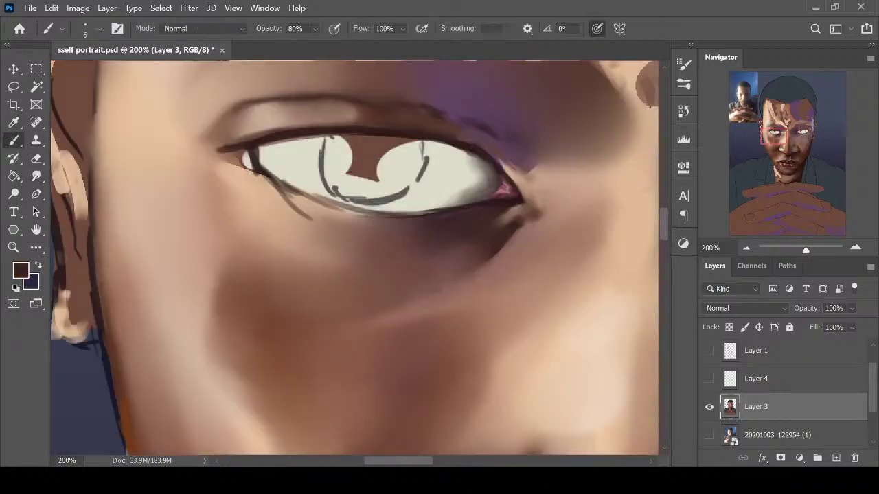
{"action": "mouse_move", "coordinate": [221, 120]}
{"action": "left_mouse_down"}
{"action": "mouse_move", "coordinate": [349, 104]}
{"action": "mouse_move", "coordinate": [267, 105]}
{"action": "mouse_move", "coordinate": [386, 108]}
{"action": "mouse_move", "coordinate": [337, 98]}
{"action": "mouse_move", "coordinate": [452, 128]}
{"action": "mouse_move", "coordinate": [460, 110]}
{"action": "mouse_move", "coordinate": [433, 112]}
{"action": "mouse_move", "coordinate": [466, 121]}
{"action": "mouse_move", "coordinate": [523, 164]}
{"action": "left_mouse_up"}
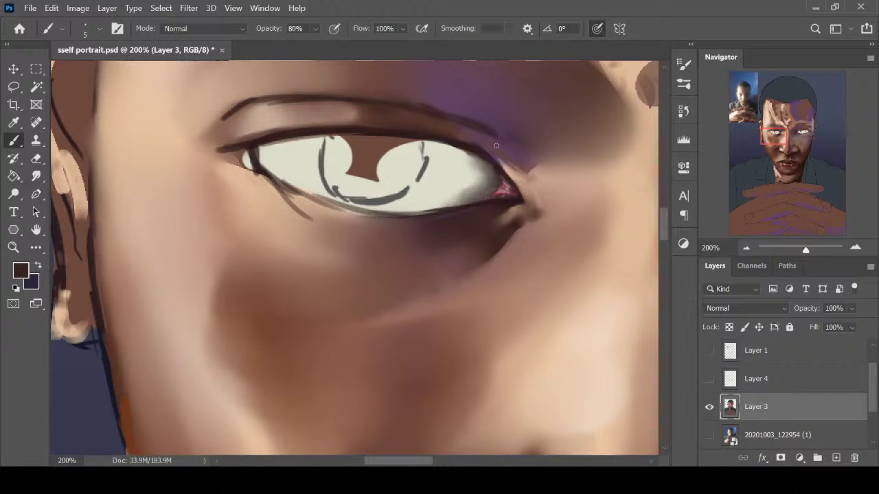
{"action": "left_click_drag", "start_coordinate": [493, 134], "coordinate": [533, 197]}
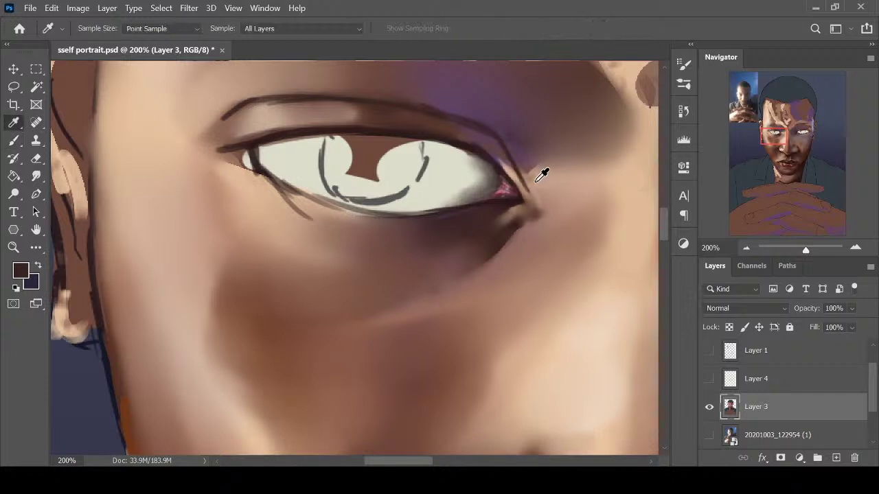
Sample light tan skin, brush a thin highlight beside the crease's inner end, and smudge it at size 15 after undoing a size 35 smudge
{"action": "left_click", "coordinate": [543, 171], "text": "alt"}
{"action": "left_click_drag", "start_coordinate": [500, 126], "coordinate": [526, 178]}
{"action": "left_click", "coordinate": [36, 176]}
{"action": "left_click_drag", "start_coordinate": [508, 141], "coordinate": [541, 192]}
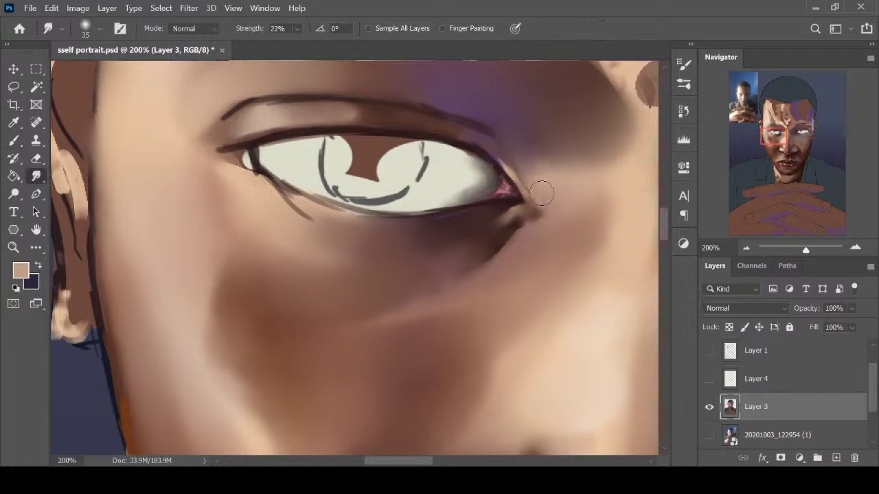
{"action": "key", "text": "ctrl+z"}
{"action": "key", "text": "bracketleft"}
{"action": "key", "text": "bracketleft"}
{"action": "key", "text": "bracketleft"}
{"action": "key", "text": "bracketleft"}
{"action": "left_click_drag", "start_coordinate": [508, 138], "coordinate": [533, 185]}
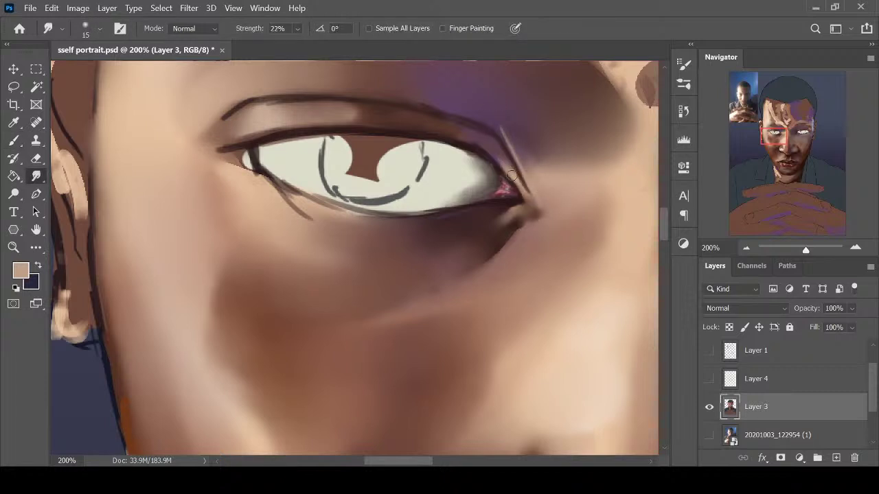
Sample dark brown from the lash line and sharpen the crease's inner end toward the tear duct with a size 3 brush
{"action": "key", "text": "ctrl+minus"}
{"action": "key", "text": "ctrl+minus"}
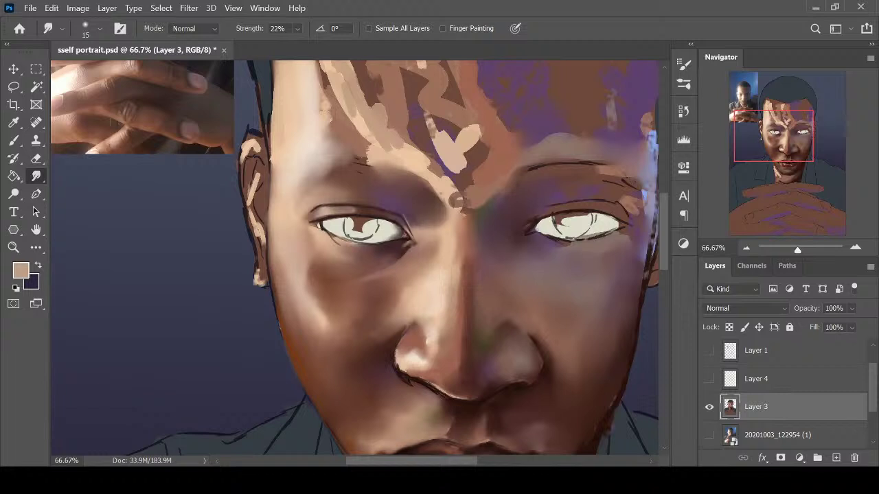
{"action": "key", "text": "ctrl+plus"}
{"action": "key", "text": "ctrl+plus"}
{"action": "key", "text": "i"}
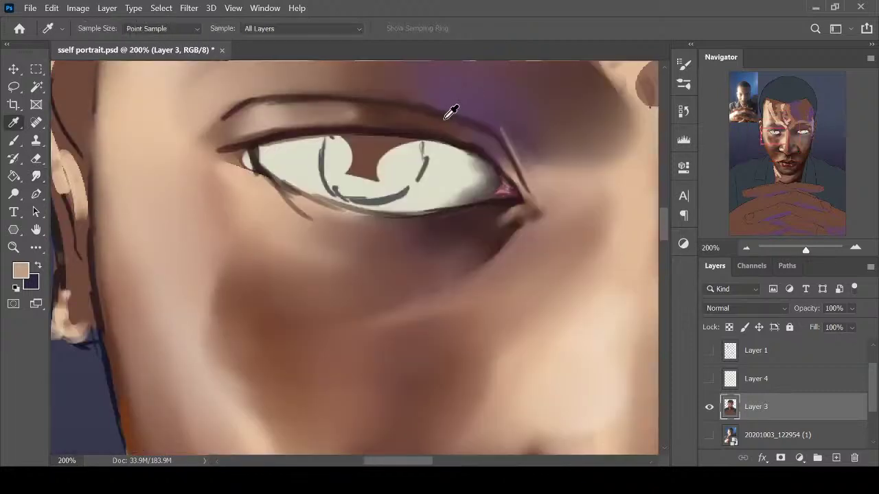
{"action": "left_click", "coordinate": [416, 134]}
{"action": "key", "text": "b"}
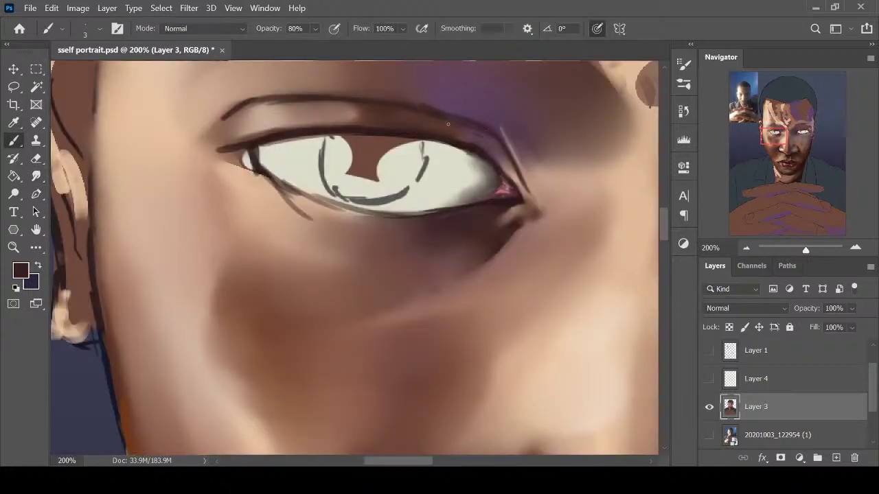
{"action": "left_click_drag", "start_coordinate": [476, 127], "coordinate": [439, 115]}
{"action": "left_click_drag", "start_coordinate": [511, 156], "coordinate": [522, 175]}
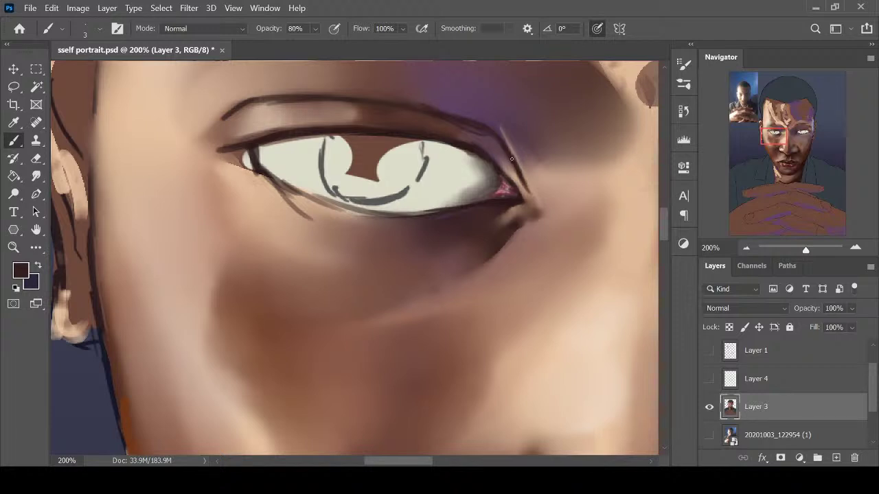
Darken the narrow lid strip above the tear duct with the size 3 brush and blend it using the Smudge tool at size 10
{"action": "key", "text": "r"}
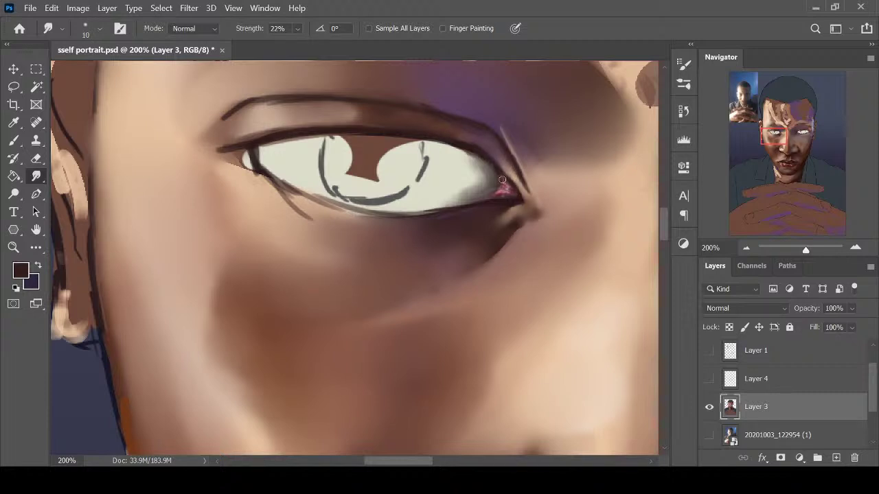
{"action": "key", "text": "b"}
{"action": "left_click_drag", "start_coordinate": [506, 153], "coordinate": [507, 152]}
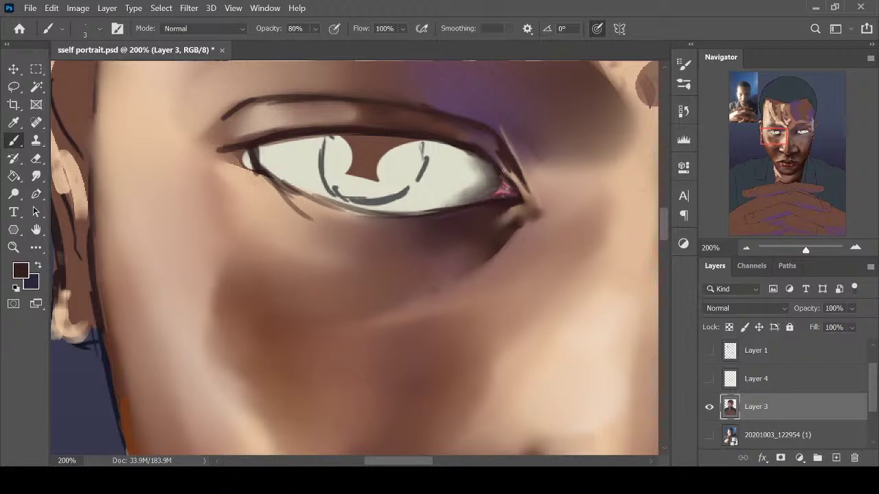
{"action": "key", "text": "r"}
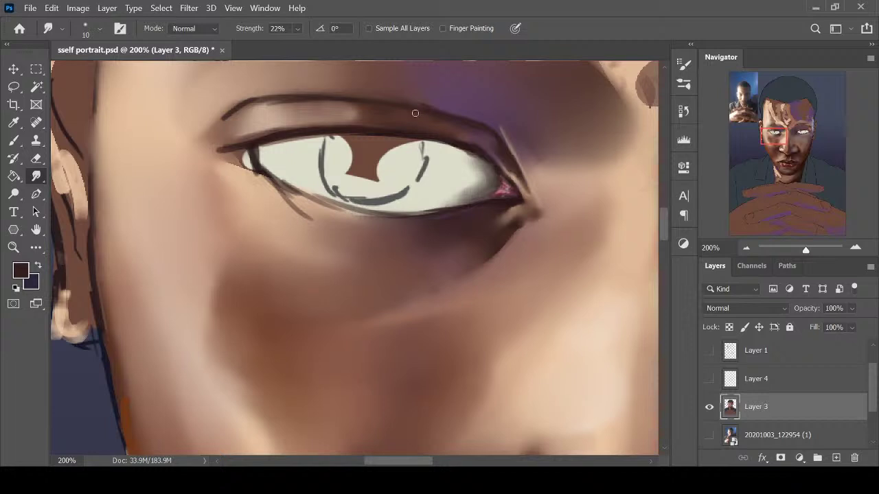
Sample the darkest brown at the inner eye corner and reinforce the lid crease and the inner lash line at size 3
{"action": "key", "text": "i"}
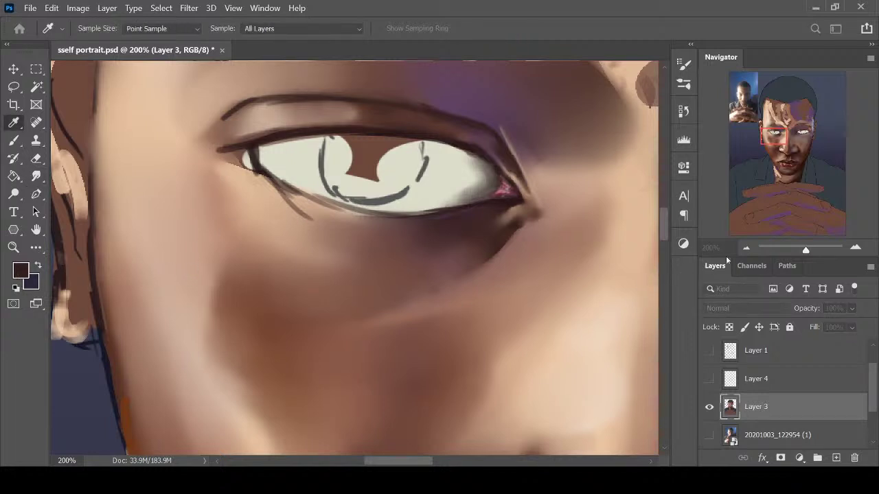
{"action": "left_click", "coordinate": [514, 210]}
{"action": "key", "text": "b"}
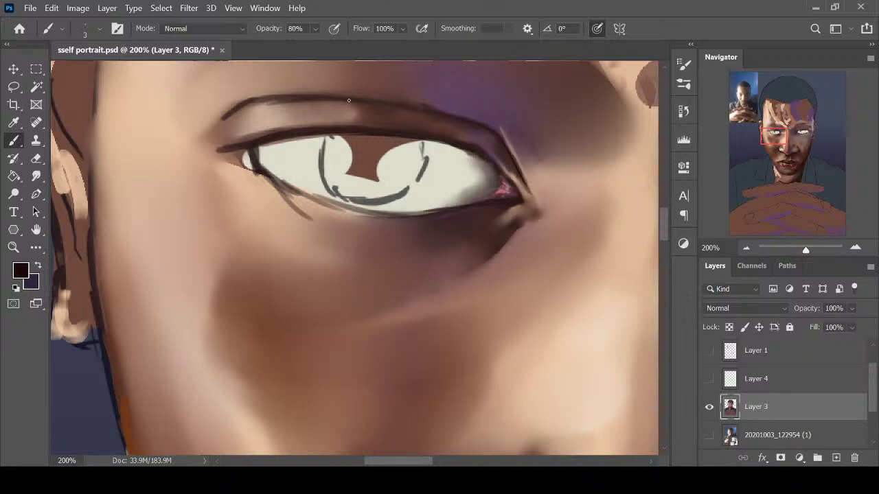
{"action": "left_click_drag", "start_coordinate": [363, 101], "coordinate": [387, 105]}
{"action": "left_click_drag", "start_coordinate": [479, 154], "coordinate": [523, 204]}
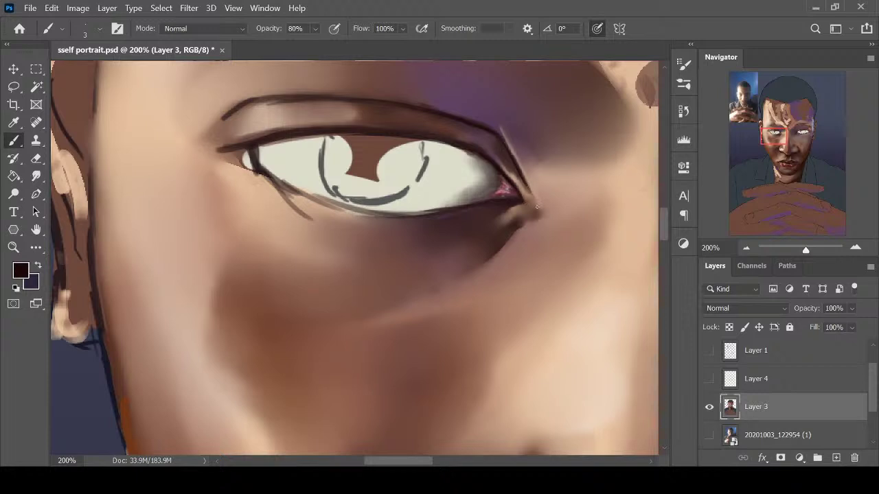
{"action": "left_click_drag", "start_coordinate": [254, 102], "coordinate": [377, 110]}
Sample a mid brown from the upper lid, brush it just under the crease's outer half, and smudge it
{"action": "key", "text": "i"}
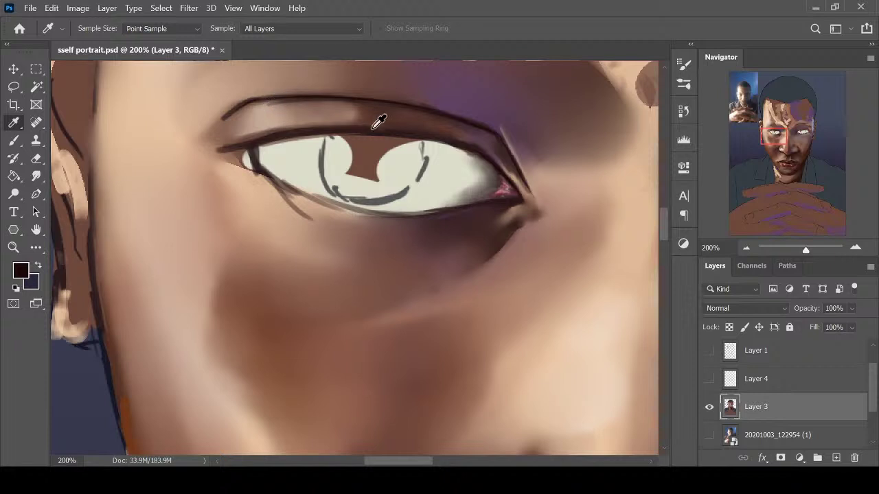
{"action": "left_click", "coordinate": [364, 114]}
{"action": "key", "text": "b"}
{"action": "left_click_drag", "start_coordinate": [344, 103], "coordinate": [261, 107]}
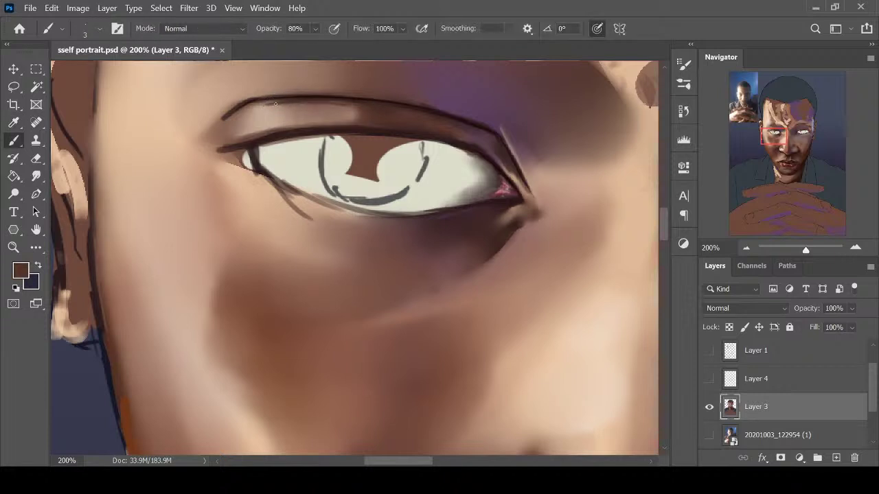
{"action": "key", "text": "r"}
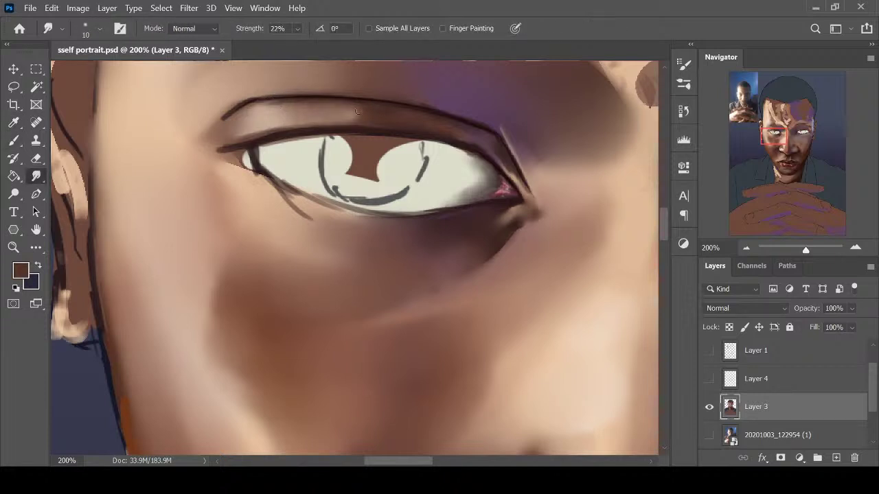
Sample a muted tan near the crease, brush it under the crease across the middle of the lid, and smudge it at size 10
{"action": "key", "text": "i"}
{"action": "left_click", "coordinate": [295, 99]}
{"action": "key", "text": "b"}
{"action": "left_click_drag", "start_coordinate": [275, 104], "coordinate": [370, 105]}
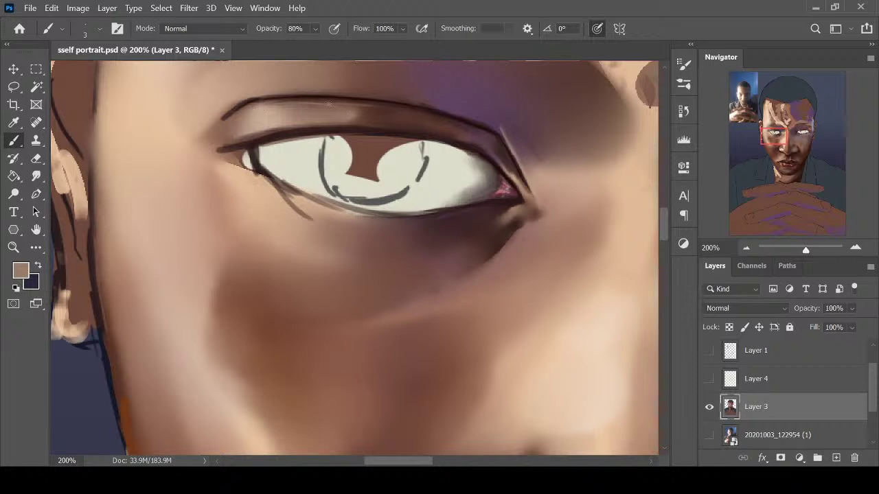
{"action": "left_click_drag", "start_coordinate": [308, 102], "coordinate": [385, 108]}
{"action": "key", "text": "r"}
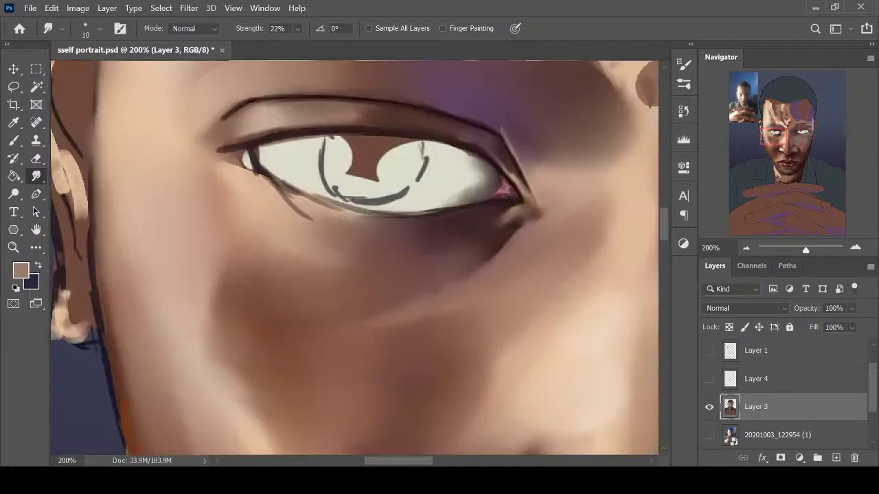
Sample light cream skin, adjust the foreground colour to a pale peach, and brush it below the outer corner of the eye
{"action": "key", "text": "i"}
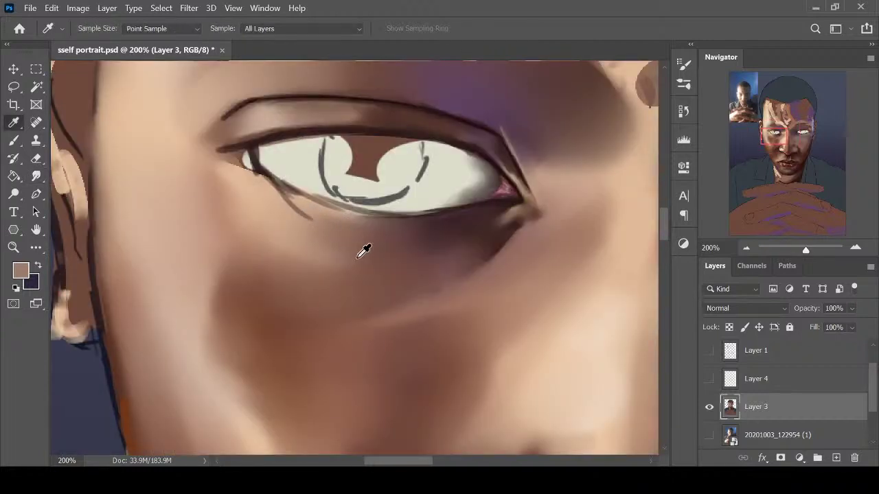
{"action": "left_click", "coordinate": [585, 398]}
{"action": "left_click", "coordinate": [24, 274]}
{"action": "left_click_drag", "start_coordinate": [536, 134], "coordinate": [550, 135]}
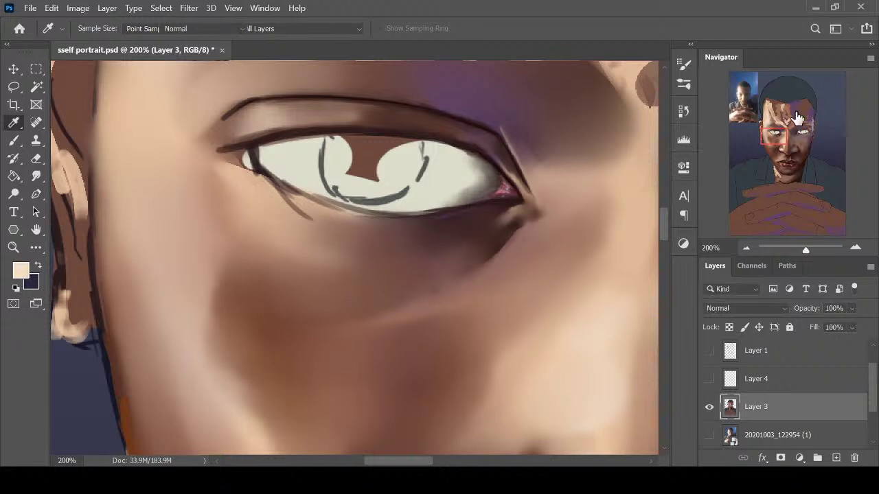
{"action": "key", "text": "b"}
{"action": "mouse_move", "coordinate": [240, 157]}
{"action": "left_mouse_down"}
{"action": "mouse_move", "coordinate": [288, 206]}
{"action": "mouse_move", "coordinate": [254, 189]}
{"action": "mouse_move", "coordinate": [245, 199]}
{"action": "mouse_move", "coordinate": [232, 182]}
{"action": "mouse_move", "coordinate": [254, 211]}
{"action": "left_mouse_up"}
Smudge the pale peach below the outer eye corner into the surrounding skin at size 25 and 22% strength
{"action": "key", "text": "r"}
{"action": "key", "text": "]"}
{"action": "key", "text": "]"}
{"action": "mouse_move", "coordinate": [254, 181]}
{"action": "left_mouse_down"}
{"action": "mouse_move", "coordinate": [260, 196]}
{"action": "mouse_move", "coordinate": [277, 199]}
{"action": "mouse_move", "coordinate": [250, 190]}
{"action": "mouse_move", "coordinate": [305, 222]}
{"action": "left_mouse_up"}
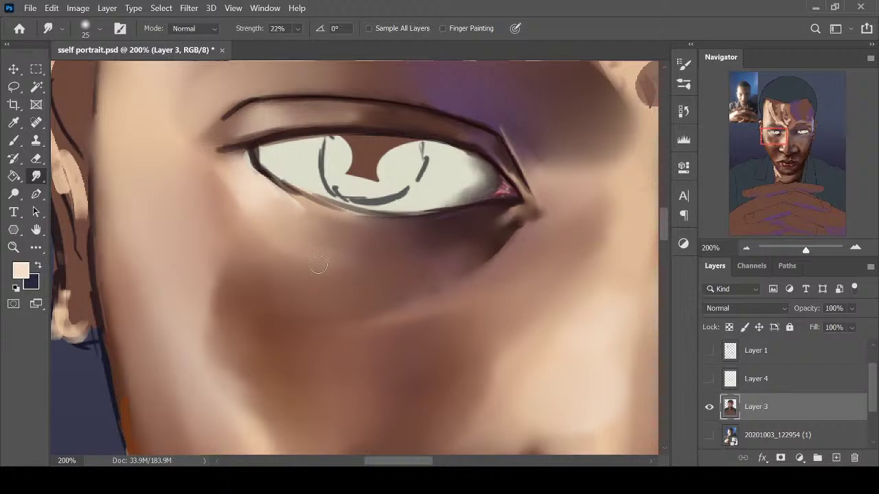
Brush the pale peach at size 30 beside the eye's outer corner and down onto the upper cheek
{"action": "key", "text": "b"}
{"action": "key", "text": "bracketright"}
{"action": "key", "text": "bracketright"}
{"action": "key", "text": "bracketright"}
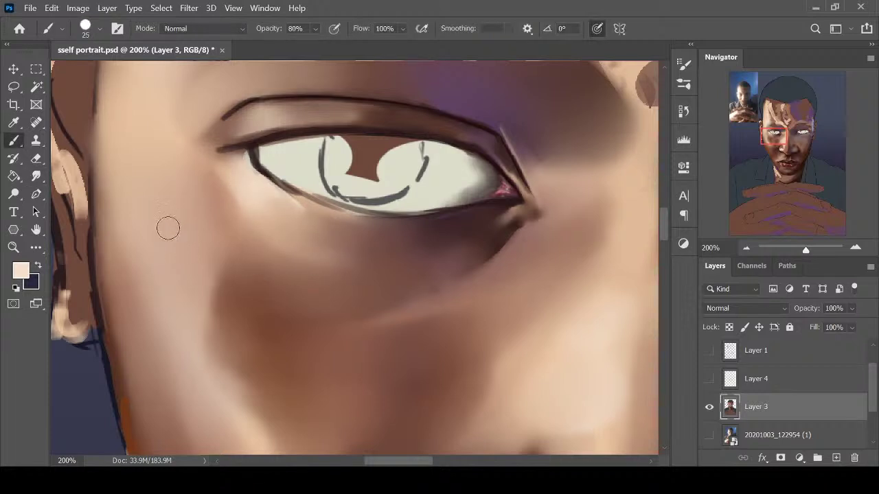
{"action": "mouse_move", "coordinate": [262, 192]}
{"action": "left_mouse_down"}
{"action": "mouse_move", "coordinate": [213, 171]}
{"action": "mouse_move", "coordinate": [171, 177]}
{"action": "mouse_move", "coordinate": [171, 187]}
{"action": "mouse_move", "coordinate": [153, 168]}
{"action": "mouse_move", "coordinate": [194, 197]}
{"action": "mouse_move", "coordinate": [229, 198]}
{"action": "left_mouse_up"}
{"action": "key", "text": "ctrl+minus"}
{"action": "key", "text": "ctrl+minus"}
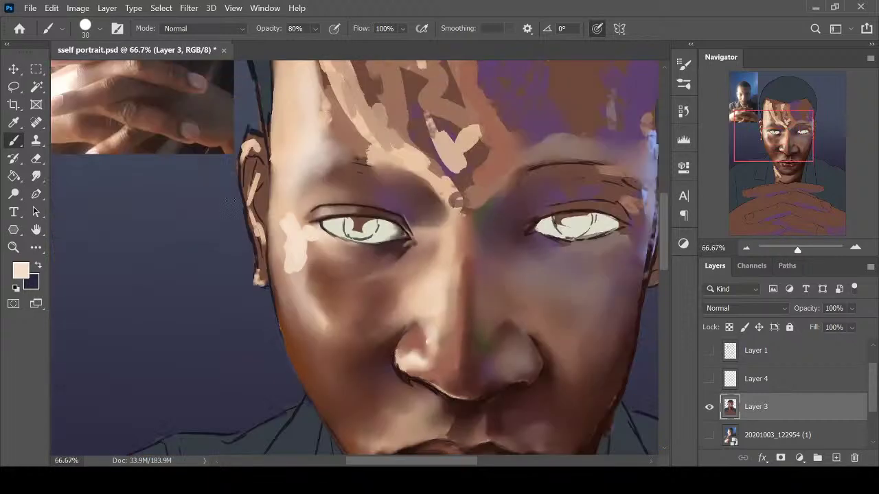
Smudge the pale peach beside the eye down along the cheekbone at size 60 and 22% strength
{"action": "key", "text": "ctrl+plus"}
{"action": "key", "text": "r"}
{"action": "key", "text": "bracketright"}
{"action": "key", "text": "bracketright"}
{"action": "key", "text": "bracketright"}
{"action": "mouse_move", "coordinate": [259, 247]}
{"action": "left_mouse_down"}
{"action": "mouse_move", "coordinate": [288, 214]}
{"action": "mouse_move", "coordinate": [297, 228]}
{"action": "mouse_move", "coordinate": [261, 217]}
{"action": "mouse_move", "coordinate": [272, 220]}
{"action": "mouse_move", "coordinate": [266, 163]}
{"action": "mouse_move", "coordinate": [307, 296]}
{"action": "mouse_move", "coordinate": [257, 237]}
{"action": "mouse_move", "coordinate": [331, 353]}
{"action": "mouse_move", "coordinate": [320, 308]}
{"action": "left_mouse_up"}
{"action": "key", "text": "bracketright"}
{"action": "key", "text": "bracketright"}
{"action": "key", "text": "bracketright"}
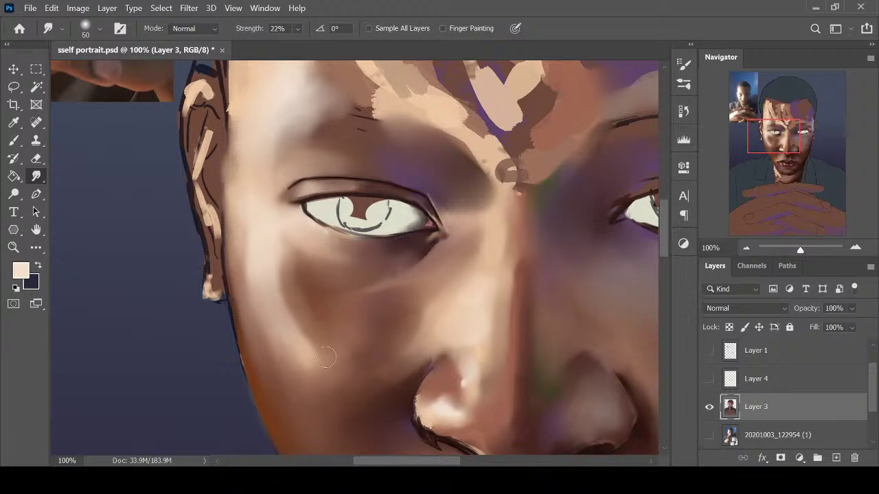
{"action": "mouse_move", "coordinate": [332, 357]}
{"action": "left_mouse_down"}
{"action": "mouse_move", "coordinate": [316, 314]}
{"action": "mouse_move", "coordinate": [337, 314]}
{"action": "left_mouse_up"}
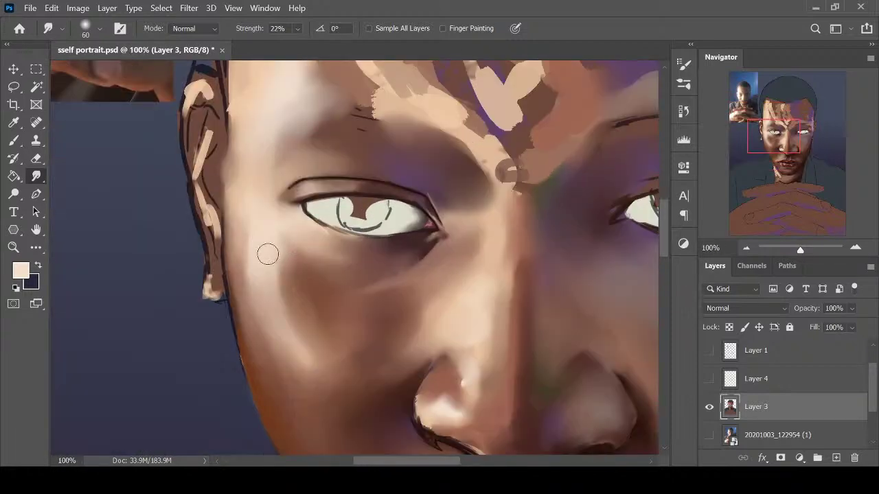
{"action": "mouse_move", "coordinate": [267, 254]}
{"action": "left_mouse_down"}
{"action": "mouse_move", "coordinate": [289, 334]}
{"action": "mouse_move", "coordinate": [294, 328]}
{"action": "left_mouse_up"}
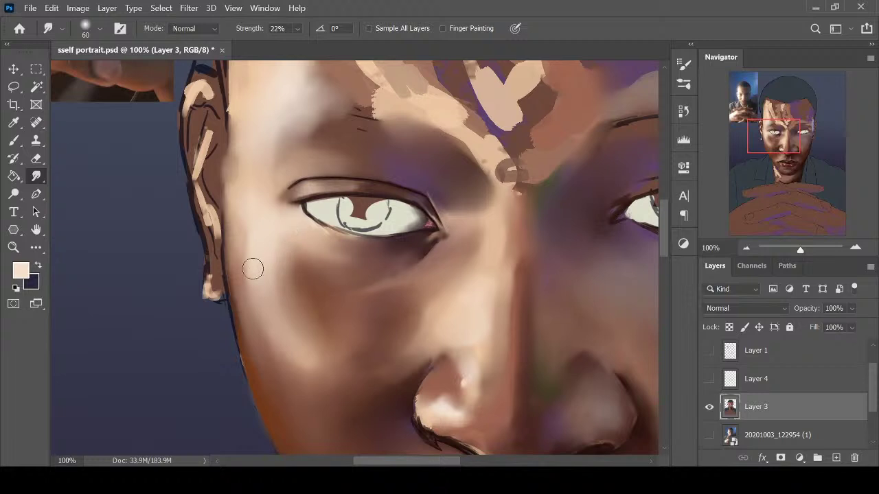
Sample light peach skin near the outer eye corner, brush it on the upper lid's outer end, and smudge it at size 35
{"action": "key", "text": "ctrl+minus"}
{"action": "key", "text": "ctrl+plus"}
{"action": "key", "text": "i"}
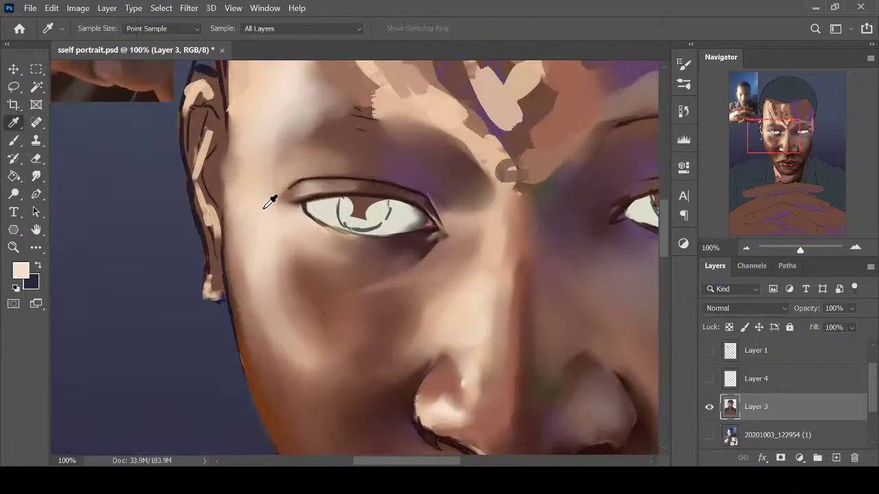
{"action": "key", "text": "b"}
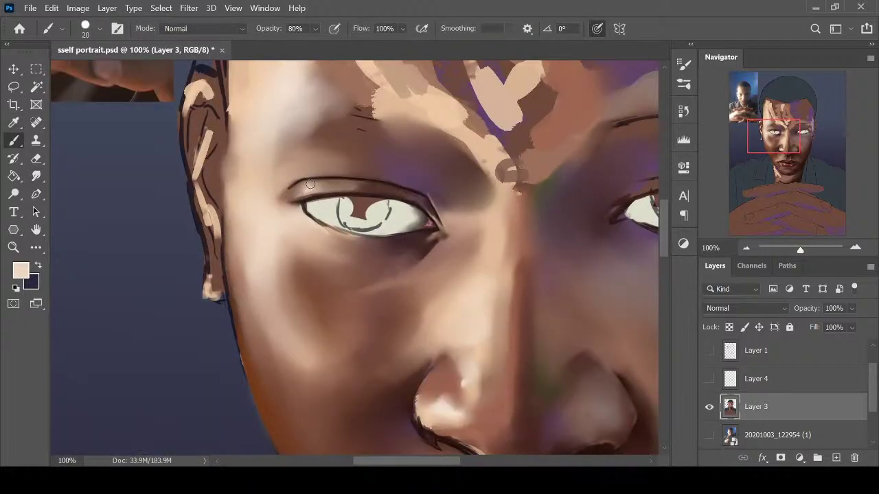
{"action": "key", "text": "r"}
{"action": "key", "text": "bracketleft"}
{"action": "key", "text": "bracketleft"}
{"action": "key", "text": "bracketleft"}
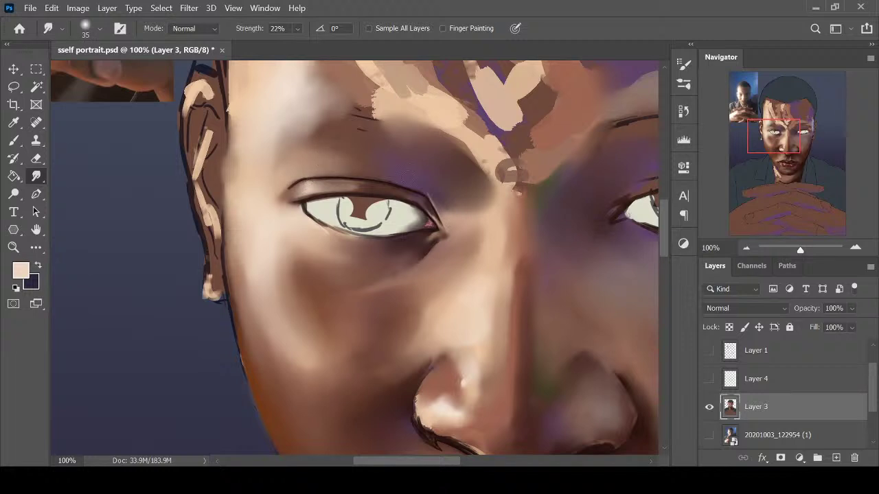
Sample a light peach from the skin by the brow's outer end and set the brush size to 25
{"action": "key", "text": "ctrl+minus"}
{"action": "key", "text": "b"}
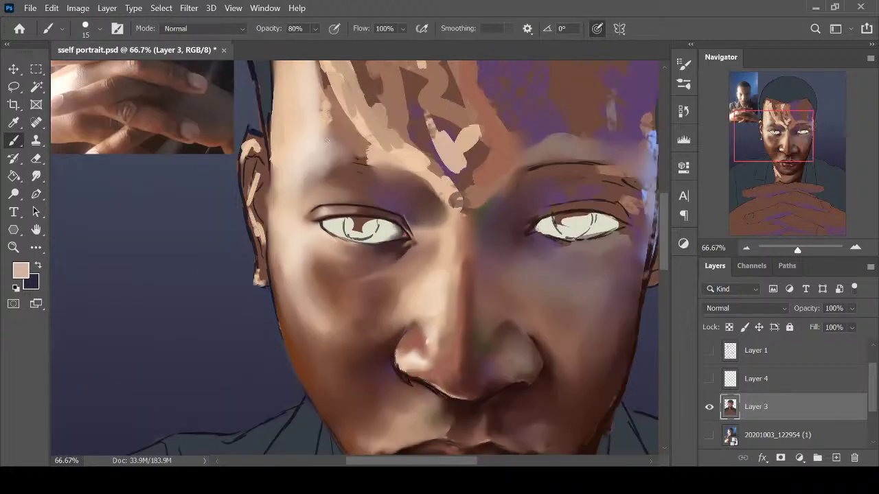
{"action": "key", "text": "ctrl+minus"}
{"action": "key", "text": "ctrl+plus"}
{"action": "left_click_drag", "start_coordinate": [665, 253], "coordinate": [666, 241]}
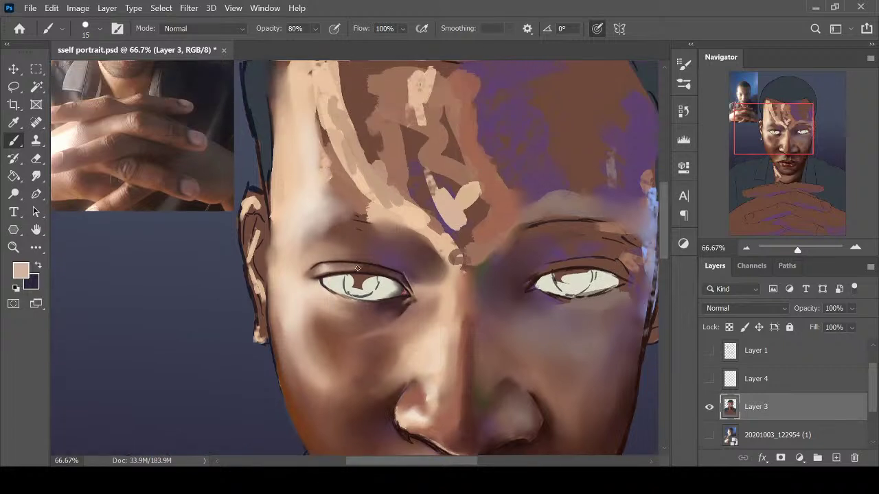
{"action": "left_click", "coordinate": [302, 213], "text": "alt"}
{"action": "key", "text": "bracketright"}
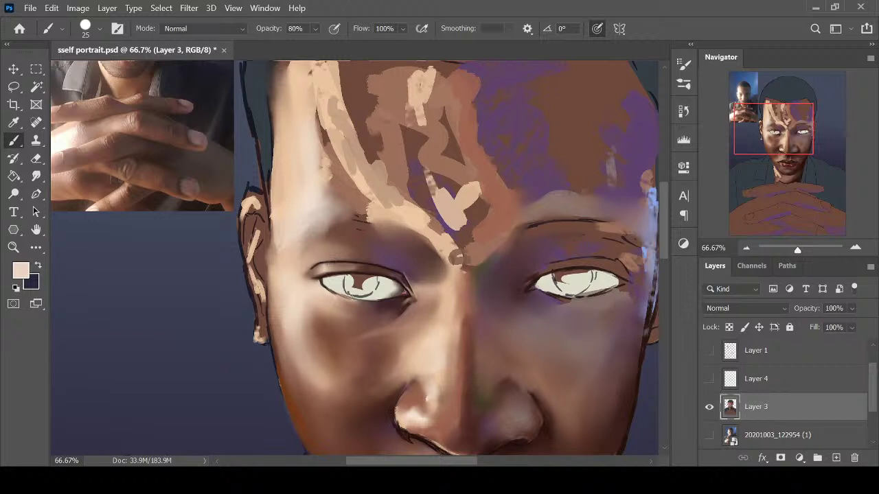
Sample brown and plum from the inner eye socket, brush the shadow above the inner eye corner, and smudge it at size 35
{"action": "left_click", "coordinate": [426, 260], "text": "alt"}
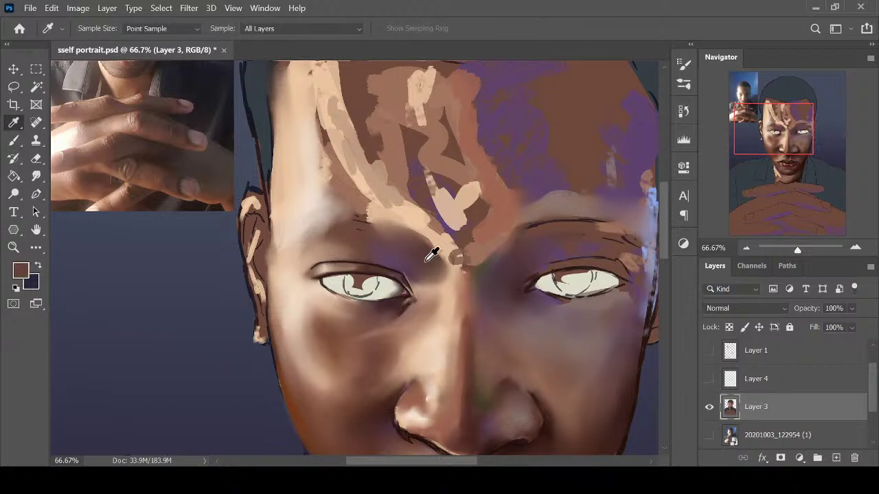
{"action": "key", "text": "ctrl+plus"}
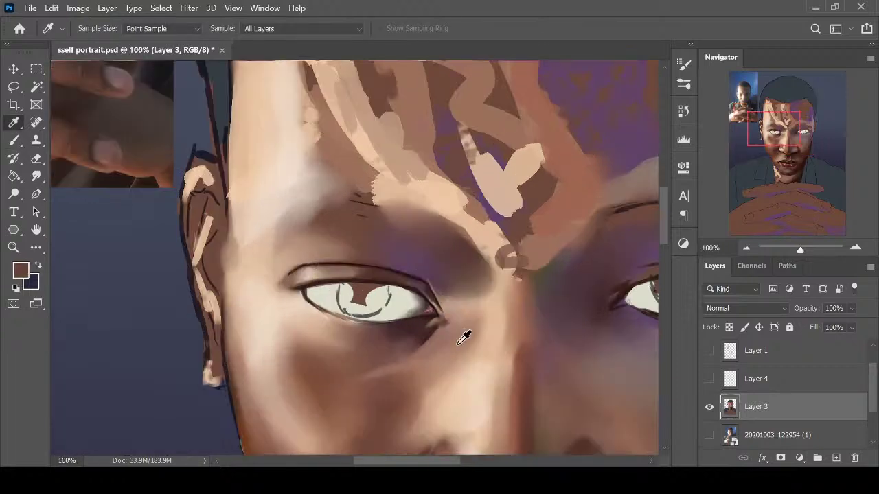
{"action": "left_click", "coordinate": [428, 274], "text": "alt"}
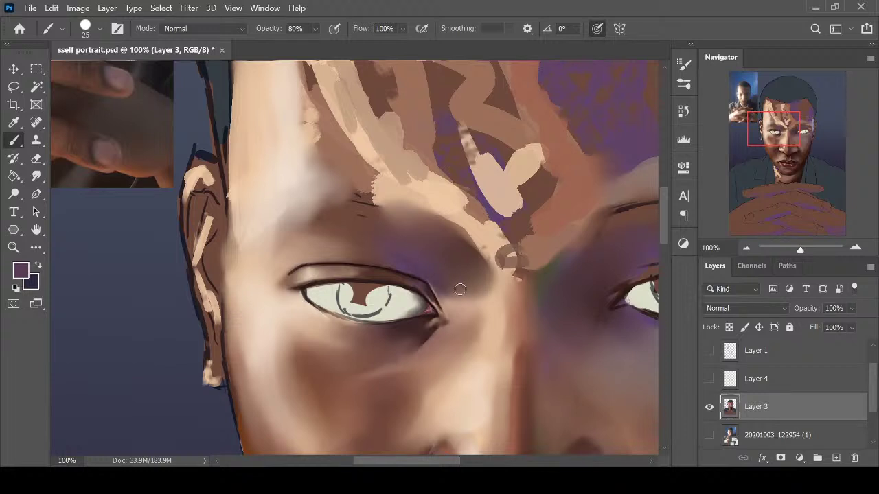
{"action": "key", "text": "ctrl+minus"}
{"action": "key", "text": "ctrl+plus"}
{"action": "key", "text": "r"}
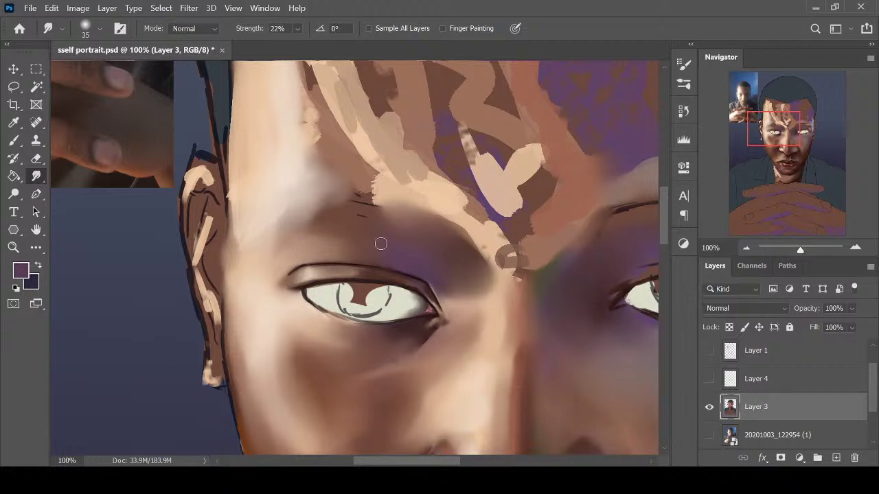
{"action": "key", "text": "ctrl+minus"}
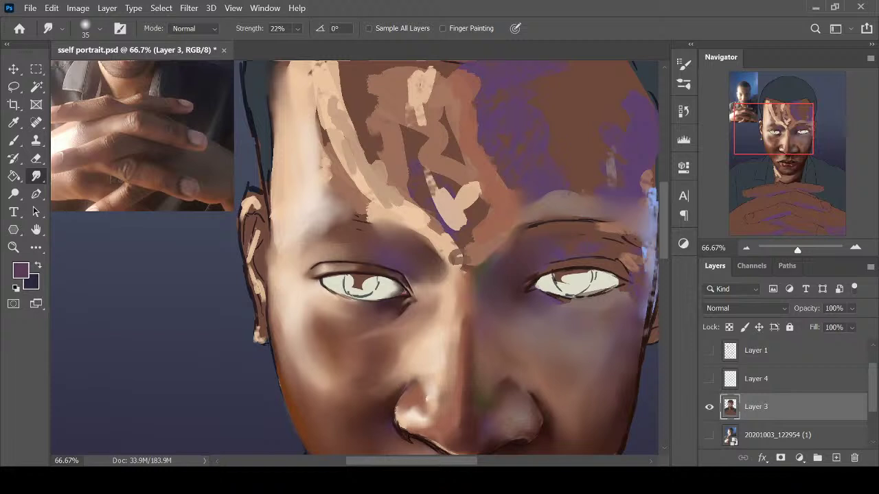
Sample a dark brown at the eye's inner corner, brush it at size 5 just below the tear duct, and smudge it
{"action": "key", "text": "ctrl+plus"}
{"action": "key", "text": "i"}
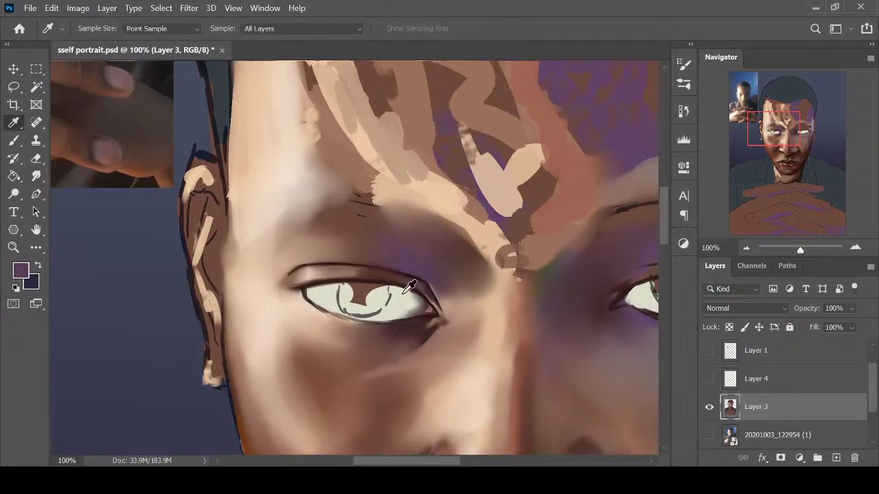
{"action": "left_click", "coordinate": [442, 302]}
{"action": "key", "text": "b"}
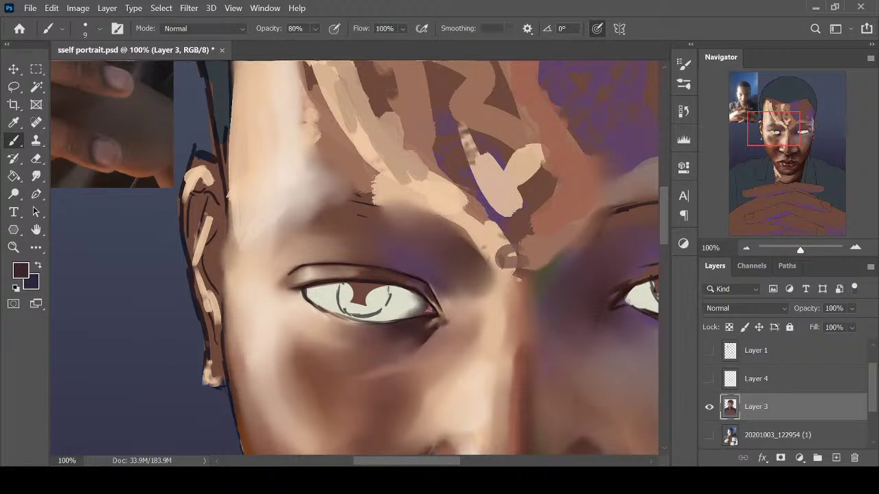
{"action": "scroll", "coordinate": [664, 236], "scroll_direction": "down", "scroll_amount": 3}
{"action": "key", "text": "ctrl+plus"}
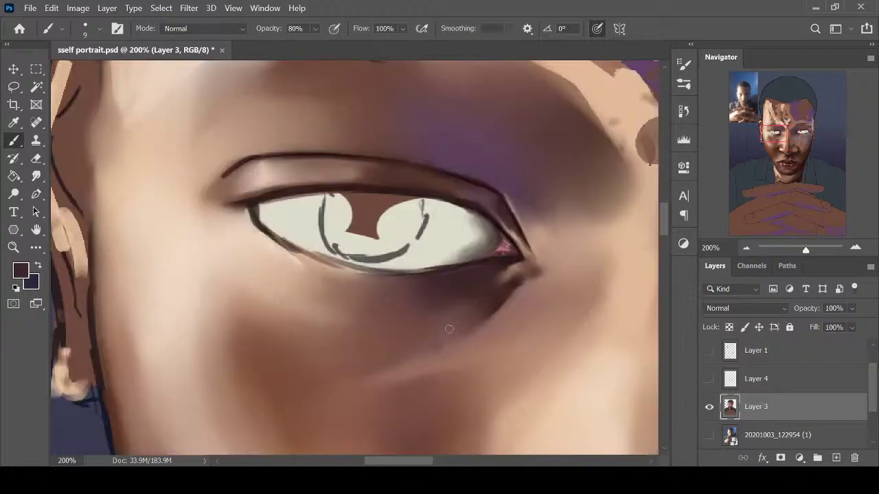
{"action": "left_click", "coordinate": [514, 257], "text": "alt"}
{"action": "key", "text": "bracketleft"}
{"action": "key", "text": "bracketleft"}
{"action": "key", "text": "bracketleft"}
{"action": "key", "text": "bracketleft"}
{"action": "key", "text": "i"}
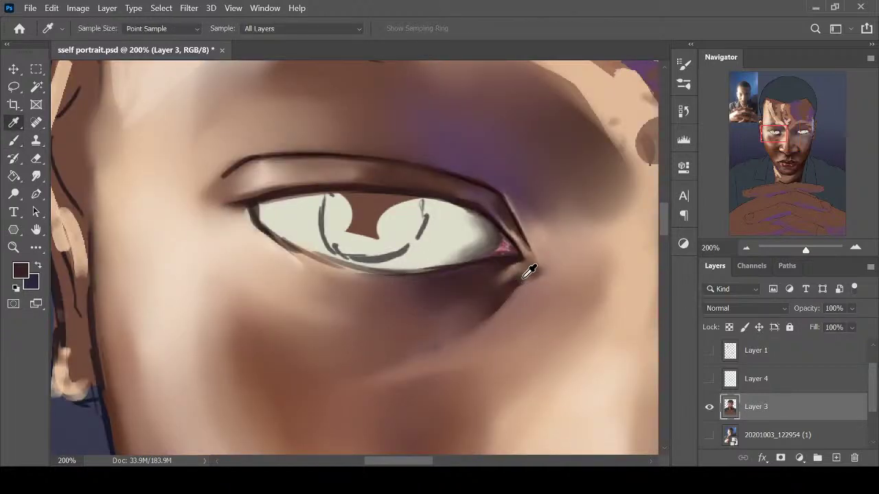
{"action": "key", "text": "b"}
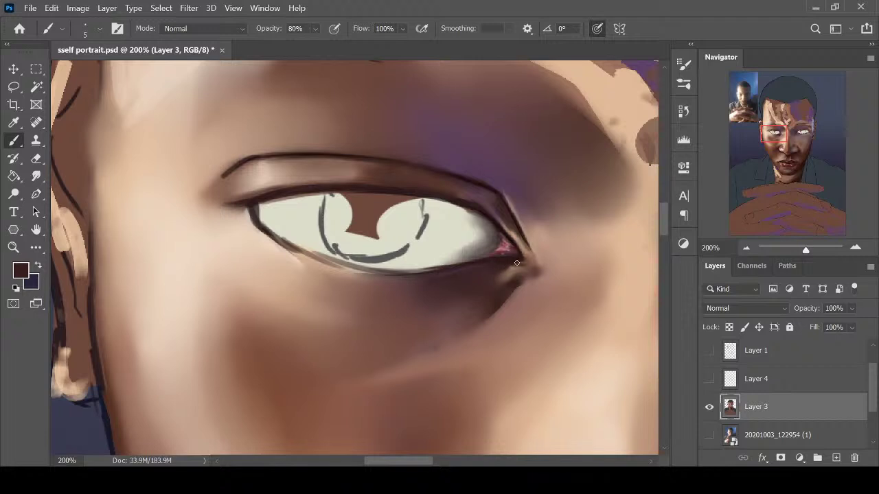
{"action": "key", "text": "r"}
{"action": "mouse_move", "coordinate": [517, 265]}
{"action": "left_mouse_down"}
{"action": "mouse_move", "coordinate": [523, 275]}
{"action": "mouse_move", "coordinate": [510, 280]}
{"action": "mouse_move", "coordinate": [513, 269]}
{"action": "left_mouse_up"}
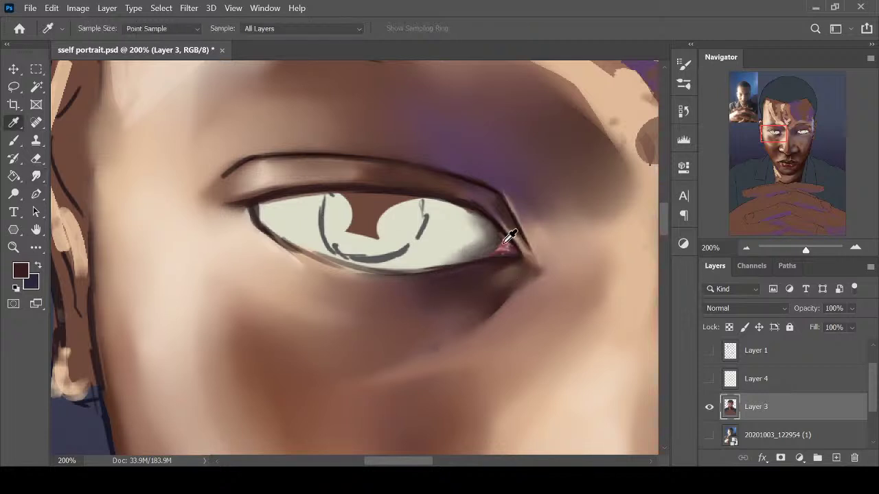
Brush dark brown along the middle of the lower lash line with a fine brush
{"action": "key", "text": "b"}
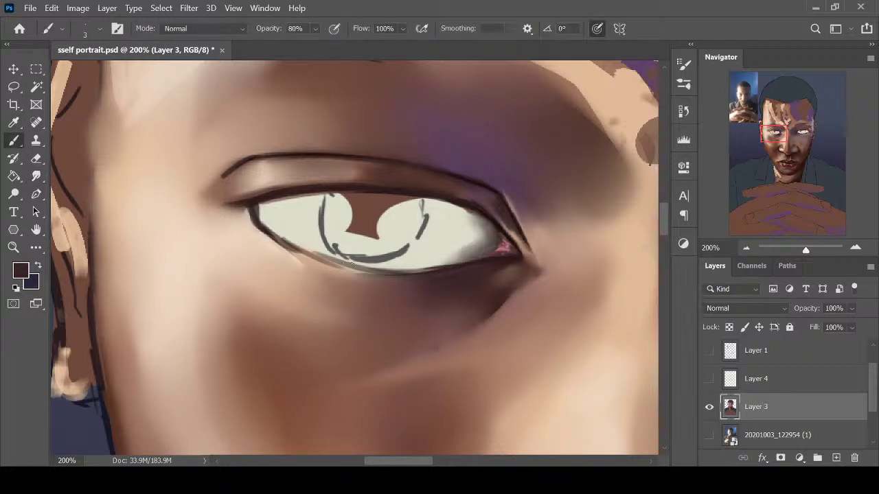
{"action": "left_click_drag", "start_coordinate": [352, 264], "coordinate": [418, 272]}
{"action": "left_click_drag", "start_coordinate": [367, 270], "coordinate": [434, 270]}
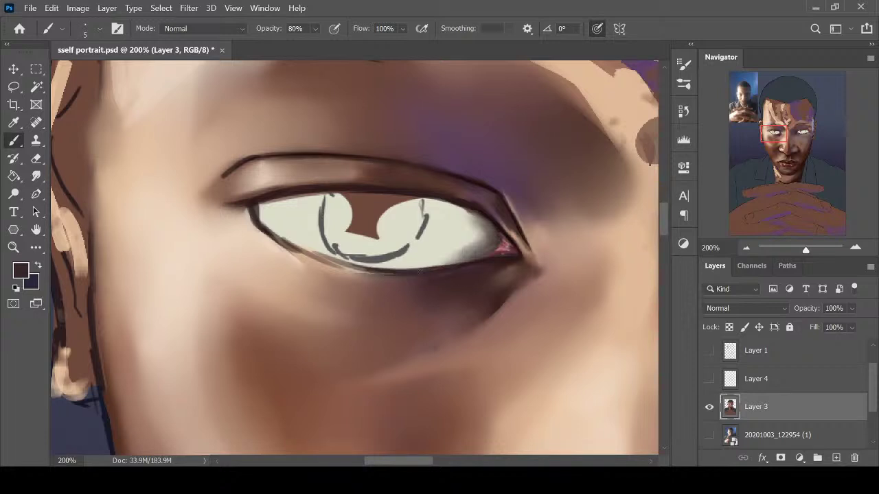
Sample light tan below the eye, brush a thin rim under the lower lash line, and smudge the line's outer half at size 20
{"action": "left_click", "coordinate": [346, 270], "text": "alt"}
{"action": "mouse_move", "coordinate": [362, 272]}
{"action": "left_mouse_down"}
{"action": "mouse_move", "coordinate": [466, 272]}
{"action": "mouse_move", "coordinate": [385, 271]}
{"action": "mouse_move", "coordinate": [409, 285]}
{"action": "mouse_move", "coordinate": [356, 278]}
{"action": "mouse_move", "coordinate": [464, 278]}
{"action": "left_mouse_up"}
{"action": "key", "text": "r"}
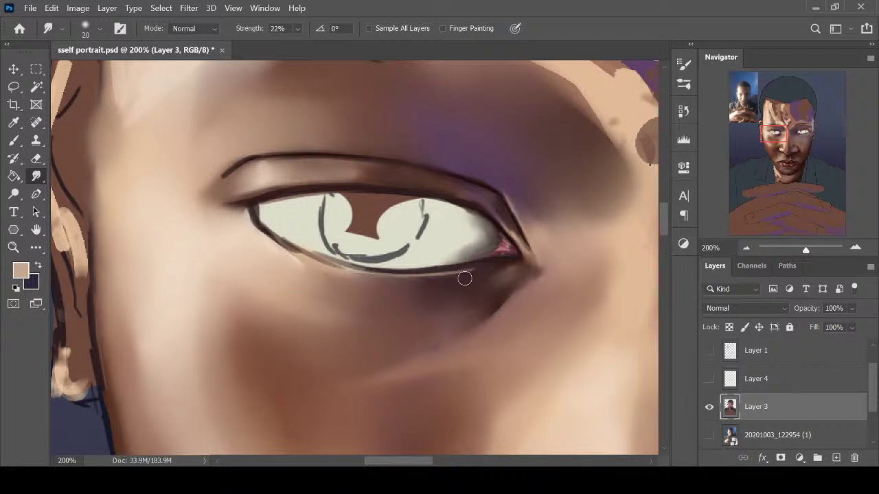
{"action": "left_click_drag", "start_coordinate": [337, 269], "coordinate": [269, 239]}
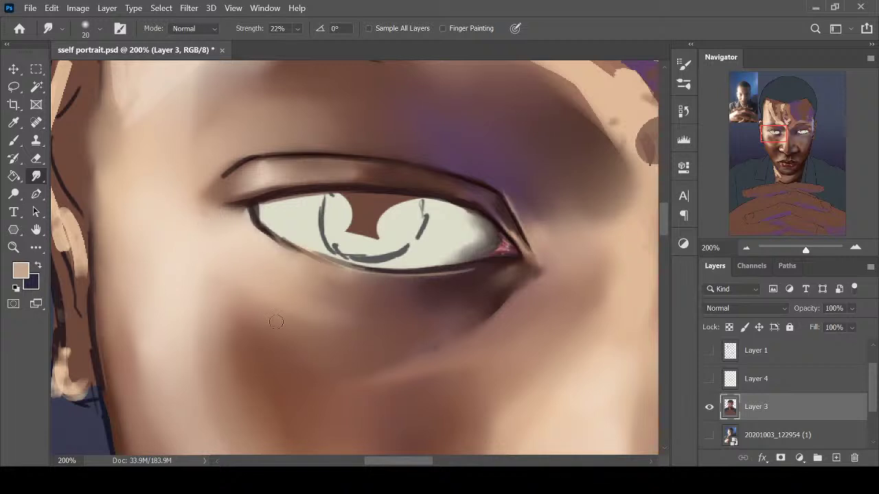
Touch up the eye's outer corner with sampled dark brown and greyish beige, and smudge the beige outward at size 20
{"action": "key", "text": "b"}
{"action": "left_click", "coordinate": [263, 202], "text": "alt"}
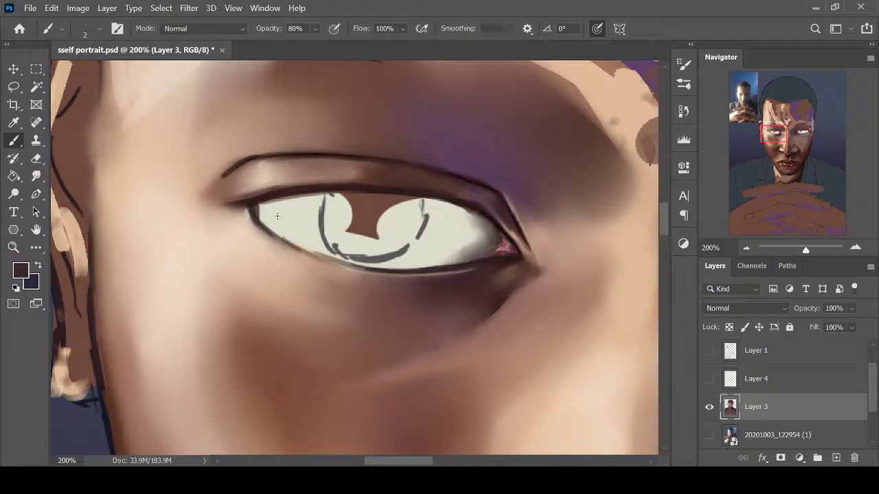
{"action": "key", "text": "bracketright"}
{"action": "left_click", "coordinate": [252, 212], "text": "alt"}
{"action": "key", "text": "r"}
{"action": "left_click_drag", "start_coordinate": [243, 227], "coordinate": [240, 212]}
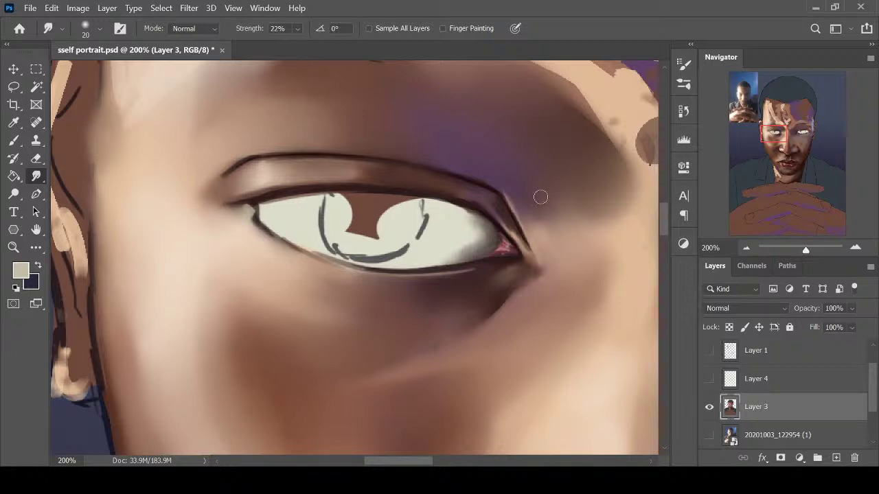
Sample a dark brown from the lower lash line near the inner corner and redraw the line's outer half
{"action": "scroll", "coordinate": [584, 234], "scroll_direction": "down", "scroll_amount": 4}
{"action": "scroll", "coordinate": [645, 285], "scroll_direction": "up", "scroll_amount": 1}
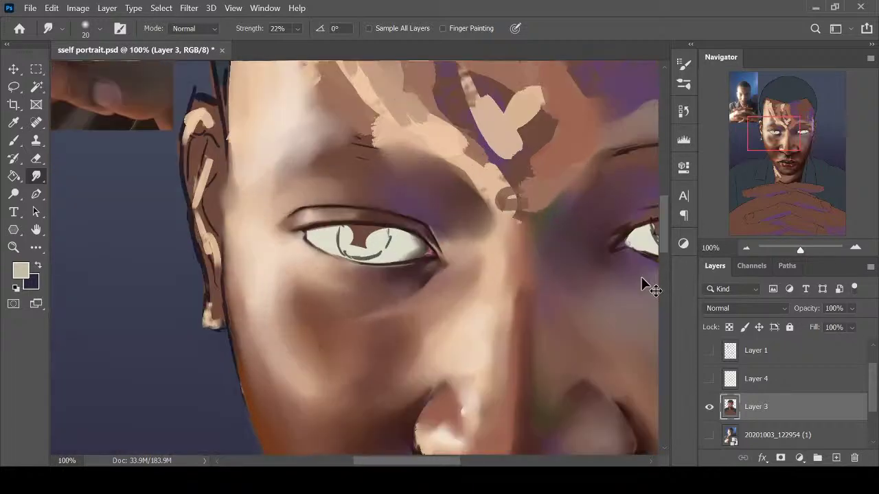
{"action": "scroll", "coordinate": [645, 281], "scroll_direction": "up", "scroll_amount": 1}
{"action": "scroll", "coordinate": [646, 281], "scroll_direction": "down", "scroll_amount": 2}
{"action": "scroll", "coordinate": [645, 281], "scroll_direction": "up", "scroll_amount": 2}
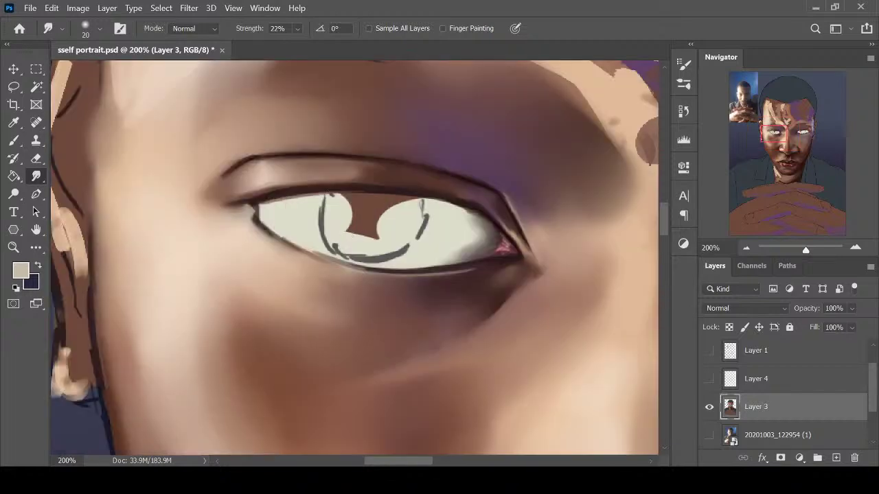
{"action": "key", "text": "bracketleft"}
{"action": "key", "text": "i"}
{"action": "left_click", "coordinate": [482, 252]}
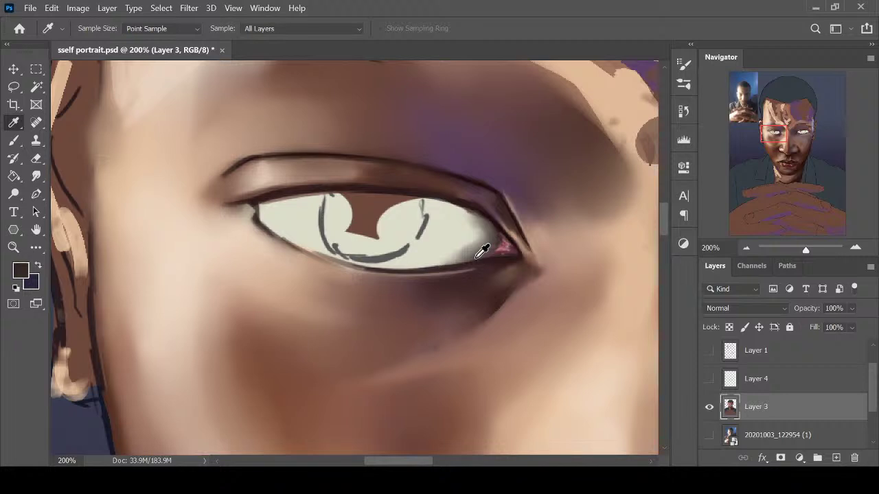
{"action": "key", "text": "b"}
{"action": "left_click_drag", "start_coordinate": [257, 223], "coordinate": [345, 261]}
{"action": "mouse_move", "coordinate": [281, 235]}
{"action": "left_mouse_down"}
{"action": "mouse_move", "coordinate": [371, 266]}
{"action": "mouse_move", "coordinate": [299, 240]}
{"action": "left_mouse_up"}
Sample the off-white of the eye and clean up the inside edge of the lower lash line at size 5
{"action": "key", "text": "i"}
{"action": "left_click", "coordinate": [297, 232]}
{"action": "key", "text": "b"}
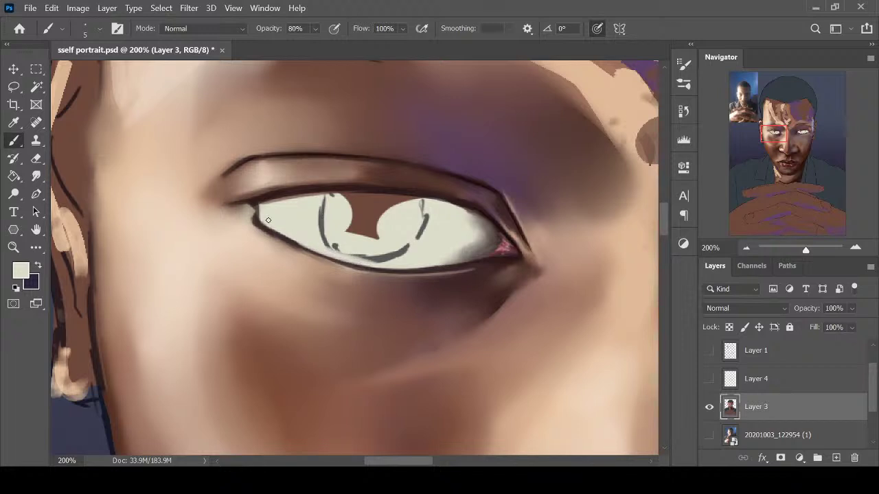
Change the foreground colour to a near-white and brush a small highlight on the outer part of the eye white
{"action": "key", "text": "i"}
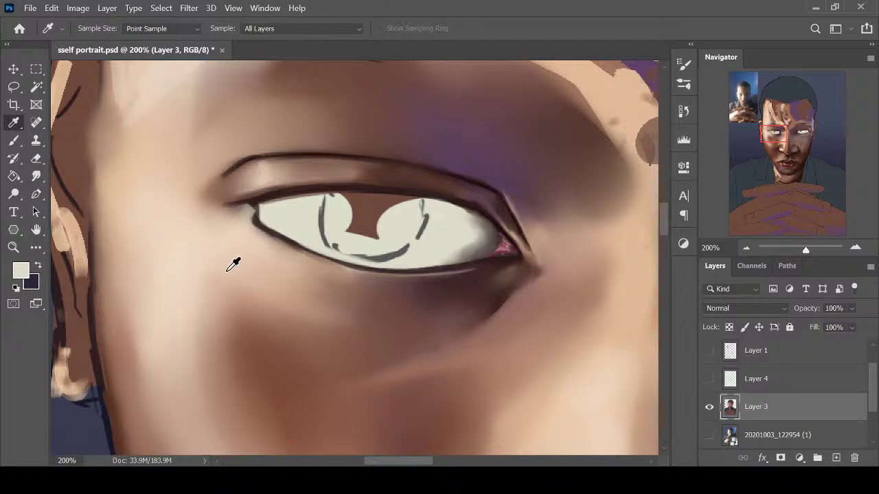
{"action": "left_click", "coordinate": [23, 269]}
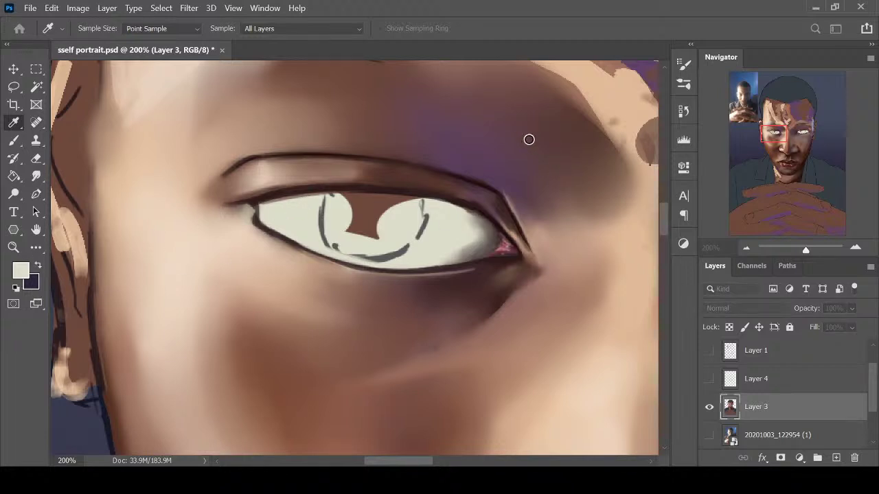
{"action": "key", "text": "b"}
{"action": "left_click_drag", "start_coordinate": [274, 209], "coordinate": [286, 212]}
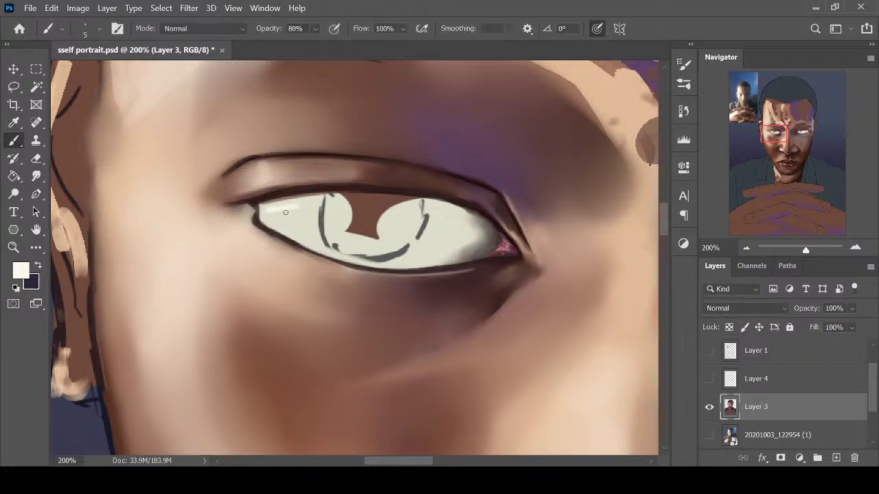
Smudge the near-white highlight on the outer eye white, brush in a little more, and blend it at size 15
{"action": "key", "text": "r"}
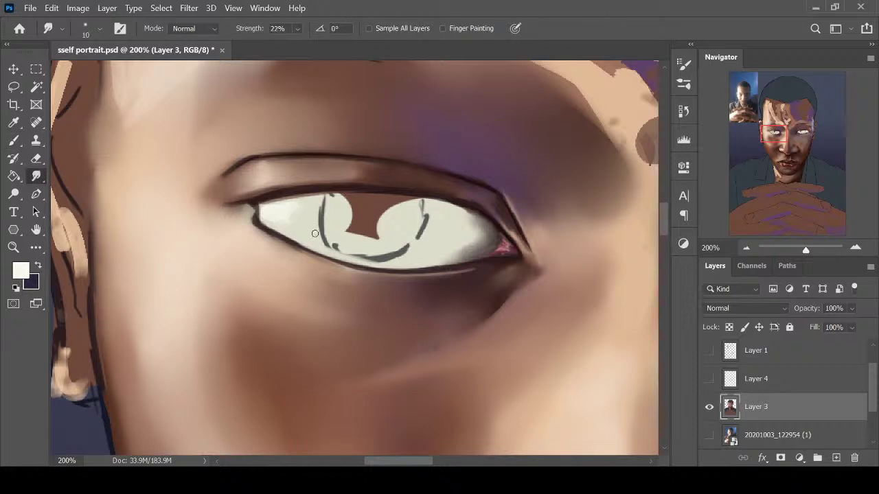
{"action": "key", "text": "b"}
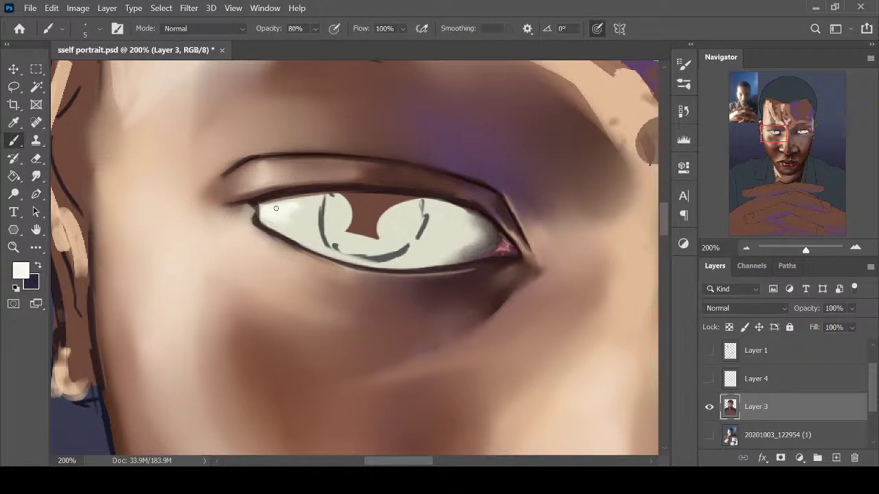
{"action": "key", "text": "r"}
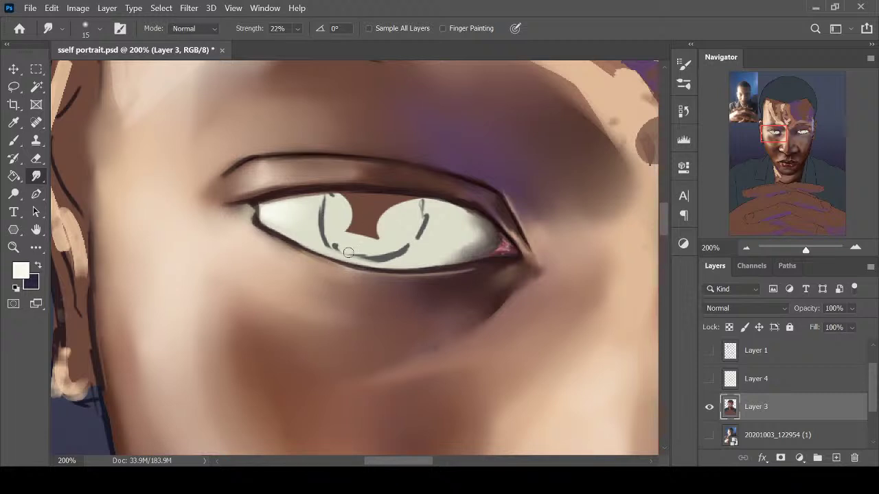
Sample the dark brown of the upper lash line and fill in the round iris at brush size 15
{"action": "key", "text": "i"}
{"action": "left_click", "coordinate": [277, 190]}
{"action": "key", "text": "b"}
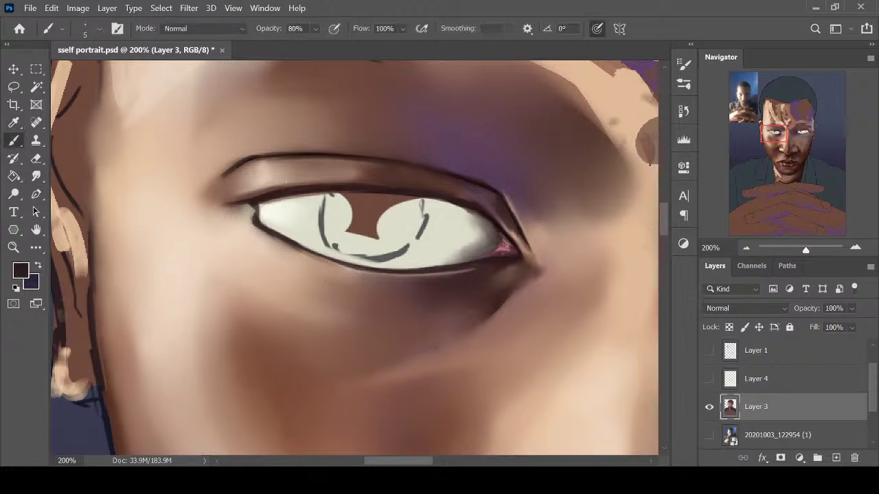
{"action": "key", "text": "bracketright"}
{"action": "key", "text": "bracketright"}
{"action": "left_click_drag", "start_coordinate": [331, 205], "coordinate": [328, 242]}
{"action": "key", "text": "bracketright"}
{"action": "key", "text": "bracketright"}
{"action": "key", "text": "bracketright"}
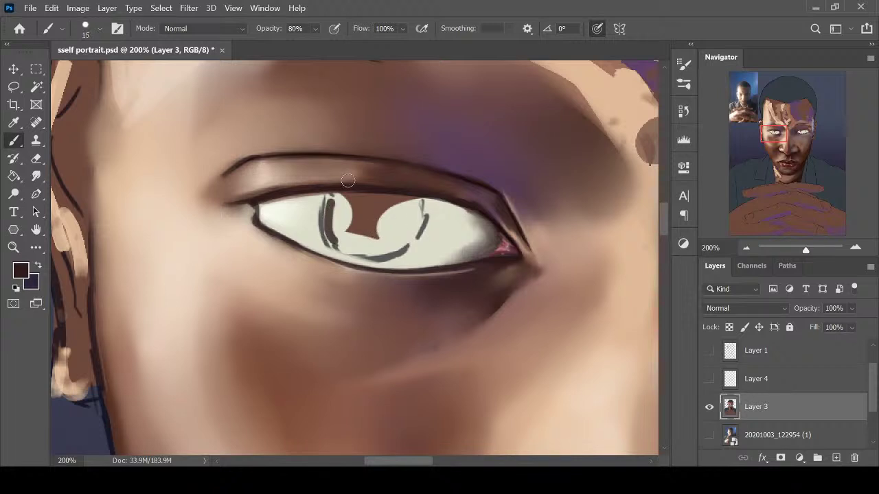
{"action": "mouse_move", "coordinate": [337, 209]}
{"action": "left_mouse_down"}
{"action": "mouse_move", "coordinate": [357, 234]}
{"action": "mouse_move", "coordinate": [333, 221]}
{"action": "mouse_move", "coordinate": [328, 233]}
{"action": "mouse_move", "coordinate": [331, 204]}
{"action": "mouse_move", "coordinate": [341, 232]}
{"action": "mouse_move", "coordinate": [356, 227]}
{"action": "mouse_move", "coordinate": [358, 242]}
{"action": "mouse_move", "coordinate": [347, 198]}
{"action": "mouse_move", "coordinate": [365, 213]}
{"action": "mouse_move", "coordinate": [347, 212]}
{"action": "mouse_move", "coordinate": [344, 233]}
{"action": "mouse_move", "coordinate": [363, 235]}
{"action": "mouse_move", "coordinate": [362, 244]}
{"action": "mouse_move", "coordinate": [389, 218]}
{"action": "mouse_move", "coordinate": [364, 242]}
{"action": "mouse_move", "coordinate": [401, 244]}
{"action": "mouse_move", "coordinate": [420, 206]}
{"action": "left_mouse_up"}
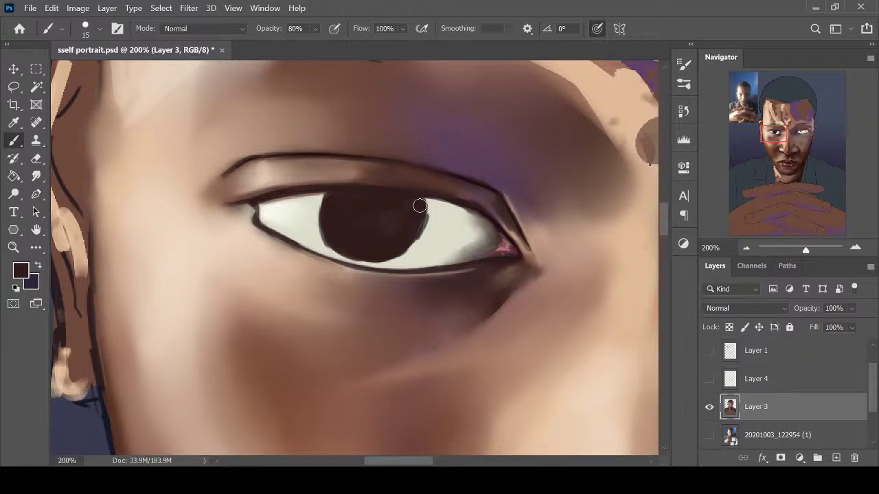
Change the foreground colour to a near-black brown and paint the pupil in the upper middle of the iris, refining it at size 8
{"action": "left_click", "coordinate": [20, 272]}
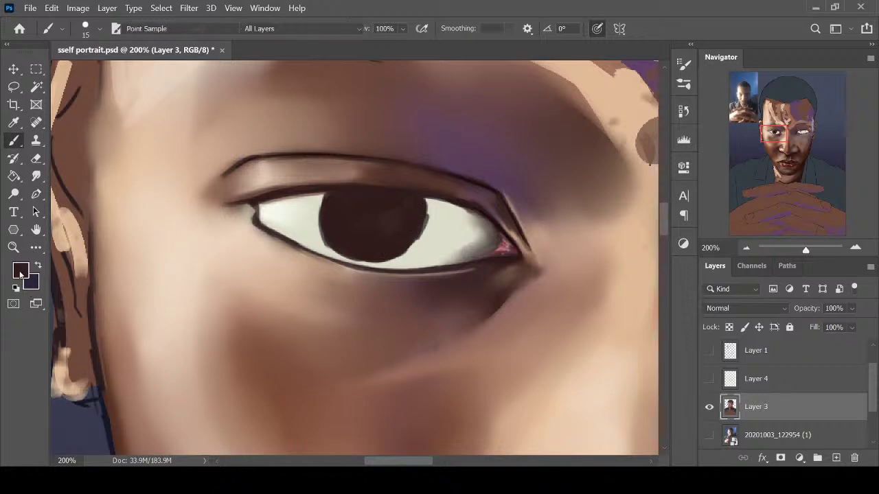
{"action": "left_click", "coordinate": [615, 284]}
{"action": "left_click", "coordinate": [814, 125]}
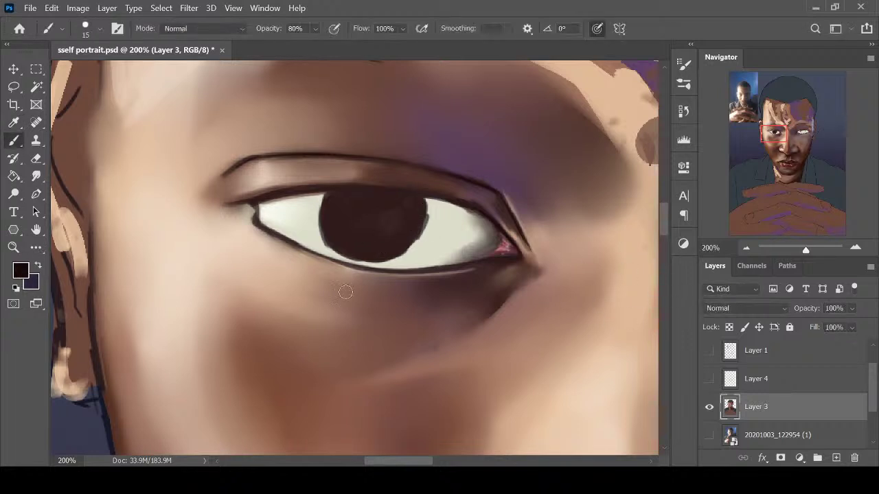
{"action": "mouse_move", "coordinate": [368, 223]}
{"action": "left_mouse_down"}
{"action": "mouse_move", "coordinate": [373, 204]}
{"action": "mouse_move", "coordinate": [364, 228]}
{"action": "left_mouse_up"}
{"action": "key", "text": "bracketleft"}
{"action": "key", "text": "bracketleft"}
{"action": "key", "text": "bracketleft"}
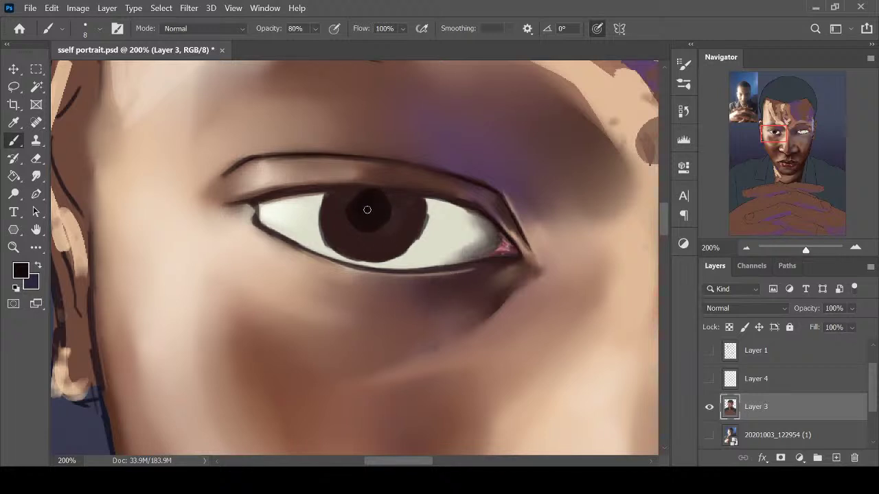
{"action": "left_click_drag", "start_coordinate": [388, 221], "coordinate": [361, 236]}
Outline the iris in near-black brown at size 5 and trim its outer edge with off-white sampled from the eye
{"action": "key", "text": "bracketleft"}
{"action": "key", "text": "bracketleft"}
{"action": "left_click_drag", "start_coordinate": [326, 192], "coordinate": [322, 210]}
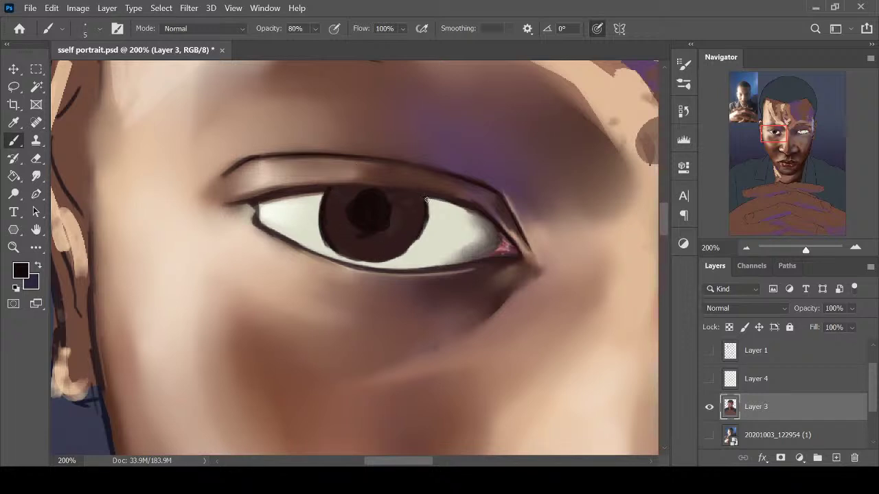
{"action": "mouse_move", "coordinate": [426, 200]}
{"action": "left_mouse_down"}
{"action": "mouse_move", "coordinate": [410, 248]}
{"action": "mouse_move", "coordinate": [419, 233]}
{"action": "mouse_move", "coordinate": [375, 256]}
{"action": "mouse_move", "coordinate": [328, 247]}
{"action": "mouse_move", "coordinate": [384, 258]}
{"action": "left_mouse_up"}
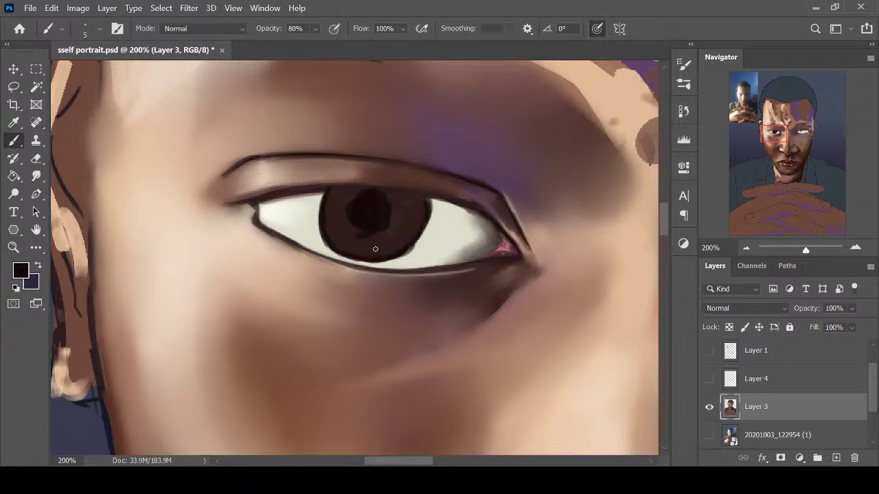
{"action": "left_click", "coordinate": [317, 228], "text": "alt"}
{"action": "mouse_move", "coordinate": [318, 228]}
{"action": "left_mouse_down"}
{"action": "mouse_move", "coordinate": [326, 248]}
{"action": "mouse_move", "coordinate": [316, 211]}
{"action": "mouse_move", "coordinate": [328, 246]}
{"action": "mouse_move", "coordinate": [373, 247]}
{"action": "mouse_move", "coordinate": [353, 249]}
{"action": "mouse_move", "coordinate": [362, 261]}
{"action": "mouse_move", "coordinate": [347, 260]}
{"action": "mouse_move", "coordinate": [392, 259]}
{"action": "mouse_move", "coordinate": [412, 246]}
{"action": "left_mouse_up"}
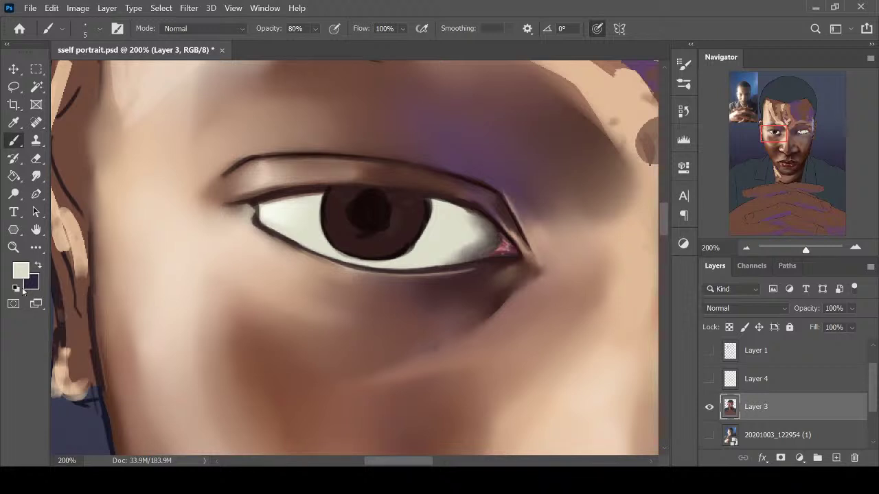
Pick an orange-brown, brush it at size 15 across the lower iris, and smudge it into the dark brown at size 25
{"action": "key", "text": "i"}
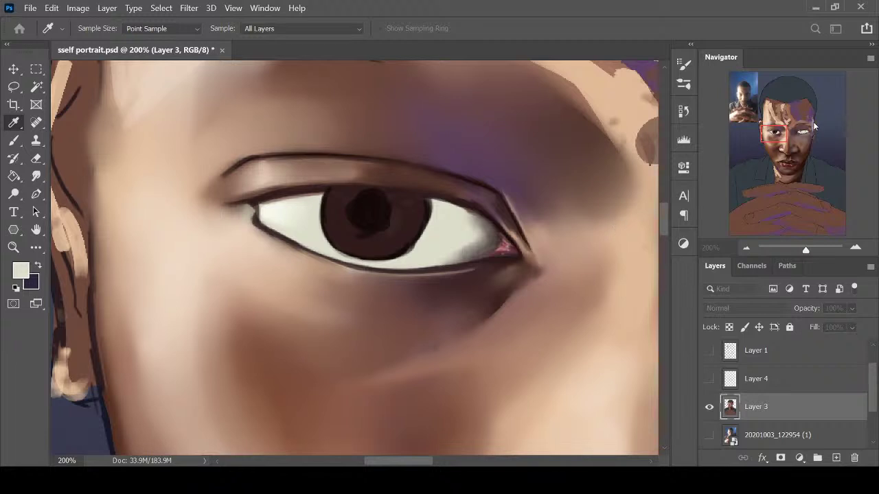
{"action": "left_click_drag", "start_coordinate": [815, 127], "coordinate": [809, 137]}
{"action": "key", "text": "bracketright"}
{"action": "key", "text": "bracketright"}
{"action": "key", "text": "bracketright"}
{"action": "mouse_move", "coordinate": [397, 231]}
{"action": "left_mouse_down"}
{"action": "mouse_move", "coordinate": [369, 238]}
{"action": "mouse_move", "coordinate": [378, 238]}
{"action": "left_mouse_up"}
{"action": "key", "text": "r"}
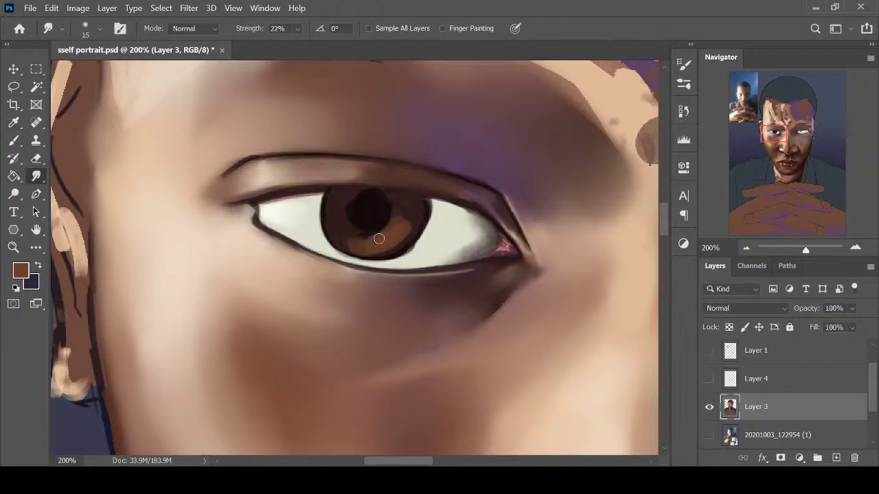
{"action": "key", "text": "bracketright"}
{"action": "key", "text": "ctrl+minus"}
{"action": "key", "text": "ctrl+minus"}
{"action": "key", "text": "ctrl+minus"}
{"action": "key", "text": "ctrl+minus"}
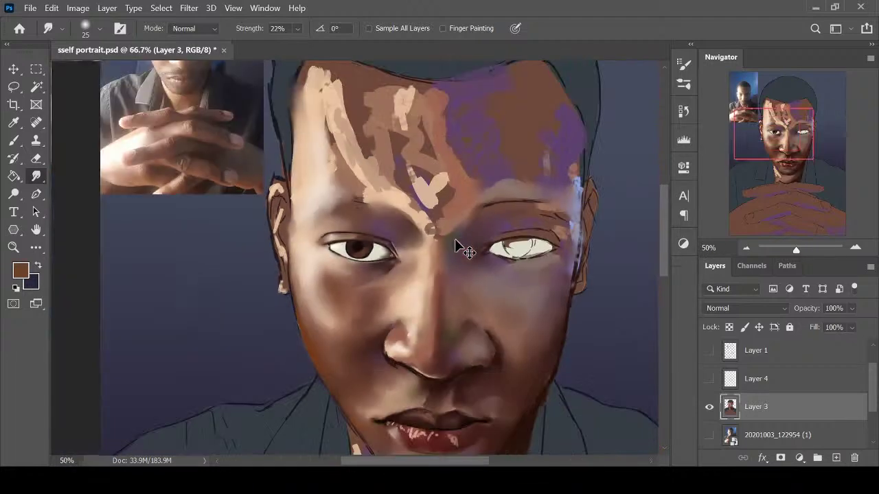
{"action": "scroll", "coordinate": [455, 245], "scroll_direction": "up", "scroll_amount": 4}
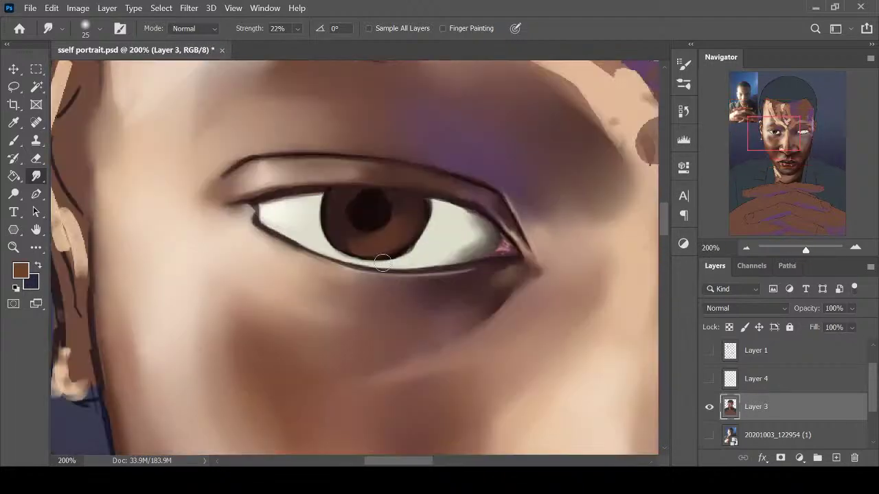
Sample the dark iris rim, darken the inner iris edge and the pupil at brush size 8, and smudge the transitions
{"action": "key", "text": "i"}
{"action": "left_click", "coordinate": [418, 228]}
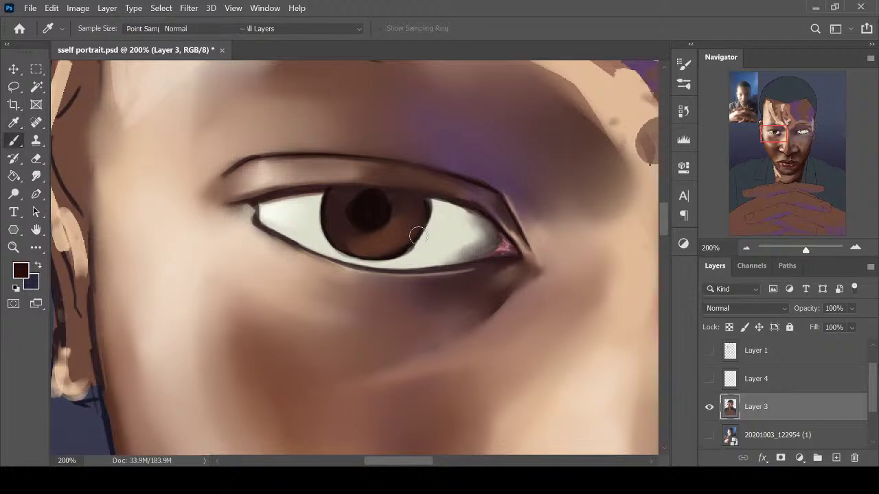
{"action": "key", "text": "b"}
{"action": "key", "text": "bracketleft"}
{"action": "mouse_move", "coordinate": [427, 225]}
{"action": "left_mouse_down"}
{"action": "mouse_move", "coordinate": [410, 249]}
{"action": "mouse_move", "coordinate": [416, 238]}
{"action": "left_mouse_up"}
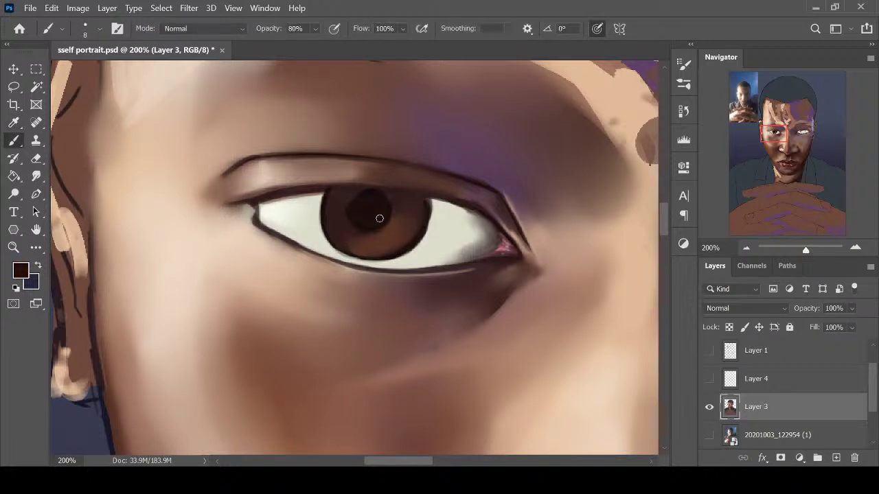
{"action": "left_click_drag", "start_coordinate": [391, 210], "coordinate": [385, 225]}
{"action": "key", "text": "r"}
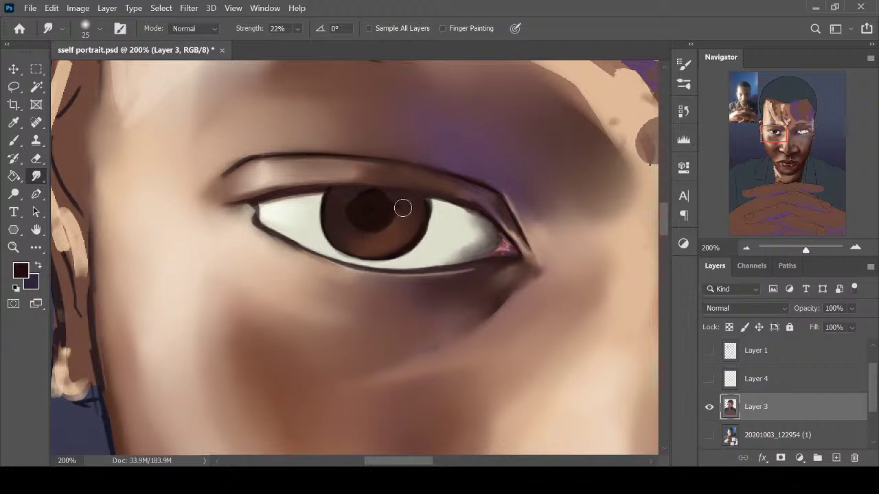
{"action": "key", "text": "i"}
{"action": "key", "text": "b"}
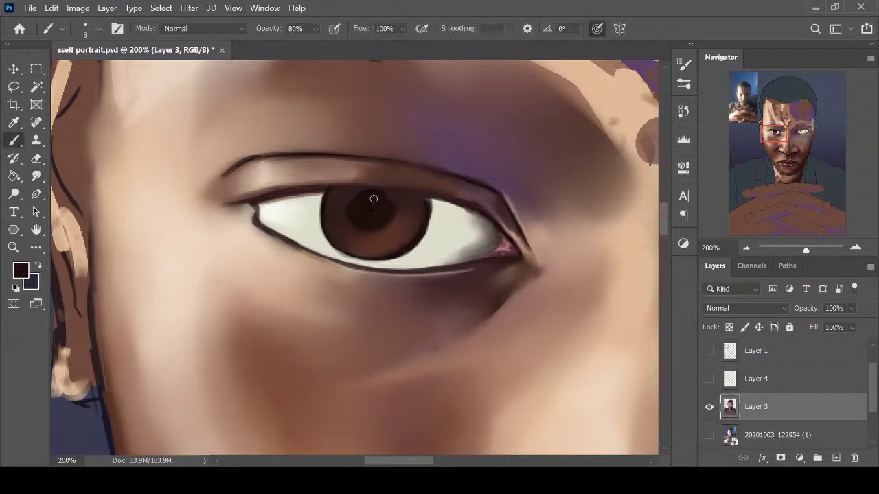
Paint an off-white light reflection over the upper outer iris and a tiny highlight dot in its lower outer part
{"action": "key", "text": "i"}
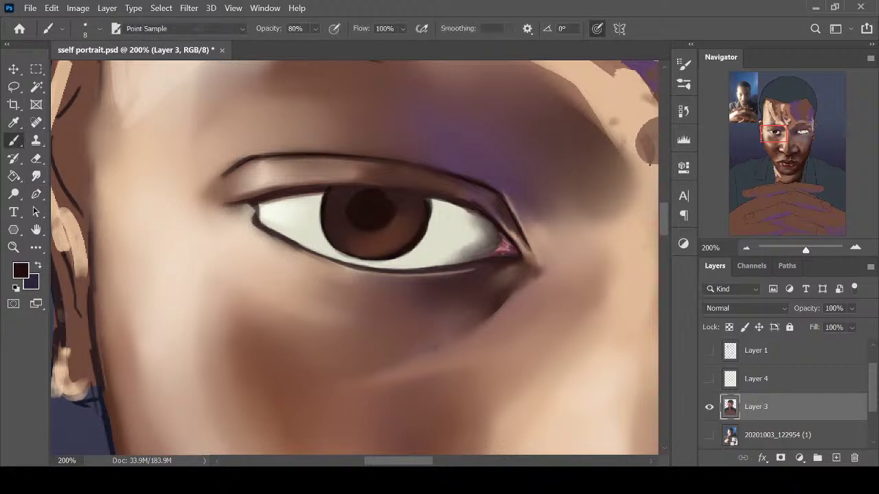
{"action": "left_click", "coordinate": [330, 169]}
{"action": "key", "text": "b"}
{"action": "key", "text": "bracketright"}
{"action": "key", "text": "bracketright"}
{"action": "mouse_move", "coordinate": [320, 201]}
{"action": "left_mouse_down"}
{"action": "mouse_move", "coordinate": [350, 208]}
{"action": "mouse_move", "coordinate": [319, 206]}
{"action": "left_mouse_up"}
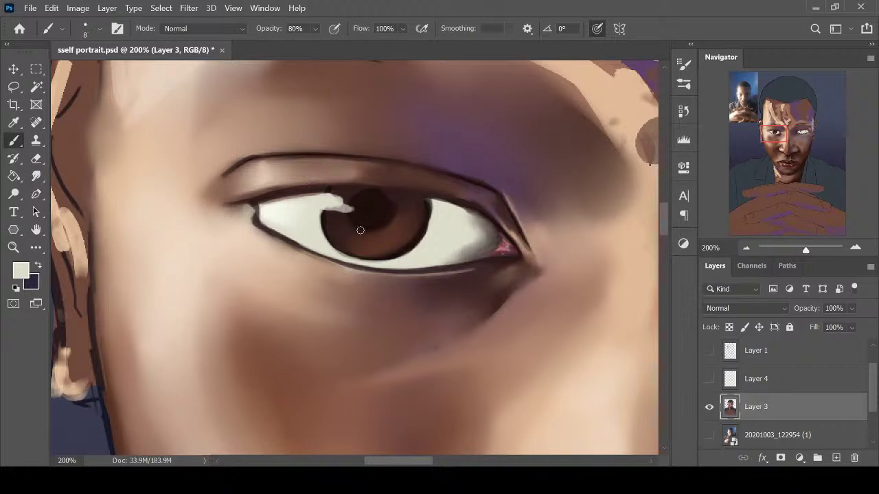
{"action": "key", "text": "bracketleft"}
{"action": "key", "text": "bracketleft"}
Brighten the orange glow in the lower inner iris with the Dodge tool at size 20, Midtones range and 68% exposure
{"action": "left_click", "coordinate": [13, 193]}
{"action": "mouse_move", "coordinate": [392, 236]}
{"action": "left_mouse_down"}
{"action": "mouse_move", "coordinate": [383, 236]}
{"action": "mouse_move", "coordinate": [401, 222]}
{"action": "left_mouse_up"}
{"action": "key", "text": "ctrl+minus"}
{"action": "key", "text": "ctrl+minus"}
{"action": "key", "text": "ctrl+minus"}
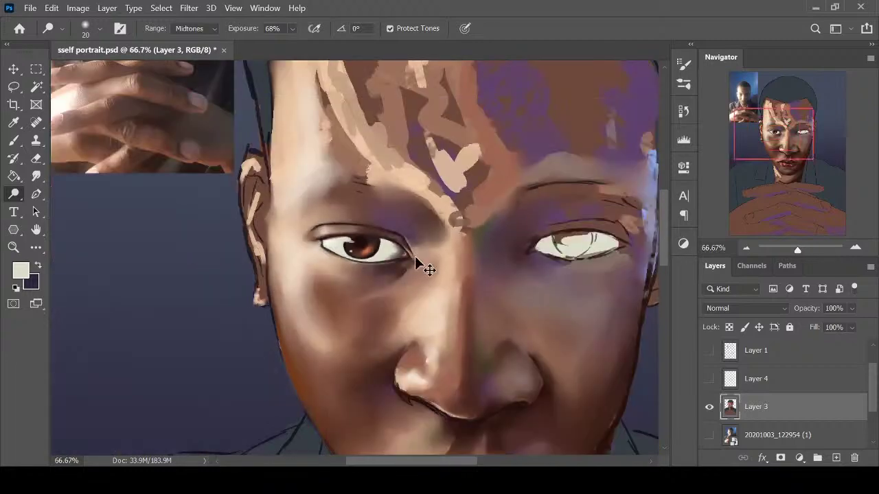
Examine the painted iris close up and against the whole face
{"action": "key", "text": "ctrl+plus"}
{"action": "key", "text": "ctrl+plus"}
{"action": "left_click", "coordinate": [36, 176]}
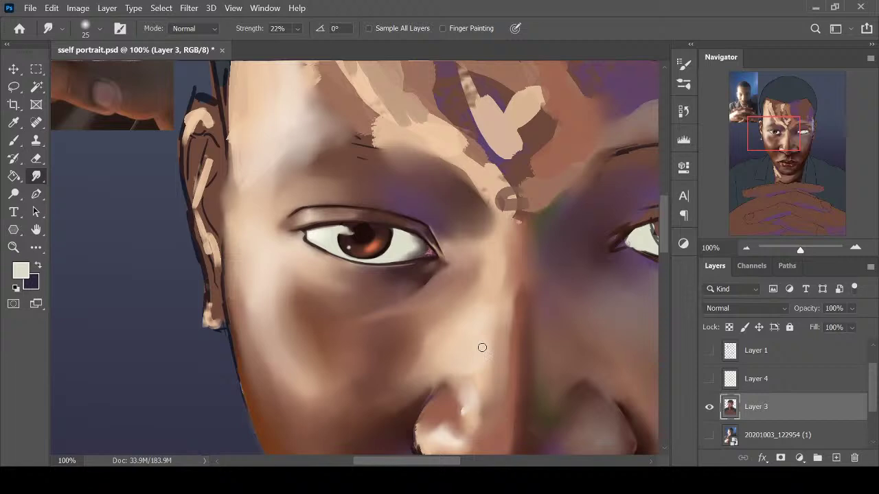
{"action": "key", "text": "ctrl+plus"}
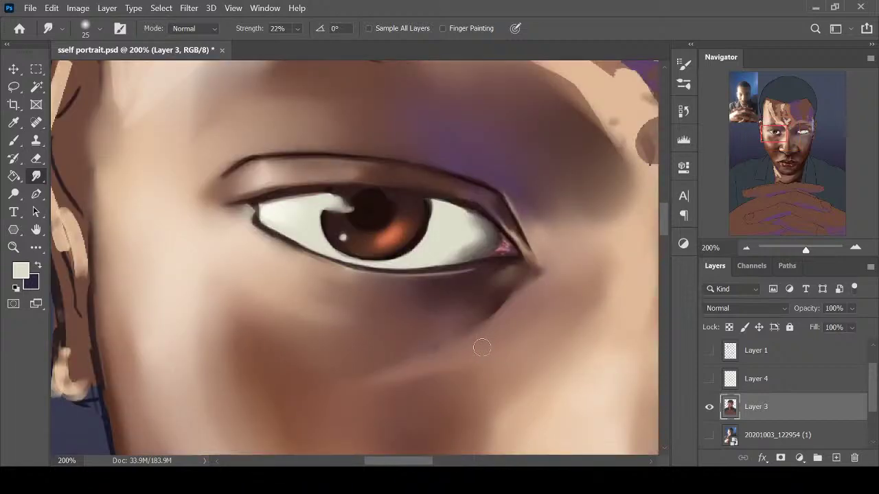
{"action": "key", "text": "ctrl+minus"}
{"action": "key", "text": "ctrl+minus"}
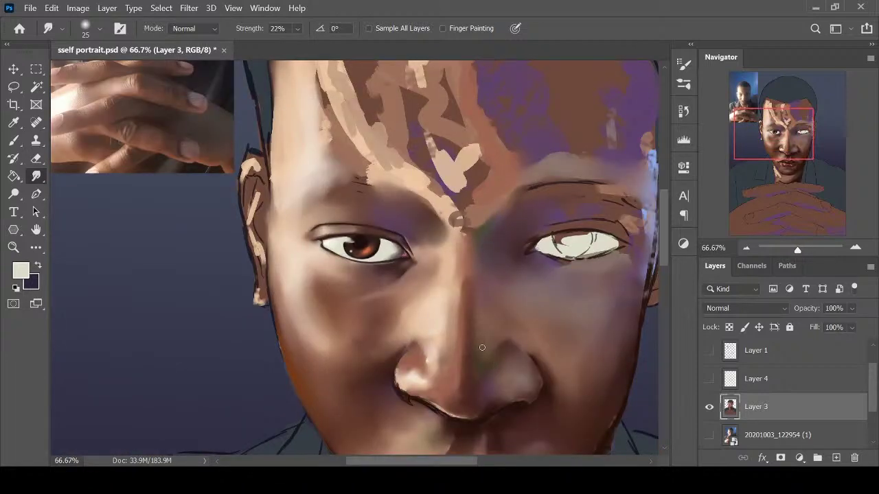
{"action": "key", "text": "ctrl+minus"}
{"action": "key", "text": "ctrl+plus"}
{"action": "key", "text": "ctrl+plus"}
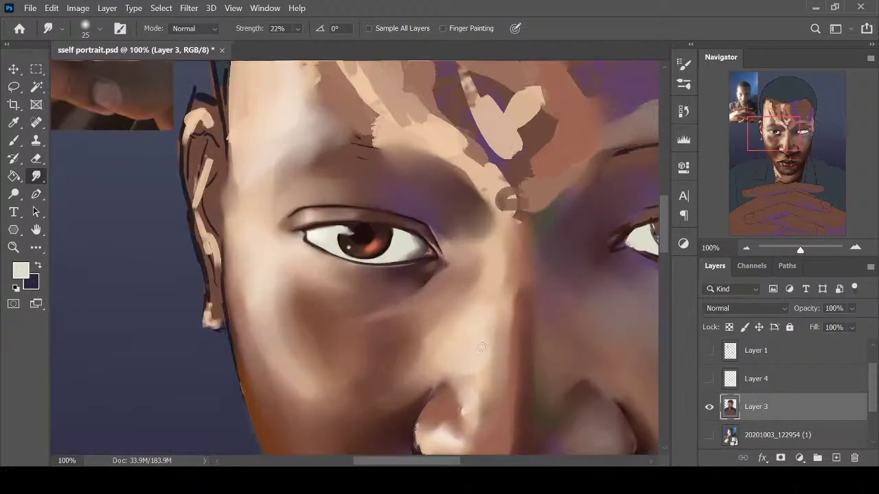
Lasso the area around the lit-side eye, try warping it slightly, undo the distortion, and clear the selection
{"action": "key", "text": "l"}
{"action": "left_click_drag", "start_coordinate": [316, 180], "coordinate": [414, 207]}
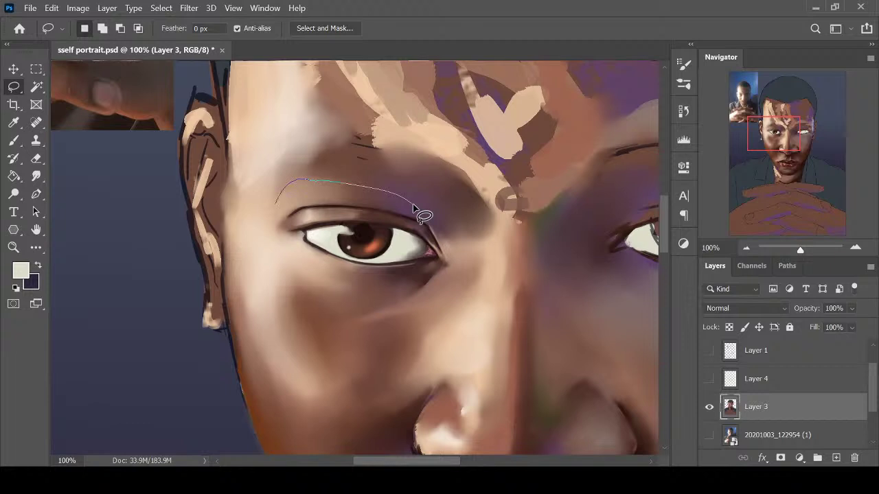
{"action": "mouse_move", "coordinate": [414, 207]}
{"action": "left_mouse_down"}
{"action": "mouse_move", "coordinate": [386, 323]}
{"action": "mouse_move", "coordinate": [440, 321]}
{"action": "mouse_move", "coordinate": [474, 264]}
{"action": "mouse_move", "coordinate": [411, 199]}
{"action": "left_mouse_up"}
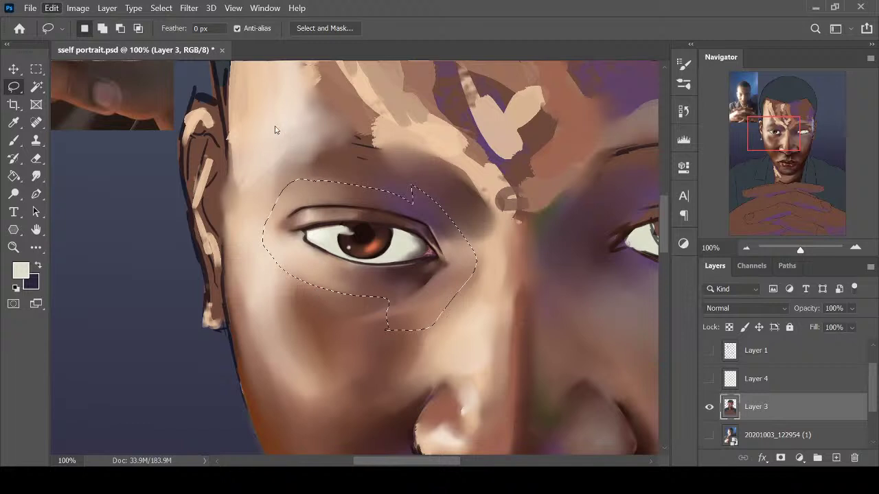
{"action": "left_click", "coordinate": [278, 177]}
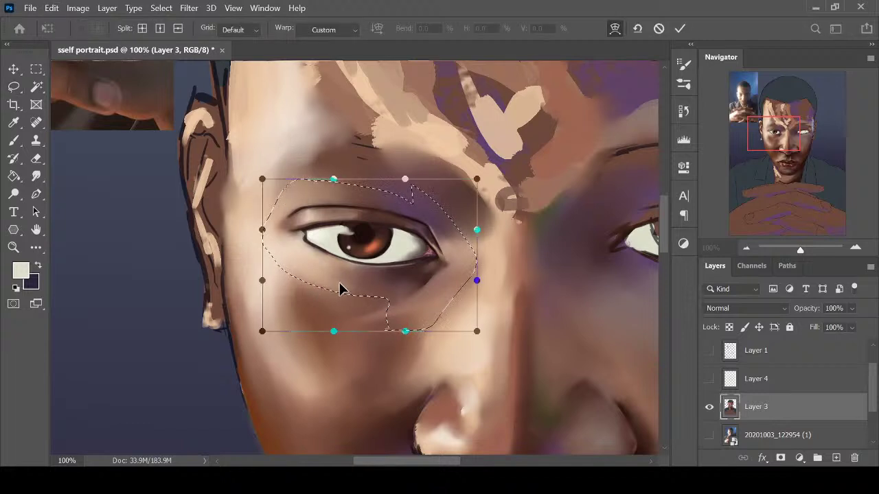
{"action": "left_click_drag", "start_coordinate": [340, 263], "coordinate": [340, 265]}
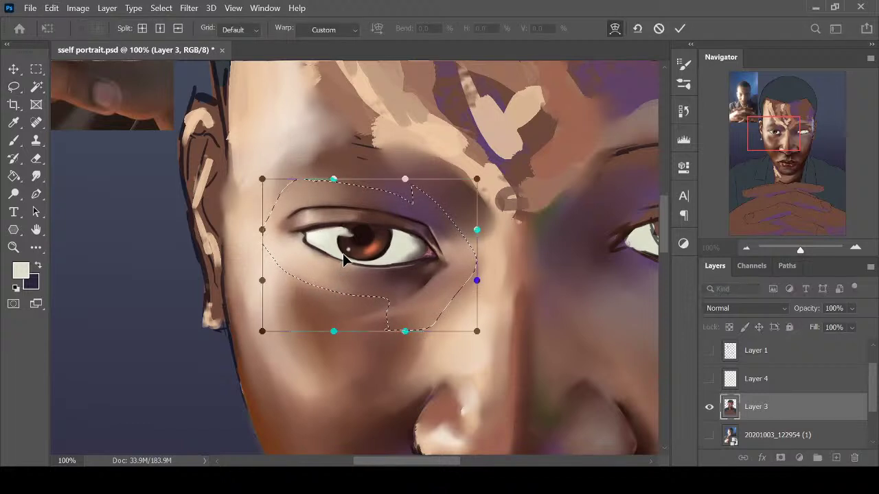
{"action": "left_click", "coordinate": [52, 9]}
{"action": "key", "text": "ctrl+z"}
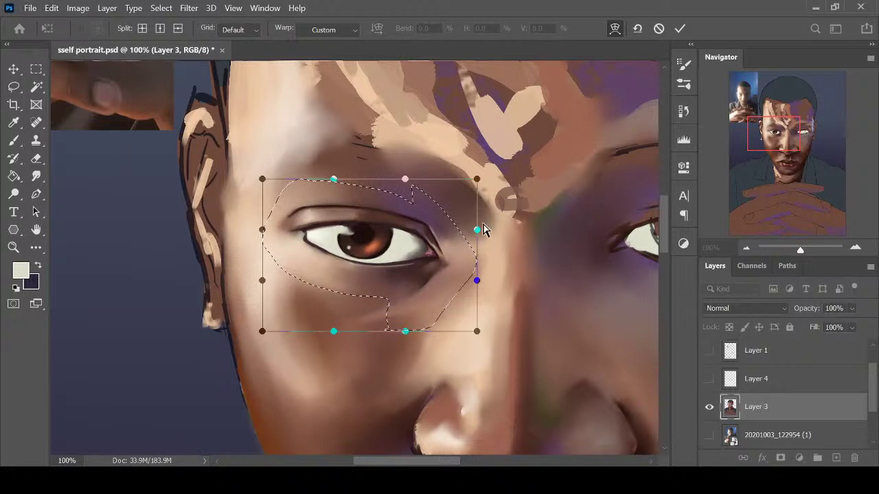
{"action": "key", "text": "Return"}
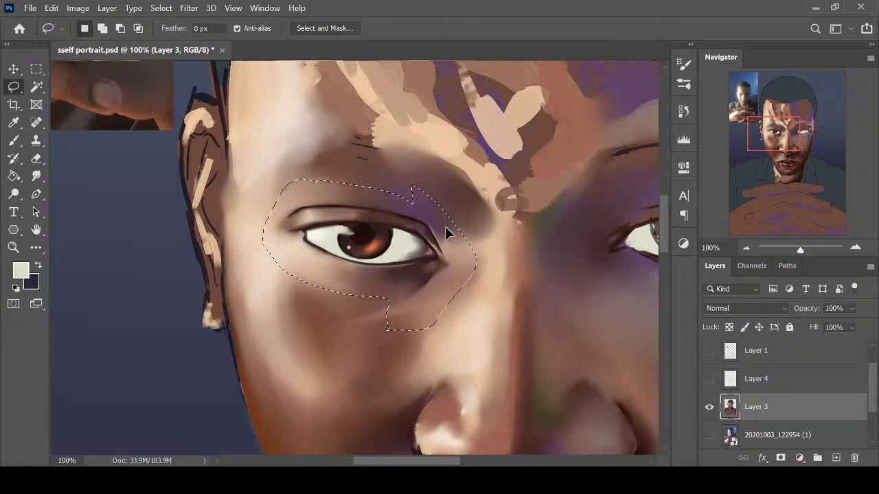
{"action": "key", "text": "ctrl+d"}
{"action": "key", "text": "ctrl+z"}
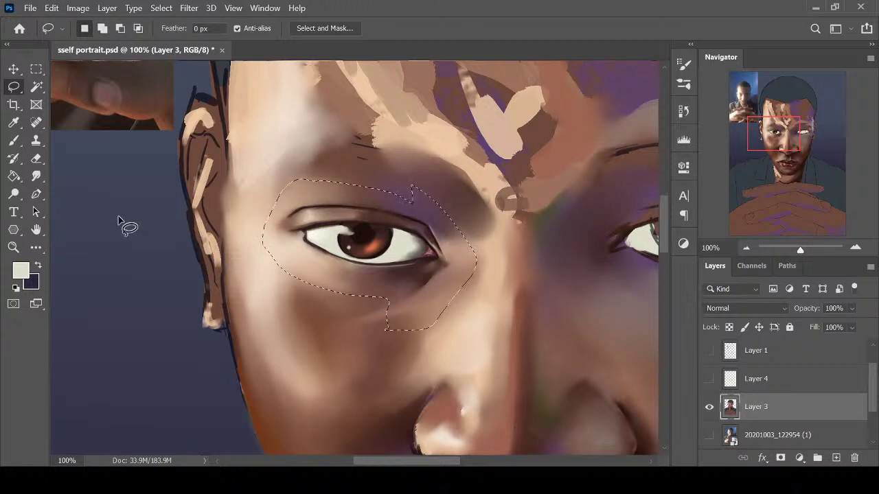
{"action": "key", "text": "ctrl+d"}
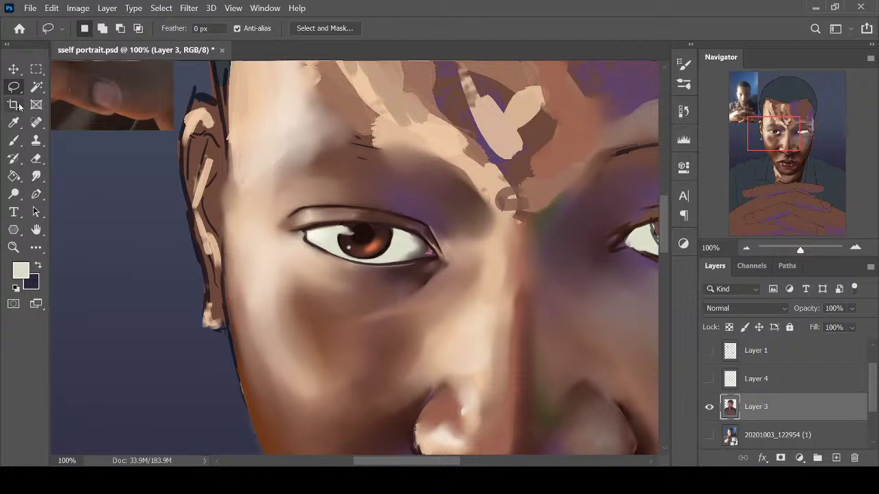
Lasso the skin below the lit-side eye, warp the lower eyelid slightly downward, and clear the selection
{"action": "left_click_drag", "start_coordinate": [424, 267], "coordinate": [432, 276]}
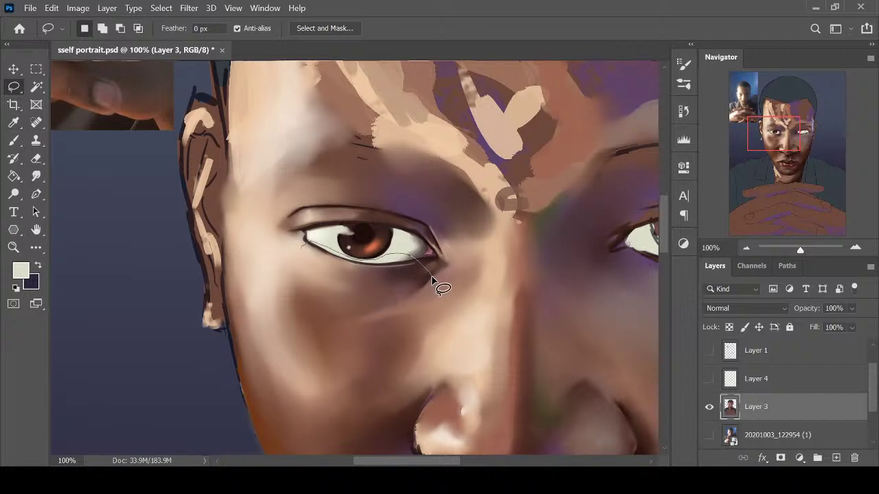
{"action": "left_click_drag", "start_coordinate": [432, 281], "coordinate": [431, 276]}
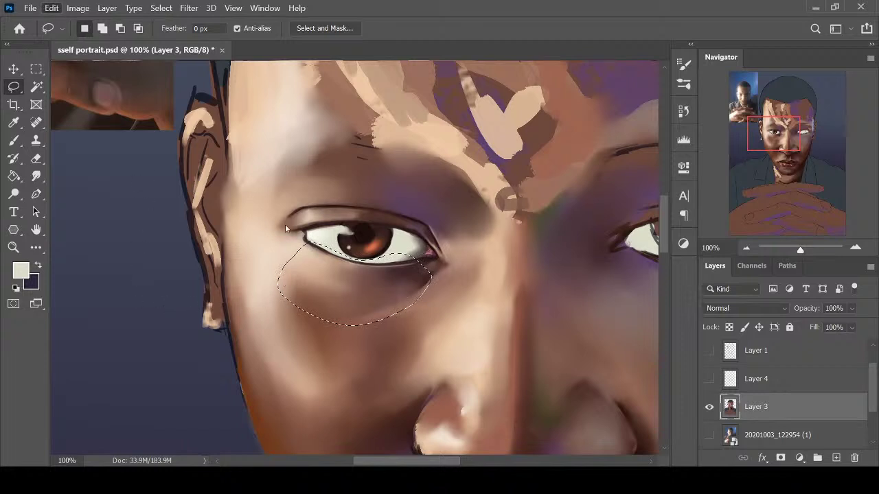
{"action": "left_click", "coordinate": [276, 173]}
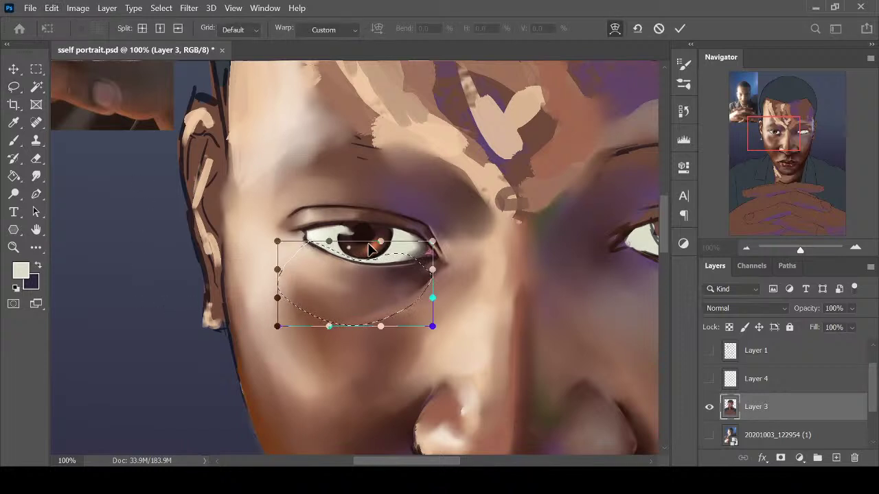
{"action": "left_click_drag", "start_coordinate": [381, 242], "coordinate": [422, 280]}
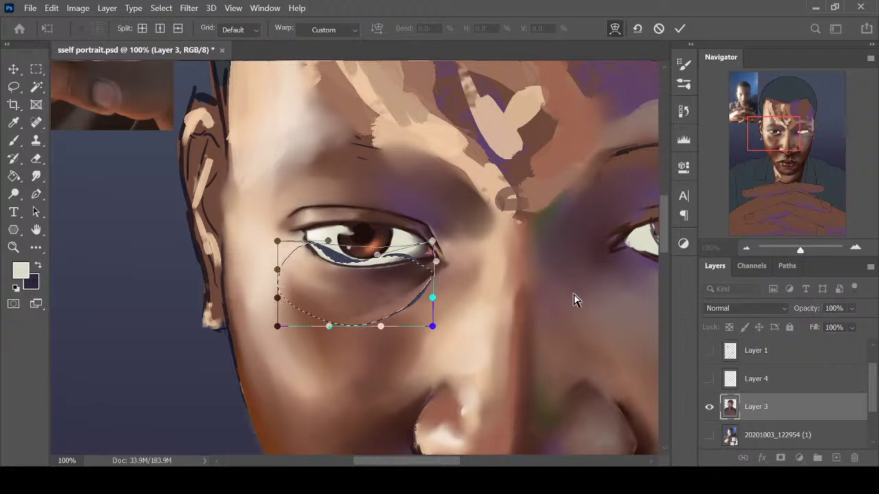
{"action": "left_click_drag", "start_coordinate": [321, 257], "coordinate": [323, 257]}
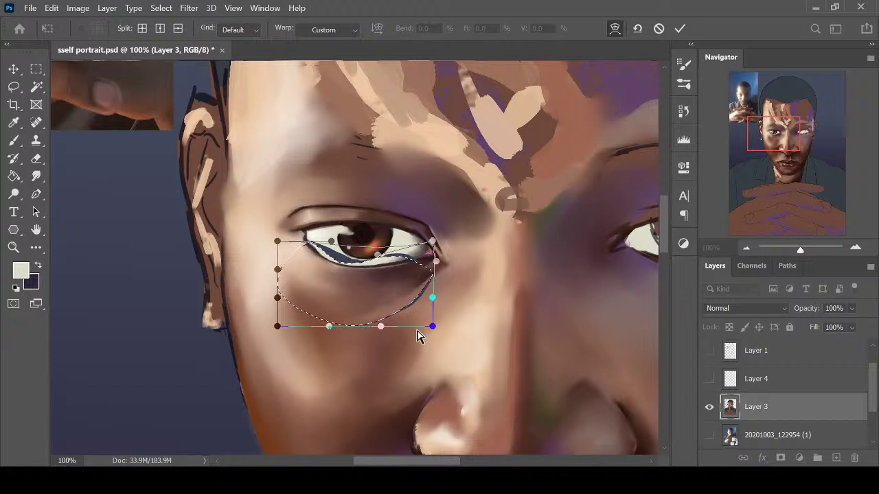
{"action": "key", "text": "Return"}
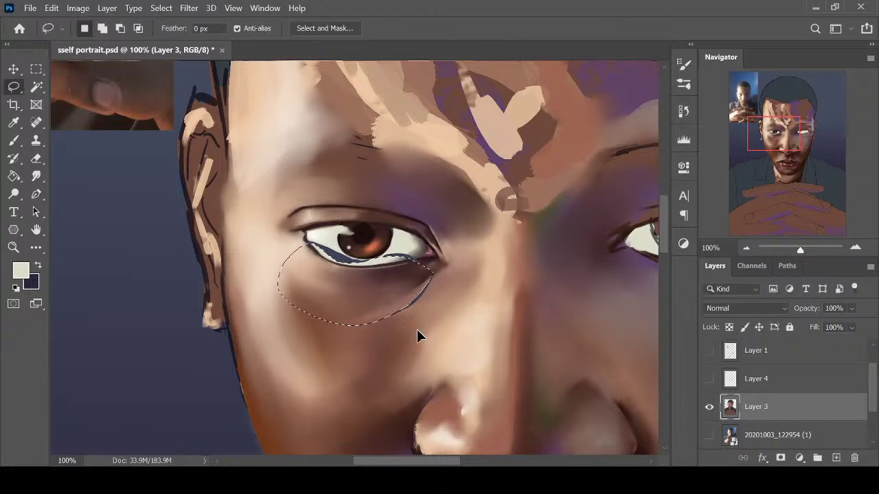
{"action": "key", "text": "ctrl+d"}
Paint sampled off-white tones over the dark gap in the outer part of the eye white, using the brush at size 8
{"action": "key", "text": "i"}
{"action": "left_click", "coordinate": [406, 266]}
{"action": "key", "text": "b"}
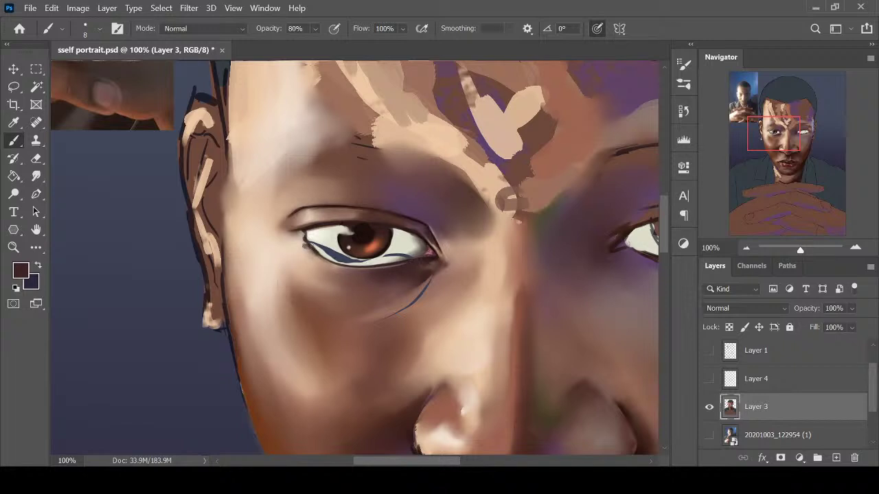
{"action": "key", "text": "r"}
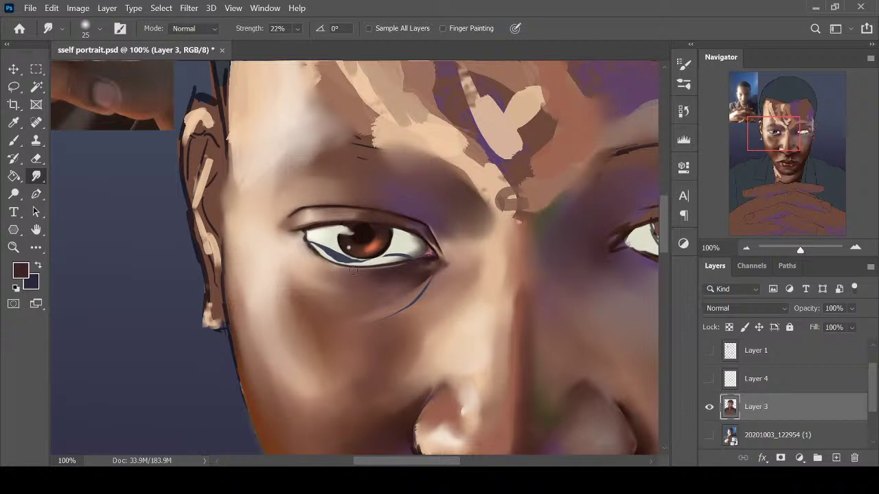
{"action": "key", "text": "i"}
{"action": "left_click", "coordinate": [328, 237]}
{"action": "key", "text": "b"}
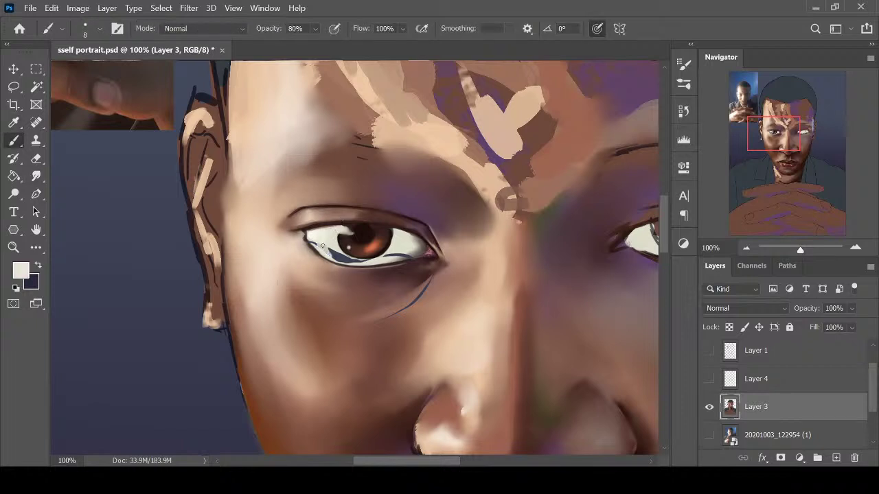
{"action": "key", "text": "i"}
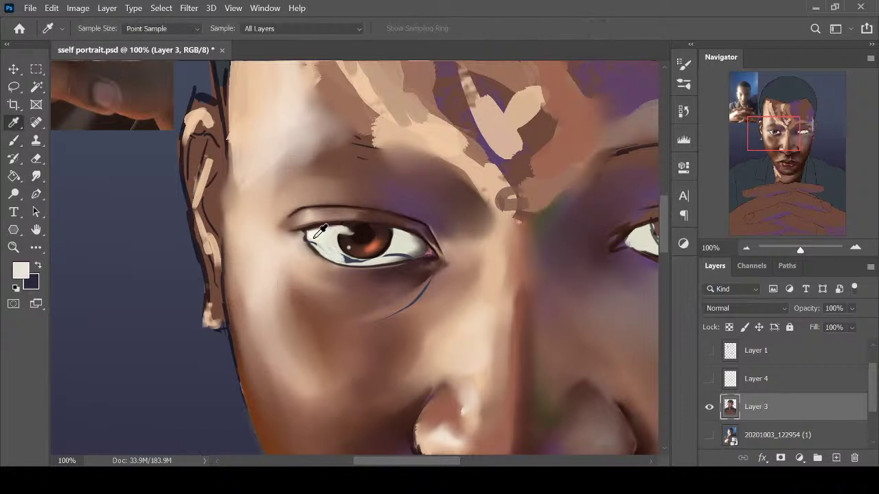
{"action": "left_click", "coordinate": [312, 237]}
{"action": "key", "text": "b"}
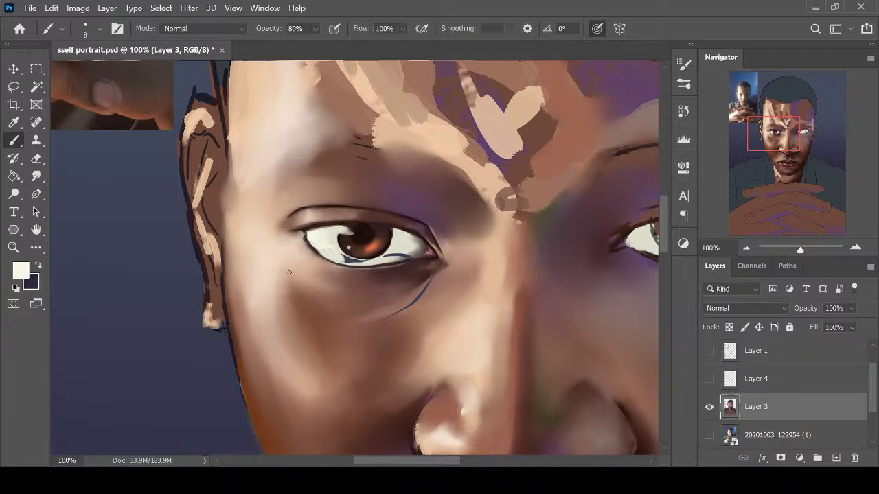
Cover the dark gap along the under-eye crease with sampled reddish brown and Smudge it at 22% strength
{"action": "key", "text": "r"}
{"action": "left_click_drag", "start_coordinate": [402, 310], "coordinate": [376, 315]}
{"action": "left_click_drag", "start_coordinate": [427, 286], "coordinate": [385, 316]}
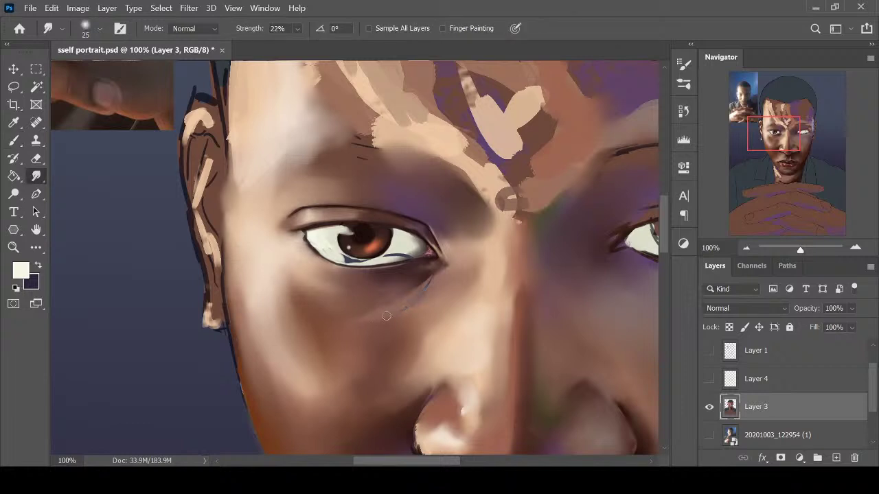
{"action": "key", "text": "i"}
{"action": "left_click", "coordinate": [428, 290]}
{"action": "key", "text": "b"}
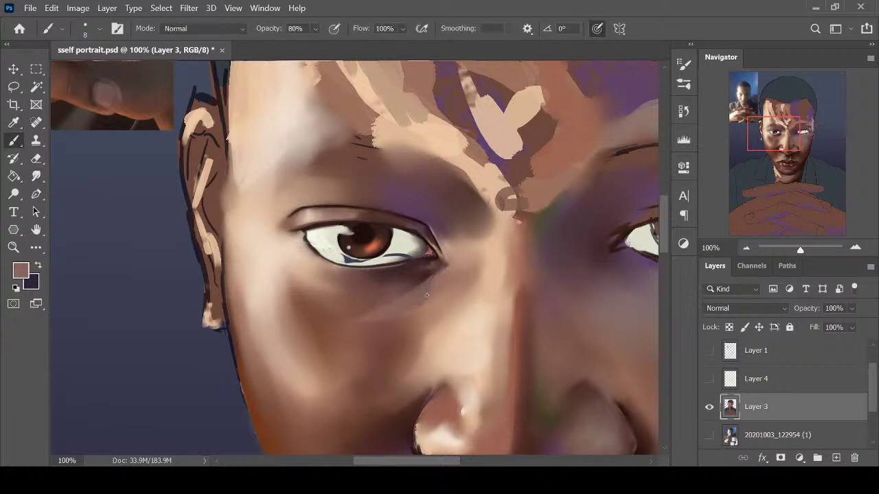
{"action": "key", "text": "r"}
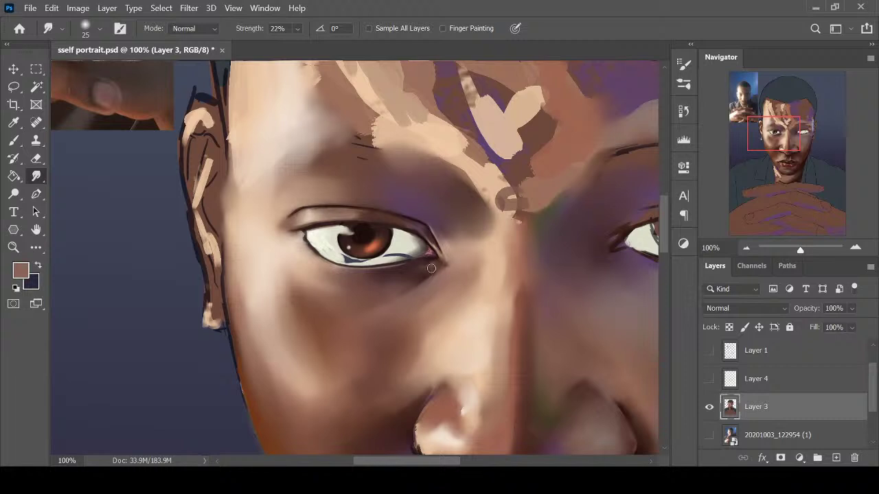
Paint sampled off-white with a larger brush over the dark gap in the inner part of the eye white
{"action": "key", "text": "i"}
{"action": "left_click", "coordinate": [401, 249]}
{"action": "key", "text": "b"}
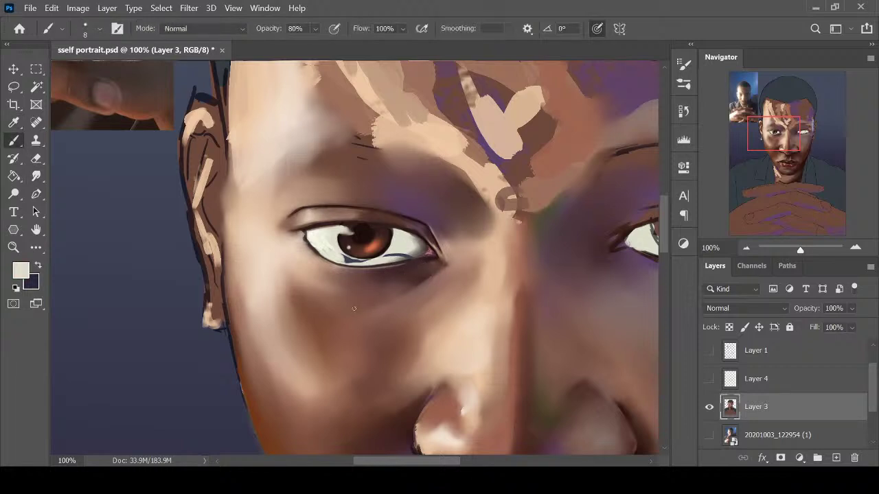
{"action": "key", "text": "bracketright"}
{"action": "key", "text": "bracketright"}
{"action": "key", "text": "bracketright"}
{"action": "key", "text": "bracketright"}
{"action": "left_click_drag", "start_coordinate": [397, 253], "coordinate": [410, 253]}
{"action": "key", "text": "r"}
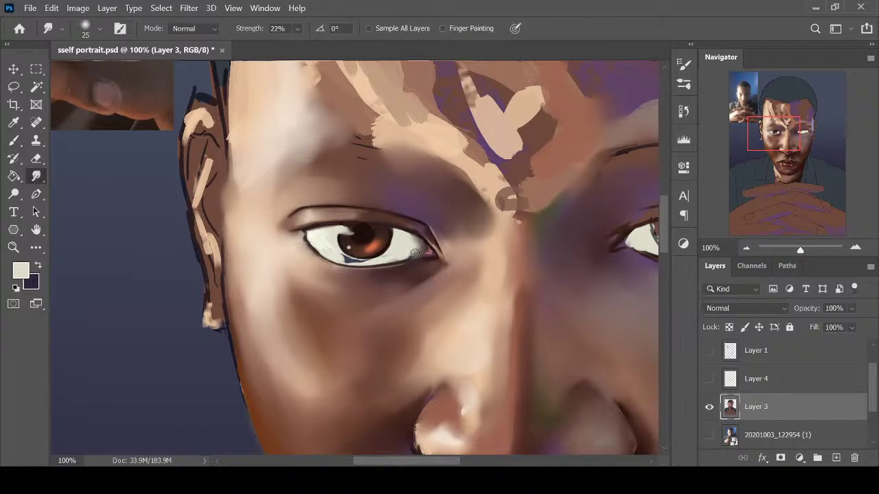
Shade the inner corner of the eye white with sampled grey and dark brown tones, smudging the transition
{"action": "key", "text": "i"}
{"action": "left_click", "coordinate": [415, 251]}
{"action": "key", "text": "b"}
{"action": "key", "text": "bracketleft"}
{"action": "key", "text": "bracketleft"}
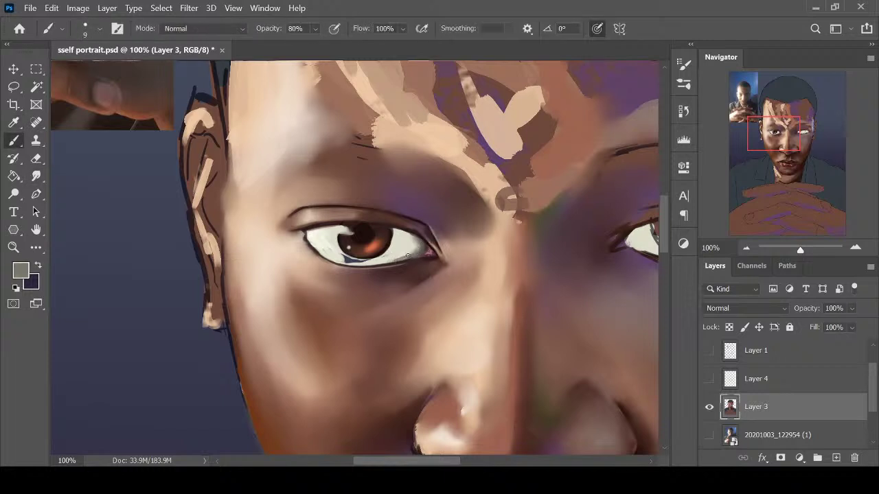
{"action": "key", "text": "r"}
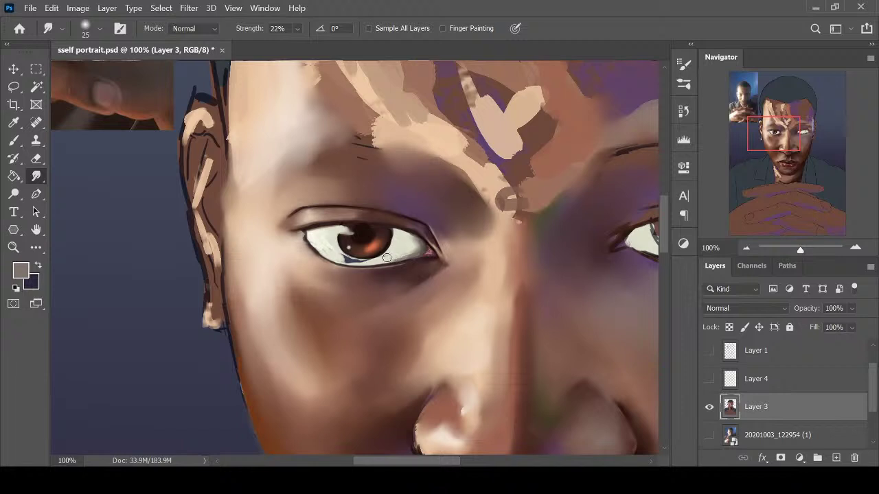
{"action": "key", "text": "i"}
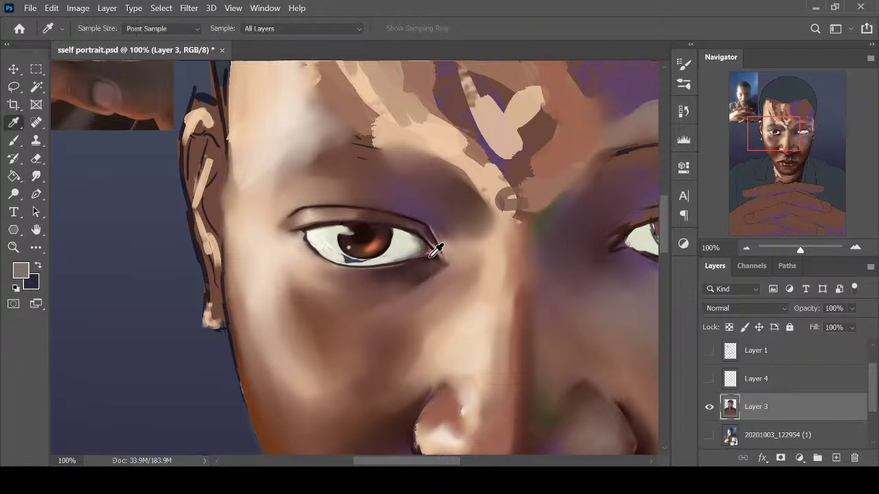
{"action": "left_click", "coordinate": [410, 257]}
{"action": "key", "text": "b"}
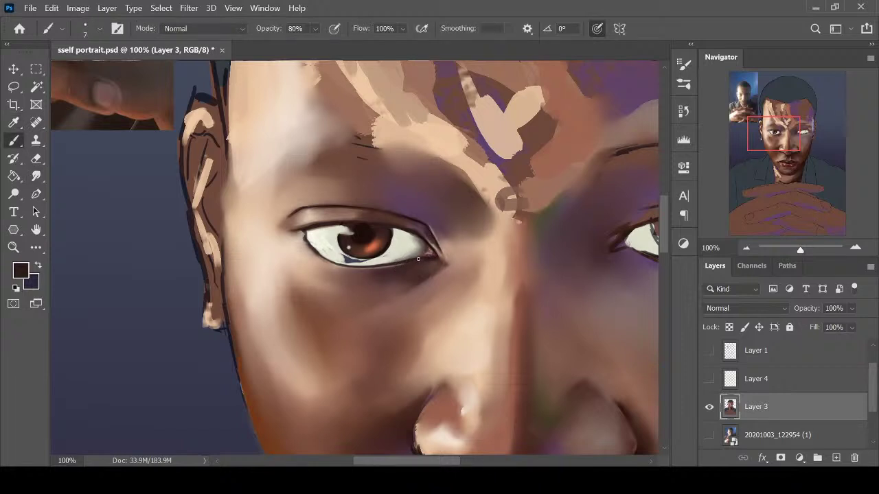
Fill the remaining dark gap below the iris with sampled off-white and smudge it into the eye white
{"action": "left_click", "coordinate": [390, 252], "text": "alt"}
{"action": "left_click", "coordinate": [348, 262]}
{"action": "key", "text": "r"}
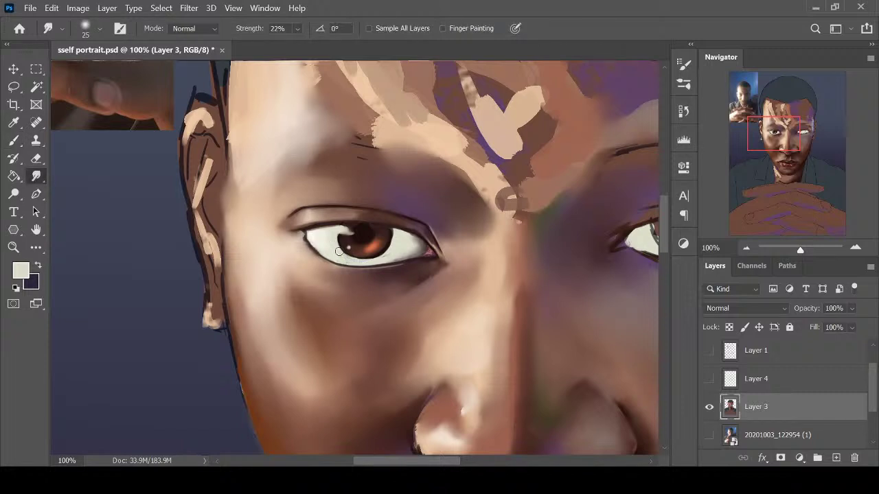
{"action": "left_click_drag", "start_coordinate": [384, 258], "coordinate": [390, 253]}
{"action": "key", "text": "i"}
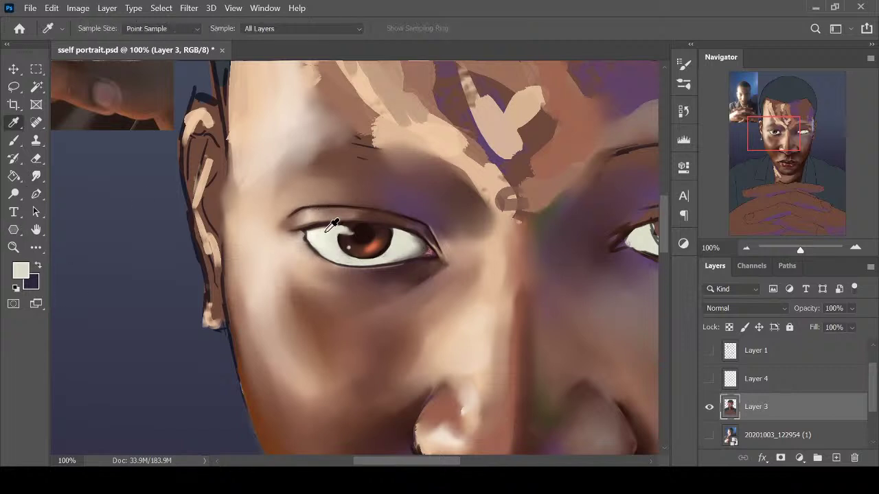
Lasso the outer half of the upper eyelid and warp it upward, raising the outer eye corner
{"action": "key", "text": "l"}
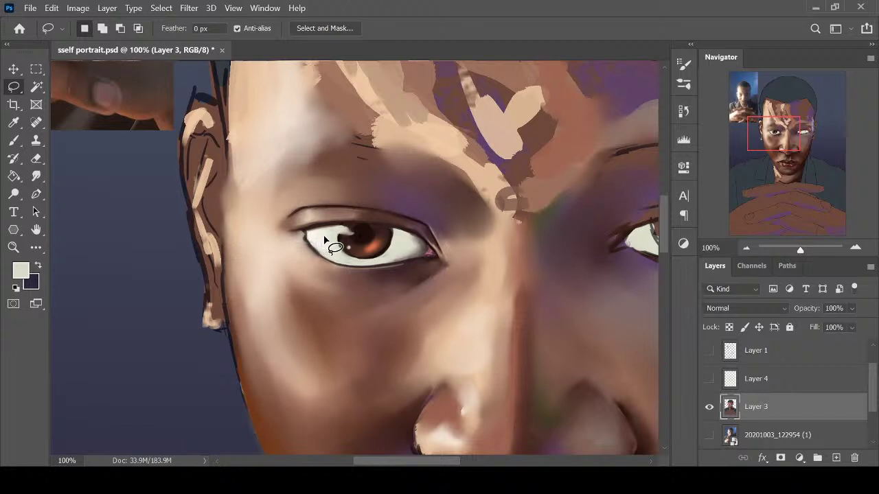
{"action": "mouse_move", "coordinate": [324, 238]}
{"action": "left_mouse_down"}
{"action": "mouse_move", "coordinate": [259, 219]}
{"action": "mouse_move", "coordinate": [329, 181]}
{"action": "left_mouse_up"}
{"action": "left_click_drag", "start_coordinate": [325, 239], "coordinate": [325, 240]}
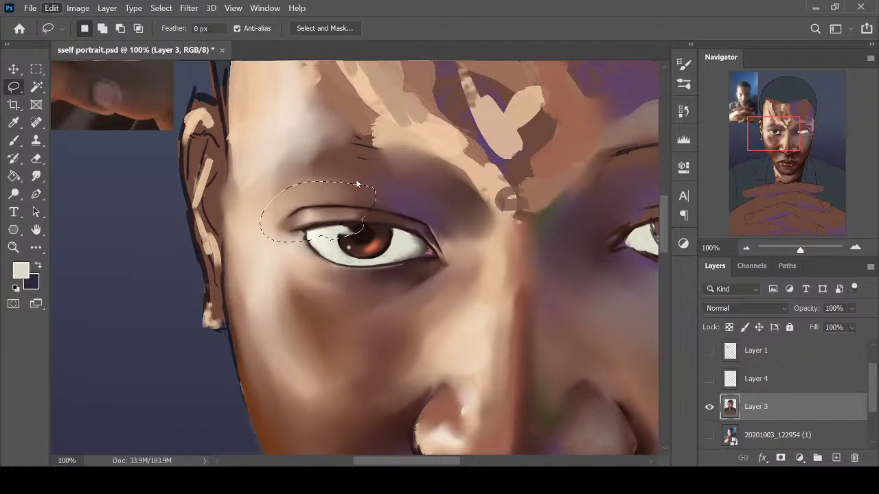
{"action": "left_click", "coordinate": [288, 195]}
{"action": "left_click_drag", "start_coordinate": [298, 181], "coordinate": [310, 165]}
{"action": "key", "text": "ctrl+minus"}
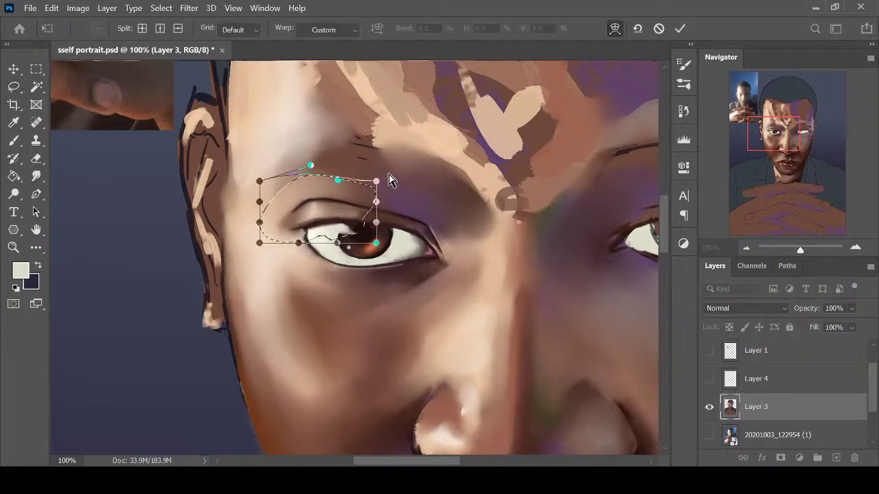
{"action": "key", "text": "ctrl+minus"}
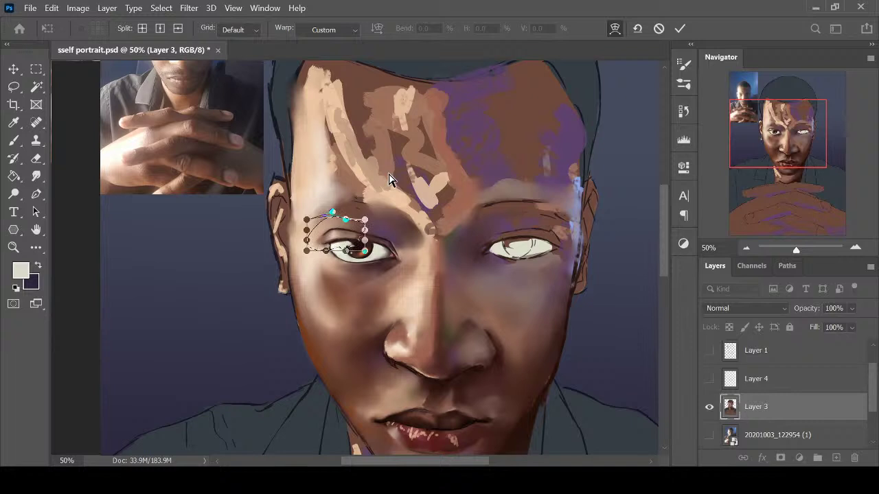
{"action": "key", "text": "ctrl+plus"}
{"action": "key", "text": "ctrl+plus"}
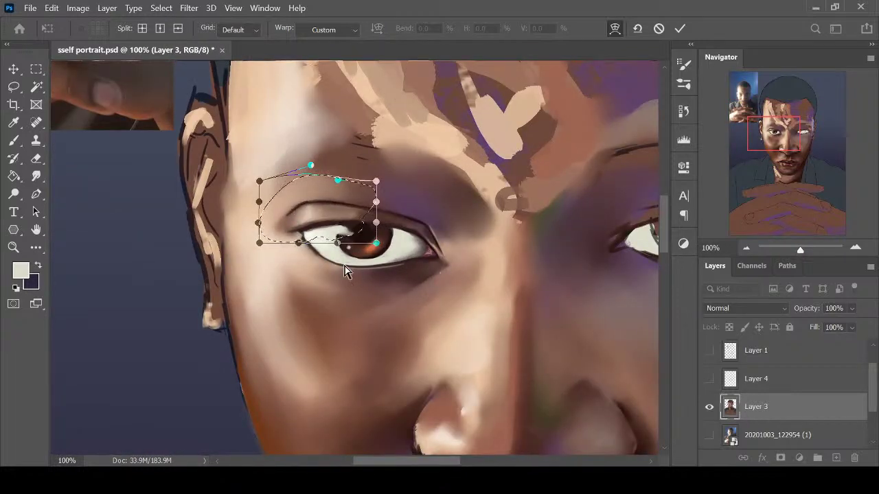
{"action": "left_click_drag", "start_coordinate": [277, 235], "coordinate": [275, 227]}
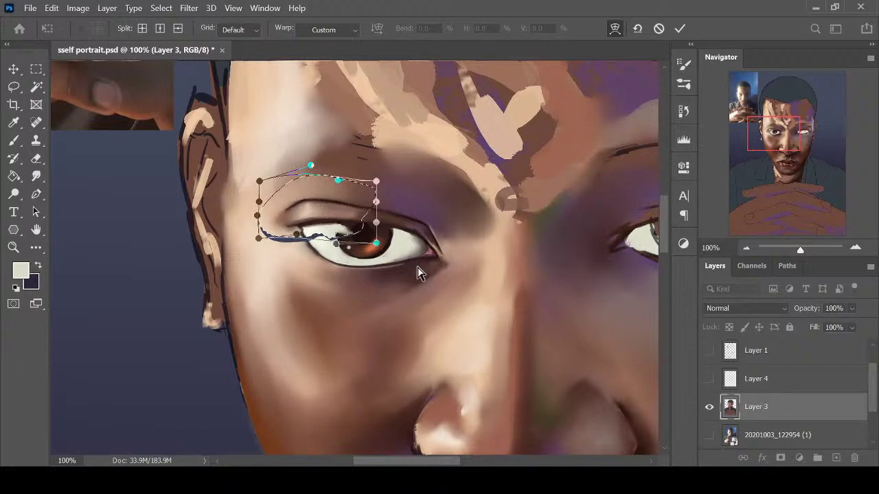
{"action": "key", "text": "Return"}
{"action": "key", "text": "l"}
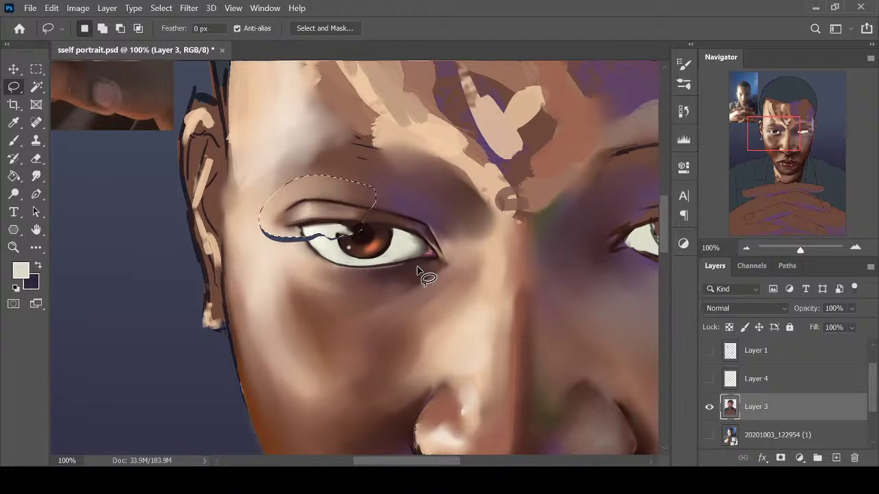
Paint sampled light peach over the dark gap outside the outer eye corner with a 15 px brush and smudge it into the skin
{"action": "key", "text": "r"}
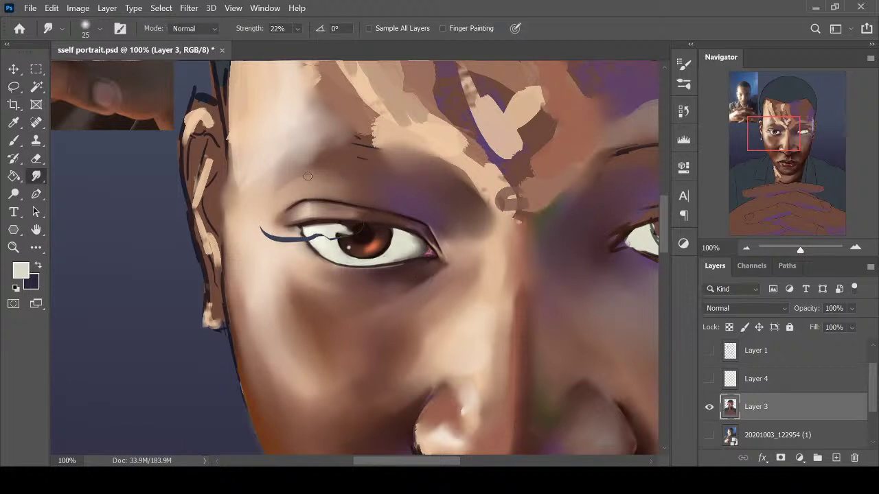
{"action": "left_click_drag", "start_coordinate": [260, 231], "coordinate": [269, 230]}
{"action": "key", "text": "i"}
{"action": "left_click", "coordinate": [271, 218]}
{"action": "key", "text": "b"}
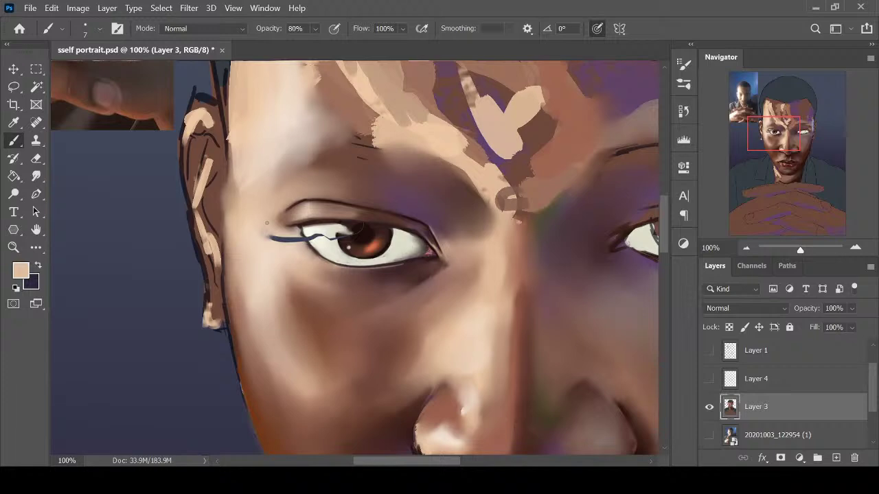
{"action": "key", "text": "ctrl+minus"}
{"action": "key", "text": "ctrl+minus"}
{"action": "key", "text": "ctrl+minus"}
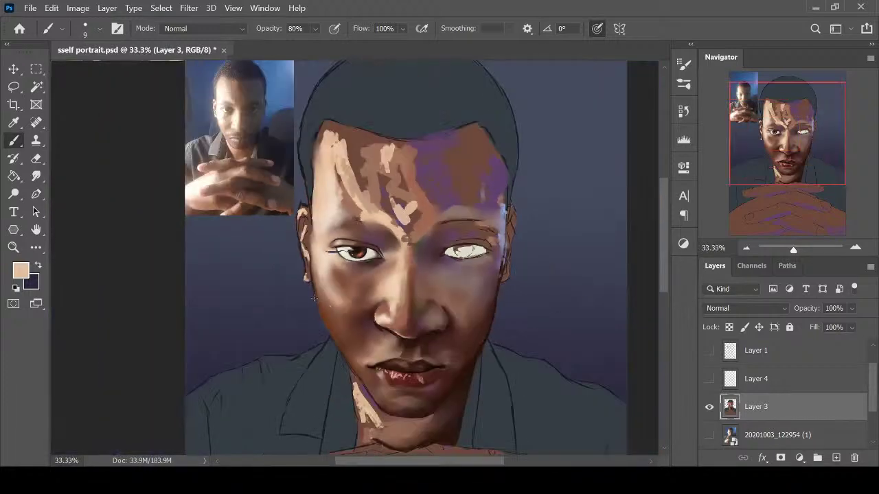
{"action": "key", "text": "ctrl+plus"}
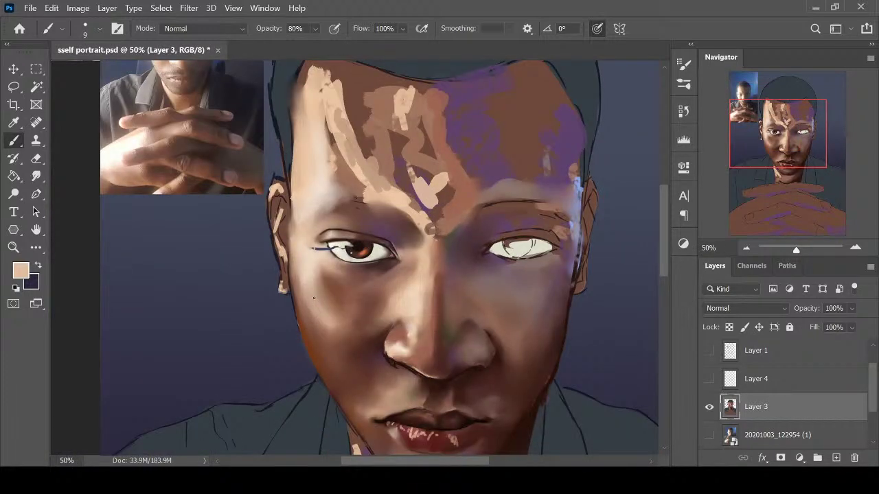
{"action": "key", "text": "ctrl+plus"}
{"action": "key", "text": "bracketright"}
{"action": "key", "text": "bracketright"}
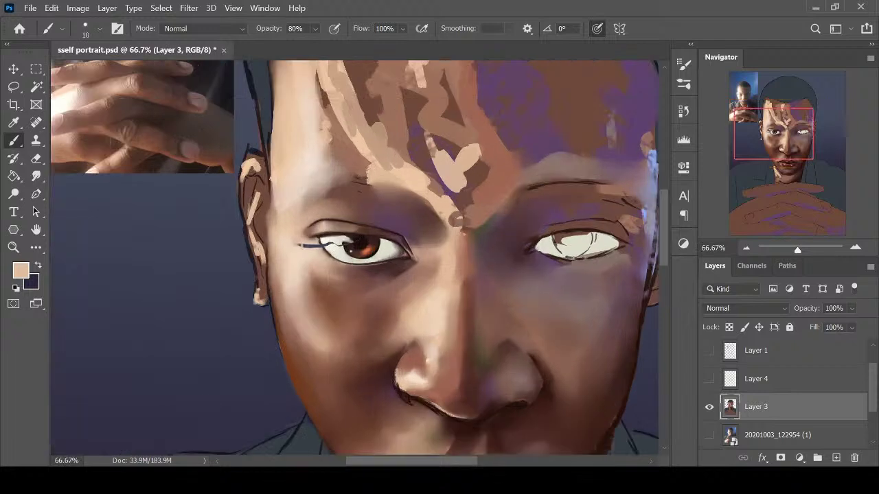
{"action": "key", "text": "ctrl+plus"}
{"action": "left_click_drag", "start_coordinate": [286, 240], "coordinate": [271, 238]}
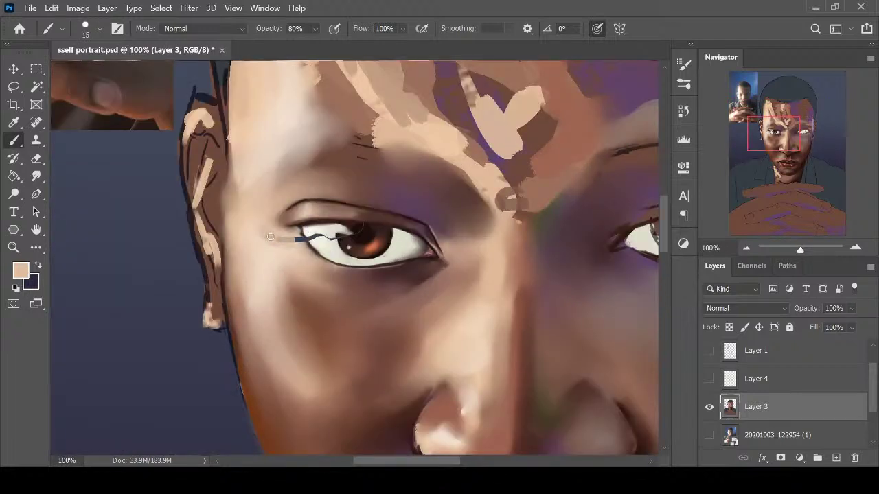
{"action": "key", "text": "r"}
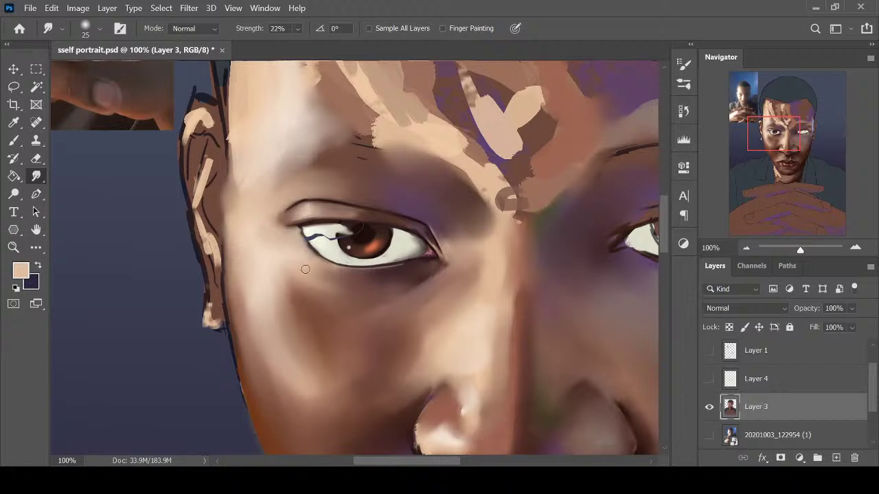
Fill the dark line across the outer part of the eye white with sampled off-white and smudge it smooth
{"action": "key", "text": "b"}
{"action": "left_click", "coordinate": [318, 233], "text": "alt"}
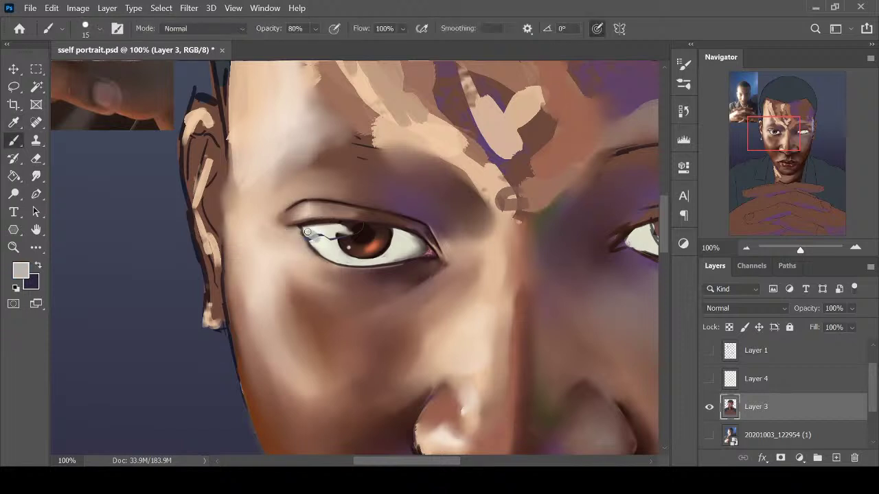
{"action": "left_click_drag", "start_coordinate": [308, 235], "coordinate": [336, 235]}
{"action": "key", "text": "ctrl+z"}
{"action": "left_click", "coordinate": [318, 230], "text": "alt"}
{"action": "key", "text": "r"}
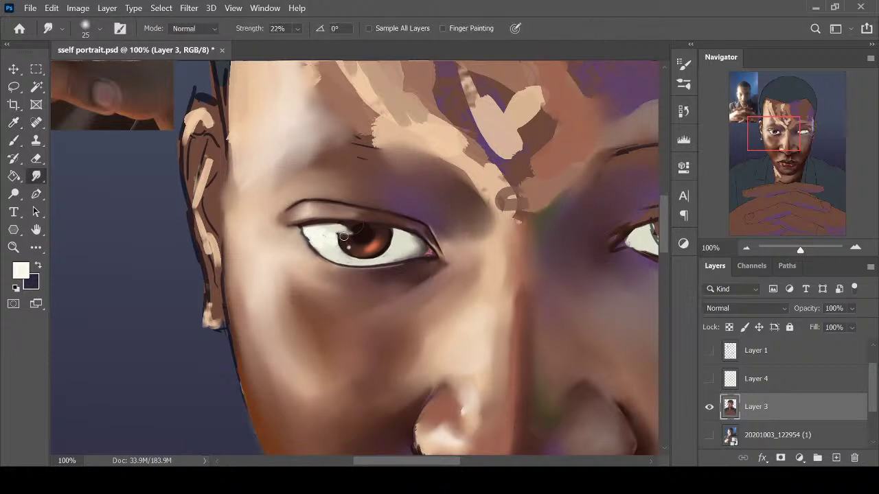
Touch up the upper eyelid with sampled dark brown and smudge it using a 15 px brush
{"action": "key", "text": "i"}
{"action": "left_click", "coordinate": [377, 216]}
{"action": "key", "text": "b"}
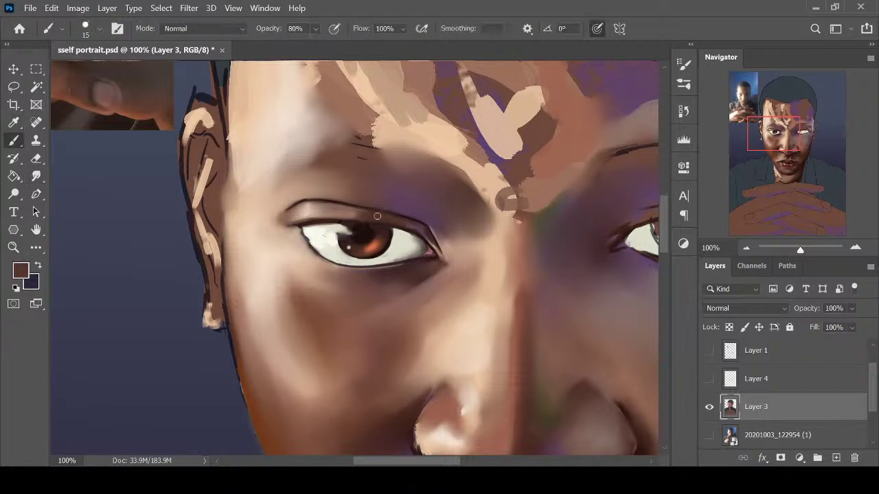
{"action": "key", "text": "i"}
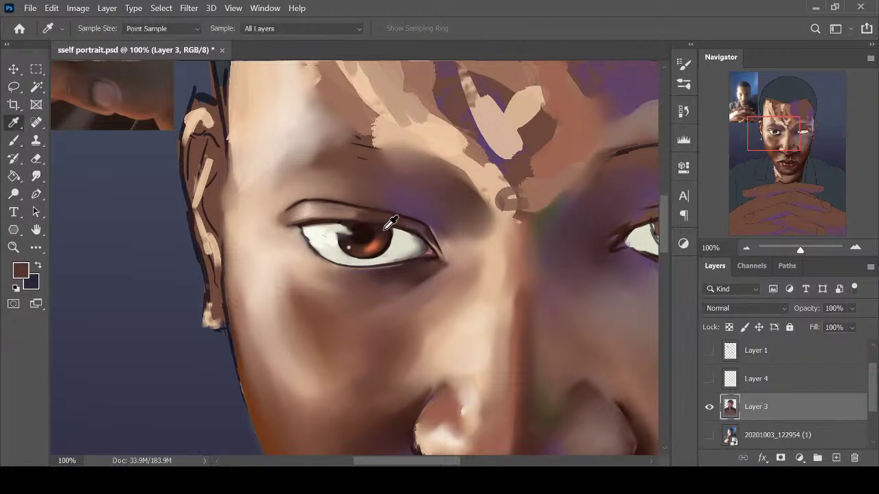
{"action": "key", "text": "r"}
{"action": "key", "text": "bracketleft"}
{"action": "key", "text": "ctrl+minus"}
{"action": "key", "text": "ctrl+minus"}
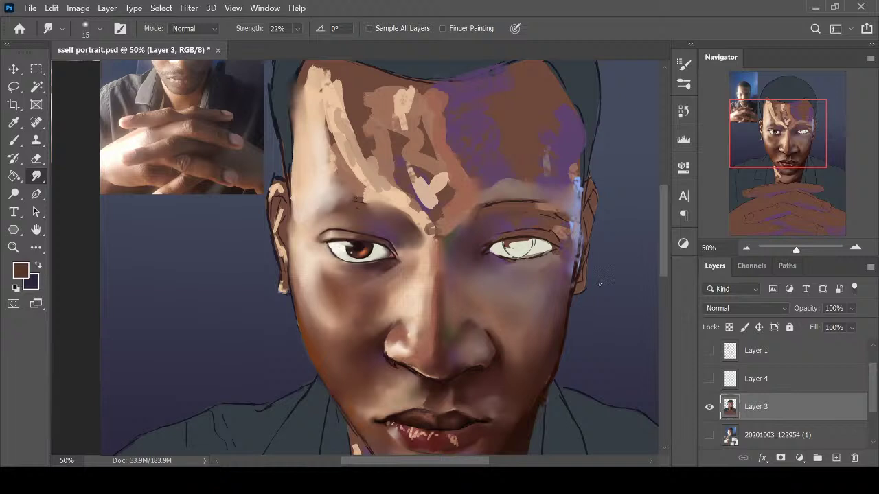
{"action": "key", "text": "ctrl+plus"}
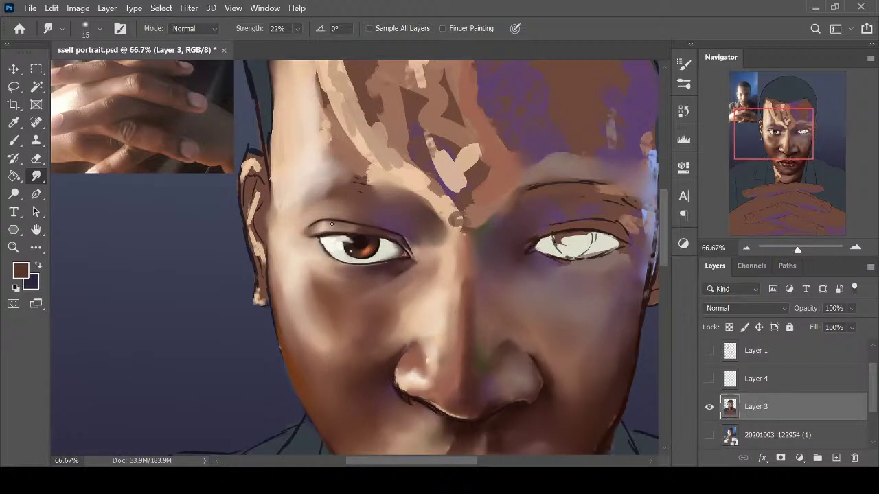
{"action": "key", "text": "ctrl+plus"}
Touch up the outer part of the eye white with sampled off-white and smudge it
{"action": "key", "text": "i"}
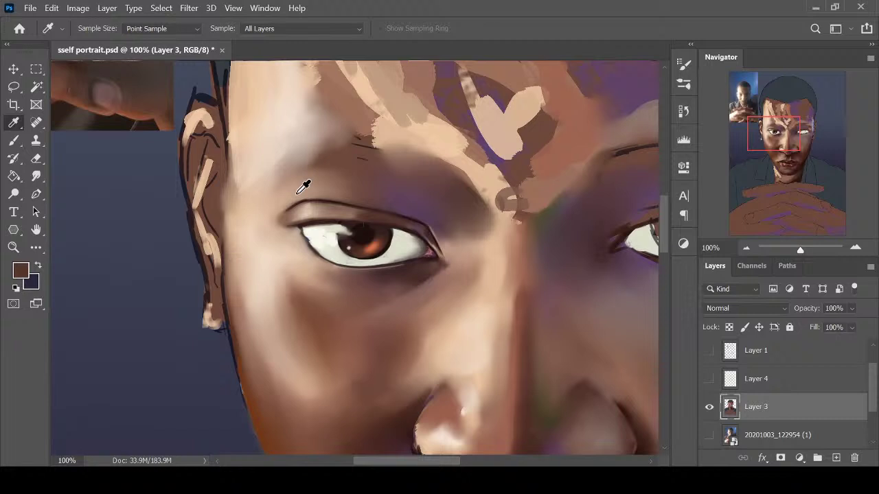
{"action": "left_click", "coordinate": [306, 236]}
{"action": "key", "text": "b"}
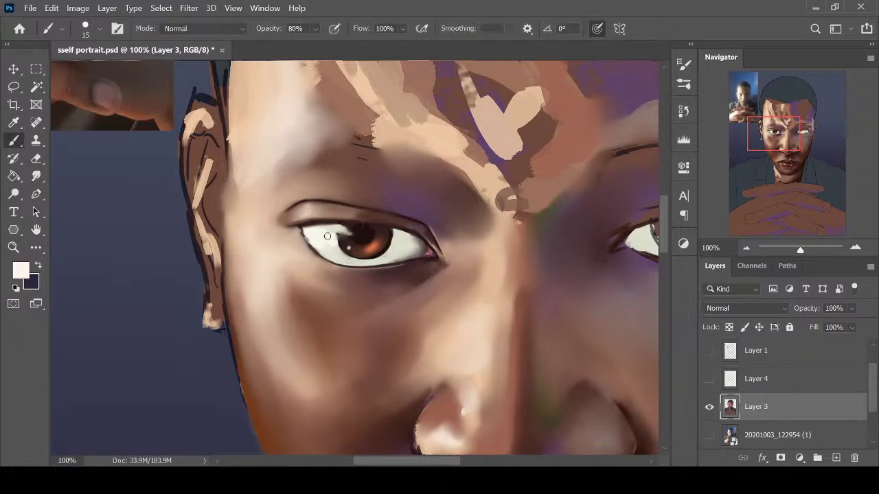
{"action": "key", "text": "r"}
Refine the outer eyelid edges with an 8 px brush, using sampled dark brown and light skin tones
{"action": "key", "text": "i"}
{"action": "left_click", "coordinate": [304, 205]}
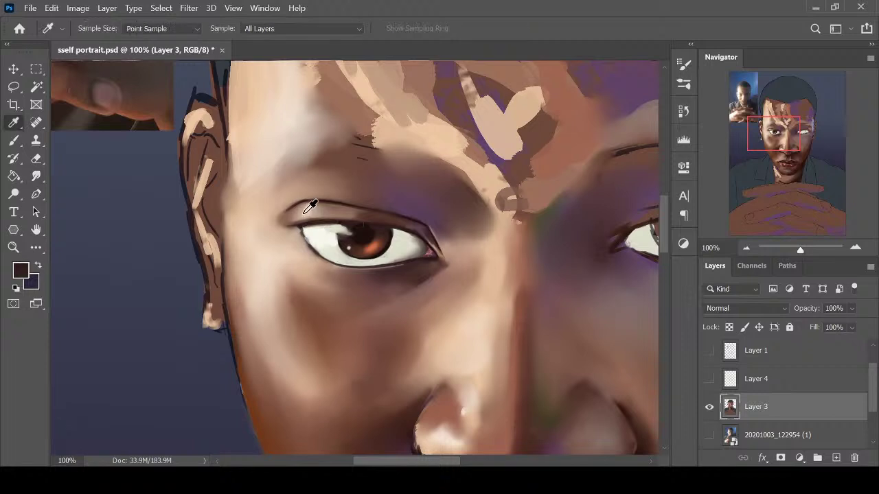
{"action": "key", "text": "b"}
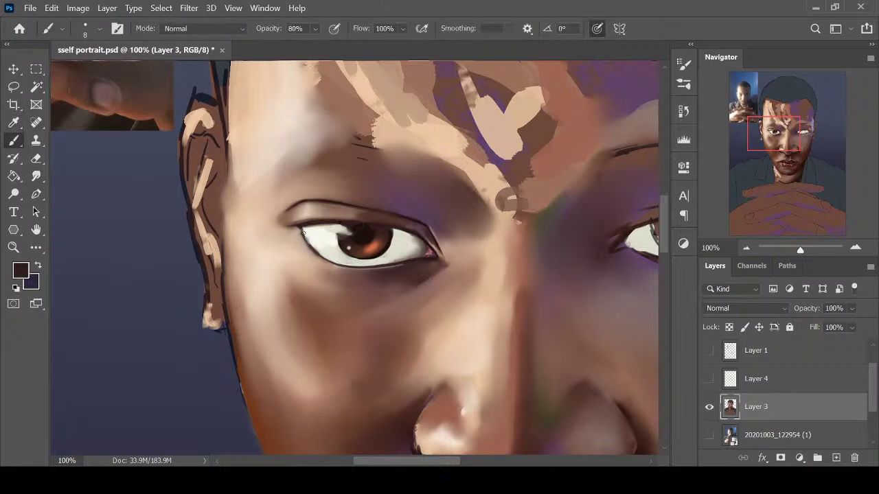
{"action": "key", "text": "i"}
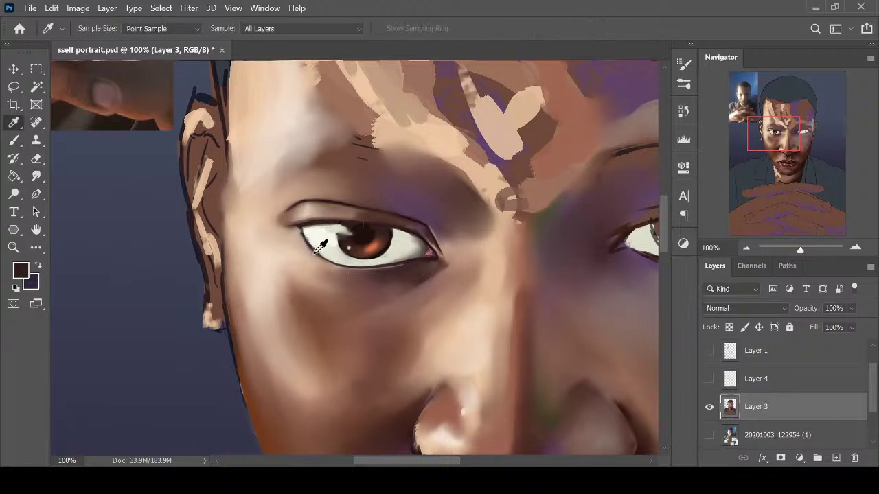
{"action": "left_click", "coordinate": [299, 238]}
{"action": "key", "text": "b"}
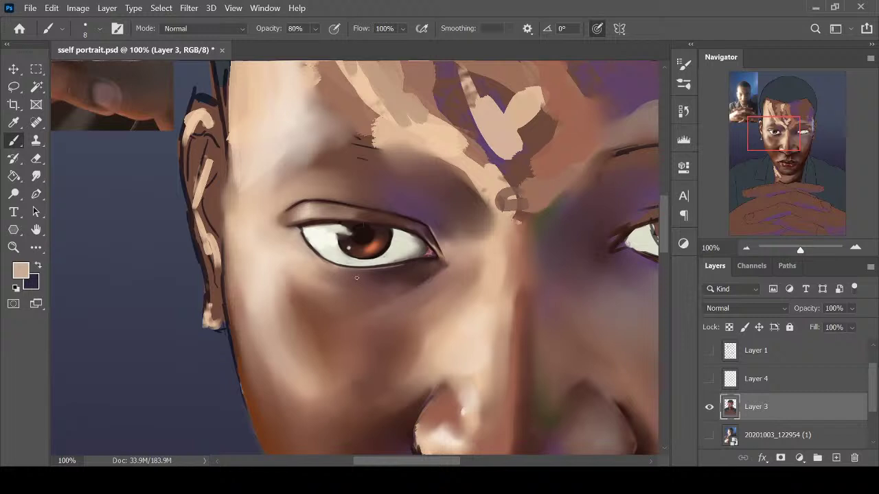
Darken the upper lash line near the iris with sampled near-black, then sample eyelid brown and smudge the lid
{"action": "key", "text": "i"}
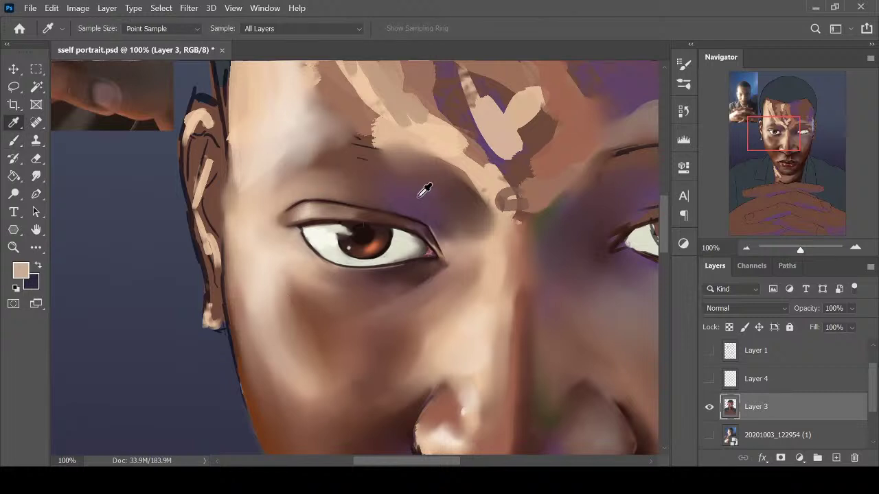
{"action": "left_click", "coordinate": [355, 226]}
{"action": "key", "text": "b"}
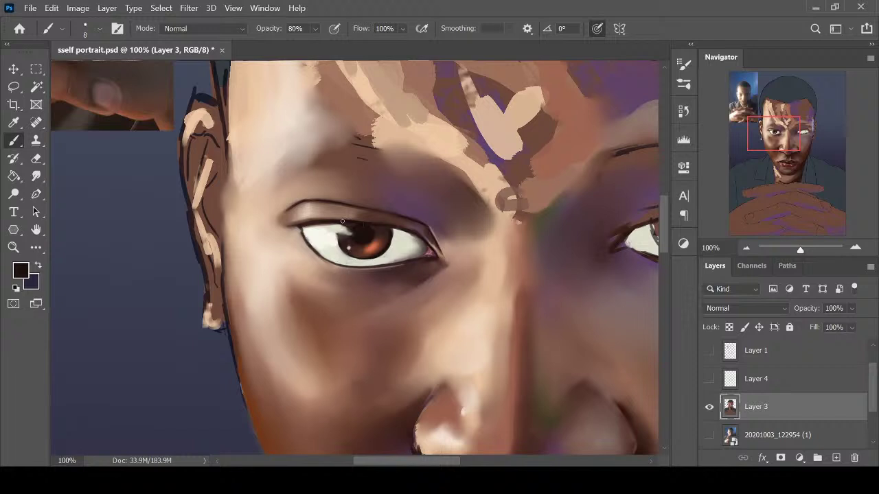
{"action": "left_click", "coordinate": [374, 214], "text": "alt"}
{"action": "key", "text": "r"}
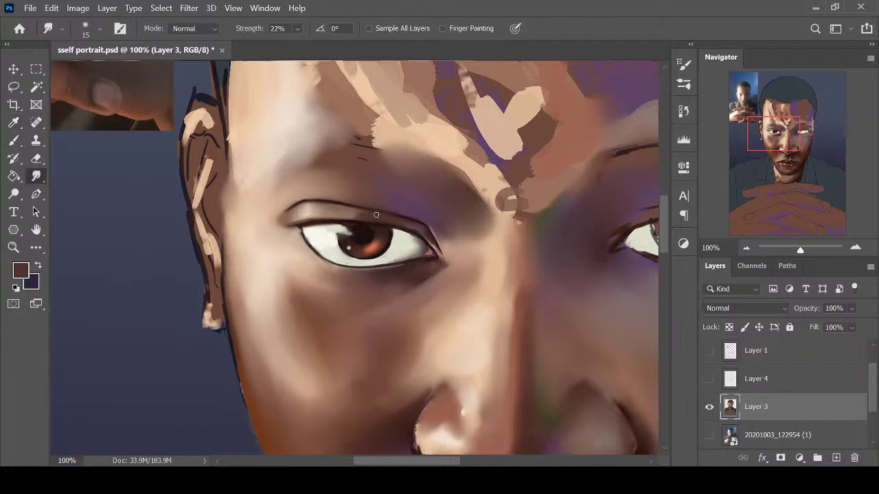
Try cropping the canvas to a rectangle around the lit half of the face, undoing the crop and clearing the selection
{"action": "key", "text": "ctrl+minus"}
{"action": "key", "text": "ctrl+minus"}
{"action": "key", "text": "ctrl+minus"}
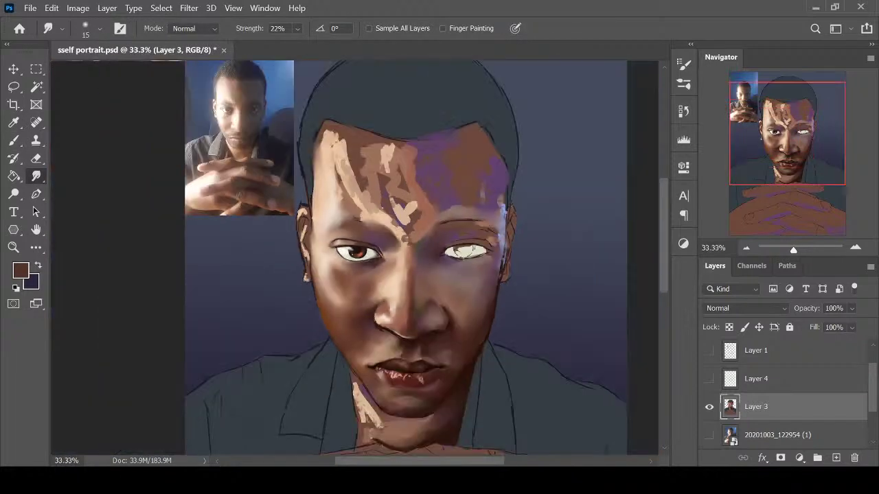
{"action": "left_click", "coordinate": [36, 69]}
{"action": "left_click_drag", "start_coordinate": [251, 81], "coordinate": [413, 429]}
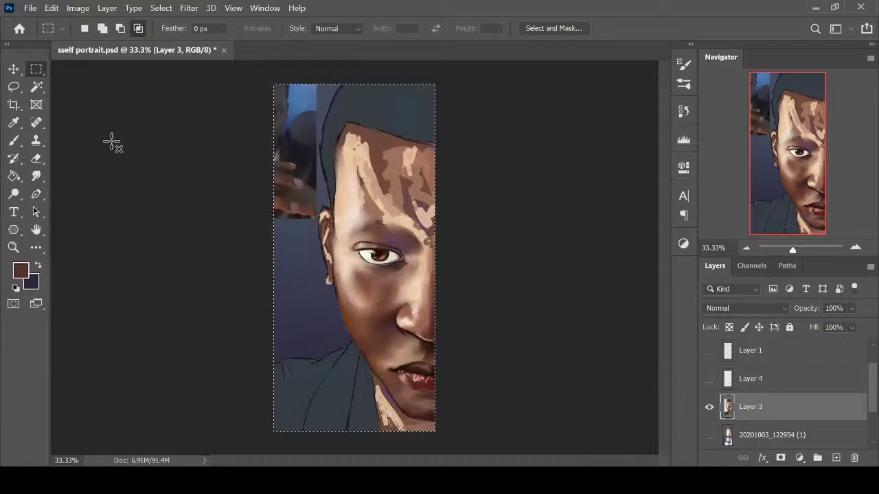
{"action": "key", "text": "ctrl+z"}
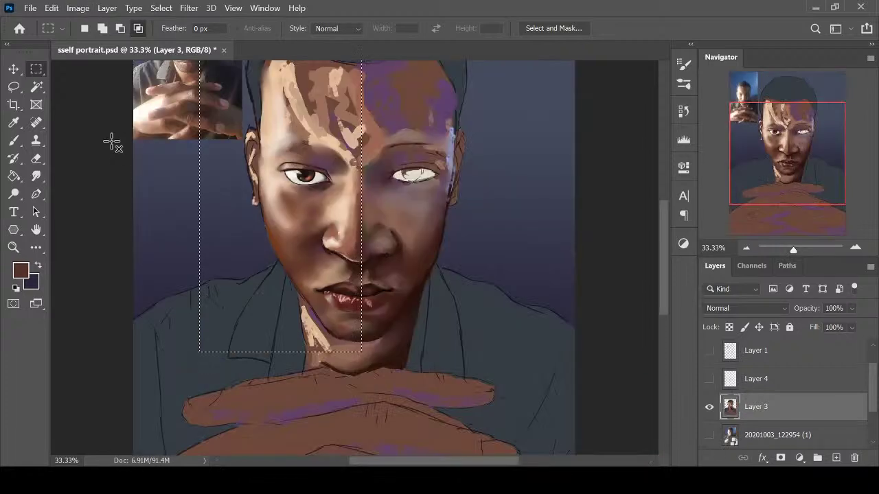
{"action": "key", "text": "ctrl+d"}
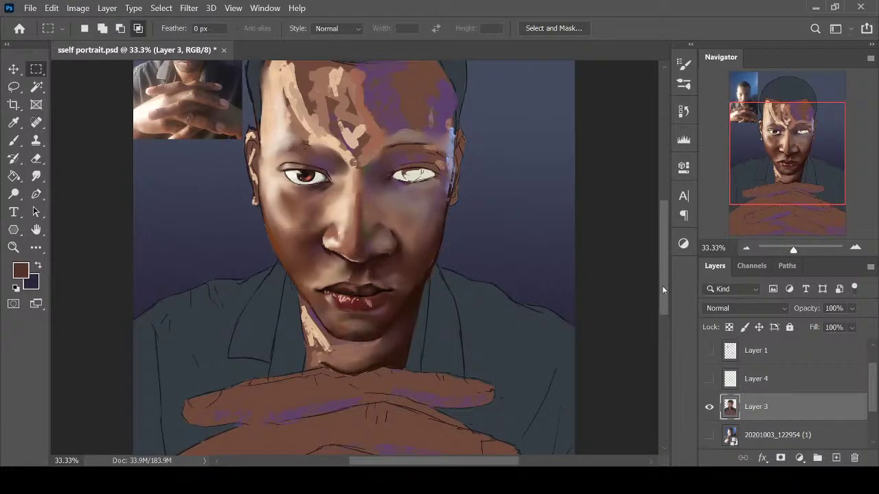
Paint sampled reddish brown between the inner eye corner and nose bridge with a 35 px brush and smudge it
{"action": "left_click_drag", "start_coordinate": [663, 287], "coordinate": [663, 262]}
{"action": "key", "text": "ctrl+plus"}
{"action": "key", "text": "ctrl+plus"}
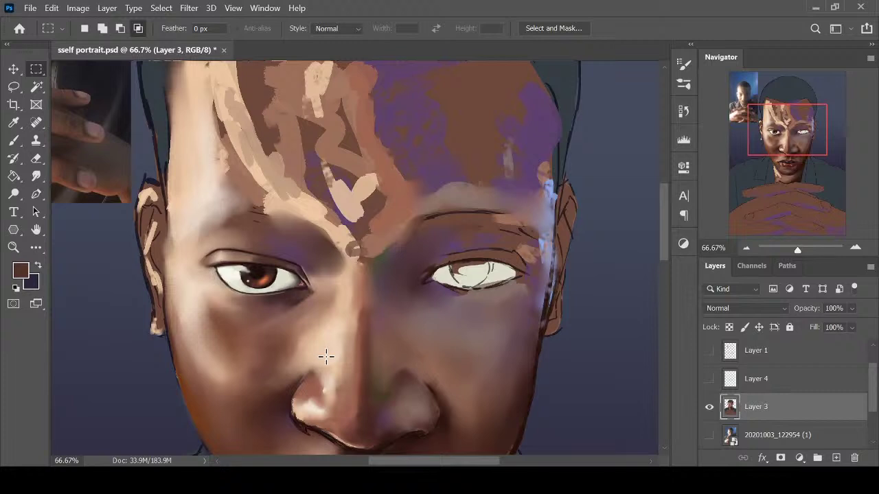
{"action": "key", "text": "i"}
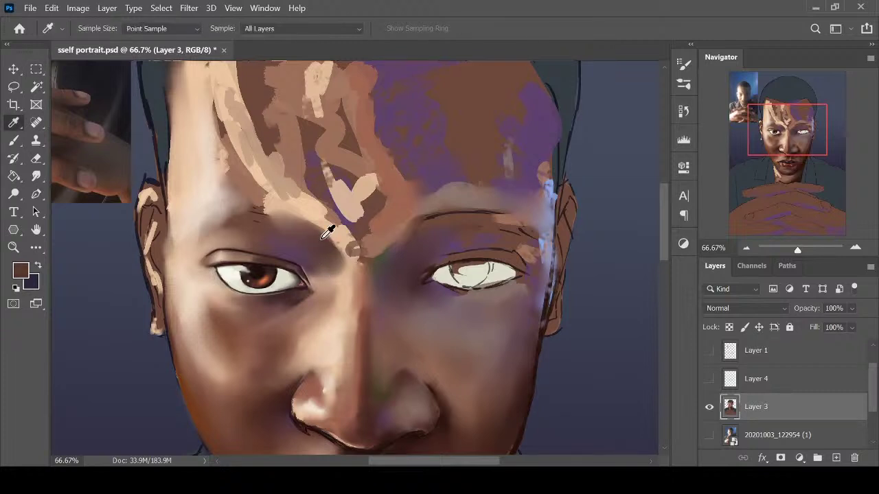
{"action": "key", "text": "b"}
{"action": "key", "text": "bracketright"}
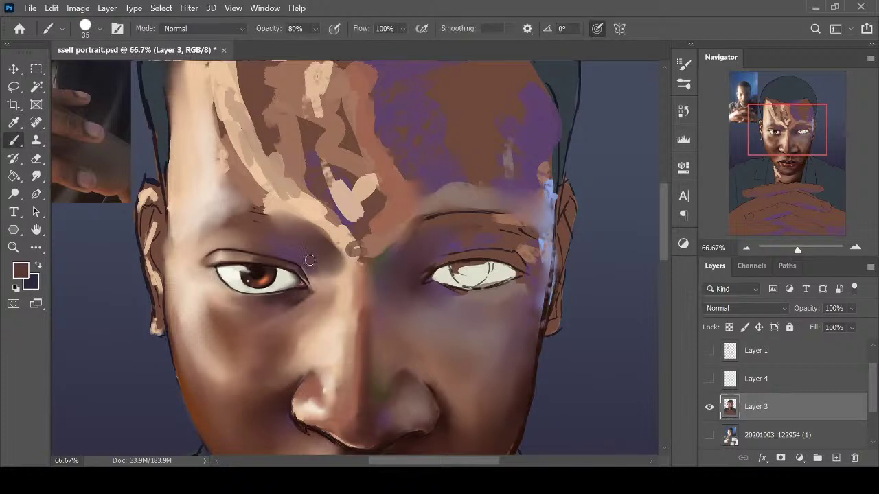
{"action": "left_click", "coordinate": [354, 345], "text": "alt"}
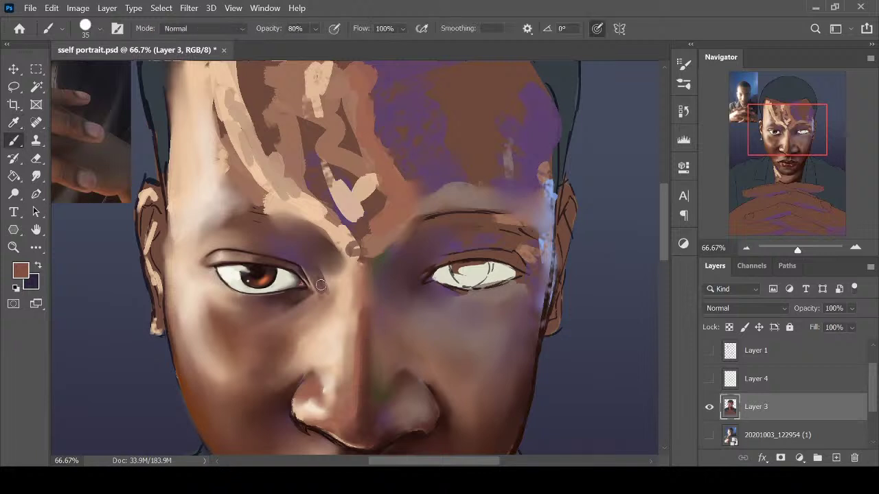
{"action": "left_click_drag", "start_coordinate": [327, 285], "coordinate": [327, 283]}
{"action": "key", "text": "r"}
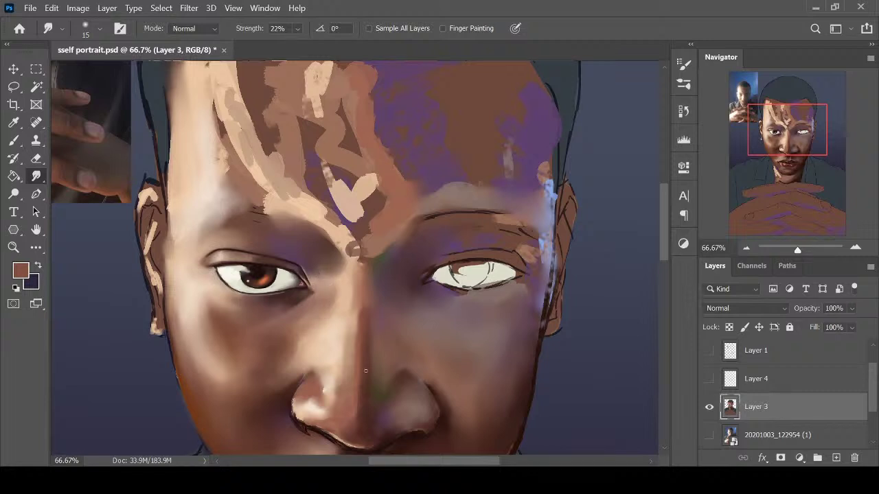
Add more brown to the hollow beside the inner eye corner and blend it with a 35 px smudge brush
{"action": "key", "text": "b"}
{"action": "left_click", "coordinate": [324, 277]}
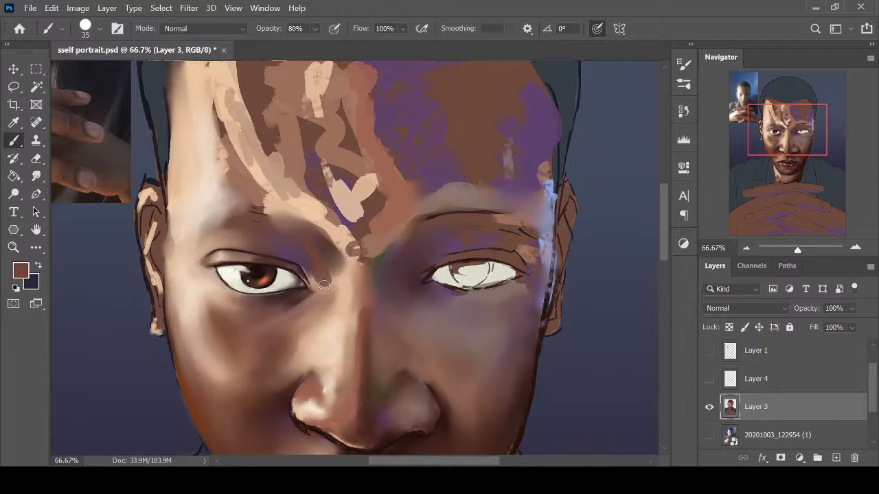
{"action": "key", "text": "r"}
{"action": "key", "text": "bracketright"}
{"action": "key", "text": "bracketright"}
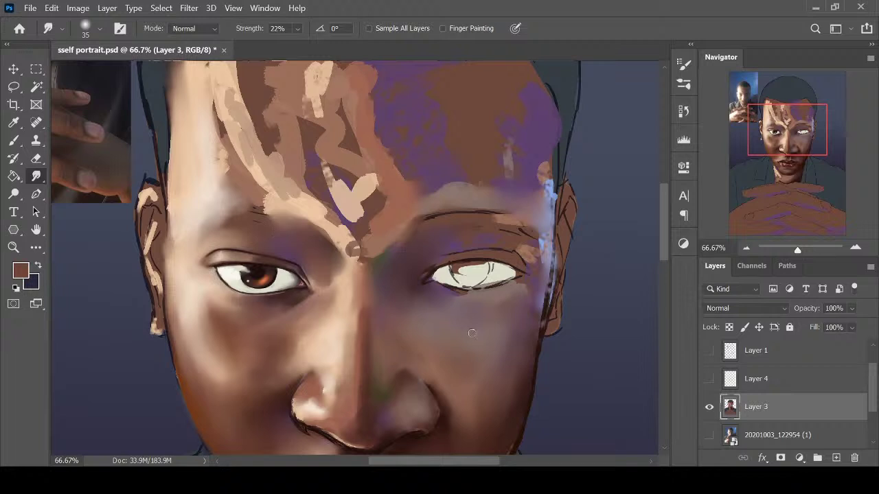
Paint a pale peach highlight between the inner eye corner and nose bridge with a 35 px brush and smudge it
{"action": "key", "text": "i"}
{"action": "left_click", "coordinate": [341, 288]}
{"action": "key", "text": "r"}
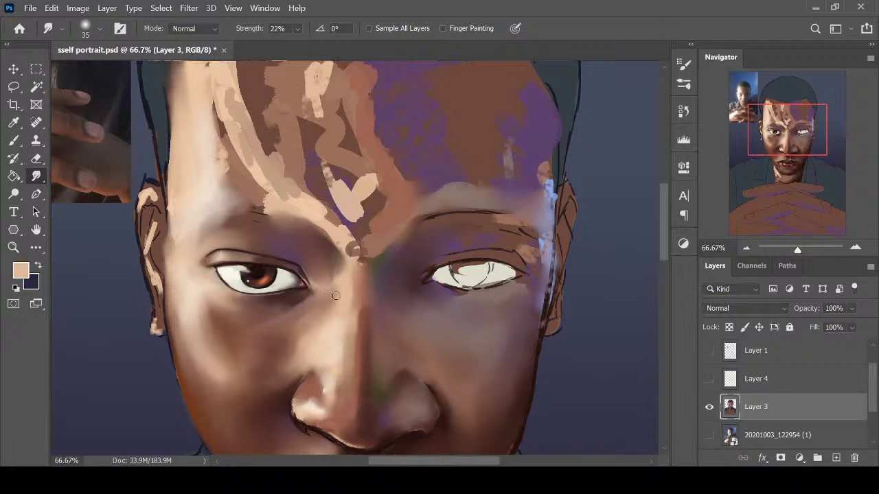
{"action": "key", "text": "i"}
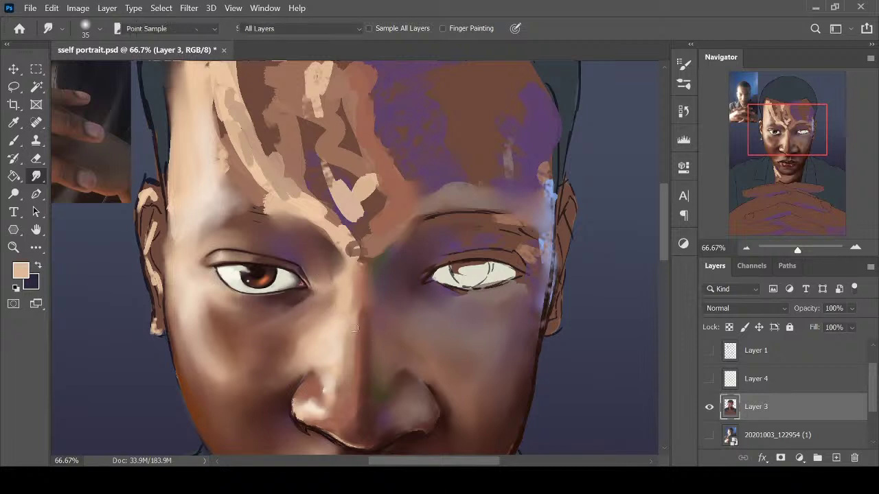
{"action": "left_click", "coordinate": [18, 272]}
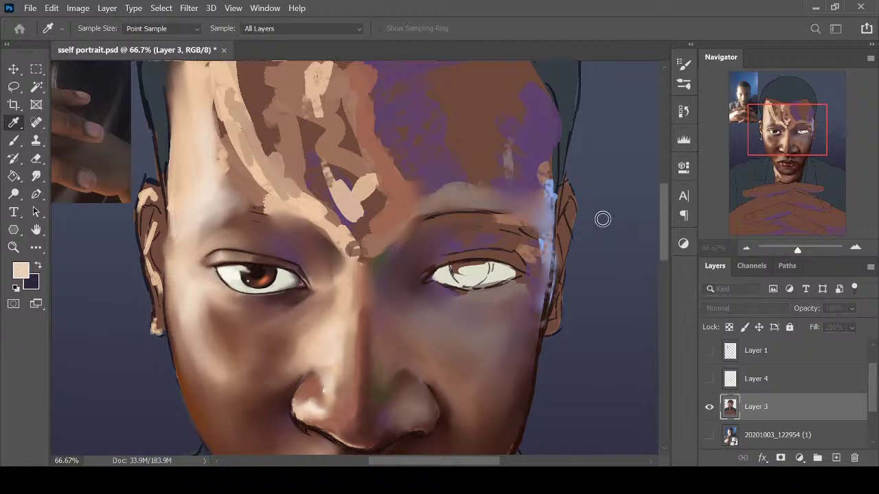
{"action": "left_click", "coordinate": [545, 140]}
{"action": "key", "text": "b"}
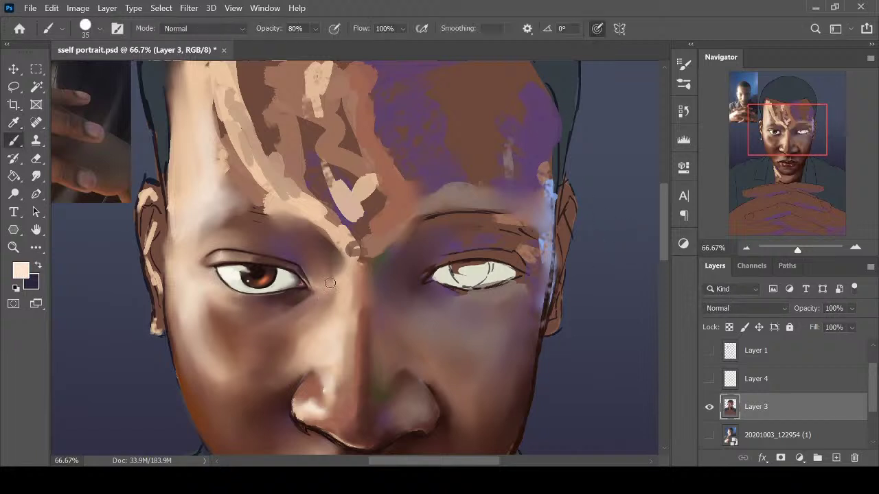
{"action": "mouse_move", "coordinate": [350, 280]}
{"action": "left_mouse_down"}
{"action": "mouse_move", "coordinate": [336, 324]}
{"action": "mouse_move", "coordinate": [311, 343]}
{"action": "mouse_move", "coordinate": [323, 348]}
{"action": "mouse_move", "coordinate": [316, 330]}
{"action": "left_mouse_up"}
{"action": "key", "text": "r"}
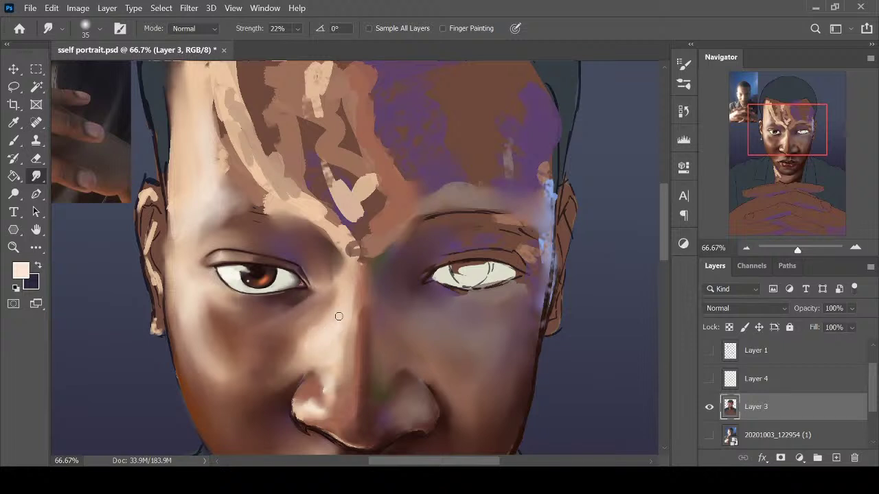
Add more pale peach strokes along the upper nose bridge and beside the inner eye corner with a 30 px brush, smudging each
{"action": "key", "text": "b"}
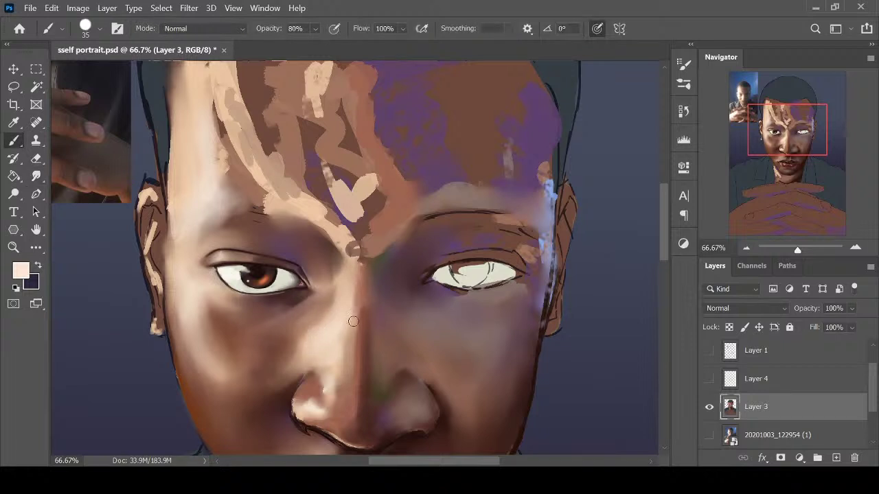
{"action": "key", "text": "bracketleft"}
{"action": "left_click_drag", "start_coordinate": [349, 260], "coordinate": [349, 302]}
{"action": "key", "text": "r"}
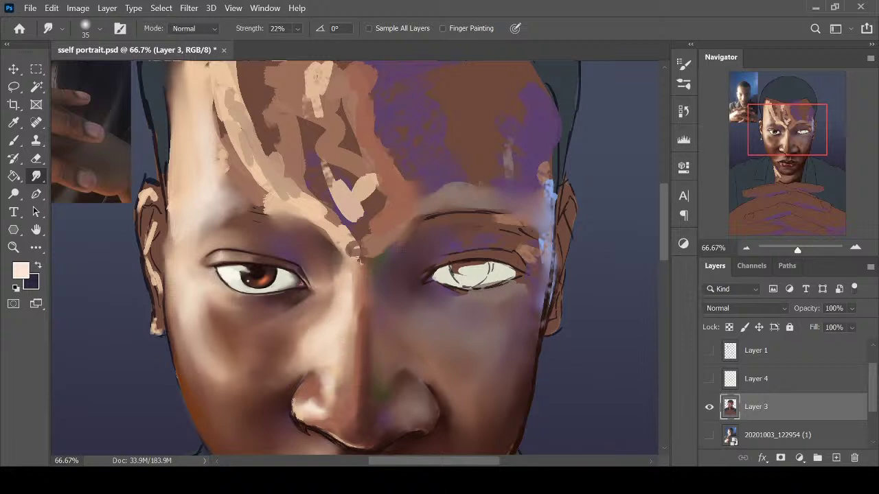
{"action": "key", "text": "b"}
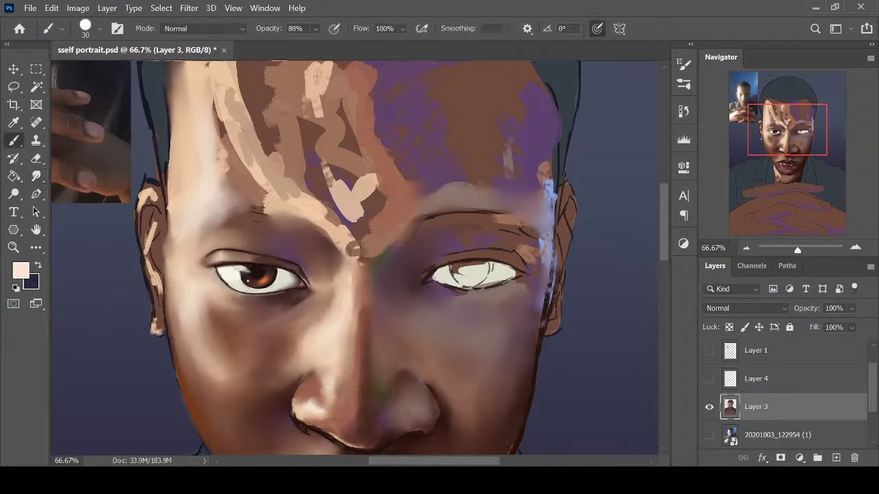
{"action": "mouse_move", "coordinate": [330, 282]}
{"action": "left_mouse_down"}
{"action": "mouse_move", "coordinate": [341, 270]}
{"action": "mouse_move", "coordinate": [322, 282]}
{"action": "left_mouse_up"}
{"action": "key", "text": "r"}
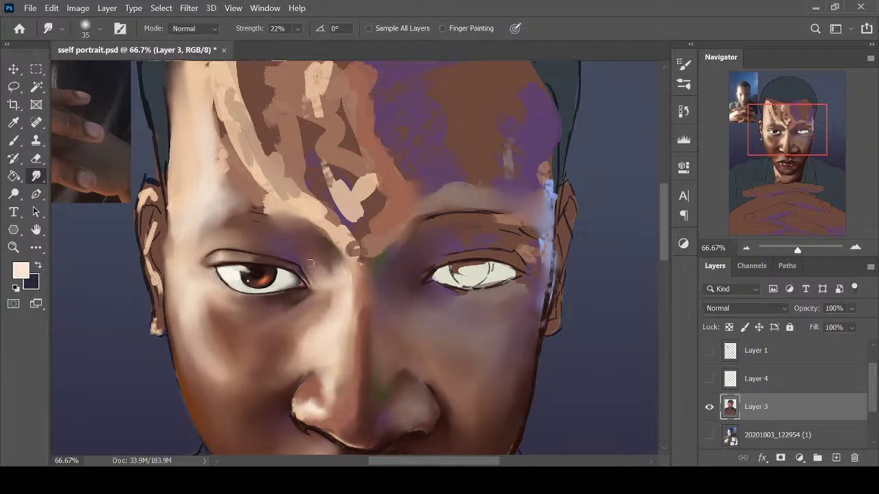
Paint a sampled light tan stroke down the outer edge of the lit cheek with a 35 px brush and blend it with a 50 px smudge brush
{"action": "key", "text": "ctrl+minus"}
{"action": "key", "text": "ctrl+minus"}
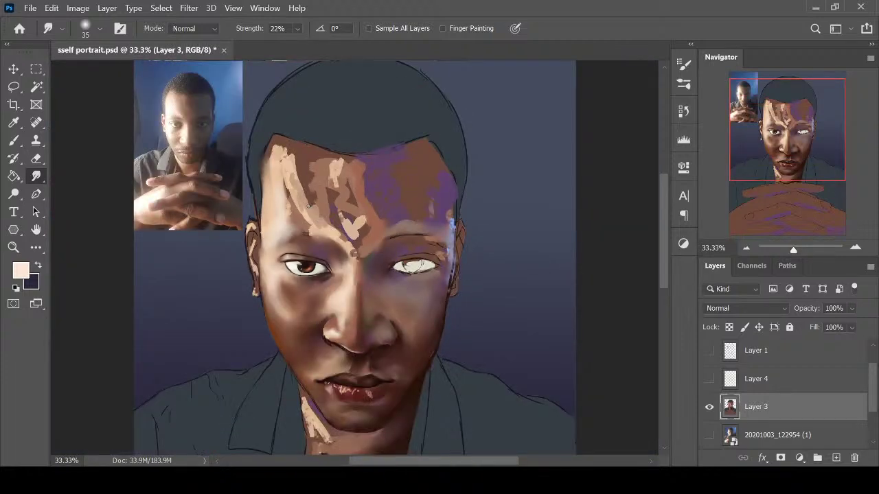
{"action": "key", "text": "ctrl+plus"}
{"action": "key", "text": "i"}
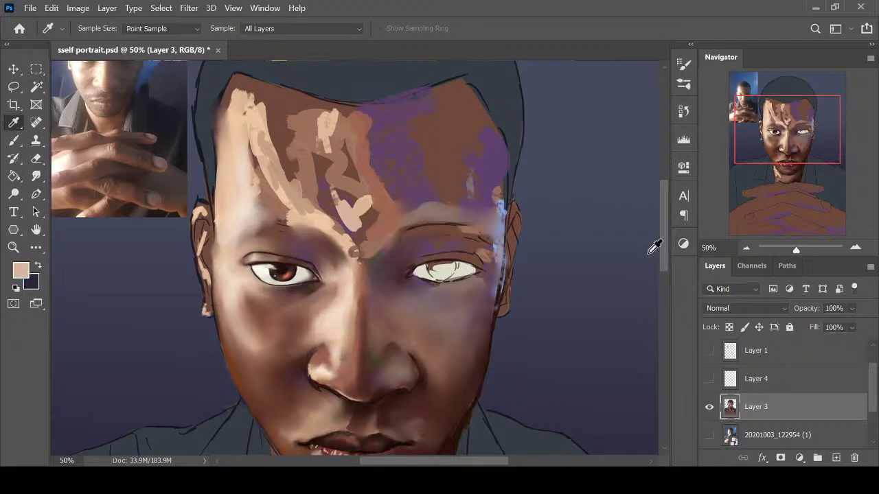
{"action": "key", "text": "b"}
{"action": "key", "text": "bracketright"}
{"action": "key", "text": "bracketright"}
{"action": "key", "text": "bracketright"}
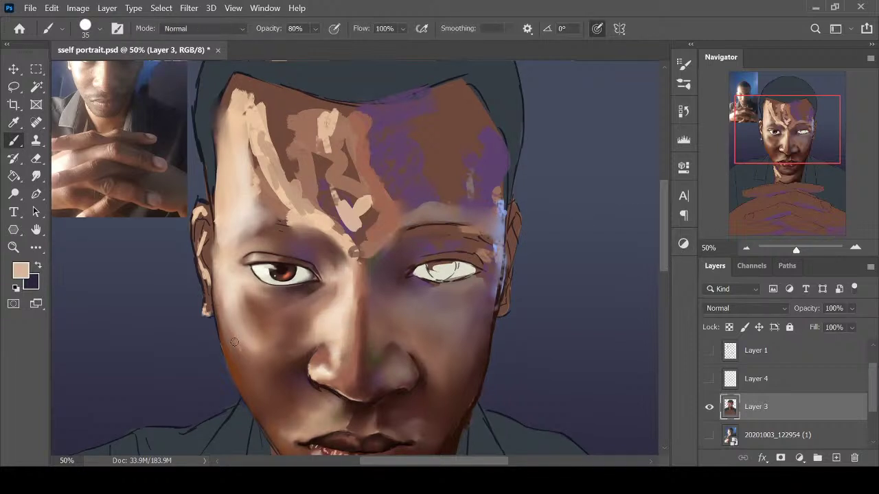
{"action": "mouse_move", "coordinate": [242, 351]}
{"action": "left_mouse_down"}
{"action": "mouse_move", "coordinate": [258, 393]}
{"action": "mouse_move", "coordinate": [231, 336]}
{"action": "mouse_move", "coordinate": [266, 411]}
{"action": "left_mouse_up"}
{"action": "left_click_drag", "start_coordinate": [663, 264], "coordinate": [664, 277]}
{"action": "left_click", "coordinate": [36, 177]}
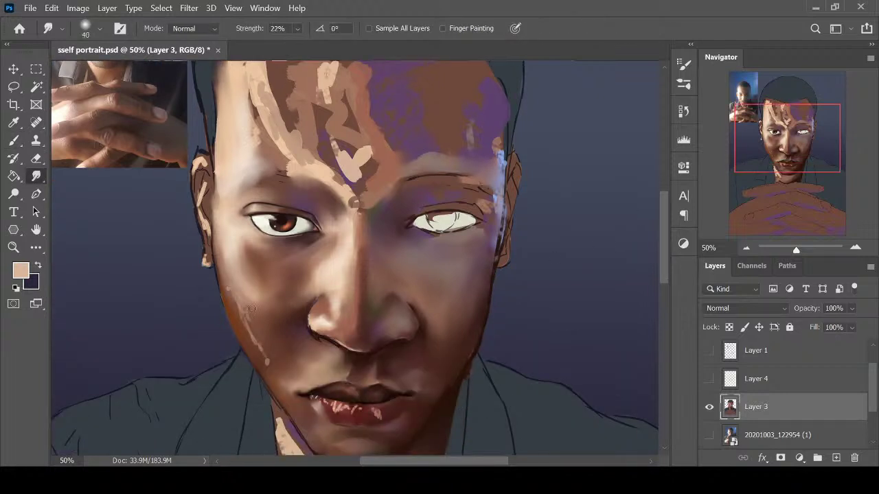
{"action": "key", "text": "]"}
{"action": "mouse_move", "coordinate": [243, 296]}
{"action": "left_mouse_down"}
{"action": "mouse_move", "coordinate": [232, 295]}
{"action": "mouse_move", "coordinate": [255, 342]}
{"action": "left_mouse_up"}
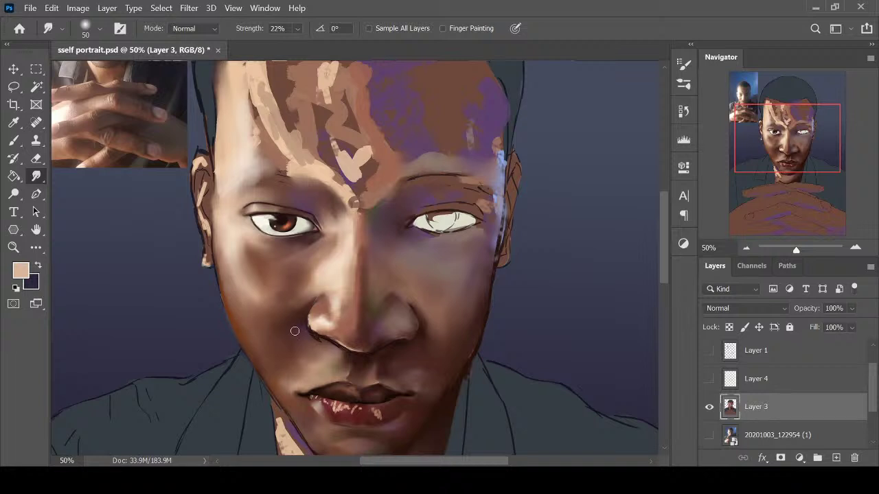
Sample a pinkish tan from the lit cheek, paint it over the outer cheek, and smudge it at 50 px
{"action": "key", "text": "b"}
{"action": "left_click", "coordinate": [254, 275], "text": "alt"}
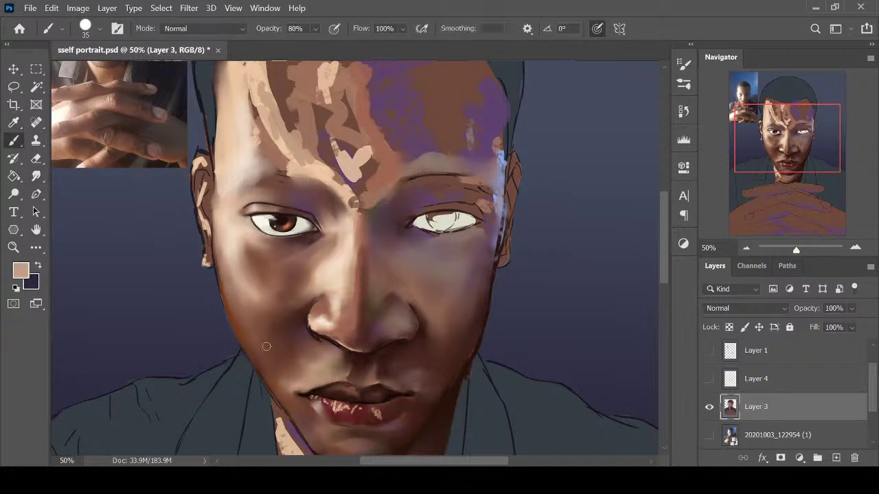
{"action": "left_click", "coordinate": [252, 324], "text": "alt"}
{"action": "left_click", "coordinate": [245, 299], "text": "alt"}
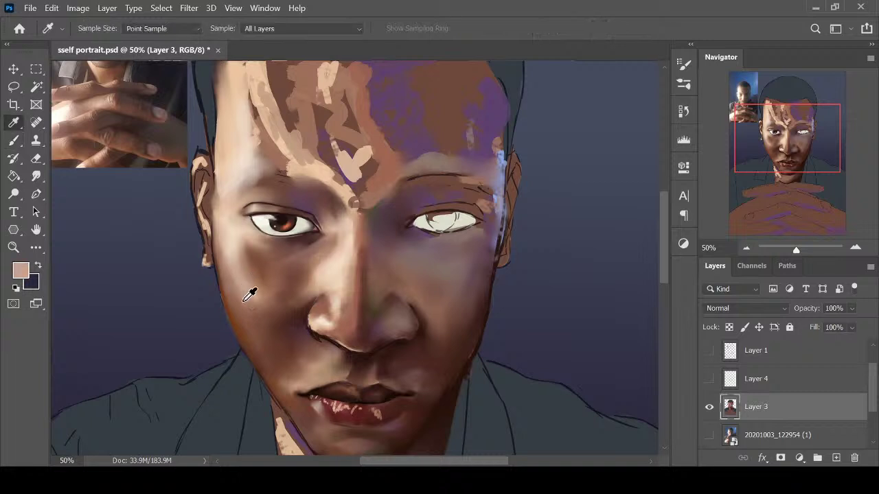
{"action": "key", "text": "r"}
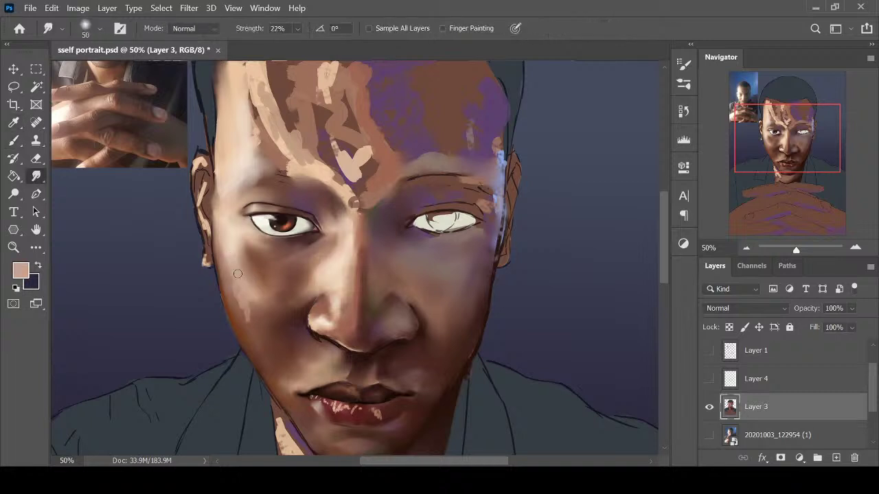
{"action": "left_click_drag", "start_coordinate": [237, 274], "coordinate": [247, 300]}
Paint sampled reddish brown on the cheek below the lit-side eye with a 35 px brush and smudge it at 50 px
{"action": "scroll", "coordinate": [255, 256], "scroll_direction": "down", "scroll_amount": 2}
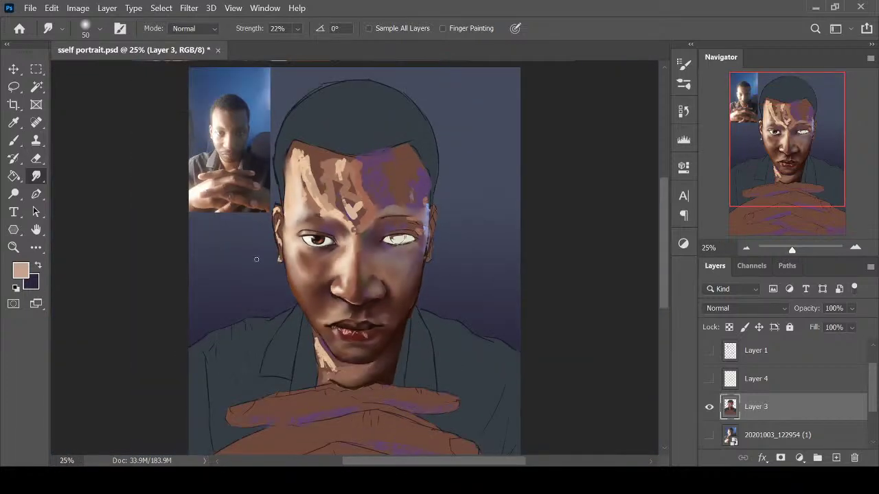
{"action": "scroll", "coordinate": [388, 326], "scroll_direction": "up", "scroll_amount": 1}
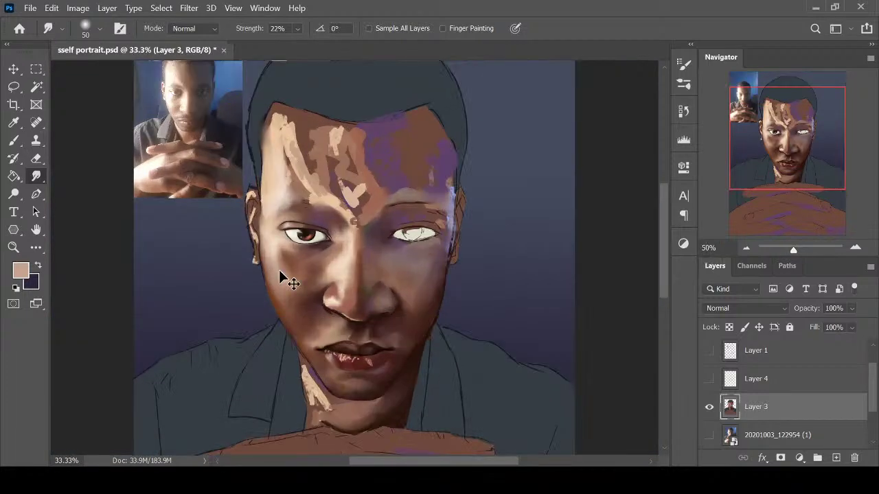
{"action": "scroll", "coordinate": [279, 270], "scroll_direction": "up", "scroll_amount": 1}
{"action": "key", "text": "b"}
{"action": "left_click", "coordinate": [289, 273], "text": "alt"}
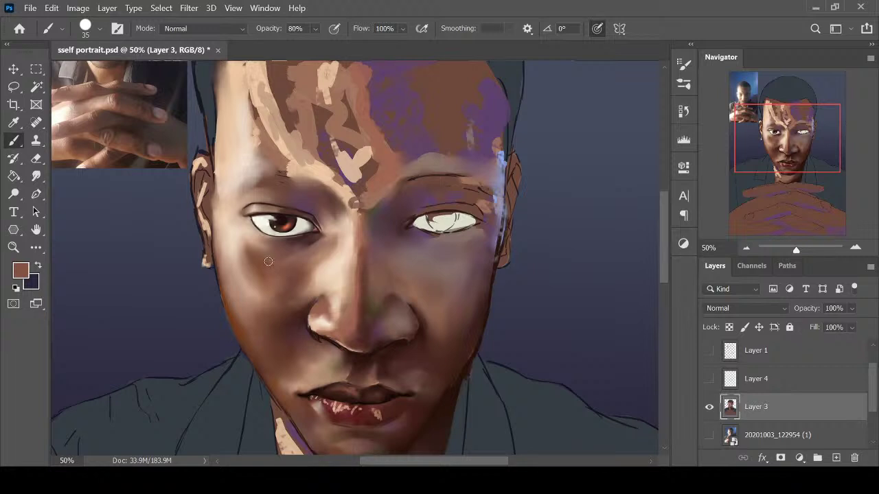
{"action": "key", "text": "r"}
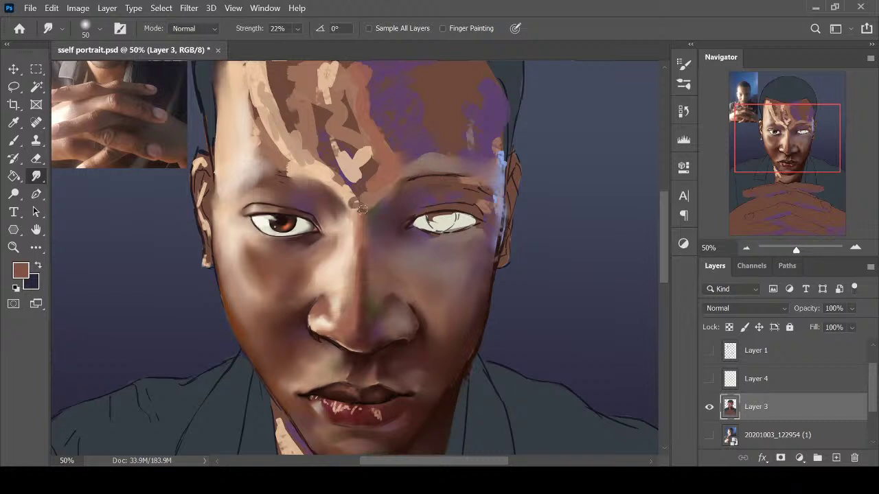
Paint a light peach stroke under the inner corner of the lit-side eye with a smaller brush and smudge it at 50 px
{"action": "key", "text": "i"}
{"action": "left_click", "coordinate": [310, 248]}
{"action": "key", "text": "b"}
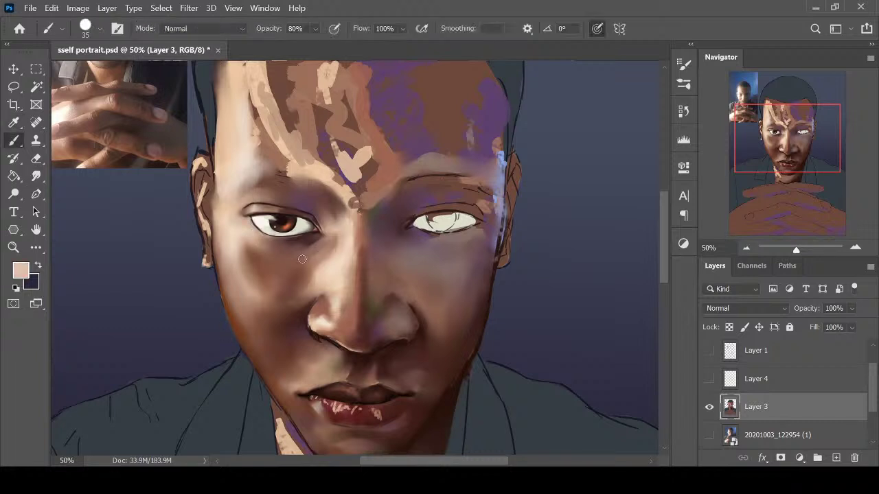
{"action": "key", "text": "bracketleft"}
{"action": "left_click_drag", "start_coordinate": [293, 246], "coordinate": [318, 244]}
{"action": "left_click", "coordinate": [35, 176]}
{"action": "left_click_drag", "start_coordinate": [292, 261], "coordinate": [322, 243]}
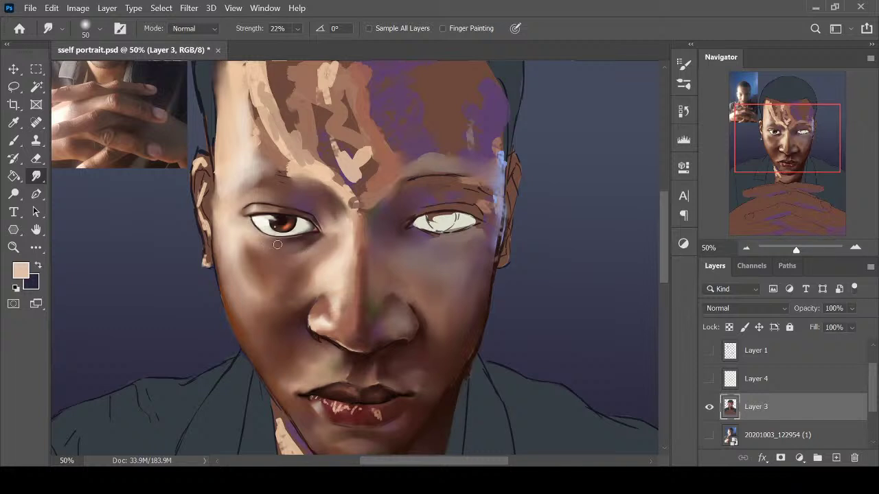
Paint sampled brown on the lit cheek below the eye with a 20 px brush and blend it with an 80 px smudge brush
{"action": "key", "text": "ctrl+minus"}
{"action": "key", "text": "ctrl+plus"}
{"action": "key", "text": "i"}
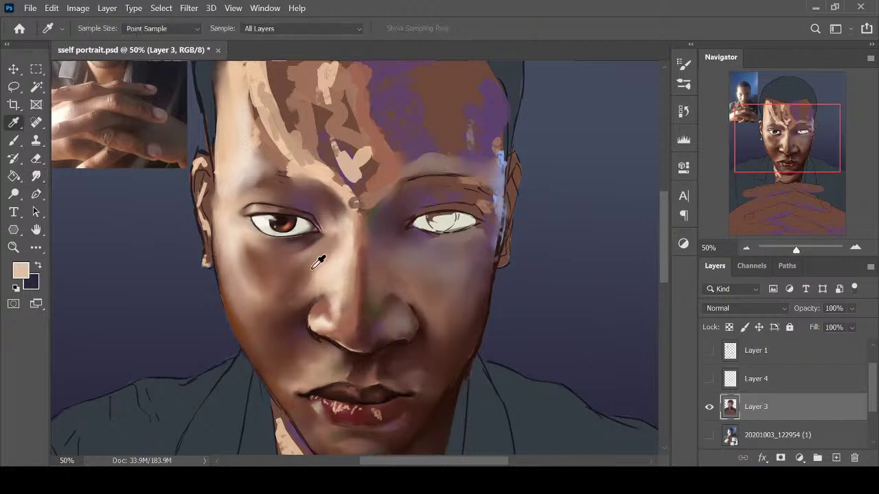
{"action": "left_click", "coordinate": [320, 257]}
{"action": "key", "text": "b"}
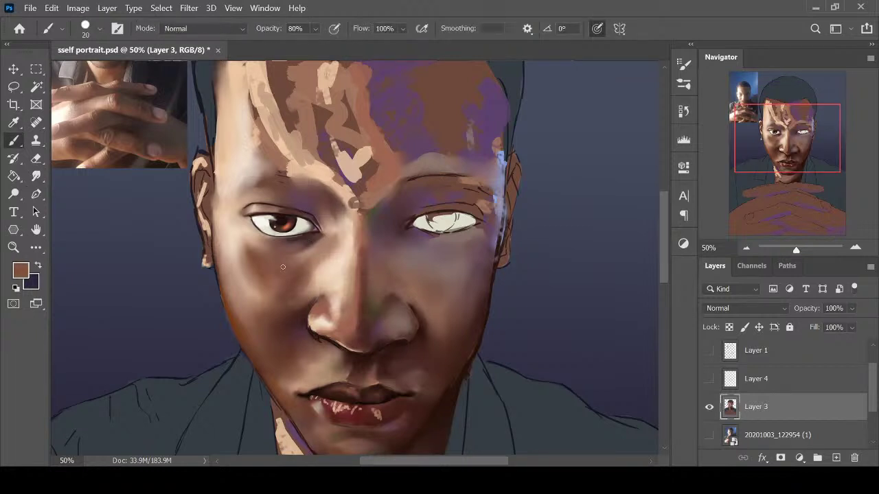
{"action": "key", "text": "r"}
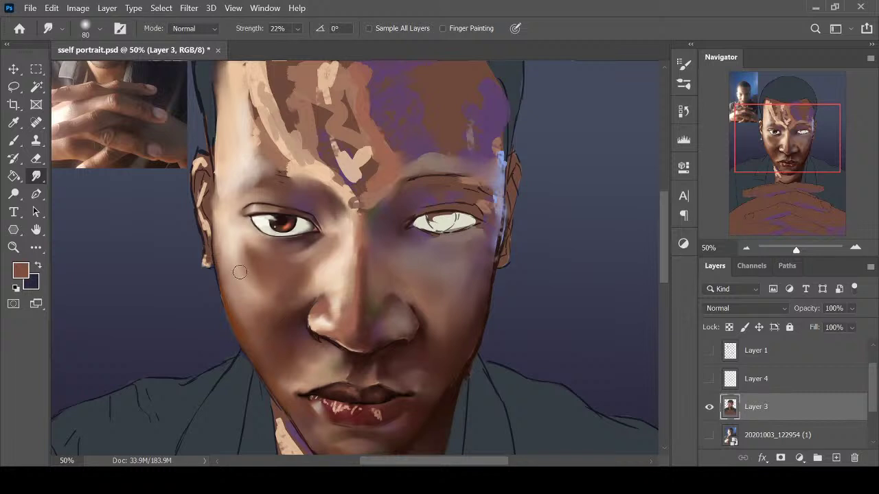
{"action": "key", "text": "bracketright"}
{"action": "key", "text": "bracketright"}
{"action": "key", "text": "bracketright"}
{"action": "key", "text": "ctrl+minus"}
{"action": "key", "text": "ctrl+plus"}
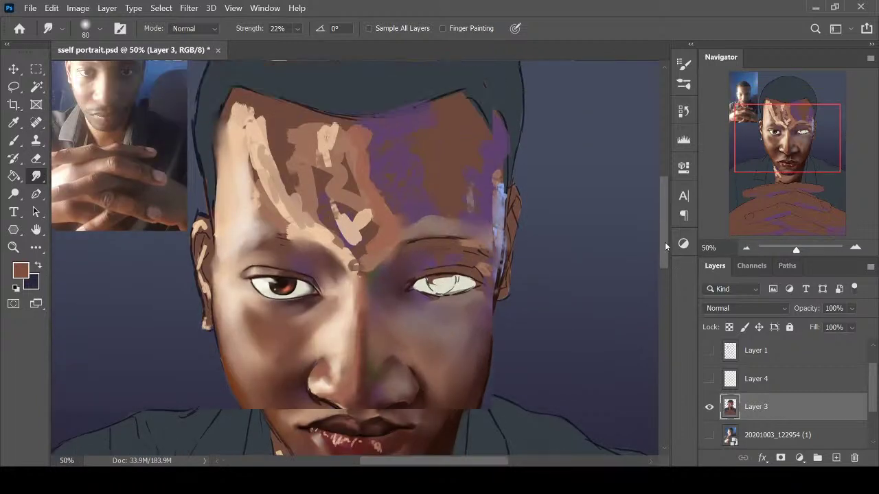
Paint sampled forehead brown through the long light streaks on the lit side of the forehead with a 20 px brush
{"action": "key", "text": "i"}
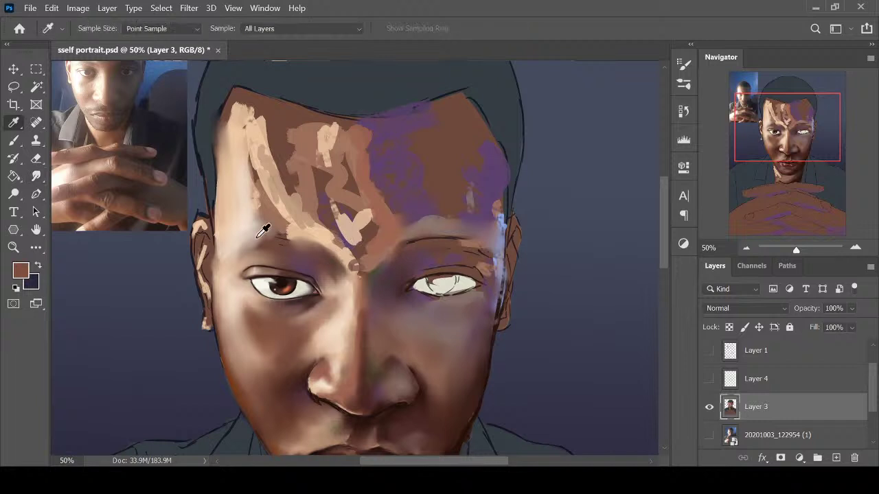
{"action": "left_click", "coordinate": [367, 352]}
{"action": "key", "text": "b"}
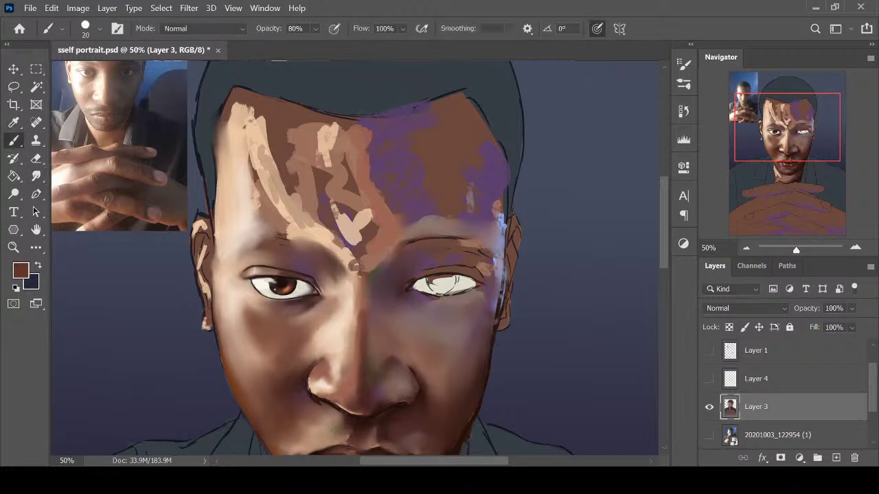
{"action": "left_click", "coordinate": [258, 171], "text": "alt"}
{"action": "mouse_move", "coordinate": [256, 180]}
{"action": "left_mouse_down"}
{"action": "mouse_move", "coordinate": [248, 144]}
{"action": "mouse_move", "coordinate": [247, 154]}
{"action": "mouse_move", "coordinate": [254, 135]}
{"action": "left_mouse_up"}
{"action": "left_click_drag", "start_coordinate": [254, 135], "coordinate": [297, 222]}
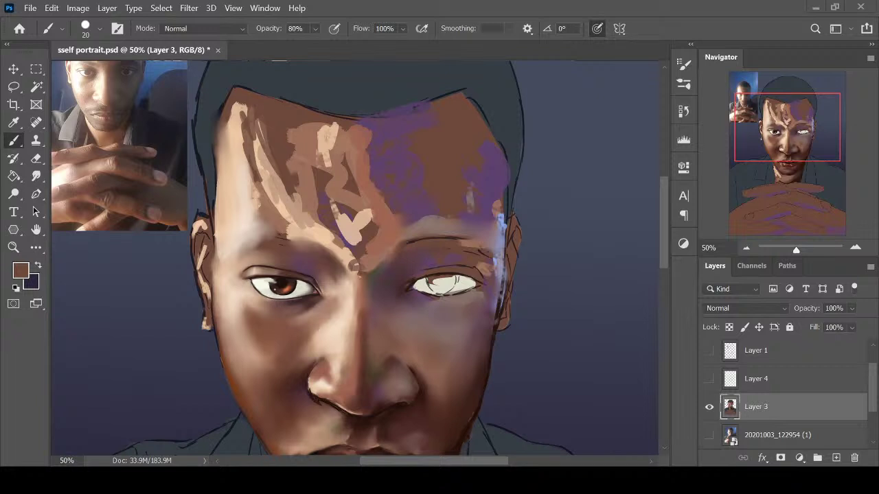
{"action": "left_click", "coordinate": [317, 233], "text": "alt"}
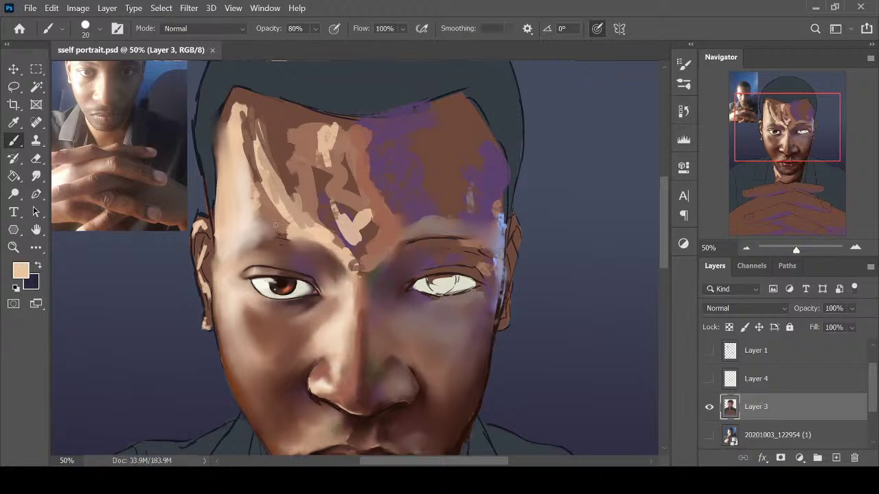
{"action": "key", "text": "i"}
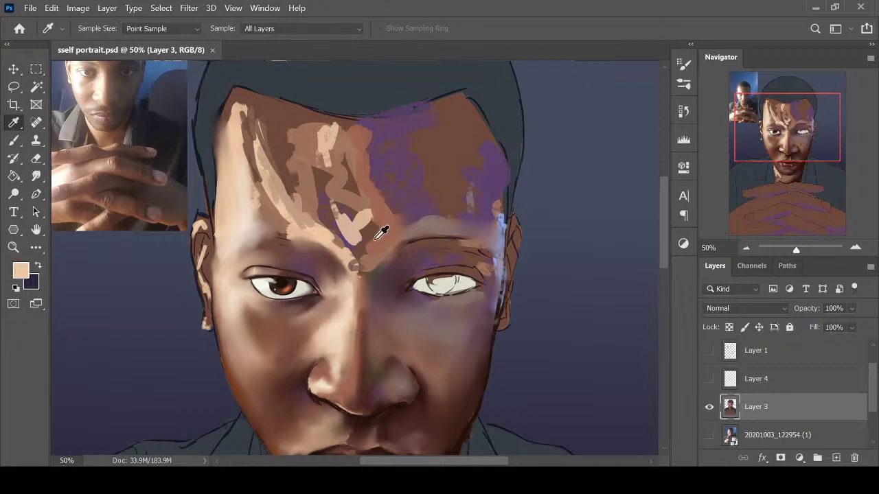
{"action": "left_click", "coordinate": [278, 210]}
{"action": "key", "text": "b"}
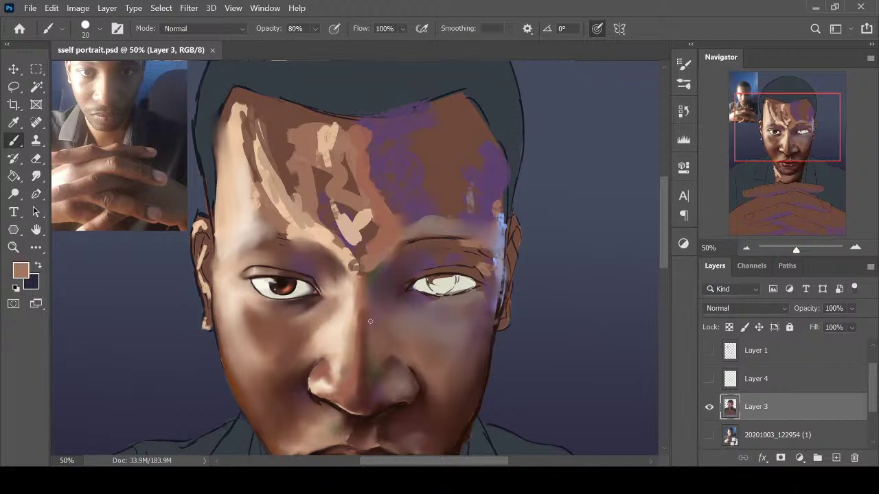
{"action": "key", "text": "i"}
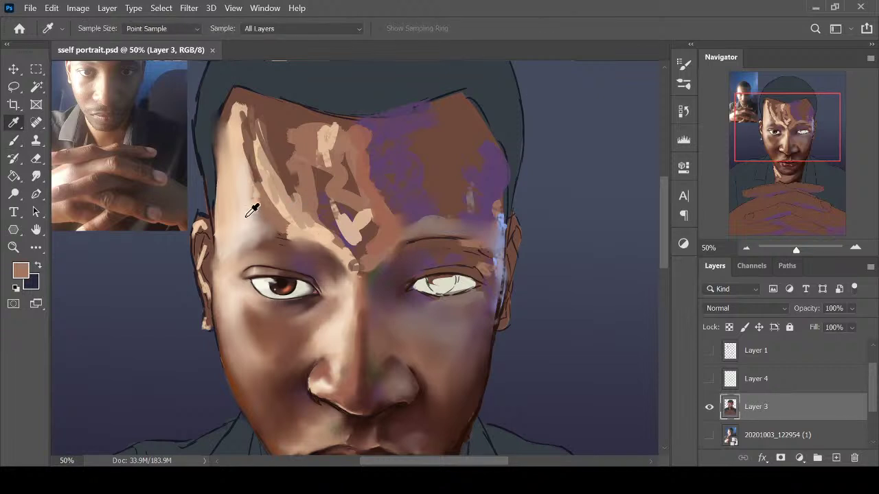
{"action": "left_click", "coordinate": [326, 224]}
{"action": "key", "text": "b"}
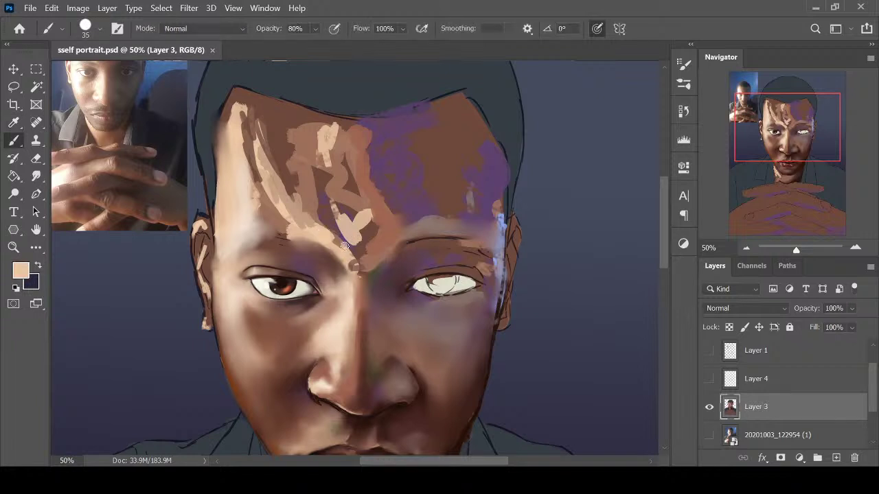
{"action": "key", "text": "i"}
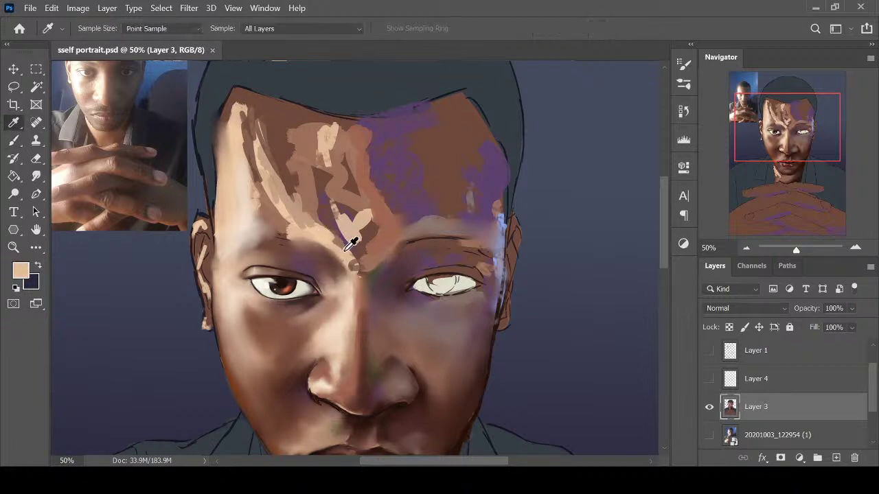
{"action": "key", "text": "b"}
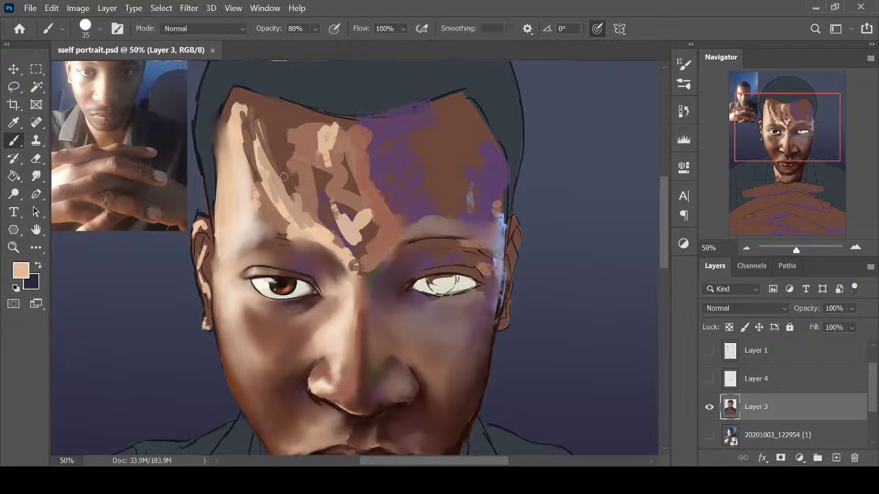
Paint sampled brown along the lit-side brow and light peach around its outer end at 35 px, and smudge both at 60 px
{"action": "left_click", "coordinate": [289, 135], "text": "alt"}
{"action": "mouse_move", "coordinate": [264, 226]}
{"action": "left_mouse_down"}
{"action": "mouse_move", "coordinate": [315, 247]}
{"action": "mouse_move", "coordinate": [294, 228]}
{"action": "mouse_move", "coordinate": [331, 250]}
{"action": "left_mouse_up"}
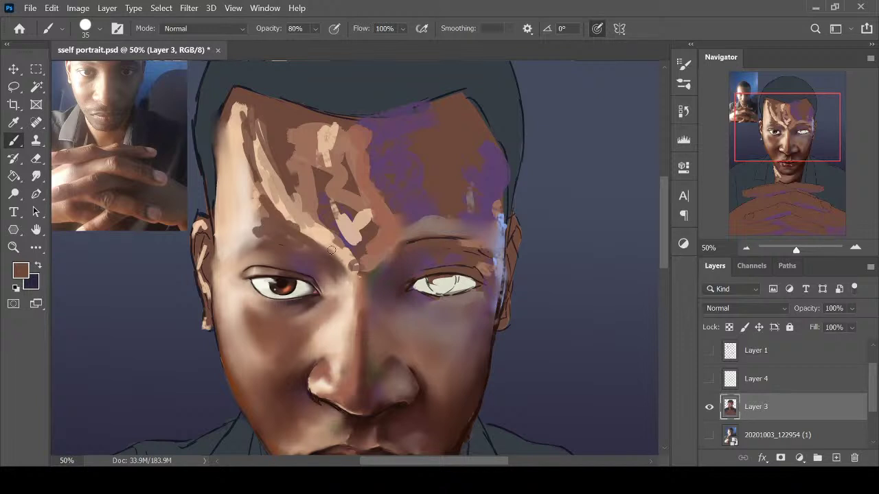
{"action": "left_click", "coordinate": [244, 218], "text": "alt"}
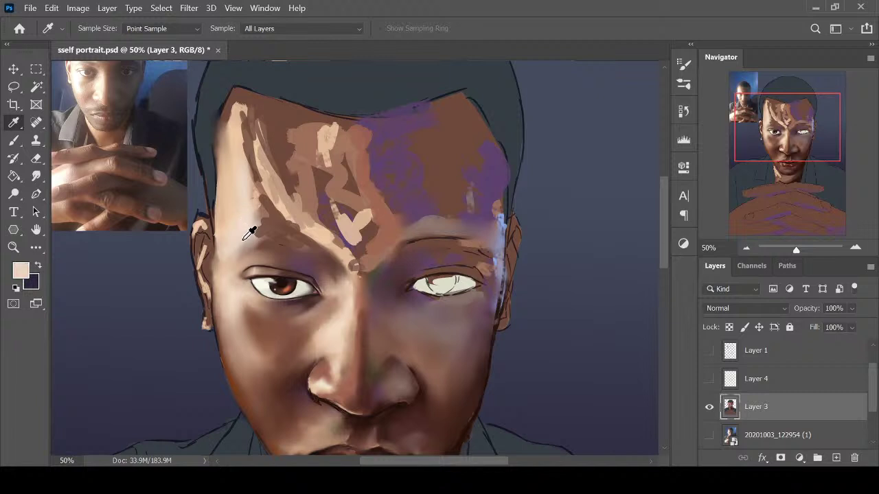
{"action": "mouse_move", "coordinate": [247, 254]}
{"action": "left_mouse_down"}
{"action": "mouse_move", "coordinate": [262, 260]}
{"action": "mouse_move", "coordinate": [237, 264]}
{"action": "mouse_move", "coordinate": [246, 260]}
{"action": "left_mouse_up"}
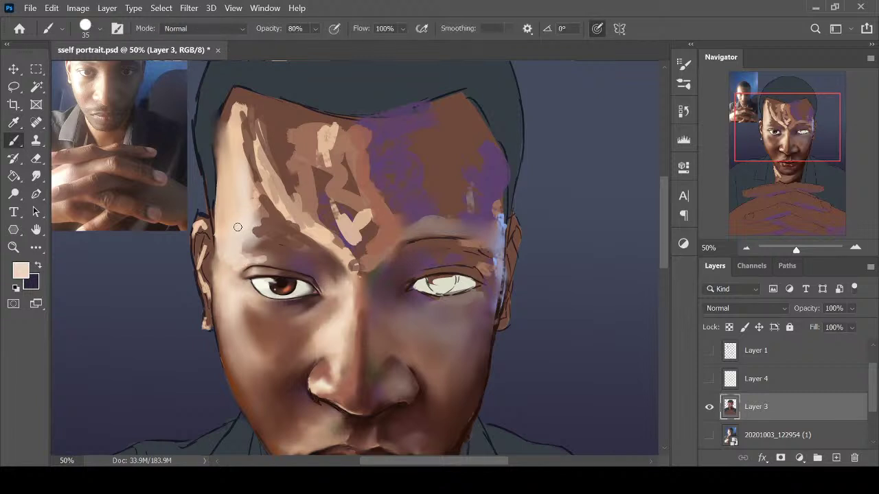
{"action": "left_click_drag", "start_coordinate": [245, 215], "coordinate": [245, 217]}
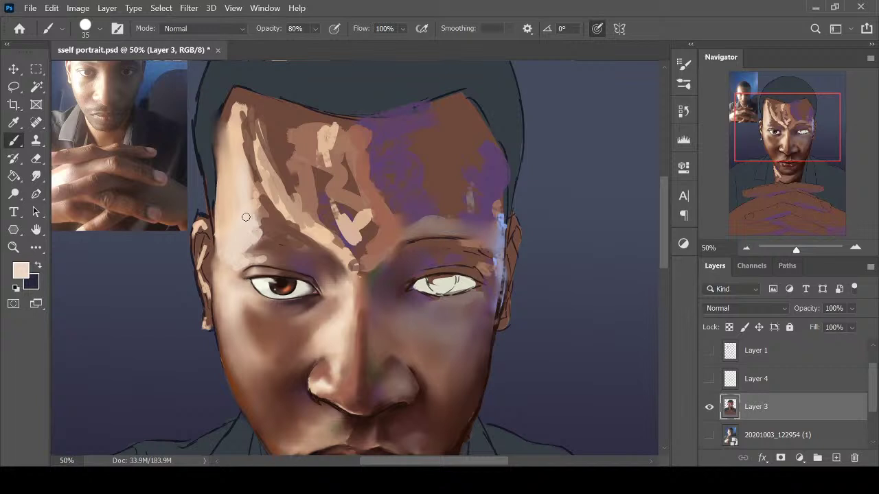
{"action": "key", "text": "r"}
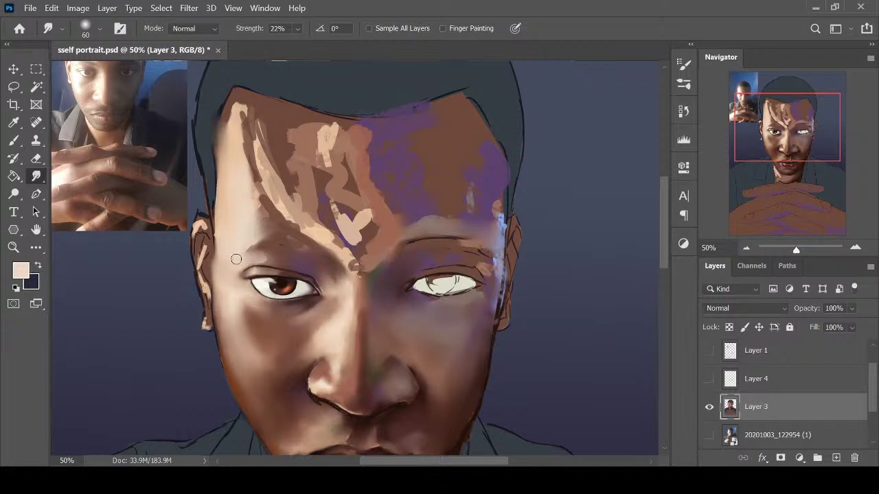
Paint sampled reddish brown at the outer corner of the lit-side eye with an 8 px brush and smudge it at 25 px
{"action": "key", "text": "ctrl+minus"}
{"action": "key", "text": "ctrl+minus"}
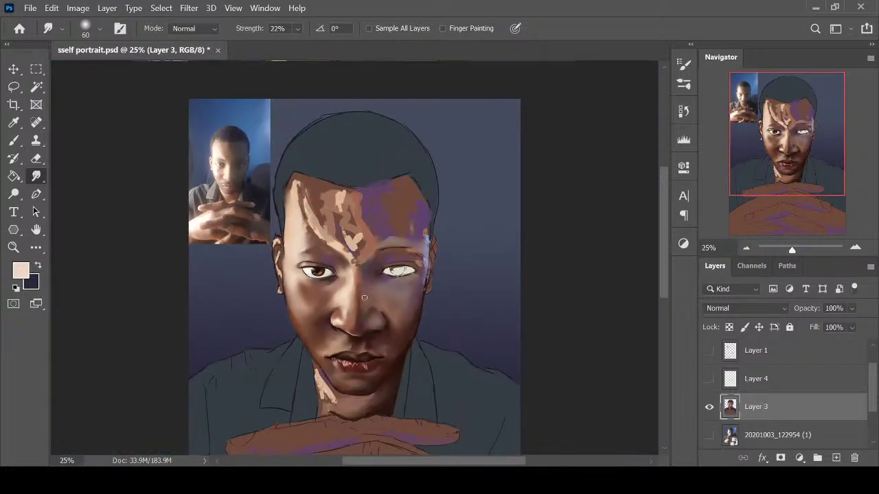
{"action": "key", "text": "ctrl+plus"}
{"action": "key", "text": "ctrl+plus"}
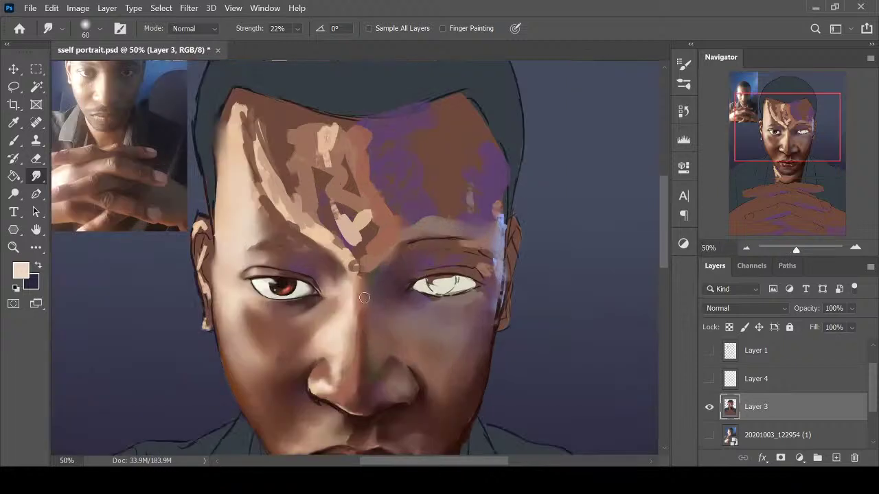
{"action": "key", "text": "i"}
{"action": "left_click", "coordinate": [283, 253]}
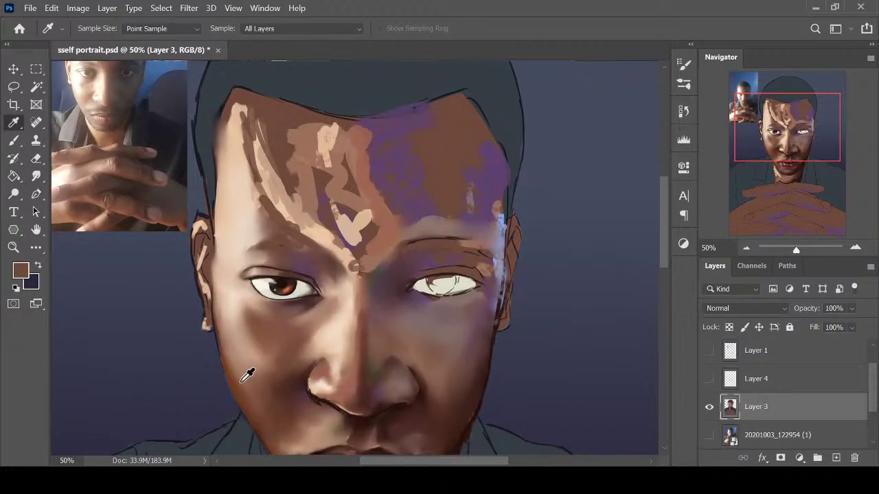
{"action": "key", "text": "b"}
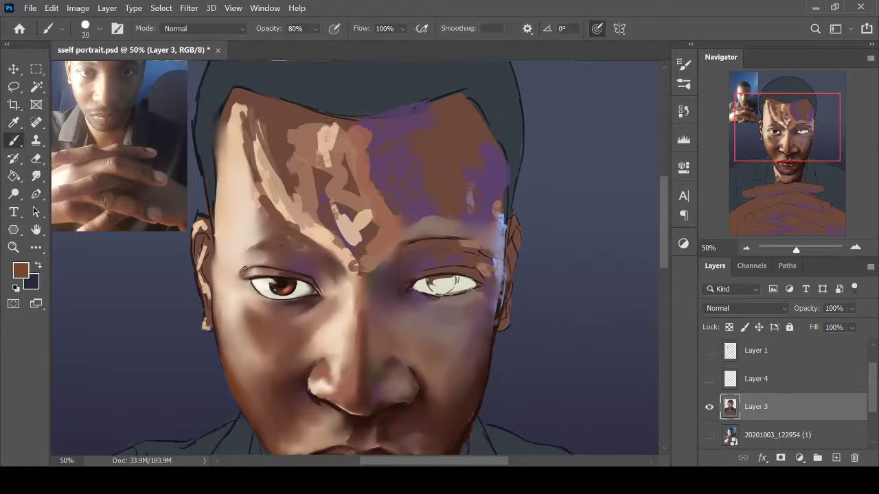
{"action": "key", "text": "bracketleft"}
{"action": "key", "text": "ctrl+plus"}
{"action": "key", "text": "bracketleft"}
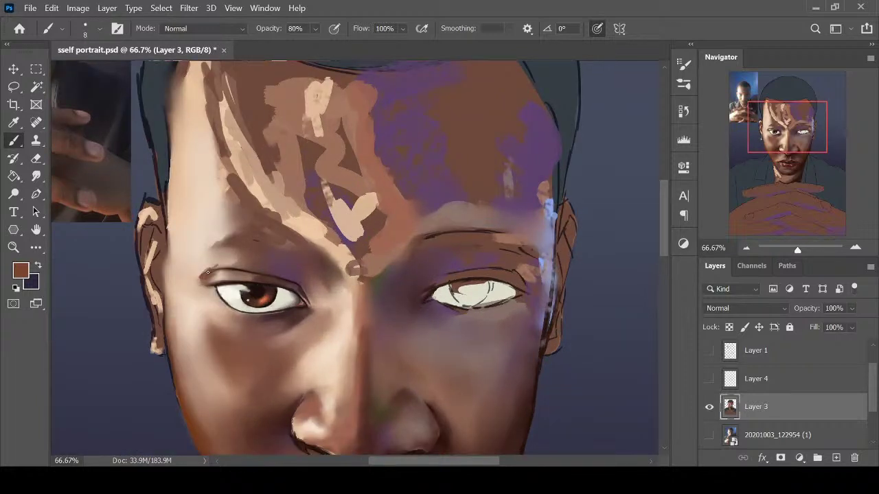
{"action": "key", "text": "r"}
{"action": "key", "text": "bracketleft"}
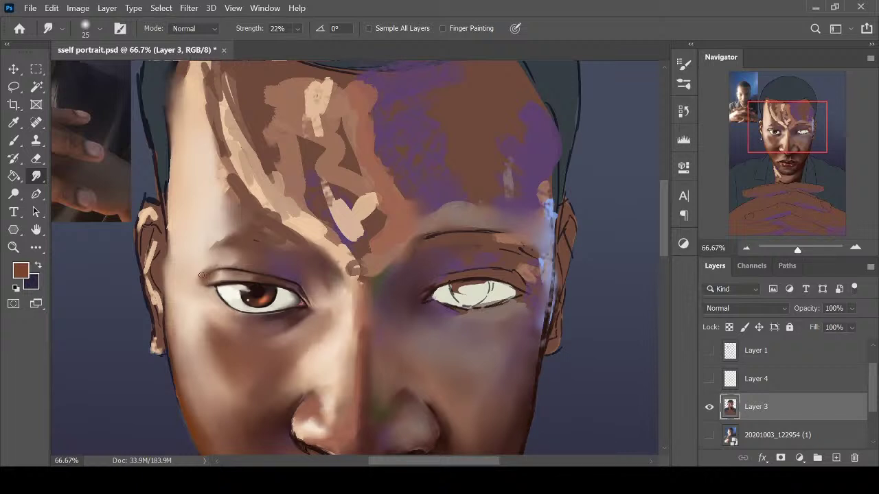
Darken the outer end of the lit-side upper eyelid line with sampled dark brown at 6 px and smudge it at 25 px
{"action": "key", "text": "b"}
{"action": "left_click", "coordinate": [263, 290], "text": "alt"}
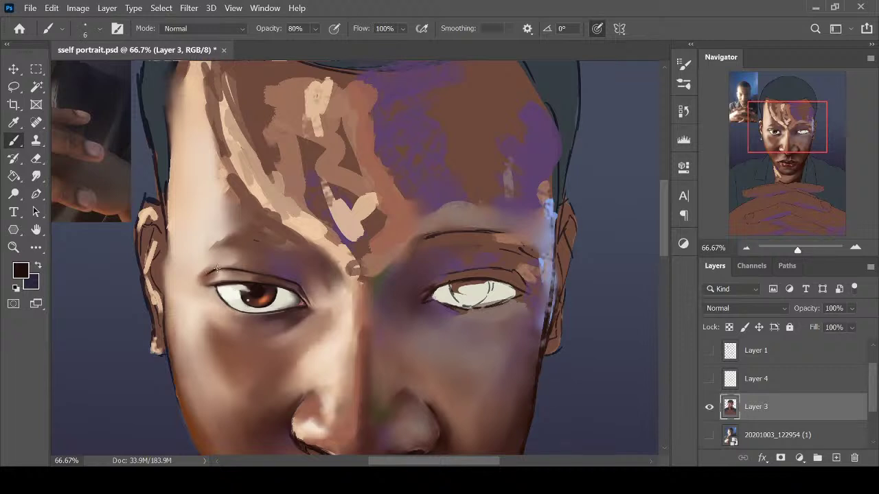
{"action": "key", "text": "r"}
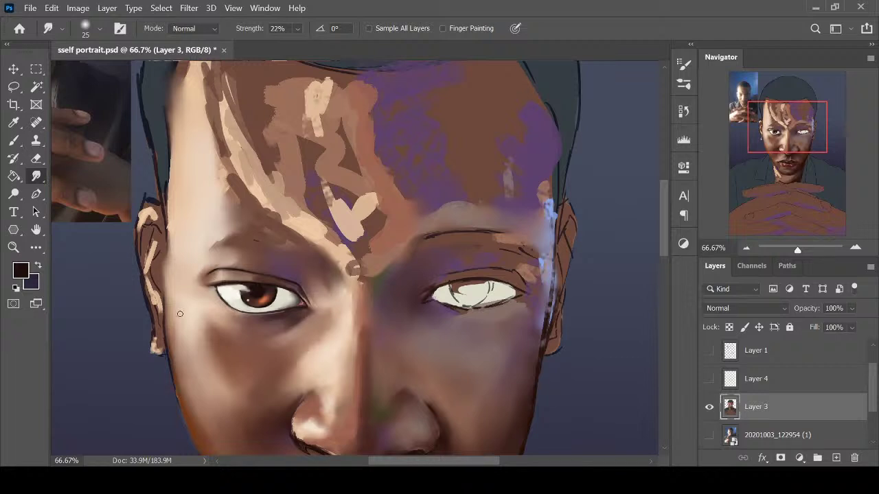
Paint sampled beige between the lit-side eyelid and the brow's outer end with a 10 px brush and smudge it at 25 px
{"action": "key", "text": "i"}
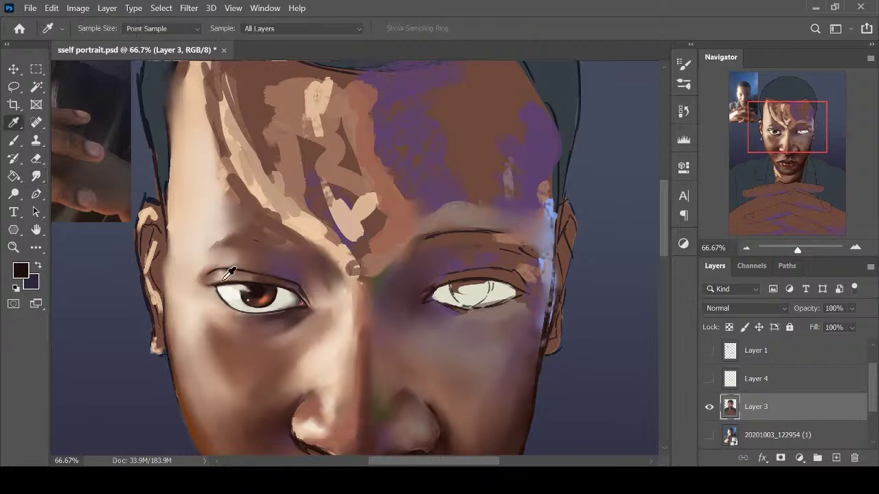
{"action": "left_click", "coordinate": [227, 267]}
{"action": "key", "text": "b"}
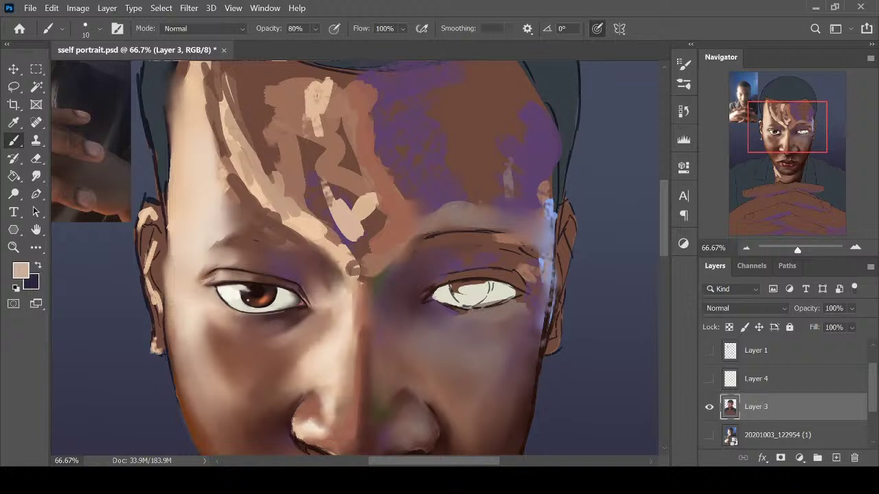
{"action": "key", "text": "r"}
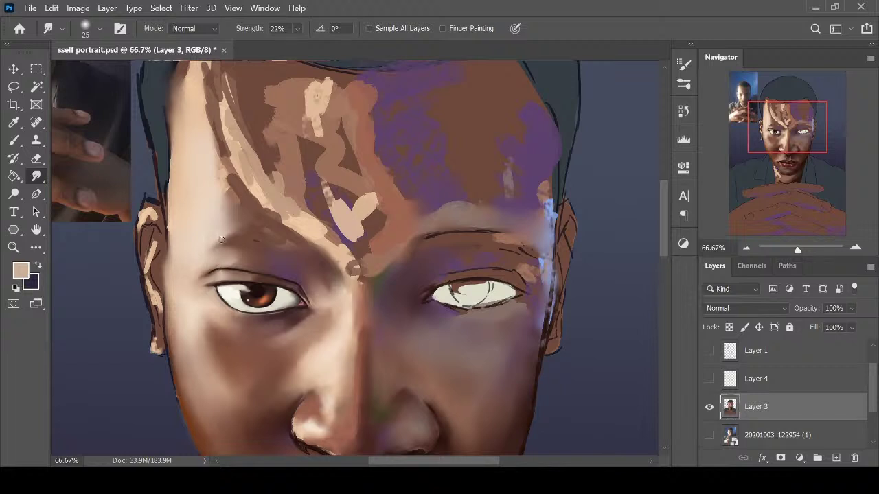
{"action": "key", "text": "ctrl+minus"}
{"action": "key", "text": "ctrl+plus"}
{"action": "key", "text": "i"}
{"action": "left_click", "coordinate": [199, 207]}
{"action": "key", "text": "b"}
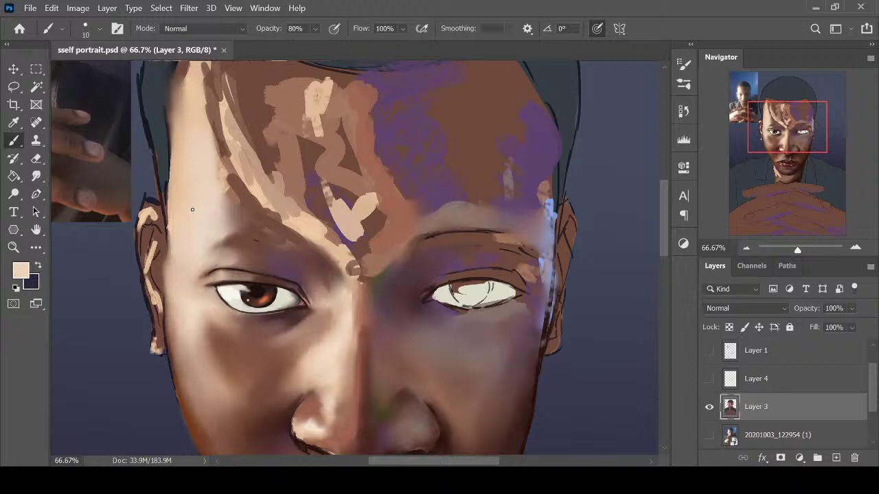
{"action": "key", "text": "ctrl+minus"}
{"action": "key", "text": "ctrl+minus"}
{"action": "key", "text": "ctrl+plus"}
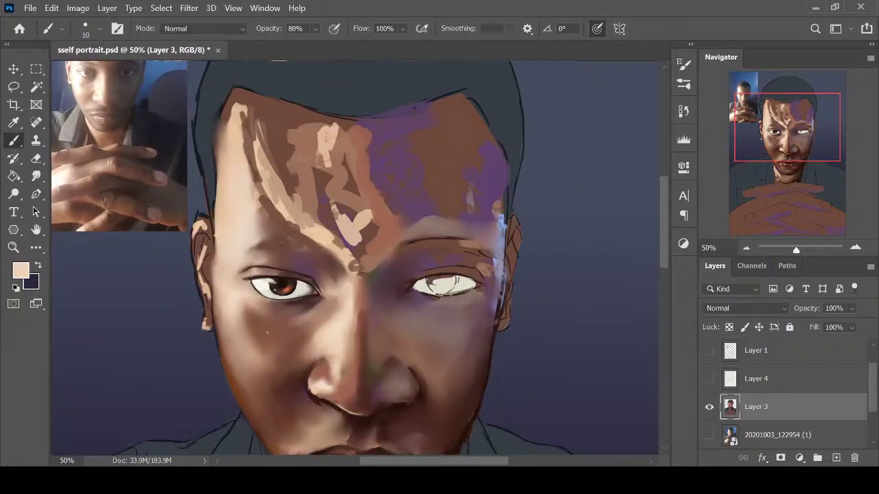
Paint sampled light peach along the light streaks on the lit side of the forehead with an enlarged brush
{"action": "left_click", "coordinate": [230, 217], "text": "alt"}
{"action": "key", "text": "bracketright"}
{"action": "key", "text": "bracketright"}
{"action": "key", "text": "bracketright"}
{"action": "key", "text": "bracketright"}
{"action": "mouse_move", "coordinate": [332, 242]}
{"action": "left_mouse_down"}
{"action": "mouse_move", "coordinate": [293, 169]}
{"action": "mouse_move", "coordinate": [285, 219]}
{"action": "mouse_move", "coordinate": [308, 237]}
{"action": "left_mouse_up"}
{"action": "key", "text": "ctrl+z"}
{"action": "mouse_move", "coordinate": [264, 173]}
{"action": "left_mouse_down"}
{"action": "mouse_move", "coordinate": [291, 226]}
{"action": "mouse_move", "coordinate": [341, 250]}
{"action": "mouse_move", "coordinate": [291, 227]}
{"action": "mouse_move", "coordinate": [259, 128]}
{"action": "mouse_move", "coordinate": [261, 163]}
{"action": "mouse_move", "coordinate": [301, 219]}
{"action": "left_mouse_up"}
Blend the lit-side forehead streaks into the surrounding brown with a 60 px smudge brush at 22% strength and save the portrait
{"action": "key", "text": "r"}
{"action": "mouse_move", "coordinate": [272, 141]}
{"action": "left_mouse_down"}
{"action": "mouse_move", "coordinate": [287, 186]}
{"action": "mouse_move", "coordinate": [331, 254]}
{"action": "left_mouse_up"}
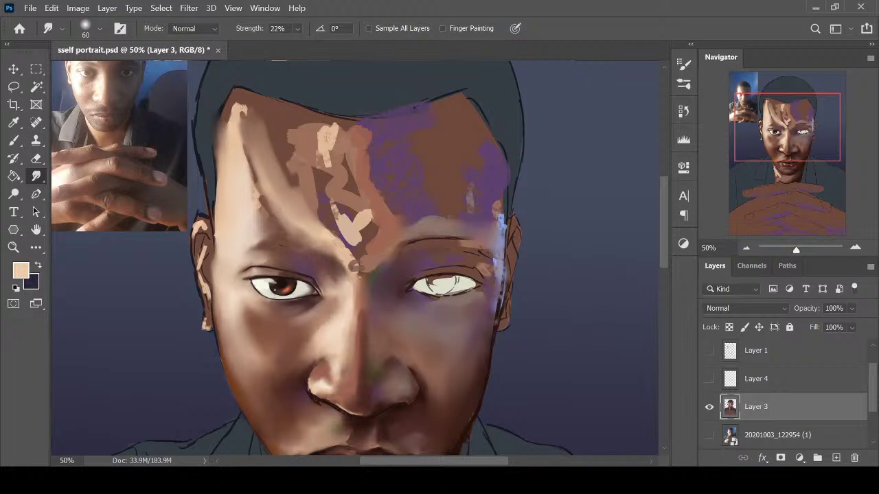
{"action": "left_click_drag", "start_coordinate": [257, 219], "coordinate": [252, 142]}
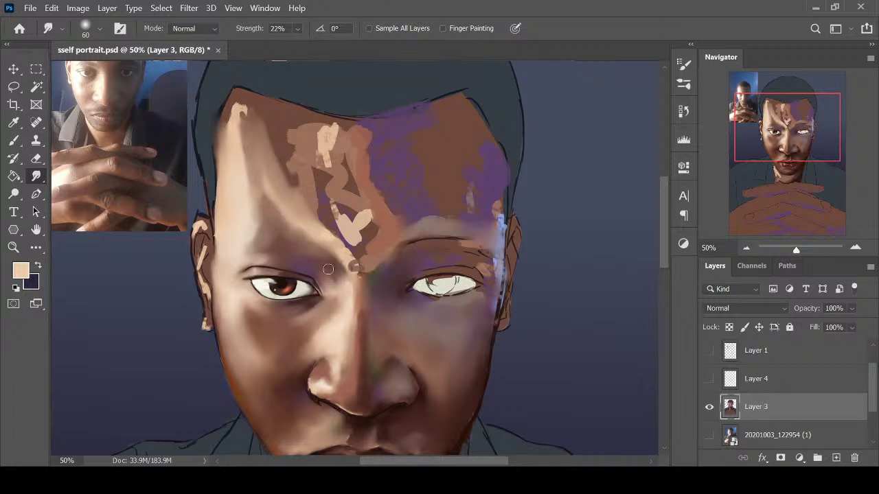
{"action": "key", "text": "ctrl+minus"}
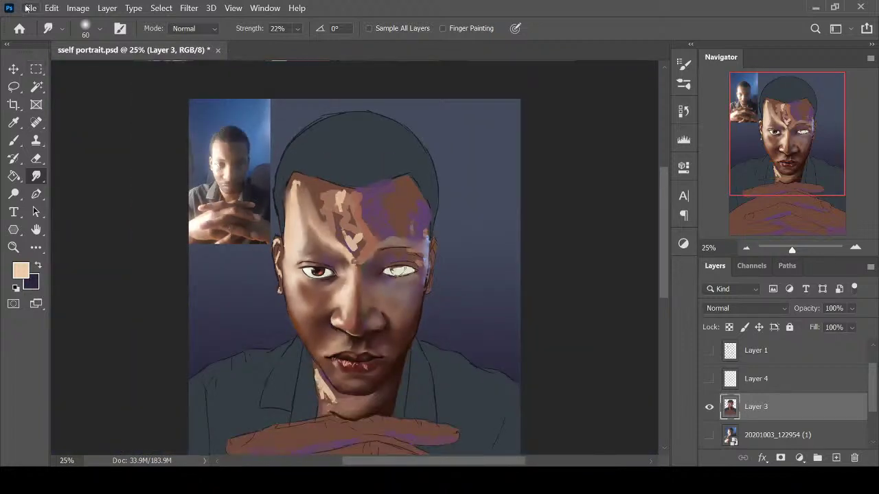
{"action": "key", "text": "ctrl+s"}
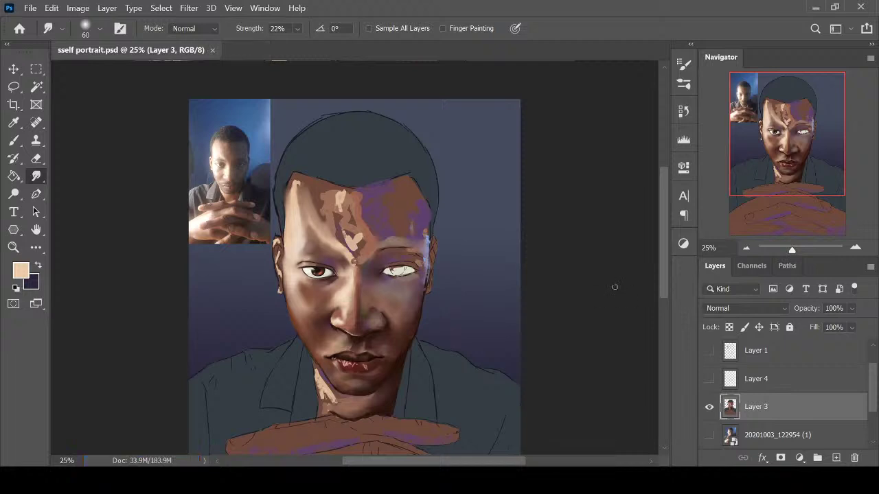
Paint reddish brown sampled from the lit cheek over the upper lit side of the forehead, below the hairline
{"action": "key", "text": "ctrl+plus"}
{"action": "key", "text": "i"}
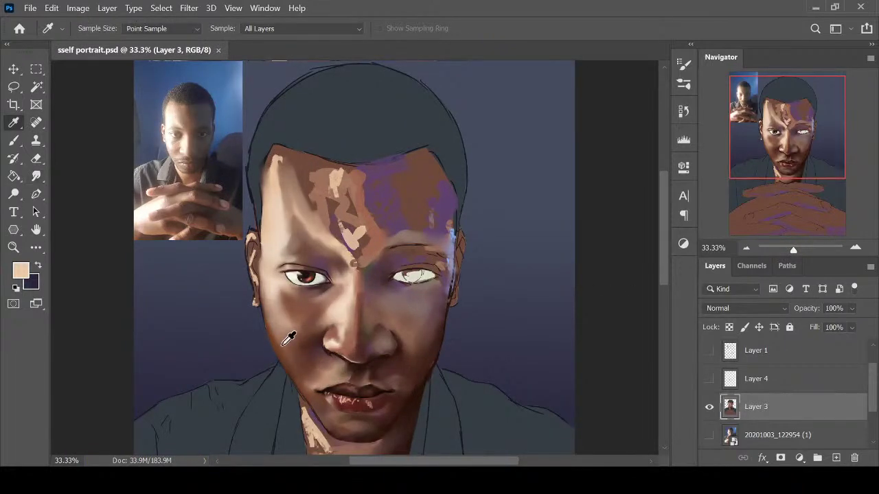
{"action": "left_click", "coordinate": [287, 327]}
{"action": "key", "text": "b"}
{"action": "key", "text": "bracketright"}
{"action": "mouse_move", "coordinate": [275, 157]}
{"action": "left_mouse_down"}
{"action": "mouse_move", "coordinate": [271, 175]}
{"action": "mouse_move", "coordinate": [302, 210]}
{"action": "left_mouse_up"}
{"action": "left_click_drag", "start_coordinate": [291, 170], "coordinate": [309, 211]}
Add a sampled lighter brown across the upper lit side of the forehead and blend it with an 80 px smudge brush
{"action": "left_click", "coordinate": [330, 191], "text": "alt"}
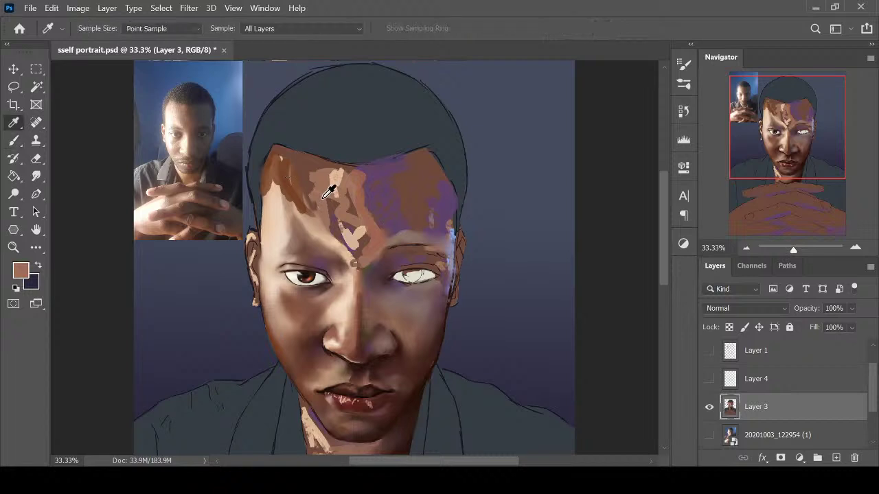
{"action": "mouse_move", "coordinate": [281, 158]}
{"action": "left_mouse_down"}
{"action": "mouse_move", "coordinate": [298, 197]}
{"action": "mouse_move", "coordinate": [291, 170]}
{"action": "mouse_move", "coordinate": [275, 193]}
{"action": "mouse_move", "coordinate": [269, 180]}
{"action": "mouse_move", "coordinate": [270, 207]}
{"action": "mouse_move", "coordinate": [292, 185]}
{"action": "mouse_move", "coordinate": [286, 164]}
{"action": "mouse_move", "coordinate": [299, 219]}
{"action": "mouse_move", "coordinate": [377, 231]}
{"action": "left_mouse_up"}
{"action": "key", "text": "r"}
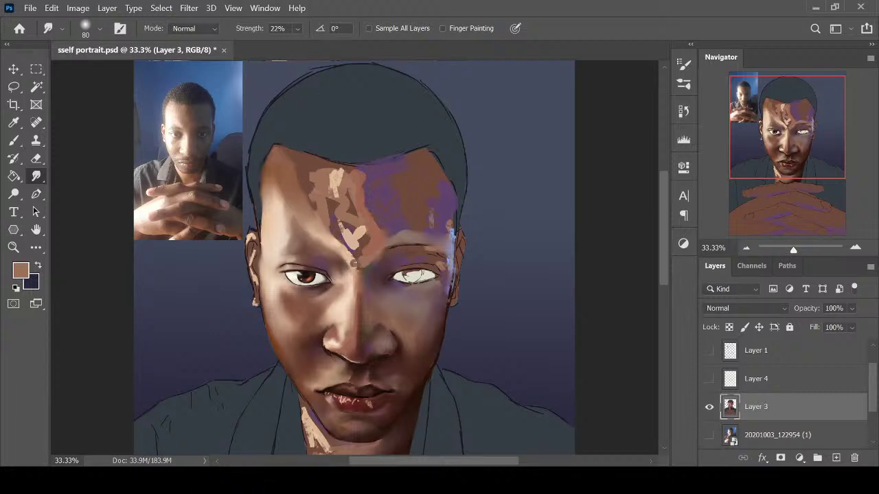
{"action": "mouse_move", "coordinate": [281, 198]}
{"action": "left_mouse_down"}
{"action": "mouse_move", "coordinate": [281, 185]}
{"action": "mouse_move", "coordinate": [280, 204]}
{"action": "left_mouse_up"}
Paint brown sampled below the hairline onto the upper lit forehead with a 50 px brush and smudge it at 80 px
{"action": "key", "text": "i"}
{"action": "left_click", "coordinate": [308, 160]}
{"action": "key", "text": "b"}
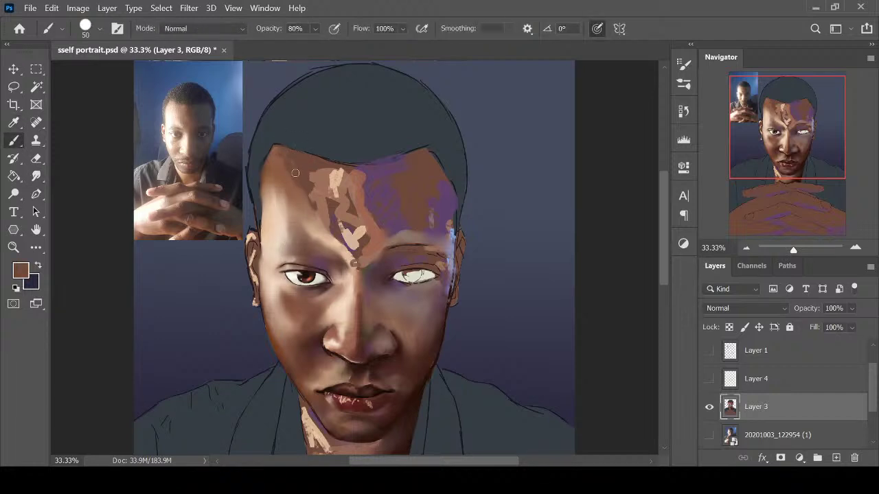
{"action": "key", "text": "r"}
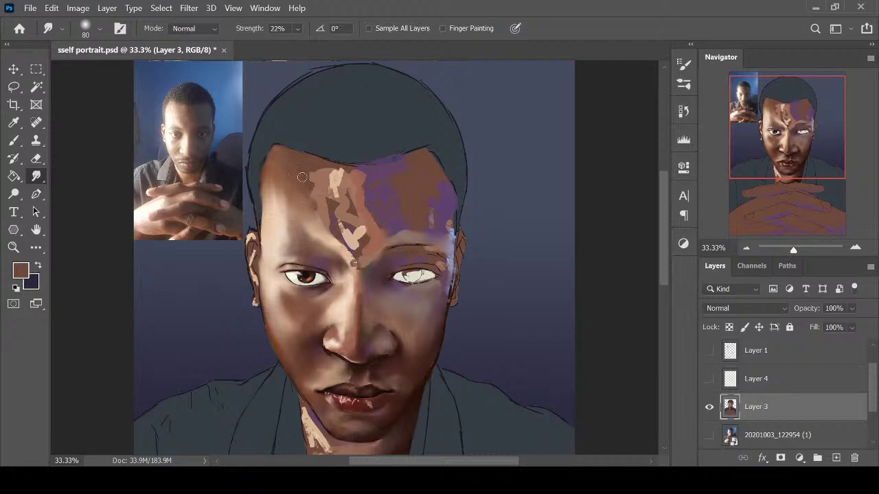
Prepare to sample a skin tone from the middle of the forehead above the nose bridge
{"action": "key", "text": "ctrl+plus"}
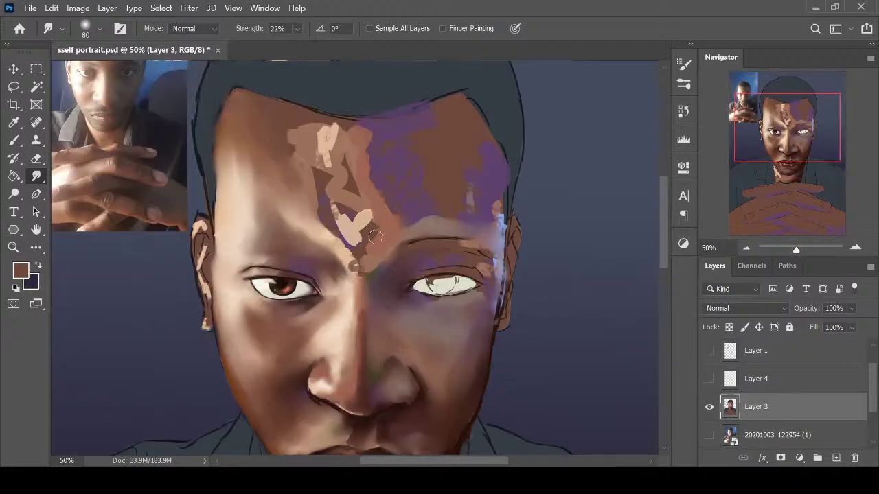
{"action": "scroll", "coordinate": [656, 226], "scroll_direction": "up", "scroll_amount": 3}
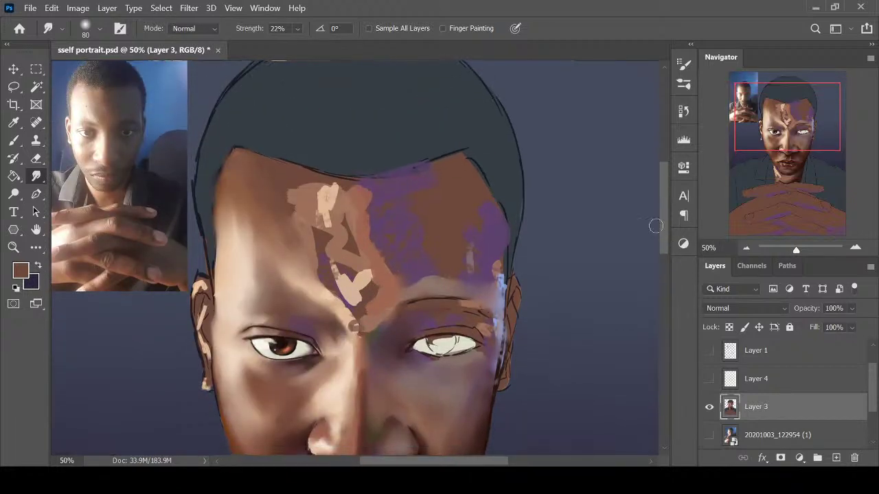
{"action": "key", "text": "i"}
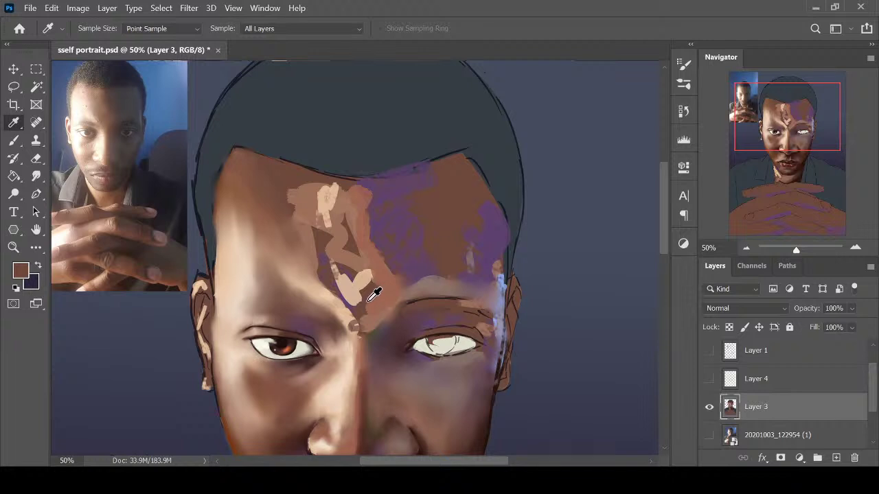
Paint brown over the rough highlight strokes between the eyebrows and smudge them smoothly into the brow crease
{"action": "key", "text": "b"}
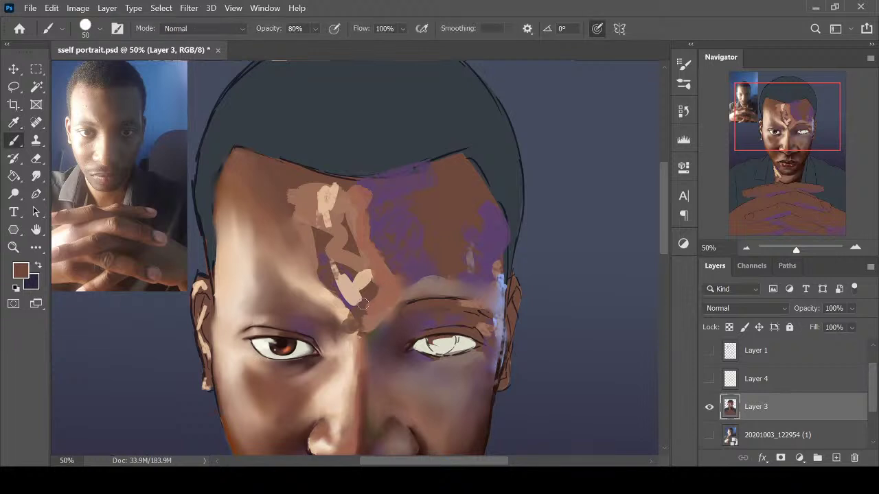
{"action": "mouse_move", "coordinate": [362, 304]}
{"action": "left_mouse_down"}
{"action": "mouse_move", "coordinate": [331, 244]}
{"action": "mouse_move", "coordinate": [362, 316]}
{"action": "mouse_move", "coordinate": [337, 322]}
{"action": "mouse_move", "coordinate": [351, 344]}
{"action": "mouse_move", "coordinate": [379, 339]}
{"action": "mouse_move", "coordinate": [365, 320]}
{"action": "left_mouse_up"}
{"action": "key", "text": "r"}
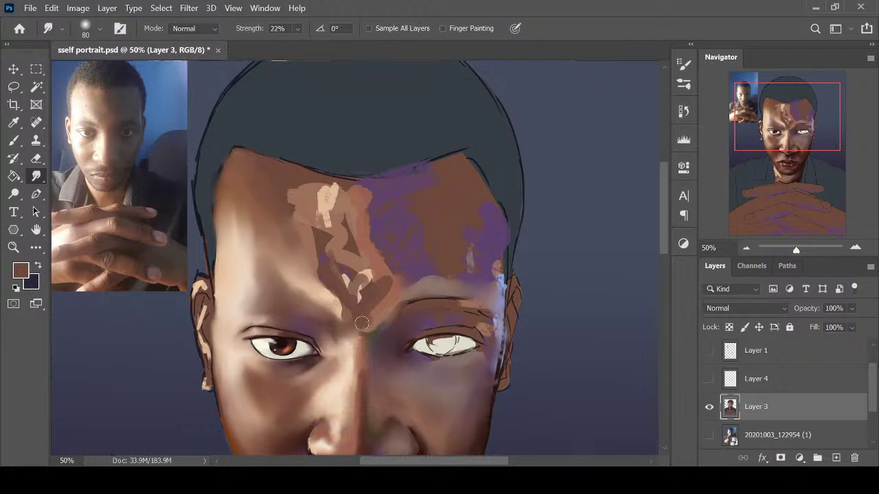
{"action": "left_click_drag", "start_coordinate": [319, 262], "coordinate": [360, 318]}
{"action": "mouse_move", "coordinate": [371, 299]}
{"action": "left_mouse_down"}
{"action": "mouse_move", "coordinate": [362, 275]}
{"action": "mouse_move", "coordinate": [382, 278]}
{"action": "left_mouse_up"}
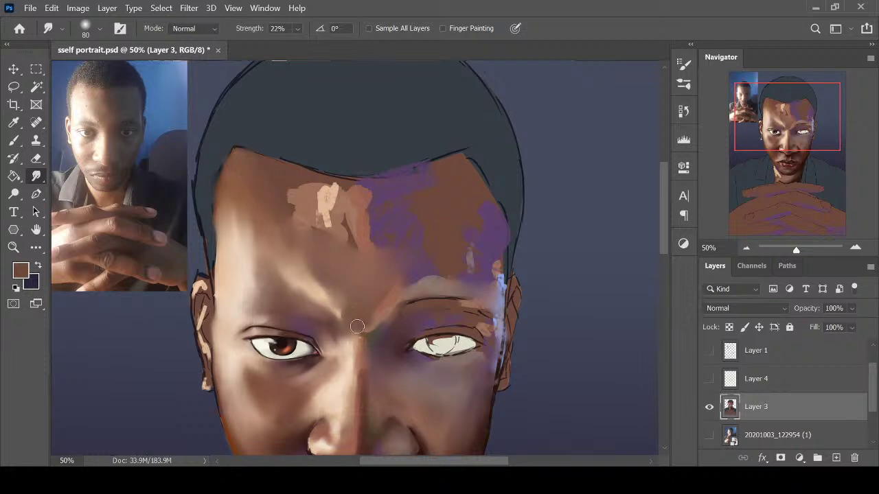
{"action": "key", "text": "bracketleft"}
{"action": "key", "text": "bracketleft"}
{"action": "left_click_drag", "start_coordinate": [334, 302], "coordinate": [341, 316]}
Add a light skin-tone highlight from the nose bridge above the finished eye's outer brow with a 30 px brush, and smudge it in
{"action": "key", "text": "i"}
{"action": "left_click", "coordinate": [341, 377]}
{"action": "key", "text": "b"}
{"action": "key", "text": "bracketleft"}
{"action": "key", "text": "bracketleft"}
{"action": "key", "text": "bracketleft"}
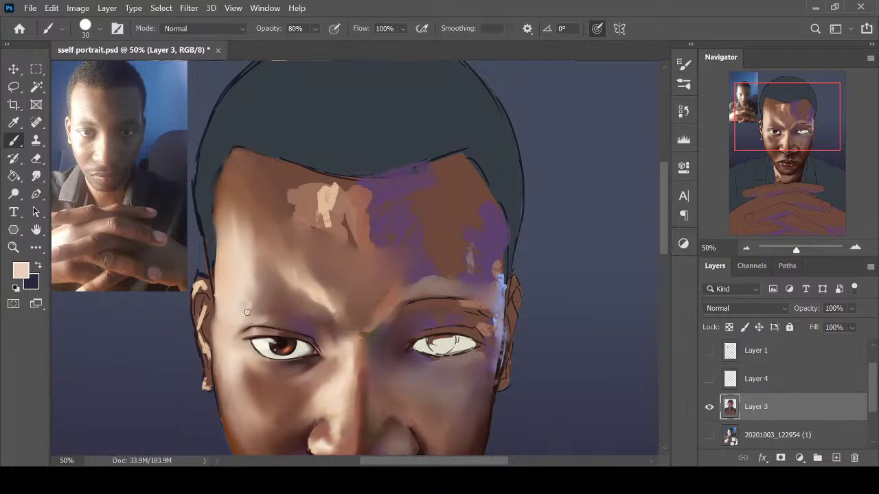
{"action": "left_click_drag", "start_coordinate": [248, 304], "coordinate": [243, 309]}
{"action": "key", "text": "r"}
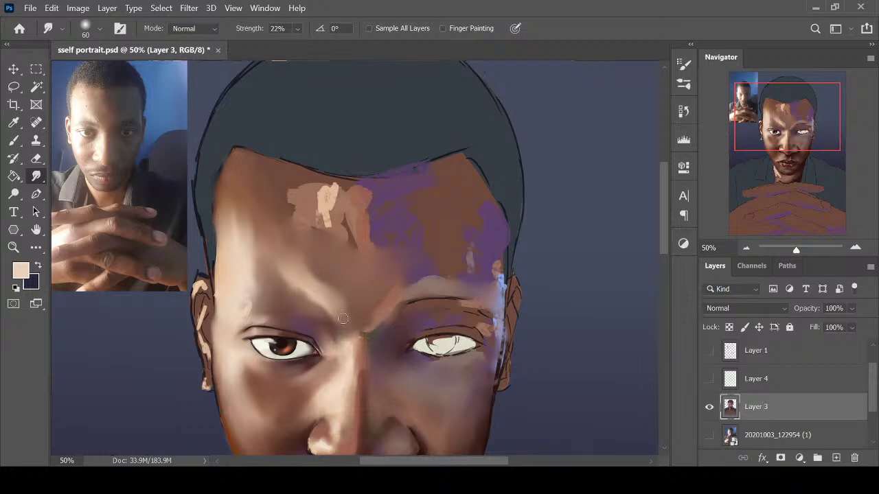
{"action": "left_click", "coordinate": [323, 284], "text": "alt"}
Paint reddish-brown and darker brown strokes along the central forehead edge, using colours sampled from the nose's side and the forehead
{"action": "key", "text": "i"}
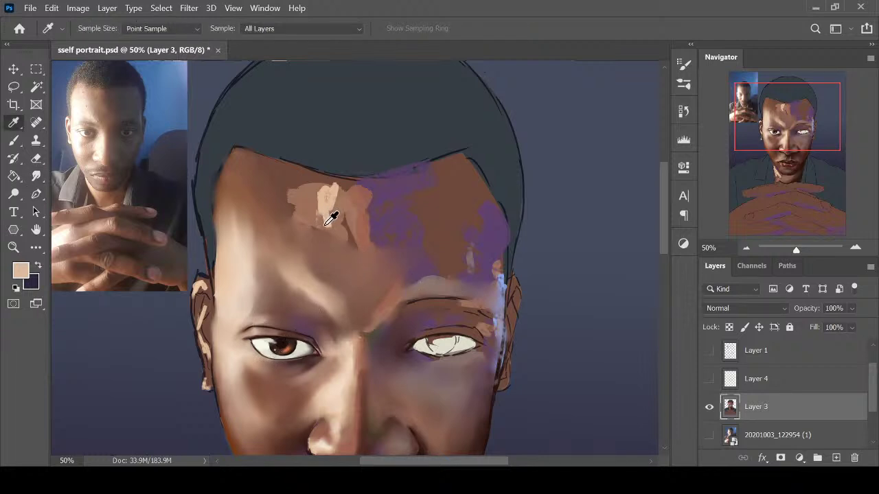
{"action": "left_click", "coordinate": [366, 378]}
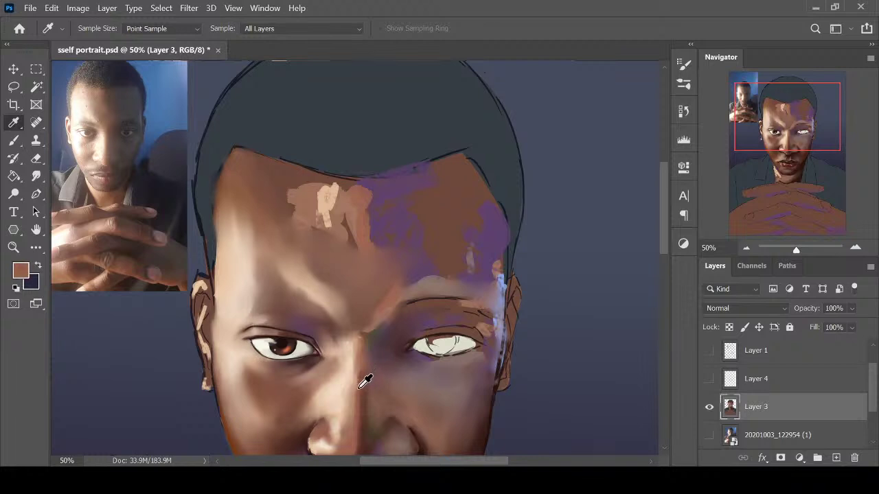
{"action": "key", "text": "b"}
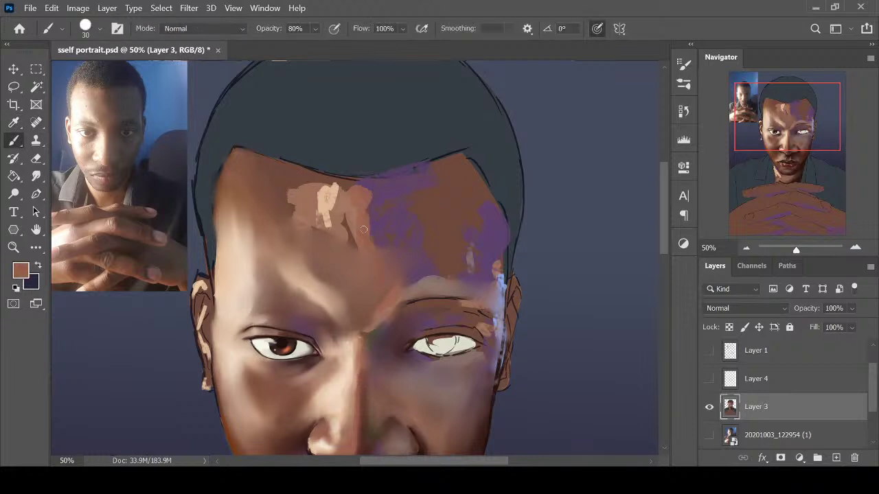
{"action": "key", "text": "i"}
{"action": "left_click", "coordinate": [434, 231]}
{"action": "key", "text": "b"}
{"action": "left_click_drag", "start_coordinate": [366, 287], "coordinate": [352, 251]}
Pick a warm orange-brown from the lit forehead's edge and paint it over the middle of the forehead with a 40 px brush
{"action": "left_click", "coordinate": [25, 267]}
{"action": "left_click", "coordinate": [229, 191]}
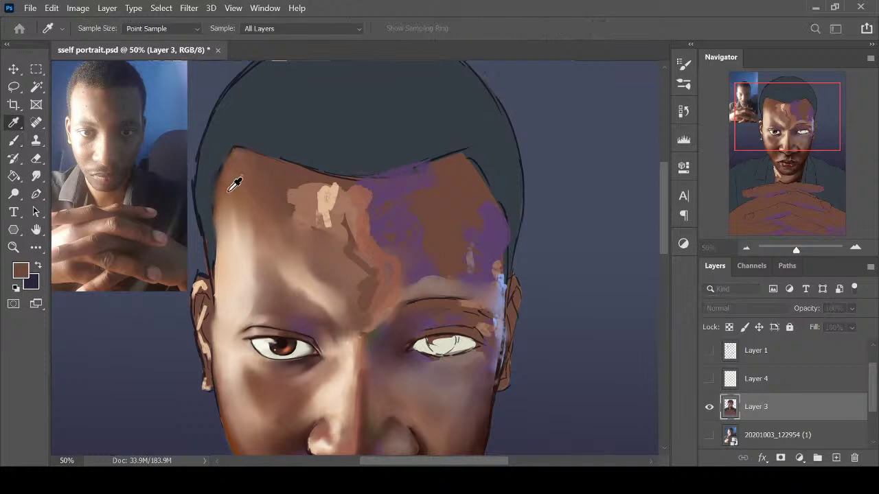
{"action": "left_click", "coordinate": [824, 128]}
{"action": "key", "text": "bracketright"}
{"action": "key", "text": "bracketright"}
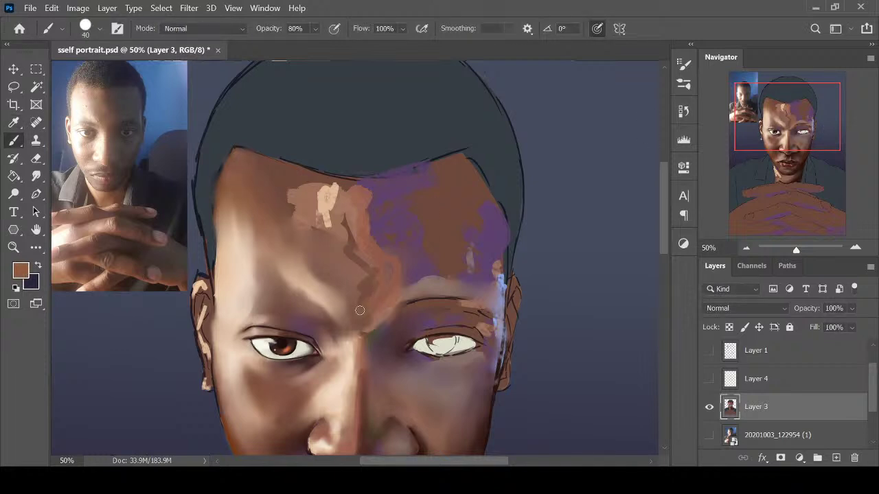
Smudge the highlight and brown patches across the central forehead into a smooth gradient, enlarging the smudge brush to 90 px
{"action": "key", "text": "r"}
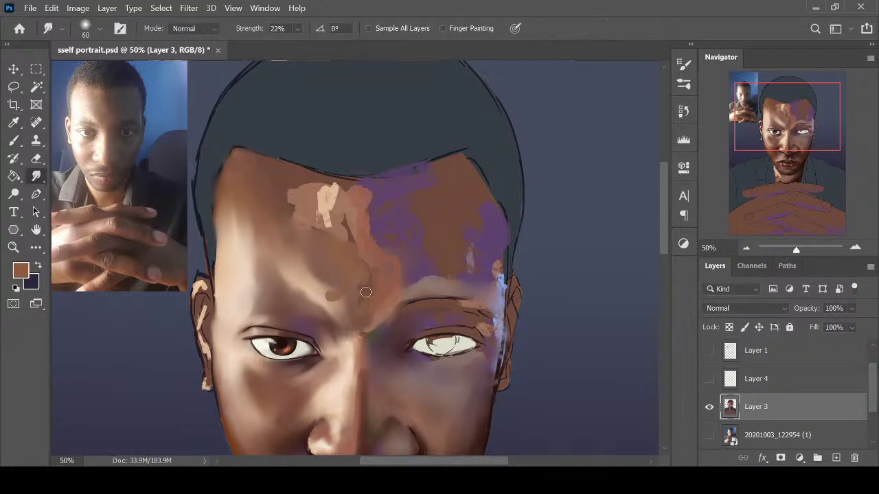
{"action": "left_click_drag", "start_coordinate": [365, 290], "coordinate": [332, 298]}
{"action": "mouse_move", "coordinate": [330, 222]}
{"action": "left_mouse_down"}
{"action": "mouse_move", "coordinate": [319, 232]}
{"action": "mouse_move", "coordinate": [353, 243]}
{"action": "left_mouse_up"}
{"action": "mouse_move", "coordinate": [328, 222]}
{"action": "left_mouse_down"}
{"action": "mouse_move", "coordinate": [291, 185]}
{"action": "mouse_move", "coordinate": [289, 216]}
{"action": "mouse_move", "coordinate": [284, 205]}
{"action": "mouse_move", "coordinate": [313, 184]}
{"action": "mouse_move", "coordinate": [352, 231]}
{"action": "left_mouse_up"}
{"action": "key", "text": "bracketright"}
{"action": "key", "text": "bracketright"}
{"action": "key", "text": "bracketright"}
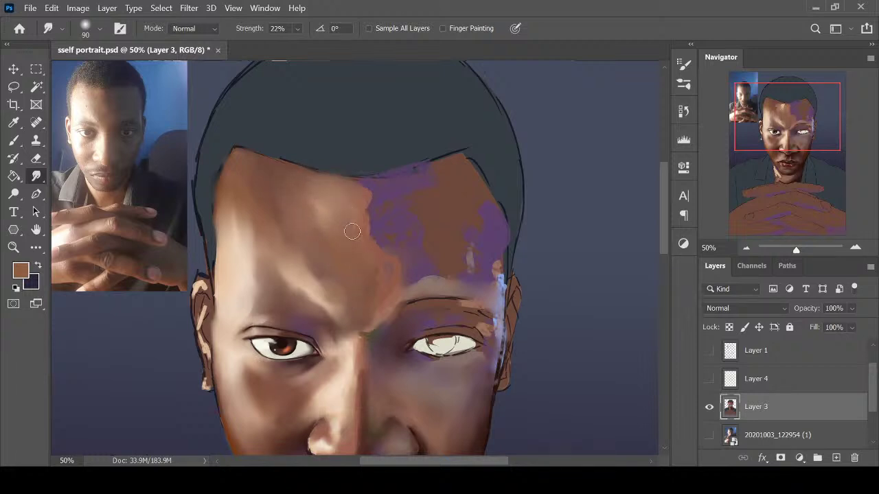
{"action": "mouse_move", "coordinate": [377, 294]}
{"action": "left_mouse_down"}
{"action": "mouse_move", "coordinate": [385, 279]}
{"action": "mouse_move", "coordinate": [367, 276]}
{"action": "left_mouse_up"}
Paint sampled reddish brown from the central forehead down to the inner brow and smudge it into the surrounding skin
{"action": "left_click_drag", "start_coordinate": [663, 243], "coordinate": [664, 247]}
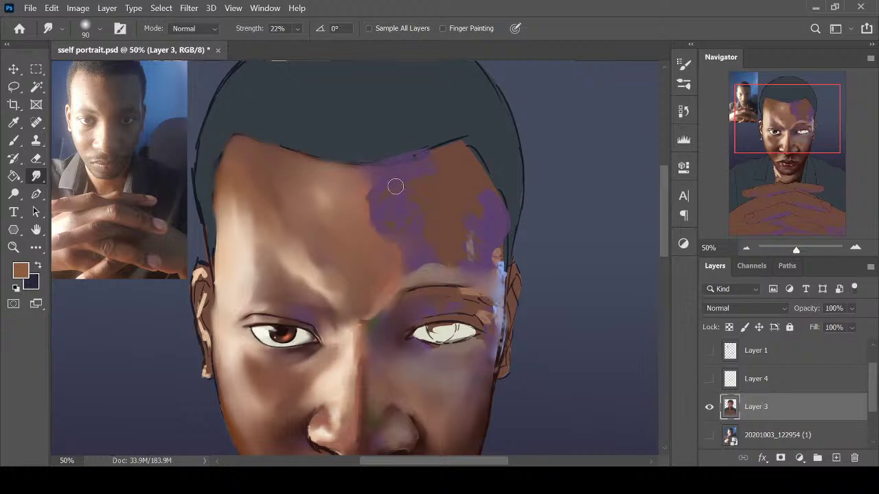
{"action": "key", "text": "ctrl+minus"}
{"action": "key", "text": "ctrl+minus"}
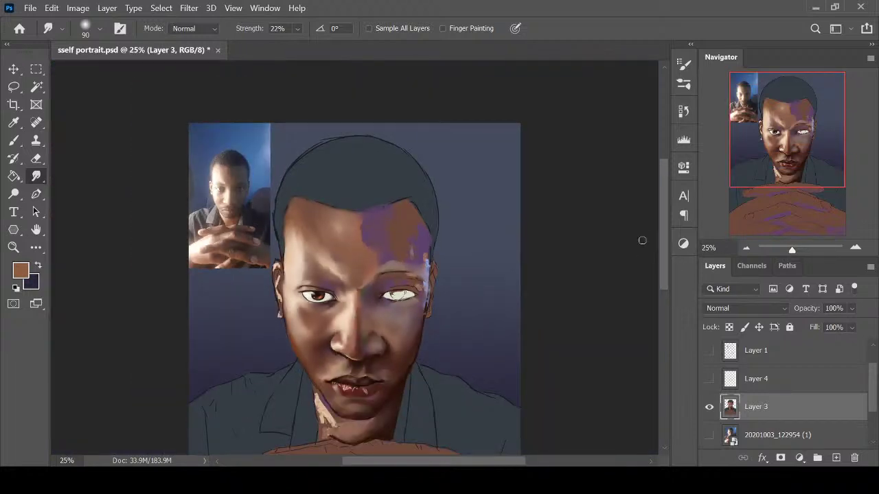
{"action": "key", "text": "ctrl+plus"}
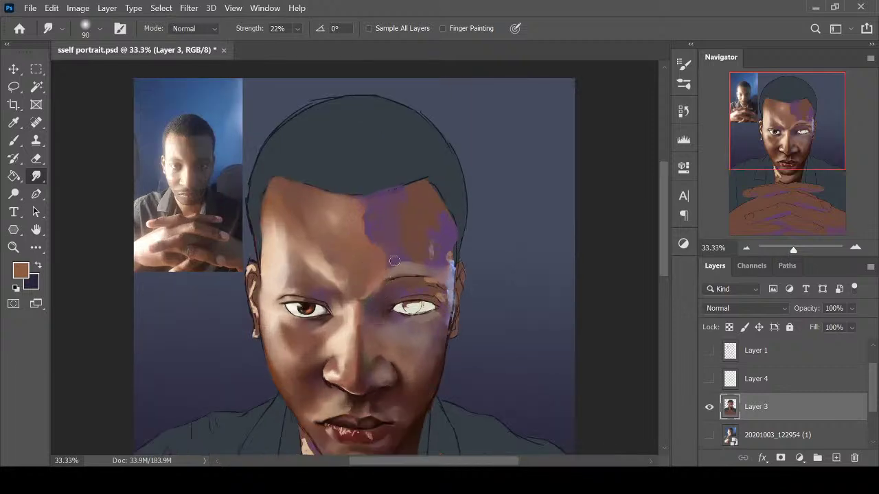
{"action": "key", "text": "i"}
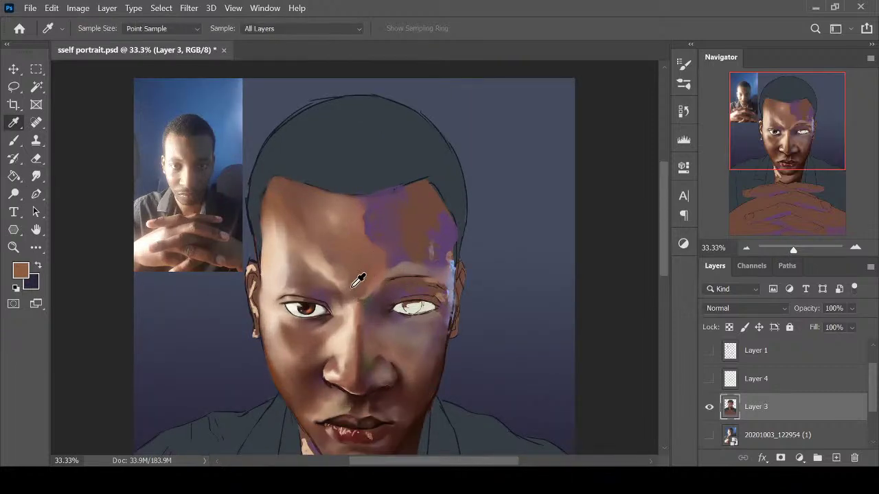
{"action": "left_click", "coordinate": [364, 269]}
{"action": "key", "text": "b"}
{"action": "key", "text": "i"}
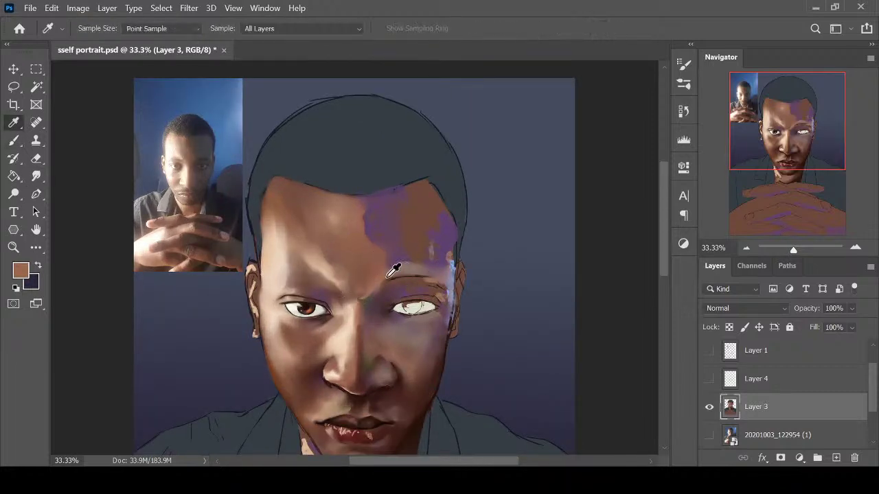
{"action": "key", "text": "ctrl+plus"}
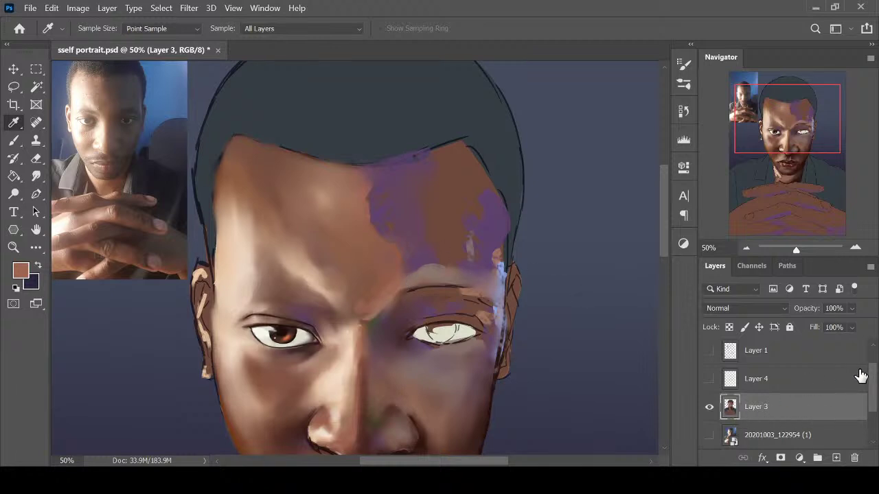
{"action": "key", "text": "r"}
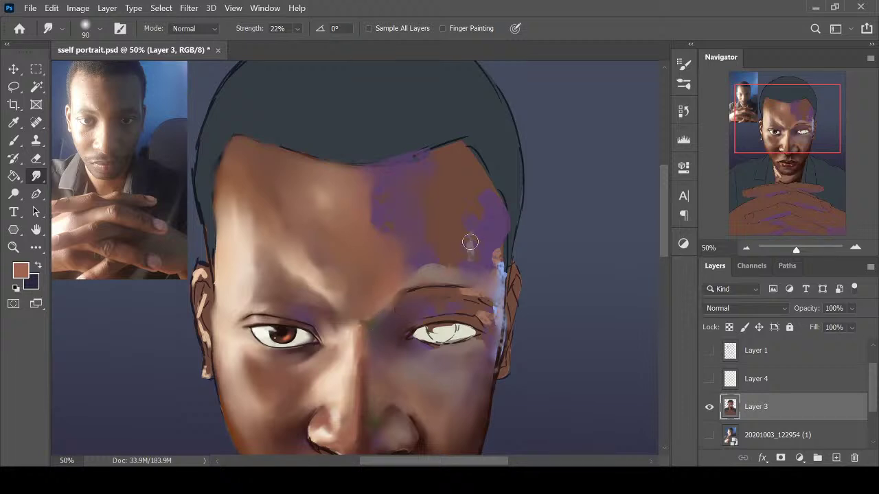
Paint dark olive-brown shading above the unfinished eye's brow and smudge it with the purple patch into the central forehead
{"action": "key", "text": "ctrl+minus"}
{"action": "key", "text": "ctrl+minus"}
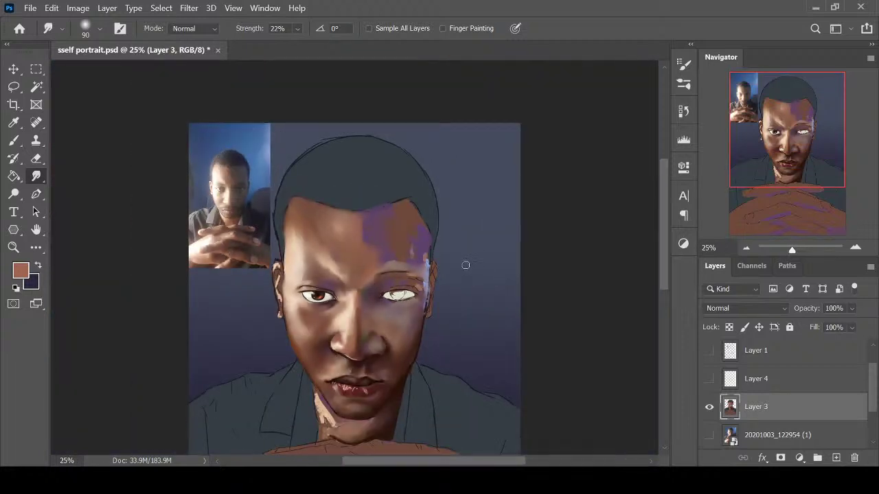
{"action": "key", "text": "ctrl+plus"}
{"action": "key", "text": "ctrl+plus"}
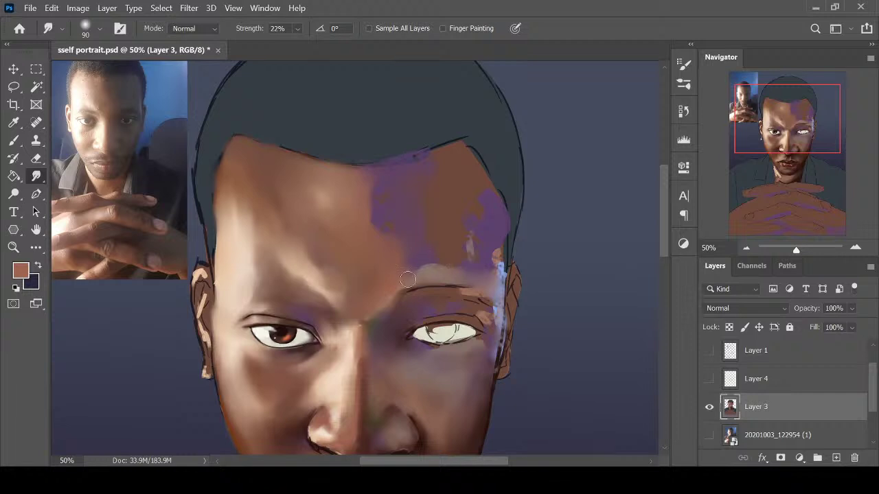
{"action": "key", "text": "i"}
{"action": "left_click", "coordinate": [388, 302]}
{"action": "key", "text": "b"}
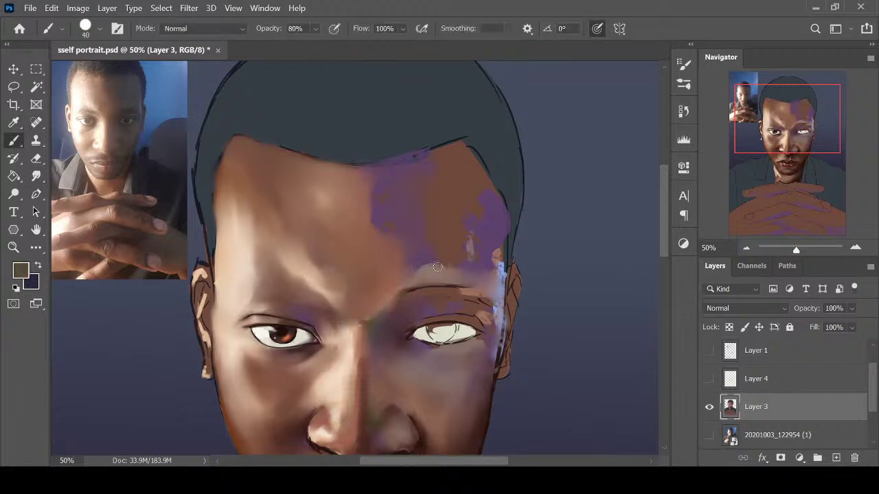
{"action": "mouse_move", "coordinate": [420, 268]}
{"action": "left_mouse_down"}
{"action": "mouse_move", "coordinate": [444, 265]}
{"action": "mouse_move", "coordinate": [414, 236]}
{"action": "mouse_move", "coordinate": [416, 226]}
{"action": "mouse_move", "coordinate": [441, 253]}
{"action": "mouse_move", "coordinate": [424, 265]}
{"action": "mouse_move", "coordinate": [440, 257]}
{"action": "mouse_move", "coordinate": [432, 245]}
{"action": "mouse_move", "coordinate": [403, 257]}
{"action": "mouse_move", "coordinate": [414, 267]}
{"action": "mouse_move", "coordinate": [406, 285]}
{"action": "mouse_move", "coordinate": [450, 267]}
{"action": "mouse_move", "coordinate": [403, 280]}
{"action": "mouse_move", "coordinate": [438, 249]}
{"action": "mouse_move", "coordinate": [421, 267]}
{"action": "mouse_move", "coordinate": [417, 232]}
{"action": "mouse_move", "coordinate": [442, 243]}
{"action": "mouse_move", "coordinate": [410, 266]}
{"action": "left_mouse_up"}
{"action": "key", "text": "r"}
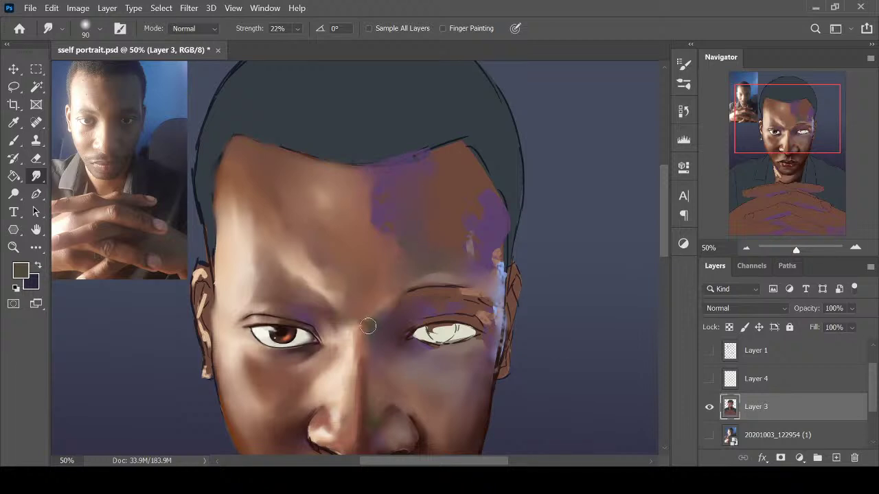
{"action": "mouse_move", "coordinate": [368, 326]}
{"action": "left_mouse_down"}
{"action": "mouse_move", "coordinate": [359, 315]}
{"action": "mouse_move", "coordinate": [349, 324]}
{"action": "left_mouse_up"}
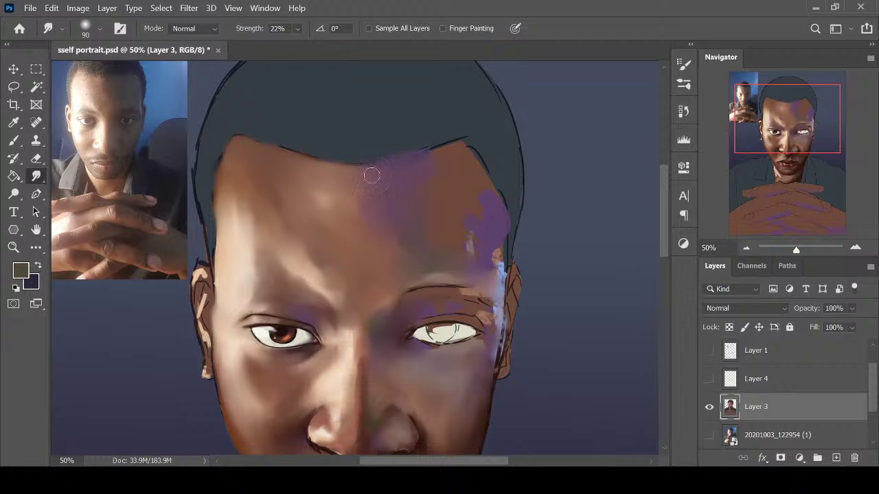
Paint muted brown and reddish-brown tones over the shadowed side of the forehead with a 60 px brush
{"action": "key", "text": "i"}
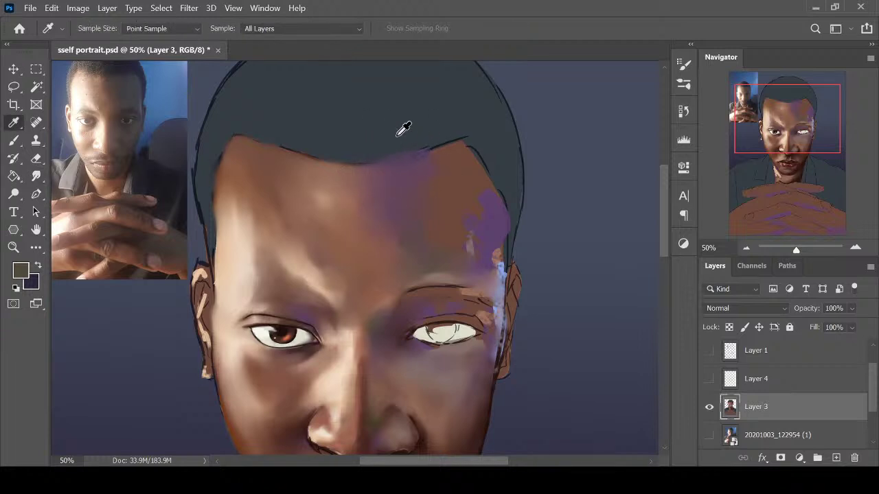
{"action": "left_click", "coordinate": [399, 131]}
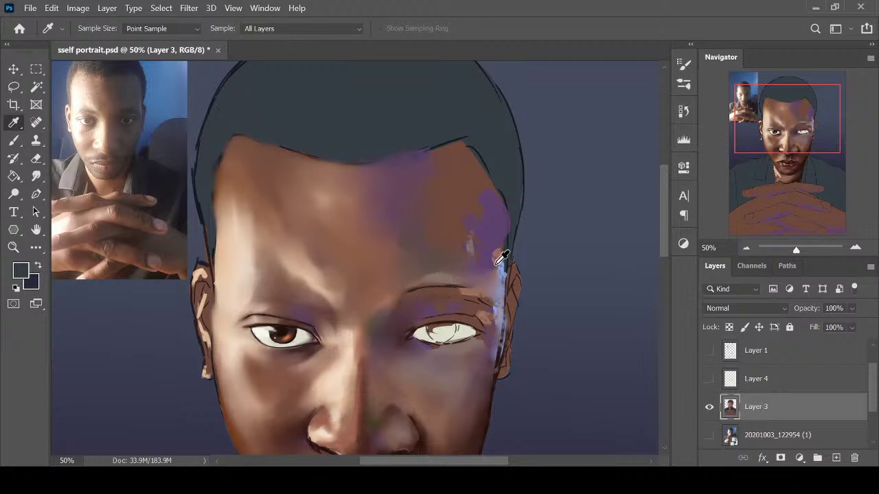
{"action": "left_click", "coordinate": [426, 245]}
{"action": "key", "text": "b"}
{"action": "key", "text": "bracketright"}
{"action": "key", "text": "bracketright"}
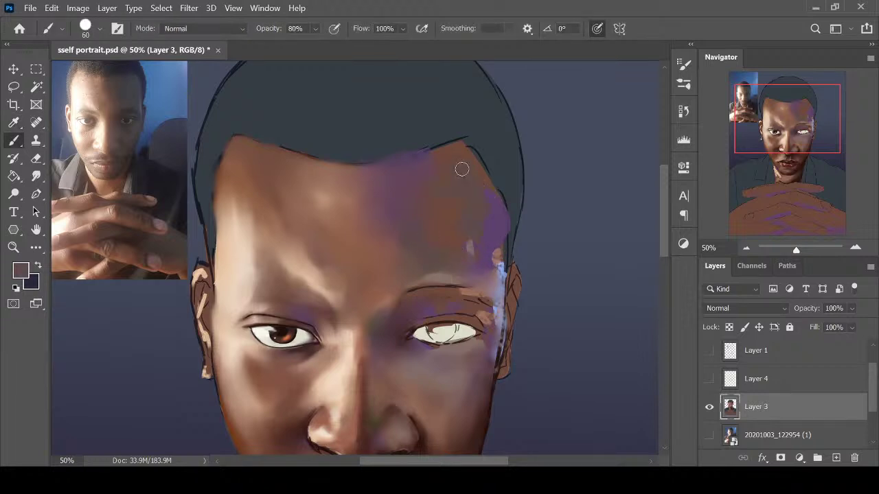
{"action": "key", "text": "i"}
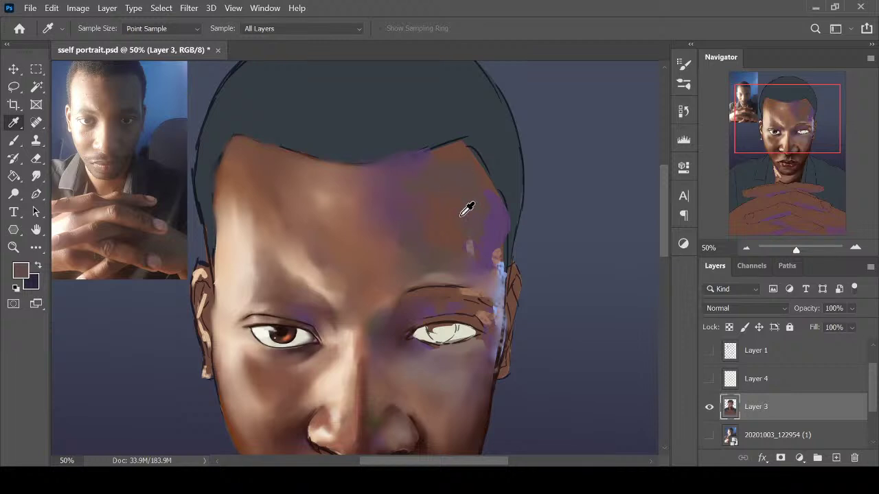
{"action": "key", "text": "b"}
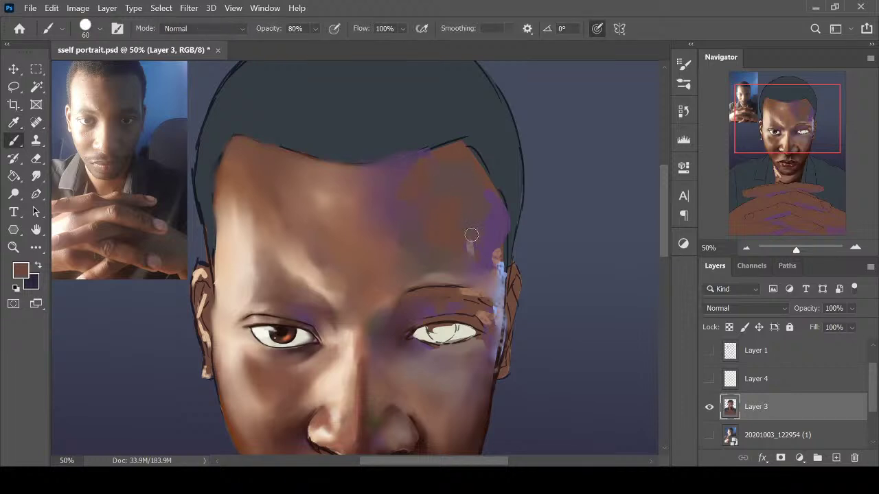
Paint dark brown from the shaded cheek above the unfinished eye's outer brow with a 70 px brush, and smudge it into the forehead
{"action": "key", "text": "i"}
{"action": "key", "text": "ctrl+minus"}
{"action": "key", "text": "ctrl+minus"}
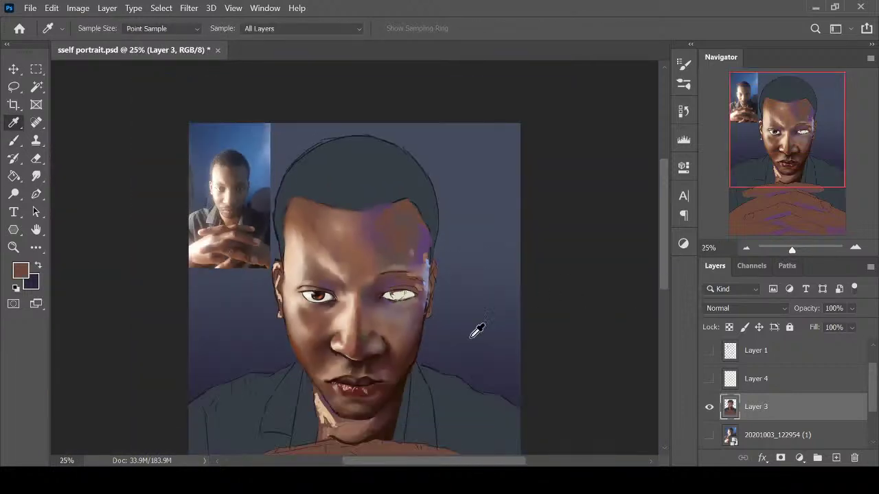
{"action": "left_click", "coordinate": [414, 346]}
{"action": "key", "text": "ctrl+plus"}
{"action": "key", "text": "b"}
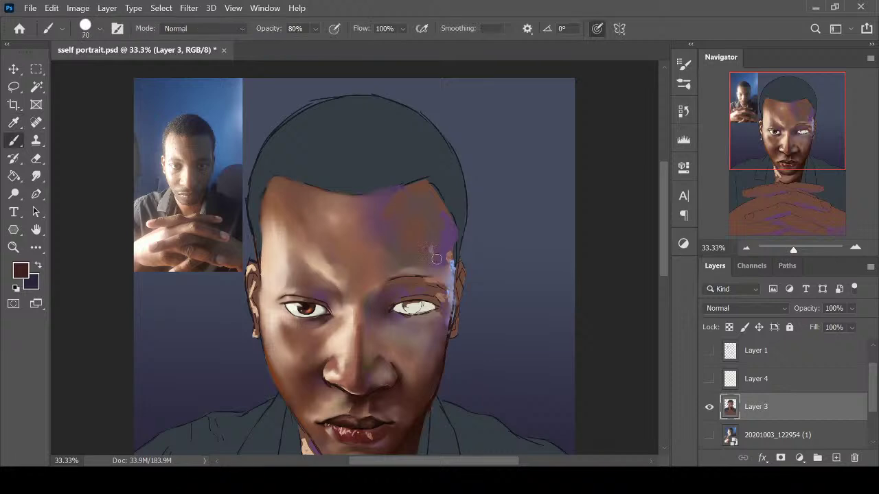
{"action": "left_click_drag", "start_coordinate": [433, 267], "coordinate": [434, 232]}
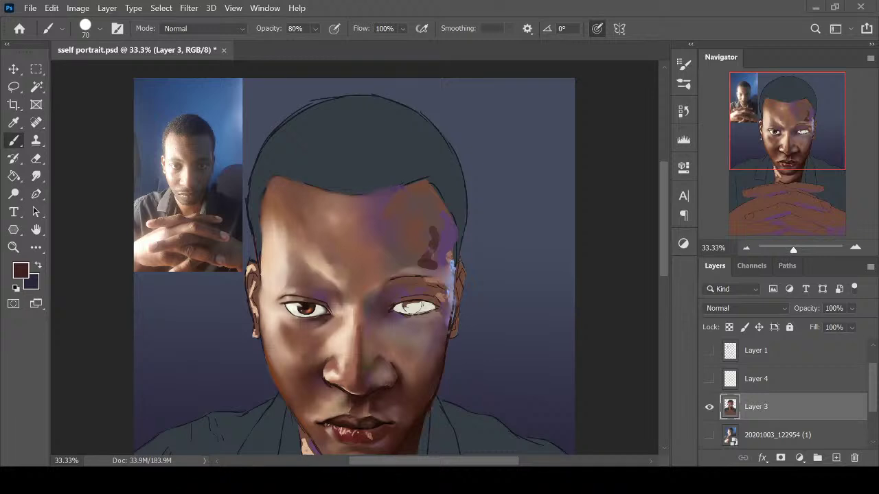
{"action": "key", "text": "r"}
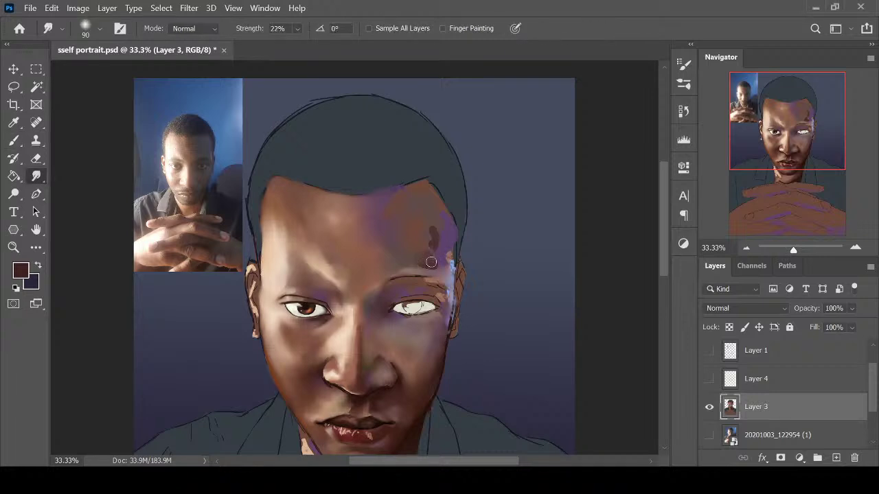
{"action": "left_click_drag", "start_coordinate": [430, 261], "coordinate": [429, 239]}
Paint muted brown sampled from the forehead over the purple patch at its centre with a 175 px brush
{"action": "key", "text": "i"}
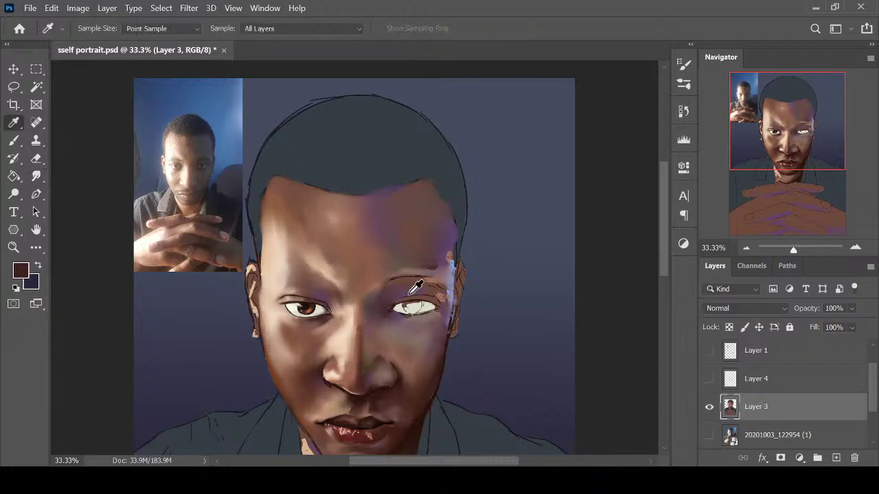
{"action": "left_click", "coordinate": [397, 248]}
{"action": "key", "text": "b"}
{"action": "key", "text": "bracketright"}
{"action": "key", "text": "bracketright"}
{"action": "key", "text": "bracketright"}
{"action": "key", "text": "bracketright"}
{"action": "key", "text": "bracketright"}
{"action": "key", "text": "bracketright"}
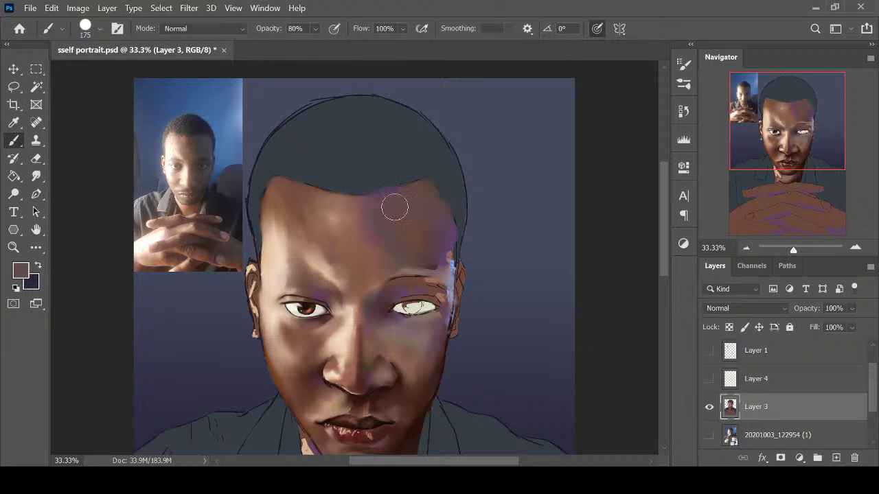
{"action": "left_click_drag", "start_coordinate": [381, 215], "coordinate": [379, 235]}
{"action": "left_click", "coordinate": [402, 197], "text": "alt"}
Paint dark olive sampled from the side of the nose over the central forehead's purple patch with a 125 px brush
{"action": "key", "text": "i"}
{"action": "left_click", "coordinate": [366, 362]}
{"action": "key", "text": "b"}
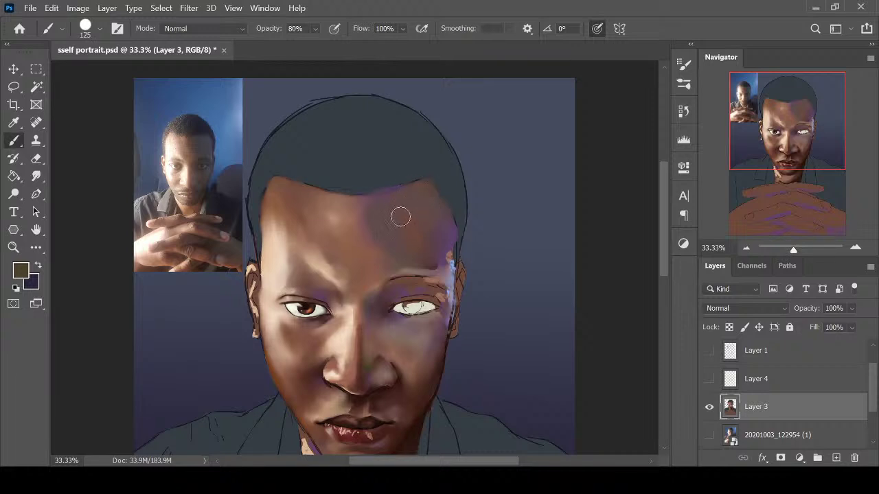
{"action": "left_click", "coordinate": [398, 213]}
{"action": "mouse_move", "coordinate": [381, 249]}
{"action": "left_mouse_down"}
{"action": "mouse_move", "coordinate": [418, 251]}
{"action": "mouse_move", "coordinate": [399, 250]}
{"action": "mouse_move", "coordinate": [373, 219]}
{"action": "left_mouse_up"}
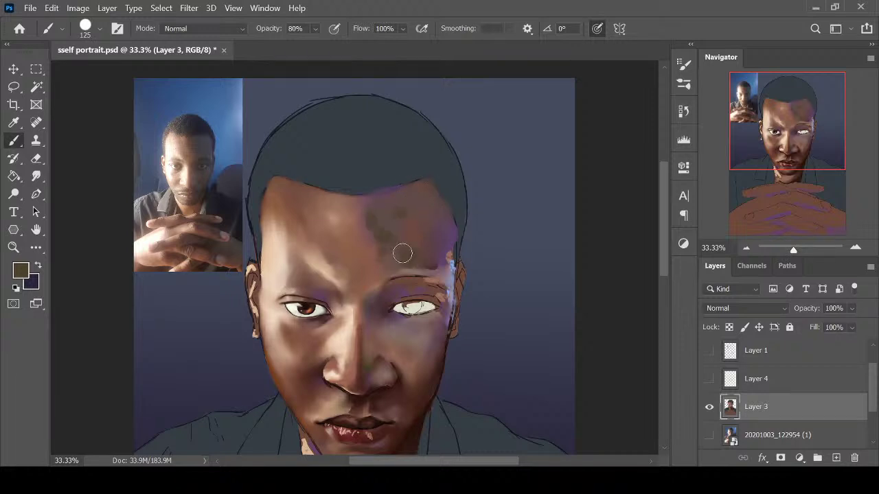
Examine the light and shadow on the forehead in the reference photo
{"action": "key", "text": "ctrl+plus"}
{"action": "key", "text": "r"}
{"action": "key", "text": "bracketleft"}
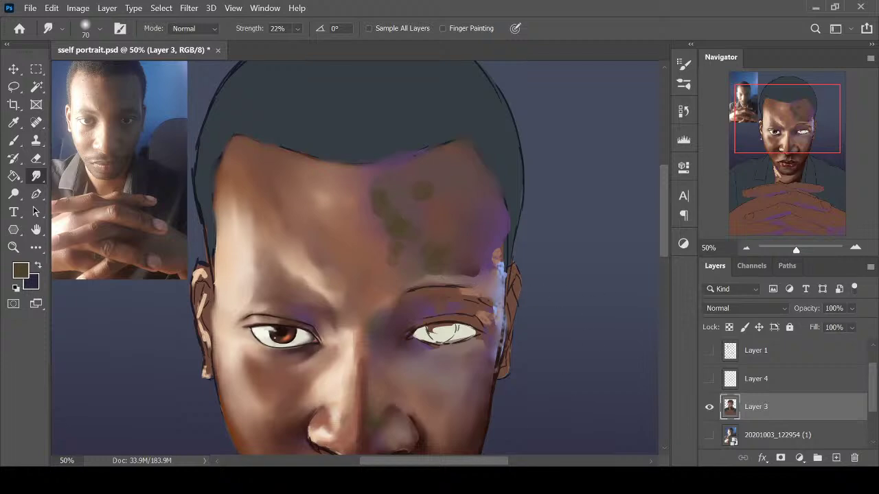
{"action": "left_click_drag", "start_coordinate": [433, 461], "coordinate": [375, 461]}
{"action": "left_click_drag", "start_coordinate": [663, 201], "coordinate": [662, 173]}
{"action": "key", "text": "ctrl+plus"}
{"action": "key", "text": "ctrl+plus"}
{"action": "key", "text": "ctrl+plus"}
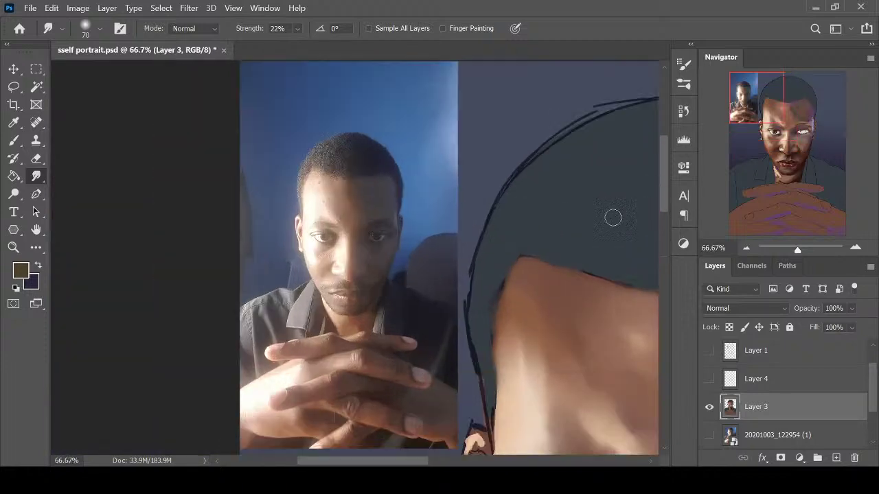
{"action": "scroll", "coordinate": [457, 202], "scroll_direction": "down", "scroll_amount": 2}
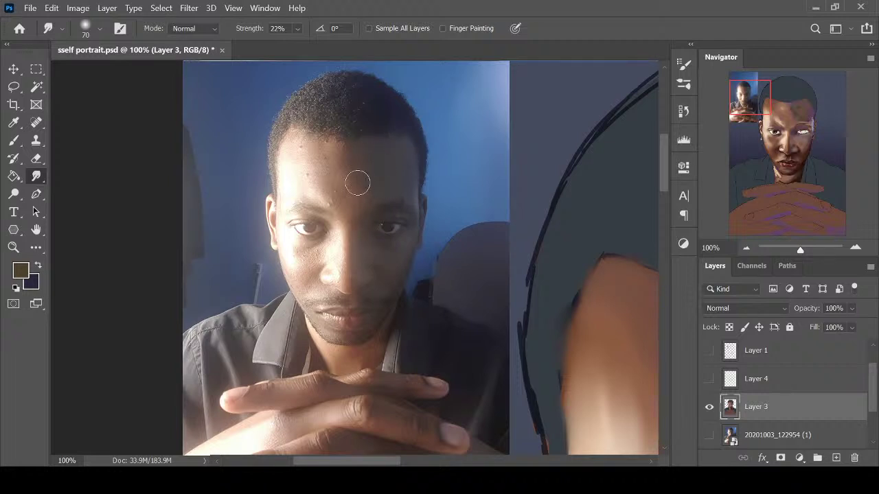
{"action": "scroll", "coordinate": [385, 184], "scroll_direction": "down", "scroll_amount": 2}
{"action": "left_click_drag", "start_coordinate": [409, 464], "coordinate": [448, 466]}
{"action": "scroll", "coordinate": [484, 256], "scroll_direction": "down", "scroll_amount": 2}
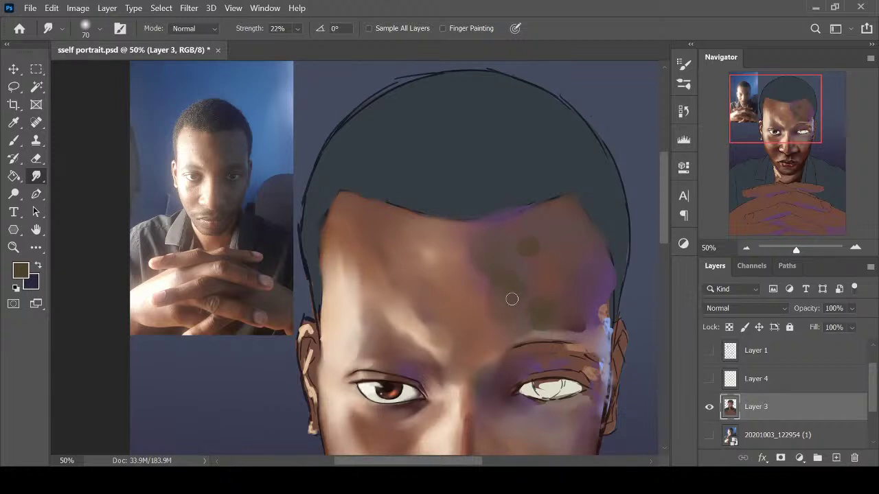
Smudge the dark olive patches above the unfinished eye into the surrounding forehead skin
{"action": "mouse_move", "coordinate": [511, 298]}
{"action": "left_mouse_down"}
{"action": "mouse_move", "coordinate": [529, 314]}
{"action": "mouse_move", "coordinate": [506, 314]}
{"action": "mouse_move", "coordinate": [557, 298]}
{"action": "left_mouse_up"}
{"action": "key", "text": "ctrl+minus"}
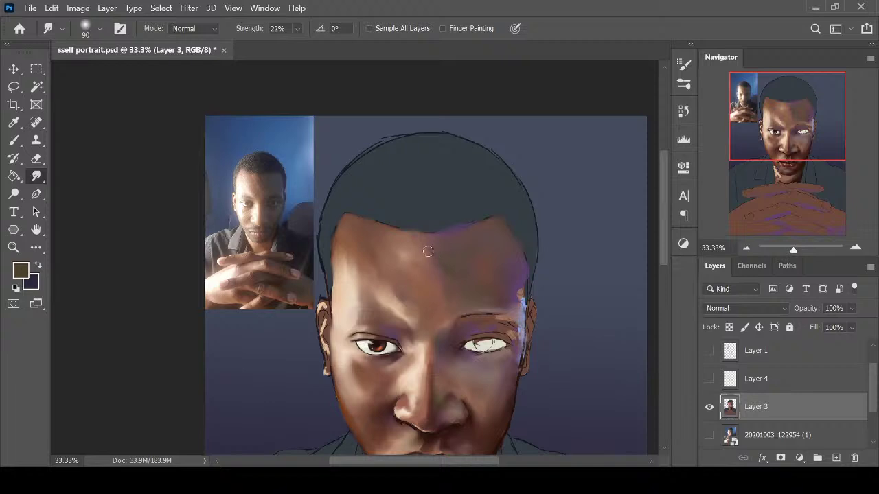
Paint sampled light brown along the central forehead's shadow edge below the hairline with a 70 px brush, and smudge it
{"action": "key", "text": "i"}
{"action": "left_click", "coordinate": [416, 302]}
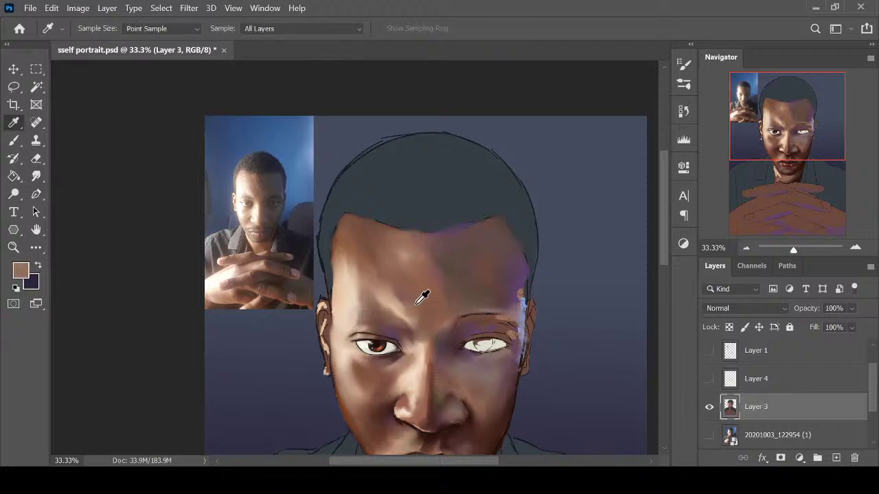
{"action": "key", "text": "b"}
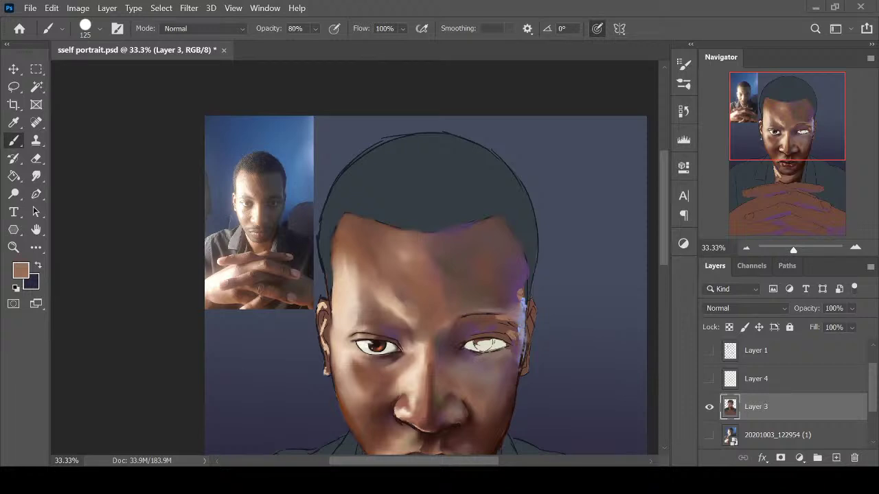
{"action": "left_click", "coordinate": [503, 240]}
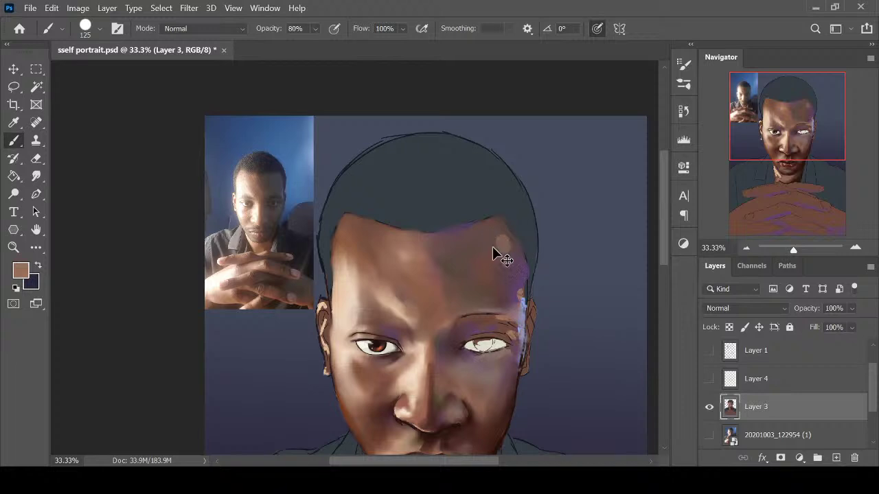
{"action": "key", "text": "ctrl+z"}
{"action": "key", "text": "bracketleft"}
{"action": "key", "text": "bracketleft"}
{"action": "key", "text": "bracketleft"}
{"action": "key", "text": "bracketleft"}
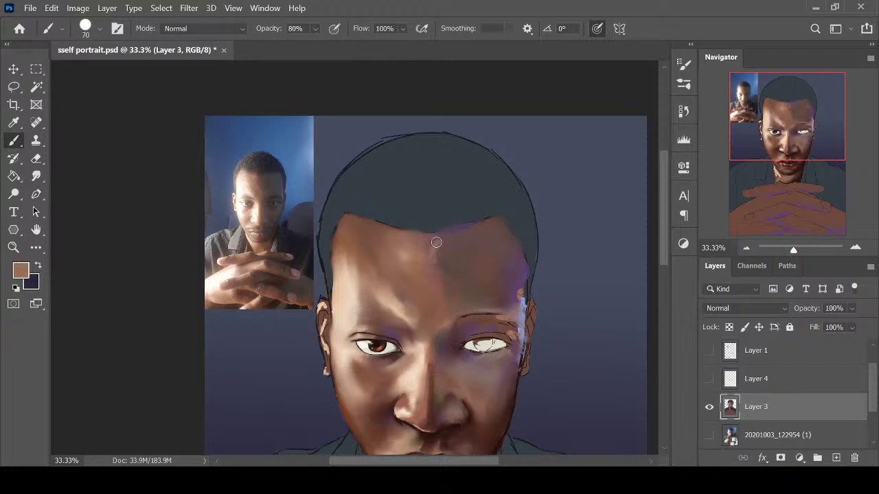
{"action": "left_click_drag", "start_coordinate": [436, 242], "coordinate": [442, 239]}
{"action": "key", "text": "r"}
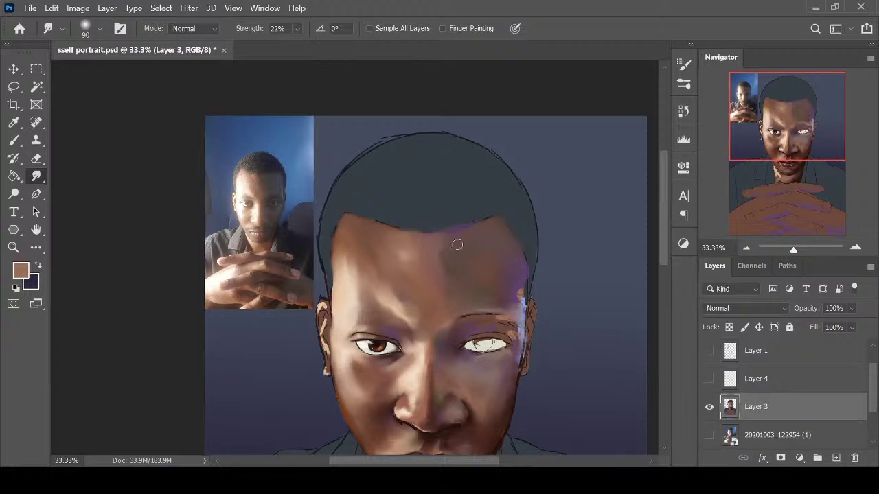
{"action": "key", "text": "ctrl+minus"}
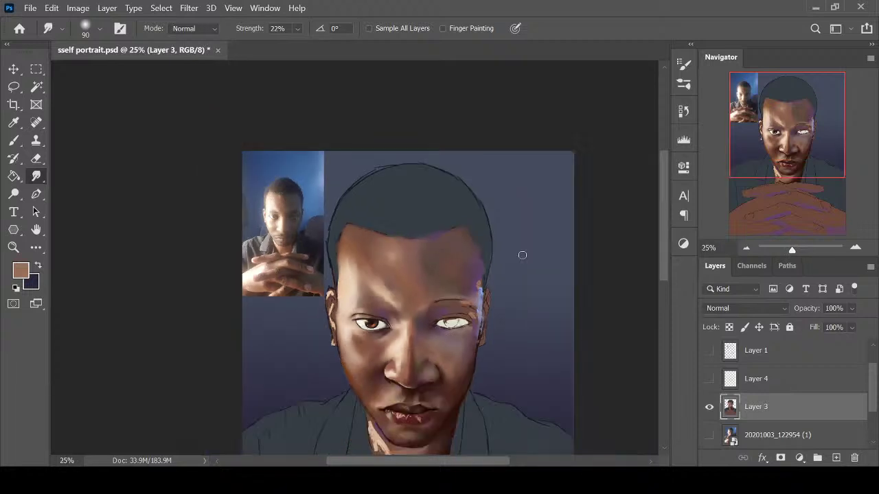
Paint sampled reddish brown on the forehead above the unfinished eye's inner brow and smudge it into the skin
{"action": "key", "text": "ctrl+plus"}
{"action": "key", "text": "b"}
{"action": "left_click", "coordinate": [461, 288], "text": "alt"}
{"action": "left_click_drag", "start_coordinate": [453, 289], "coordinate": [453, 300]}
{"action": "key", "text": "r"}
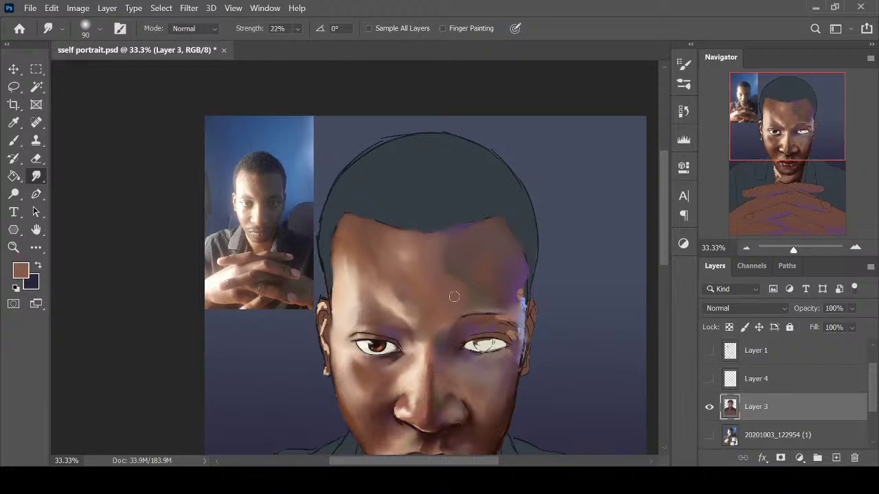
Paint sampled muted dark brown over the edge of the olive shadow in the central forehead and smudge it
{"action": "key", "text": "b"}
{"action": "left_click", "coordinate": [458, 272], "text": "alt"}
{"action": "left_click_drag", "start_coordinate": [459, 273], "coordinate": [447, 288]}
{"action": "key", "text": "r"}
Reduce the smudge brush to 60 px and examine the shading around the nose, unfinished eye and forehead
{"action": "left_click_drag", "start_coordinate": [663, 238], "coordinate": [663, 257]}
{"action": "key", "text": "ctrl+plus"}
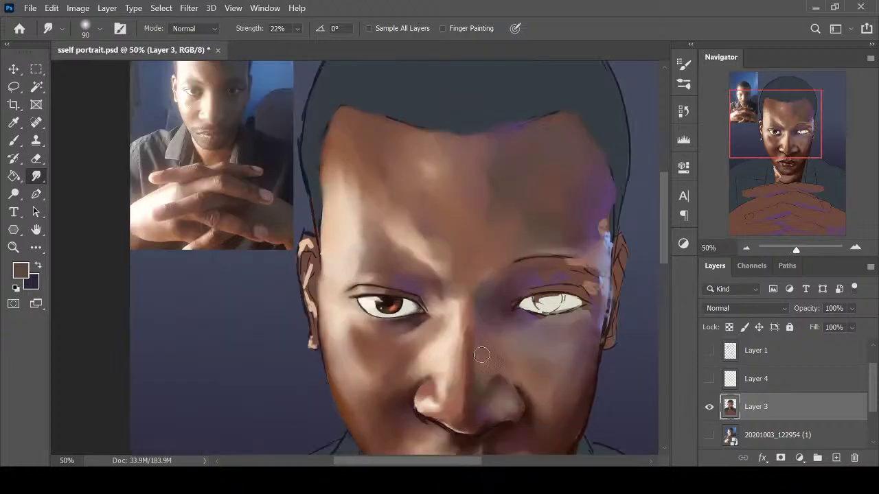
{"action": "key", "text": "bracketleft"}
{"action": "key", "text": "bracketleft"}
{"action": "key", "text": "bracketleft"}
{"action": "key", "text": "ctrl+minus"}
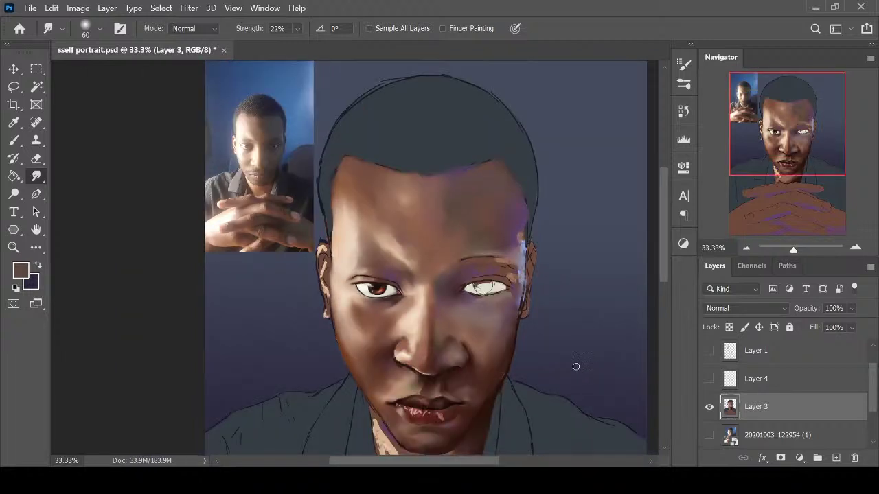
{"action": "key", "text": "ctrl+plus"}
{"action": "scroll", "coordinate": [666, 242], "scroll_direction": "down", "scroll_amount": 2}
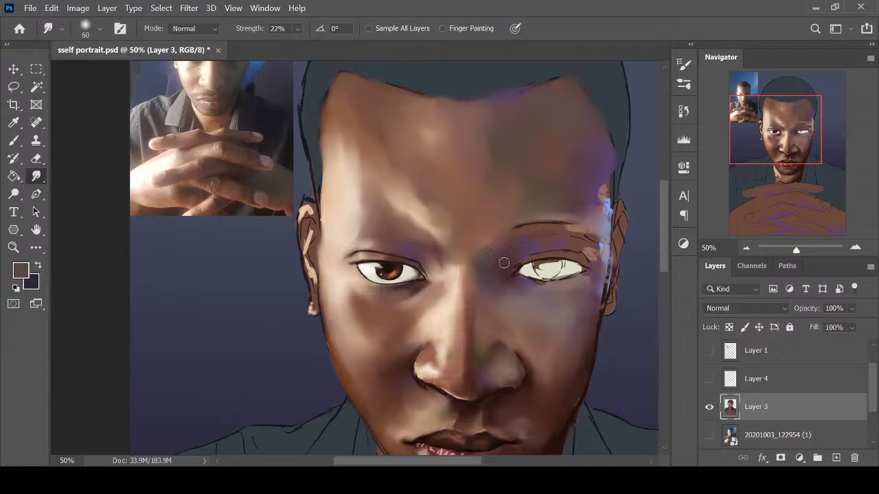
{"action": "key", "text": "ctrl+minus"}
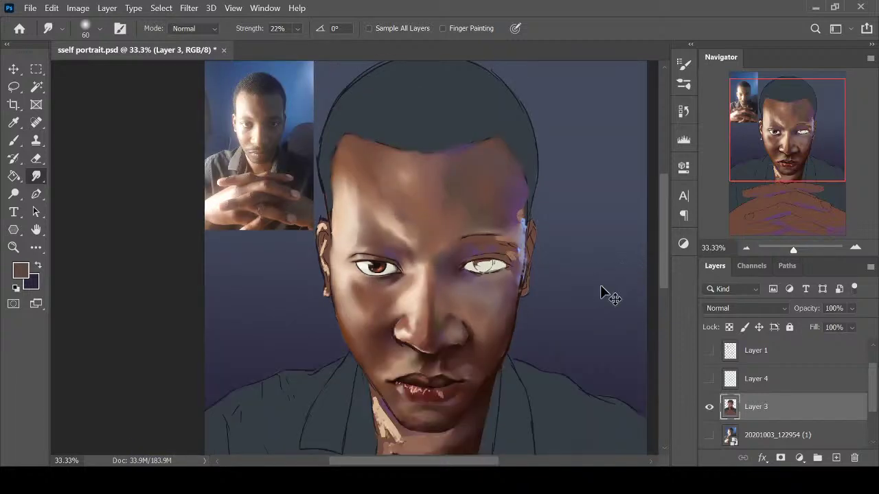
{"action": "key", "text": "ctrl+plus"}
{"action": "key", "text": "ctrl+minus"}
{"action": "key", "text": "ctrl+plus"}
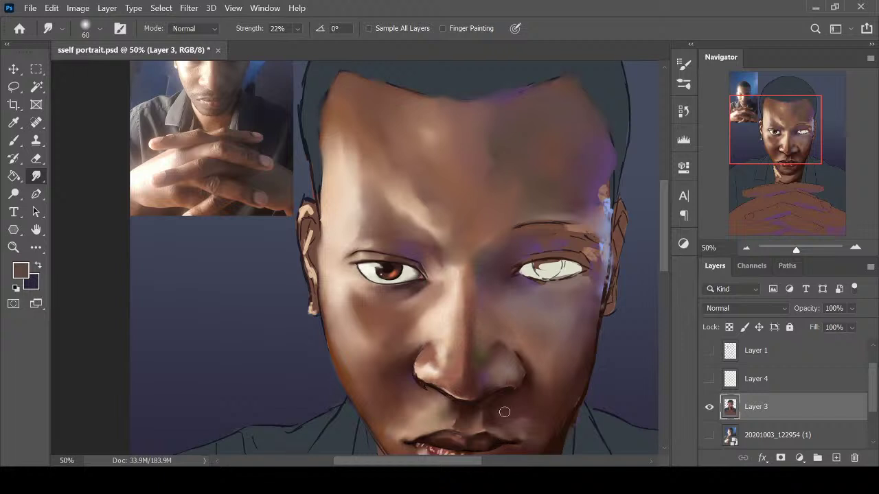
{"action": "key", "text": "ctrl+minus"}
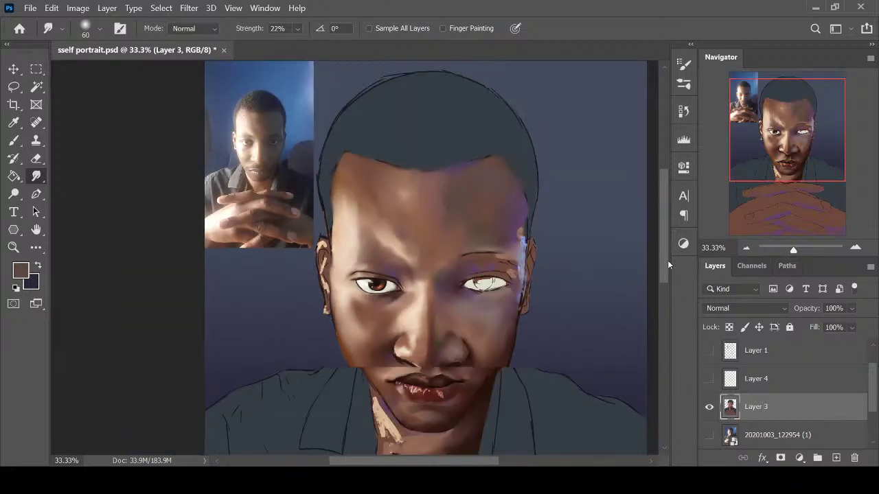
{"action": "left_click_drag", "start_coordinate": [474, 461], "coordinate": [484, 463]}
{"action": "left_click_drag", "start_coordinate": [663, 239], "coordinate": [667, 251]}
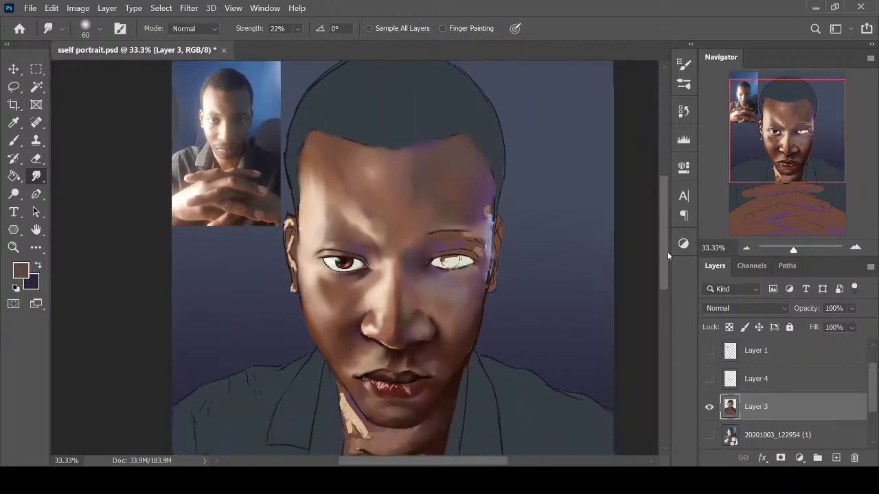
{"action": "key", "text": "ctrl+plus"}
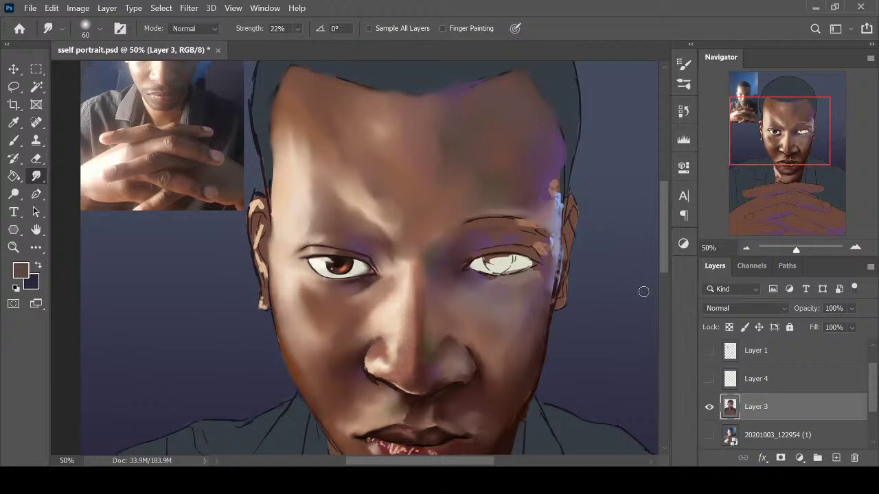
{"action": "scroll", "coordinate": [667, 240], "scroll_direction": "down", "scroll_amount": 1}
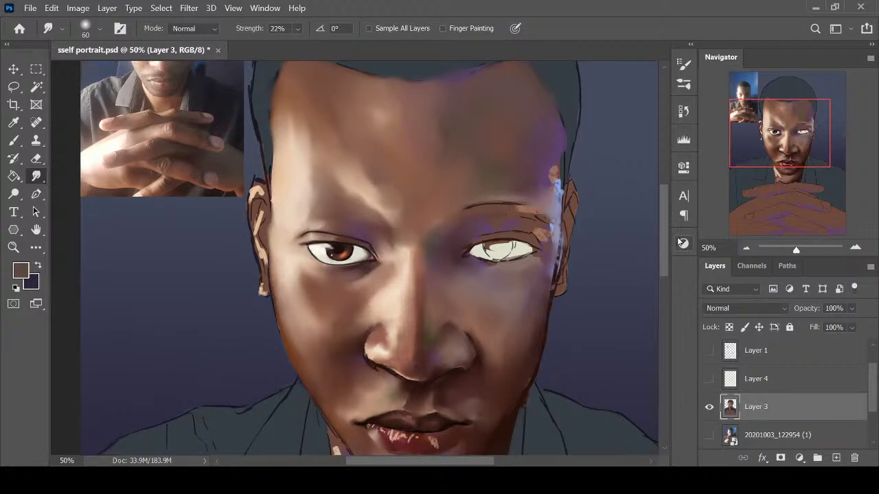
{"action": "scroll", "coordinate": [665, 253], "scroll_direction": "up", "scroll_amount": 1}
{"action": "key", "text": "ctrl+minus"}
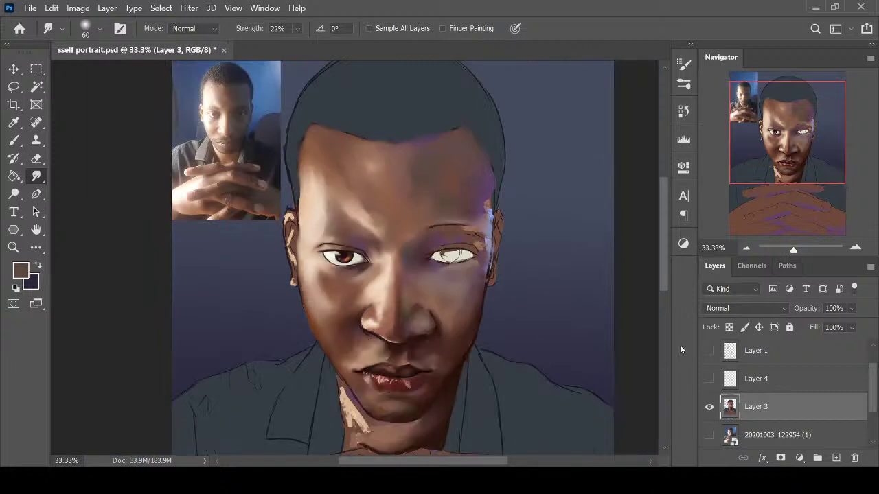
{"action": "key", "text": "ctrl+plus"}
{"action": "key", "text": "ctrl+minus"}
Paint dark brown sampled from the shaded cheek around the unfinished eye's outer corner with a 70 px brush
{"action": "key", "text": "i"}
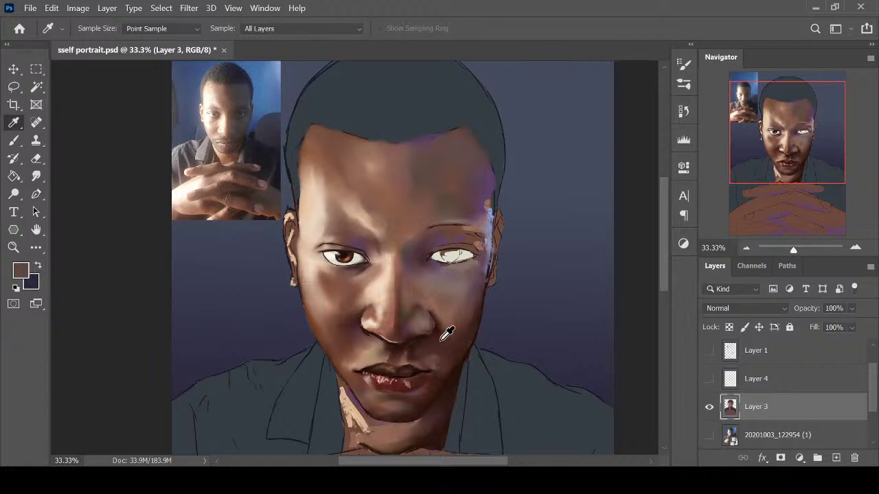
{"action": "left_click", "coordinate": [447, 310]}
{"action": "key", "text": "b"}
{"action": "key", "text": "ctrl+plus"}
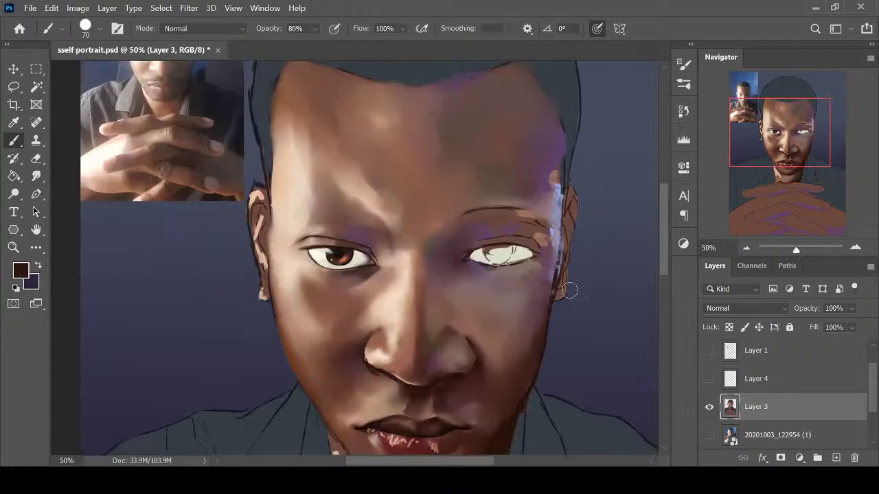
{"action": "left_click_drag", "start_coordinate": [661, 251], "coordinate": [664, 233]}
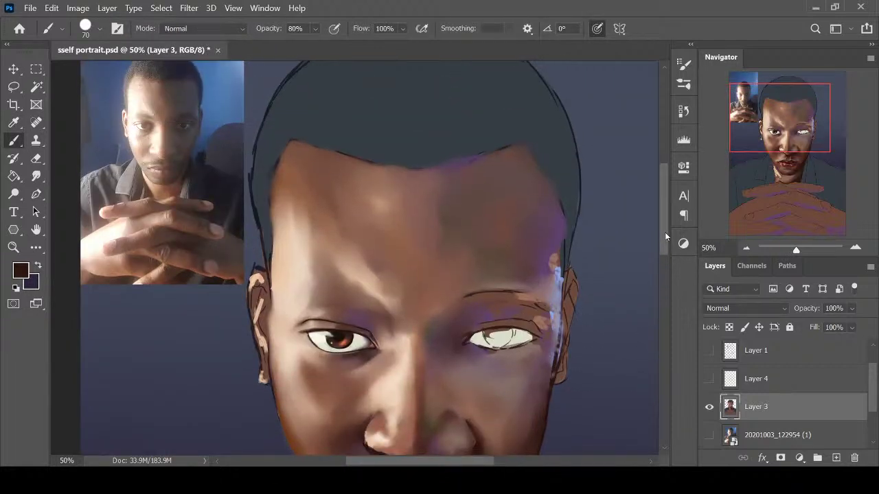
{"action": "left_click_drag", "start_coordinate": [531, 309], "coordinate": [546, 343]}
Paint dark brown around the unfinished eye's inner corner with a 45 px brush and smudge it toward the nose bridge
{"action": "key", "text": "bracketleft"}
{"action": "key", "text": "bracketleft"}
{"action": "key", "text": "bracketleft"}
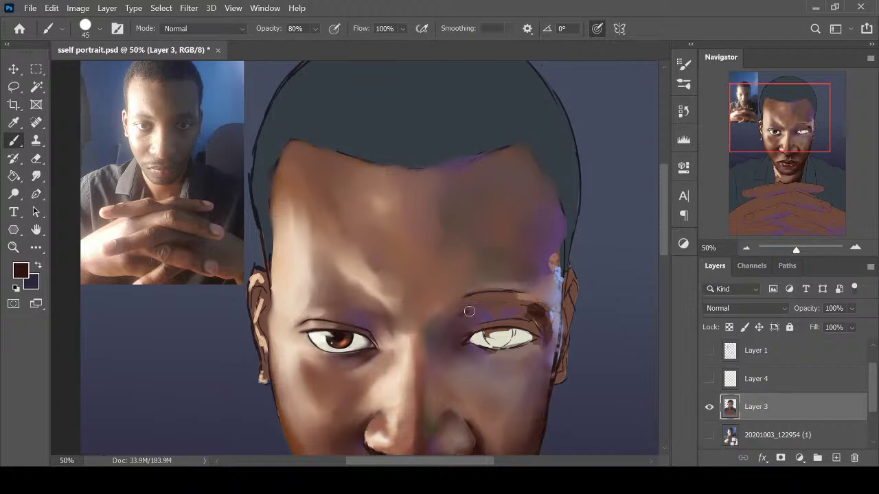
{"action": "mouse_move", "coordinate": [469, 312]}
{"action": "left_mouse_down"}
{"action": "mouse_move", "coordinate": [444, 330]}
{"action": "mouse_move", "coordinate": [456, 353]}
{"action": "mouse_move", "coordinate": [460, 328]}
{"action": "mouse_move", "coordinate": [461, 364]}
{"action": "left_mouse_up"}
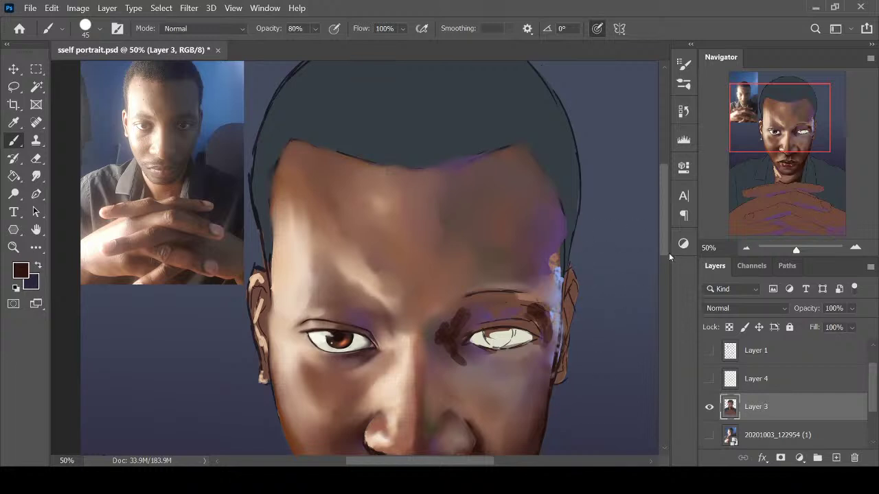
{"action": "scroll", "coordinate": [662, 253], "scroll_direction": "down", "scroll_amount": 4}
{"action": "key", "text": "r"}
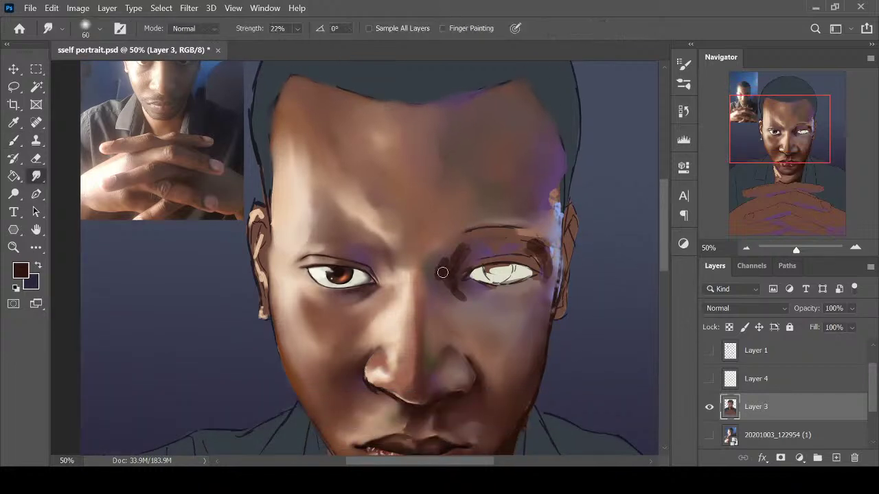
{"action": "mouse_move", "coordinate": [442, 272]}
{"action": "left_mouse_down"}
{"action": "mouse_move", "coordinate": [466, 247]}
{"action": "mouse_move", "coordinate": [452, 287]}
{"action": "mouse_move", "coordinate": [443, 281]}
{"action": "mouse_move", "coordinate": [462, 273]}
{"action": "left_mouse_up"}
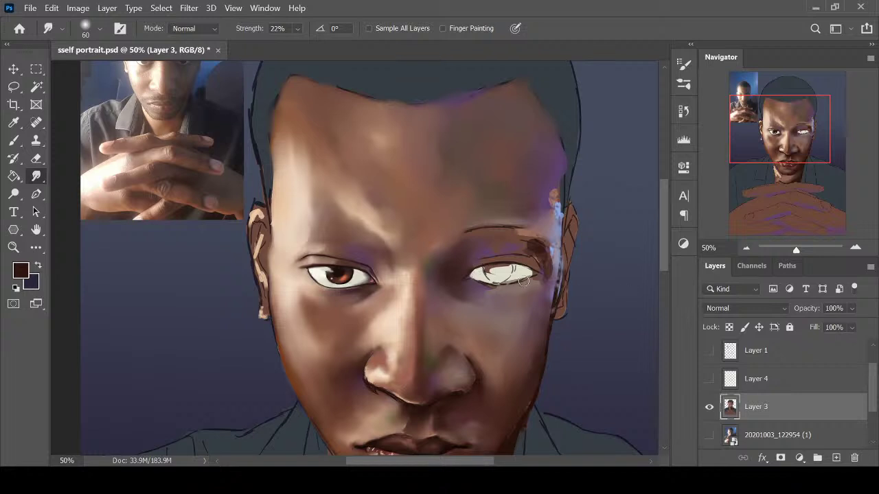
{"action": "key", "text": "i"}
{"action": "left_click", "coordinate": [486, 258]}
{"action": "key", "text": "b"}
{"action": "key", "text": "bracketleft"}
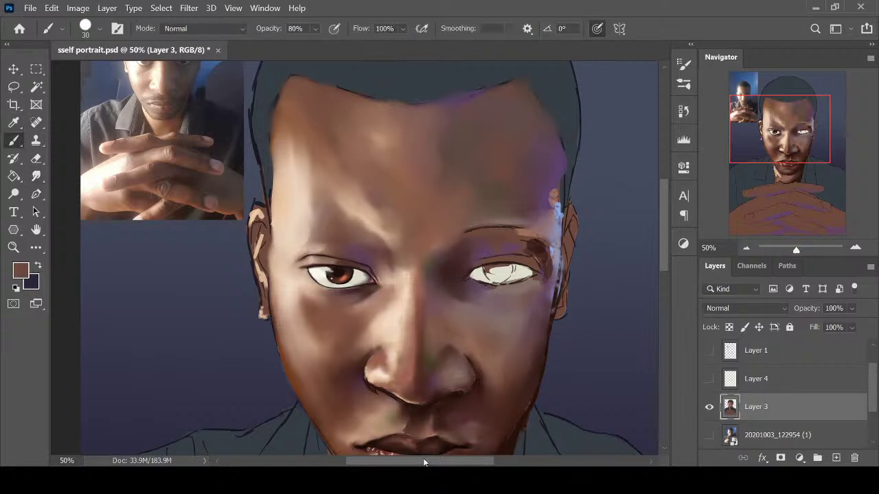
{"action": "left_click_drag", "start_coordinate": [424, 462], "coordinate": [441, 462]}
{"action": "left_click_drag", "start_coordinate": [662, 243], "coordinate": [662, 259]}
{"action": "key", "text": "ctrl+plus"}
{"action": "key", "text": "i"}
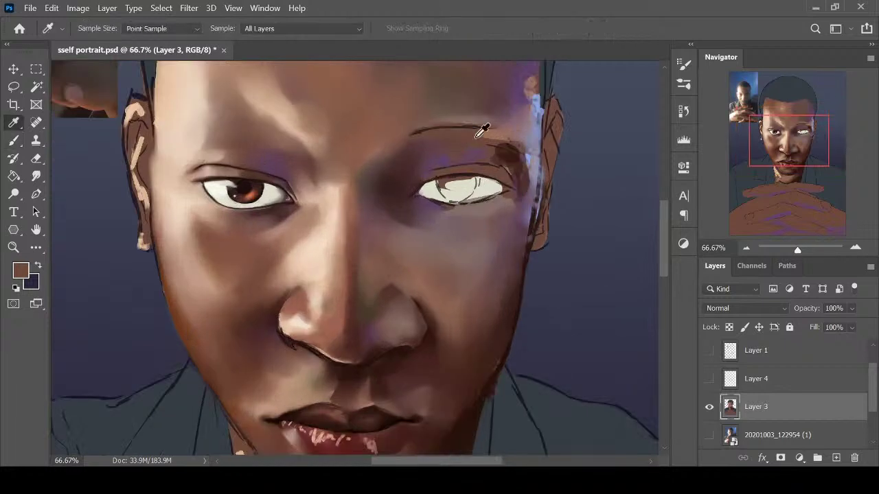
{"action": "key", "text": "b"}
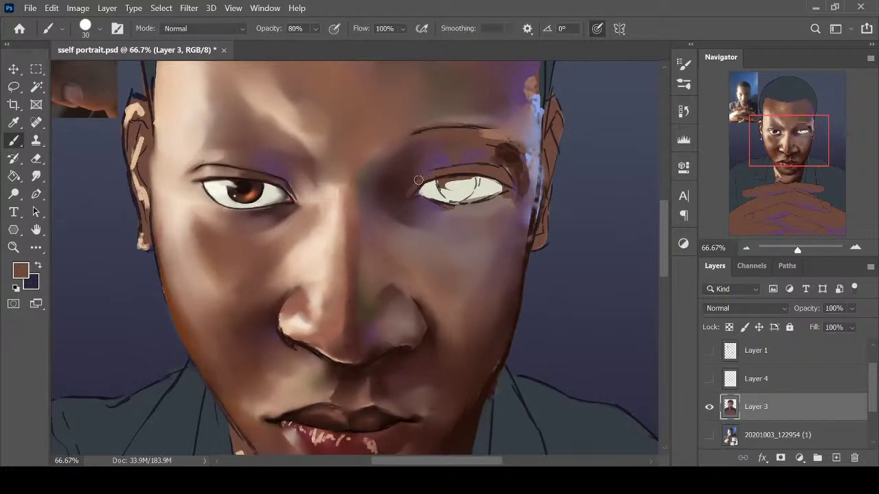
{"action": "key", "text": "i"}
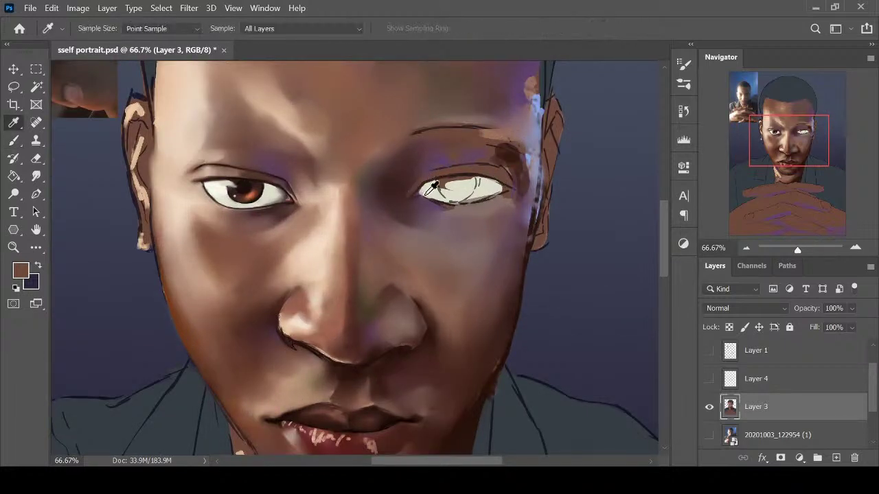
{"action": "left_click", "coordinate": [289, 336]}
{"action": "key", "text": "b"}
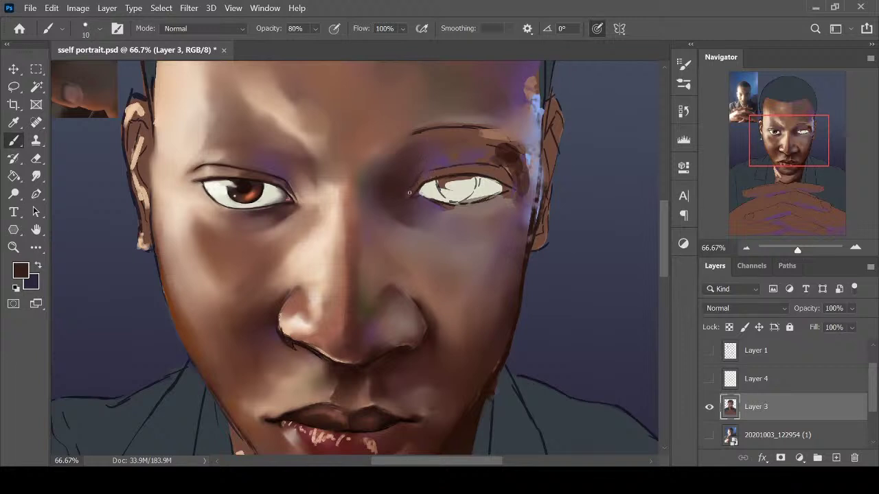
{"action": "key", "text": "i"}
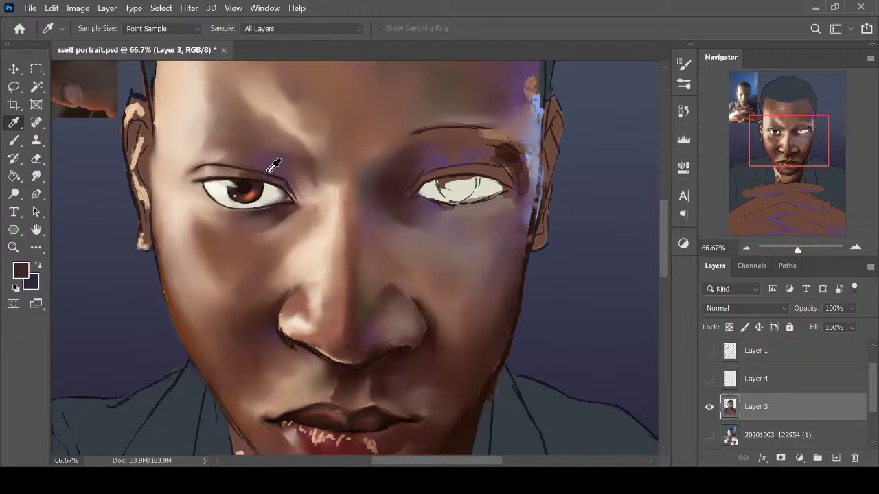
{"action": "key", "text": "b"}
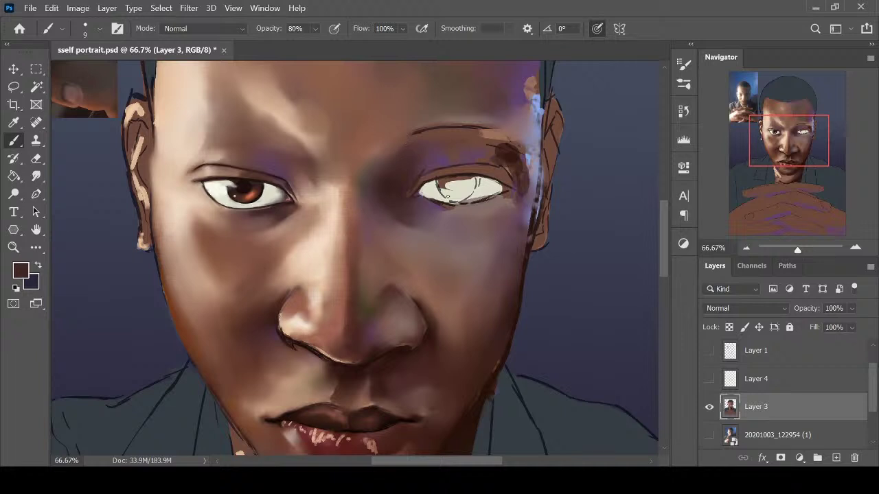
{"action": "key", "text": "i"}
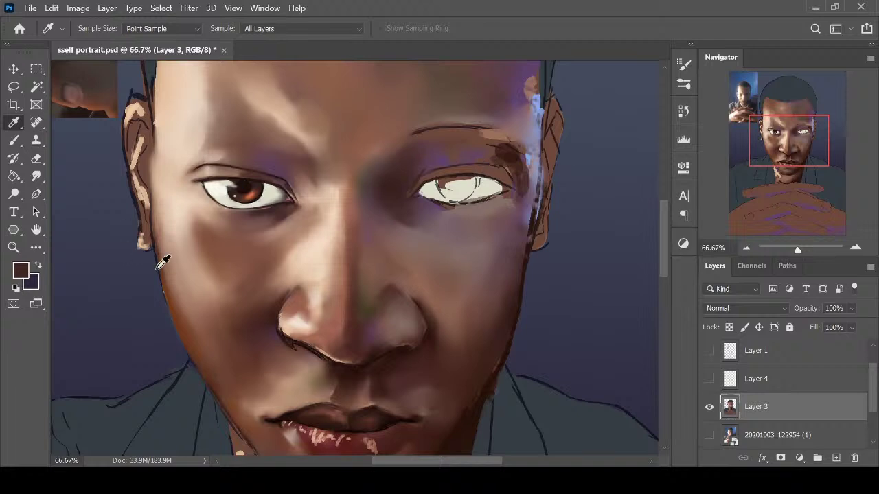
Paint dark brown sampled from the mouth area over the unfinished eye's upper lid, brow hollow and outer corner with a 25 px brush
{"action": "left_click", "coordinate": [400, 405]}
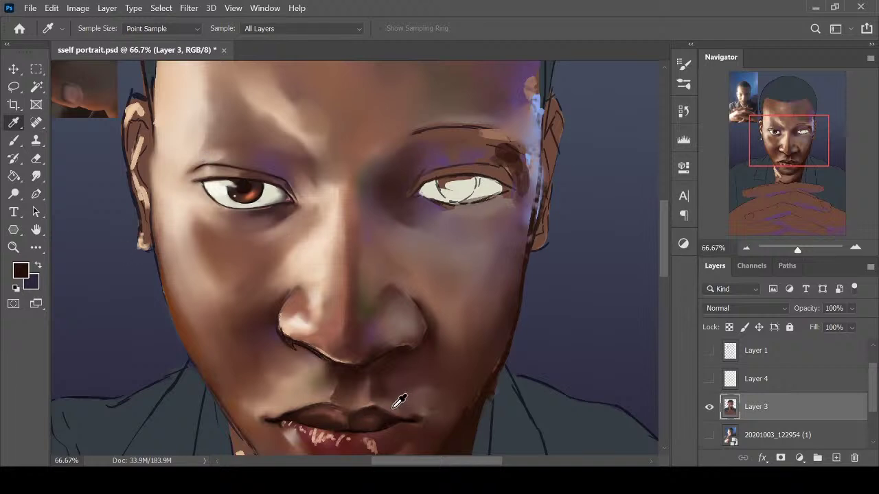
{"action": "key", "text": "b"}
{"action": "key", "text": "bracketright"}
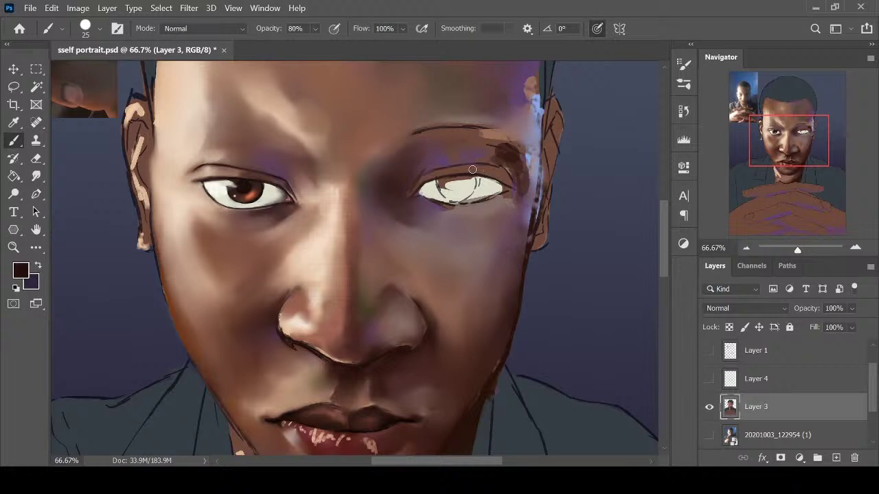
{"action": "mouse_move", "coordinate": [473, 169]}
{"action": "left_mouse_down"}
{"action": "mouse_move", "coordinate": [523, 183]}
{"action": "mouse_move", "coordinate": [496, 176]}
{"action": "mouse_move", "coordinate": [522, 186]}
{"action": "mouse_move", "coordinate": [524, 202]}
{"action": "mouse_move", "coordinate": [510, 189]}
{"action": "mouse_move", "coordinate": [510, 277]}
{"action": "mouse_move", "coordinate": [467, 160]}
{"action": "mouse_move", "coordinate": [506, 221]}
{"action": "mouse_move", "coordinate": [530, 200]}
{"action": "mouse_move", "coordinate": [510, 141]}
{"action": "mouse_move", "coordinate": [517, 157]}
{"action": "mouse_move", "coordinate": [495, 181]}
{"action": "mouse_move", "coordinate": [504, 135]}
{"action": "mouse_move", "coordinate": [523, 173]}
{"action": "mouse_move", "coordinate": [510, 156]}
{"action": "mouse_move", "coordinate": [502, 172]}
{"action": "mouse_move", "coordinate": [507, 157]}
{"action": "mouse_move", "coordinate": [492, 162]}
{"action": "mouse_move", "coordinate": [492, 143]}
{"action": "mouse_move", "coordinate": [474, 150]}
{"action": "mouse_move", "coordinate": [483, 140]}
{"action": "mouse_move", "coordinate": [509, 148]}
{"action": "mouse_move", "coordinate": [424, 162]}
{"action": "mouse_move", "coordinate": [509, 164]}
{"action": "mouse_move", "coordinate": [483, 157]}
{"action": "mouse_move", "coordinate": [486, 168]}
{"action": "mouse_move", "coordinate": [516, 185]}
{"action": "mouse_move", "coordinate": [493, 171]}
{"action": "left_mouse_up"}
Smudge the dark strokes on the unfinished eye's upper lid and outer corner into the surrounding skin at 22% strength
{"action": "key", "text": "r"}
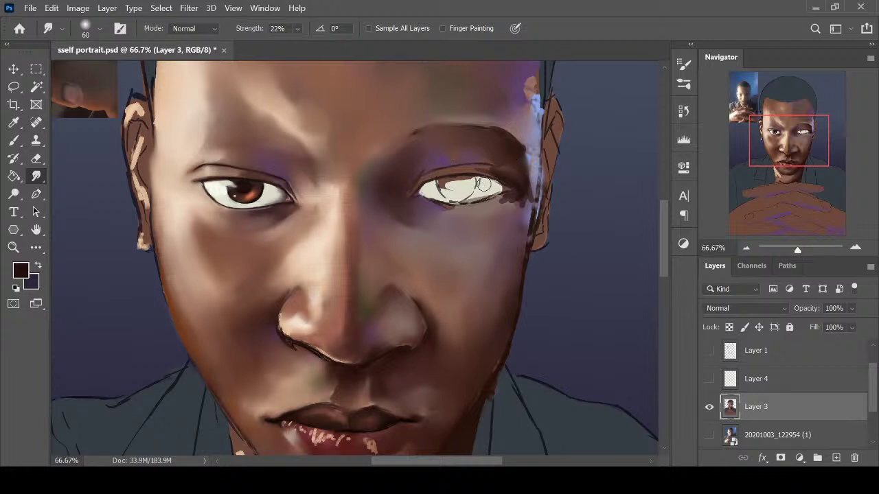
{"action": "mouse_move", "coordinate": [483, 180]}
{"action": "left_mouse_down"}
{"action": "mouse_move", "coordinate": [490, 160]}
{"action": "mouse_move", "coordinate": [533, 166]}
{"action": "left_mouse_up"}
{"action": "left_click_drag", "start_coordinate": [527, 167], "coordinate": [525, 168]}
{"action": "mouse_move", "coordinate": [508, 203]}
{"action": "left_mouse_down"}
{"action": "mouse_move", "coordinate": [517, 200]}
{"action": "mouse_move", "coordinate": [503, 199]}
{"action": "left_mouse_up"}
{"action": "key", "text": "bracketleft"}
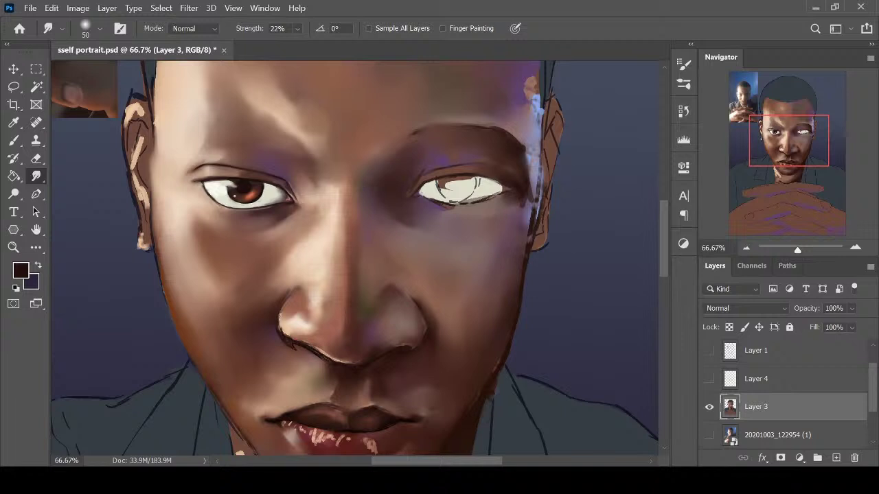
Draw a thin dark brown crease line along the inner part of the unfinished eye's upper lid with an 8 px brush
{"action": "left_click_drag", "start_coordinate": [488, 460], "coordinate": [499, 461]}
{"action": "key", "text": "ctrl+plus"}
{"action": "left_click_drag", "start_coordinate": [665, 239], "coordinate": [663, 232]}
{"action": "scroll", "coordinate": [664, 234], "scroll_direction": "up", "scroll_amount": 2}
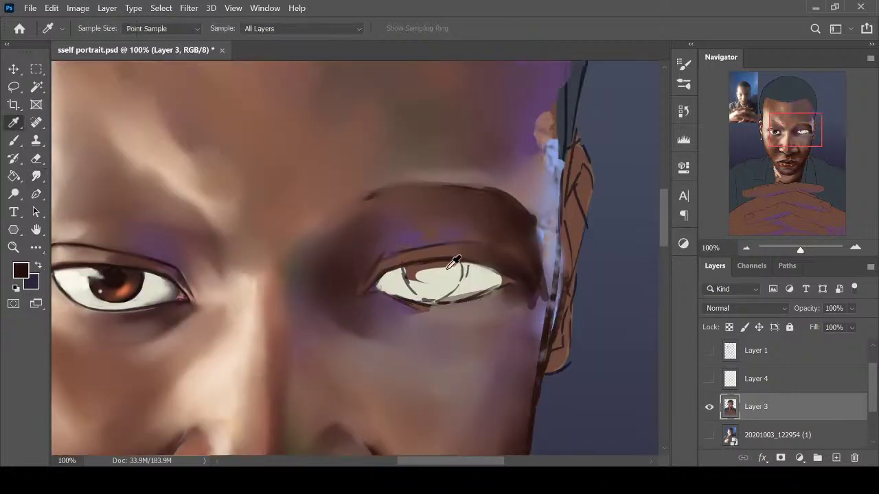
{"action": "key", "text": "b"}
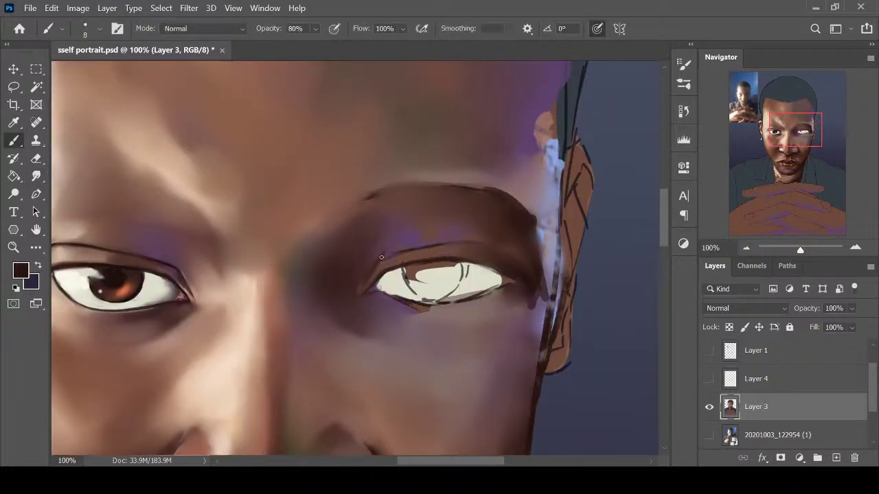
{"action": "left_click_drag", "start_coordinate": [381, 258], "coordinate": [404, 252]}
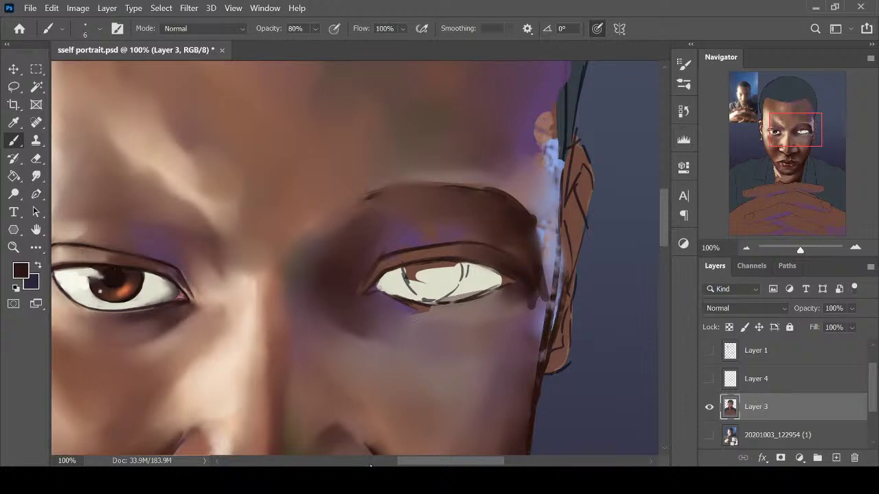
Paint the inner corner of the unfinished eye with reddish skin tone sampled from the side of the nose bridge
{"action": "left_click", "coordinate": [378, 442], "text": "alt"}
{"action": "key", "text": "bracketleft"}
{"action": "left_click", "coordinate": [193, 286], "text": "alt"}
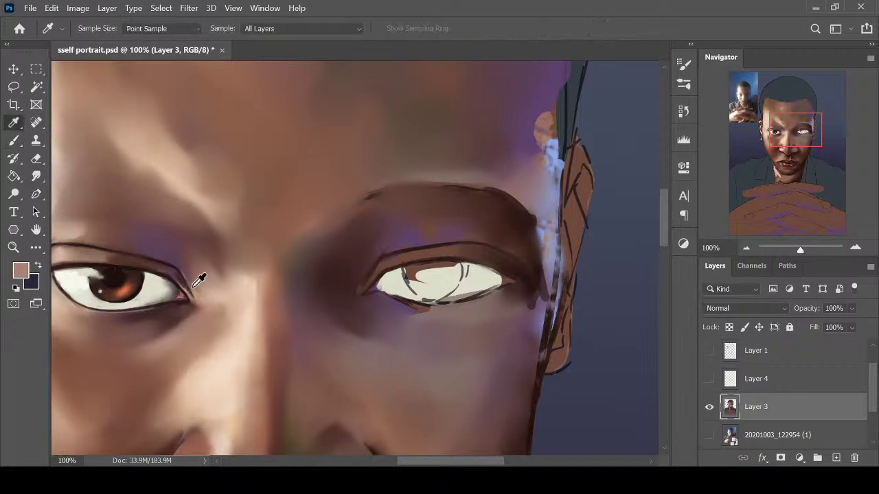
{"action": "left_click", "coordinate": [270, 289], "text": "alt"}
{"action": "key", "text": "bracketright"}
{"action": "key", "text": "bracketright"}
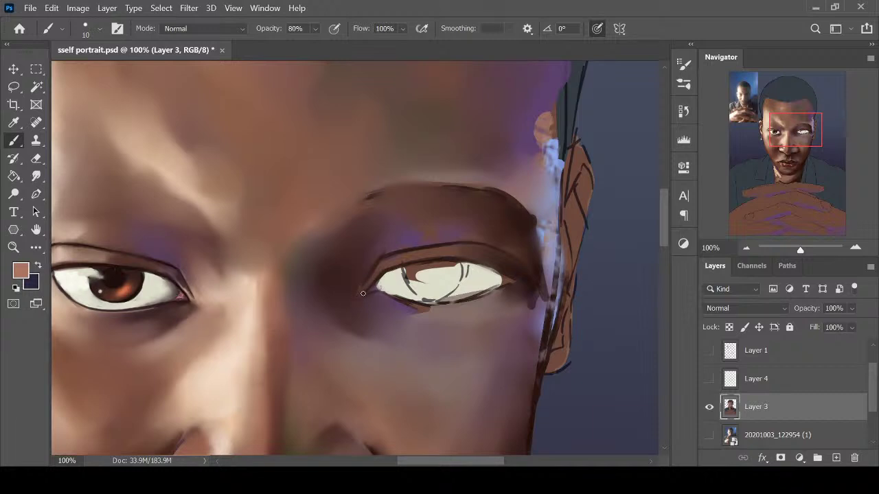
{"action": "key", "text": "bracketright"}
{"action": "left_click_drag", "start_coordinate": [370, 272], "coordinate": [351, 296]}
Paint dark brown sampled from the shaded brow area below the unfinished eye's outer corner and down the cheek's outer edge
{"action": "key", "text": "ctrl+minus"}
{"action": "key", "text": "i"}
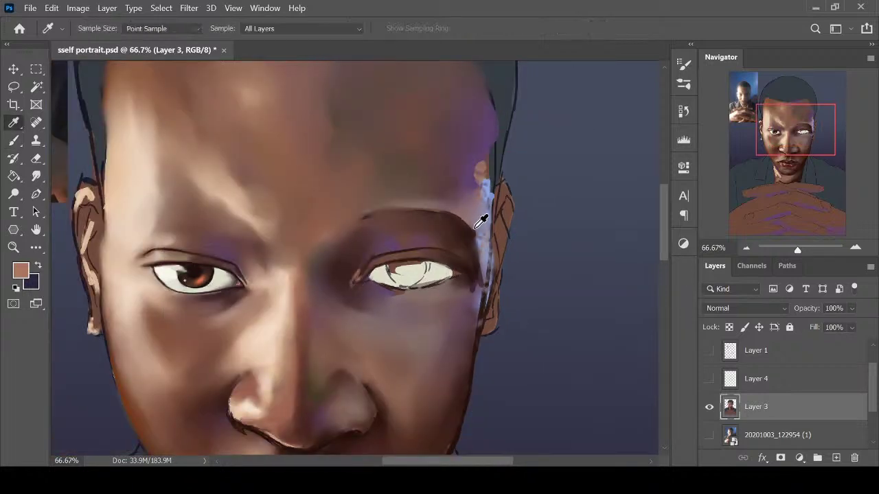
{"action": "left_click", "coordinate": [469, 230]}
{"action": "left_click_drag", "start_coordinate": [665, 222], "coordinate": [664, 241]}
{"action": "key", "text": "b"}
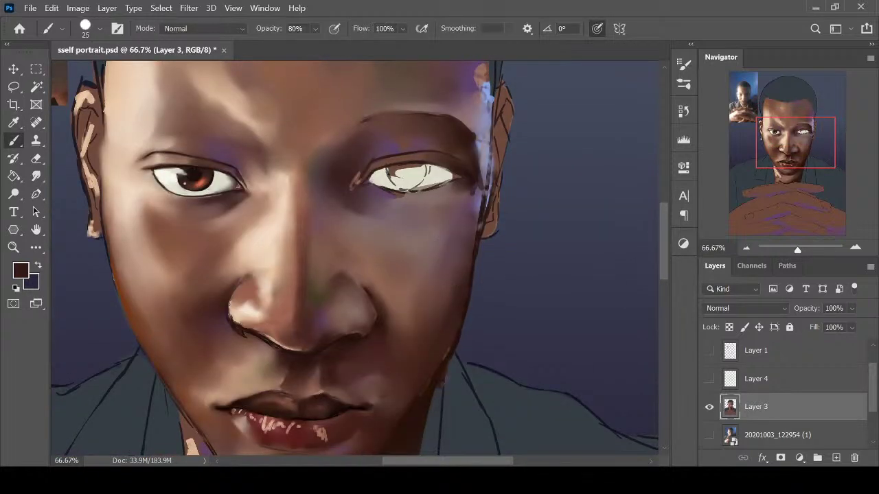
{"action": "mouse_move", "coordinate": [484, 184]}
{"action": "left_mouse_down"}
{"action": "mouse_move", "coordinate": [467, 273]}
{"action": "mouse_move", "coordinate": [479, 182]}
{"action": "mouse_move", "coordinate": [432, 339]}
{"action": "mouse_move", "coordinate": [401, 384]}
{"action": "mouse_move", "coordinate": [455, 290]}
{"action": "mouse_move", "coordinate": [459, 172]}
{"action": "mouse_move", "coordinate": [466, 191]}
{"action": "mouse_move", "coordinate": [448, 191]}
{"action": "mouse_move", "coordinate": [472, 176]}
{"action": "mouse_move", "coordinate": [472, 190]}
{"action": "mouse_move", "coordinate": [430, 195]}
{"action": "mouse_move", "coordinate": [448, 189]}
{"action": "mouse_move", "coordinate": [487, 263]}
{"action": "mouse_move", "coordinate": [429, 201]}
{"action": "left_mouse_up"}
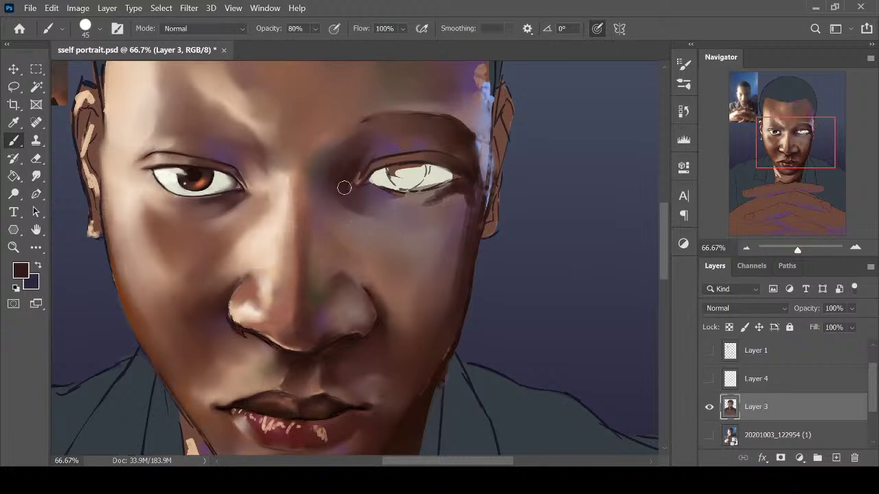
Smudge the unfinished eye's inner corner and the dark strokes beneath its outer corner with a 50 px brush
{"action": "key", "text": "r"}
{"action": "left_click_drag", "start_coordinate": [357, 176], "coordinate": [351, 183]}
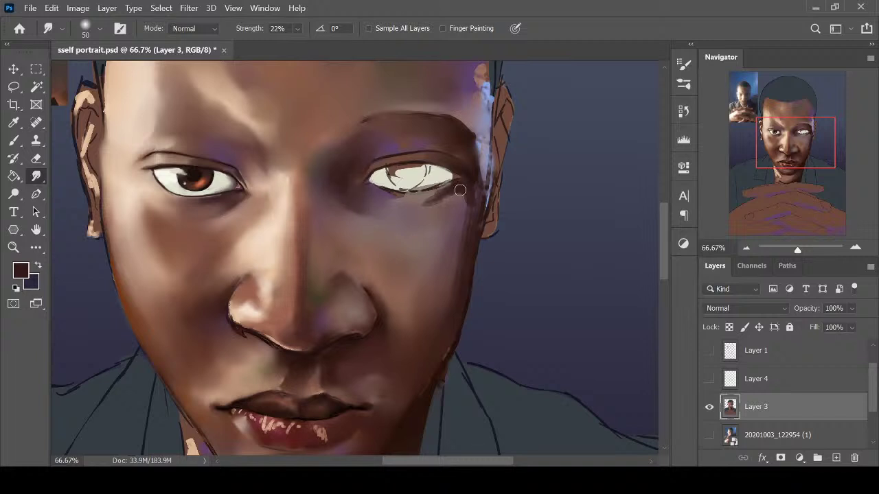
{"action": "left_click_drag", "start_coordinate": [460, 191], "coordinate": [427, 199]}
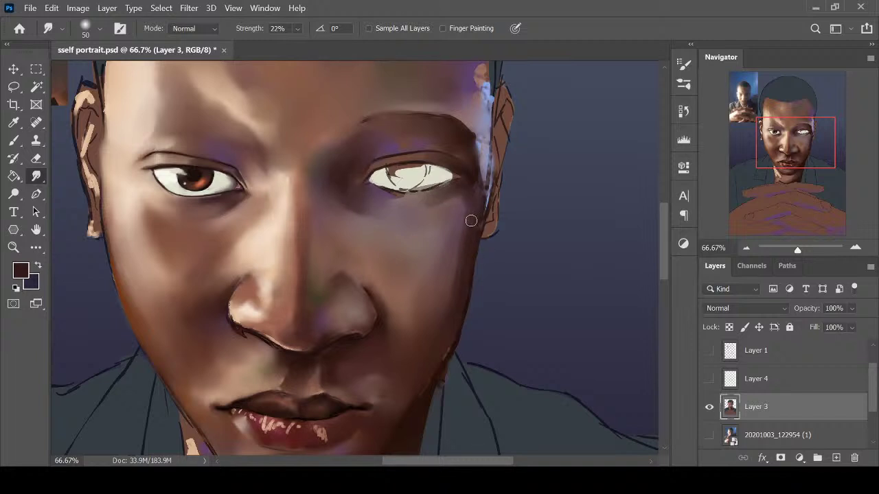
Reduce the paint brush to 15 px and examine the jaw and neck edge on the shaded side of the face
{"action": "key", "text": "i"}
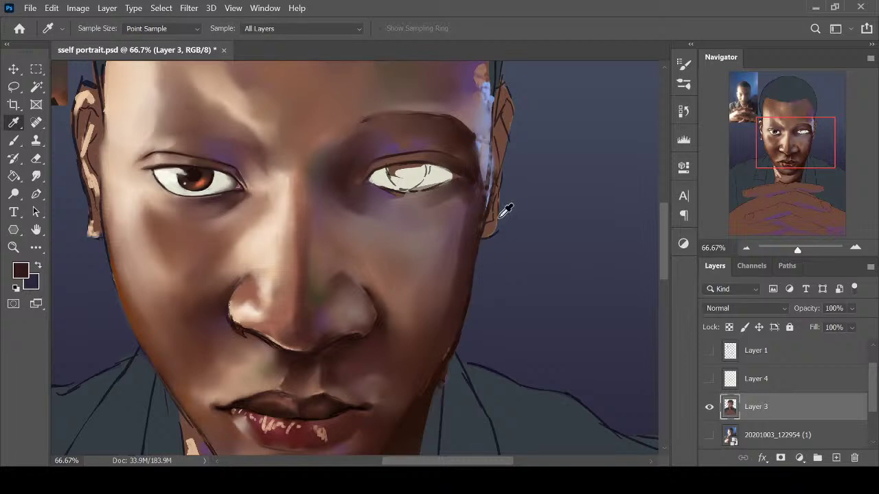
{"action": "key", "text": "b"}
{"action": "key", "text": "bracketleft"}
{"action": "key", "text": "bracketleft"}
{"action": "key", "text": "bracketleft"}
{"action": "key", "text": "bracketleft"}
{"action": "key", "text": "bracketleft"}
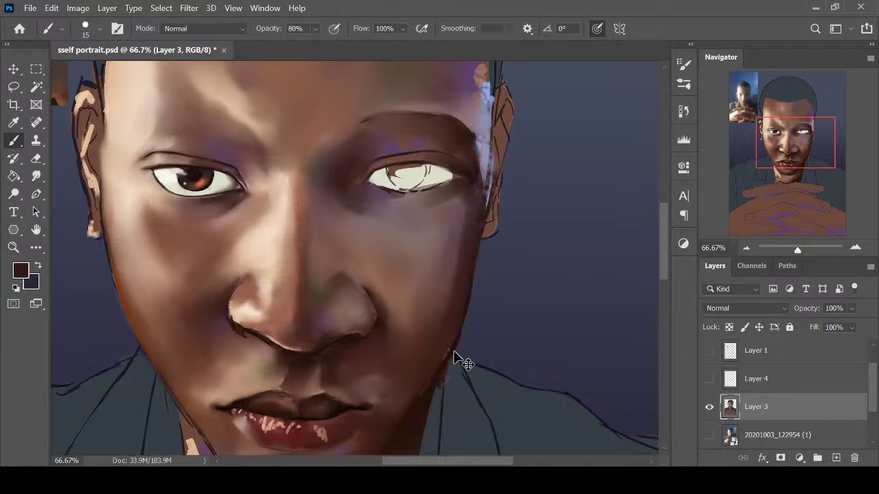
{"action": "key", "text": "ctrl+minus"}
{"action": "left_click_drag", "start_coordinate": [665, 240], "coordinate": [656, 253]}
{"action": "key", "text": "ctrl+plus"}
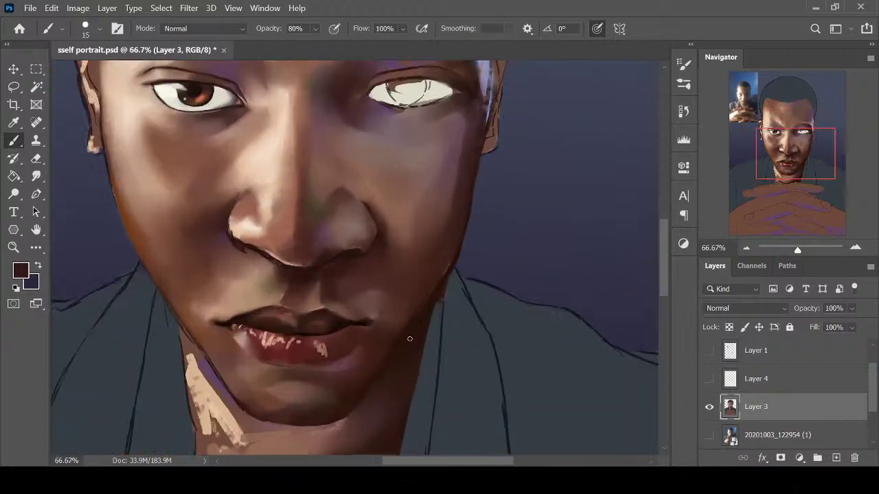
Smudge the dark outline around the lit-side nostril and under the nose to soften it at 22% strength
{"action": "key", "text": "r"}
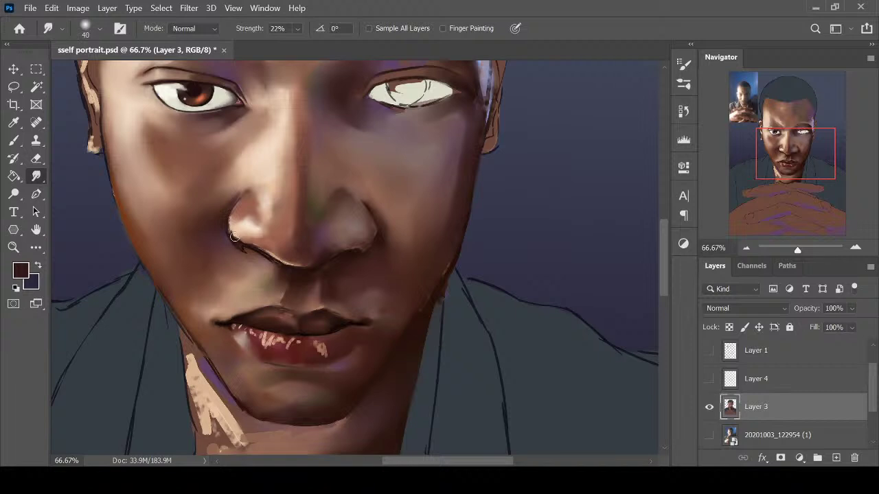
{"action": "left_click_drag", "start_coordinate": [240, 246], "coordinate": [237, 241]}
{"action": "left_click_drag", "start_coordinate": [251, 247], "coordinate": [262, 251]}
{"action": "mouse_move", "coordinate": [664, 268]}
{"action": "left_mouse_down"}
{"action": "mouse_move", "coordinate": [663, 256]}
{"action": "mouse_move", "coordinate": [664, 279]}
{"action": "mouse_move", "coordinate": [656, 225]}
{"action": "mouse_move", "coordinate": [655, 251]}
{"action": "mouse_move", "coordinate": [663, 252]}
{"action": "left_mouse_up"}
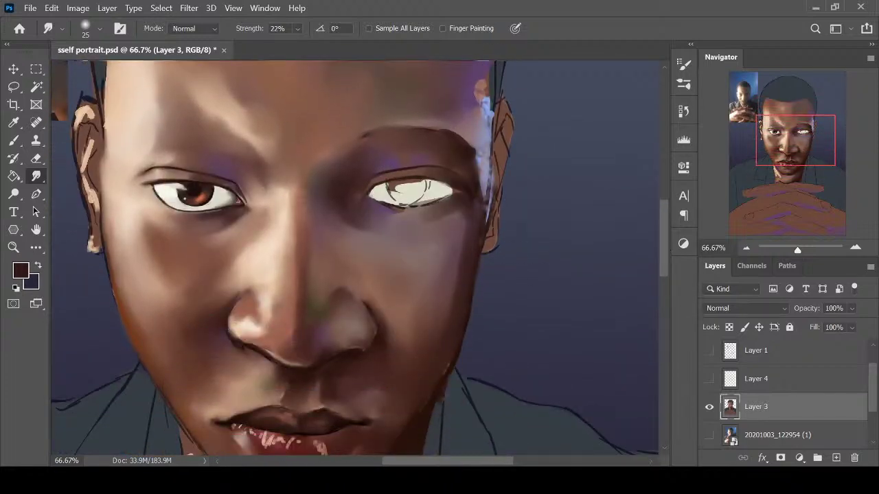
{"action": "key", "text": "ctrl+minus"}
{"action": "key", "text": "ctrl+minus"}
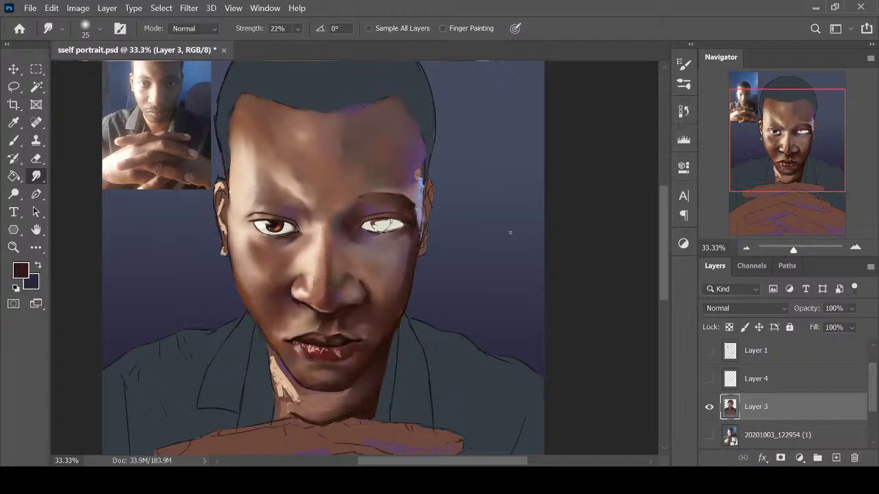
Try a dark brown stroke on the shaded cheek beside the nose with an enlarged brush and undo it
{"action": "key", "text": "ctrl+plus"}
{"action": "key", "text": "i"}
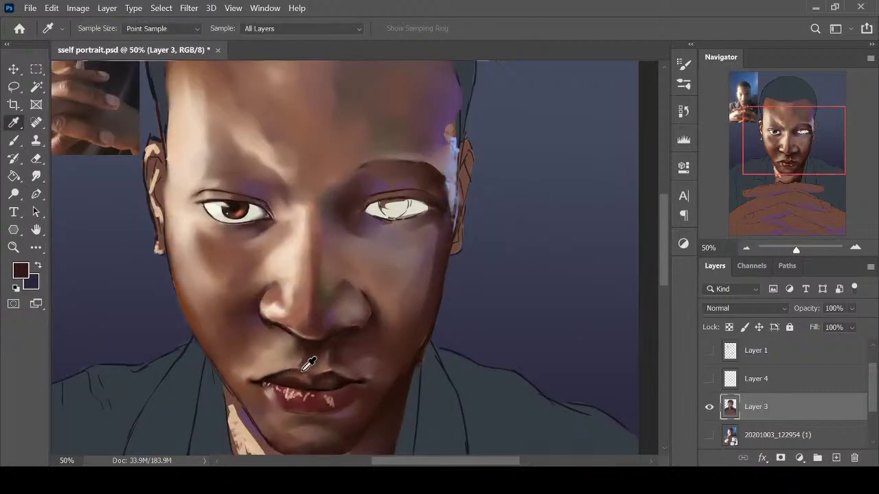
{"action": "key", "text": "b"}
{"action": "key", "text": "bracketright"}
{"action": "key", "text": "bracketright"}
{"action": "key", "text": "bracketright"}
{"action": "key", "text": "bracketright"}
{"action": "key", "text": "bracketright"}
{"action": "key", "text": "bracketright"}
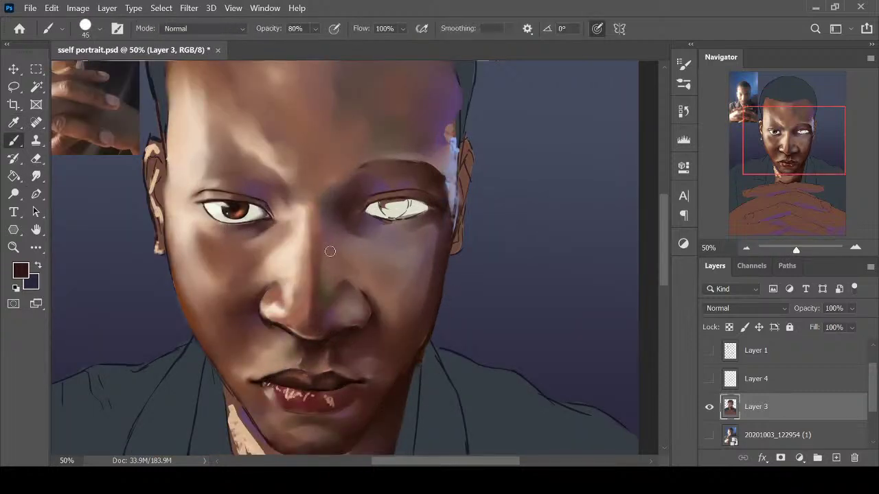
{"action": "mouse_move", "coordinate": [336, 260]}
{"action": "left_mouse_down"}
{"action": "mouse_move", "coordinate": [331, 225]}
{"action": "mouse_move", "coordinate": [337, 262]}
{"action": "left_mouse_up"}
{"action": "key", "text": "ctrl+z"}
Add a new layer above Layer 3 and set its blend mode to Overlay
{"action": "key", "text": "ctrl+shift+n"}
{"action": "key", "text": "Return"}
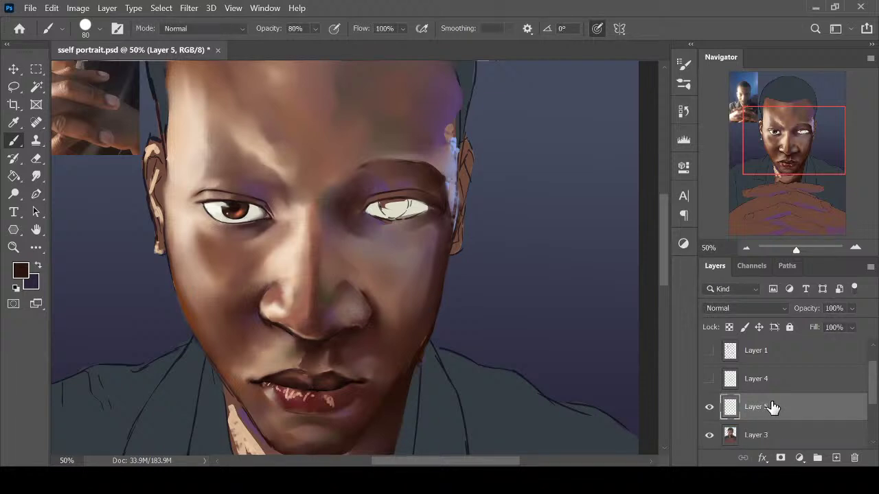
{"action": "left_click", "coordinate": [765, 308]}
{"action": "left_click", "coordinate": [777, 302]}
{"action": "scroll", "coordinate": [778, 305], "scroll_direction": "up", "scroll_amount": 10}
{"action": "scroll", "coordinate": [762, 305], "scroll_direction": "down", "scroll_amount": 8}
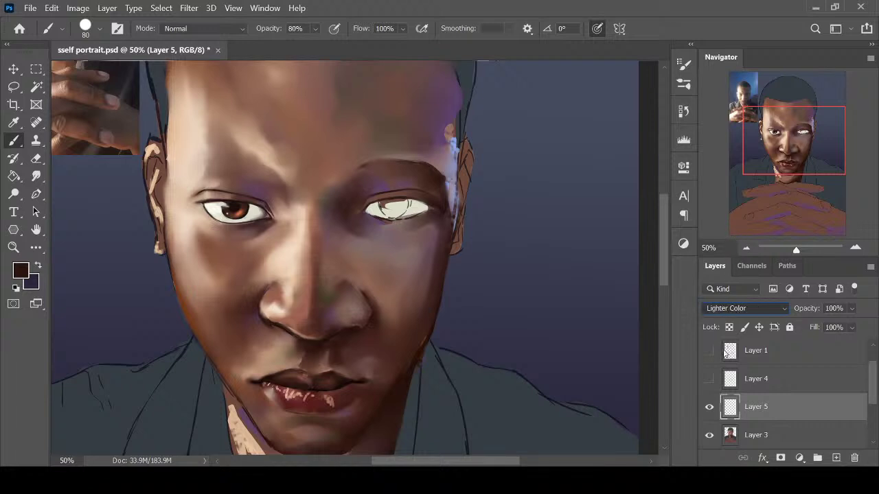
{"action": "scroll", "coordinate": [741, 302], "scroll_direction": "down", "scroll_amount": 1}
Paint dark brown on the Overlay layer across the face's shaded half, from forehead to chin, using 80 px and 125 px brushes
{"action": "mouse_move", "coordinate": [328, 243]}
{"action": "left_mouse_down"}
{"action": "mouse_move", "coordinate": [327, 286]}
{"action": "mouse_move", "coordinate": [343, 236]}
{"action": "mouse_move", "coordinate": [381, 298]}
{"action": "mouse_move", "coordinate": [392, 294]}
{"action": "mouse_move", "coordinate": [396, 336]}
{"action": "mouse_move", "coordinate": [427, 243]}
{"action": "mouse_move", "coordinate": [392, 250]}
{"action": "mouse_move", "coordinate": [427, 236]}
{"action": "mouse_move", "coordinate": [389, 233]}
{"action": "mouse_move", "coordinate": [365, 243]}
{"action": "mouse_move", "coordinate": [376, 260]}
{"action": "mouse_move", "coordinate": [338, 209]}
{"action": "mouse_move", "coordinate": [441, 218]}
{"action": "mouse_move", "coordinate": [393, 277]}
{"action": "mouse_move", "coordinate": [416, 294]}
{"action": "mouse_move", "coordinate": [397, 348]}
{"action": "mouse_move", "coordinate": [433, 282]}
{"action": "left_mouse_up"}
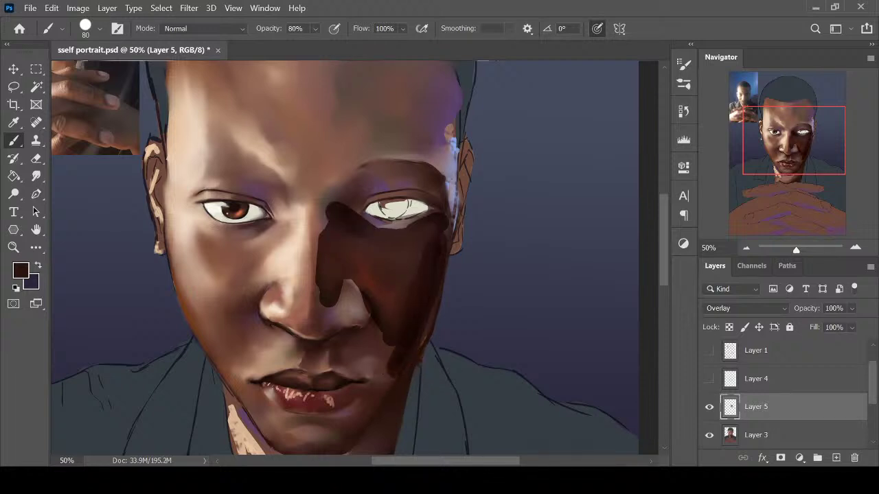
{"action": "mouse_move", "coordinate": [408, 175]}
{"action": "left_mouse_down"}
{"action": "mouse_move", "coordinate": [341, 204]}
{"action": "mouse_move", "coordinate": [374, 182]}
{"action": "mouse_move", "coordinate": [357, 162]}
{"action": "mouse_move", "coordinate": [433, 138]}
{"action": "mouse_move", "coordinate": [416, 124]}
{"action": "left_mouse_up"}
{"action": "key", "text": "ctrl+minus"}
{"action": "key", "text": "bracketright"}
{"action": "key", "text": "bracketright"}
{"action": "key", "text": "bracketright"}
{"action": "mouse_move", "coordinate": [370, 161]}
{"action": "left_mouse_down"}
{"action": "mouse_move", "coordinate": [363, 114]}
{"action": "mouse_move", "coordinate": [387, 118]}
{"action": "mouse_move", "coordinate": [406, 172]}
{"action": "left_mouse_up"}
{"action": "left_click_drag", "start_coordinate": [416, 127], "coordinate": [420, 240]}
{"action": "mouse_move", "coordinate": [396, 278]}
{"action": "left_mouse_down"}
{"action": "mouse_move", "coordinate": [371, 241]}
{"action": "mouse_move", "coordinate": [402, 241]}
{"action": "left_mouse_up"}
{"action": "mouse_move", "coordinate": [336, 320]}
{"action": "left_mouse_down"}
{"action": "mouse_move", "coordinate": [333, 291]}
{"action": "mouse_move", "coordinate": [339, 322]}
{"action": "mouse_move", "coordinate": [370, 341]}
{"action": "mouse_move", "coordinate": [358, 314]}
{"action": "left_mouse_up"}
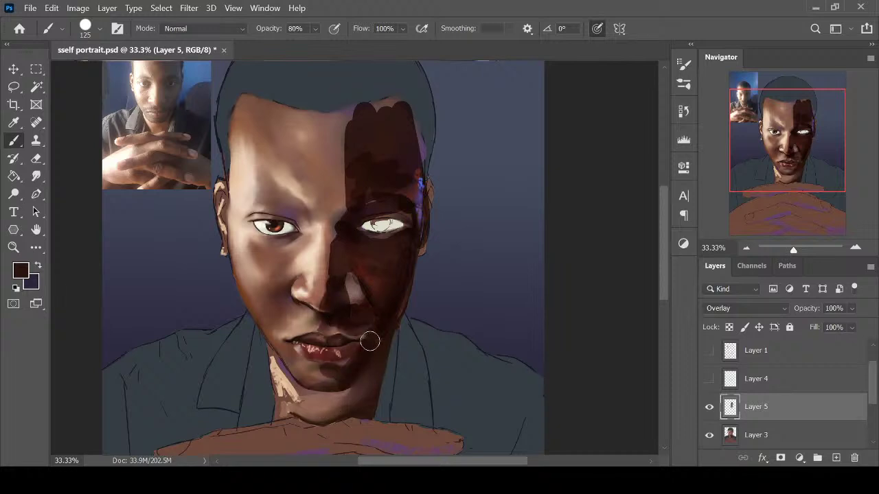
Lower the Overlay shadow layer's opacity to 68%
{"action": "left_click", "coordinate": [852, 308]}
{"action": "left_click_drag", "start_coordinate": [837, 327], "coordinate": [849, 324]}
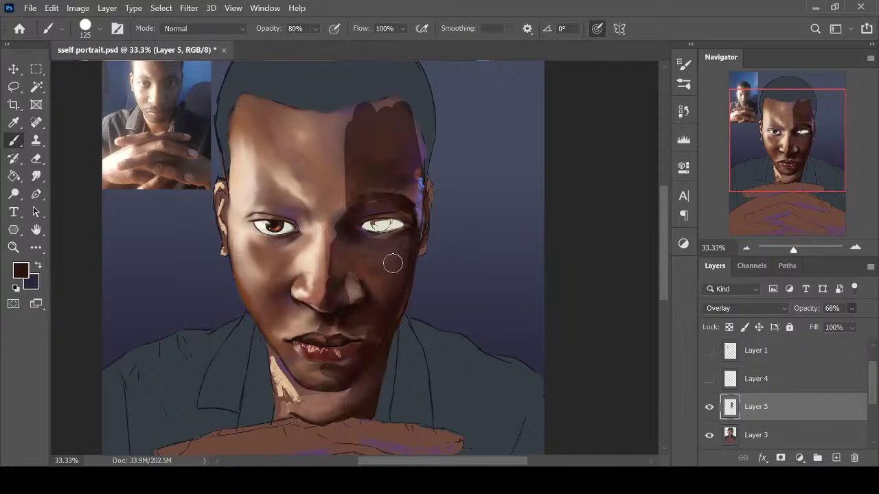
Smudge the Overlay shadow's hard edges along the forehead, nose and mouth side at 22% strength, using 80 px and 125 px sizes
{"action": "key", "text": "r"}
{"action": "key", "text": "bracketright"}
{"action": "key", "text": "bracketright"}
{"action": "key", "text": "bracketright"}
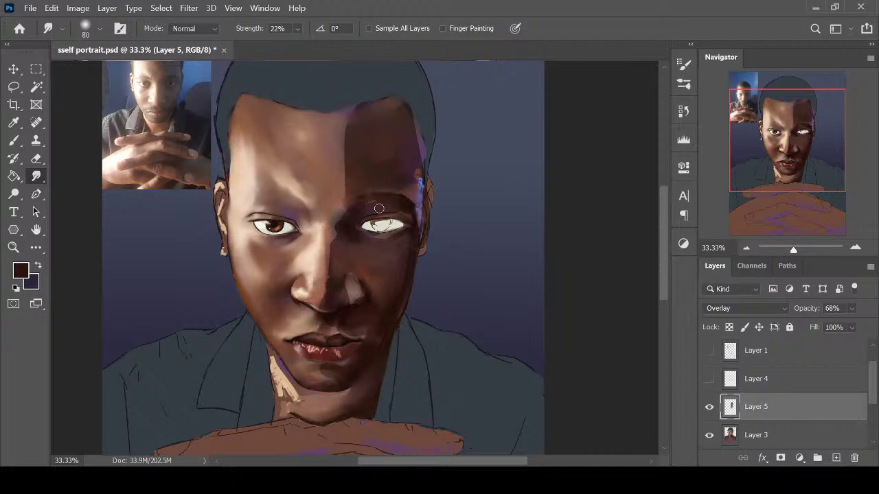
{"action": "key", "text": "bracketright"}
{"action": "key", "text": "bracketright"}
{"action": "key", "text": "bracketright"}
{"action": "key", "text": "bracketright"}
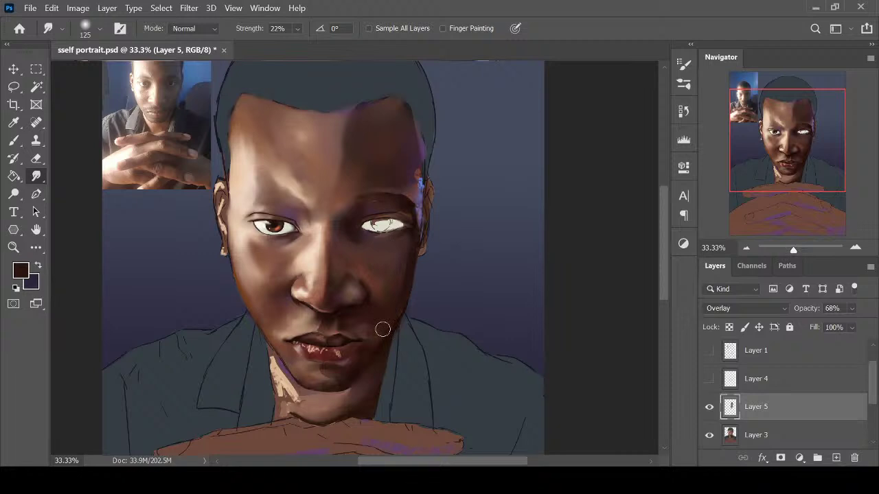
{"action": "left_click", "coordinate": [338, 365]}
Paint dark brown shadow around the shaded mouth corner, jaw and neck below the chin with a 125 px brush, smudging it smooth
{"action": "key", "text": "b"}
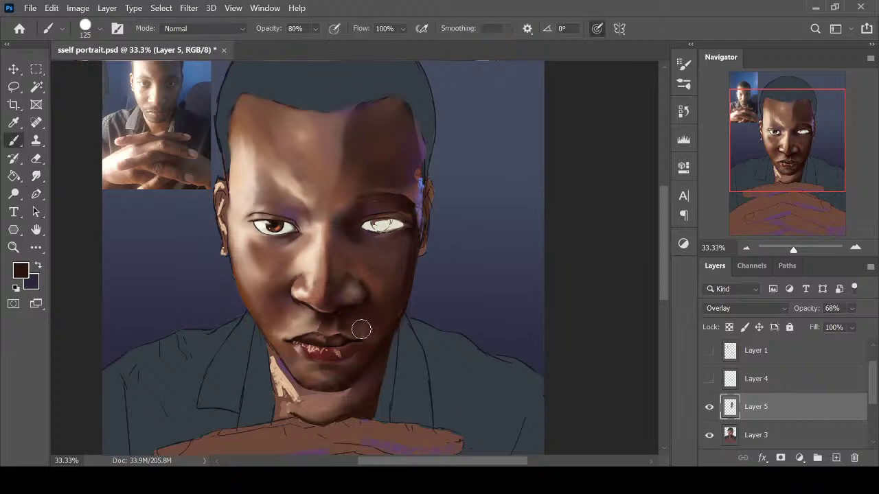
{"action": "key", "text": "r"}
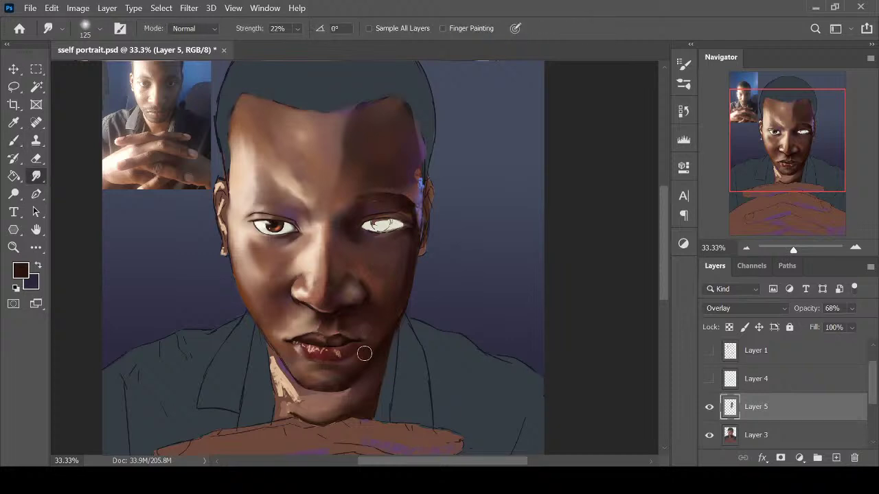
{"action": "key", "text": "b"}
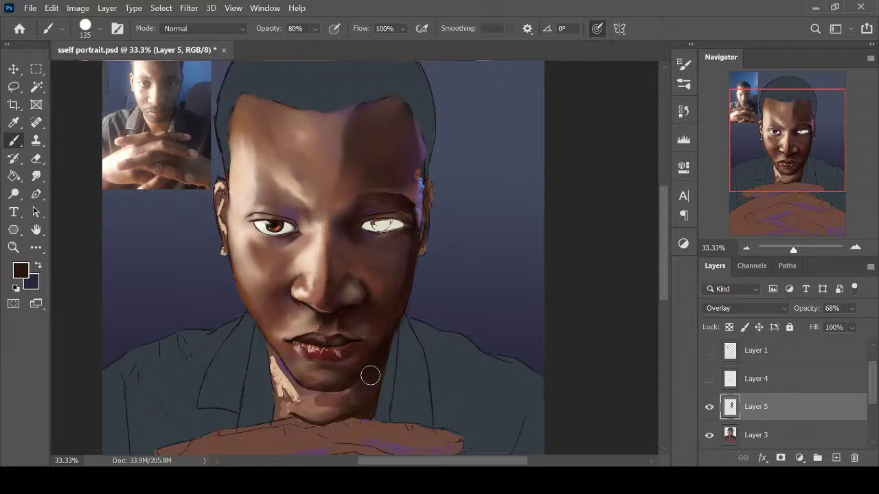
{"action": "key", "text": "r"}
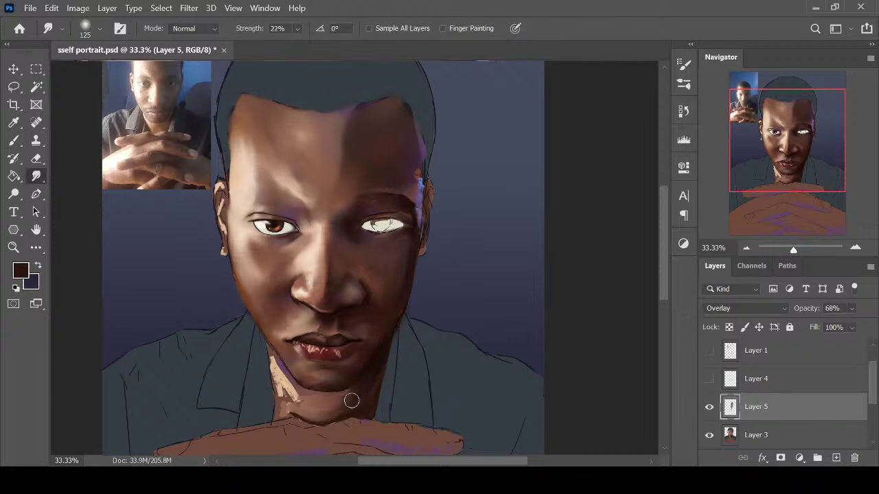
{"action": "key", "text": "b"}
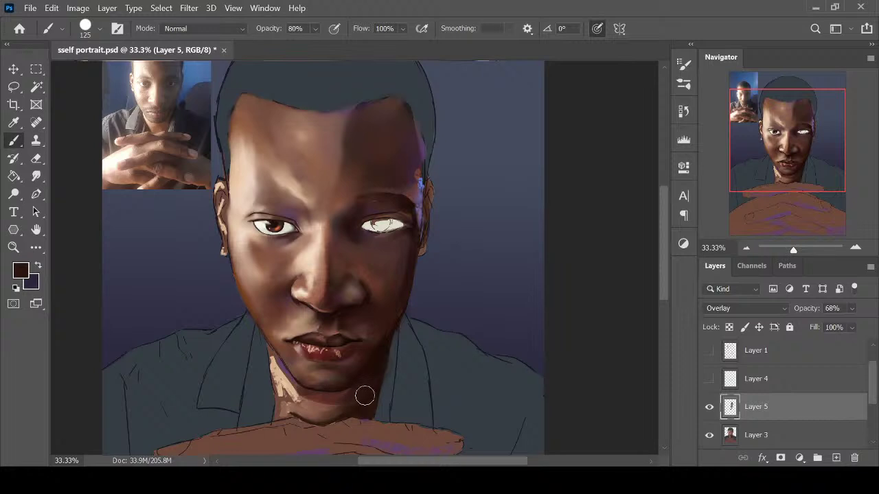
{"action": "mouse_move", "coordinate": [363, 397]}
{"action": "left_mouse_down"}
{"action": "mouse_move", "coordinate": [359, 416]}
{"action": "mouse_move", "coordinate": [334, 403]}
{"action": "mouse_move", "coordinate": [307, 404]}
{"action": "left_mouse_up"}
{"action": "key", "text": "r"}
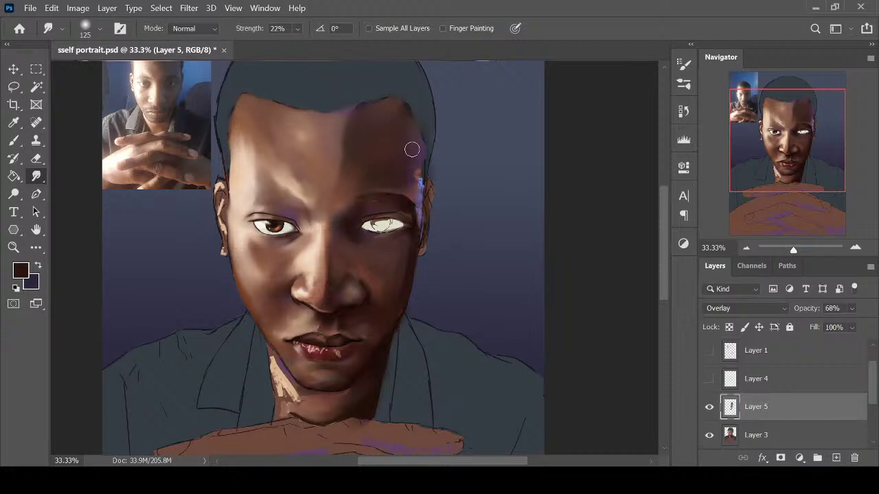
Deepen the shadow between the nose bridge and the unfinished eye with the 125 px brush and blend it with the Smudge tool
{"action": "key", "text": "ctrl+minus"}
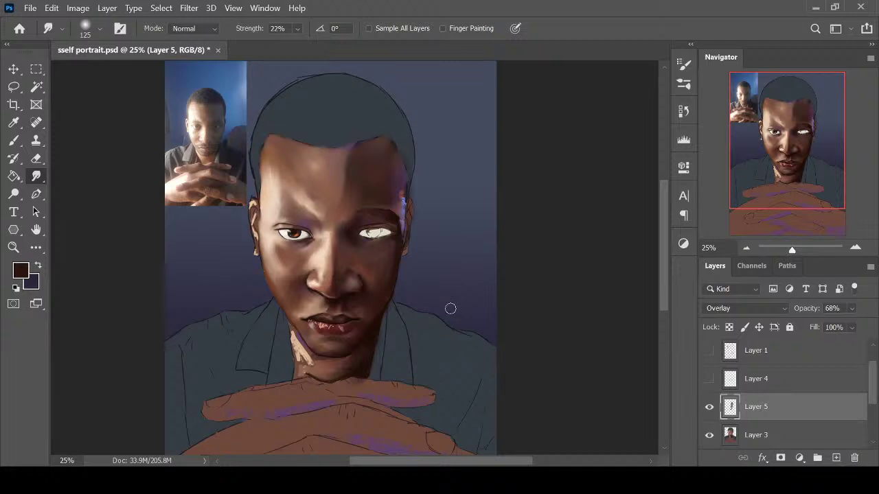
{"action": "key", "text": "ctrl+plus"}
{"action": "key", "text": "ctrl+plus"}
{"action": "key", "text": "b"}
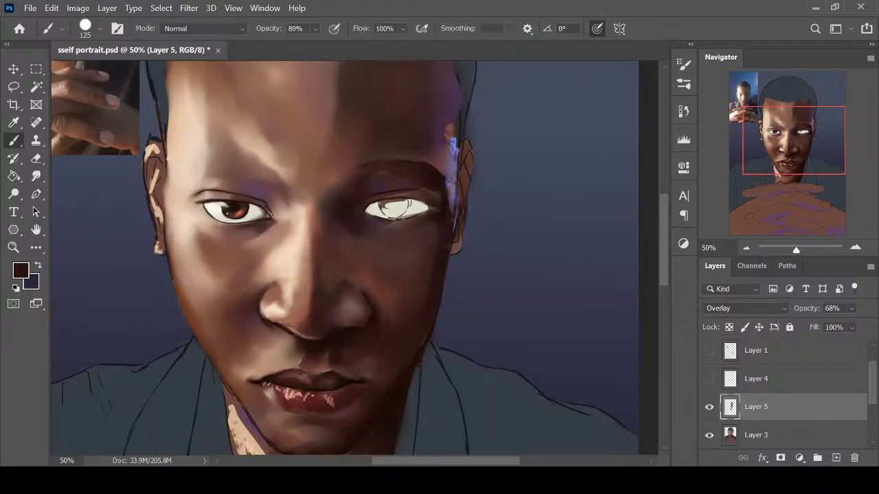
{"action": "left_click", "coordinate": [36, 176]}
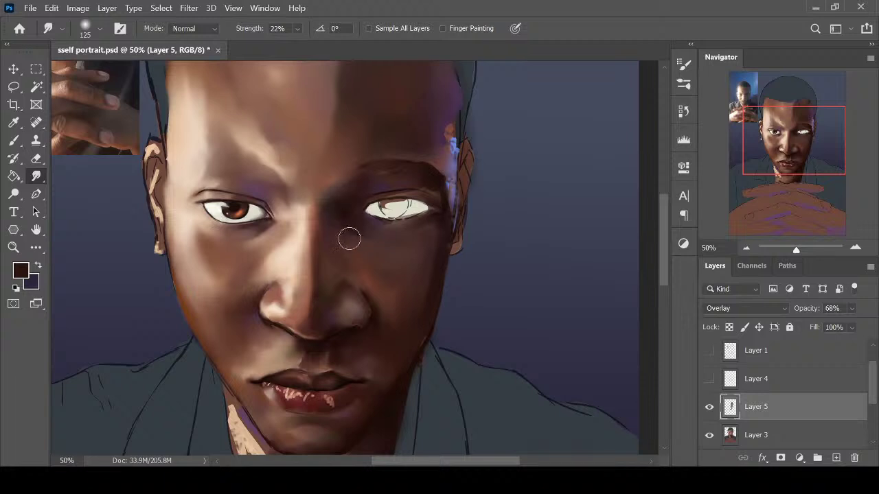
{"action": "key", "text": "b"}
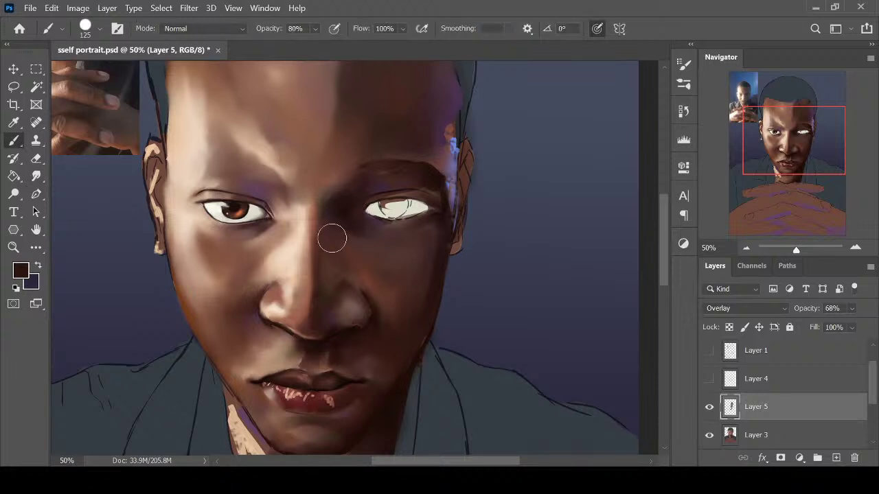
{"action": "key", "text": "r"}
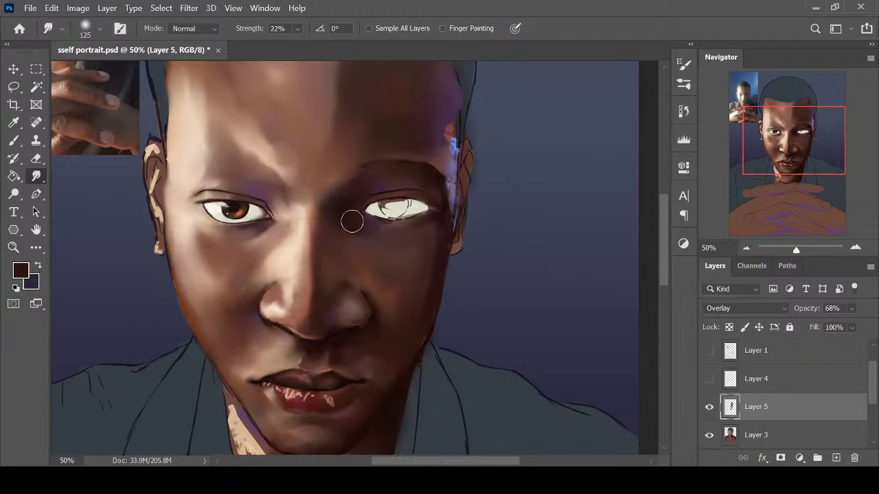
Darken the finished eye's upper lid and inner corner with a 90 px brush, and smudge the shading with an 80 px tip
{"action": "key", "text": "ctrl+minus"}
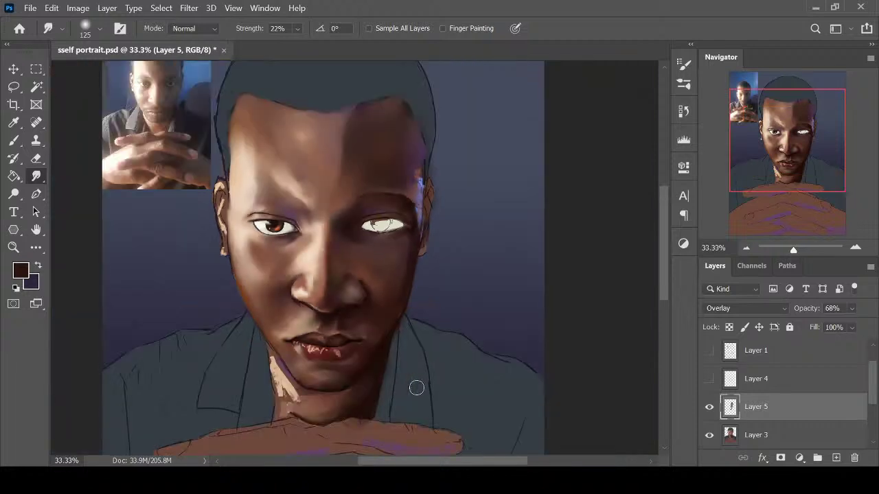
{"action": "key", "text": "b"}
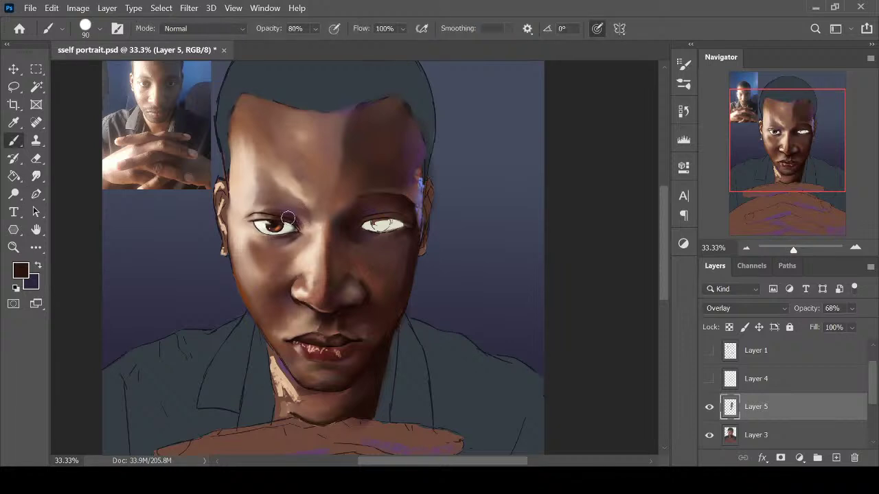
{"action": "key", "text": "r"}
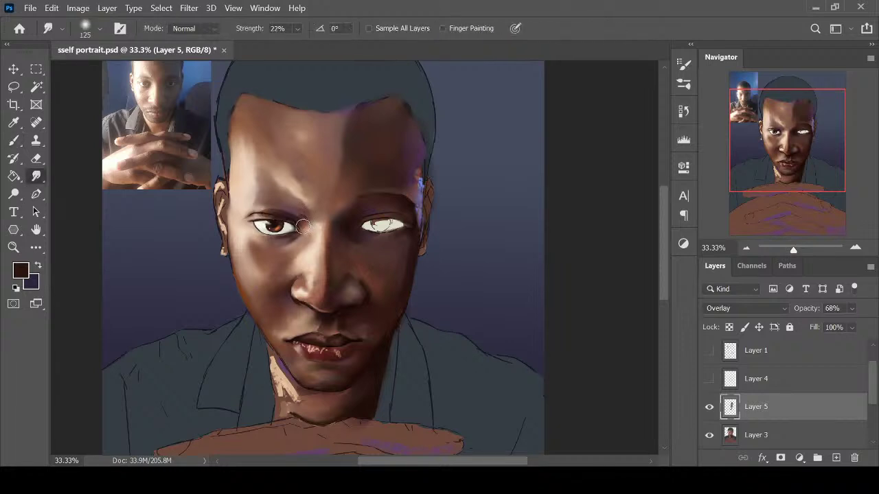
{"action": "key", "text": "bracketleft"}
{"action": "key", "text": "bracketleft"}
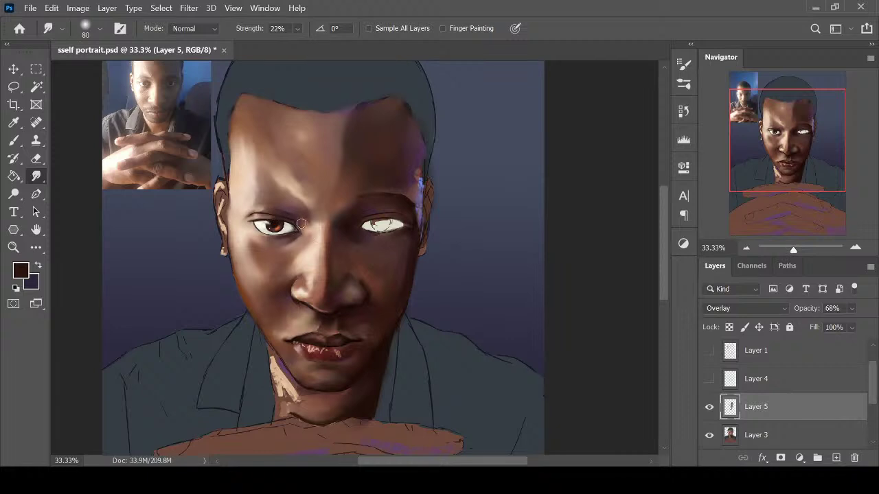
Shade the lit cheek beside the nose and nostril with 90 px and 60 px brushes, softening it with a 60 px smudge
{"action": "key", "text": "b"}
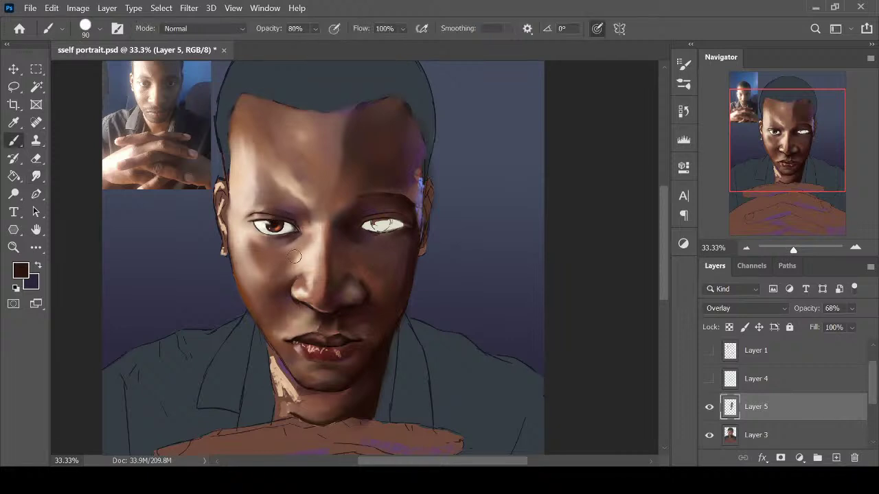
{"action": "key", "text": "r"}
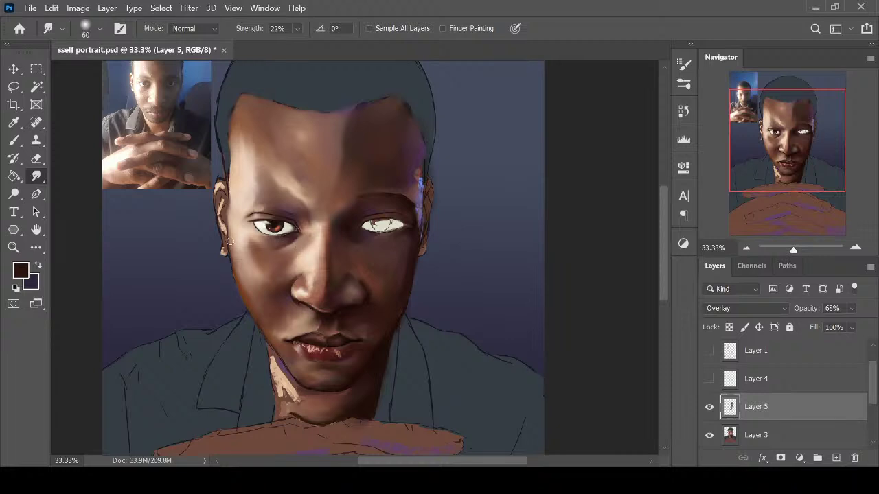
{"action": "key", "text": "b"}
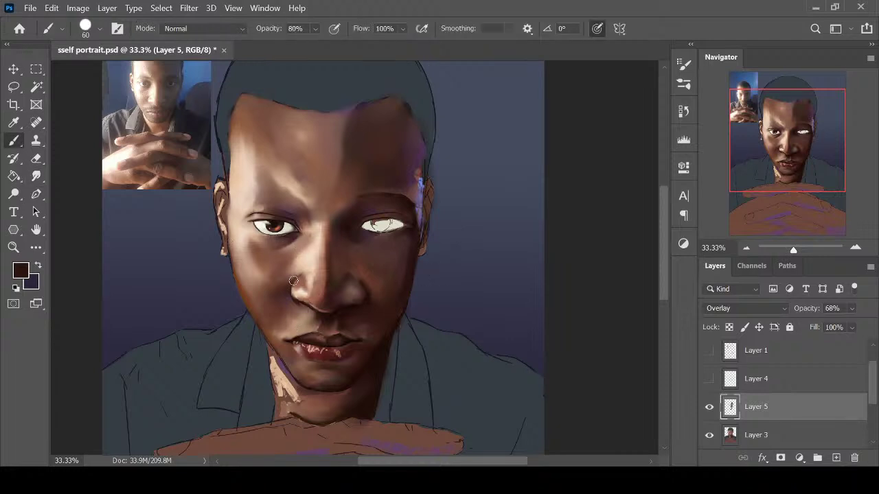
{"action": "key", "text": "r"}
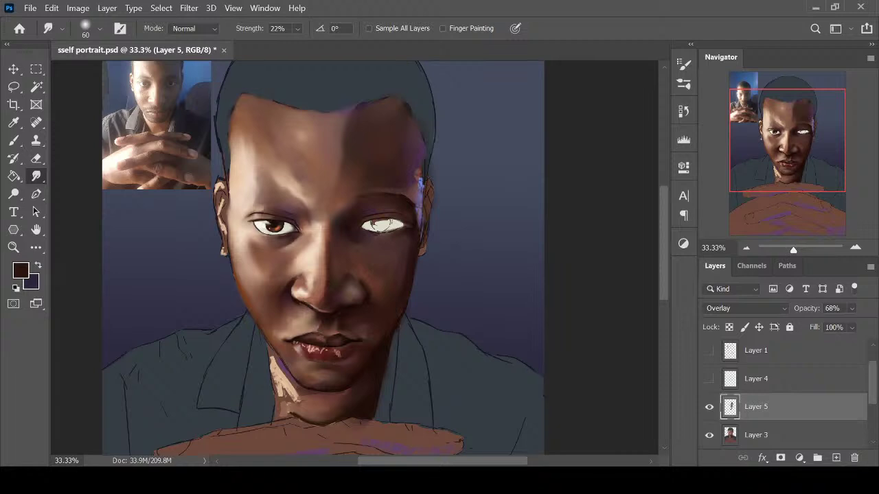
{"action": "key", "text": "b"}
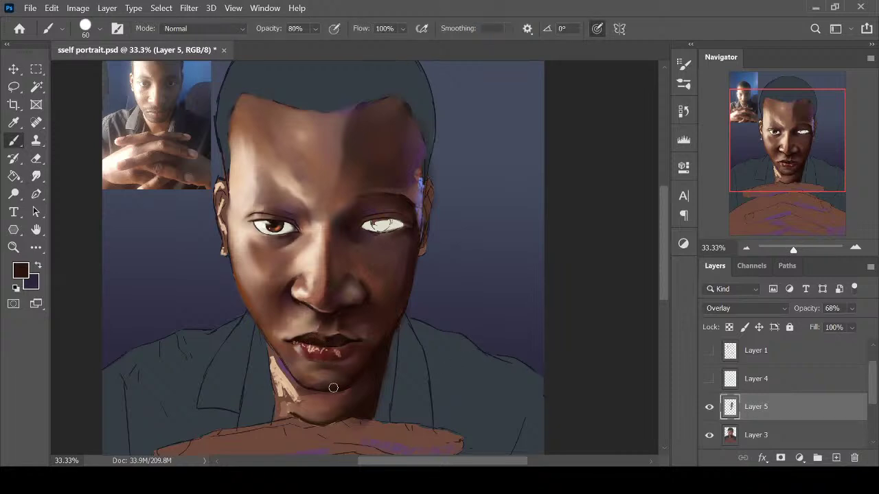
Refine the shadow beside the lit-side nostril using the 60 px Eraser and Smudge tools
{"action": "key", "text": "ctrl+plus"}
{"action": "key", "text": "r"}
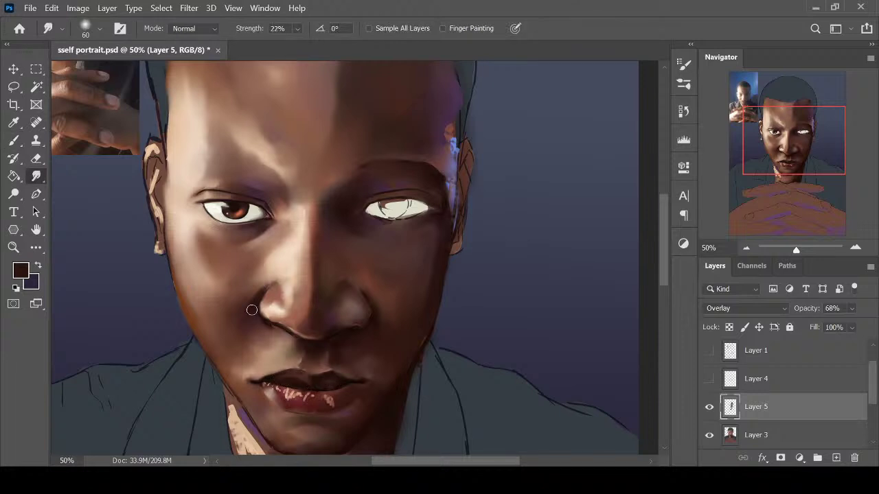
{"action": "key", "text": "e"}
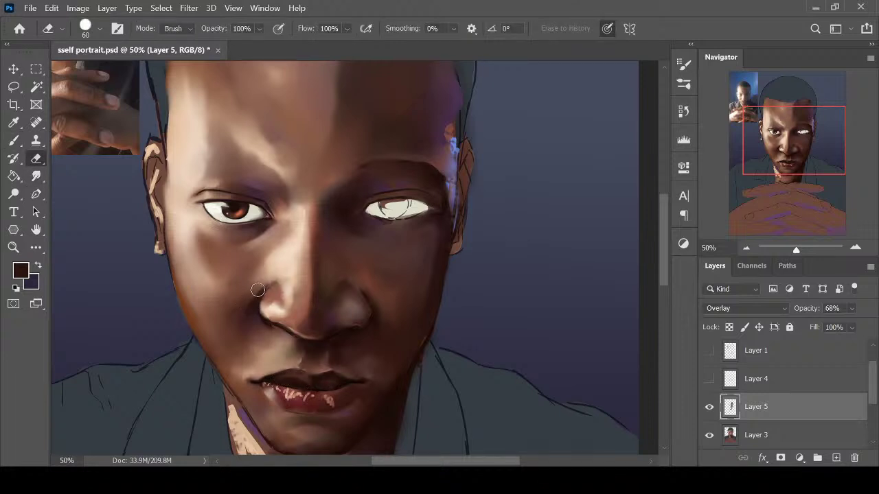
{"action": "key", "text": "r"}
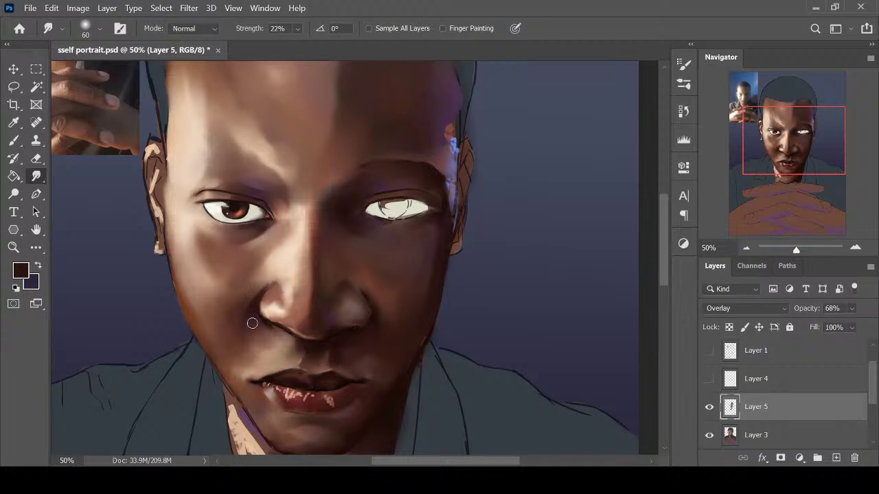
Paint the finished eye's upper lid crease dark with a 25 px brush and smudge it toward the inner corner
{"action": "key", "text": "b"}
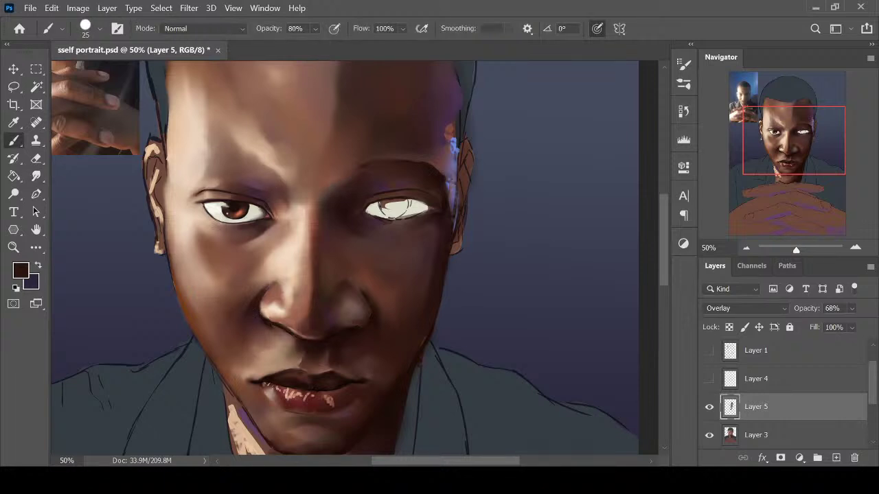
{"action": "left_click_drag", "start_coordinate": [251, 188], "coordinate": [272, 197]}
{"action": "left_click_drag", "start_coordinate": [221, 187], "coordinate": [269, 200]}
{"action": "key", "text": "r"}
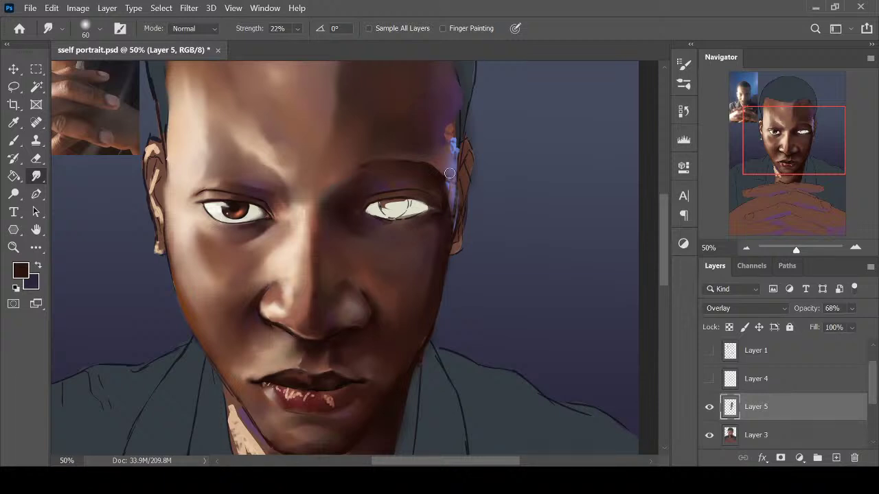
Darken the shaded temple edge beside the blue rim light with a 25 px brush and smudge the strokes at 60 px
{"action": "key", "text": "b"}
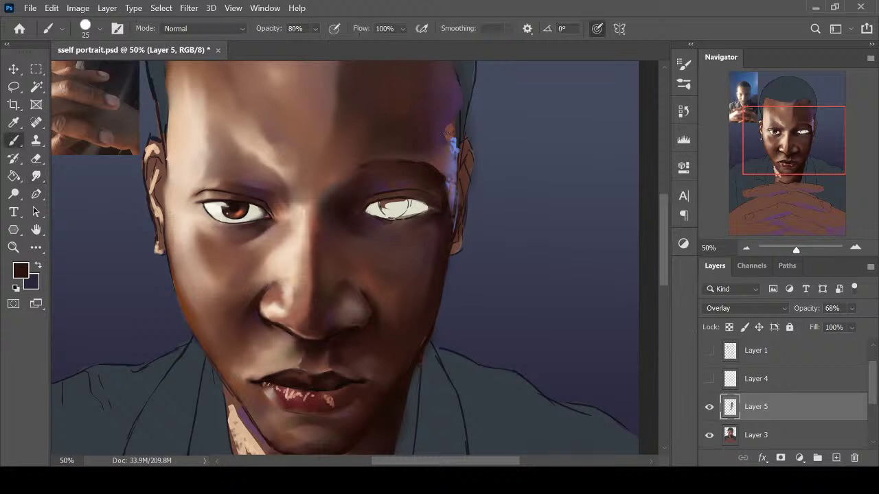
{"action": "left_click_drag", "start_coordinate": [444, 132], "coordinate": [448, 120]}
{"action": "left_click_drag", "start_coordinate": [447, 188], "coordinate": [453, 141]}
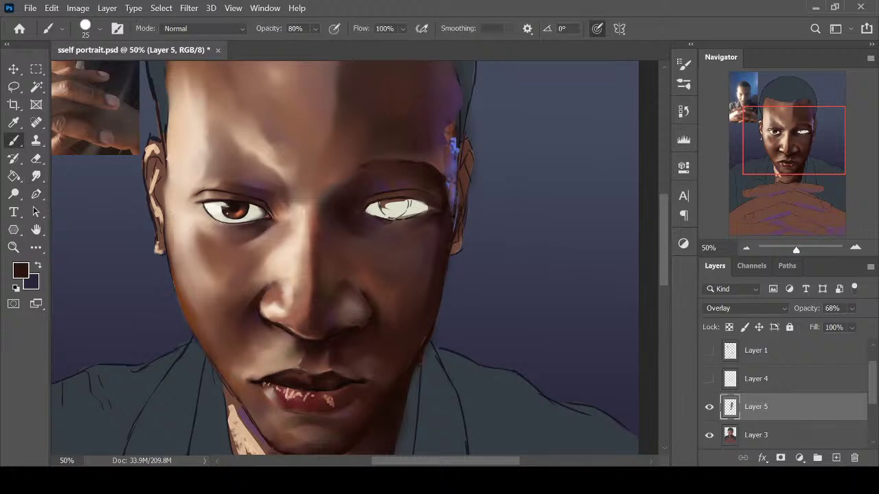
{"action": "key", "text": "r"}
{"action": "mouse_move", "coordinate": [454, 207]}
{"action": "left_mouse_down"}
{"action": "mouse_move", "coordinate": [445, 177]}
{"action": "mouse_move", "coordinate": [454, 157]}
{"action": "left_mouse_up"}
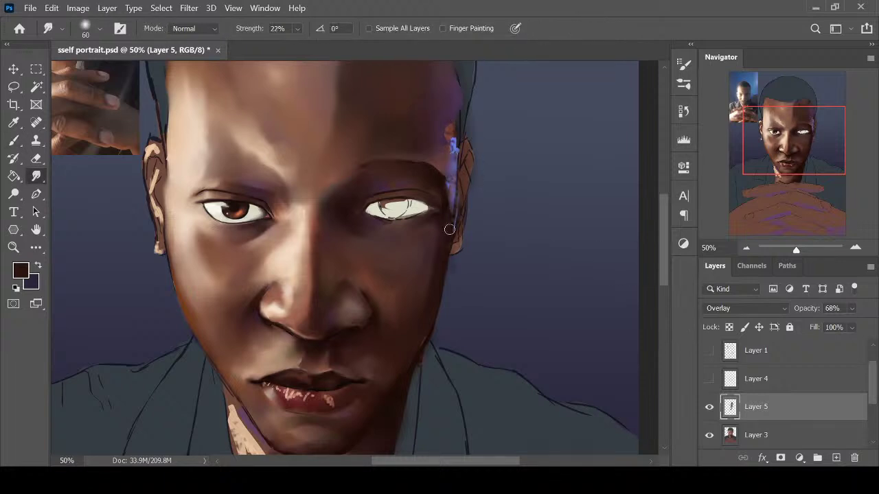
{"action": "key", "text": "ctrl+minus"}
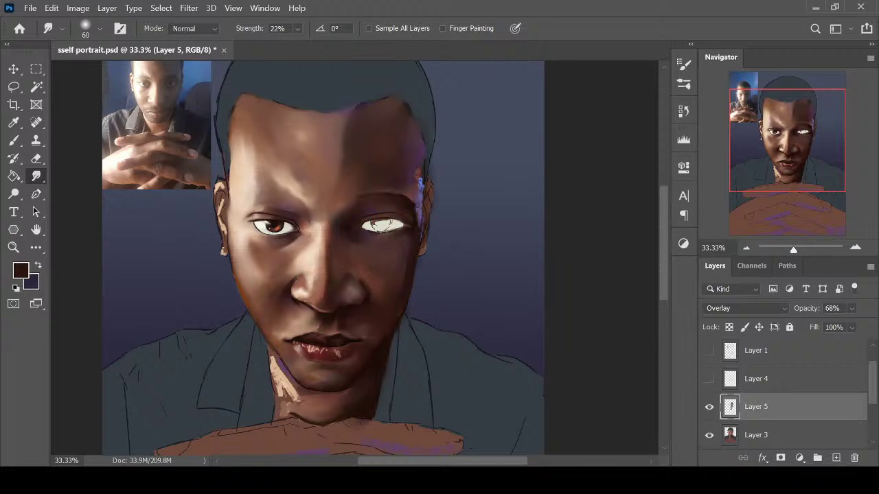
Darken the inner brow area above the finished eye with the 25 px brush, smudge it smooth at 60 px, and save the file
{"action": "key", "text": "b"}
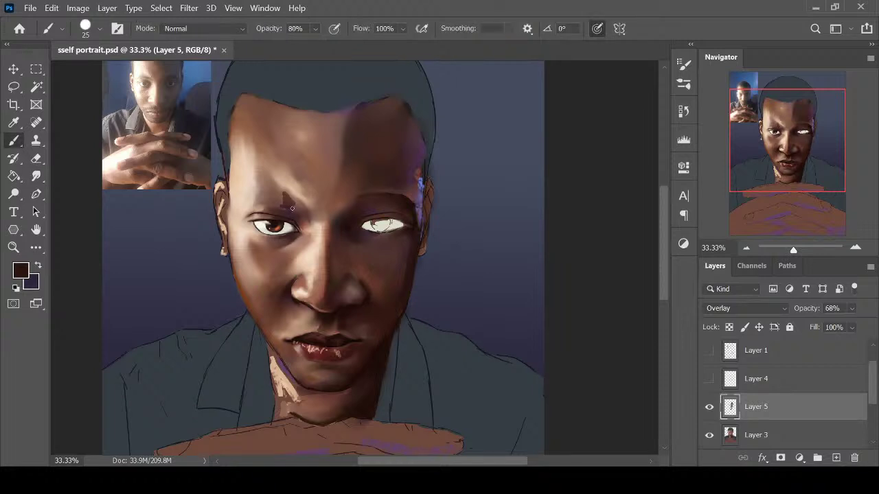
{"action": "key", "text": "r"}
{"action": "mouse_move", "coordinate": [285, 200]}
{"action": "left_mouse_down"}
{"action": "mouse_move", "coordinate": [294, 210]}
{"action": "mouse_move", "coordinate": [306, 203]}
{"action": "left_mouse_up"}
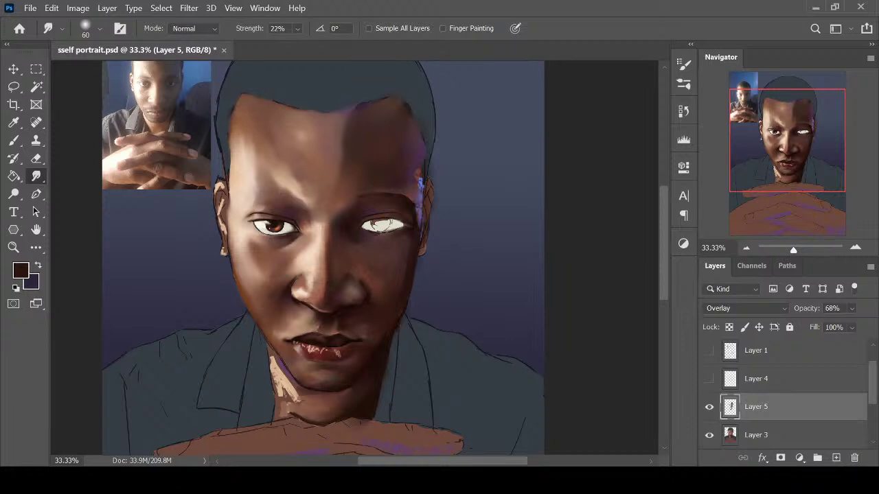
{"action": "key", "text": "ctrl+s"}
Darken the skin above the shaded corner of the mouth with the 25 px brush and smudge the strokes smooth at 60 px
{"action": "key", "text": "b"}
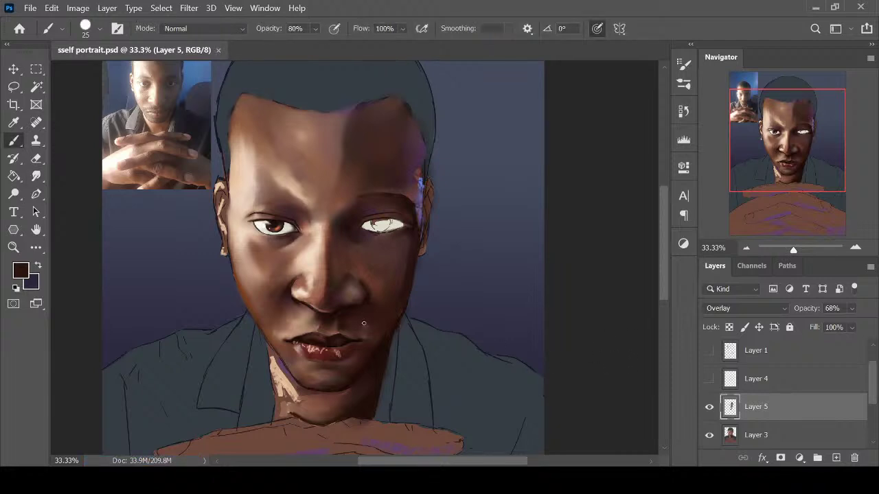
{"action": "left_click", "coordinate": [364, 323]}
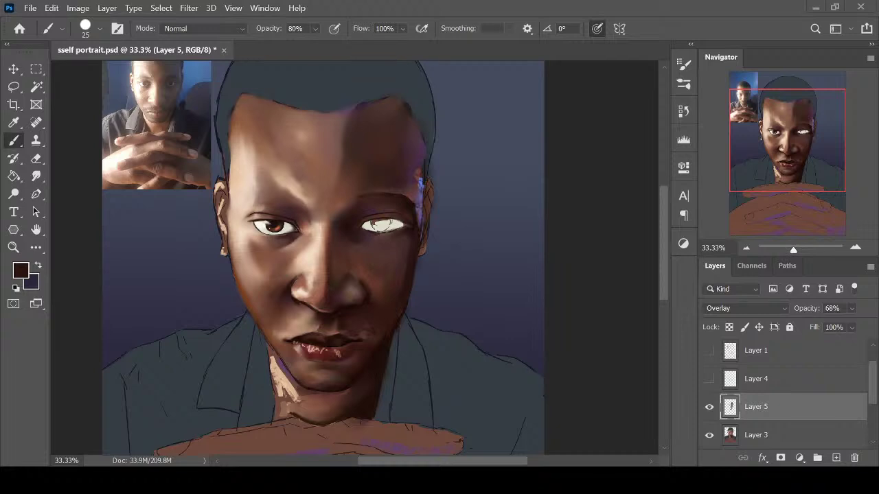
{"action": "key", "text": "r"}
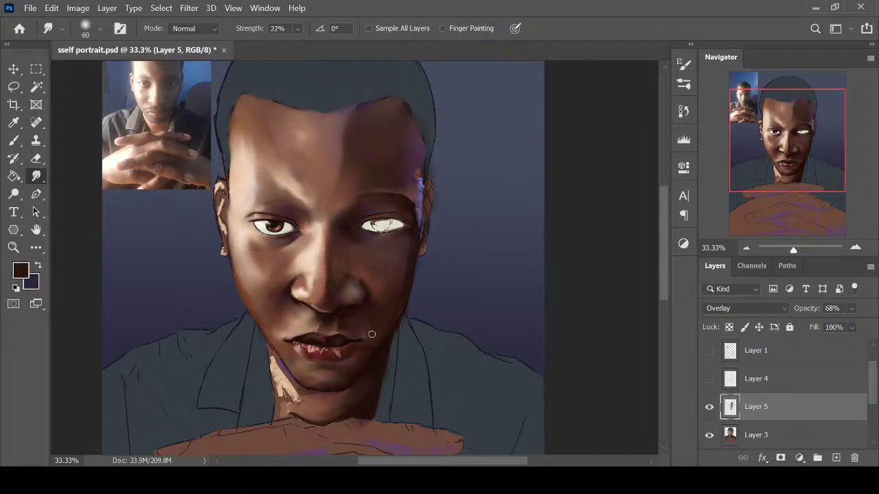
{"action": "key", "text": "b"}
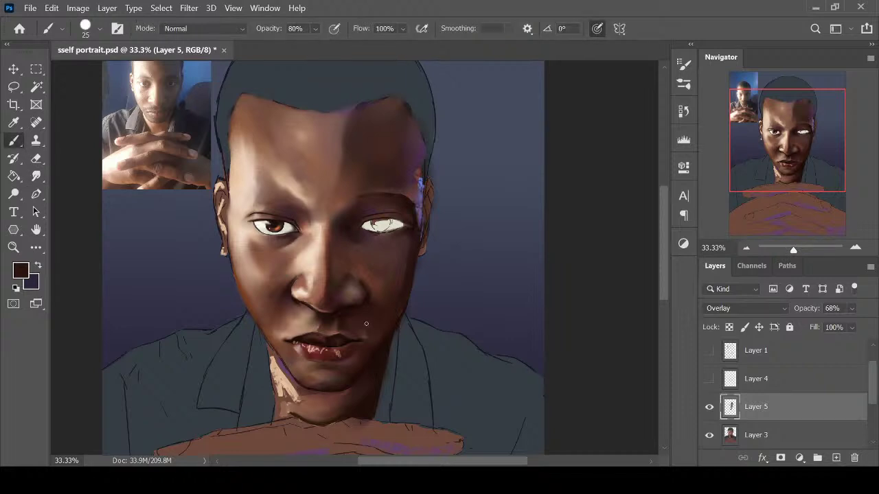
{"action": "key", "text": "r"}
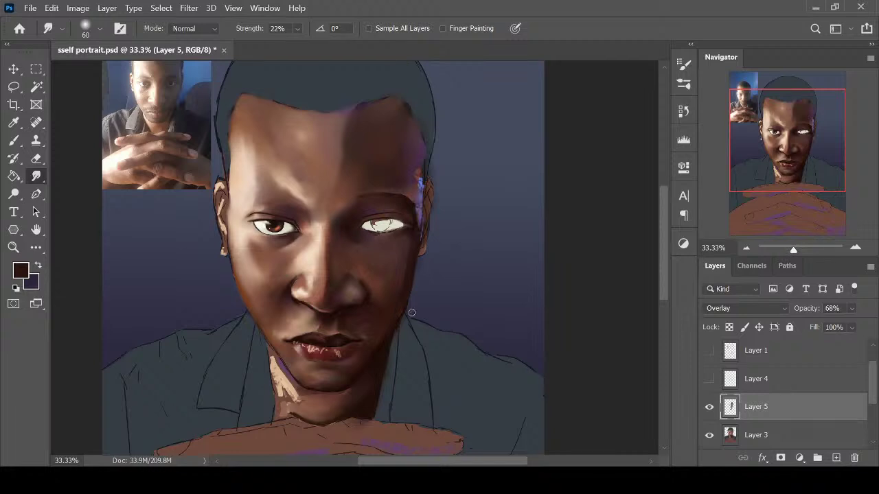
{"action": "key", "text": "b"}
{"action": "key", "text": "r"}
Deepen the shading on the lit side of the forehead with a 40 px brush and smudge it toward the inner brow at 80 px
{"action": "left_click_drag", "start_coordinate": [665, 284], "coordinate": [667, 262]}
{"action": "key", "text": "b"}
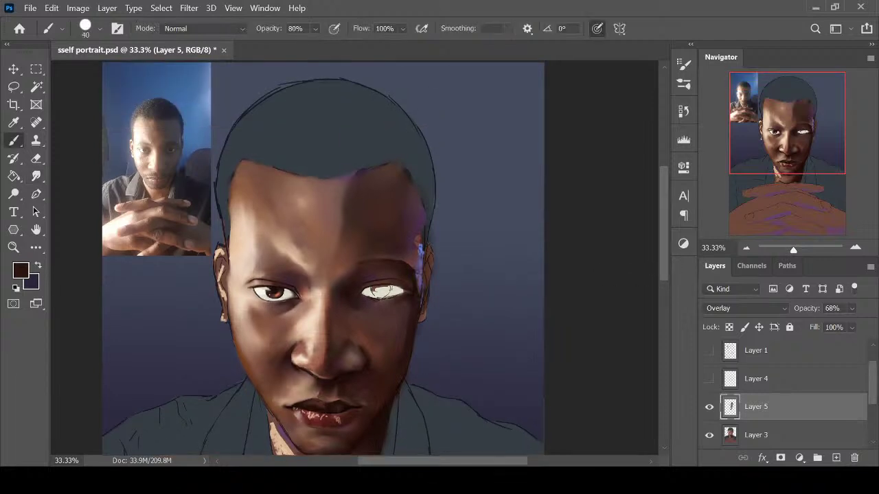
{"action": "mouse_move", "coordinate": [279, 175]}
{"action": "left_mouse_down"}
{"action": "mouse_move", "coordinate": [276, 218]}
{"action": "mouse_move", "coordinate": [275, 198]}
{"action": "mouse_move", "coordinate": [287, 223]}
{"action": "left_mouse_up"}
{"action": "mouse_move", "coordinate": [303, 244]}
{"action": "left_mouse_down"}
{"action": "mouse_move", "coordinate": [311, 256]}
{"action": "mouse_move", "coordinate": [275, 221]}
{"action": "mouse_move", "coordinate": [285, 216]}
{"action": "mouse_move", "coordinate": [276, 204]}
{"action": "mouse_move", "coordinate": [270, 219]}
{"action": "mouse_move", "coordinate": [287, 217]}
{"action": "mouse_move", "coordinate": [267, 193]}
{"action": "mouse_move", "coordinate": [273, 222]}
{"action": "left_mouse_up"}
{"action": "key", "text": "r"}
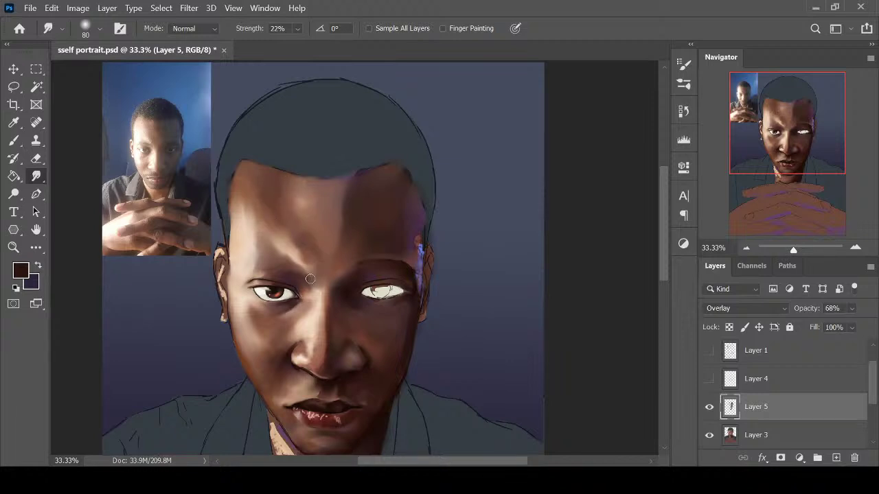
{"action": "left_click_drag", "start_coordinate": [318, 270], "coordinate": [318, 274]}
{"action": "key", "text": "b"}
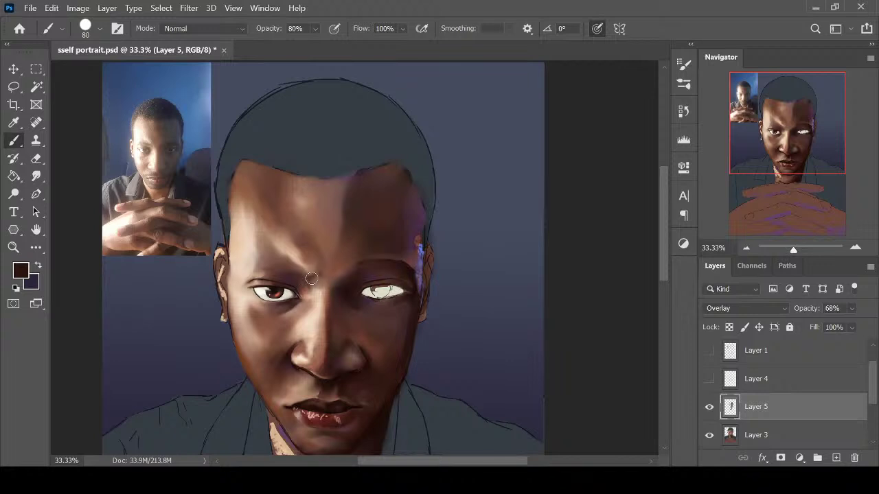
{"action": "key", "text": "r"}
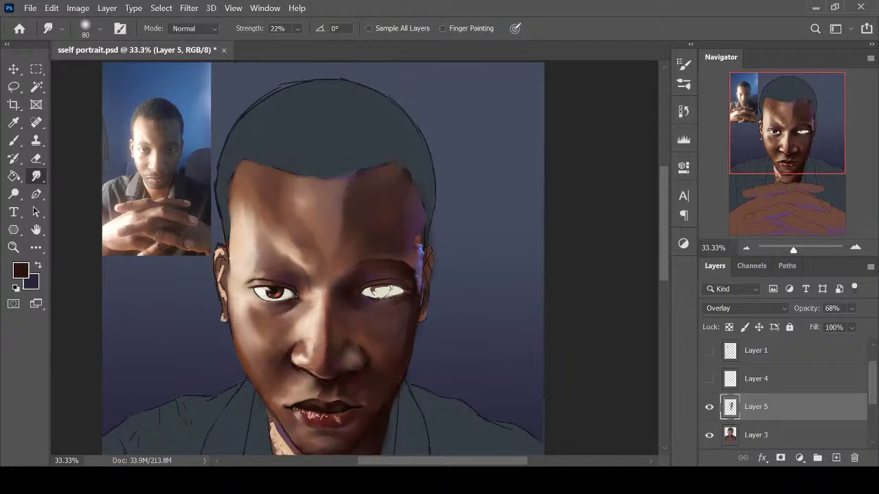
Extend the forehead shadow's edge toward the lit side with the 80 px brush and smudge the transition smooth
{"action": "key", "text": "b"}
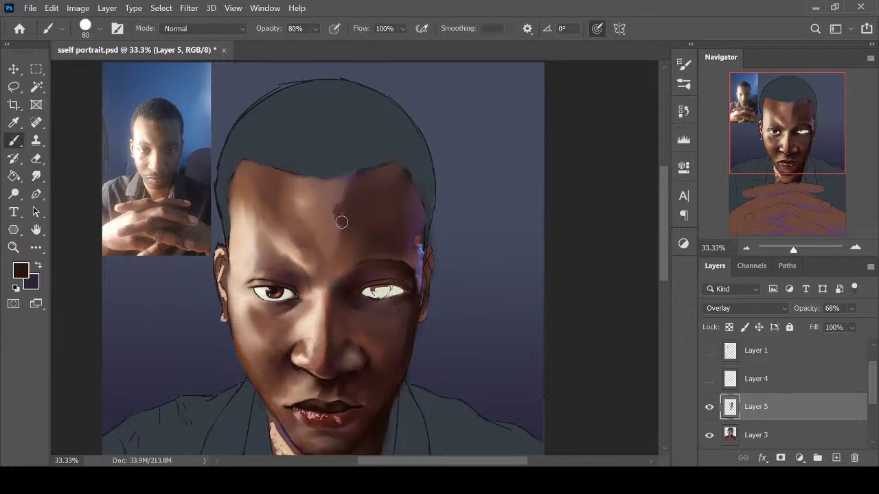
{"action": "left_click_drag", "start_coordinate": [341, 222], "coordinate": [337, 190]}
{"action": "key", "text": "r"}
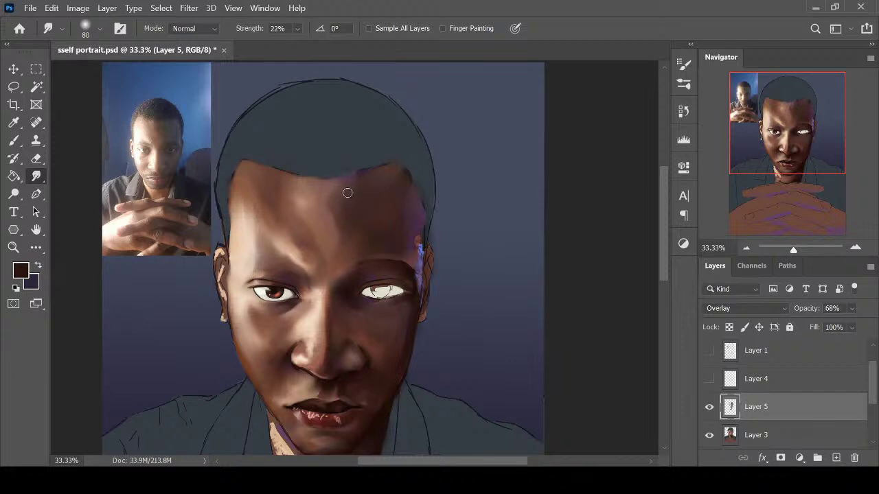
{"action": "key", "text": "bracketright"}
{"action": "key", "text": "bracketright"}
{"action": "key", "text": "bracketright"}
{"action": "key", "text": "bracketright"}
{"action": "key", "text": "b"}
Save the file and merge the Overlay shading on Layer 5 with Layer 3
{"action": "scroll", "coordinate": [358, 407], "scroll_direction": "down", "scroll_amount": 2}
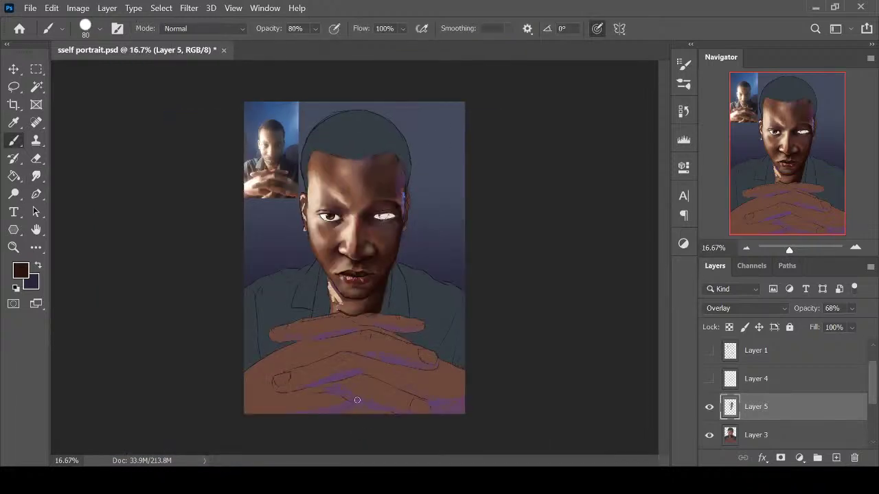
{"action": "scroll", "coordinate": [356, 401], "scroll_direction": "up", "scroll_amount": 2}
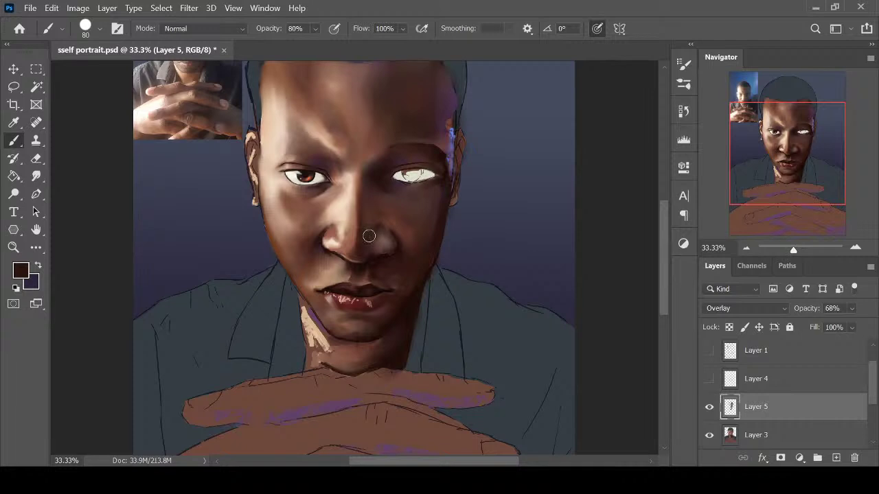
{"action": "left_click_drag", "start_coordinate": [663, 267], "coordinate": [676, 244]}
{"action": "key", "text": "ctrl+minus"}
{"action": "key", "text": "ctrl+plus"}
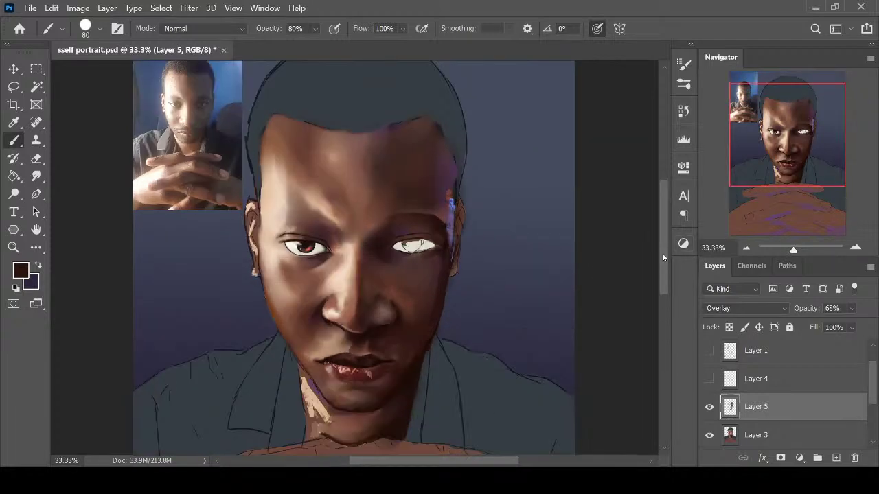
{"action": "scroll", "coordinate": [663, 254], "scroll_direction": "down", "scroll_amount": 1}
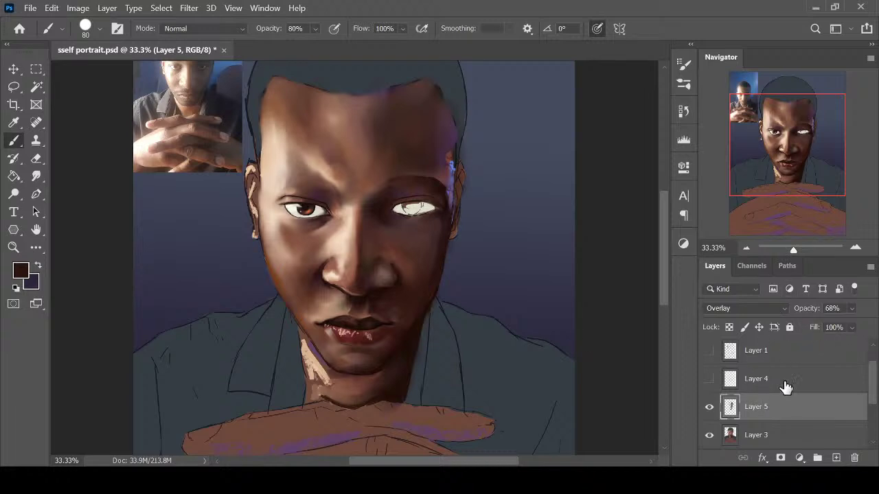
{"action": "key", "text": "ctrl+s"}
{"action": "left_click", "coordinate": [779, 438], "text": "shift"}
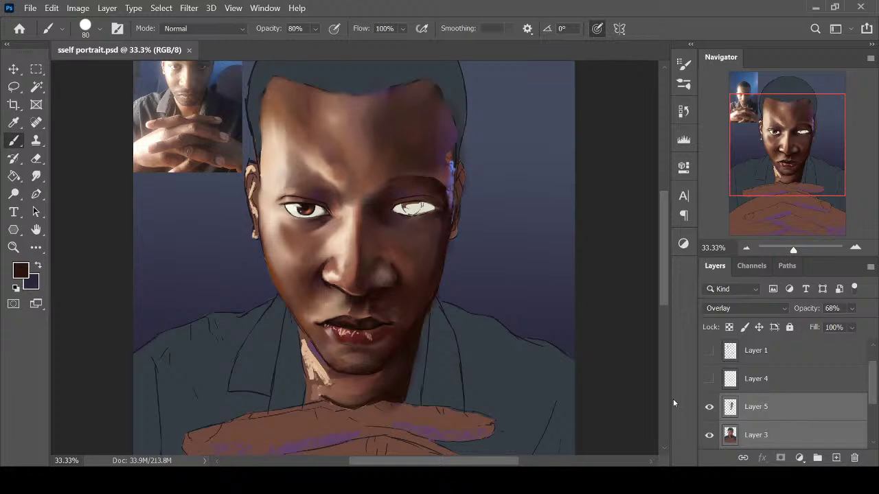
{"action": "key", "text": "ctrl+e"}
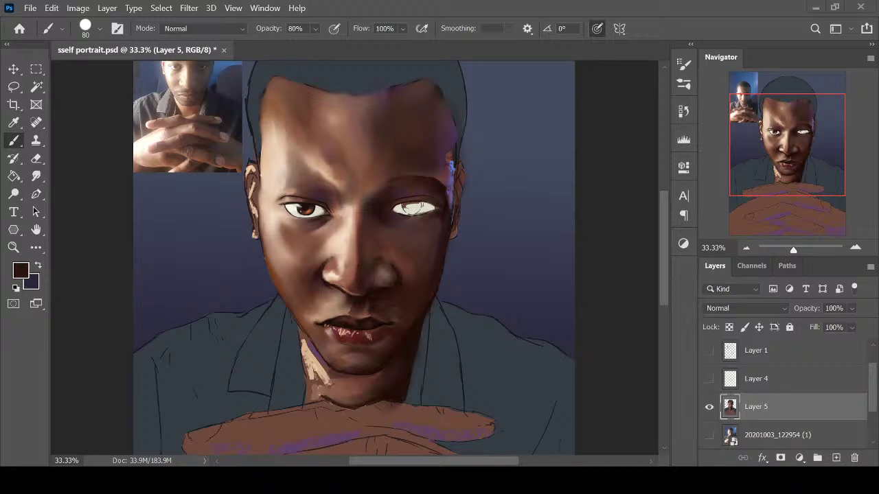
Sample the dark brown beside the shaded brow and redraw the unfinished eye's upper lid line with an 8 px brush
{"action": "left_click_drag", "start_coordinate": [667, 266], "coordinate": [666, 256]}
{"action": "key", "text": "ctrl+plus"}
{"action": "key", "text": "ctrl+plus"}
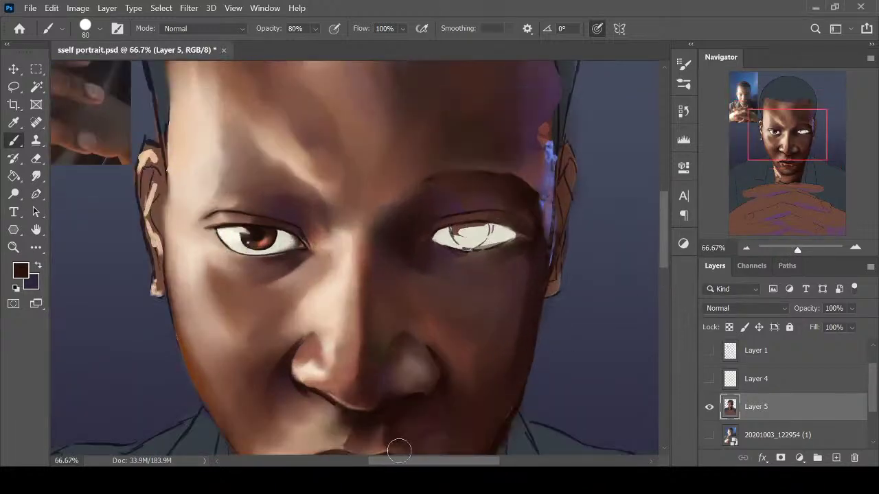
{"action": "left_click_drag", "start_coordinate": [403, 465], "coordinate": [401, 465]}
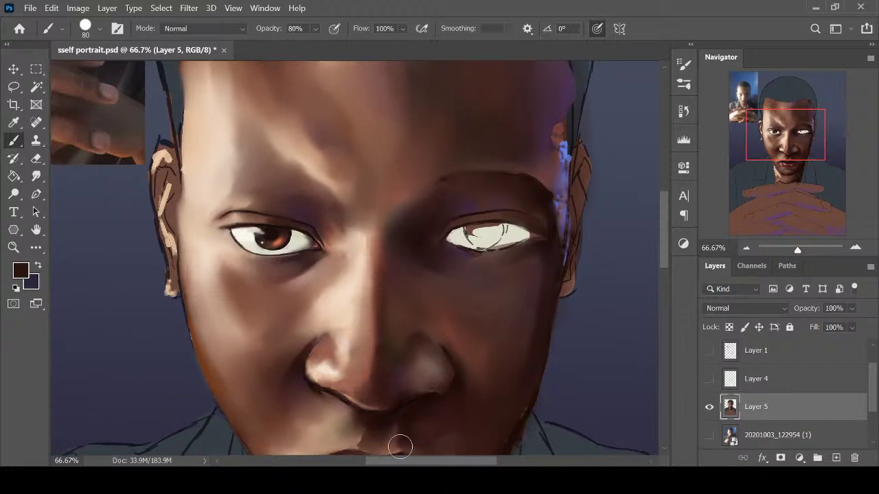
{"action": "key", "text": "i"}
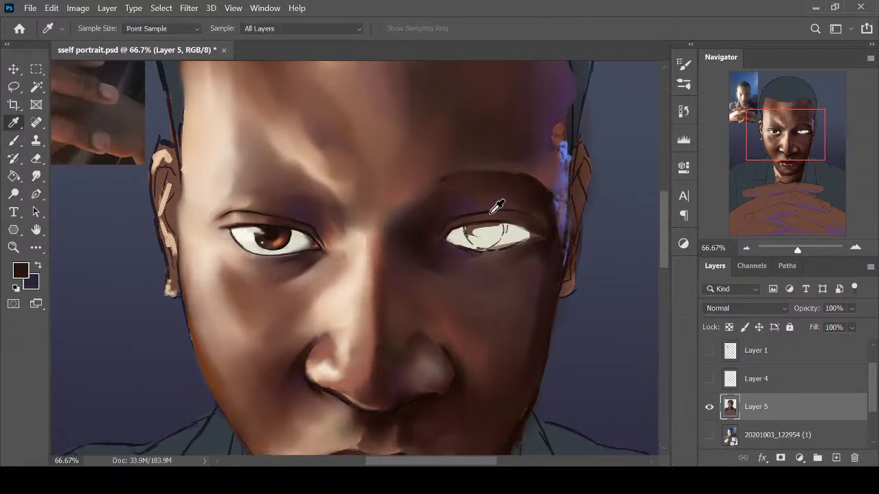
{"action": "left_click", "coordinate": [546, 196]}
{"action": "key", "text": "b"}
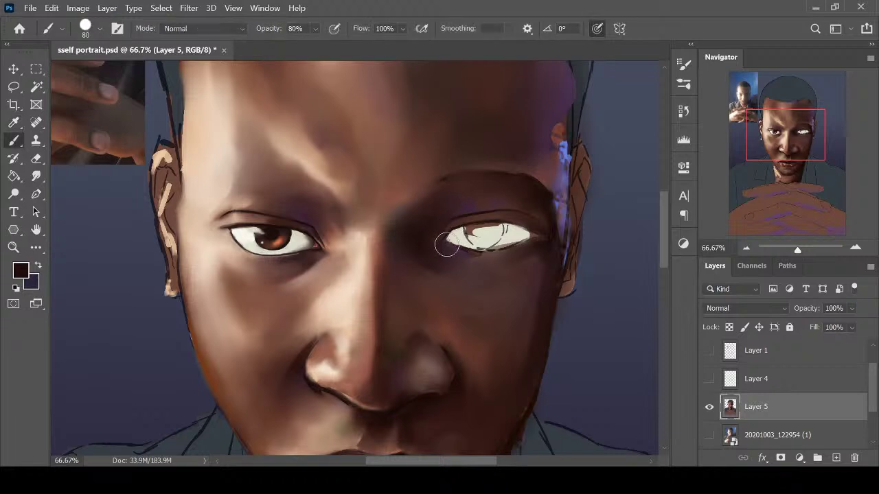
{"action": "key", "text": "bracketleft"}
{"action": "key", "text": "bracketleft"}
{"action": "key", "text": "bracketleft"}
{"action": "key", "text": "bracketleft"}
{"action": "key", "text": "bracketleft"}
{"action": "key", "text": "bracketleft"}
{"action": "key", "text": "bracketleft"}
{"action": "key", "text": "ctrl+plus"}
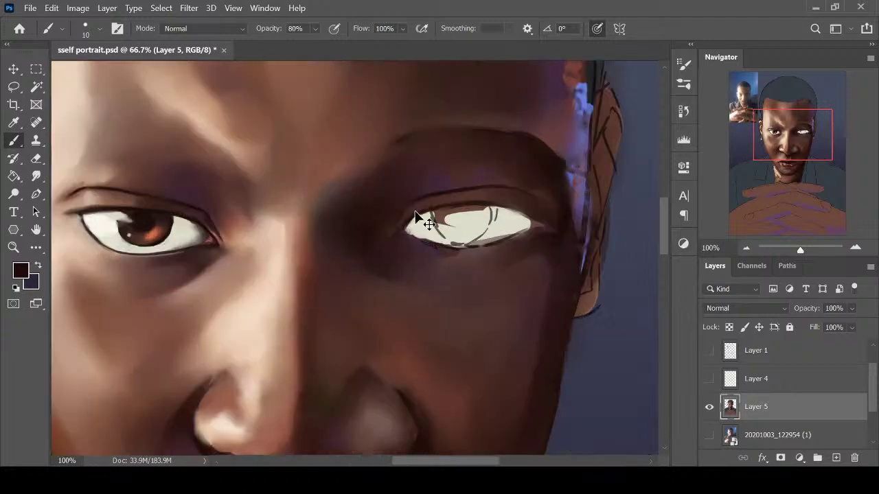
{"action": "key", "text": "bracketleft"}
{"action": "key", "text": "bracketleft"}
{"action": "left_click_drag", "start_coordinate": [430, 210], "coordinate": [488, 206]}
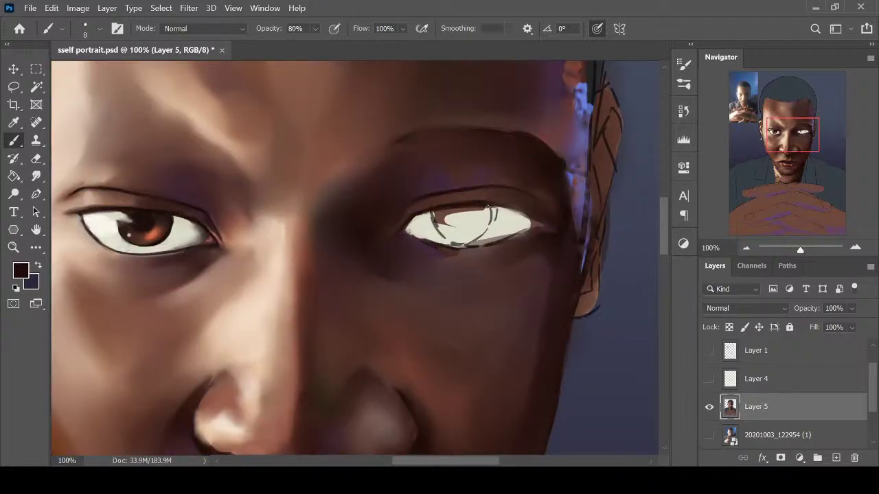
{"action": "left_click_drag", "start_coordinate": [433, 214], "coordinate": [457, 207]}
Redraw the unfinished eye's outer corner and lower lid line at 8 px and clean its edge with the sampled eye white
{"action": "left_click_drag", "start_coordinate": [533, 213], "coordinate": [515, 245]}
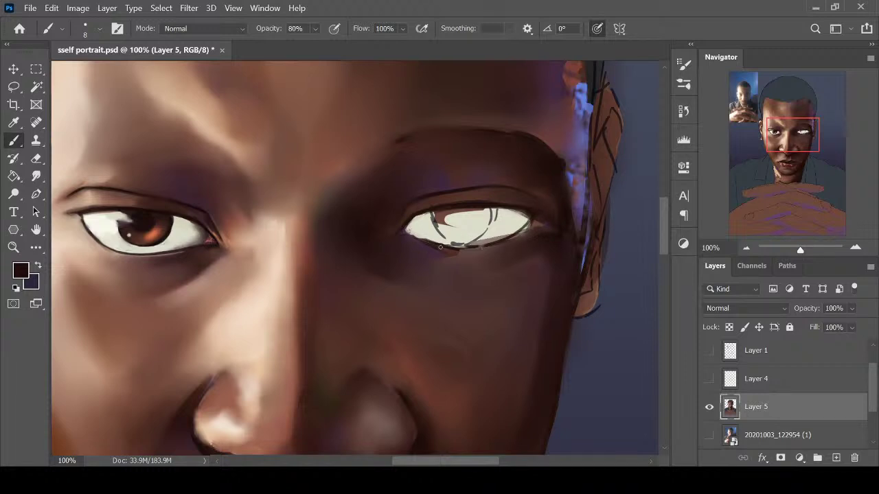
{"action": "mouse_move", "coordinate": [440, 247]}
{"action": "left_mouse_down"}
{"action": "mouse_move", "coordinate": [489, 244]}
{"action": "mouse_move", "coordinate": [526, 224]}
{"action": "left_mouse_up"}
{"action": "left_click", "coordinate": [508, 218], "text": "alt"}
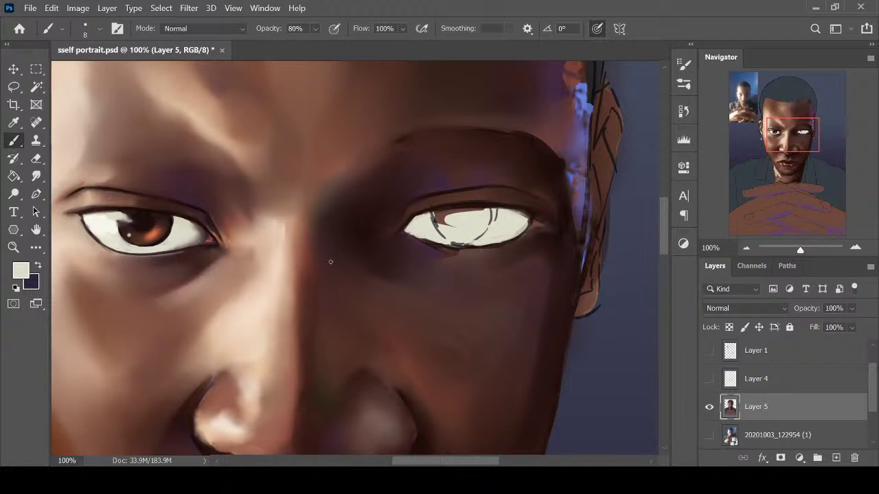
Sample dark brown around the finished eye's upper lid and paint a shadow beneath the unfinished eye with a 30 px brush
{"action": "left_click", "coordinate": [168, 191], "text": "alt"}
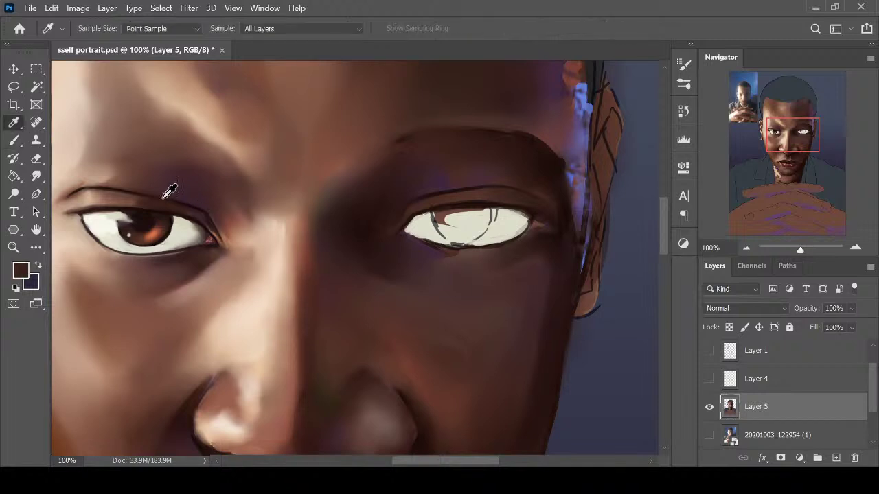
{"action": "key", "text": "bracketright"}
{"action": "key", "text": "bracketright"}
{"action": "key", "text": "bracketright"}
{"action": "key", "text": "bracketright"}
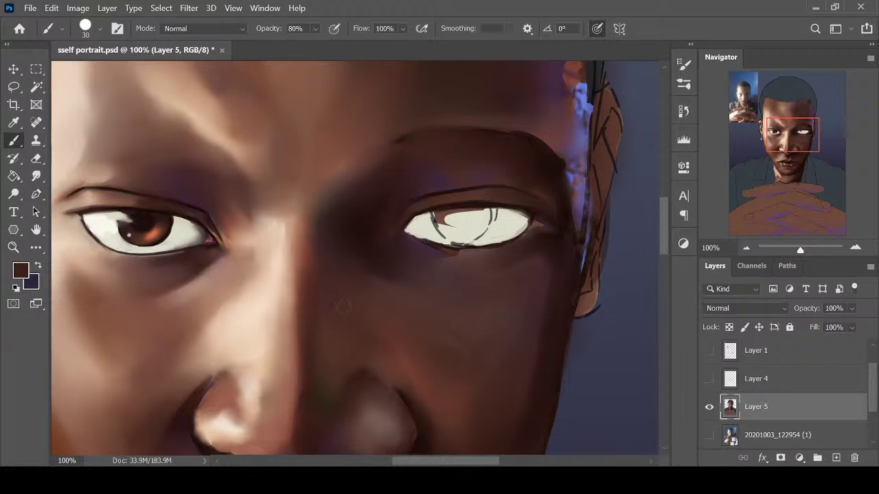
{"action": "key", "text": "i"}
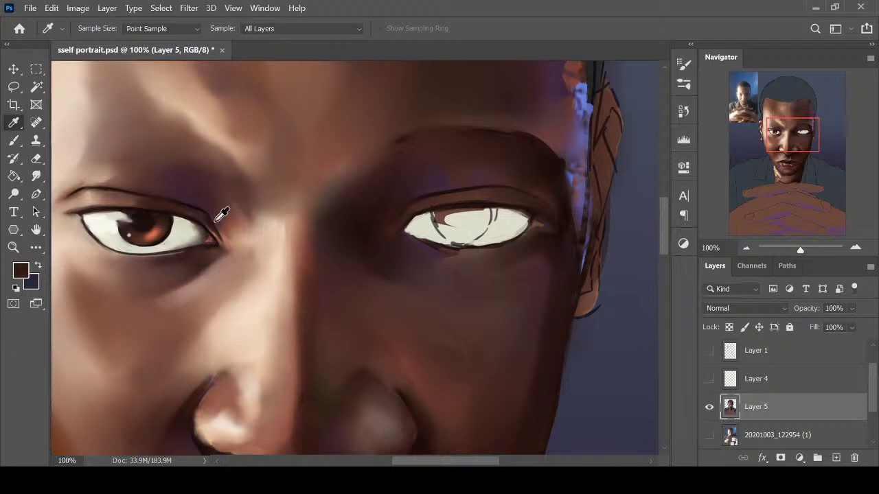
{"action": "key", "text": "b"}
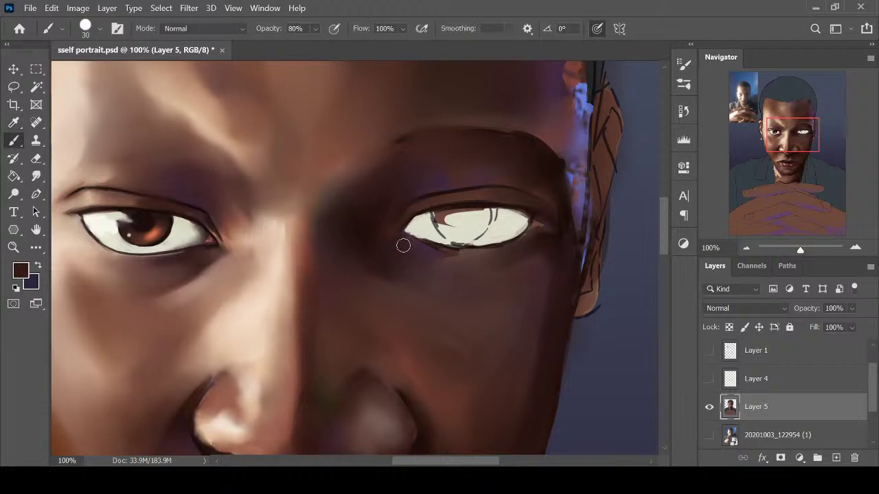
{"action": "left_click_drag", "start_coordinate": [403, 245], "coordinate": [471, 308]}
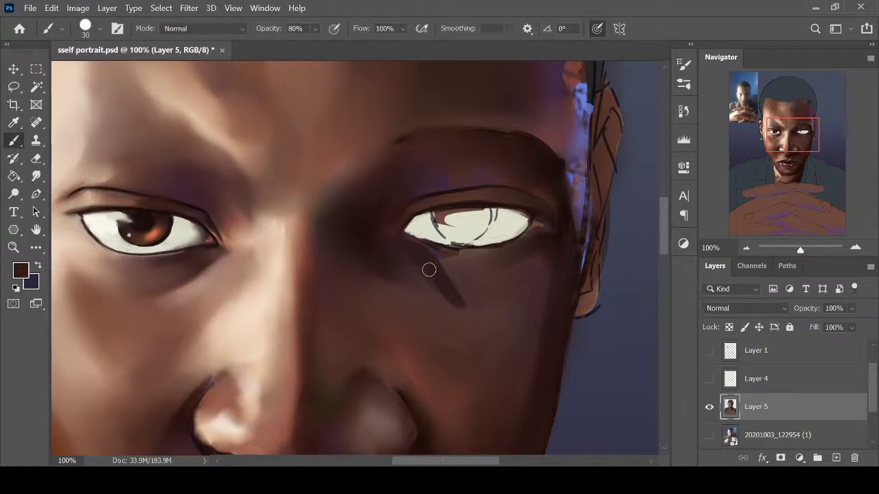
{"action": "mouse_move", "coordinate": [473, 267]}
{"action": "left_mouse_down"}
{"action": "mouse_move", "coordinate": [463, 257]}
{"action": "mouse_move", "coordinate": [438, 259]}
{"action": "left_mouse_up"}
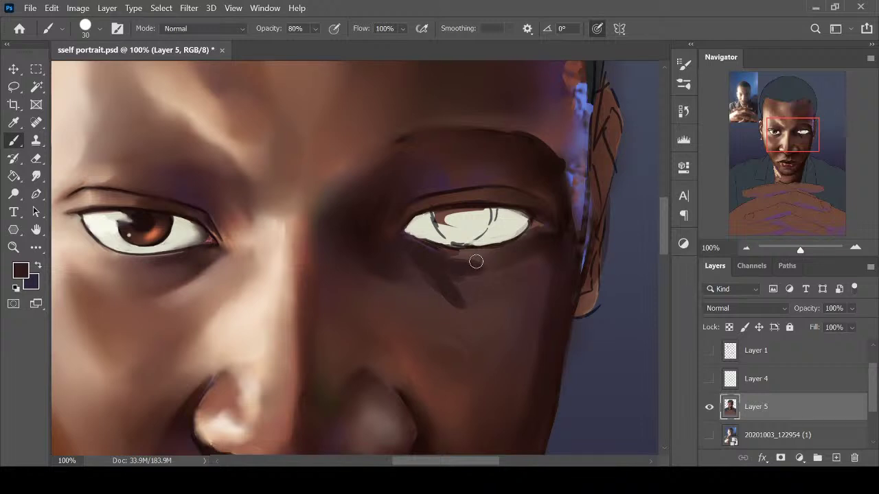
Smudge the new shadow along the unfinished eye's lower lid with a 70 px Smudge tool
{"action": "key", "text": "r"}
{"action": "key", "text": "bracketleft"}
{"action": "key", "text": "bracketleft"}
{"action": "key", "text": "bracketleft"}
{"action": "key", "text": "bracketleft"}
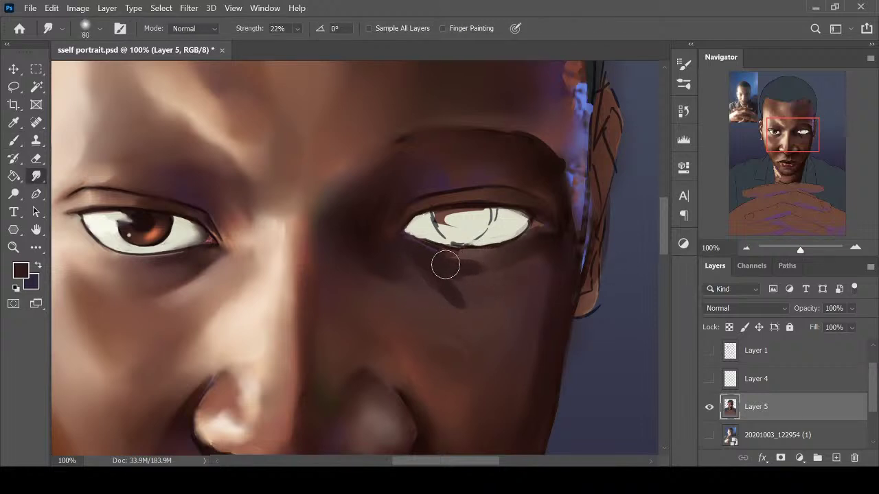
{"action": "key", "text": "bracketleft"}
{"action": "mouse_move", "coordinate": [407, 249]}
{"action": "left_mouse_down"}
{"action": "mouse_move", "coordinate": [444, 267]}
{"action": "mouse_move", "coordinate": [490, 268]}
{"action": "left_mouse_up"}
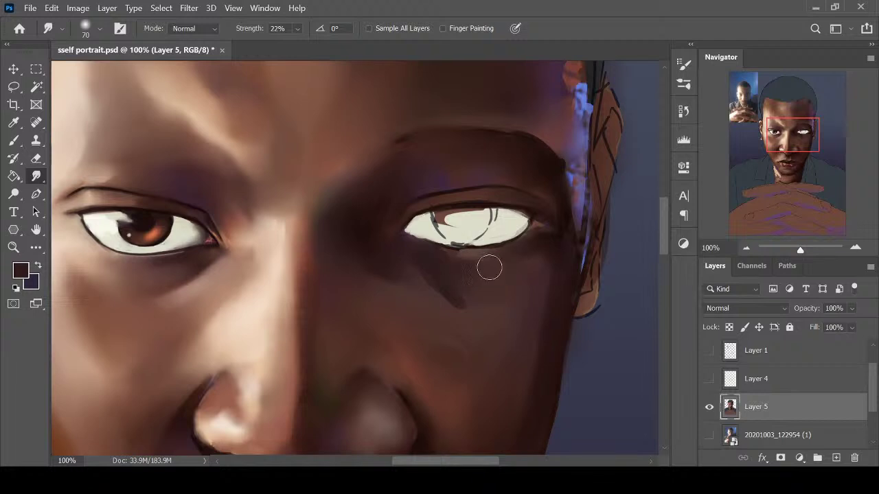
Paint sampled skin brown over the rough under-eye shadow strokes with the 30 px brush and smudge them into the cheek
{"action": "key", "text": "i"}
{"action": "left_click", "coordinate": [426, 275]}
{"action": "key", "text": "b"}
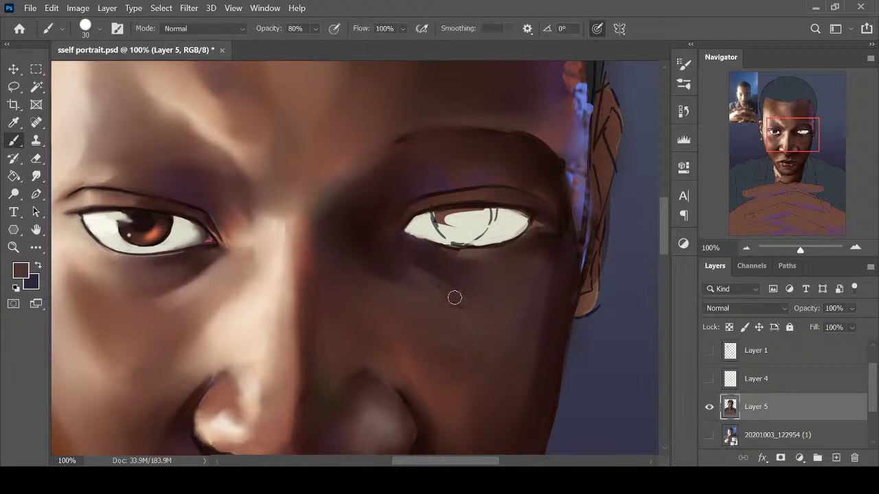
{"action": "key", "text": "r"}
{"action": "key", "text": "i"}
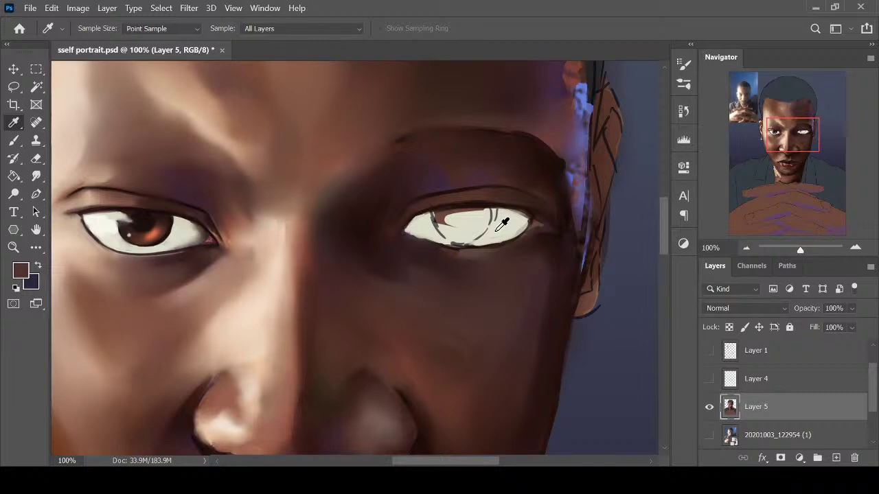
Sample dark and lighter browns around the unfinished eye and paint beneath its inner corner, enlarging the brush to 30 px
{"action": "left_click", "coordinate": [431, 203]}
{"action": "key", "text": "b"}
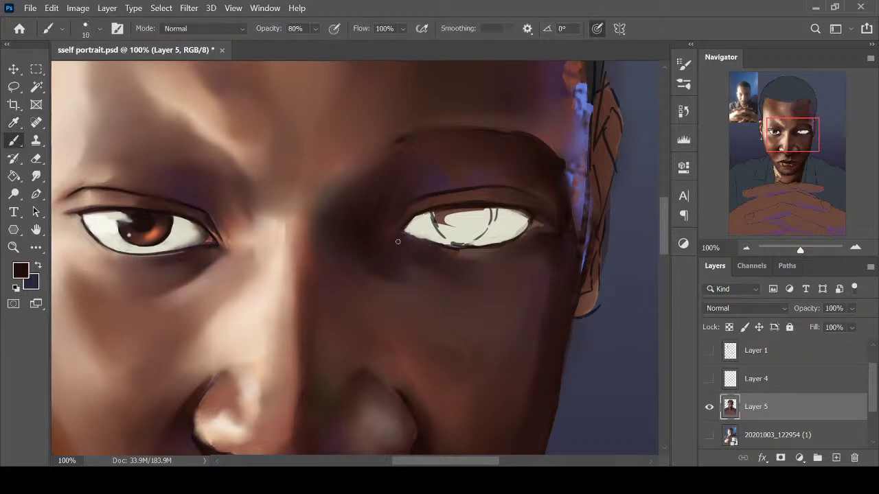
{"action": "left_click", "coordinate": [394, 234], "text": "alt"}
{"action": "left_click", "coordinate": [318, 204], "text": "alt"}
{"action": "mouse_move", "coordinate": [383, 261]}
{"action": "left_mouse_down"}
{"action": "mouse_move", "coordinate": [409, 276]}
{"action": "mouse_move", "coordinate": [411, 269]}
{"action": "mouse_move", "coordinate": [407, 285]}
{"action": "mouse_move", "coordinate": [395, 270]}
{"action": "mouse_move", "coordinate": [422, 296]}
{"action": "left_mouse_up"}
{"action": "key", "text": "bracketright"}
{"action": "key", "text": "bracketright"}
{"action": "left_click", "coordinate": [316, 218], "text": "alt"}
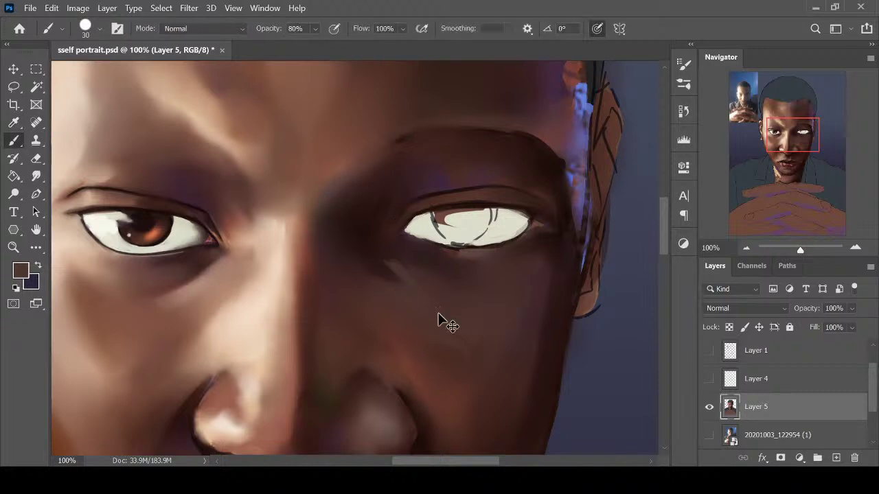
Paint sampled dark olive brown beneath the unfinished eye and blend it into the cheek with an 80 px Smudge tool
{"action": "left_click", "coordinate": [334, 397], "text": "alt"}
{"action": "mouse_move", "coordinate": [391, 262]}
{"action": "left_mouse_down"}
{"action": "mouse_move", "coordinate": [405, 276]}
{"action": "mouse_move", "coordinate": [394, 261]}
{"action": "mouse_move", "coordinate": [449, 287]}
{"action": "mouse_move", "coordinate": [459, 275]}
{"action": "left_mouse_up"}
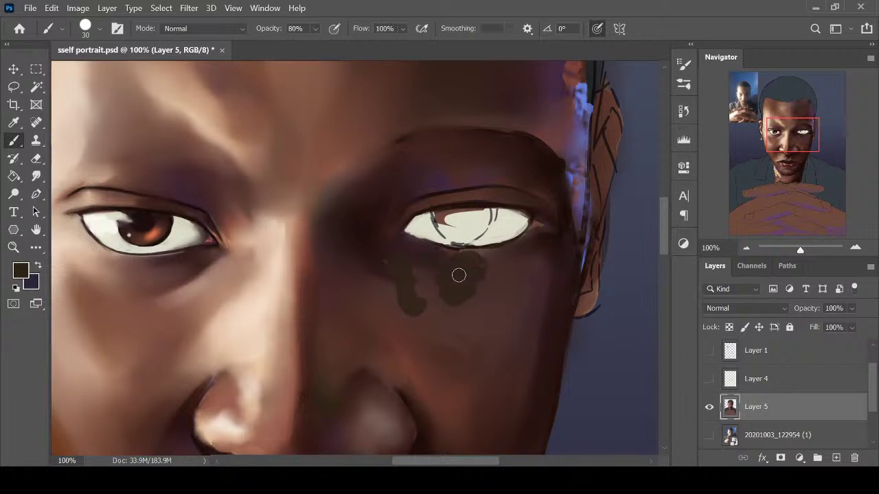
{"action": "left_click_drag", "start_coordinate": [383, 254], "coordinate": [391, 257]}
{"action": "key", "text": "r"}
{"action": "mouse_move", "coordinate": [389, 291]}
{"action": "left_mouse_down"}
{"action": "mouse_move", "coordinate": [384, 253]}
{"action": "mouse_move", "coordinate": [417, 320]}
{"action": "mouse_move", "coordinate": [388, 251]}
{"action": "mouse_move", "coordinate": [446, 275]}
{"action": "mouse_move", "coordinate": [504, 274]}
{"action": "mouse_move", "coordinate": [436, 267]}
{"action": "mouse_move", "coordinate": [515, 268]}
{"action": "mouse_move", "coordinate": [420, 257]}
{"action": "mouse_move", "coordinate": [456, 266]}
{"action": "mouse_move", "coordinate": [444, 277]}
{"action": "mouse_move", "coordinate": [494, 271]}
{"action": "mouse_move", "coordinate": [384, 251]}
{"action": "mouse_move", "coordinate": [441, 336]}
{"action": "left_mouse_up"}
{"action": "key", "text": "ctrl+minus"}
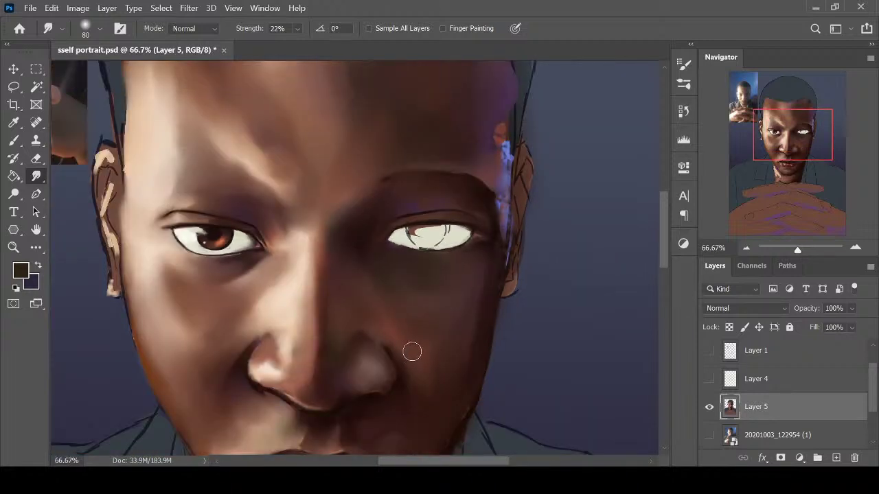
Smudge the shadow between the unfinished eye's inner corner and the nose bridge at 70 px
{"action": "scroll", "coordinate": [665, 250], "scroll_direction": "down", "scroll_amount": 3}
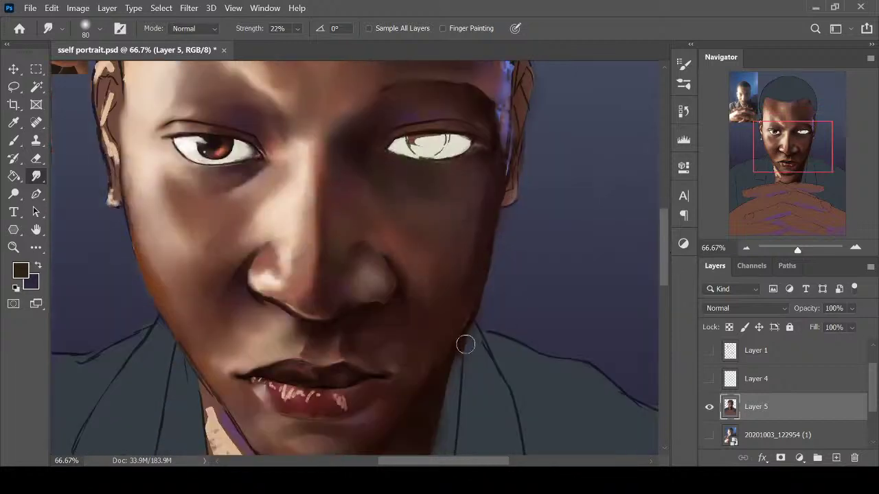
{"action": "key", "text": "b"}
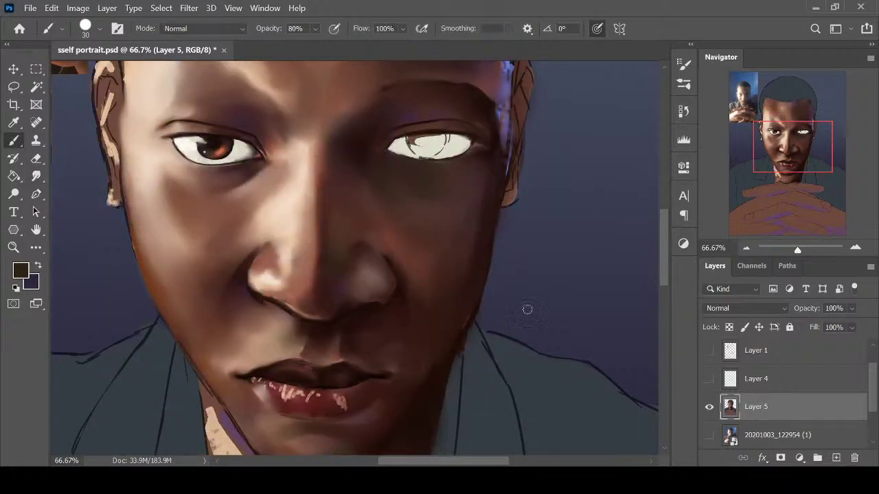
{"action": "key", "text": "ctrl+plus"}
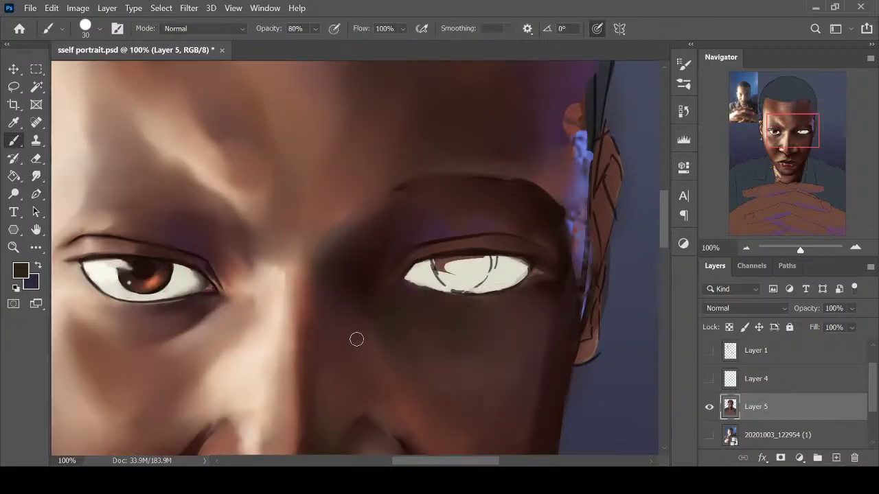
{"action": "key", "text": "ctrl+minus"}
{"action": "key", "text": "ctrl+plus"}
{"action": "key", "text": "r"}
{"action": "left_click_drag", "start_coordinate": [349, 304], "coordinate": [340, 337]}
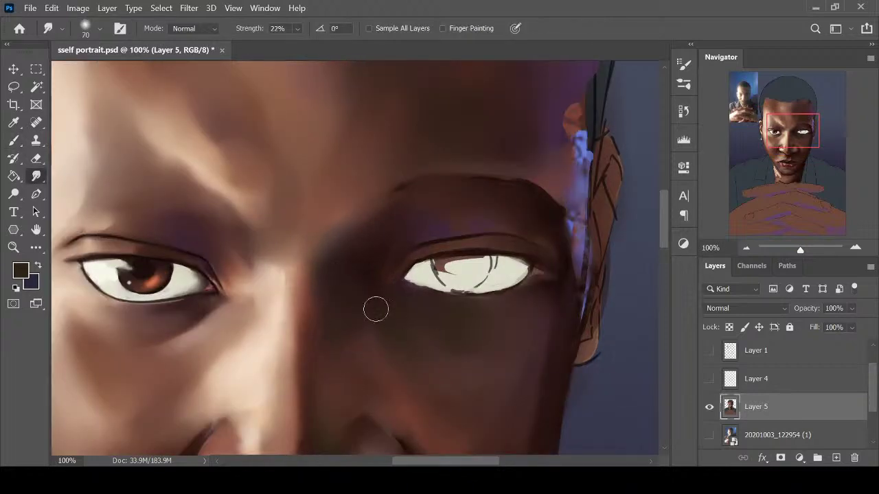
{"action": "key", "text": "ctrl+minus"}
{"action": "key", "text": "ctrl+minus"}
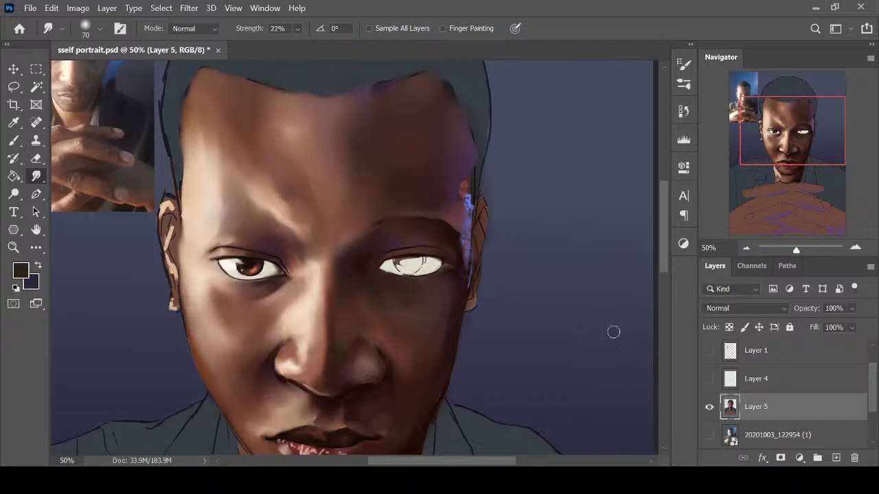
Paint dark olive brown above the inner end of the shaded eyebrow and blend it with a 50 px Smudge tool
{"action": "key", "text": "ctrl+plus"}
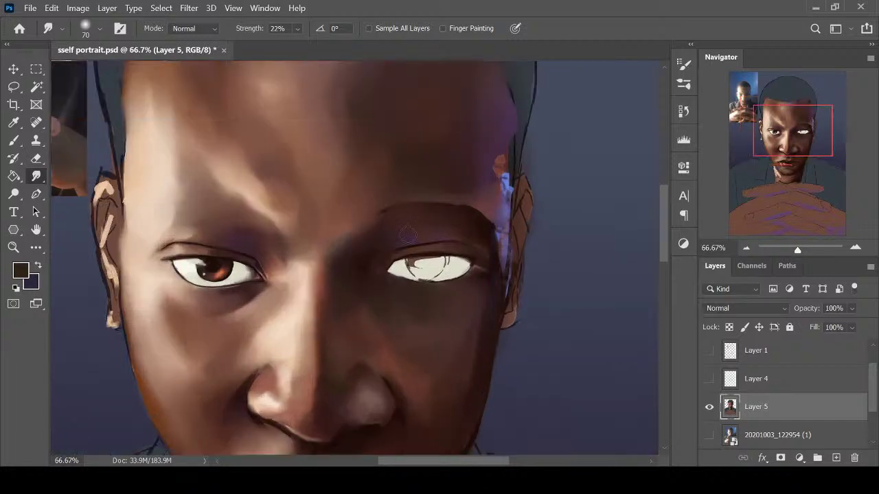
{"action": "key", "text": "b"}
{"action": "mouse_move", "coordinate": [370, 192]}
{"action": "left_mouse_down"}
{"action": "mouse_move", "coordinate": [352, 216]}
{"action": "mouse_move", "coordinate": [388, 165]}
{"action": "mouse_move", "coordinate": [397, 208]}
{"action": "left_mouse_up"}
{"action": "key", "text": "r"}
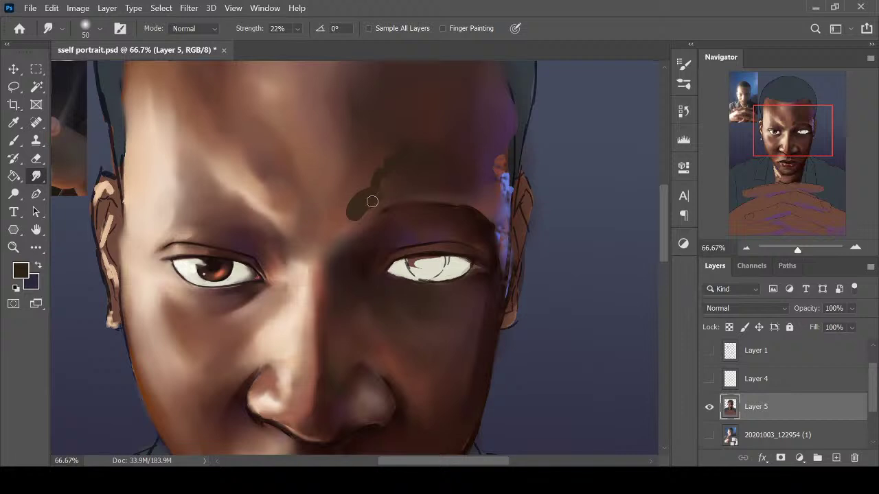
{"action": "mouse_move", "coordinate": [376, 183]}
{"action": "left_mouse_down"}
{"action": "mouse_move", "coordinate": [408, 173]}
{"action": "mouse_move", "coordinate": [379, 245]}
{"action": "mouse_move", "coordinate": [395, 144]}
{"action": "mouse_move", "coordinate": [384, 186]}
{"action": "left_mouse_up"}
Sample the forehead's shadow brown and soften the patch above the shaded brow with the Smudge tool at 60 px
{"action": "key", "text": "i"}
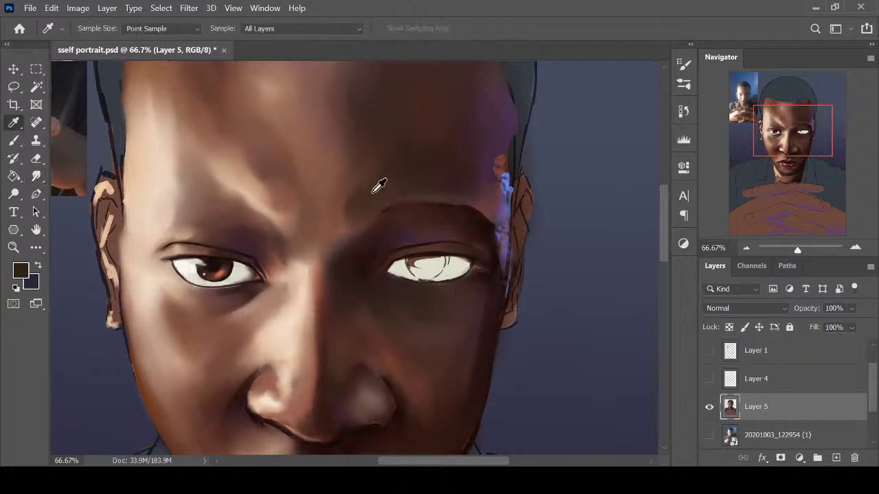
{"action": "left_click", "coordinate": [376, 180]}
{"action": "key", "text": "b"}
{"action": "key", "text": "r"}
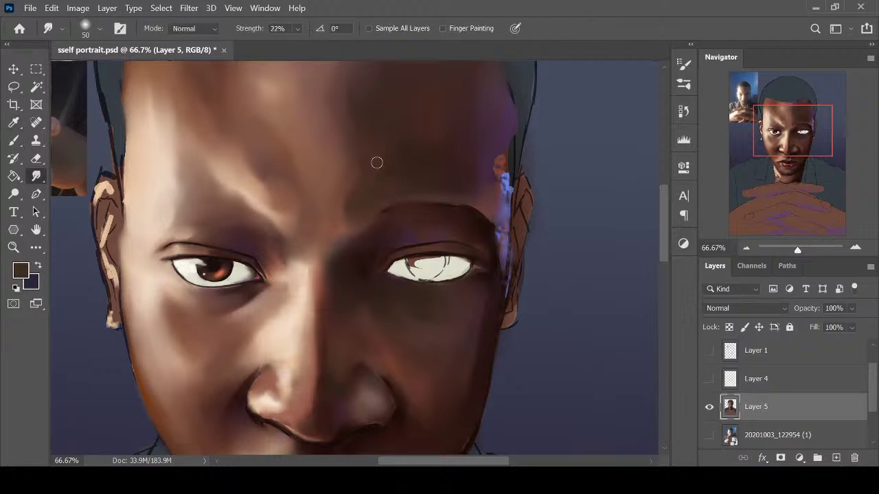
{"action": "key", "text": "bracketright"}
{"action": "key", "text": "ctrl+minus"}
{"action": "key", "text": "ctrl+minus"}
{"action": "key", "text": "ctrl+plus"}
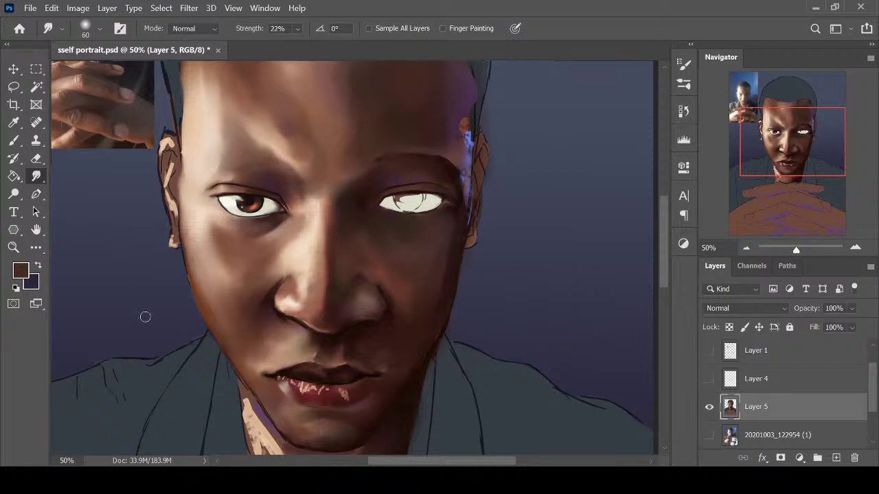
Sample the dark grey hair color and paint the hairline beside the lit-side ear with a 15 px brush
{"action": "key", "text": "i"}
{"action": "left_click", "coordinate": [182, 101]}
{"action": "key", "text": "b"}
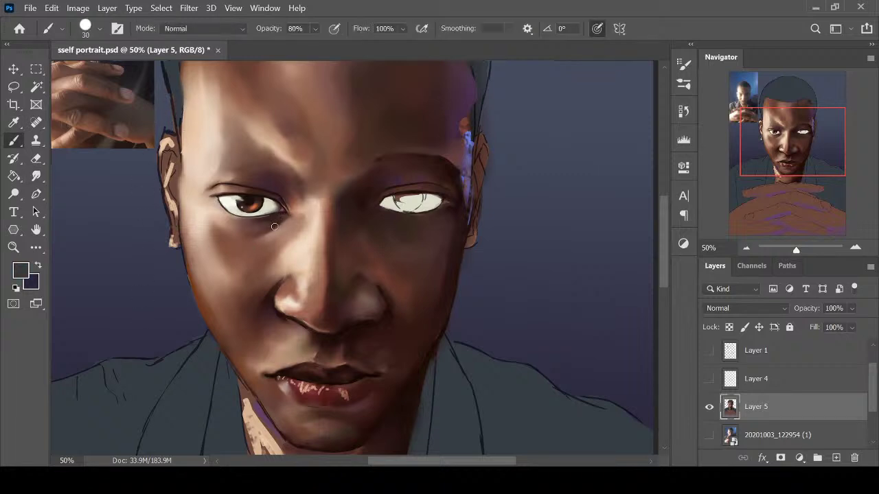
{"action": "key", "text": "bracketleft"}
{"action": "key", "text": "bracketleft"}
{"action": "key", "text": "bracketleft"}
{"action": "mouse_move", "coordinate": [179, 119]}
{"action": "left_mouse_down"}
{"action": "mouse_move", "coordinate": [182, 173]}
{"action": "mouse_move", "coordinate": [179, 141]}
{"action": "left_mouse_up"}
Try to extend the resampled hair color down between the lit-side ear and the face, and undo the stroke
{"action": "left_click", "coordinate": [181, 104], "text": "alt"}
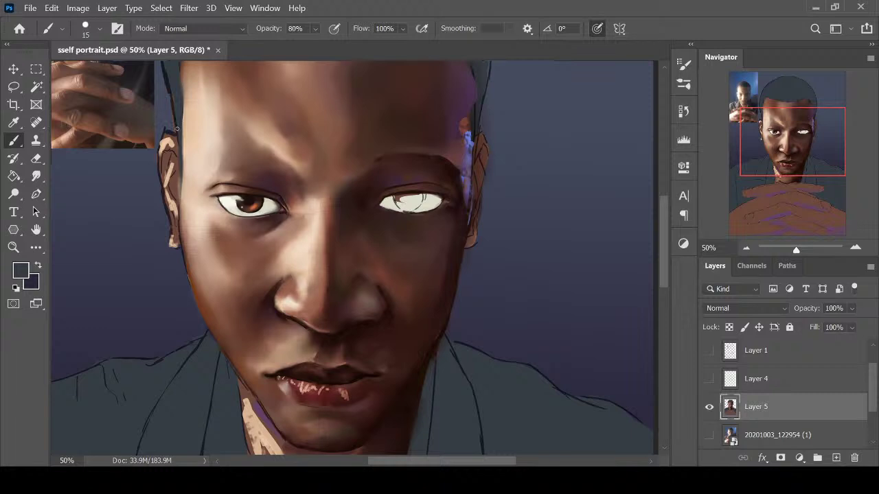
{"action": "mouse_move", "coordinate": [177, 129]}
{"action": "left_mouse_down"}
{"action": "mouse_move", "coordinate": [183, 203]}
{"action": "mouse_move", "coordinate": [177, 104]}
{"action": "mouse_move", "coordinate": [182, 213]}
{"action": "mouse_move", "coordinate": [179, 89]}
{"action": "mouse_move", "coordinate": [180, 183]}
{"action": "mouse_move", "coordinate": [180, 92]}
{"action": "mouse_move", "coordinate": [182, 174]}
{"action": "left_mouse_up"}
{"action": "key", "text": "ctrl+z"}
Sample the dark nostril color, deepen the shaded nostril's outer contour at 15 px, and blend it with the 60 px Smudge tool
{"action": "key", "text": "ctrl+minus"}
{"action": "key", "text": "ctrl+plus"}
{"action": "left_click_drag", "start_coordinate": [443, 461], "coordinate": [455, 462]}
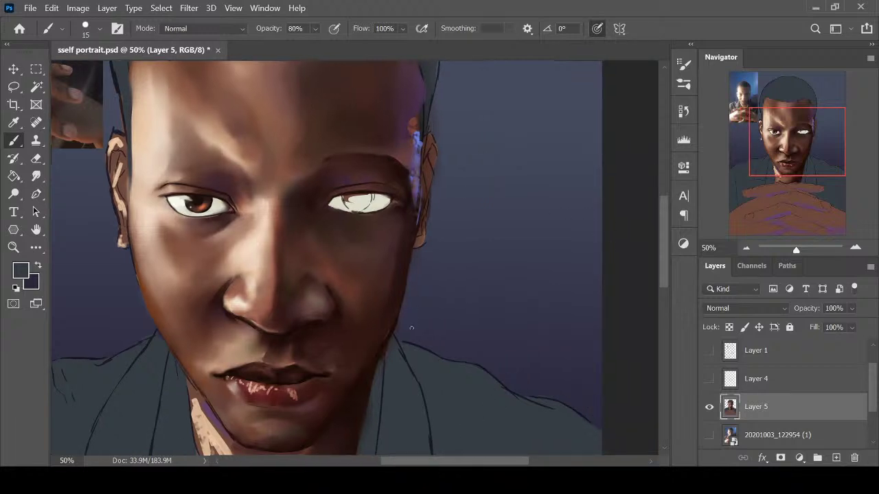
{"action": "key", "text": "ctrl+plus"}
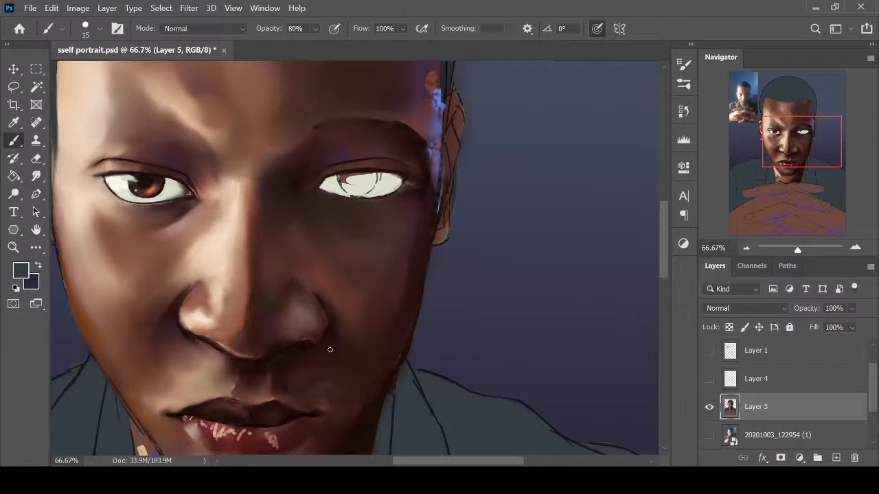
{"action": "key", "text": "i"}
{"action": "left_click", "coordinate": [303, 345]}
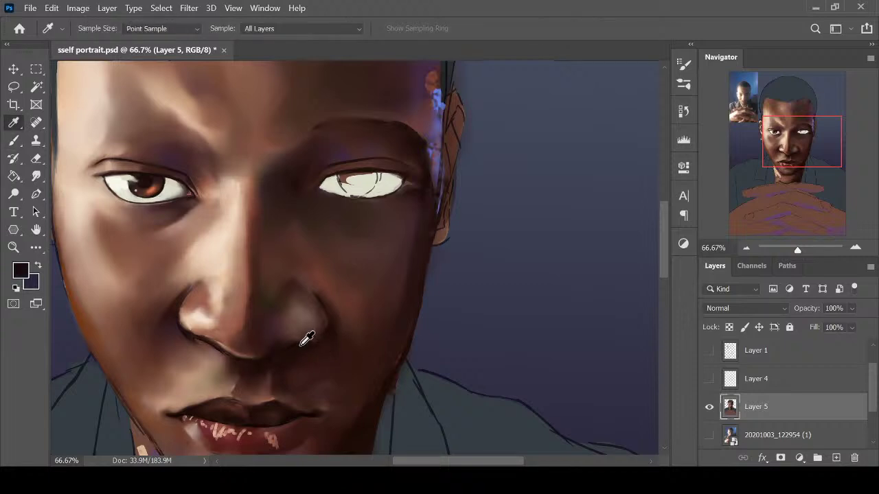
{"action": "key", "text": "b"}
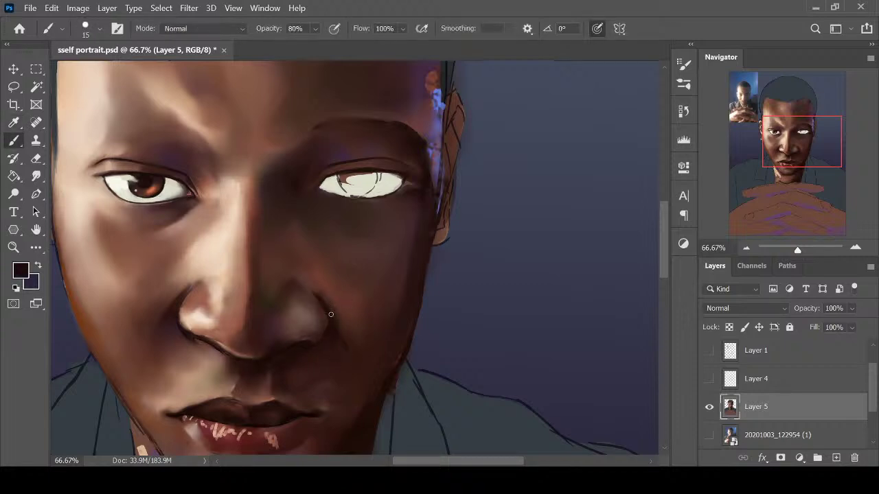
{"action": "key", "text": "r"}
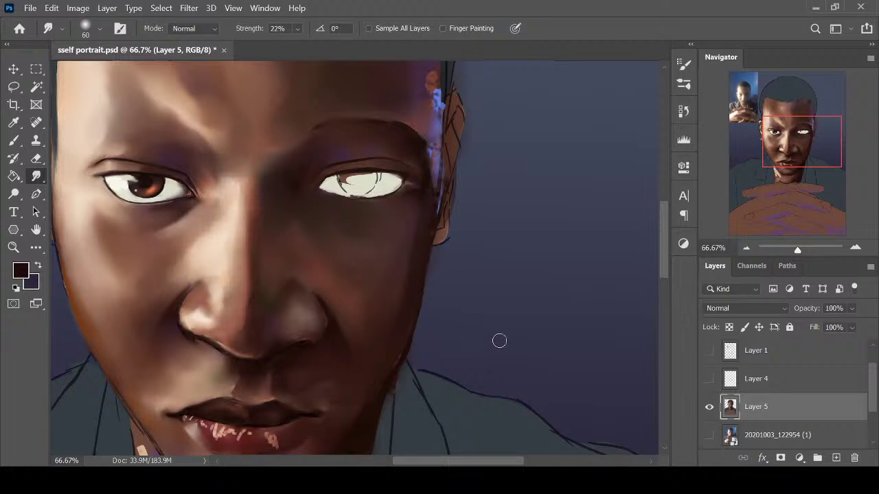
Paint sampled under-eye brown over the highlight on the shaded nostril and smudge it at 60 px
{"action": "key", "text": "i"}
{"action": "left_click", "coordinate": [320, 219]}
{"action": "key", "text": "b"}
{"action": "mouse_move", "coordinate": [293, 305]}
{"action": "left_mouse_down"}
{"action": "mouse_move", "coordinate": [311, 311]}
{"action": "mouse_move", "coordinate": [295, 305]}
{"action": "mouse_move", "coordinate": [307, 317]}
{"action": "left_mouse_up"}
{"action": "key", "text": "r"}
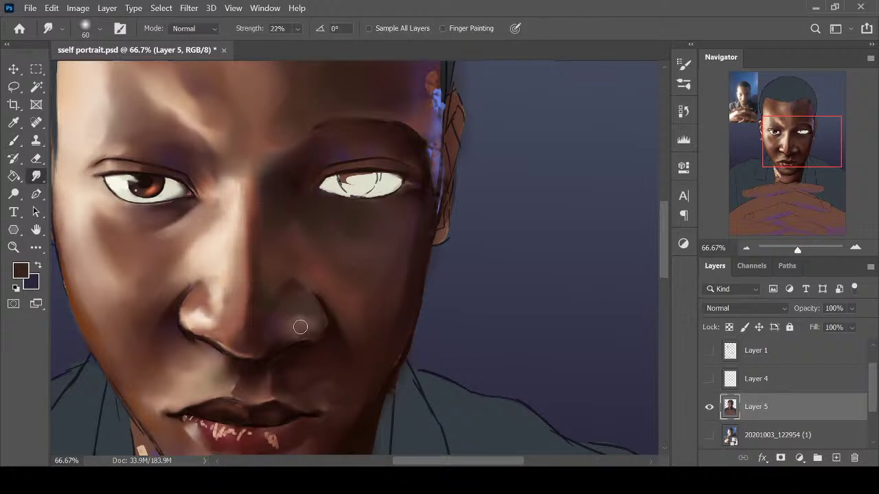
Sample tones from the shaded nostril wing, retouch its lower part at 15 px, and blend with a 45 px Smudge tool
{"action": "key", "text": "i"}
{"action": "left_click", "coordinate": [289, 326]}
{"action": "key", "text": "b"}
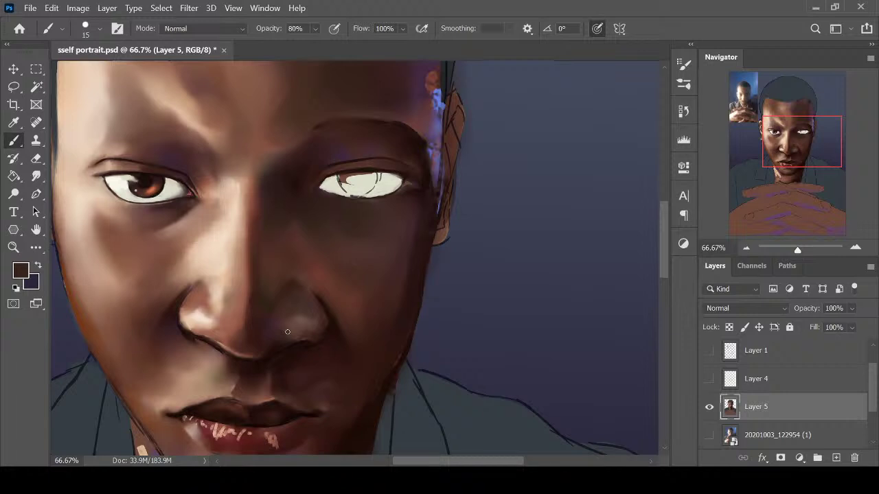
{"action": "key", "text": "i"}
{"action": "left_click", "coordinate": [293, 316]}
{"action": "key", "text": "b"}
{"action": "key", "text": "r"}
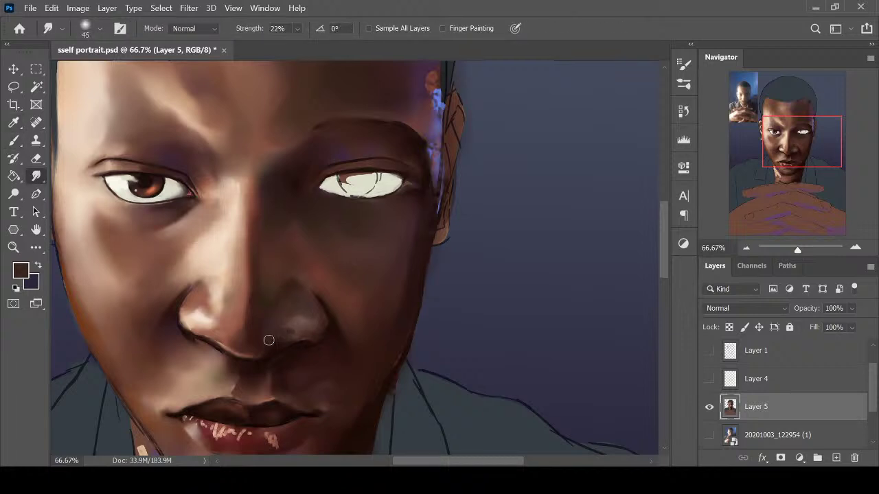
Paint sampled reddish brown between the nose tip and the shaded nostril and smudge it smooth at 45 px
{"action": "key", "text": "i"}
{"action": "left_click", "coordinate": [269, 337]}
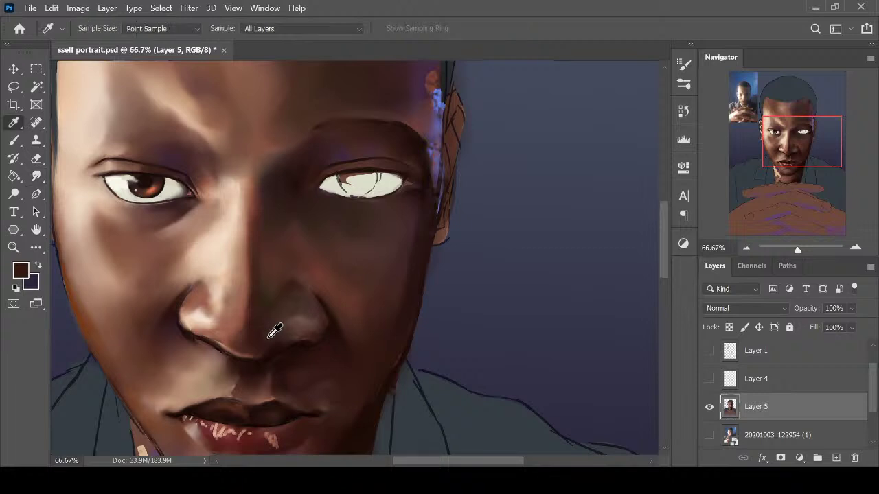
{"action": "key", "text": "b"}
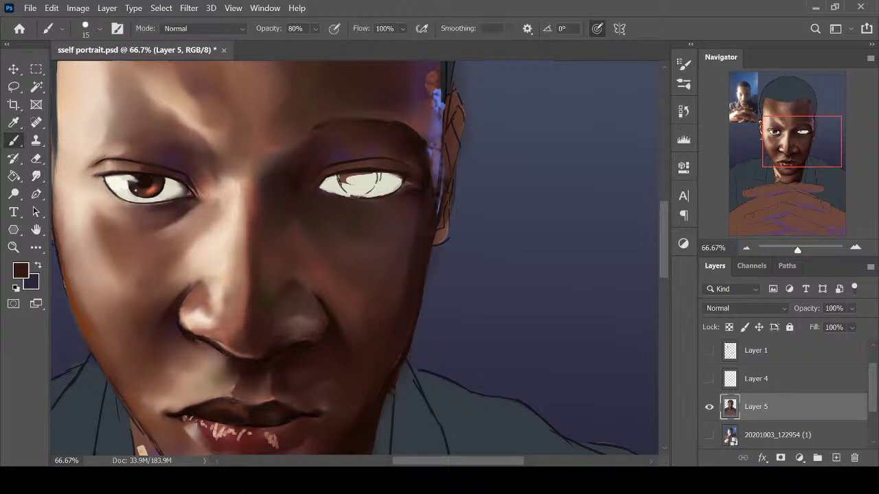
{"action": "key", "text": "r"}
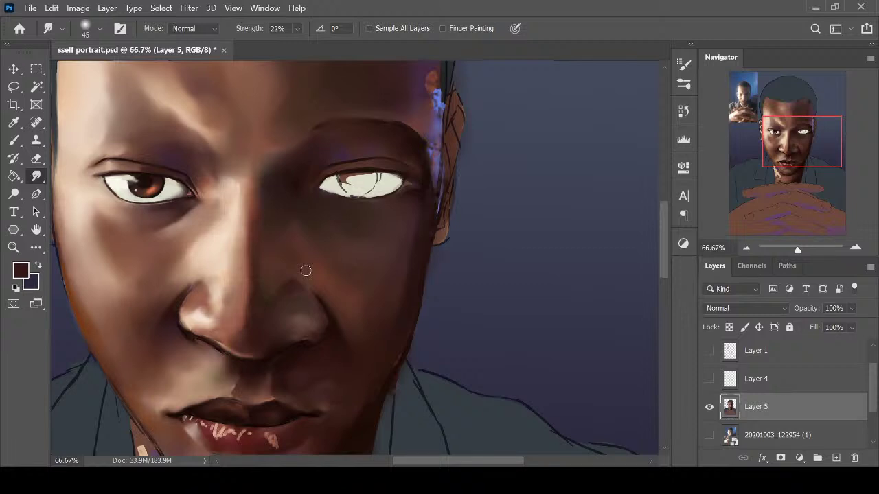
Examine the blended nose and face shading up close and against the whole portrait
{"action": "key", "text": "ctrl+minus"}
{"action": "key", "text": "ctrl+plus"}
{"action": "key", "text": "ctrl+minus"}
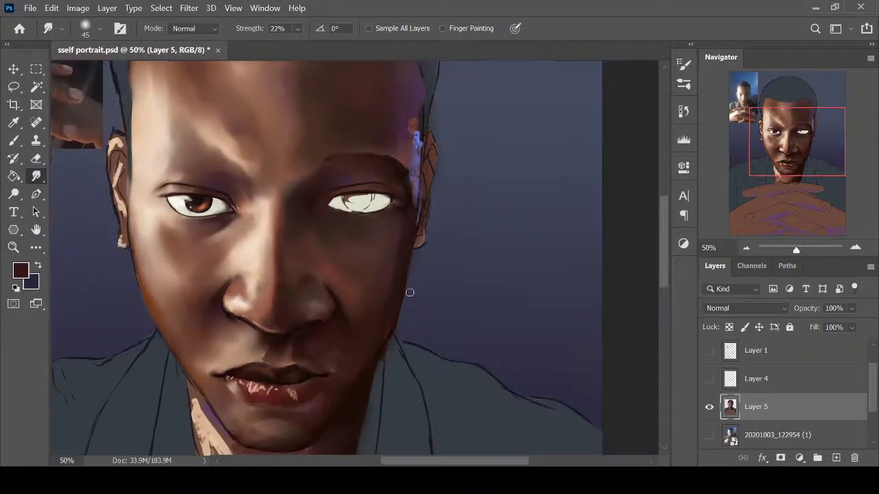
{"action": "key", "text": "ctrl+plus"}
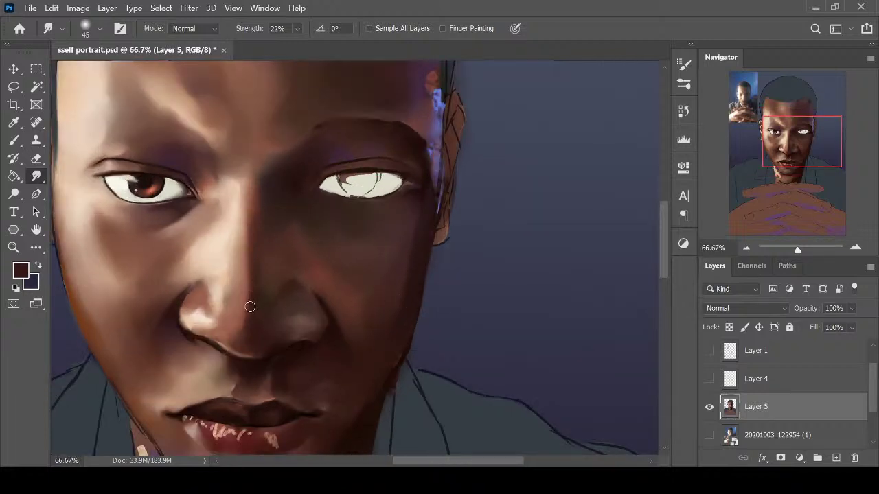
{"action": "key", "text": "ctrl+minus"}
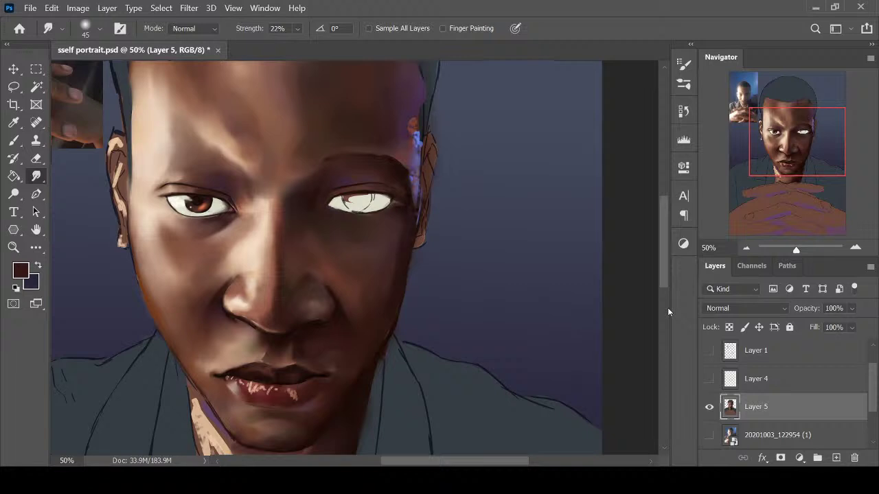
{"action": "key", "text": "ctrl+minus"}
{"action": "key", "text": "ctrl+plus"}
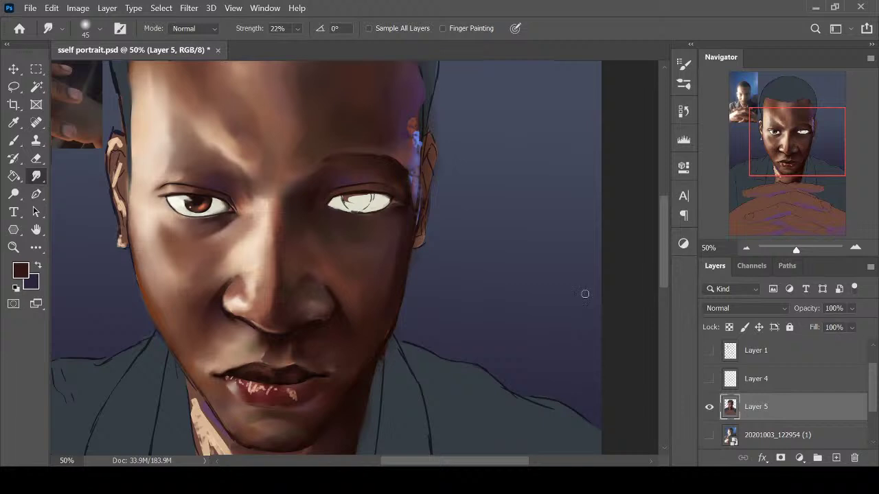
{"action": "mouse_move", "coordinate": [663, 253]}
{"action": "left_mouse_down"}
{"action": "mouse_move", "coordinate": [658, 283]}
{"action": "mouse_move", "coordinate": [660, 269]}
{"action": "left_mouse_up"}
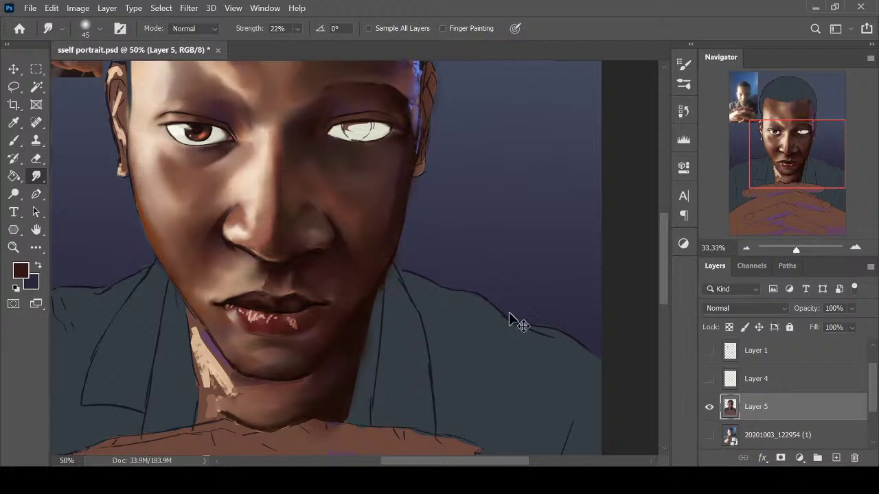
{"action": "key", "text": "ctrl+minus"}
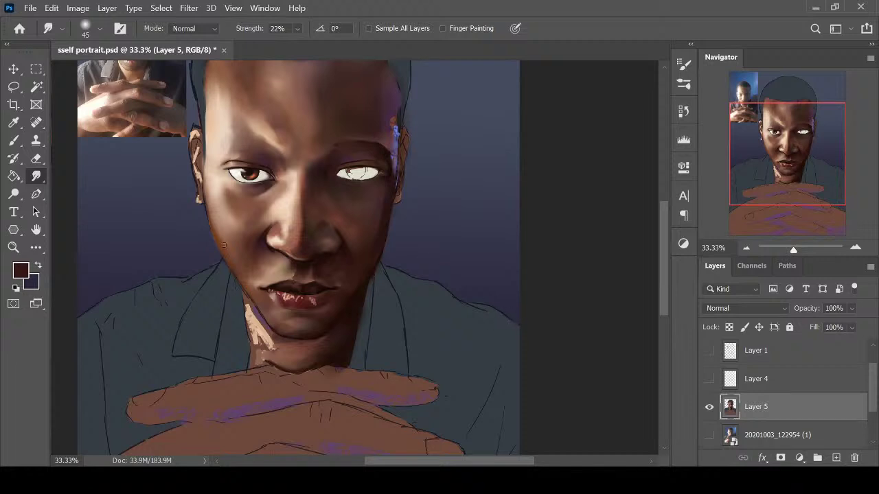
{"action": "key", "text": "e"}
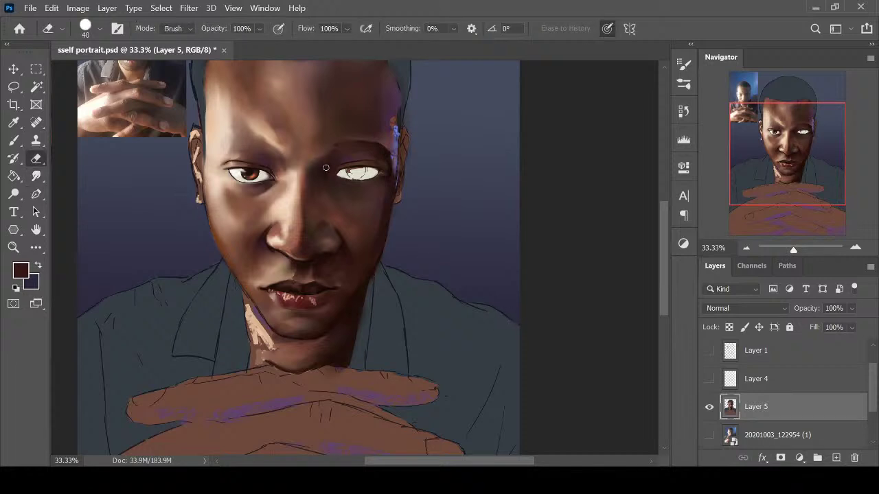
{"action": "key", "text": "ctrl+minus"}
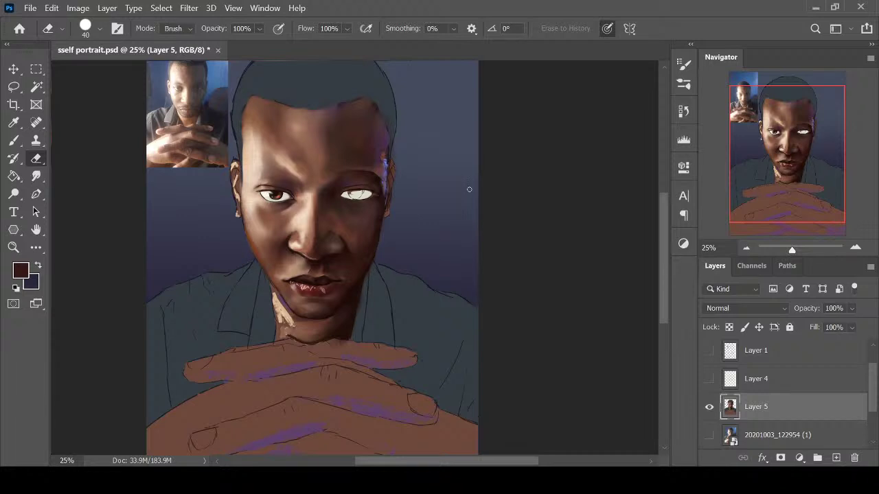
Compare the painted face with and without the Layer 1 line art
{"action": "left_click", "coordinate": [709, 351]}
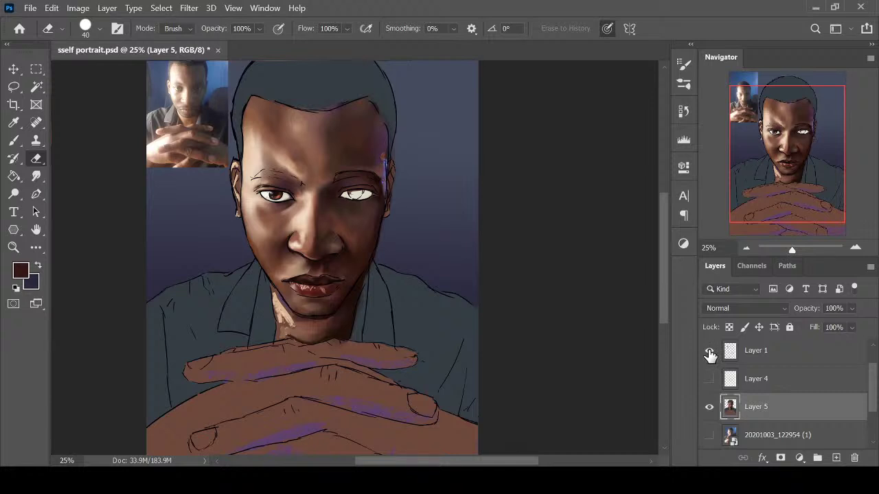
{"action": "left_click", "coordinate": [709, 351]}
{"action": "left_click", "coordinate": [710, 351]}
{"action": "left_click", "coordinate": [709, 351]}
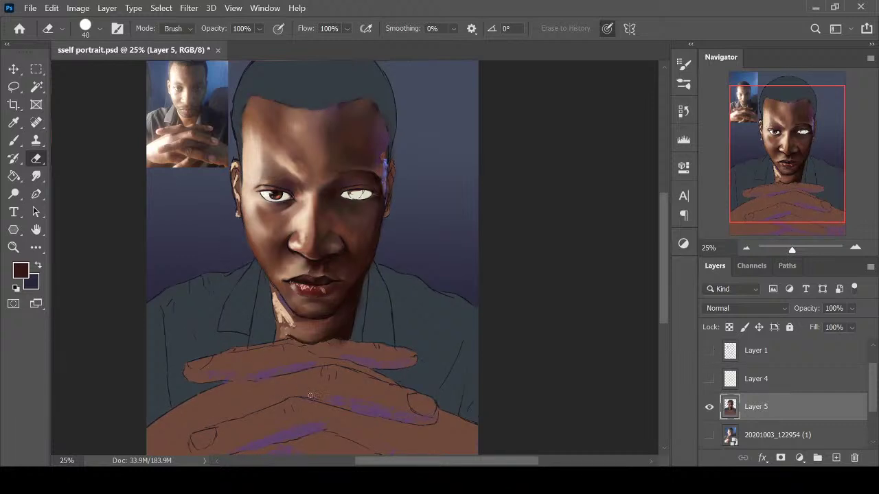
Sample a light cheek tone, paint along the lit cheek and jaw edge at 9 px, and clean the outline with a 40 px Eraser
{"action": "key", "text": "ctrl+plus"}
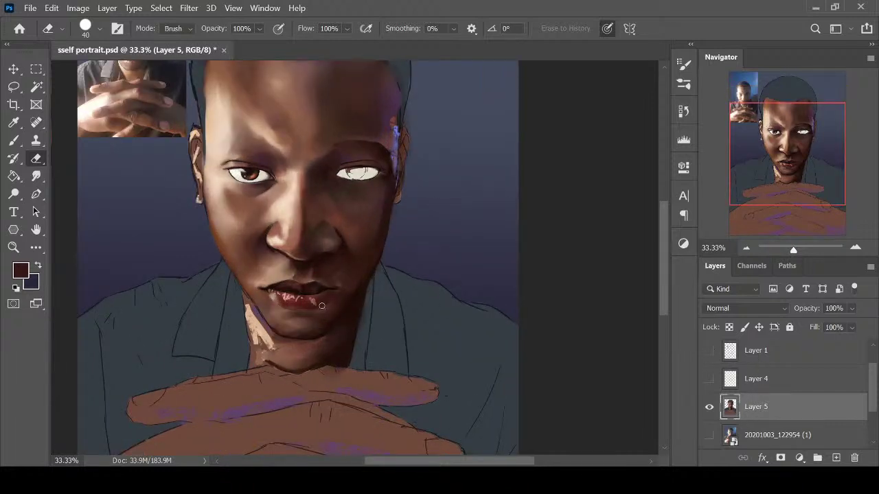
{"action": "key", "text": "ctrl+plus"}
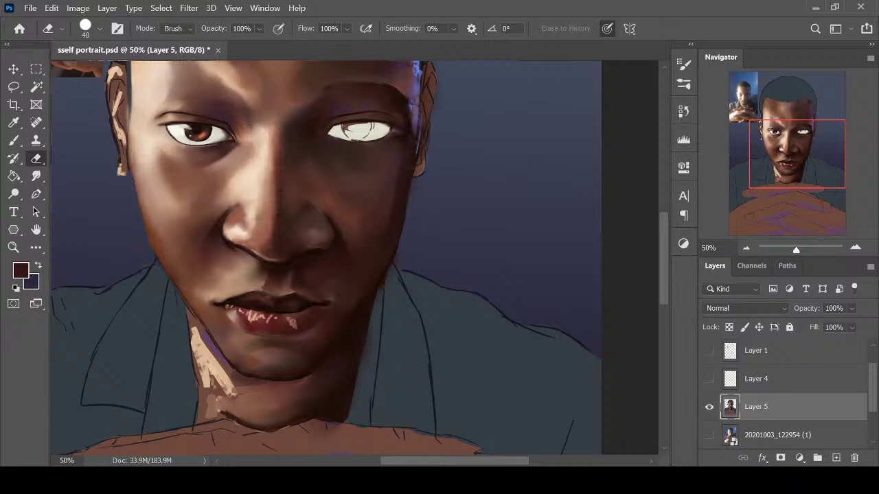
{"action": "key", "text": "i"}
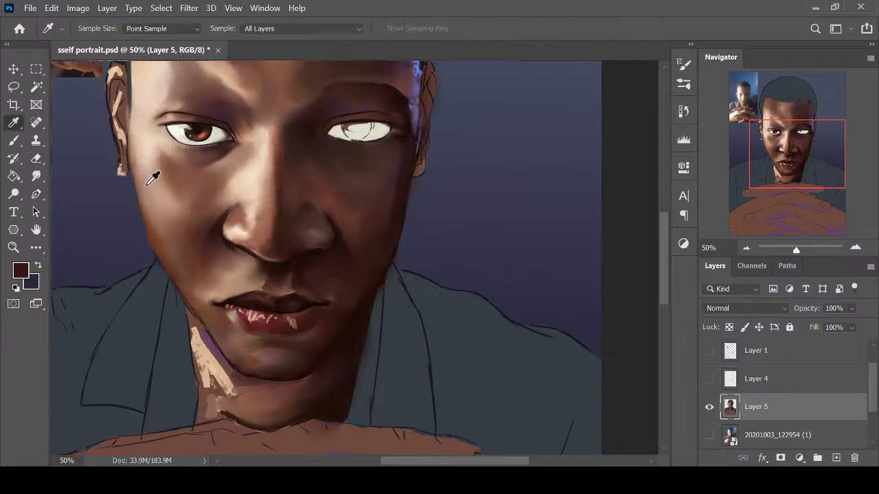
{"action": "left_click", "coordinate": [152, 174]}
{"action": "key", "text": "b"}
{"action": "left_click_drag", "start_coordinate": [139, 203], "coordinate": [151, 243]}
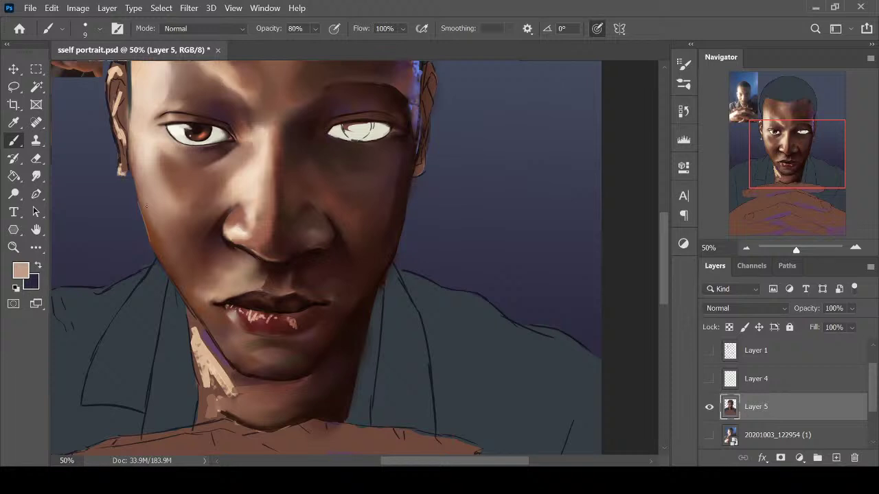
{"action": "left_click_drag", "start_coordinate": [140, 204], "coordinate": [169, 274]}
{"action": "key", "text": "e"}
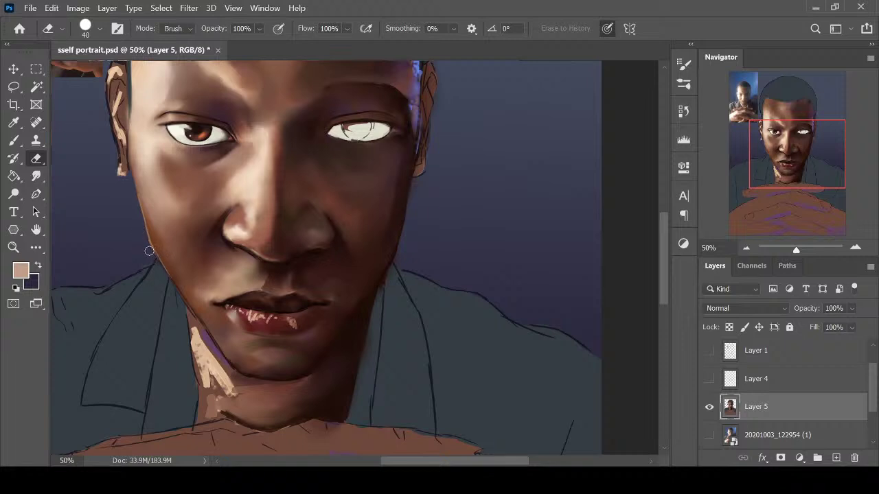
{"action": "left_click_drag", "start_coordinate": [157, 258], "coordinate": [148, 241]}
{"action": "key", "text": "b"}
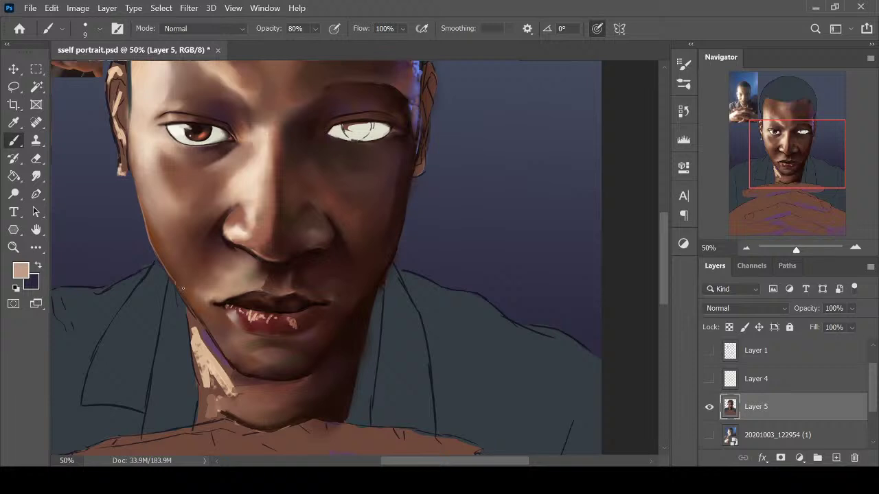
Sample orange-brown and lighter skin tones from the lit cheek and refine the lit jawline with the 9 px brush
{"action": "key", "text": "ctrl+minus"}
{"action": "key", "text": "ctrl+minus"}
{"action": "key", "text": "ctrl+plus"}
{"action": "key", "text": "ctrl+plus"}
{"action": "scroll", "coordinate": [652, 239], "scroll_direction": "up", "scroll_amount": 3}
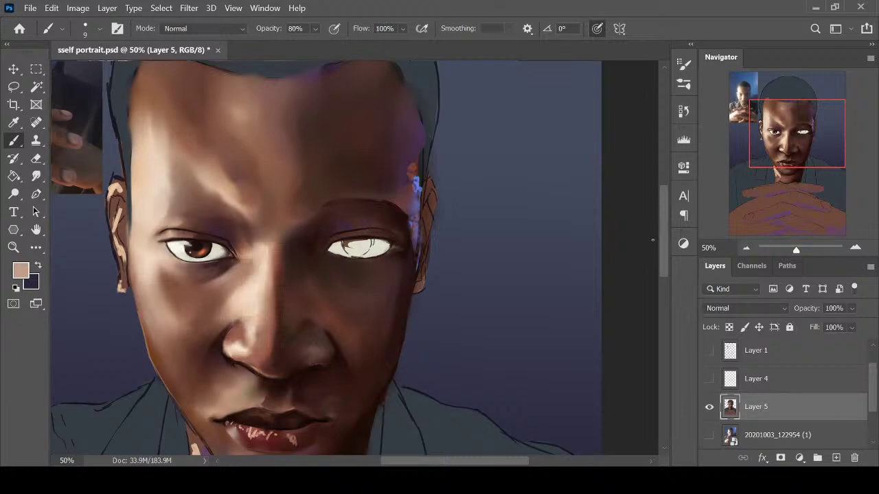
{"action": "mouse_move", "coordinate": [663, 259]}
{"action": "left_mouse_down"}
{"action": "mouse_move", "coordinate": [661, 214]}
{"action": "mouse_move", "coordinate": [657, 278]}
{"action": "mouse_move", "coordinate": [659, 251]}
{"action": "mouse_move", "coordinate": [640, 234]}
{"action": "mouse_move", "coordinate": [657, 252]}
{"action": "left_mouse_up"}
{"action": "key", "text": "i"}
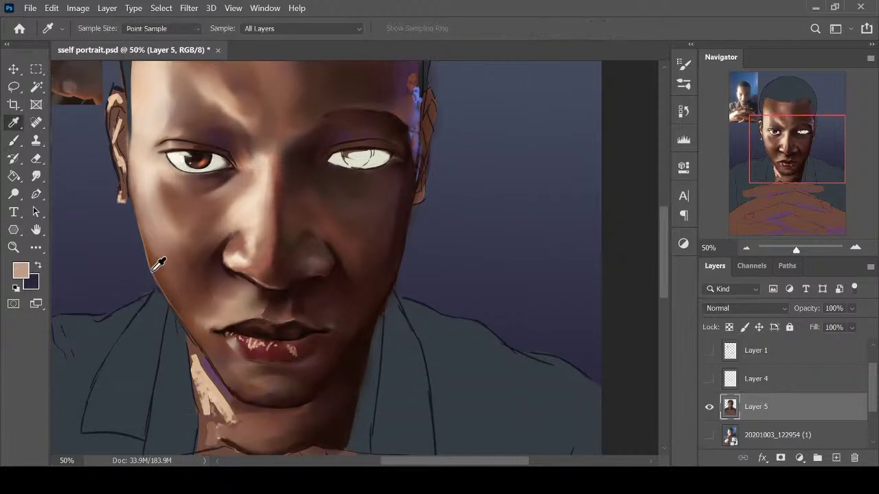
{"action": "left_click", "coordinate": [153, 269]}
{"action": "key", "text": "b"}
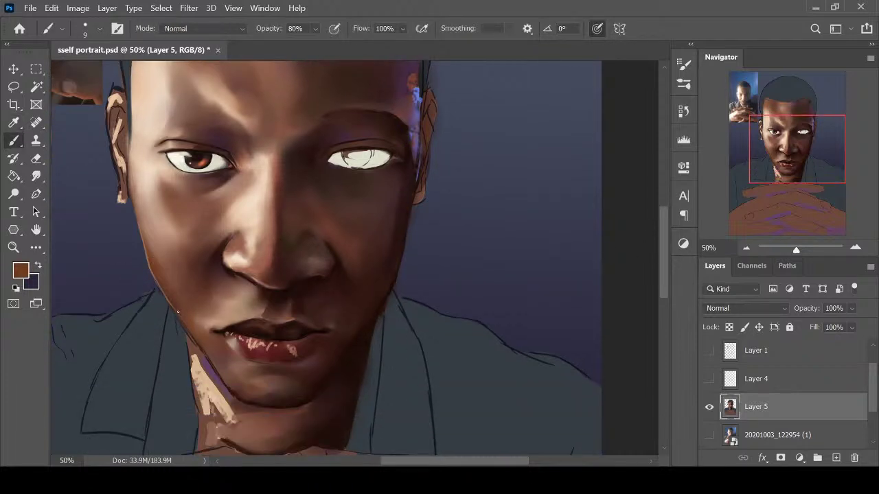
{"action": "left_click", "coordinate": [222, 285], "text": "alt"}
Sample very dark brown beside the shaded mouth corner and retouch the shaded jaw edge at 9 px
{"action": "mouse_move", "coordinate": [663, 252]}
{"action": "left_mouse_down"}
{"action": "mouse_move", "coordinate": [663, 243]}
{"action": "mouse_move", "coordinate": [652, 262]}
{"action": "left_mouse_up"}
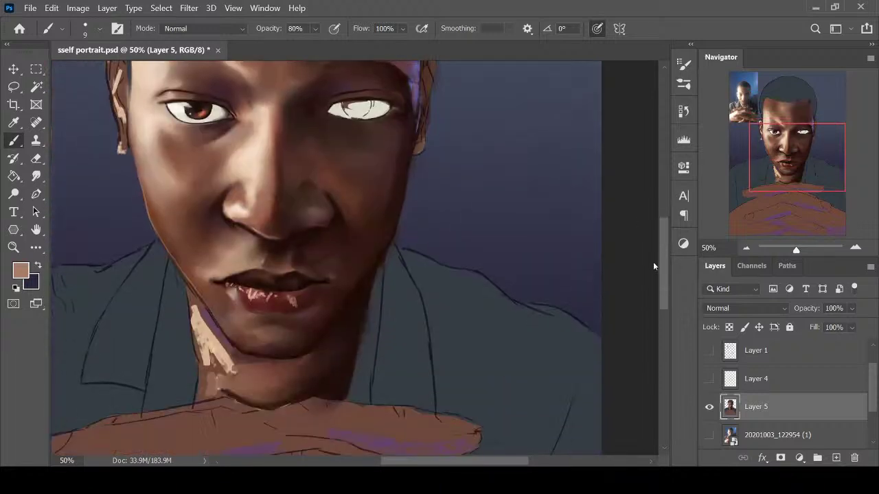
{"action": "key", "text": "i"}
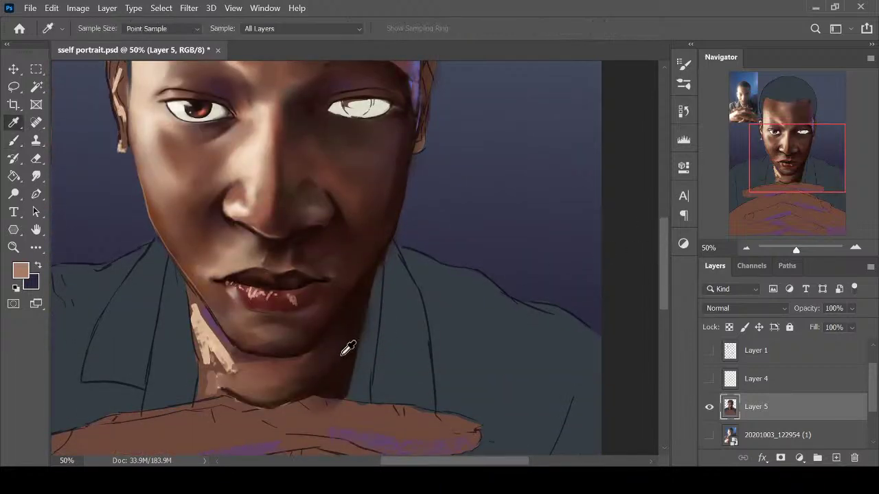
{"action": "left_click", "coordinate": [352, 291]}
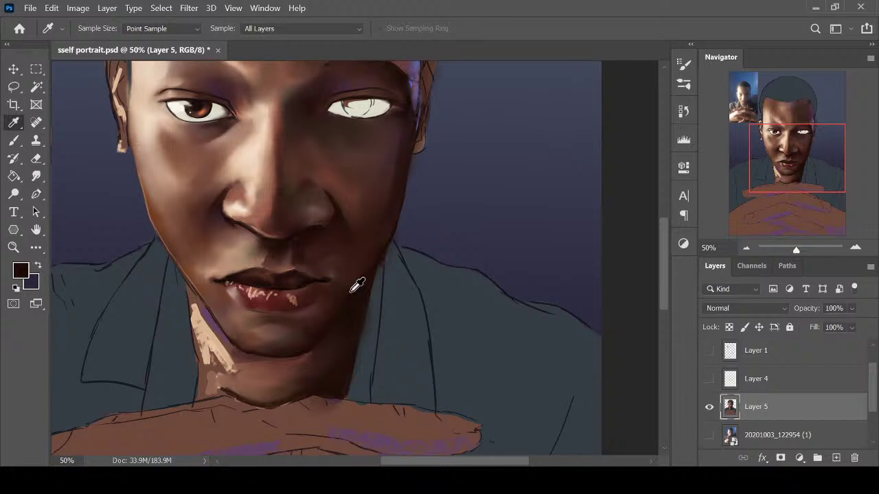
{"action": "key", "text": "b"}
{"action": "key", "text": "ctrl+minus"}
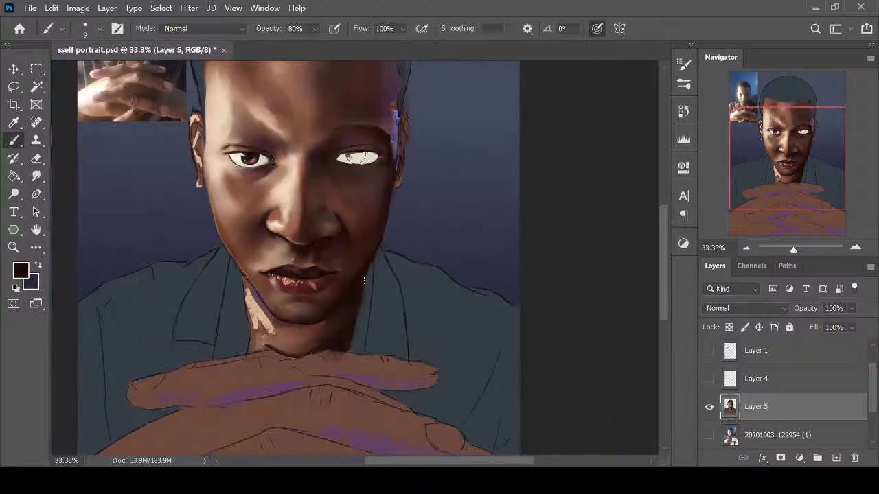
{"action": "key", "text": "ctrl+plus"}
Paint a sampled light brown over the pale neck highlight at 20 px and smudge it into the neck at 45 px
{"action": "key", "text": "i"}
{"action": "left_click", "coordinate": [169, 182]}
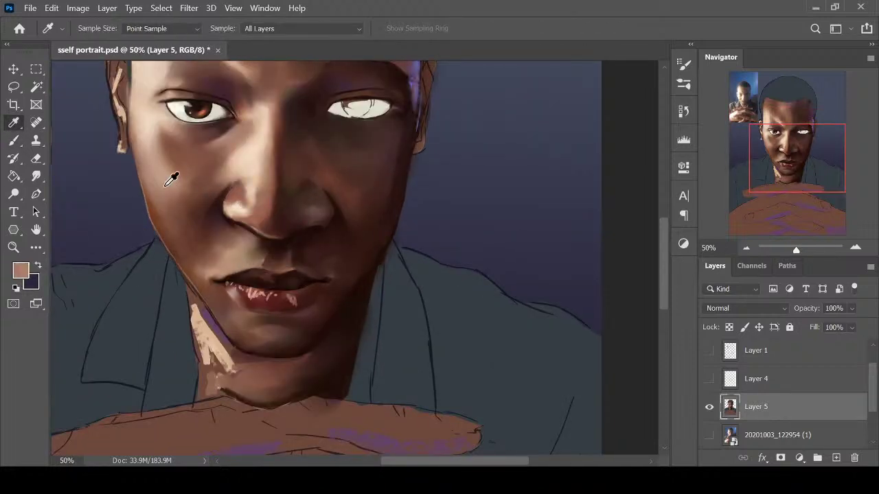
{"action": "left_click", "coordinate": [330, 359]}
{"action": "key", "text": "b"}
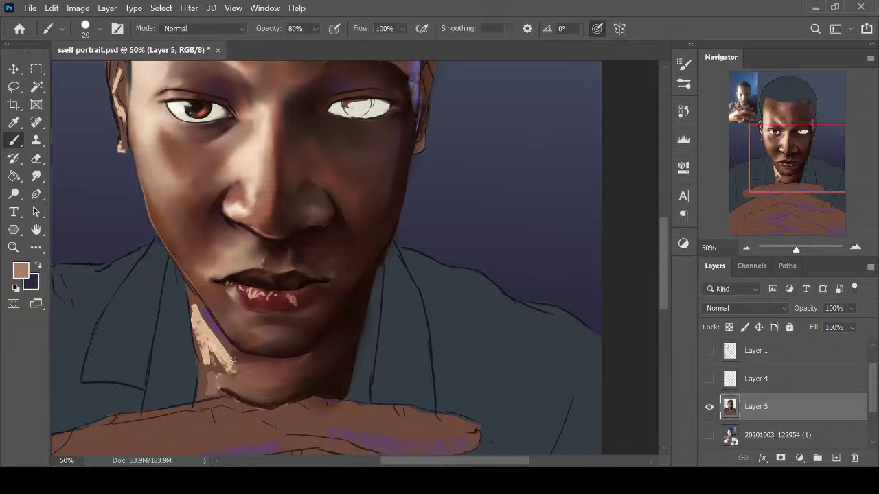
{"action": "left_click_drag", "start_coordinate": [193, 302], "coordinate": [232, 355]}
{"action": "left_click_drag", "start_coordinate": [188, 291], "coordinate": [235, 361]}
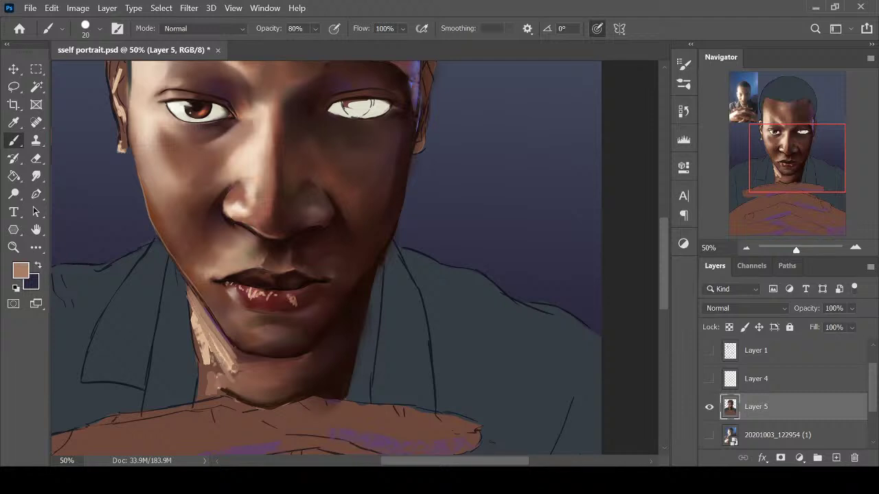
{"action": "key", "text": "r"}
{"action": "mouse_move", "coordinate": [189, 297]}
{"action": "left_mouse_down"}
{"action": "mouse_move", "coordinate": [215, 339]}
{"action": "mouse_move", "coordinate": [278, 386]}
{"action": "left_mouse_up"}
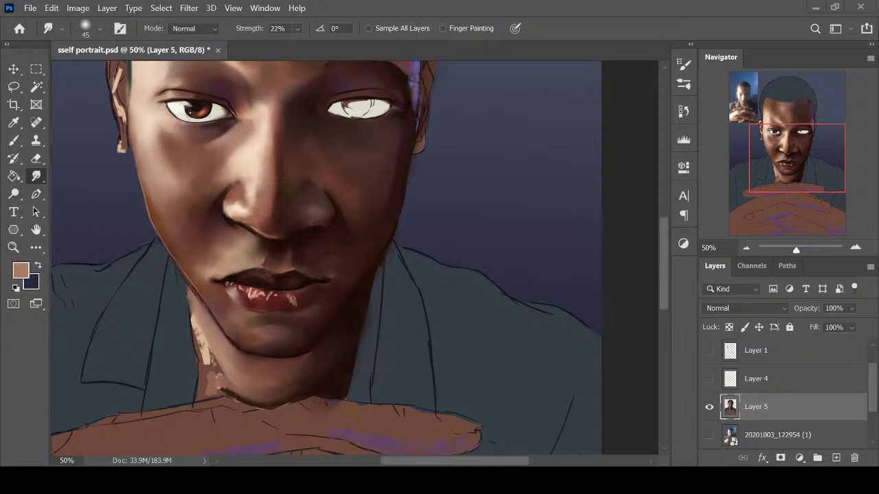
Paint sampled dark brown shadow down the lit-side neck edge beside the collar at 20 px and blend it with a 45 px Smudge tool
{"action": "key", "text": "i"}
{"action": "left_click", "coordinate": [349, 355]}
{"action": "key", "text": "b"}
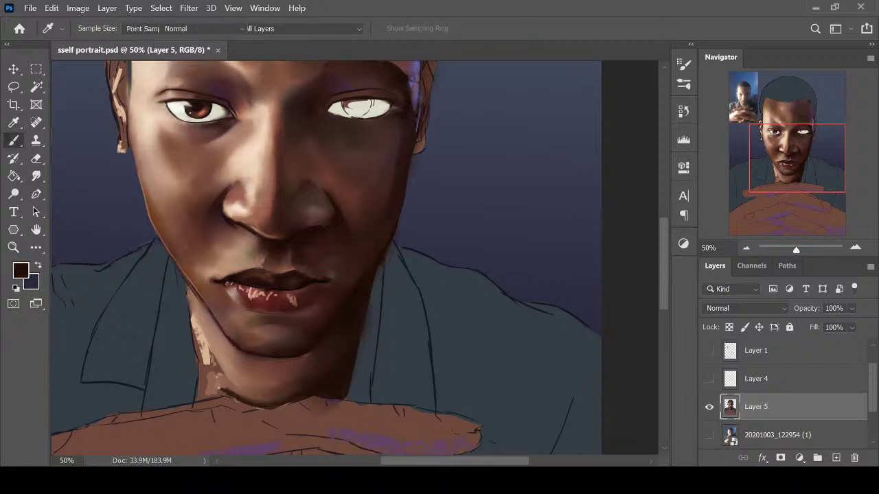
{"action": "mouse_move", "coordinate": [190, 302]}
{"action": "left_mouse_down"}
{"action": "mouse_move", "coordinate": [241, 392]}
{"action": "mouse_move", "coordinate": [208, 357]}
{"action": "mouse_move", "coordinate": [214, 381]}
{"action": "mouse_move", "coordinate": [197, 296]}
{"action": "mouse_move", "coordinate": [186, 312]}
{"action": "mouse_move", "coordinate": [190, 300]}
{"action": "mouse_move", "coordinate": [211, 391]}
{"action": "mouse_move", "coordinate": [198, 349]}
{"action": "mouse_move", "coordinate": [208, 377]}
{"action": "left_mouse_up"}
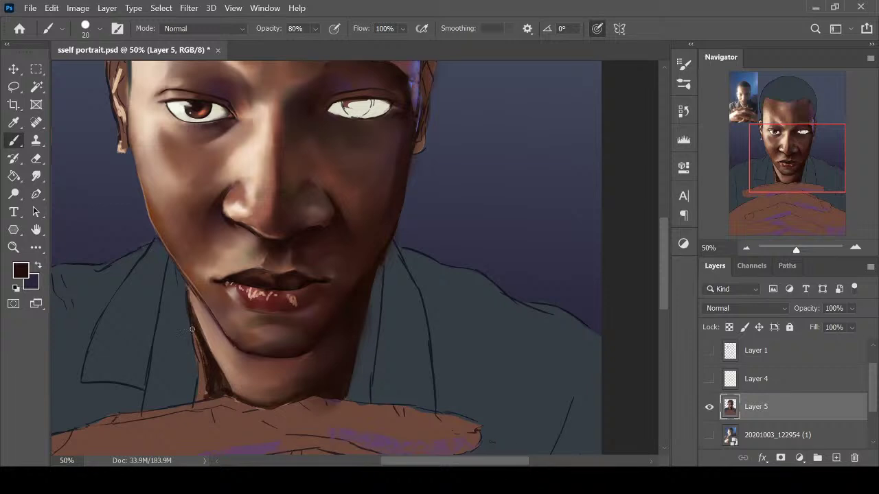
{"action": "key", "text": "r"}
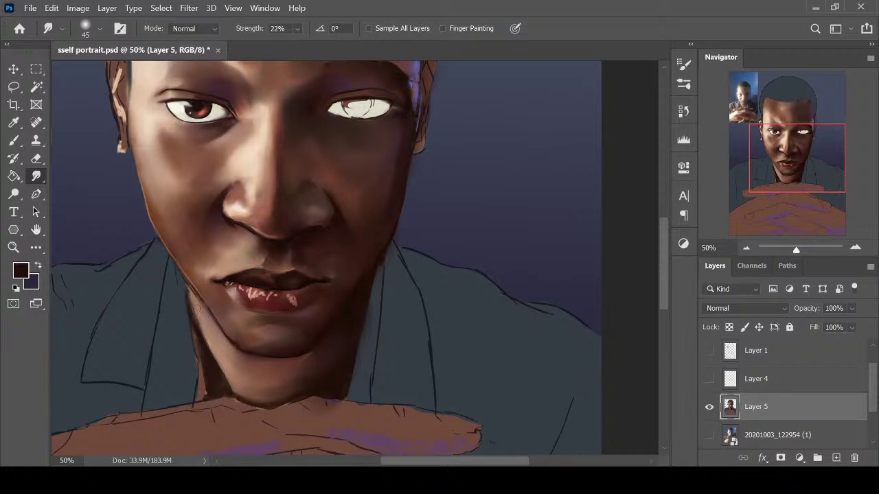
{"action": "key", "text": "i"}
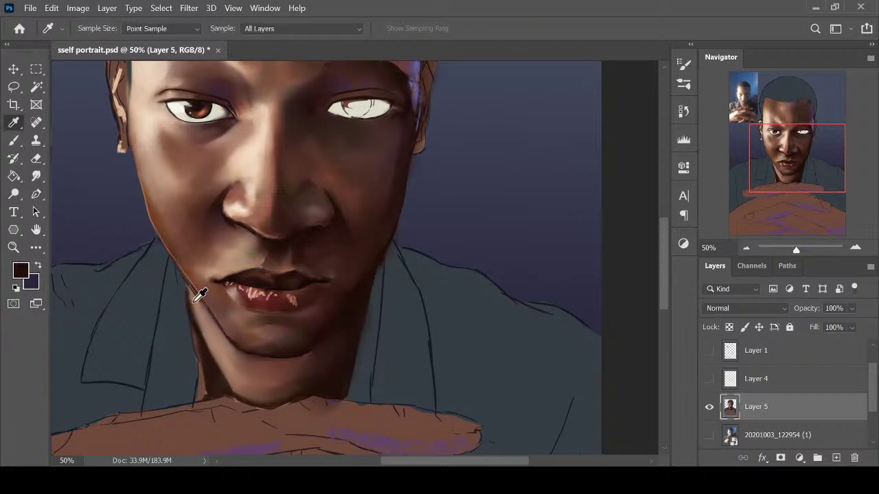
{"action": "key", "text": "b"}
{"action": "mouse_move", "coordinate": [188, 309]}
{"action": "left_mouse_down"}
{"action": "mouse_move", "coordinate": [195, 401]}
{"action": "mouse_move", "coordinate": [198, 343]}
{"action": "mouse_move", "coordinate": [186, 293]}
{"action": "left_mouse_up"}
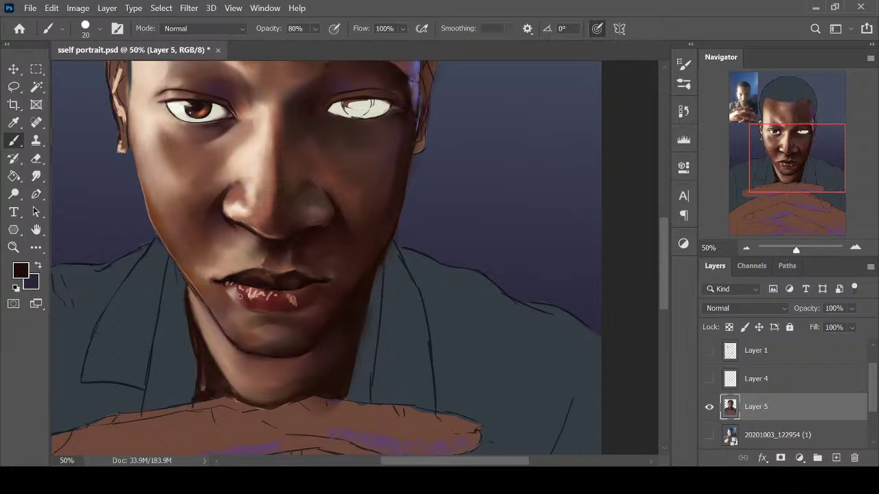
Paint sampled cheek brown thinly along the shaded jawline at 15 px and smudge the neck shadow at 45 px
{"action": "key", "text": "i"}
{"action": "left_click", "coordinate": [180, 211]}
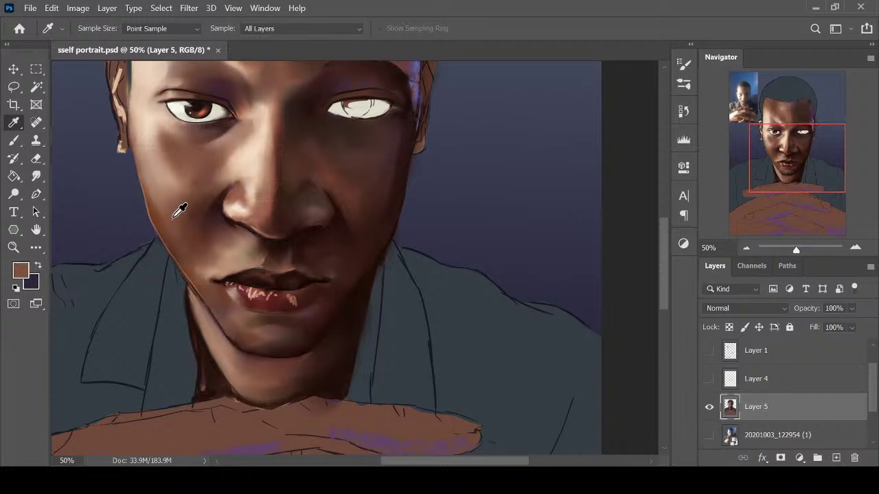
{"action": "key", "text": "b"}
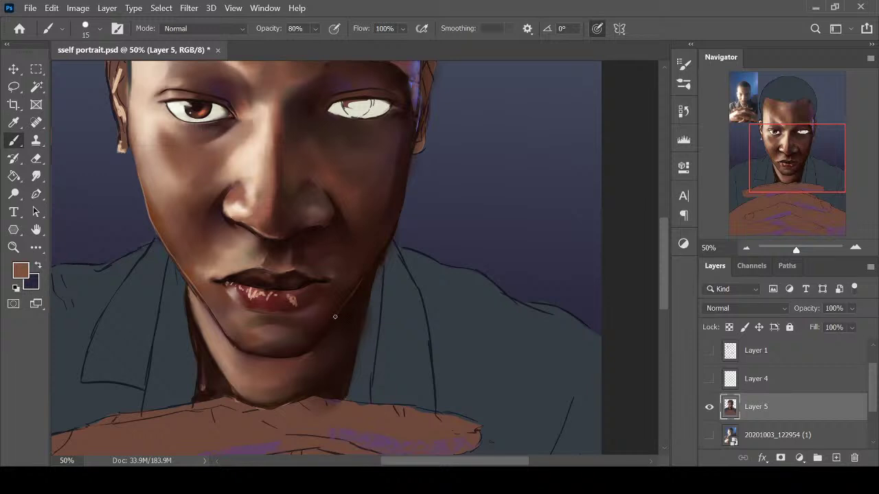
{"action": "left_click_drag", "start_coordinate": [661, 294], "coordinate": [661, 301]}
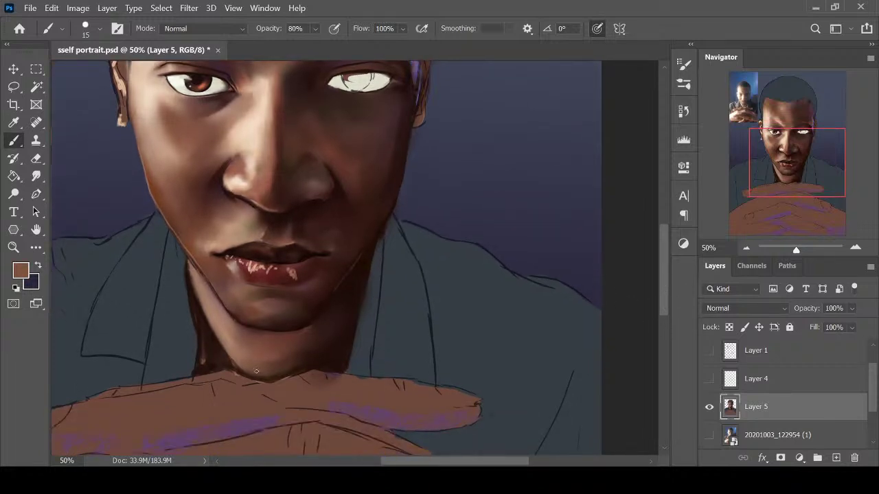
{"action": "left_click", "coordinate": [36, 176]}
{"action": "mouse_move", "coordinate": [195, 304]}
{"action": "left_mouse_down"}
{"action": "mouse_move", "coordinate": [204, 373]}
{"action": "mouse_move", "coordinate": [199, 368]}
{"action": "mouse_move", "coordinate": [221, 354]}
{"action": "left_mouse_up"}
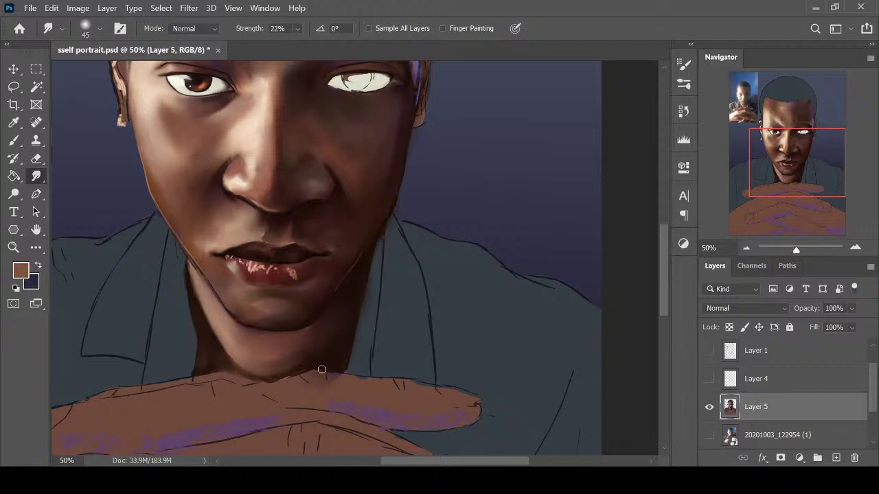
{"action": "key", "text": "ctrl+plus"}
{"action": "key", "text": "ctrl+i"}
{"action": "key", "text": "ctrl+z"}
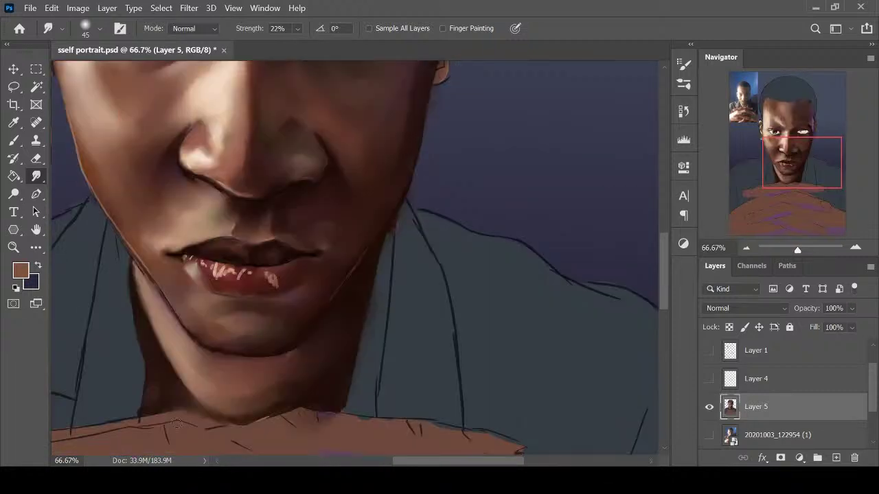
Sample a reddish brown from the lit side of the face and paint it on the lower neck at 35 px
{"action": "key", "text": "ctrl+minus"}
{"action": "key", "text": "ctrl+minus"}
{"action": "key", "text": "i"}
{"action": "left_click", "coordinate": [229, 210]}
{"action": "key", "text": "b"}
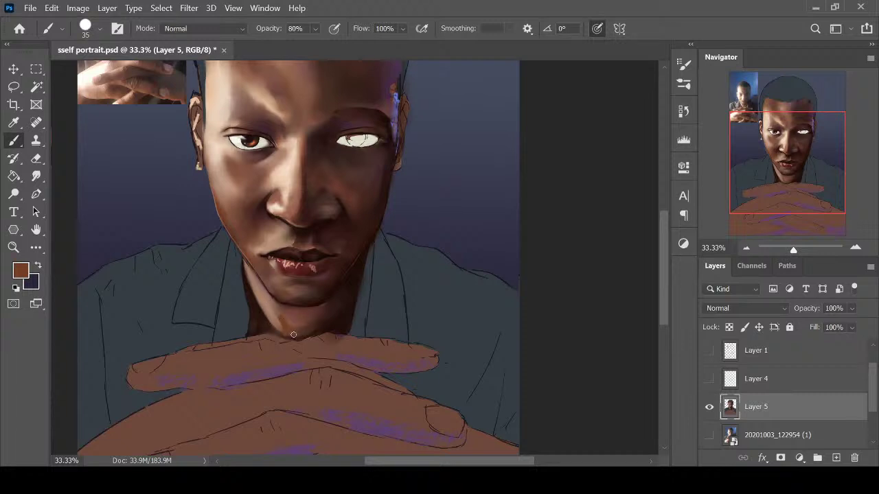
Sample dark brown from the shaded side of the neck and paint shadow strokes under the chin at 20 px
{"action": "key", "text": "i"}
{"action": "left_click", "coordinate": [338, 312]}
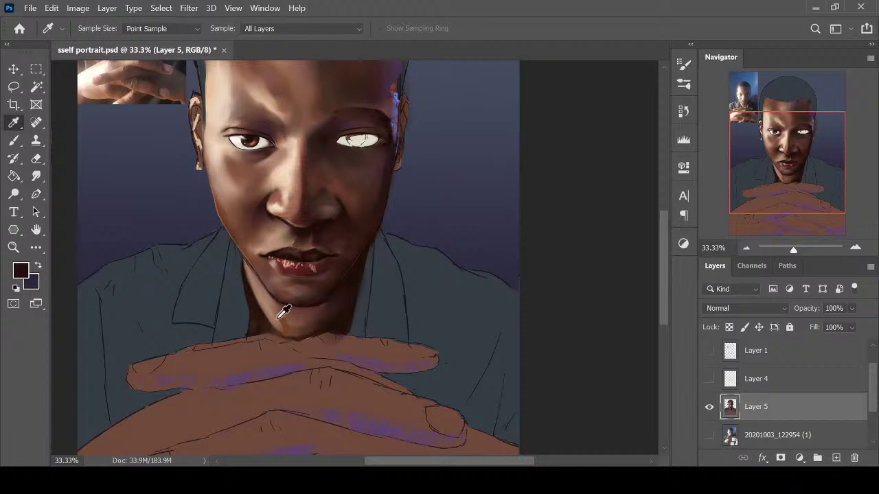
{"action": "key", "text": "b"}
{"action": "key", "text": "bracketleft"}
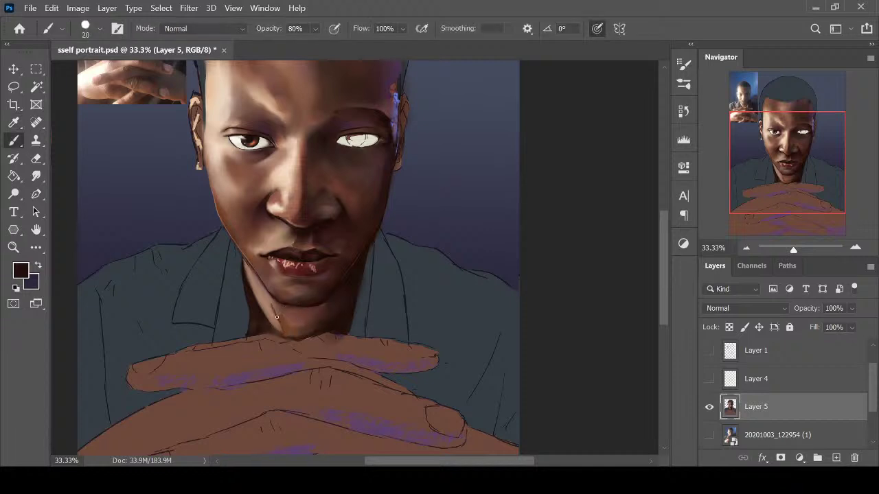
{"action": "left_click_drag", "start_coordinate": [281, 320], "coordinate": [291, 325]}
{"action": "left_click_drag", "start_coordinate": [271, 309], "coordinate": [281, 317]}
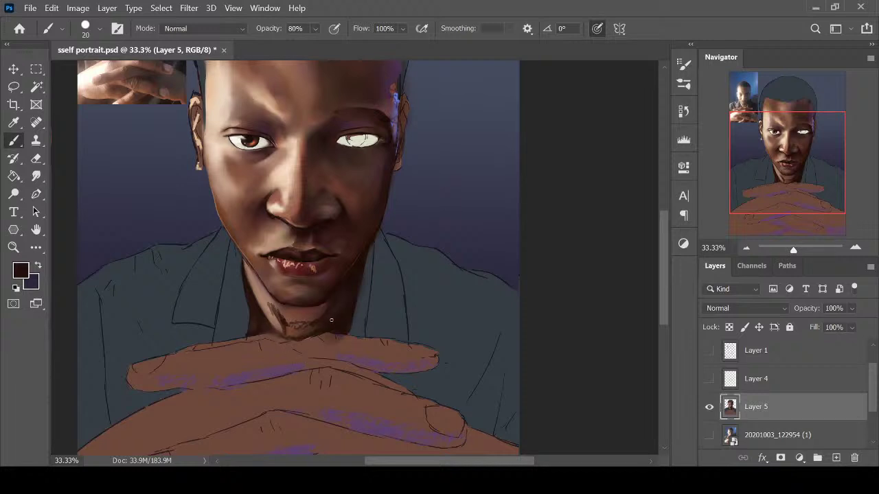
Soften the dark strokes on the lower neck with a sampled reddish neck tone and a 45 px Smudge tool
{"action": "left_click", "coordinate": [295, 314], "text": "alt"}
{"action": "left_click", "coordinate": [35, 176]}
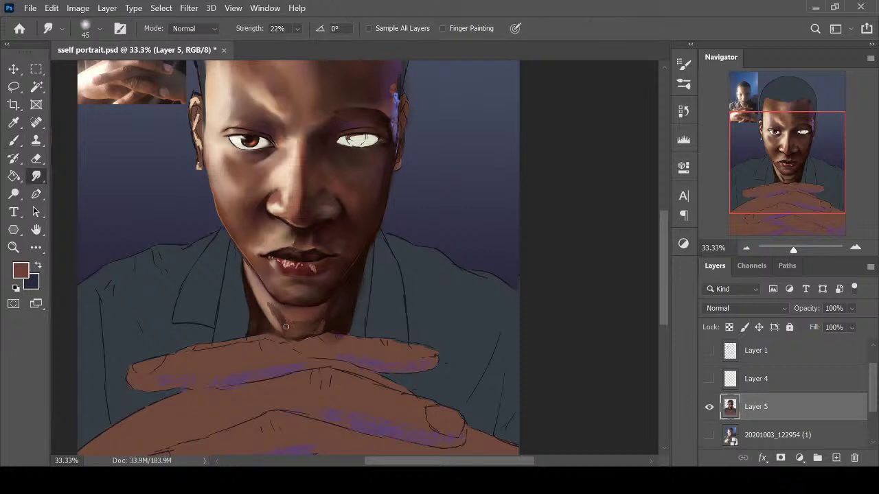
{"action": "key", "text": "b"}
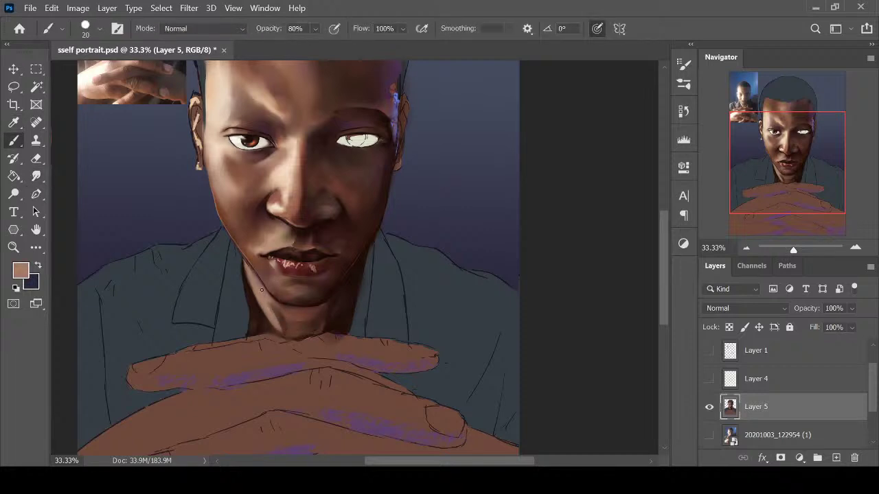
Sample reddish brown from the lit cheek, paint it on the lower neck at 35 px, and smudge the strokes at 45 px
{"action": "left_click", "coordinate": [234, 206], "text": "alt"}
{"action": "key", "text": "bracketright"}
{"action": "key", "text": "bracketright"}
{"action": "key", "text": "bracketright"}
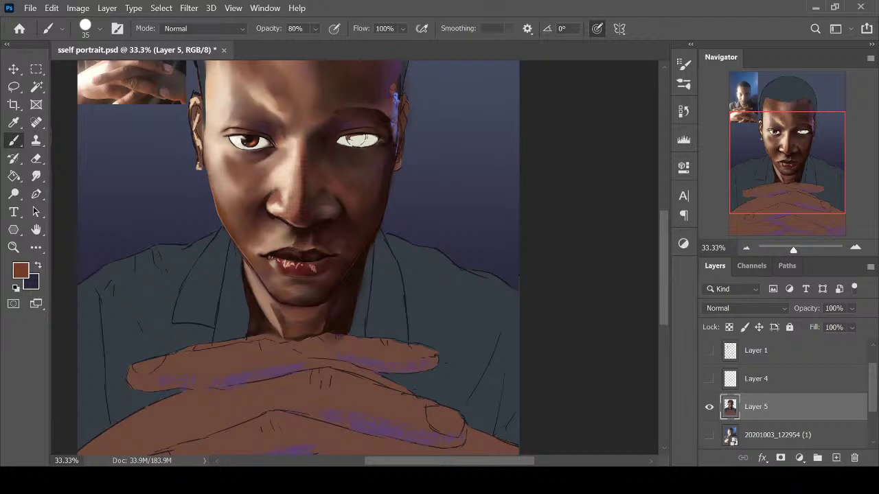
{"action": "left_click", "coordinate": [282, 322], "text": "alt"}
{"action": "left_click_drag", "start_coordinate": [276, 320], "coordinate": [276, 325]}
{"action": "key", "text": "r"}
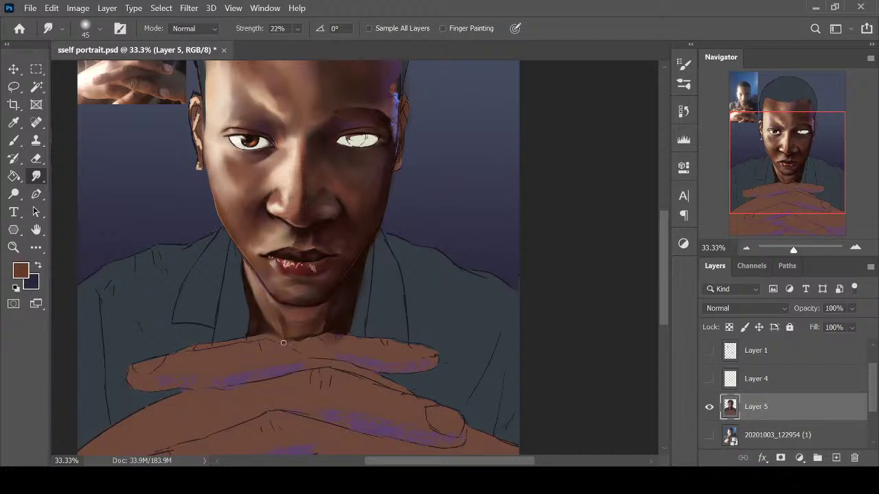
Sample dark brown from the neck shadow and paint it along the lit neck's edge beside the collar at 35 px
{"action": "key", "text": "i"}
{"action": "left_click", "coordinate": [261, 316]}
{"action": "key", "text": "b"}
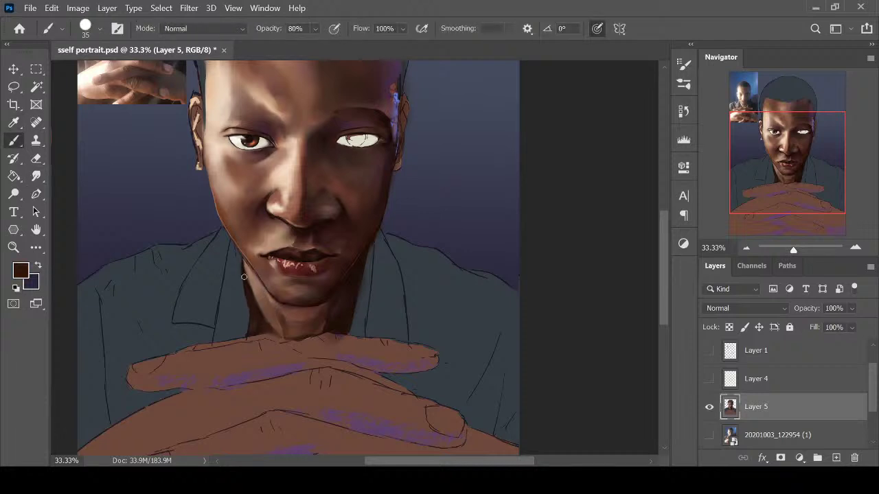
Sample brown from the lower cheek and paint a thin stroke along the shaded jawline at 10 px
{"action": "key", "text": "i"}
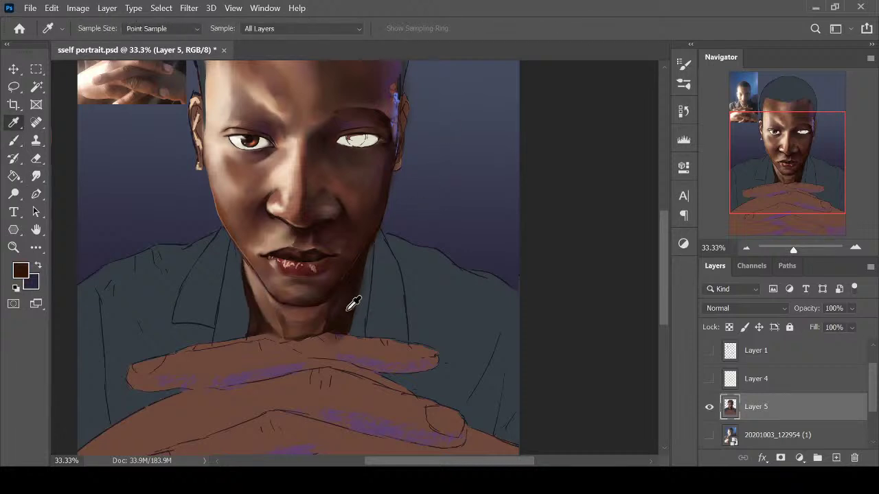
{"action": "key", "text": "ctrl+plus"}
{"action": "left_click", "coordinate": [208, 241]}
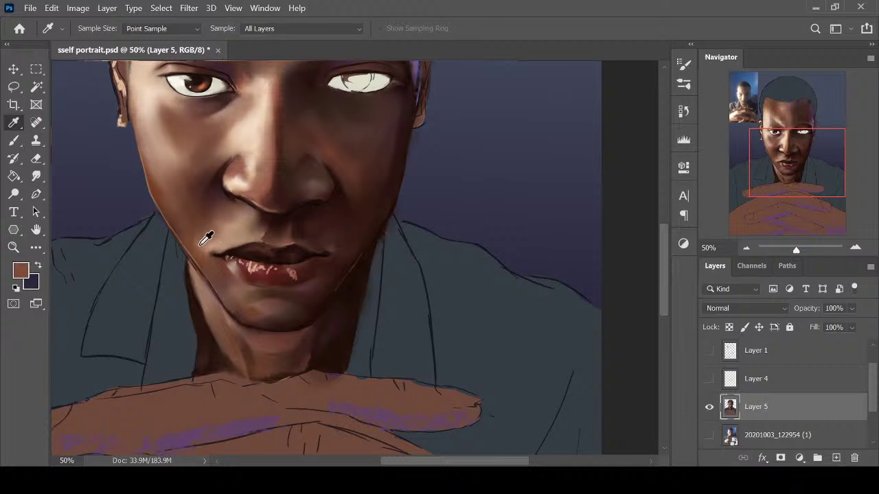
{"action": "key", "text": "ctrl+plus"}
{"action": "key", "text": "b"}
{"action": "key", "text": "bracketleft"}
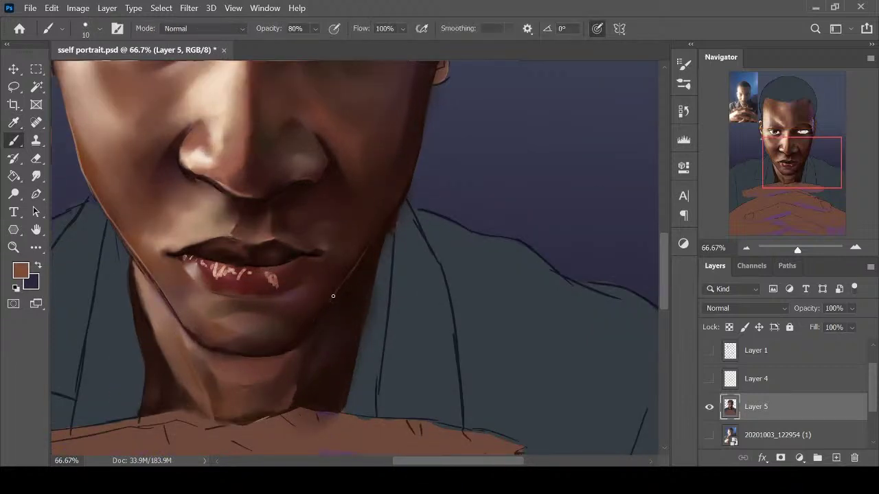
{"action": "left_click_drag", "start_coordinate": [331, 296], "coordinate": [301, 343]}
Sample dark tones from the neck and the mouth corner and touch up the shaded jaw edge at 10 px
{"action": "left_click", "coordinate": [202, 328], "text": "alt"}
{"action": "left_click", "coordinate": [373, 255], "text": "alt"}
{"action": "left_click", "coordinate": [132, 276], "text": "alt"}
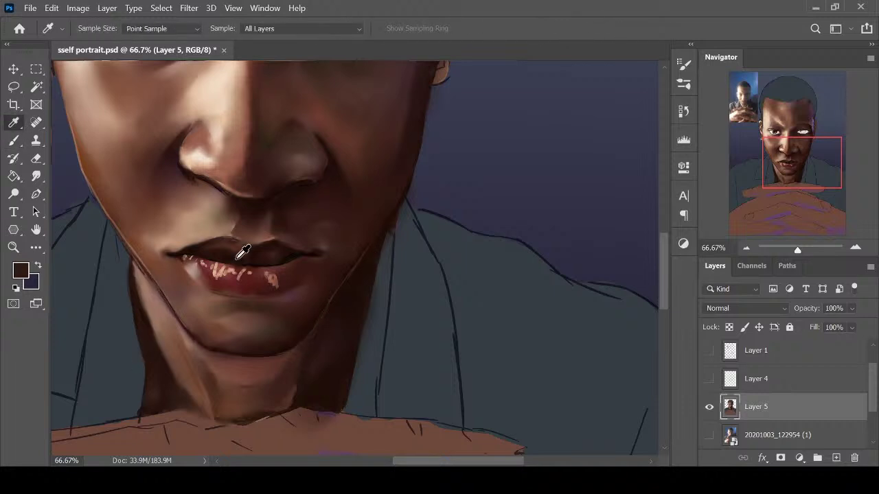
{"action": "left_click", "coordinate": [174, 255], "text": "alt"}
{"action": "key", "text": "b"}
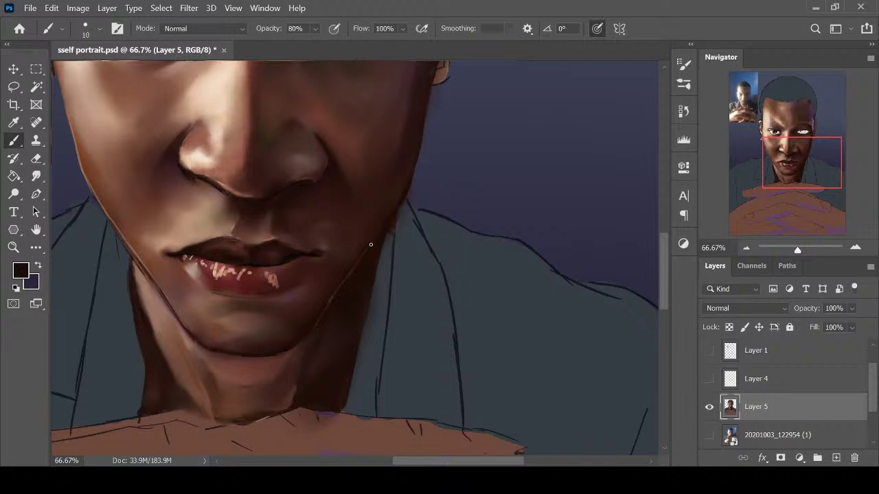
Sample dark brown beside the shaded jaw, paint it along the jawline at 9 px, and soften it with a 35 px Smudge tool
{"action": "key", "text": "i"}
{"action": "left_click", "coordinate": [337, 290]}
{"action": "key", "text": "b"}
{"action": "key", "text": "bracketleft"}
{"action": "left_click_drag", "start_coordinate": [392, 212], "coordinate": [358, 262]}
{"action": "scroll", "coordinate": [343, 319], "scroll_direction": "down", "scroll_amount": 1, "text": "alt"}
{"action": "scroll", "coordinate": [317, 292], "scroll_direction": "up", "scroll_amount": 1, "text": "alt"}
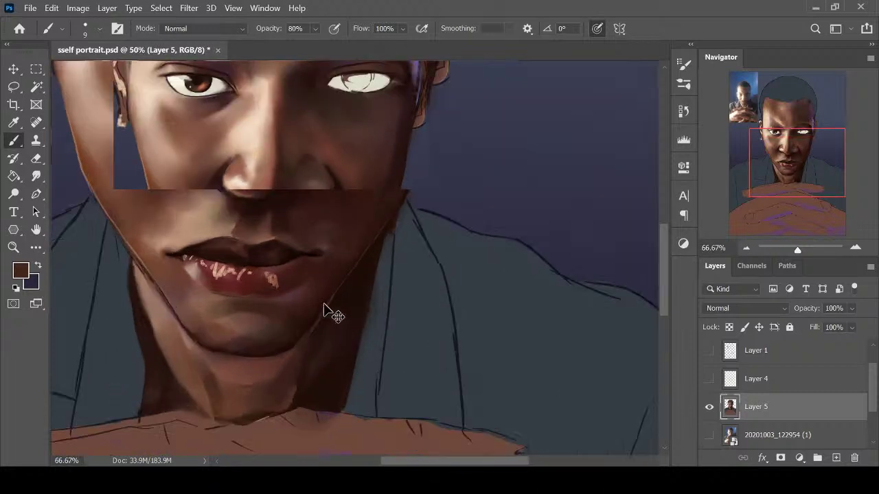
{"action": "key", "text": "r"}
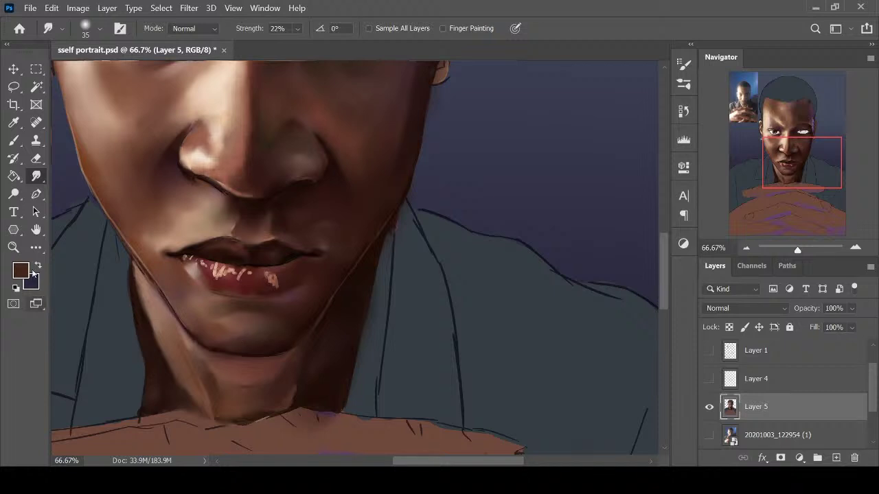
Paint sampled dark brown on the neck's shaded side below the jaw and smudge the strokes at 35 px
{"action": "key", "text": "i"}
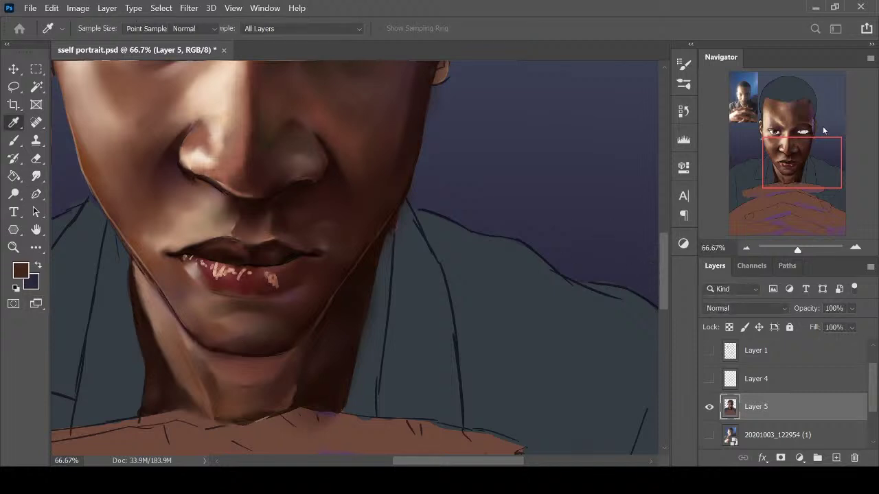
{"action": "key", "text": "b"}
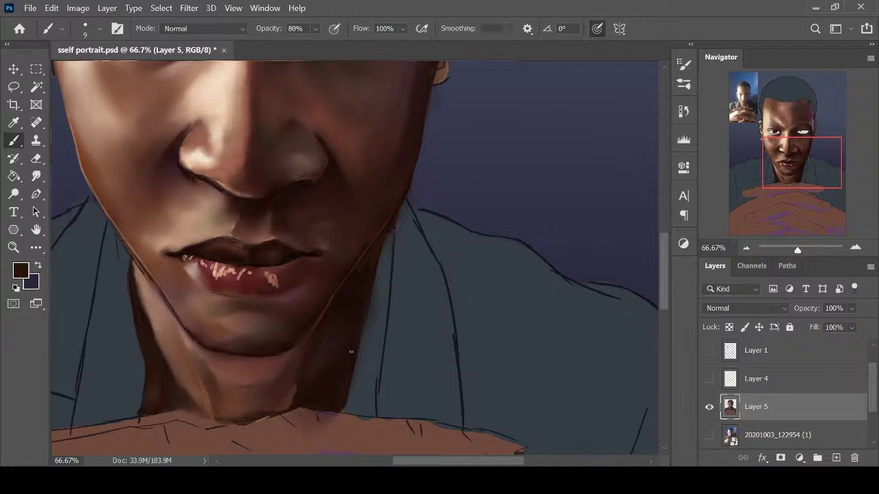
{"action": "key", "text": "i"}
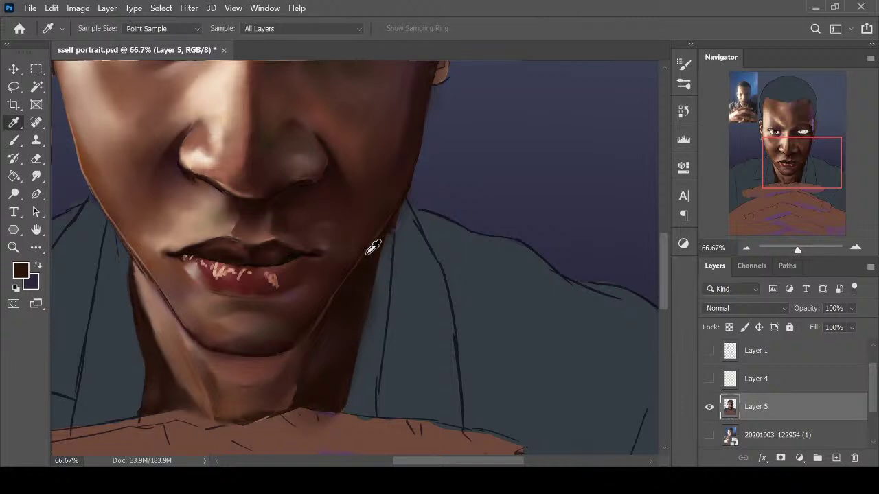
{"action": "key", "text": "b"}
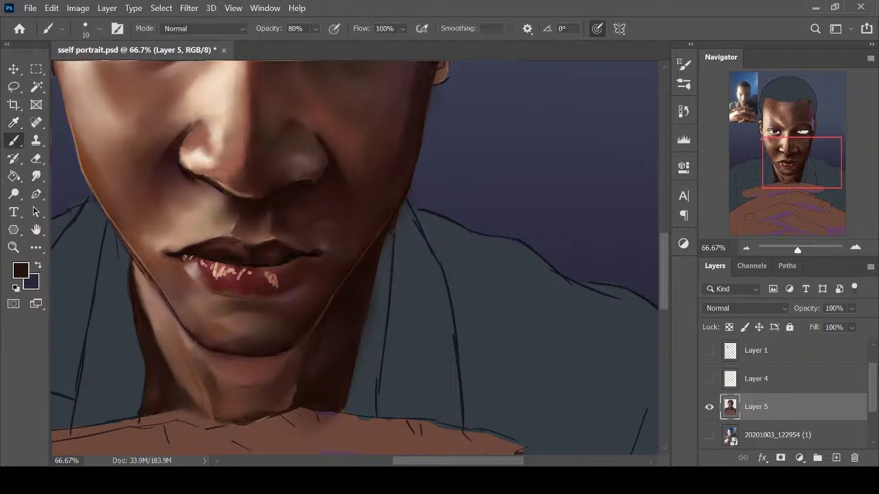
{"action": "key", "text": "bracketright"}
{"action": "key", "text": "i"}
{"action": "key", "text": "b"}
{"action": "left_click_drag", "start_coordinate": [386, 234], "coordinate": [369, 276]}
{"action": "key", "text": "r"}
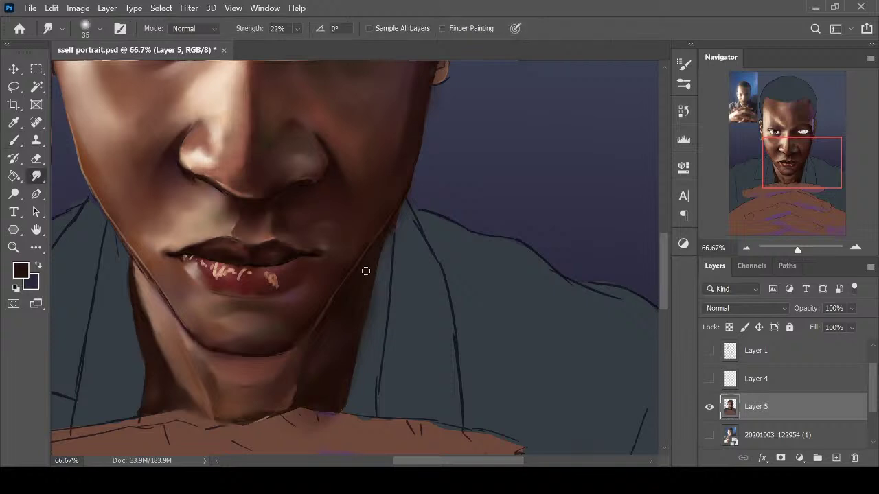
{"action": "key", "text": "ctrl+minus"}
{"action": "key", "text": "ctrl+minus"}
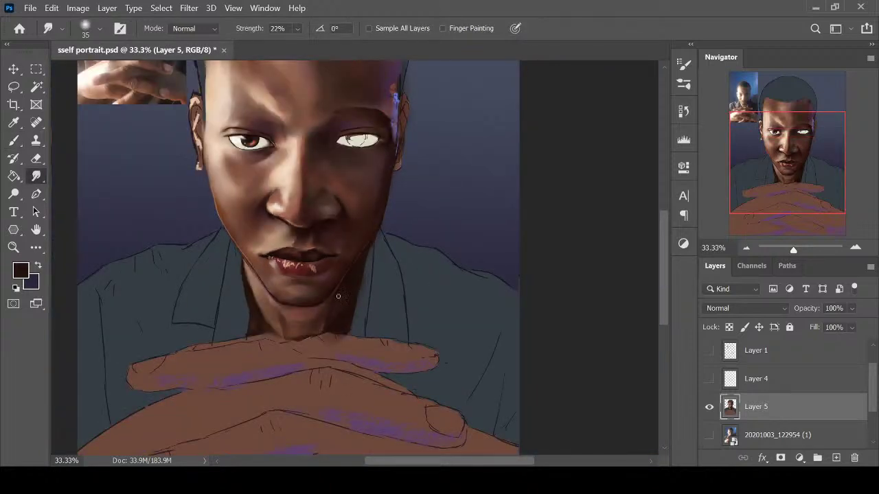
Sample the light pinkish tone from the lit side of the neck, paint it under the chin, and smudge it at 35 px
{"action": "scroll", "coordinate": [335, 298], "scroll_direction": "up", "scroll_amount": 1}
{"action": "key", "text": "i"}
{"action": "left_click", "coordinate": [205, 292]}
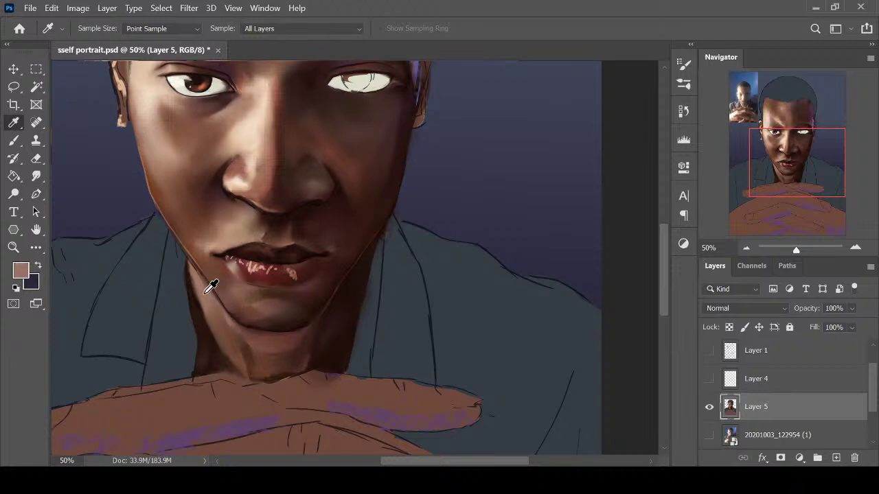
{"action": "key", "text": "b"}
{"action": "left_click_drag", "start_coordinate": [257, 332], "coordinate": [242, 331]}
{"action": "key", "text": "r"}
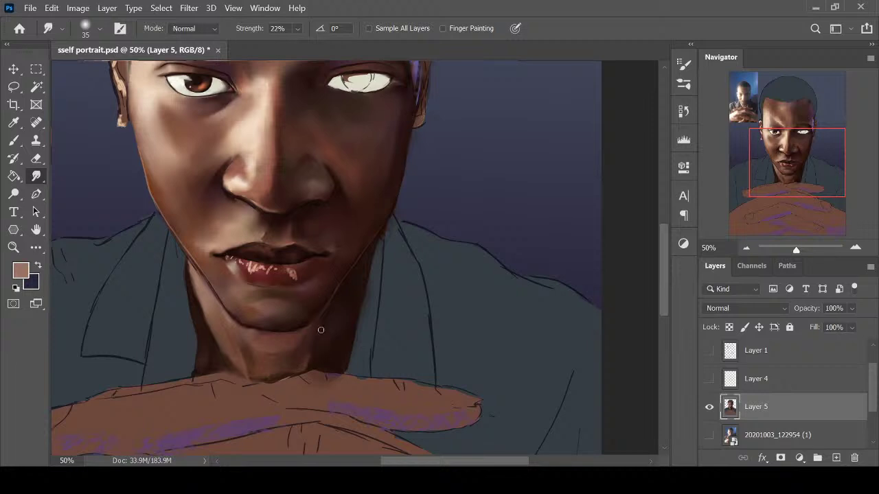
{"action": "key", "text": "ctrl+plus"}
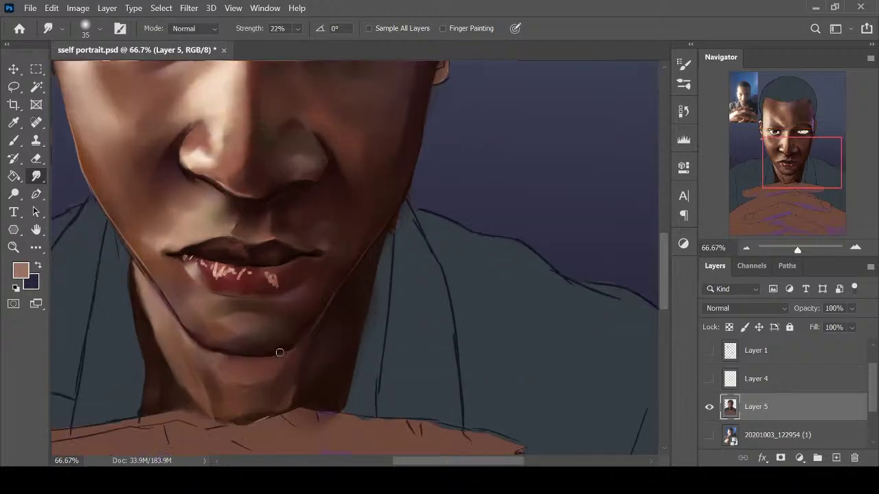
Sample dark tones from the chin line and neck shadow and paint shadow strokes beneath the chin at 20 px
{"action": "key", "text": "i"}
{"action": "left_click", "coordinate": [216, 348]}
{"action": "key", "text": "b"}
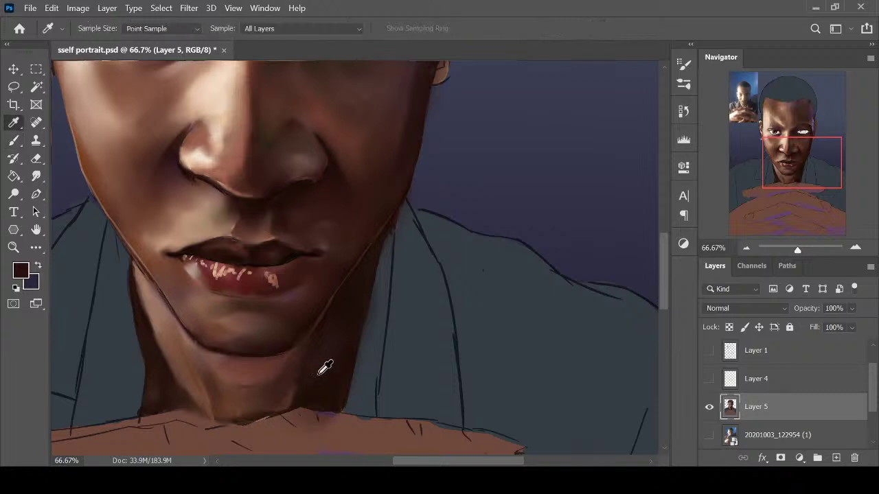
{"action": "left_click", "coordinate": [308, 396], "text": "alt"}
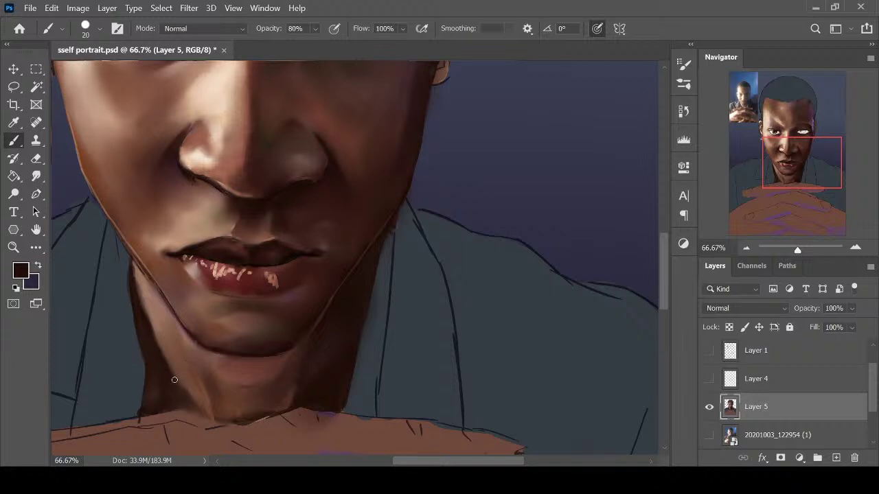
{"action": "mouse_move", "coordinate": [276, 364]}
{"action": "left_mouse_down"}
{"action": "mouse_move", "coordinate": [261, 362]}
{"action": "mouse_move", "coordinate": [277, 361]}
{"action": "mouse_move", "coordinate": [273, 374]}
{"action": "mouse_move", "coordinate": [268, 364]}
{"action": "left_mouse_up"}
Sample a dark reddish brown from the face, paint it over the neck below the chin, and blend it at 35 px
{"action": "left_click", "coordinate": [275, 344], "text": "alt"}
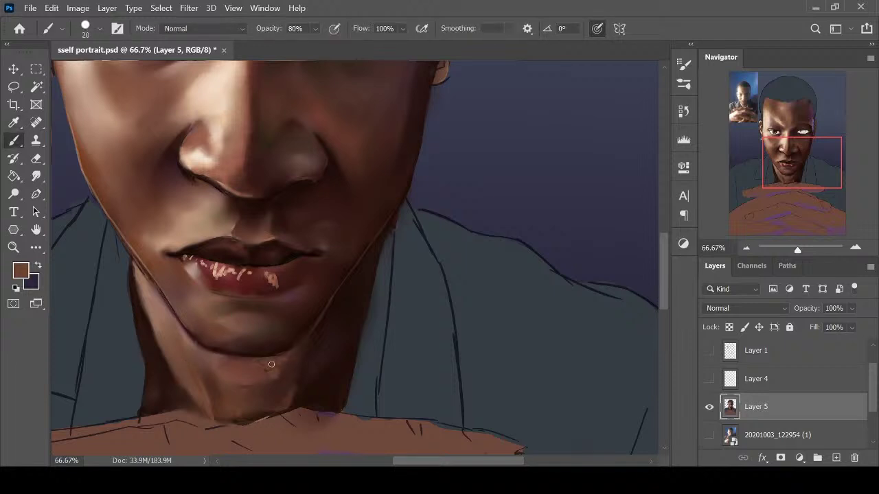
{"action": "left_click", "coordinate": [161, 168]}
{"action": "key", "text": "b"}
{"action": "left_click_drag", "start_coordinate": [266, 366], "coordinate": [272, 374]}
{"action": "key", "text": "r"}
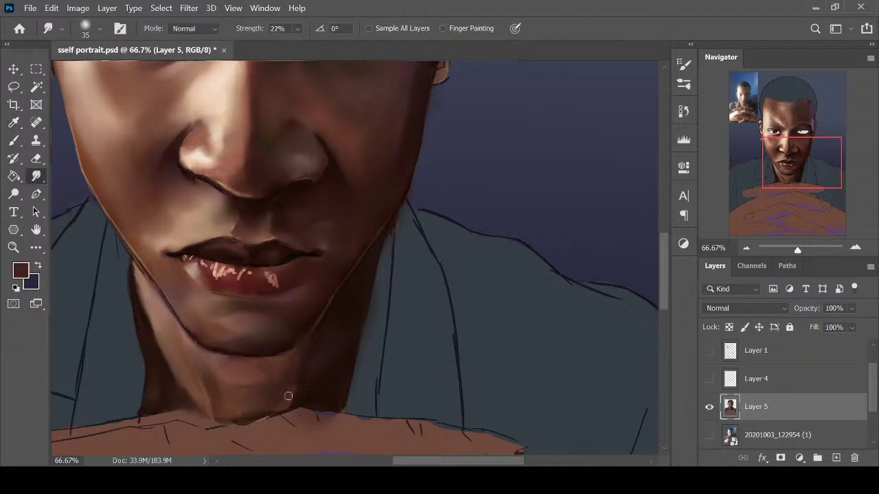
Sample dark brown from the neck's shaded side, extend the shadow under the chin at 20 px, and smudge it at 35 px
{"action": "key", "text": "i"}
{"action": "left_click", "coordinate": [318, 389]}
{"action": "key", "text": "b"}
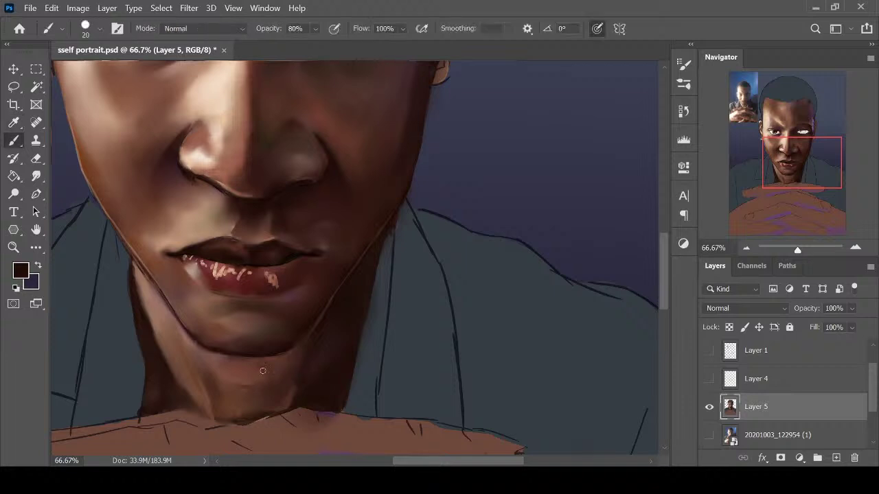
{"action": "mouse_move", "coordinate": [264, 368]}
{"action": "left_mouse_down"}
{"action": "mouse_move", "coordinate": [274, 391]}
{"action": "mouse_move", "coordinate": [301, 355]}
{"action": "left_mouse_up"}
{"action": "key", "text": "r"}
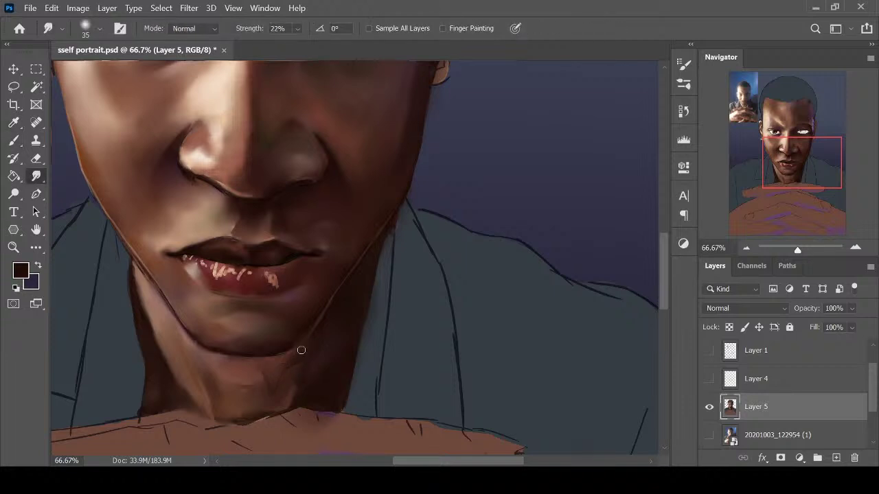
Paint another sampled dark brown stroke just below the chin line at 20 px and blend it into the neck at 35 px
{"action": "key", "text": "i"}
{"action": "key", "text": "b"}
{"action": "left_click_drag", "start_coordinate": [270, 370], "coordinate": [239, 360]}
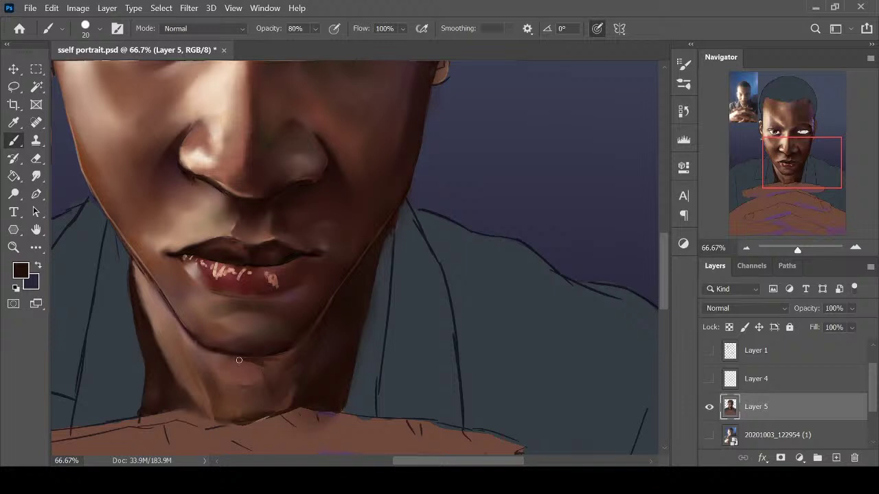
{"action": "key", "text": "r"}
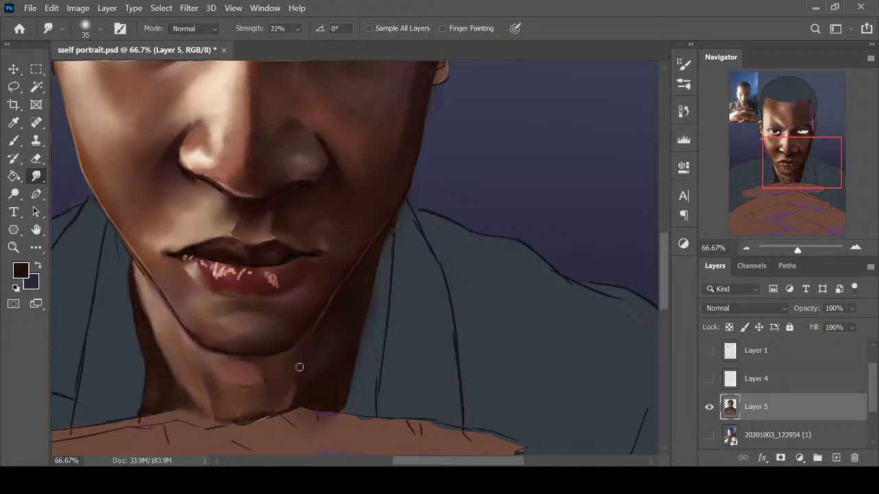
{"action": "key", "text": "ctrl+minus"}
{"action": "key", "text": "ctrl+minus"}
{"action": "key", "text": "ctrl+equal"}
{"action": "key", "text": "ctrl+equal"}
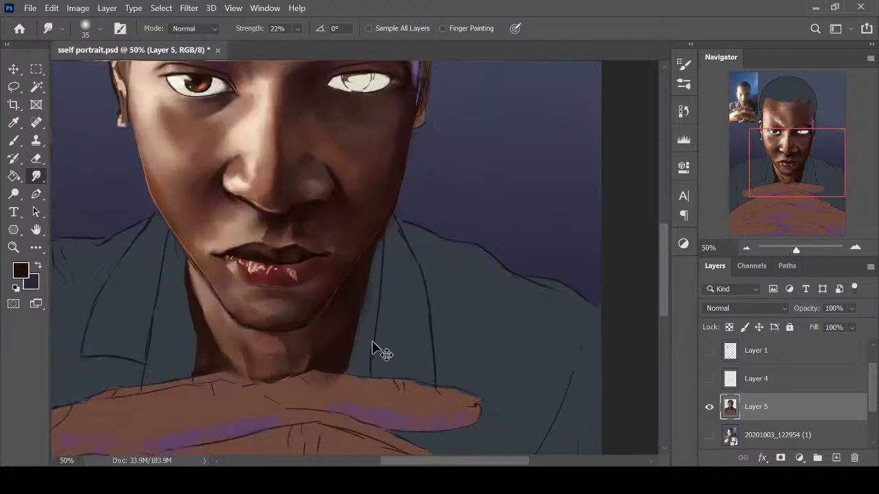
Sample near-black from the mouth corner, deepen the neck shadow at 20 px, and soften it with a 35 px Smudge tool
{"action": "key", "text": "i"}
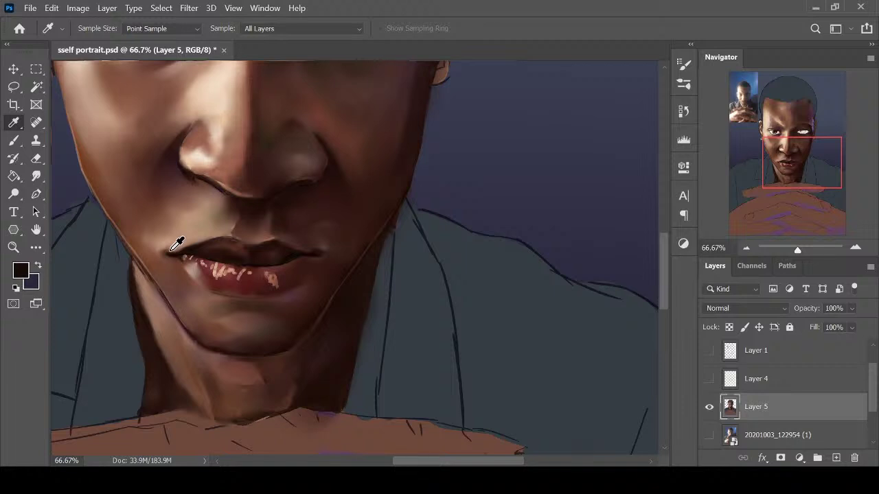
{"action": "key", "text": "b"}
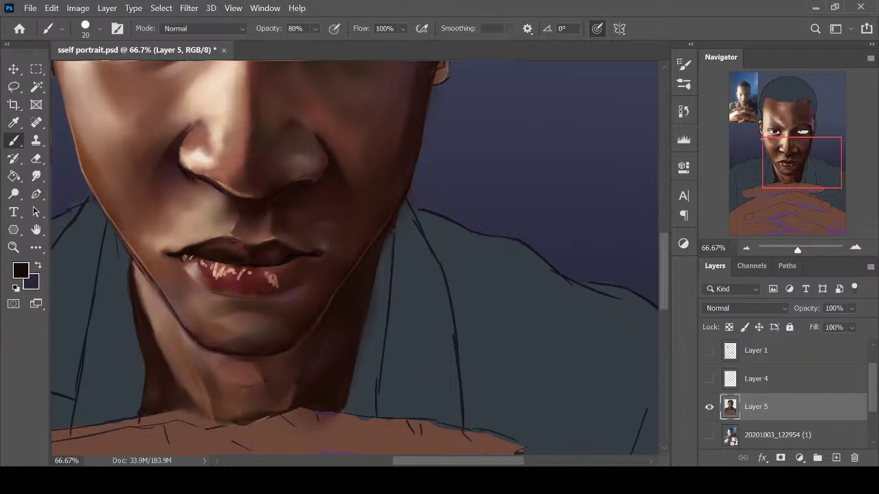
{"action": "key", "text": "ctrl+minus"}
{"action": "key", "text": "ctrl+plus"}
{"action": "key", "text": "r"}
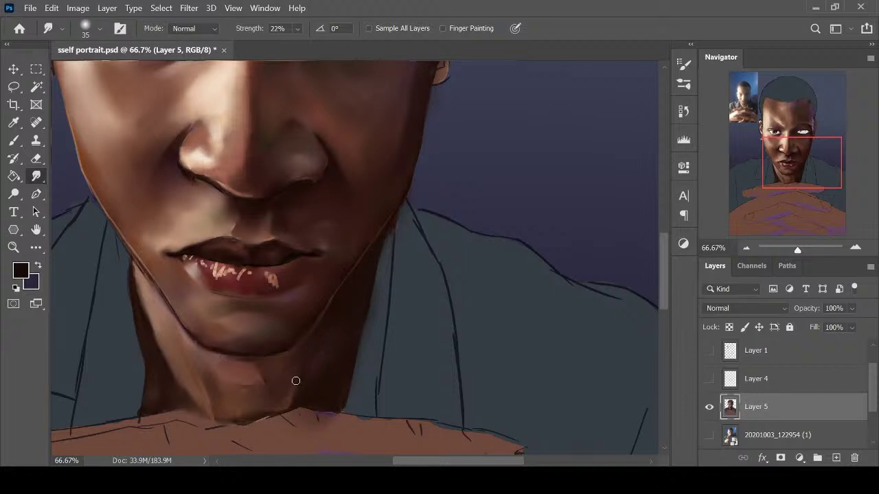
Refine the shadow between the chin and the shaded neck with dark brown at 20 px, smudging it at 35 px
{"action": "key", "text": "b"}
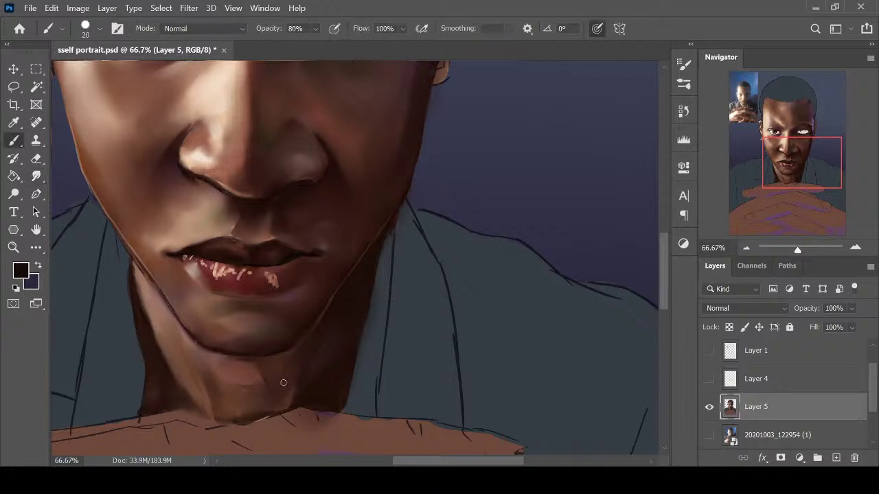
{"action": "key", "text": "r"}
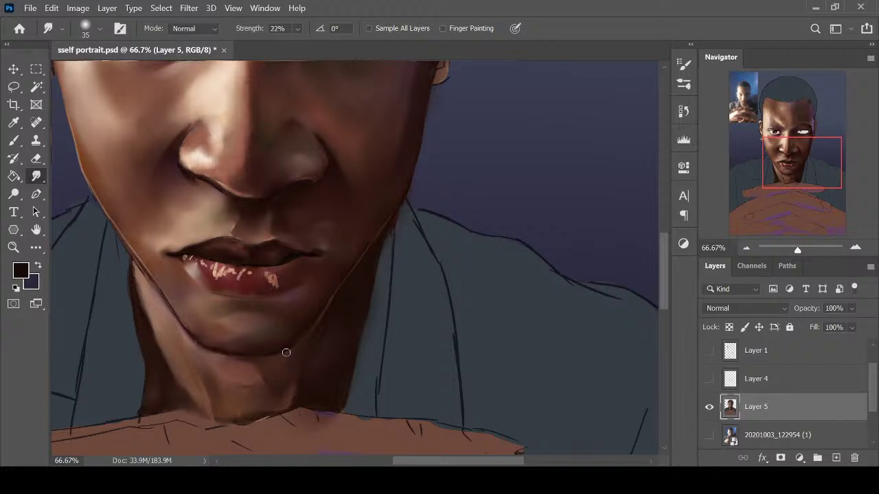
{"action": "key", "text": "b"}
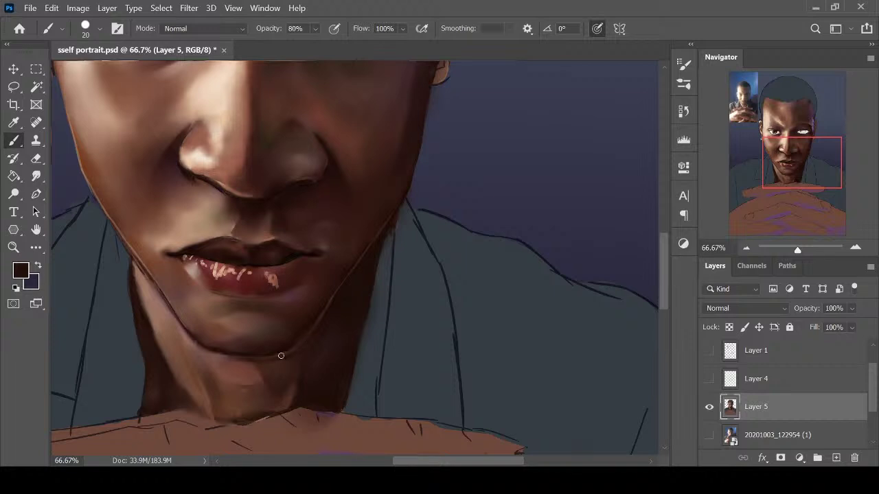
{"action": "mouse_move", "coordinate": [282, 364]}
{"action": "left_mouse_down"}
{"action": "mouse_move", "coordinate": [266, 369]}
{"action": "mouse_move", "coordinate": [283, 374]}
{"action": "left_mouse_up"}
{"action": "key", "text": "r"}
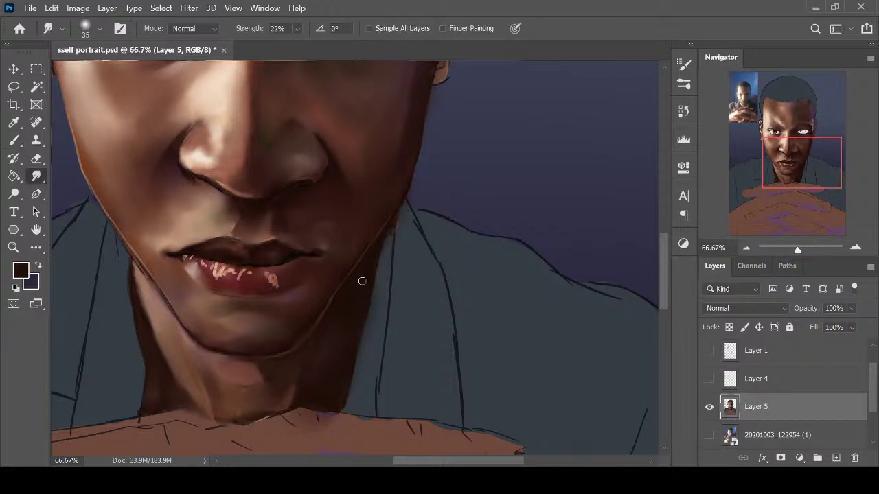
Sample medium brown from the lit edge of the neck and ready the 20 px brush for skin touch-ups
{"action": "key", "text": "i"}
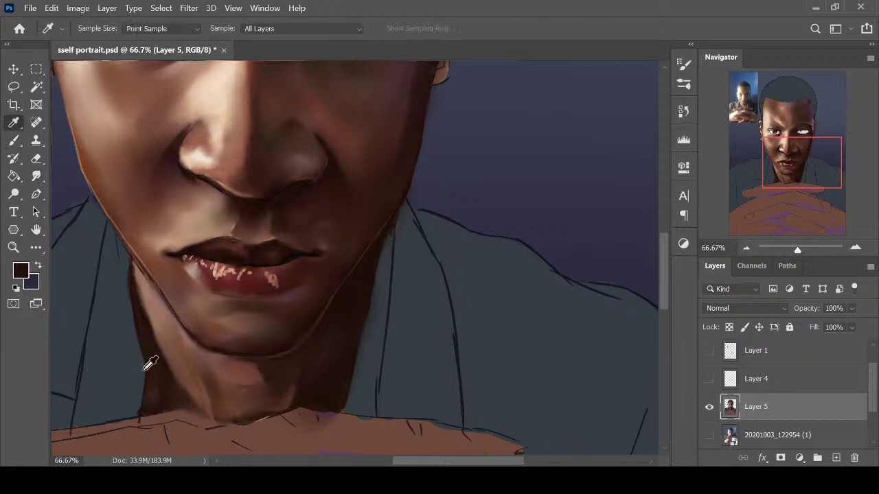
{"action": "left_click", "coordinate": [140, 281]}
{"action": "key", "text": "b"}
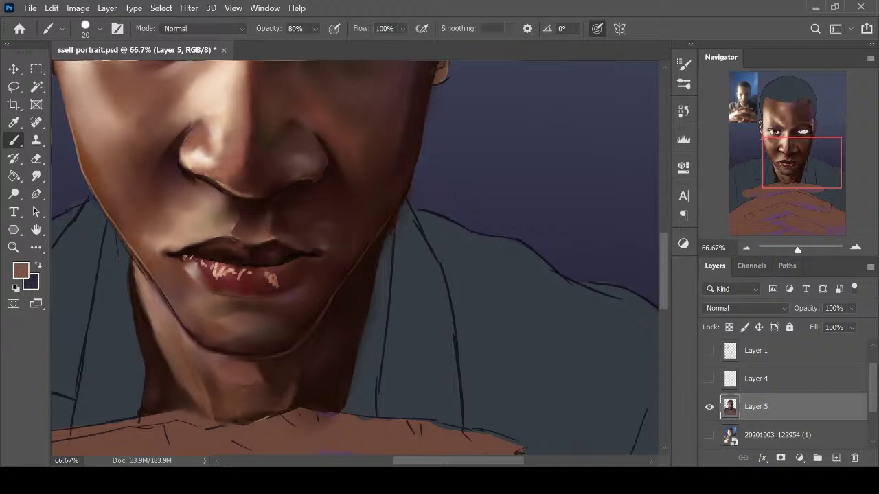
{"action": "key", "text": "ctrl+minus"}
{"action": "key", "text": "ctrl+minus"}
{"action": "key", "text": "ctrl+plus"}
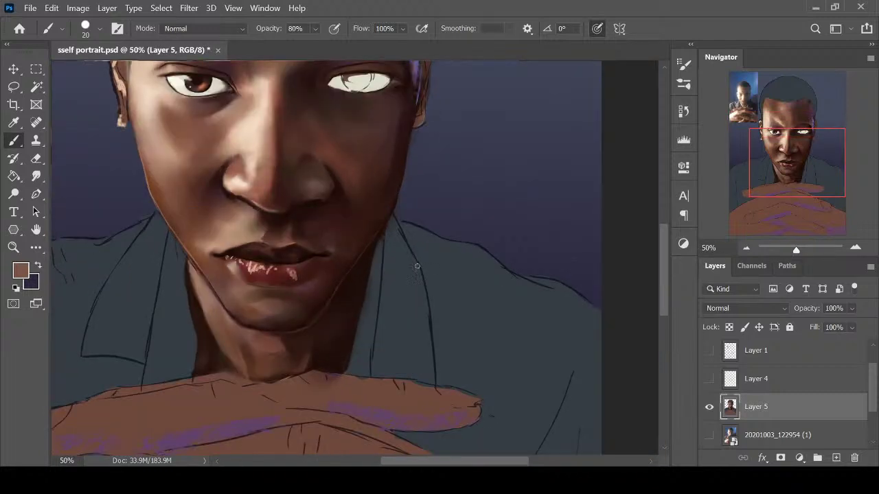
Touch up the skin beside the shaded mouth corner with sampled dark reddish browns at 20 px, smudging it at 35 px
{"action": "left_click", "coordinate": [325, 247], "text": "alt"}
{"action": "left_click", "coordinate": [324, 251], "text": "alt"}
{"action": "key", "text": "r"}
{"action": "left_click_drag", "start_coordinate": [328, 247], "coordinate": [350, 255]}
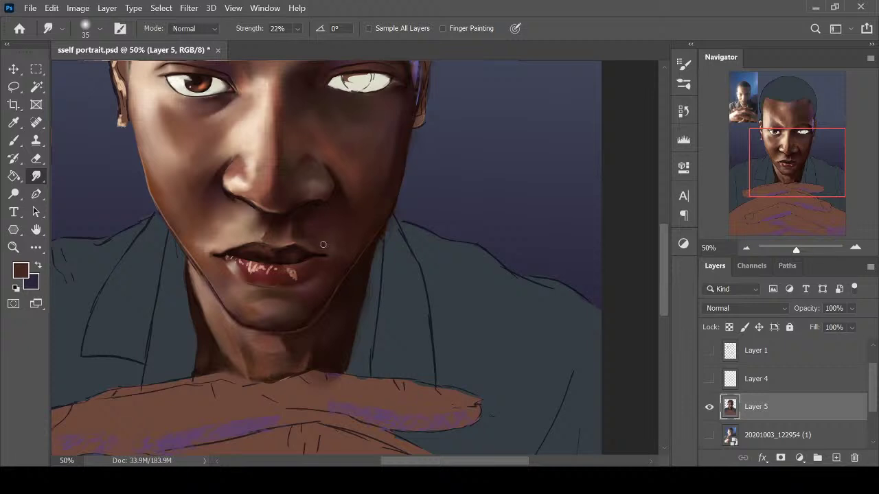
{"action": "key", "text": "alt"}
{"action": "key", "text": "b"}
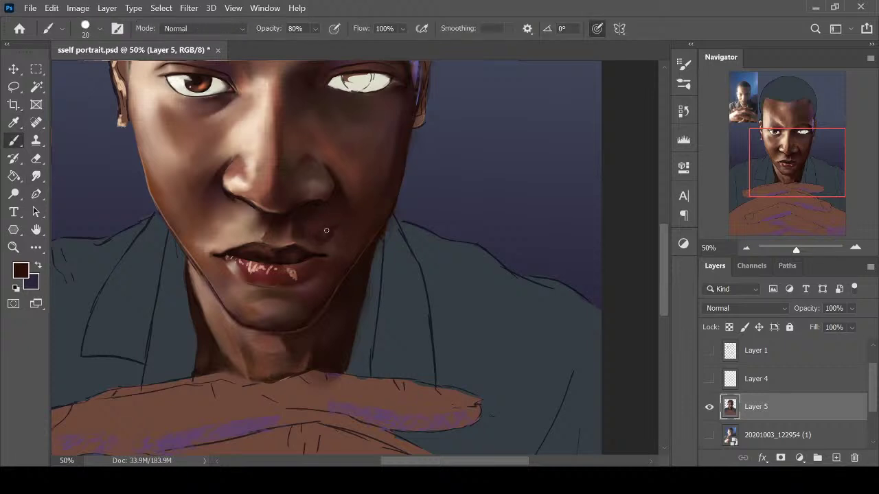
{"action": "key", "text": "r"}
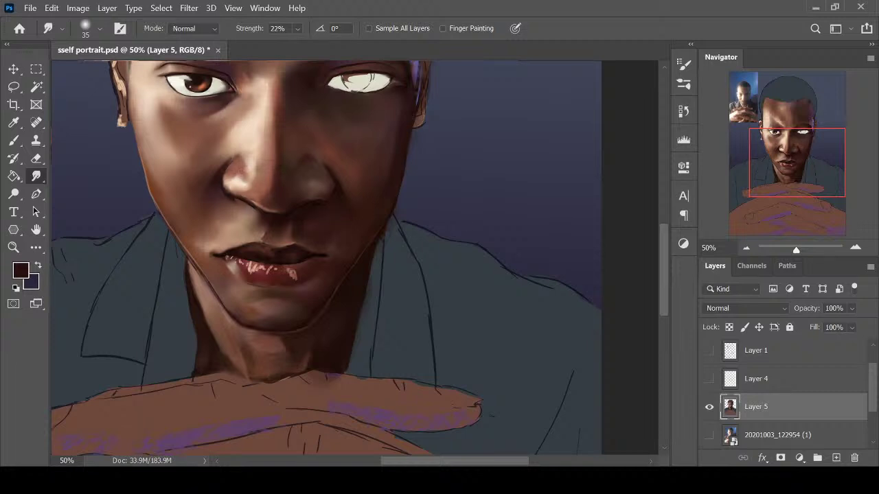
Enlarge the Smudge tool to 40 px and save the portrait document
{"action": "key", "text": "ctrl+minus"}
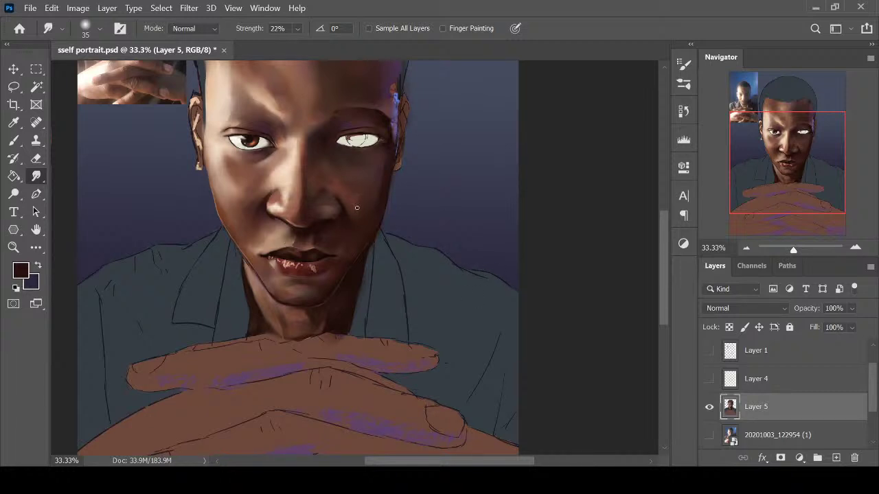
{"action": "key", "text": "bracketright"}
{"action": "left_click_drag", "start_coordinate": [661, 307], "coordinate": [663, 282]}
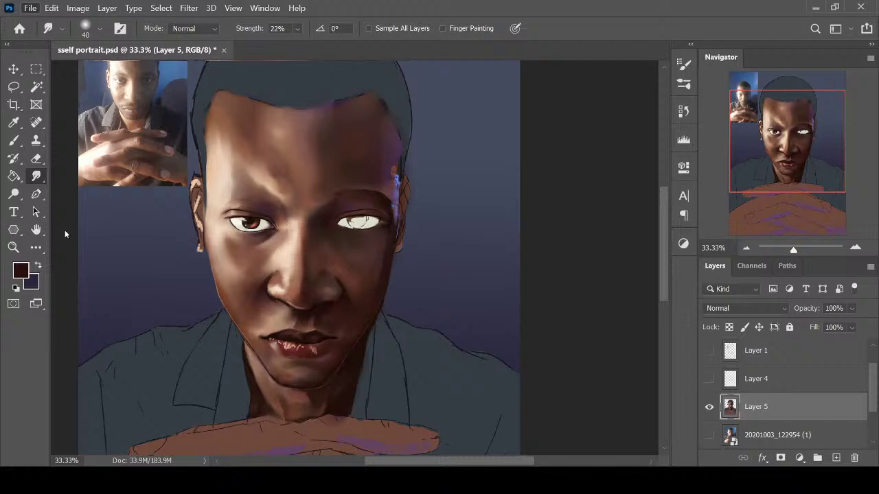
{"action": "key", "text": "ctrl+s"}
Fill the blank iris of the shaded-side eye with dark reddish brown at 30 px
{"action": "key", "text": "ctrl+plus"}
{"action": "key", "text": "ctrl+plus"}
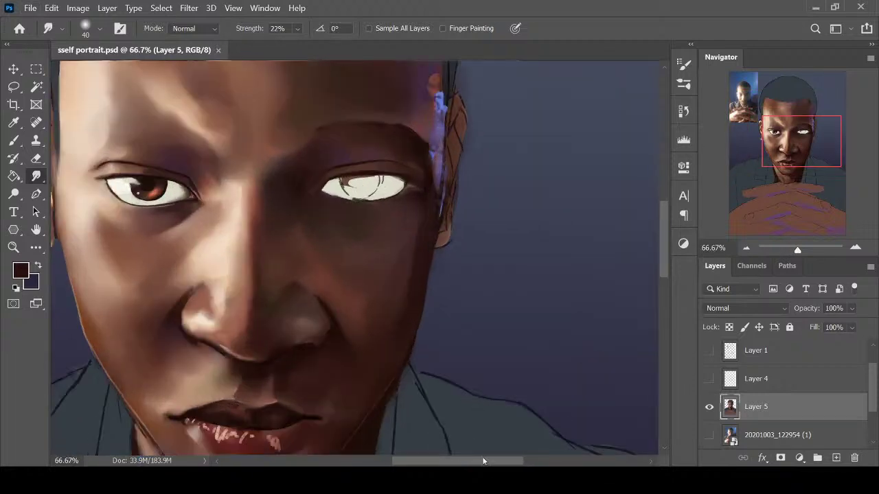
{"action": "key", "text": "ctrl+plus"}
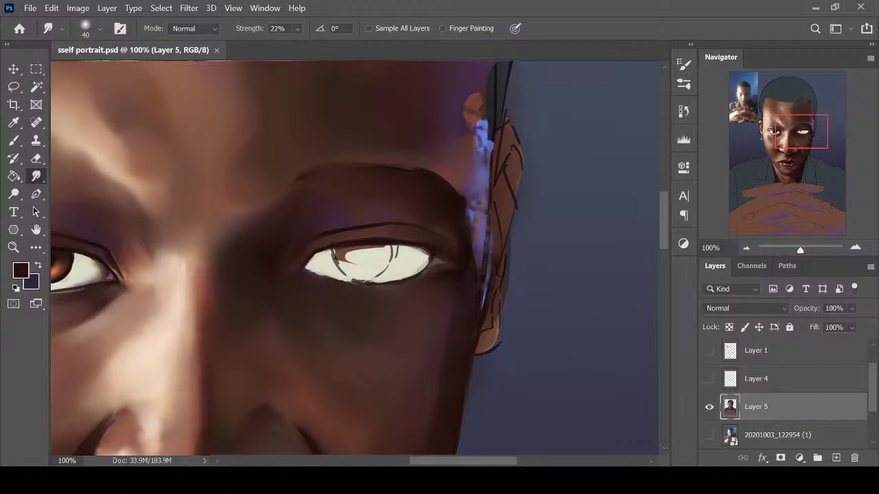
{"action": "key", "text": "ctrl+minus"}
{"action": "key", "text": "i"}
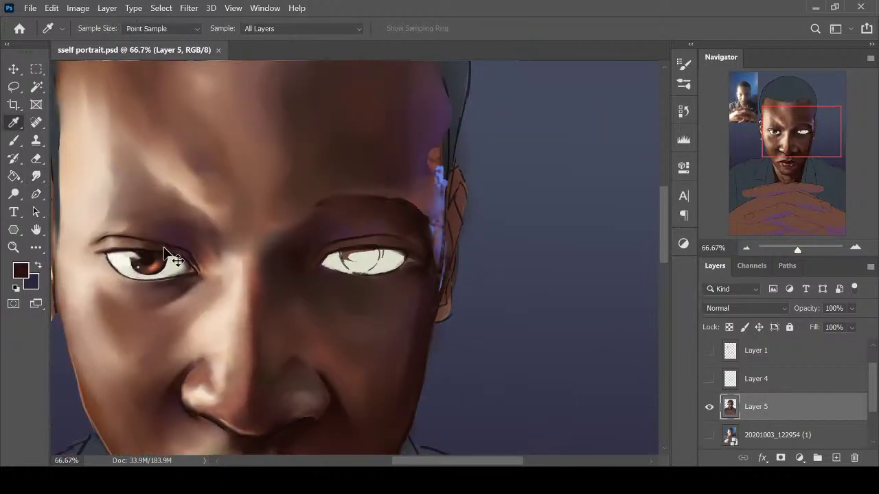
{"action": "key", "text": "ctrl+plus"}
{"action": "key", "text": "b"}
{"action": "key", "text": "bracketleft"}
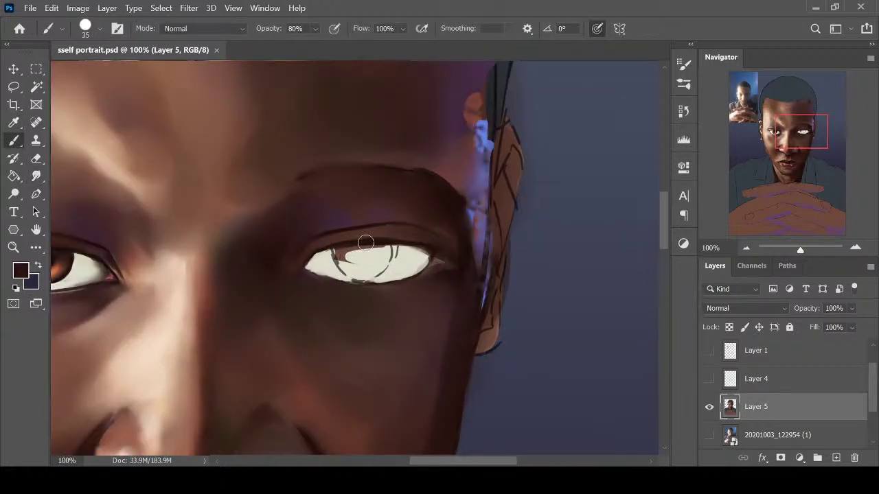
{"action": "mouse_move", "coordinate": [350, 249]}
{"action": "left_mouse_down"}
{"action": "mouse_move", "coordinate": [377, 250]}
{"action": "mouse_move", "coordinate": [361, 252]}
{"action": "mouse_move", "coordinate": [381, 261]}
{"action": "mouse_move", "coordinate": [357, 256]}
{"action": "left_mouse_up"}
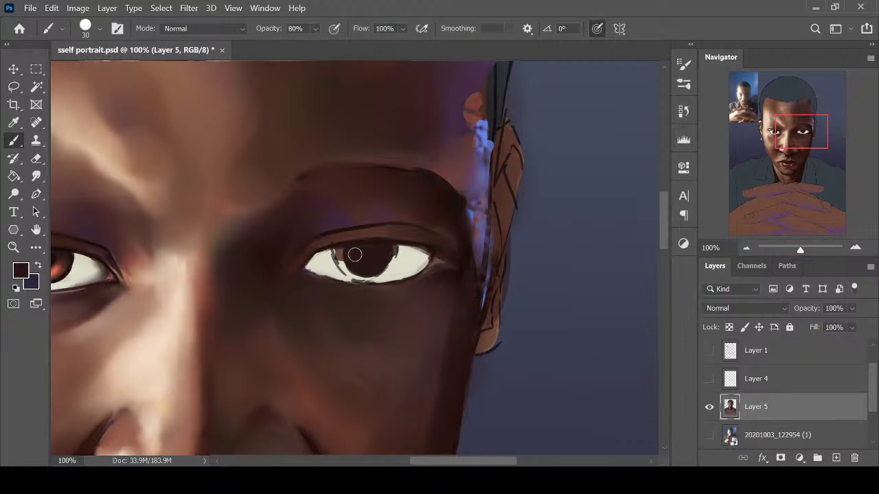
Sample near-black brown from the finished eye and darken the pupil of the shaded-side eye at 25 px
{"action": "key", "text": "ctrl+minus"}
{"action": "key", "text": "i"}
{"action": "key", "text": "ctrl+plus"}
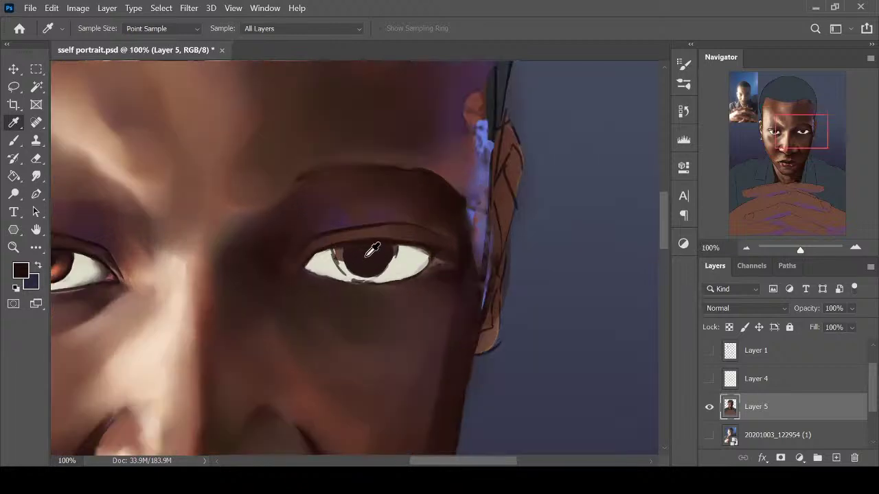
{"action": "key", "text": "b"}
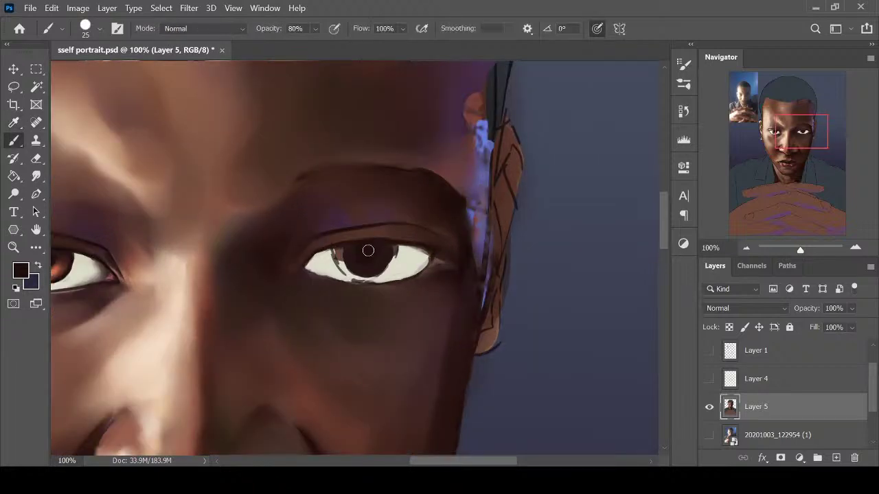
Sample orange from the finished iris, paint a crescent highlight low in the shaded-side iris at 25 px, and smudge it
{"action": "key", "text": "i"}
{"action": "left_click", "coordinate": [69, 259]}
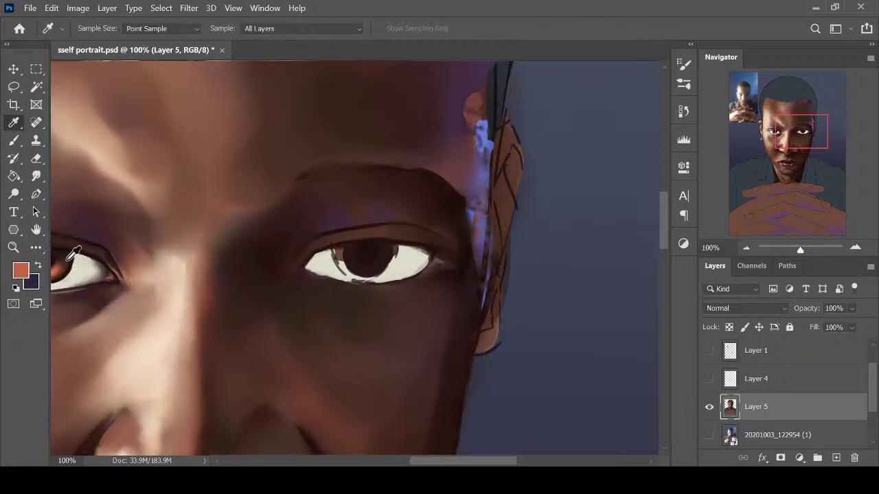
{"action": "key", "text": "b"}
{"action": "left_click_drag", "start_coordinate": [382, 267], "coordinate": [369, 267]}
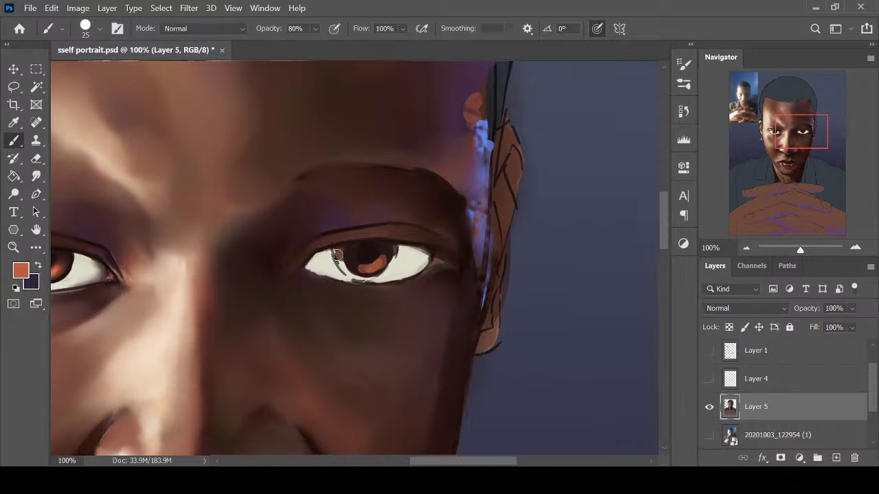
{"action": "key", "text": "r"}
{"action": "key", "text": "["}
{"action": "mouse_move", "coordinate": [381, 261]}
{"action": "left_mouse_down"}
{"action": "mouse_move", "coordinate": [353, 261]}
{"action": "mouse_move", "coordinate": [365, 266]}
{"action": "left_mouse_up"}
Sample another tone from the finished eye and refine the shaded-side iris highlight with a smaller brush
{"action": "key", "text": "ctrl+minus"}
{"action": "key", "text": "i"}
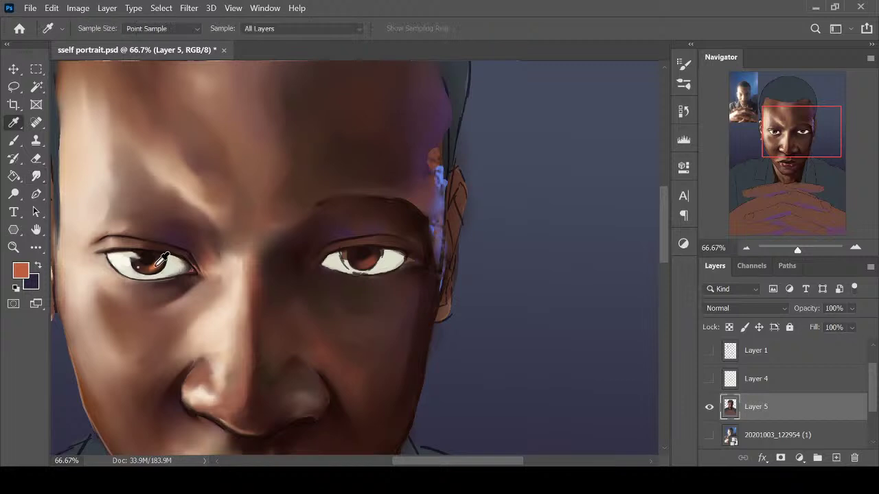
{"action": "left_click", "coordinate": [171, 260]}
{"action": "key", "text": "ctrl+plus"}
{"action": "key", "text": "b"}
{"action": "key", "text": "["}
{"action": "mouse_move", "coordinate": [376, 265]}
{"action": "left_mouse_down"}
{"action": "mouse_move", "coordinate": [384, 264]}
{"action": "mouse_move", "coordinate": [376, 258]}
{"action": "left_mouse_up"}
{"action": "key", "text": "r"}
Sample near-black brown from the iris and define the outer edge of the shaded-side iris at 9 px
{"action": "key", "text": "i"}
{"action": "left_click", "coordinate": [371, 249]}
{"action": "key", "text": "b"}
{"action": "key", "text": "i"}
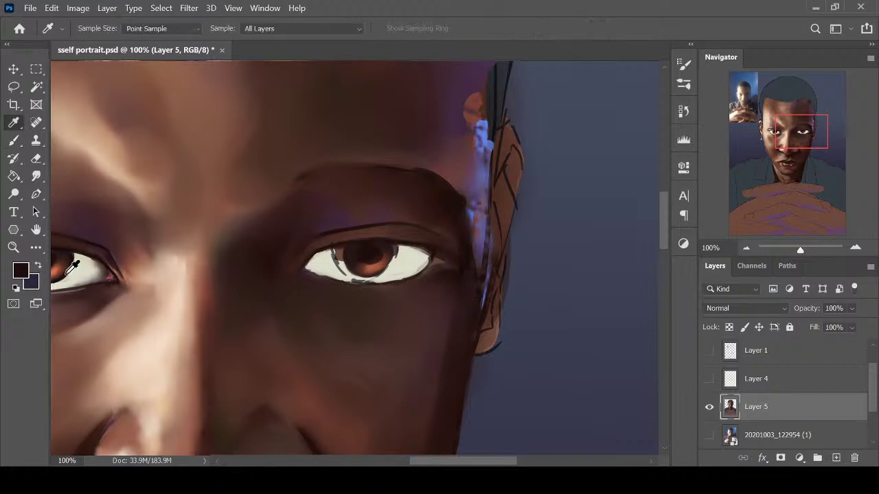
{"action": "key", "text": "b"}
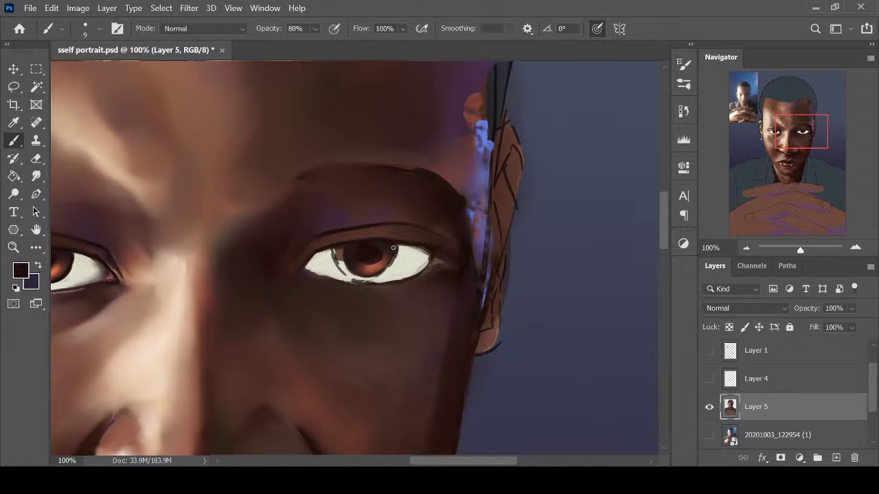
{"action": "left_click_drag", "start_coordinate": [343, 245], "coordinate": [344, 262]}
Sample off-white from the eye and paint over the stray sketch lines beside the shaded-side iris at 9 px
{"action": "key", "text": "i"}
{"action": "left_click", "coordinate": [404, 264]}
{"action": "key", "text": "b"}
{"action": "left_click_drag", "start_coordinate": [334, 249], "coordinate": [341, 264]}
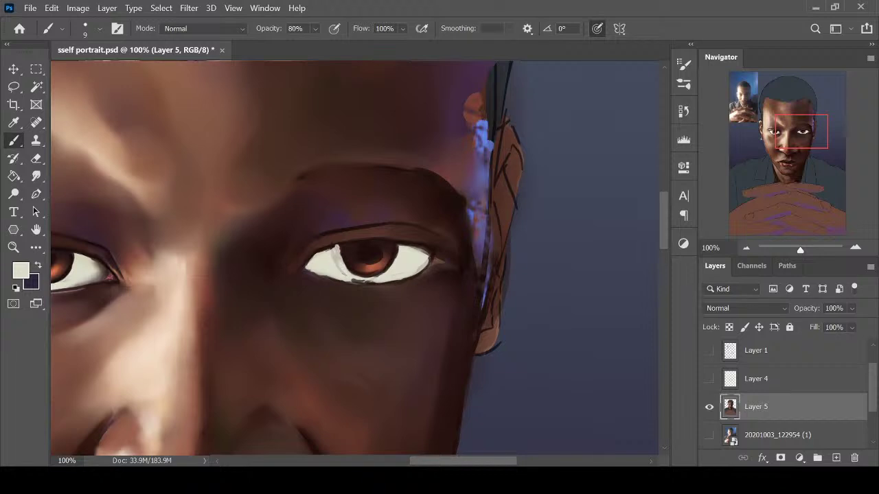
{"action": "key", "text": "ctrl+minus"}
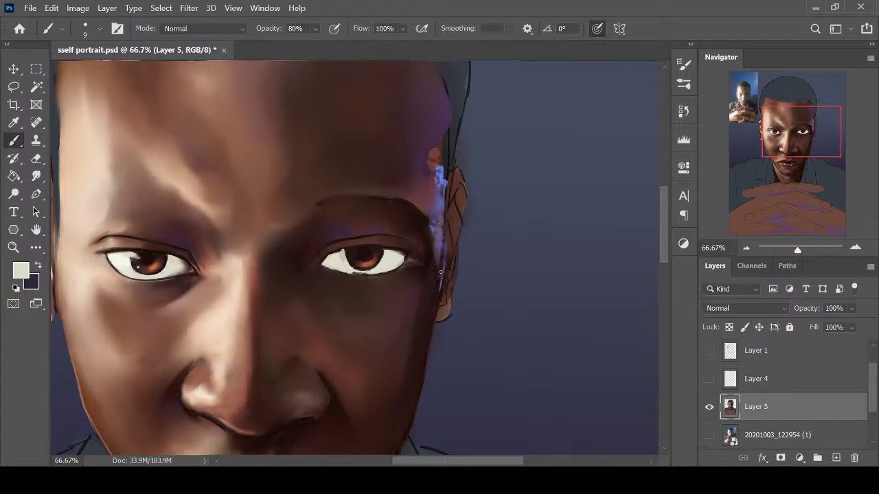
Sample dark brown from the shaded eyebrow and refine the lid line of the eye below it at 8 px
{"action": "key", "text": "ctrl+plus"}
{"action": "key", "text": "i"}
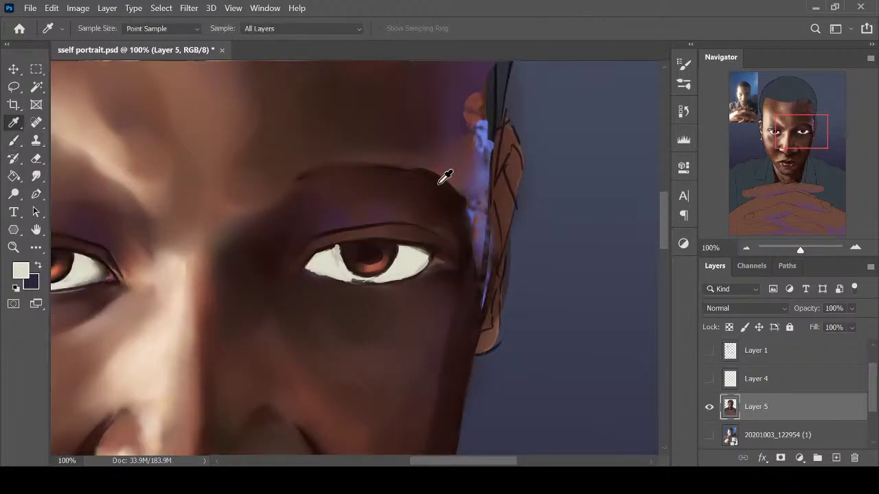
{"action": "left_click", "coordinate": [404, 168]}
{"action": "key", "text": "b"}
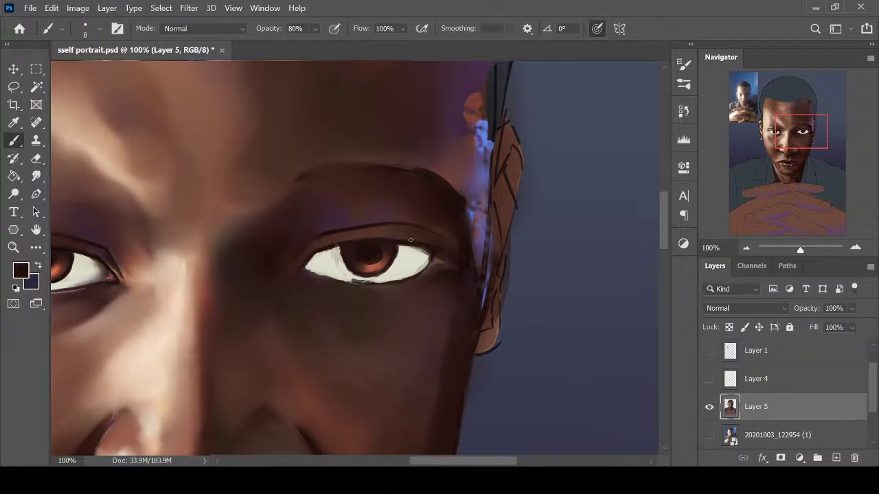
{"action": "key", "text": "ctrl+minus"}
{"action": "key", "text": "ctrl+plus"}
Smudge the lower lid edge under the shaded-side iris with a 15 px Smudge tool at 22% strength
{"action": "key", "text": "r"}
{"action": "key", "text": "bracketleft"}
{"action": "key", "text": "bracketleft"}
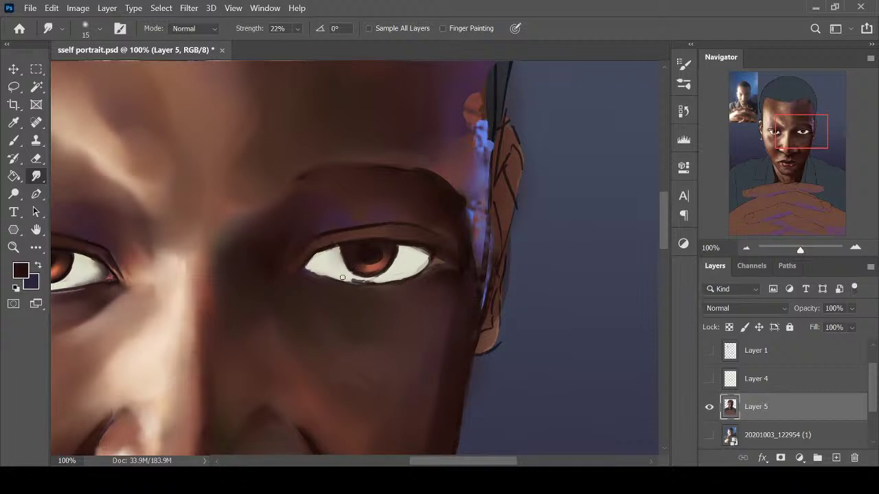
{"action": "left_click_drag", "start_coordinate": [352, 279], "coordinate": [371, 280]}
{"action": "key", "text": "ctrl+minus"}
{"action": "key", "text": "ctrl+plus"}
Clean up the lower white of the shaded-side eye with sampled light grey at 8 px and save the document
{"action": "key", "text": "b"}
{"action": "left_click", "coordinate": [336, 258], "text": "alt"}
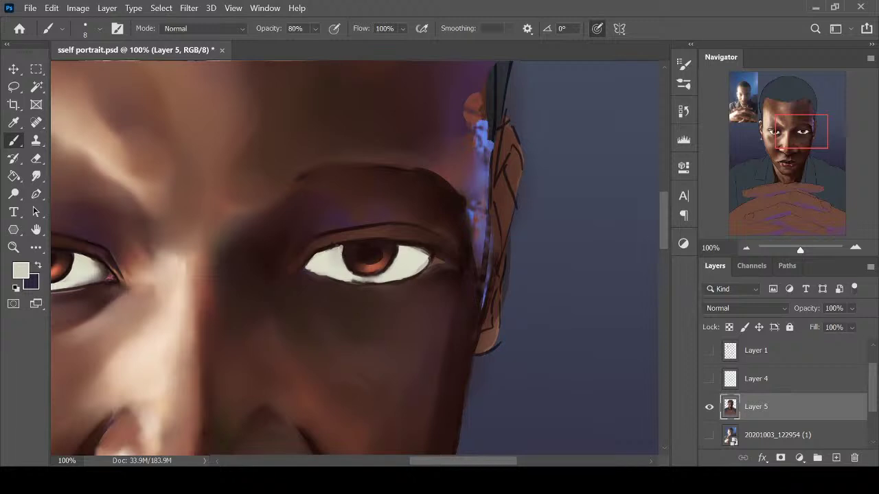
{"action": "mouse_move", "coordinate": [344, 276]}
{"action": "left_mouse_down"}
{"action": "mouse_move", "coordinate": [394, 272]}
{"action": "mouse_move", "coordinate": [370, 276]}
{"action": "left_mouse_up"}
{"action": "key", "text": "ctrl+minus"}
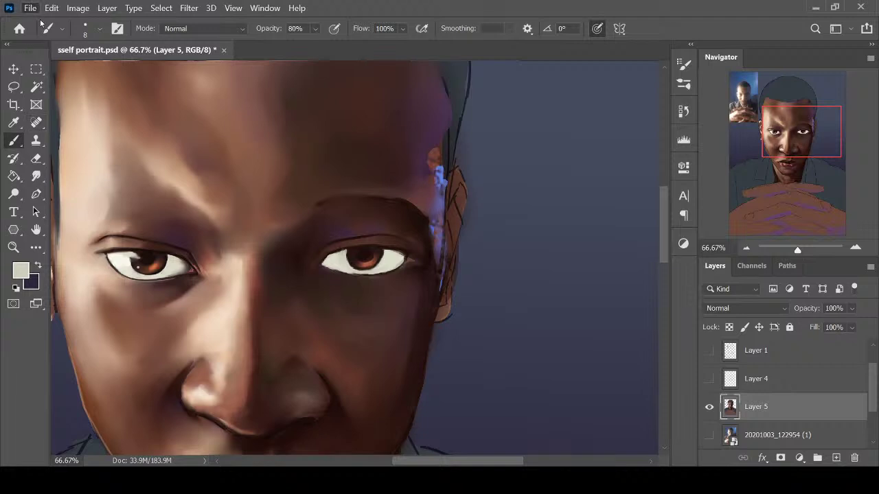
{"action": "key", "text": "ctrl+s"}
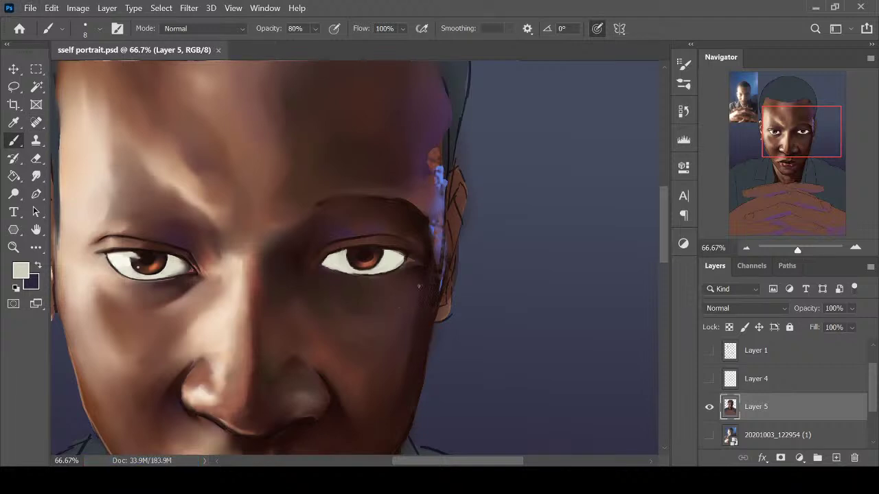
Sample dark red from the finished eye's inner corner and paint the shaded-side eye's inner corner at 8 px
{"action": "left_click", "coordinate": [343, 270], "text": "alt"}
{"action": "key", "text": "ctrl+plus"}
{"action": "key", "text": "i"}
{"action": "left_click", "coordinate": [315, 273]}
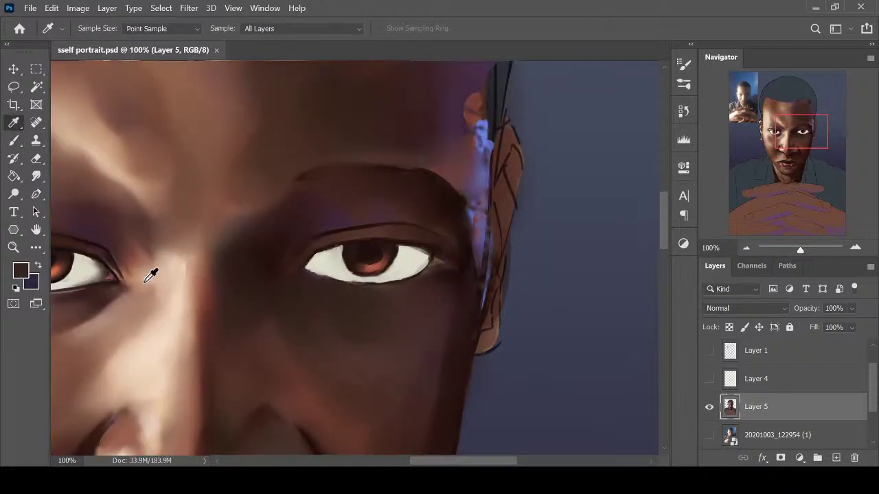
{"action": "left_click", "coordinate": [121, 271]}
{"action": "key", "text": "b"}
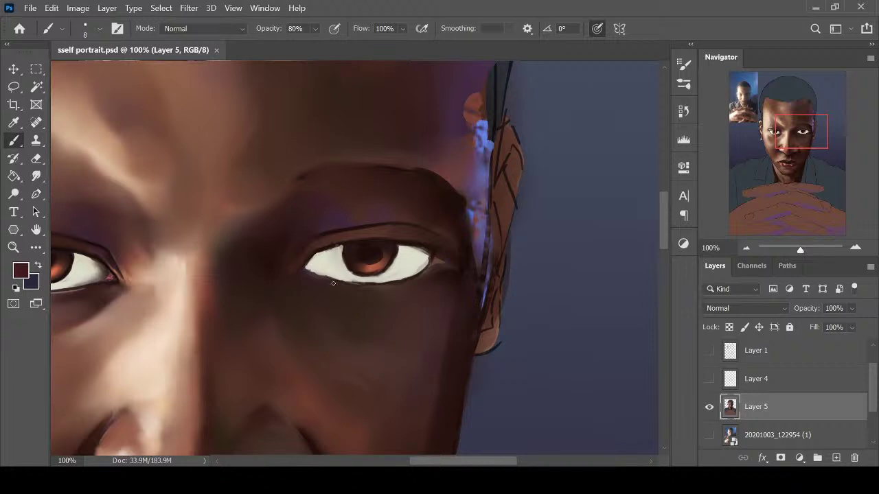
{"action": "left_click_drag", "start_coordinate": [310, 265], "coordinate": [307, 265]}
Add sampled pink to the shaded-side eye's tear duct and refine the lid edge around it with dark brown at 7 px
{"action": "left_click", "coordinate": [114, 274], "text": "alt"}
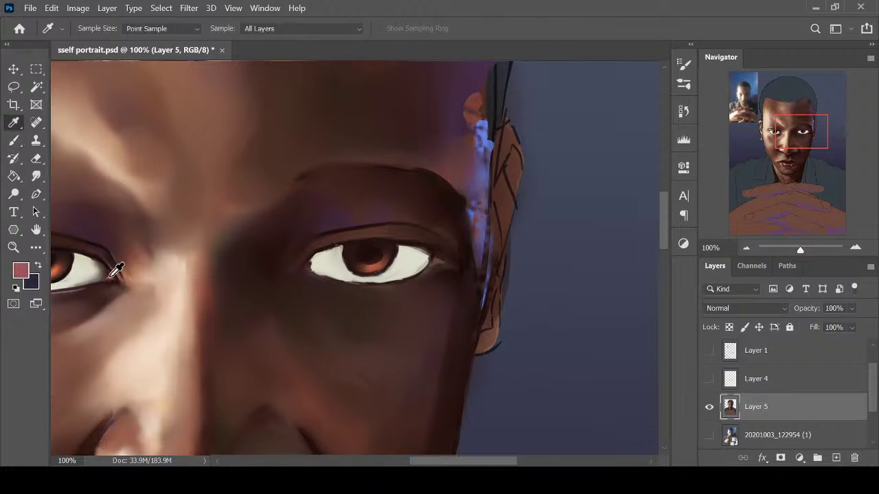
{"action": "key", "text": "bracketleft"}
{"action": "left_click", "coordinate": [324, 249], "text": "alt"}
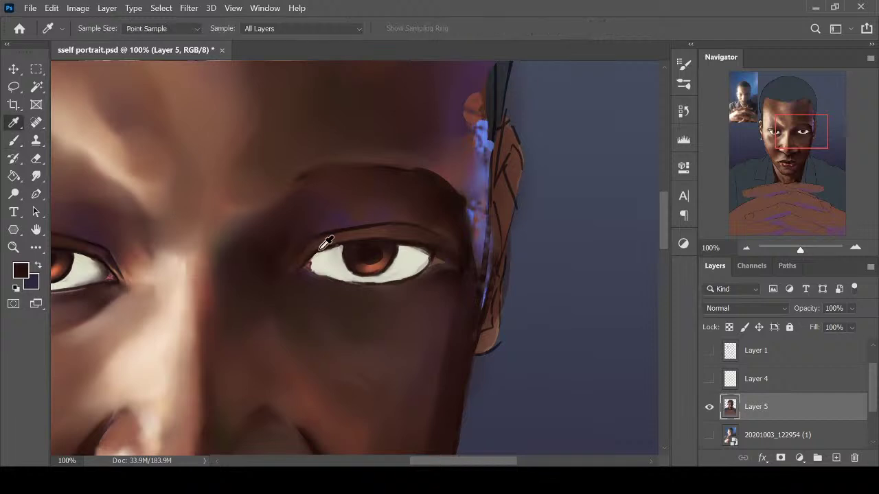
{"action": "left_click", "coordinate": [322, 250], "text": "alt"}
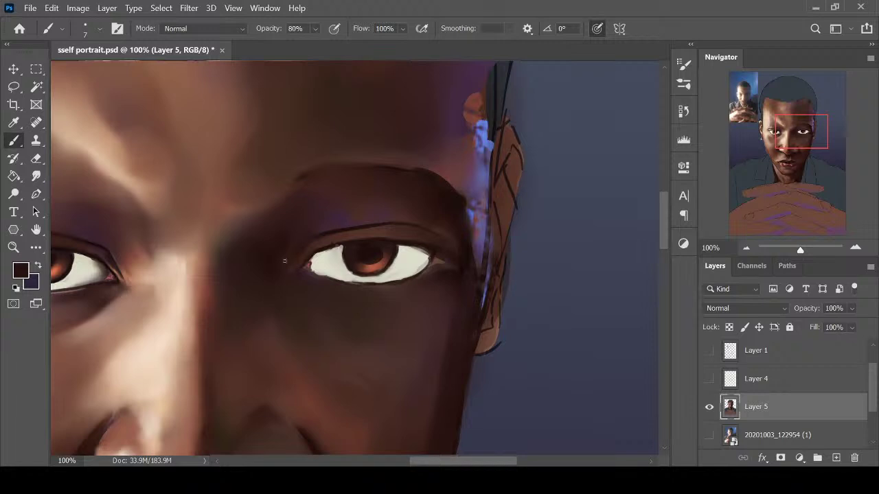
{"action": "key", "text": "ctrl+minus"}
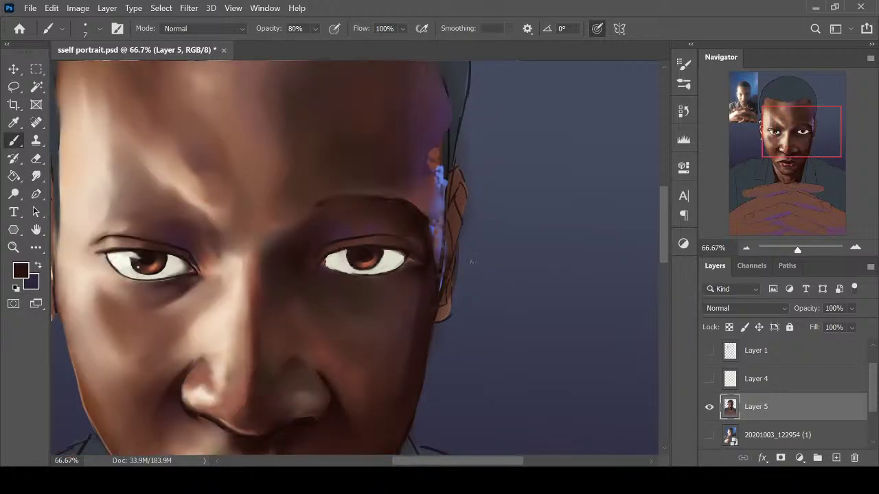
{"action": "key", "text": "ctrl+minus"}
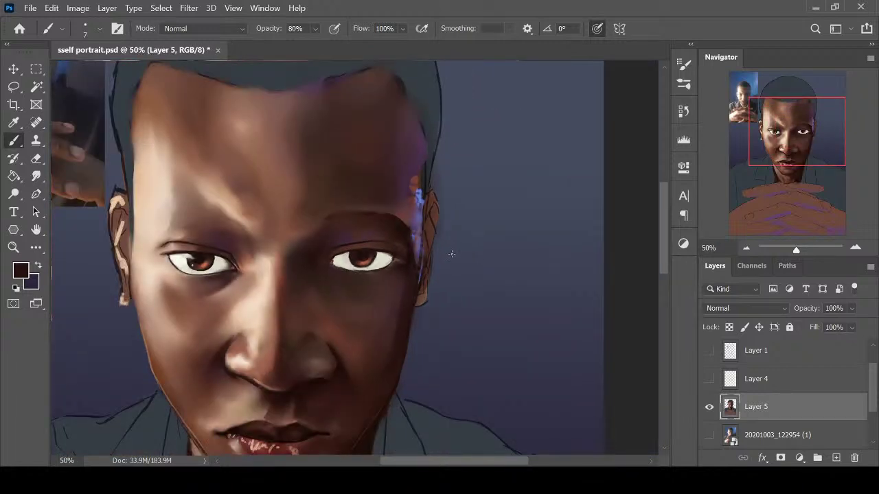
Touch up the lower white of the shaded-side eye under the iris with sampled light grey at 7 px
{"action": "key", "text": "ctrl+plus"}
{"action": "key", "text": "ctrl+plus"}
{"action": "key", "text": "i"}
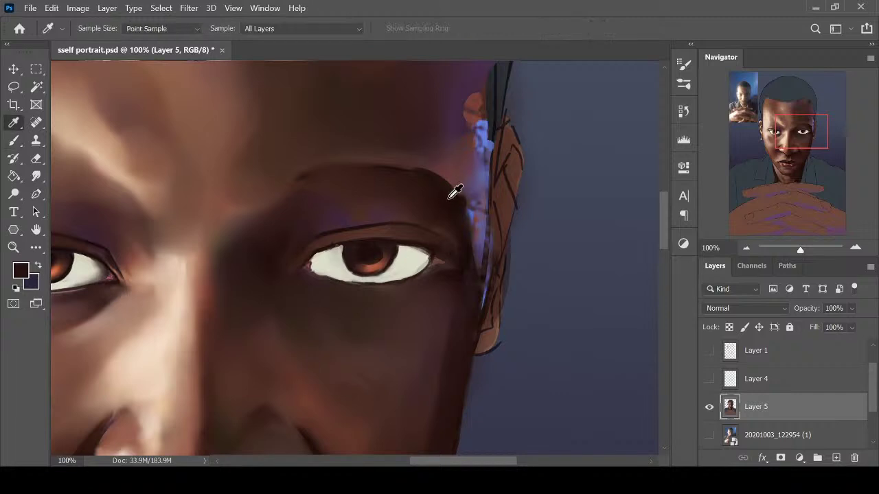
{"action": "key", "text": "b"}
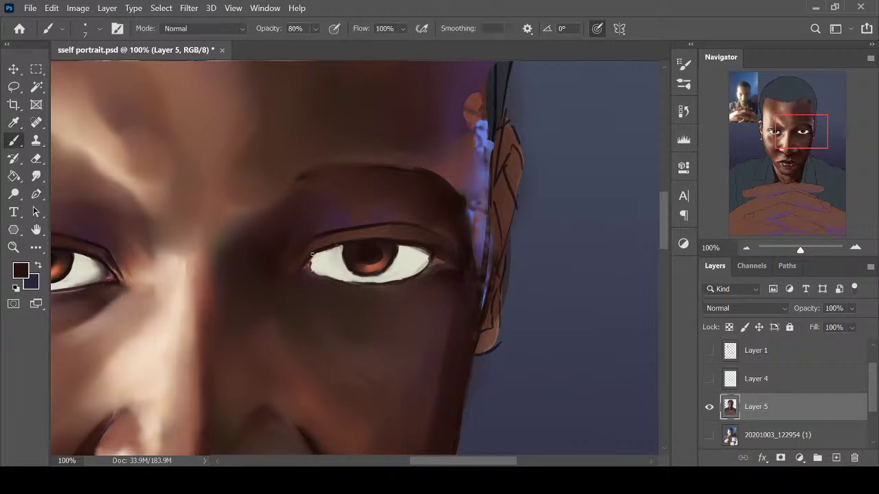
{"action": "key", "text": "i"}
{"action": "left_click", "coordinate": [142, 258]}
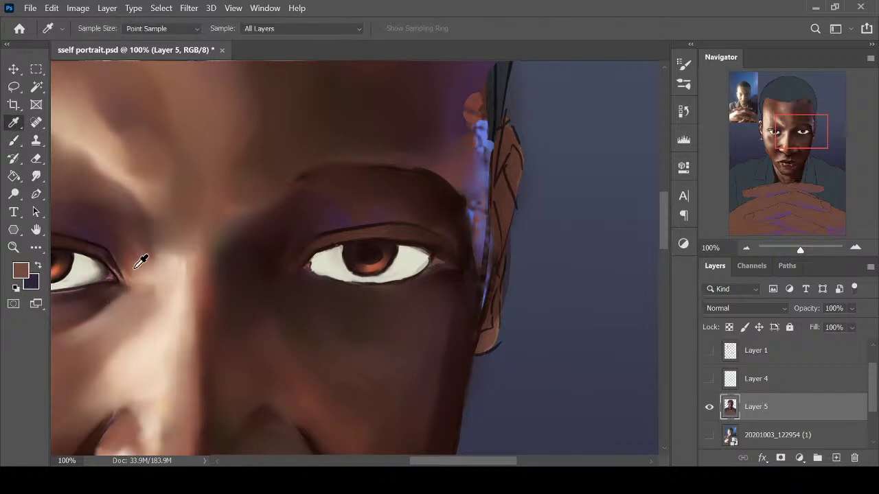
{"action": "key", "text": "ctrl+minus"}
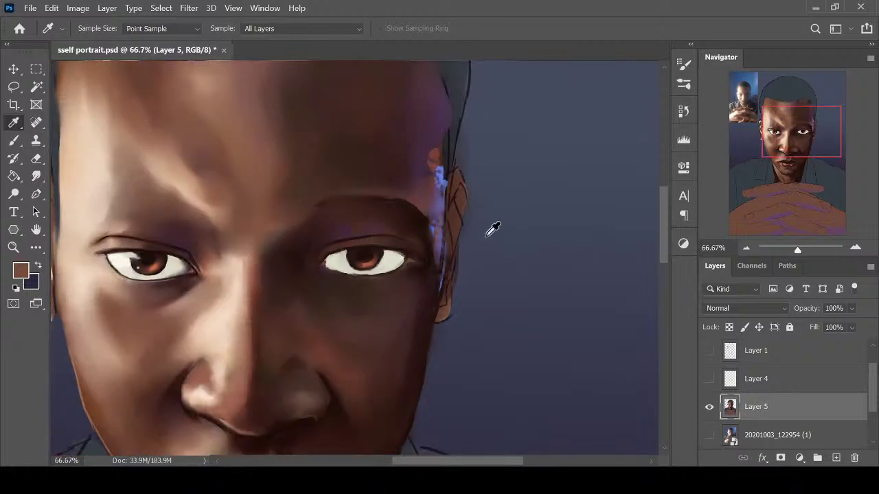
{"action": "key", "text": "ctrl+plus"}
{"action": "left_click", "coordinate": [405, 259]}
{"action": "key", "text": "b"}
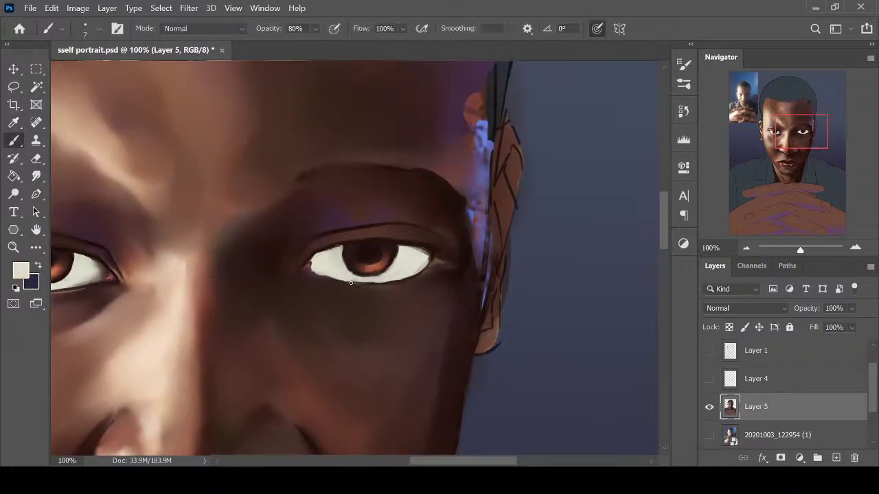
{"action": "mouse_move", "coordinate": [366, 277]}
{"action": "left_mouse_down"}
{"action": "mouse_move", "coordinate": [409, 279]}
{"action": "mouse_move", "coordinate": [395, 280]}
{"action": "left_mouse_up"}
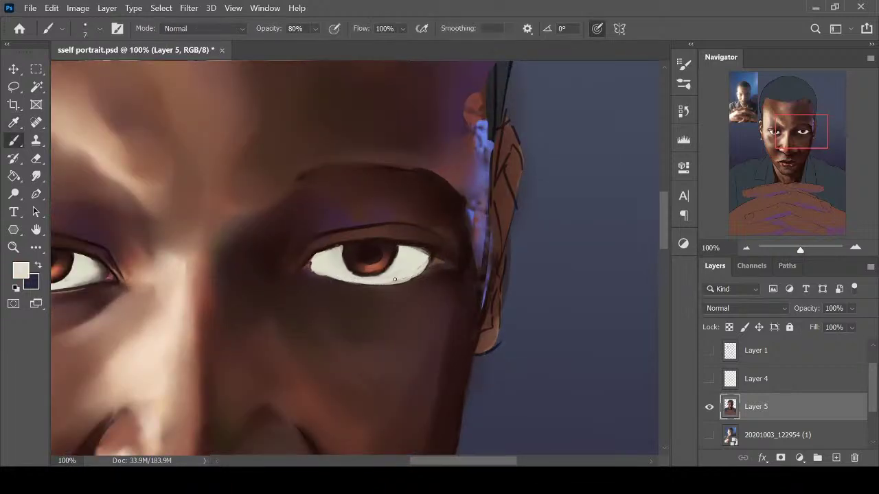
{"action": "key", "text": "ctrl+minus"}
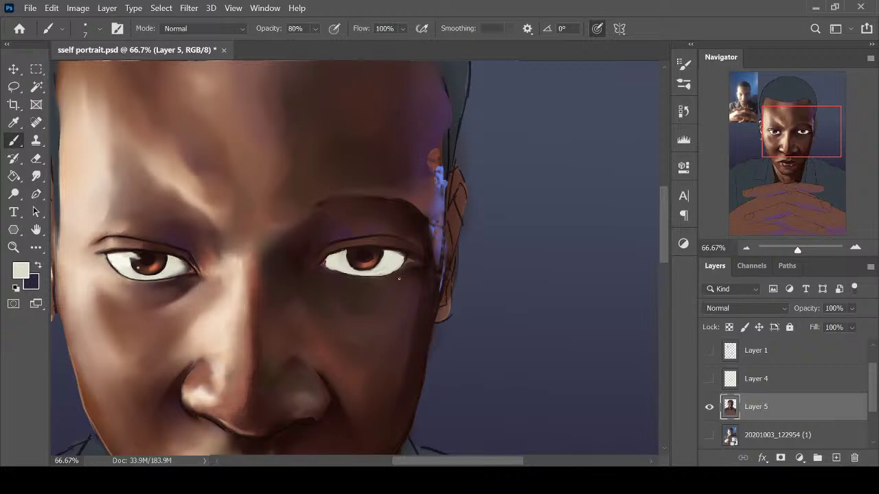
Outline the shaded-side eye's lower lid from inner to outer corner with sampled dark brown at 5 px
{"action": "key", "text": "ctrl+plus"}
{"action": "key", "text": "ctrl+plus"}
{"action": "left_click", "coordinate": [264, 277], "text": "alt"}
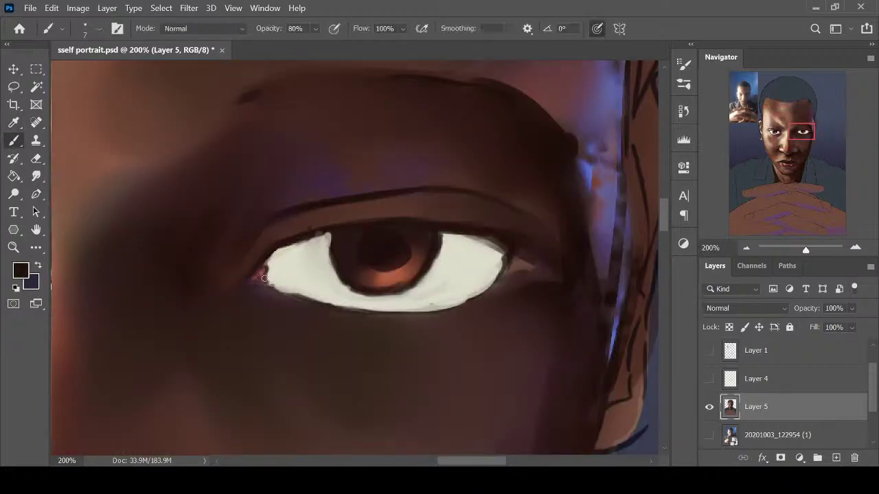
{"action": "left_click_drag", "start_coordinate": [257, 282], "coordinate": [350, 308]}
{"action": "mouse_move", "coordinate": [282, 289]}
{"action": "left_mouse_down"}
{"action": "mouse_move", "coordinate": [389, 312]}
{"action": "mouse_move", "coordinate": [421, 307]}
{"action": "left_mouse_up"}
{"action": "left_click_drag", "start_coordinate": [363, 310], "coordinate": [459, 305]}
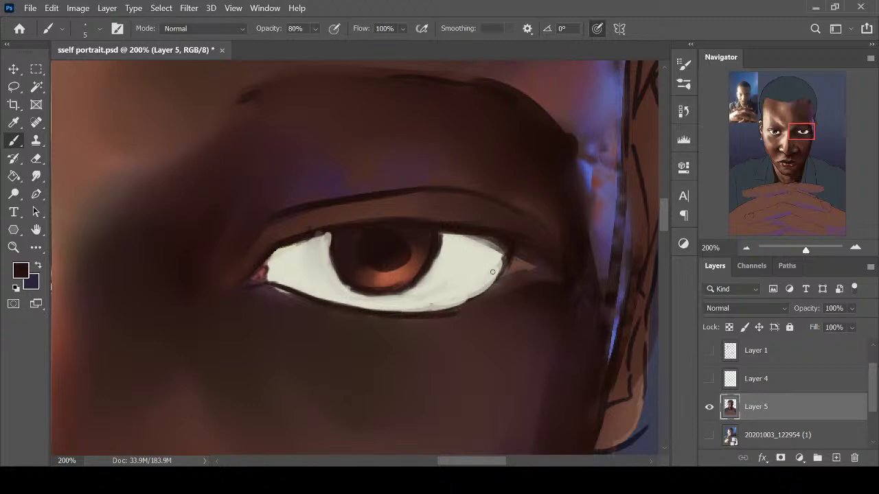
{"action": "mouse_move", "coordinate": [493, 272]}
{"action": "left_mouse_down"}
{"action": "mouse_move", "coordinate": [450, 309]}
{"action": "mouse_move", "coordinate": [476, 291]}
{"action": "mouse_move", "coordinate": [491, 295]}
{"action": "left_mouse_up"}
{"action": "left_click", "coordinate": [473, 315], "text": "alt"}
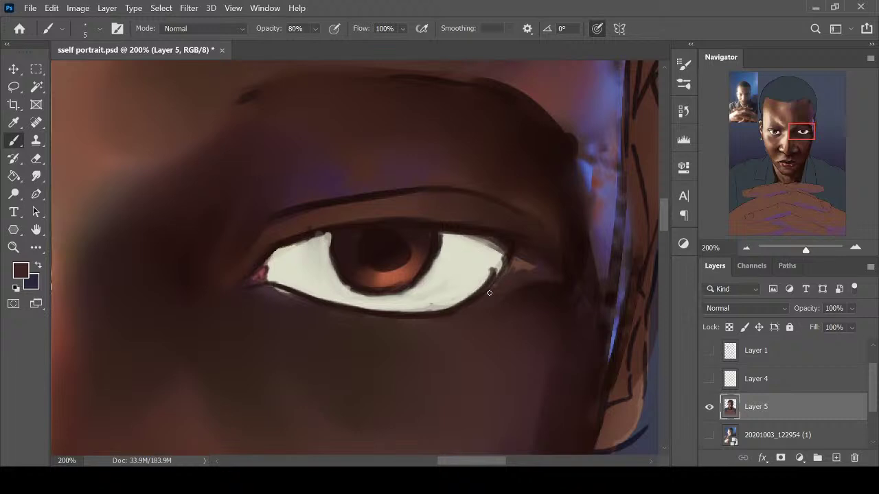
Soften the skin at the outer corner of the shaded-side eye with a 15 px Smudge tool at 22% strength
{"action": "key", "text": "r"}
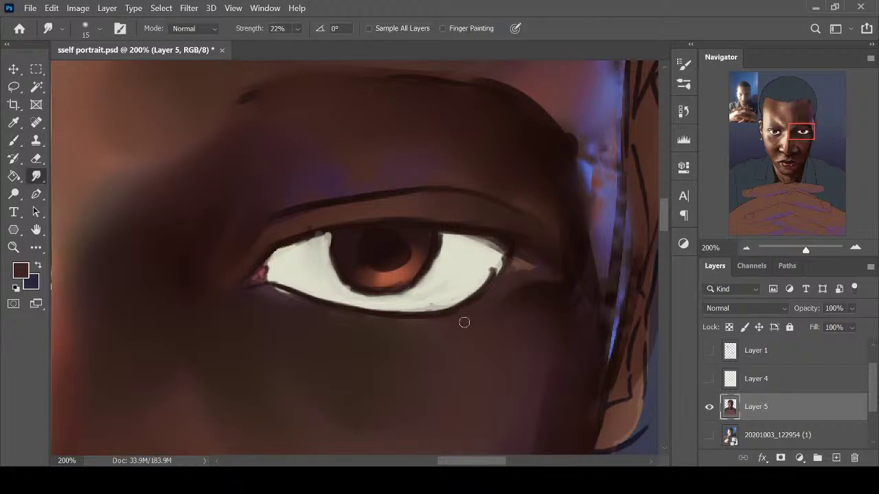
{"action": "left_click_drag", "start_coordinate": [522, 260], "coordinate": [523, 263]}
{"action": "key", "text": "ctrl+minus"}
{"action": "key", "text": "ctrl+minus"}
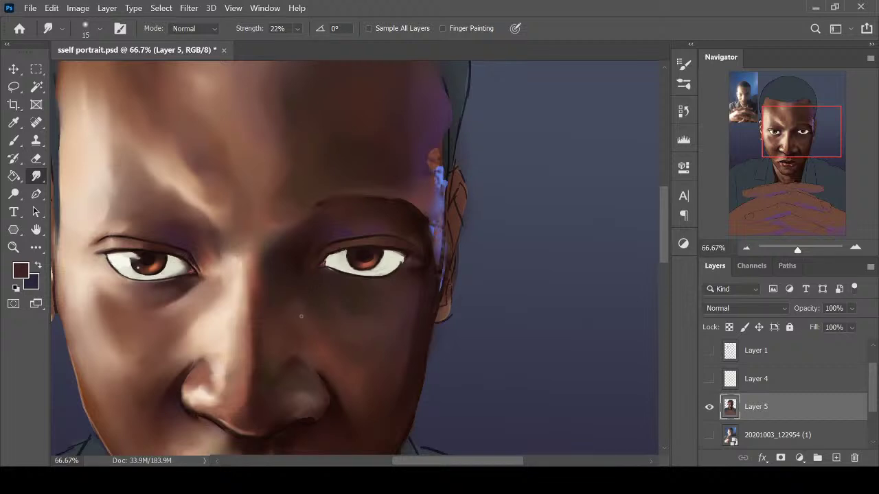
Refine the lid edge around the shaded-side eye's tear duct with sampled dark tones at 4 px
{"action": "key", "text": "ctrl+plus"}
{"action": "key", "text": "ctrl+plus"}
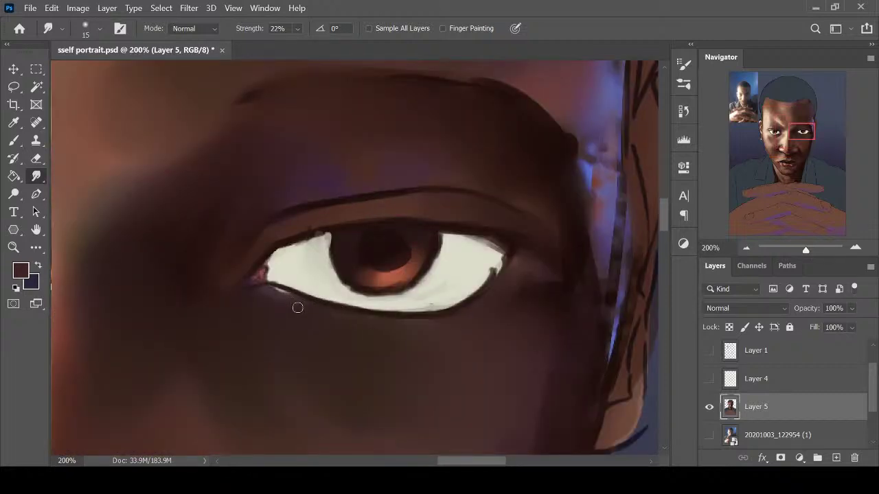
{"action": "key", "text": "i"}
{"action": "left_click", "coordinate": [267, 281]}
{"action": "key", "text": "b"}
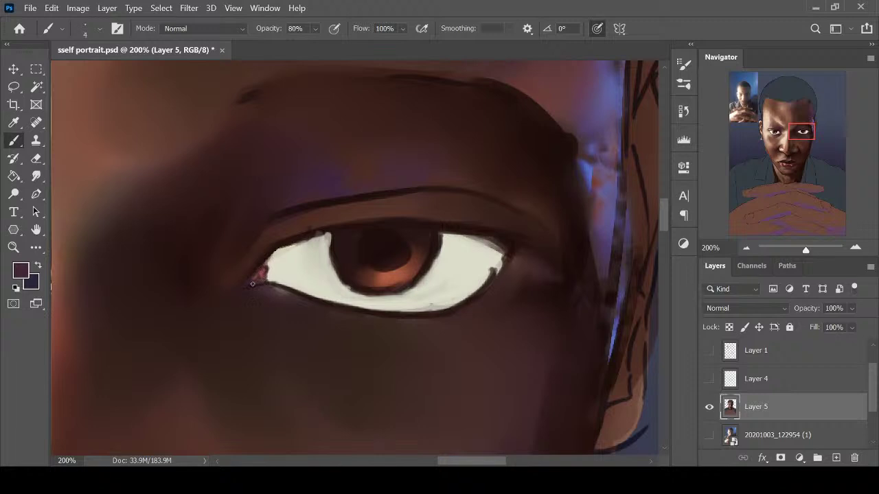
{"action": "left_click", "coordinate": [263, 277], "text": "alt"}
{"action": "left_click", "coordinate": [263, 280], "text": "alt"}
{"action": "key", "text": "ctrl+minus"}
{"action": "key", "text": "ctrl+minus"}
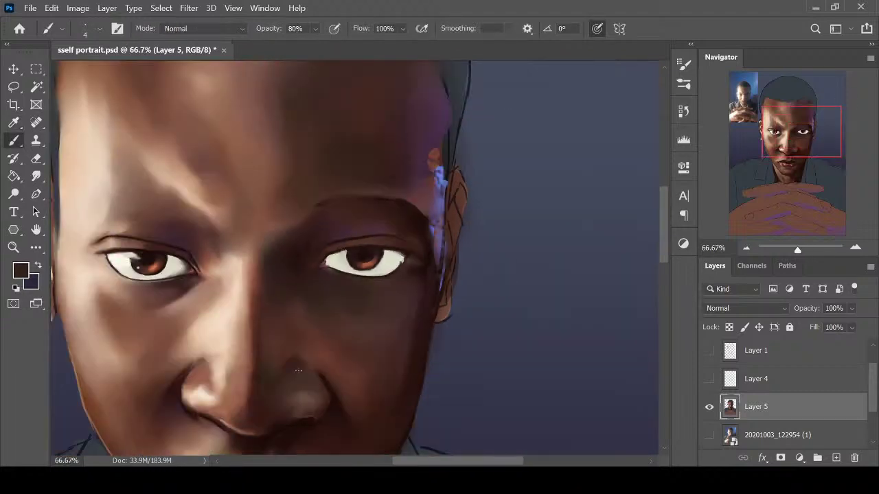
Sample grey-brown from the finished eye and shade the inner part of the shaded-side eye's white at 10 px, blending with Smudge
{"action": "left_click", "coordinate": [186, 263], "text": "alt"}
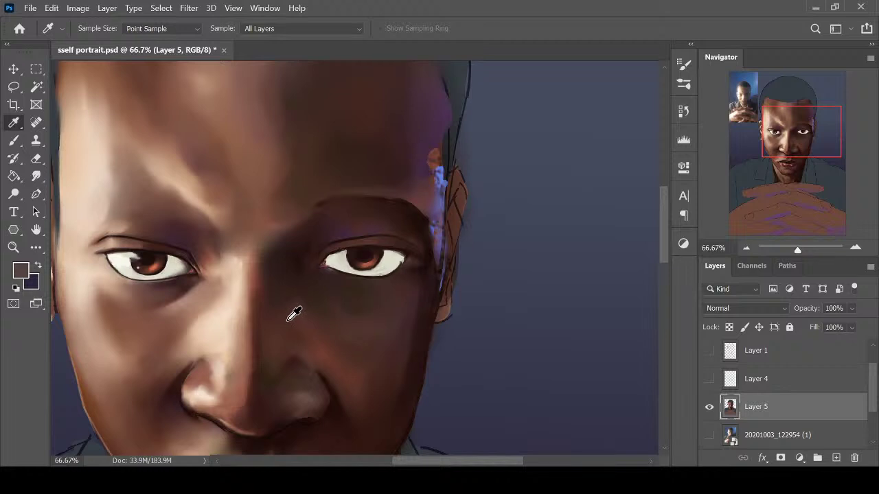
{"action": "key", "text": "ctrl+plus"}
{"action": "key", "text": "ctrl+plus"}
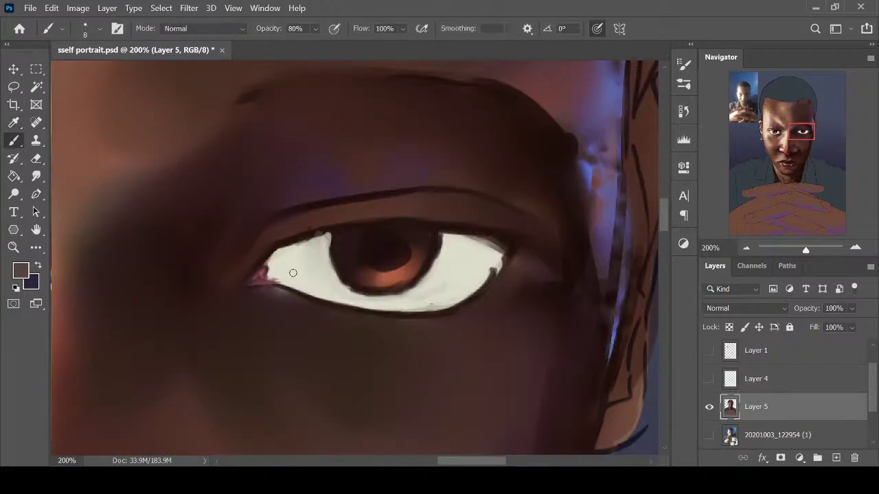
{"action": "key", "text": "bracketright"}
{"action": "mouse_move", "coordinate": [273, 267]}
{"action": "left_mouse_down"}
{"action": "mouse_move", "coordinate": [282, 247]}
{"action": "mouse_move", "coordinate": [272, 276]}
{"action": "mouse_move", "coordinate": [307, 289]}
{"action": "left_mouse_up"}
{"action": "mouse_move", "coordinate": [290, 250]}
{"action": "left_mouse_down"}
{"action": "mouse_move", "coordinate": [280, 272]}
{"action": "mouse_move", "coordinate": [308, 292]}
{"action": "mouse_move", "coordinate": [294, 258]}
{"action": "mouse_move", "coordinate": [276, 266]}
{"action": "mouse_move", "coordinate": [307, 247]}
{"action": "mouse_move", "coordinate": [282, 276]}
{"action": "mouse_move", "coordinate": [304, 287]}
{"action": "mouse_move", "coordinate": [306, 242]}
{"action": "left_mouse_up"}
{"action": "key", "text": "r"}
{"action": "key", "text": "b"}
{"action": "key", "text": "r"}
{"action": "key", "text": "b"}
Shade the outer part of the shaded-side eye's white with the same grey-brown and smudge it at 15 px, 22% strength
{"action": "mouse_move", "coordinate": [494, 259]}
{"action": "left_mouse_down"}
{"action": "mouse_move", "coordinate": [477, 282]}
{"action": "mouse_move", "coordinate": [494, 256]}
{"action": "mouse_move", "coordinate": [462, 240]}
{"action": "mouse_move", "coordinate": [490, 251]}
{"action": "mouse_move", "coordinate": [478, 282]}
{"action": "left_mouse_up"}
{"action": "key", "text": "r"}
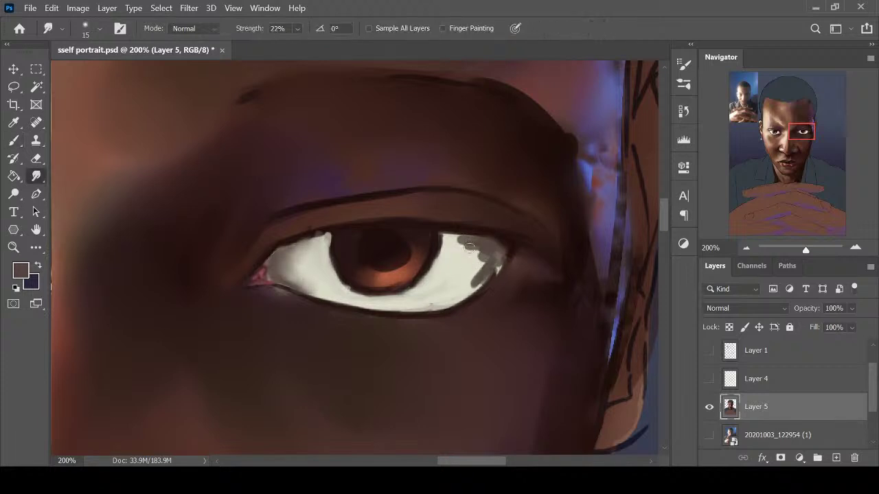
{"action": "mouse_move", "coordinate": [461, 241]}
{"action": "left_mouse_down"}
{"action": "mouse_move", "coordinate": [481, 283]}
{"action": "mouse_move", "coordinate": [491, 262]}
{"action": "mouse_move", "coordinate": [480, 265]}
{"action": "mouse_move", "coordinate": [472, 249]}
{"action": "left_mouse_up"}
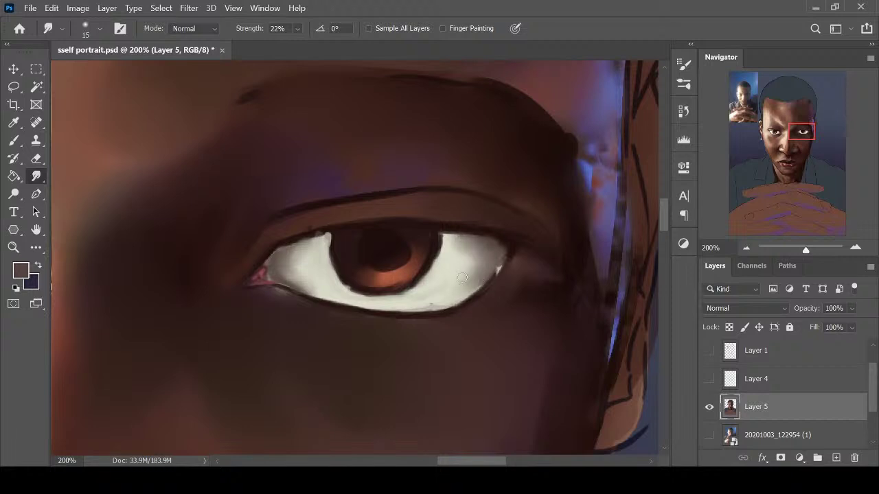
Shade the white below the shaded-side iris with grey-brown at 10 px and blend the whole white with a 20 px Smudge tool
{"action": "key", "text": "b"}
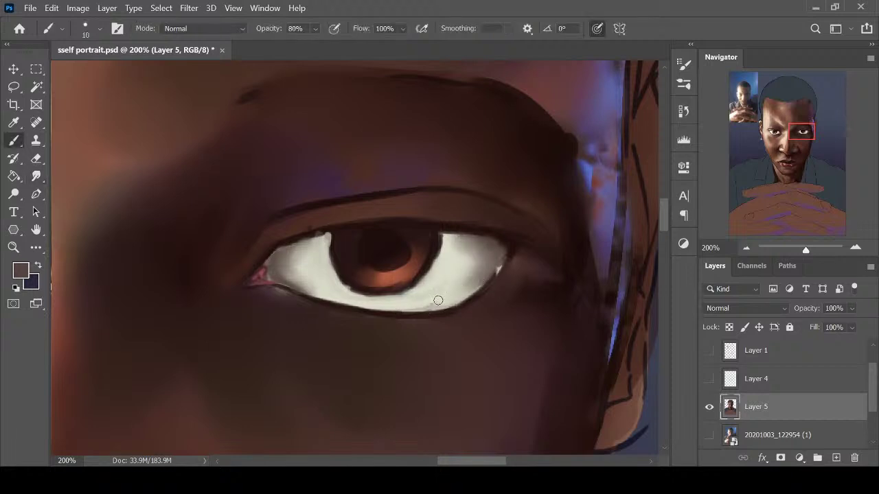
{"action": "mouse_move", "coordinate": [435, 297]}
{"action": "left_mouse_down"}
{"action": "mouse_move", "coordinate": [467, 274]}
{"action": "mouse_move", "coordinate": [416, 307]}
{"action": "mouse_move", "coordinate": [469, 278]}
{"action": "mouse_move", "coordinate": [449, 257]}
{"action": "mouse_move", "coordinate": [394, 302]}
{"action": "mouse_move", "coordinate": [323, 278]}
{"action": "mouse_move", "coordinate": [321, 267]}
{"action": "mouse_move", "coordinate": [336, 294]}
{"action": "left_mouse_up"}
{"action": "key", "text": "r"}
{"action": "mouse_move", "coordinate": [314, 261]}
{"action": "left_mouse_down"}
{"action": "mouse_move", "coordinate": [305, 282]}
{"action": "mouse_move", "coordinate": [326, 256]}
{"action": "mouse_move", "coordinate": [310, 250]}
{"action": "mouse_move", "coordinate": [310, 280]}
{"action": "mouse_move", "coordinate": [402, 299]}
{"action": "mouse_move", "coordinate": [460, 267]}
{"action": "mouse_move", "coordinate": [446, 247]}
{"action": "left_mouse_up"}
{"action": "key", "text": "bracketright"}
{"action": "key", "text": "bracketright"}
{"action": "key", "text": "bracketright"}
{"action": "key", "text": "bracketright"}
{"action": "key", "text": "bracketleft"}
{"action": "key", "text": "bracketleft"}
{"action": "key", "text": "bracketleft"}
{"action": "mouse_move", "coordinate": [366, 298]}
{"action": "left_mouse_down"}
{"action": "mouse_move", "coordinate": [474, 264]}
{"action": "mouse_move", "coordinate": [395, 306]}
{"action": "mouse_move", "coordinate": [491, 272]}
{"action": "mouse_move", "coordinate": [397, 300]}
{"action": "mouse_move", "coordinate": [441, 290]}
{"action": "mouse_move", "coordinate": [358, 296]}
{"action": "mouse_move", "coordinate": [294, 265]}
{"action": "mouse_move", "coordinate": [351, 291]}
{"action": "mouse_move", "coordinate": [331, 285]}
{"action": "left_mouse_up"}
{"action": "left_click_drag", "start_coordinate": [446, 240], "coordinate": [458, 274]}
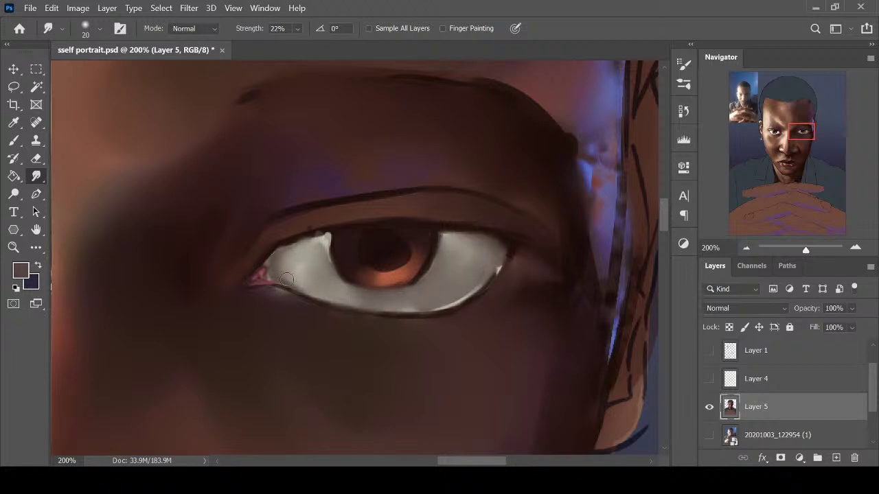
Deepen the inner edges of the shaded-side eye's white with sampled dark brown at 7 px, blending with a 10 px Smudge tool
{"action": "key", "text": "i"}
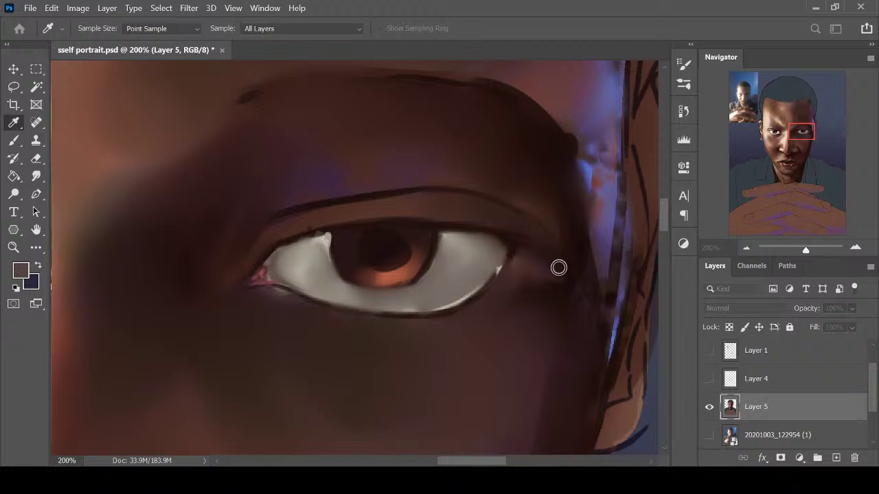
{"action": "left_click_drag", "start_coordinate": [774, 130], "coordinate": [781, 132]}
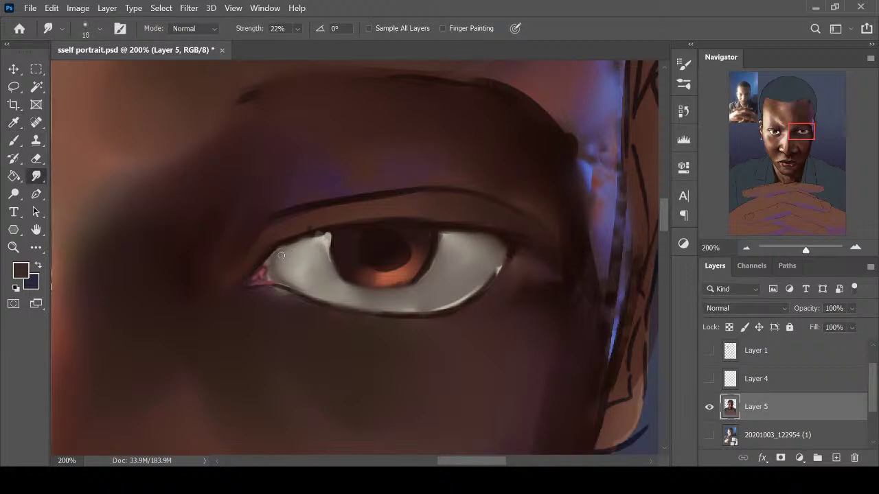
{"action": "key", "text": "b"}
{"action": "left_click_drag", "start_coordinate": [277, 252], "coordinate": [299, 244]}
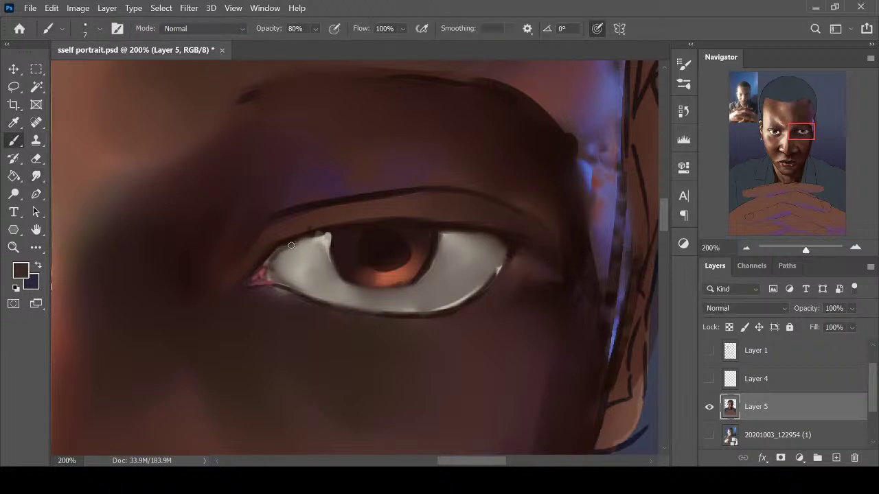
{"action": "left_click_drag", "start_coordinate": [275, 278], "coordinate": [293, 284]}
{"action": "mouse_move", "coordinate": [284, 257]}
{"action": "left_mouse_down"}
{"action": "mouse_move", "coordinate": [294, 260]}
{"action": "mouse_move", "coordinate": [285, 262]}
{"action": "left_mouse_up"}
{"action": "key", "text": "r"}
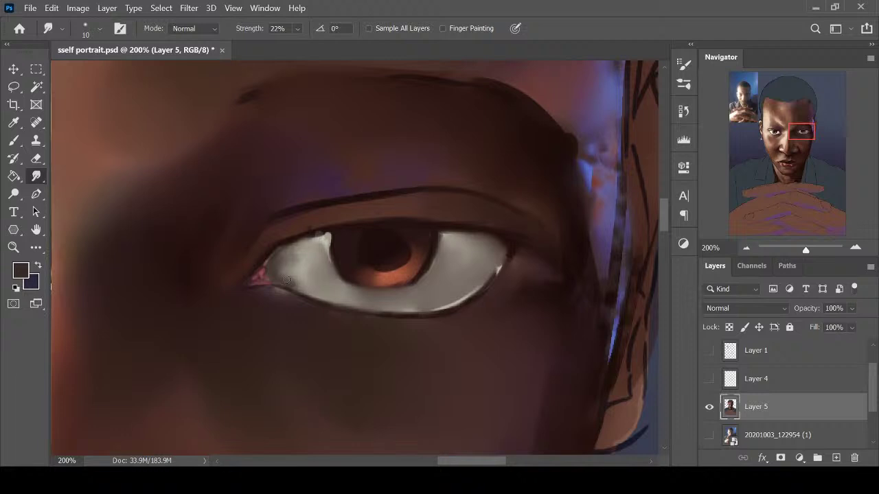
{"action": "key", "text": "b"}
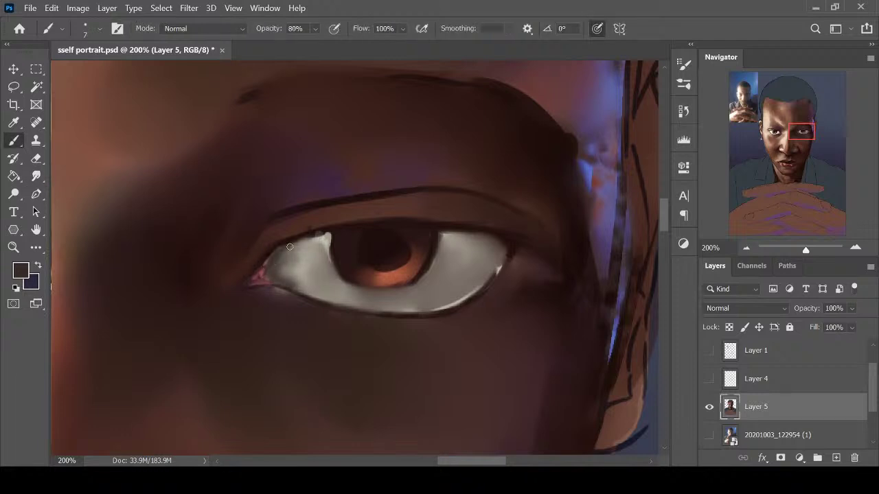
Paint a soft dark shadow along the inner upper edge of the shaded-side eye's white, checking it against the whole face
{"action": "mouse_move", "coordinate": [309, 244]}
{"action": "left_mouse_down"}
{"action": "mouse_move", "coordinate": [283, 249]}
{"action": "mouse_move", "coordinate": [321, 240]}
{"action": "mouse_move", "coordinate": [283, 256]}
{"action": "mouse_move", "coordinate": [278, 268]}
{"action": "left_mouse_up"}
{"action": "key", "text": "r"}
{"action": "key", "text": "ctrl+minus"}
{"action": "key", "text": "ctrl+minus"}
{"action": "key", "text": "ctrl+minus"}
{"action": "key", "text": "ctrl+minus"}
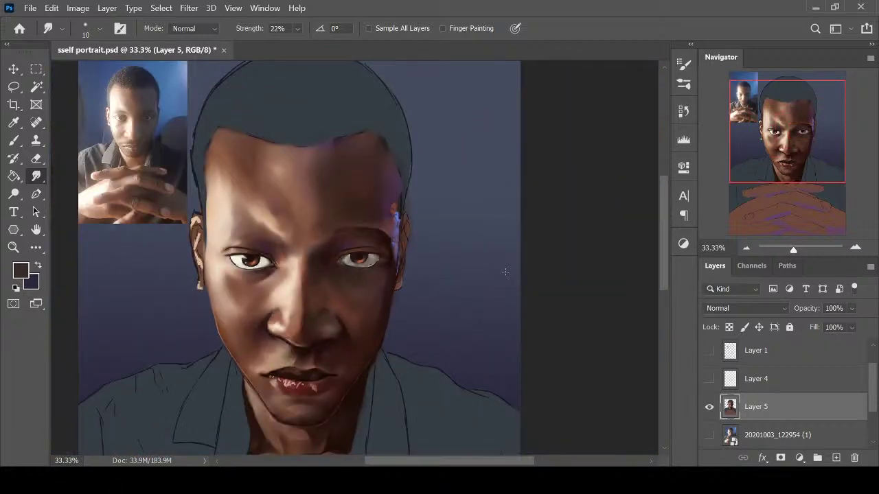
{"action": "key", "text": "ctrl+plus"}
{"action": "key", "text": "ctrl+plus"}
{"action": "key", "text": "ctrl+plus"}
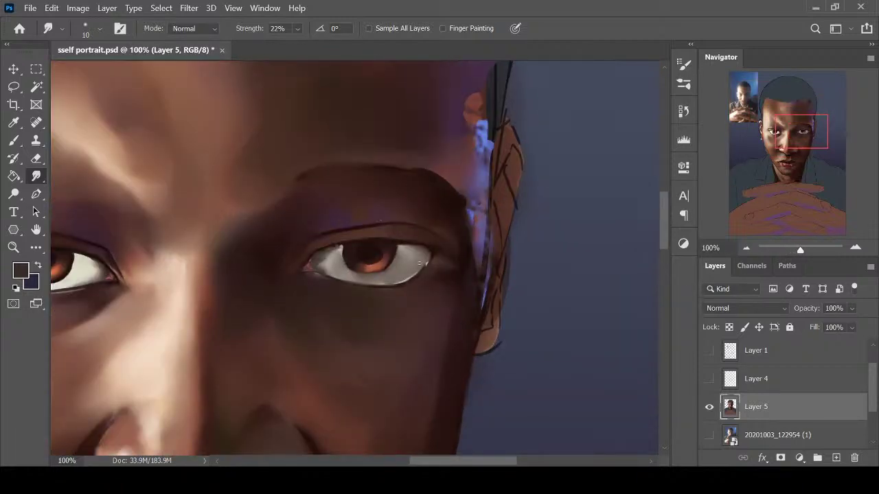
{"action": "key", "text": "ctrl+plus"}
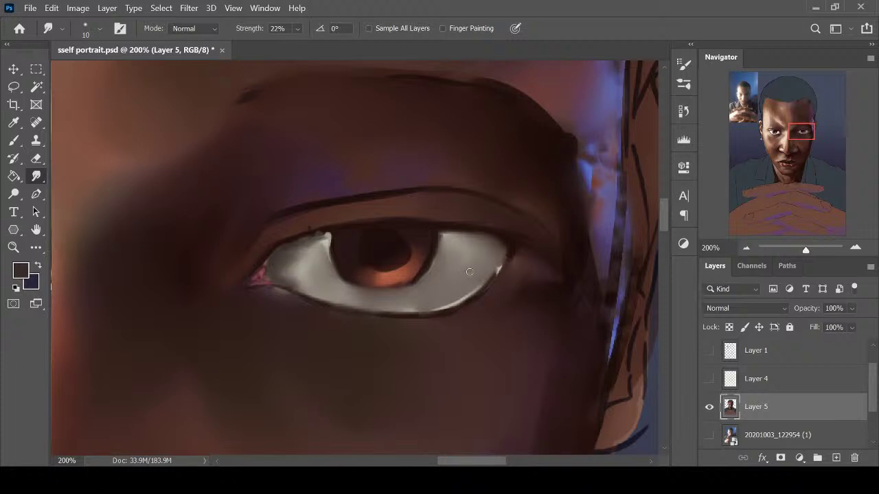
Darken the outer part of the shaded-side eye's white beneath the upper lid and smudge the shadow smooth at 22% strength
{"action": "key", "text": "b"}
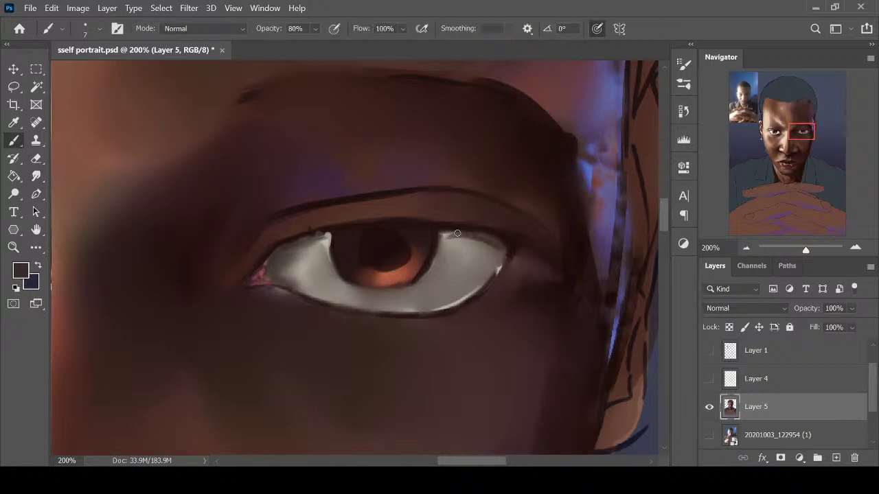
{"action": "mouse_move", "coordinate": [452, 234]}
{"action": "left_mouse_down"}
{"action": "mouse_move", "coordinate": [445, 237]}
{"action": "mouse_move", "coordinate": [491, 248]}
{"action": "mouse_move", "coordinate": [455, 255]}
{"action": "left_mouse_up"}
{"action": "mouse_move", "coordinate": [469, 241]}
{"action": "left_mouse_down"}
{"action": "mouse_move", "coordinate": [499, 249]}
{"action": "mouse_move", "coordinate": [500, 259]}
{"action": "mouse_move", "coordinate": [496, 265]}
{"action": "mouse_move", "coordinate": [482, 239]}
{"action": "mouse_move", "coordinate": [450, 239]}
{"action": "mouse_move", "coordinate": [471, 250]}
{"action": "mouse_move", "coordinate": [455, 254]}
{"action": "mouse_move", "coordinate": [448, 241]}
{"action": "mouse_move", "coordinate": [481, 275]}
{"action": "left_mouse_up"}
{"action": "key", "text": "r"}
{"action": "key", "text": "bracketright"}
{"action": "key", "text": "bracketright"}
{"action": "key", "text": "bracketright"}
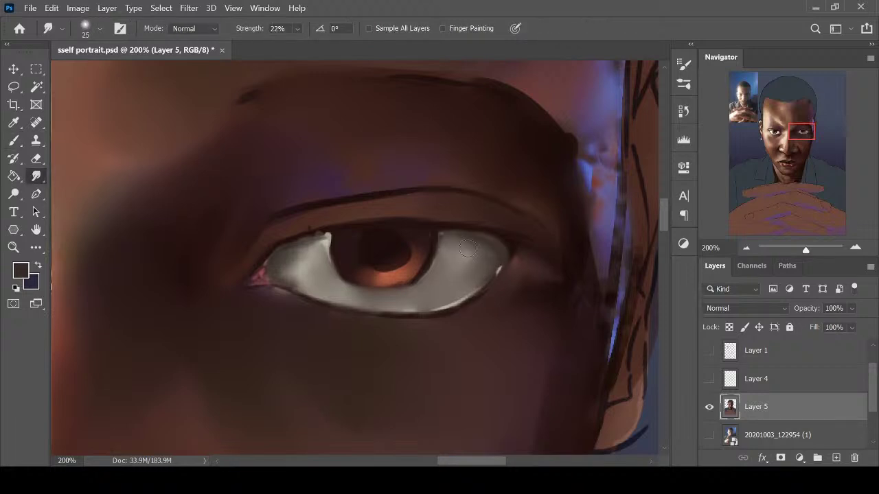
{"action": "key", "text": "bracketleft"}
{"action": "key", "text": "bracketleft"}
Repaint the outline of the shaded-side iris with a 5 px brush in a dark brown sampled from the iris's upper edge
{"action": "key", "text": "i"}
{"action": "left_click", "coordinate": [368, 229]}
{"action": "key", "text": "b"}
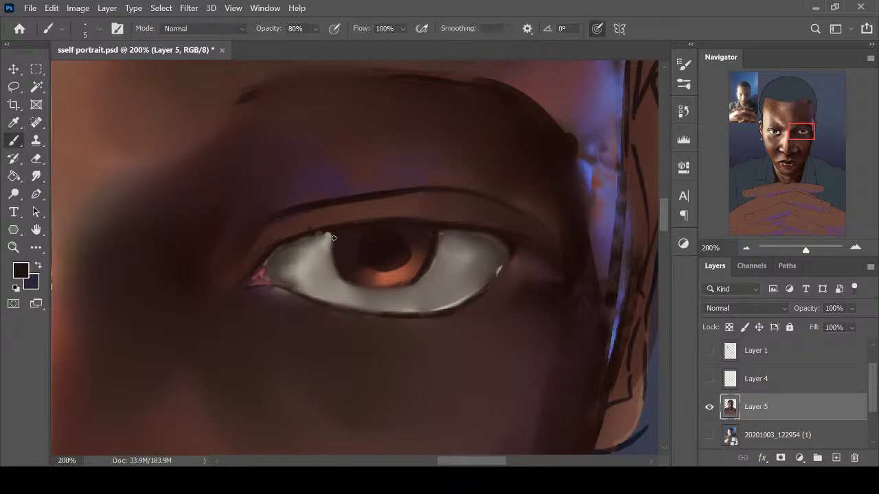
{"action": "mouse_move", "coordinate": [334, 235]}
{"action": "left_mouse_down"}
{"action": "mouse_move", "coordinate": [343, 272]}
{"action": "mouse_move", "coordinate": [389, 278]}
{"action": "mouse_move", "coordinate": [365, 283]}
{"action": "mouse_move", "coordinate": [422, 269]}
{"action": "left_mouse_up"}
{"action": "key", "text": "i"}
{"action": "key", "text": "r"}
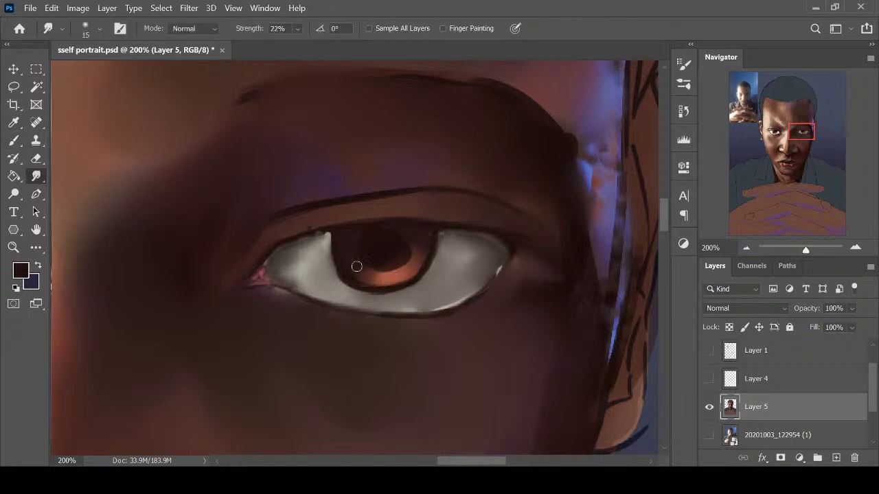
{"action": "key", "text": "i"}
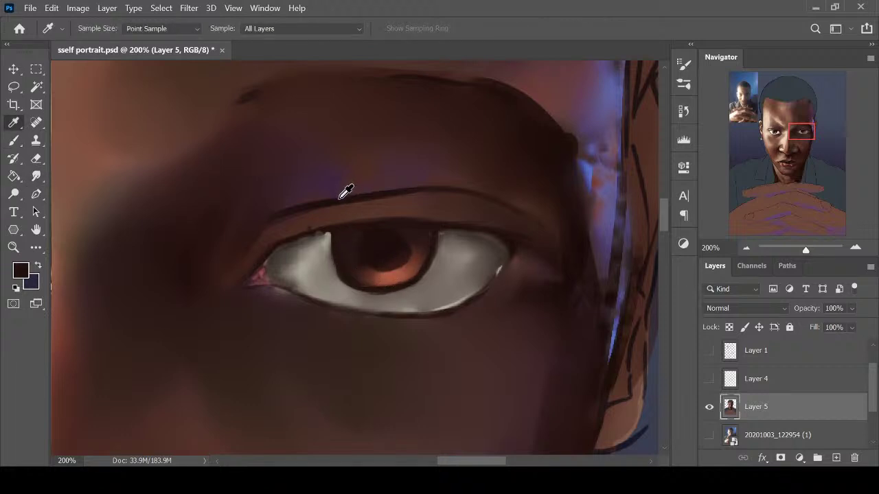
Rework the pupil of the shaded-side eye with a 7 px brush in a dark maroon sampled from the iris
{"action": "key", "text": "b"}
{"action": "left_click", "coordinate": [363, 245], "text": "alt"}
{"action": "key", "text": "]"}
{"action": "key", "text": "]"}
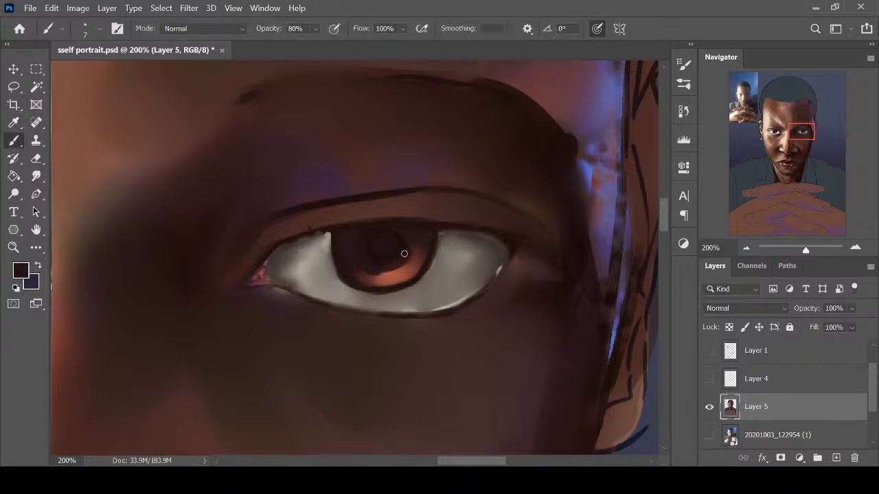
{"action": "key", "text": "i"}
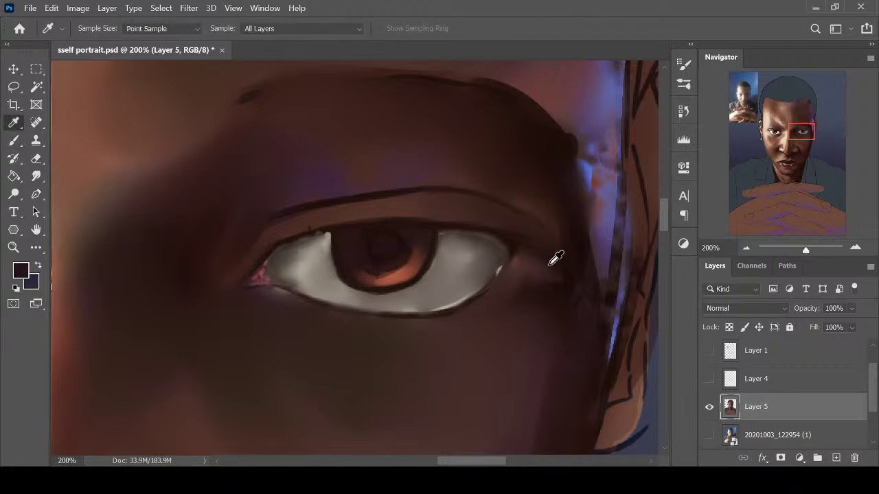
{"action": "key", "text": "ctrl+minus"}
{"action": "key", "text": "ctrl+minus"}
{"action": "key", "text": "ctrl+plus"}
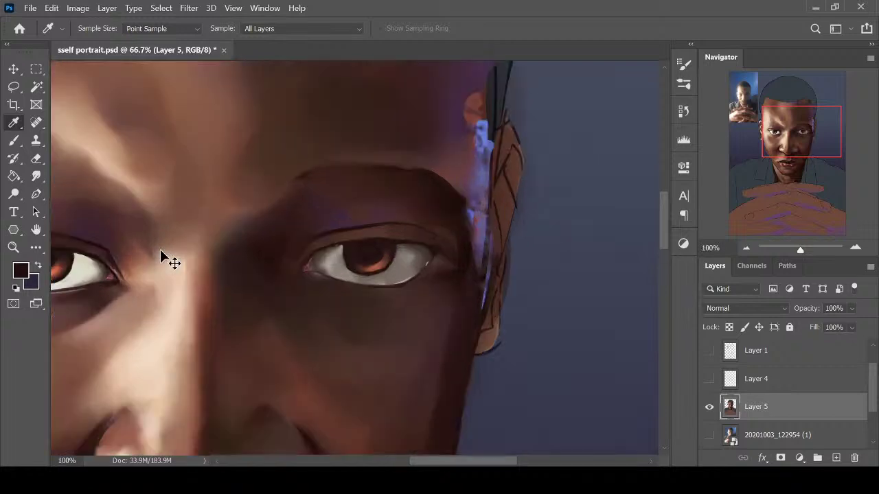
{"action": "key", "text": "ctrl+plus"}
{"action": "key", "text": "b"}
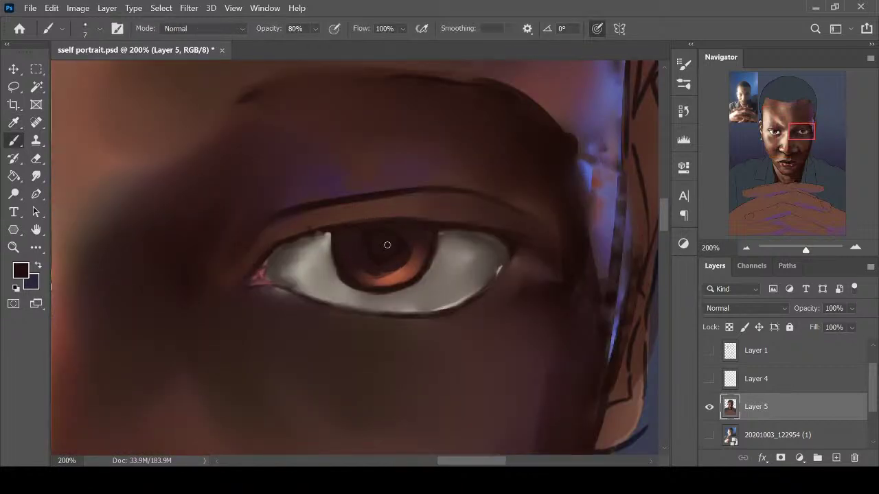
Sample the dark iris tone and smudge the orange glow beside the pupil into the surrounding iris at 22% strength
{"action": "left_click", "coordinate": [361, 248], "text": "alt"}
{"action": "key", "text": "r"}
{"action": "mouse_move", "coordinate": [412, 259]}
{"action": "left_mouse_down"}
{"action": "mouse_move", "coordinate": [380, 276]}
{"action": "mouse_move", "coordinate": [404, 271]}
{"action": "left_mouse_up"}
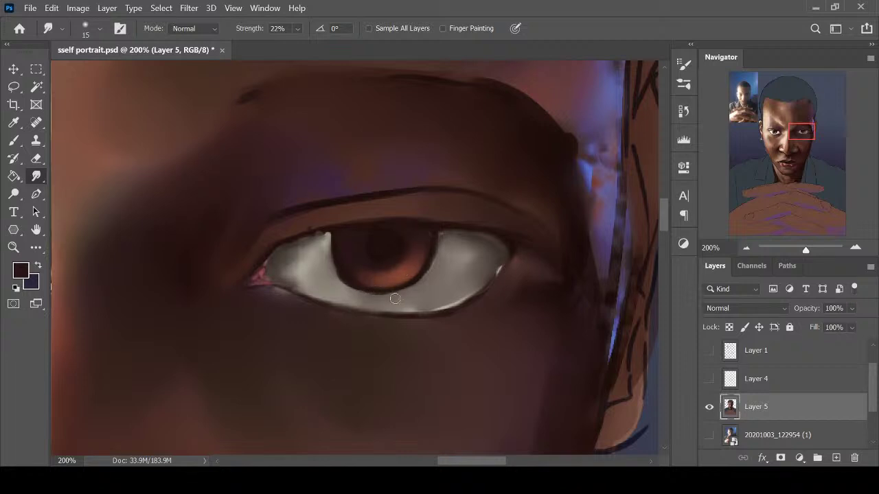
Brighten the lower outer part of the iris with a 20 px Dodge brush on midtones at 68% exposure
{"action": "left_click", "coordinate": [14, 194]}
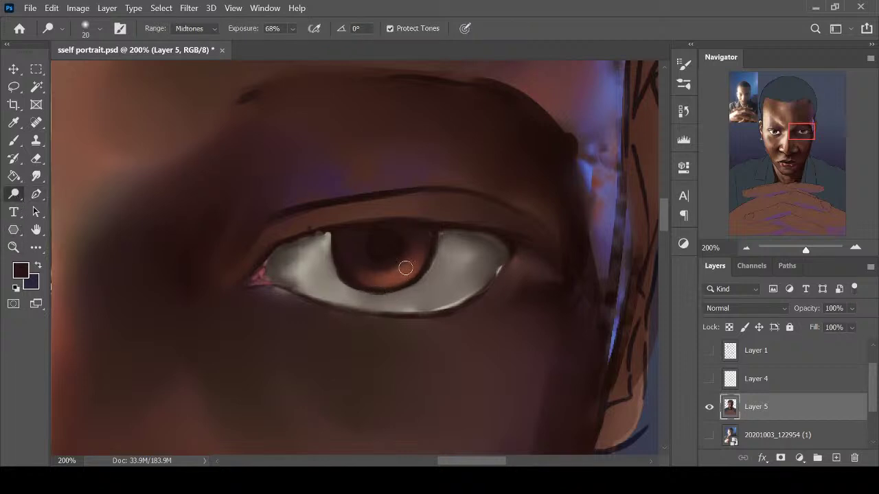
{"action": "left_click_drag", "start_coordinate": [404, 264], "coordinate": [391, 272]}
{"action": "key", "text": "i"}
Refine the iris rim with sampled dark and grey-brown tones and cover the light spot beneath the upper lid line with dark brown
{"action": "key", "text": "b"}
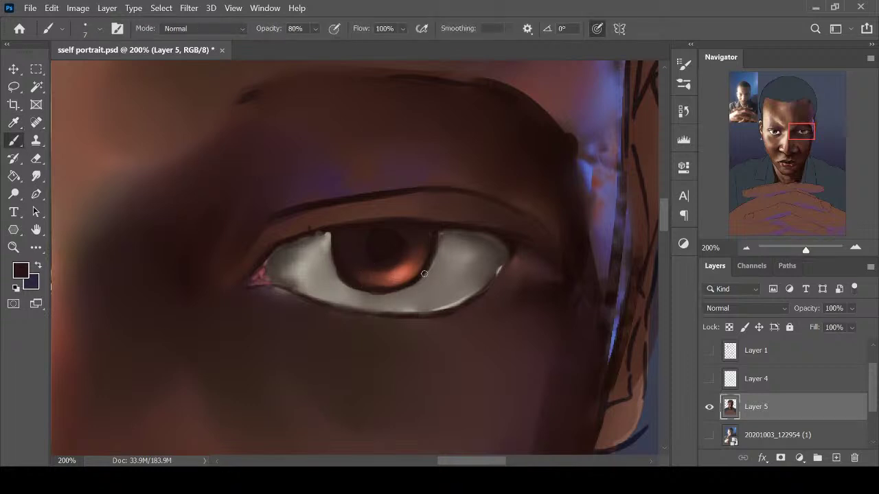
{"action": "left_click", "coordinate": [432, 231], "text": "alt"}
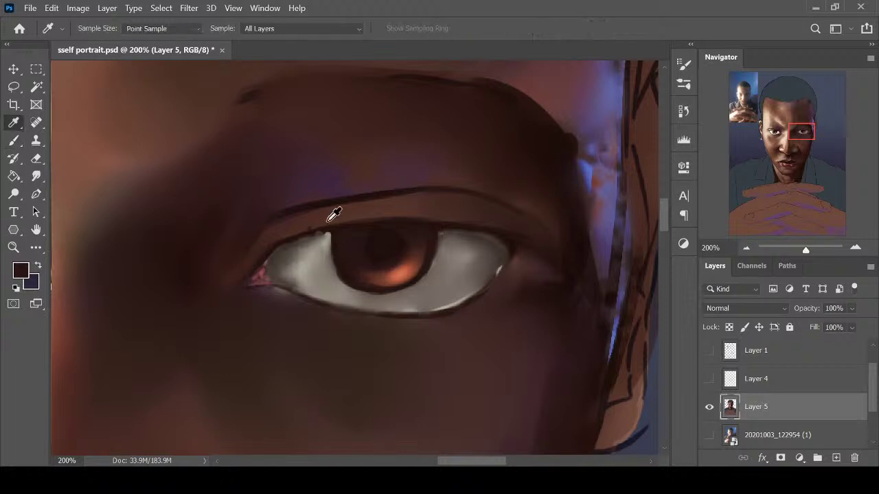
{"action": "left_click", "coordinate": [341, 264], "text": "alt"}
{"action": "left_click_drag", "start_coordinate": [345, 288], "coordinate": [329, 255]}
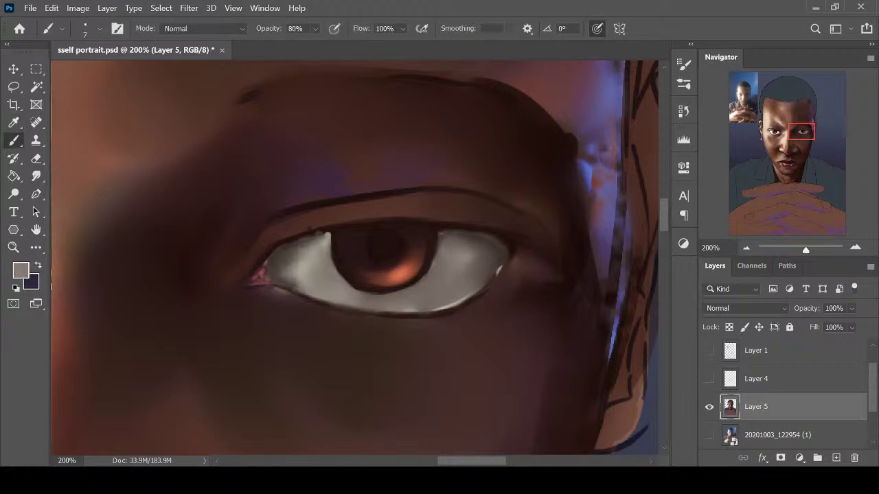
{"action": "left_click_drag", "start_coordinate": [352, 288], "coordinate": [359, 294]}
{"action": "left_click", "coordinate": [444, 226], "text": "alt"}
{"action": "left_click_drag", "start_coordinate": [265, 250], "coordinate": [390, 218]}
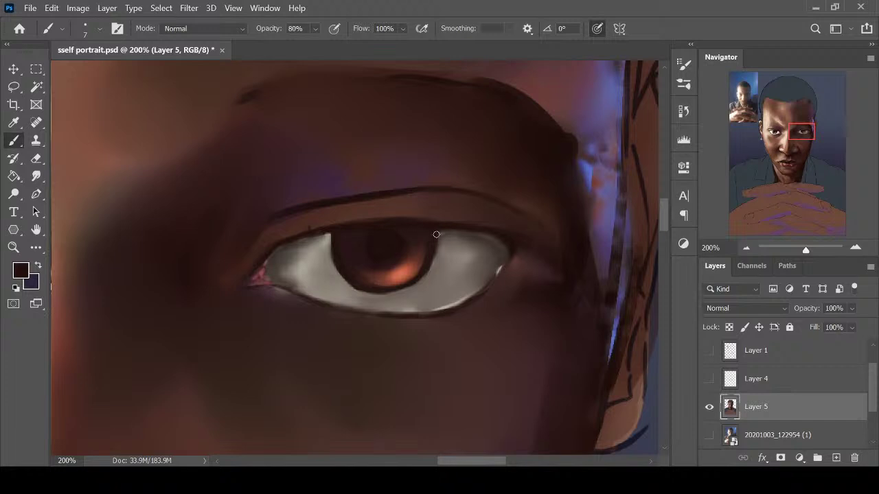
Examine the reworked eye in comparison with the other eye and the rest of the face
{"action": "key", "text": "ctrl+minus"}
{"action": "key", "text": "ctrl+minus"}
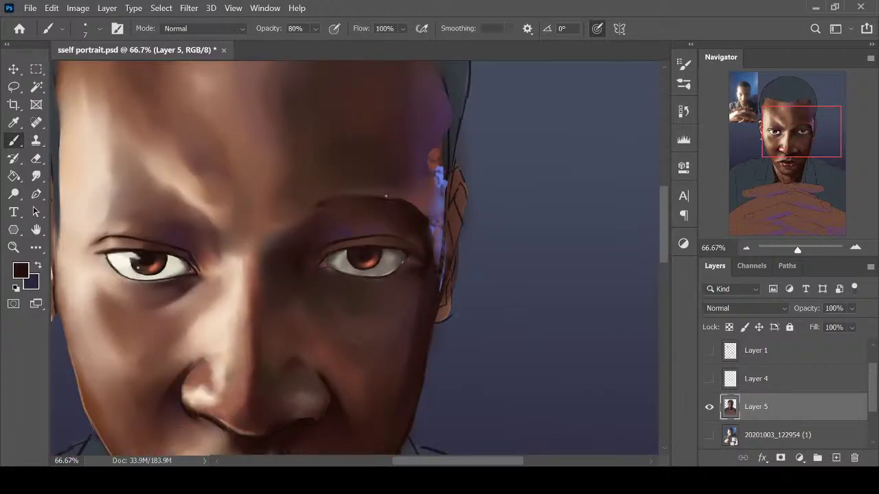
{"action": "key", "text": "ctrl+plus"}
{"action": "key", "text": "ctrl+minus"}
{"action": "key", "text": "ctrl+plus"}
{"action": "key", "text": "ctrl+minus"}
{"action": "key", "text": "ctrl+plus"}
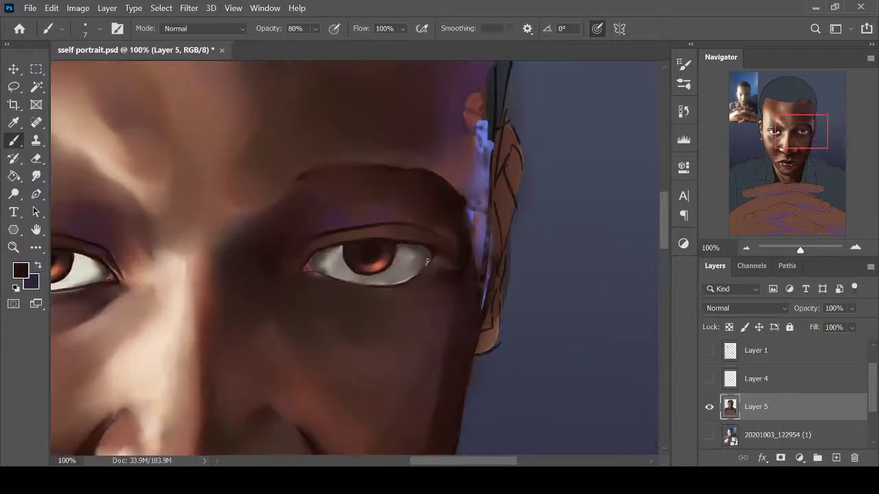
{"action": "key", "text": "ctrl+minus"}
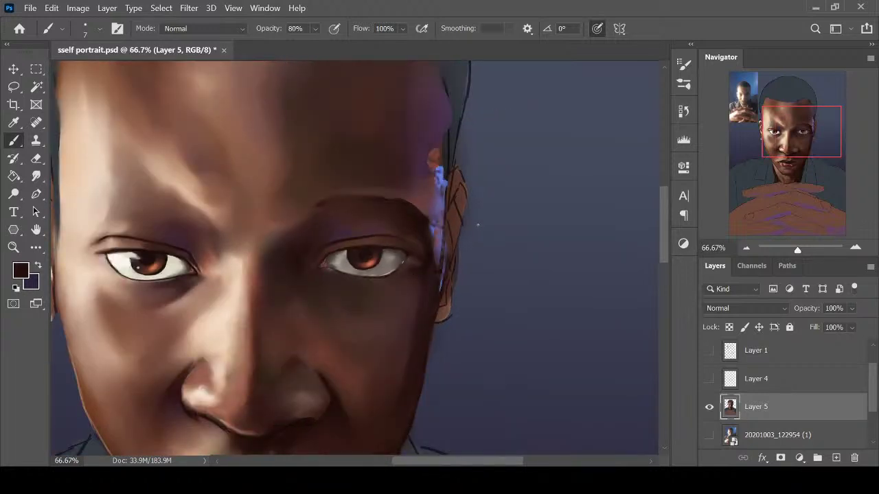
Paint highlights on the shaded-side upper eyelid and below the brow in a light skin tone sampled from the lit brow area
{"action": "key", "text": "i"}
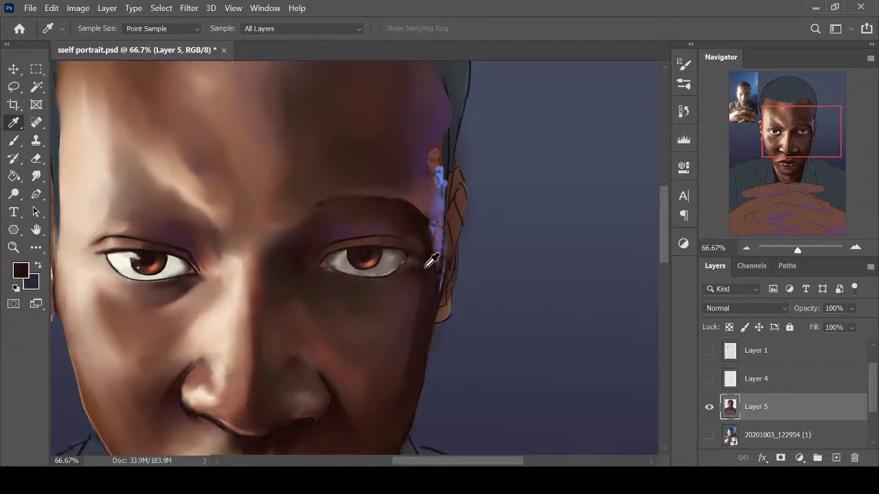
{"action": "left_click", "coordinate": [122, 192]}
{"action": "key", "text": "b"}
{"action": "key", "text": "ctrl+plus"}
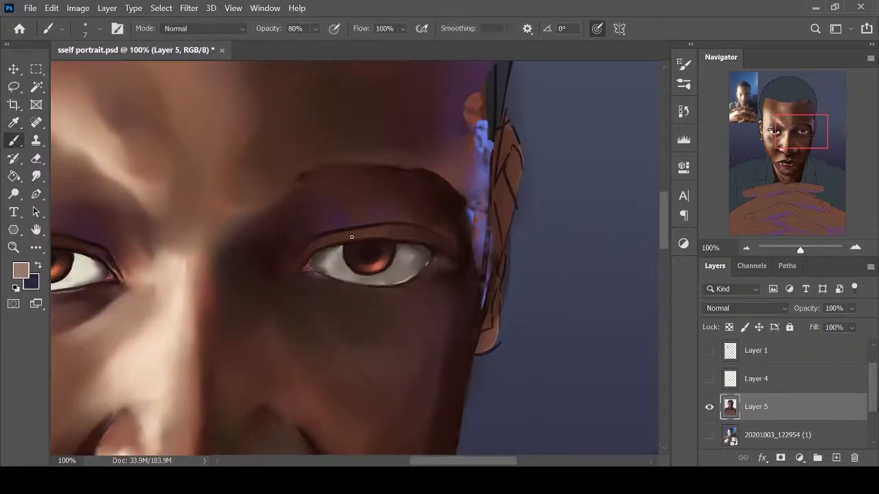
{"action": "mouse_move", "coordinate": [351, 237]}
{"action": "left_mouse_down"}
{"action": "mouse_move", "coordinate": [383, 234]}
{"action": "mouse_move", "coordinate": [392, 228]}
{"action": "mouse_move", "coordinate": [371, 220]}
{"action": "mouse_move", "coordinate": [421, 204]}
{"action": "mouse_move", "coordinate": [401, 198]}
{"action": "mouse_move", "coordinate": [419, 214]}
{"action": "mouse_move", "coordinate": [372, 208]}
{"action": "left_mouse_up"}
Smudge the new highlights on the upper eyelid and below the brow into the surrounding skin at 22% strength
{"action": "key", "text": "s"}
{"action": "key", "text": "bracketright"}
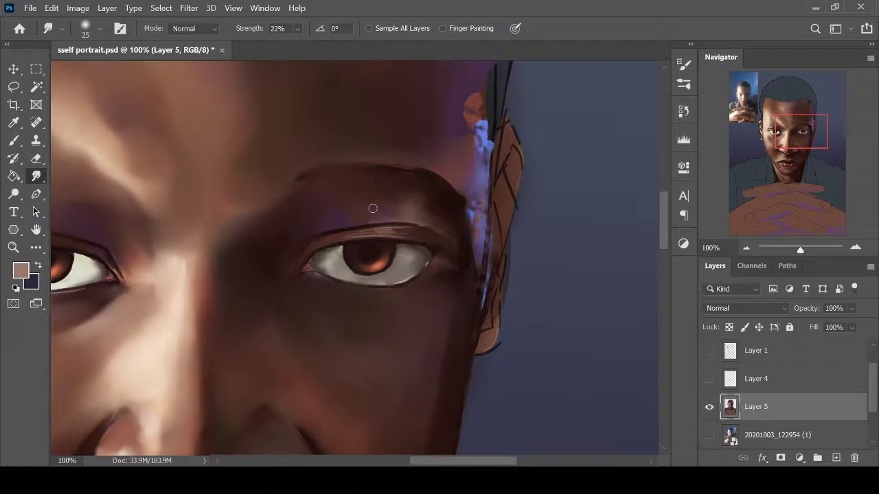
{"action": "key", "text": "bracketleft"}
{"action": "left_click_drag", "start_coordinate": [364, 232], "coordinate": [411, 233]}
Paint a light lower-lid rim at the eye's outer corner and tone it with a reddish brown sampled from below the brow
{"action": "key", "text": "b"}
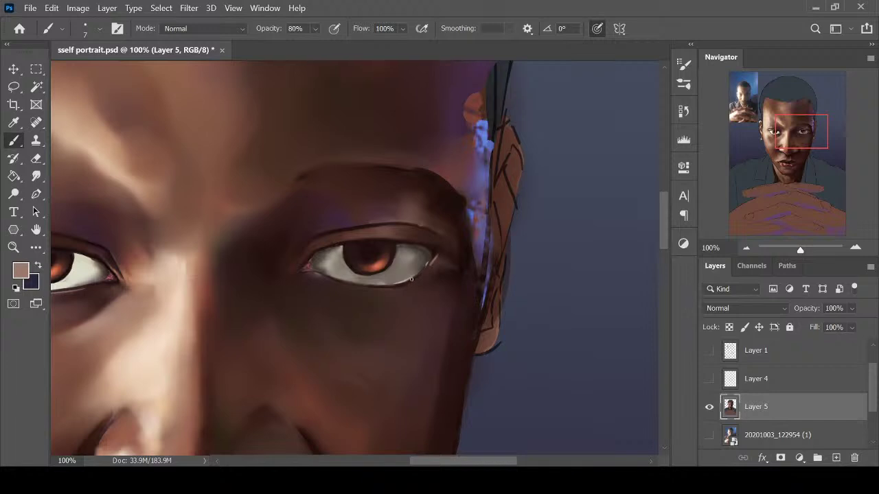
{"action": "key", "text": "ctrl+plus"}
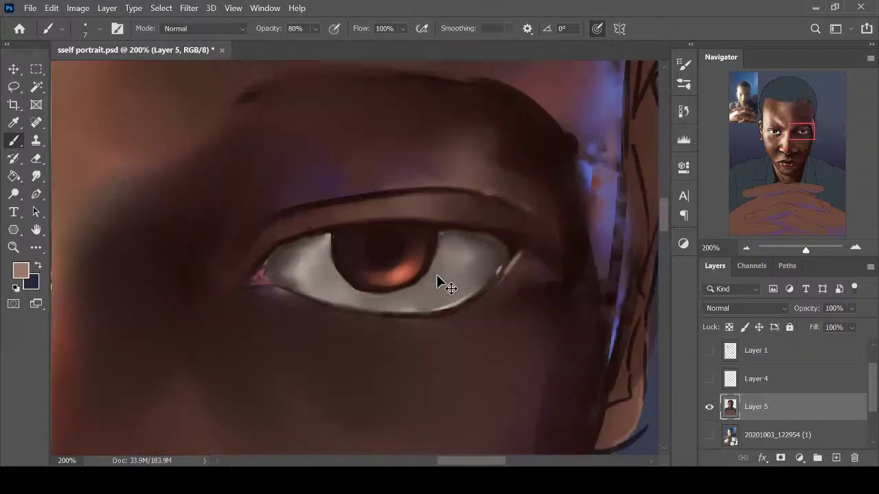
{"action": "key", "text": "i"}
{"action": "left_click", "coordinate": [471, 175]}
{"action": "key", "text": "b"}
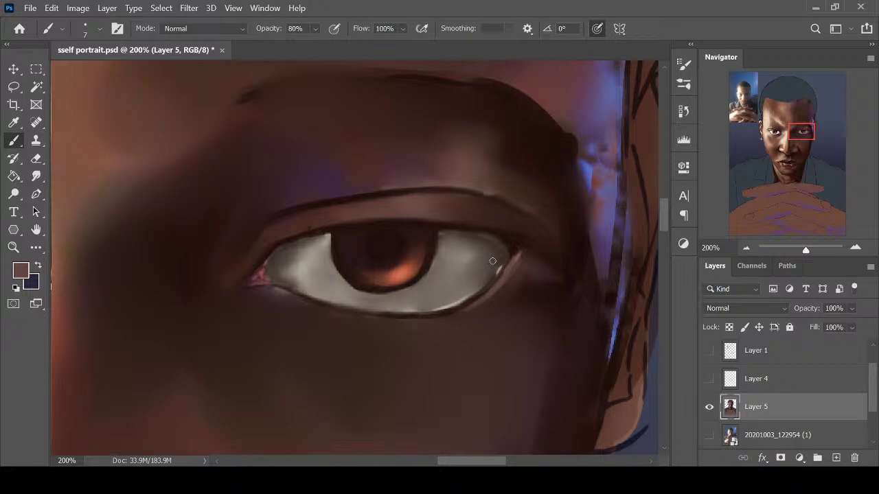
Add a small catchlight to the shaded-side iris with a 9 px brush in an off-white sampled from the other eye
{"action": "key", "text": "ctrl+minus"}
{"action": "key", "text": "ctrl+minus"}
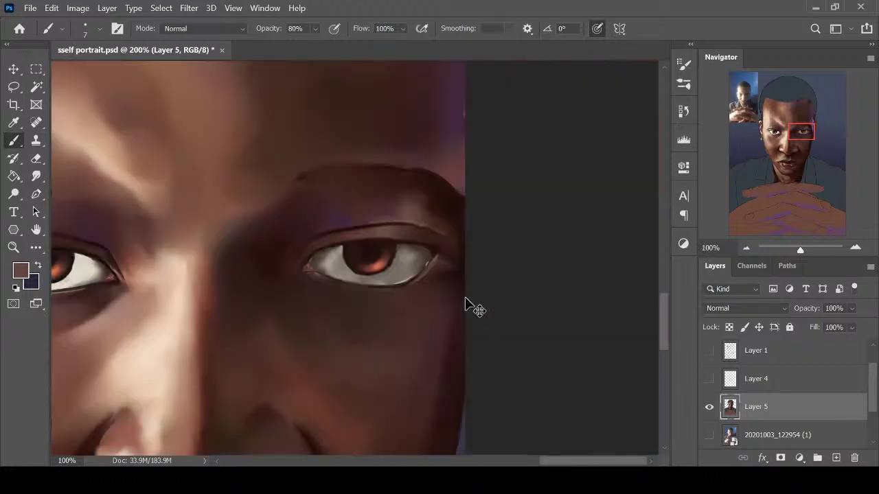
{"action": "left_click", "coordinate": [135, 252], "text": "alt"}
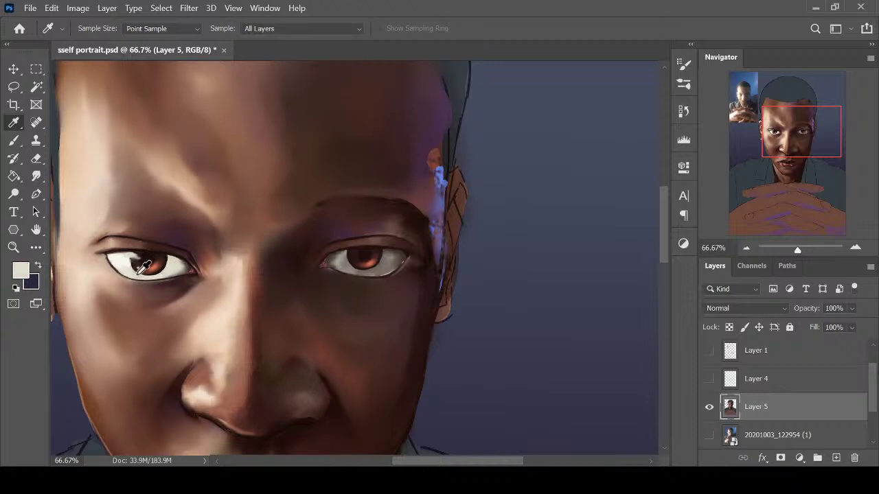
{"action": "key", "text": "ctrl+plus"}
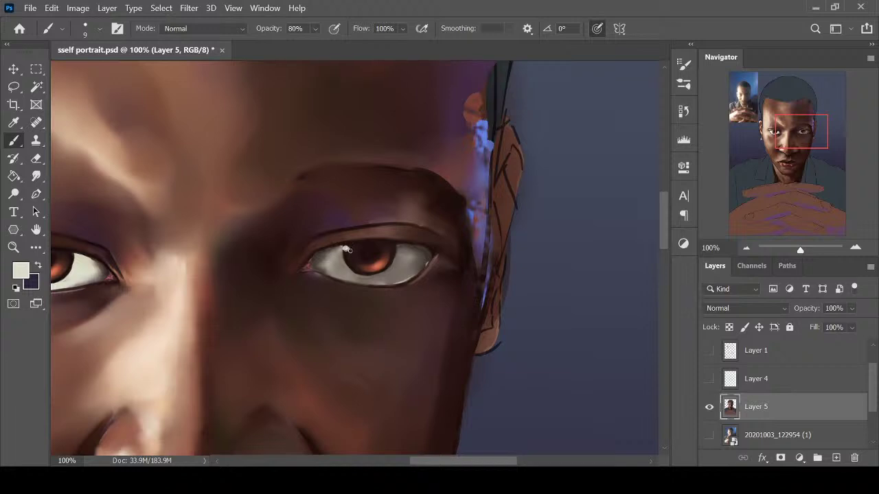
{"action": "key", "text": "ctrl+minus"}
{"action": "key", "text": "ctrl+minus"}
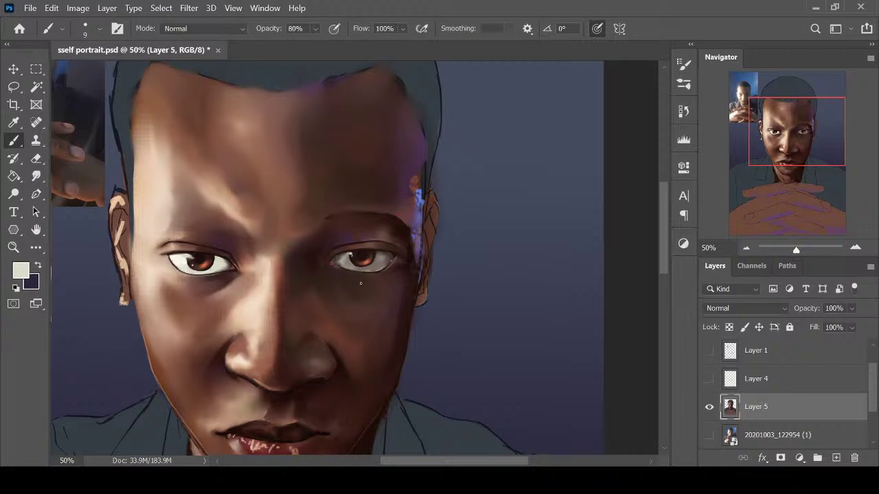
Save the portrait and view the whole composition
{"action": "key", "text": "ctrl+s"}
{"action": "key", "text": "ctrl+minus"}
{"action": "key", "text": "ctrl+minus"}
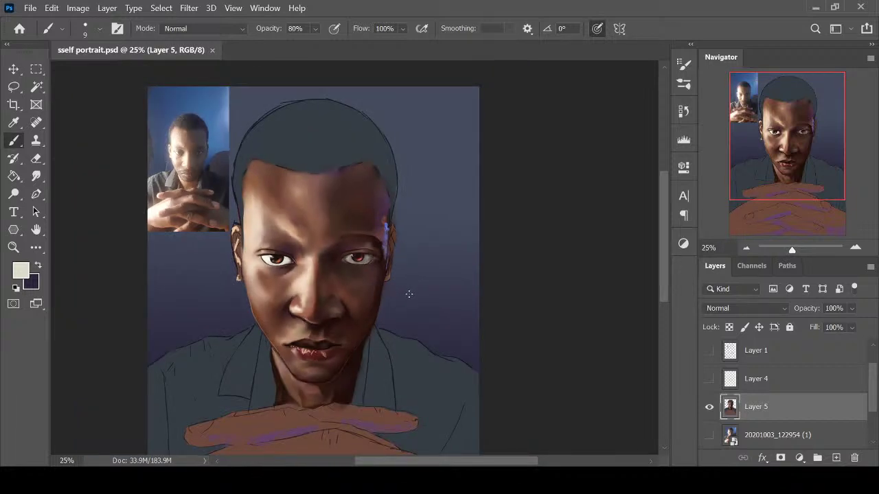
Paint a grey sampled from the shaded-side eye white over its outer part and smudge it at 22% strength
{"action": "key", "text": "ctrl+plus"}
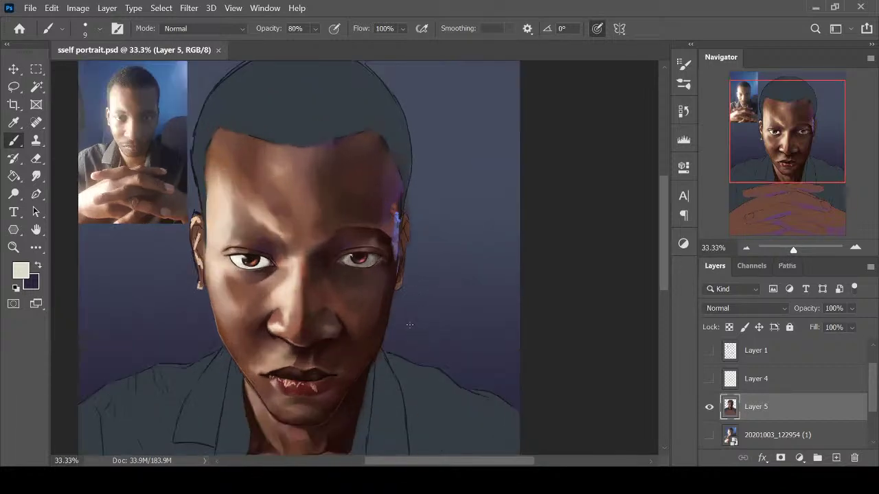
{"action": "key", "text": "ctrl+plus"}
{"action": "key", "text": "ctrl+plus"}
{"action": "key", "text": "i"}
{"action": "left_click", "coordinate": [347, 251]}
{"action": "key", "text": "b"}
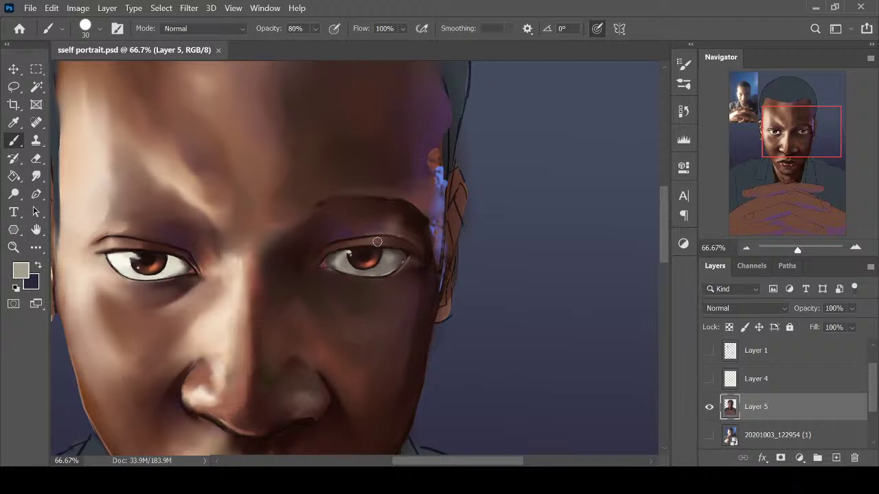
{"action": "key", "text": "ctrl+plus"}
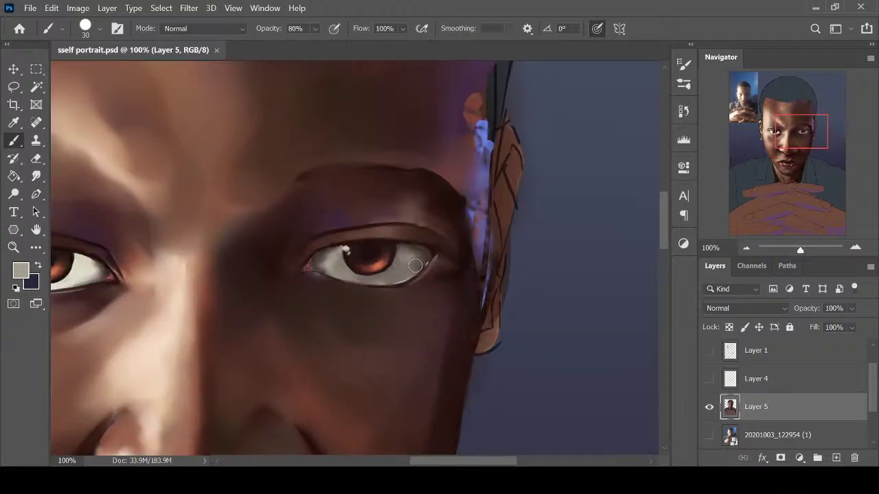
{"action": "key", "text": "ctrl+plus"}
{"action": "mouse_move", "coordinate": [421, 255]}
{"action": "left_mouse_down"}
{"action": "mouse_move", "coordinate": [447, 250]}
{"action": "mouse_move", "coordinate": [477, 250]}
{"action": "mouse_move", "coordinate": [453, 243]}
{"action": "mouse_move", "coordinate": [450, 258]}
{"action": "mouse_move", "coordinate": [473, 260]}
{"action": "mouse_move", "coordinate": [463, 264]}
{"action": "mouse_move", "coordinate": [461, 239]}
{"action": "mouse_move", "coordinate": [455, 255]}
{"action": "mouse_move", "coordinate": [452, 241]}
{"action": "mouse_move", "coordinate": [443, 262]}
{"action": "left_mouse_up"}
{"action": "key", "text": "r"}
{"action": "left_click_drag", "start_coordinate": [414, 297], "coordinate": [408, 306]}
Add a brighter patch to the outer eye white in an off-white sampled from the catchlight, and smudge it at 22% strength
{"action": "key", "text": "i"}
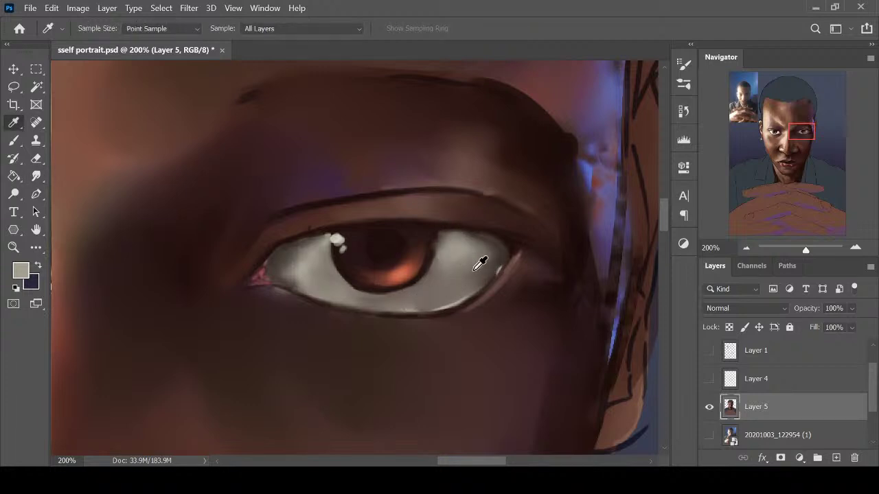
{"action": "left_click", "coordinate": [338, 236]}
{"action": "key", "text": "b"}
{"action": "mouse_move", "coordinate": [480, 250]}
{"action": "left_mouse_down"}
{"action": "mouse_move", "coordinate": [452, 251]}
{"action": "mouse_move", "coordinate": [476, 247]}
{"action": "left_mouse_up"}
{"action": "key", "text": "r"}
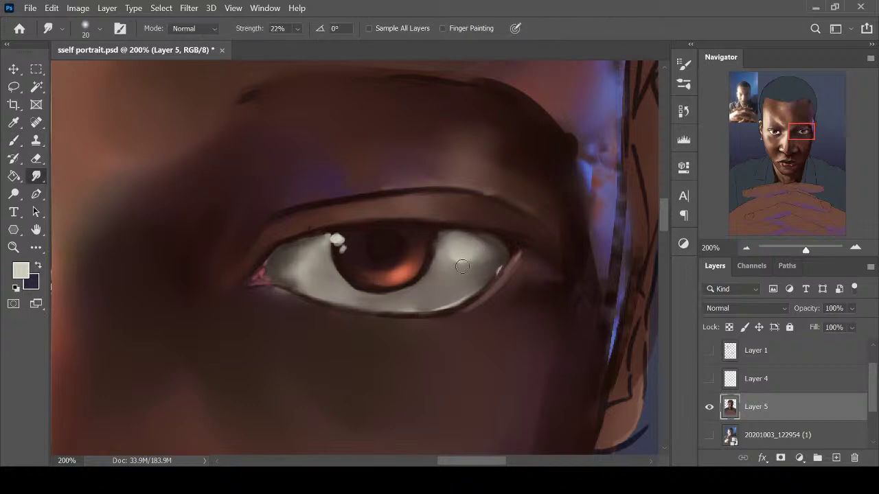
Shade the inner and lower eye white with a dark grey sampled near the outer corner, and smudge it at 22% strength
{"action": "key", "text": "i"}
{"action": "left_click", "coordinate": [490, 268]}
{"action": "key", "text": "b"}
{"action": "mouse_move", "coordinate": [291, 285]}
{"action": "left_mouse_down"}
{"action": "mouse_move", "coordinate": [317, 285]}
{"action": "mouse_move", "coordinate": [316, 264]}
{"action": "mouse_move", "coordinate": [324, 280]}
{"action": "mouse_move", "coordinate": [317, 272]}
{"action": "mouse_move", "coordinate": [353, 300]}
{"action": "left_mouse_up"}
{"action": "key", "text": "r"}
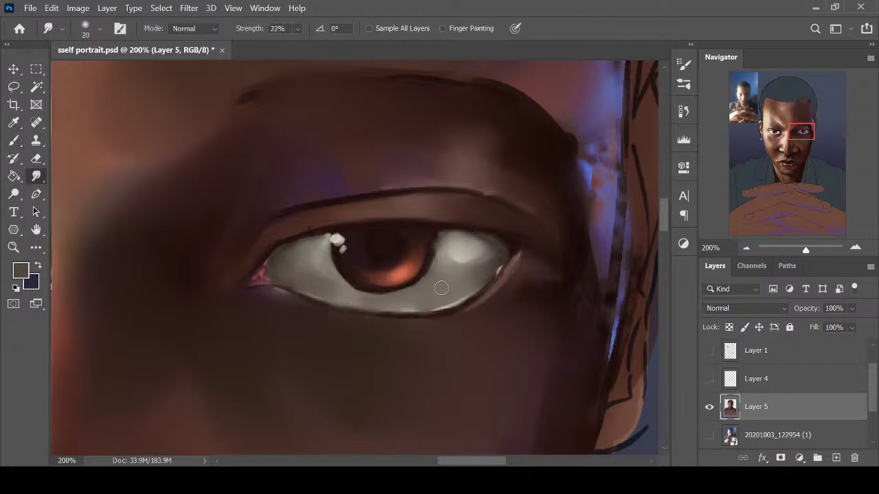
Touch up the iris edge with a 7 px brush in a dark brown sampled from the iris rim
{"action": "key", "text": "i"}
{"action": "left_click", "coordinate": [337, 258]}
{"action": "key", "text": "b"}
{"action": "key", "text": "bracketleft"}
{"action": "key", "text": "bracketleft"}
{"action": "key", "text": "bracketleft"}
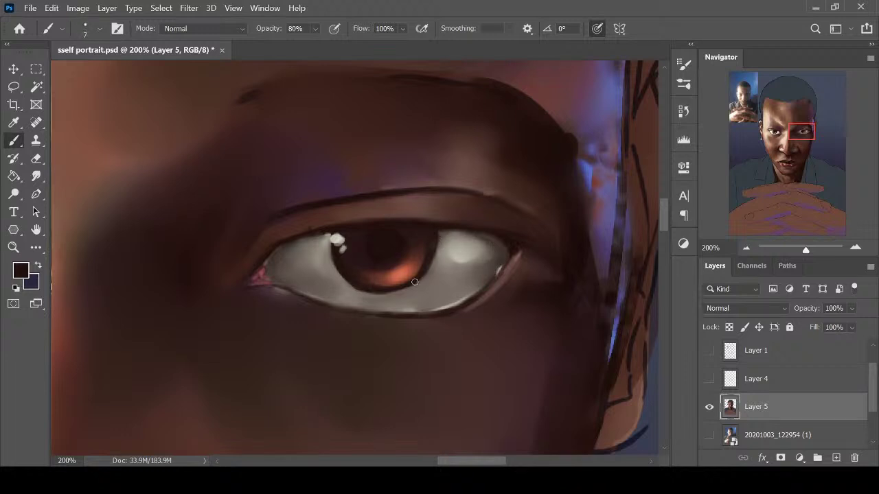
{"action": "key", "text": "ctrl+minus"}
{"action": "key", "text": "ctrl+minus"}
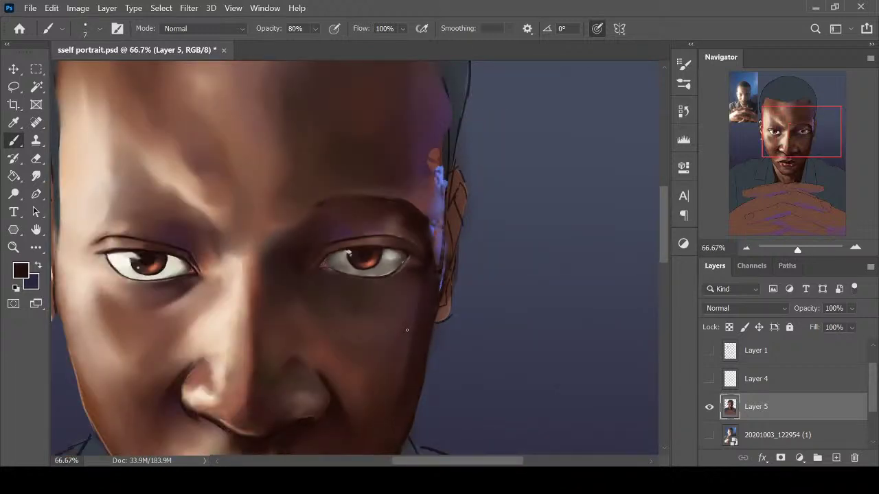
{"action": "key", "text": "ctrl+plus"}
{"action": "key", "text": "ctrl+plus"}
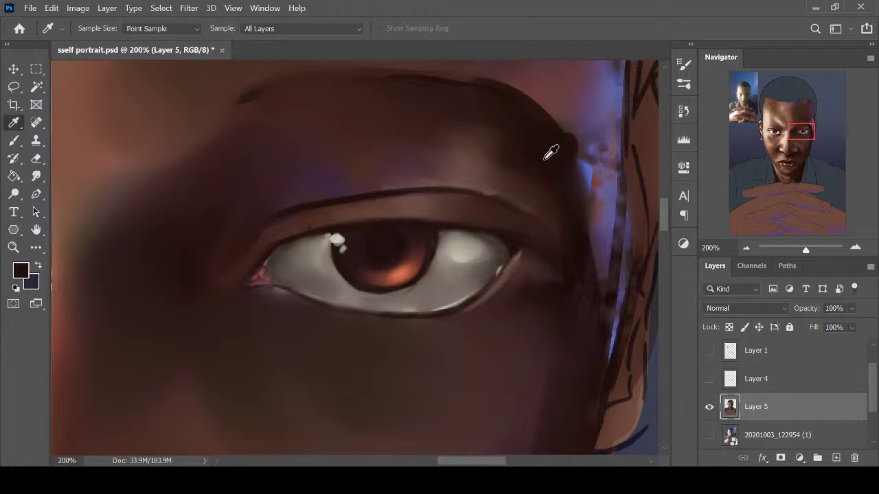
Darken the skin around the eye's inner corner with a 30 px dark brown brush and smudge it at 22% strength
{"action": "key", "text": "bracketright"}
{"action": "key", "text": "bracketright"}
{"action": "key", "text": "bracketright"}
{"action": "key", "text": "bracketright"}
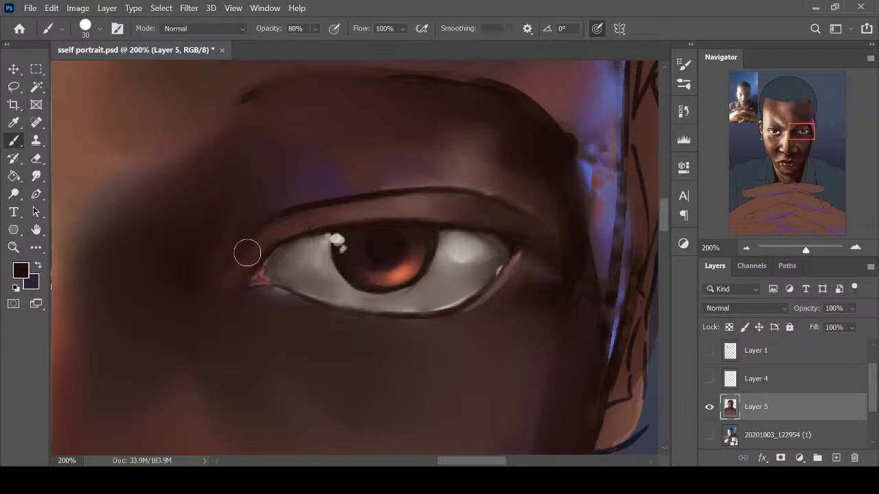
{"action": "key", "text": "ctrl+minus"}
{"action": "key", "text": "ctrl+minus"}
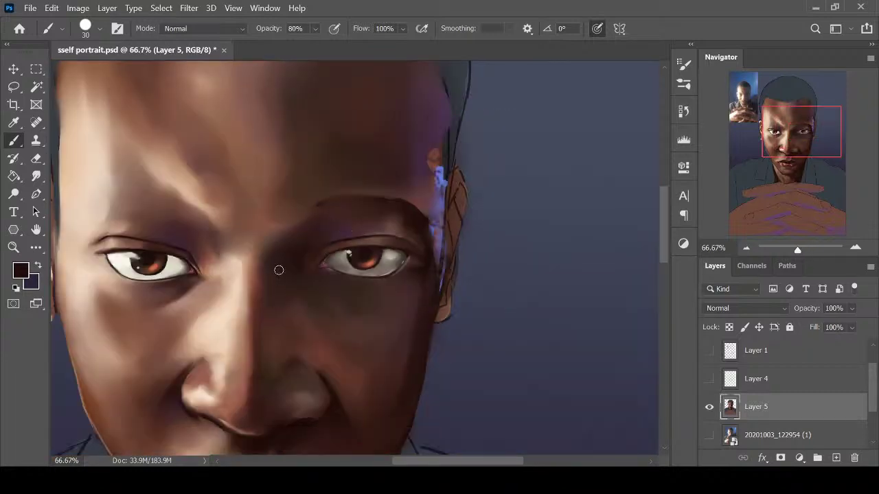
{"action": "key", "text": "ctrl+plus"}
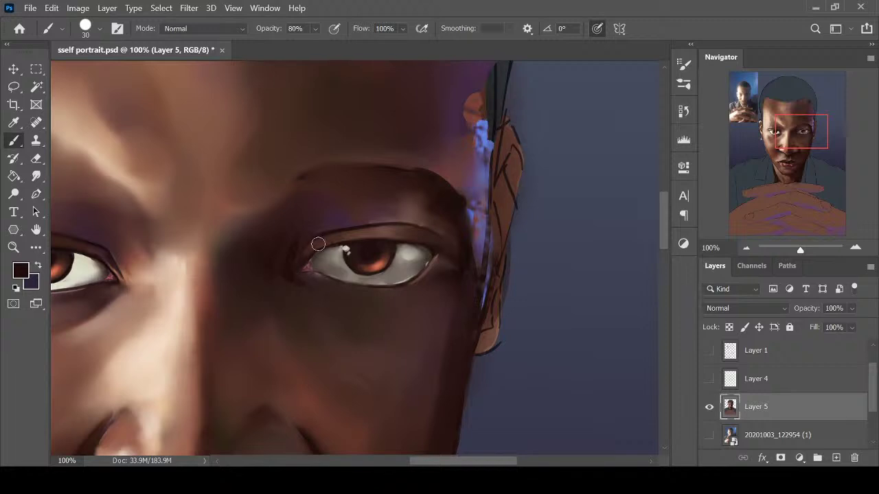
{"action": "key", "text": "r"}
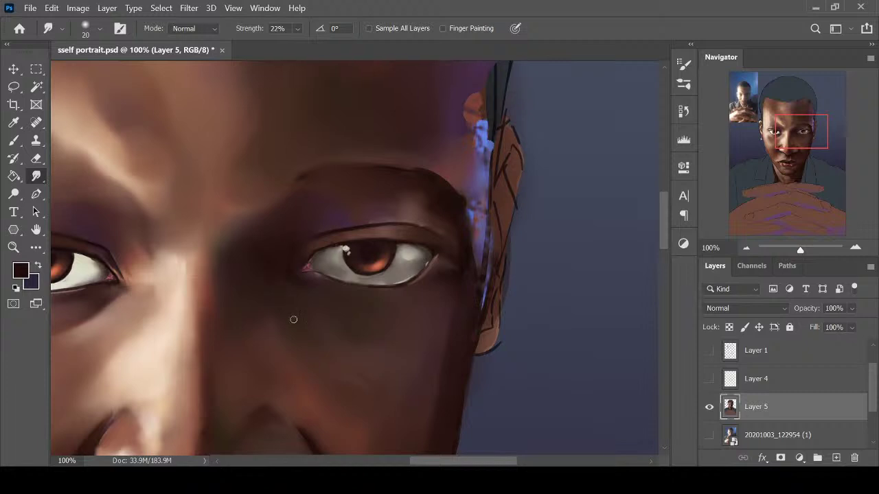
Paint a fold below the inner eye corner with a 20 px brush in a reddish brown sampled above the upper eyelid, and smudge it
{"action": "key", "text": "i"}
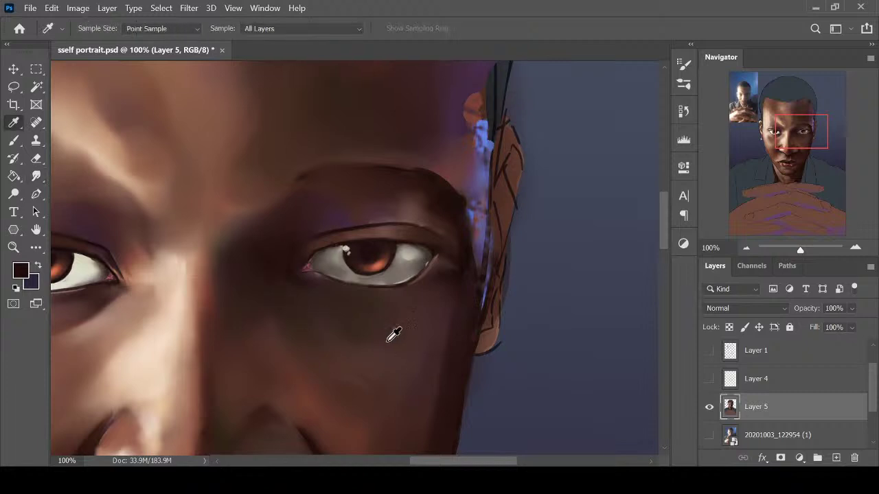
{"action": "left_click", "coordinate": [405, 219]}
{"action": "key", "text": "b"}
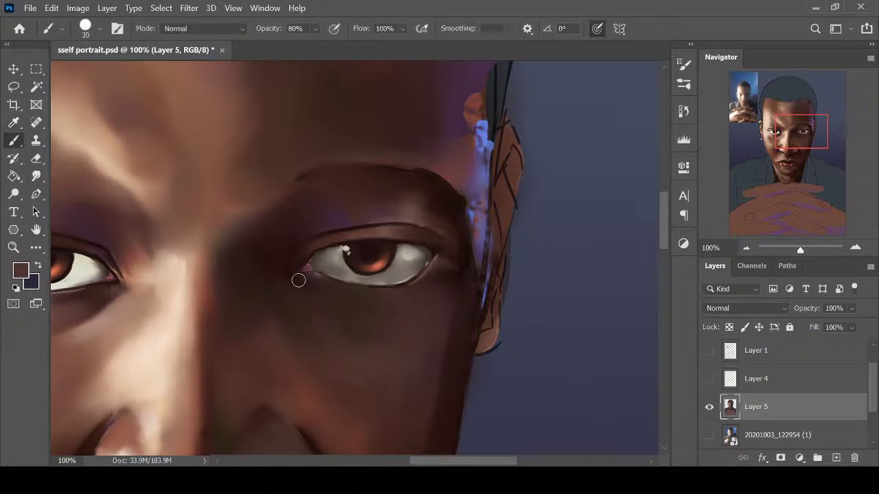
{"action": "key", "text": "bracketleft"}
{"action": "left_click_drag", "start_coordinate": [284, 269], "coordinate": [307, 317]}
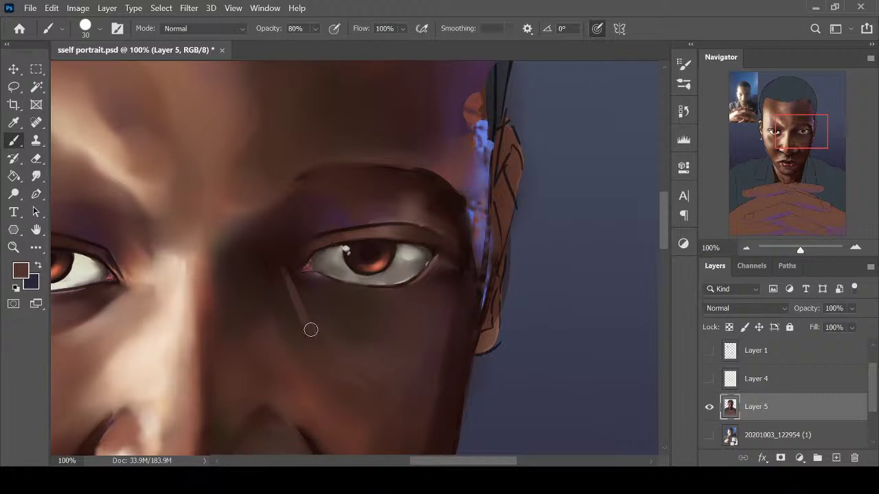
{"action": "key", "text": "ctrl+z"}
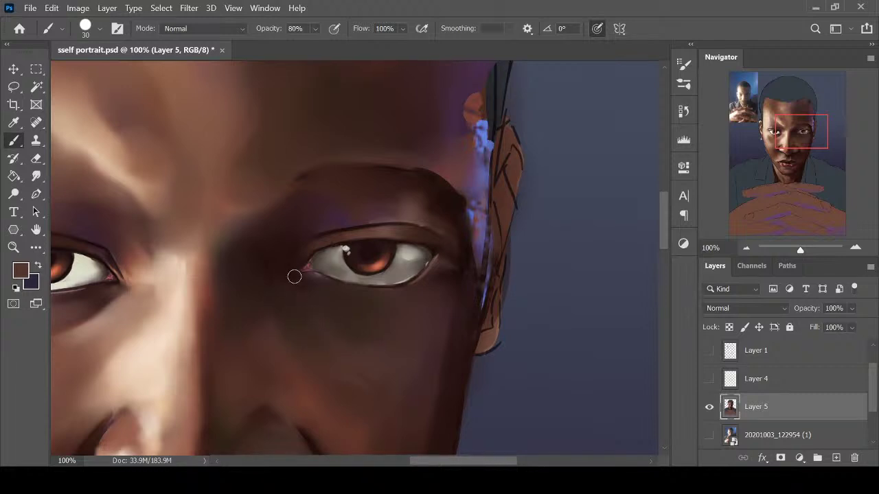
{"action": "key", "text": "bracketleft"}
{"action": "left_click_drag", "start_coordinate": [296, 335], "coordinate": [292, 289]}
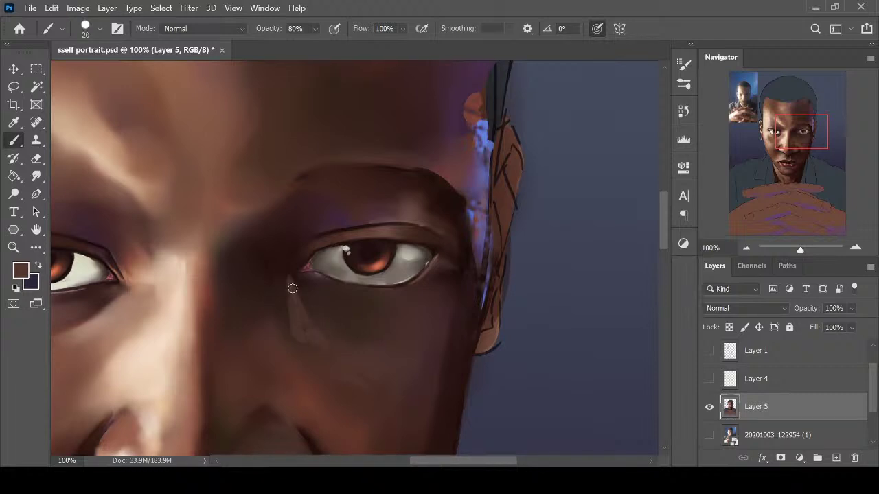
{"action": "key", "text": "r"}
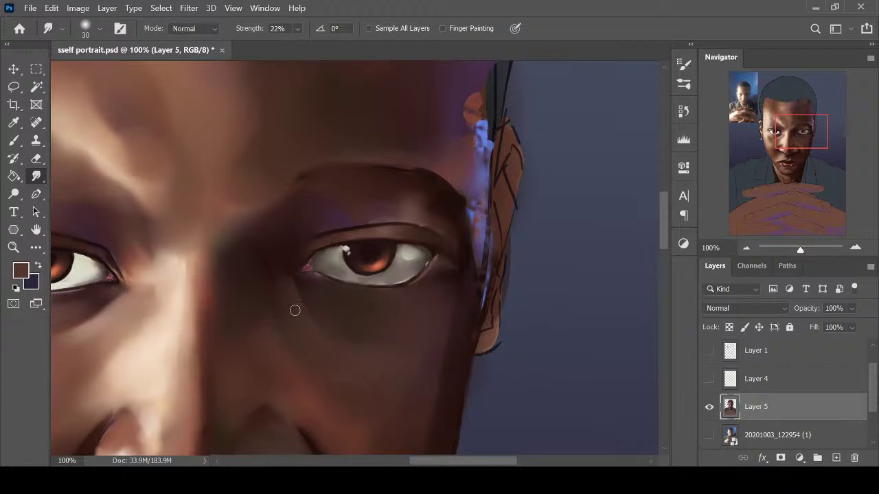
Refine the lid fold around the inner eye corner with 15 px and 9 px brushes and soften it with a 20 px smudge
{"action": "key", "text": "b"}
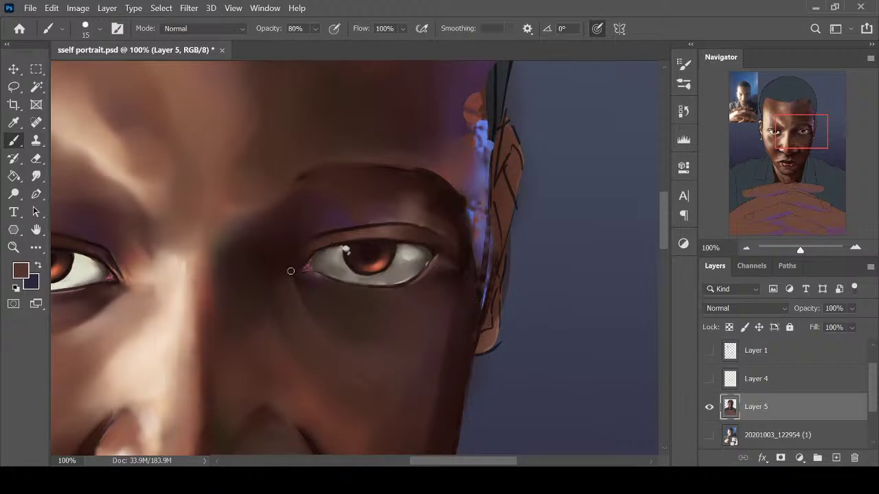
{"action": "mouse_move", "coordinate": [304, 221]}
{"action": "left_mouse_down"}
{"action": "mouse_move", "coordinate": [284, 280]}
{"action": "mouse_move", "coordinate": [278, 269]}
{"action": "left_mouse_up"}
{"action": "key", "text": "r"}
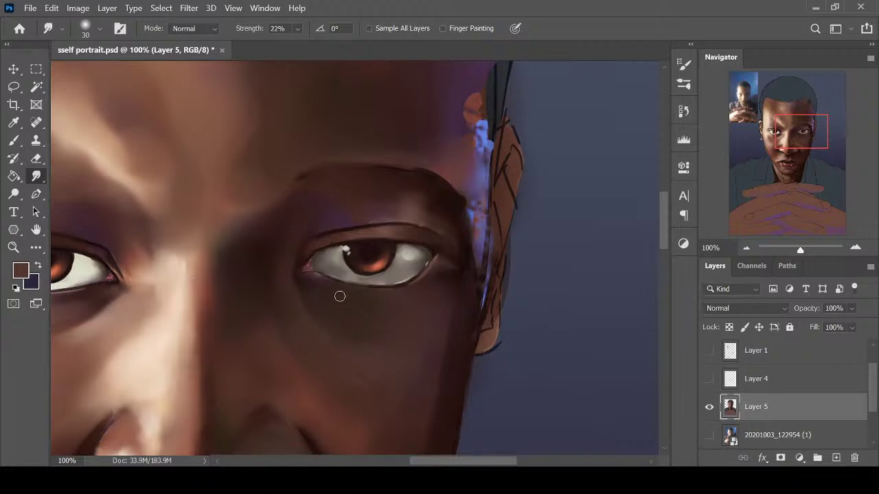
{"action": "key", "text": "b"}
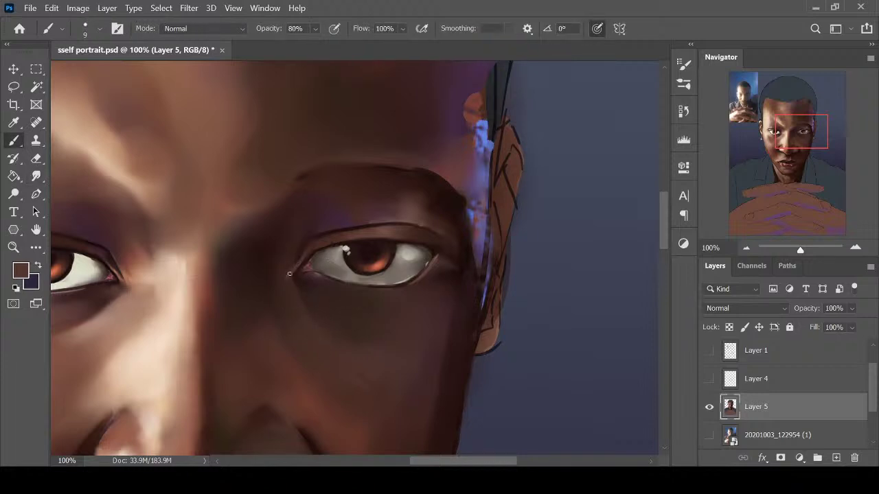
{"action": "key", "text": "r"}
{"action": "key", "text": "bracketleft"}
{"action": "key", "text": "bracketleft"}
{"action": "left_click_drag", "start_coordinate": [299, 263], "coordinate": [285, 280]}
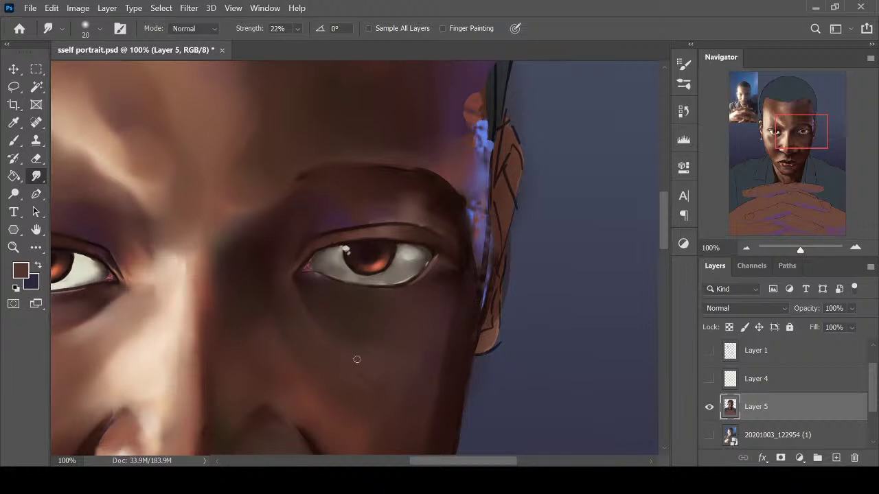
{"action": "key", "text": "ctrl+minus"}
{"action": "key", "text": "ctrl+minus"}
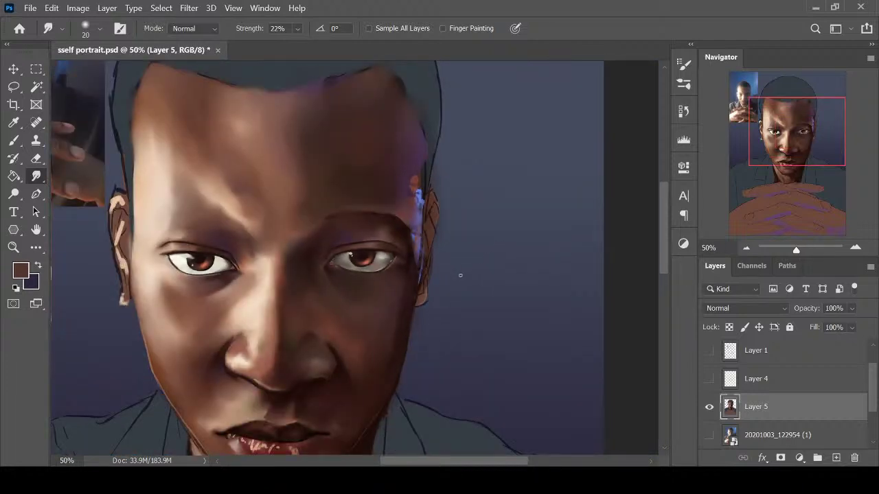
Paint brown over the under-eye and cheek area with 40 to 45 px brushes and smudge it with a 35 px tip
{"action": "key", "text": "ctrl+plus"}
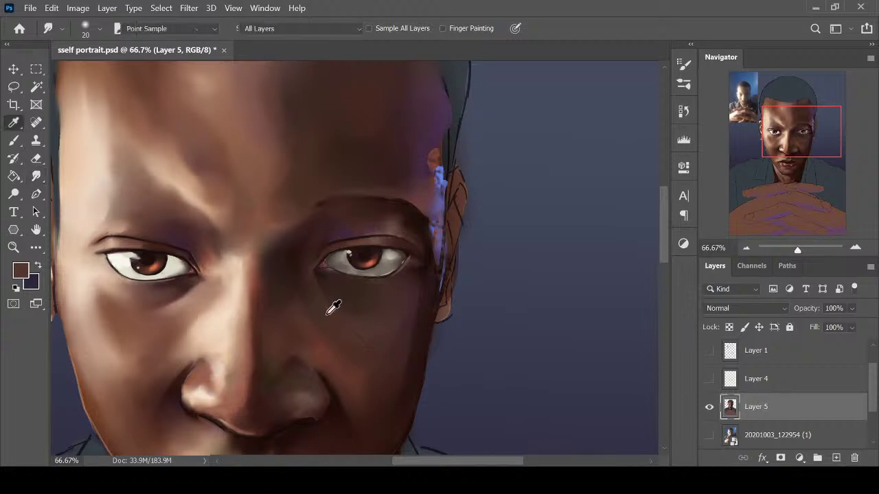
{"action": "key", "text": "b"}
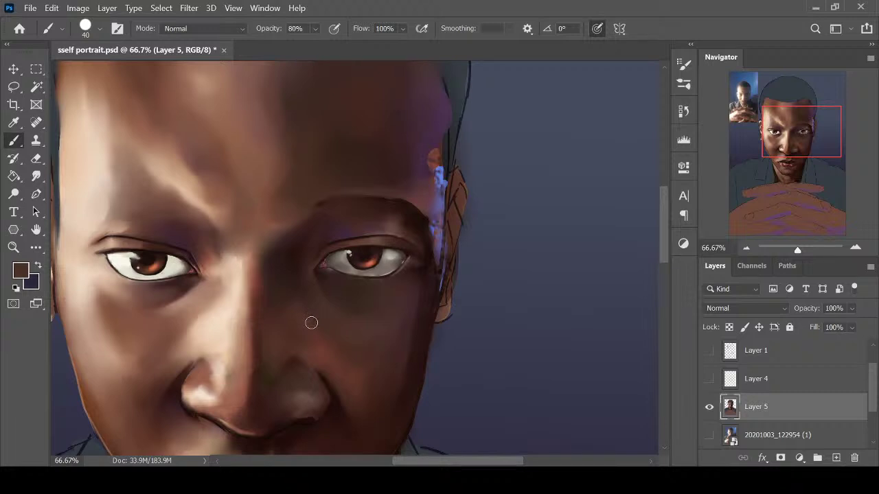
{"action": "key", "text": "]"}
{"action": "key", "text": "r"}
{"action": "key", "text": "]"}
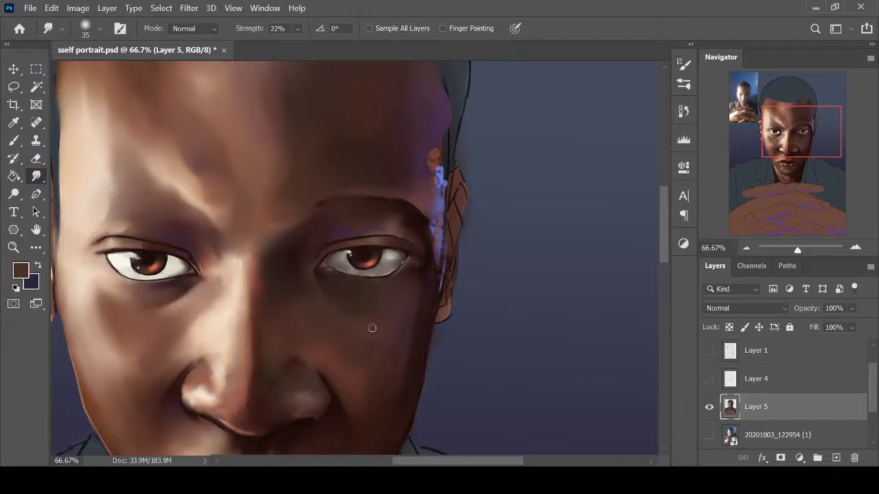
{"action": "key", "text": "b"}
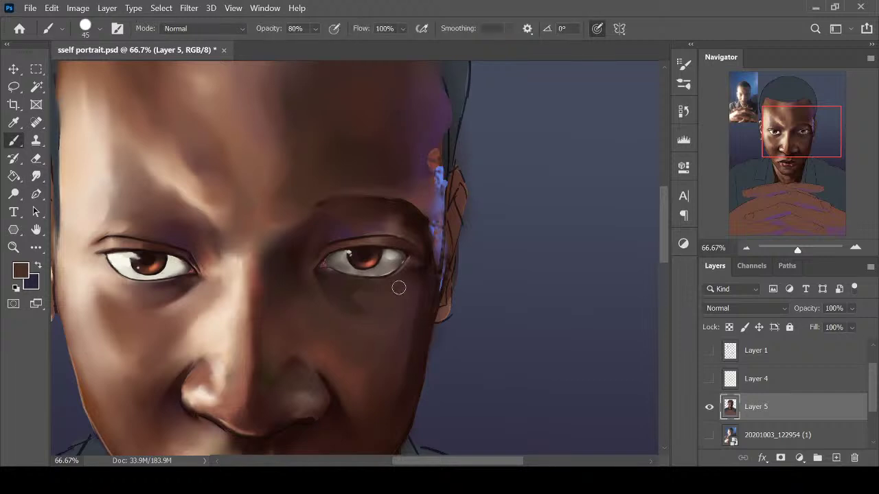
{"action": "key", "text": "r"}
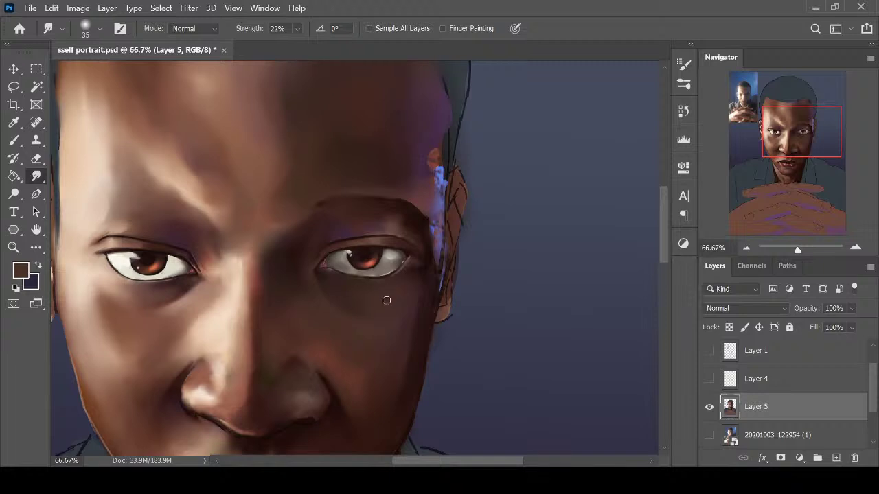
Lighten the outer under-eye area with a brown sampled from the lit cheek and smudge it at 22% strength
{"action": "key", "text": "b"}
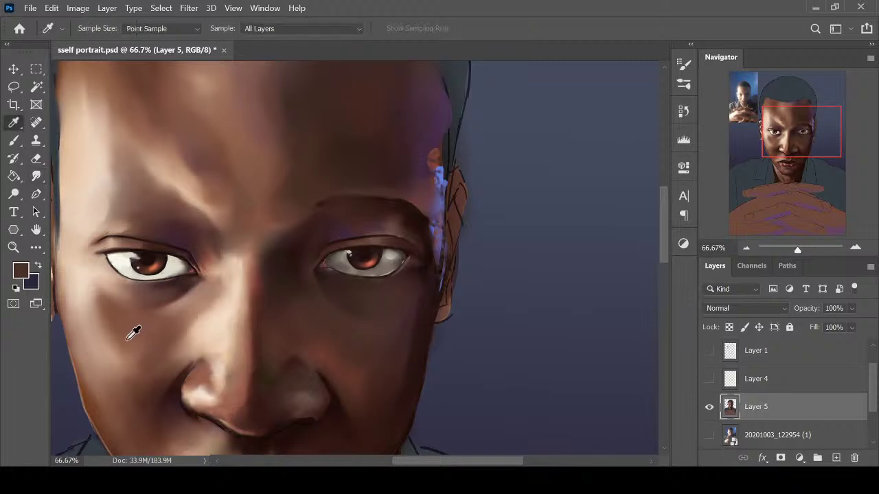
{"action": "left_click", "coordinate": [131, 330], "text": "alt"}
{"action": "mouse_move", "coordinate": [410, 303]}
{"action": "left_mouse_down"}
{"action": "mouse_move", "coordinate": [377, 357]}
{"action": "mouse_move", "coordinate": [399, 324]}
{"action": "left_mouse_up"}
{"action": "key", "text": "r"}
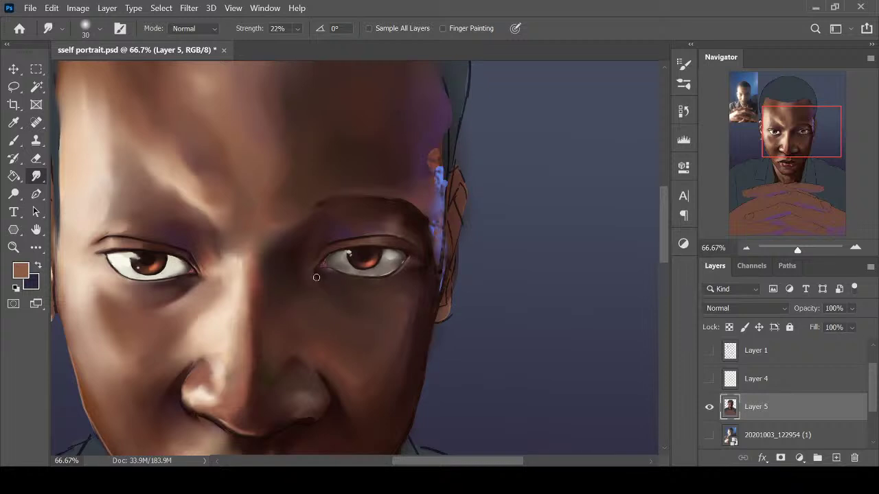
Rework the skin around the inner eye corner with a smaller brush in a sampled reddish brown, and smudge it with a 20 px tip
{"action": "key", "text": "i"}
{"action": "left_click", "coordinate": [330, 270]}
{"action": "key", "text": "ctrl+plus"}
{"action": "key", "text": "b"}
{"action": "key", "text": "bracketleft"}
{"action": "key", "text": "bracketleft"}
{"action": "key", "text": "bracketleft"}
{"action": "key", "text": "bracketleft"}
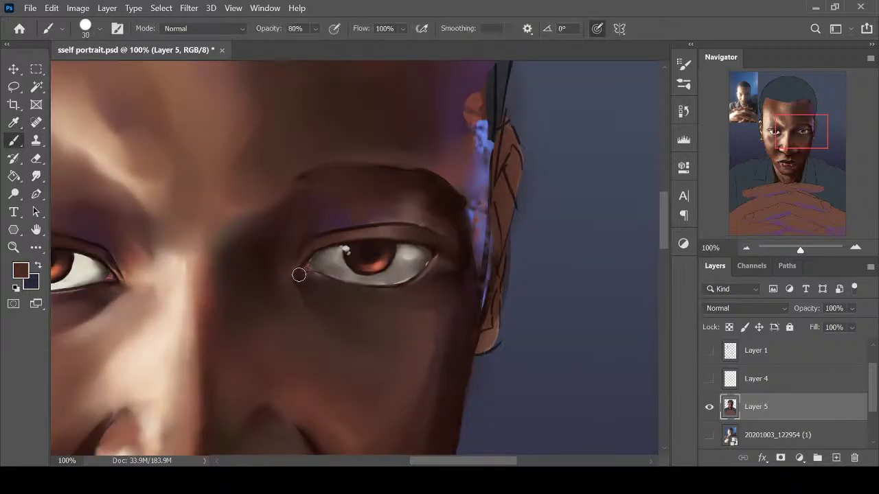
{"action": "key", "text": "bracketleft"}
{"action": "key", "text": "r"}
{"action": "key", "text": "bracketleft"}
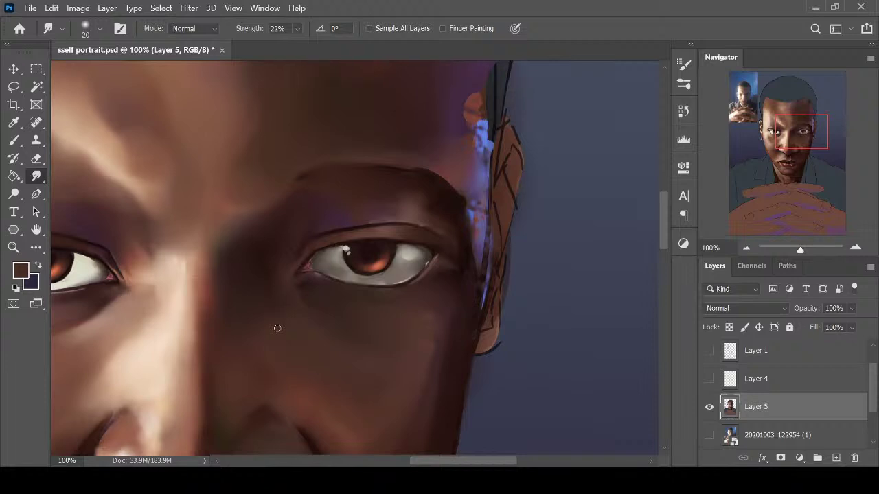
{"action": "key", "text": "ctrl+minus"}
{"action": "key", "text": "ctrl+minus"}
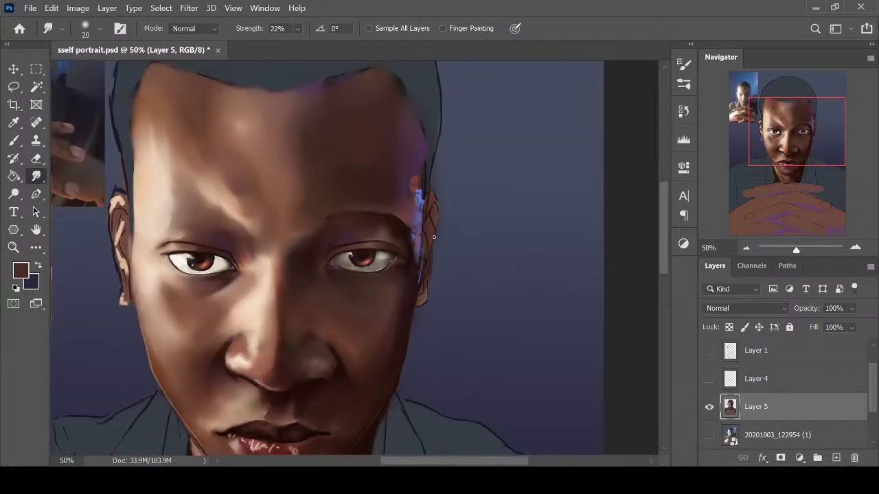
Paint the skin between the shaded-side lid fold and brow with sampled browns and a 9 px brush, and soften it with a 15 px smudge
{"action": "key", "text": "ctrl+plus"}
{"action": "key", "text": "ctrl+plus"}
{"action": "key", "text": "b"}
{"action": "left_click", "coordinate": [297, 241], "text": "alt"}
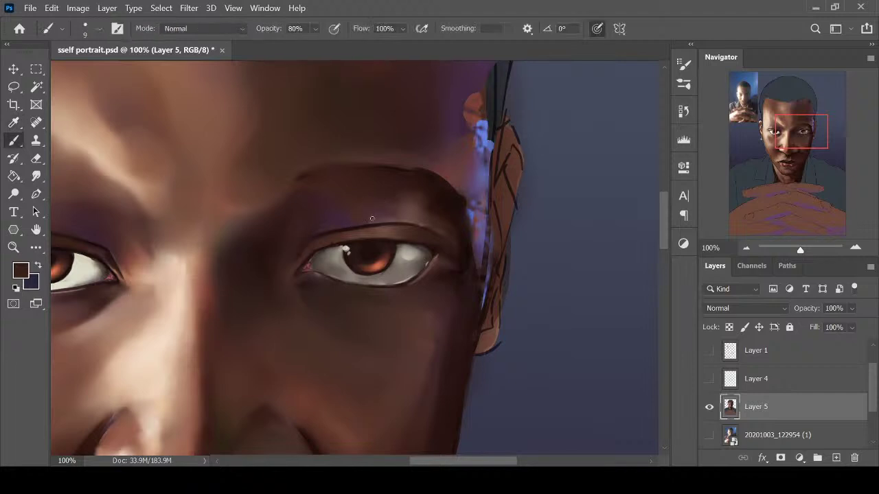
{"action": "left_click_drag", "start_coordinate": [387, 211], "coordinate": [354, 226]}
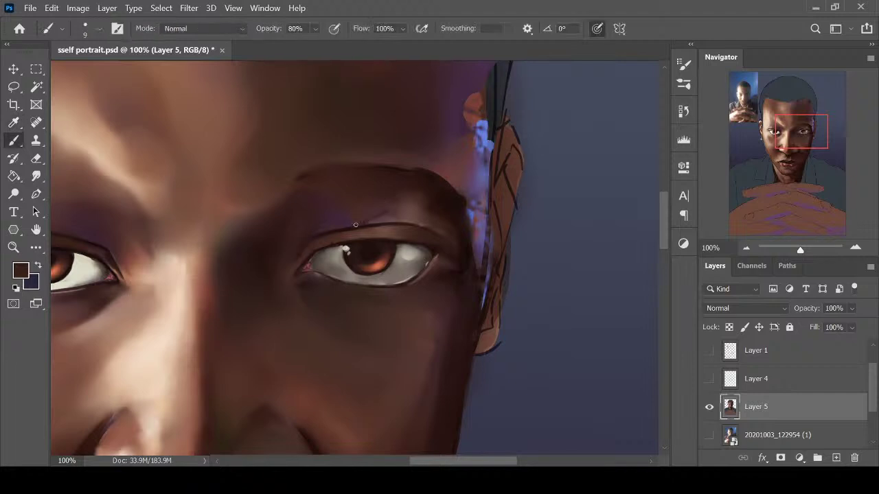
{"action": "left_click", "coordinate": [297, 239], "text": "alt"}
{"action": "left_click_drag", "start_coordinate": [400, 209], "coordinate": [383, 217]}
{"action": "left_click", "coordinate": [415, 215], "text": "alt"}
{"action": "left_click_drag", "start_coordinate": [414, 200], "coordinate": [427, 188]}
{"action": "key", "text": "r"}
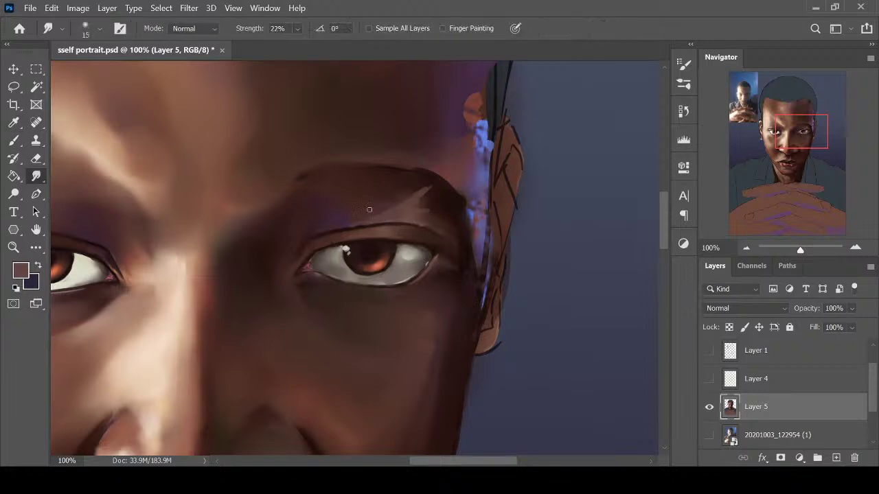
Strengthen the shaded-side lid fold with a sampled dark brown, and smudge the skin below the outer brow with a 25 px tip
{"action": "key", "text": "i"}
{"action": "left_click", "coordinate": [338, 229]}
{"action": "key", "text": "b"}
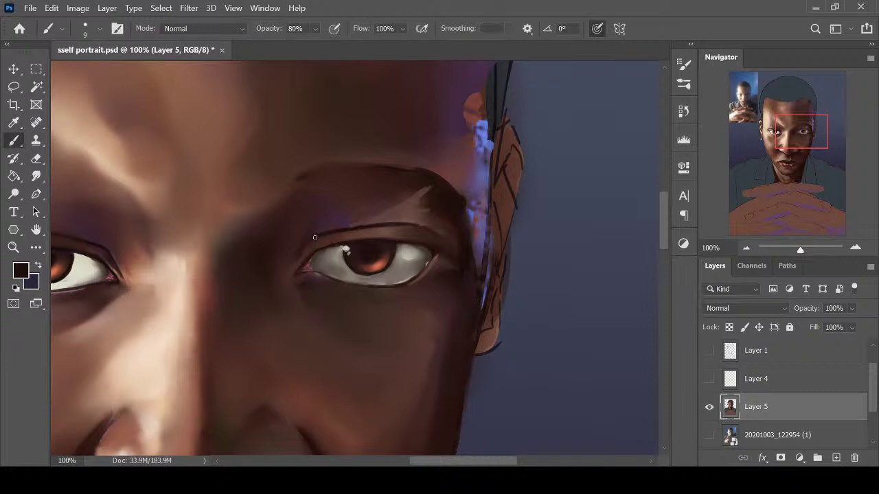
{"action": "key", "text": "r"}
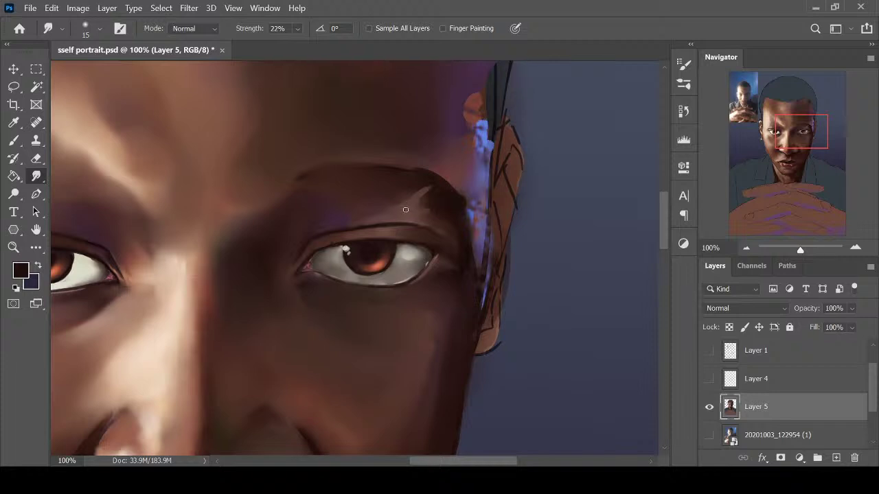
{"action": "key", "text": "bracketright"}
{"action": "mouse_move", "coordinate": [411, 208]}
{"action": "left_mouse_down"}
{"action": "mouse_move", "coordinate": [423, 196]}
{"action": "mouse_move", "coordinate": [406, 202]}
{"action": "mouse_move", "coordinate": [438, 181]}
{"action": "left_mouse_up"}
Paint a dark reddish brown sampled from the shaded forehead down the temple beside the outer brow with a 9 px brush
{"action": "key", "text": "ctrl+minus"}
{"action": "key", "text": "ctrl+minus"}
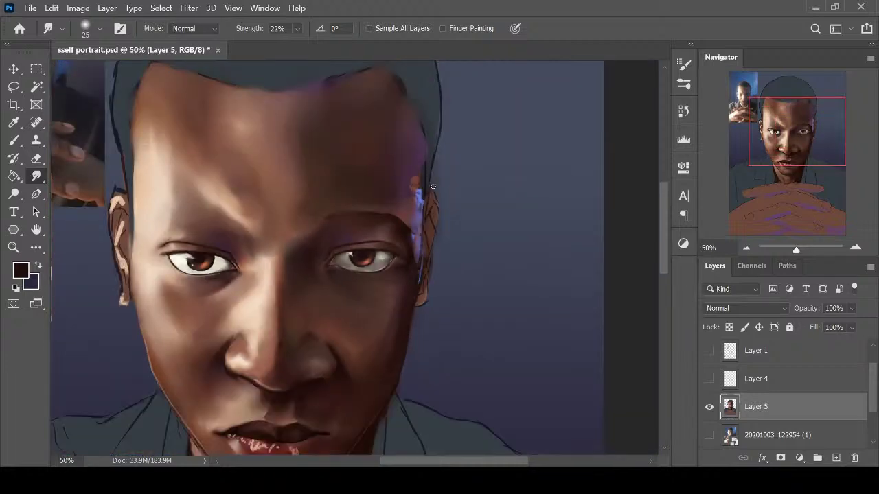
{"action": "key", "text": "ctrl+minus"}
{"action": "key", "text": "ctrl+plus"}
{"action": "key", "text": "ctrl+minus"}
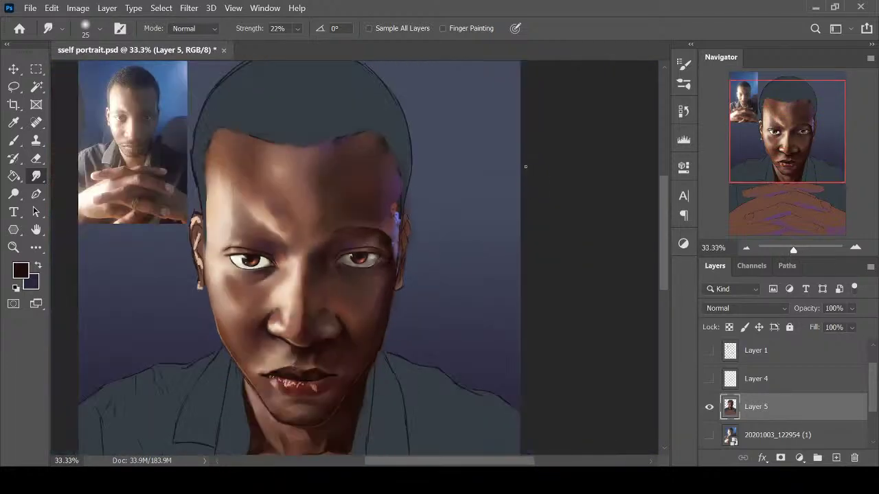
{"action": "key", "text": "ctrl+plus"}
{"action": "key", "text": "ctrl+plus"}
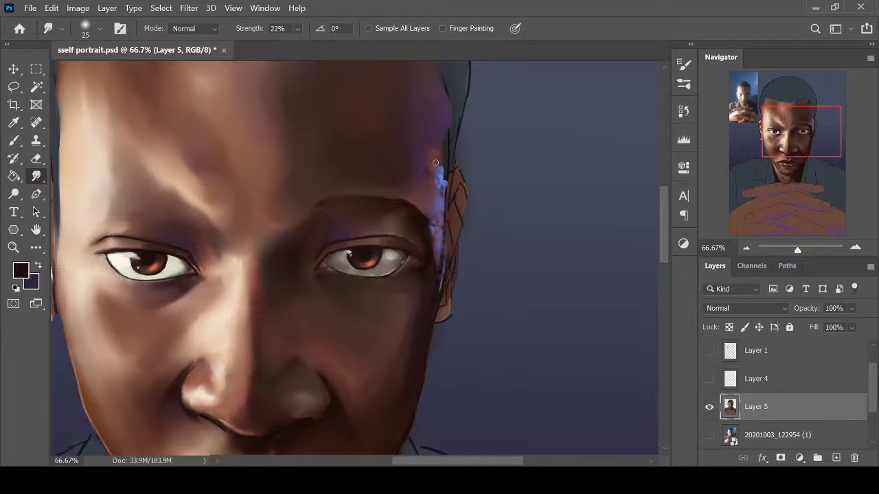
{"action": "key", "text": "i"}
{"action": "left_click", "coordinate": [389, 163]}
{"action": "key", "text": "b"}
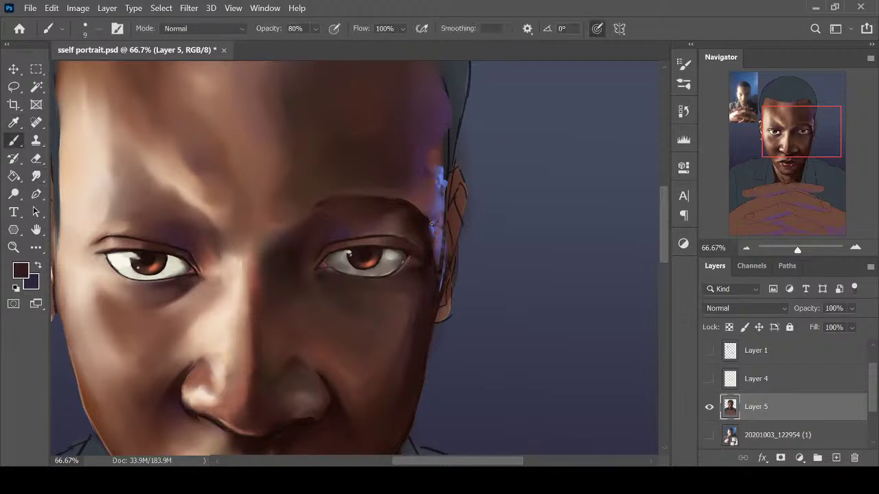
{"action": "mouse_move", "coordinate": [420, 135]}
{"action": "left_mouse_down"}
{"action": "mouse_move", "coordinate": [430, 216]}
{"action": "mouse_move", "coordinate": [426, 206]}
{"action": "left_mouse_up"}
{"action": "left_click_drag", "start_coordinate": [411, 194], "coordinate": [423, 213]}
{"action": "left_click_drag", "start_coordinate": [421, 140], "coordinate": [425, 184]}
{"action": "left_click_drag", "start_coordinate": [421, 121], "coordinate": [419, 142]}
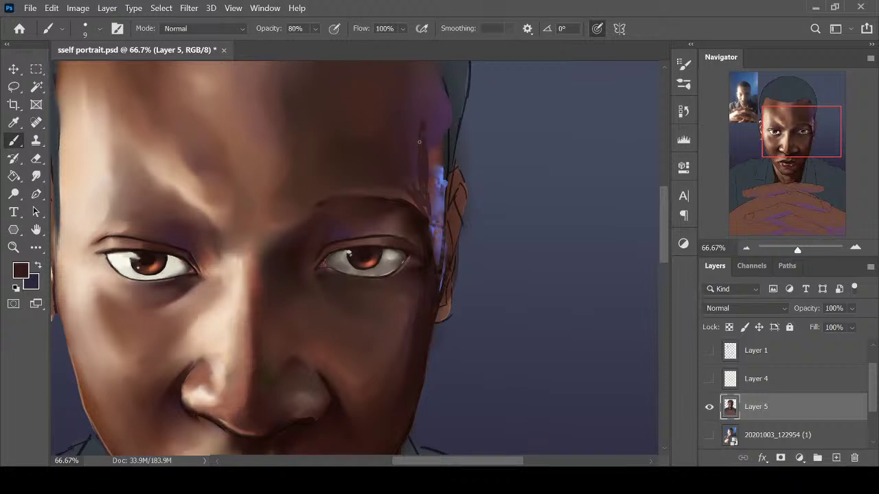
Blend the shaded-side temple and outer brow area by smudging at 22% strength with tips from 40 up to 70 px
{"action": "key", "text": "r"}
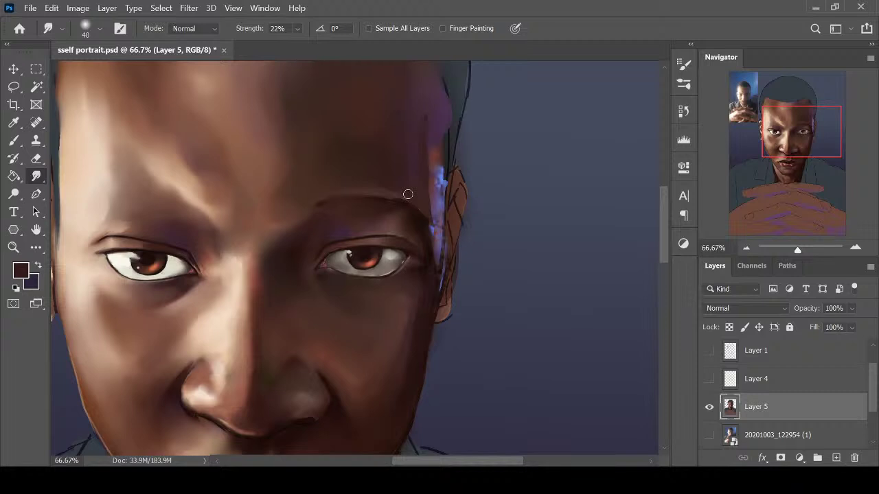
{"action": "left_click_drag", "start_coordinate": [415, 145], "coordinate": [428, 187]}
{"action": "left_click_drag", "start_coordinate": [432, 226], "coordinate": [429, 238]}
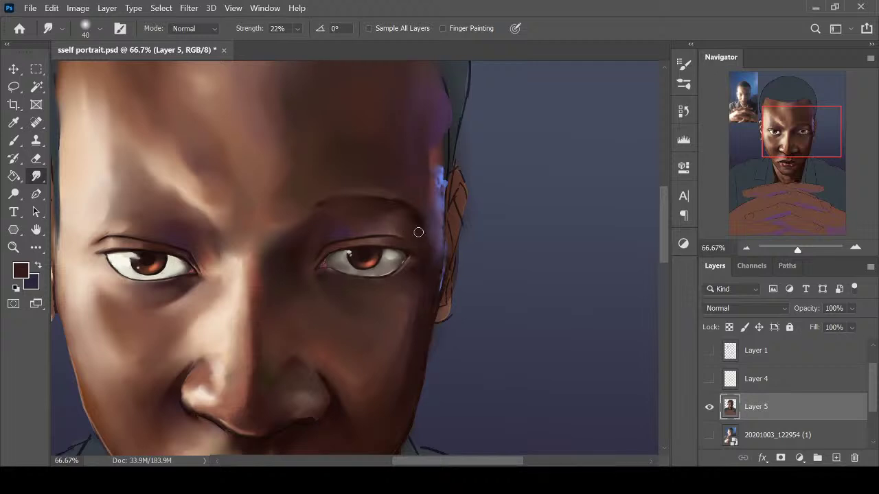
{"action": "scroll", "coordinate": [450, 312], "scroll_direction": "down", "scroll_amount": 2}
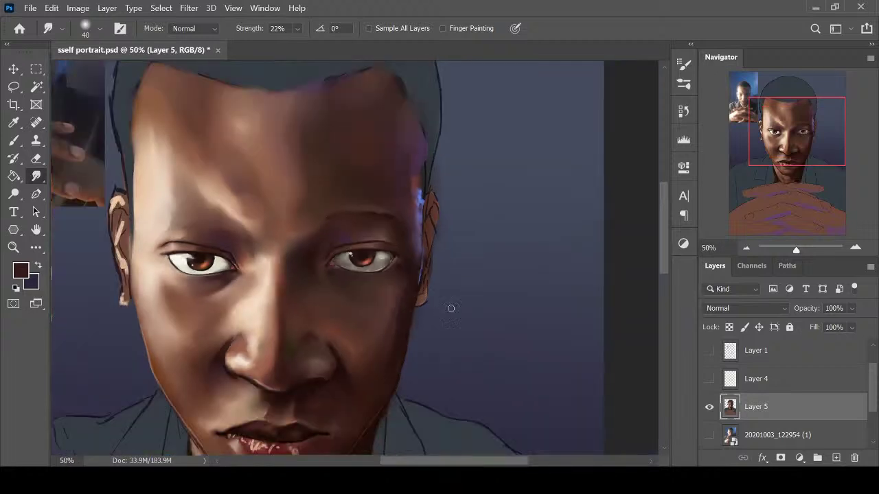
{"action": "scroll", "coordinate": [450, 312], "scroll_direction": "up", "scroll_amount": 1}
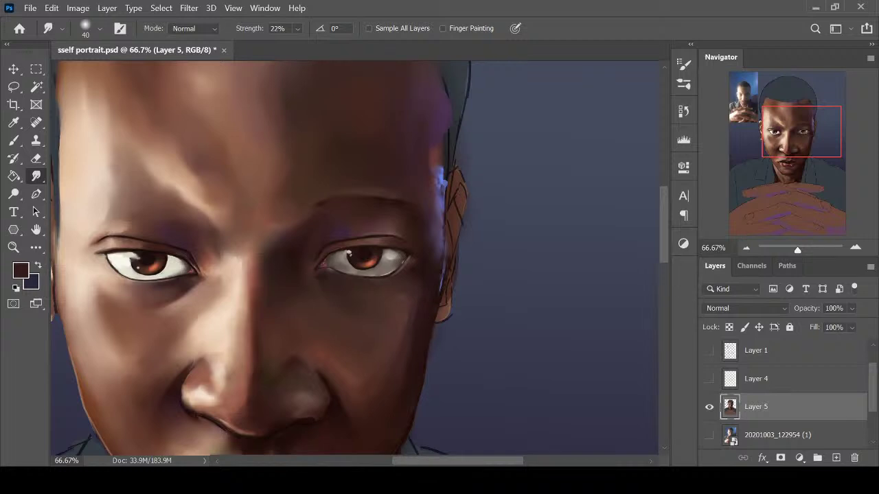
{"action": "key", "text": "bracketright"}
{"action": "key", "text": "ctrl+minus"}
{"action": "key", "text": "ctrl+minus"}
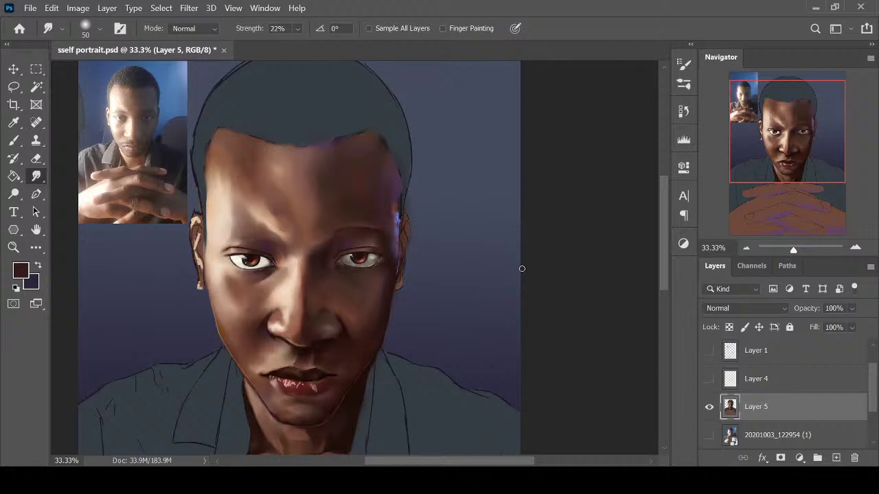
{"action": "key", "text": "ctrl+plus"}
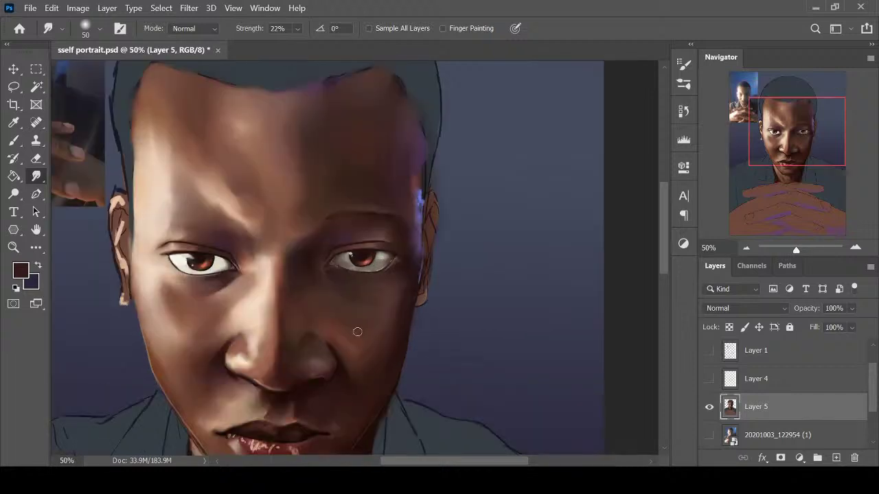
{"action": "key", "text": "bracketright"}
{"action": "key", "text": "bracketright"}
Check the whole portrait at reduced size and save the document
{"action": "key", "text": "ctrl+minus"}
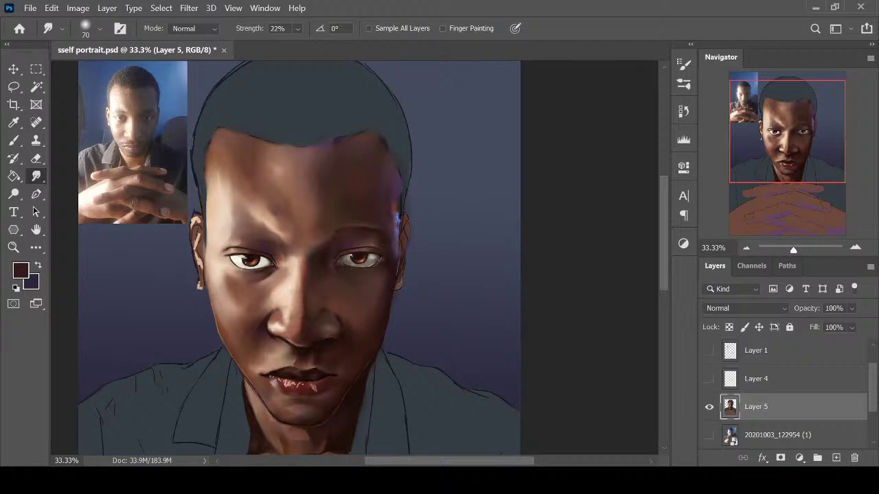
{"action": "key", "text": "ctrl+minus"}
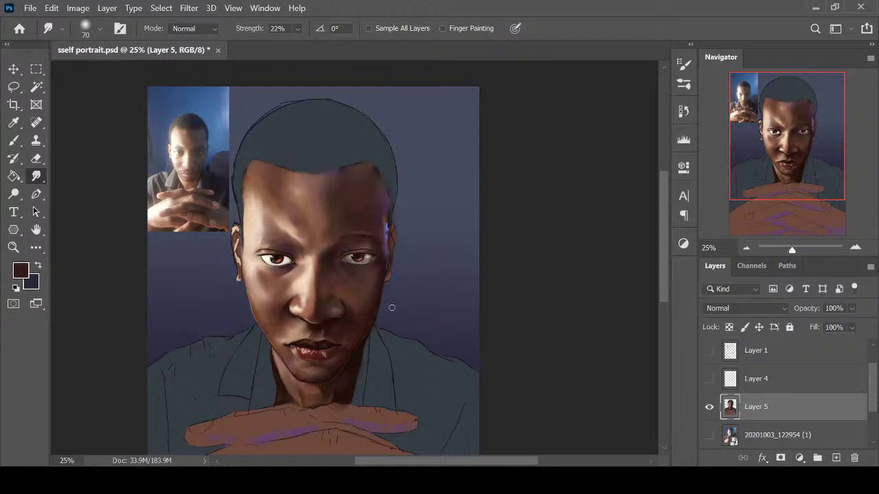
{"action": "key", "text": "ctrl+minus"}
{"action": "key", "text": "ctrl+minus"}
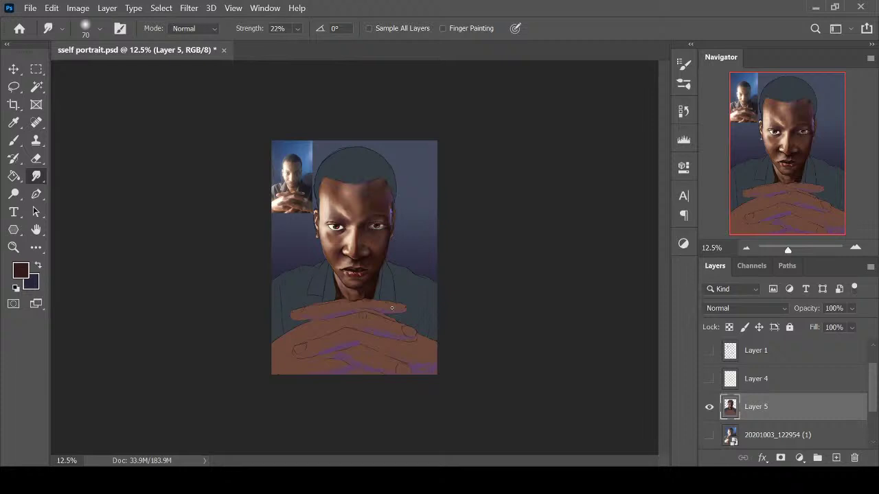
{"action": "key", "text": "ctrl+plus"}
{"action": "key", "text": "ctrl+plus"}
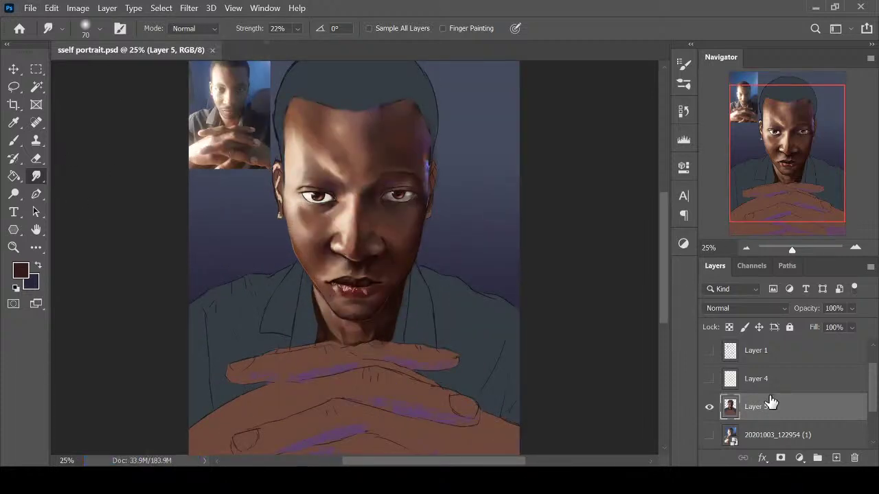
Add a new layer above Layer 5 and draw the shaded-side eyebrow hairs in a sampled dark brown with 7 to 15 px brushes
{"action": "key", "text": "ctrl+plus"}
{"action": "key", "text": "ctrl+plus"}
{"action": "key", "text": "ctrl+plus"}
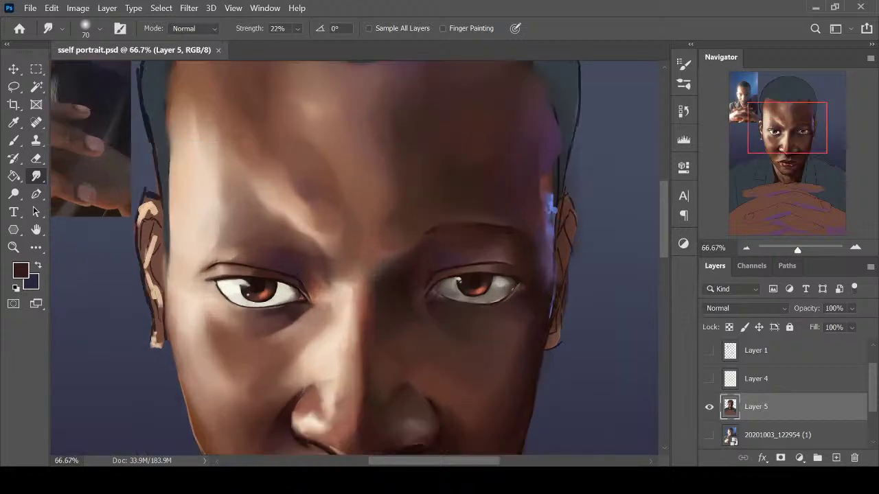
{"action": "key", "text": "i"}
{"action": "left_click", "coordinate": [272, 279]}
{"action": "key", "text": "b"}
{"action": "left_click_drag", "start_coordinate": [425, 236], "coordinate": [422, 233]}
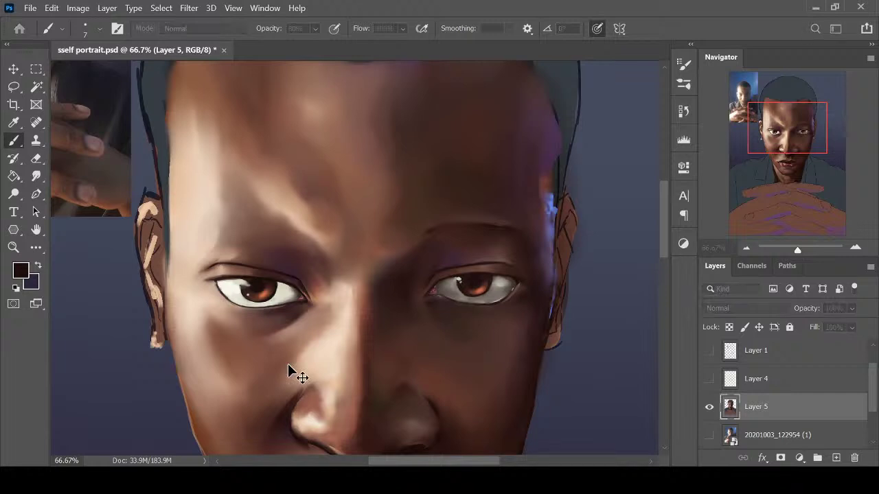
{"action": "key", "text": "ctrl+shift+alt+n"}
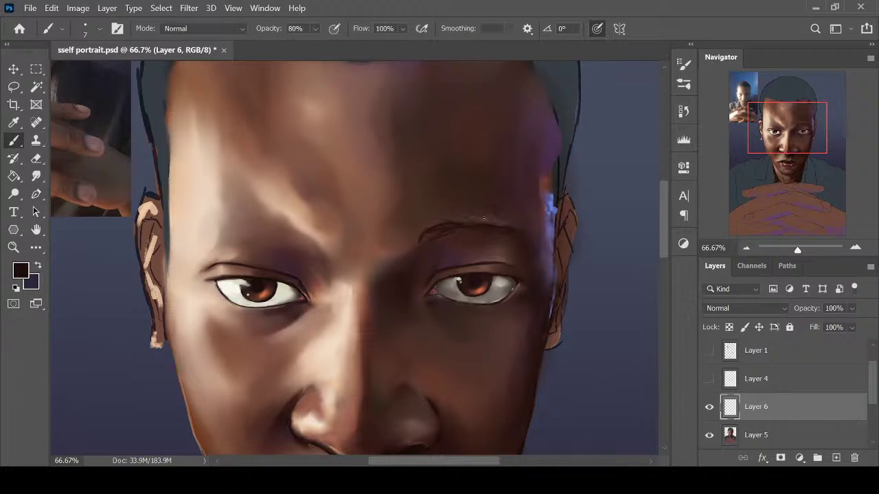
{"action": "key", "text": "bracketright"}
{"action": "key", "text": "bracketright"}
{"action": "key", "text": "bracketright"}
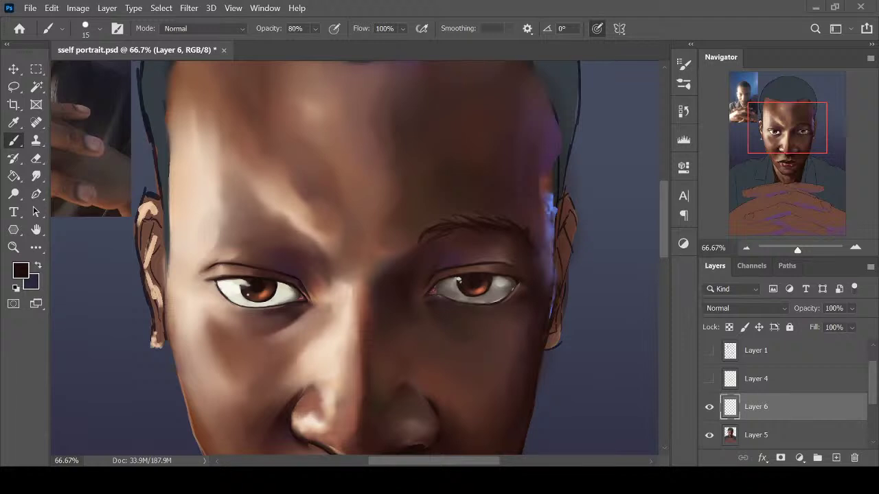
Try darkening the temple beside the shaded-side eyebrow with brush and 70 px smudge, and remove it with a 50 px eraser
{"action": "key", "text": "ctrl+minus"}
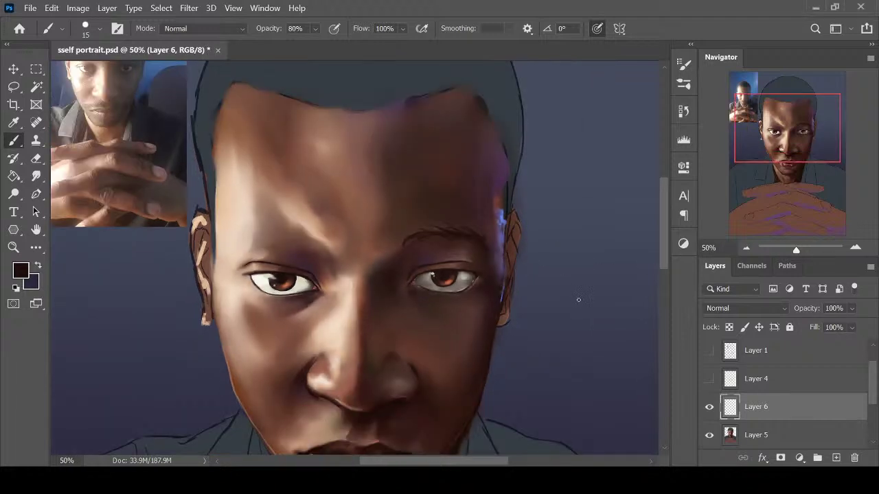
{"action": "left_click_drag", "start_coordinate": [498, 184], "coordinate": [489, 240]}
{"action": "key", "text": "r"}
{"action": "left_click_drag", "start_coordinate": [495, 207], "coordinate": [494, 177]}
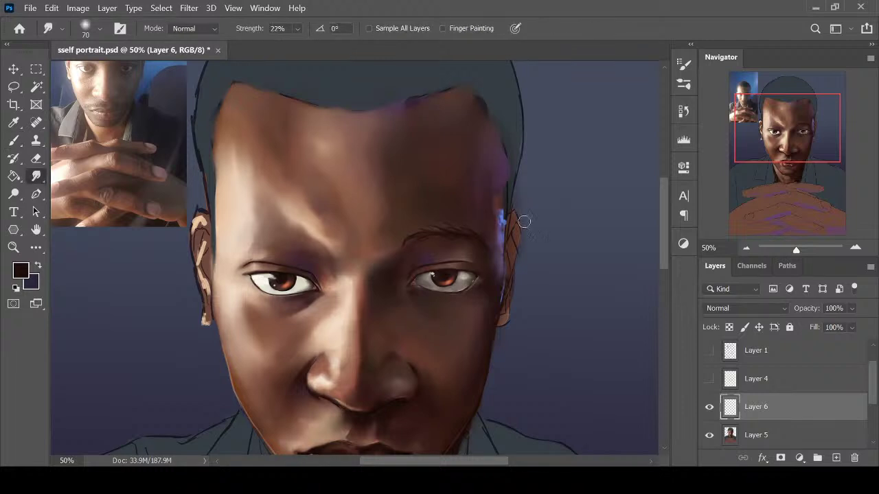
{"action": "key", "text": "e"}
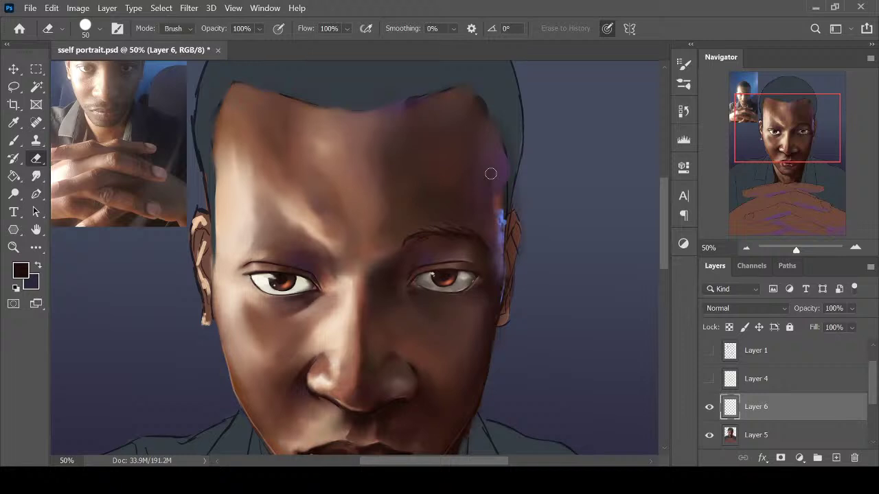
Fill out the shaded-side eyebrow and draw the lit-side eyebrow hairs on Layer 6 with a 15 px dark brown brush
{"action": "key", "text": "b"}
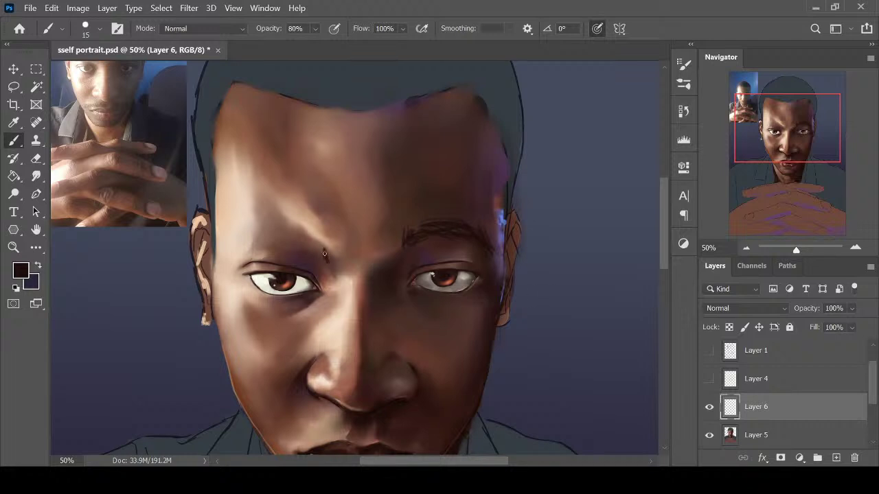
{"action": "mouse_move", "coordinate": [324, 254]}
{"action": "left_mouse_down"}
{"action": "mouse_move", "coordinate": [315, 240]}
{"action": "mouse_move", "coordinate": [321, 253]}
{"action": "mouse_move", "coordinate": [304, 240]}
{"action": "mouse_move", "coordinate": [271, 250]}
{"action": "mouse_move", "coordinate": [295, 237]}
{"action": "mouse_move", "coordinate": [240, 249]}
{"action": "mouse_move", "coordinate": [288, 233]}
{"action": "mouse_move", "coordinate": [279, 230]}
{"action": "left_mouse_up"}
{"action": "left_click_drag", "start_coordinate": [239, 254], "coordinate": [253, 238]}
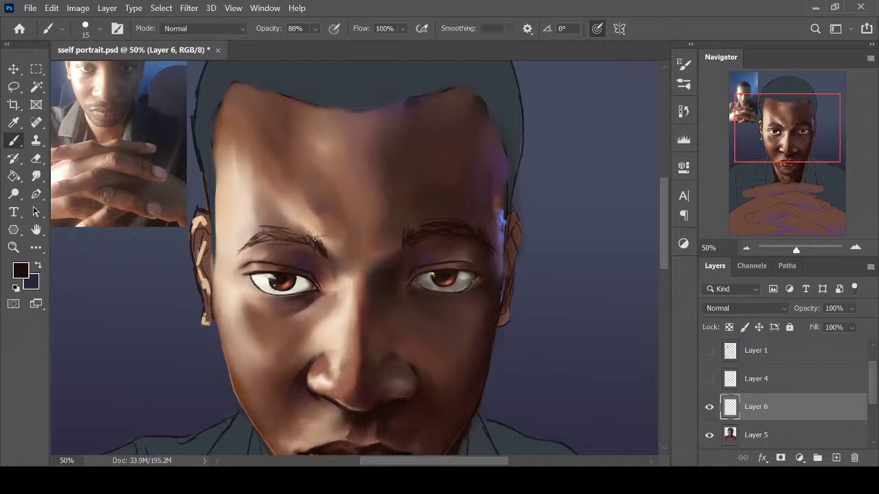
{"action": "left_click_drag", "start_coordinate": [315, 229], "coordinate": [295, 235]}
Select Layer 5, sample a dark tone from the reference photo's hair and scribble it onto the shaded-side hair with a 35 px brush
{"action": "key", "text": "ctrl+minus"}
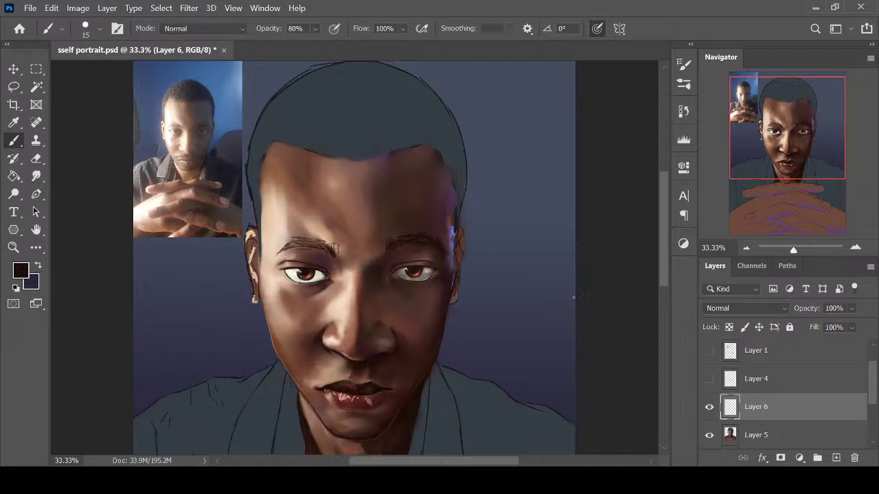
{"action": "left_click", "coordinate": [774, 435]}
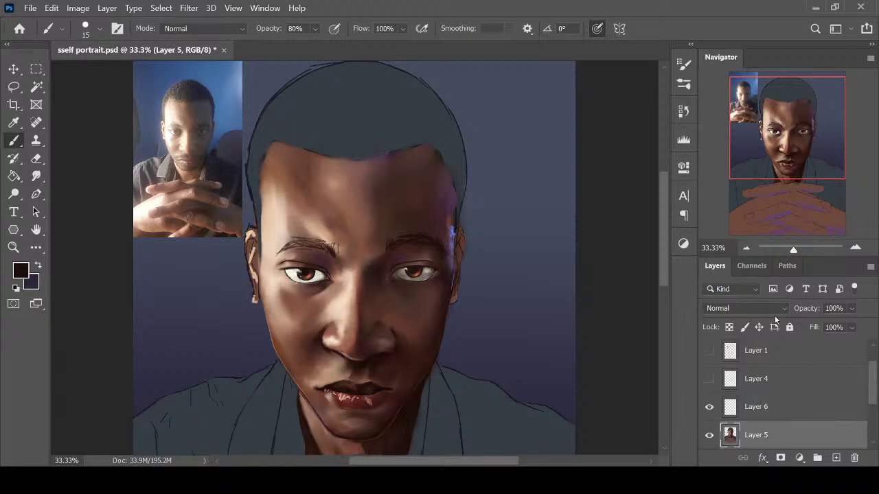
{"action": "key", "text": "ctrl+shift+x"}
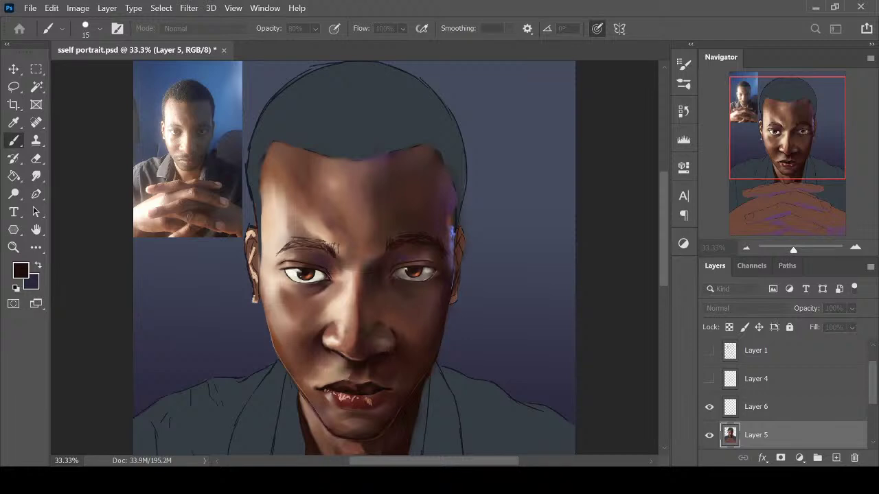
{"action": "key", "text": "Escape"}
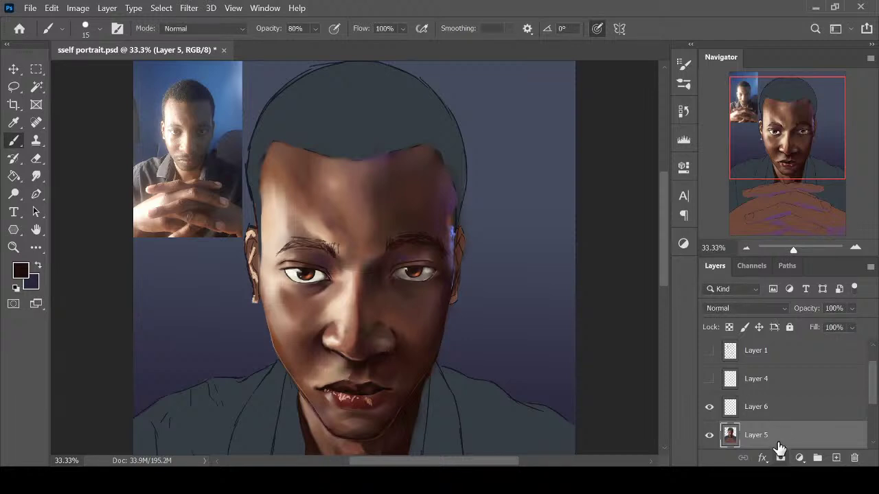
{"action": "key", "text": "i"}
{"action": "left_click", "coordinate": [199, 85]}
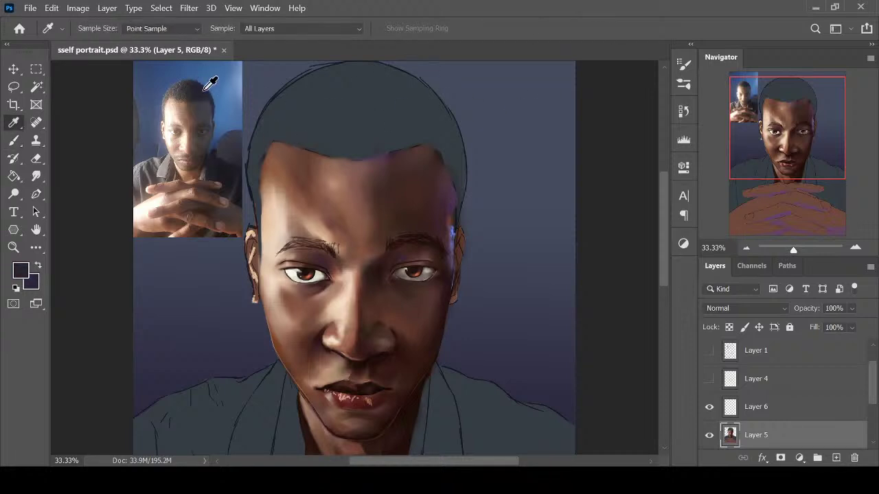
{"action": "key", "text": "b"}
{"action": "mouse_move", "coordinate": [394, 103]}
{"action": "left_mouse_down"}
{"action": "mouse_move", "coordinate": [376, 141]}
{"action": "mouse_move", "coordinate": [383, 124]}
{"action": "left_mouse_up"}
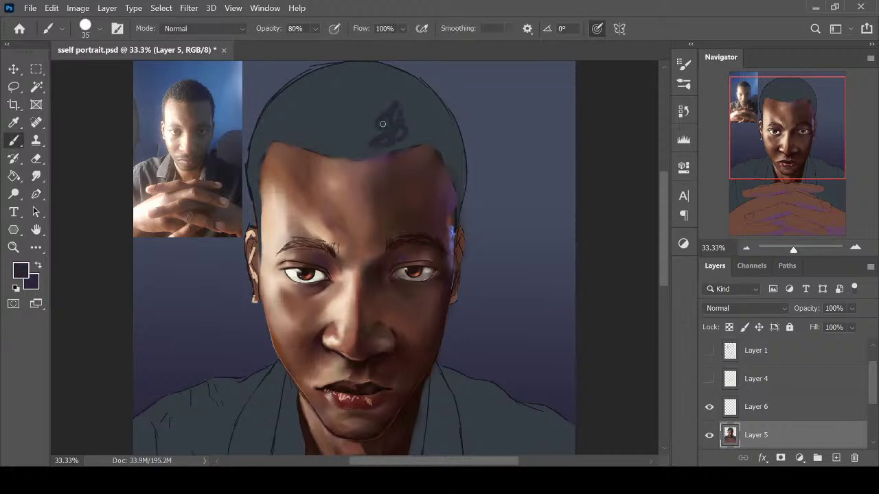
Resample a dark navy from the photo's hair and block in the shaded-side hair from the hairline to above the temple
{"action": "key", "text": "i"}
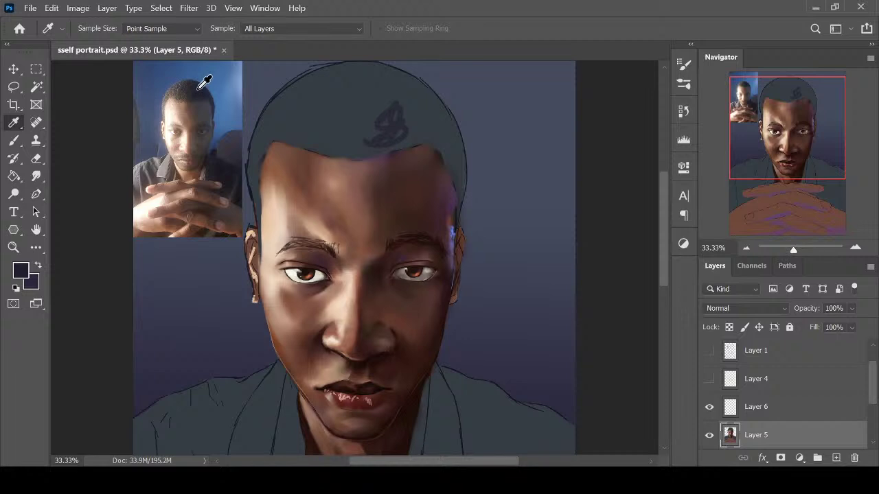
{"action": "left_click", "coordinate": [204, 82]}
{"action": "scroll", "coordinate": [464, 229], "scroll_direction": "up", "scroll_amount": 3}
{"action": "key", "text": "b"}
{"action": "mouse_move", "coordinate": [388, 232]}
{"action": "left_mouse_down"}
{"action": "mouse_move", "coordinate": [409, 204]}
{"action": "mouse_move", "coordinate": [396, 251]}
{"action": "mouse_move", "coordinate": [412, 205]}
{"action": "mouse_move", "coordinate": [440, 226]}
{"action": "mouse_move", "coordinate": [416, 190]}
{"action": "mouse_move", "coordinate": [428, 204]}
{"action": "mouse_move", "coordinate": [409, 247]}
{"action": "mouse_move", "coordinate": [368, 248]}
{"action": "mouse_move", "coordinate": [438, 250]}
{"action": "mouse_move", "coordinate": [456, 287]}
{"action": "left_mouse_up"}
{"action": "key", "text": "bracketright"}
{"action": "key", "text": "bracketright"}
{"action": "key", "text": "bracketright"}
{"action": "key", "text": "bracketright"}
{"action": "key", "text": "bracketleft"}
{"action": "key", "text": "bracketleft"}
{"action": "key", "text": "bracketleft"}
{"action": "key", "text": "bracketleft"}
{"action": "key", "text": "bracketleft"}
{"action": "key", "text": "bracketleft"}
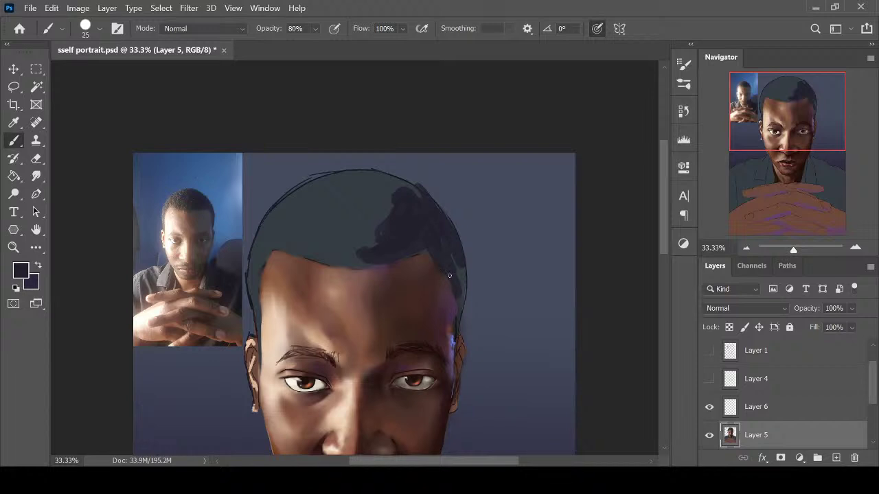
Clean up the shaded-side hairline corner and temple edge with sampled skin tones, a 25 px brush and the 70 px Smudge tool
{"action": "left_click", "coordinate": [426, 259], "text": "alt"}
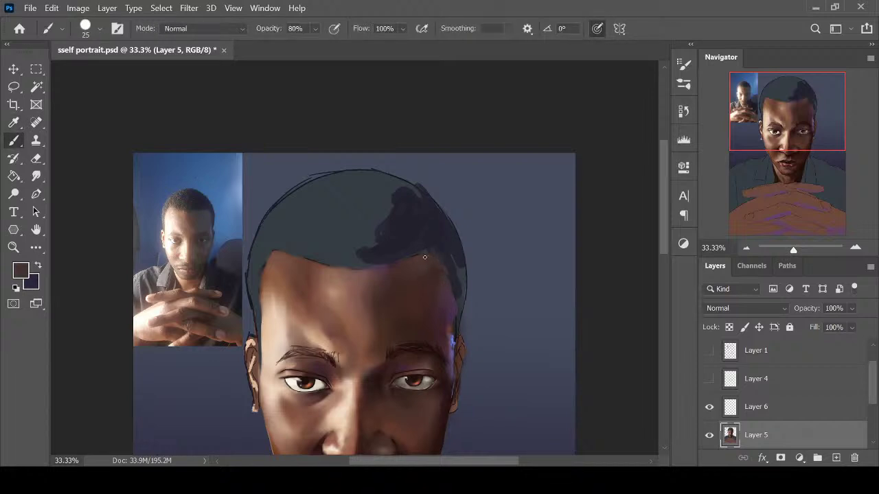
{"action": "key", "text": "r"}
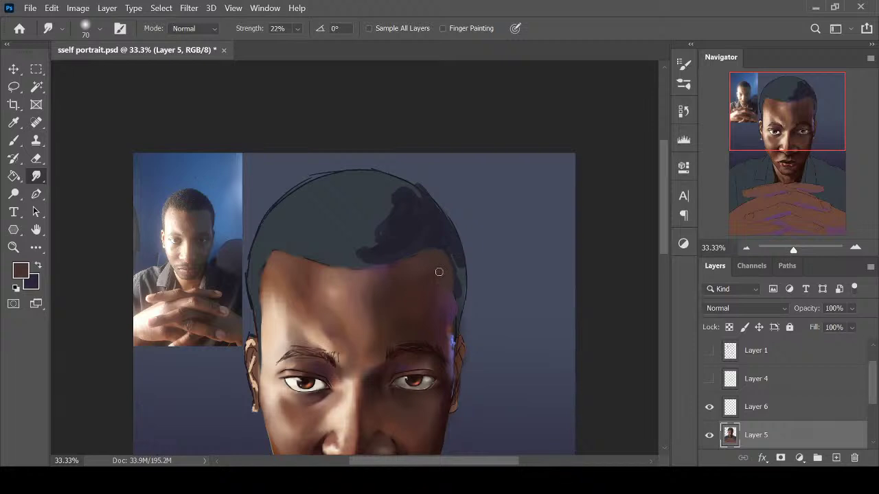
{"action": "key", "text": "b"}
{"action": "left_click", "coordinate": [436, 272], "text": "alt"}
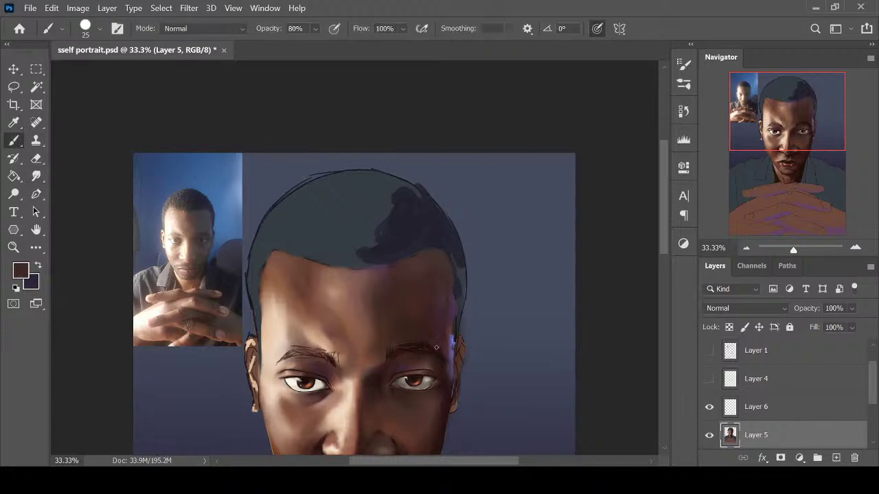
{"action": "key", "text": "i"}
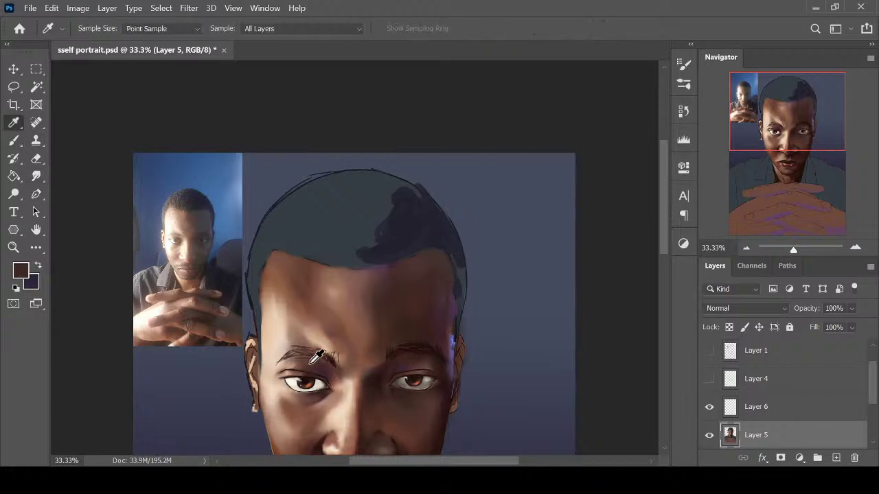
{"action": "left_click", "coordinate": [218, 221]}
{"action": "key", "text": "b"}
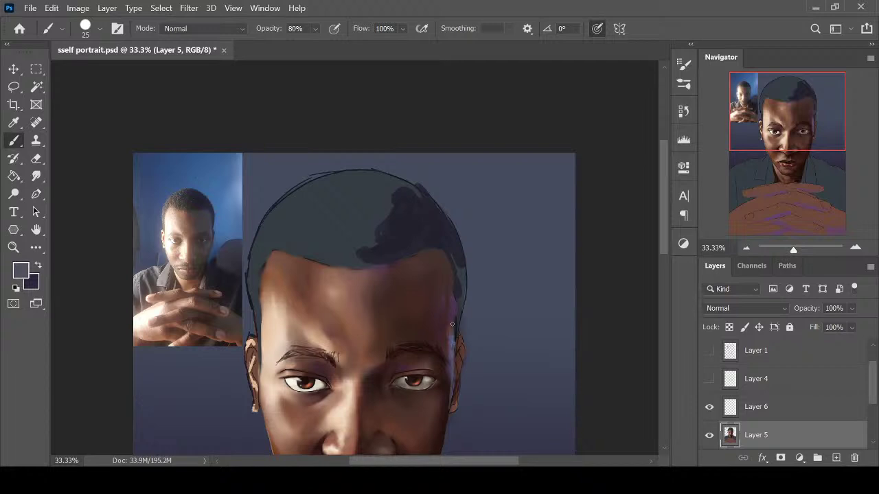
{"action": "left_click", "coordinate": [452, 324], "text": "alt"}
{"action": "key", "text": "r"}
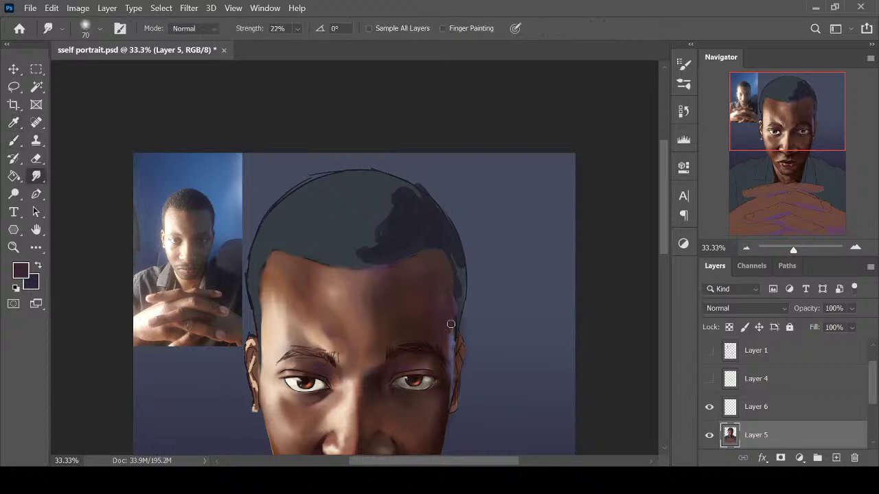
Sample the dark hair color, fill the shaded-side sideburn at 25 px and carry the tone across the crown at 45 px
{"action": "key", "text": "i"}
{"action": "left_click", "coordinate": [431, 234]}
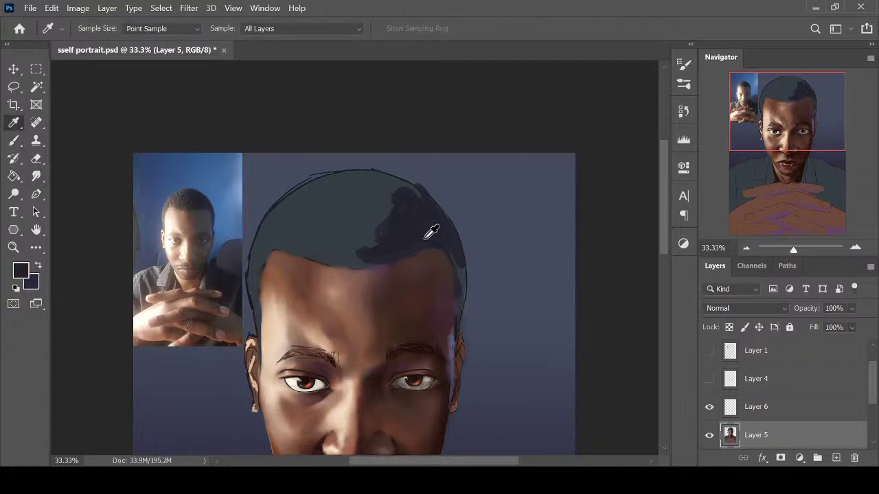
{"action": "key", "text": "b"}
{"action": "mouse_move", "coordinate": [453, 272]}
{"action": "left_mouse_down"}
{"action": "mouse_move", "coordinate": [457, 317]}
{"action": "mouse_move", "coordinate": [462, 270]}
{"action": "left_mouse_up"}
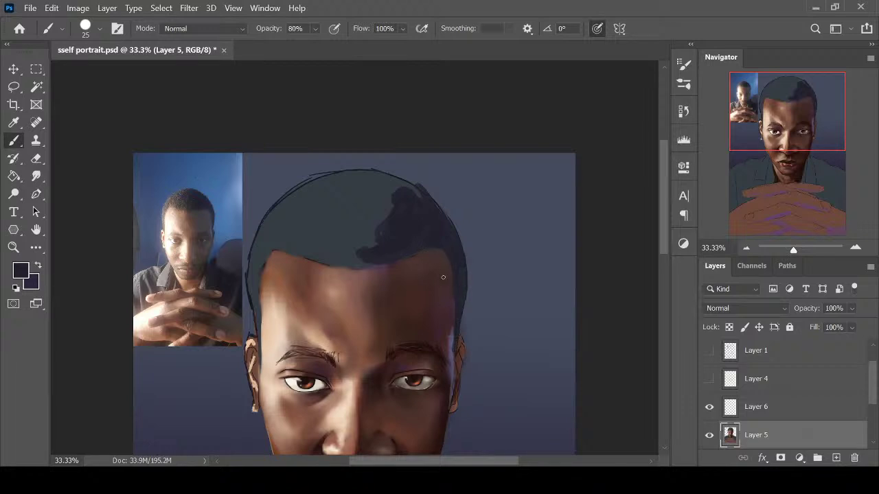
{"action": "key", "text": "bracketright"}
{"action": "key", "text": "bracketright"}
{"action": "left_click_drag", "start_coordinate": [393, 193], "coordinate": [364, 193]}
Review the whole canvas at 16.67% and 25% zoom and save the portrait
{"action": "key", "text": "ctrl+minus"}
{"action": "key", "text": "ctrl+minus"}
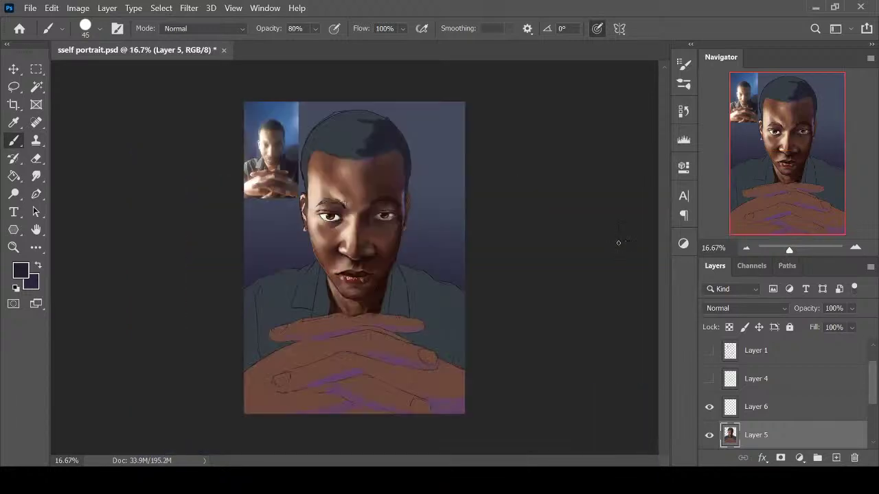
{"action": "key", "text": "ctrl+plus"}
{"action": "mouse_move", "coordinate": [665, 272]}
{"action": "left_mouse_down"}
{"action": "mouse_move", "coordinate": [673, 250]}
{"action": "mouse_move", "coordinate": [673, 258]}
{"action": "left_mouse_up"}
{"action": "key", "text": "ctrl+s"}
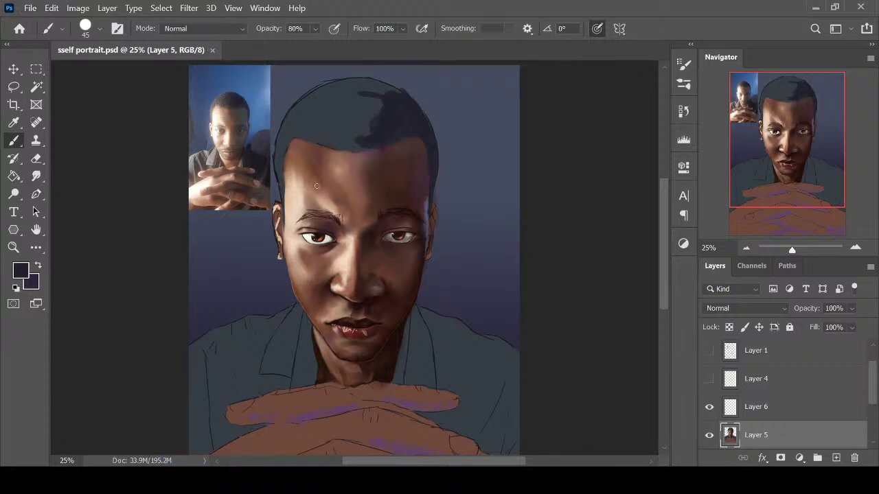
{"action": "left_click_drag", "start_coordinate": [323, 321], "coordinate": [283, 182]}
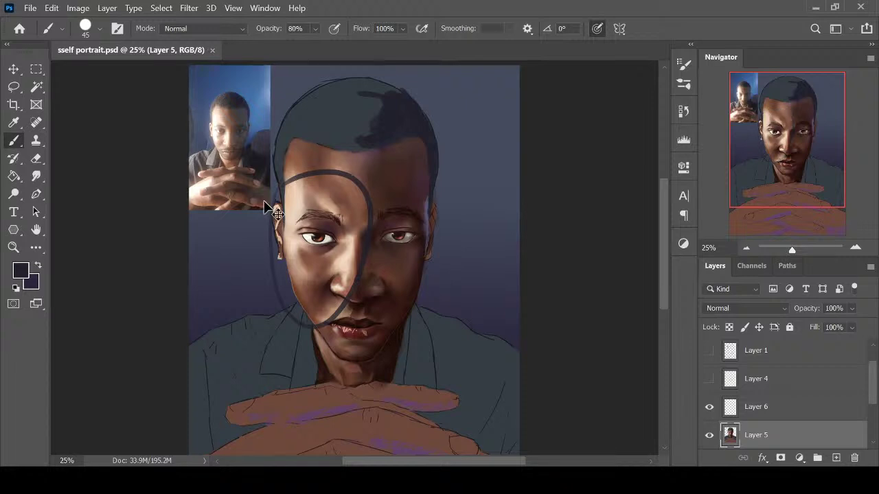
{"action": "key", "text": "ctrl+z"}
{"action": "mouse_move", "coordinate": [423, 288]}
{"action": "left_mouse_down"}
{"action": "mouse_move", "coordinate": [343, 363]}
{"action": "mouse_move", "coordinate": [342, 332]}
{"action": "left_mouse_up"}
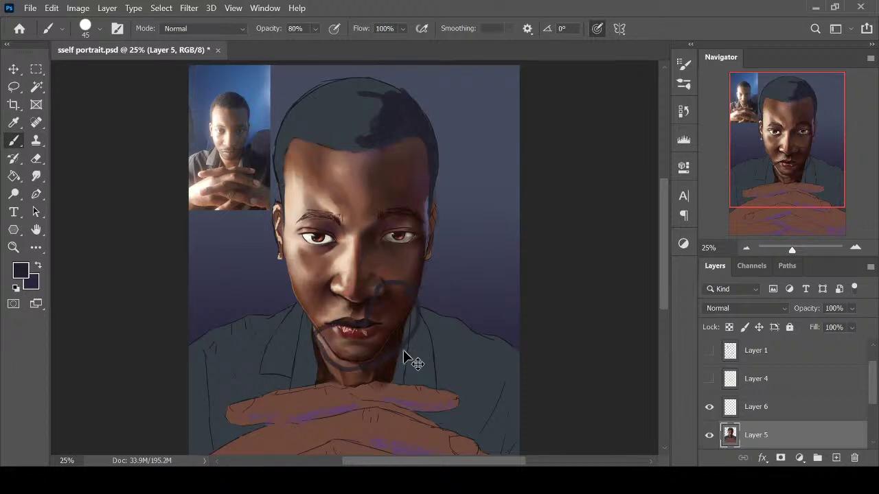
{"action": "key", "text": "ctrl+z"}
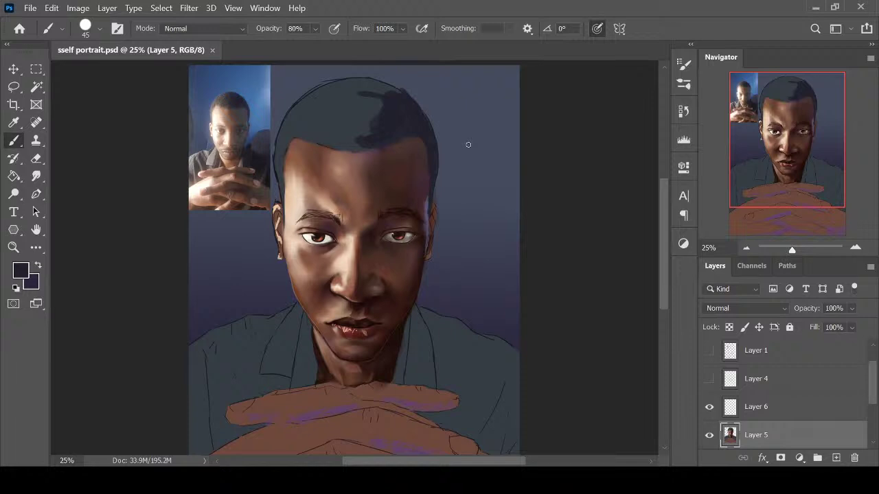
{"action": "left_click_drag", "start_coordinate": [376, 227], "coordinate": [393, 278]}
{"action": "key", "text": "ctrl+z"}
{"action": "mouse_move", "coordinate": [309, 140]}
{"action": "left_mouse_down"}
{"action": "mouse_move", "coordinate": [357, 177]}
{"action": "mouse_move", "coordinate": [291, 139]}
{"action": "left_mouse_up"}
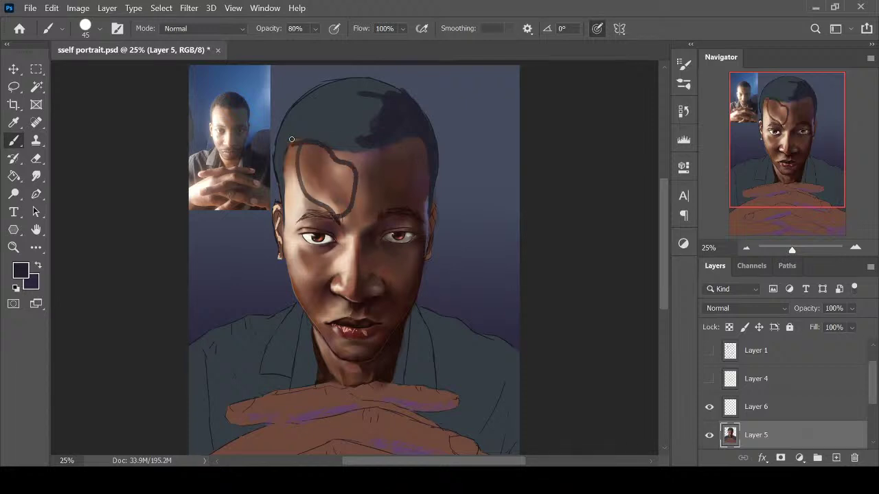
{"action": "key", "text": "ctrl+z"}
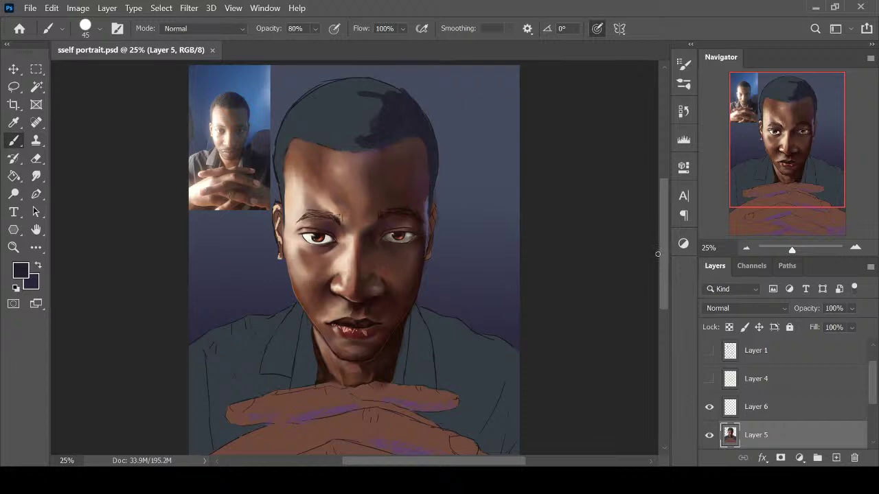
Extend the dark hair mass along the front hairline and crown toward the lit side with a 60 px brush
{"action": "left_click_drag", "start_coordinate": [665, 249], "coordinate": [660, 228]}
{"action": "key", "text": "ctrl+plus"}
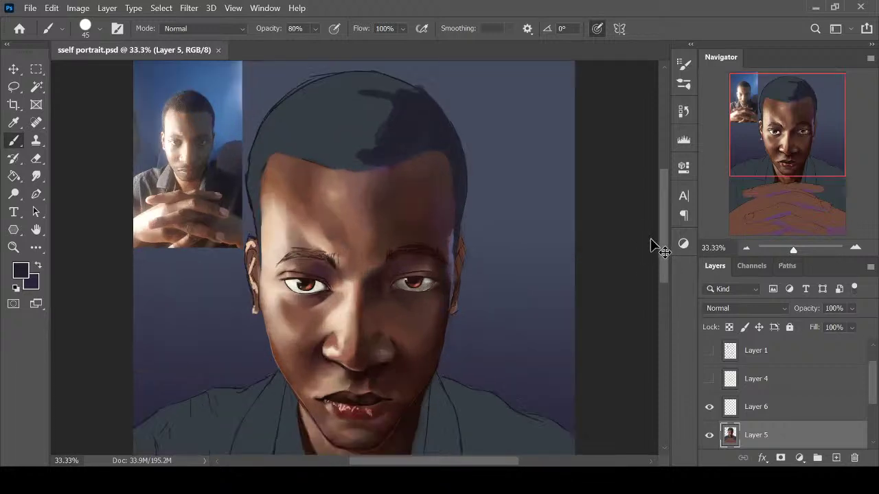
{"action": "left_click", "coordinate": [413, 134], "text": "alt"}
{"action": "key", "text": "bracketright"}
{"action": "key", "text": "bracketright"}
{"action": "mouse_move", "coordinate": [371, 156]}
{"action": "left_mouse_down"}
{"action": "mouse_move", "coordinate": [348, 159]}
{"action": "mouse_move", "coordinate": [368, 166]}
{"action": "mouse_move", "coordinate": [359, 145]}
{"action": "mouse_move", "coordinate": [389, 107]}
{"action": "mouse_move", "coordinate": [349, 89]}
{"action": "left_mouse_up"}
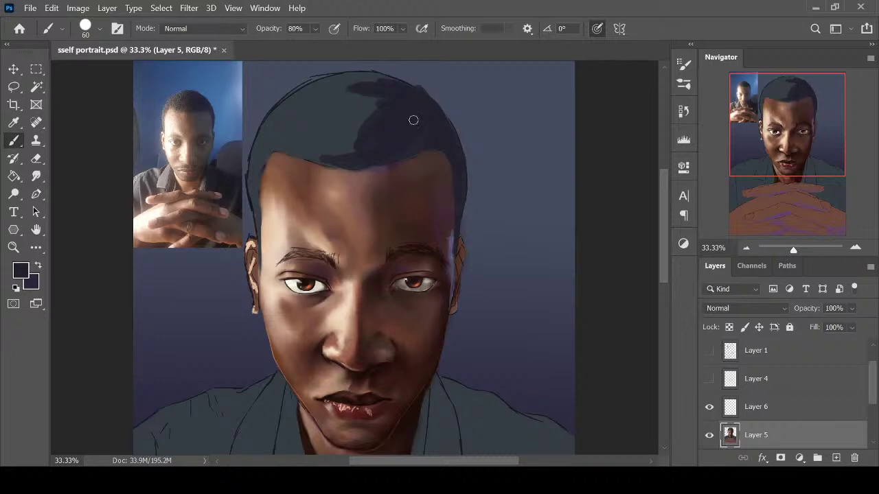
{"action": "mouse_move", "coordinate": [378, 79]}
{"action": "left_mouse_down"}
{"action": "mouse_move", "coordinate": [347, 80]}
{"action": "mouse_move", "coordinate": [339, 92]}
{"action": "left_mouse_up"}
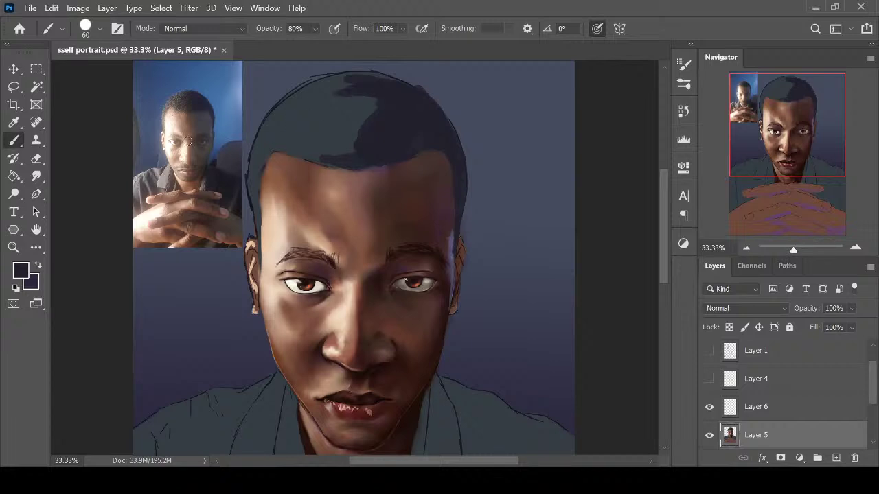
Sample a warm grey from the photo's hair and paint the lit-side hair from sideburn to crown with 45 to 50 px brushes
{"action": "left_click", "coordinate": [186, 93], "text": "alt"}
{"action": "key", "text": "bracketleft"}
{"action": "key", "text": "bracketleft"}
{"action": "mouse_move", "coordinate": [258, 208]}
{"action": "left_mouse_down"}
{"action": "mouse_move", "coordinate": [259, 263]}
{"action": "mouse_move", "coordinate": [252, 183]}
{"action": "mouse_move", "coordinate": [252, 209]}
{"action": "left_mouse_up"}
{"action": "left_click_drag", "start_coordinate": [253, 150], "coordinate": [254, 209]}
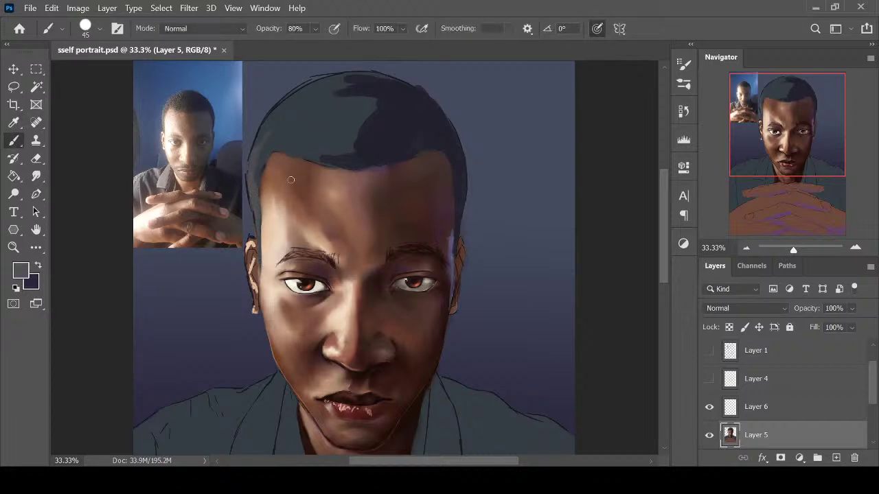
{"action": "mouse_move", "coordinate": [258, 148]}
{"action": "left_mouse_down"}
{"action": "mouse_move", "coordinate": [264, 179]}
{"action": "mouse_move", "coordinate": [279, 125]}
{"action": "left_mouse_up"}
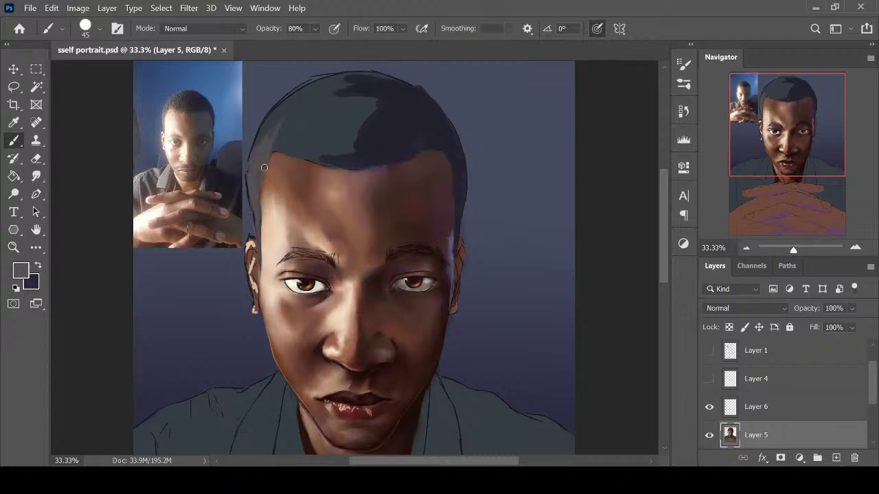
{"action": "mouse_move", "coordinate": [257, 161]}
{"action": "left_mouse_down"}
{"action": "mouse_move", "coordinate": [276, 109]}
{"action": "mouse_move", "coordinate": [306, 96]}
{"action": "left_mouse_up"}
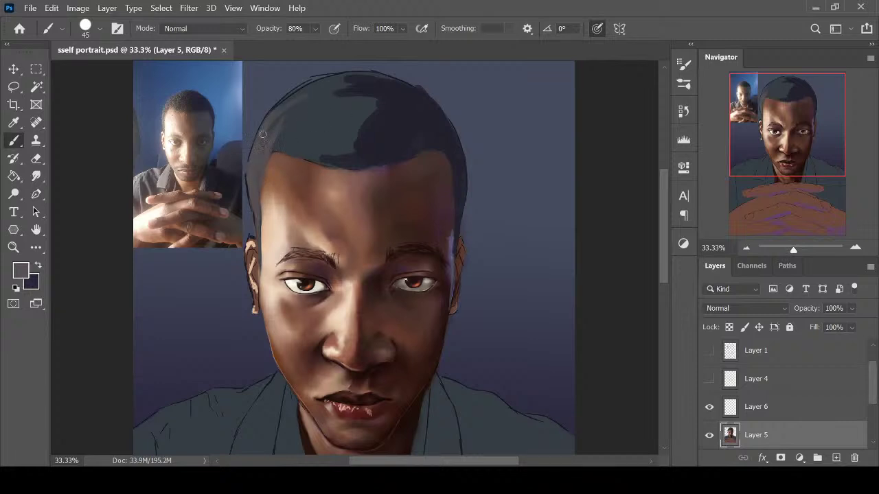
{"action": "left_click_drag", "start_coordinate": [263, 134], "coordinate": [325, 80]}
{"action": "mouse_move", "coordinate": [270, 125]}
{"action": "left_mouse_down"}
{"action": "mouse_move", "coordinate": [288, 136]}
{"action": "mouse_move", "coordinate": [267, 145]}
{"action": "mouse_move", "coordinate": [309, 160]}
{"action": "mouse_move", "coordinate": [295, 142]}
{"action": "mouse_move", "coordinate": [346, 164]}
{"action": "mouse_move", "coordinate": [303, 154]}
{"action": "mouse_move", "coordinate": [303, 104]}
{"action": "mouse_move", "coordinate": [324, 93]}
{"action": "mouse_move", "coordinate": [338, 114]}
{"action": "left_mouse_up"}
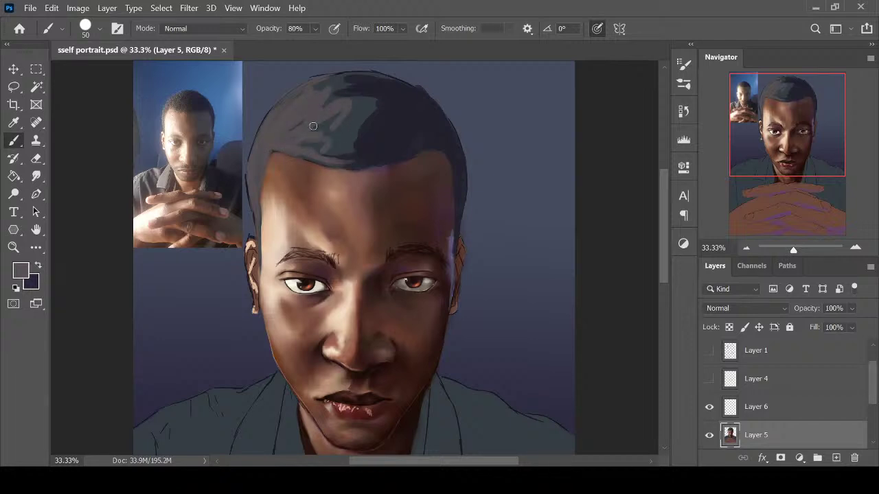
Cover the remaining base color mid-hair with dark navy and photo-sampled dark grey strokes using a 50 px brush
{"action": "key", "text": "i"}
{"action": "left_click", "coordinate": [388, 129]}
{"action": "key", "text": "b"}
{"action": "mouse_move", "coordinate": [361, 142]}
{"action": "left_mouse_down"}
{"action": "mouse_move", "coordinate": [336, 87]}
{"action": "mouse_move", "coordinate": [380, 86]}
{"action": "left_mouse_up"}
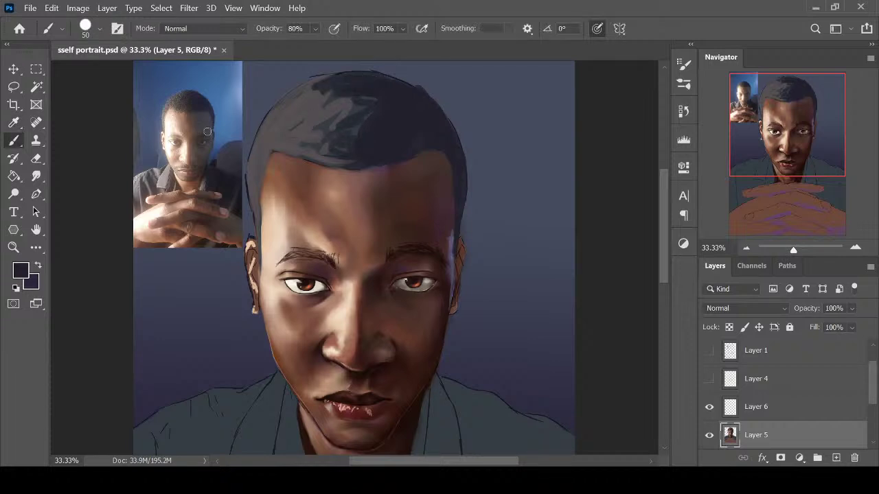
{"action": "key", "text": "i"}
{"action": "left_click", "coordinate": [197, 82]}
{"action": "key", "text": "b"}
{"action": "left_click_drag", "start_coordinate": [366, 120], "coordinate": [304, 88]}
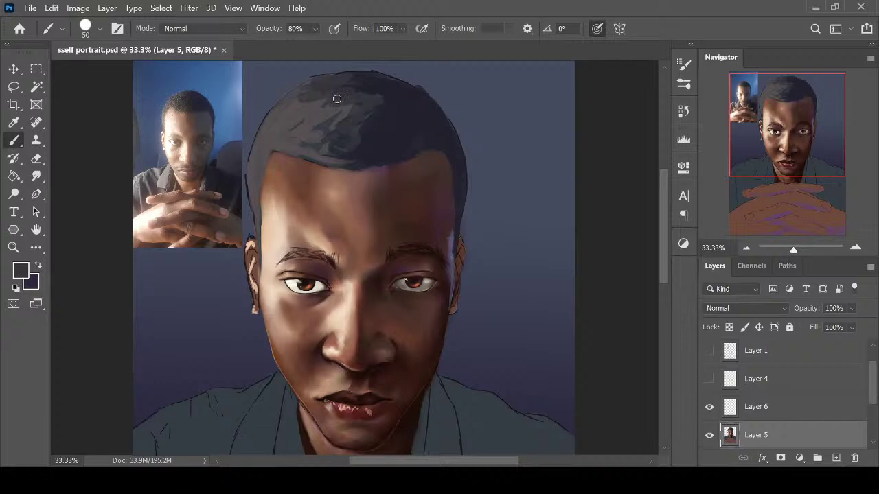
{"action": "mouse_move", "coordinate": [365, 162]}
{"action": "left_mouse_down"}
{"action": "mouse_move", "coordinate": [339, 137]}
{"action": "mouse_move", "coordinate": [301, 132]}
{"action": "left_mouse_up"}
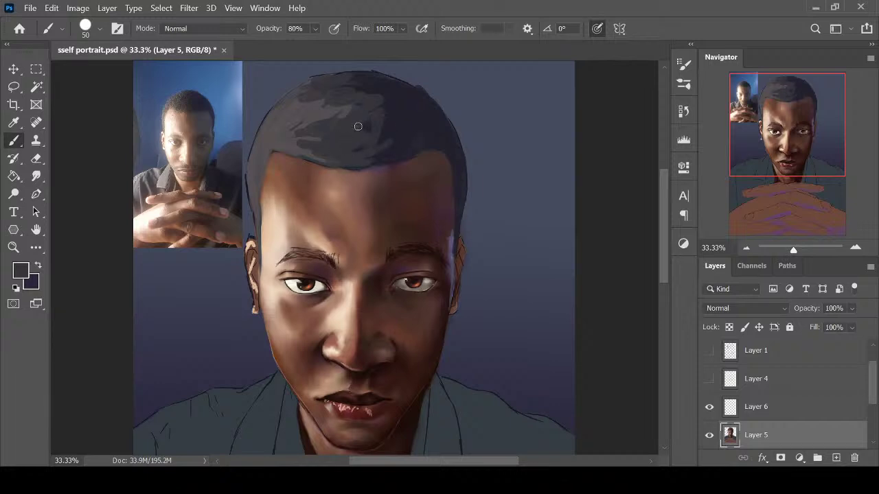
Sample the dark shaded-side hair color and pull 50 px strokes across the middle of the hair into the lit grey area
{"action": "key", "text": "i"}
{"action": "left_click", "coordinate": [392, 120]}
{"action": "key", "text": "b"}
{"action": "left_click_drag", "start_coordinate": [357, 132], "coordinate": [294, 126]}
{"action": "left_click_drag", "start_coordinate": [379, 128], "coordinate": [356, 139]}
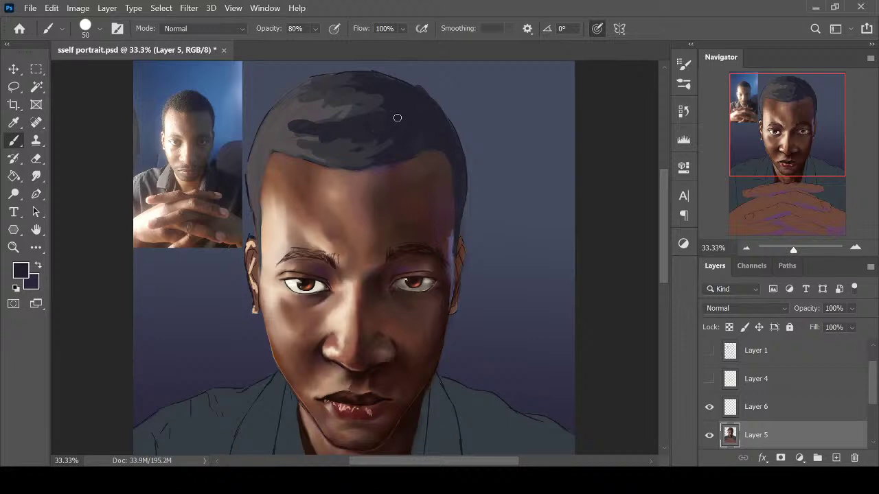
{"action": "left_click_drag", "start_coordinate": [380, 98], "coordinate": [342, 116]}
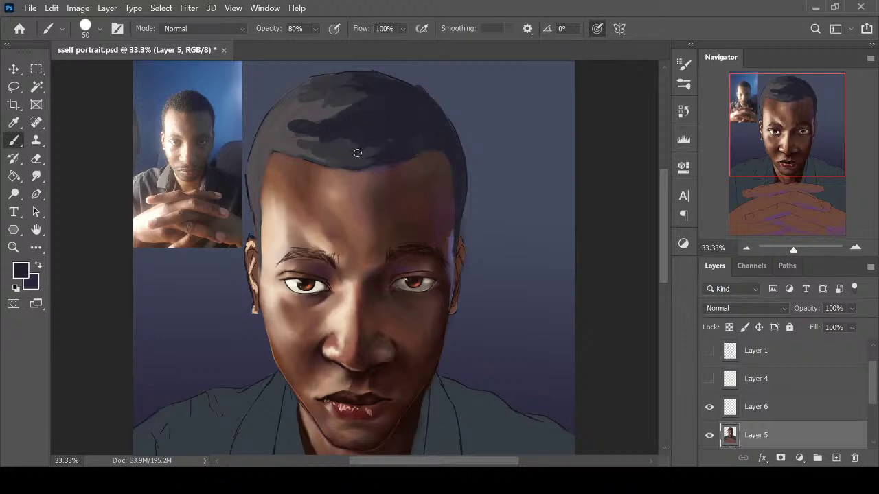
Sample the grey of the lit-side hair and paint a thin 15 px line down the shaded-side temple hairline
{"action": "key", "text": "ctrl+minus"}
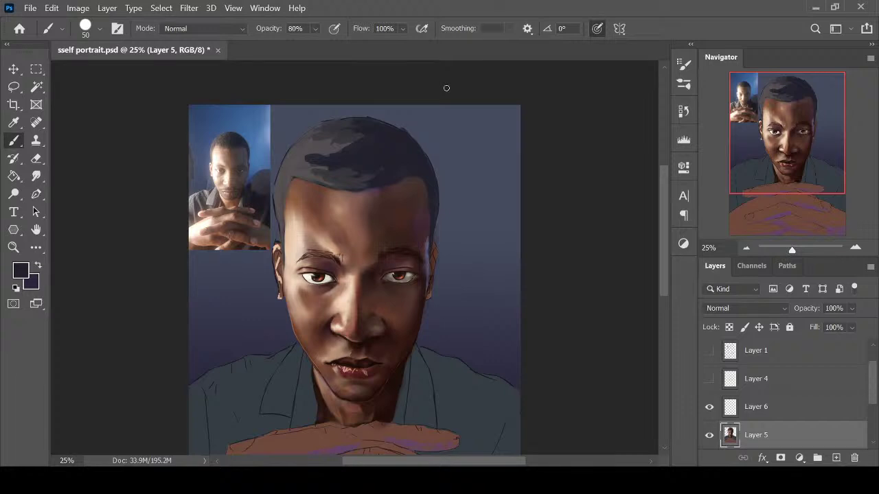
{"action": "key", "text": "ctrl+plus"}
{"action": "scroll", "coordinate": [659, 227], "scroll_direction": "up", "scroll_amount": 2}
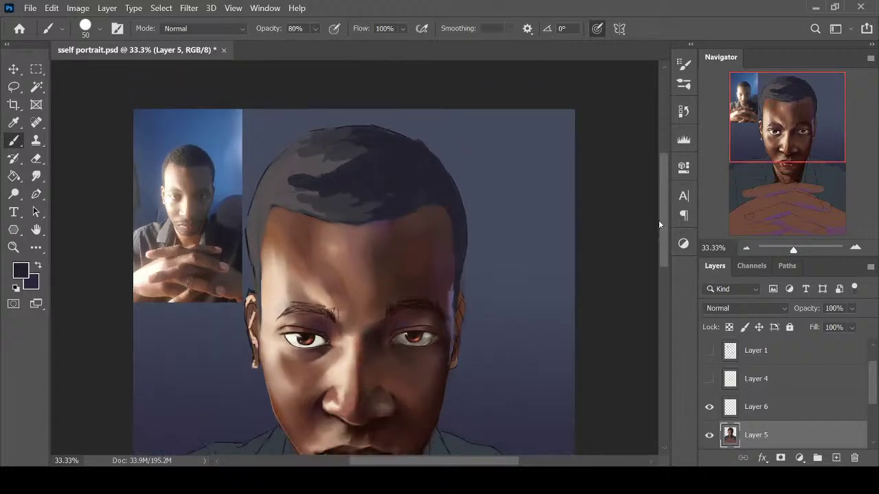
{"action": "key", "text": "ctrl+plus"}
{"action": "key", "text": "i"}
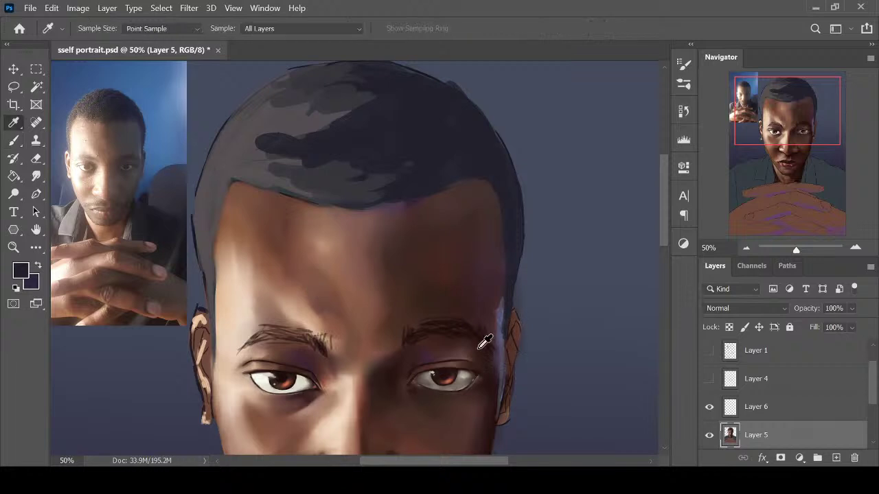
{"action": "key", "text": "b"}
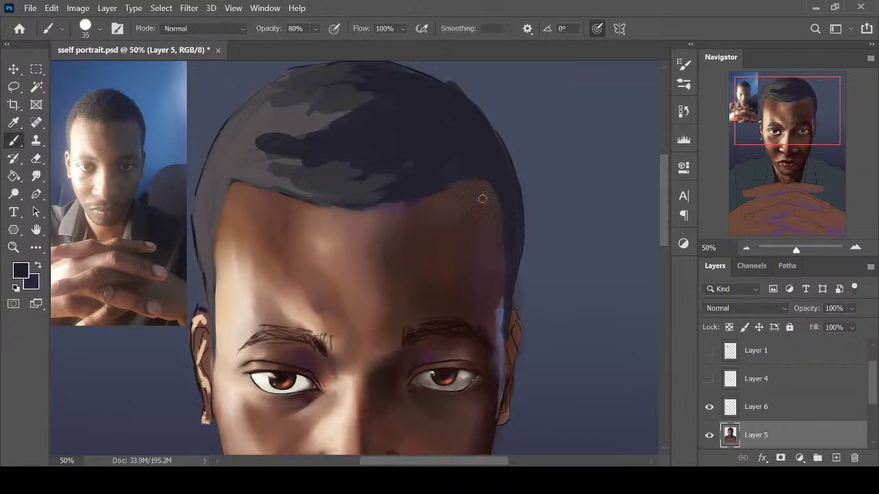
{"action": "key", "text": "bracketleft"}
{"action": "key", "text": "bracketleft"}
{"action": "left_click", "coordinate": [202, 223], "text": "alt"}
{"action": "key", "text": "bracketleft"}
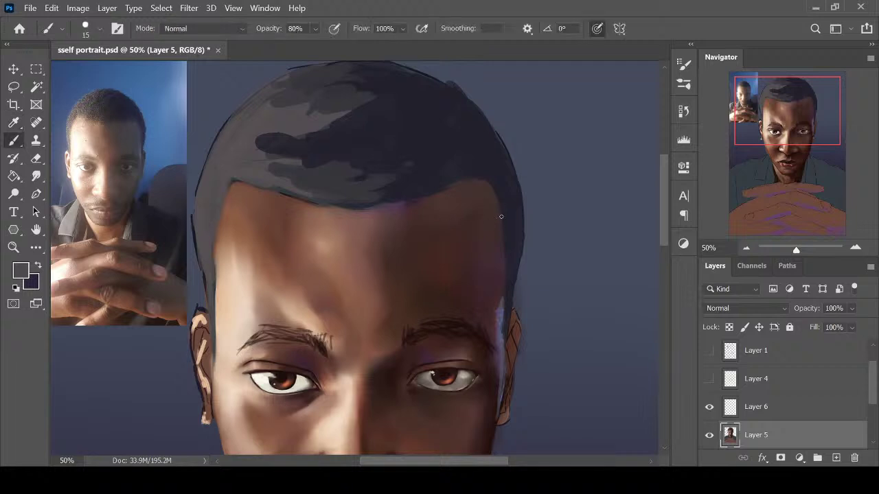
{"action": "left_click_drag", "start_coordinate": [492, 182], "coordinate": [506, 296]}
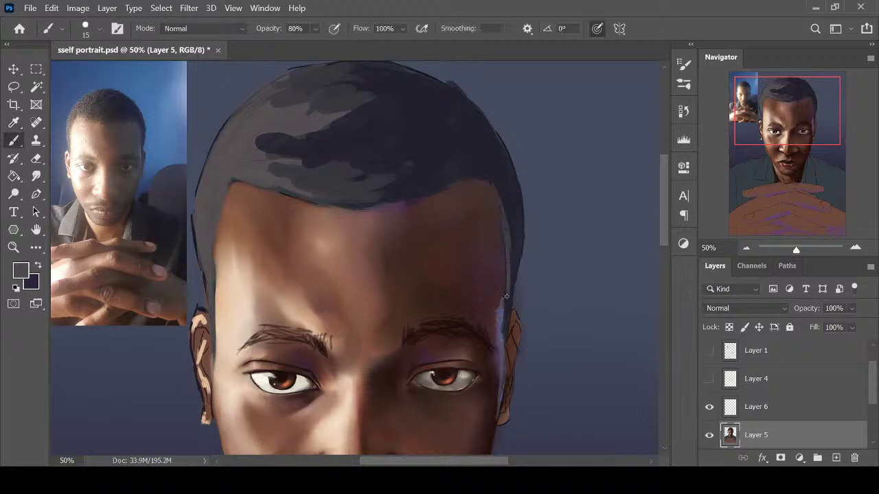
Sample darker tones from the lit-side hair and sideburn and refine the shaded-side temple hairline with a 10 px brush
{"action": "left_click", "coordinate": [201, 228], "text": "alt"}
{"action": "left_click", "coordinate": [206, 280], "text": "alt"}
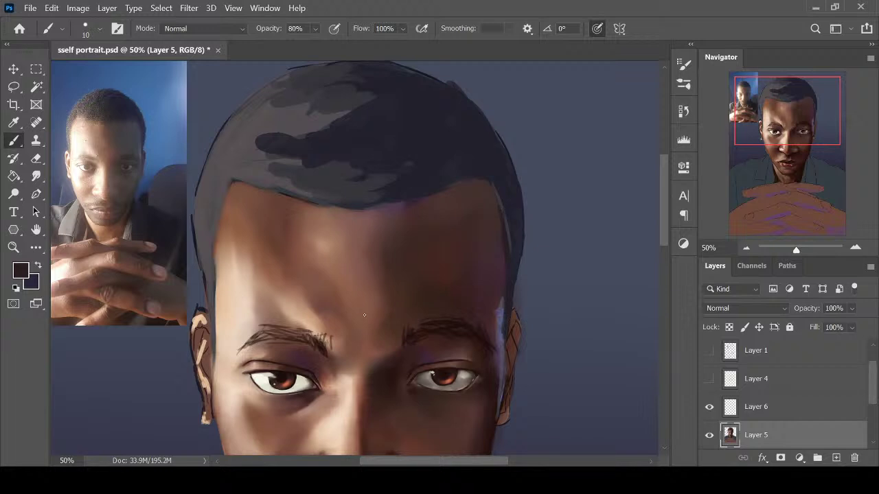
{"action": "left_click", "coordinate": [203, 308], "text": "alt"}
{"action": "key", "text": "ctrl+minus"}
{"action": "key", "text": "ctrl+minus"}
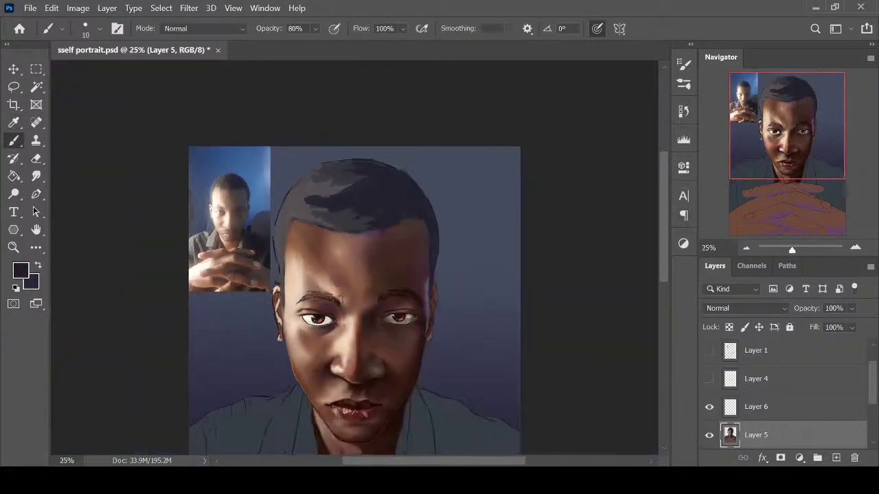
{"action": "key", "text": "ctrl+plus"}
{"action": "key", "text": "ctrl+plus"}
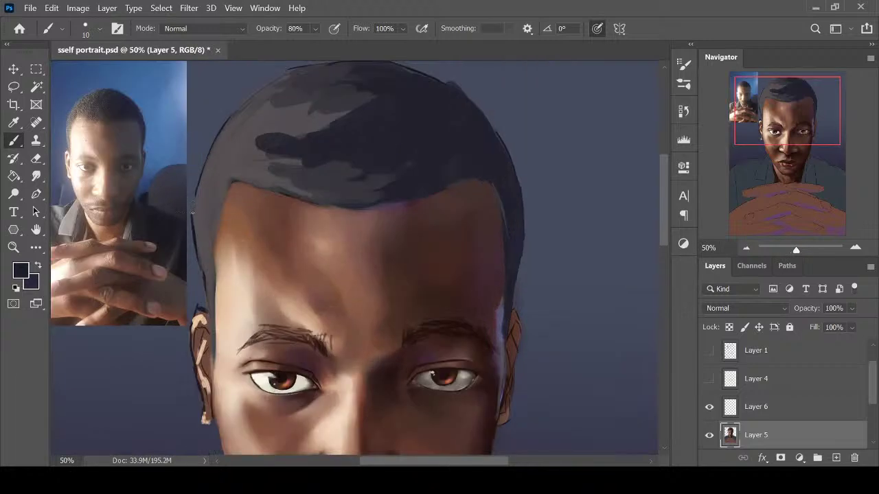
Choose a near-black navy foreground color and darken the hair at the shaded-side temple with a 25 px brush
{"action": "key", "text": "alt"}
{"action": "left_click", "coordinate": [195, 222], "text": "alt"}
{"action": "key", "text": "bracketright"}
{"action": "key", "text": "bracketright"}
{"action": "key", "text": "bracketright"}
{"action": "left_click", "coordinate": [23, 271]}
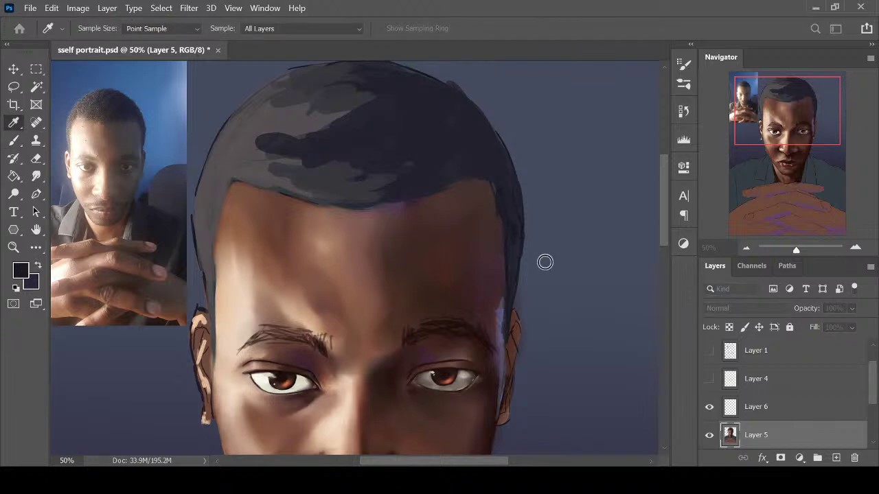
{"action": "left_click", "coordinate": [645, 286]}
{"action": "left_click", "coordinate": [819, 126]}
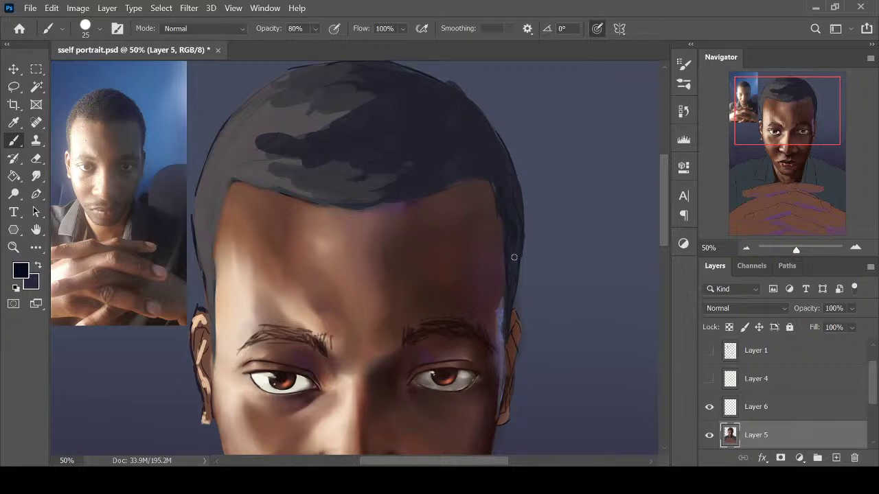
{"action": "mouse_move", "coordinate": [517, 225]}
{"action": "left_mouse_down"}
{"action": "mouse_move", "coordinate": [514, 248]}
{"action": "mouse_move", "coordinate": [506, 196]}
{"action": "mouse_move", "coordinate": [489, 190]}
{"action": "mouse_move", "coordinate": [502, 194]}
{"action": "mouse_move", "coordinate": [515, 259]}
{"action": "left_mouse_up"}
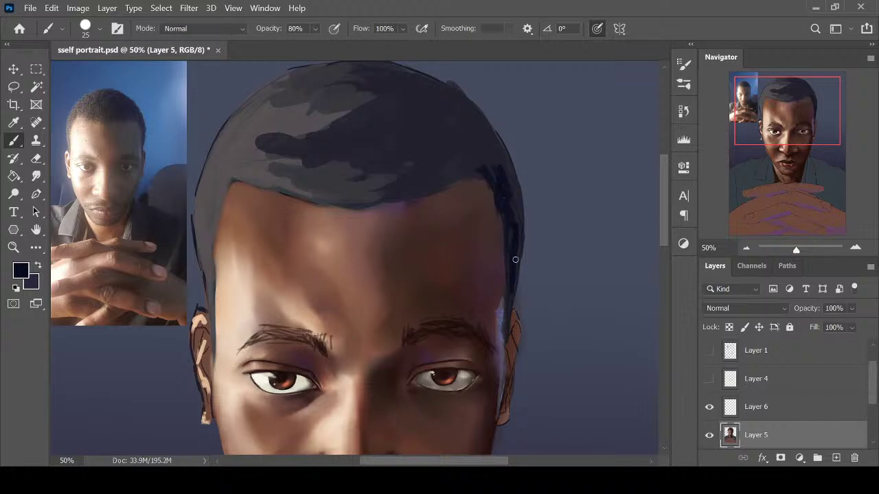
Extend the near-black navy from the temple up the outer contour and along the shaded front hairline with 25 px strokes
{"action": "left_click", "coordinate": [502, 238], "text": "alt"}
{"action": "left_click", "coordinate": [512, 190], "text": "alt"}
{"action": "mouse_move", "coordinate": [512, 191]}
{"action": "left_mouse_down"}
{"action": "mouse_move", "coordinate": [513, 266]}
{"action": "mouse_move", "coordinate": [510, 190]}
{"action": "mouse_move", "coordinate": [514, 210]}
{"action": "mouse_move", "coordinate": [497, 148]}
{"action": "mouse_move", "coordinate": [505, 174]}
{"action": "left_mouse_up"}
{"action": "left_click_drag", "start_coordinate": [465, 103], "coordinate": [498, 182]}
{"action": "left_click_drag", "start_coordinate": [459, 141], "coordinate": [489, 173]}
{"action": "left_click_drag", "start_coordinate": [455, 173], "coordinate": [484, 175]}
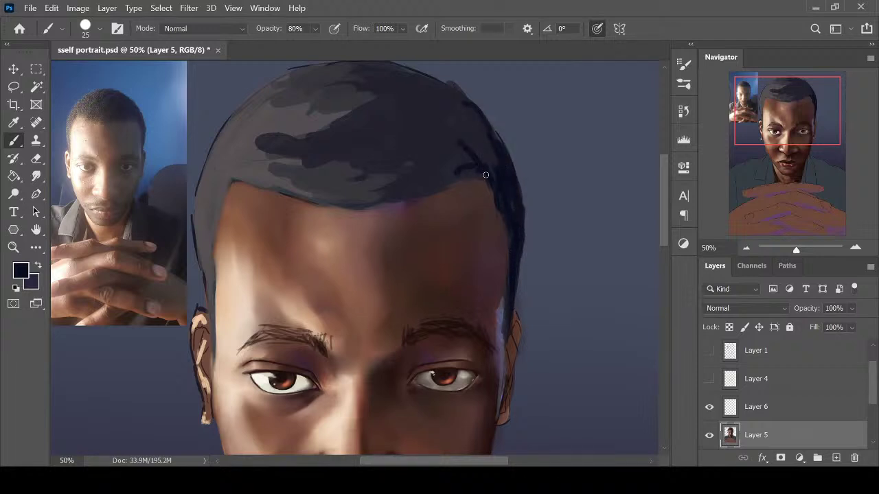
{"action": "mouse_move", "coordinate": [433, 182]}
{"action": "left_mouse_down"}
{"action": "mouse_move", "coordinate": [472, 174]}
{"action": "mouse_move", "coordinate": [395, 187]}
{"action": "mouse_move", "coordinate": [387, 204]}
{"action": "left_mouse_up"}
Fill the shaded front corner of the hair with near-black navy strokes using a 35 px brush
{"action": "key", "text": "bracketright"}
{"action": "key", "text": "bracketright"}
{"action": "mouse_move", "coordinate": [454, 173]}
{"action": "left_mouse_down"}
{"action": "mouse_move", "coordinate": [425, 182]}
{"action": "mouse_move", "coordinate": [490, 166]}
{"action": "mouse_move", "coordinate": [456, 162]}
{"action": "mouse_move", "coordinate": [443, 141]}
{"action": "left_mouse_up"}
{"action": "left_click_drag", "start_coordinate": [469, 110], "coordinate": [460, 131]}
{"action": "mouse_move", "coordinate": [468, 95]}
{"action": "left_mouse_down"}
{"action": "mouse_move", "coordinate": [451, 101]}
{"action": "mouse_move", "coordinate": [424, 148]}
{"action": "left_mouse_up"}
{"action": "key", "text": "ctrl+minus"}
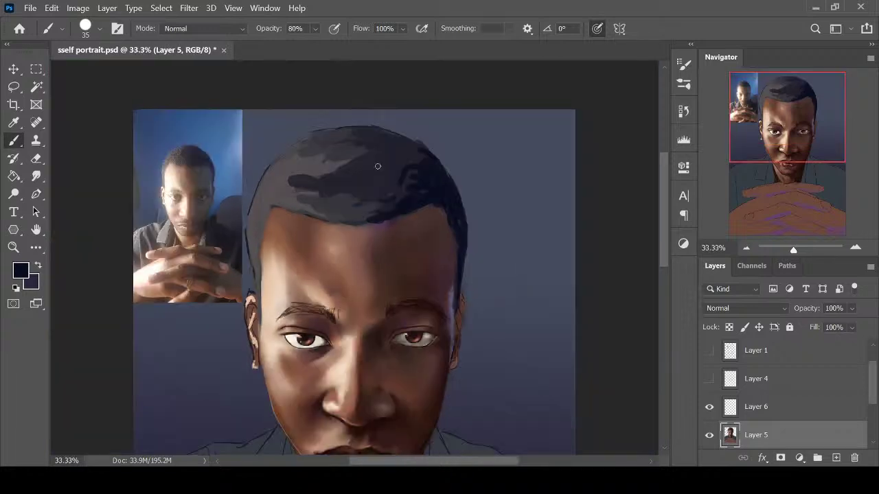
Dab near-black navy patches across the middle of the hair and darken the shaded outer contour with a 45 px brush
{"action": "key", "text": "ctrl+plus"}
{"action": "key", "text": "bracketright"}
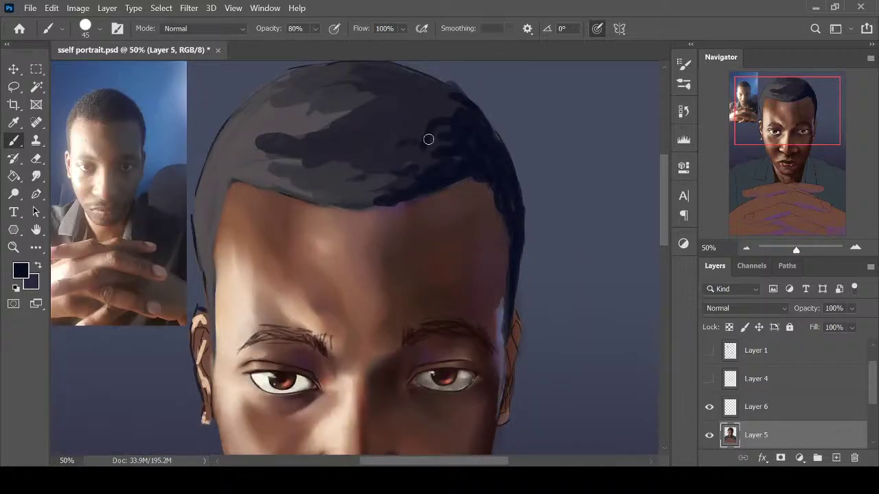
{"action": "mouse_move", "coordinate": [428, 140]}
{"action": "left_mouse_down"}
{"action": "mouse_move", "coordinate": [341, 125]}
{"action": "mouse_move", "coordinate": [347, 108]}
{"action": "mouse_move", "coordinate": [373, 108]}
{"action": "mouse_move", "coordinate": [425, 134]}
{"action": "mouse_move", "coordinate": [486, 102]}
{"action": "left_mouse_up"}
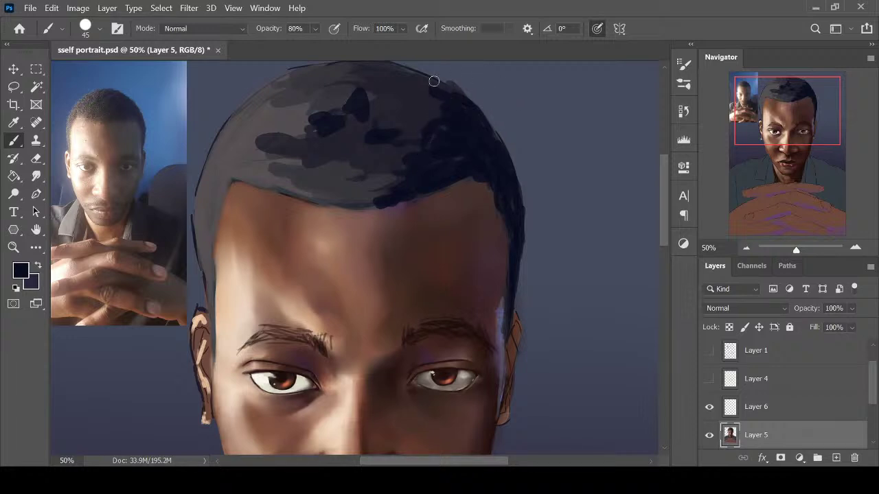
{"action": "scroll", "coordinate": [434, 78], "scroll_direction": "up", "scroll_amount": 3}
{"action": "left_click_drag", "start_coordinate": [461, 180], "coordinate": [415, 158]}
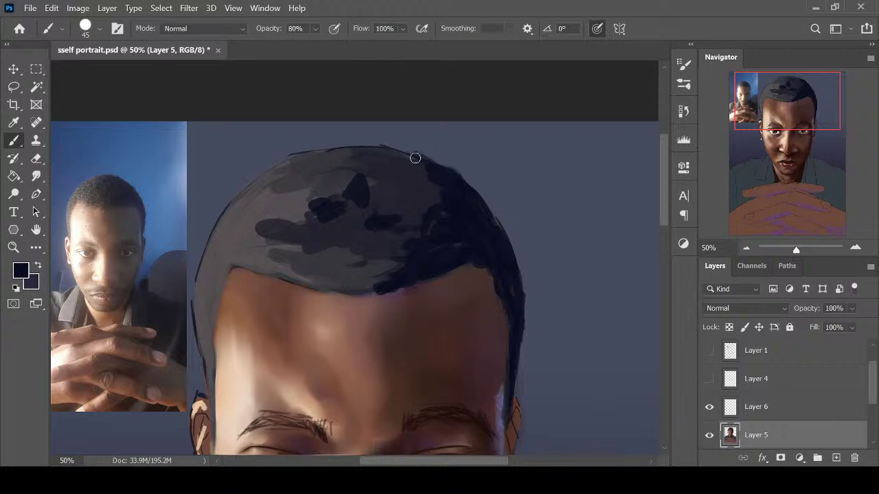
{"action": "key", "text": "e"}
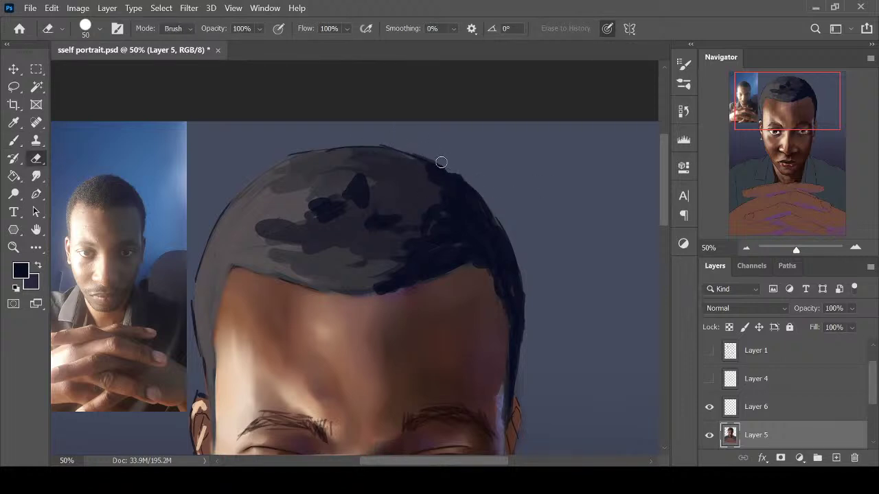
{"action": "key", "text": "b"}
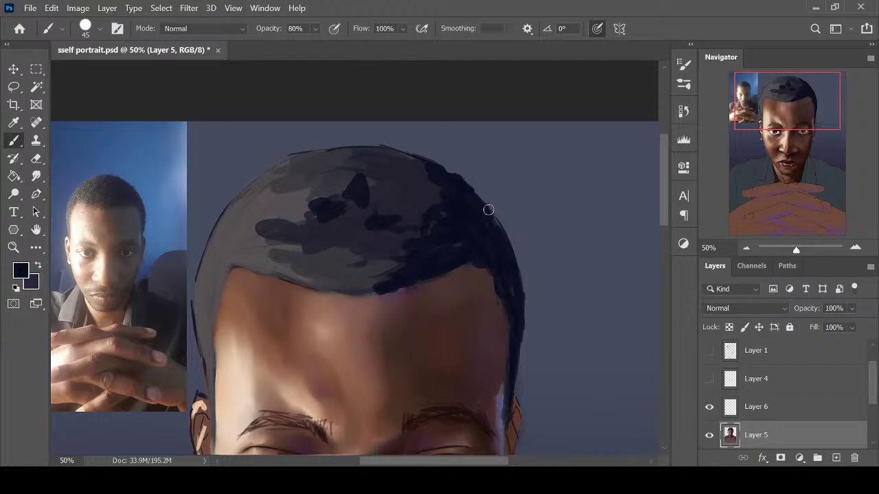
{"action": "key", "text": "e"}
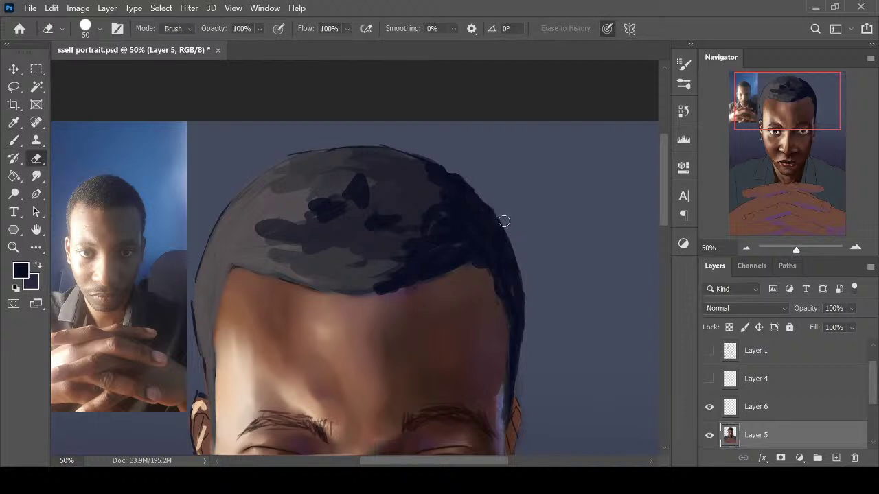
{"action": "key", "text": "b"}
Spread the near-black navy from the shaded side into the mid-hair, front hairline and crown with 45 px strokes
{"action": "mouse_move", "coordinate": [433, 187]}
{"action": "left_mouse_down"}
{"action": "mouse_move", "coordinate": [417, 229]}
{"action": "mouse_move", "coordinate": [429, 234]}
{"action": "mouse_move", "coordinate": [373, 224]}
{"action": "mouse_move", "coordinate": [396, 156]}
{"action": "mouse_move", "coordinate": [379, 223]}
{"action": "left_mouse_up"}
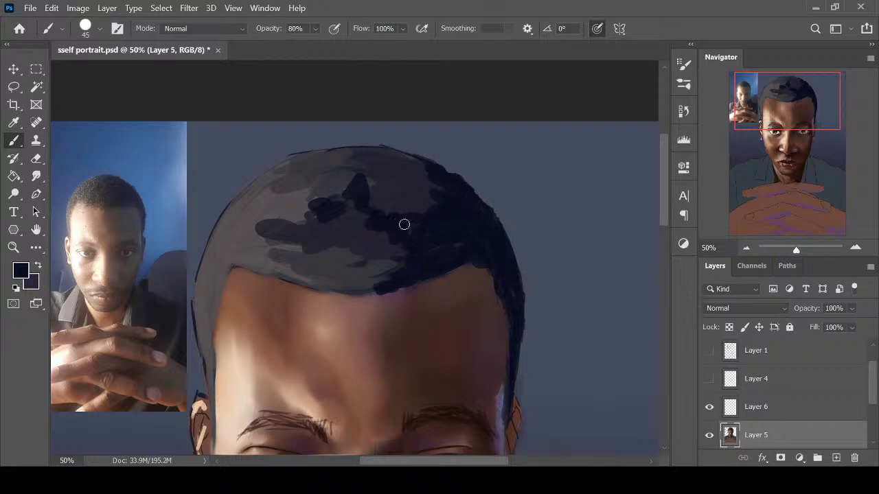
{"action": "mouse_move", "coordinate": [373, 283]}
{"action": "left_mouse_down"}
{"action": "mouse_move", "coordinate": [413, 271]}
{"action": "mouse_move", "coordinate": [417, 227]}
{"action": "mouse_move", "coordinate": [403, 281]}
{"action": "mouse_move", "coordinate": [392, 284]}
{"action": "mouse_move", "coordinate": [375, 265]}
{"action": "mouse_move", "coordinate": [375, 286]}
{"action": "mouse_move", "coordinate": [389, 283]}
{"action": "mouse_move", "coordinate": [360, 287]}
{"action": "mouse_move", "coordinate": [425, 230]}
{"action": "left_mouse_up"}
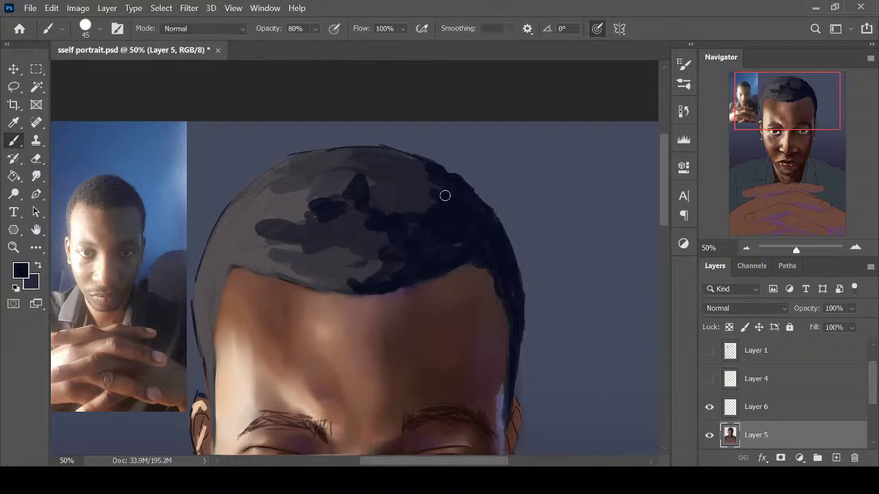
{"action": "left_click_drag", "start_coordinate": [431, 176], "coordinate": [406, 165]}
{"action": "mouse_move", "coordinate": [447, 190]}
{"action": "left_mouse_down"}
{"action": "mouse_move", "coordinate": [413, 165]}
{"action": "mouse_move", "coordinate": [445, 192]}
{"action": "left_mouse_up"}
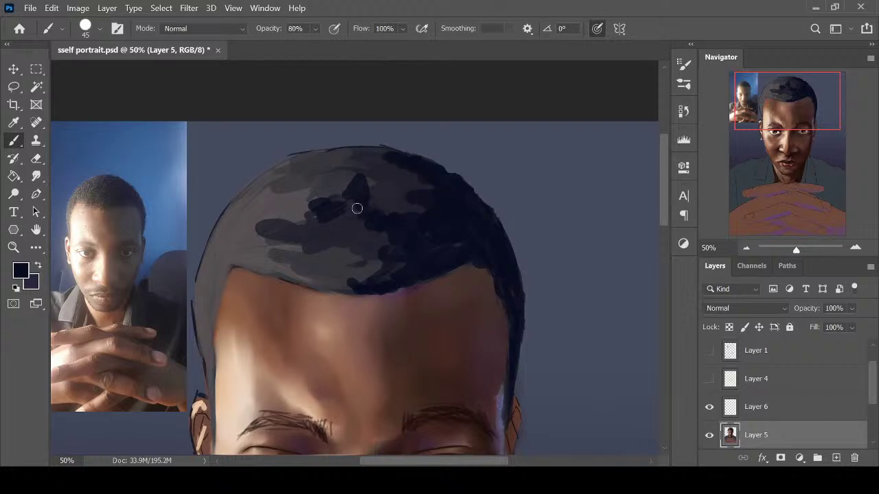
Extend the near-black mass farther along the front hairline and over the crown edge with a 60 px brush
{"action": "key", "text": "ctrl+minus"}
{"action": "key", "text": "ctrl+minus"}
{"action": "key", "text": "ctrl+plus"}
{"action": "key", "text": "ctrl+plus"}
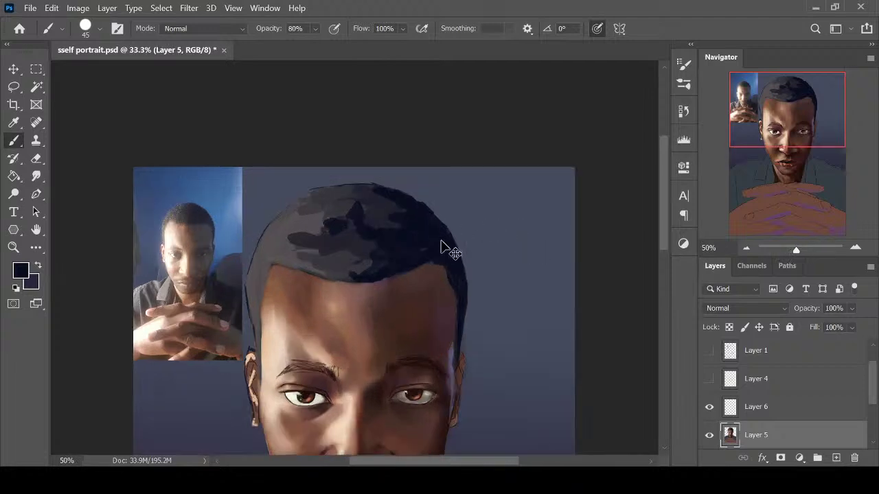
{"action": "key", "text": "bracketright"}
{"action": "key", "text": "bracketright"}
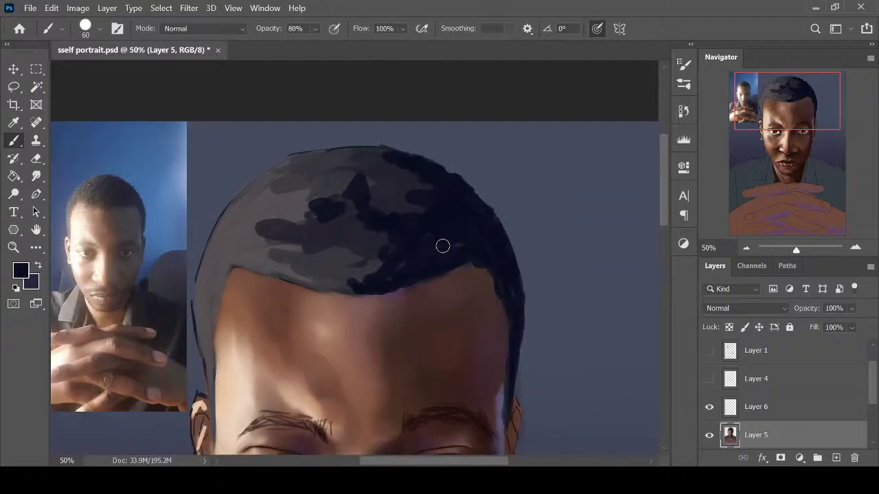
{"action": "mouse_move", "coordinate": [363, 278]}
{"action": "left_mouse_down"}
{"action": "mouse_move", "coordinate": [378, 275]}
{"action": "mouse_move", "coordinate": [353, 276]}
{"action": "mouse_move", "coordinate": [362, 269]}
{"action": "mouse_move", "coordinate": [339, 282]}
{"action": "mouse_move", "coordinate": [394, 253]}
{"action": "mouse_move", "coordinate": [377, 282]}
{"action": "mouse_move", "coordinate": [366, 274]}
{"action": "mouse_move", "coordinate": [378, 242]}
{"action": "left_mouse_up"}
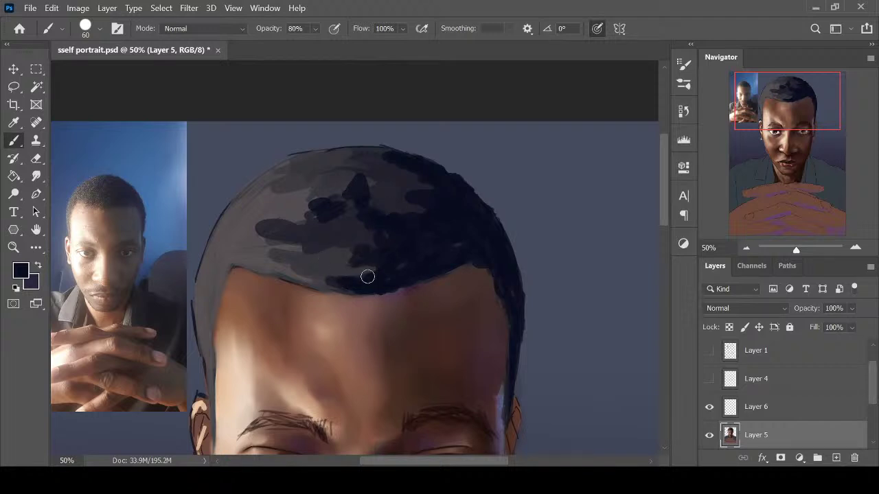
{"action": "mouse_move", "coordinate": [419, 198]}
{"action": "left_mouse_down"}
{"action": "mouse_move", "coordinate": [419, 170]}
{"action": "mouse_move", "coordinate": [389, 156]}
{"action": "mouse_move", "coordinate": [309, 154]}
{"action": "mouse_move", "coordinate": [412, 158]}
{"action": "mouse_move", "coordinate": [423, 162]}
{"action": "mouse_move", "coordinate": [426, 193]}
{"action": "left_mouse_up"}
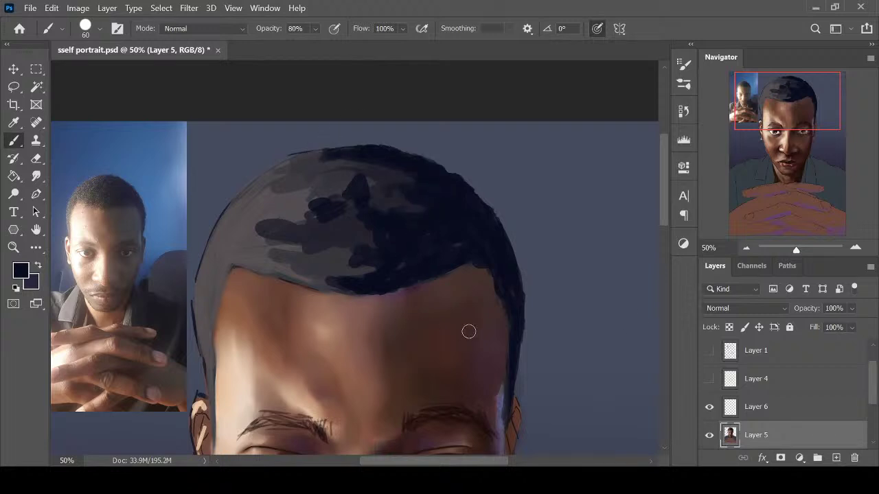
Paint dark strokes at the lit-side corner of the hairline with a 40 px brush and undo the last strokes
{"action": "key", "text": "ctrl+minus"}
{"action": "key", "text": "ctrl+plus"}
{"action": "key", "text": "bracketleft"}
{"action": "key", "text": "bracketleft"}
{"action": "mouse_move", "coordinate": [239, 249]}
{"action": "left_mouse_down"}
{"action": "mouse_move", "coordinate": [216, 288]}
{"action": "mouse_move", "coordinate": [249, 230]}
{"action": "mouse_move", "coordinate": [211, 294]}
{"action": "mouse_move", "coordinate": [213, 267]}
{"action": "left_mouse_up"}
{"action": "key", "text": "ctrl+z"}
{"action": "key", "text": "ctrl+z"}
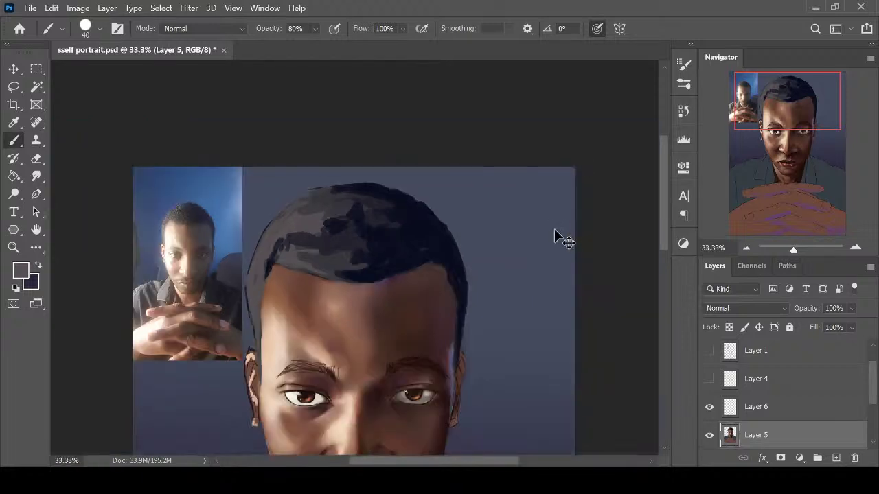
{"action": "key", "text": "ctrl+minus"}
{"action": "key", "text": "ctrl+plus"}
Sample the dark hair color and outline the lit-side temple, sideburn, outer contour and hairline corner with a 20 px brush
{"action": "left_click", "coordinate": [363, 261], "text": "alt"}
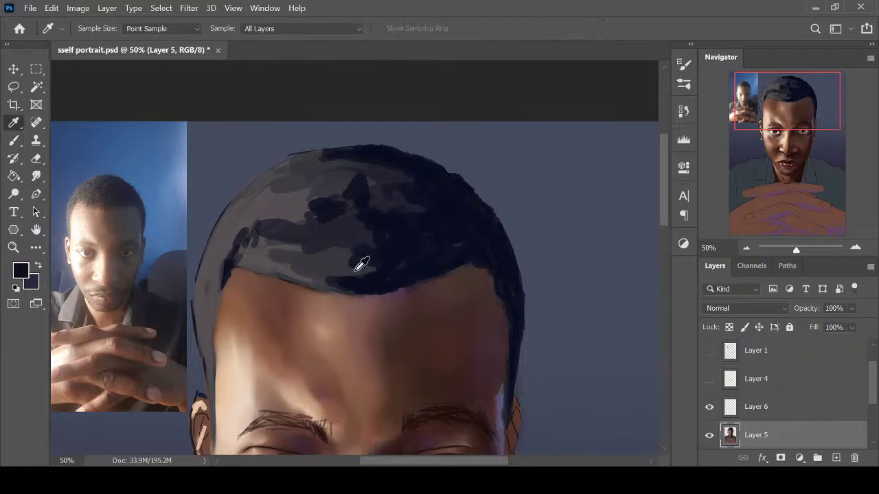
{"action": "key", "text": "bracketleft"}
{"action": "key", "text": "bracketleft"}
{"action": "key", "text": "bracketleft"}
{"action": "left_click_drag", "start_coordinate": [217, 302], "coordinate": [211, 354]}
{"action": "key", "text": "bracketleft"}
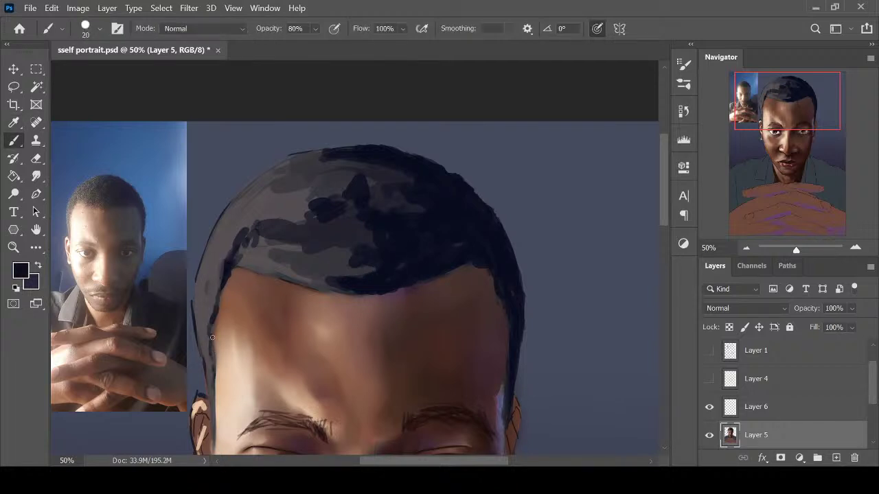
{"action": "mouse_move", "coordinate": [214, 389]}
{"action": "left_mouse_down"}
{"action": "mouse_move", "coordinate": [213, 417]}
{"action": "mouse_move", "coordinate": [208, 379]}
{"action": "left_mouse_up"}
{"action": "left_click_drag", "start_coordinate": [213, 417], "coordinate": [210, 399]}
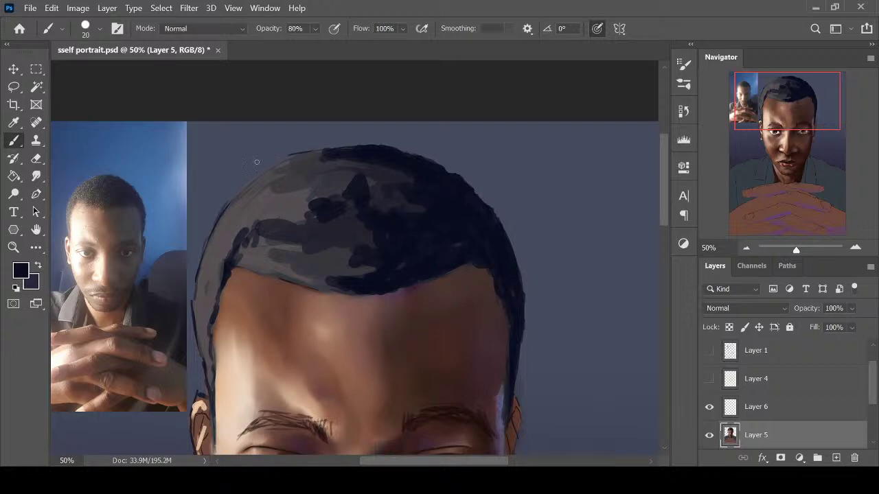
{"action": "left_click_drag", "start_coordinate": [232, 207], "coordinate": [244, 187]}
{"action": "left_click_drag", "start_coordinate": [240, 252], "coordinate": [248, 254]}
Sample the lit-side grey and scribble curly hair texture over the front hairline, mid-hair and crown with 20 to 25 px brushes
{"action": "left_click", "coordinate": [228, 258], "text": "alt"}
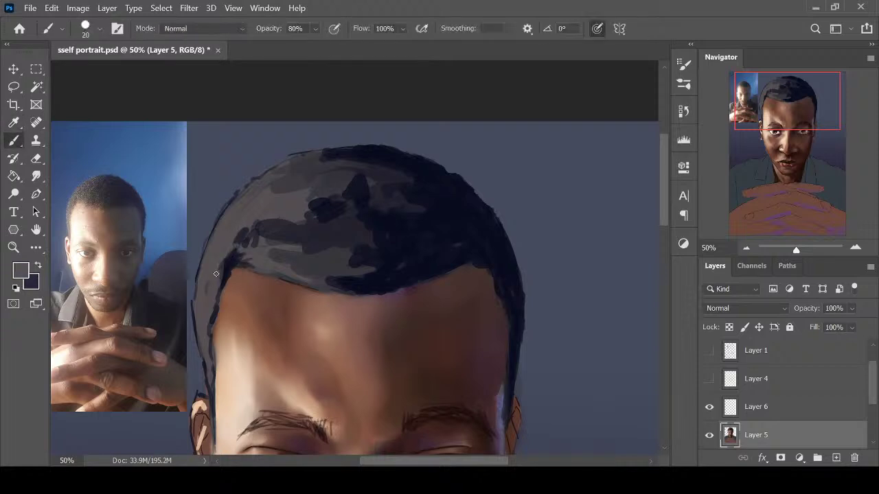
{"action": "left_click_drag", "start_coordinate": [243, 234], "coordinate": [244, 243]}
{"action": "mouse_move", "coordinate": [272, 227]}
{"action": "left_mouse_down"}
{"action": "mouse_move", "coordinate": [263, 256]}
{"action": "mouse_move", "coordinate": [296, 255]}
{"action": "mouse_move", "coordinate": [269, 224]}
{"action": "mouse_move", "coordinate": [284, 241]}
{"action": "mouse_move", "coordinate": [316, 240]}
{"action": "mouse_move", "coordinate": [287, 256]}
{"action": "mouse_move", "coordinate": [323, 253]}
{"action": "left_mouse_up"}
{"action": "key", "text": "bracketright"}
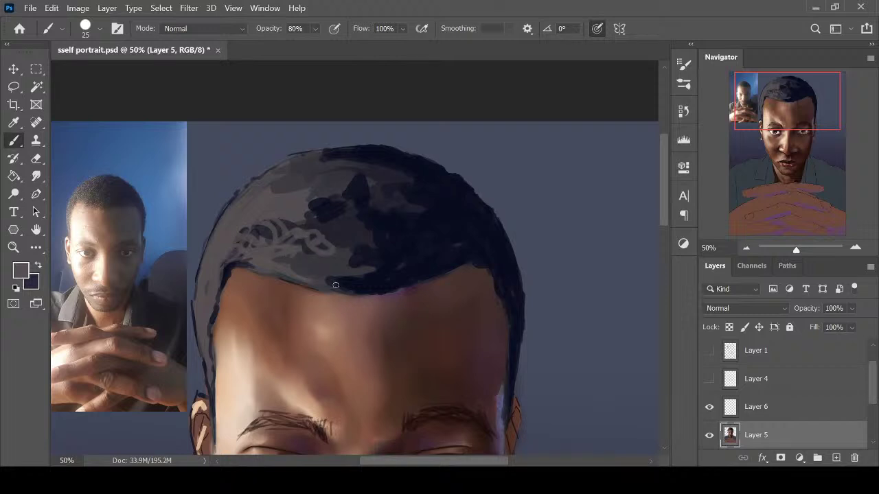
{"action": "mouse_move", "coordinate": [335, 285]}
{"action": "left_mouse_down"}
{"action": "mouse_move", "coordinate": [352, 269]}
{"action": "mouse_move", "coordinate": [330, 249]}
{"action": "left_mouse_up"}
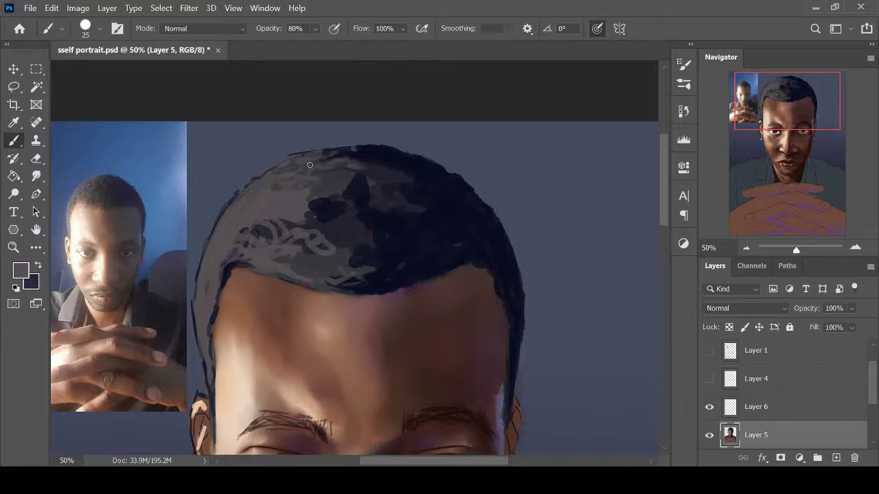
{"action": "key", "text": "ctrl+minus"}
{"action": "key", "text": "ctrl+minus"}
{"action": "key", "text": "ctrl+minus"}
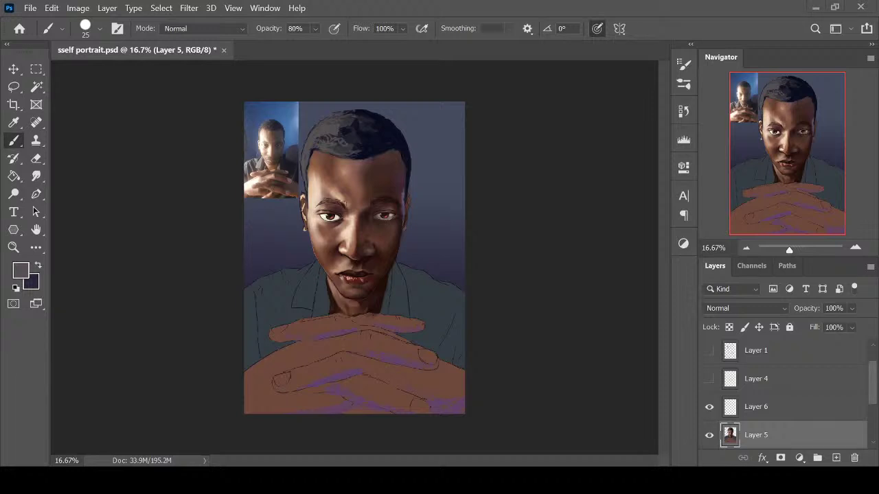
Sample the near-black hair color and dab dark curl texture over the lit-side hair and crown with a 35 px brush
{"action": "key", "text": "i"}
{"action": "left_click", "coordinate": [383, 136]}
{"action": "key", "text": "ctrl+plus"}
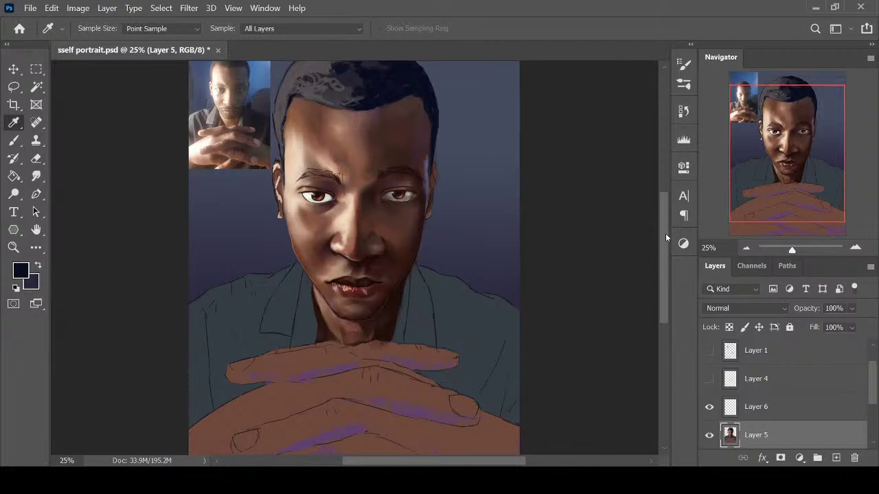
{"action": "key", "text": "ctrl+plus"}
{"action": "key", "text": "b"}
{"action": "left_click_drag", "start_coordinate": [263, 159], "coordinate": [280, 133]}
{"action": "mouse_move", "coordinate": [274, 163]}
{"action": "left_mouse_down"}
{"action": "mouse_move", "coordinate": [263, 177]}
{"action": "mouse_move", "coordinate": [267, 151]}
{"action": "mouse_move", "coordinate": [287, 126]}
{"action": "mouse_move", "coordinate": [294, 133]}
{"action": "left_mouse_up"}
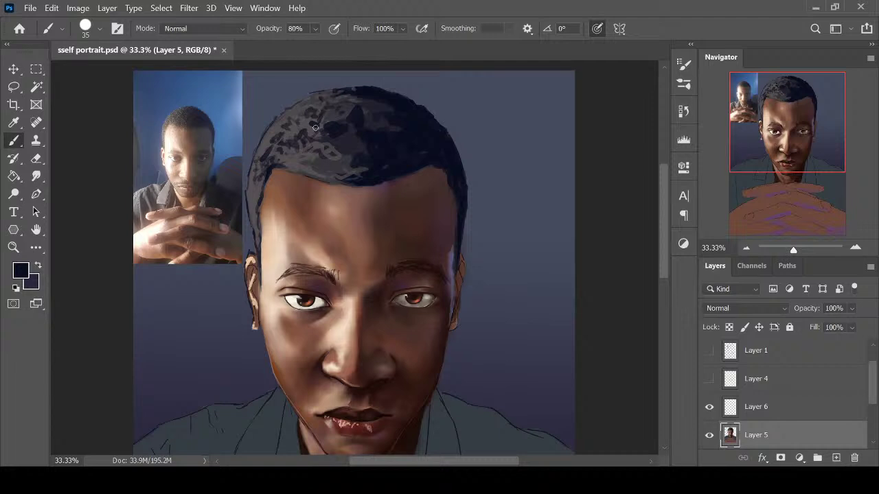
{"action": "left_click_drag", "start_coordinate": [320, 164], "coordinate": [317, 168]}
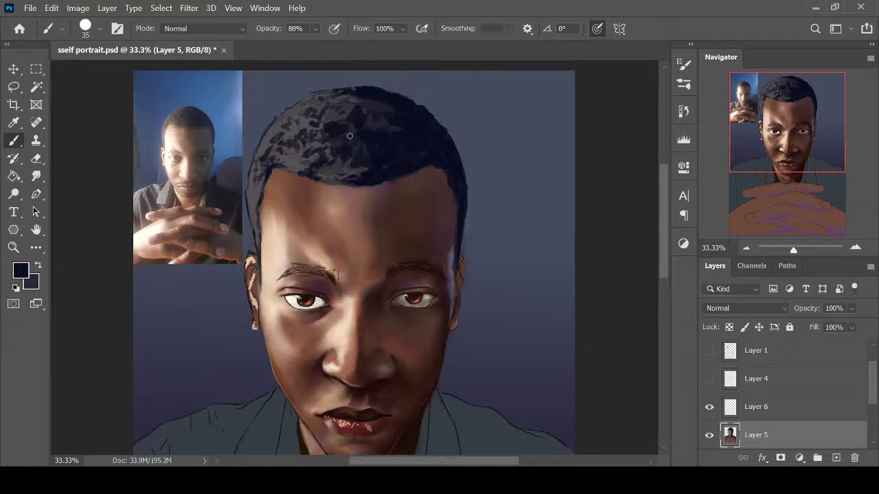
{"action": "left_click_drag", "start_coordinate": [376, 103], "coordinate": [342, 103]}
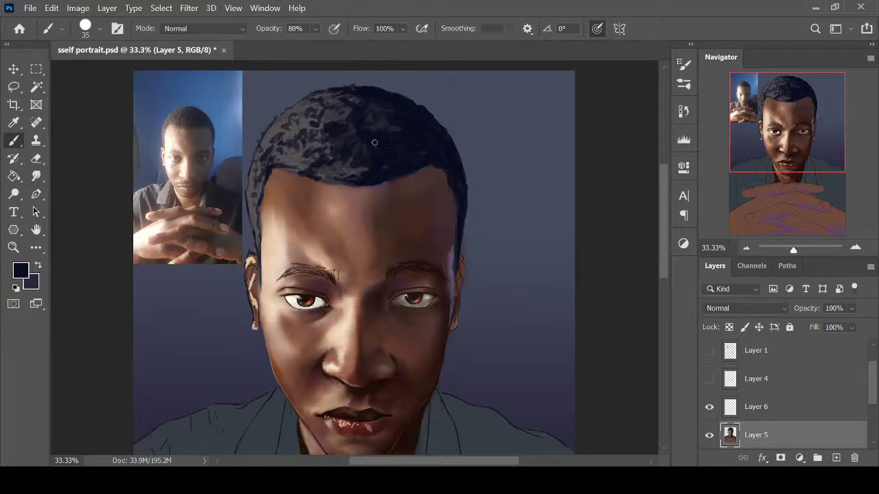
{"action": "key", "text": "ctrl+minus"}
{"action": "key", "text": "ctrl+minus"}
{"action": "key", "text": "ctrl+plus"}
{"action": "left_click_drag", "start_coordinate": [663, 268], "coordinate": [660, 218]}
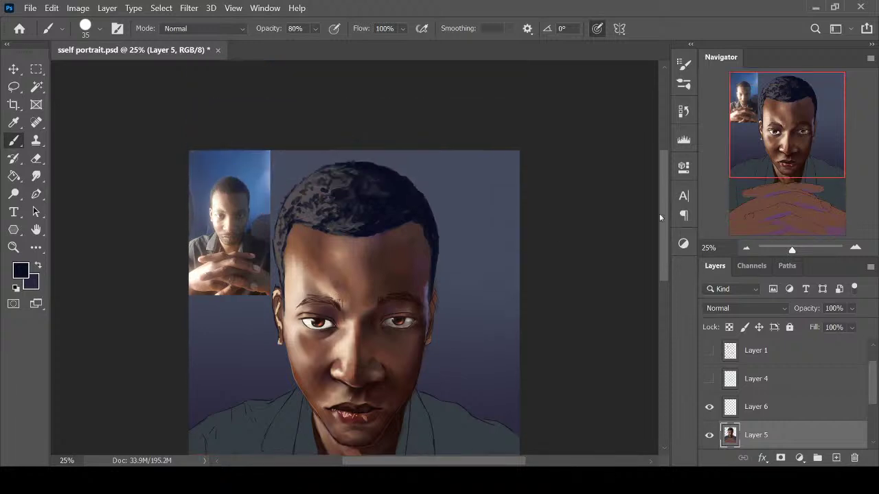
{"action": "key", "text": "ctrl+plus"}
{"action": "key", "text": "ctrl+minus"}
{"action": "key", "text": "ctrl+minus"}
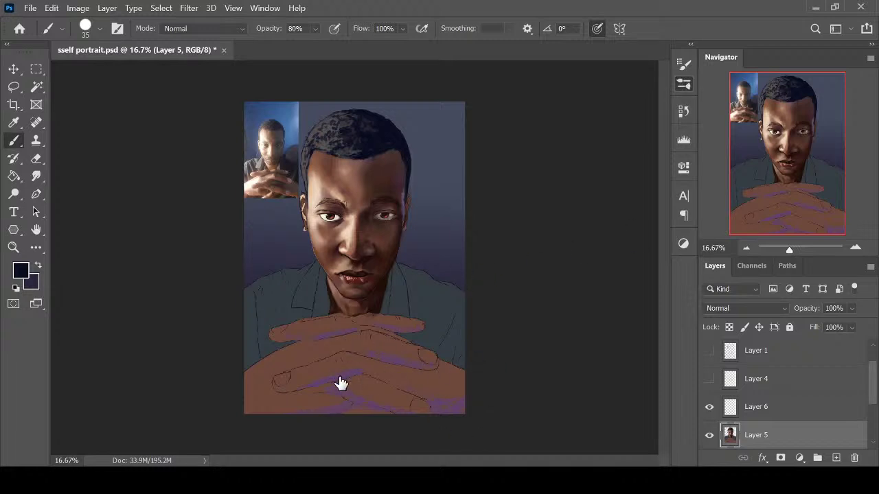
Switch to the rough-edged 175 px brush, sample a dark hair tone and blend the curls together in the middle of the hair
{"action": "left_click", "coordinate": [450, 389]}
{"action": "left_click", "coordinate": [647, 61]}
{"action": "key", "text": "ctrl+plus"}
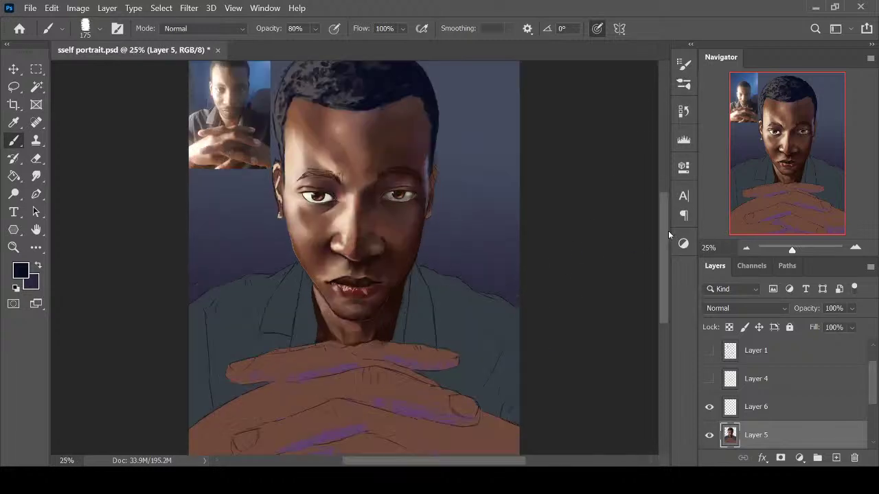
{"action": "left_click_drag", "start_coordinate": [665, 232], "coordinate": [660, 202]}
{"action": "key", "text": "ctrl+plus"}
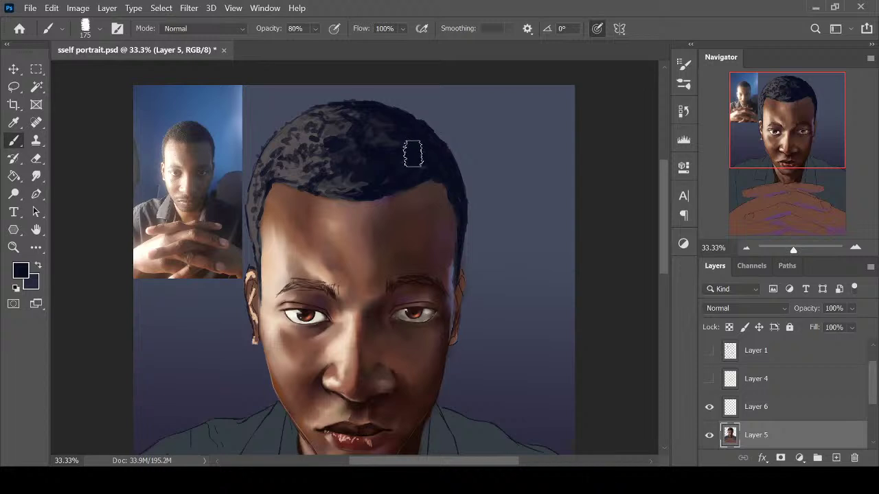
{"action": "key", "text": "i"}
{"action": "left_click", "coordinate": [348, 145]}
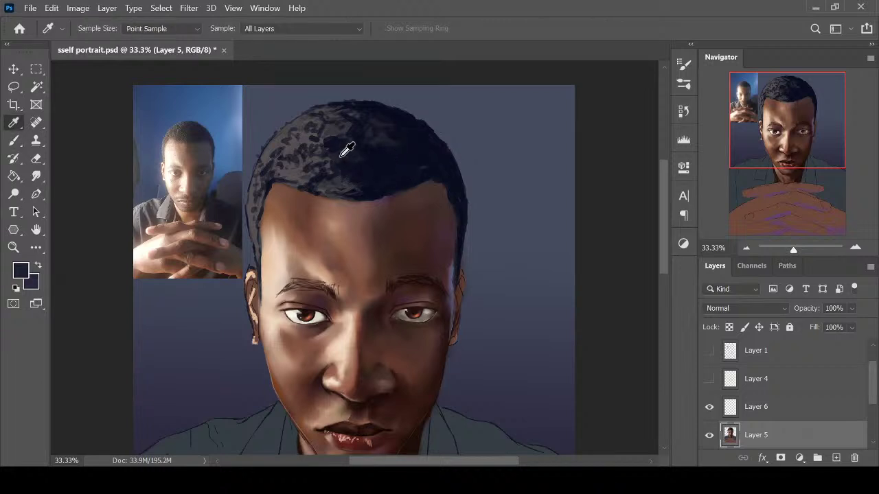
{"action": "key", "text": "b"}
{"action": "mouse_move", "coordinate": [348, 145]}
{"action": "left_mouse_down"}
{"action": "mouse_move", "coordinate": [383, 140]}
{"action": "mouse_move", "coordinate": [391, 151]}
{"action": "mouse_move", "coordinate": [352, 130]}
{"action": "left_mouse_up"}
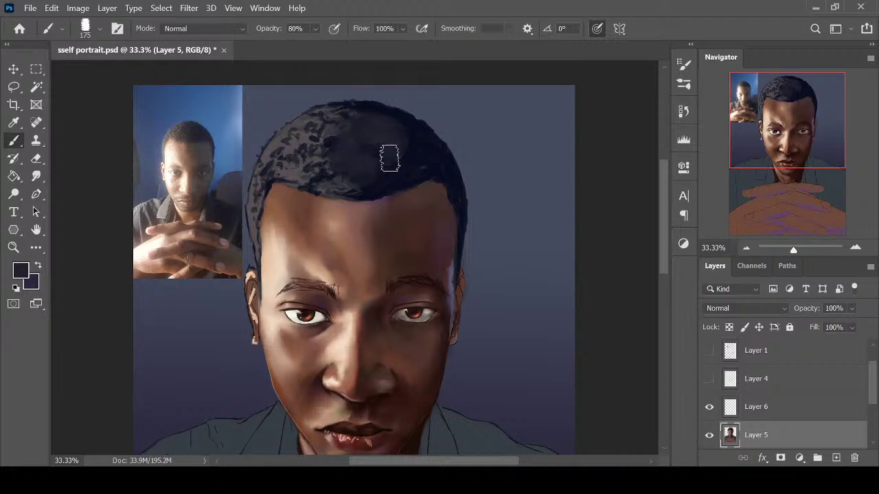
Sample near-black from the shaded hair and deepen the mid-hair and crown edge, reducing the textured brush to 80 px
{"action": "key", "text": "i"}
{"action": "left_click", "coordinate": [423, 155]}
{"action": "key", "text": "b"}
{"action": "mouse_move", "coordinate": [390, 173]}
{"action": "left_mouse_down"}
{"action": "mouse_move", "coordinate": [388, 143]}
{"action": "mouse_move", "coordinate": [365, 144]}
{"action": "mouse_move", "coordinate": [390, 131]}
{"action": "left_mouse_up"}
{"action": "key", "text": "bracketleft"}
{"action": "key", "text": "bracketleft"}
{"action": "key", "text": "bracketleft"}
{"action": "key", "text": "bracketleft"}
{"action": "key", "text": "bracketleft"}
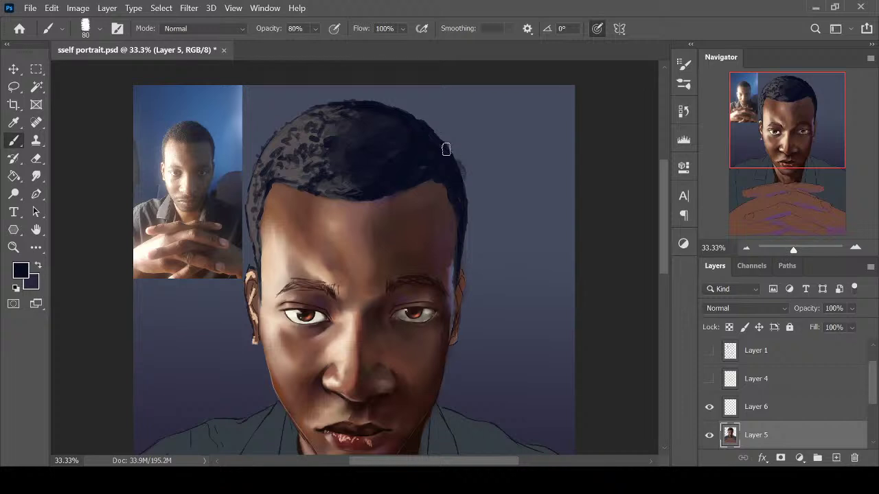
{"action": "key", "text": "e"}
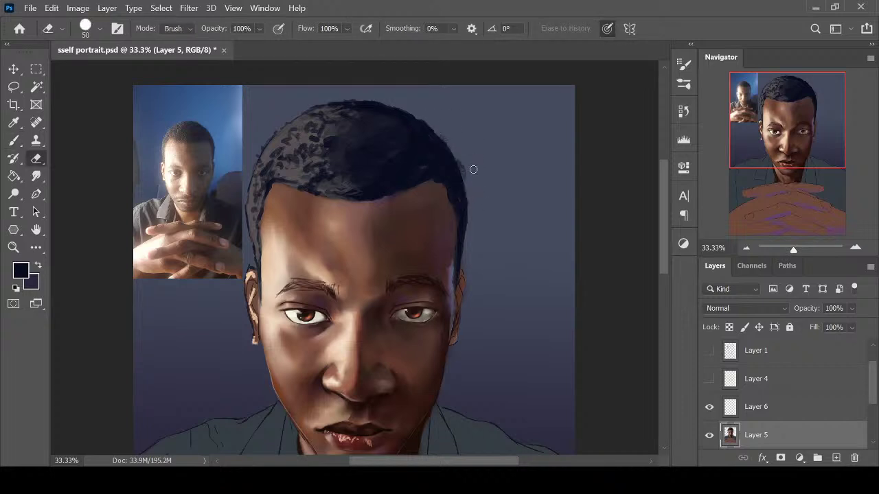
{"action": "key", "text": "b"}
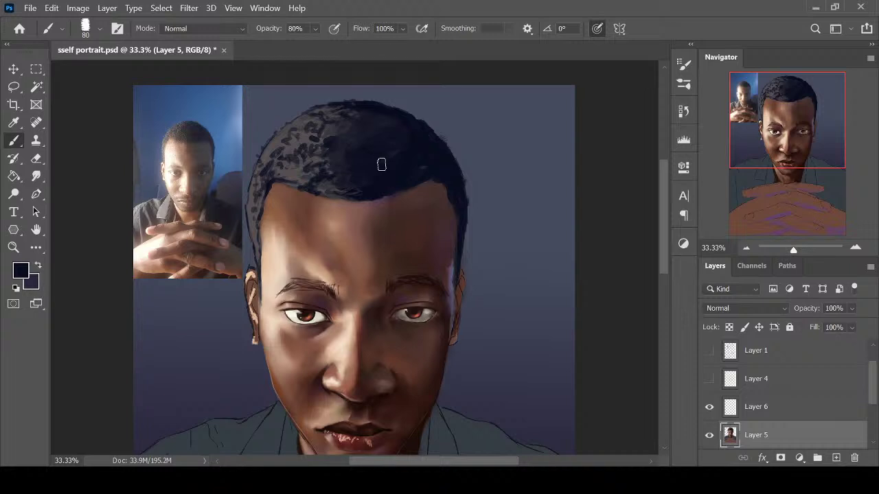
Paint near-black over the front hairline and the shaded upper hair with the 80 px textured brush
{"action": "key", "text": "ctrl+plus"}
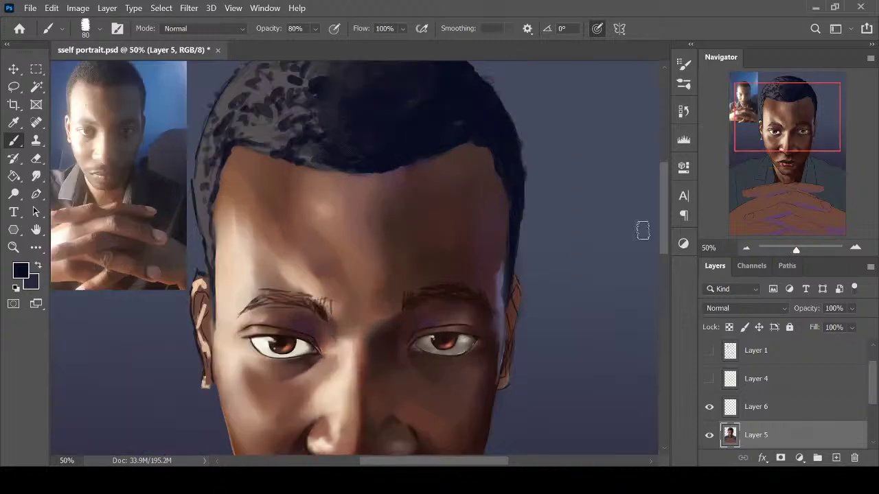
{"action": "scroll", "coordinate": [656, 223], "scroll_direction": "up", "scroll_amount": 3}
{"action": "mouse_move", "coordinate": [362, 222]}
{"action": "left_mouse_down"}
{"action": "mouse_move", "coordinate": [389, 232]}
{"action": "mouse_move", "coordinate": [378, 241]}
{"action": "mouse_move", "coordinate": [472, 211]}
{"action": "mouse_move", "coordinate": [431, 224]}
{"action": "mouse_move", "coordinate": [465, 208]}
{"action": "left_mouse_up"}
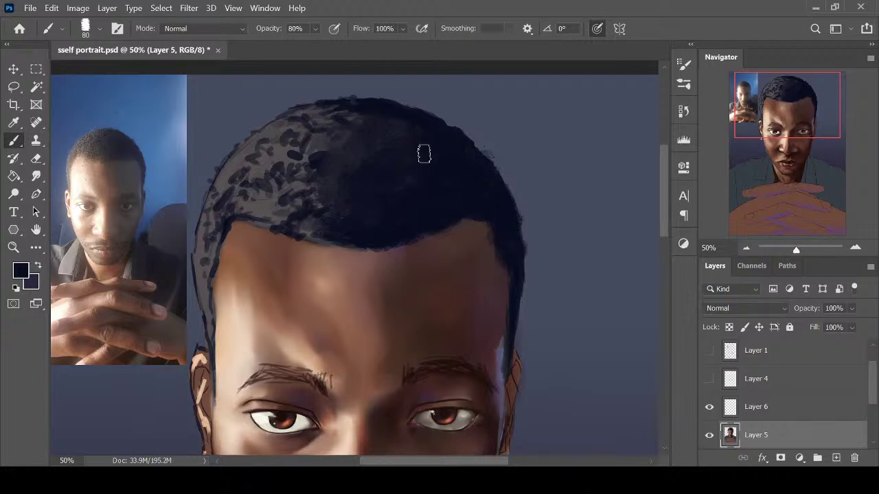
{"action": "mouse_move", "coordinate": [418, 153]}
{"action": "left_mouse_down"}
{"action": "mouse_move", "coordinate": [336, 188]}
{"action": "mouse_move", "coordinate": [326, 176]}
{"action": "mouse_move", "coordinate": [409, 157]}
{"action": "left_mouse_up"}
Sample dark grey from the crown and dab soft highlights into the shaded mid-hair with 70 to 45 px brush sizes
{"action": "left_click", "coordinate": [348, 144], "text": "alt"}
{"action": "key", "text": "["}
{"action": "left_click", "coordinate": [404, 174]}
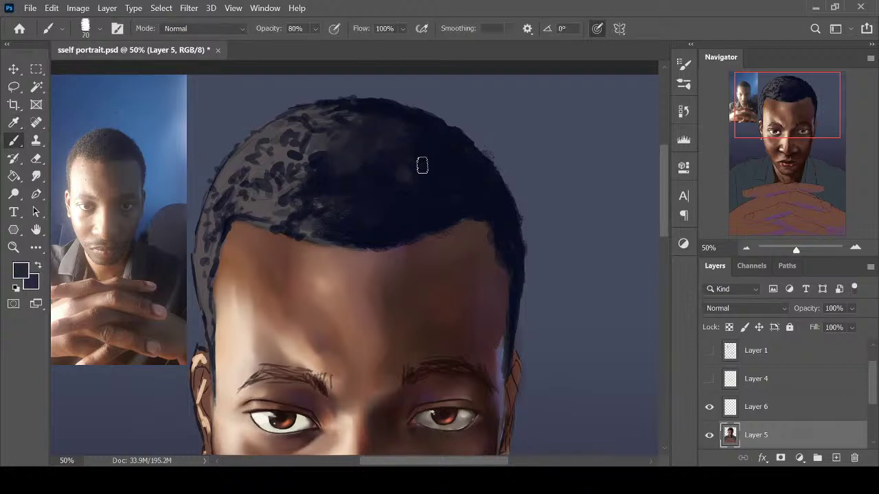
{"action": "key", "text": "bracketleft"}
{"action": "key", "text": "bracketleft"}
{"action": "key", "text": "bracketleft"}
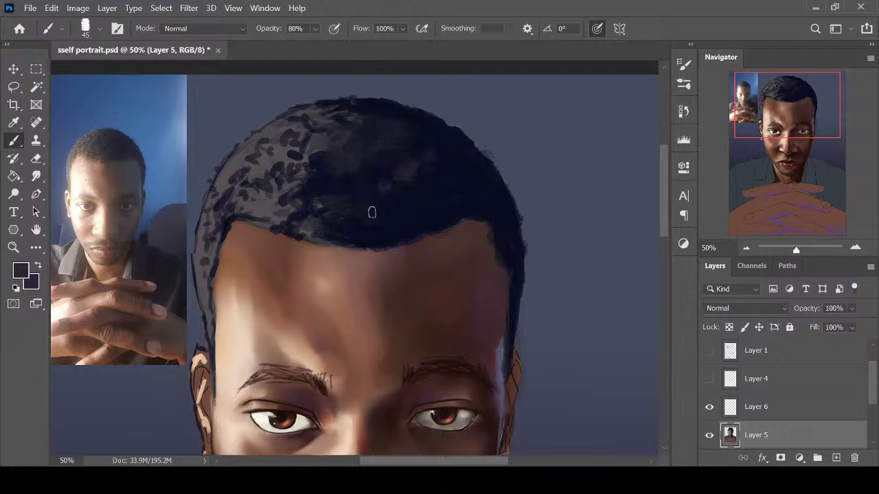
{"action": "left_click", "coordinate": [395, 134]}
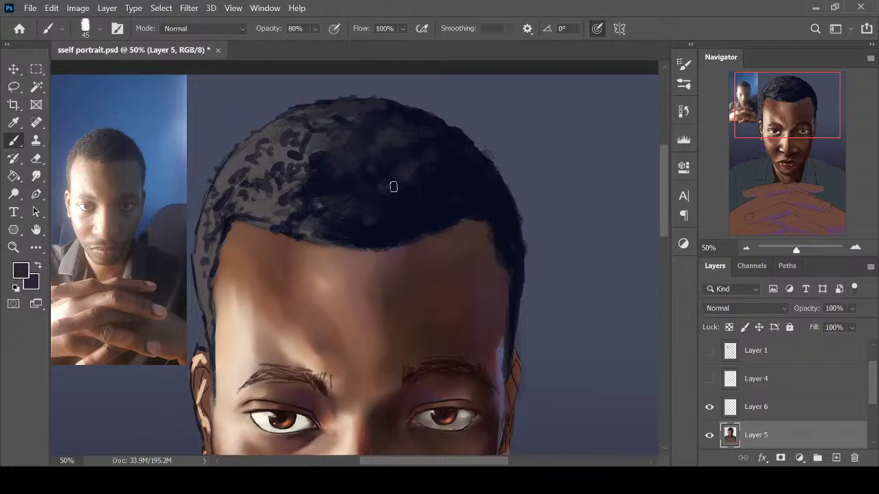
Darken the front hairline with sampled near-black and break up the lit-side curls above it using the 45 px textured brush
{"action": "key", "text": "ctrl+minus"}
{"action": "key", "text": "ctrl+minus"}
{"action": "key", "text": "ctrl+plus"}
{"action": "key", "text": "ctrl+plus"}
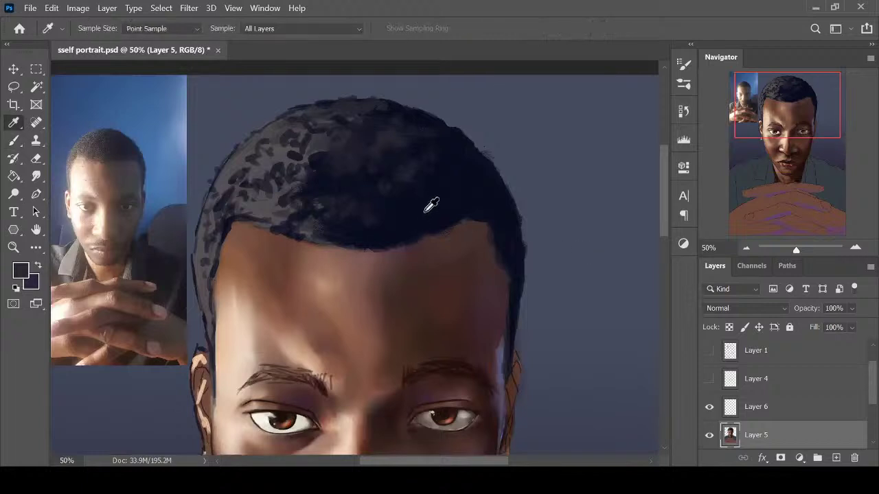
{"action": "left_click", "coordinate": [427, 202], "text": "alt"}
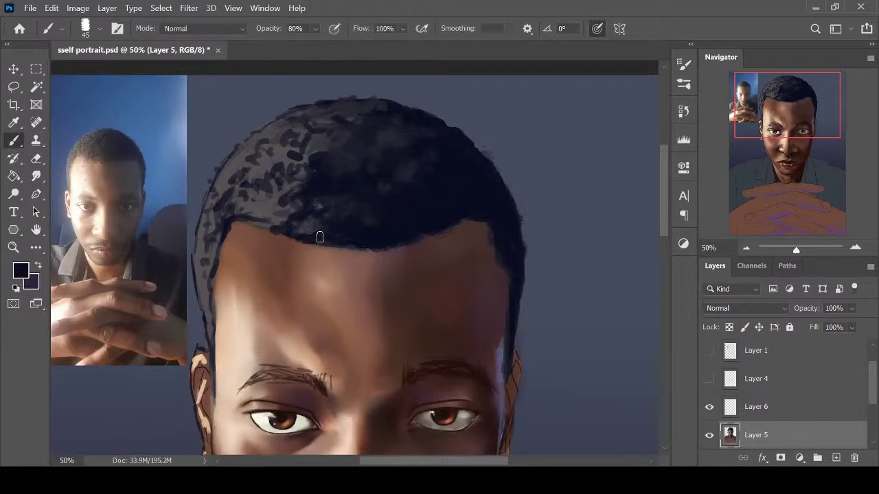
{"action": "mouse_move", "coordinate": [358, 235]}
{"action": "left_mouse_down"}
{"action": "mouse_move", "coordinate": [273, 207]}
{"action": "mouse_move", "coordinate": [276, 225]}
{"action": "mouse_move", "coordinate": [257, 219]}
{"action": "mouse_move", "coordinate": [278, 228]}
{"action": "mouse_move", "coordinate": [263, 211]}
{"action": "mouse_move", "coordinate": [229, 200]}
{"action": "mouse_move", "coordinate": [334, 208]}
{"action": "mouse_move", "coordinate": [271, 218]}
{"action": "mouse_move", "coordinate": [293, 204]}
{"action": "mouse_move", "coordinate": [231, 194]}
{"action": "mouse_move", "coordinate": [301, 197]}
{"action": "left_mouse_up"}
{"action": "left_click", "coordinate": [284, 179], "text": "alt"}
{"action": "mouse_move", "coordinate": [256, 213]}
{"action": "left_mouse_down"}
{"action": "mouse_move", "coordinate": [266, 218]}
{"action": "mouse_move", "coordinate": [284, 194]}
{"action": "left_mouse_up"}
Sample dark tones from the mid-hair and dab them between the lit-side curls, enlarging the brush to 60 px
{"action": "left_click", "coordinate": [388, 137], "text": "alt"}
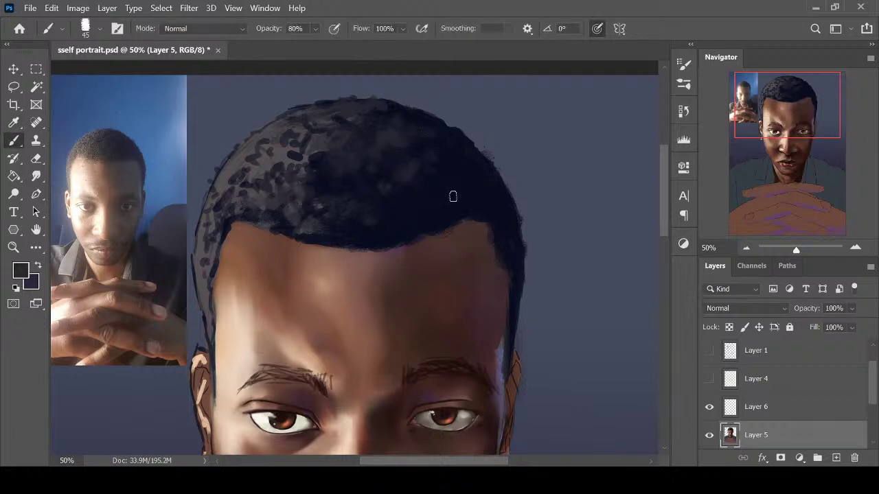
{"action": "left_click", "coordinate": [310, 180], "text": "alt"}
{"action": "left_click_drag", "start_coordinate": [308, 140], "coordinate": [308, 148]}
{"action": "left_click", "coordinate": [373, 167], "text": "alt"}
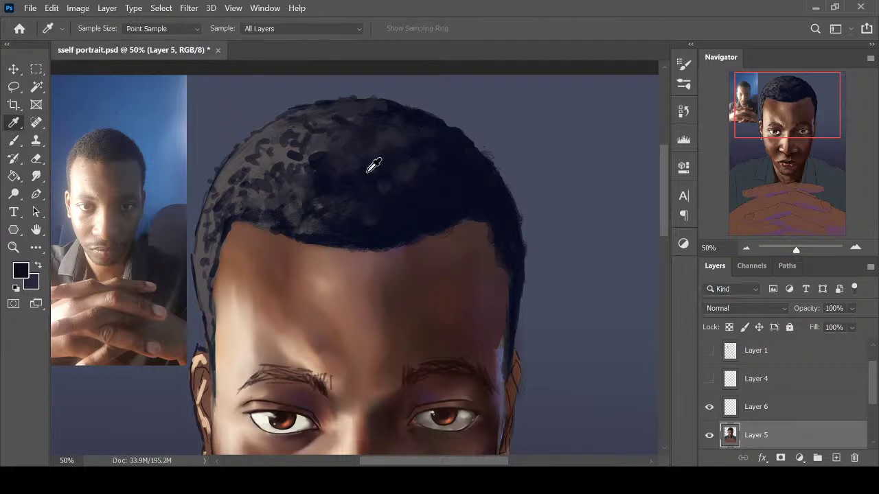
{"action": "key", "text": "i"}
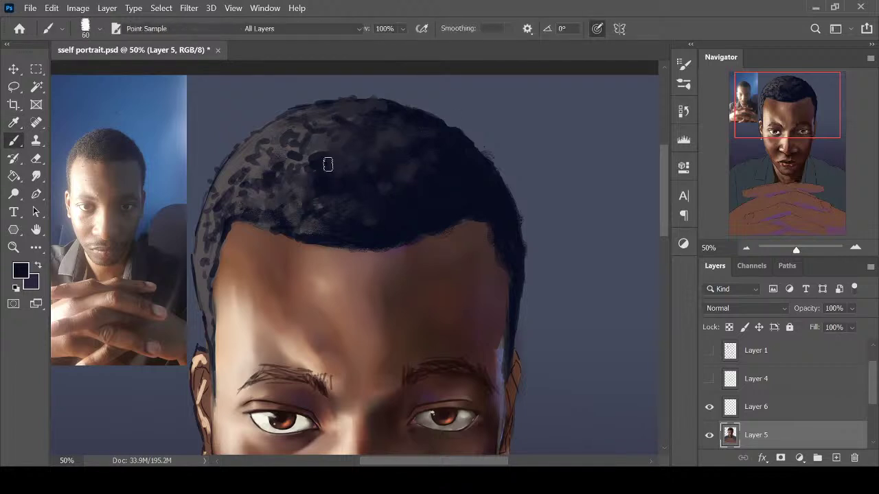
Sample dark grey near the crown and soften the curls along the lit-side outer hair with the 60 px brush
{"action": "left_click", "coordinate": [279, 144]}
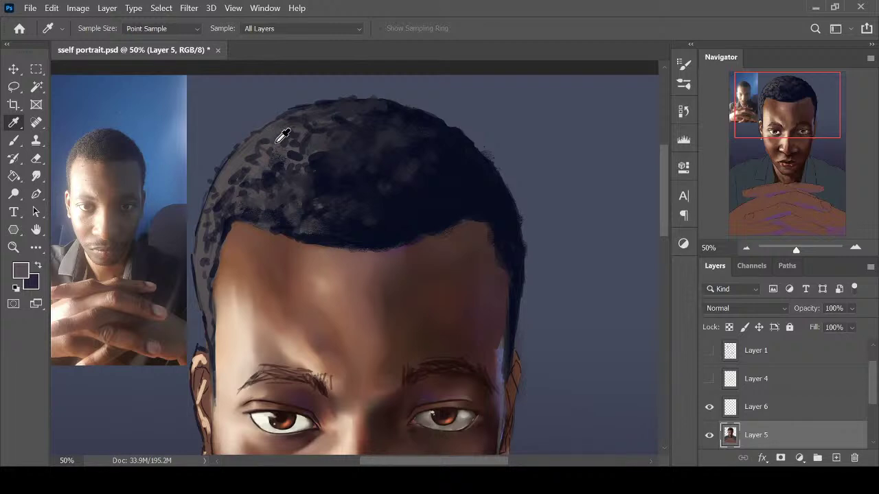
{"action": "left_click", "coordinate": [336, 129]}
{"action": "key", "text": "b"}
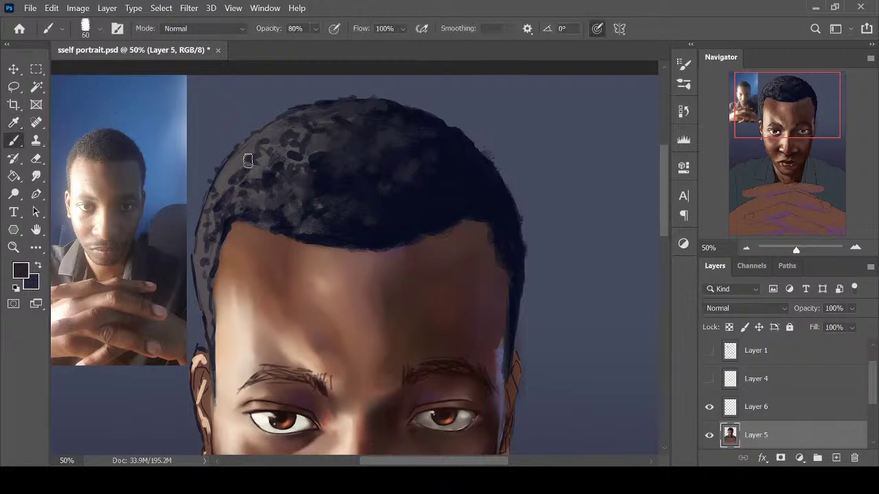
{"action": "mouse_move", "coordinate": [256, 160]}
{"action": "left_mouse_down"}
{"action": "mouse_move", "coordinate": [268, 199]}
{"action": "mouse_move", "coordinate": [272, 142]}
{"action": "mouse_move", "coordinate": [252, 159]}
{"action": "mouse_move", "coordinate": [275, 136]}
{"action": "mouse_move", "coordinate": [216, 182]}
{"action": "mouse_move", "coordinate": [239, 163]}
{"action": "left_mouse_up"}
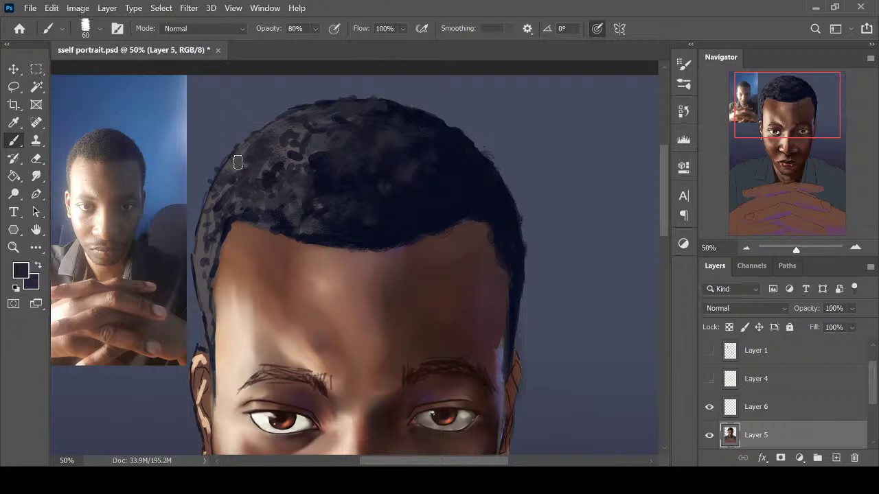
Sample near-black tones and darken the lit-side hairline corner, temple and sideburn with 60 to 40 px brush sizes
{"action": "left_click", "coordinate": [399, 112], "text": "alt"}
{"action": "left_click", "coordinate": [453, 157], "text": "alt"}
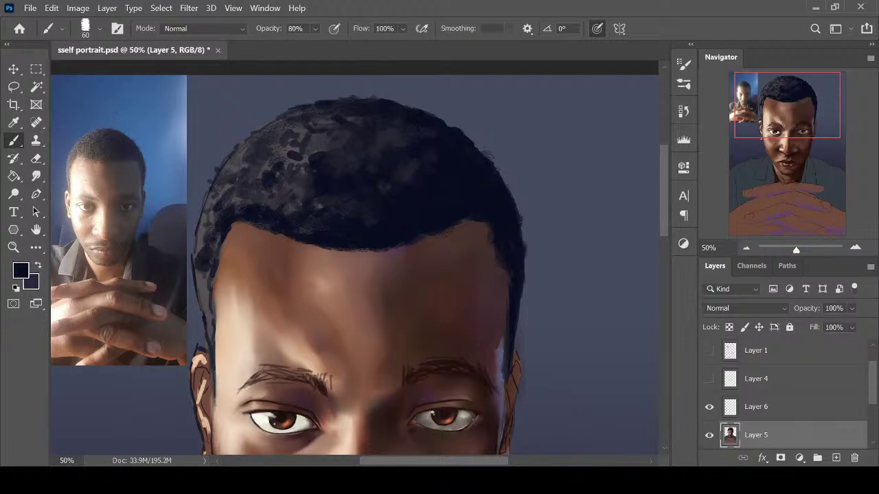
{"action": "key", "text": "i"}
{"action": "left_click", "coordinate": [332, 187]}
{"action": "key", "text": "b"}
{"action": "key", "text": "bracketleft"}
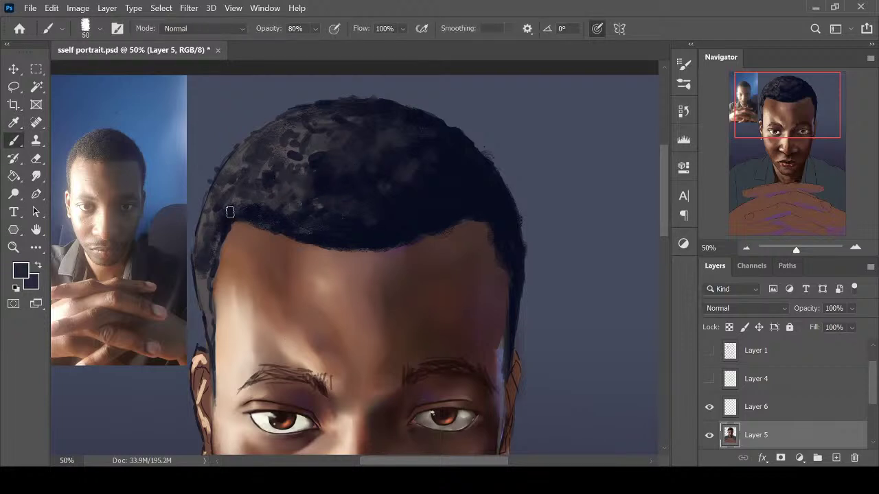
{"action": "left_click", "coordinate": [230, 219], "text": "alt"}
{"action": "mouse_move", "coordinate": [205, 294]}
{"action": "left_mouse_down"}
{"action": "mouse_move", "coordinate": [213, 344]}
{"action": "mouse_move", "coordinate": [208, 277]}
{"action": "left_mouse_up"}
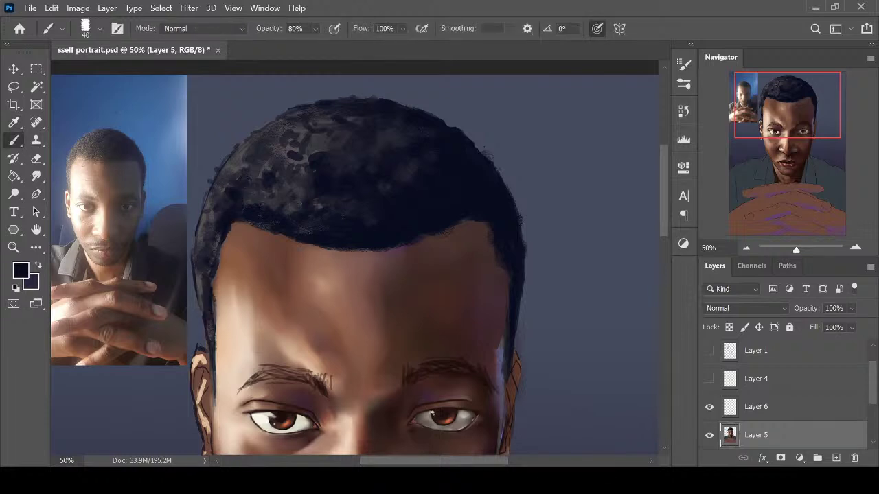
Sample the lit-side grey and paint it along the temple's outer edge and over the dark upper curls at 50 px
{"action": "key", "text": "bracketright"}
{"action": "left_click", "coordinate": [234, 164], "text": "alt"}
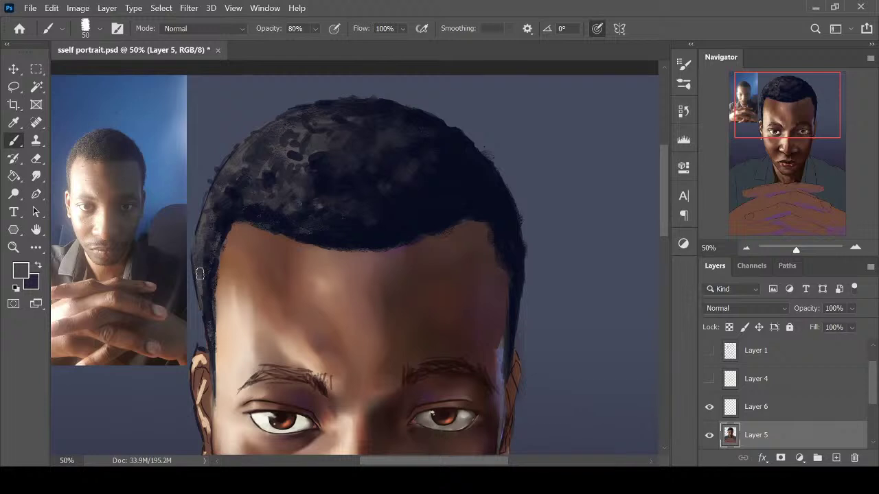
{"action": "left_click_drag", "start_coordinate": [214, 211], "coordinate": [228, 181]}
{"action": "left_click_drag", "start_coordinate": [313, 146], "coordinate": [304, 146]}
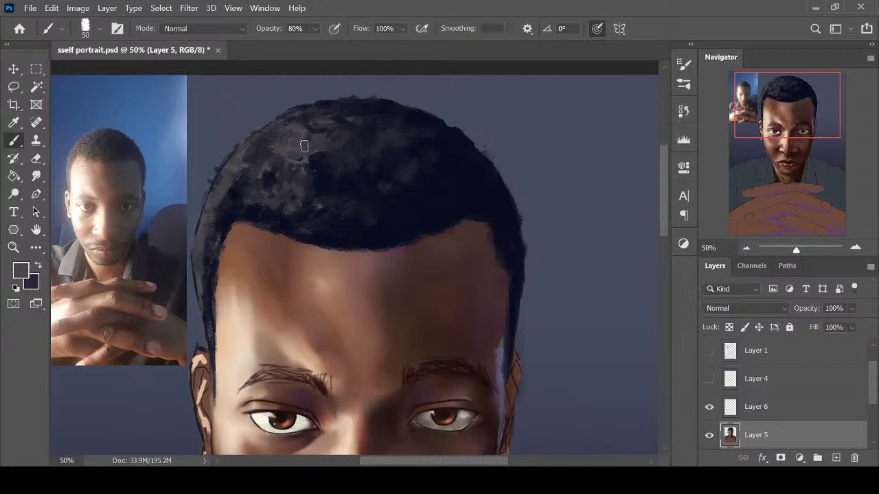
Sample dark tones from the mid-hair and blend the remaining curl marks on the lit-side upper hair at 50 px
{"action": "left_click", "coordinate": [352, 147], "text": "alt"}
{"action": "left_click_drag", "start_coordinate": [292, 151], "coordinate": [303, 136]}
{"action": "left_click", "coordinate": [337, 165], "text": "alt"}
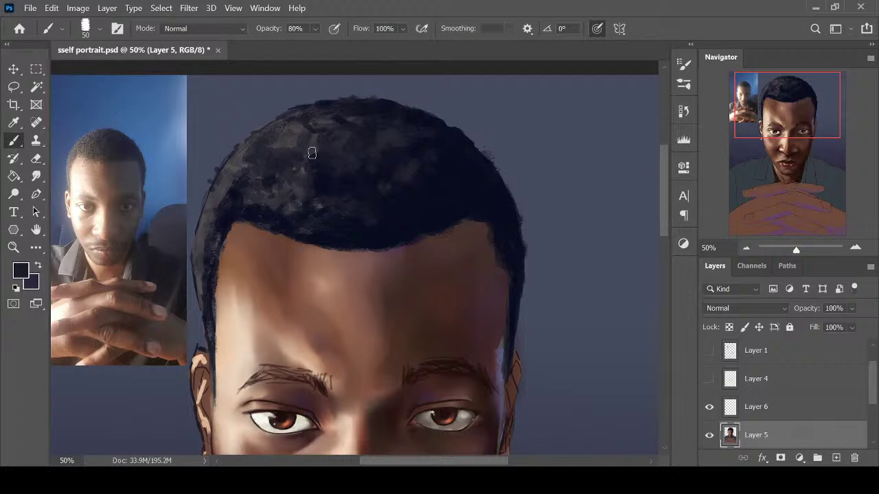
{"action": "key", "text": "ctrl+minus"}
{"action": "key", "text": "ctrl+minus"}
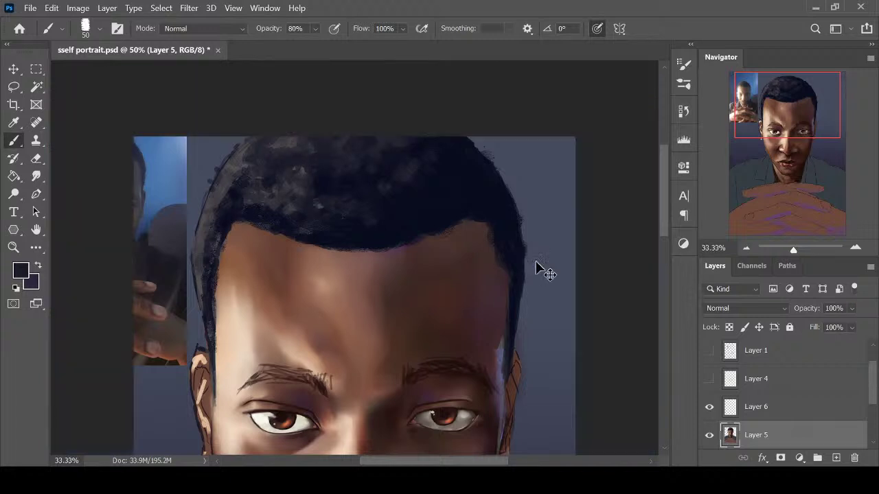
{"action": "key", "text": "ctrl+plus"}
{"action": "key", "text": "ctrl+minus"}
{"action": "key", "text": "ctrl+minus"}
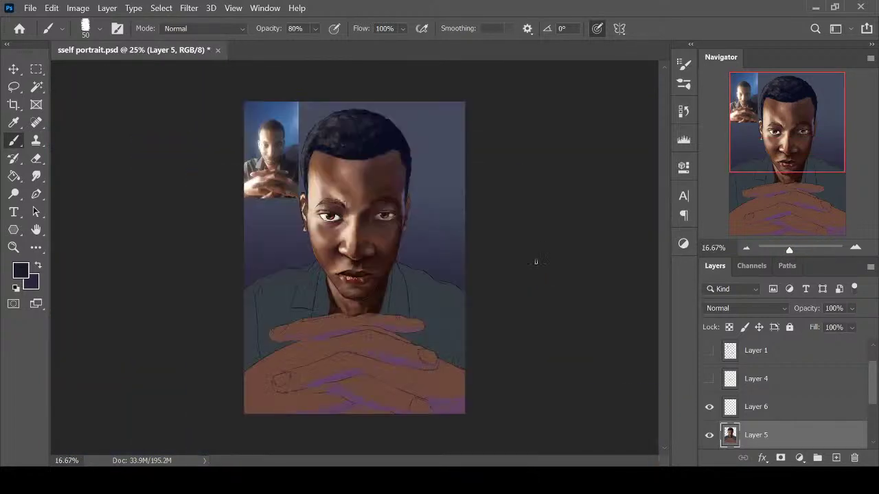
{"action": "key", "text": "ctrl+plus"}
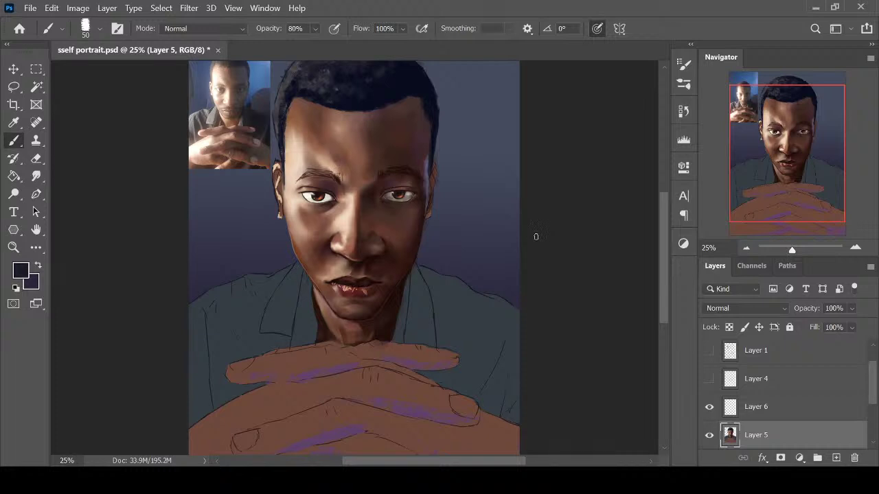
Blend sampled grey and near-black tones into the lit-side temple hair with the 50 px brush and save the document
{"action": "left_click_drag", "start_coordinate": [662, 221], "coordinate": [662, 193]}
{"action": "key", "text": "ctrl+plus"}
{"action": "left_click_drag", "start_coordinate": [662, 227], "coordinate": [662, 218]}
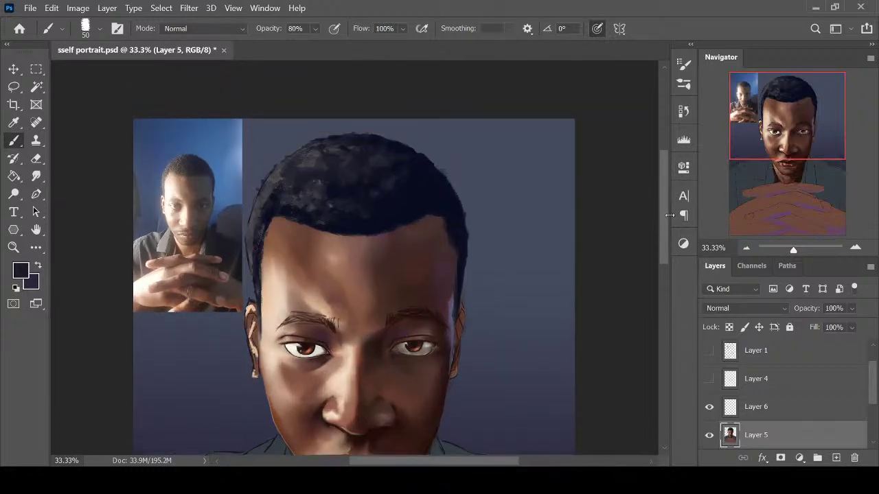
{"action": "key", "text": "ctrl+plus"}
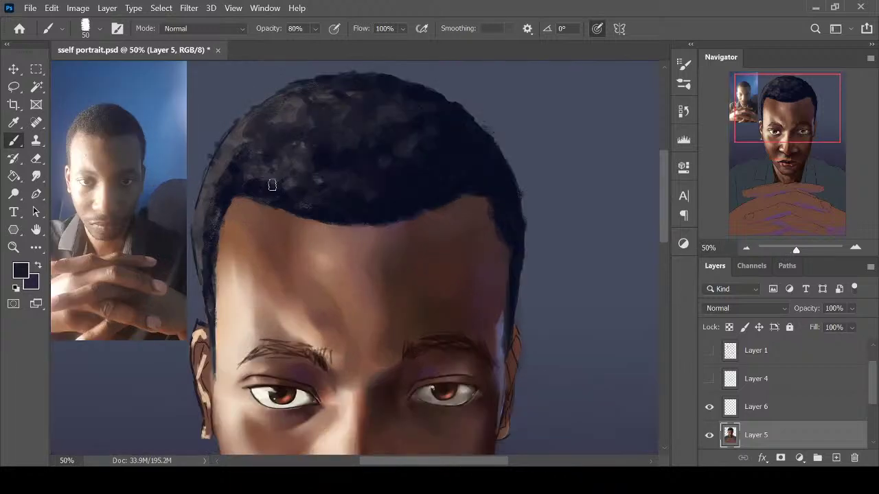
{"action": "left_click", "coordinate": [223, 166], "text": "alt"}
{"action": "left_click_drag", "start_coordinate": [226, 173], "coordinate": [218, 196]}
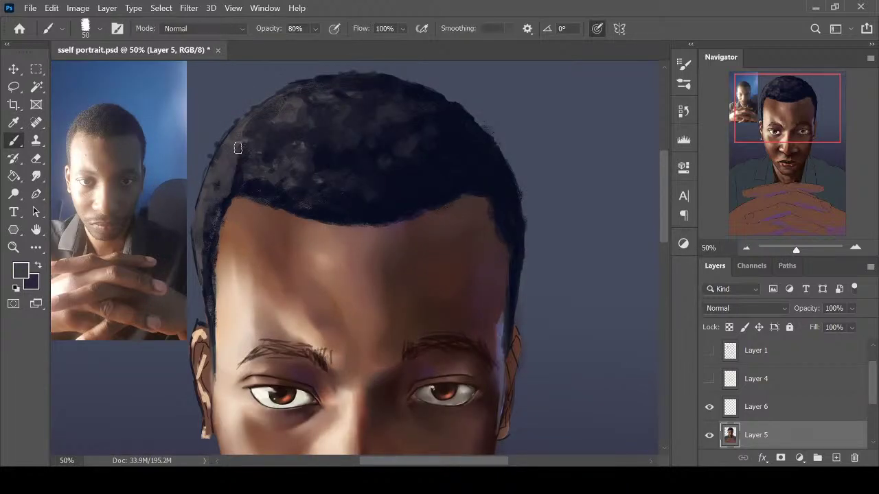
{"action": "left_click", "coordinate": [251, 169], "text": "alt"}
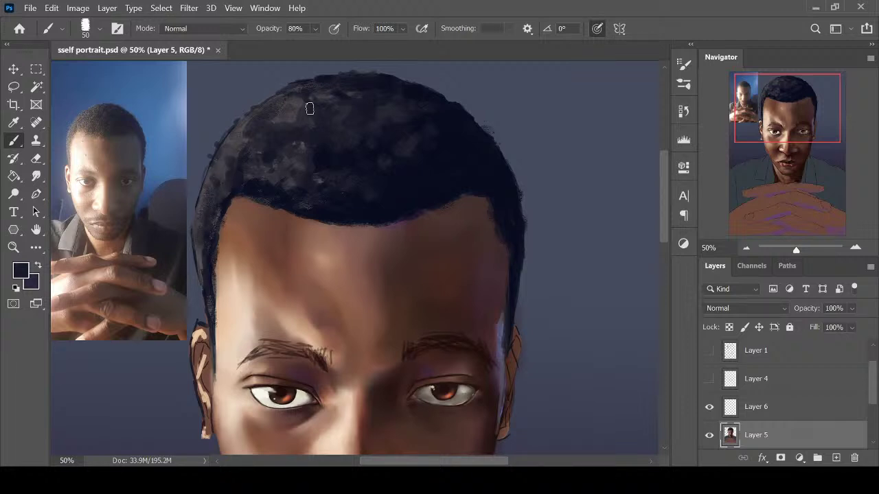
{"action": "left_click", "coordinate": [260, 176], "text": "alt"}
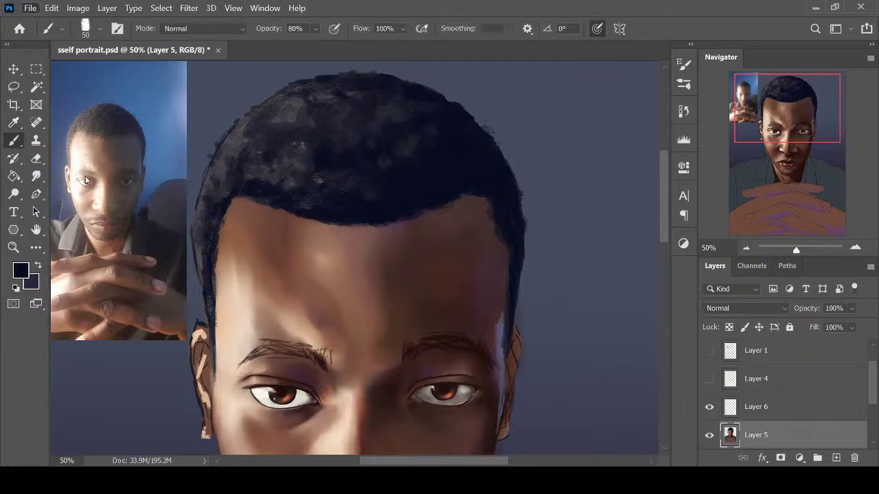
{"action": "key", "text": "ctrl+s"}
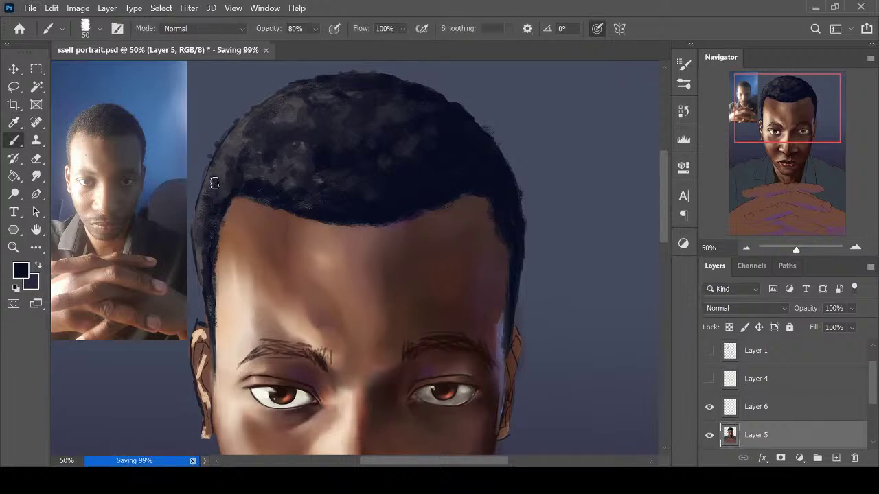
Sample grey and near-black hair tones and refine the outer edge and curls between the lit-side temple and crown at 50 px
{"action": "key", "text": "i"}
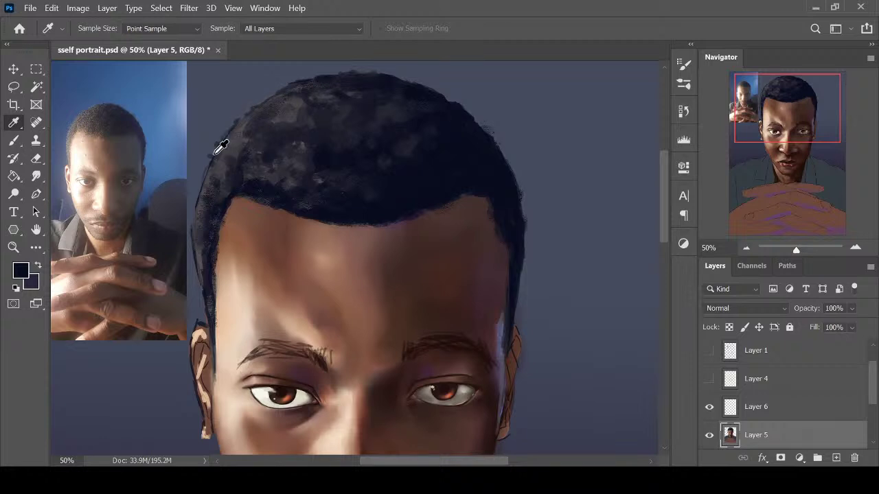
{"action": "key", "text": "e"}
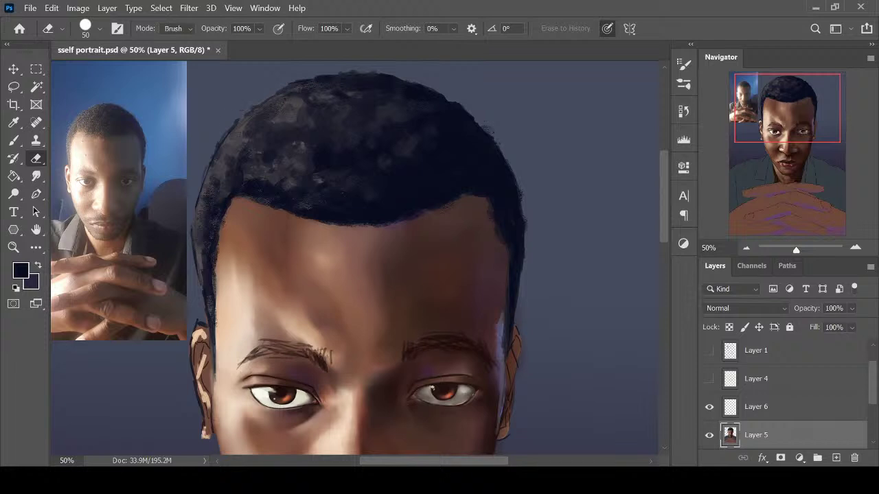
{"action": "key", "text": "i"}
{"action": "key", "text": "b"}
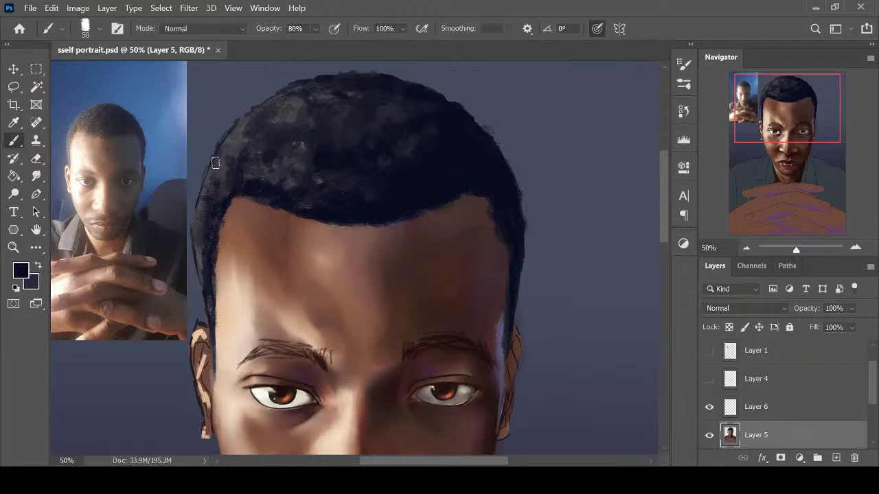
{"action": "key", "text": "i"}
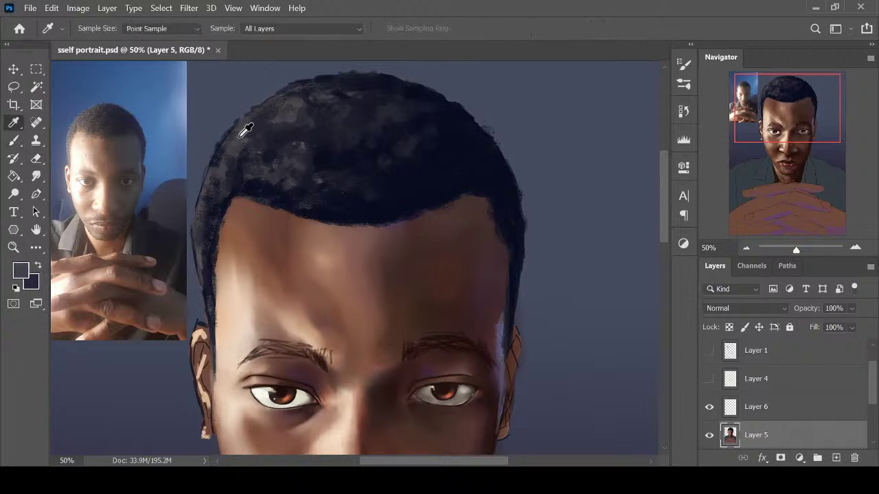
{"action": "key", "text": "b"}
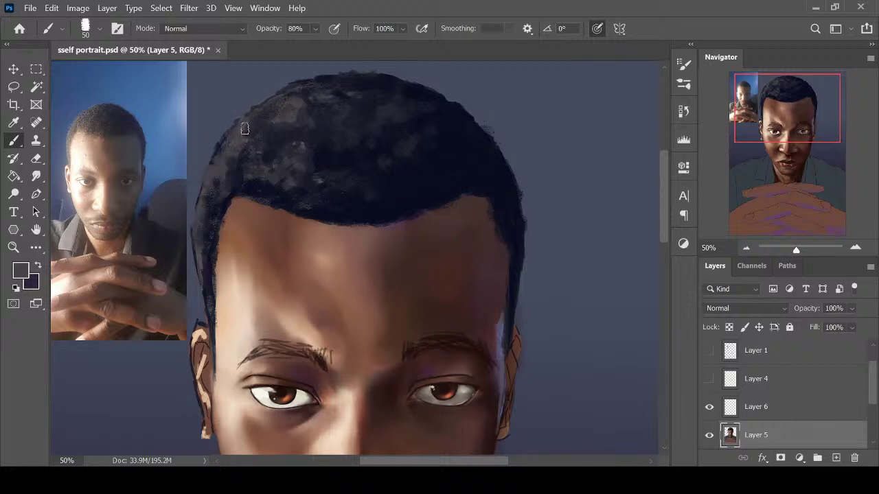
{"action": "key", "text": "e"}
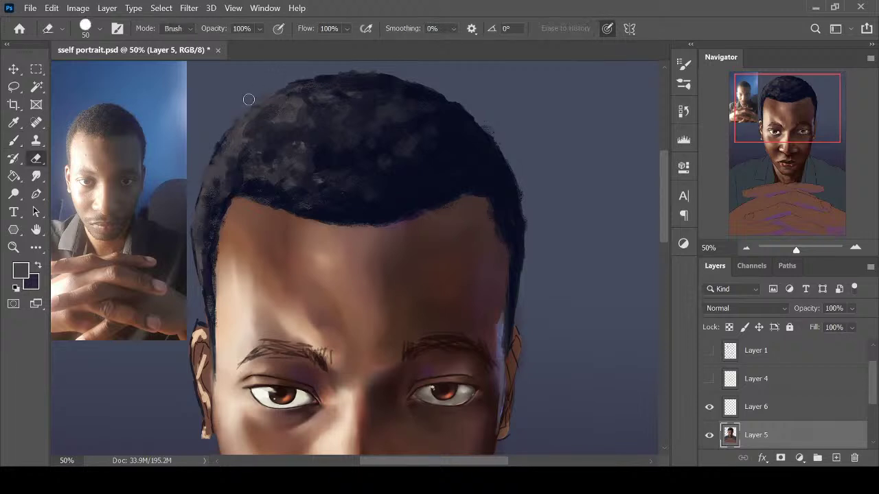
{"action": "key", "text": "i"}
{"action": "left_click", "coordinate": [306, 94]}
{"action": "key", "text": "b"}
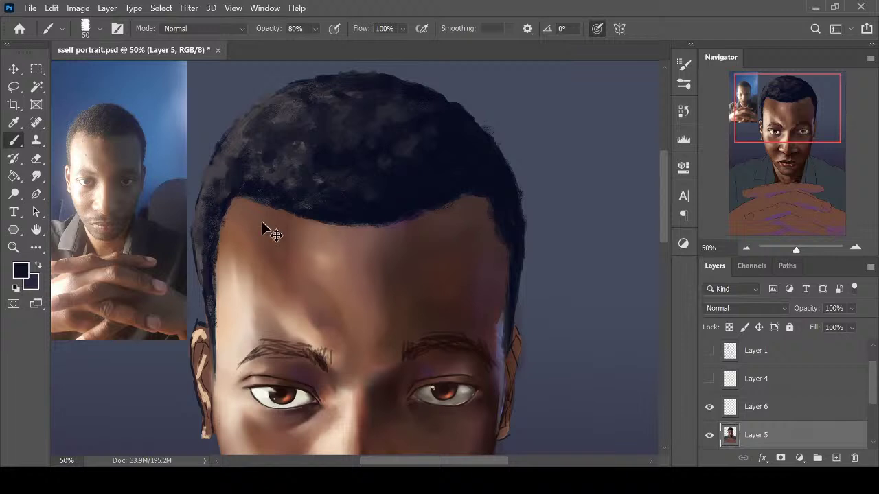
Sample the pale skin tone and brush soft highlights onto the lit-side temple hair at 15% opacity
{"action": "key", "text": "ctrl+minus"}
{"action": "key", "text": "ctrl+plus"}
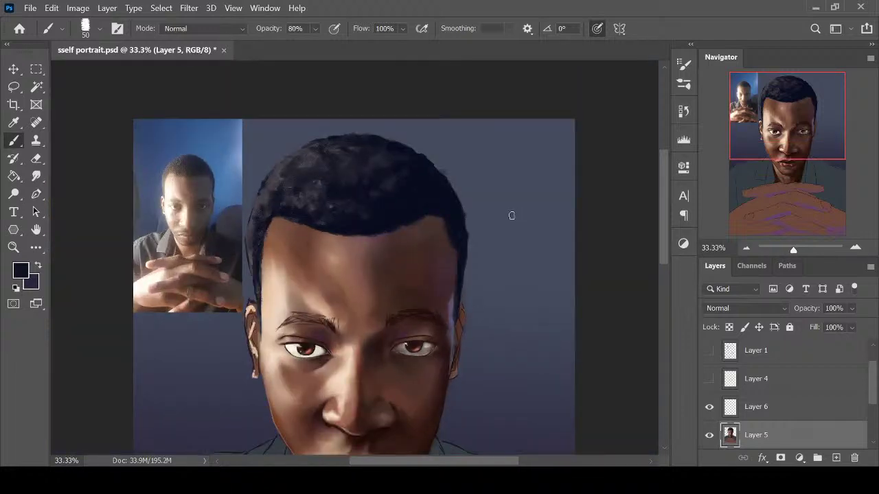
{"action": "key", "text": "ctrl+plus"}
{"action": "left_click", "coordinate": [255, 295], "text": "alt"}
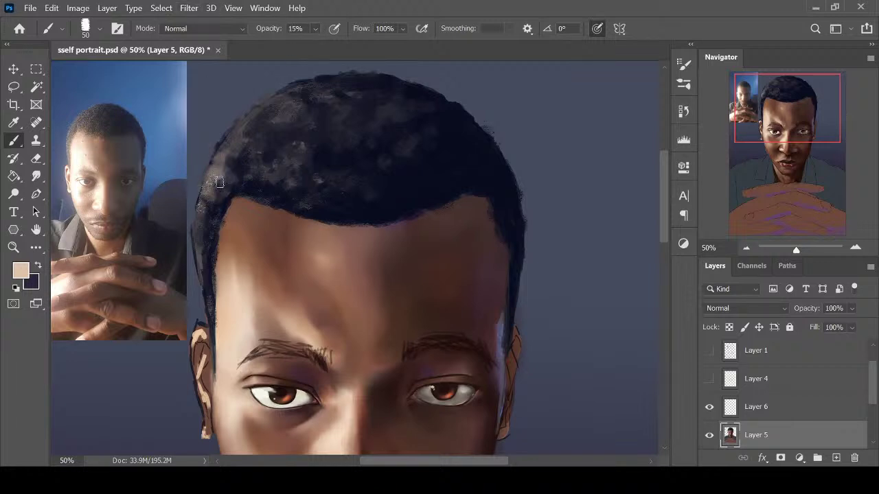
{"action": "mouse_move", "coordinate": [219, 182]}
{"action": "left_mouse_down"}
{"action": "mouse_move", "coordinate": [202, 227]}
{"action": "mouse_move", "coordinate": [236, 140]}
{"action": "mouse_move", "coordinate": [260, 115]}
{"action": "mouse_move", "coordinate": [249, 174]}
{"action": "mouse_move", "coordinate": [243, 149]}
{"action": "left_mouse_up"}
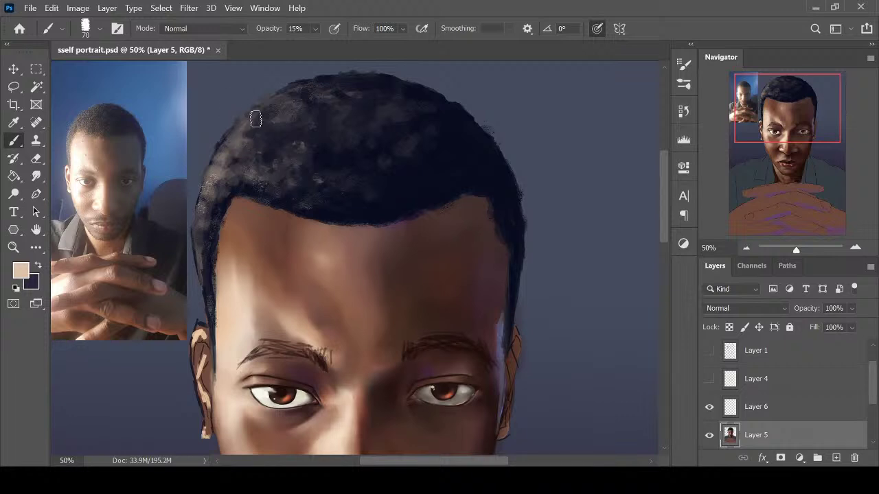
Sample the warm grey from the temple hair and paint soft curl highlights across the upper hair at 70 px and 15% opacity
{"action": "key", "text": "i"}
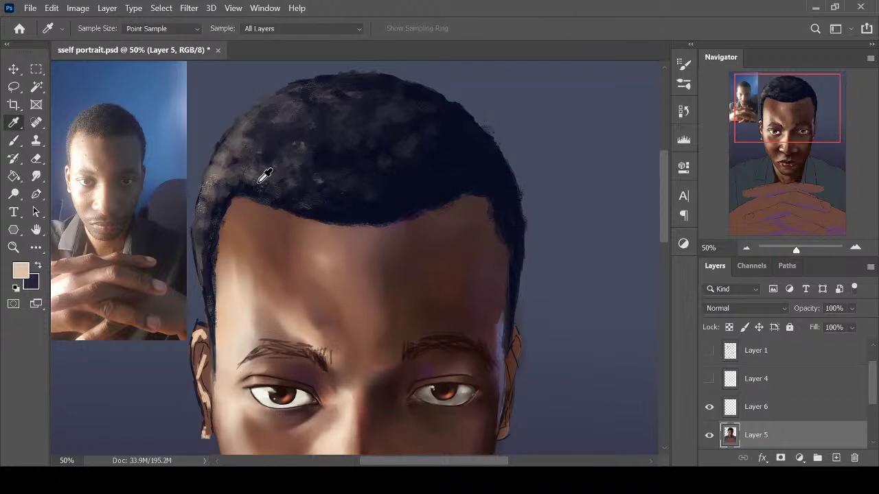
{"action": "left_click", "coordinate": [223, 171]}
{"action": "key", "text": "b"}
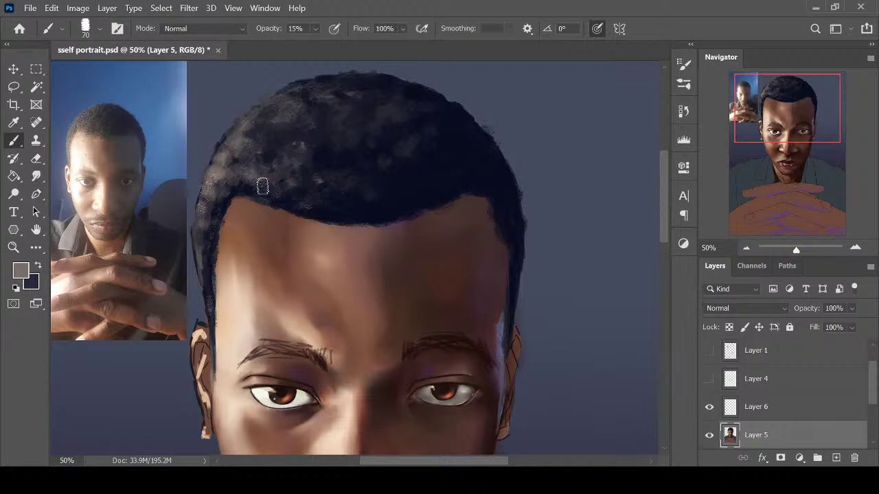
{"action": "key", "text": "i"}
{"action": "key", "text": "b"}
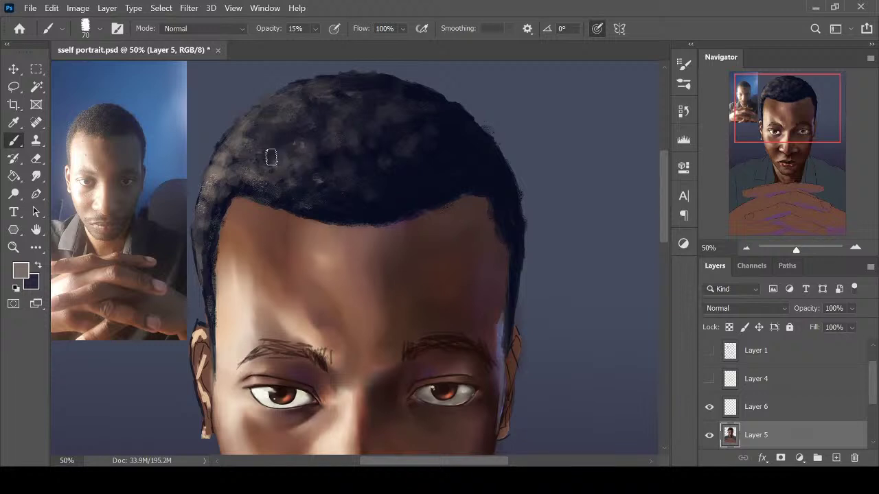
{"action": "key", "text": "ctrl+minus"}
{"action": "key", "text": "ctrl+minus"}
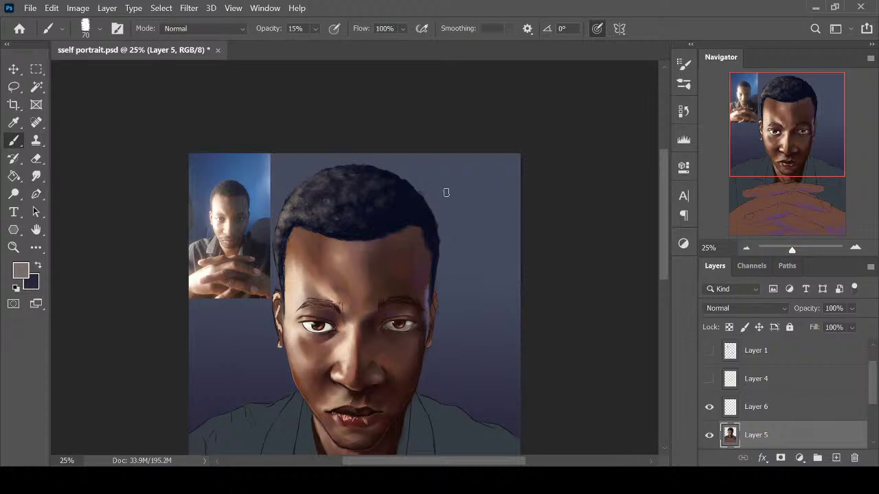
{"action": "key", "text": "ctrl+plus"}
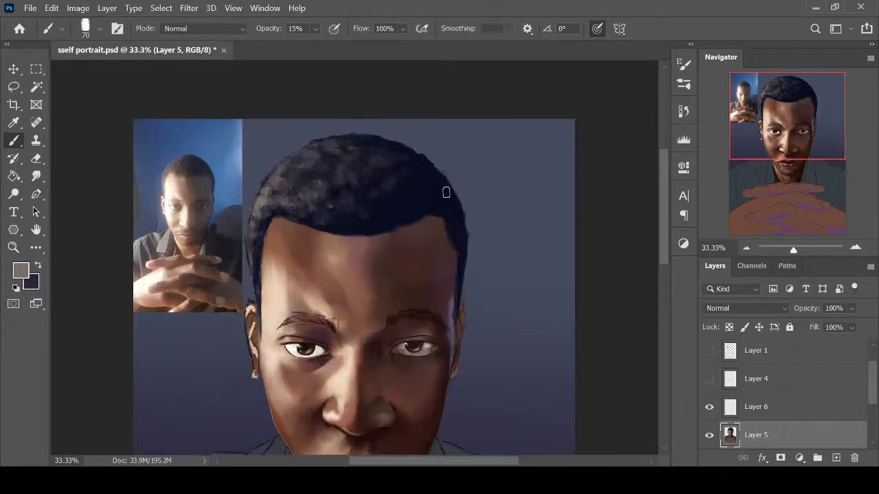
{"action": "key", "text": "ctrl+plus"}
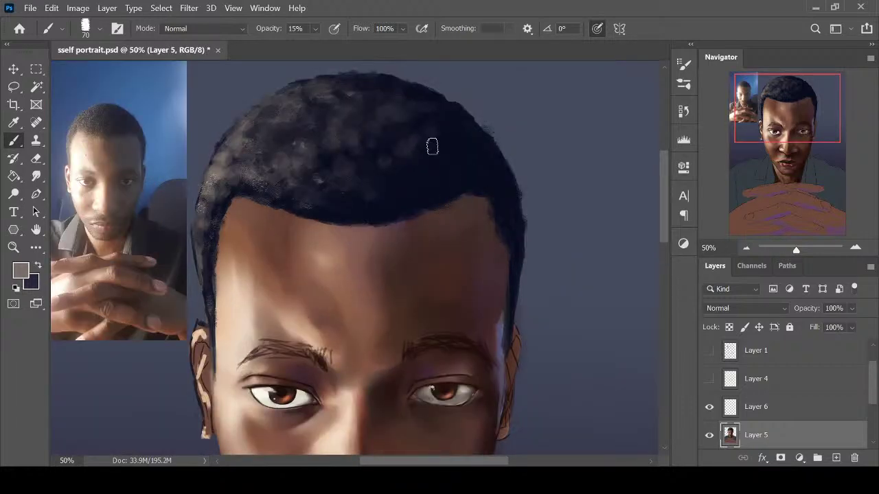
Sample near-black from the shadow-side hair and darken the hair above the lit-side hairline with a 90 px brush, raising opacity to 82%
{"action": "left_click", "coordinate": [439, 166], "text": "alt"}
{"action": "key", "text": "bracketright"}
{"action": "key", "text": "bracketright"}
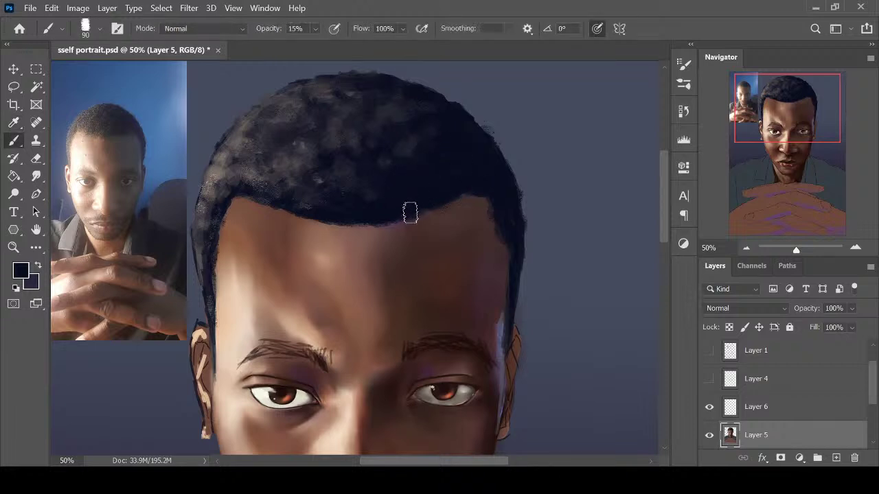
{"action": "key", "text": "ctrl+minus"}
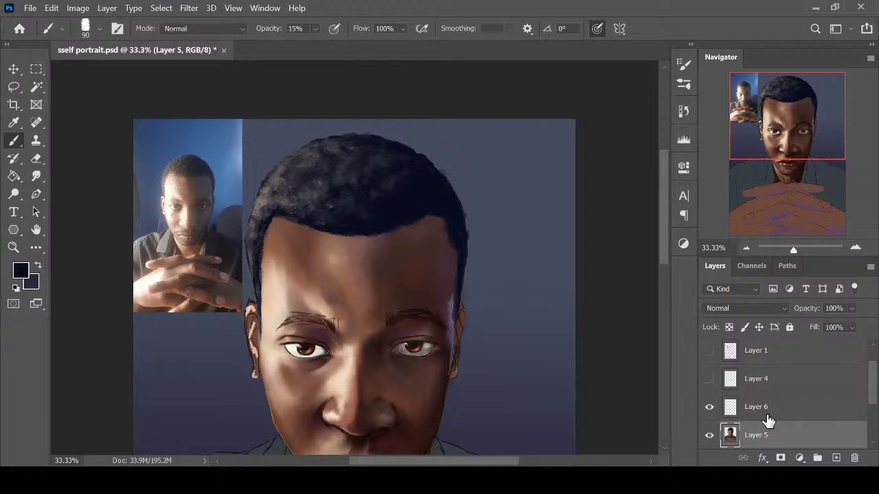
{"action": "key", "text": "ctrl+plus"}
{"action": "key", "text": "i"}
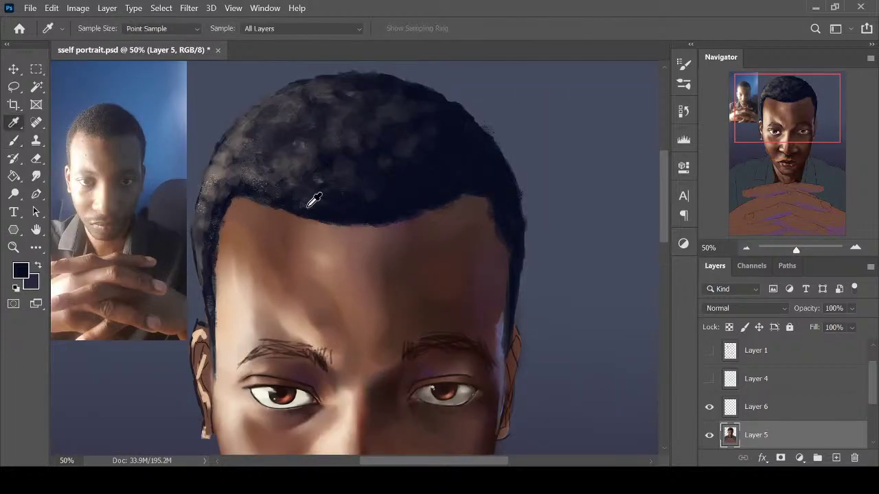
{"action": "key", "text": "b"}
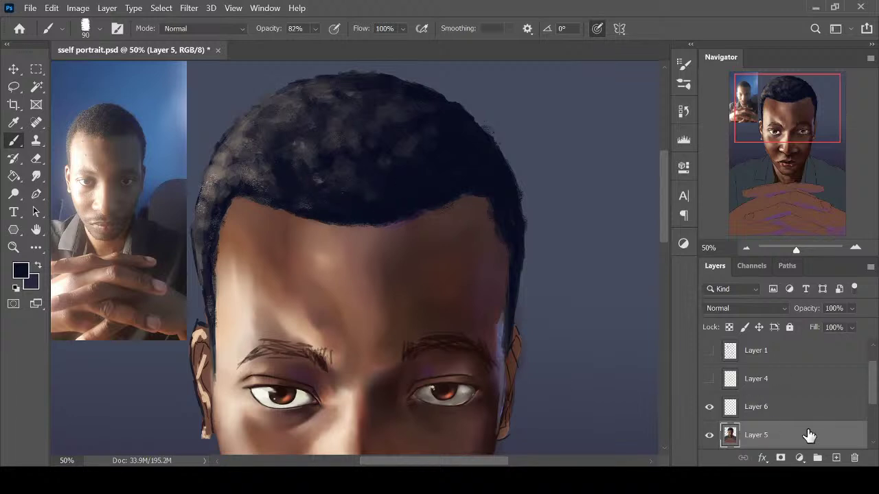
Sample the pale skin tone and paint a highlight along the lit-side edge of the forehead at 82% opacity with a brush below 60 px
{"action": "left_click", "coordinate": [244, 285], "text": "alt"}
{"action": "key", "text": "bracketleft"}
{"action": "key", "text": "bracketleft"}
{"action": "key", "text": "bracketleft"}
{"action": "left_click_drag", "start_coordinate": [226, 220], "coordinate": [226, 252]}
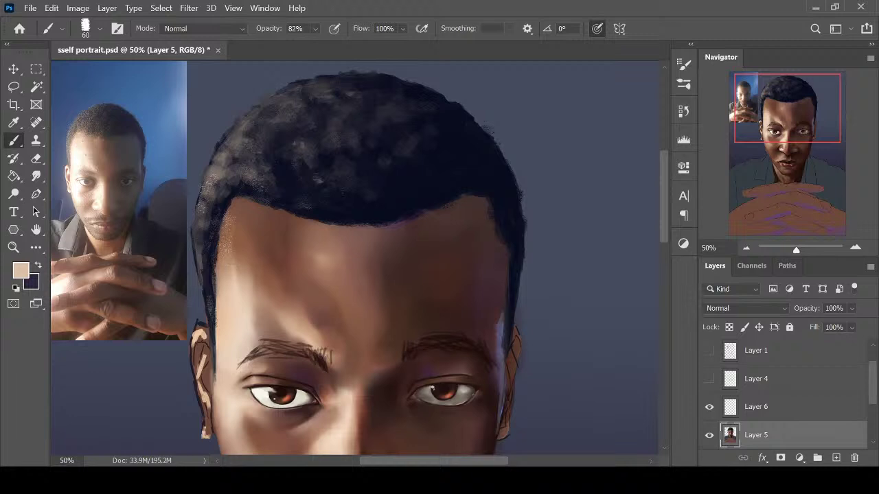
{"action": "key", "text": "ctrl+z"}
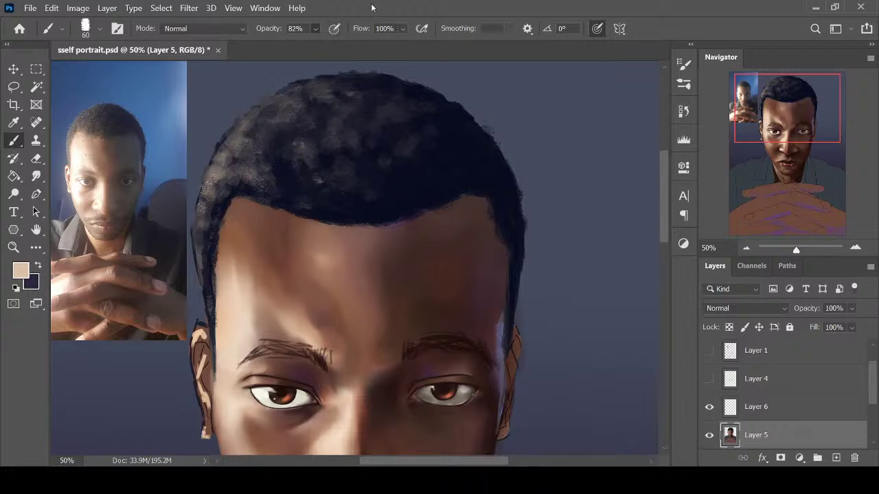
{"action": "key", "text": "bracketleft"}
{"action": "mouse_move", "coordinate": [226, 232]}
{"action": "left_mouse_down"}
{"action": "mouse_move", "coordinate": [225, 274]}
{"action": "mouse_move", "coordinate": [231, 244]}
{"action": "mouse_move", "coordinate": [245, 276]}
{"action": "mouse_move", "coordinate": [228, 237]}
{"action": "mouse_move", "coordinate": [229, 230]}
{"action": "mouse_move", "coordinate": [250, 272]}
{"action": "mouse_move", "coordinate": [237, 225]}
{"action": "mouse_move", "coordinate": [256, 214]}
{"action": "mouse_move", "coordinate": [268, 271]}
{"action": "mouse_move", "coordinate": [250, 217]}
{"action": "mouse_move", "coordinate": [233, 247]}
{"action": "left_mouse_up"}
Extend the pale highlight down from the lit-side hairline corner and smudge it with a 70 px brush at 22% strength
{"action": "key", "text": "r"}
{"action": "key", "text": "b"}
{"action": "key", "text": "r"}
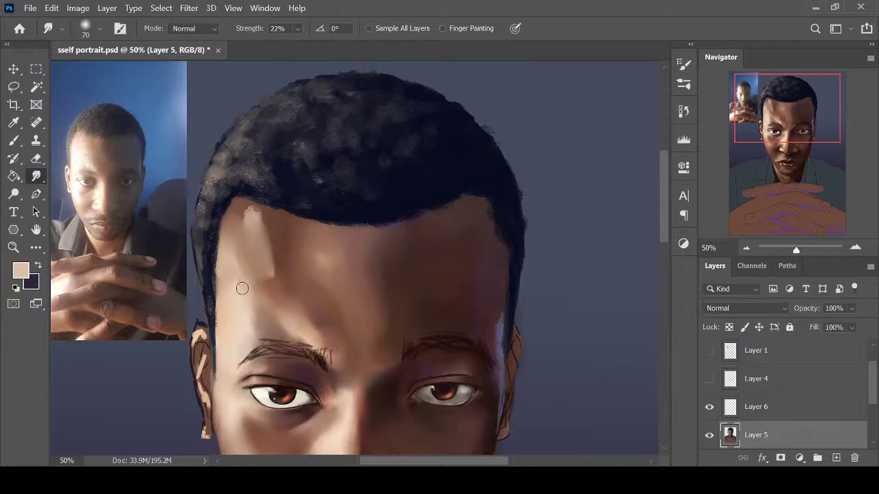
{"action": "left_click_drag", "start_coordinate": [247, 214], "coordinate": [262, 263]}
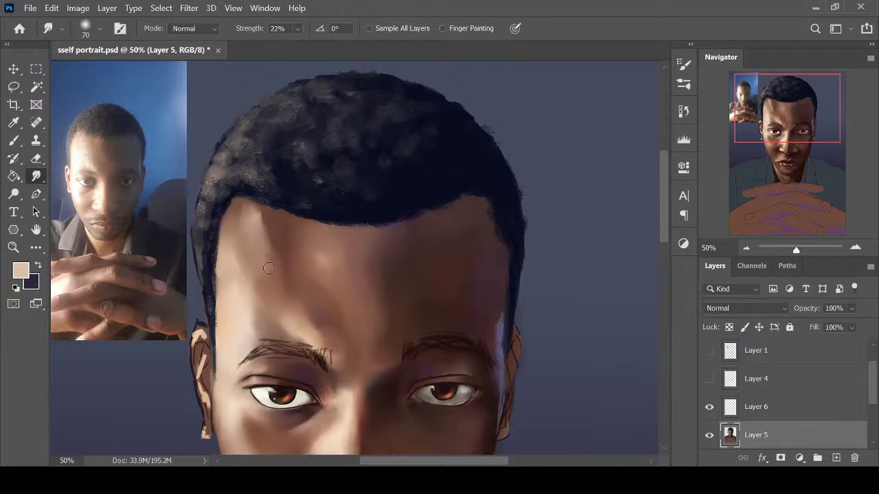
Add a pale stroke to the forehead above the lit-side eyebrow and smudge it into the highlight at 22% strength
{"action": "key", "text": "b"}
{"action": "mouse_move", "coordinate": [294, 315]}
{"action": "left_mouse_down"}
{"action": "mouse_move", "coordinate": [255, 249]}
{"action": "mouse_move", "coordinate": [293, 311]}
{"action": "left_mouse_up"}
{"action": "key", "text": "r"}
{"action": "left_click_drag", "start_coordinate": [266, 260], "coordinate": [298, 286]}
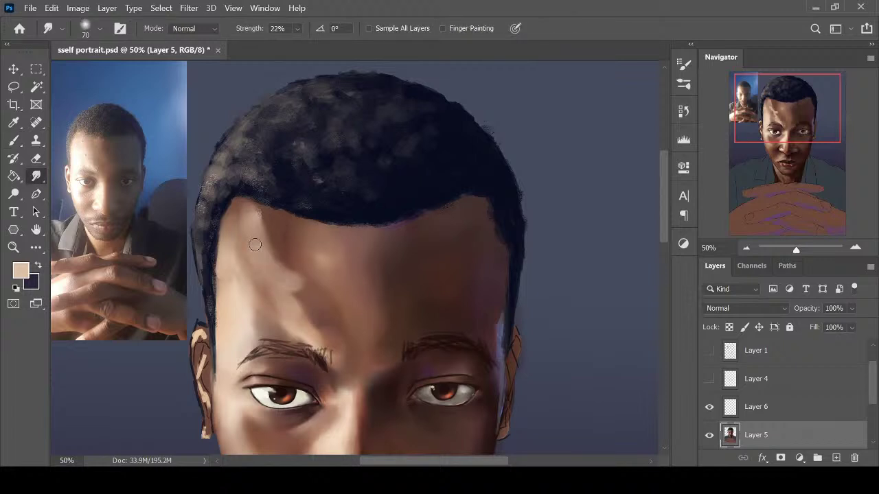
{"action": "left_click_drag", "start_coordinate": [255, 244], "coordinate": [254, 243]}
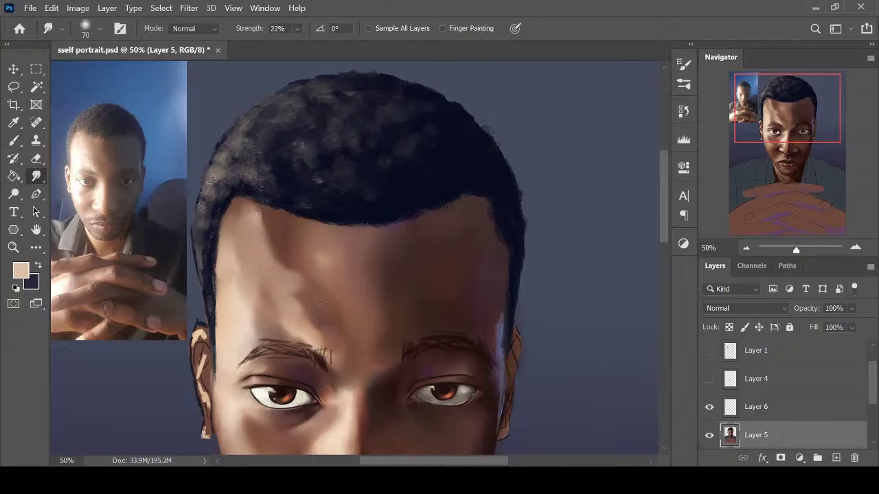
{"action": "left_click_drag", "start_coordinate": [272, 247], "coordinate": [267, 233]}
{"action": "key", "text": "ctrl+minus"}
{"action": "key", "text": "ctrl+minus"}
{"action": "key", "text": "ctrl+plus"}
{"action": "key", "text": "ctrl+plus"}
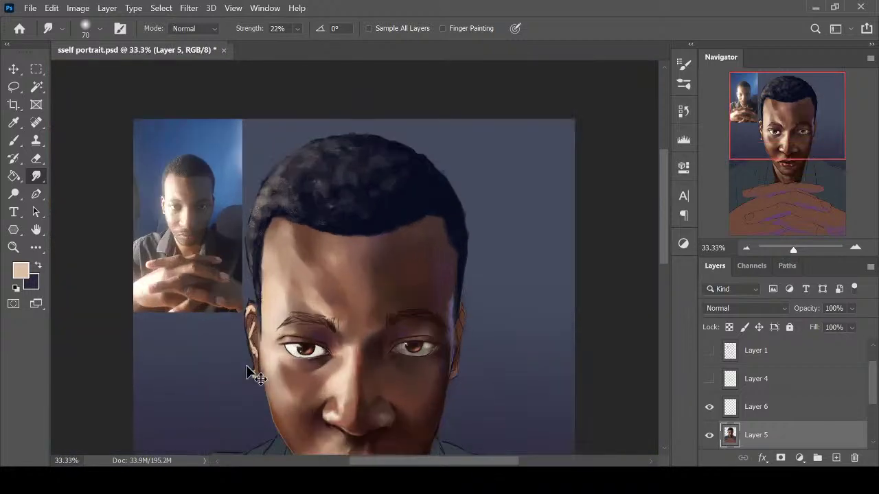
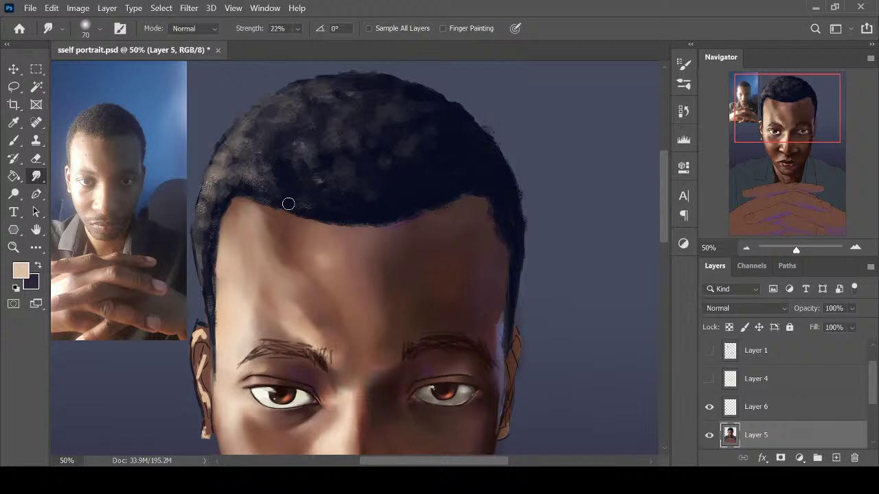
{"action": "key", "text": "b"}
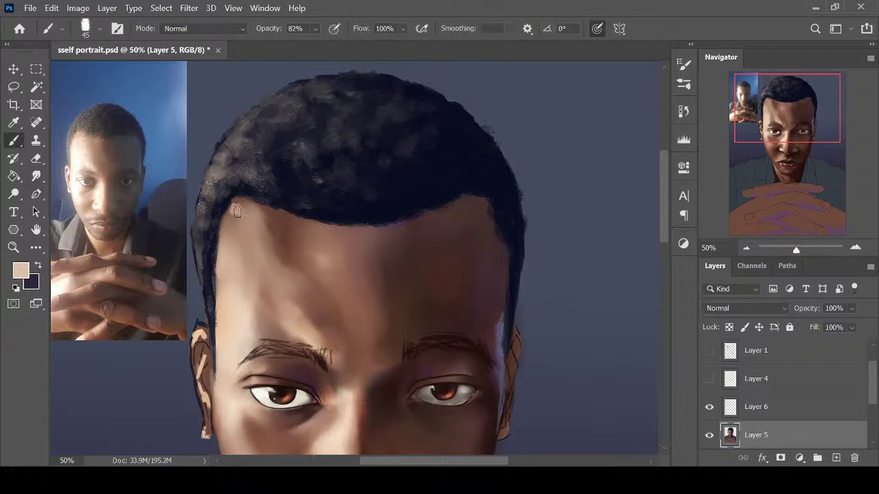
Add pale strokes at the lit-side hairline corner and above the lit-side eyebrow, smudging them in at 22% strength
{"action": "left_click_drag", "start_coordinate": [238, 211], "coordinate": [236, 205]}
{"action": "key", "text": "s"}
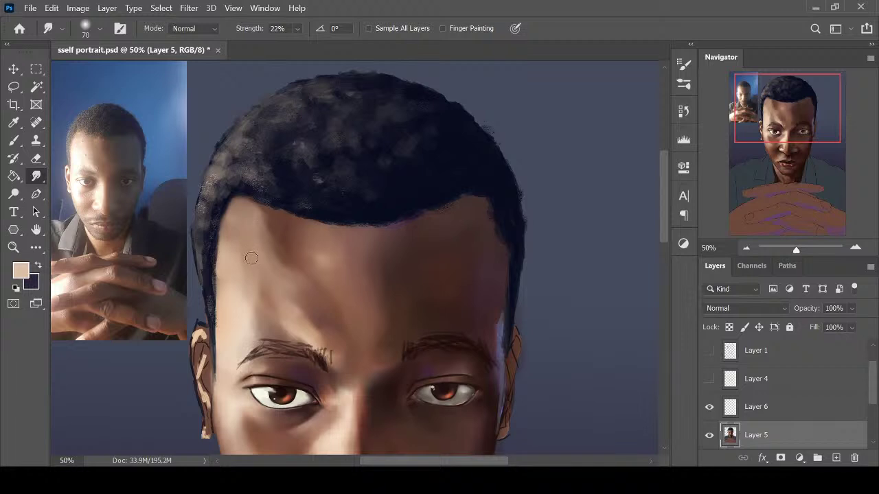
{"action": "key", "text": "b"}
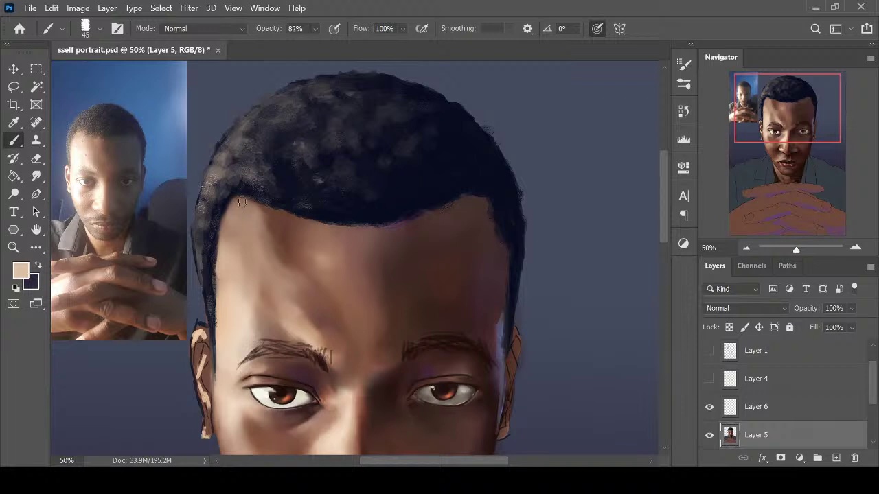
{"action": "left_click", "coordinate": [312, 310], "text": "alt"}
{"action": "left_click_drag", "start_coordinate": [295, 320], "coordinate": [272, 268]}
{"action": "key", "text": "r"}
{"action": "mouse_move", "coordinate": [296, 310]}
{"action": "left_mouse_down"}
{"action": "mouse_move", "coordinate": [271, 269]}
{"action": "mouse_move", "coordinate": [287, 283]}
{"action": "left_mouse_up"}
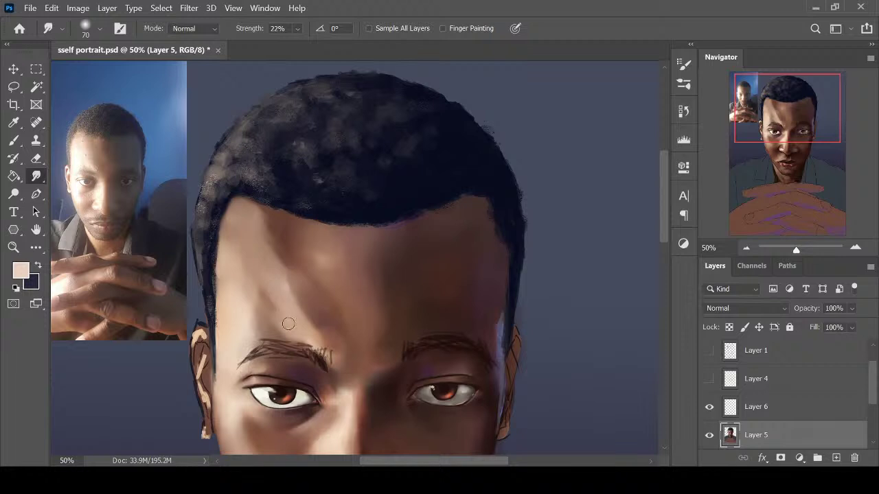
Sample the brown upper-forehead tone, paint a shadow stroke above the lit-side eyebrow at 82% opacity and smudge it at 22% strength
{"action": "key", "text": "i"}
{"action": "left_click", "coordinate": [288, 230]}
{"action": "key", "text": "b"}
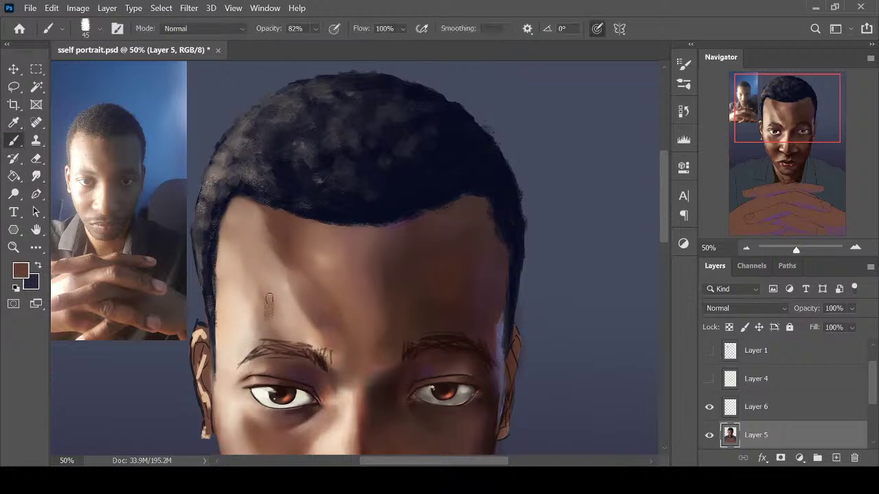
{"action": "mouse_move", "coordinate": [265, 313]}
{"action": "left_mouse_down"}
{"action": "mouse_move", "coordinate": [265, 335]}
{"action": "mouse_move", "coordinate": [278, 319]}
{"action": "mouse_move", "coordinate": [266, 305]}
{"action": "mouse_move", "coordinate": [284, 332]}
{"action": "mouse_move", "coordinate": [267, 301]}
{"action": "left_mouse_up"}
{"action": "key", "text": "r"}
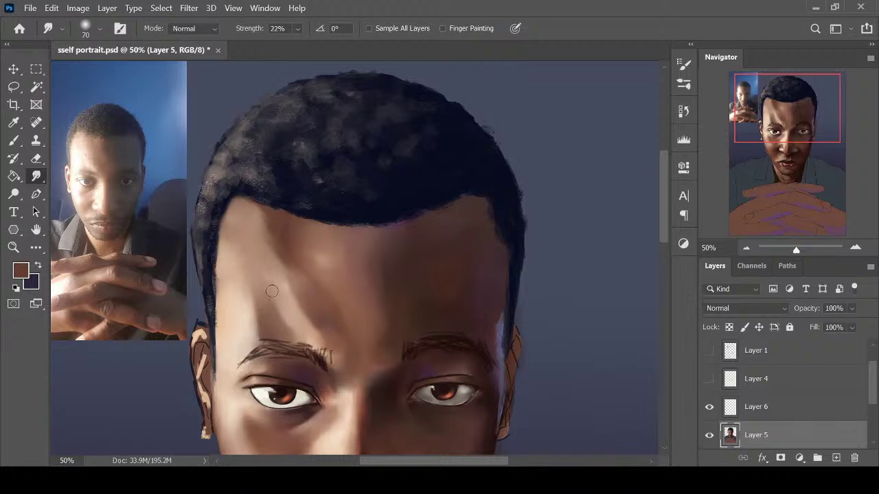
{"action": "key", "text": "ctrl+minus"}
{"action": "key", "text": "ctrl+minus"}
{"action": "key", "text": "ctrl+plus"}
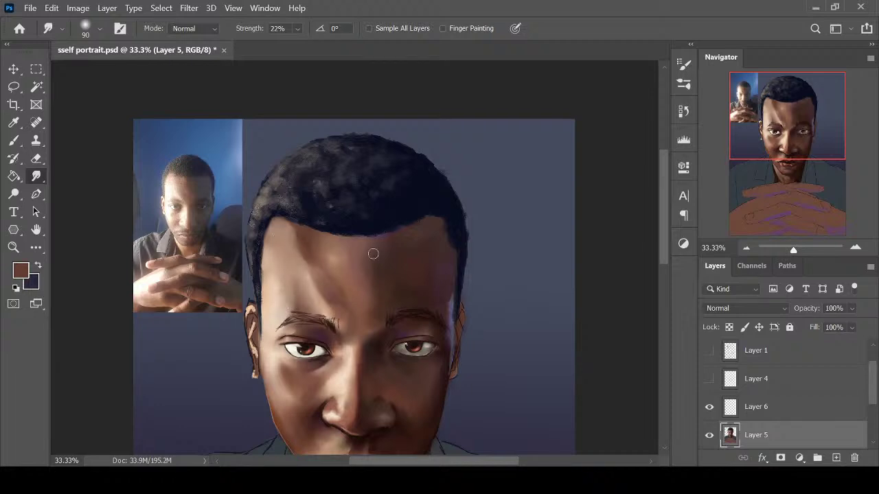
Paint brown shading down the lit side of the forehead toward the inner brow and smudge it with a 90 px brush
{"action": "key", "text": "i"}
{"action": "key", "text": "b"}
{"action": "mouse_move", "coordinate": [304, 239]}
{"action": "left_mouse_down"}
{"action": "mouse_move", "coordinate": [296, 254]}
{"action": "mouse_move", "coordinate": [293, 240]}
{"action": "mouse_move", "coordinate": [290, 249]}
{"action": "mouse_move", "coordinate": [320, 276]}
{"action": "left_mouse_up"}
{"action": "key", "text": "r"}
{"action": "key", "text": "b"}
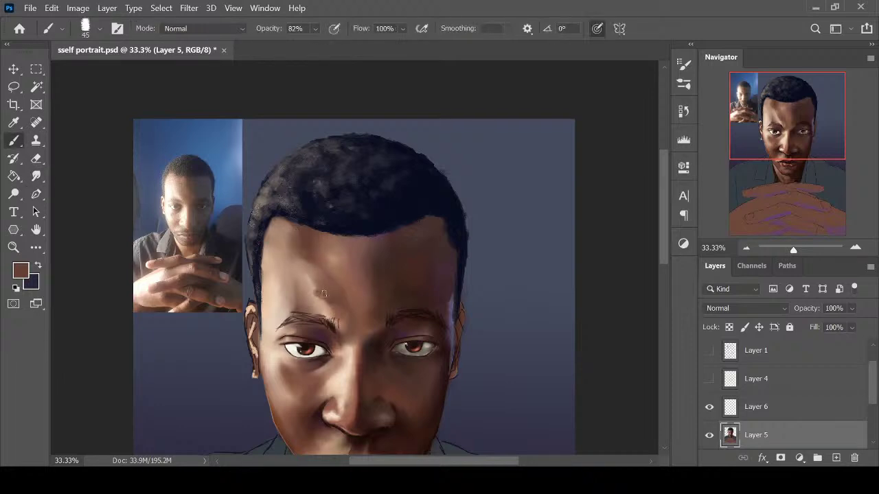
{"action": "key", "text": "r"}
{"action": "mouse_move", "coordinate": [327, 313]}
{"action": "left_mouse_down"}
{"action": "mouse_move", "coordinate": [331, 321]}
{"action": "mouse_move", "coordinate": [323, 290]}
{"action": "mouse_move", "coordinate": [322, 312]}
{"action": "mouse_move", "coordinate": [316, 291]}
{"action": "mouse_move", "coordinate": [297, 285]}
{"action": "left_mouse_up"}
Sample the light tan from the lit side of the forehead, touch up the highlight and smudge it at 22% strength
{"action": "key", "text": "i"}
{"action": "left_click", "coordinate": [309, 284]}
{"action": "key", "text": "b"}
{"action": "key", "text": "r"}
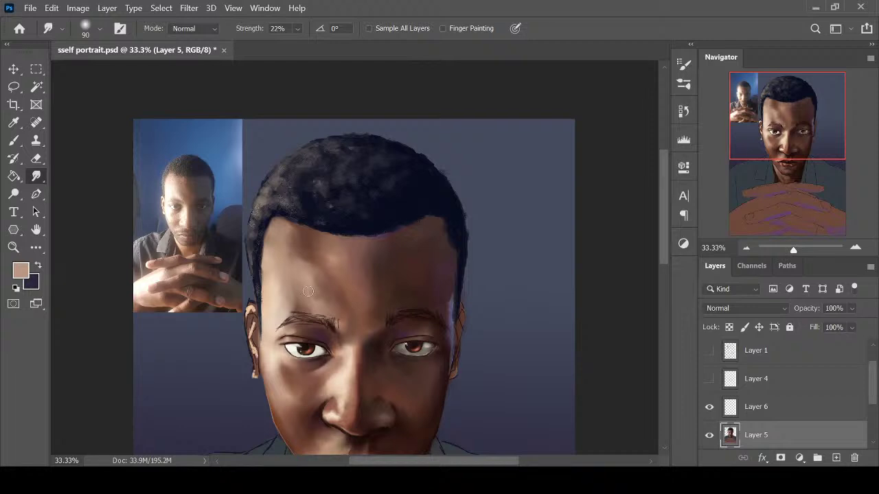
{"action": "key", "text": "ctrl+minus"}
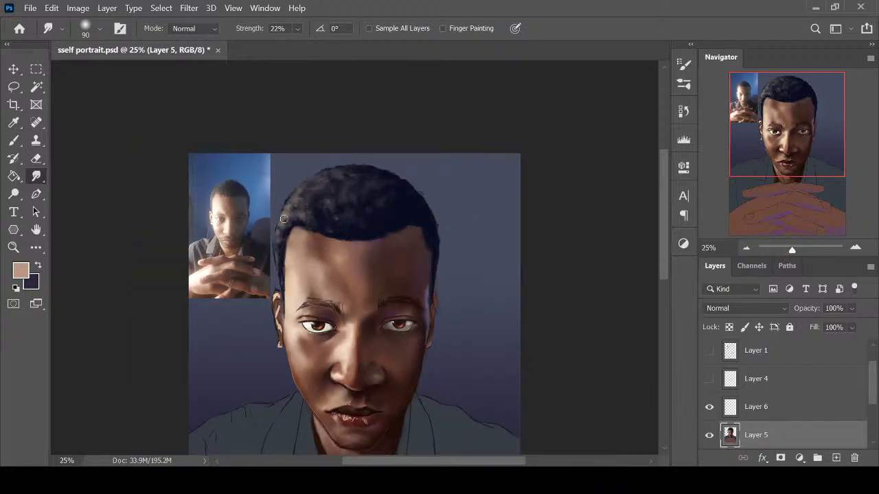
{"action": "key", "text": "ctrl+plus"}
Try a tan dab at the lit-side hairline corner, undo it and smudge the skin just below the hairline
{"action": "key", "text": "b"}
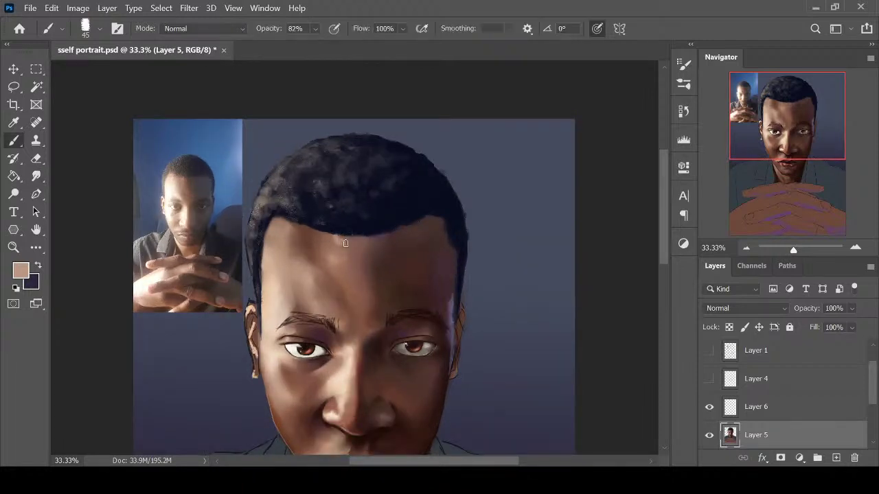
{"action": "left_click", "coordinate": [299, 223]}
{"action": "key", "text": "ctrl+z"}
{"action": "key", "text": "r"}
{"action": "mouse_move", "coordinate": [300, 232]}
{"action": "left_mouse_down"}
{"action": "mouse_move", "coordinate": [293, 227]}
{"action": "mouse_move", "coordinate": [300, 232]}
{"action": "left_mouse_up"}
Sample warm tan tones below the hairline and blend the upper-forehead highlight with a 90 px smudge at 22% strength
{"action": "key", "text": "i"}
{"action": "left_click", "coordinate": [307, 233]}
{"action": "key", "text": "b"}
{"action": "left_click", "coordinate": [338, 243], "text": "alt"}
{"action": "key", "text": "r"}
{"action": "mouse_move", "coordinate": [335, 257]}
{"action": "left_mouse_down"}
{"action": "mouse_move", "coordinate": [331, 238]}
{"action": "mouse_move", "coordinate": [337, 250]}
{"action": "left_mouse_up"}
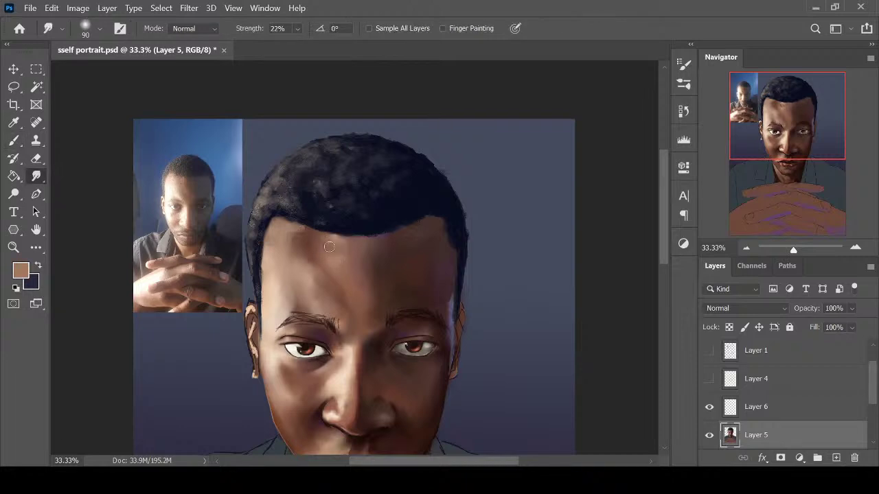
Sample brown tones from the forehead and inner brow, paint beside the lit-side inner eyebrow with a 45 px brush and smudge it
{"action": "scroll", "coordinate": [416, 212], "scroll_direction": "down", "scroll_amount": 2}
{"action": "scroll", "coordinate": [415, 208], "scroll_direction": "up", "scroll_amount": 1}
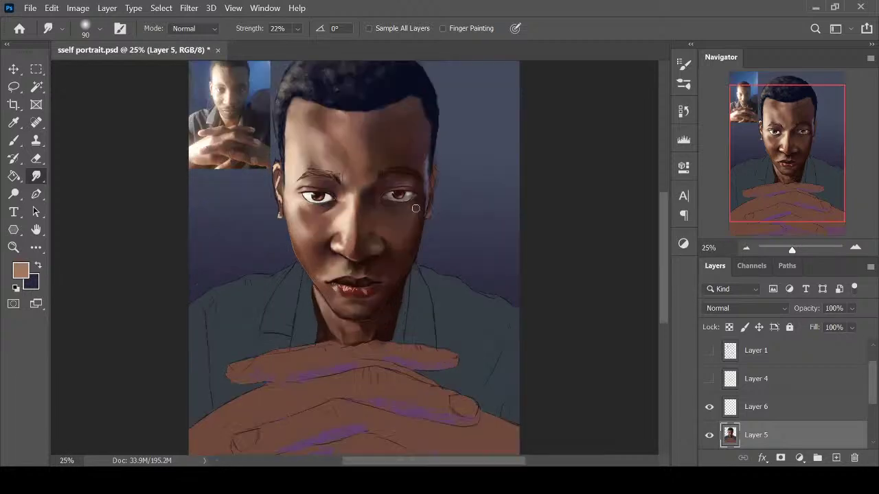
{"action": "left_click_drag", "start_coordinate": [662, 275], "coordinate": [663, 236]}
{"action": "key", "text": "ctrl+plus"}
{"action": "key", "text": "ctrl+plus"}
{"action": "key", "text": "i"}
{"action": "left_click", "coordinate": [299, 213]}
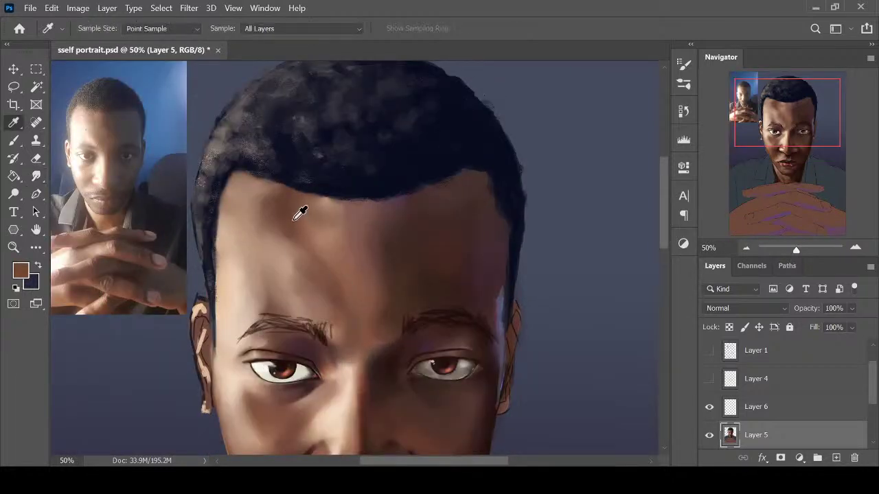
{"action": "key", "text": "b"}
{"action": "left_click", "coordinate": [357, 337], "text": "alt"}
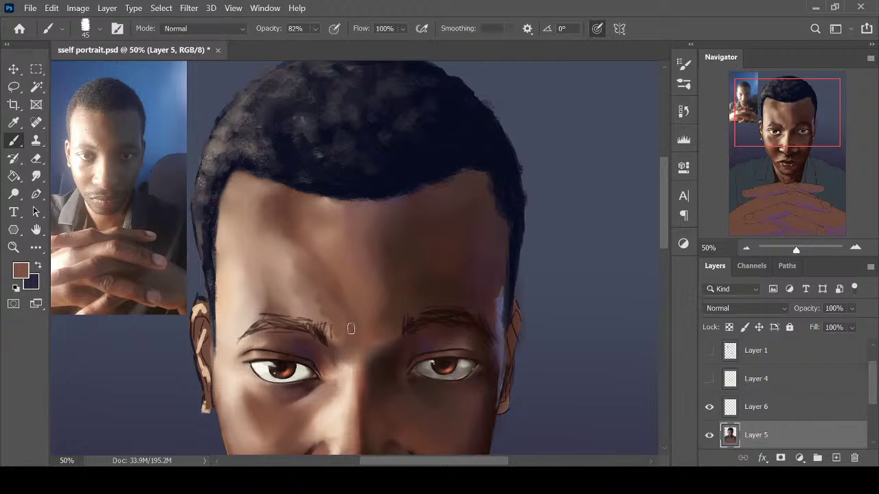
{"action": "key", "text": "r"}
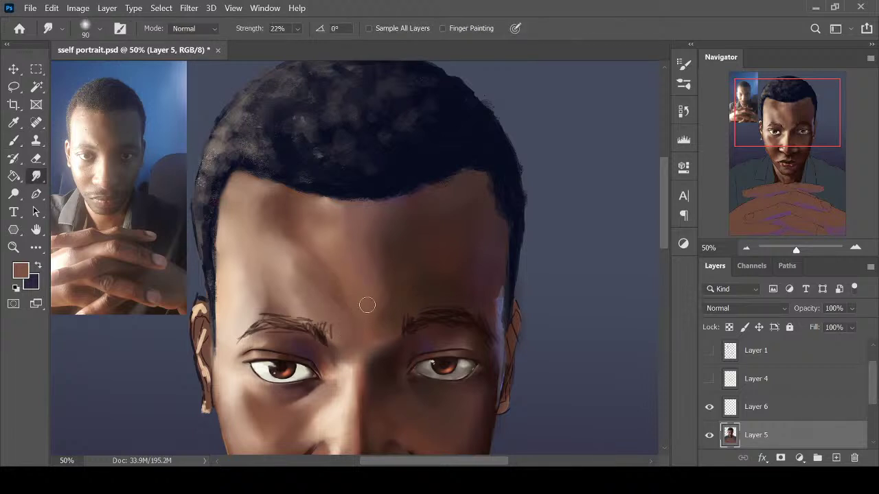
Sample the warm brown below the lit-side eye, paint above the inner eyebrow with a 60 px brush and smudge it
{"action": "key", "text": "i"}
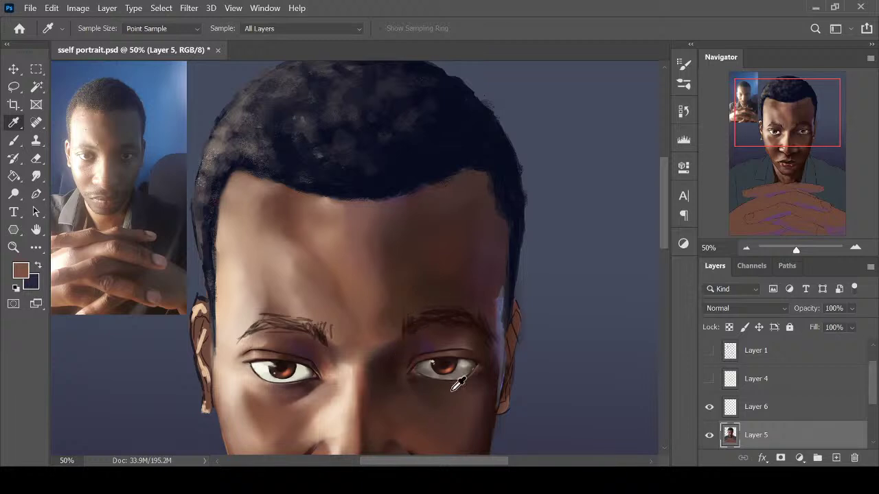
{"action": "left_click", "coordinate": [320, 451]}
{"action": "left_click", "coordinate": [275, 401]}
{"action": "key", "text": "b"}
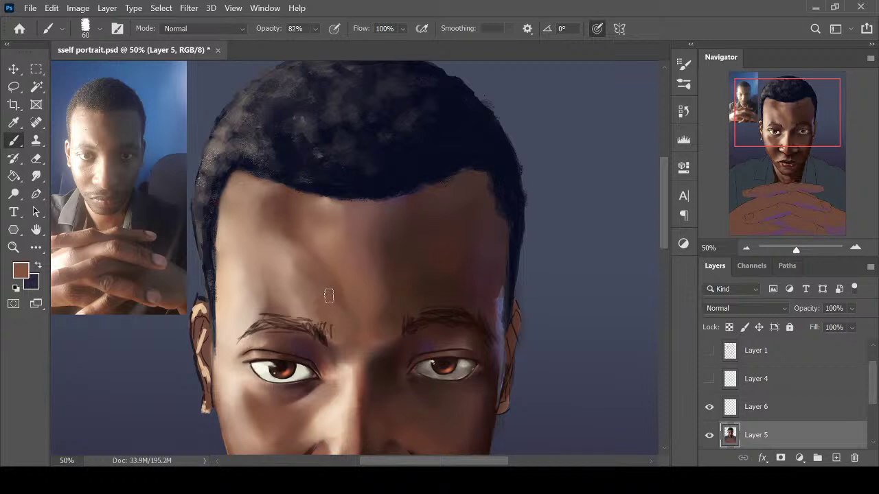
{"action": "key", "text": "r"}
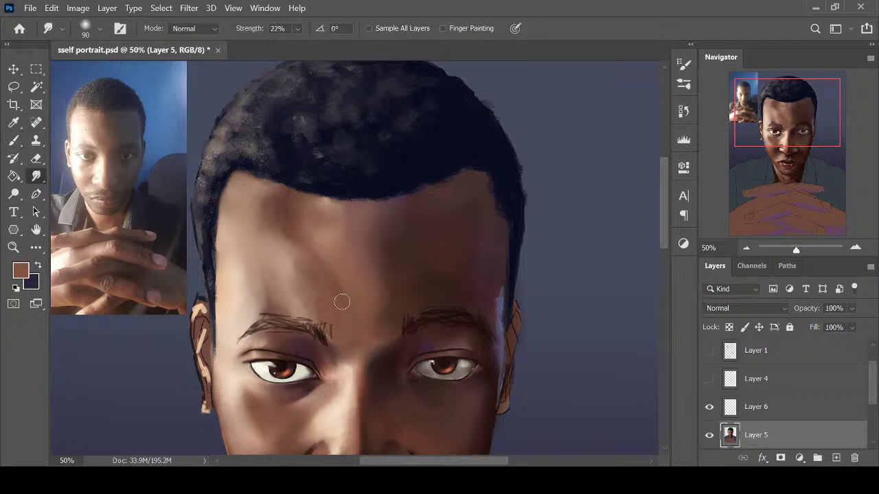
Sample dark grey and muted violet from the shadow-side temple and tone its edge at 82% opacity with a 30 px brush
{"action": "key", "text": "i"}
{"action": "key", "text": "ctrl+minus"}
{"action": "key", "text": "ctrl+minus"}
{"action": "key", "text": "ctrl+minus"}
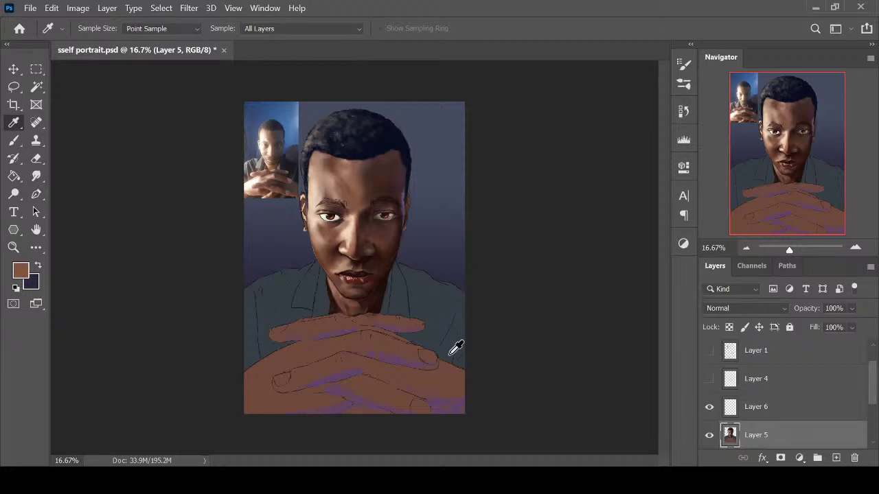
{"action": "key", "text": "ctrl+plus"}
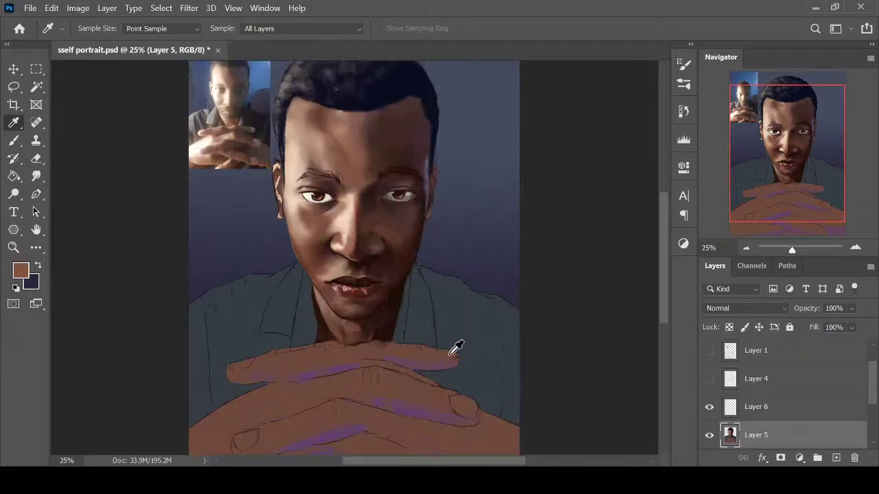
{"action": "scroll", "coordinate": [638, 212], "scroll_direction": "up", "scroll_amount": 3}
{"action": "key", "text": "ctrl+plus"}
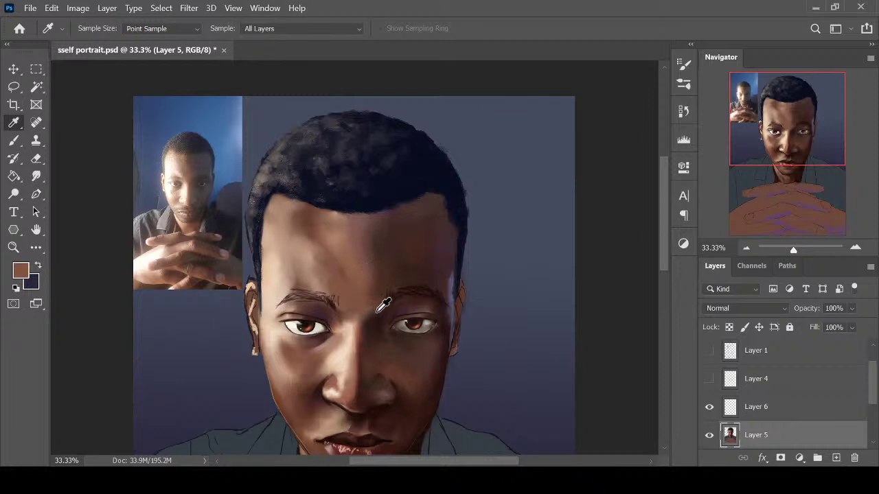
{"action": "left_click", "coordinate": [456, 261]}
{"action": "key", "text": "b"}
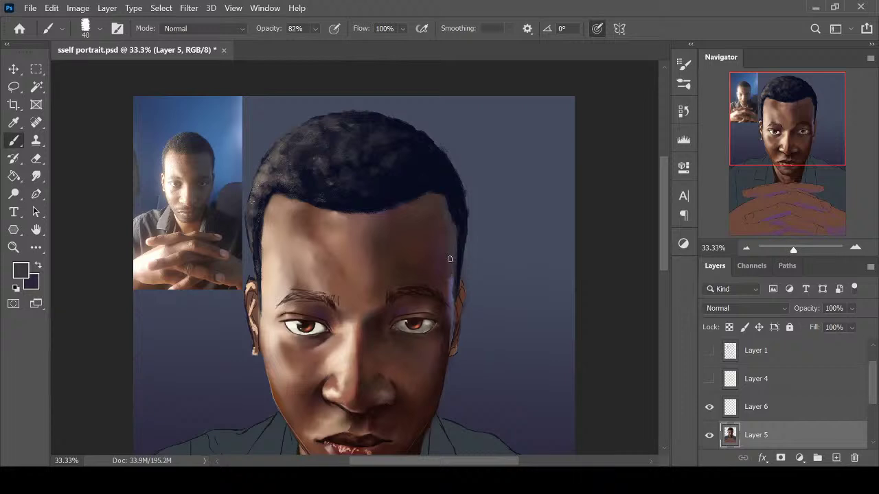
{"action": "key", "text": "bracketleft"}
{"action": "left_click", "coordinate": [452, 288], "text": "alt"}
{"action": "key", "text": "ctrl+minus"}
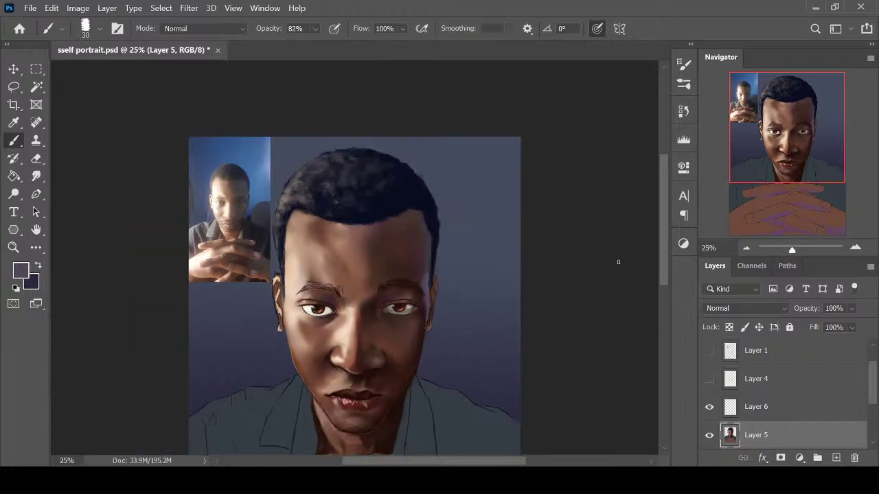
Give the Smudge tool a hard round tip and reduce it to 30 px for the lit-side sideburn and ear
{"action": "left_click_drag", "start_coordinate": [667, 244], "coordinate": [642, 238]}
{"action": "left_click_drag", "start_coordinate": [420, 464], "coordinate": [375, 464]}
{"action": "key", "text": "ctrl+plus"}
{"action": "key", "text": "ctrl+plus"}
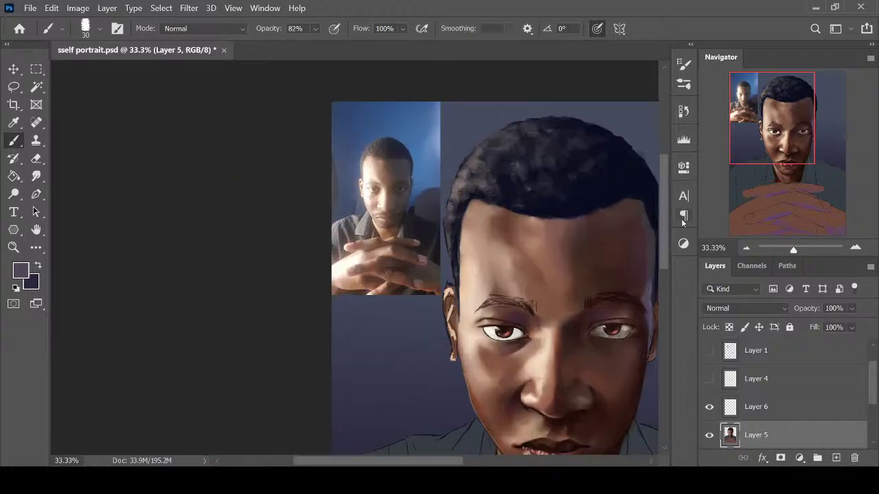
{"action": "left_click_drag", "start_coordinate": [661, 241], "coordinate": [661, 258]}
{"action": "left_click_drag", "start_coordinate": [424, 461], "coordinate": [445, 461]}
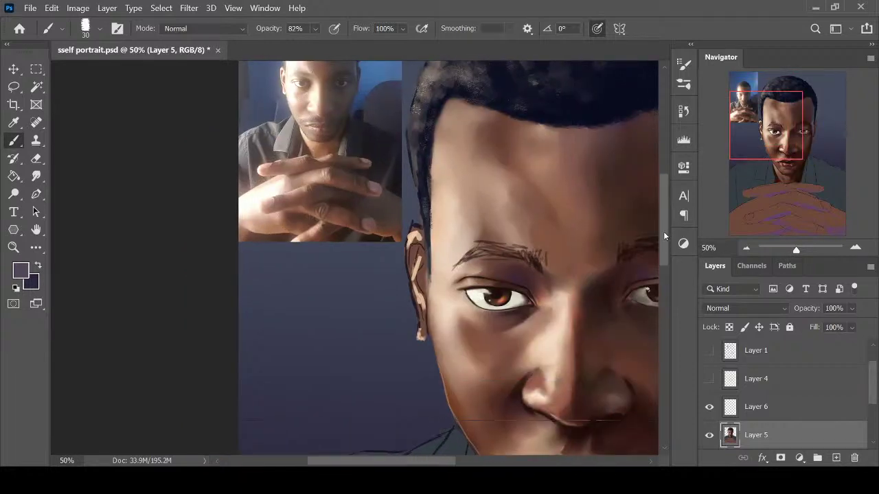
{"action": "left_click_drag", "start_coordinate": [663, 232], "coordinate": [660, 221]}
{"action": "key", "text": "ctrl+plus"}
{"action": "key", "text": "i"}
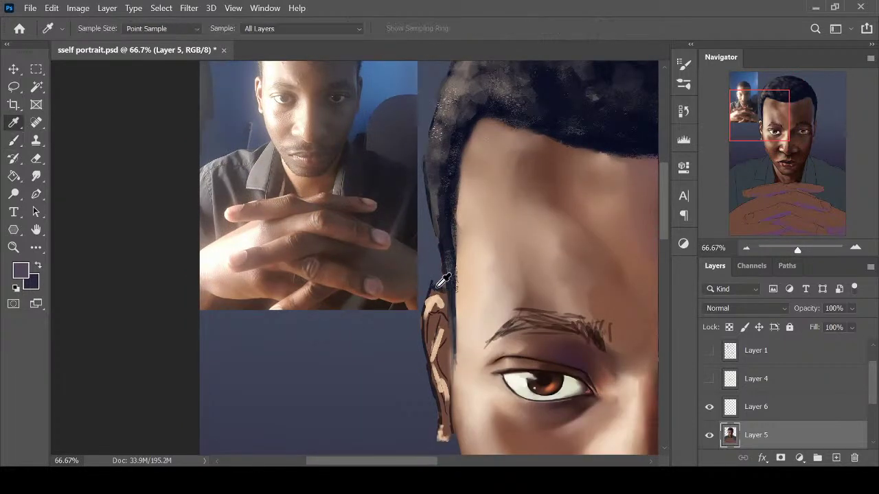
{"action": "key", "text": "r"}
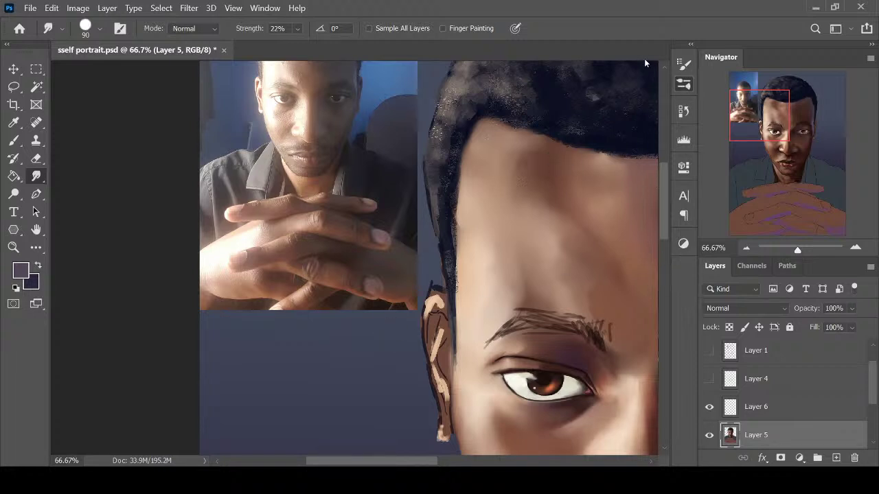
{"action": "key", "text": "bracketleft"}
{"action": "key", "text": "bracketleft"}
{"action": "key", "text": "bracketleft"}
{"action": "key", "text": "bracketleft"}
{"action": "key", "text": "bracketleft"}
{"action": "key", "text": "bracketleft"}
{"action": "key", "text": "b"}
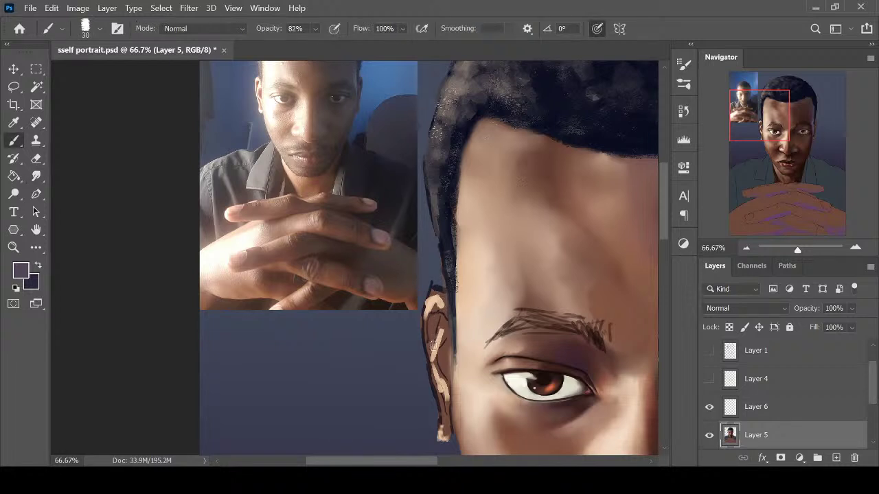
Reduce the hard round Smudge tip below 30 px for finer blending around the lit-side sideburn
{"action": "key", "text": "r"}
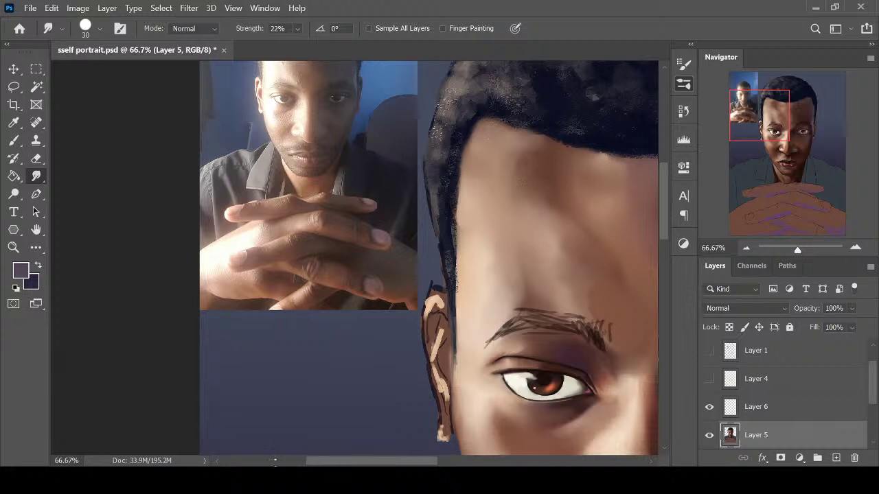
{"action": "key", "text": "bracketleft"}
{"action": "key", "text": "bracketleft"}
{"action": "key", "text": "bracketleft"}
{"action": "key", "text": "bracketright"}
Sample the reddish brown of the lit-side ear and load it on a hard round 30 px brush at 82% opacity
{"action": "key", "text": "i"}
{"action": "left_click", "coordinate": [442, 314]}
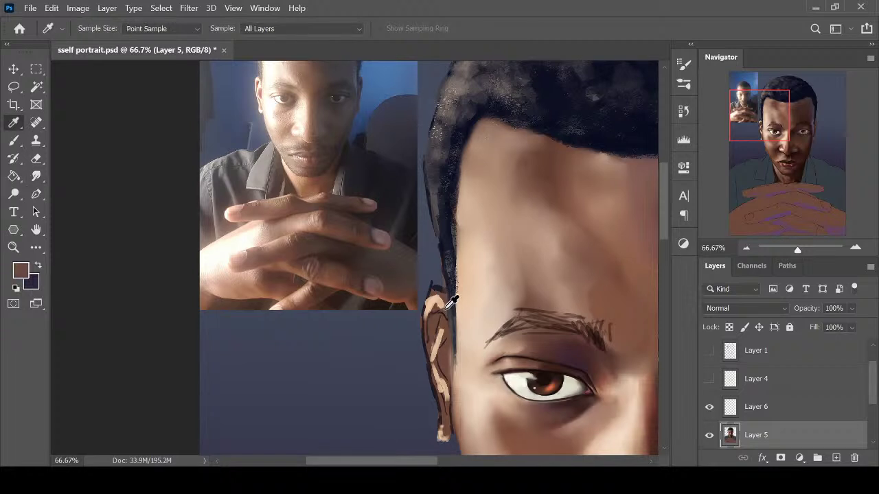
{"action": "key", "text": "b"}
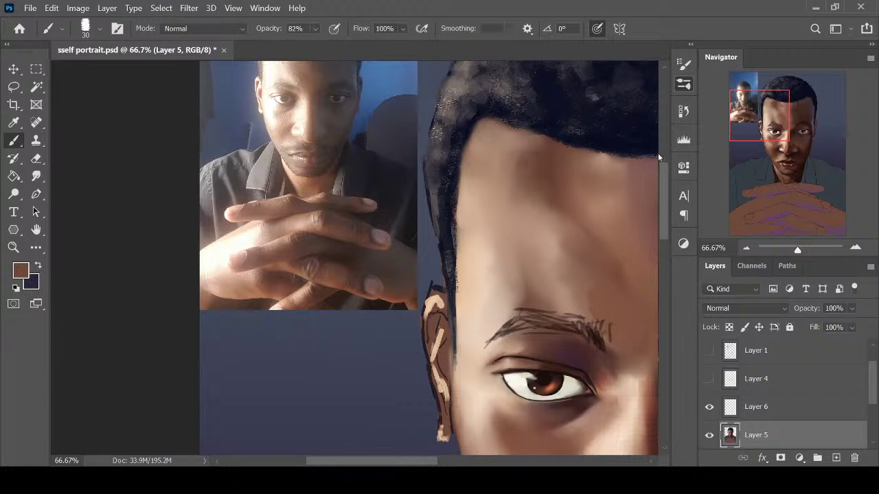
{"action": "key", "text": "ctrl+plus"}
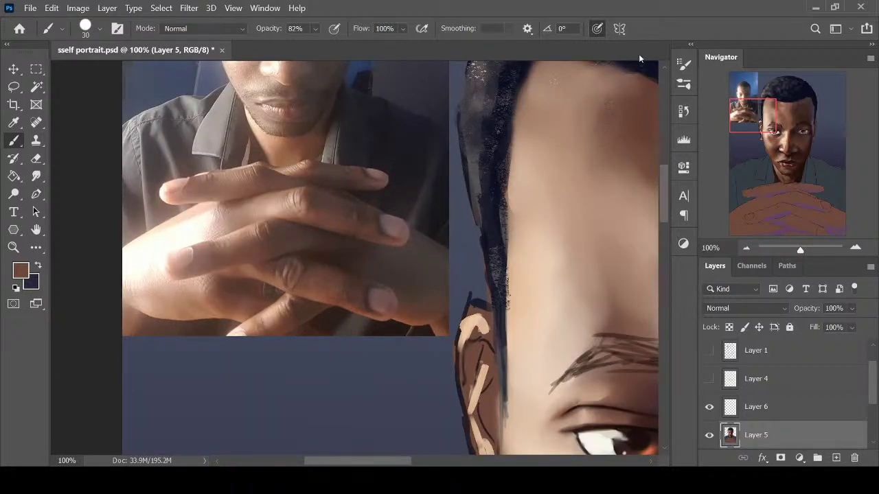
{"action": "left_click_drag", "start_coordinate": [664, 205], "coordinate": [664, 214]}
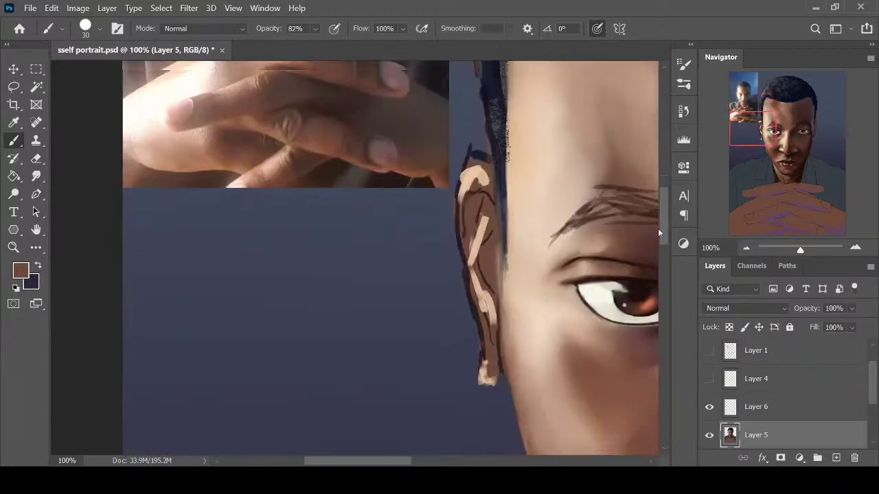
{"action": "left_click_drag", "start_coordinate": [657, 228], "coordinate": [654, 230]}
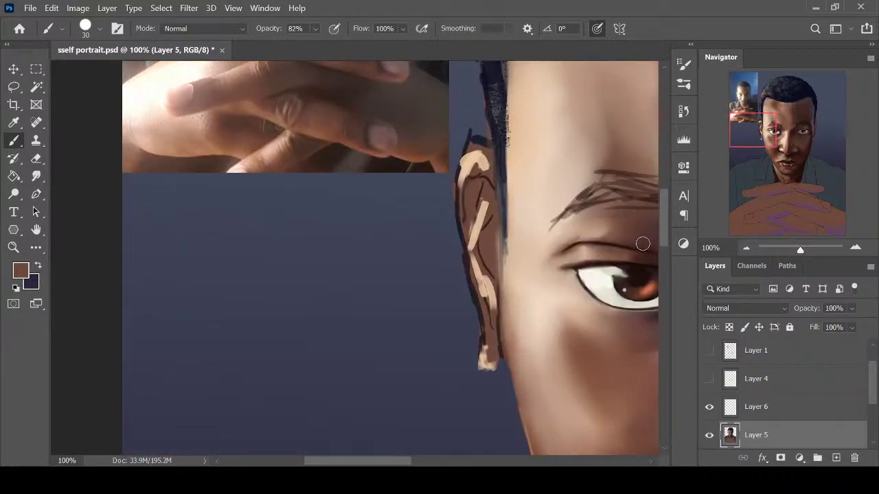
{"action": "left_click", "coordinate": [501, 222], "text": "alt"}
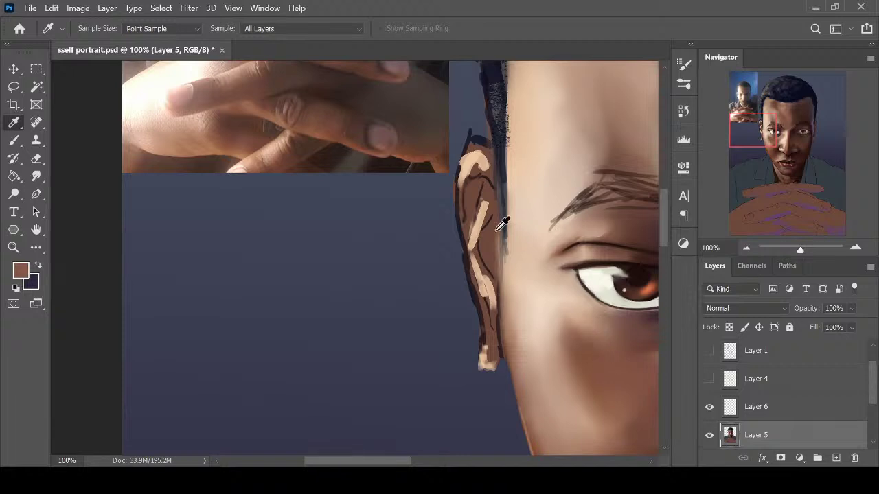
{"action": "left_click", "coordinate": [13, 122]}
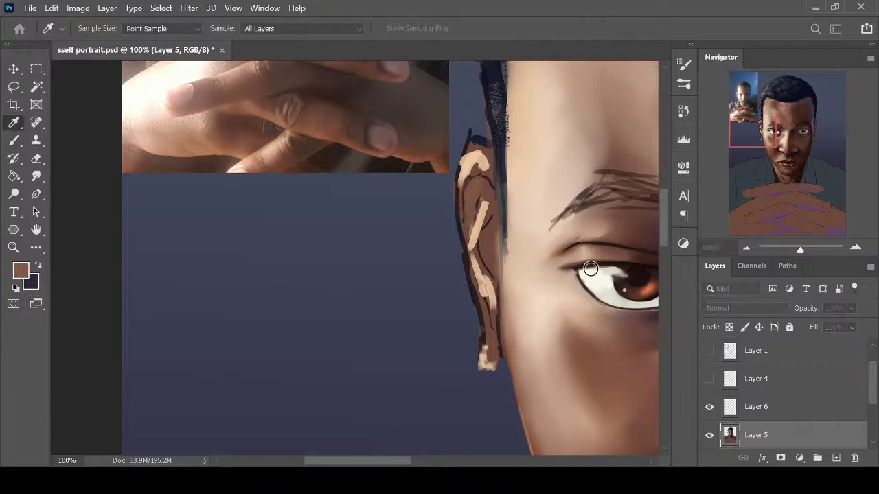
{"action": "key", "text": "b"}
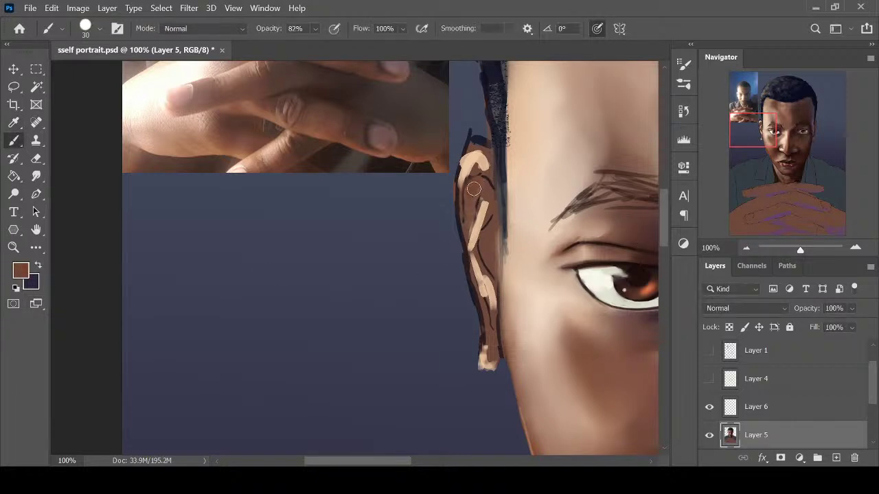
Sample the very dark brown beside the nostril and paint the shadows inside the lit-side ear, reducing the brush to 25 px
{"action": "key", "text": "ctrl+minus"}
{"action": "key", "text": "ctrl+minus"}
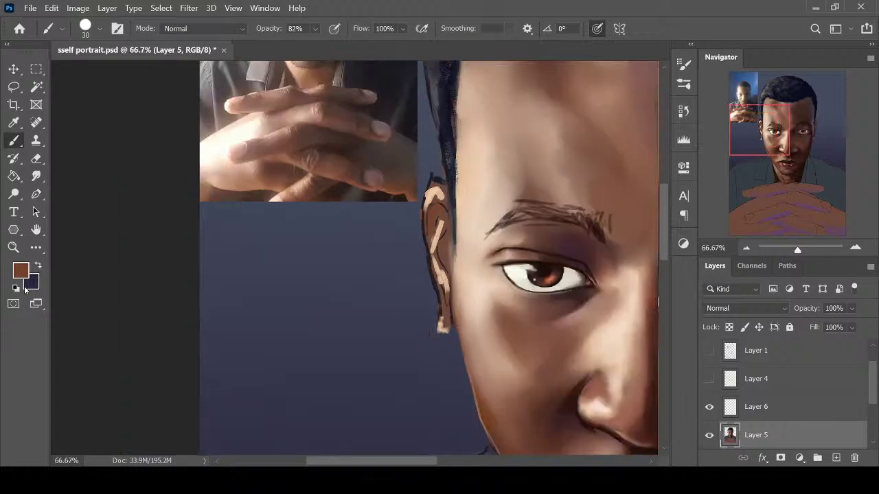
{"action": "key", "text": "ctrl+minus"}
{"action": "key", "text": "ctrl+plus"}
{"action": "key", "text": "i"}
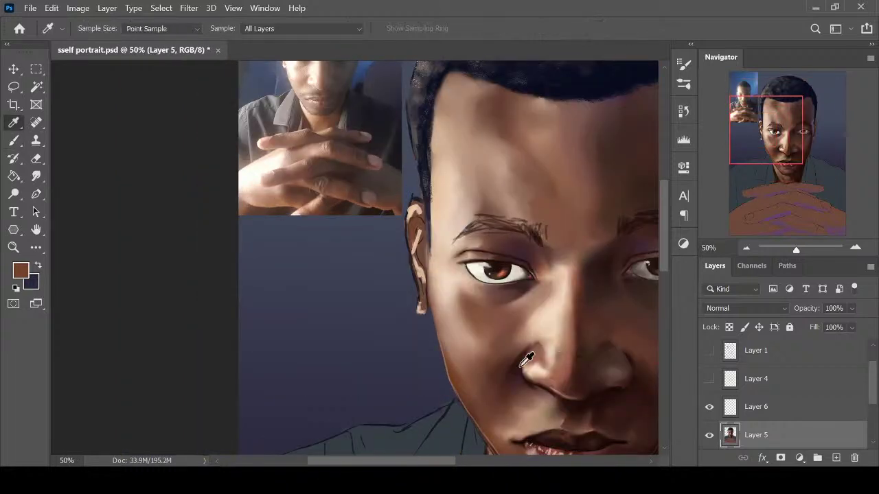
{"action": "left_click", "coordinate": [519, 367]}
{"action": "key", "text": "ctrl+plus"}
{"action": "key", "text": "b"}
{"action": "mouse_move", "coordinate": [431, 215]}
{"action": "left_mouse_down"}
{"action": "mouse_move", "coordinate": [431, 232]}
{"action": "mouse_move", "coordinate": [440, 212]}
{"action": "mouse_move", "coordinate": [437, 232]}
{"action": "left_mouse_up"}
{"action": "key", "text": "bracketleft"}
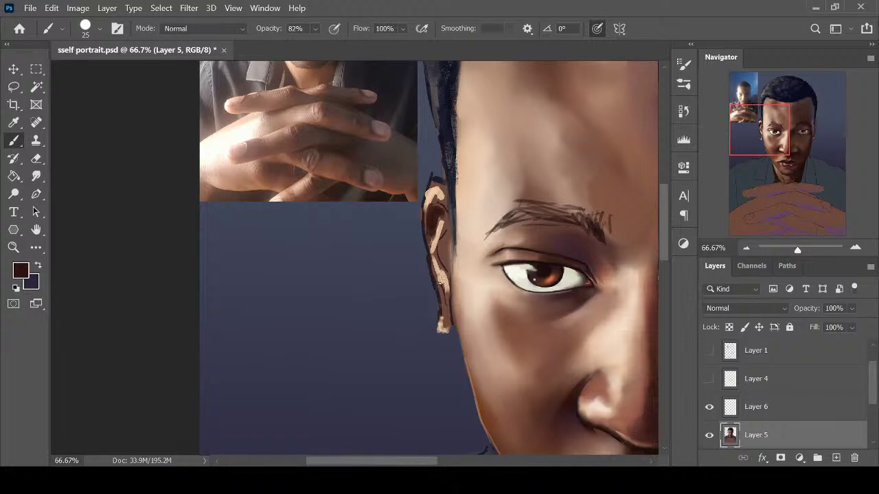
{"action": "mouse_move", "coordinate": [440, 241]}
{"action": "left_mouse_down"}
{"action": "mouse_move", "coordinate": [448, 274]}
{"action": "mouse_move", "coordinate": [448, 266]}
{"action": "left_mouse_up"}
Sample the orange-brown near the jaw edge, paint the cheek's edge below the ear with a 15 px brush, and smudge it
{"action": "key", "text": "alt"}
{"action": "left_click", "coordinate": [504, 394], "text": "alt"}
{"action": "key", "text": "bracketleft"}
{"action": "mouse_move", "coordinate": [454, 269]}
{"action": "left_mouse_down"}
{"action": "mouse_move", "coordinate": [456, 258]}
{"action": "mouse_move", "coordinate": [458, 319]}
{"action": "left_mouse_up"}
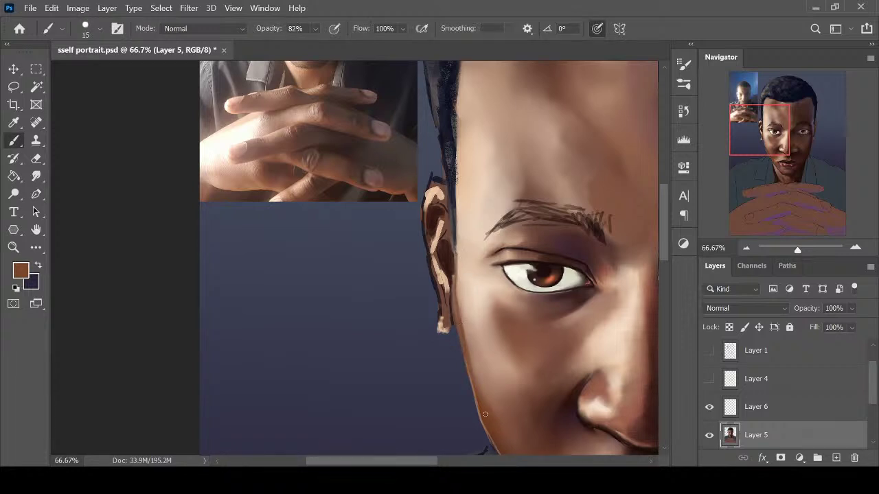
{"action": "key", "text": "r"}
{"action": "left_click_drag", "start_coordinate": [477, 375], "coordinate": [468, 295]}
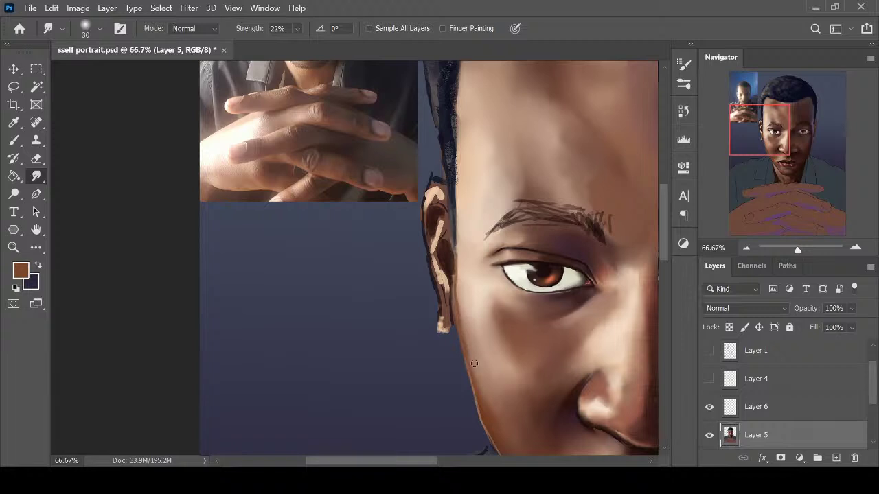
Sample the dark brown from the lit-side ear's inner shadow for the 15 px brush
{"action": "key", "text": "ctrl+minus"}
{"action": "key", "text": "ctrl+minus"}
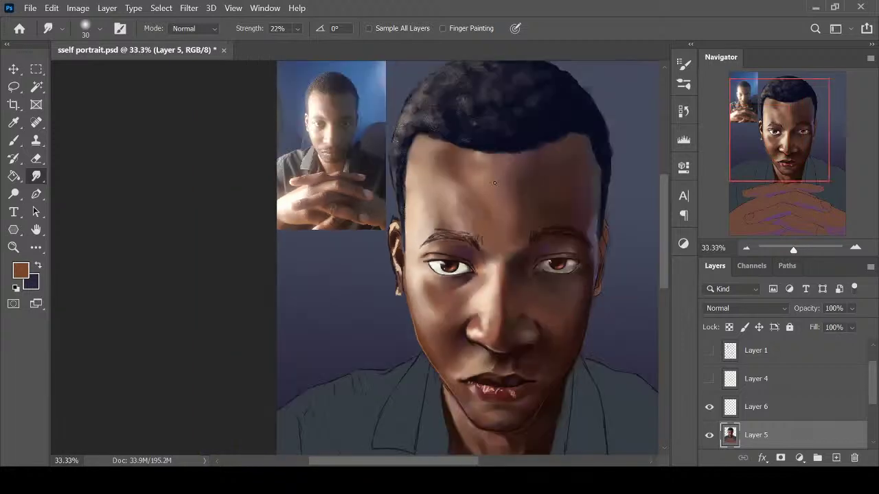
{"action": "key", "text": "ctrl+plus"}
{"action": "key", "text": "ctrl+plus"}
{"action": "key", "text": "i"}
{"action": "left_click", "coordinate": [453, 240]}
{"action": "key", "text": "b"}
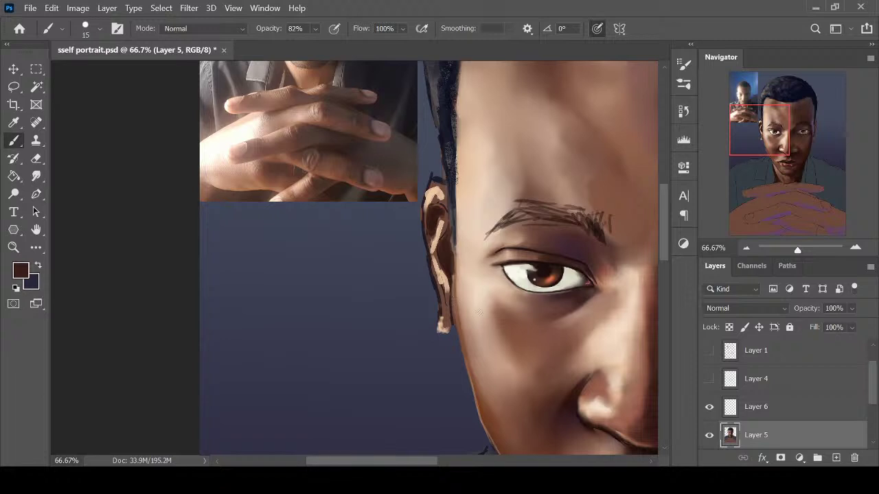
{"action": "left_click_drag", "start_coordinate": [335, 226], "coordinate": [405, 249]}
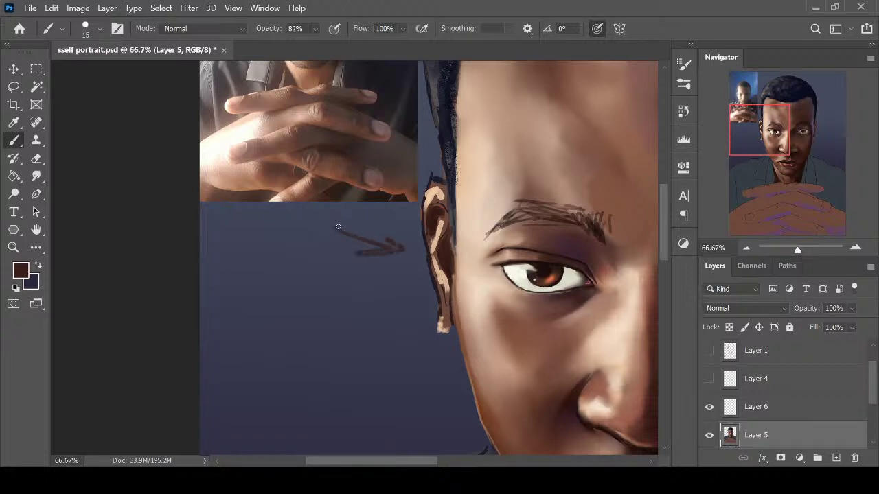
{"action": "left_click_drag", "start_coordinate": [368, 225], "coordinate": [404, 247]}
{"action": "key", "text": "ctrl+z"}
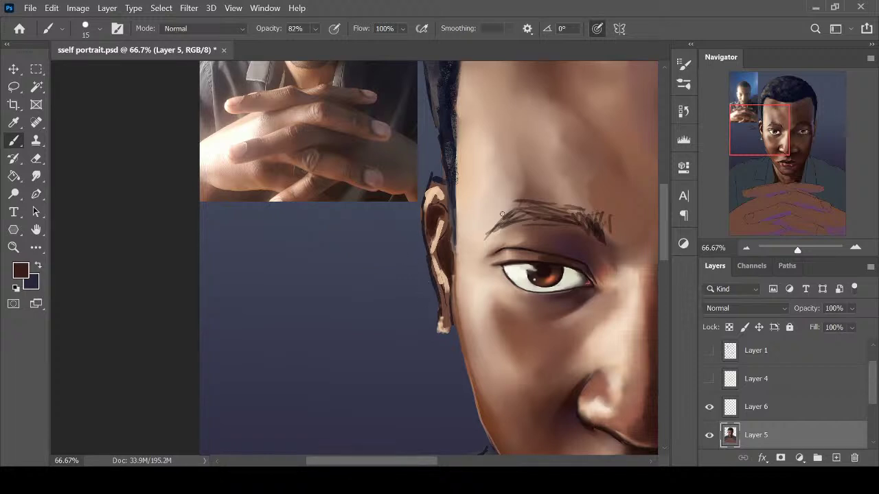
Sample the warm brown from the forehead and use a 9 px brush for the lit-side ear's inner hollow
{"action": "key", "text": "ctrl+plus"}
{"action": "key", "text": "i"}
{"action": "key", "text": "ctrl+minus"}
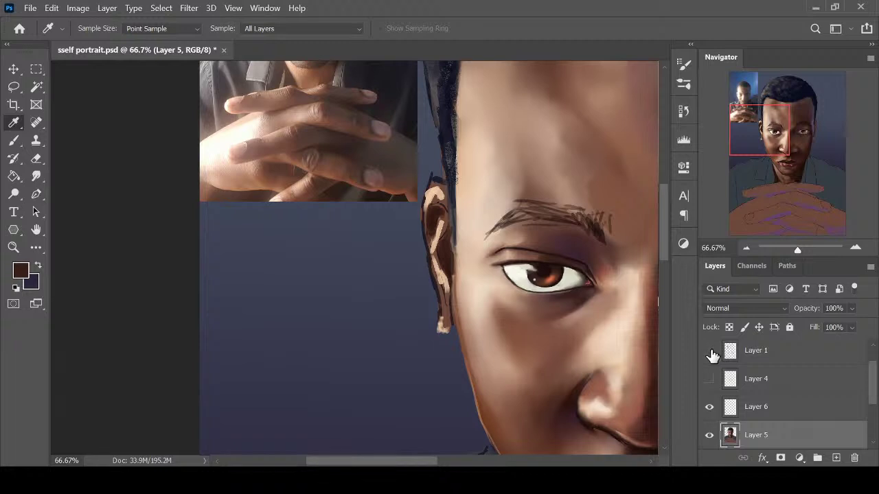
{"action": "key", "text": "ctrl+minus"}
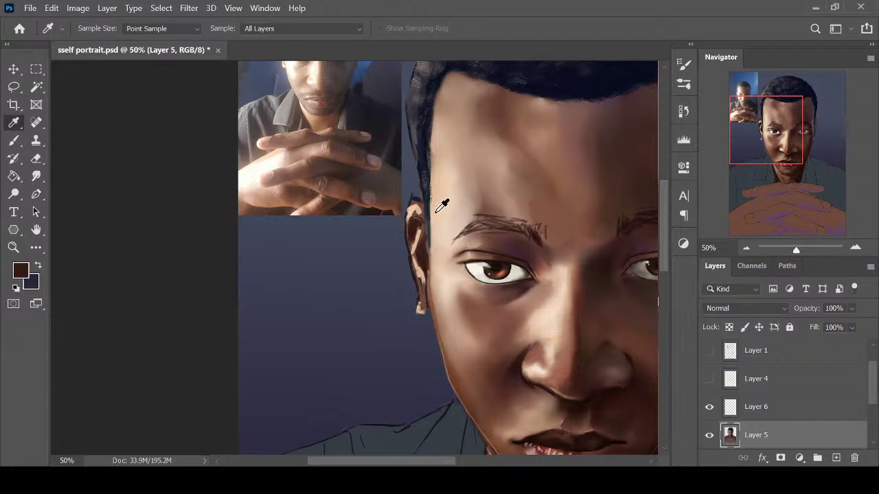
{"action": "key", "text": "ctrl+plus"}
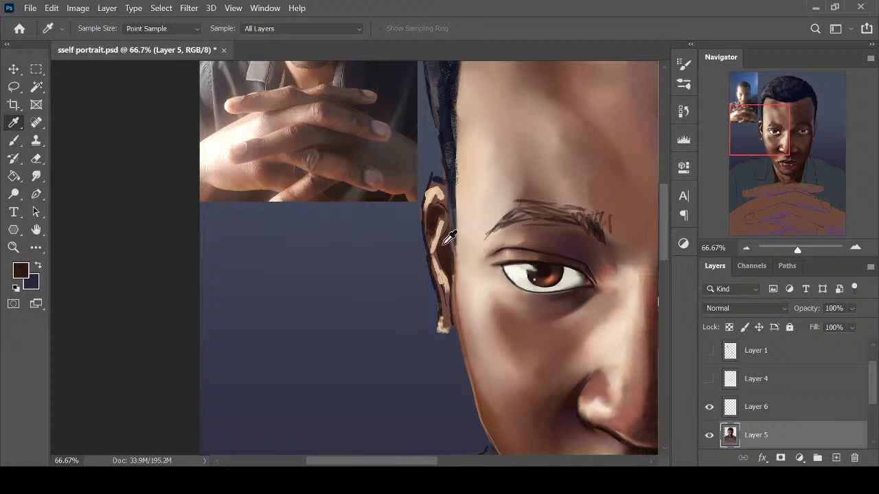
{"action": "left_click", "coordinate": [564, 86]}
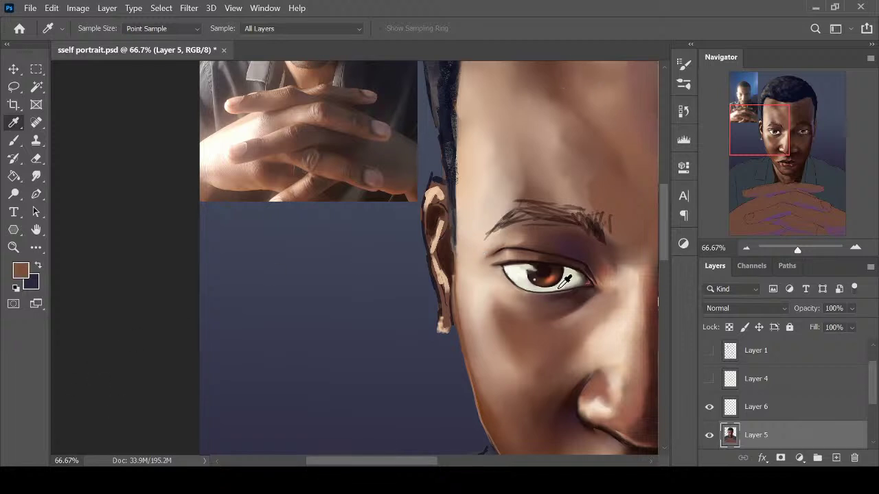
{"action": "key", "text": "b"}
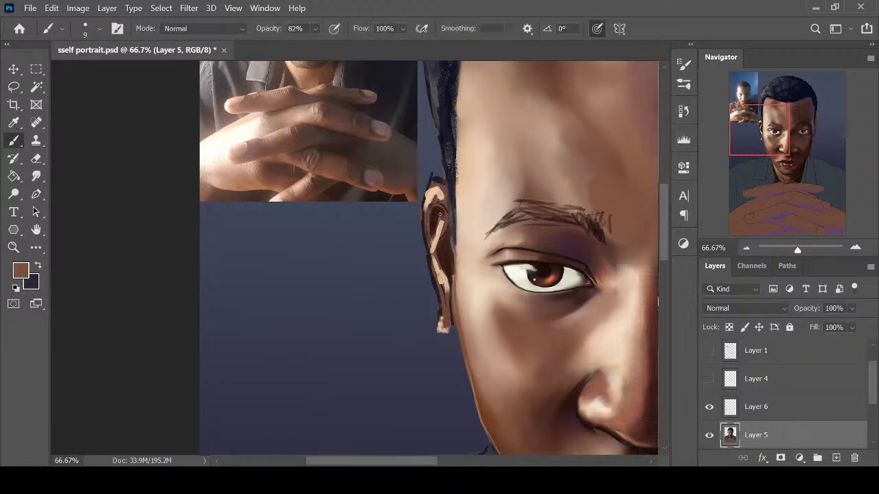
Pick a saturated orange-red, paint it into the ear's upper hollow with the 9 px brush, and smudge it at 25 px
{"action": "key", "text": "i"}
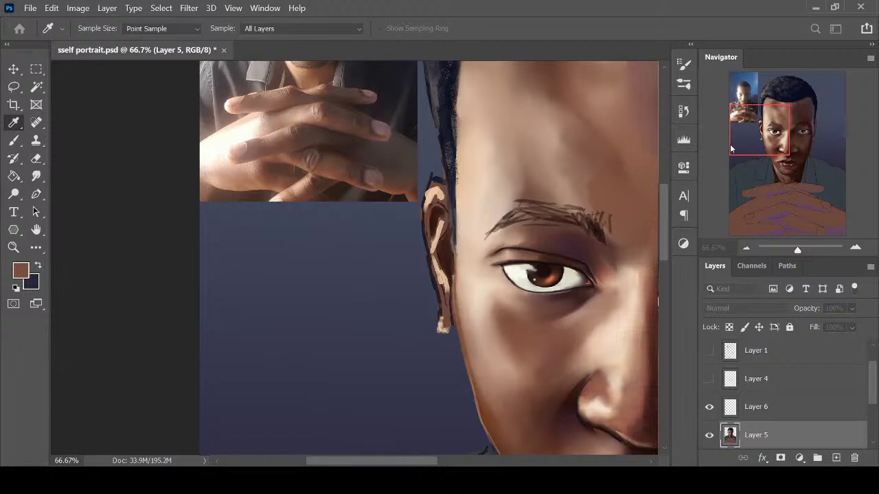
{"action": "left_click", "coordinate": [648, 190]}
{"action": "left_click", "coordinate": [799, 122]}
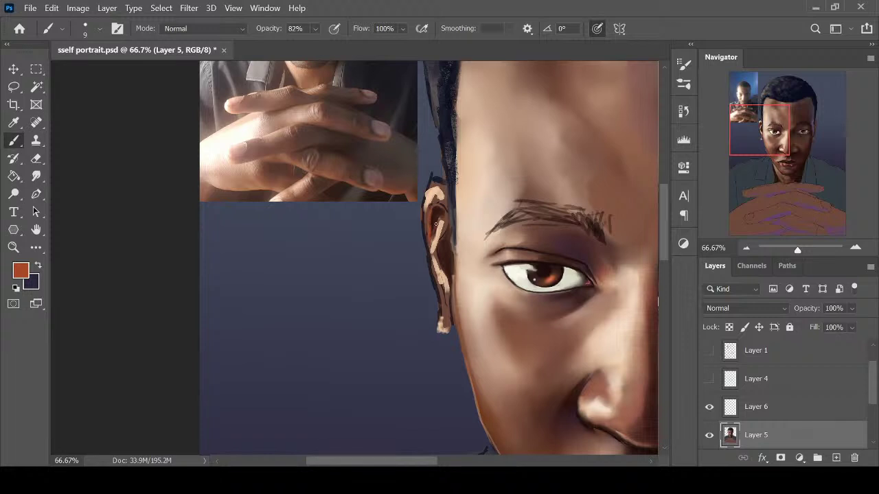
{"action": "key", "text": "r"}
{"action": "left_click_drag", "start_coordinate": [435, 225], "coordinate": [434, 219]}
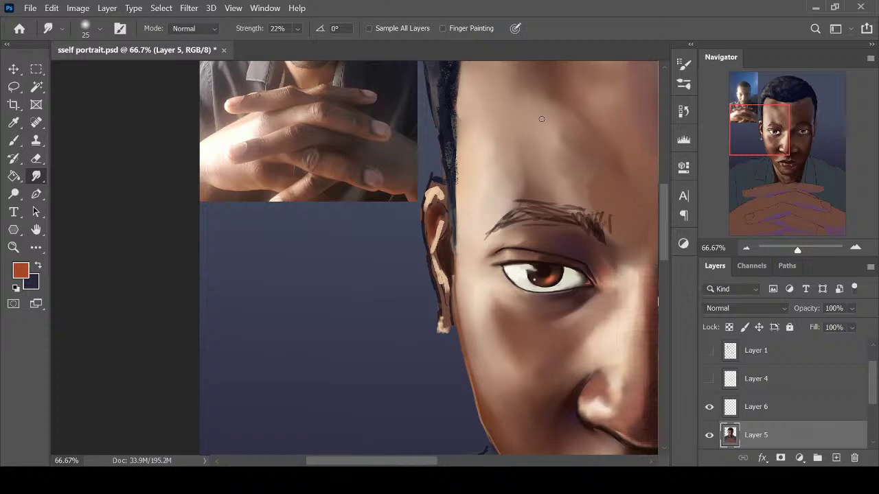
Sample the dark brown inside the ear and deepen the shadow around its upper hollow with a 7 px brush
{"action": "key", "text": "ctrl+minus"}
{"action": "key", "text": "ctrl+plus"}
{"action": "key", "text": "i"}
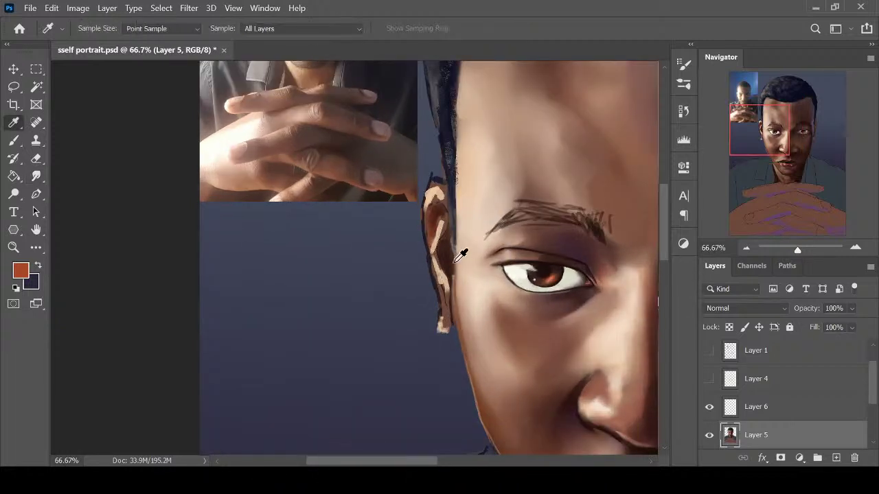
{"action": "left_click", "coordinate": [447, 225]}
{"action": "key", "text": "b"}
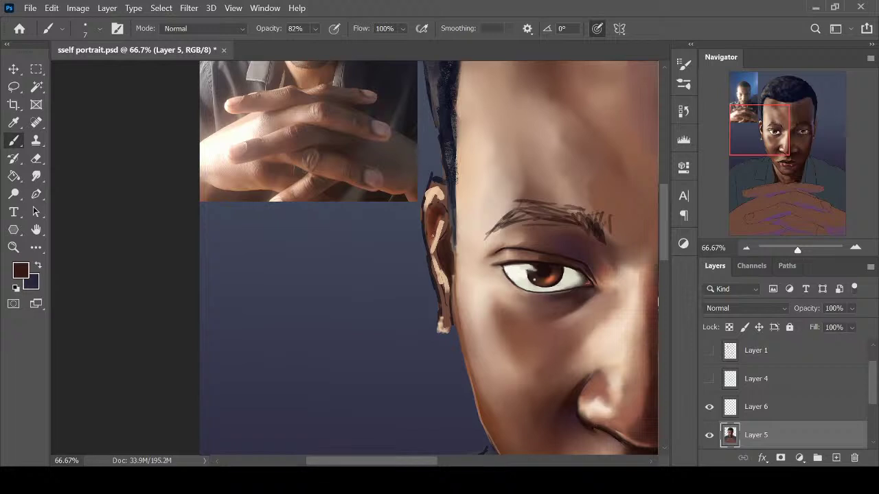
{"action": "left_click", "coordinate": [449, 249], "text": "alt"}
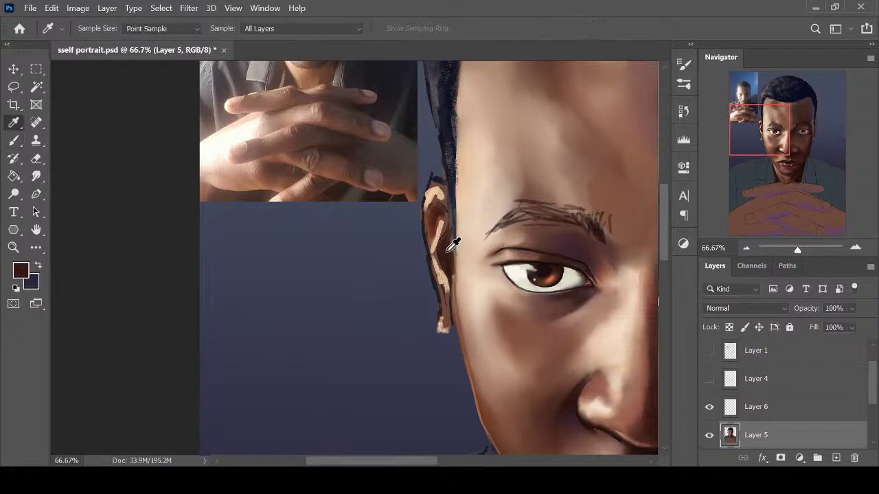
{"action": "left_click_drag", "start_coordinate": [435, 202], "coordinate": [428, 235]}
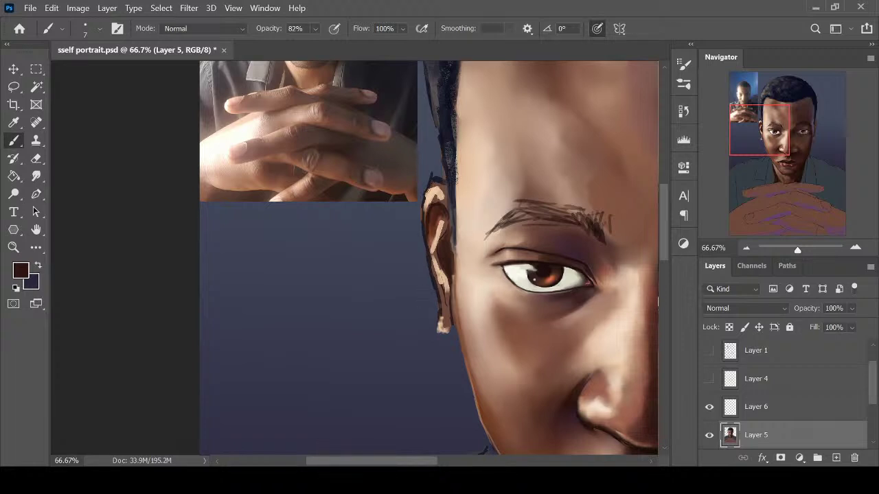
Sample dark maroon and reddish brown from inside the ear and paint its upper edge and outer rim at 7 px
{"action": "key", "text": "e"}
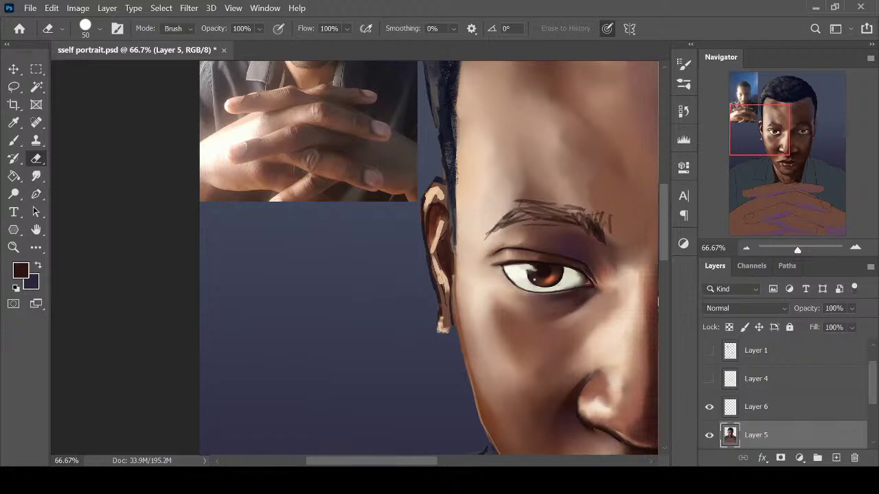
{"action": "key", "text": "i"}
{"action": "left_click", "coordinate": [451, 239]}
{"action": "key", "text": "b"}
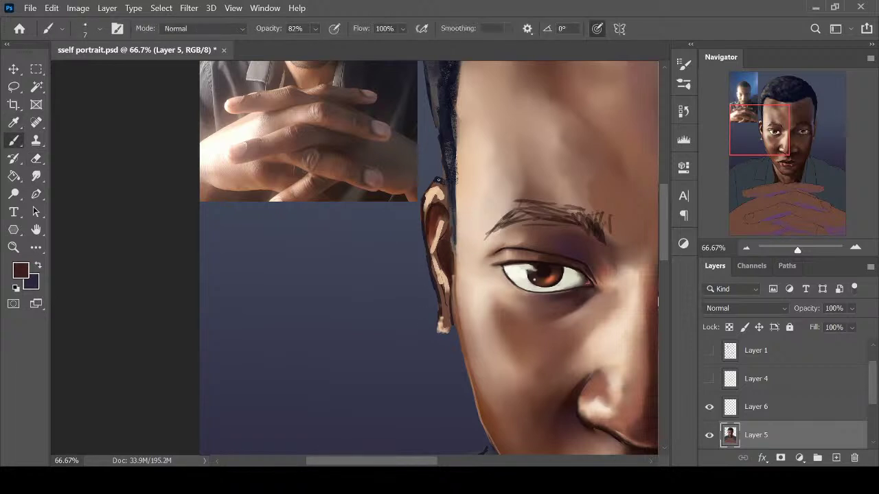
{"action": "key", "text": "i"}
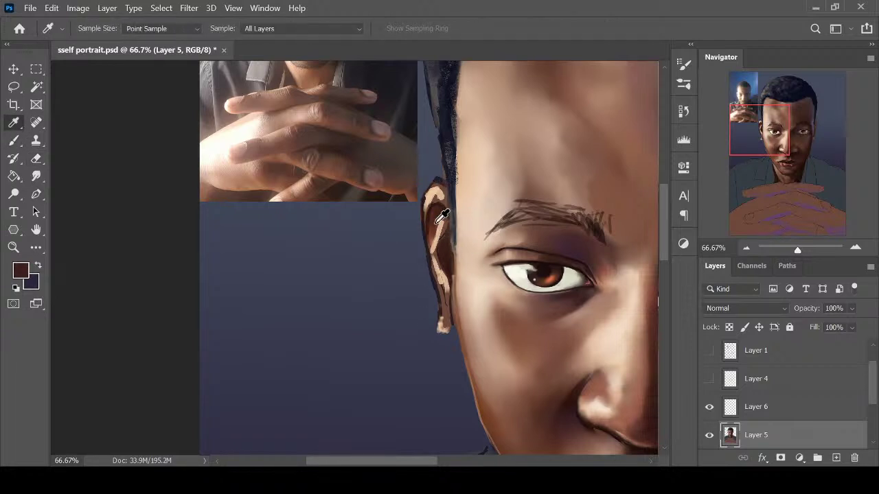
{"action": "left_click", "coordinate": [437, 217]}
{"action": "key", "text": "b"}
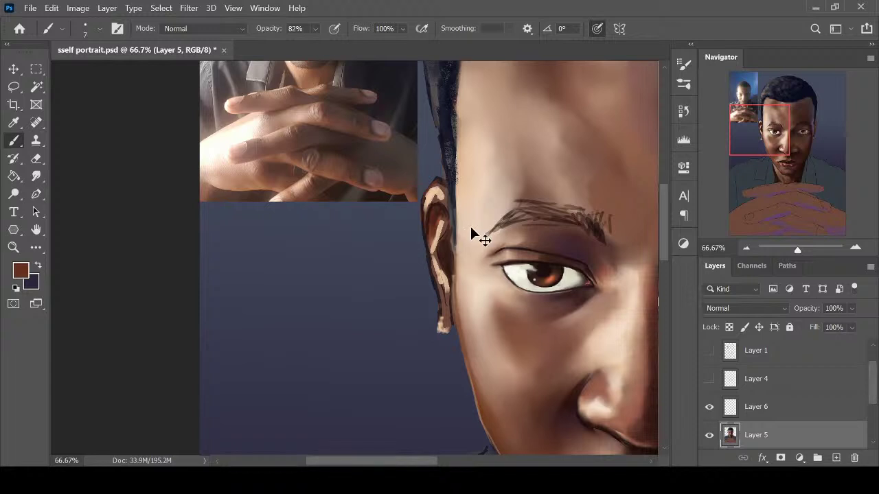
Sample reddish brown from the ear's upper part, paint it over the upper rim at 7 px, and smudge at 15 px
{"action": "key", "text": "i"}
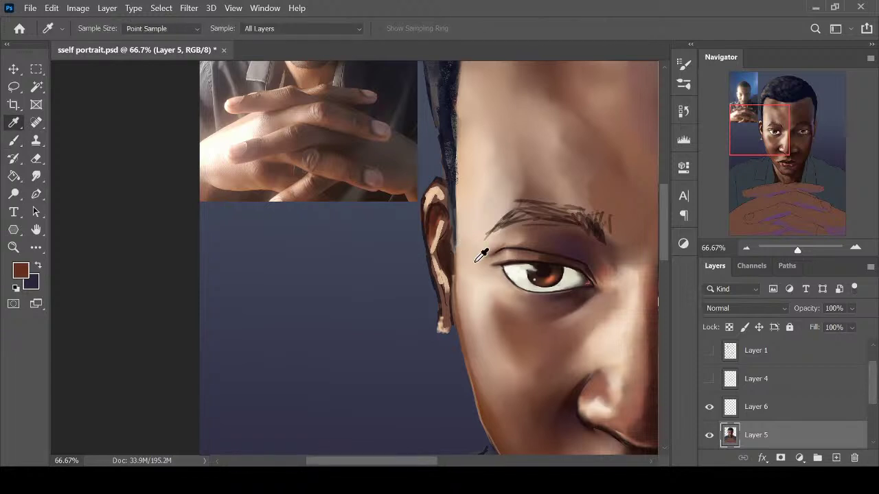
{"action": "left_click", "coordinate": [457, 296]}
{"action": "key", "text": "b"}
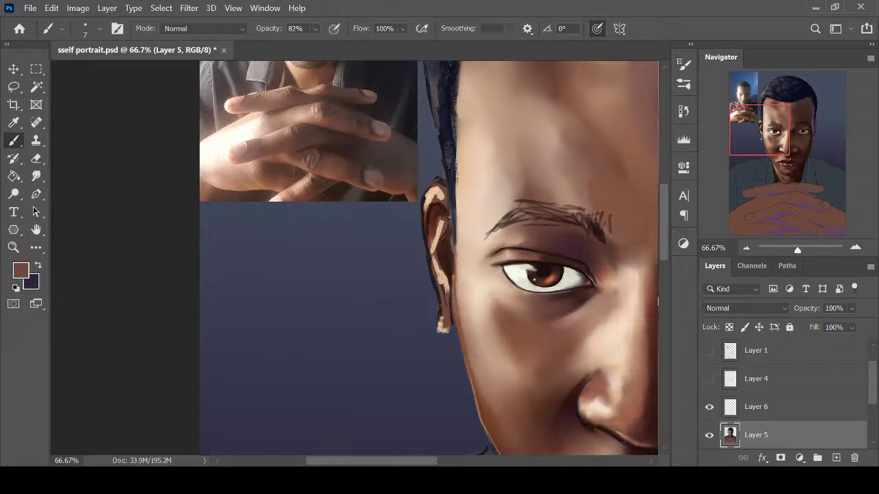
{"action": "left_click", "coordinate": [442, 197], "text": "alt"}
{"action": "mouse_move", "coordinate": [427, 201]}
{"action": "left_mouse_down"}
{"action": "mouse_move", "coordinate": [425, 210]}
{"action": "mouse_move", "coordinate": [431, 191]}
{"action": "left_mouse_up"}
{"action": "key", "text": "r"}
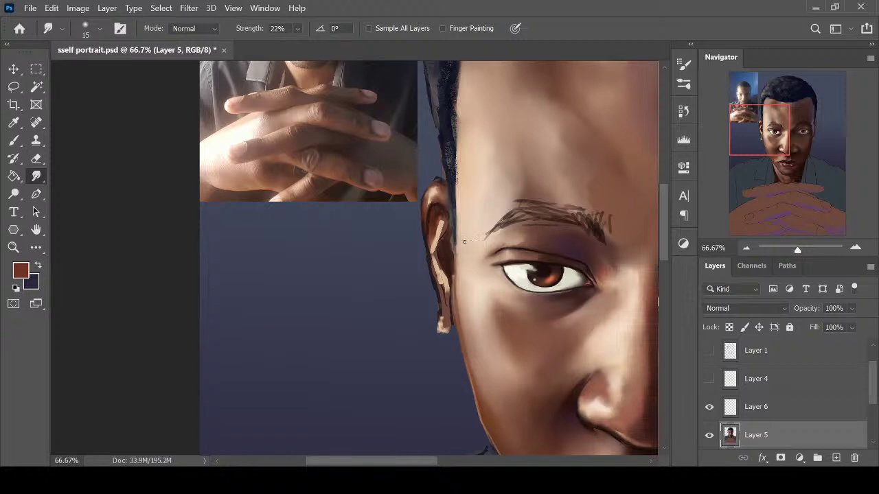
Sample a lighter reddish brown from the upper ear, touch up its top fold at 7 px, smudge at 15 px, and clean the outer edge with the Eraser
{"action": "key", "text": "i"}
{"action": "left_click", "coordinate": [443, 198]}
{"action": "key", "text": "b"}
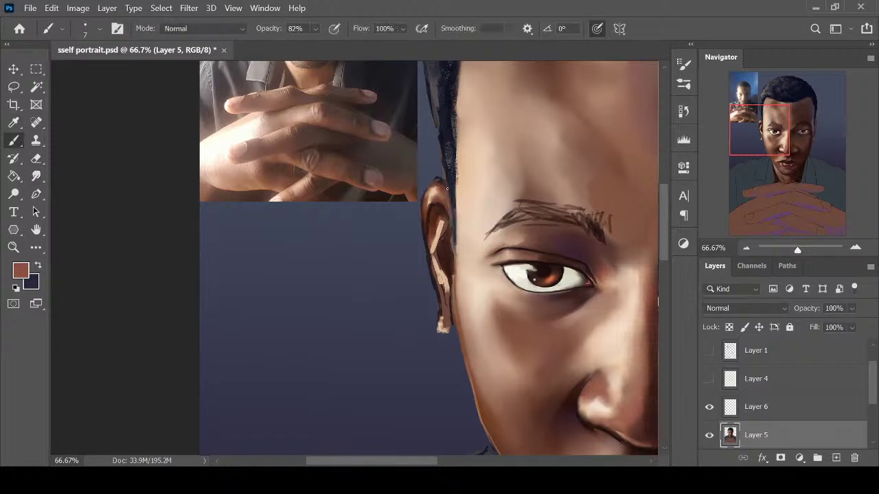
{"action": "key", "text": "r"}
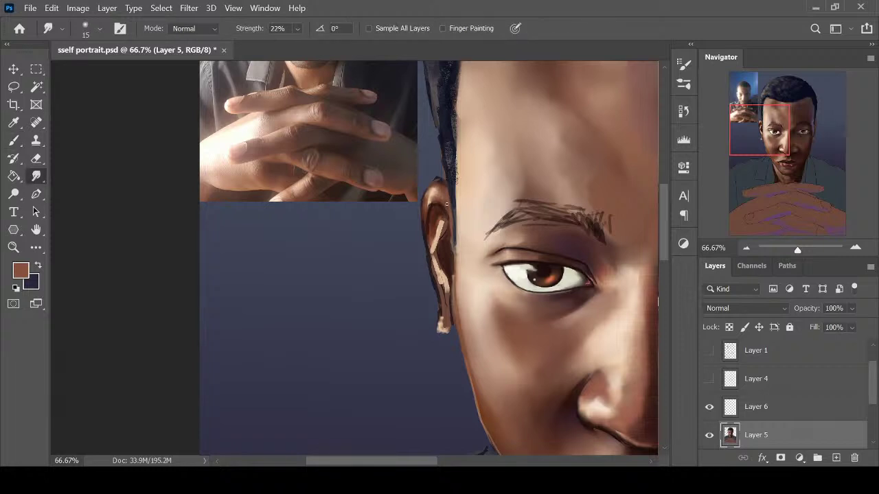
{"action": "key", "text": "e"}
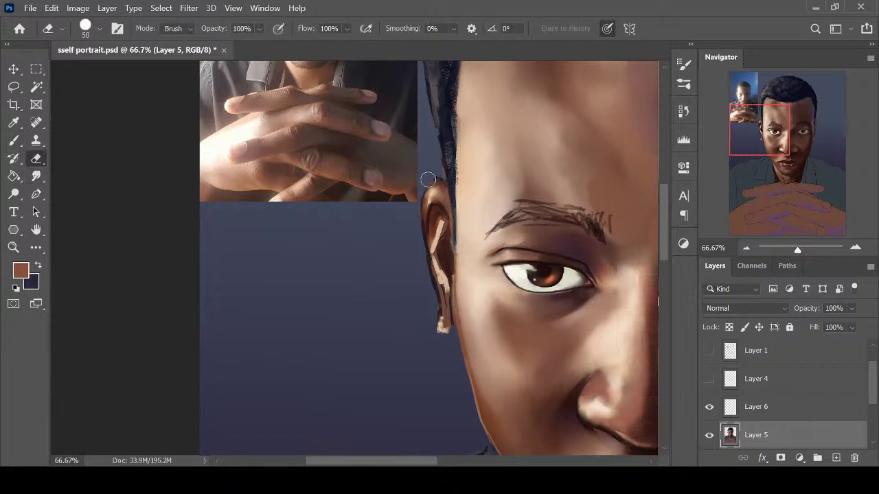
{"action": "key", "text": "bracketleft"}
Sample the dark brown inside the ear and outline its top outer edge with a 5 px brush
{"action": "key", "text": "i"}
{"action": "left_click", "coordinate": [439, 260]}
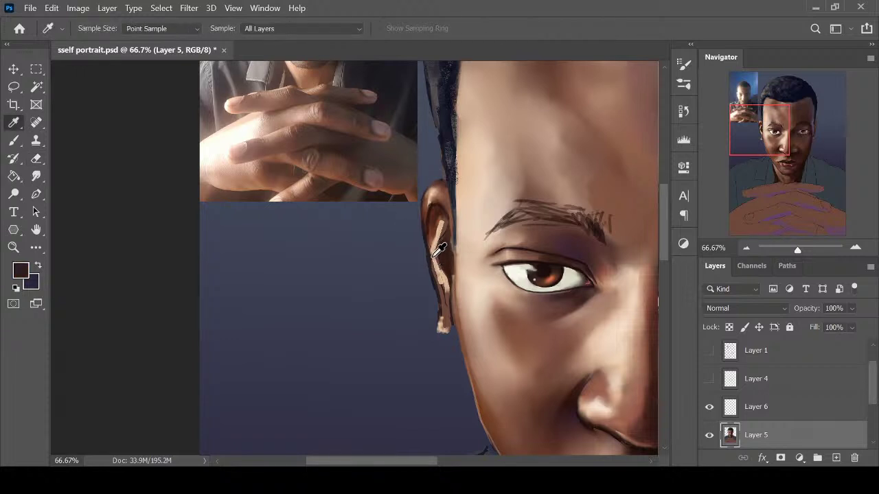
{"action": "key", "text": "b"}
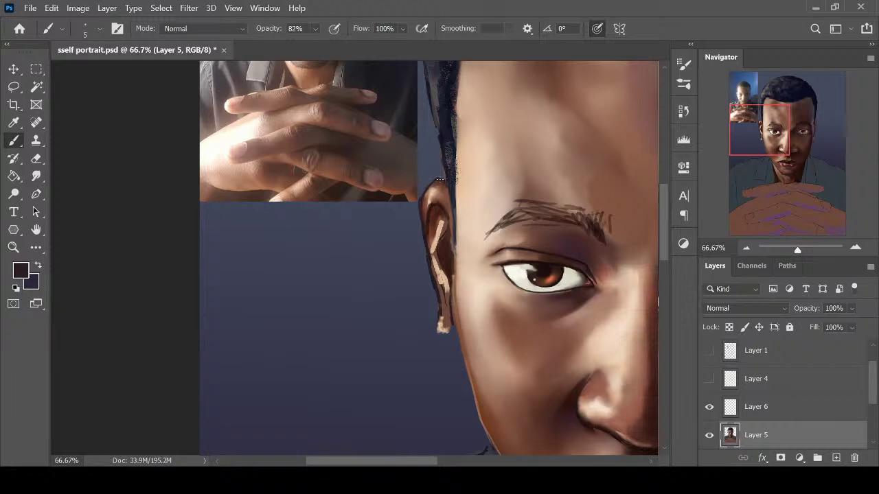
{"action": "key", "text": "ctrl+minus"}
{"action": "key", "text": "ctrl+minus"}
{"action": "key", "text": "ctrl+plus"}
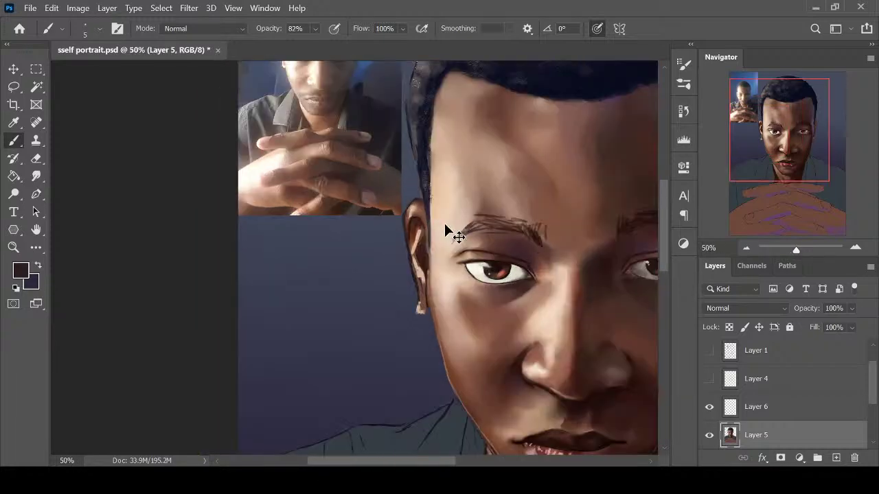
{"action": "key", "text": "ctrl+minus"}
{"action": "scroll", "coordinate": [662, 206], "scroll_direction": "up", "scroll_amount": 2}
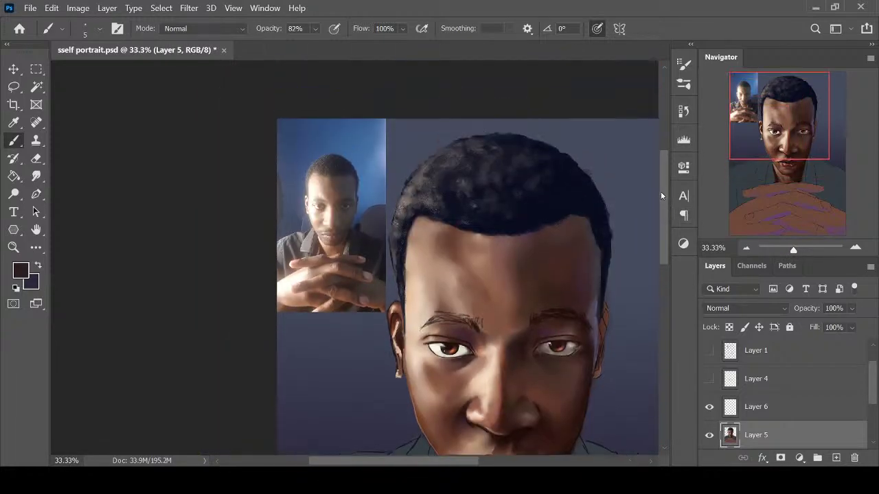
{"action": "left_click_drag", "start_coordinate": [661, 216], "coordinate": [662, 247]}
Sample the light beige from the upper ear, paint a thin highlight down the outer rim at 5 px, and smudge it at 10 px
{"action": "key", "text": "ctrl+plus"}
{"action": "left_click", "coordinate": [470, 166], "text": "alt"}
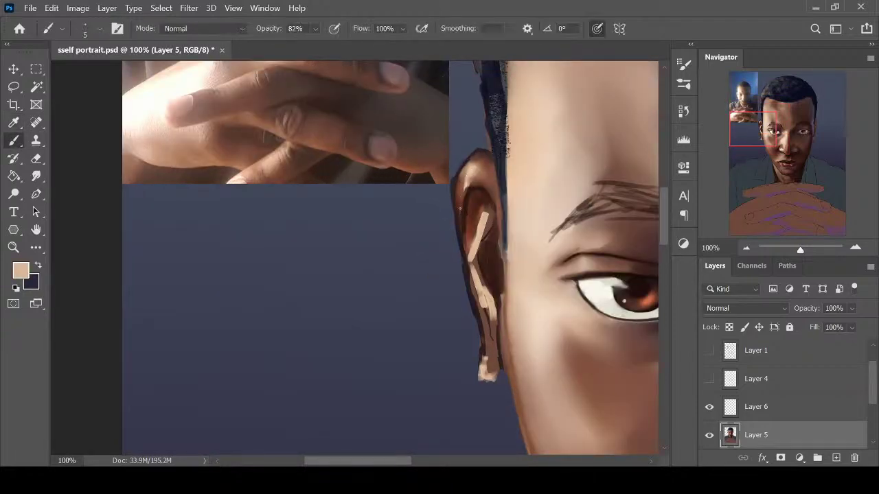
{"action": "key", "text": "ctrl+z"}
{"action": "left_click_drag", "start_coordinate": [457, 212], "coordinate": [463, 254]}
{"action": "key", "text": "r"}
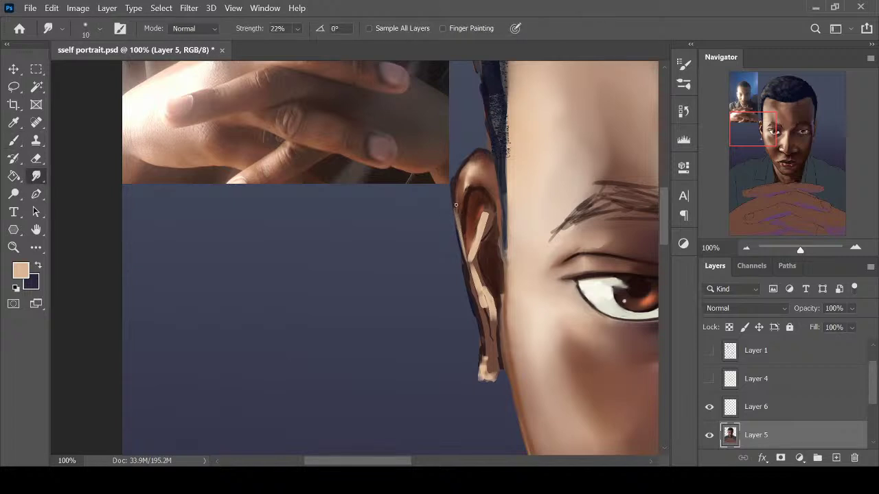
Darken the ear's outer rim with sampled dark brown at 5 px, then sample light tan and soften the rim with 10 px smudging
{"action": "key", "text": "b"}
{"action": "left_click", "coordinate": [464, 213], "text": "alt"}
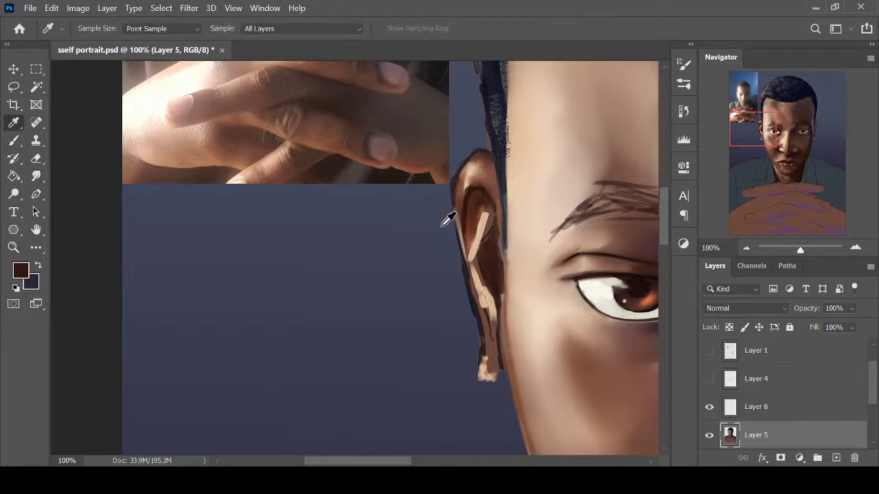
{"action": "left_click_drag", "start_coordinate": [456, 203], "coordinate": [457, 218]}
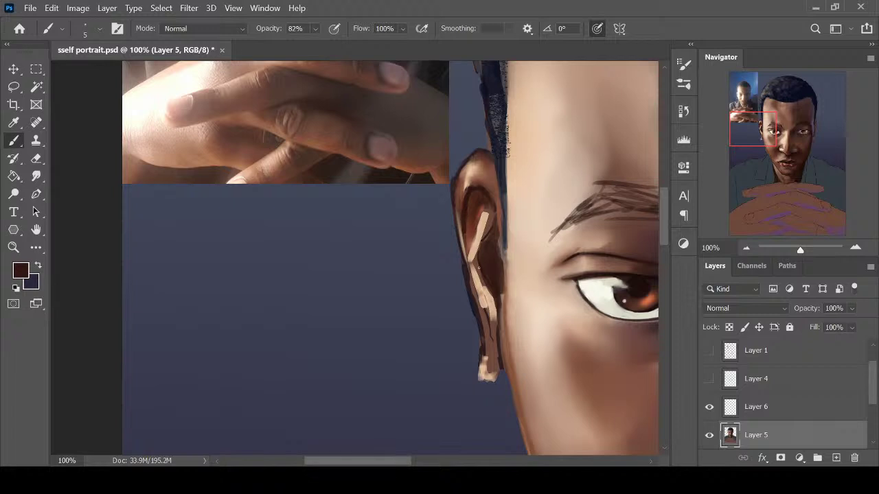
{"action": "left_click", "coordinate": [471, 236], "text": "alt"}
{"action": "key", "text": "r"}
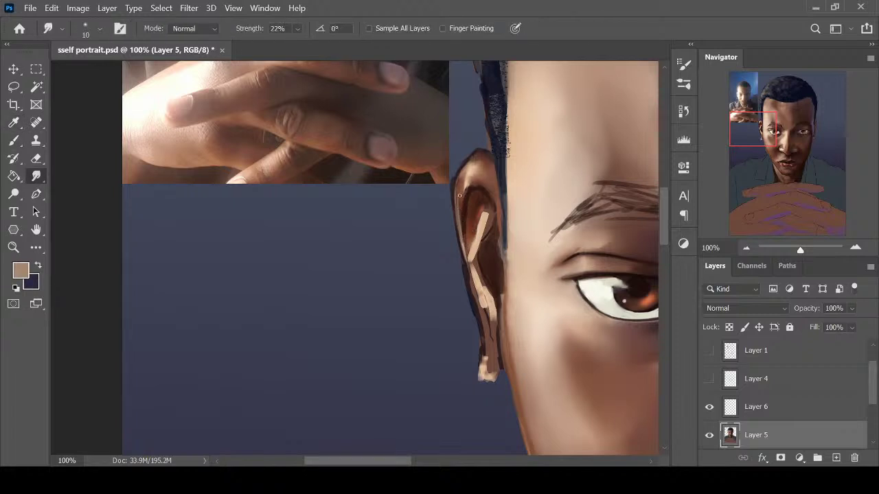
Sample light peach from the ear's top fold and repaint the upper outer rim with a 5 px brush
{"action": "key", "text": "b"}
{"action": "left_click", "coordinate": [460, 190], "text": "alt"}
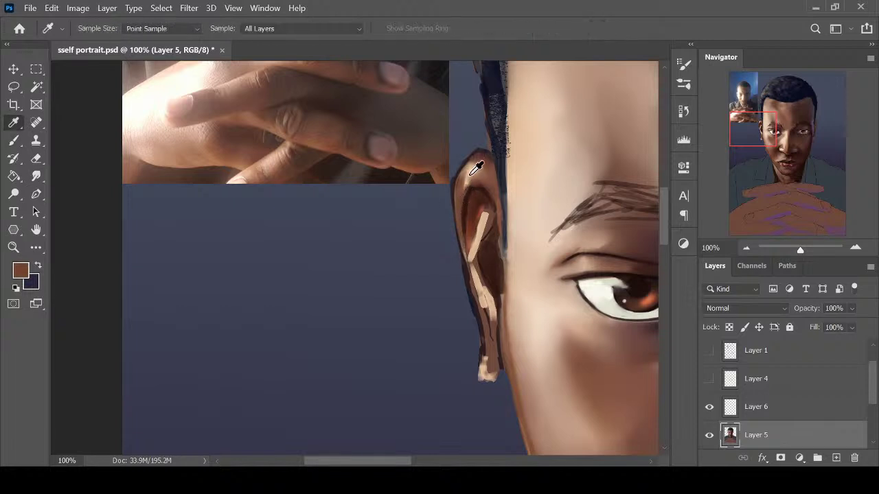
{"action": "left_click", "coordinate": [474, 170], "text": "alt"}
{"action": "left_click_drag", "start_coordinate": [464, 168], "coordinate": [455, 196]}
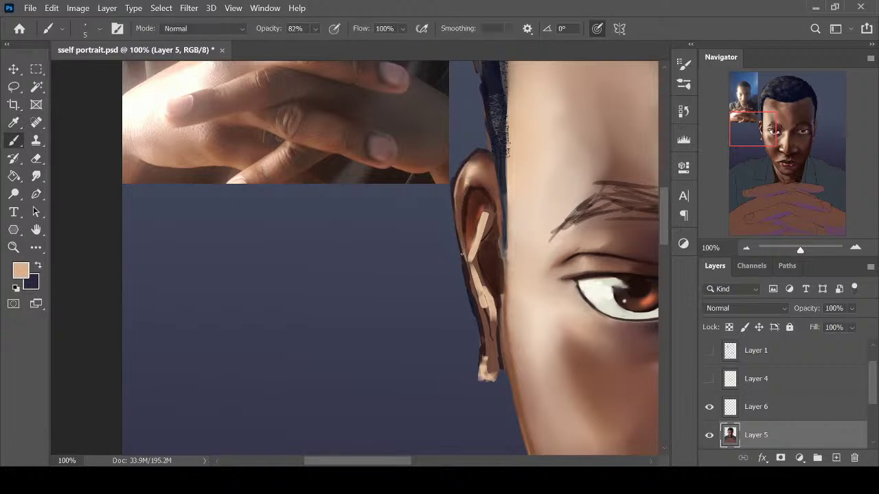
{"action": "key", "text": "e"}
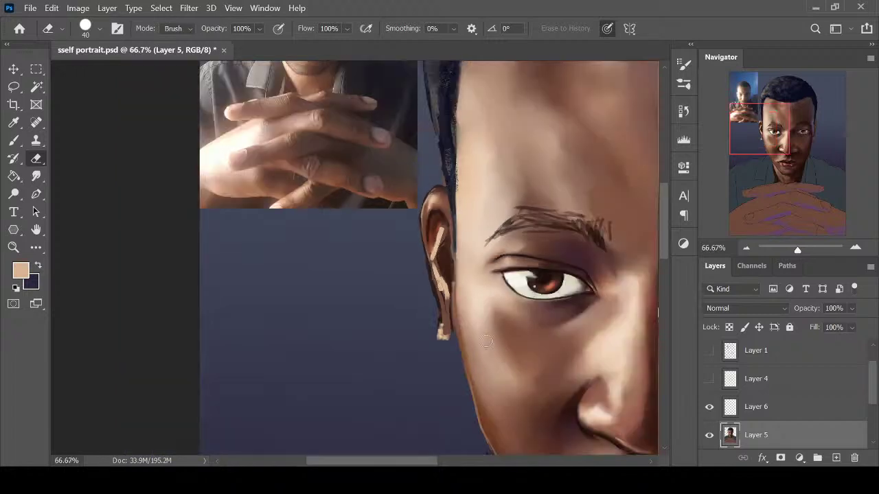
Examine the lit-side ear against the whole face and the reference photo
{"action": "key", "text": "ctrl+minus"}
{"action": "key", "text": "ctrl+minus"}
{"action": "key", "text": "ctrl+plus"}
{"action": "key", "text": "ctrl+minus"}
{"action": "key", "text": "ctrl+minus"}
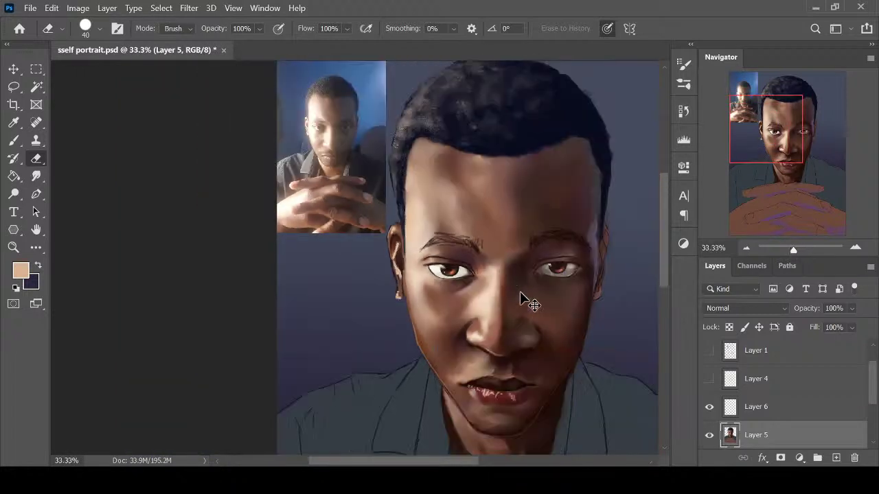
{"action": "key", "text": "ctrl+plus"}
{"action": "key", "text": "ctrl+plus"}
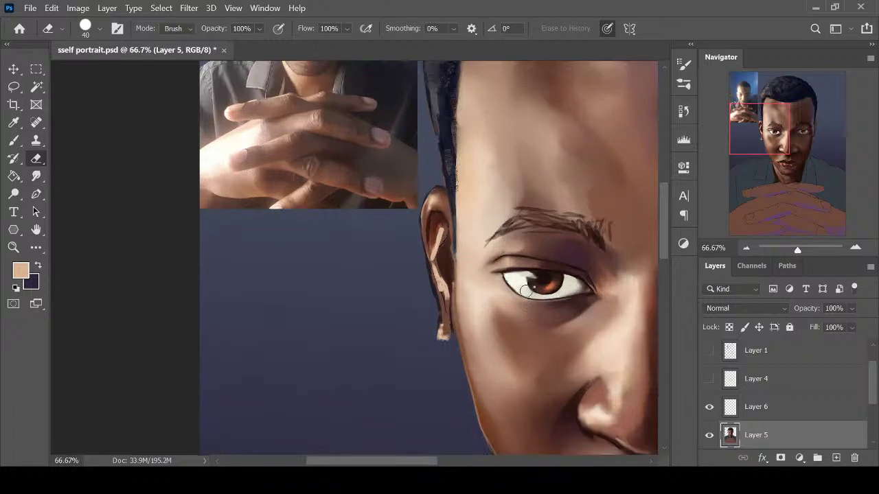
{"action": "key", "text": "ctrl+plus"}
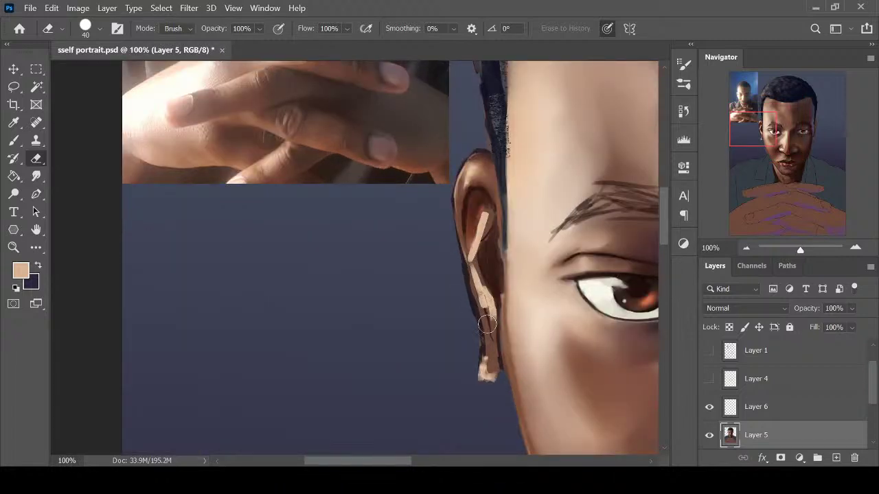
Sample light peach from the ear, widen the top of its inner fold with a 5 px brush, and smudge at 10 px
{"action": "key", "text": "i"}
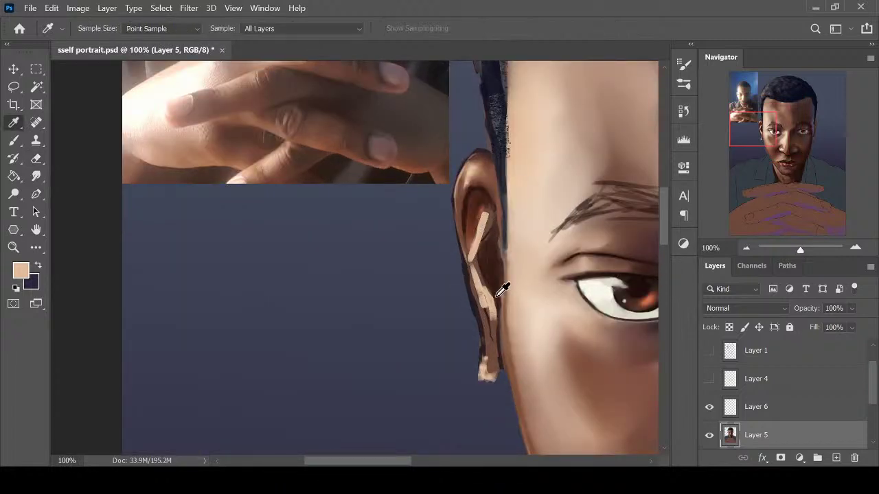
{"action": "scroll", "coordinate": [393, 364], "scroll_direction": "right", "scroll_amount": 3}
{"action": "key", "text": "ctrl+plus"}
{"action": "key", "text": "b"}
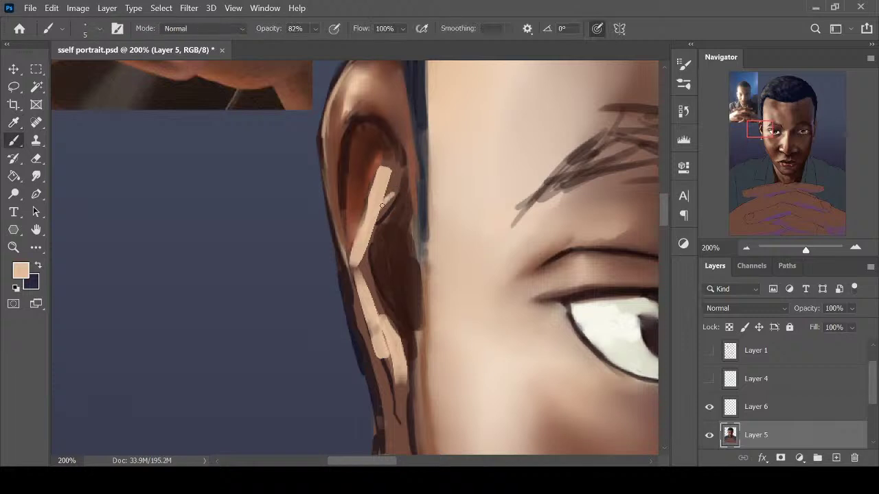
{"action": "key", "text": "r"}
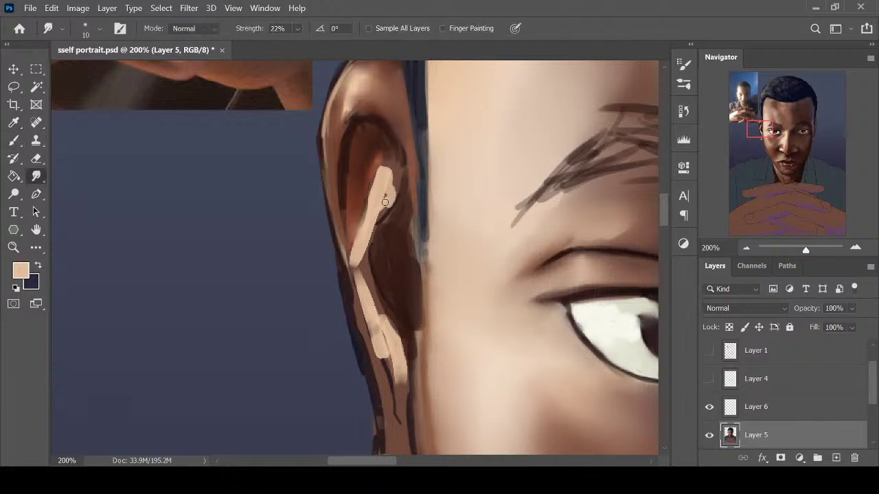
{"action": "mouse_move", "coordinate": [386, 201]}
{"action": "left_mouse_down"}
{"action": "mouse_move", "coordinate": [370, 221]}
{"action": "mouse_move", "coordinate": [385, 148]}
{"action": "left_mouse_up"}
Sample the darkest brown in the ear's upper hollow and paint the shadow line around the inner fold at 5 px
{"action": "key", "text": "i"}
{"action": "left_click", "coordinate": [361, 126]}
{"action": "key", "text": "b"}
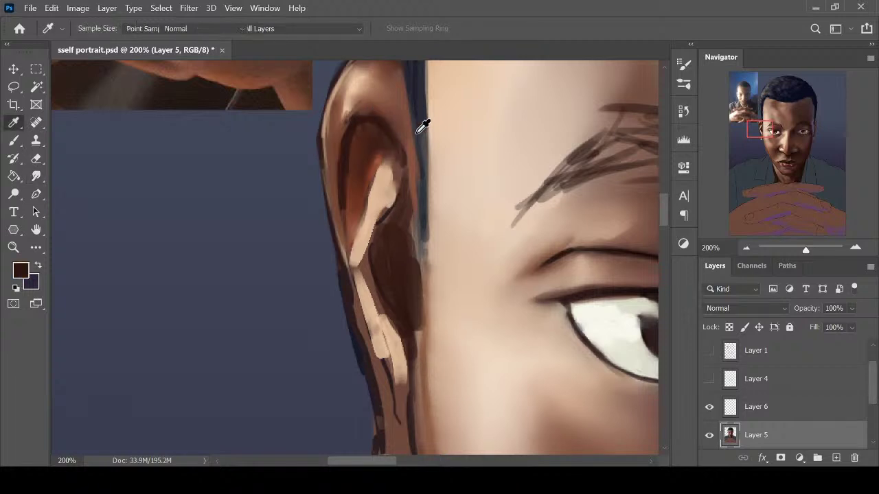
{"action": "mouse_move", "coordinate": [374, 119]}
{"action": "left_mouse_down"}
{"action": "mouse_move", "coordinate": [405, 169]}
{"action": "mouse_move", "coordinate": [414, 211]}
{"action": "left_mouse_up"}
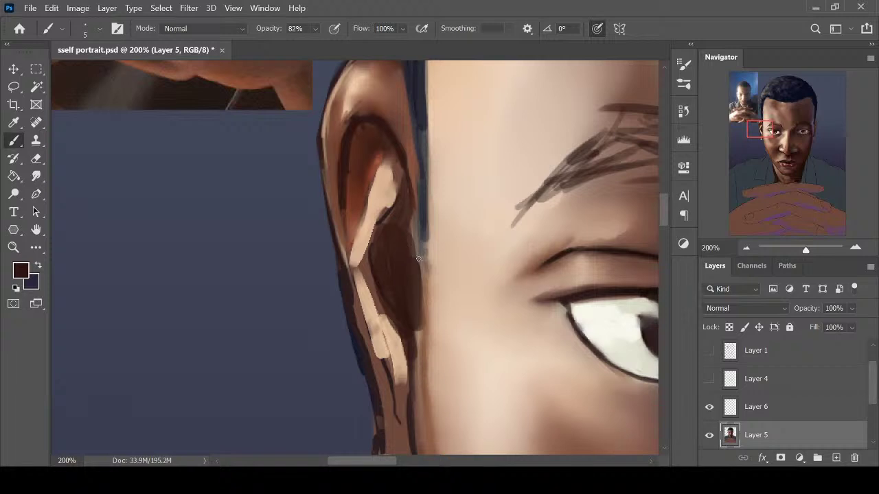
{"action": "left_click_drag", "start_coordinate": [393, 150], "coordinate": [410, 258]}
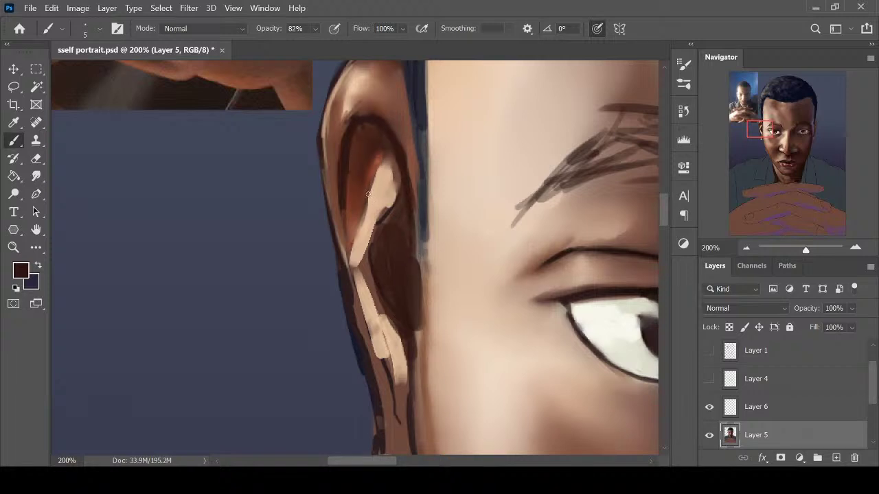
Shade the ear's upper hollow with dark brown strokes beside the inner fold and blend them with the Smudge tool
{"action": "mouse_move", "coordinate": [361, 135]}
{"action": "left_mouse_down"}
{"action": "mouse_move", "coordinate": [352, 152]}
{"action": "mouse_move", "coordinate": [355, 225]}
{"action": "left_mouse_up"}
{"action": "left_click_drag", "start_coordinate": [375, 158], "coordinate": [357, 223]}
{"action": "left_click_drag", "start_coordinate": [371, 173], "coordinate": [354, 240]}
{"action": "left_click_drag", "start_coordinate": [344, 177], "coordinate": [350, 244]}
{"action": "key", "text": "r"}
{"action": "mouse_move", "coordinate": [376, 150]}
{"action": "left_mouse_down"}
{"action": "mouse_move", "coordinate": [358, 203]}
{"action": "mouse_move", "coordinate": [354, 154]}
{"action": "left_mouse_up"}
{"action": "key", "text": "bracketright"}
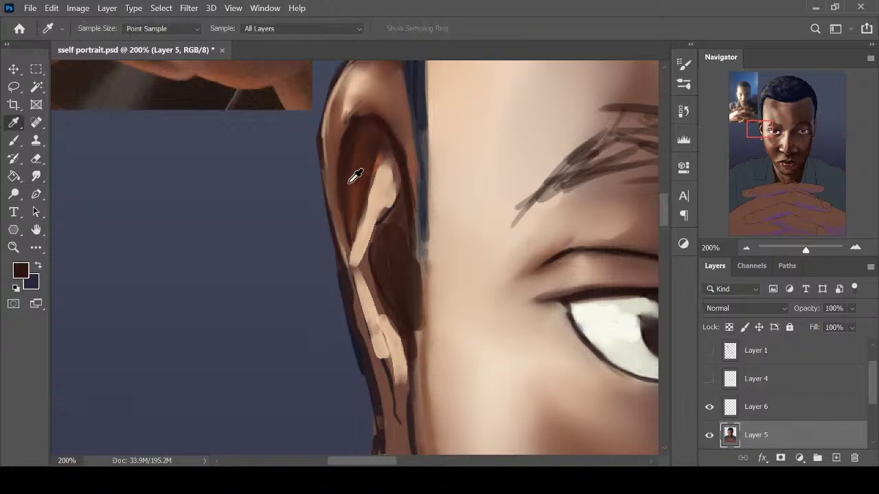
Sample medium brown at the hollow's outer edge, touch up that edge at 5 px, and set up 15 px smudging there
{"action": "key", "text": "i"}
{"action": "left_click", "coordinate": [345, 160]}
{"action": "key", "text": "b"}
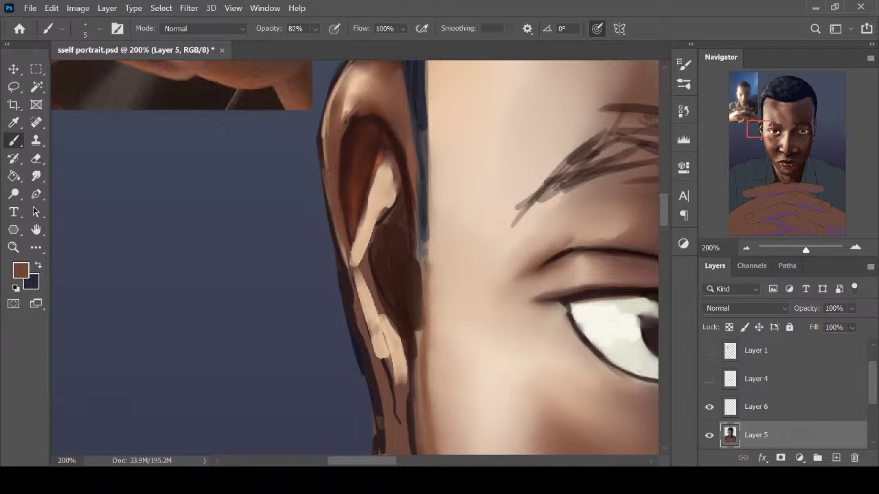
{"action": "key", "text": "i"}
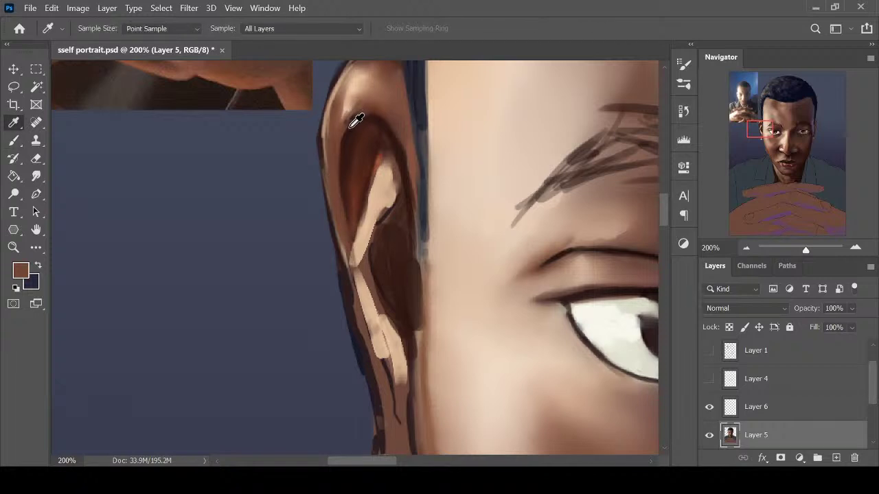
{"action": "key", "text": "r"}
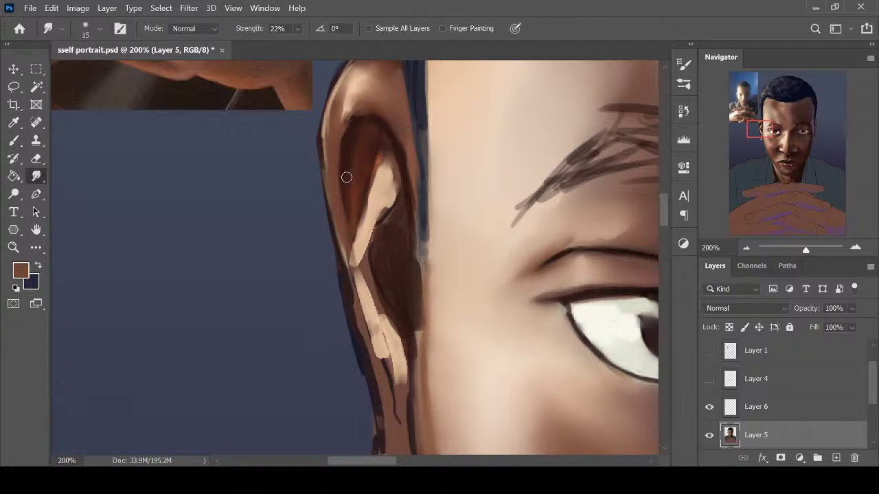
Sample light peach from the ear's top fold and paint a bright highlight along the whole outer rim at 5 px
{"action": "key", "text": "i"}
{"action": "left_click", "coordinate": [328, 116]}
{"action": "left_click", "coordinate": [356, 88]}
{"action": "key", "text": "b"}
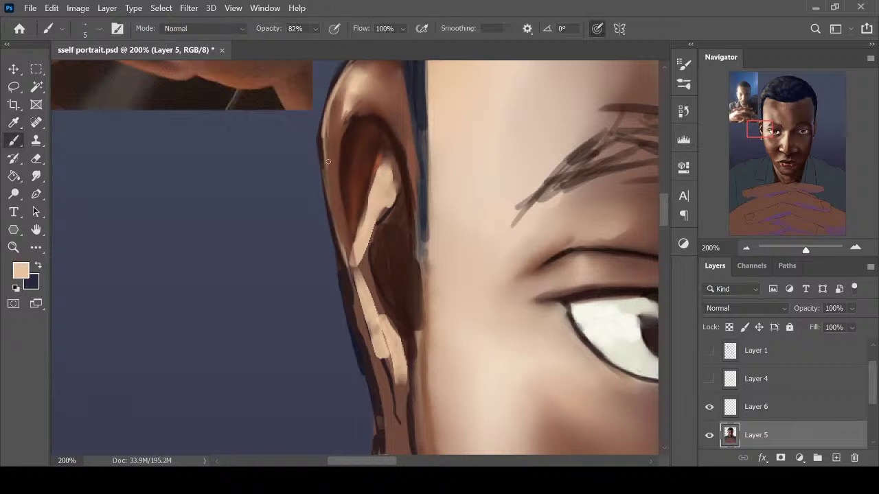
{"action": "left_click_drag", "start_coordinate": [329, 113], "coordinate": [331, 206]}
{"action": "left_click_drag", "start_coordinate": [325, 162], "coordinate": [336, 234]}
{"action": "mouse_move", "coordinate": [328, 183]}
{"action": "left_mouse_down"}
{"action": "mouse_move", "coordinate": [329, 103]}
{"action": "mouse_move", "coordinate": [361, 72]}
{"action": "left_mouse_up"}
{"action": "key", "text": "ctrl+minus"}
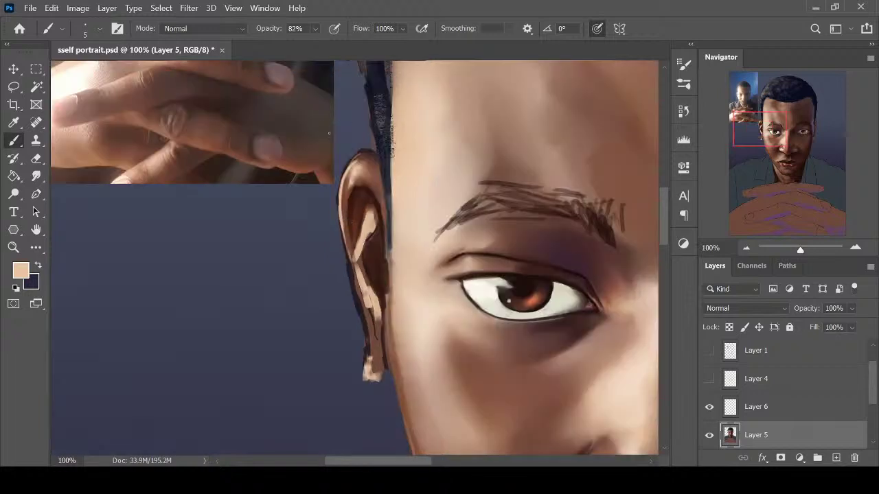
Smudge the outer rim highlight into the surrounding ear skin with a 9 px tip
{"action": "key", "text": "ctrl+plus"}
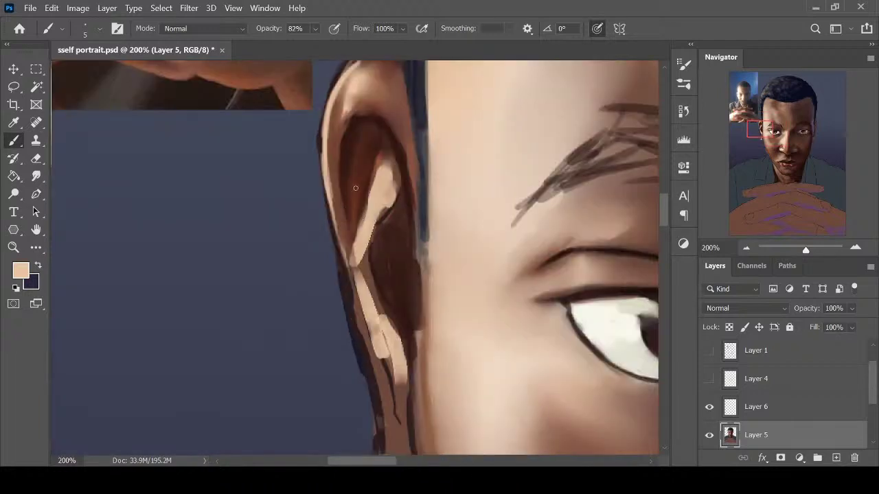
{"action": "key", "text": "r"}
{"action": "mouse_move", "coordinate": [335, 167]}
{"action": "left_mouse_down"}
{"action": "mouse_move", "coordinate": [336, 198]}
{"action": "mouse_move", "coordinate": [333, 126]}
{"action": "mouse_move", "coordinate": [341, 220]}
{"action": "mouse_move", "coordinate": [330, 164]}
{"action": "left_mouse_up"}
{"action": "mouse_move", "coordinate": [349, 83]}
{"action": "left_mouse_down"}
{"action": "mouse_move", "coordinate": [338, 98]}
{"action": "mouse_move", "coordinate": [349, 79]}
{"action": "left_mouse_up"}
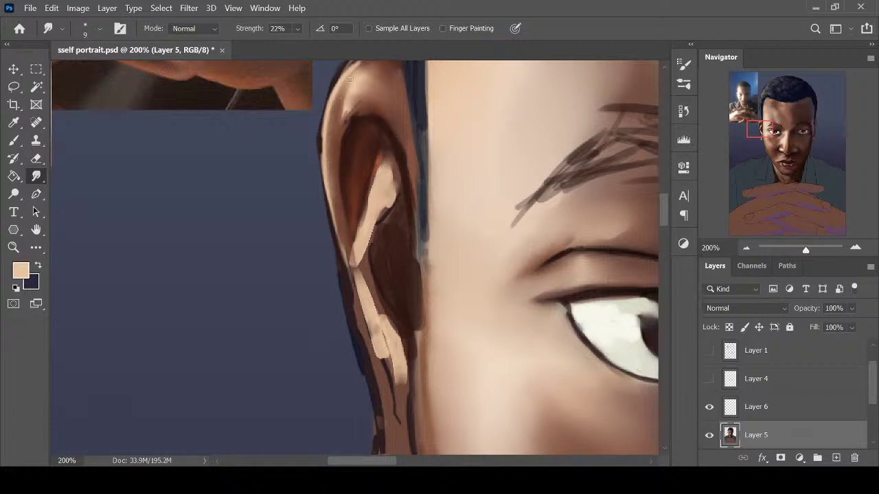
Paint light peach across the ear's top fold and down its face-side edge at 5 px, and smudge it at 10 px
{"action": "key", "text": "ctrl+minus"}
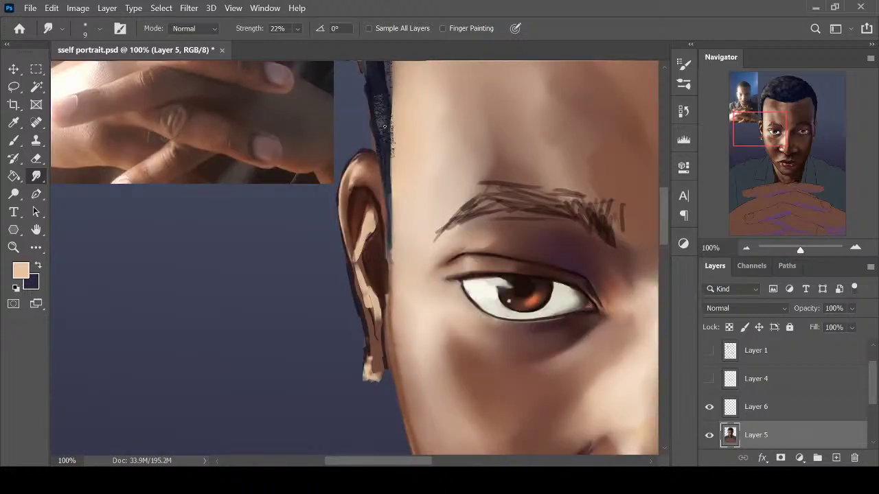
{"action": "key", "text": "b"}
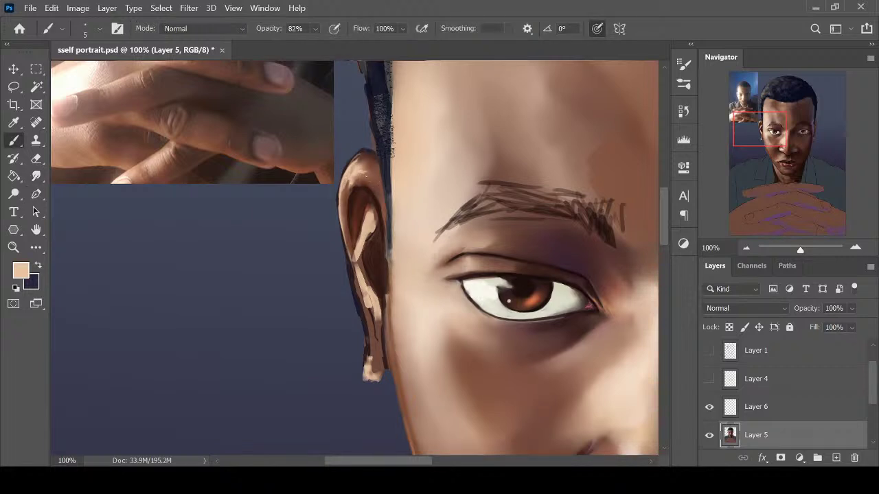
{"action": "mouse_move", "coordinate": [366, 177]}
{"action": "left_mouse_down"}
{"action": "mouse_move", "coordinate": [384, 218]}
{"action": "mouse_move", "coordinate": [375, 218]}
{"action": "left_mouse_up"}
{"action": "key", "text": "r"}
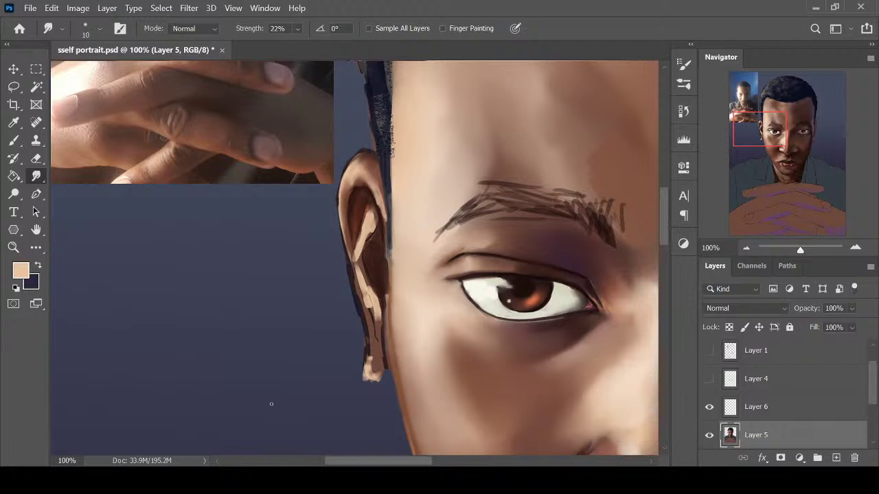
{"action": "key", "text": "ctrl+plus"}
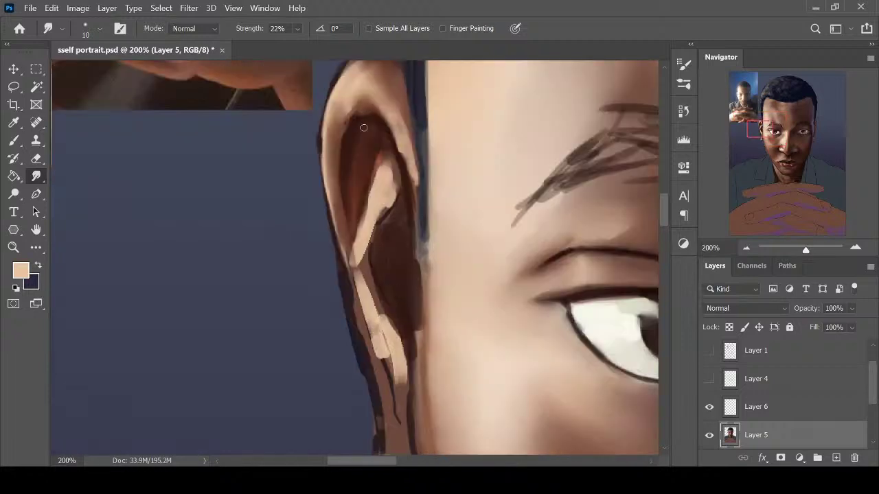
Paint sampled dark browns into the ear's upper hollow and along the shadowed edge of its light inner ridge
{"action": "key", "text": "i"}
{"action": "left_click", "coordinate": [374, 121]}
{"action": "key", "text": "b"}
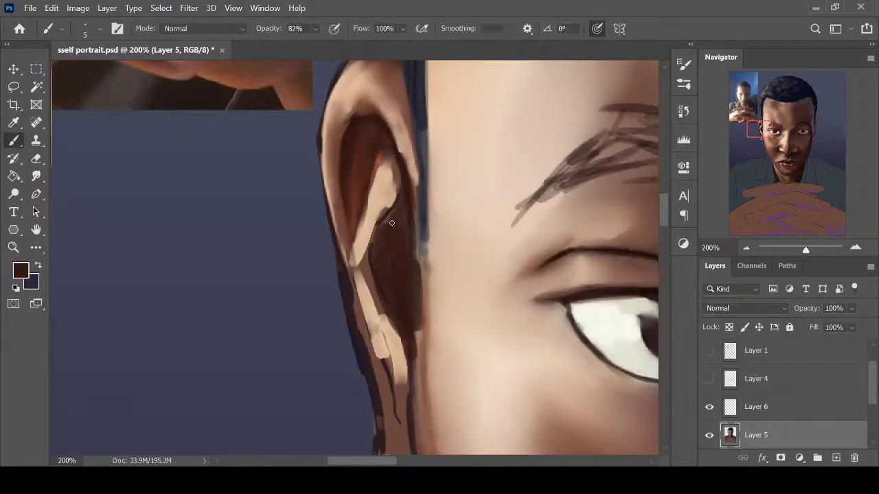
{"action": "key", "text": "r"}
{"action": "key", "text": "i"}
{"action": "left_click", "coordinate": [384, 215]}
{"action": "key", "text": "b"}
{"action": "left_click_drag", "start_coordinate": [379, 222], "coordinate": [397, 204]}
Fill the middle of the ear's inner ridge with a light skin tone sampled from the ridge
{"action": "key", "text": "ctrl+minus"}
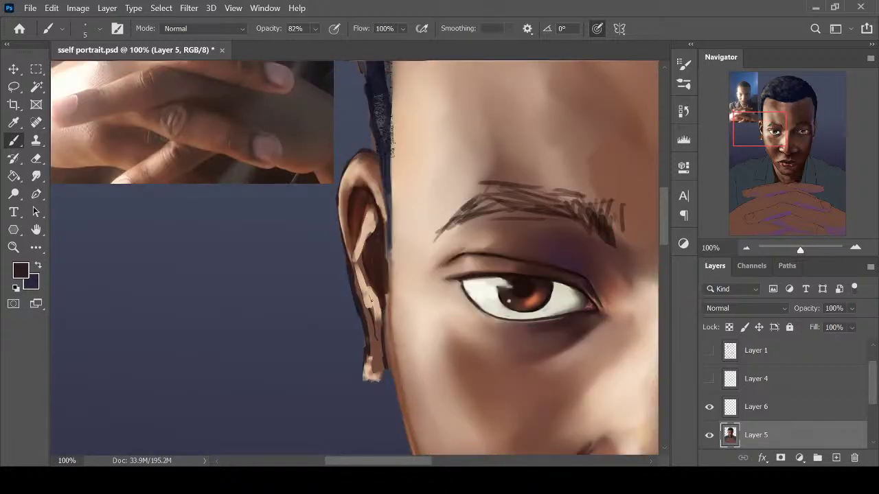
{"action": "key", "text": "ctrl+plus"}
{"action": "left_click", "coordinate": [361, 256], "text": "alt"}
{"action": "left_click_drag", "start_coordinate": [364, 254], "coordinate": [376, 316]}
Paint thin dark and reddish-brown contours along the ear's inner ridge and down toward the lower ear
{"action": "left_click", "coordinate": [391, 198], "text": "alt"}
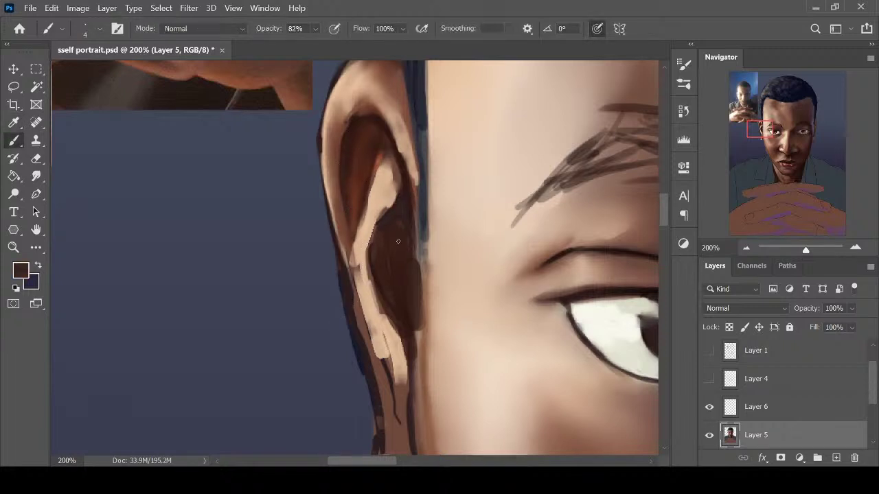
{"action": "left_click", "coordinate": [346, 269], "text": "alt"}
{"action": "mouse_move", "coordinate": [347, 143]}
{"action": "left_mouse_down"}
{"action": "mouse_move", "coordinate": [354, 240]}
{"action": "mouse_move", "coordinate": [363, 205]}
{"action": "mouse_move", "coordinate": [350, 258]}
{"action": "mouse_move", "coordinate": [365, 317]}
{"action": "left_mouse_up"}
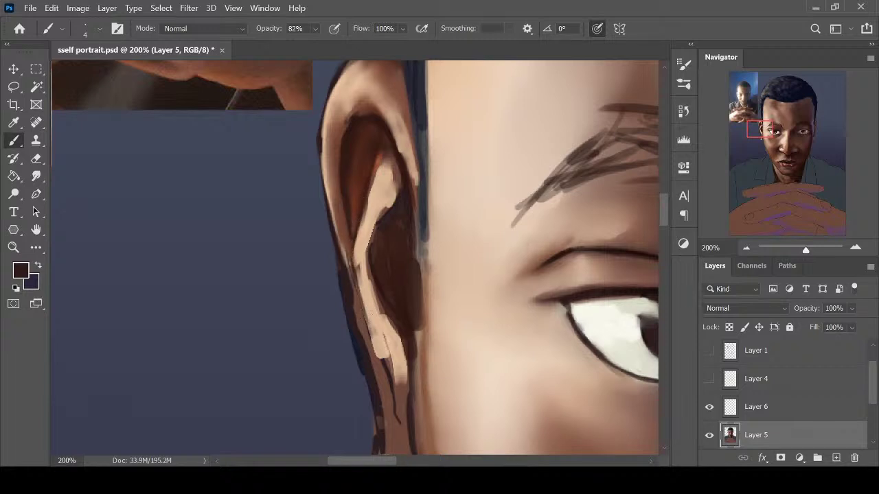
{"action": "left_click_drag", "start_coordinate": [358, 287], "coordinate": [388, 353]}
{"action": "left_click", "coordinate": [354, 202], "text": "alt"}
{"action": "left_click_drag", "start_coordinate": [353, 233], "coordinate": [354, 262]}
{"action": "left_click_drag", "start_coordinate": [365, 311], "coordinate": [393, 368]}
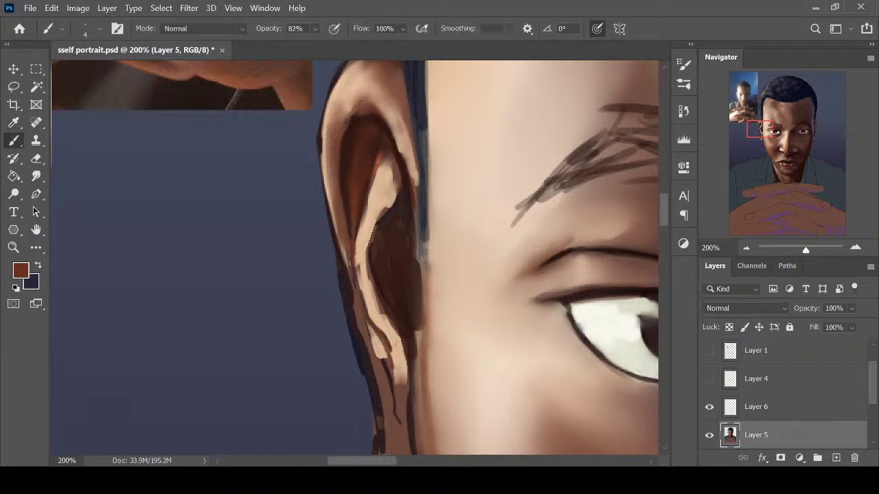
Blend the reddish-brown shading in the ear's upper hollow with the Smudge tool at 22% strength
{"action": "key", "text": "r"}
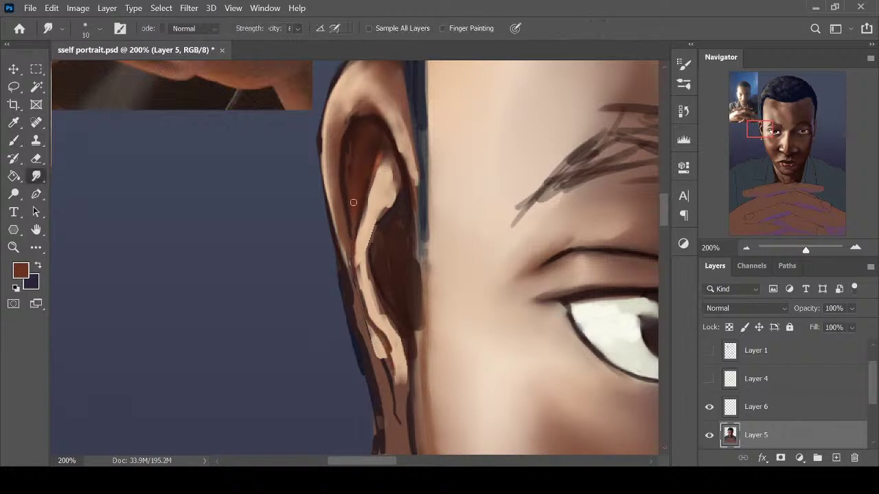
{"action": "mouse_move", "coordinate": [353, 202]}
{"action": "left_mouse_down"}
{"action": "mouse_move", "coordinate": [353, 149]}
{"action": "mouse_move", "coordinate": [355, 213]}
{"action": "mouse_move", "coordinate": [348, 156]}
{"action": "left_mouse_up"}
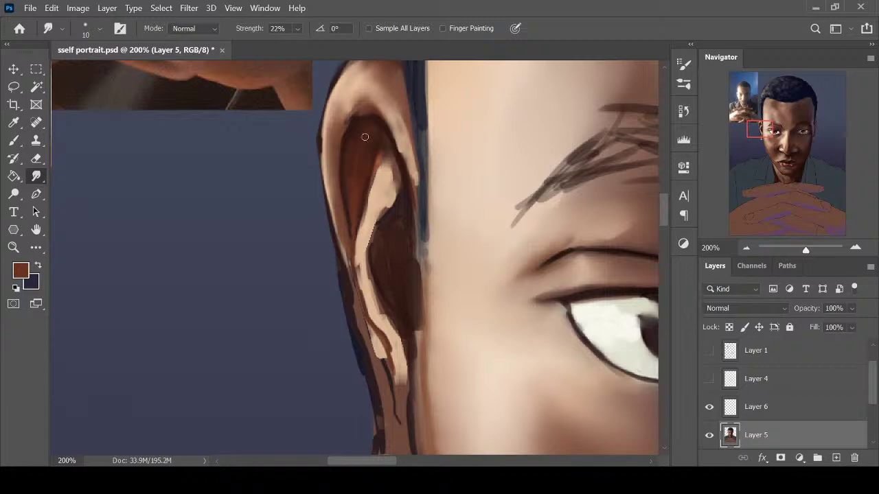
{"action": "key", "text": "ctrl+minus"}
{"action": "key", "text": "ctrl+minus"}
{"action": "key", "text": "ctrl+minus"}
{"action": "key", "text": "ctrl+minus"}
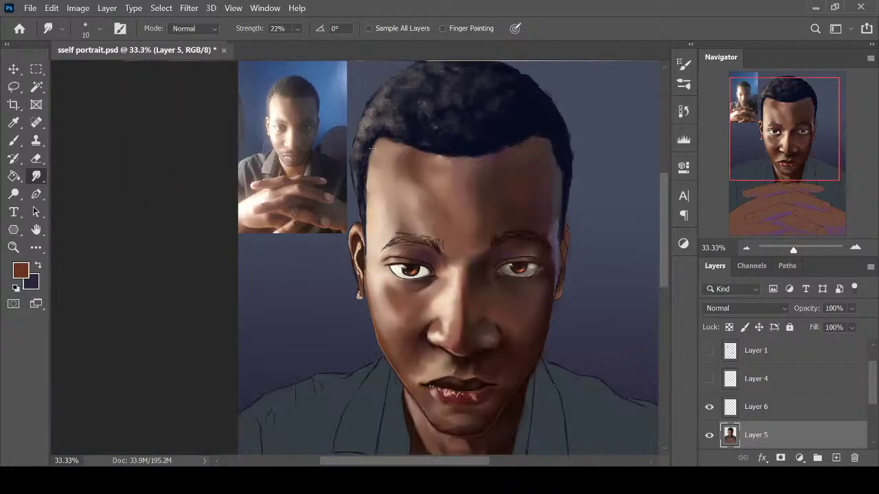
{"action": "scroll", "coordinate": [371, 147], "scroll_direction": "up", "scroll_amount": 4}
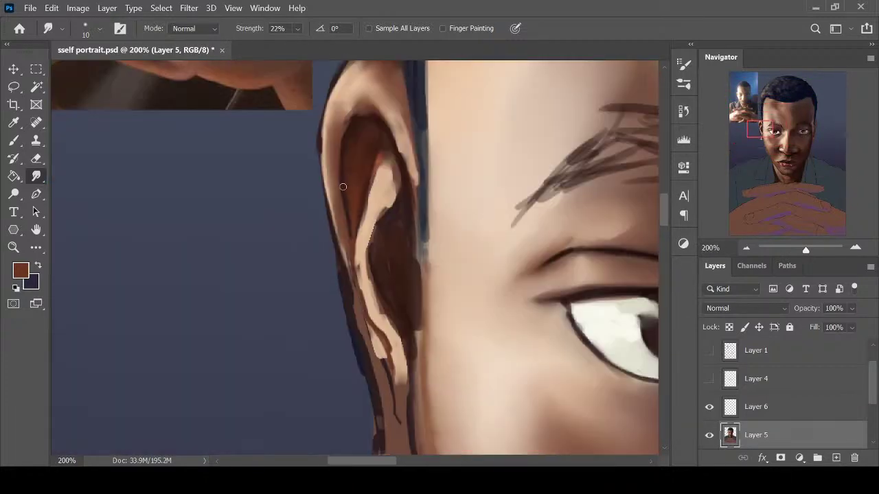
Deepen the ear's upper hollow with sampled browns and smudge the shading along its upper rim
{"action": "key", "text": "i"}
{"action": "left_click", "coordinate": [353, 157]}
{"action": "key", "text": "b"}
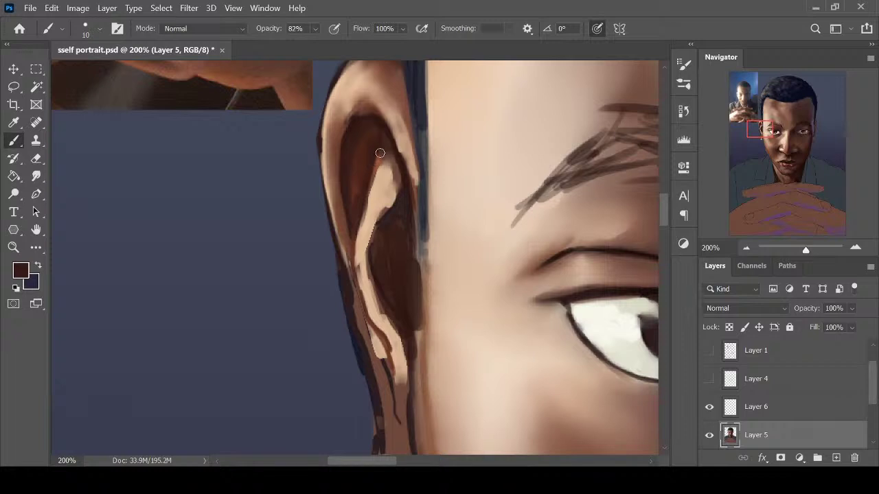
{"action": "key", "text": "r"}
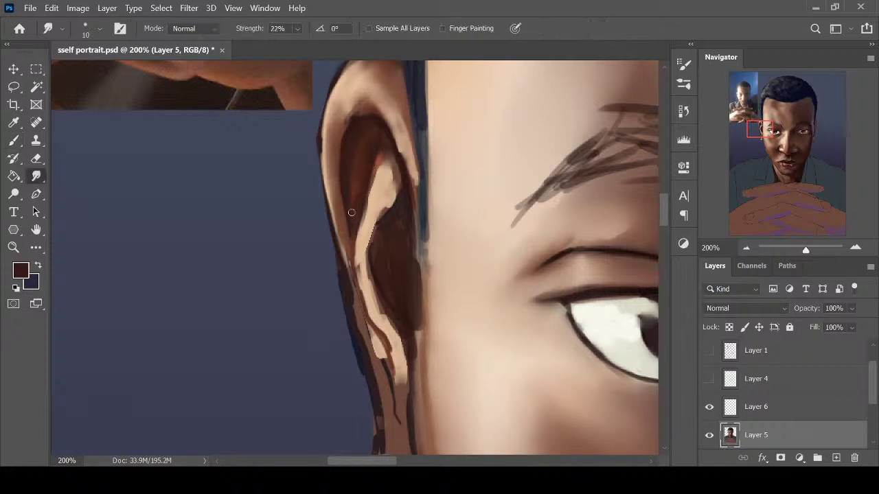
{"action": "key", "text": "b"}
{"action": "left_click", "coordinate": [347, 128], "text": "alt"}
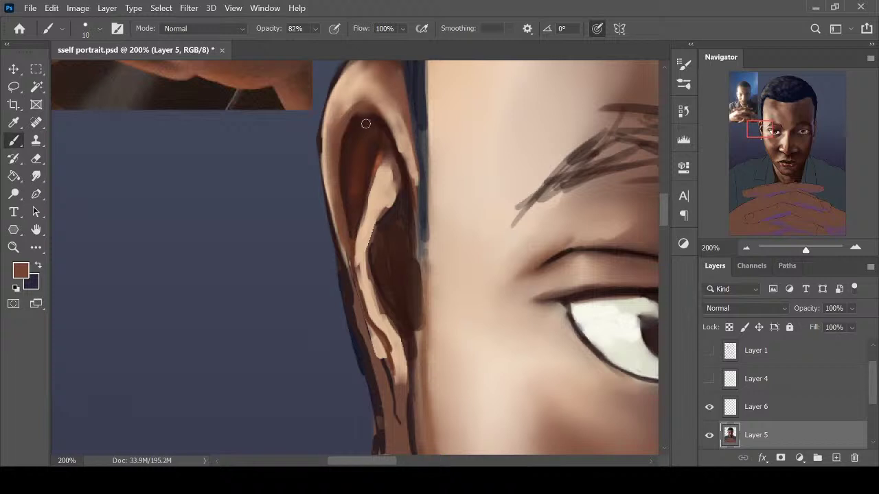
{"action": "key", "text": "r"}
Paint a sampled dark brown contour along the lower inner ear, redoing the first stroke
{"action": "key", "text": "b"}
{"action": "left_click", "coordinate": [351, 158], "text": "alt"}
{"action": "mouse_move", "coordinate": [355, 235]}
{"action": "left_mouse_down"}
{"action": "mouse_move", "coordinate": [351, 265]}
{"action": "mouse_move", "coordinate": [395, 371]}
{"action": "left_mouse_up"}
{"action": "key", "text": "ctrl+z"}
{"action": "left_click_drag", "start_coordinate": [369, 319], "coordinate": [393, 384]}
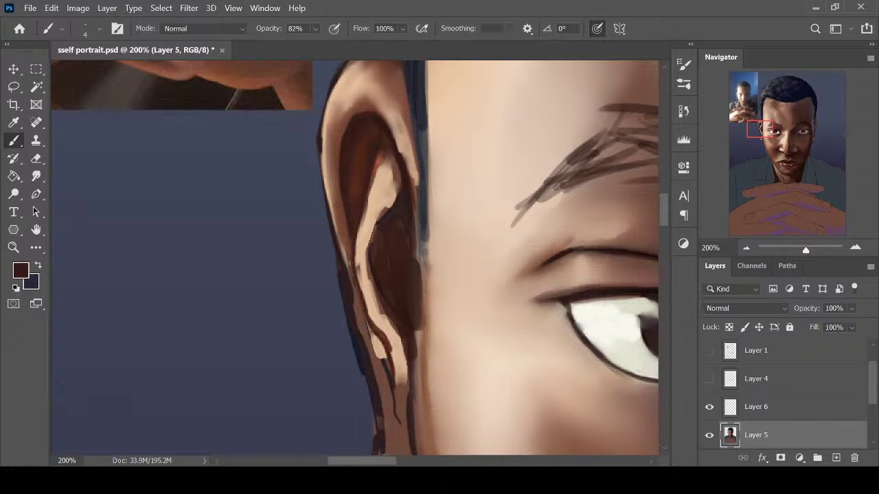
Erase the excess dark outline along the ear's outer edge down to the lobe with a size 15 eraser
{"action": "scroll", "coordinate": [659, 260], "scroll_direction": "down", "scroll_amount": 5}
{"action": "scroll", "coordinate": [662, 219], "scroll_direction": "up", "scroll_amount": 6}
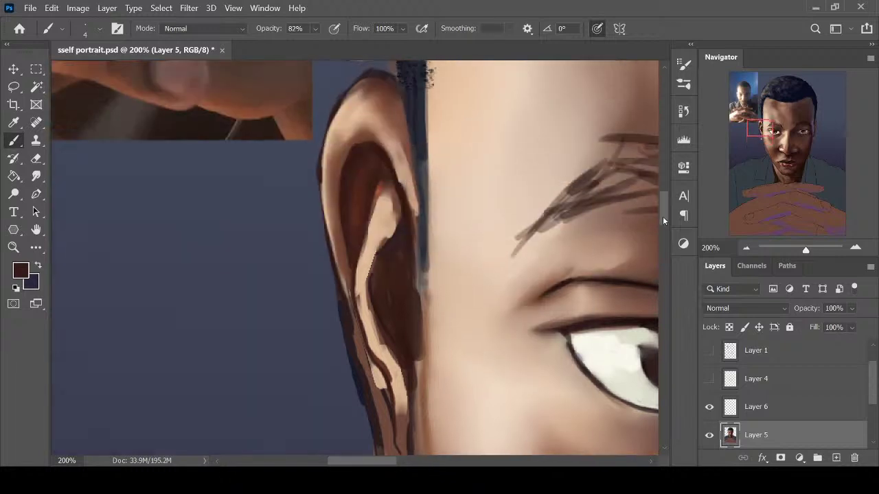
{"action": "scroll", "coordinate": [663, 218], "scroll_direction": "down", "scroll_amount": 3}
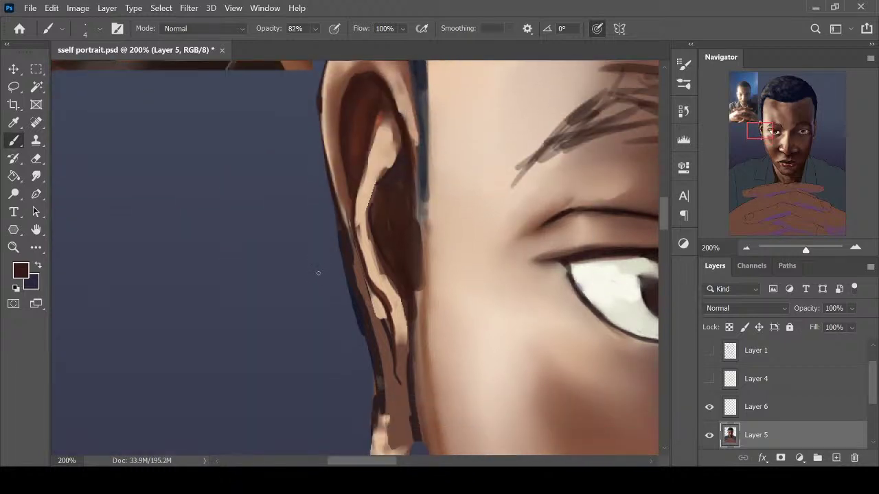
{"action": "key", "text": "e"}
{"action": "key", "text": "bracketleft"}
{"action": "key", "text": "bracketleft"}
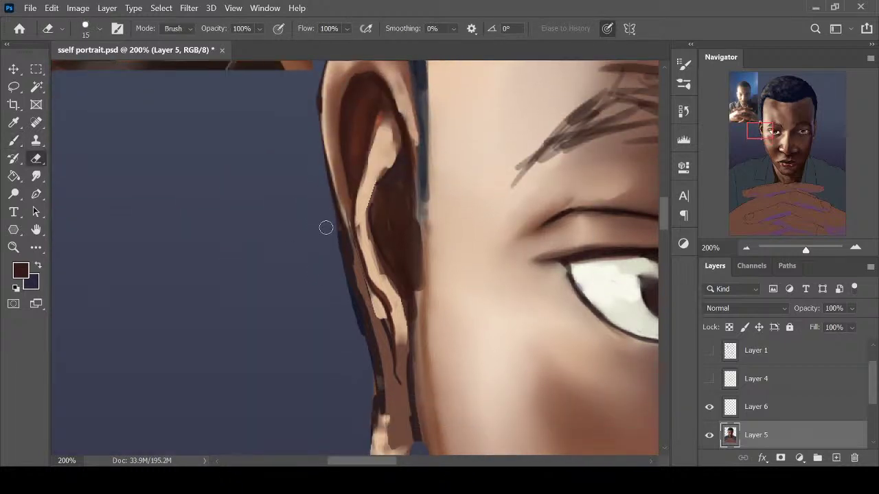
{"action": "mouse_move", "coordinate": [323, 207]}
{"action": "left_mouse_down"}
{"action": "mouse_move", "coordinate": [335, 239]}
{"action": "mouse_move", "coordinate": [328, 206]}
{"action": "mouse_move", "coordinate": [334, 224]}
{"action": "mouse_move", "coordinate": [368, 398]}
{"action": "left_mouse_up"}
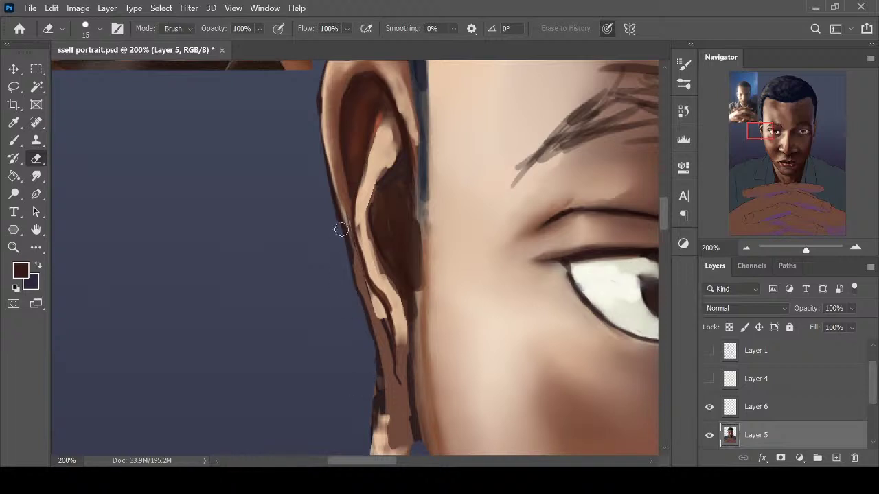
{"action": "left_click_drag", "start_coordinate": [367, 317], "coordinate": [359, 423]}
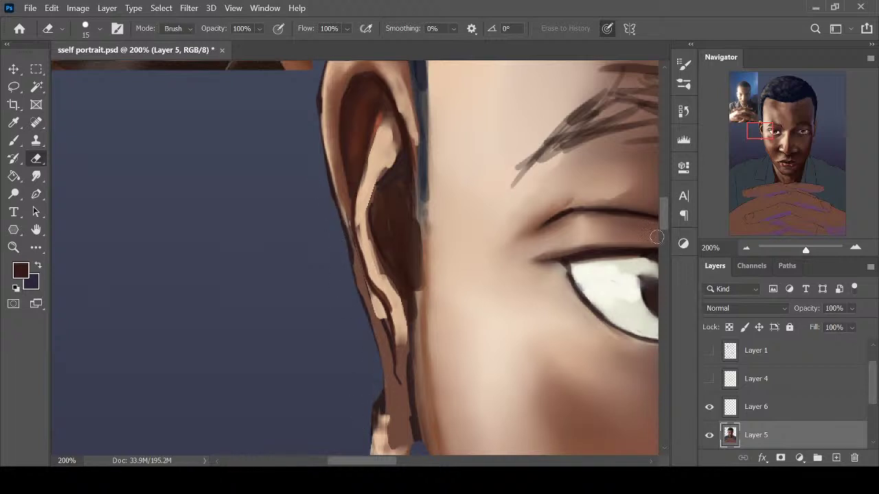
Paint a light skin-tone rim down the lower outer ear and around the lobe with a size 6 brush
{"action": "key", "text": "ctrl+minus"}
{"action": "scroll", "coordinate": [657, 253], "scroll_direction": "down", "scroll_amount": 2}
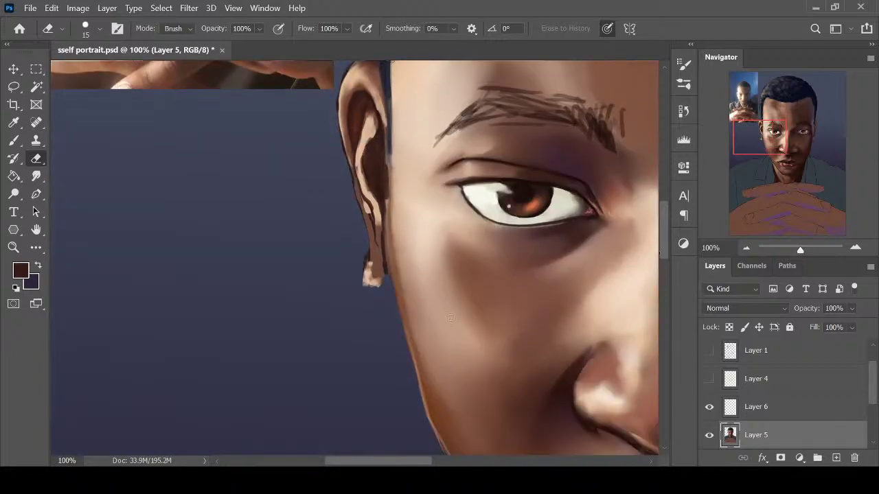
{"action": "key", "text": "ctrl+plus"}
{"action": "key", "text": "i"}
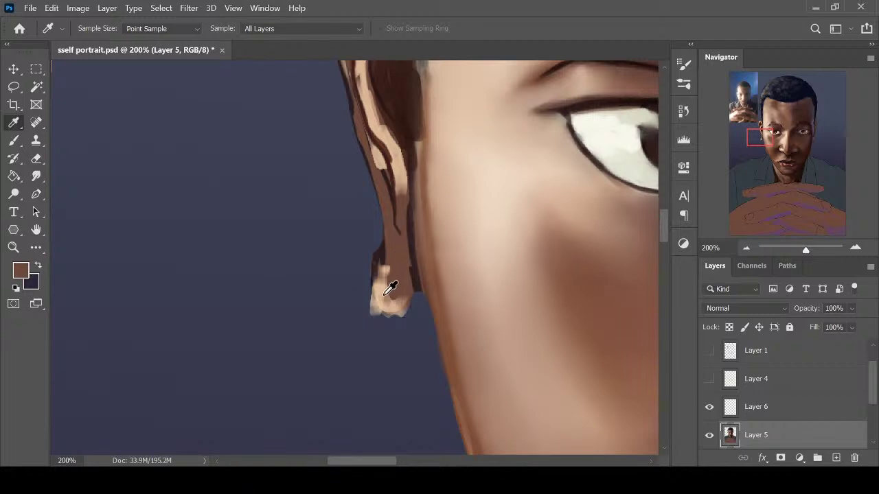
{"action": "left_click", "coordinate": [389, 290]}
{"action": "key", "text": "b"}
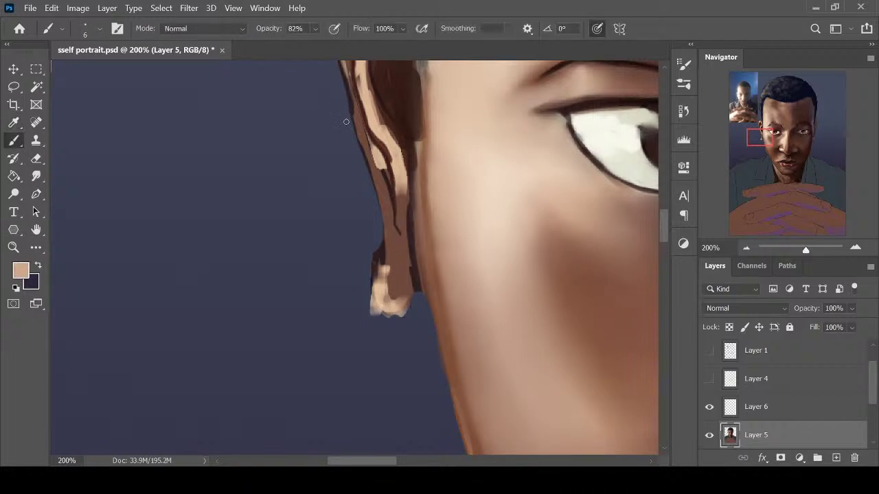
{"action": "mouse_move", "coordinate": [345, 121]}
{"action": "left_mouse_down"}
{"action": "mouse_move", "coordinate": [382, 213]}
{"action": "mouse_move", "coordinate": [394, 300]}
{"action": "mouse_move", "coordinate": [378, 294]}
{"action": "mouse_move", "coordinate": [405, 292]}
{"action": "left_mouse_up"}
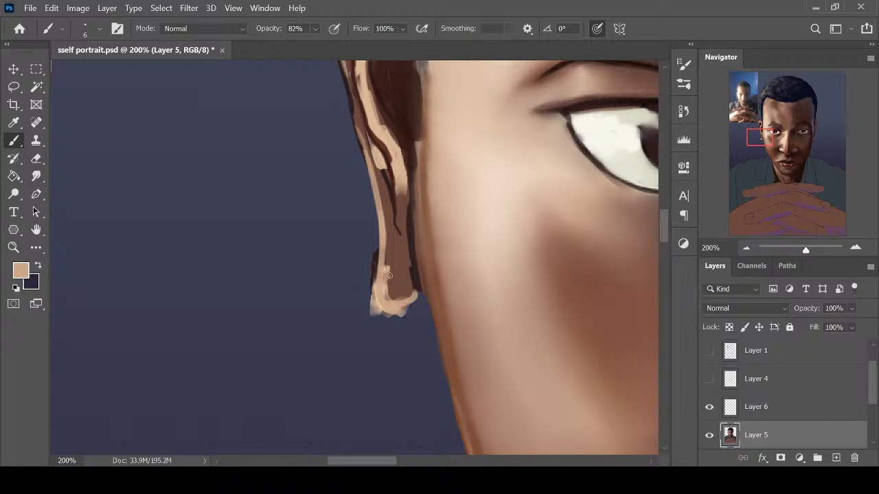
Erase stray paint outside the lower ear and smudge the bottom of the earlobe
{"action": "key", "text": "e"}
{"action": "mouse_move", "coordinate": [366, 241]}
{"action": "left_mouse_down"}
{"action": "mouse_move", "coordinate": [367, 306]}
{"action": "mouse_move", "coordinate": [379, 241]}
{"action": "left_mouse_up"}
{"action": "key", "text": "r"}
{"action": "mouse_move", "coordinate": [402, 303]}
{"action": "left_mouse_down"}
{"action": "mouse_move", "coordinate": [385, 235]}
{"action": "mouse_move", "coordinate": [377, 288]}
{"action": "mouse_move", "coordinate": [395, 312]}
{"action": "mouse_move", "coordinate": [377, 258]}
{"action": "mouse_move", "coordinate": [402, 308]}
{"action": "left_mouse_up"}
Outline the earlobe with a dark brown sampled from the ear and save the document
{"action": "key", "text": "i"}
{"action": "left_click", "coordinate": [394, 197]}
{"action": "key", "text": "b"}
{"action": "key", "text": "ctrl+s"}
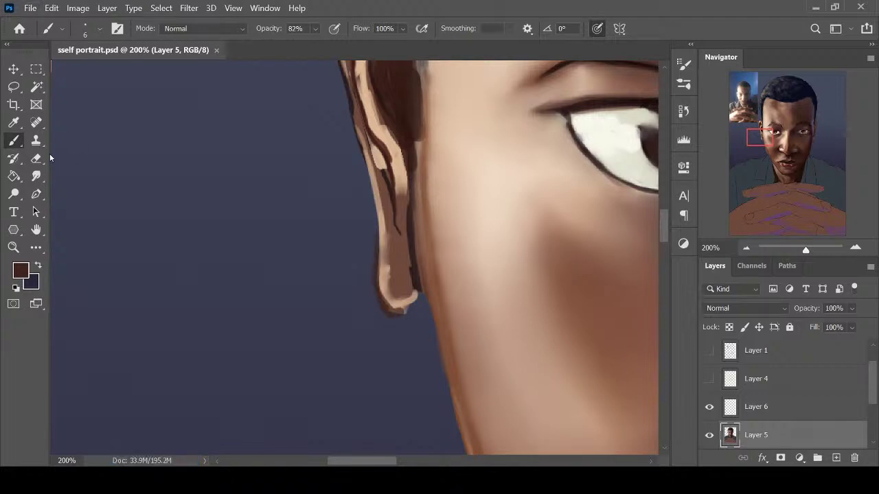
Examine the whole portrait against the reference photo at different zoom levels
{"action": "key", "text": "ctrl+minus"}
{"action": "key", "text": "ctrl+minus"}
{"action": "key", "text": "ctrl+minus"}
{"action": "key", "text": "ctrl+minus"}
{"action": "key", "text": "ctrl+minus"}
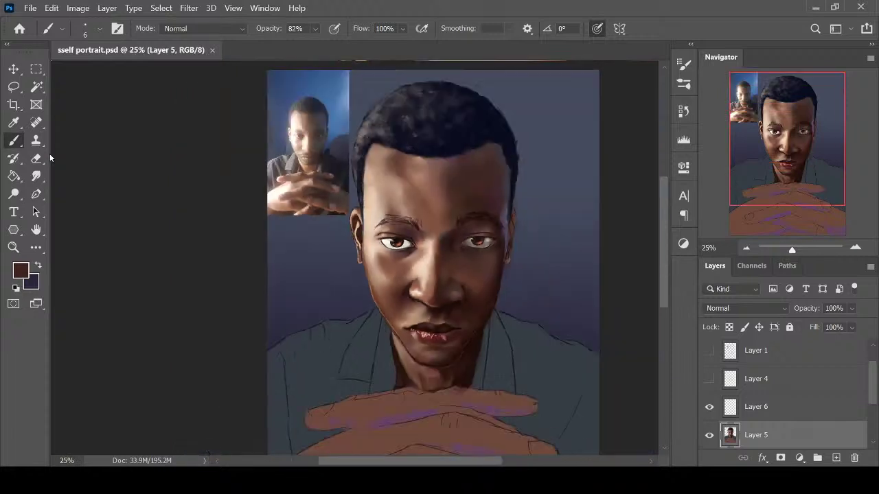
{"action": "key", "text": "ctrl+minus"}
{"action": "key", "text": "ctrl+plus"}
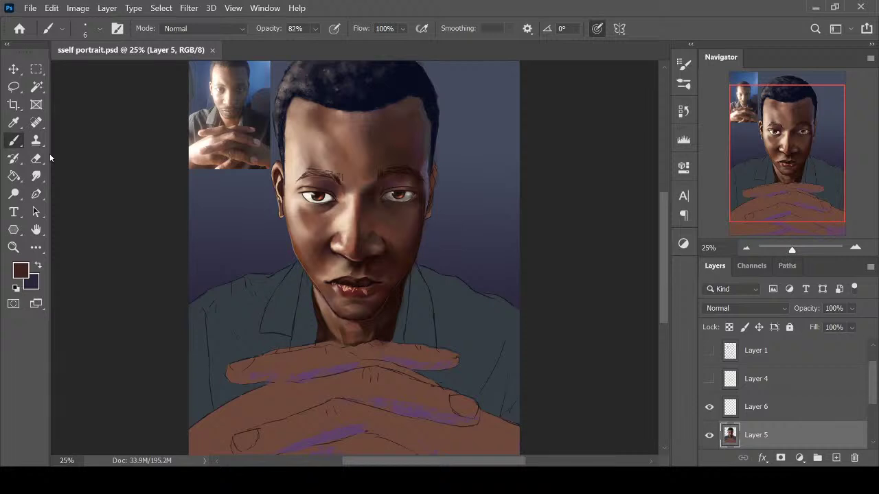
{"action": "key", "text": "ctrl+minus"}
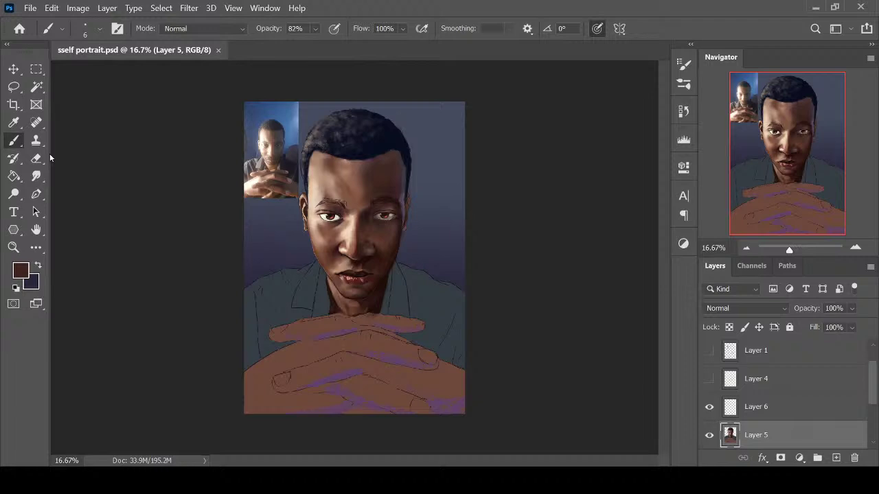
{"action": "key", "text": "ctrl+plus"}
{"action": "key", "text": "ctrl+plus"}
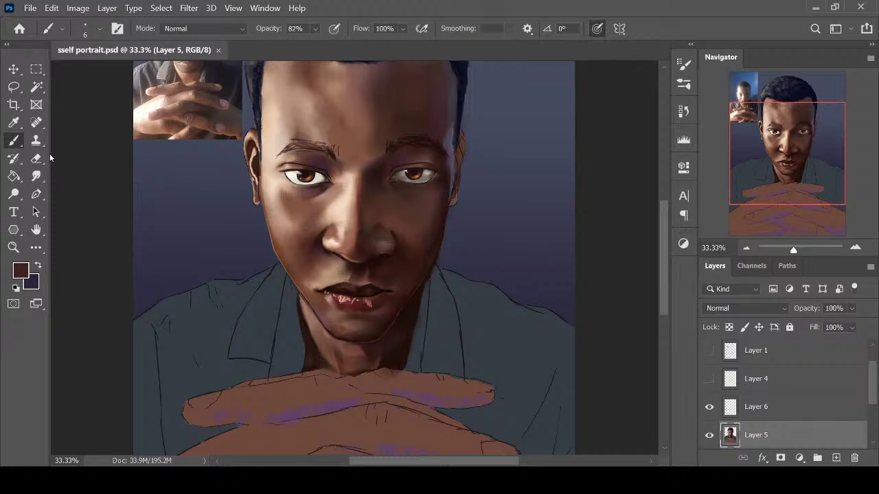
Paint a sampled dark brown along the ear's inner ridge and smudge the shading down into the lower ear
{"action": "left_click_drag", "start_coordinate": [437, 460], "coordinate": [407, 460]}
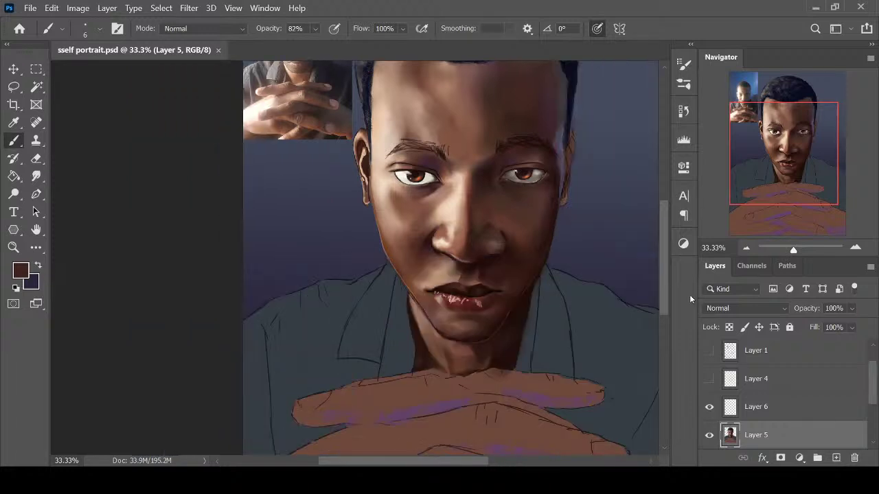
{"action": "key", "text": "ctrl+plus"}
{"action": "key", "text": "ctrl+plus"}
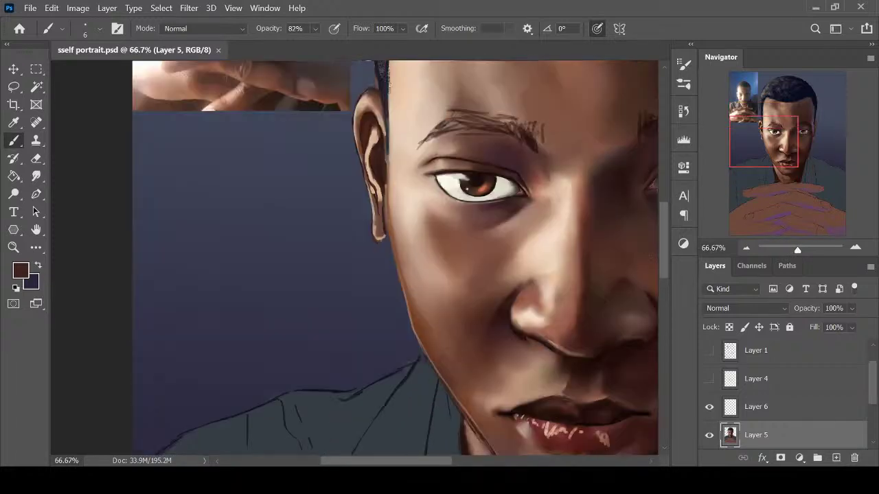
{"action": "left_click_drag", "start_coordinate": [665, 260], "coordinate": [662, 247]}
{"action": "key", "text": "ctrl+plus"}
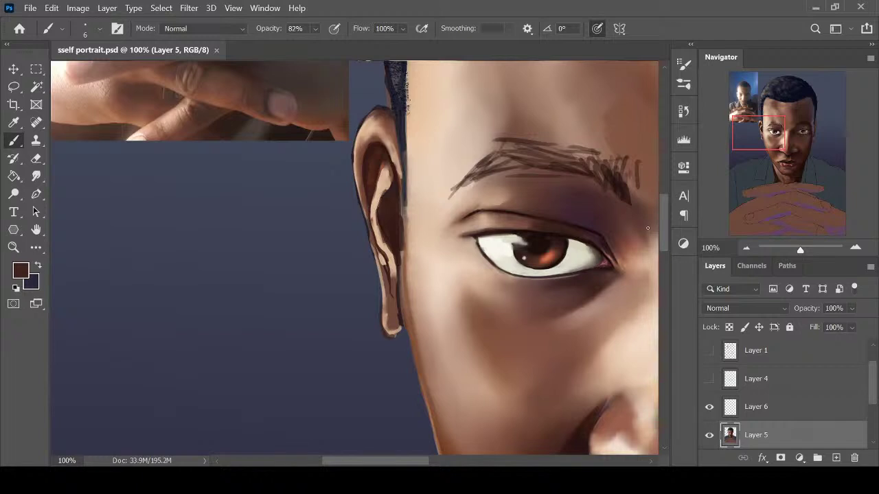
{"action": "left_click", "coordinate": [393, 191], "text": "alt"}
{"action": "left_click_drag", "start_coordinate": [393, 190], "coordinate": [381, 259]}
{"action": "key", "text": "r"}
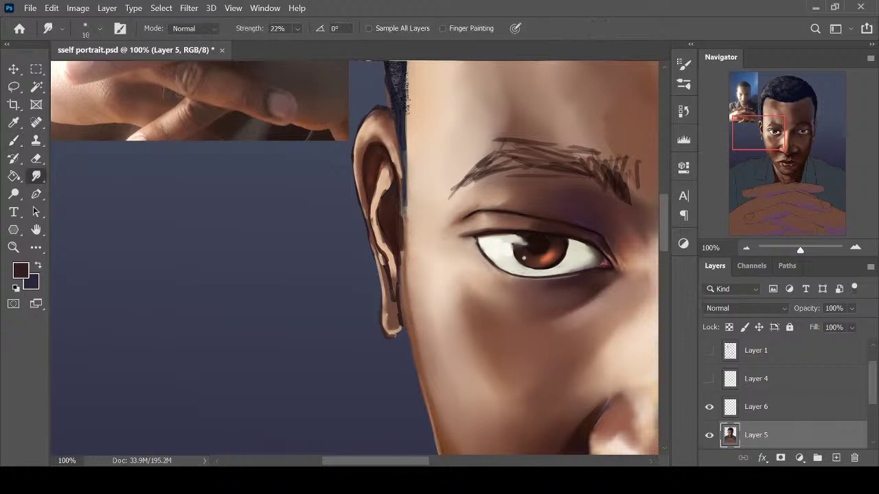
{"action": "left_click_drag", "start_coordinate": [388, 272], "coordinate": [389, 316]}
Darken the edge of the earlobe where it meets the jaw
{"action": "key", "text": "i"}
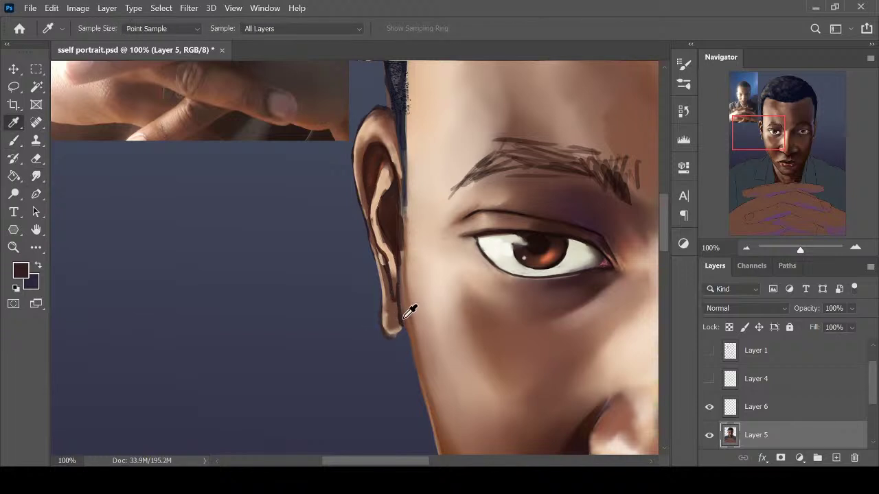
{"action": "key", "text": "b"}
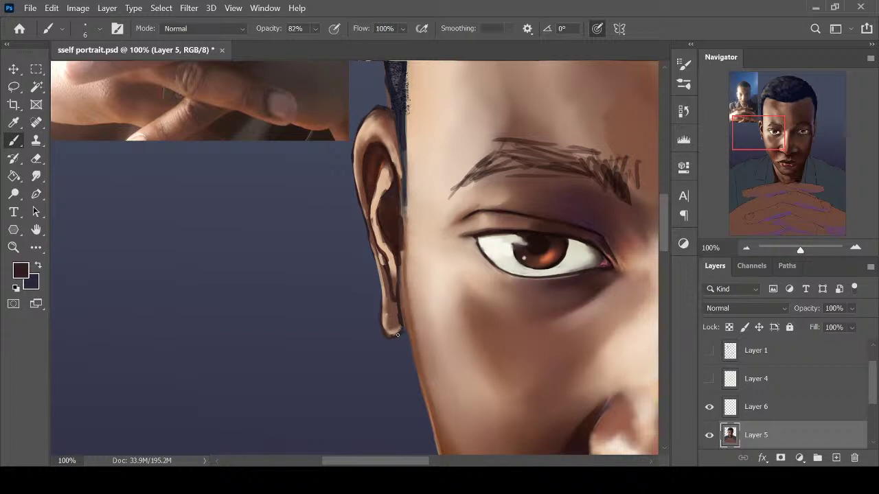
{"action": "left_click_drag", "start_coordinate": [396, 334], "coordinate": [398, 326]}
Add reddish-brown shading beside the ear's inner ridge using a colour sampled from the ear
{"action": "key", "text": "i"}
{"action": "left_click", "coordinate": [384, 197]}
{"action": "key", "text": "b"}
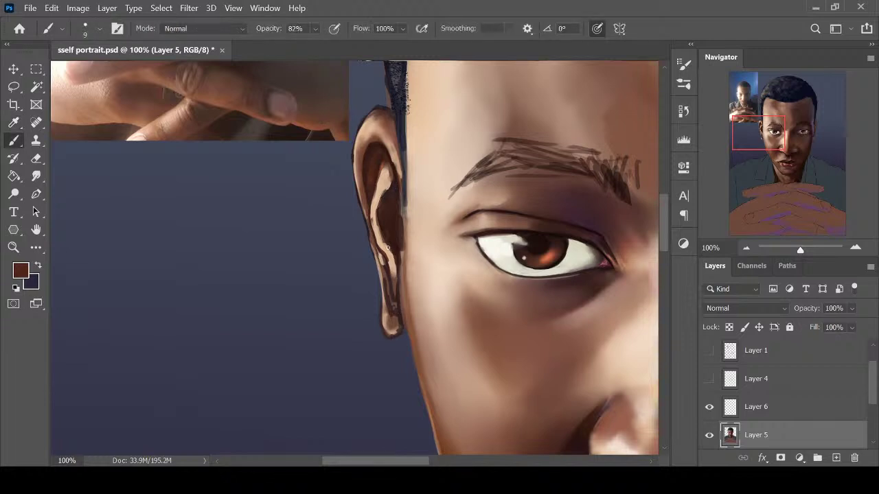
{"action": "left_click_drag", "start_coordinate": [381, 194], "coordinate": [377, 206]}
Smudge the shading along the ear's inner ridge so its light edge blends into the dark hollow
{"action": "key", "text": "r"}
{"action": "key", "text": "bracketright"}
{"action": "key", "text": "bracketright"}
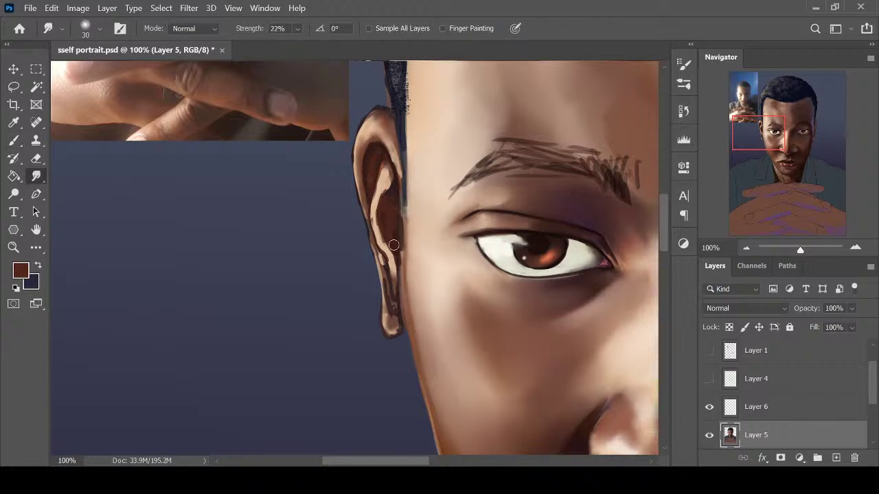
{"action": "key", "text": "i"}
{"action": "left_click", "coordinate": [446, 256]}
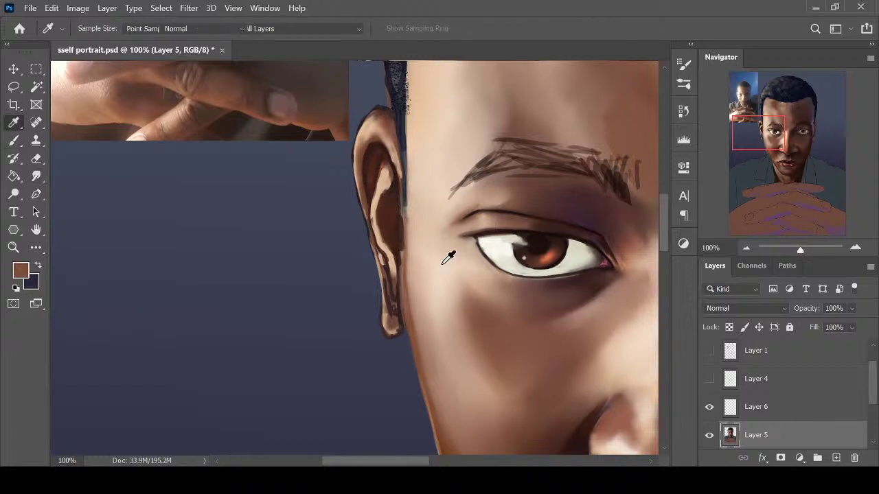
{"action": "key", "text": "b"}
{"action": "key", "text": "r"}
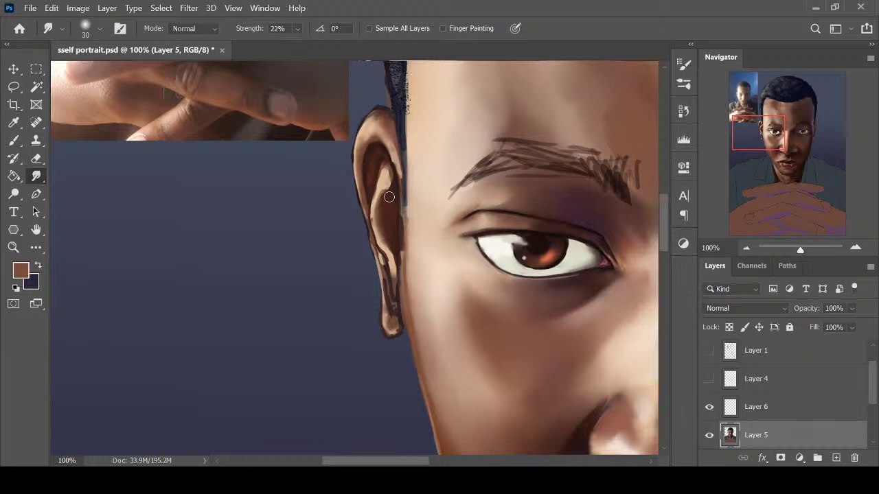
{"action": "left_click_drag", "start_coordinate": [380, 221], "coordinate": [380, 156]}
Smudge the dark lines of the lower ear into the earlobe after comparing the ear with the whole face
{"action": "key", "text": "ctrl+minus"}
{"action": "key", "text": "ctrl+minus"}
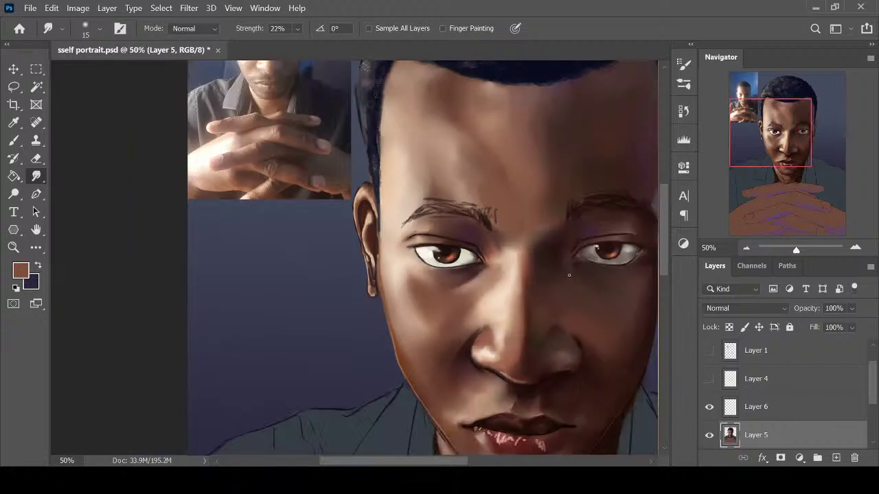
{"action": "key", "text": "ctrl+minus"}
{"action": "key", "text": "ctrl+plus"}
{"action": "key", "text": "ctrl+plus"}
{"action": "key", "text": "ctrl+plus"}
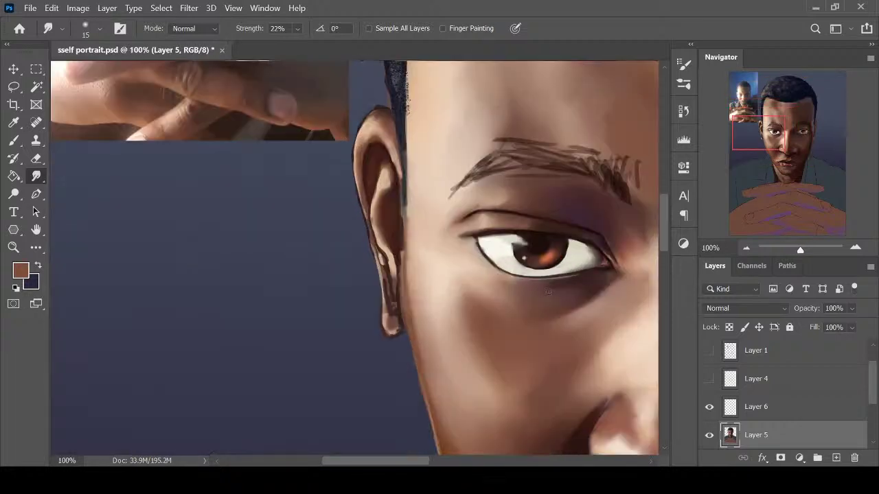
{"action": "mouse_move", "coordinate": [388, 317]}
{"action": "left_mouse_down"}
{"action": "mouse_move", "coordinate": [398, 305]}
{"action": "mouse_move", "coordinate": [390, 310]}
{"action": "left_mouse_up"}
{"action": "mouse_move", "coordinate": [384, 277]}
{"action": "left_mouse_down"}
{"action": "mouse_move", "coordinate": [396, 331]}
{"action": "mouse_move", "coordinate": [396, 303]}
{"action": "left_mouse_up"}
Paint a light brown sampled from the ear along its outer rim down to the earlobe
{"action": "key", "text": "i"}
{"action": "left_click", "coordinate": [406, 284]}
{"action": "key", "text": "b"}
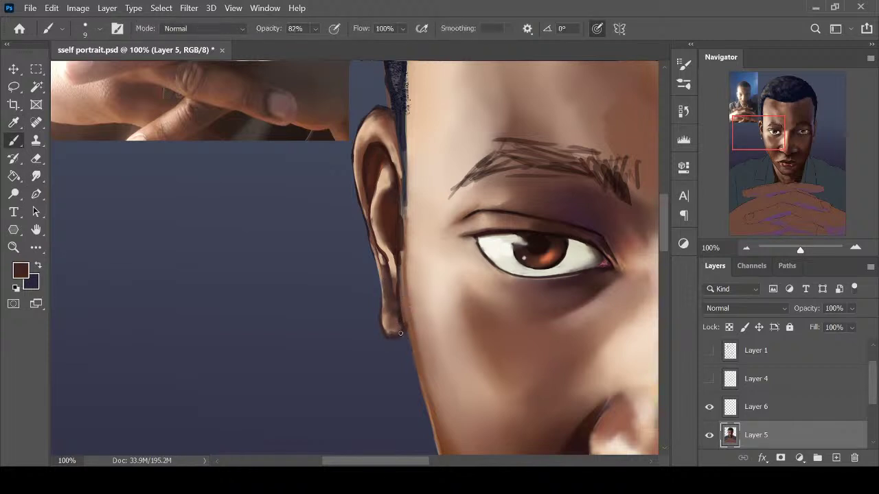
{"action": "key", "text": "i"}
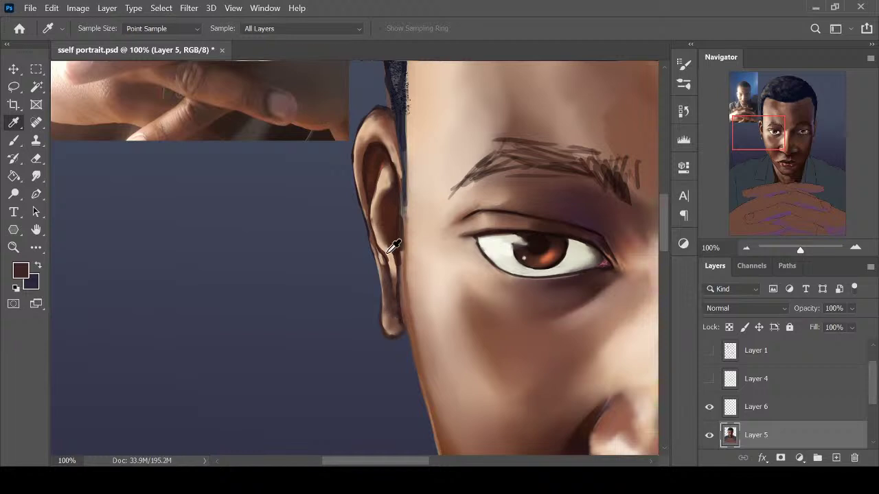
{"action": "left_click", "coordinate": [365, 193]}
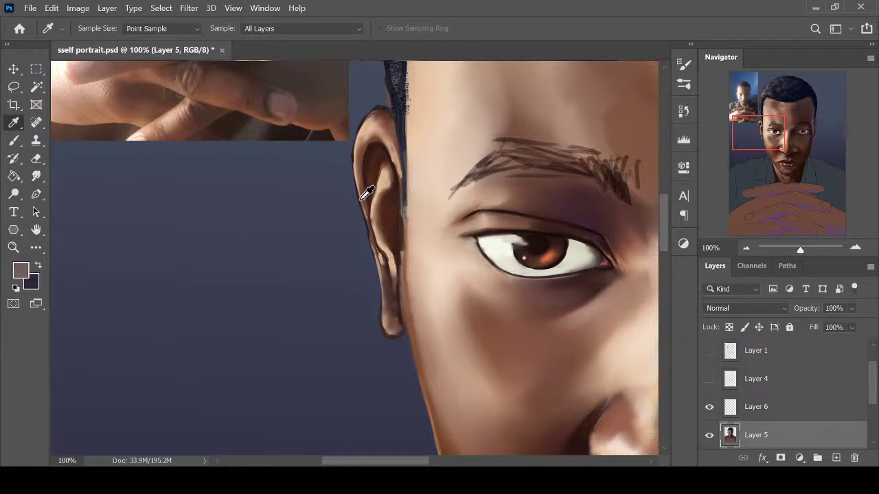
{"action": "left_click", "coordinate": [382, 239]}
{"action": "key", "text": "b"}
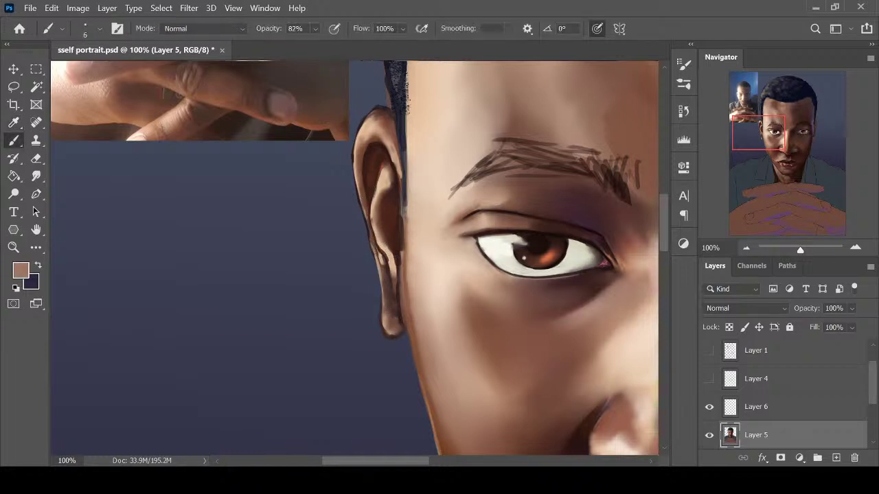
{"action": "mouse_move", "coordinate": [359, 203]}
{"action": "left_mouse_down"}
{"action": "mouse_move", "coordinate": [380, 313]}
{"action": "mouse_move", "coordinate": [392, 327]}
{"action": "left_mouse_up"}
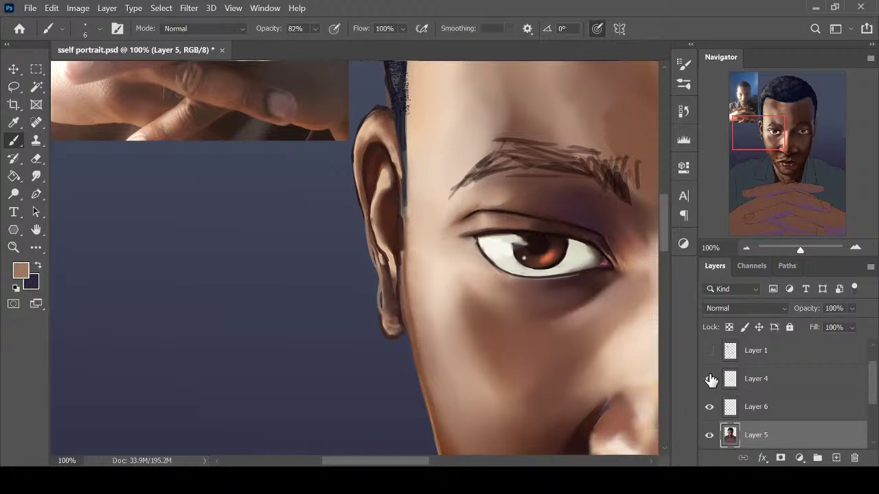
Check the ear's shape by toggling the visibility of the hidden Layer 1
{"action": "left_click", "coordinate": [709, 351]}
{"action": "left_click", "coordinate": [709, 352]}
{"action": "left_click", "coordinate": [709, 352]}
{"action": "left_click", "coordinate": [709, 352]}
{"action": "left_click", "coordinate": [709, 352]}
{"action": "key", "text": "e"}
{"action": "key", "text": "b"}
{"action": "key", "text": "e"}
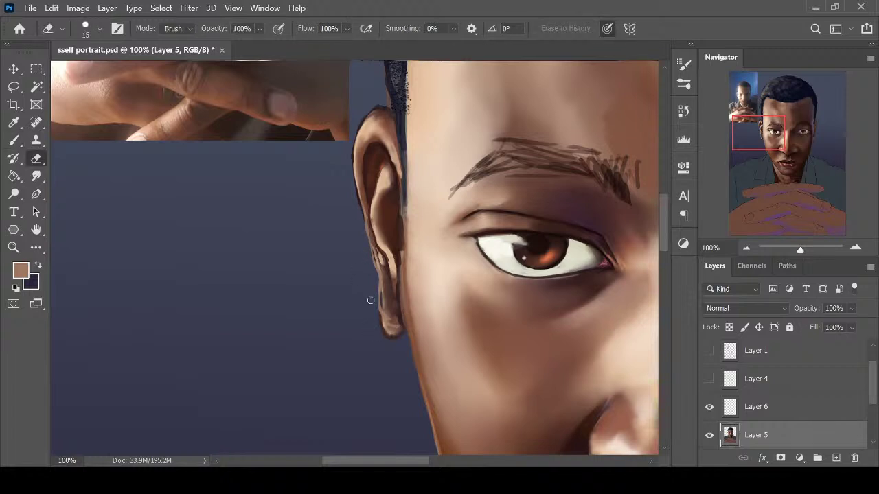
Try a sampled light tan stroke along the outer edge of the earlobe and undo it
{"action": "key", "text": "i"}
{"action": "left_click", "coordinate": [372, 170]}
{"action": "key", "text": "b"}
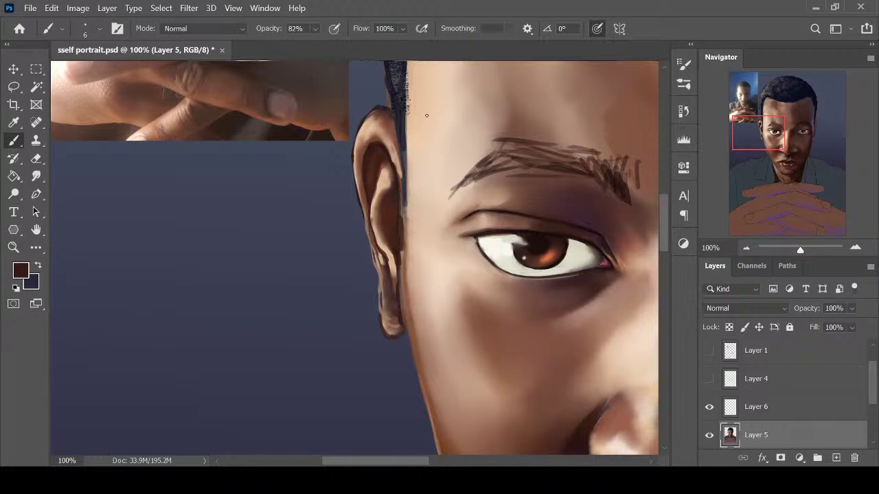
{"action": "key", "text": "i"}
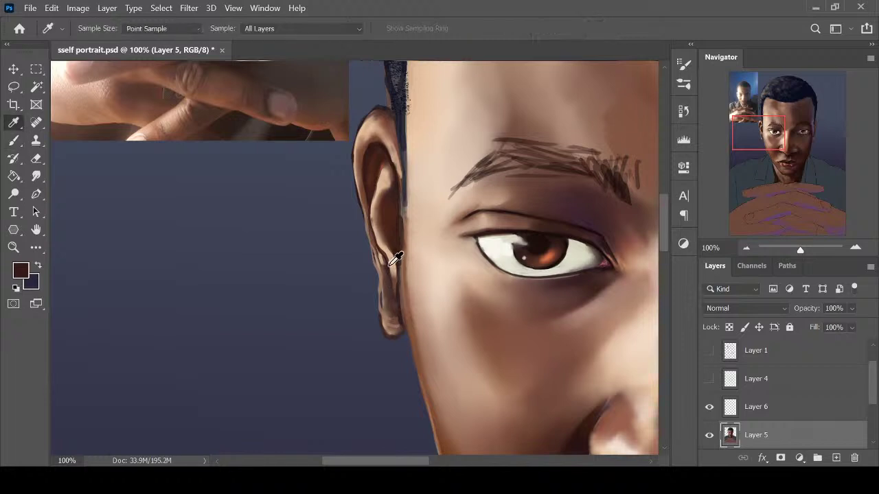
{"action": "left_click", "coordinate": [390, 271]}
{"action": "scroll", "coordinate": [395, 274], "scroll_direction": "down", "scroll_amount": 1}
{"action": "scroll", "coordinate": [395, 275], "scroll_direction": "up", "scroll_amount": 1}
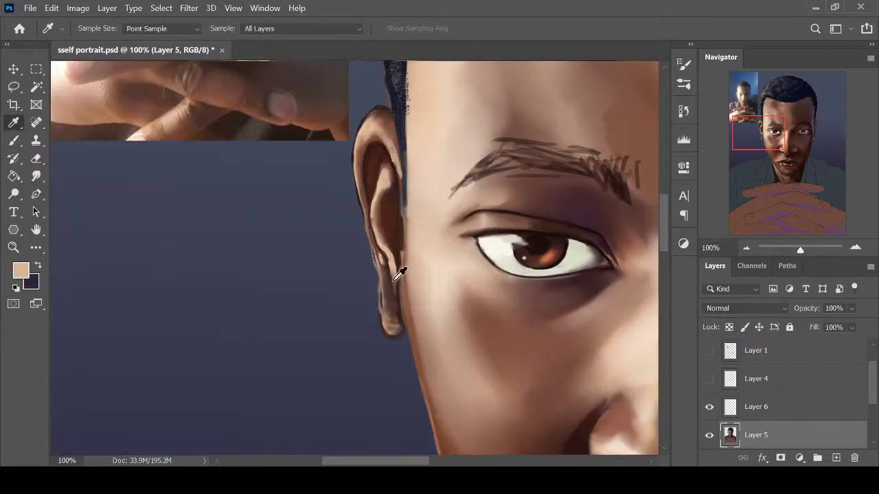
{"action": "key", "text": "b"}
{"action": "left_click_drag", "start_coordinate": [379, 278], "coordinate": [385, 335]}
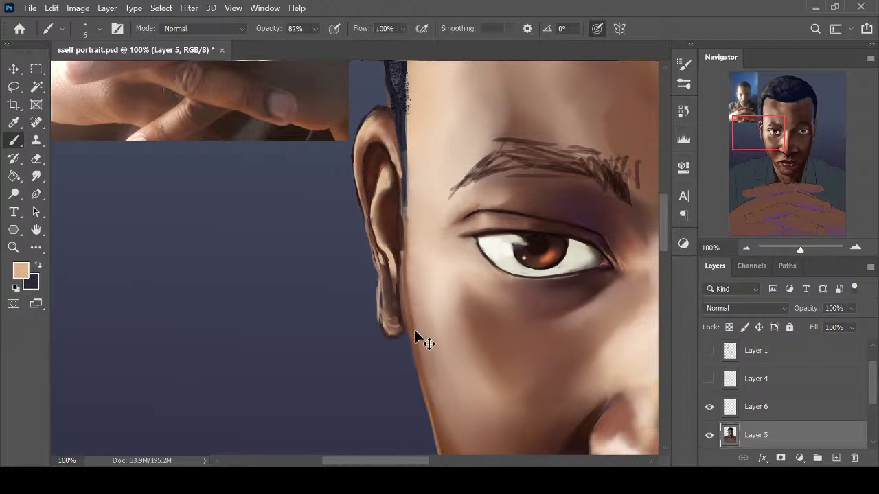
{"action": "key", "text": "ctrl+z"}
{"action": "key", "text": "ctrl+z"}
Redraw the outer edge of the lower ear and earlobe with a sampled dark brown
{"action": "left_click", "coordinate": [405, 241], "text": "alt"}
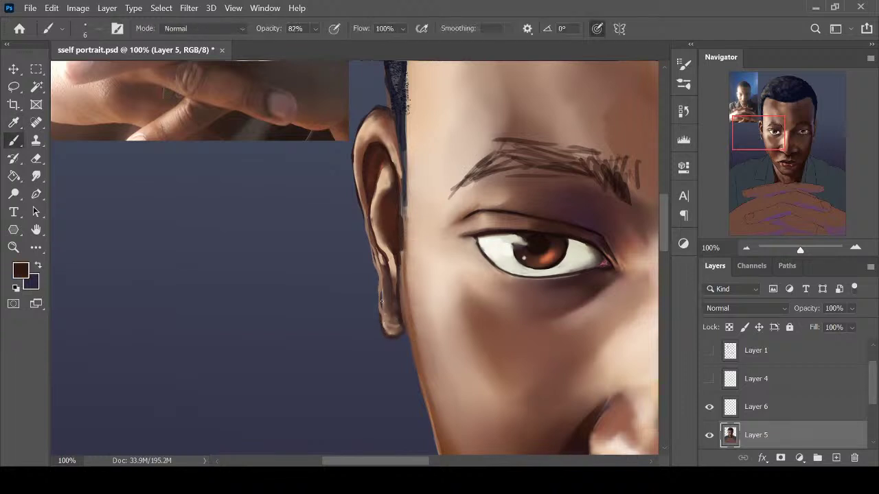
{"action": "left_click_drag", "start_coordinate": [379, 293], "coordinate": [388, 317]}
{"action": "left_click_drag", "start_coordinate": [377, 275], "coordinate": [387, 332]}
{"action": "key", "text": "r"}
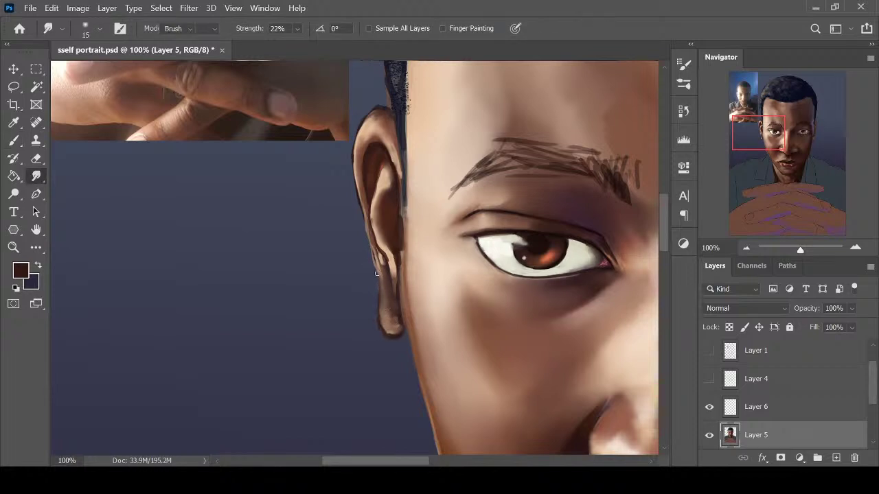
{"action": "key", "text": "e"}
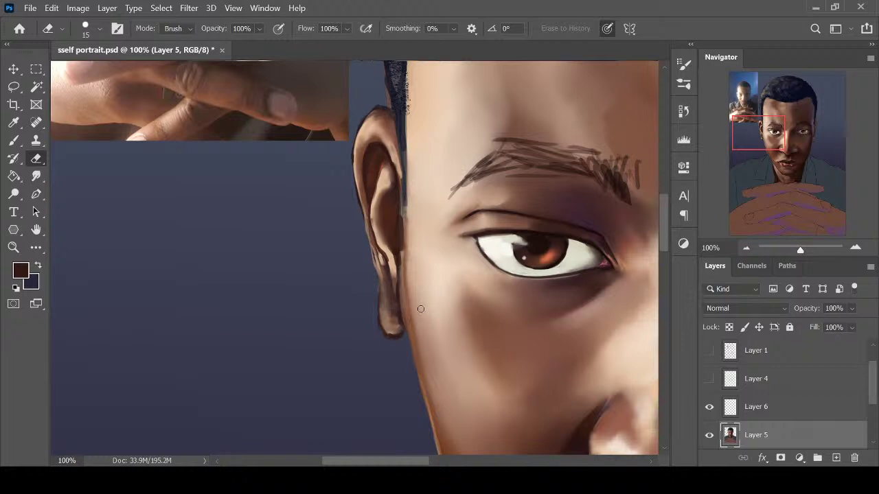
Paint sampled reddish-brown shading from the earlobe up the outer rim and smudge it
{"action": "key", "text": "i"}
{"action": "left_click", "coordinate": [390, 228]}
{"action": "key", "text": "b"}
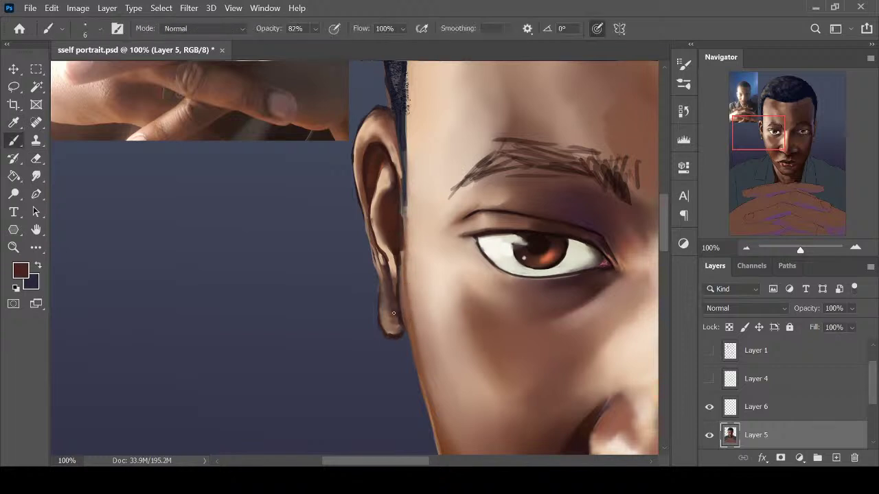
{"action": "mouse_move", "coordinate": [392, 308]}
{"action": "left_mouse_down"}
{"action": "mouse_move", "coordinate": [381, 264]}
{"action": "mouse_move", "coordinate": [388, 315]}
{"action": "mouse_move", "coordinate": [366, 201]}
{"action": "left_mouse_up"}
{"action": "key", "text": "r"}
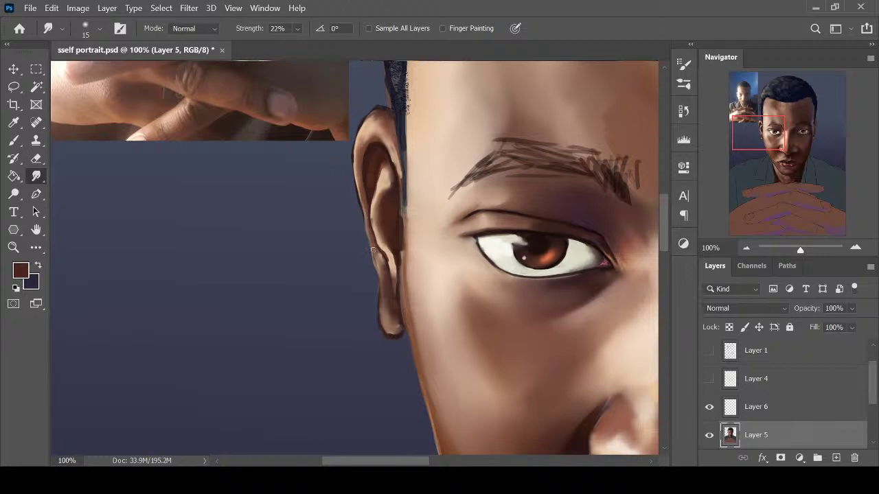
Darken the ear's outer contour and lower shading with sampled dark browns, then smudge the shading above the earlobe
{"action": "key", "text": "i"}
{"action": "key", "text": "b"}
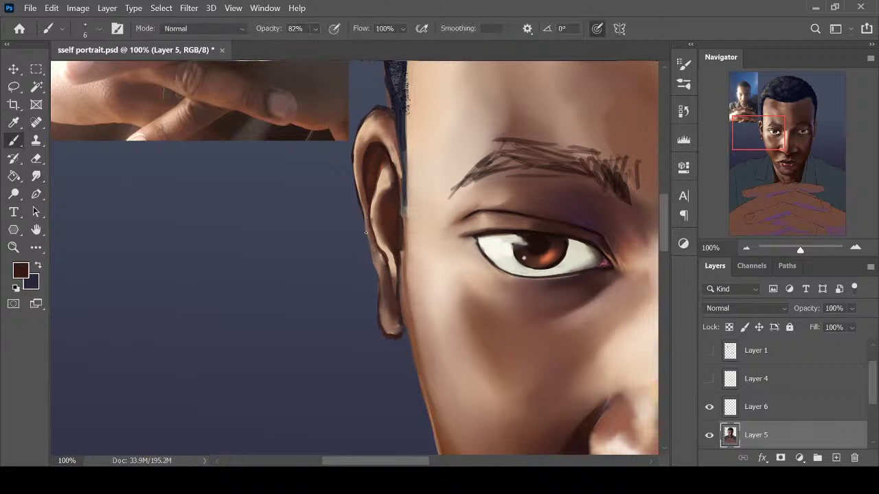
{"action": "left_click_drag", "start_coordinate": [364, 218], "coordinate": [378, 294]}
{"action": "left_click", "coordinate": [374, 171], "text": "alt"}
{"action": "left_click_drag", "start_coordinate": [367, 238], "coordinate": [380, 300]}
{"action": "left_click_drag", "start_coordinate": [384, 309], "coordinate": [390, 298]}
{"action": "key", "text": "r"}
{"action": "mouse_move", "coordinate": [396, 304]}
{"action": "left_mouse_down"}
{"action": "mouse_move", "coordinate": [386, 291]}
{"action": "mouse_move", "coordinate": [389, 299]}
{"action": "left_mouse_up"}
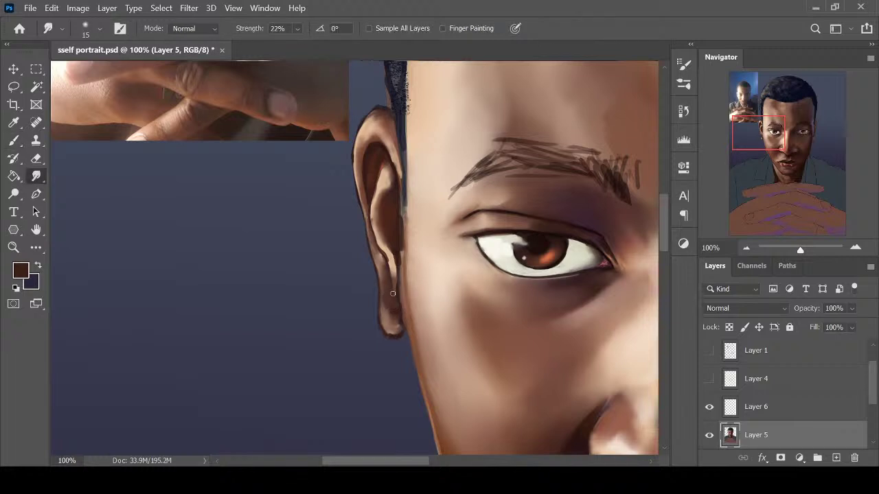
Paint a sampled tan highlight down the fold above the earlobe and shade beside it with a sampled brown
{"action": "key", "text": "i"}
{"action": "left_click", "coordinate": [399, 278]}
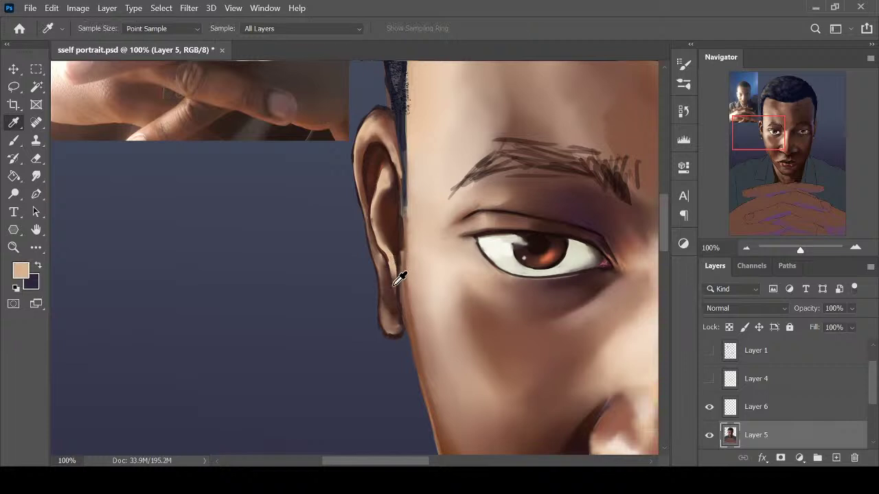
{"action": "key", "text": "b"}
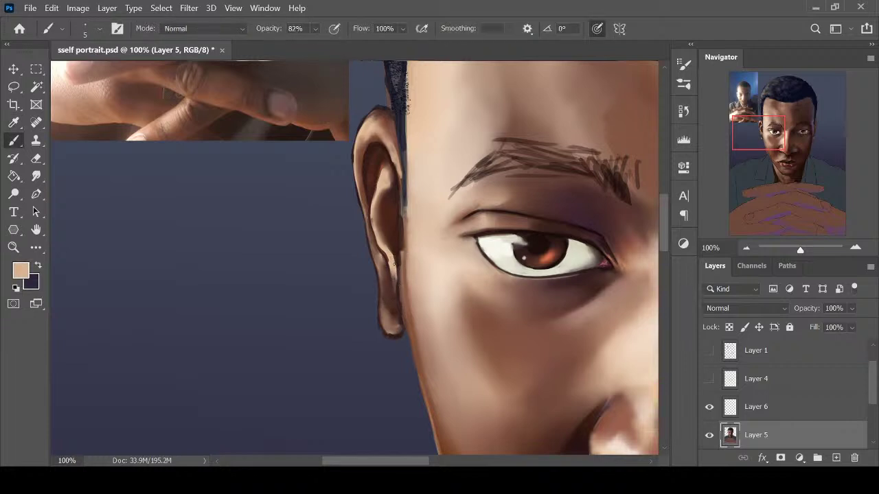
{"action": "left_click_drag", "start_coordinate": [394, 274], "coordinate": [394, 299]}
{"action": "key", "text": "i"}
{"action": "left_click", "coordinate": [389, 277]}
{"action": "key", "text": "b"}
{"action": "mouse_move", "coordinate": [390, 268]}
{"action": "left_mouse_down"}
{"action": "mouse_move", "coordinate": [392, 276]}
{"action": "mouse_move", "coordinate": [383, 251]}
{"action": "mouse_move", "coordinate": [396, 291]}
{"action": "mouse_move", "coordinate": [392, 332]}
{"action": "left_mouse_up"}
{"action": "key", "text": "r"}
Add a sampled light brown highlight with a size 6 brush along the lower outer rim and earlobe, and smudge it
{"action": "key", "text": "ctrl+minus"}
{"action": "key", "text": "ctrl+minus"}
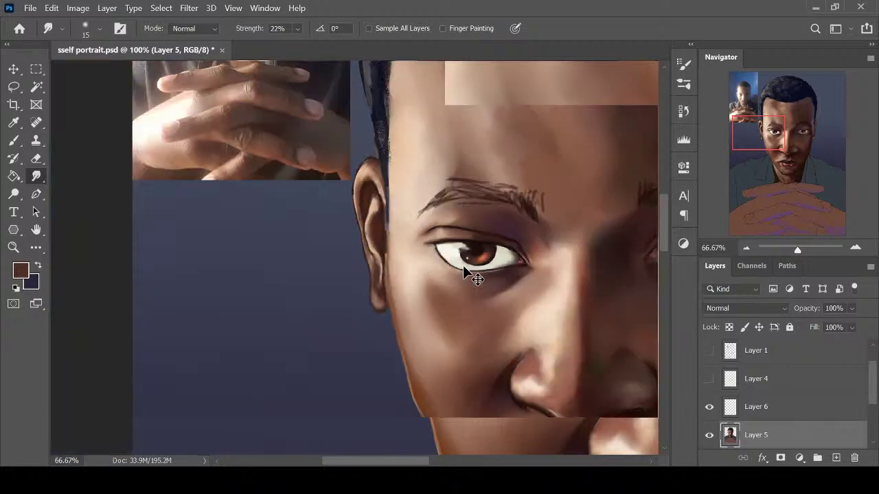
{"action": "key", "text": "ctrl+minus"}
{"action": "key", "text": "ctrl+plus"}
{"action": "key", "text": "ctrl+plus"}
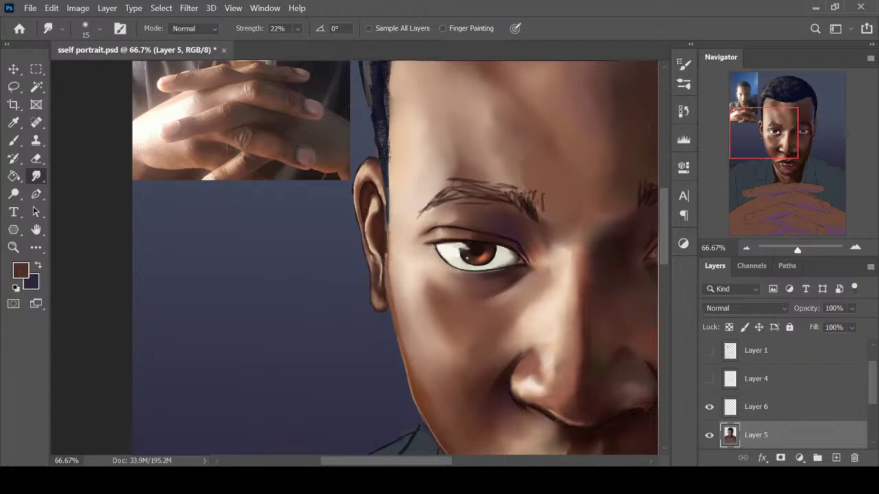
{"action": "key", "text": "i"}
{"action": "left_click", "coordinate": [379, 237]}
{"action": "key", "text": "ctrl+plus"}
{"action": "key", "text": "b"}
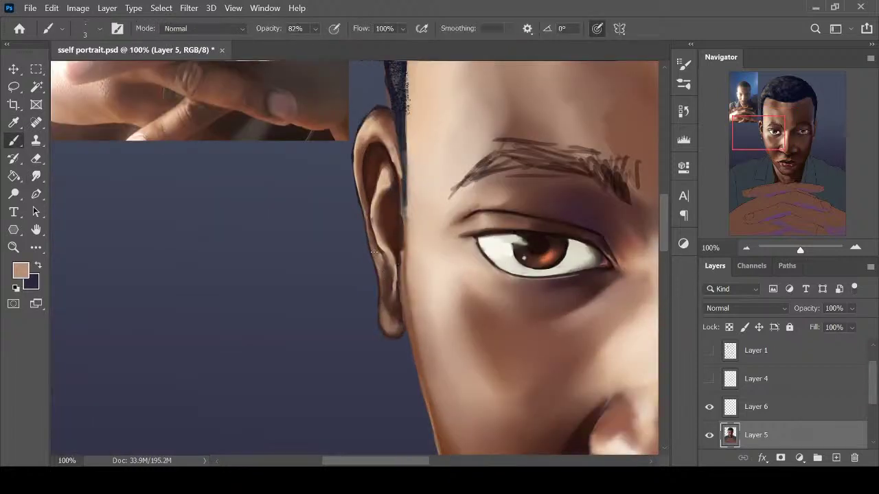
{"action": "key", "text": "bracketright"}
{"action": "key", "text": "bracketright"}
{"action": "left_click_drag", "start_coordinate": [376, 261], "coordinate": [381, 307]}
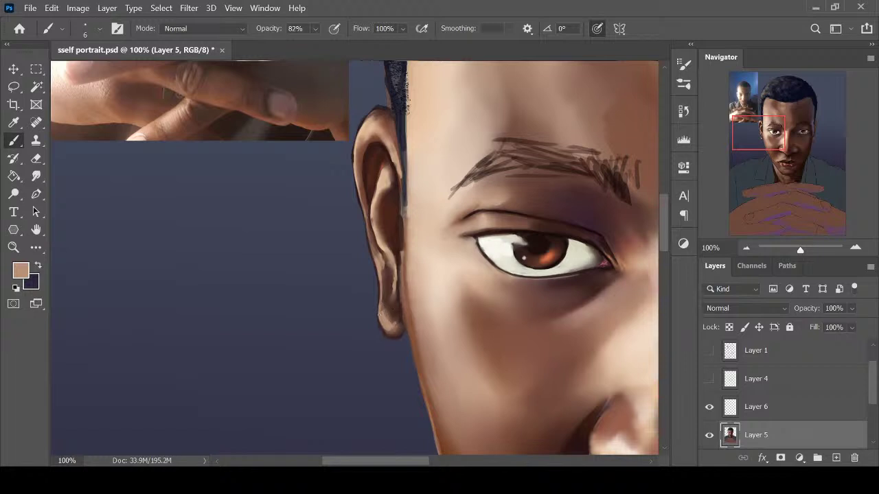
{"action": "key", "text": "r"}
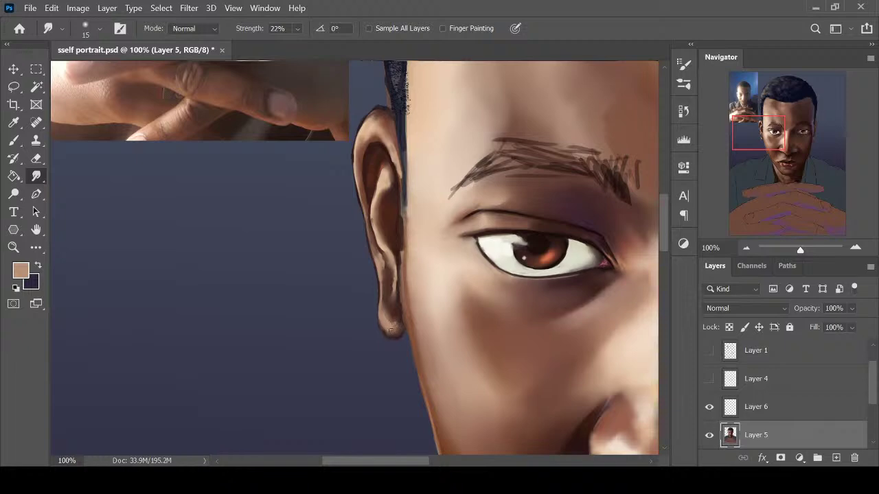
Examine the whole portrait from the hair to the hands against the reference photo at different zoom levels
{"action": "key", "text": "ctrl+minus"}
{"action": "key", "text": "ctrl+minus"}
{"action": "key", "text": "ctrl+minus"}
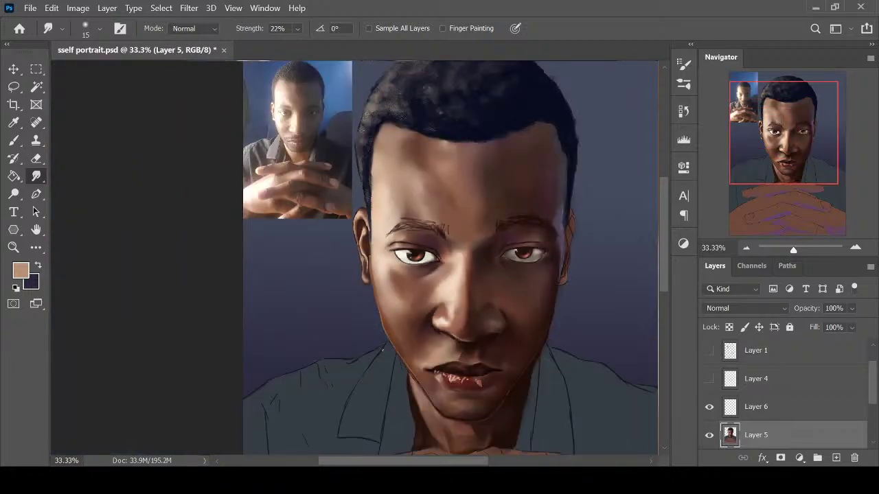
{"action": "key", "text": "ctrl+minus"}
{"action": "key", "text": "ctrl+minus"}
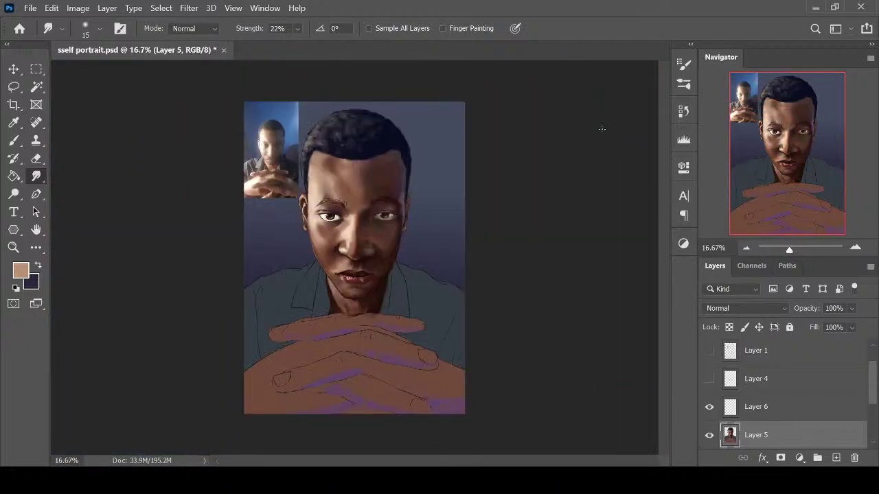
{"action": "key", "text": "ctrl+plus"}
{"action": "left_click_drag", "start_coordinate": [662, 268], "coordinate": [646, 218]}
{"action": "key", "text": "ctrl+plus"}
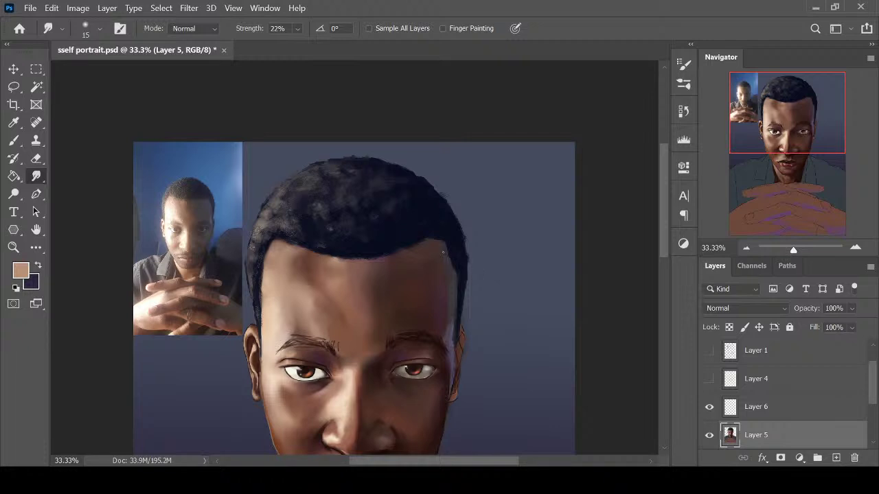
{"action": "key", "text": "ctrl+minus"}
{"action": "key", "text": "ctrl+minus"}
{"action": "key", "text": "ctrl+plus"}
{"action": "key", "text": "ctrl+plus"}
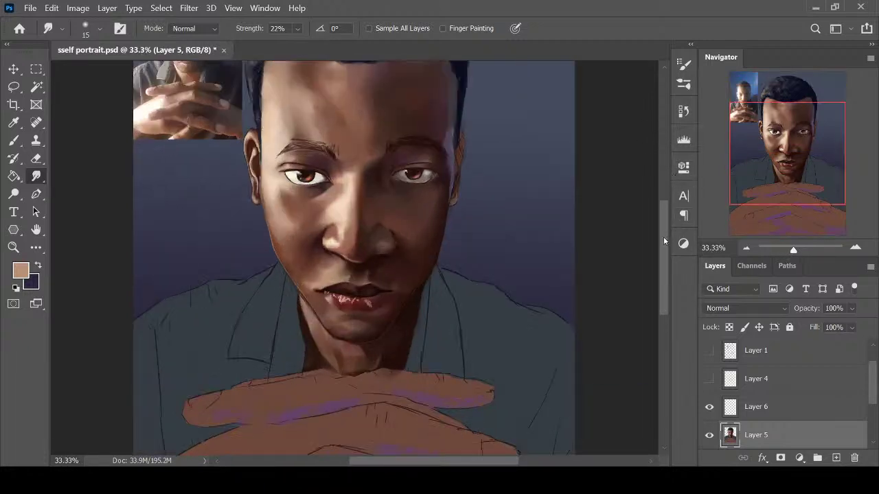
{"action": "left_click_drag", "start_coordinate": [663, 237], "coordinate": [656, 258]}
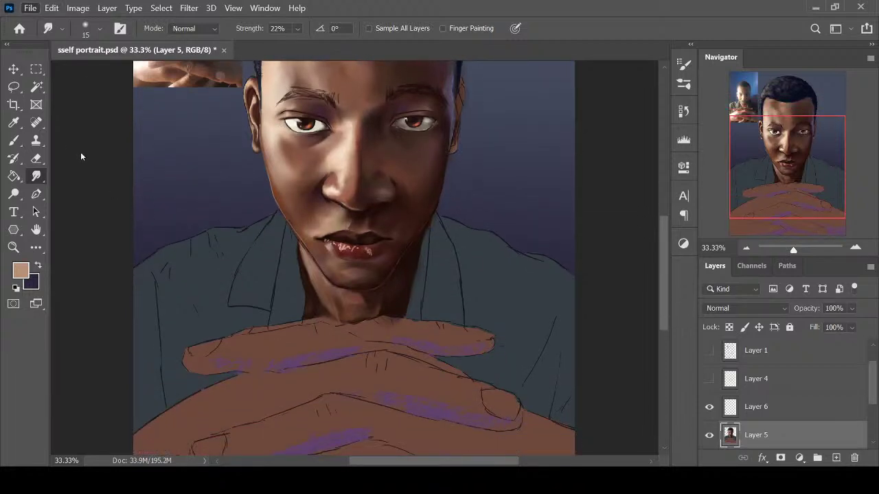
Save the portrait file
{"action": "key", "text": "ctrl+s"}
{"action": "scroll", "coordinate": [661, 233], "scroll_direction": "up", "scroll_amount": 5}
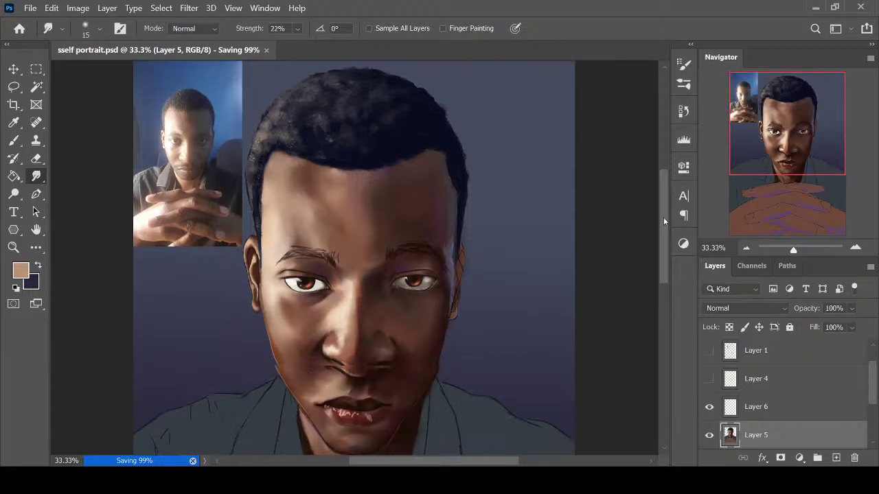
{"action": "left_click_drag", "start_coordinate": [663, 217], "coordinate": [663, 227]}
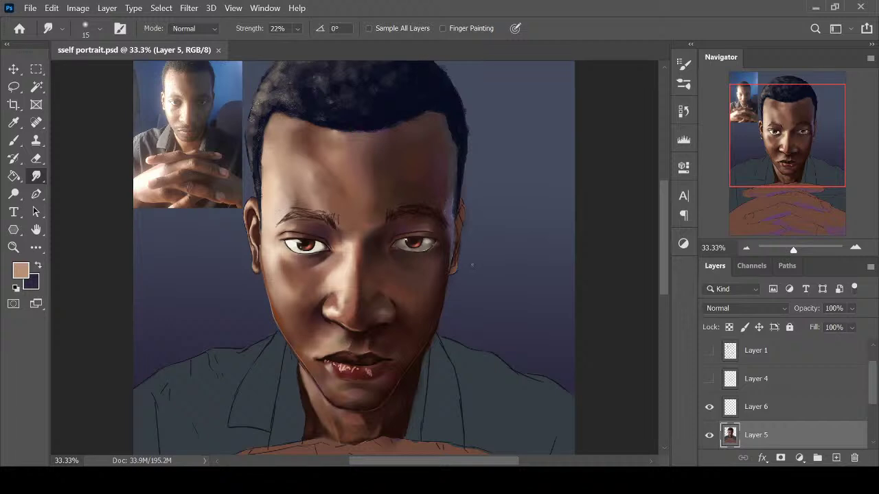
{"action": "left_click_drag", "start_coordinate": [424, 458], "coordinate": [433, 459]}
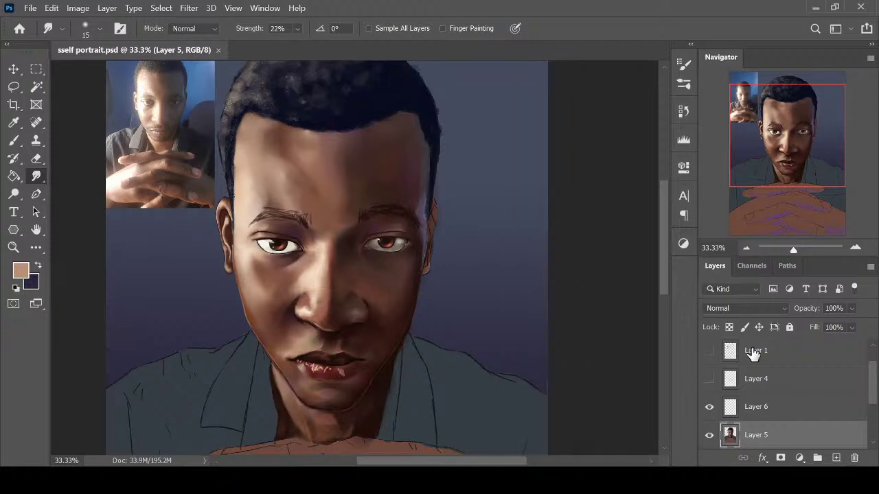
{"action": "left_click", "coordinate": [729, 406]}
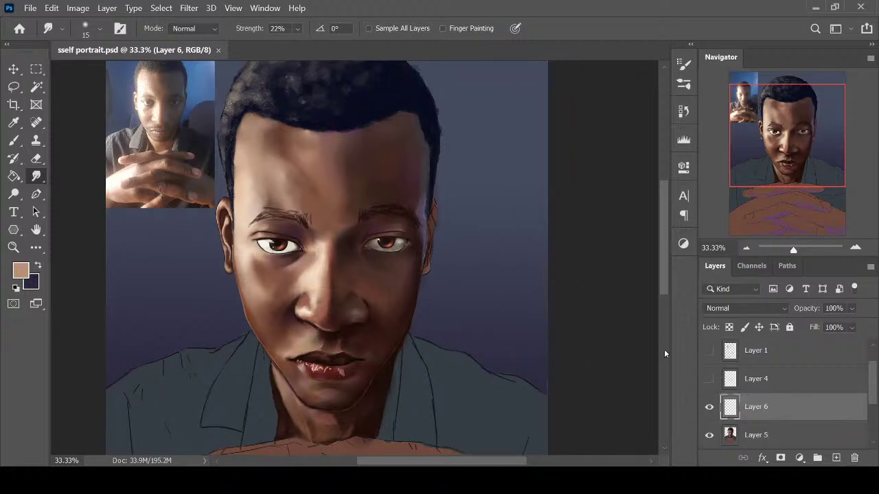
{"action": "left_click", "coordinate": [776, 436]}
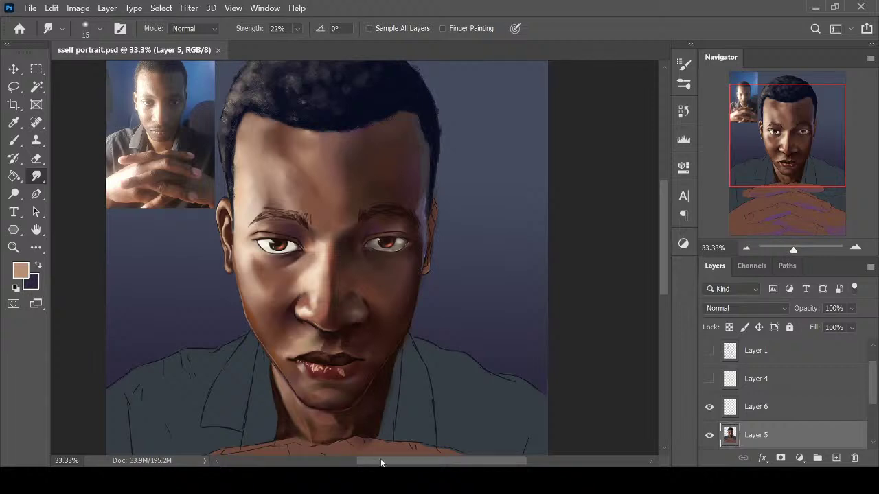
{"action": "left_click_drag", "start_coordinate": [381, 461], "coordinate": [390, 461]}
Sample a dark brown from the shadowed cheek and brush the first shading onto the upper part of the second ear
{"action": "key", "text": "ctrl+plus"}
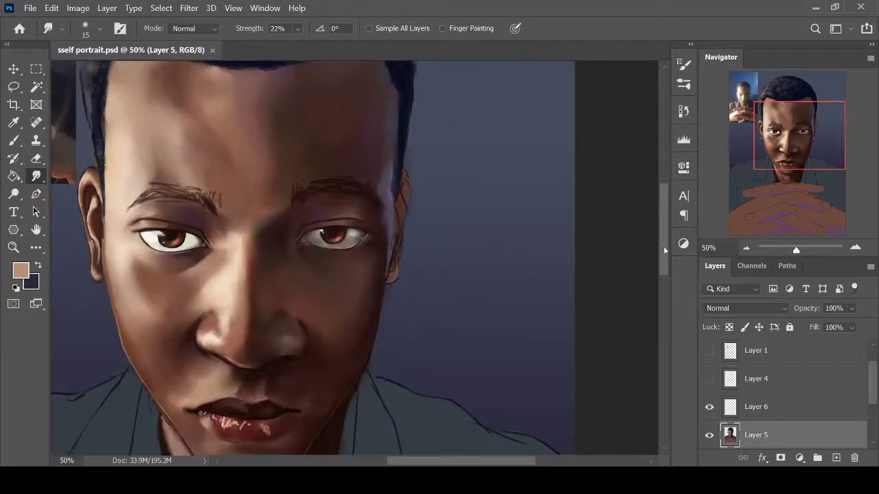
{"action": "left_click_drag", "start_coordinate": [664, 252], "coordinate": [665, 249]}
{"action": "key", "text": "i"}
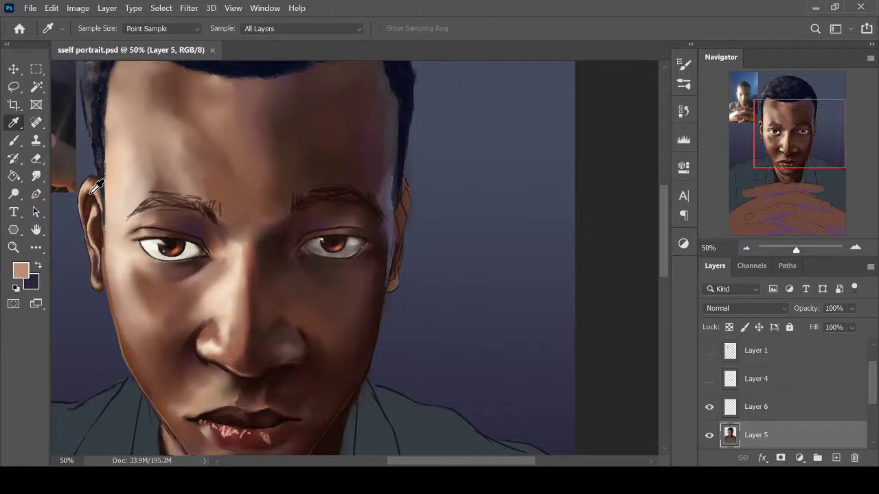
{"action": "left_click", "coordinate": [106, 231]}
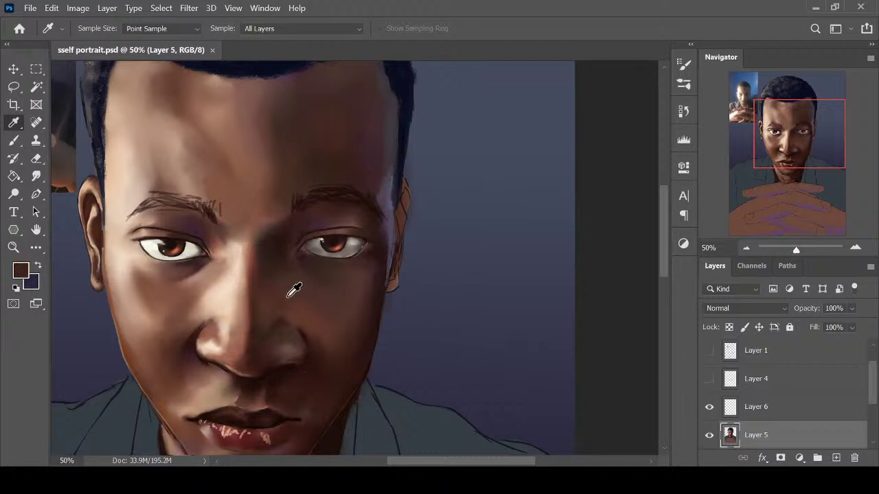
{"action": "left_click", "coordinate": [381, 320]}
{"action": "key", "text": "ctrl+plus"}
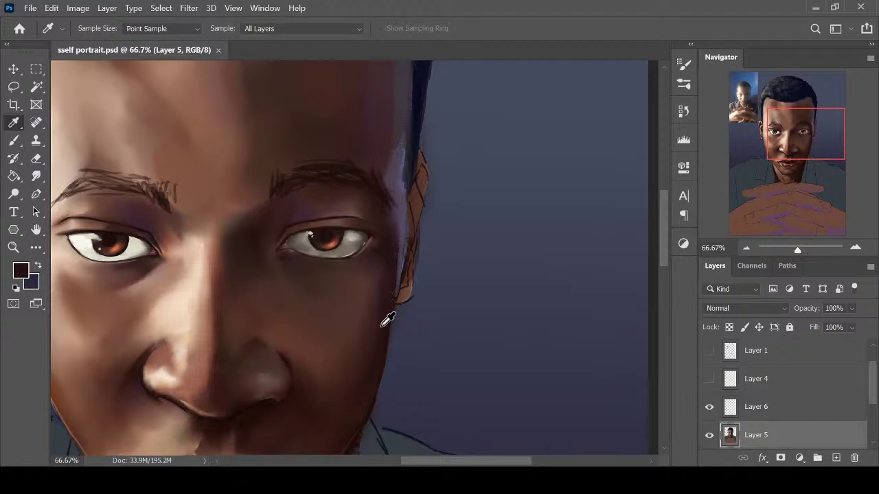
{"action": "key", "text": "b"}
{"action": "left_click_drag", "start_coordinate": [422, 164], "coordinate": [417, 183]}
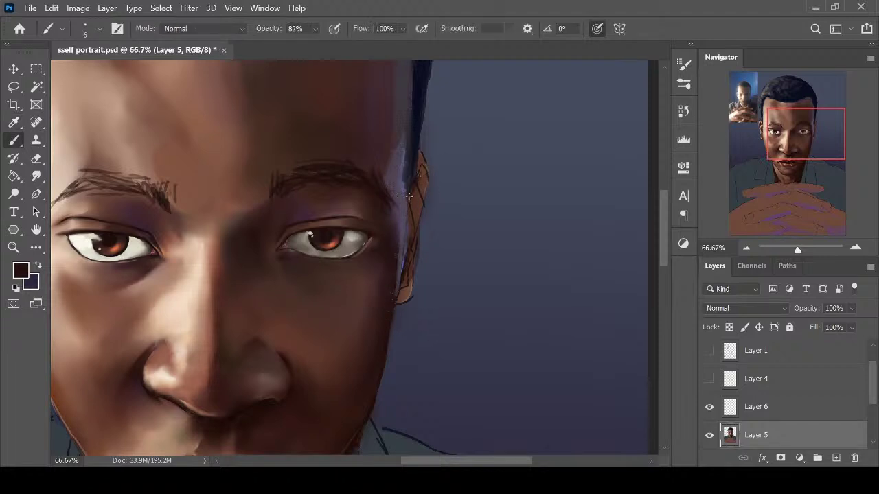
Shade the inner fold of the second ear's upper half in dark brown with a size 8 brush
{"action": "left_click_drag", "start_coordinate": [663, 246], "coordinate": [663, 232]}
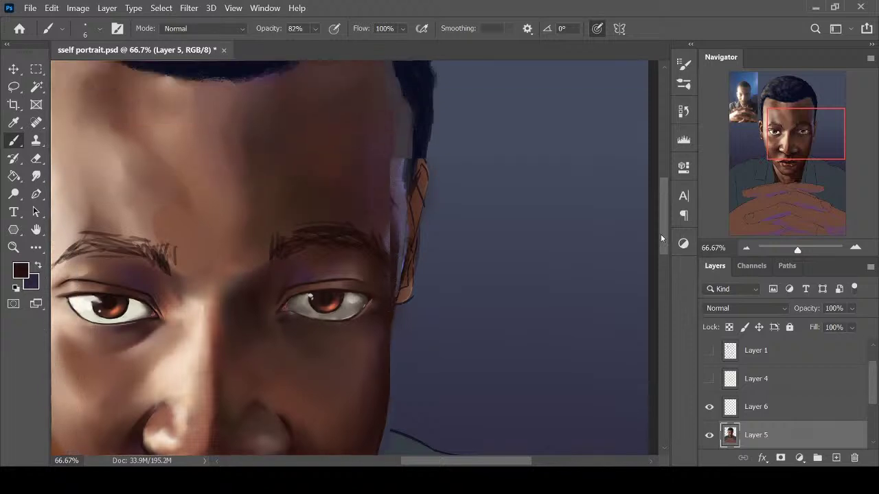
{"action": "key", "text": "ctrl+plus"}
{"action": "key", "text": "bracketright"}
{"action": "key", "text": "bracketright"}
{"action": "mouse_move", "coordinate": [453, 223]}
{"action": "left_mouse_down"}
{"action": "mouse_move", "coordinate": [436, 291]}
{"action": "mouse_move", "coordinate": [455, 257]}
{"action": "mouse_move", "coordinate": [459, 223]}
{"action": "left_mouse_up"}
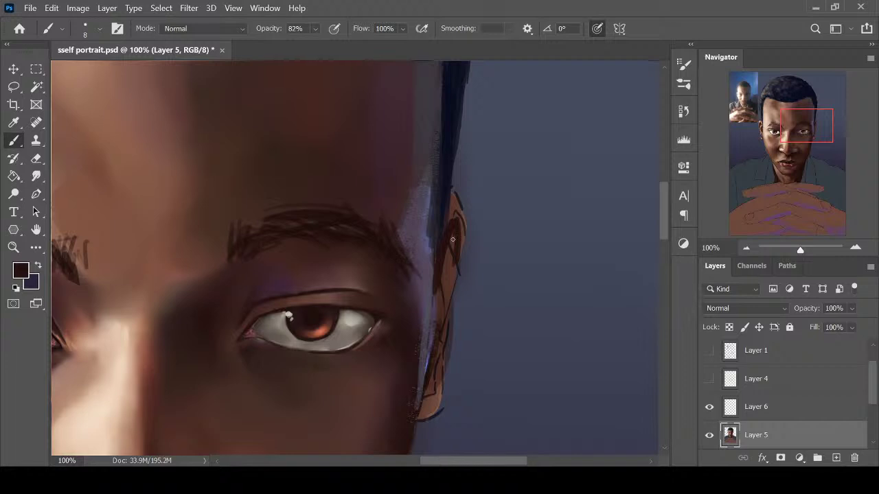
{"action": "left_click_drag", "start_coordinate": [452, 240], "coordinate": [449, 279]}
{"action": "left_click_drag", "start_coordinate": [450, 217], "coordinate": [461, 257]}
Paint the upper rim and inner side of the second ear with a sampled reddish brown, covering the sketch lines
{"action": "left_click", "coordinate": [461, 198], "text": "alt"}
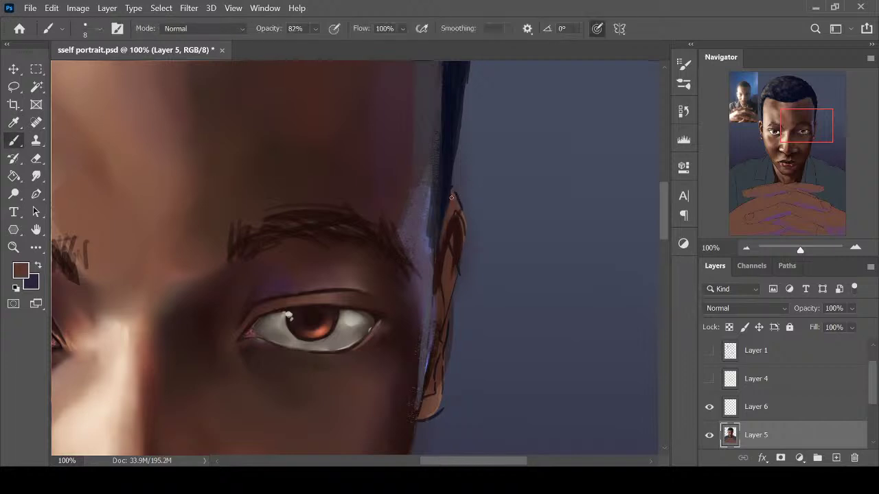
{"action": "left_click_drag", "start_coordinate": [442, 226], "coordinate": [448, 272]}
{"action": "left_click_drag", "start_coordinate": [456, 210], "coordinate": [448, 227]}
{"action": "scroll", "coordinate": [465, 223], "scroll_direction": "down", "scroll_amount": 3}
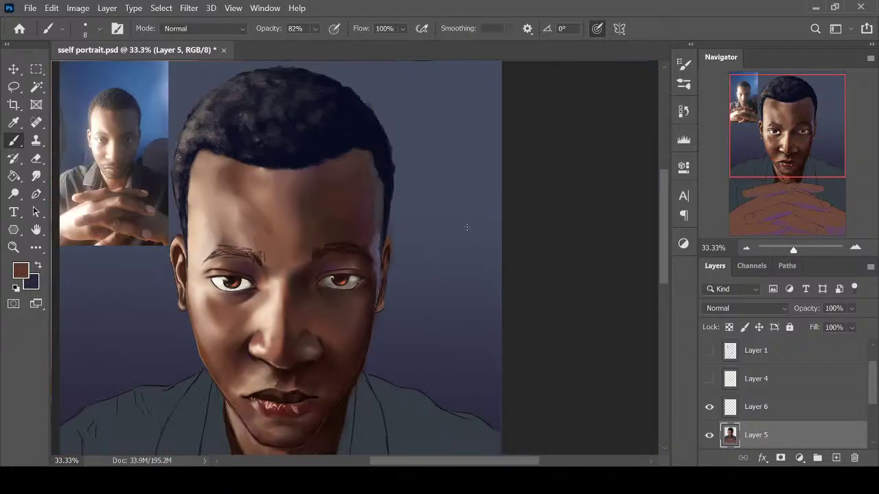
{"action": "scroll", "coordinate": [467, 230], "scroll_direction": "up", "scroll_amount": 1}
{"action": "scroll", "coordinate": [440, 230], "scroll_direction": "up", "scroll_amount": 1}
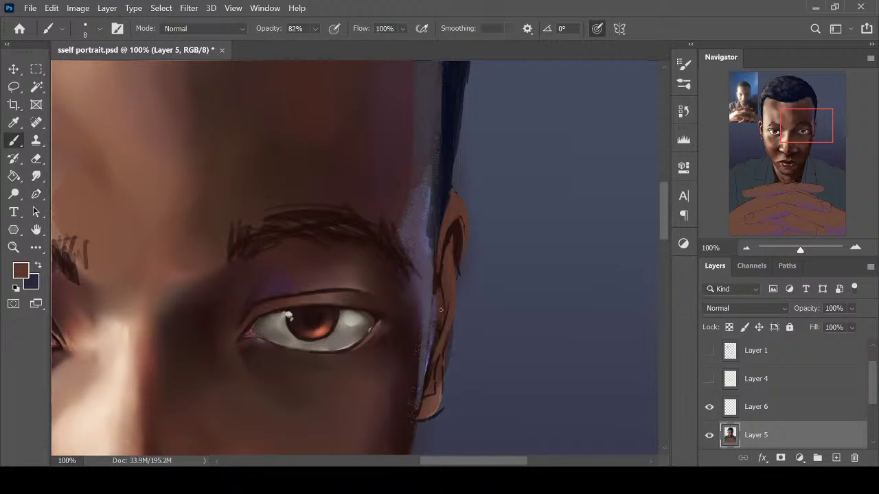
Deepen the second ear's inner contour with a sampled dark brown and blend it with the Smudge tool at 22% strength
{"action": "left_click", "coordinate": [439, 276], "text": "alt"}
{"action": "key", "text": "ctrl+minus"}
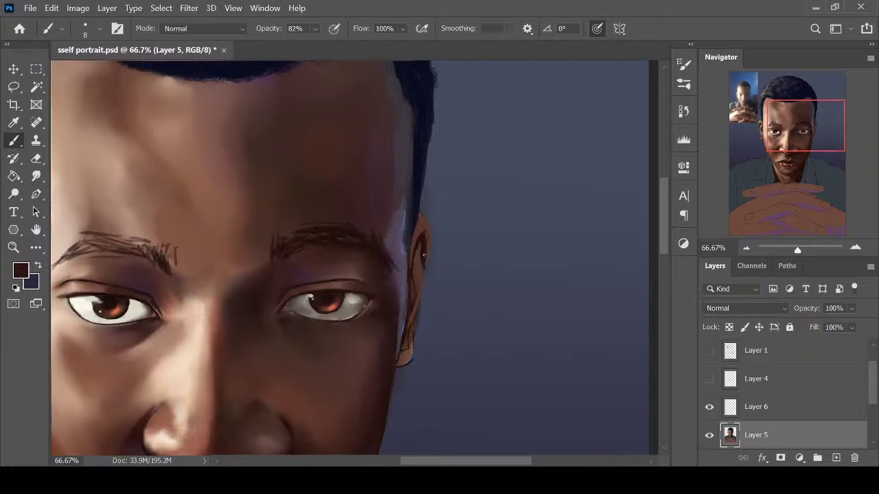
{"action": "key", "text": "ctrl+plus"}
{"action": "key", "text": "r"}
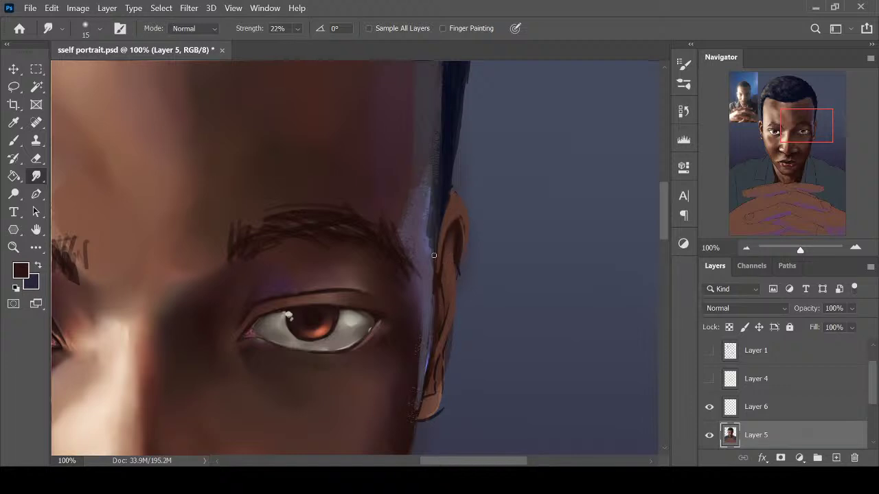
{"action": "key", "text": "ctrl+minus"}
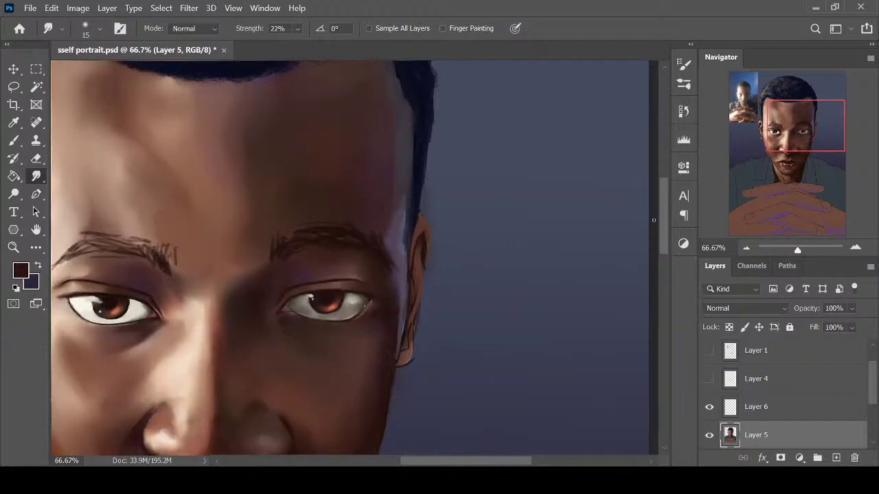
{"action": "key", "text": "ctrl+minus"}
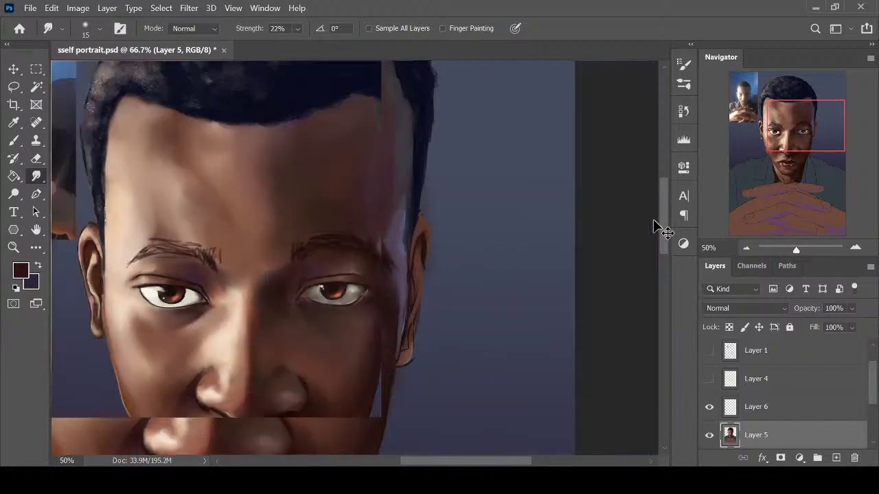
Sample a dark brown beside the finished ear and paint shading above the second ear's lobe
{"action": "key", "text": "i"}
{"action": "left_click", "coordinate": [110, 310]}
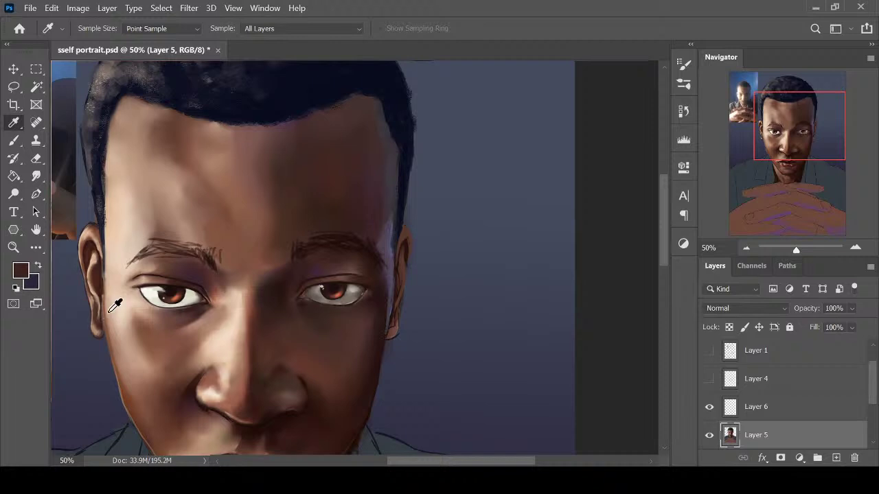
{"action": "key", "text": "ctrl+plus"}
{"action": "scroll", "coordinate": [661, 231], "scroll_direction": "down", "scroll_amount": 3}
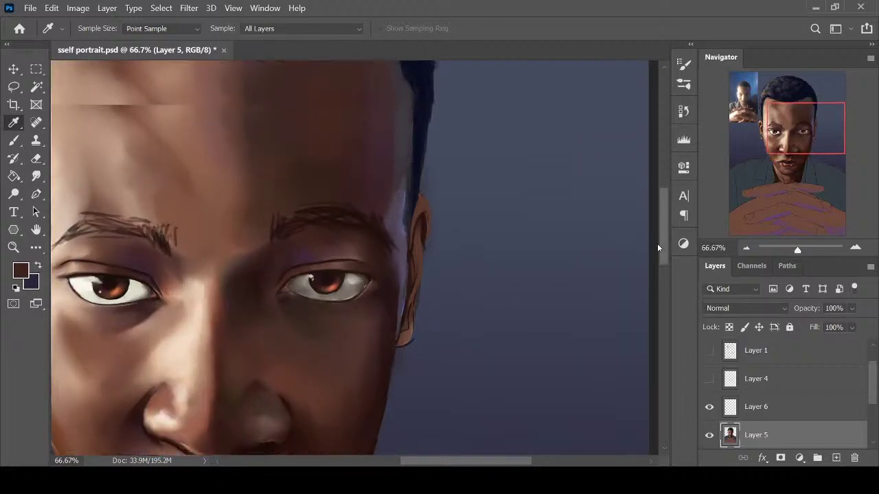
{"action": "key", "text": "b"}
{"action": "key", "text": "ctrl+plus"}
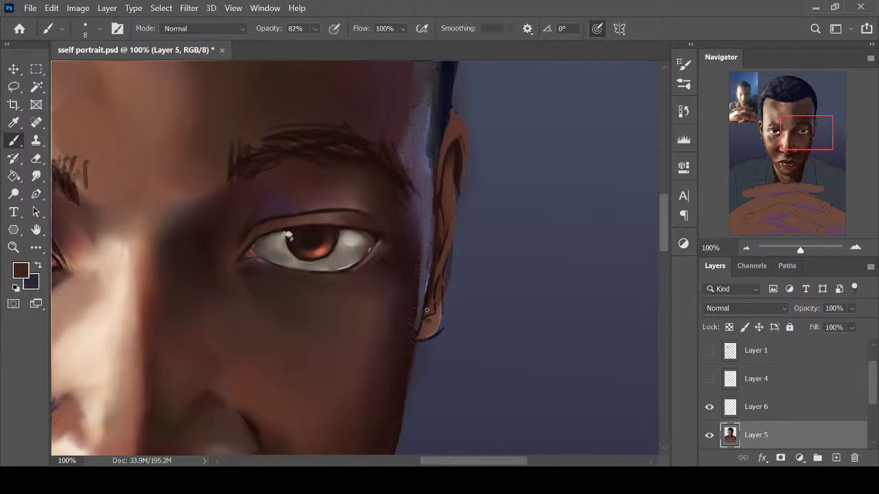
{"action": "left_click_drag", "start_coordinate": [427, 311], "coordinate": [433, 321]}
Sample a light beige from the nose bridge and paint a highlight down the middle fold of the second ear
{"action": "left_click", "coordinate": [447, 144], "text": "alt"}
{"action": "key", "text": "ctrl+minus"}
{"action": "key", "text": "i"}
{"action": "left_click", "coordinate": [193, 276]}
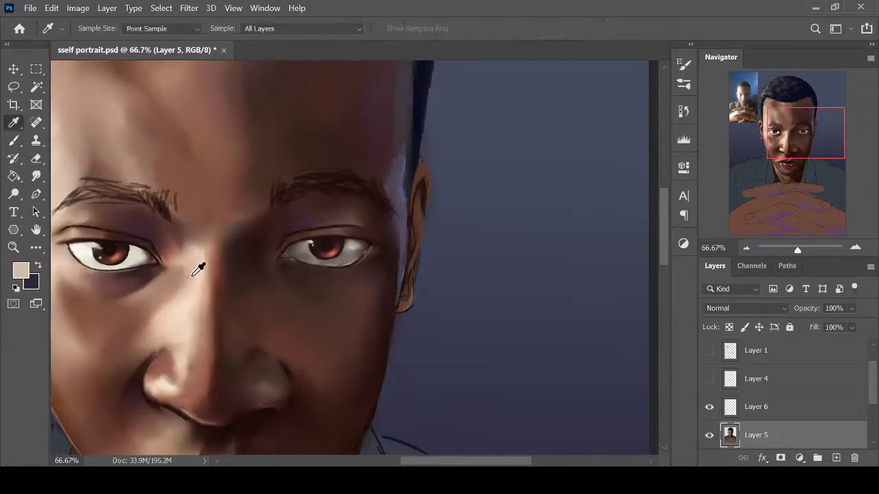
{"action": "key", "text": "ctrl+plus"}
{"action": "key", "text": "b"}
{"action": "left_click_drag", "start_coordinate": [450, 175], "coordinate": [454, 220]}
{"action": "key", "text": "e"}
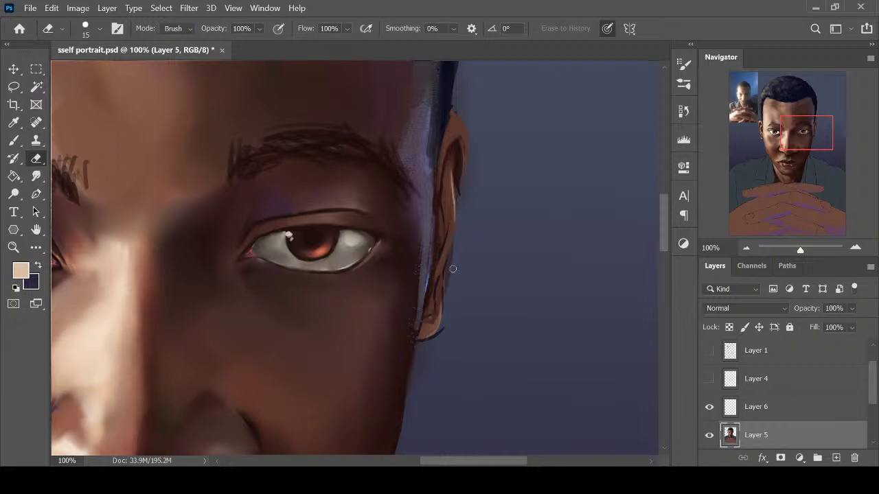
{"action": "key", "text": "ctrl+minus"}
{"action": "key", "text": "ctrl+minus"}
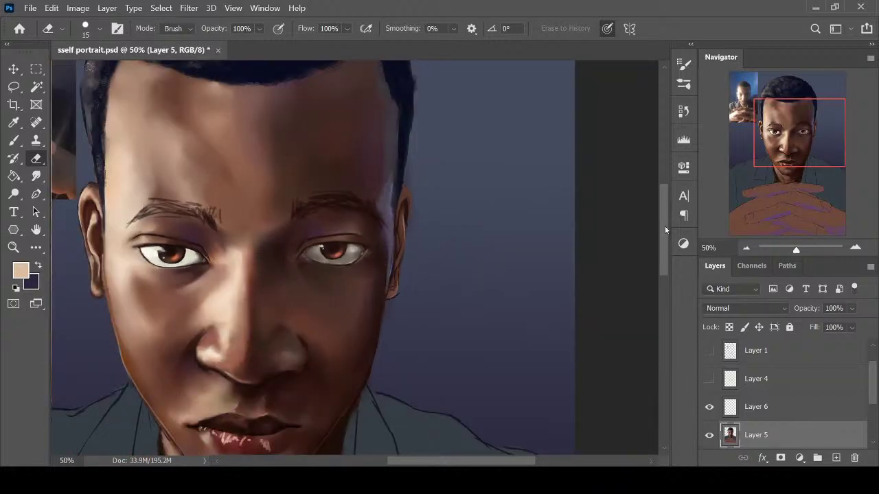
{"action": "mouse_move", "coordinate": [665, 228]}
{"action": "left_mouse_down"}
{"action": "mouse_move", "coordinate": [663, 211]}
{"action": "mouse_move", "coordinate": [659, 219]}
{"action": "left_mouse_up"}
Undo a beige stroke on the second ear's upper rim and tint the middle fold's highlight with a sampled muted purple-grey
{"action": "key", "text": "ctrl+plus"}
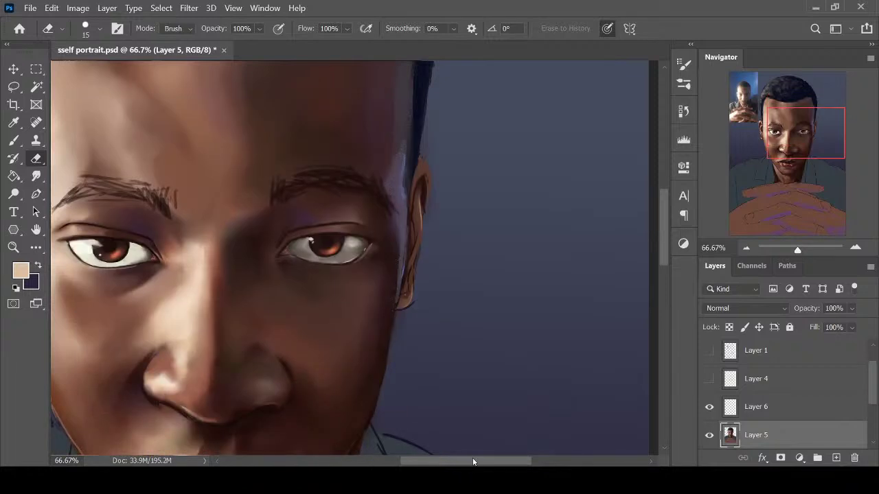
{"action": "key", "text": "ctrl+plus"}
{"action": "key", "text": "b"}
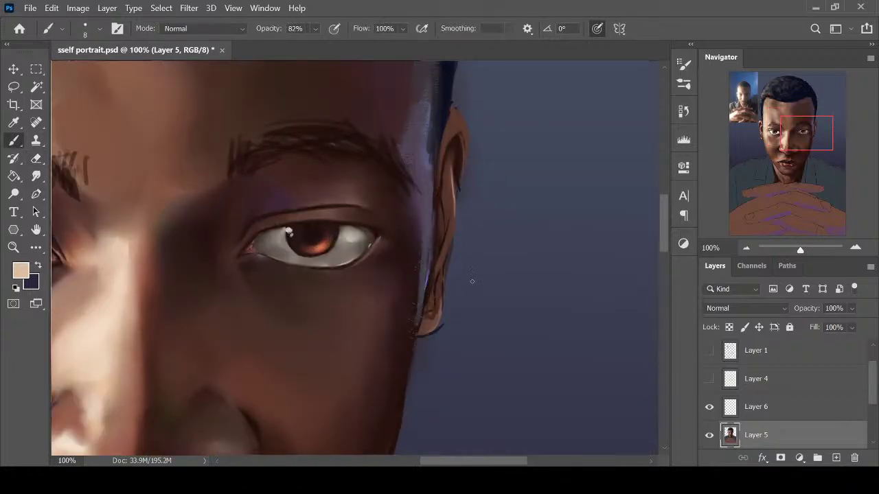
{"action": "left_click_drag", "start_coordinate": [452, 134], "coordinate": [462, 126]}
{"action": "key", "text": "ctrl+z"}
{"action": "left_click", "coordinate": [454, 128], "text": "alt"}
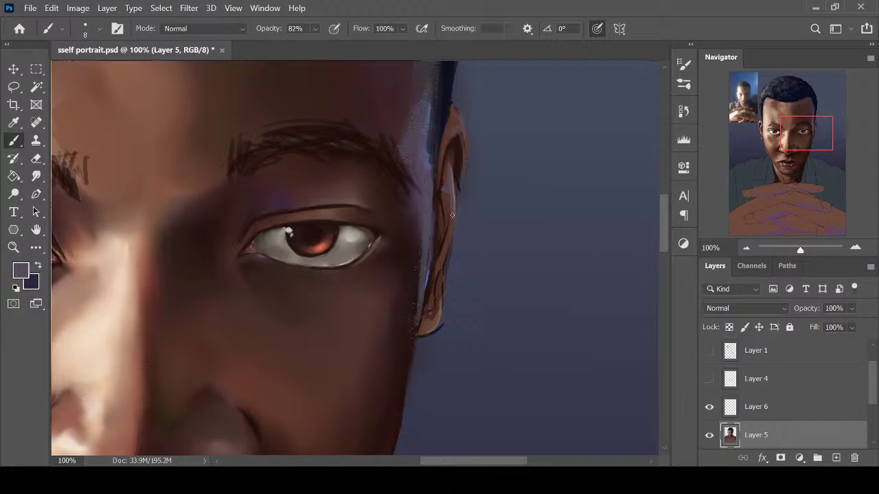
{"action": "key", "text": "e"}
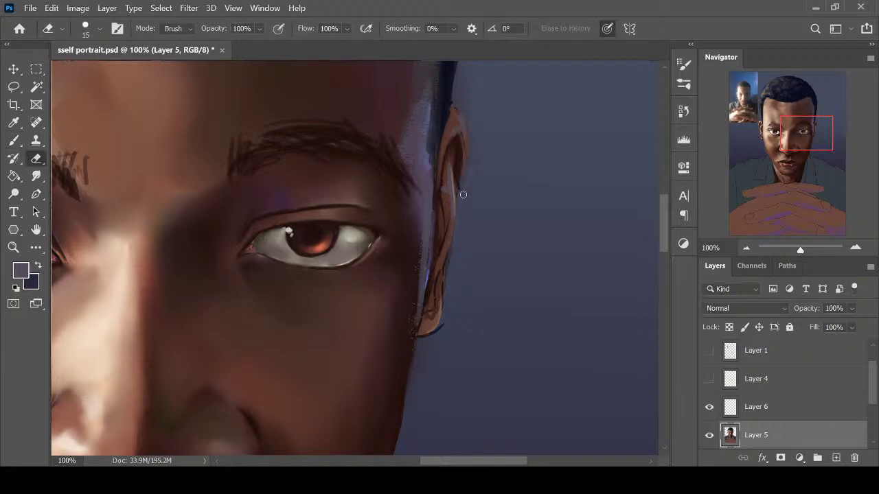
{"action": "key", "text": "ctrl+minus"}
{"action": "key", "text": "ctrl+minus"}
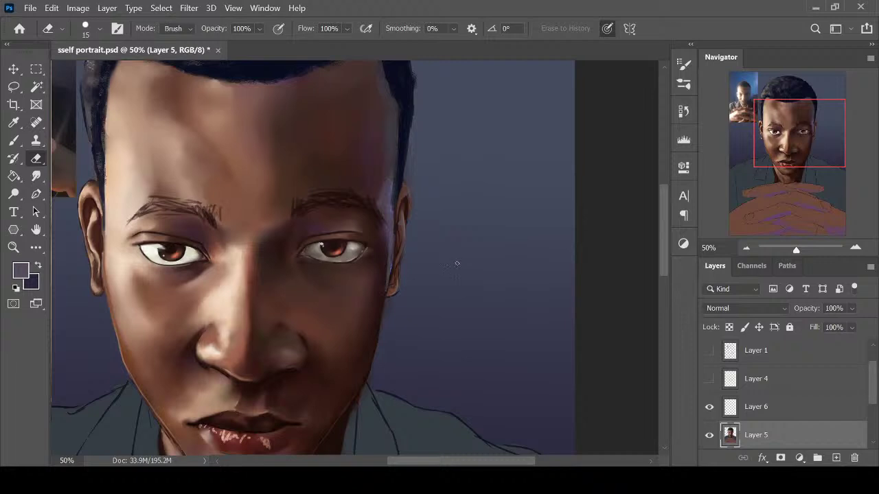
{"action": "key", "text": "ctrl+plus"}
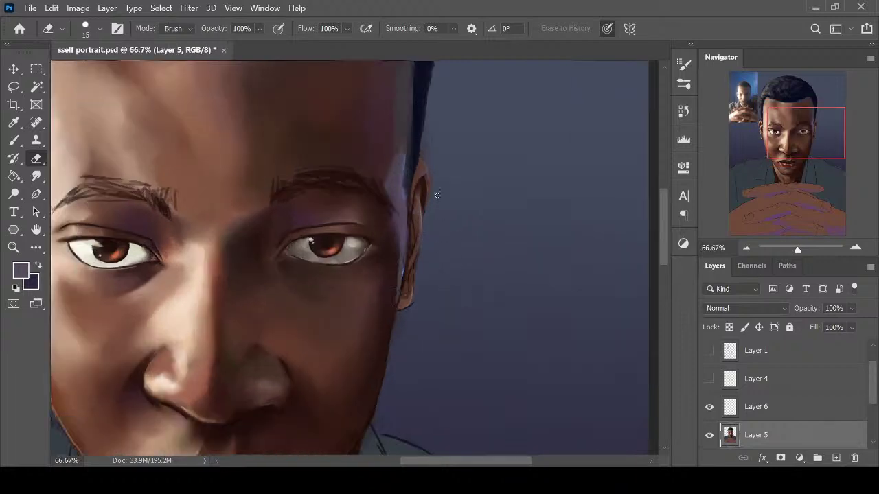
Refine the second ear's upper rim with sampled reddish brown tones using the size 8 brush
{"action": "key", "text": "i"}
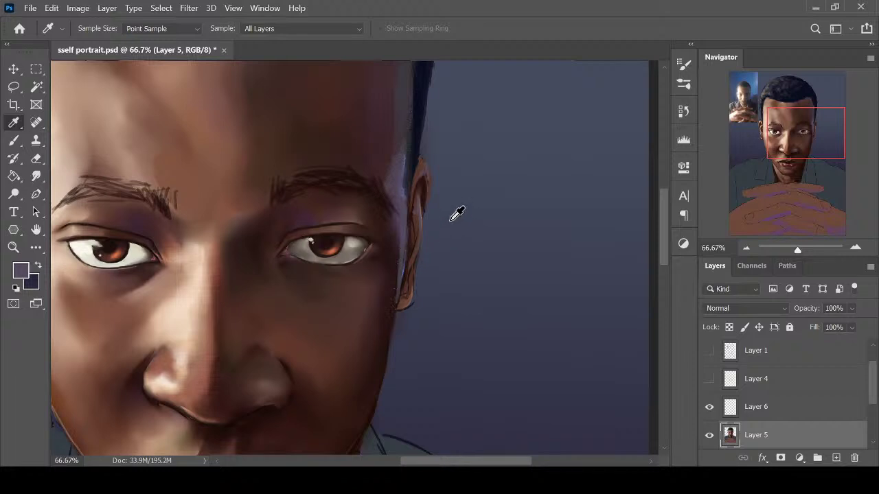
{"action": "key", "text": "b"}
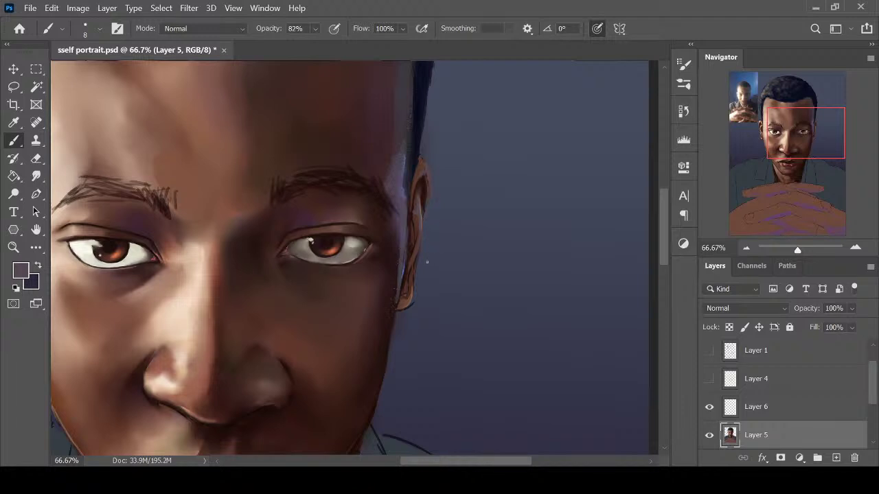
{"action": "left_click", "coordinate": [426, 177], "text": "alt"}
{"action": "left_click", "coordinate": [432, 181], "text": "alt"}
{"action": "key", "text": "e"}
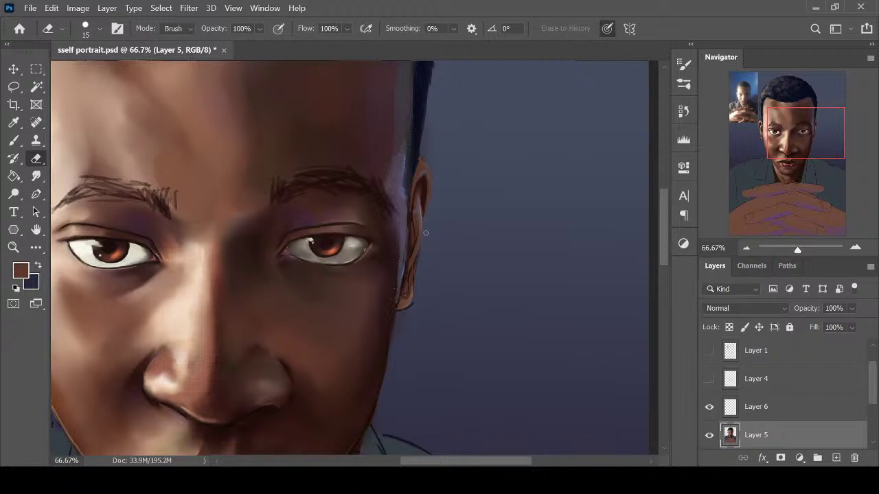
Sample a dark brown from the second ear and paint a shadow down its inner fold with the size 8 brush
{"action": "key", "text": "i"}
{"action": "left_click", "coordinate": [433, 182]}
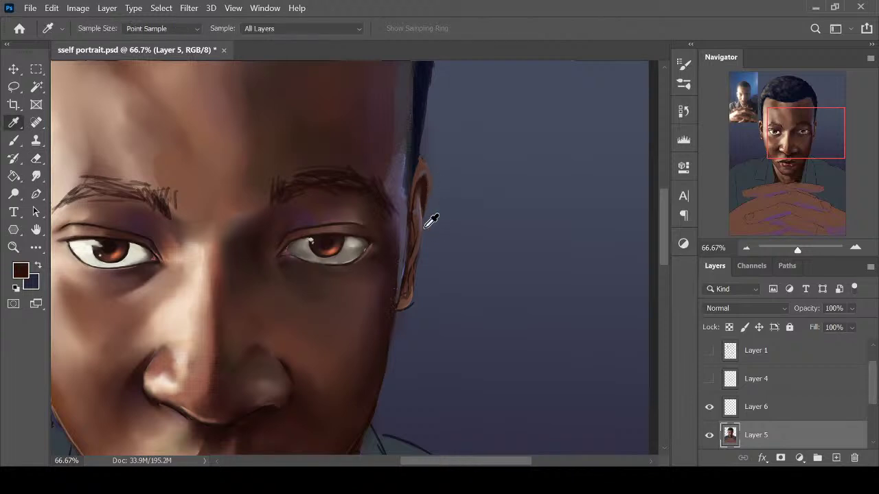
{"action": "key", "text": "ctrl+minus"}
{"action": "key", "text": "ctrl+plus"}
{"action": "key", "text": "b"}
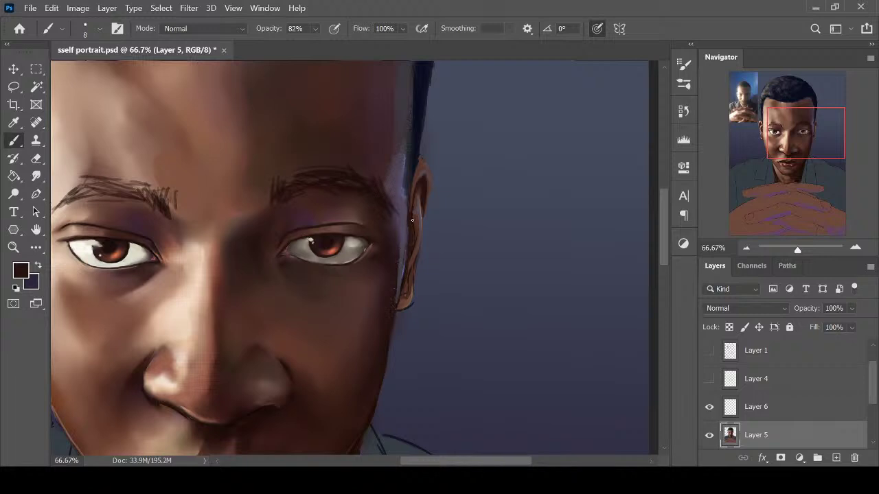
{"action": "left_click_drag", "start_coordinate": [412, 220], "coordinate": [409, 269]}
{"action": "key", "text": "ctrl+plus"}
{"action": "key", "text": "i"}
{"action": "key", "text": "b"}
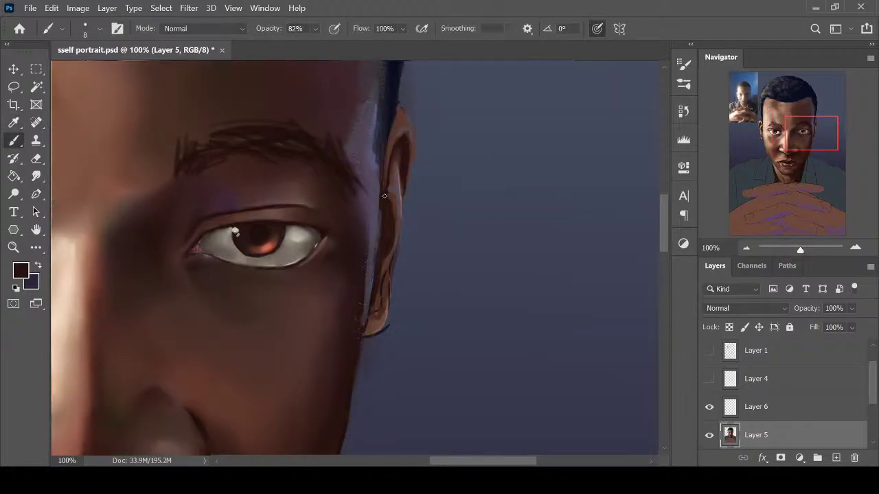
Smudge the lower inner fold of the first ear at 22% strength with a size 10 tip
{"action": "key", "text": "ctrl+minus"}
{"action": "key", "text": "ctrl+minus"}
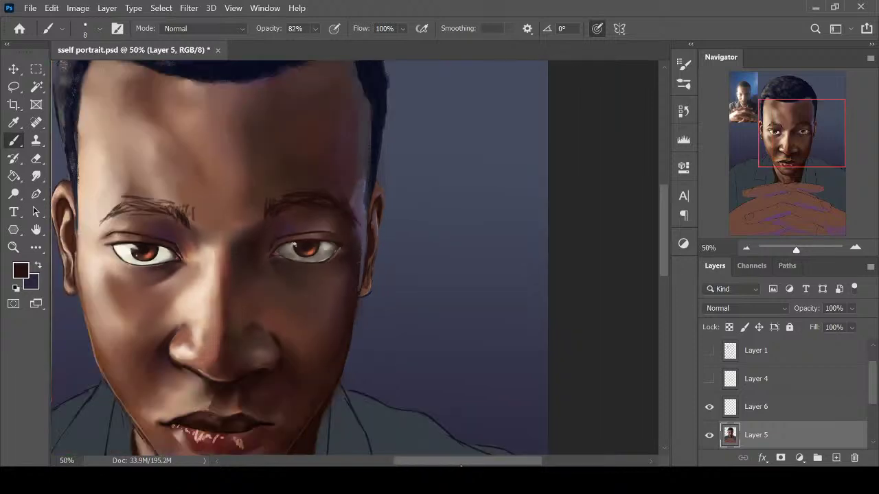
{"action": "left_click_drag", "start_coordinate": [467, 464], "coordinate": [451, 464]}
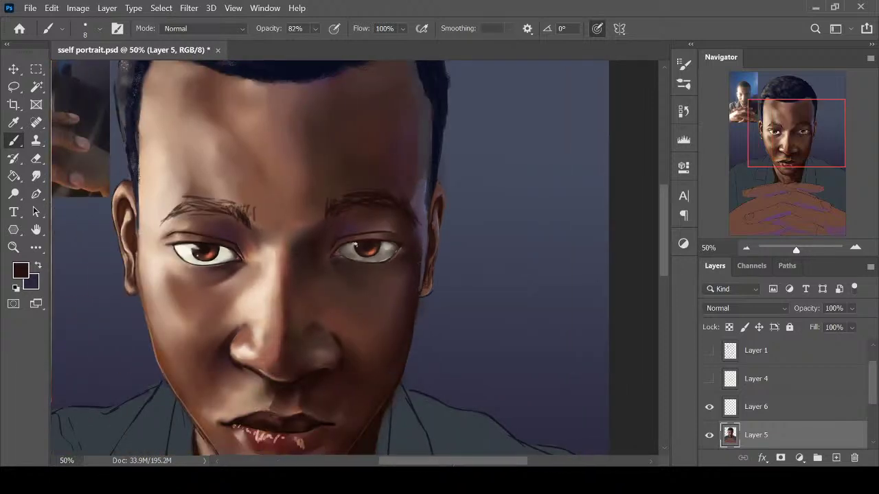
{"action": "left_click_drag", "start_coordinate": [457, 464], "coordinate": [417, 463]}
{"action": "key", "text": "ctrl+plus"}
{"action": "key", "text": "ctrl+plus"}
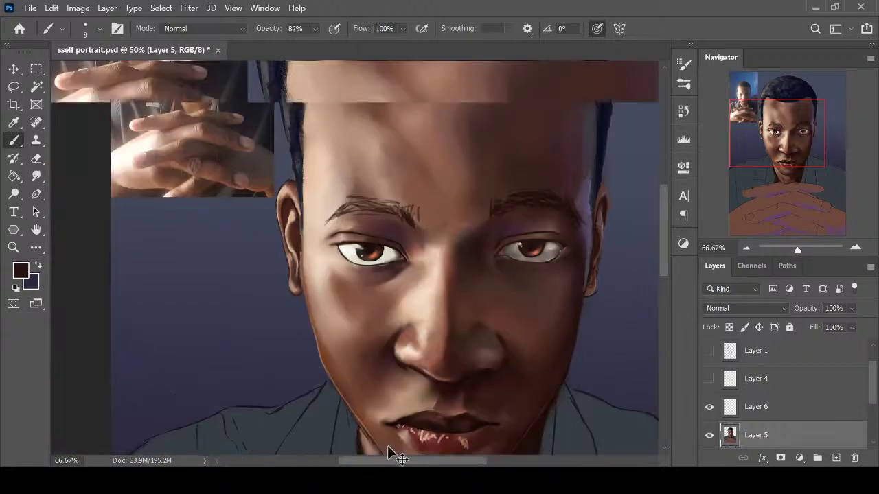
{"action": "key", "text": "r"}
{"action": "left_click_drag", "start_coordinate": [242, 281], "coordinate": [239, 266]}
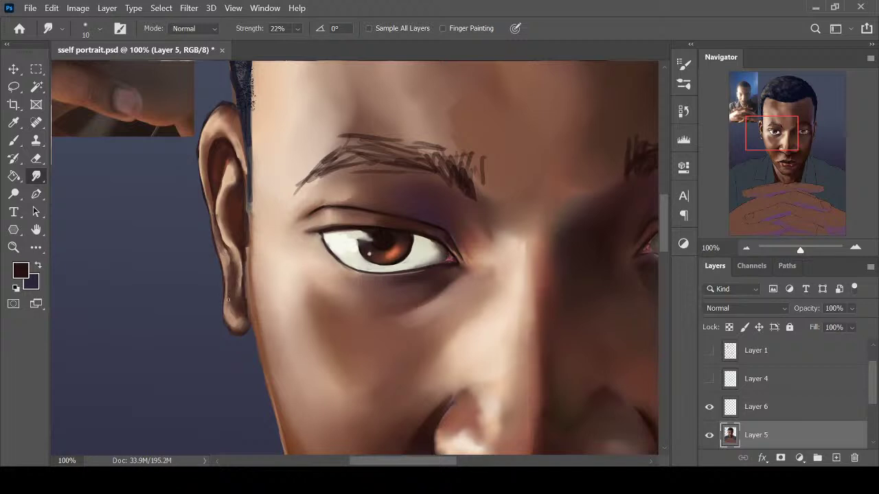
Lighten the first ear's lobe with the size 20 Dodge tool, using the midtones range at 68% exposure
{"action": "left_click", "coordinate": [14, 193]}
{"action": "left_click_drag", "start_coordinate": [229, 319], "coordinate": [227, 309]}
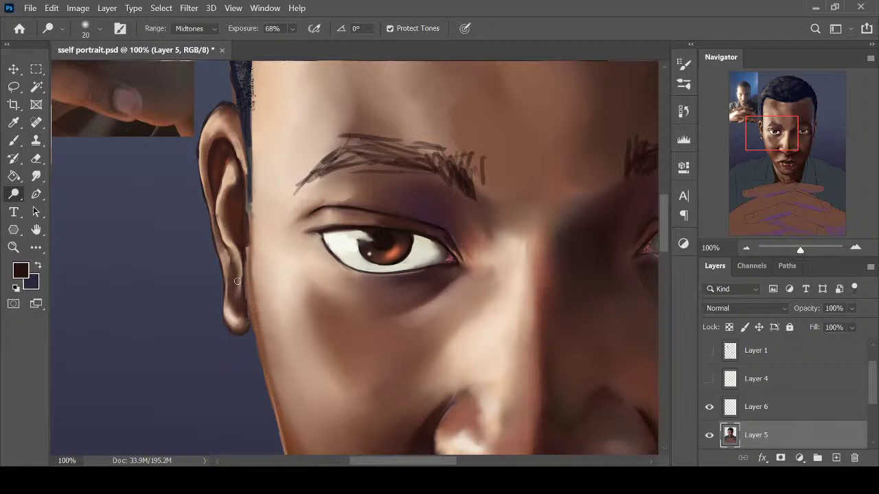
{"action": "scroll", "coordinate": [237, 281], "scroll_direction": "down", "scroll_amount": 2}
{"action": "scroll", "coordinate": [288, 206], "scroll_direction": "up", "scroll_amount": 1}
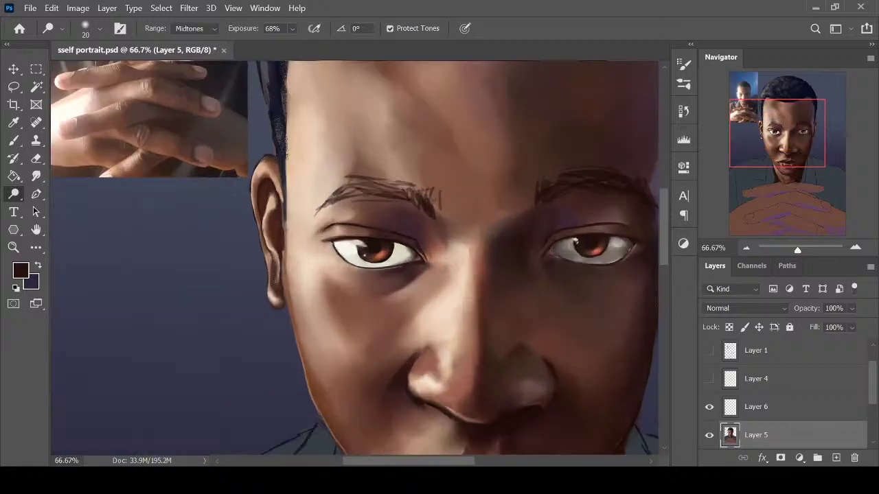
Sample brown tones from the first ear, then paint and smudge the shading just above its lobe
{"action": "key", "text": "i"}
{"action": "left_click", "coordinate": [277, 267]}
{"action": "key", "text": "b"}
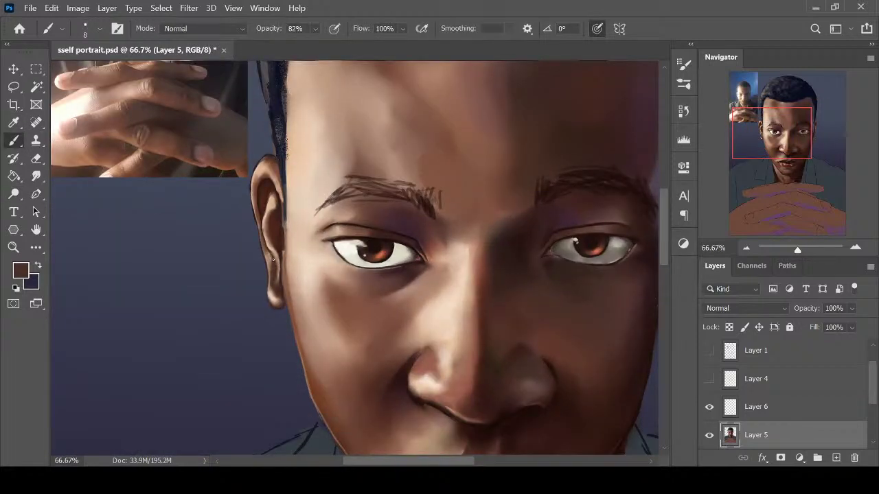
{"action": "key", "text": "ctrl+minus"}
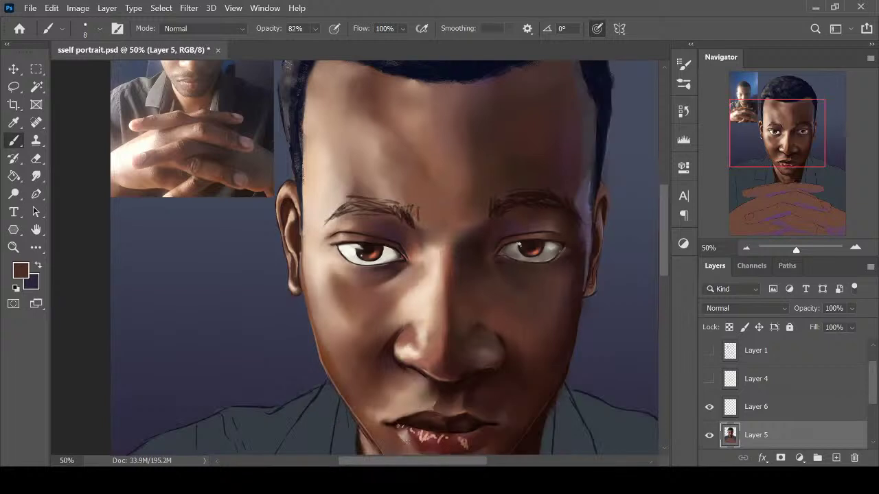
{"action": "key", "text": "ctrl+plus"}
{"action": "left_click", "coordinate": [283, 217], "text": "alt"}
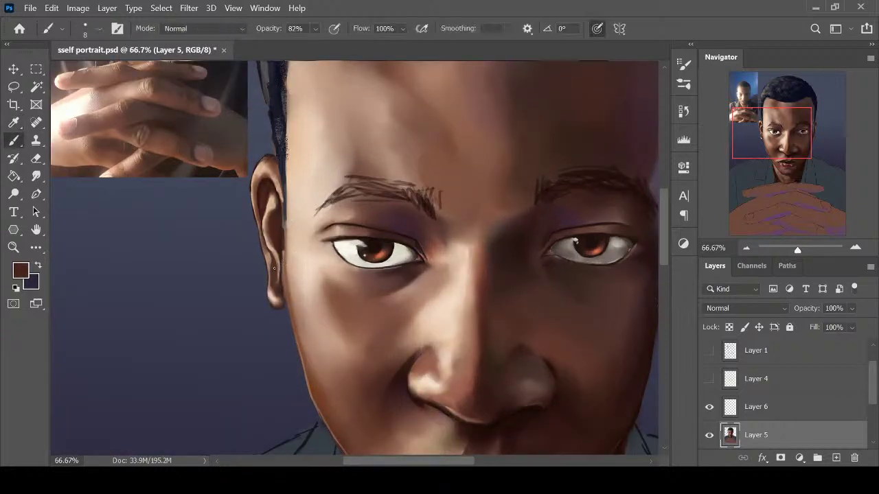
{"action": "key", "text": "r"}
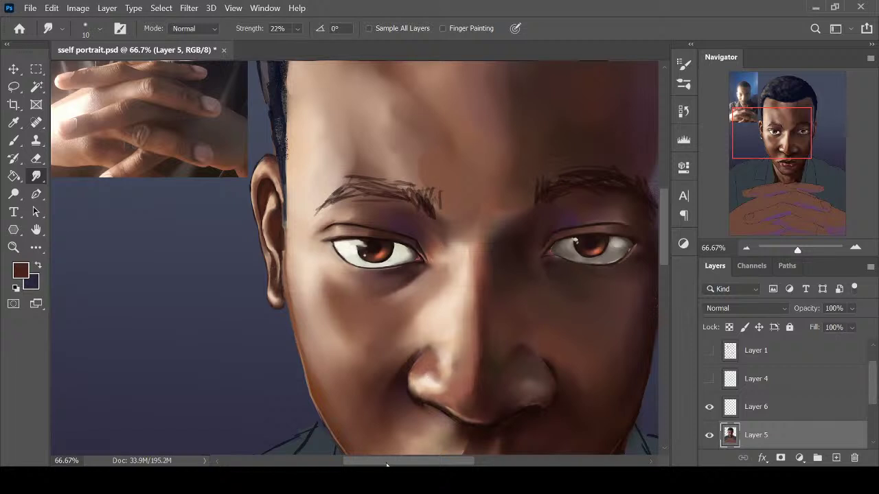
Examine both ears against the whole portrait and the reference photo at different magnifications
{"action": "key", "text": "ctrl+minus"}
{"action": "key", "text": "ctrl+minus"}
{"action": "left_click_drag", "start_coordinate": [420, 464], "coordinate": [453, 464]}
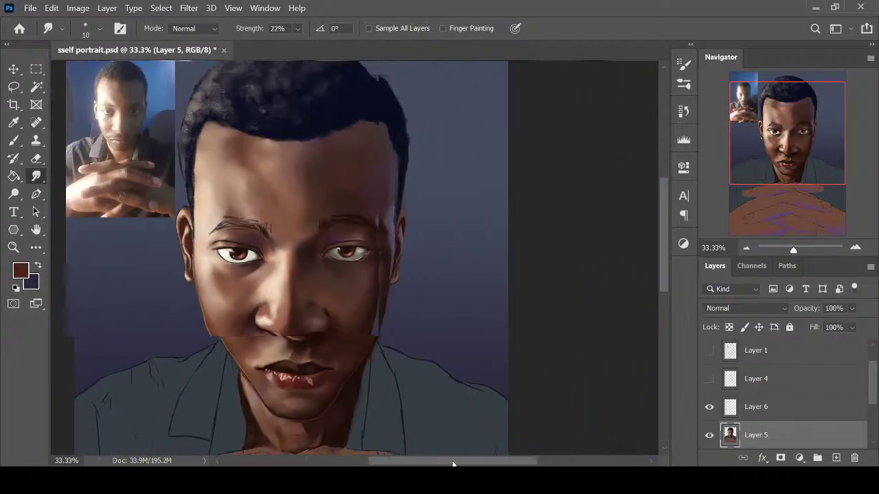
{"action": "key", "text": "ctrl+plus"}
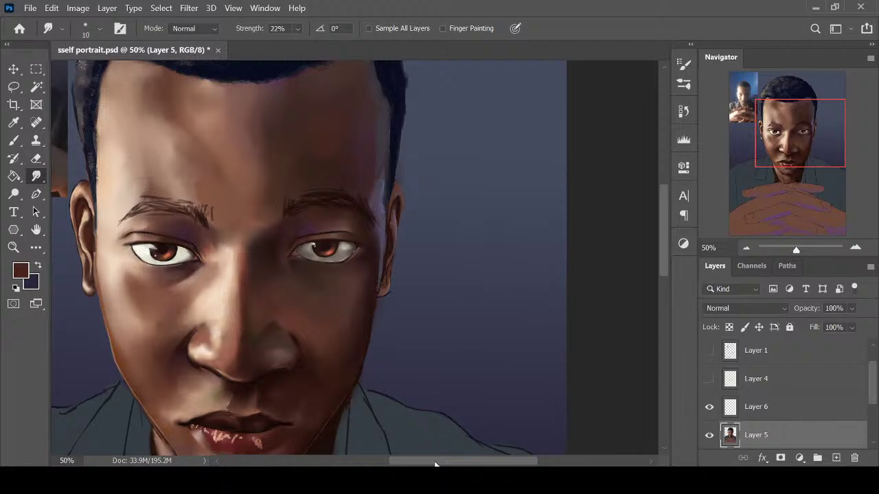
{"action": "left_click_drag", "start_coordinate": [434, 464], "coordinate": [442, 465]}
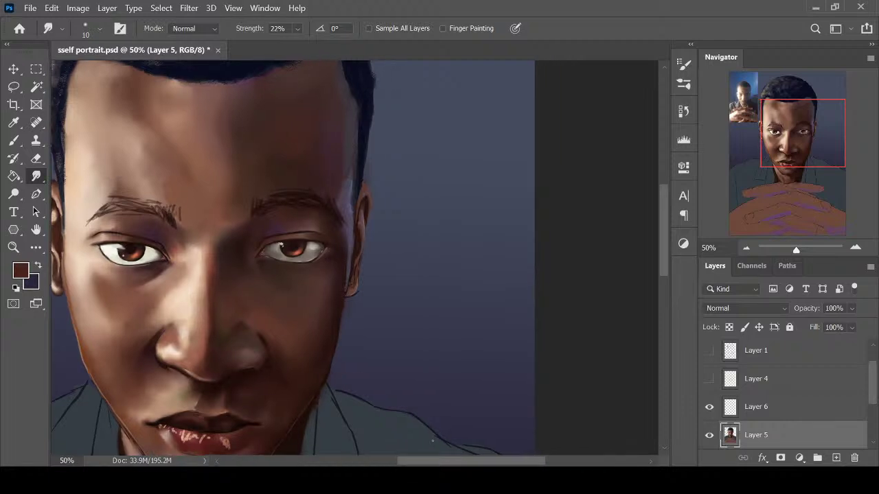
{"action": "left_click_drag", "start_coordinate": [666, 261], "coordinate": [666, 253]}
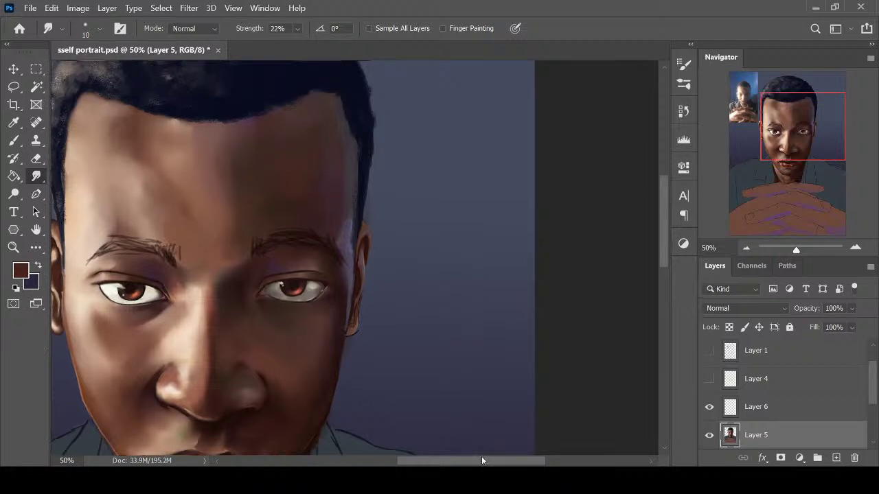
{"action": "left_click_drag", "start_coordinate": [482, 458], "coordinate": [468, 458]}
{"action": "key", "text": "ctrl+plus"}
{"action": "key", "text": "ctrl+minus"}
{"action": "key", "text": "ctrl+minus"}
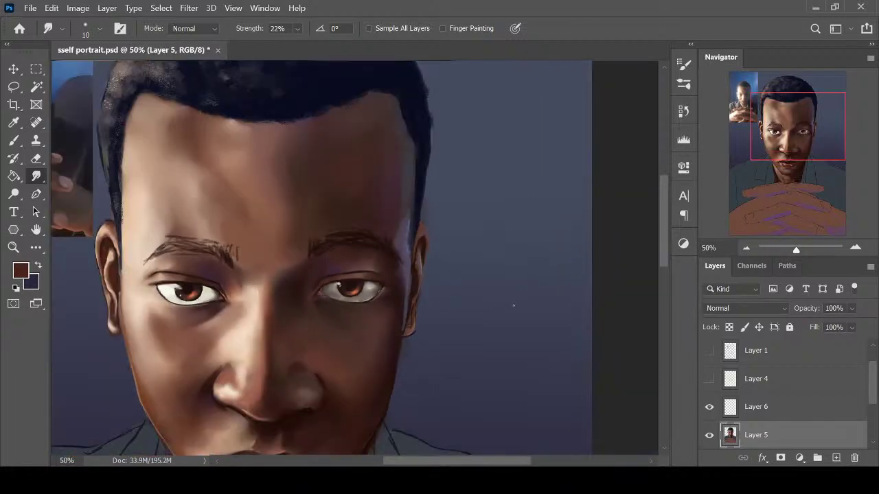
Shade the second ear's middle fold with a sampled dark brown and pick a muted purple-grey from the adjoining temple
{"action": "key", "text": "ctrl+plus"}
{"action": "key", "text": "ctrl+plus"}
{"action": "key", "text": "i"}
{"action": "left_click", "coordinate": [450, 237]}
{"action": "key", "text": "b"}
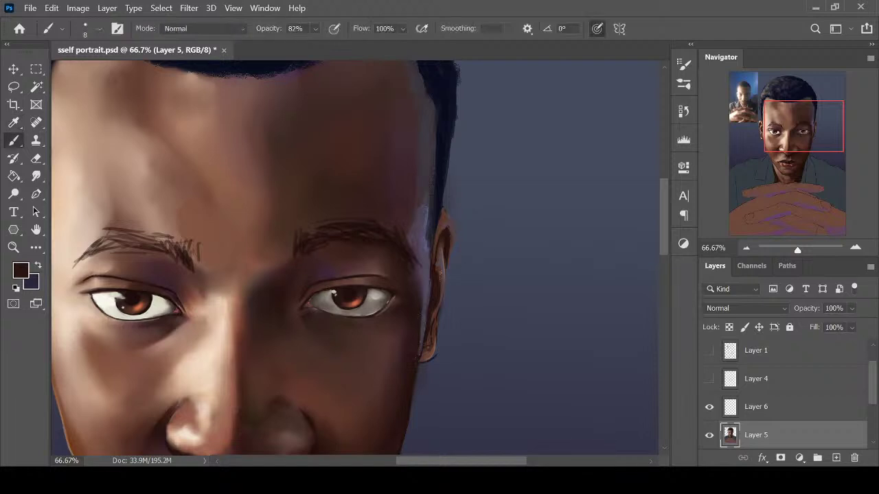
{"action": "key", "text": "i"}
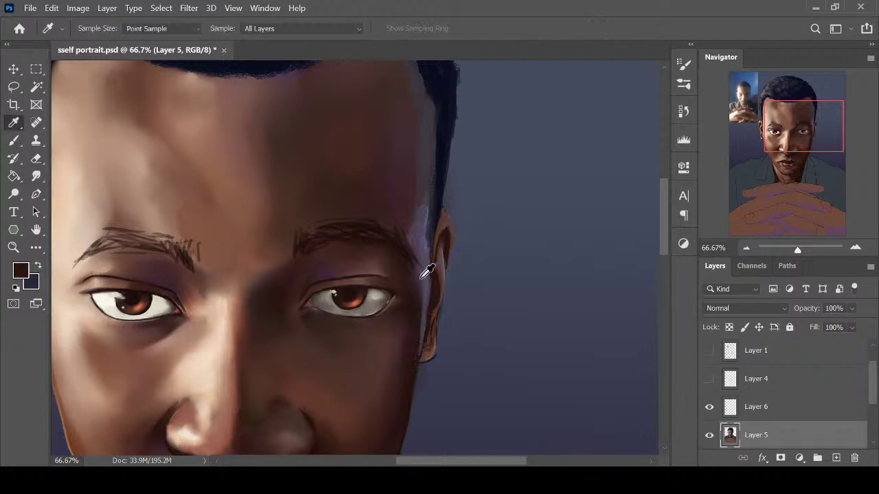
{"action": "left_click", "coordinate": [420, 268]}
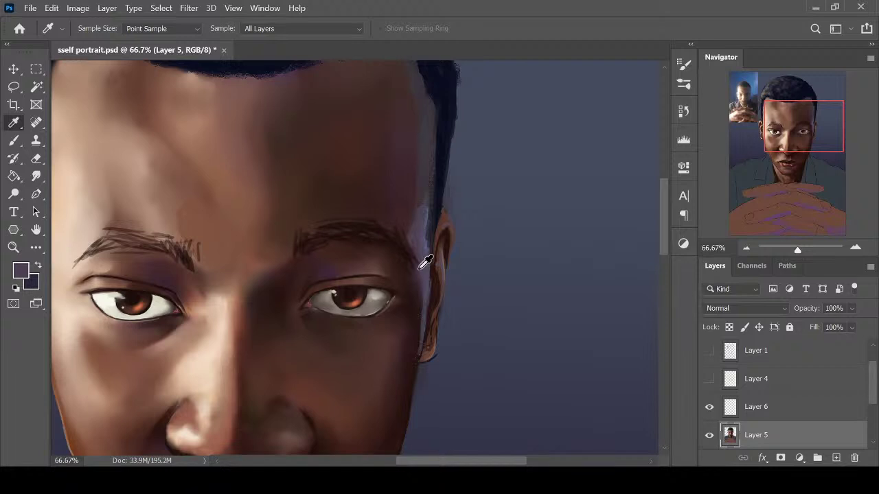
Sample a dark brown from inside the second ear and deepen its lower inner shading with the size 8 brush
{"action": "key", "text": "ctrl+minus"}
{"action": "key", "text": "ctrl+minus"}
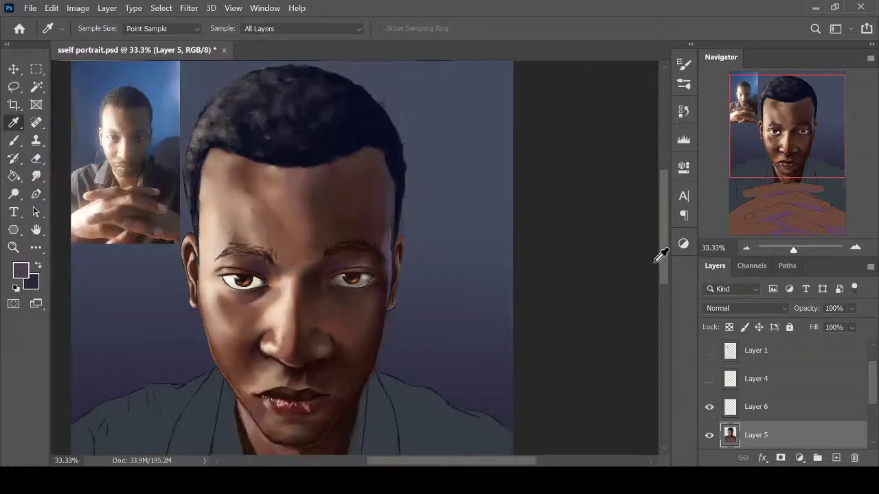
{"action": "key", "text": "ctrl+plus"}
{"action": "left_click_drag", "start_coordinate": [475, 457], "coordinate": [488, 454]}
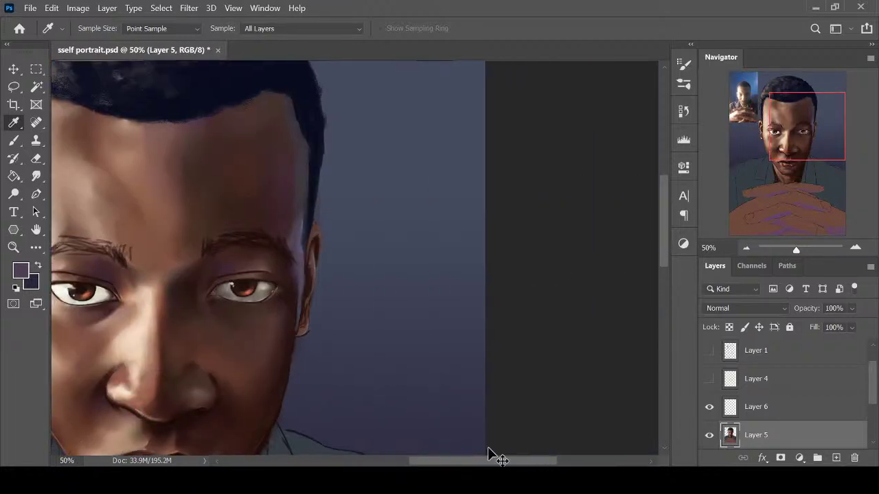
{"action": "key", "text": "ctrl+plus"}
{"action": "left_click", "coordinate": [305, 297]}
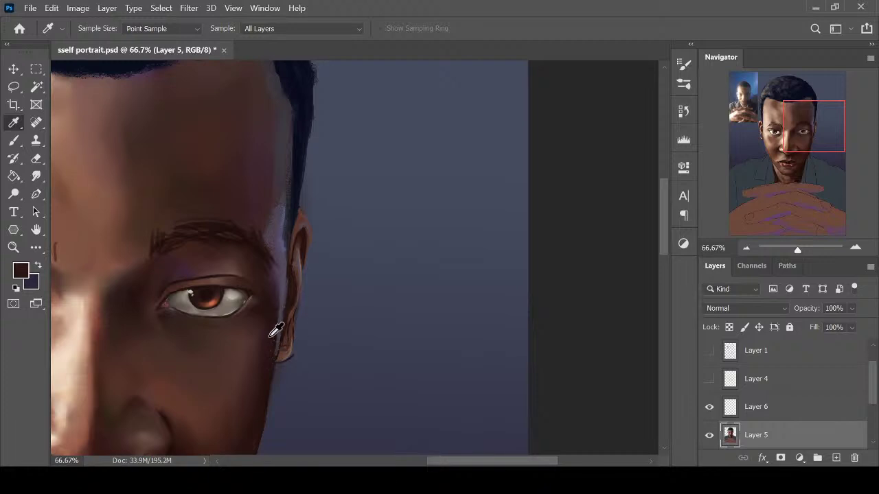
{"action": "key", "text": "ctrl+plus"}
{"action": "key", "text": "b"}
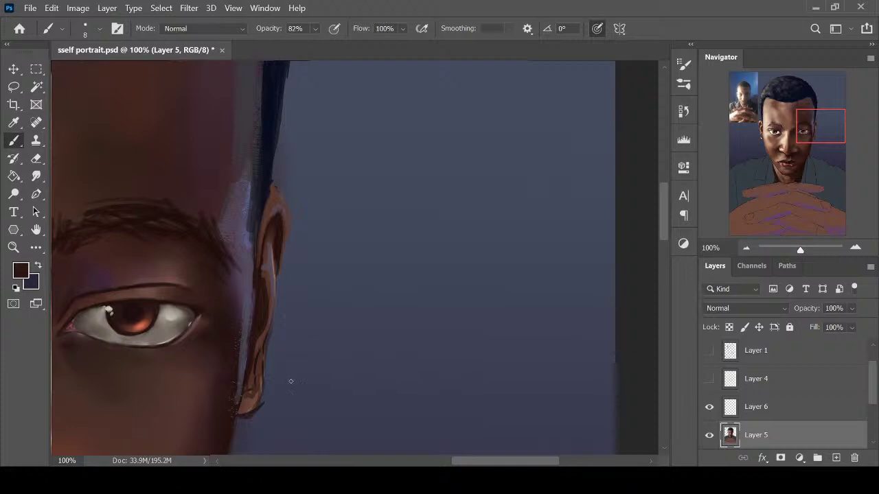
Sample the lobe's reddish brown and the inner fold's dark brown, and refine the outer edge above the second ear's lobe
{"action": "key", "text": "i"}
{"action": "left_click", "coordinate": [251, 405]}
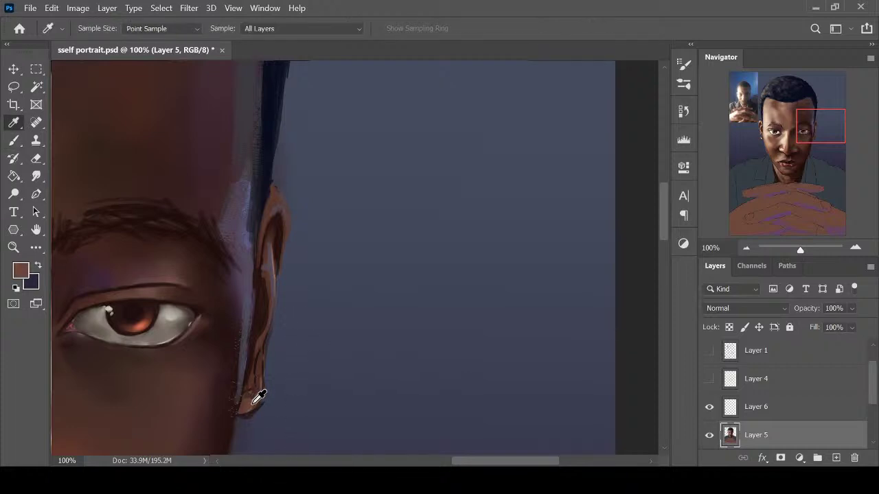
{"action": "left_click", "coordinate": [257, 331]}
{"action": "key", "text": "b"}
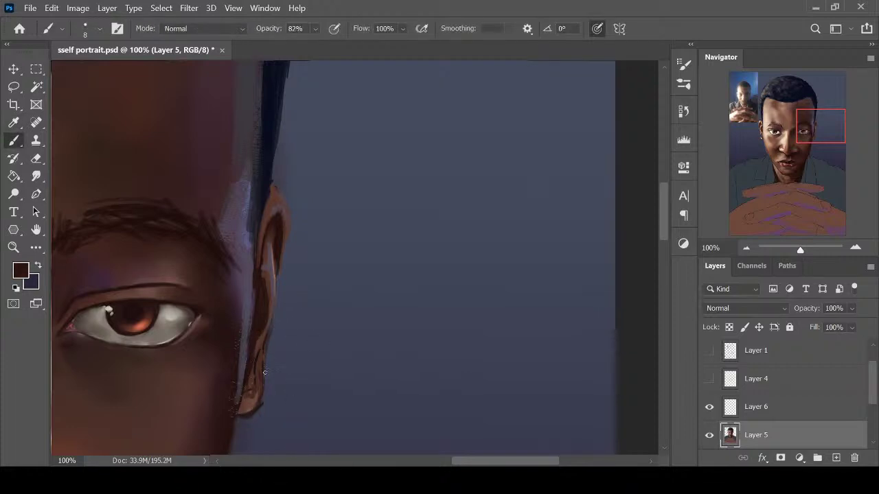
Sample a dark reddish brown above the second ear's lobe and paint over the sketch lines inside the lobe
{"action": "key", "text": "i"}
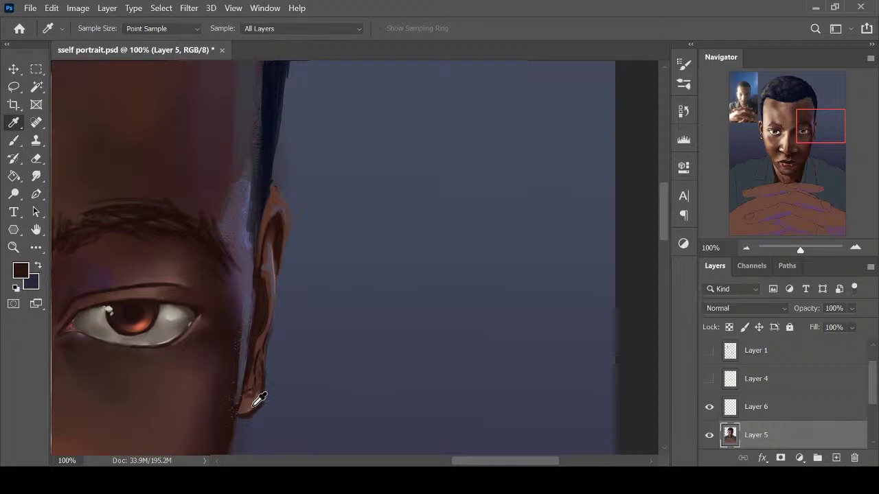
{"action": "left_click", "coordinate": [251, 394]}
{"action": "left_click", "coordinate": [253, 360]}
{"action": "key", "text": "b"}
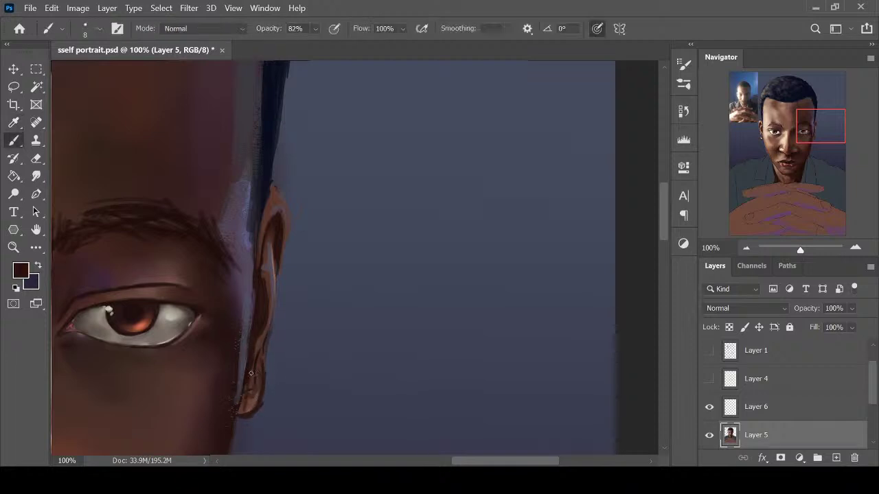
{"action": "left_click_drag", "start_coordinate": [250, 397], "coordinate": [250, 412]}
{"action": "mouse_move", "coordinate": [252, 381]}
{"action": "left_mouse_down"}
{"action": "mouse_move", "coordinate": [246, 411]}
{"action": "mouse_move", "coordinate": [255, 371]}
{"action": "left_mouse_up"}
Smudge the second ear's lobe and folds smooth at 22% strength, enlarging the tip to size 20
{"action": "key", "text": "r"}
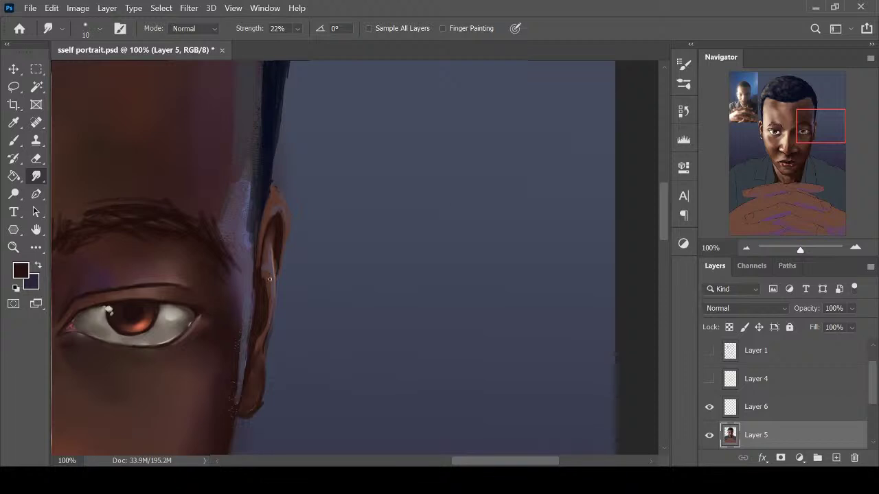
{"action": "key", "text": "bracketright"}
{"action": "key", "text": "ctrl+minus"}
{"action": "key", "text": "ctrl+minus"}
{"action": "key", "text": "ctrl+minus"}
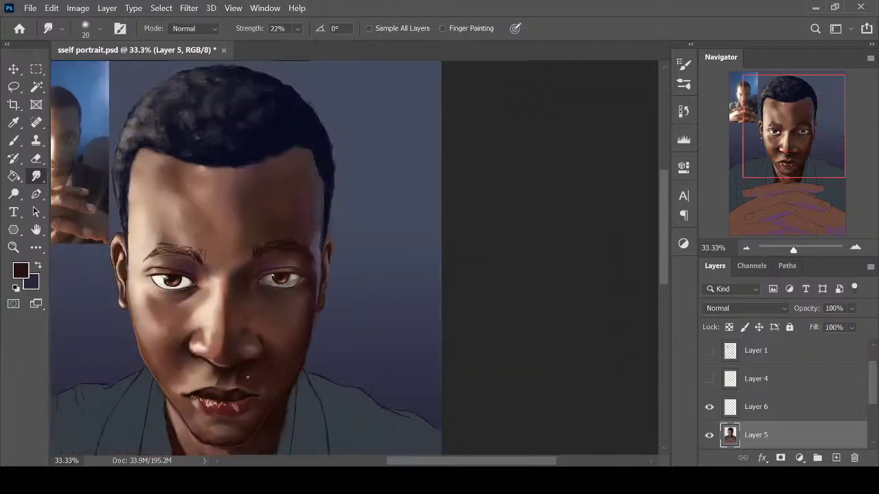
{"action": "key", "text": "ctrl+plus"}
{"action": "key", "text": "ctrl+plus"}
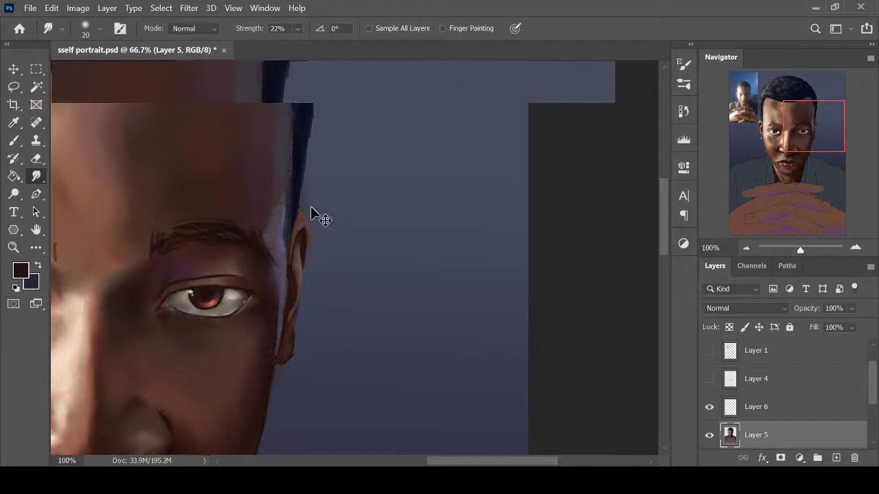
Trim the upper tip of the second ear beside the hairline with the size 10 Eraser
{"action": "key", "text": "ctrl+plus"}
{"action": "key", "text": "e"}
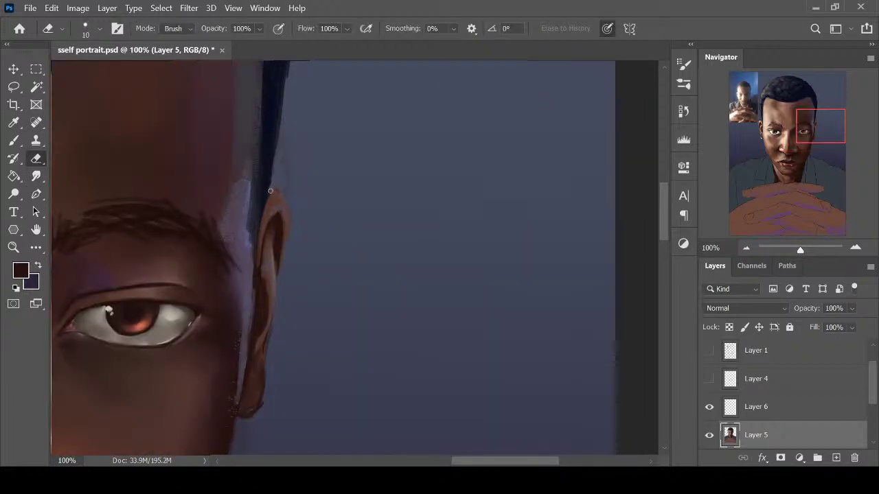
{"action": "key", "text": "ctrl+minus"}
{"action": "key", "text": "ctrl+minus"}
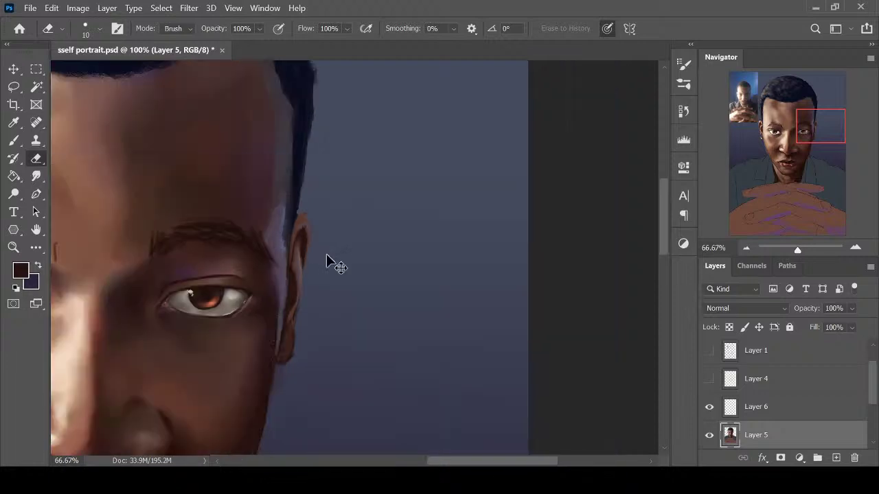
{"action": "key", "text": "ctrl+plus"}
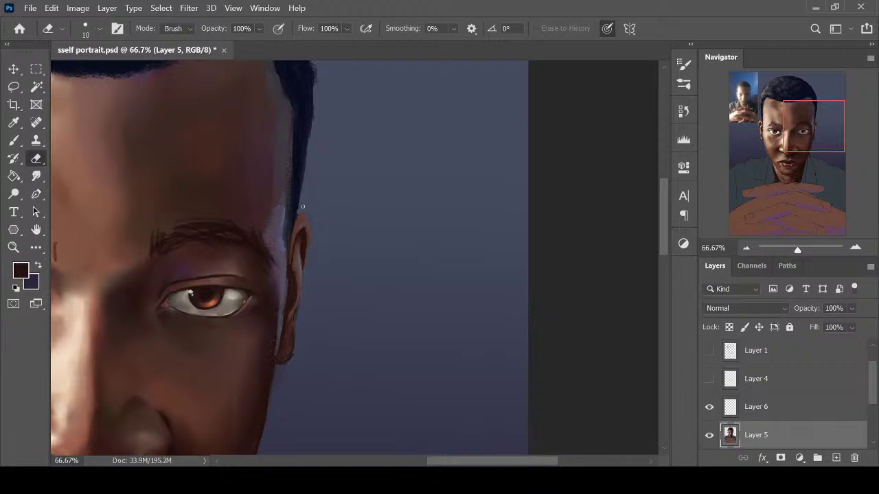
Sample dark browns from the shaded side of the nose and beside the second eye to touch up the second ear
{"action": "key", "text": "ctrl+minus"}
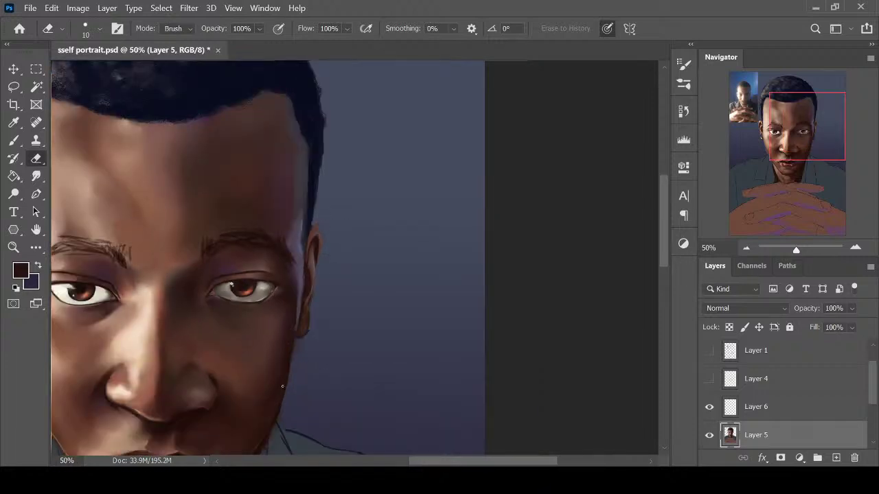
{"action": "key", "text": "ctrl+minus"}
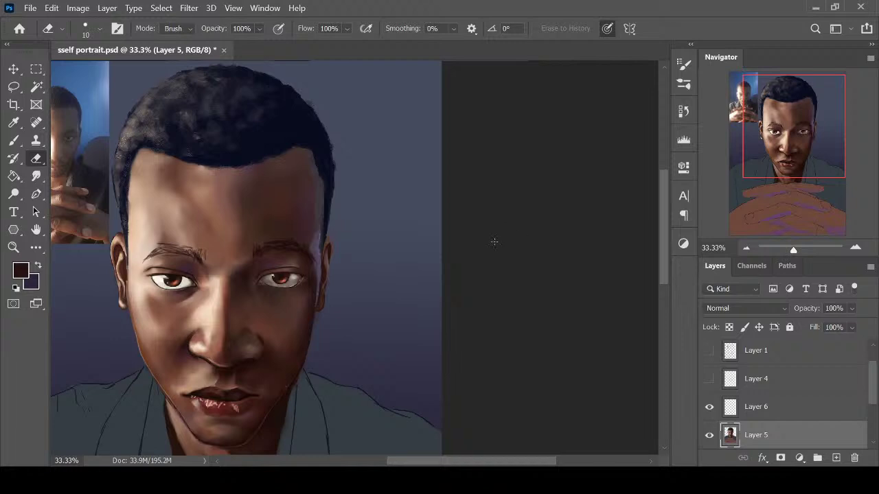
{"action": "key", "text": "ctrl+minus"}
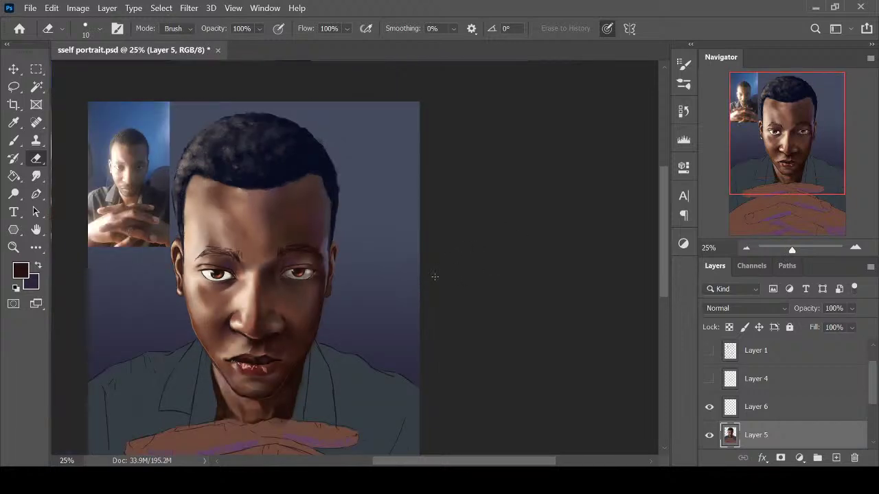
{"action": "key", "text": "ctrl+plus"}
{"action": "key", "text": "ctrl+plus"}
{"action": "key", "text": "ctrl+plus"}
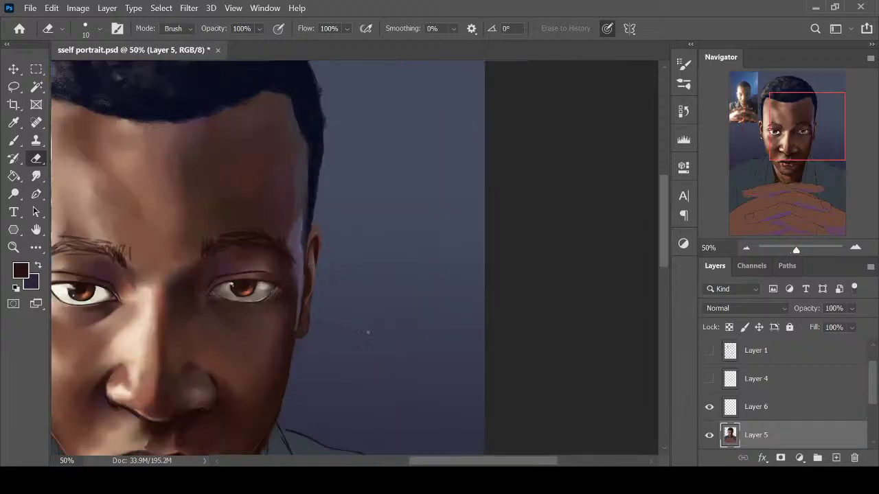
{"action": "key", "text": "i"}
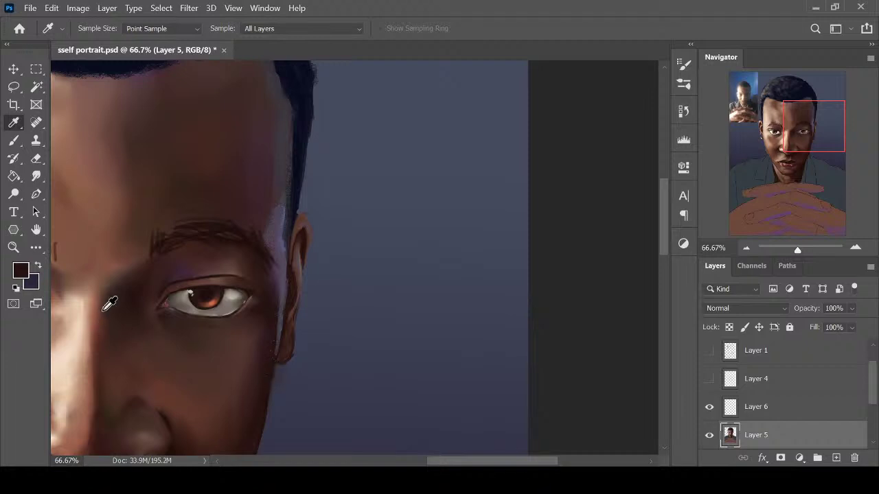
{"action": "left_click", "coordinate": [112, 298]}
{"action": "key", "text": "b"}
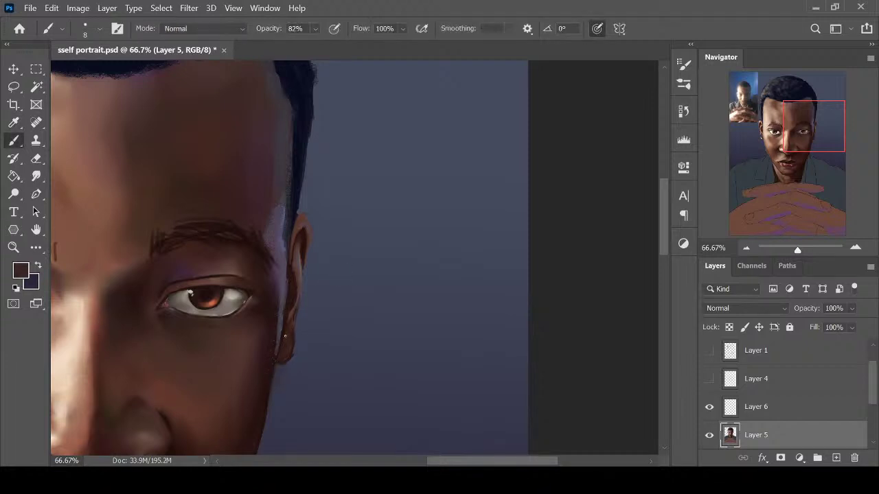
{"action": "left_click", "coordinate": [123, 322], "text": "alt"}
{"action": "left_click", "coordinate": [248, 311], "text": "alt"}
{"action": "key", "text": "ctrl+plus"}
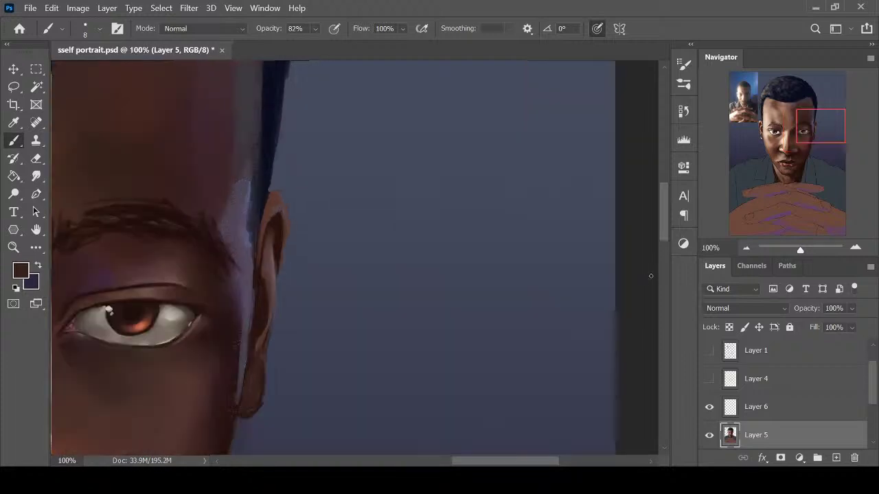
Smudge the second ear's upper rim and sample the muted purple at the temple for painting the ear's edge
{"action": "key", "text": "r"}
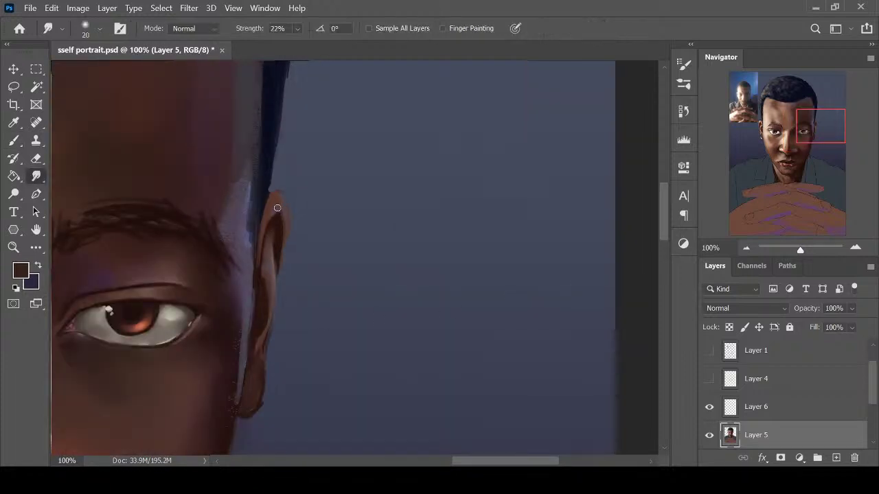
{"action": "key", "text": "i"}
{"action": "left_click", "coordinate": [241, 244]}
{"action": "key", "text": "b"}
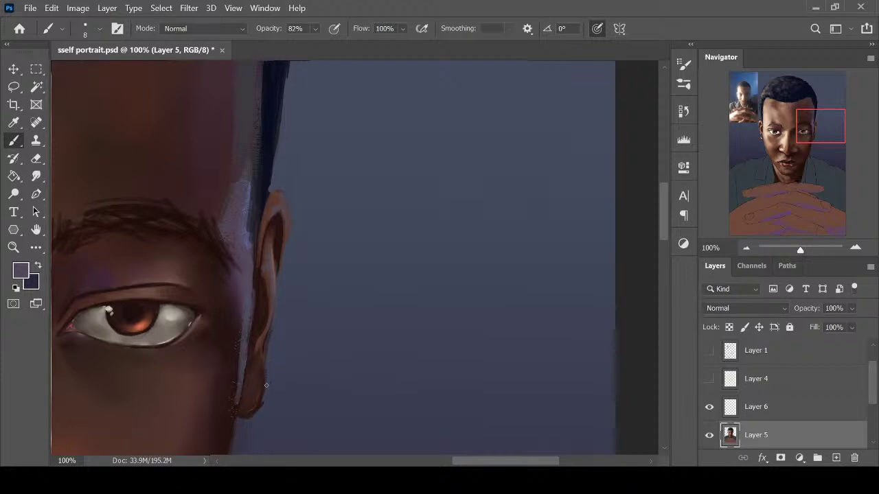
Sample the brown above the second ear's lobe, repaint the lobe's outer contour and smudge the lower part smooth
{"action": "key", "text": "i"}
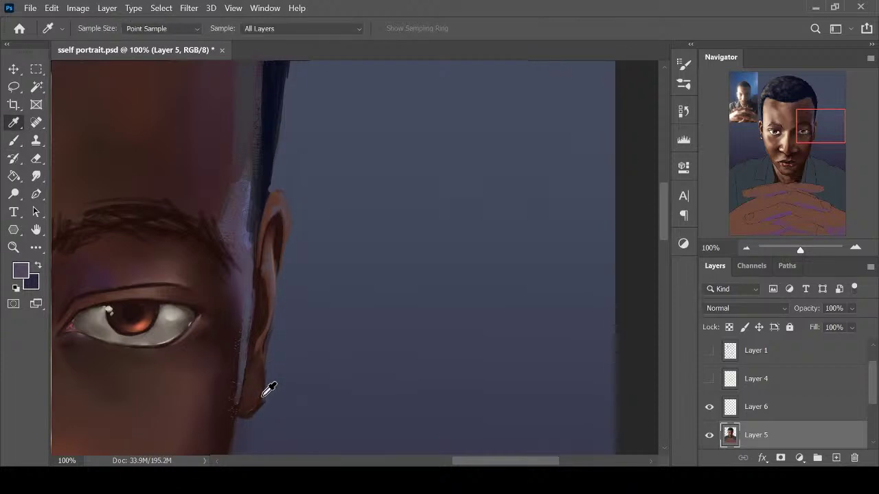
{"action": "left_click", "coordinate": [259, 345]}
{"action": "key", "text": "b"}
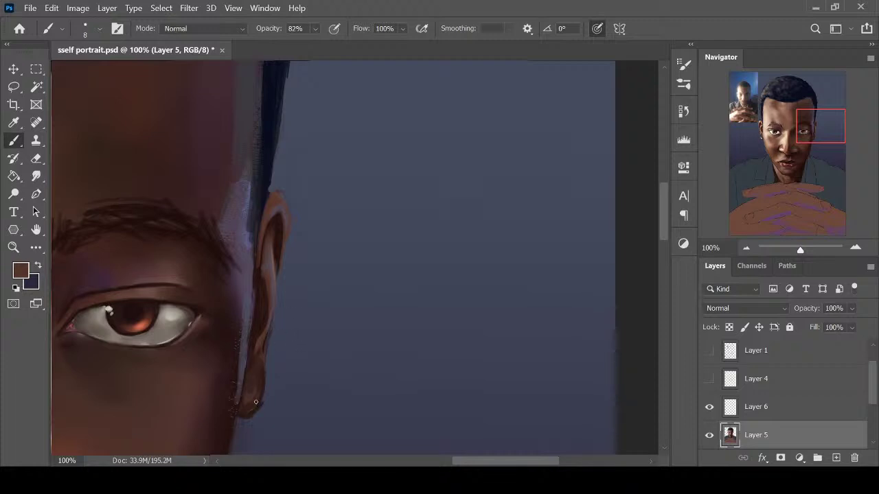
{"action": "key", "text": "r"}
{"action": "mouse_move", "coordinate": [247, 403]}
{"action": "left_mouse_down"}
{"action": "mouse_move", "coordinate": [254, 378]}
{"action": "mouse_move", "coordinate": [255, 416]}
{"action": "mouse_move", "coordinate": [242, 421]}
{"action": "mouse_move", "coordinate": [259, 406]}
{"action": "left_mouse_up"}
Rework the lobe's outer edge with the Eraser and a sampled brown, and blend a greyish mauve along the second ear's upper rim
{"action": "key", "text": "e"}
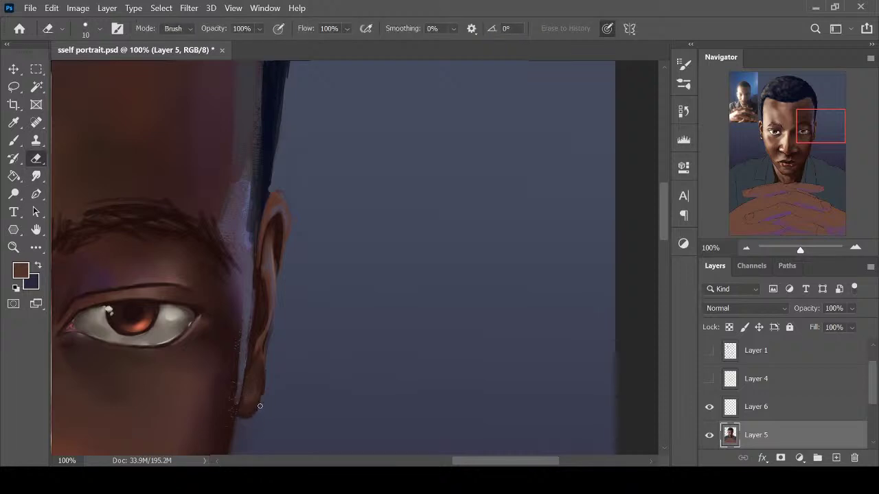
{"action": "key", "text": "ctrl+z"}
{"action": "key", "text": "i"}
{"action": "key", "text": "b"}
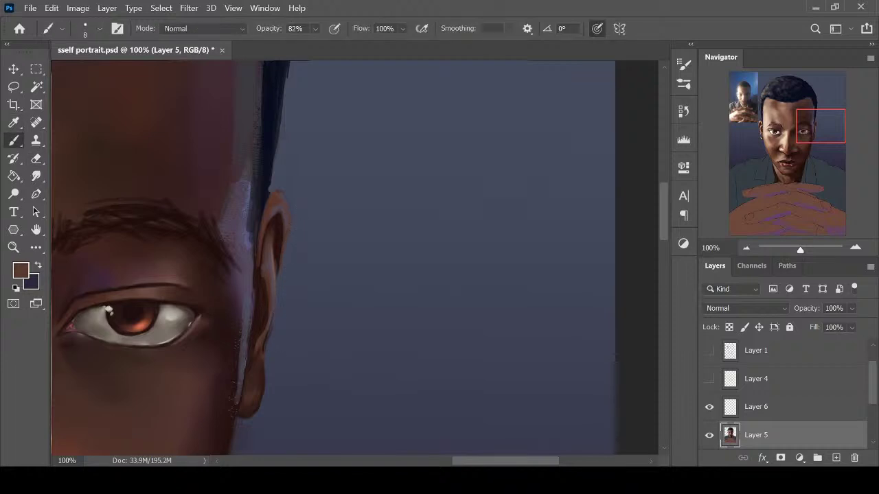
{"action": "left_click", "coordinate": [284, 197], "text": "alt"}
{"action": "key", "text": "r"}
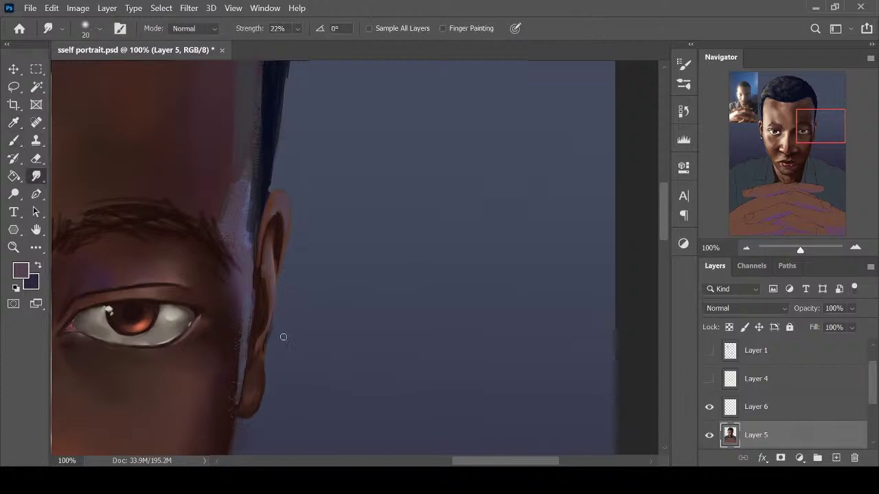
Paint a soft mauve highlight on the second ear's lobe with the size 8 Brush and smudge it at 22% strength
{"action": "key", "text": "ctrl+minus"}
{"action": "key", "text": "ctrl+minus"}
{"action": "key", "text": "ctrl+minus"}
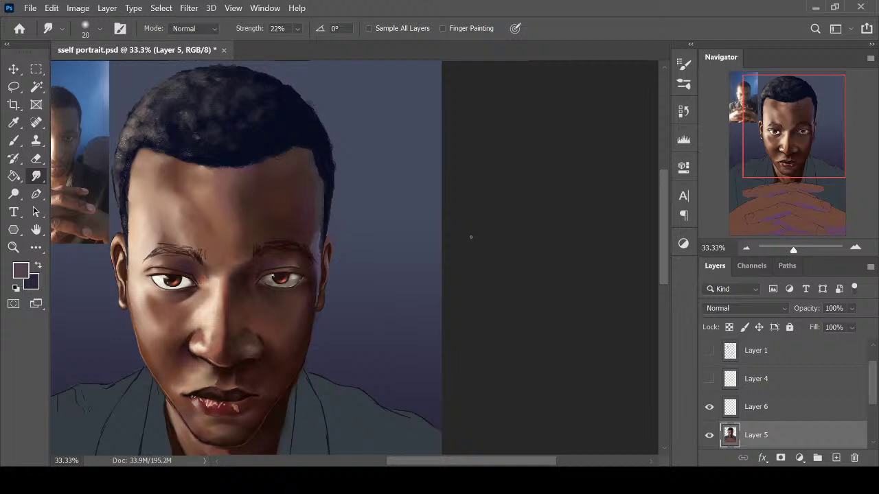
{"action": "key", "text": "ctrl+plus"}
{"action": "key", "text": "ctrl+plus"}
{"action": "key", "text": "ctrl+plus"}
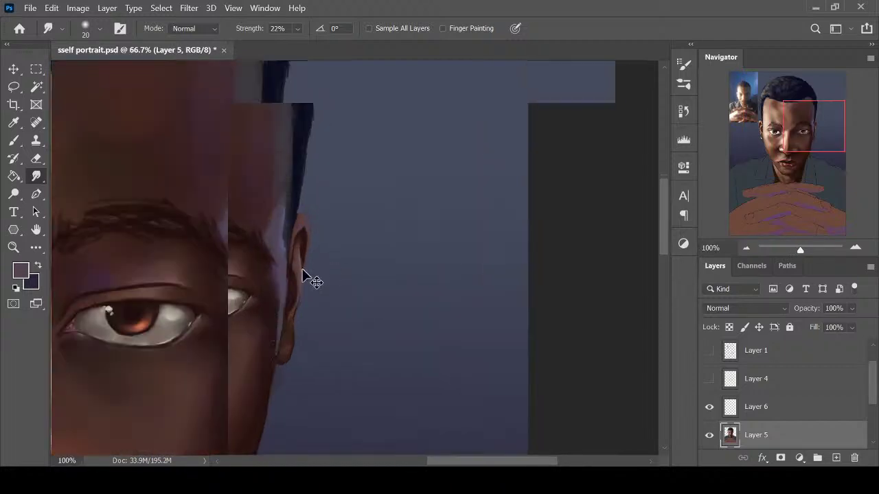
{"action": "key", "text": "i"}
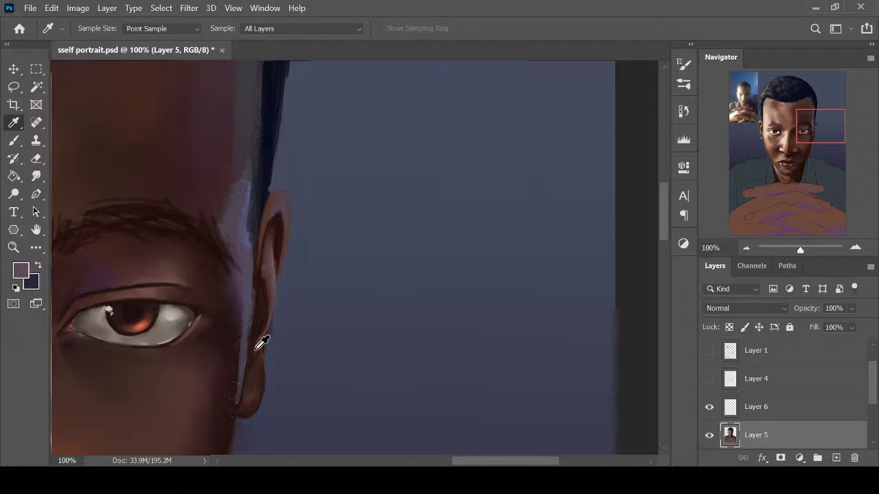
{"action": "key", "text": "b"}
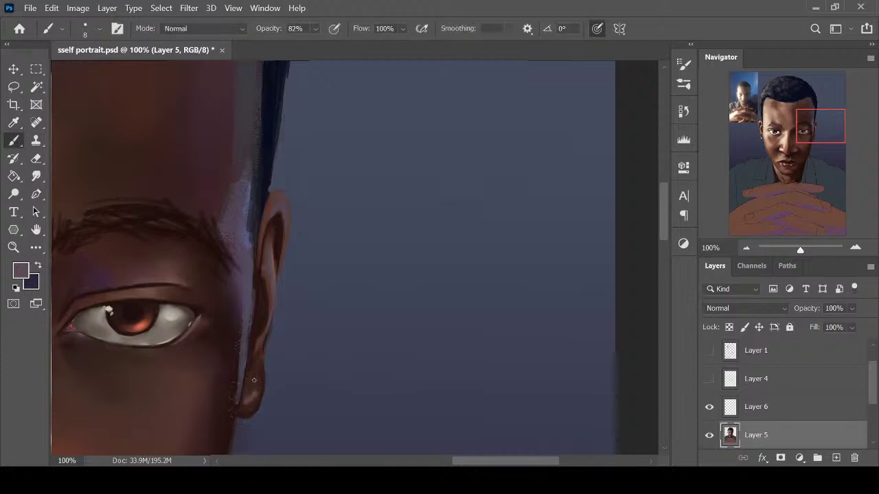
{"action": "key", "text": "r"}
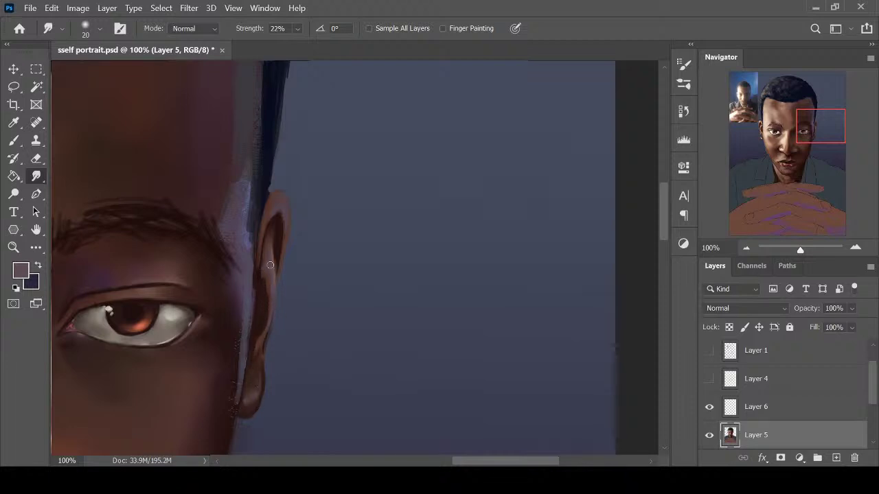
Sample the dark brown of the second ear's inner fold, darken the fold's front edge and smudge it
{"action": "key", "text": "b"}
{"action": "left_click", "coordinate": [279, 231], "text": "alt"}
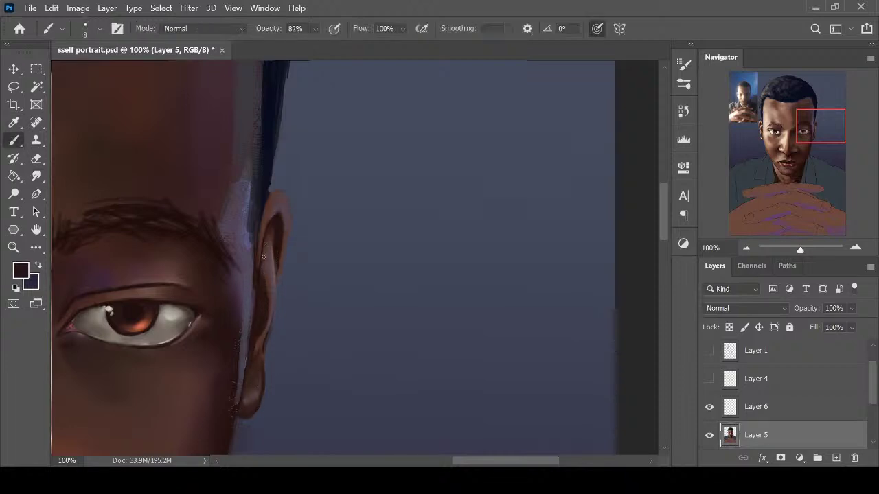
{"action": "left_click_drag", "start_coordinate": [265, 250], "coordinate": [260, 284]}
{"action": "key", "text": "r"}
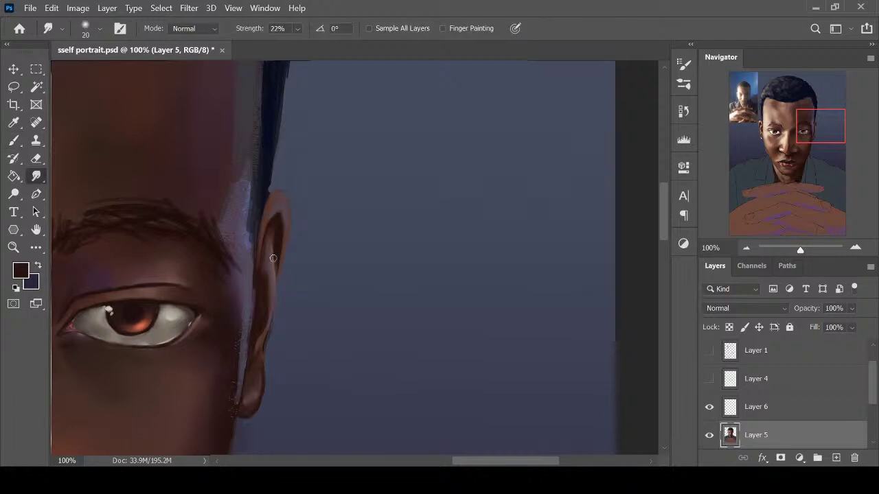
Make Layer 6 active and pick a near-black colour with the size 6 Brush for painting the eyebrows
{"action": "key", "text": "ctrl+minus"}
{"action": "key", "text": "ctrl+minus"}
{"action": "key", "text": "ctrl+minus"}
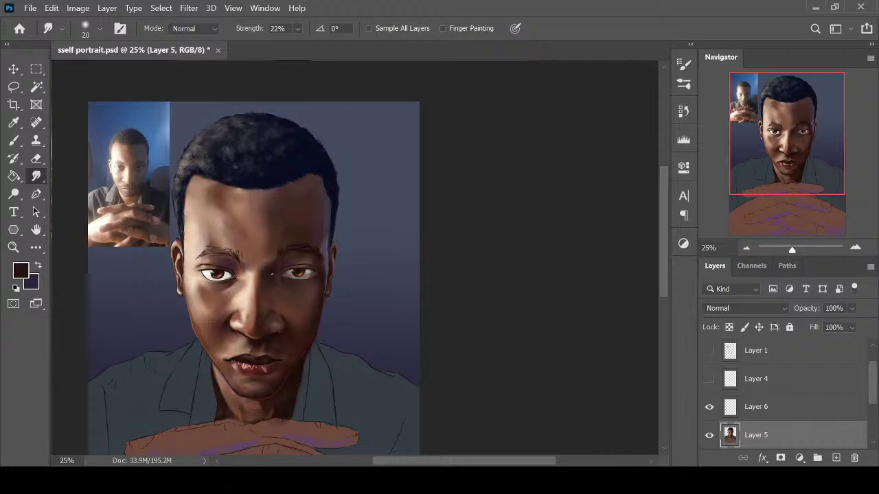
{"action": "mouse_move", "coordinate": [664, 225]}
{"action": "left_mouse_down"}
{"action": "mouse_move", "coordinate": [664, 240]}
{"action": "mouse_move", "coordinate": [659, 217]}
{"action": "left_mouse_up"}
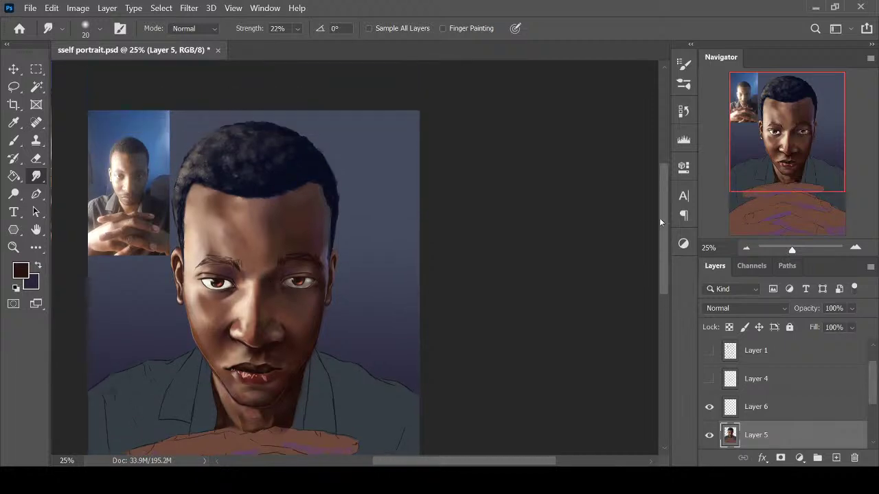
{"action": "left_click", "coordinate": [774, 408]}
{"action": "key", "text": "ctrl+plus"}
{"action": "key", "text": "ctrl+plus"}
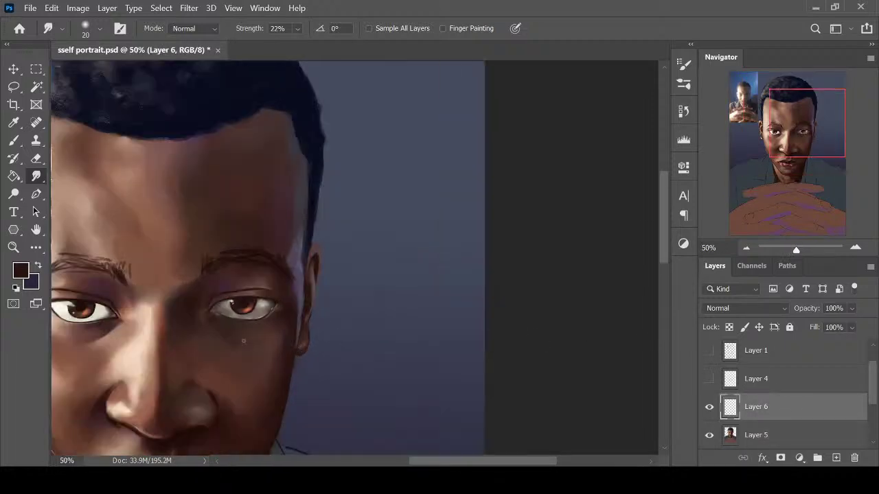
{"action": "key", "text": "ctrl+plus"}
{"action": "key", "text": "b"}
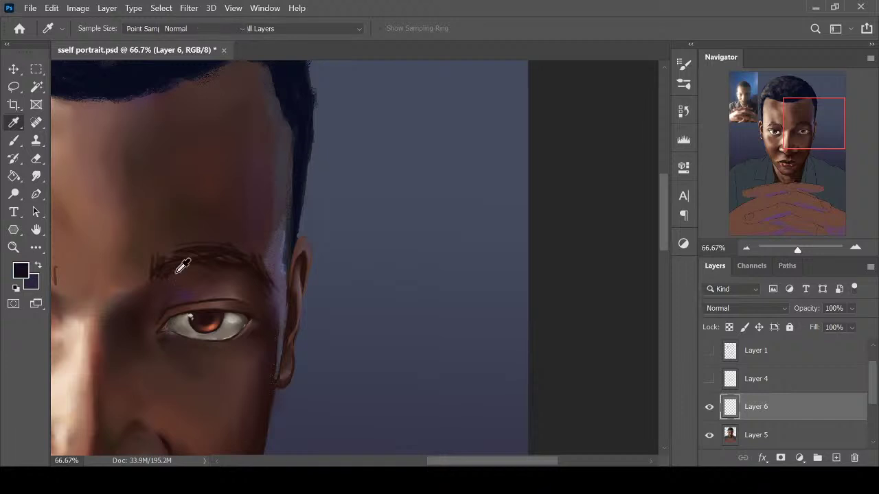
{"action": "left_click_drag", "start_coordinate": [448, 461], "coordinate": [401, 460]}
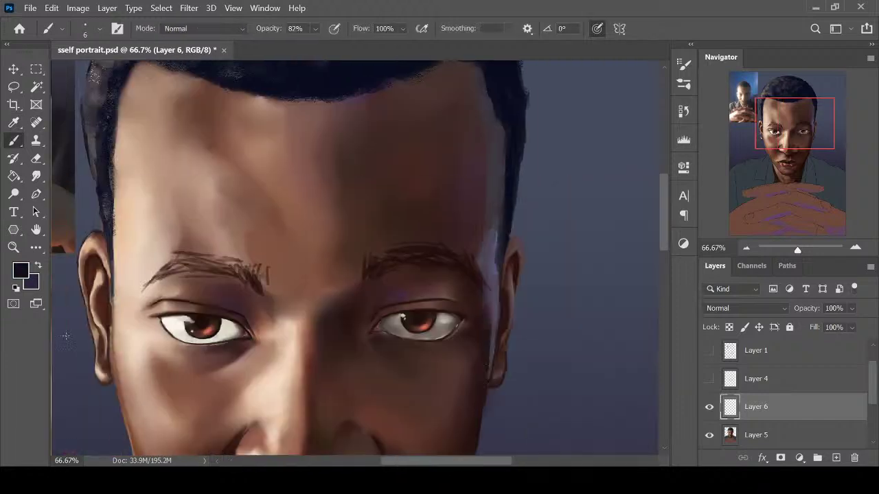
Try a straight horizontal guide line across both eyebrows, undo it, and trim the second eyebrow's upper edge with the size 10 Eraser
{"action": "left_click_drag", "start_coordinate": [175, 248], "coordinate": [546, 248]}
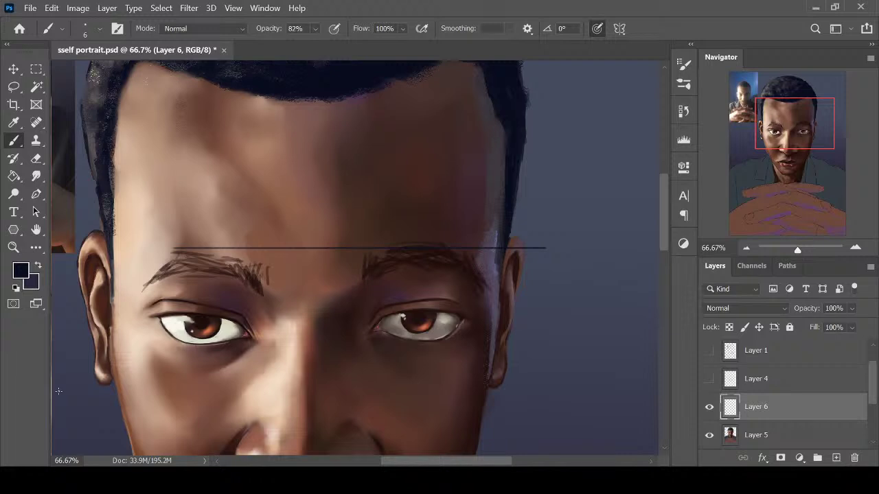
{"action": "key", "text": "ctrl+z"}
{"action": "key", "text": "e"}
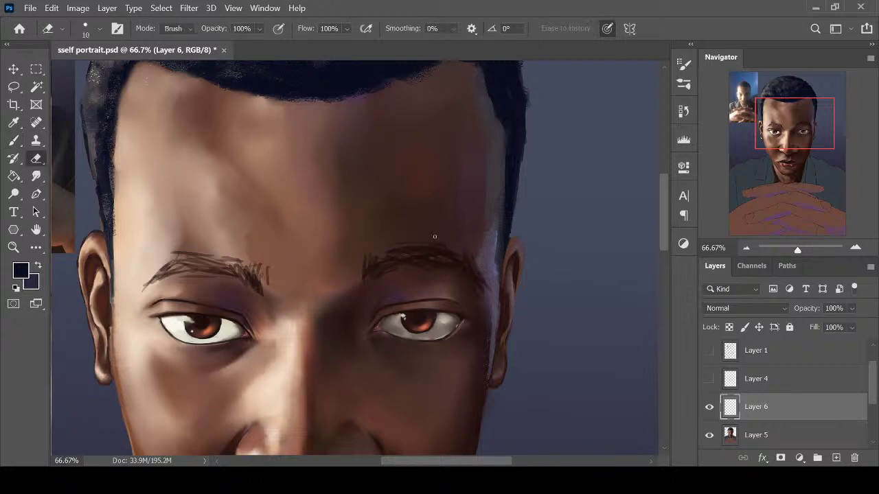
Paint dark navy hair strokes from the second eyebrow's inner end along its arch with the size 6 Brush at 82% opacity
{"action": "key", "text": "b"}
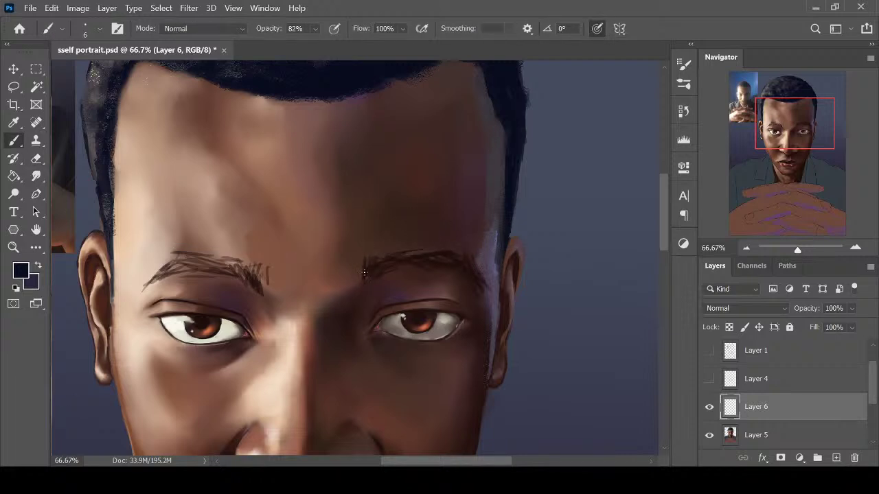
{"action": "left_click_drag", "start_coordinate": [366, 280], "coordinate": [378, 272]}
{"action": "key", "text": "]"}
{"action": "key", "text": "ctrl+equal"}
{"action": "key", "text": "bracketleft"}
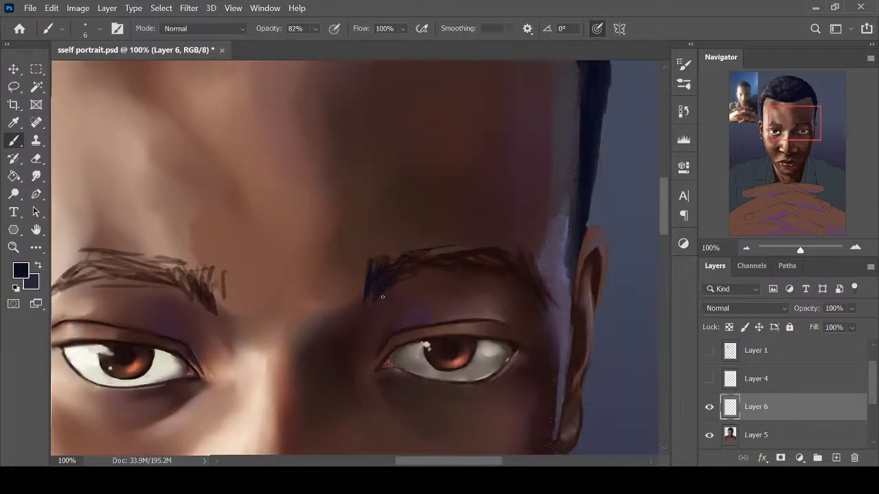
{"action": "mouse_move", "coordinate": [401, 278]}
{"action": "left_mouse_down"}
{"action": "mouse_move", "coordinate": [426, 260]}
{"action": "mouse_move", "coordinate": [480, 255]}
{"action": "left_mouse_up"}
Change the brush colour to black and paint fine hair strokes along the second eyebrow's upper edge
{"action": "left_click", "coordinate": [573, 215], "text": "alt"}
{"action": "key", "text": "i"}
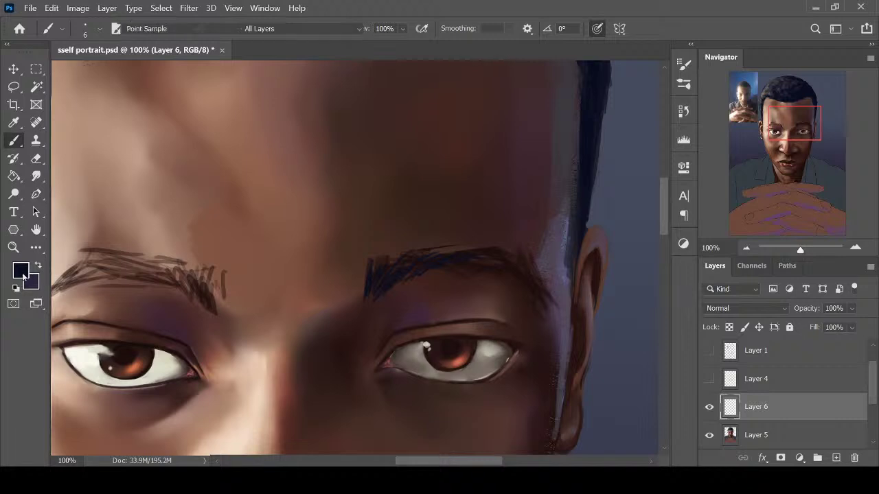
{"action": "key", "text": "b"}
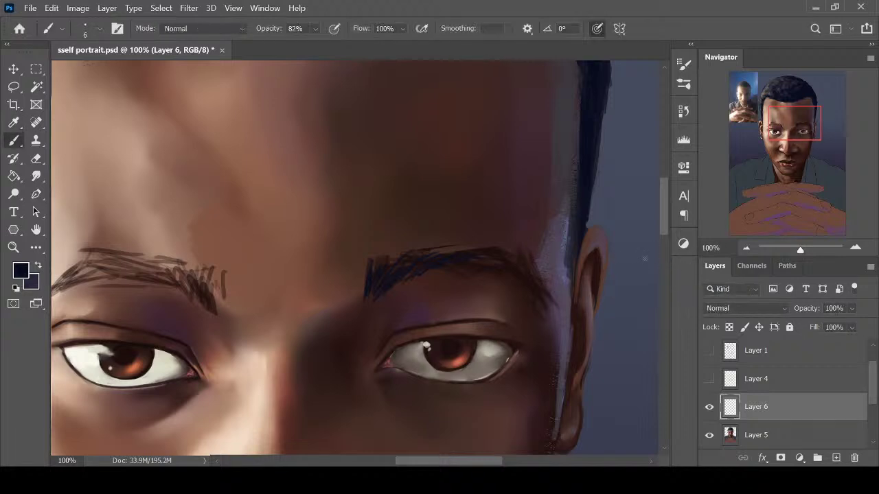
{"action": "key", "text": "i"}
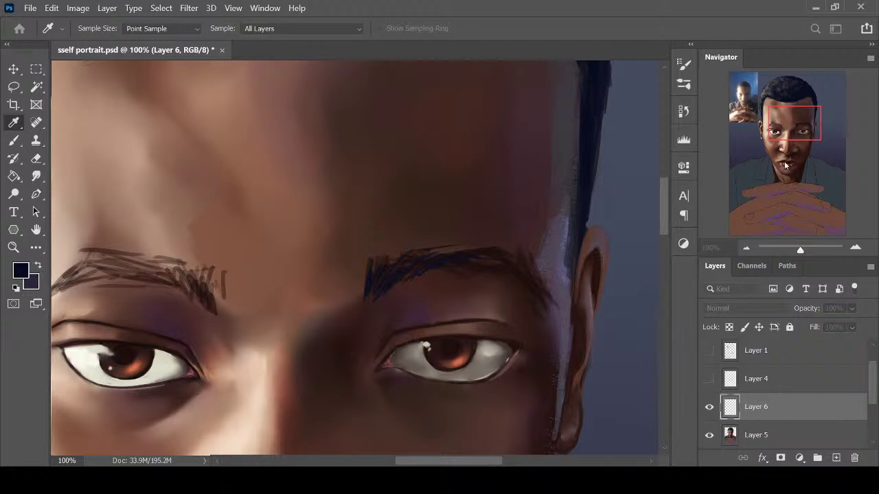
{"action": "key", "text": "b"}
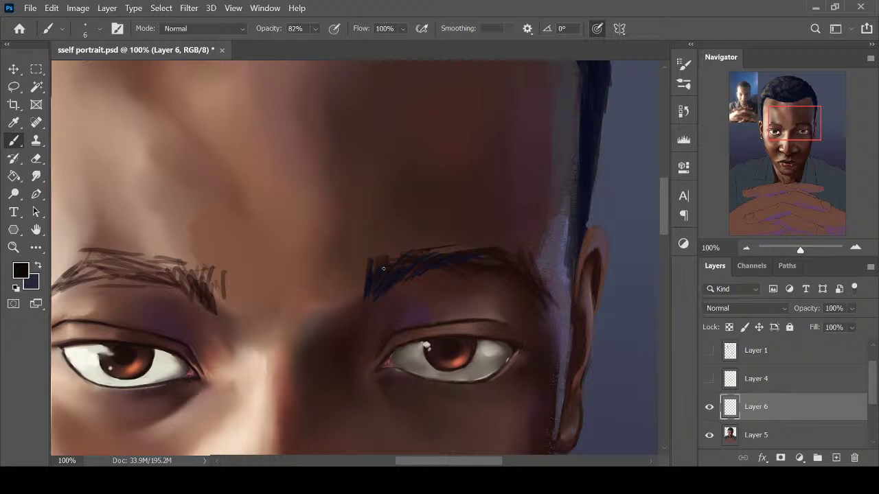
{"action": "left_click_drag", "start_coordinate": [405, 269], "coordinate": [439, 249]}
{"action": "left_click_drag", "start_coordinate": [383, 264], "coordinate": [396, 250]}
{"action": "mouse_move", "coordinate": [416, 257]}
{"action": "left_mouse_down"}
{"action": "mouse_move", "coordinate": [470, 247]}
{"action": "mouse_move", "coordinate": [405, 263]}
{"action": "mouse_move", "coordinate": [444, 243]}
{"action": "left_mouse_up"}
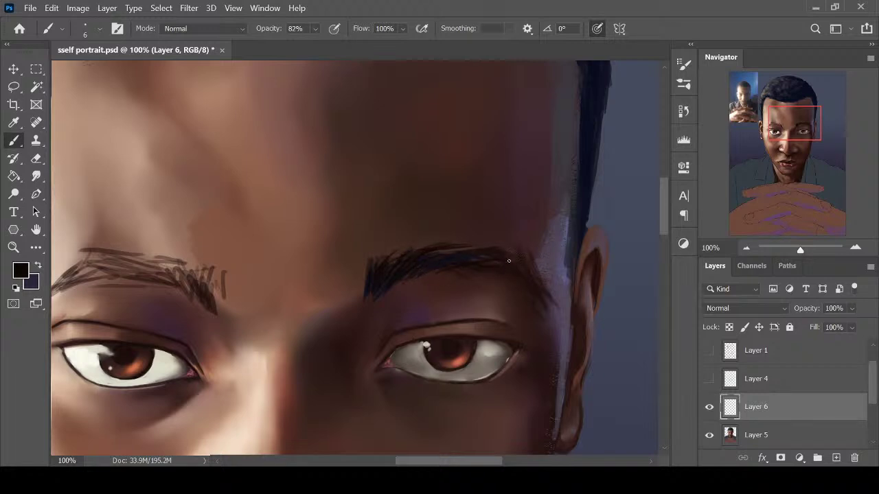
Paint black hair strokes over the second eyebrow's outer tail, lower edge and inner end with the size 6 Brush
{"action": "mouse_move", "coordinate": [508, 261]}
{"action": "left_mouse_down"}
{"action": "mouse_move", "coordinate": [510, 252]}
{"action": "mouse_move", "coordinate": [557, 295]}
{"action": "left_mouse_up"}
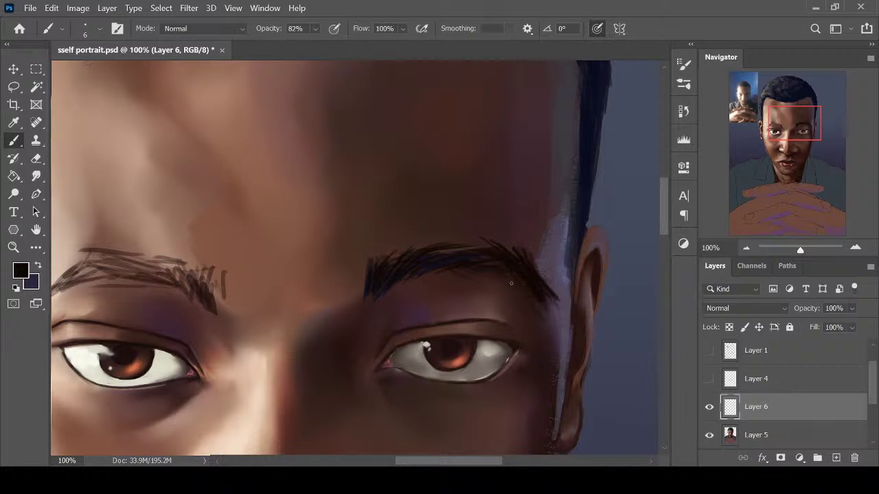
{"action": "left_click_drag", "start_coordinate": [424, 276], "coordinate": [455, 271]}
{"action": "left_click_drag", "start_coordinate": [363, 296], "coordinate": [363, 277]}
{"action": "key", "text": "ctrl+minus"}
{"action": "key", "text": "ctrl+minus"}
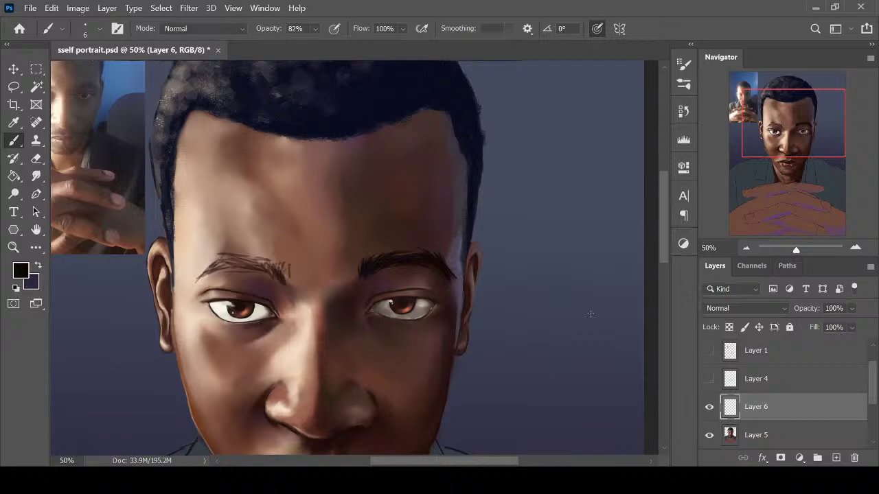
{"action": "key", "text": "ctrl+plus"}
{"action": "key", "text": "e"}
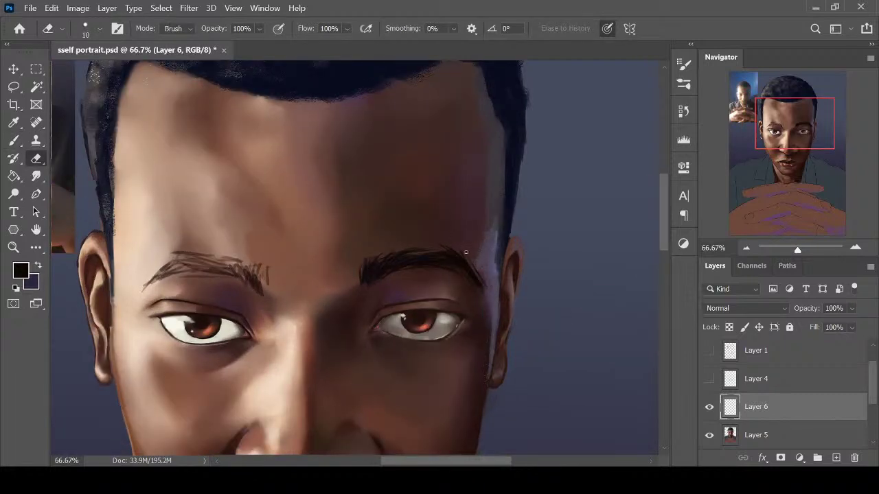
{"action": "key", "text": "ctrl+minus"}
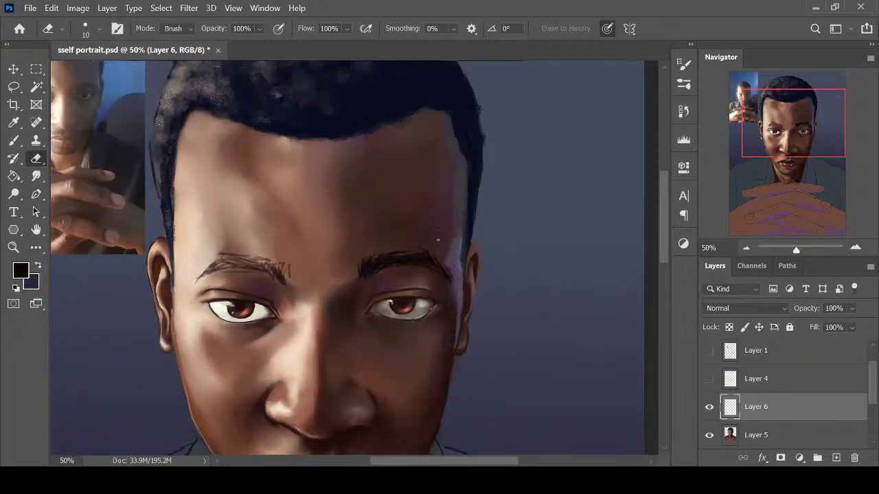
{"action": "key", "text": "ctrl+minus"}
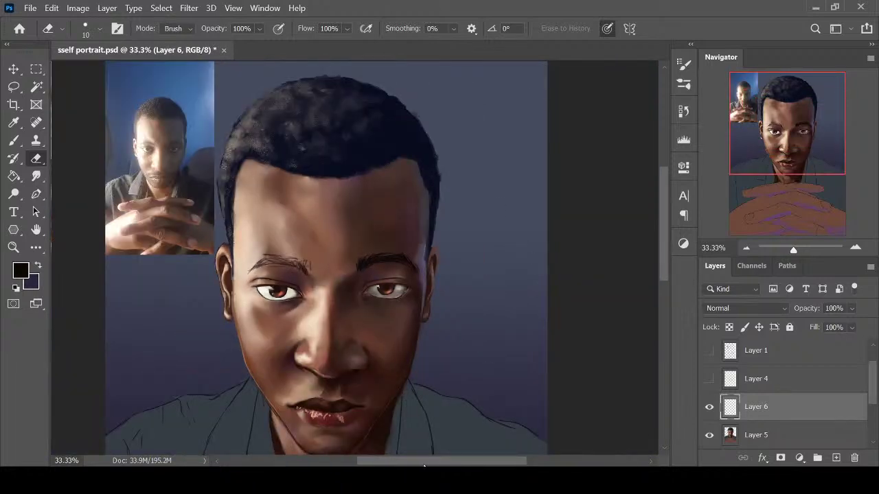
Paint short upright black hairs over the first eyebrow's inner end with the size 6 Brush at 82% opacity
{"action": "left_click_drag", "start_coordinate": [425, 465], "coordinate": [407, 464]}
{"action": "key", "text": "ctrl+plus"}
{"action": "key", "text": "ctrl+plus"}
{"action": "key", "text": "bracketright"}
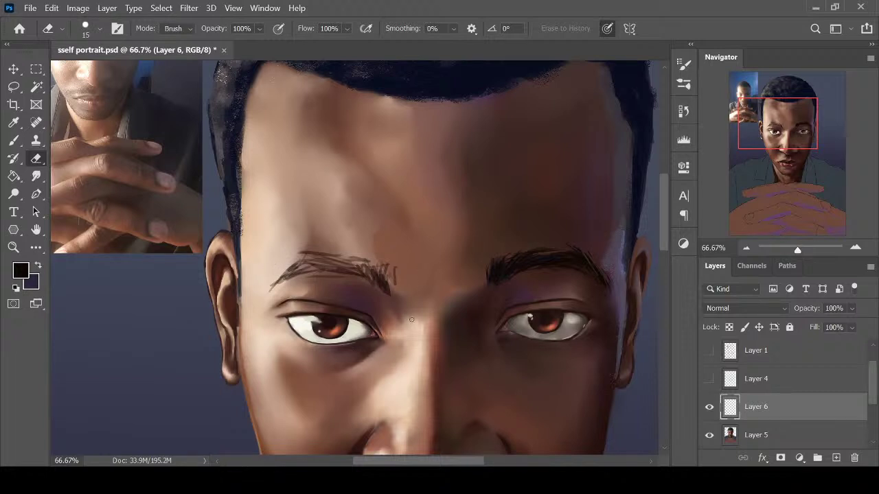
{"action": "key", "text": "b"}
{"action": "mouse_move", "coordinate": [392, 291]}
{"action": "left_mouse_down"}
{"action": "mouse_move", "coordinate": [394, 268]}
{"action": "mouse_move", "coordinate": [389, 274]}
{"action": "left_mouse_up"}
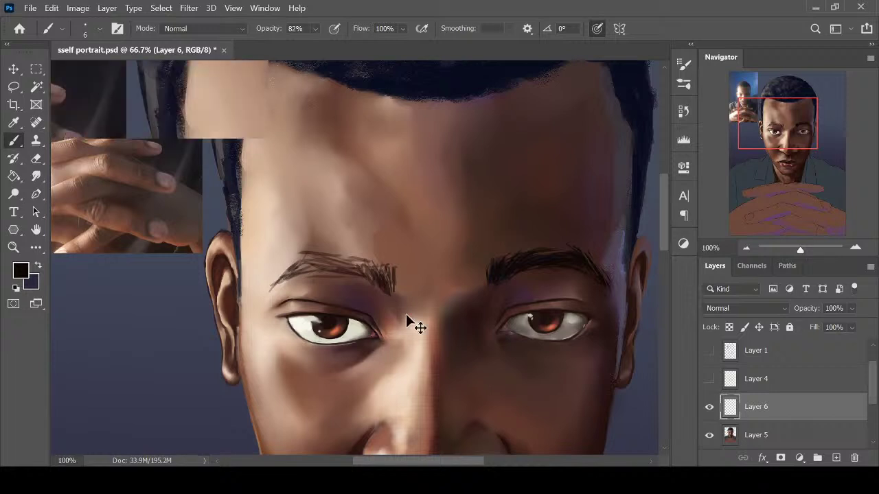
{"action": "key", "text": "ctrl+plus"}
{"action": "mouse_move", "coordinate": [409, 272]}
{"action": "left_mouse_down"}
{"action": "mouse_move", "coordinate": [412, 304]}
{"action": "mouse_move", "coordinate": [421, 307]}
{"action": "left_mouse_up"}
{"action": "left_click_drag", "start_coordinate": [406, 267], "coordinate": [402, 306]}
{"action": "left_click_drag", "start_coordinate": [376, 252], "coordinate": [384, 294]}
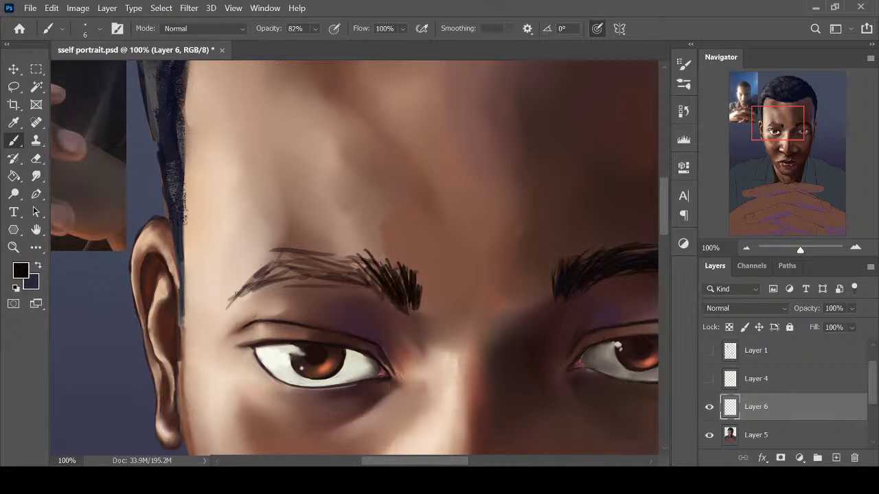
Paint black hair strokes from the first eyebrow's tail along its arch, upper edge and underside to the inner end
{"action": "left_click_drag", "start_coordinate": [264, 280], "coordinate": [233, 302]}
{"action": "mouse_move", "coordinate": [305, 273]}
{"action": "left_mouse_down"}
{"action": "mouse_move", "coordinate": [241, 293]}
{"action": "mouse_move", "coordinate": [253, 279]}
{"action": "left_mouse_up"}
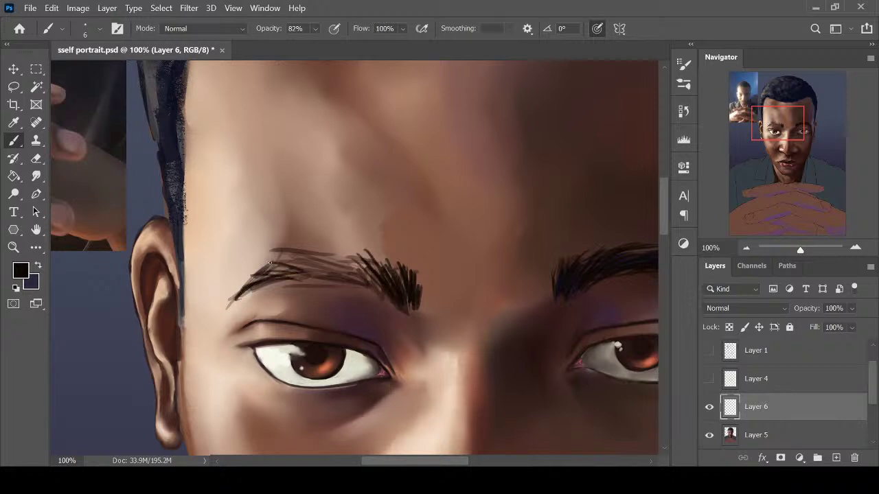
{"action": "mouse_move", "coordinate": [324, 260]}
{"action": "left_mouse_down"}
{"action": "mouse_move", "coordinate": [288, 278]}
{"action": "mouse_move", "coordinate": [268, 270]}
{"action": "left_mouse_up"}
{"action": "mouse_move", "coordinate": [358, 254]}
{"action": "left_mouse_down"}
{"action": "mouse_move", "coordinate": [273, 265]}
{"action": "mouse_move", "coordinate": [326, 266]}
{"action": "mouse_move", "coordinate": [306, 266]}
{"action": "left_mouse_up"}
{"action": "left_click_drag", "start_coordinate": [384, 250], "coordinate": [270, 281]}
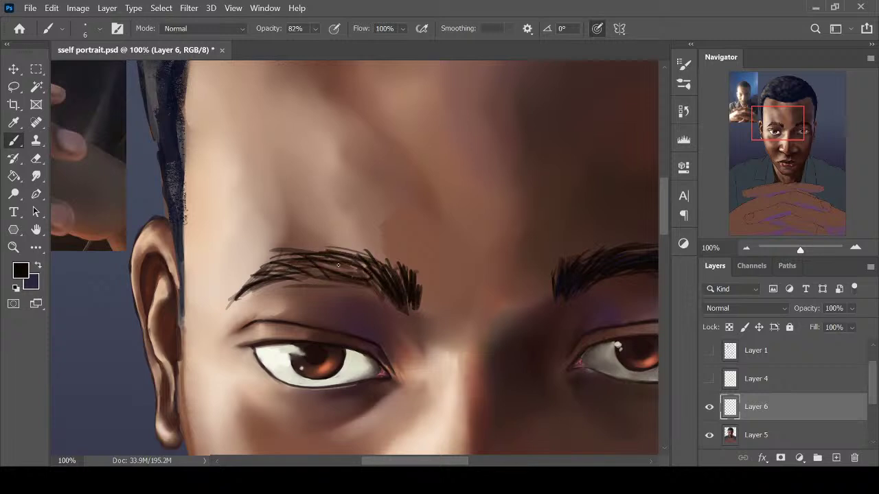
{"action": "mouse_move", "coordinate": [380, 284]}
{"action": "left_mouse_down"}
{"action": "mouse_move", "coordinate": [309, 269]}
{"action": "mouse_move", "coordinate": [331, 279]}
{"action": "left_mouse_up"}
{"action": "left_click_drag", "start_coordinate": [390, 302], "coordinate": [361, 291]}
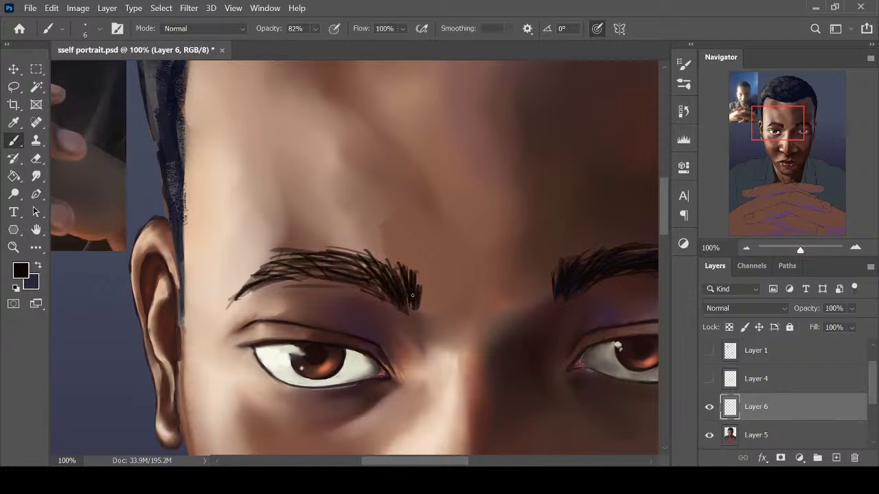
{"action": "mouse_move", "coordinate": [425, 303]}
{"action": "left_mouse_down"}
{"action": "mouse_move", "coordinate": [417, 276]}
{"action": "mouse_move", "coordinate": [380, 258]}
{"action": "mouse_move", "coordinate": [328, 258]}
{"action": "left_mouse_up"}
{"action": "key", "text": "ctrl+minus"}
{"action": "key", "text": "ctrl+plus"}
Trim the tip of the first eyebrow's tail and thin its outer hairs with the size 15 Eraser
{"action": "key", "text": "e"}
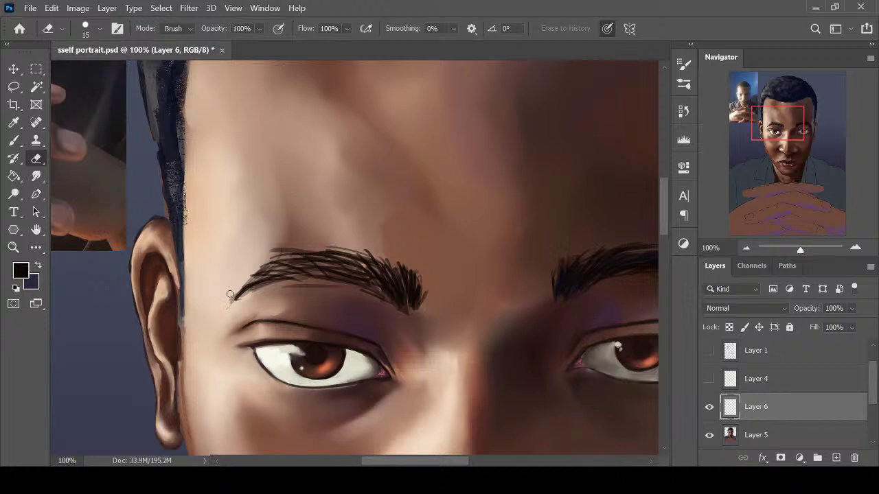
{"action": "left_click_drag", "start_coordinate": [230, 295], "coordinate": [225, 312]}
{"action": "left_click_drag", "start_coordinate": [269, 291], "coordinate": [231, 303]}
{"action": "key", "text": "ctrl+minus"}
{"action": "key", "text": "ctrl+plus"}
{"action": "key", "text": "b"}
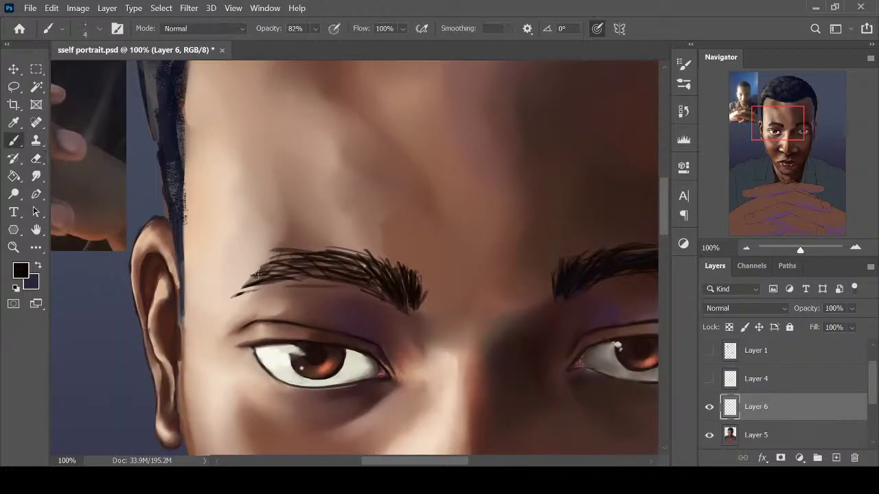
{"action": "key", "text": "e"}
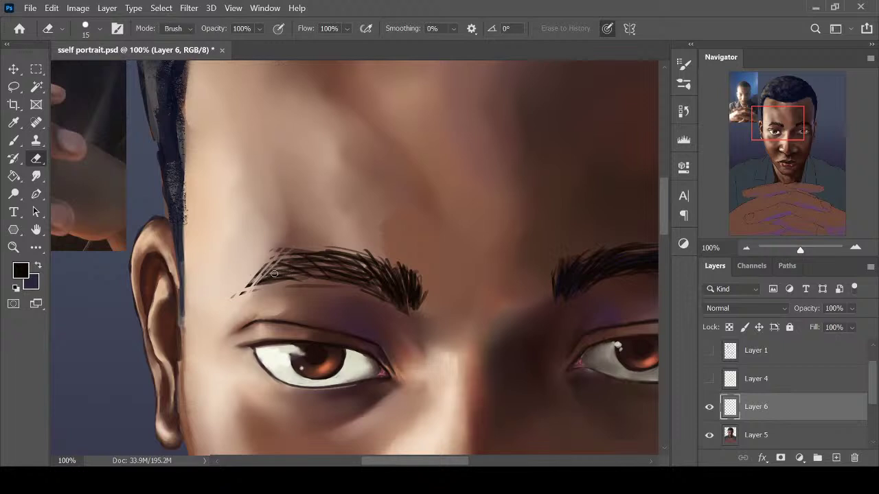
Redraw fine black hairs along the first eyebrow's tail with the size 4 Brush and tidy their lower edge with the Eraser
{"action": "key", "text": "b"}
{"action": "mouse_move", "coordinate": [245, 285]}
{"action": "left_mouse_down"}
{"action": "mouse_move", "coordinate": [273, 270]}
{"action": "mouse_move", "coordinate": [264, 270]}
{"action": "left_mouse_up"}
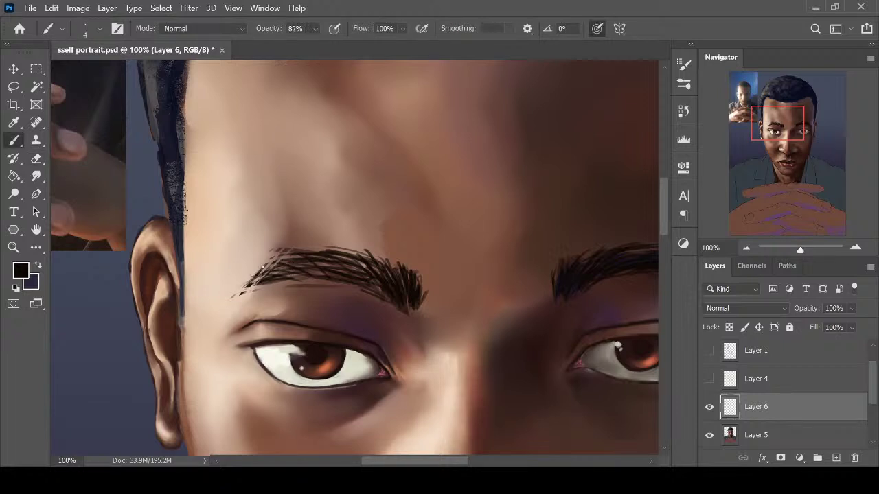
{"action": "mouse_move", "coordinate": [229, 305]}
{"action": "left_mouse_down"}
{"action": "mouse_move", "coordinate": [270, 259]}
{"action": "mouse_move", "coordinate": [255, 269]}
{"action": "left_mouse_up"}
{"action": "key", "text": "e"}
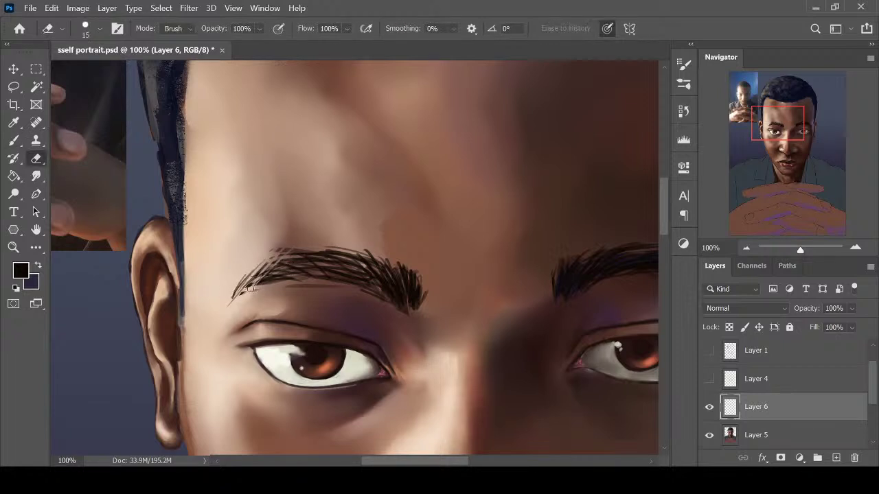
{"action": "key", "text": "b"}
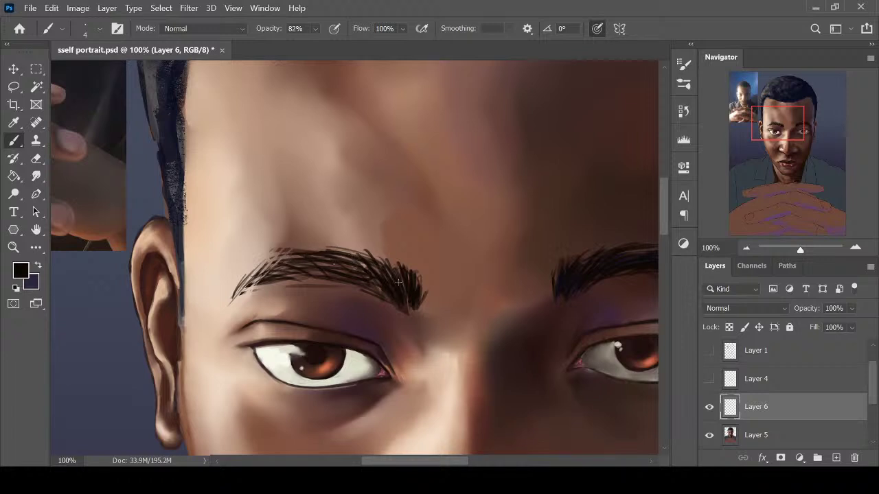
Erase gaps into the first eyebrow's inner end with the size 15 Eraser and redraw fine upright hairs with the size 4 Brush
{"action": "key", "text": "e"}
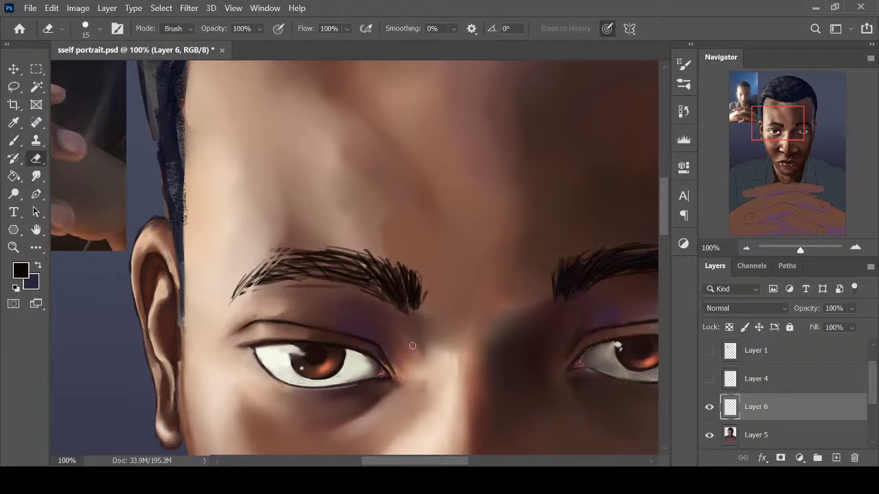
{"action": "mouse_move", "coordinate": [417, 276]}
{"action": "left_mouse_down"}
{"action": "mouse_move", "coordinate": [414, 308]}
{"action": "mouse_move", "coordinate": [406, 284]}
{"action": "left_mouse_up"}
{"action": "left_click_drag", "start_coordinate": [406, 253], "coordinate": [409, 295]}
{"action": "key", "text": "b"}
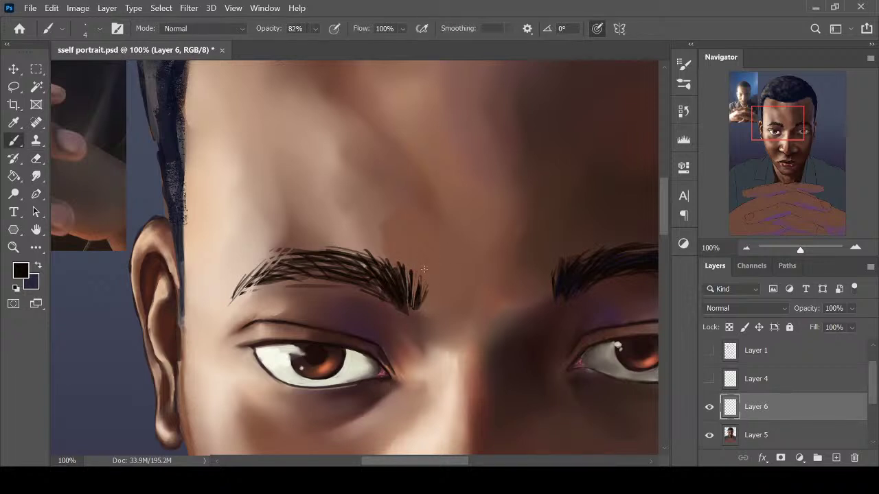
{"action": "left_click_drag", "start_coordinate": [422, 302], "coordinate": [423, 278]}
{"action": "left_click_drag", "start_coordinate": [422, 294], "coordinate": [418, 273]}
Trim the stray hair tips beneath the first eyebrow's inner end with the size 9 Eraser
{"action": "key", "text": "e"}
{"action": "mouse_move", "coordinate": [407, 315]}
{"action": "left_mouse_down"}
{"action": "mouse_move", "coordinate": [397, 307]}
{"action": "mouse_move", "coordinate": [407, 313]}
{"action": "left_mouse_up"}
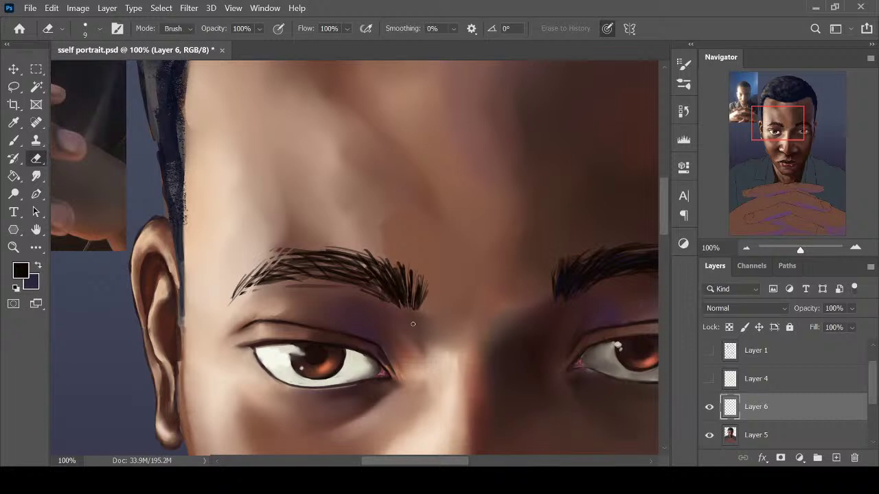
{"action": "key", "text": "b"}
Thicken the first eyebrow's arch and upper outer edge with black hair strokes, using the size 6 Brush for the middle
{"action": "key", "text": "ctrl+minus"}
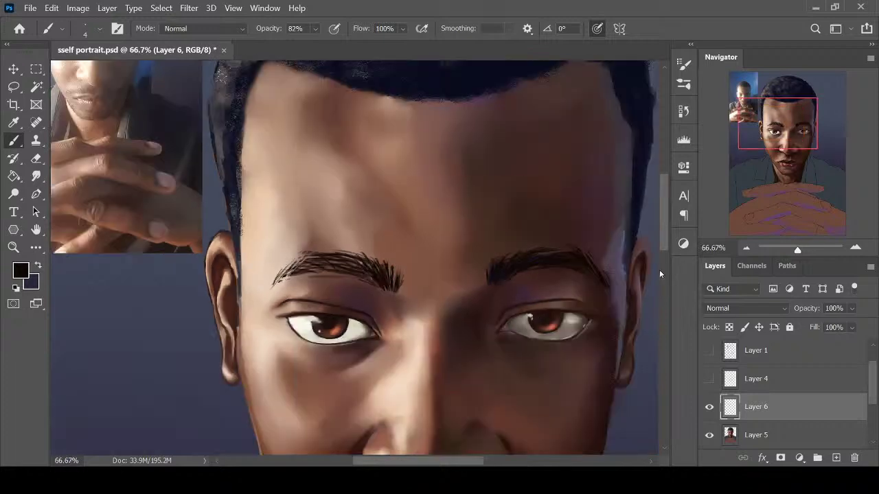
{"action": "key", "text": "ctrl+minus"}
{"action": "key", "text": "ctrl+plus"}
{"action": "key", "text": "ctrl+plus"}
{"action": "key", "text": "ctrl+minus"}
{"action": "key", "text": "ctrl+plus"}
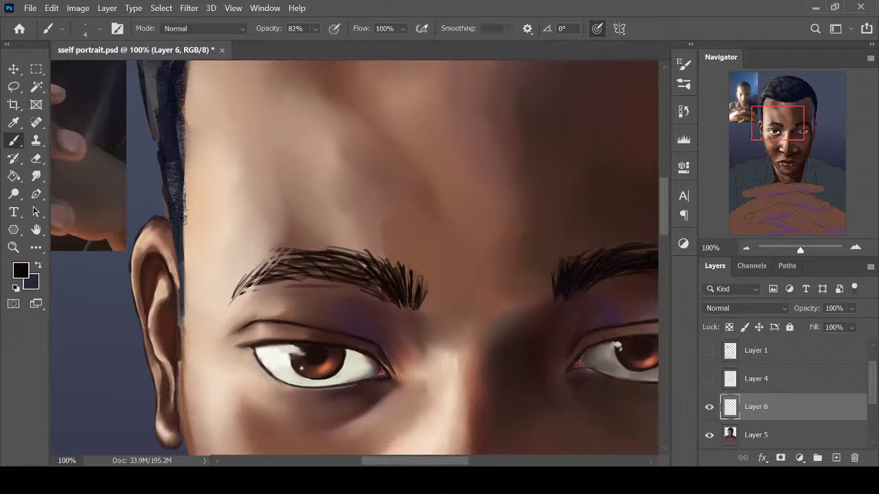
{"action": "left_click_drag", "start_coordinate": [267, 270], "coordinate": [293, 245]}
{"action": "left_click_drag", "start_coordinate": [347, 266], "coordinate": [381, 286]}
{"action": "left_click_drag", "start_coordinate": [340, 264], "coordinate": [367, 279]}
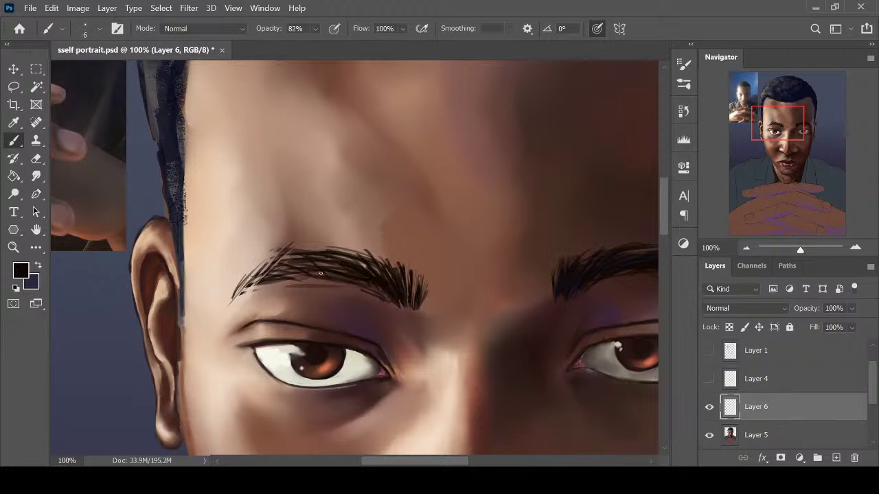
{"action": "left_click_drag", "start_coordinate": [297, 262], "coordinate": [328, 263]}
{"action": "key", "text": "ctrl+minus"}
{"action": "key", "text": "ctrl+minus"}
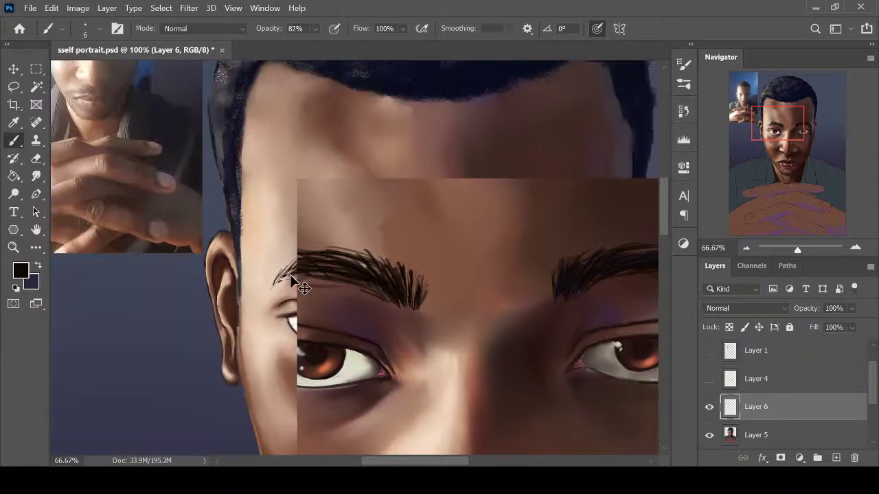
{"action": "key", "text": "ctrl+minus"}
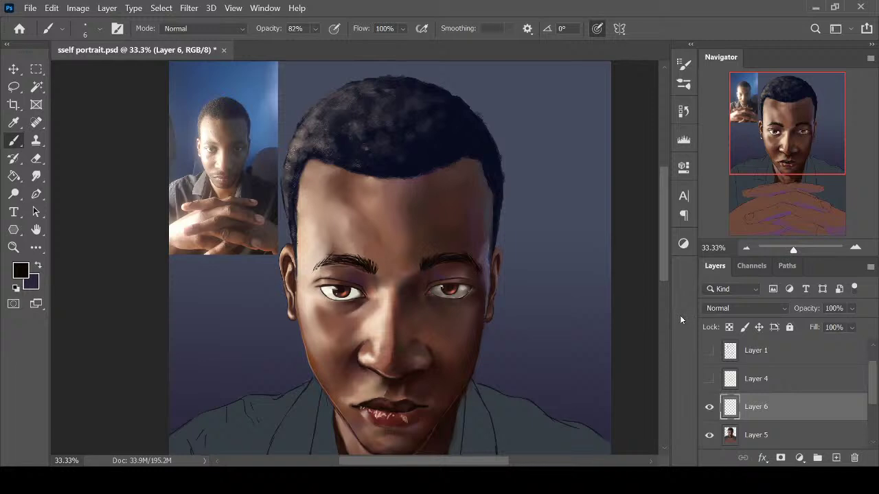
Clean up above the first eyebrow's arch with the size 9 Eraser and add black hairs to its tail with the size 6 Brush
{"action": "key", "text": "ctrl+plus"}
{"action": "key", "text": "ctrl+plus"}
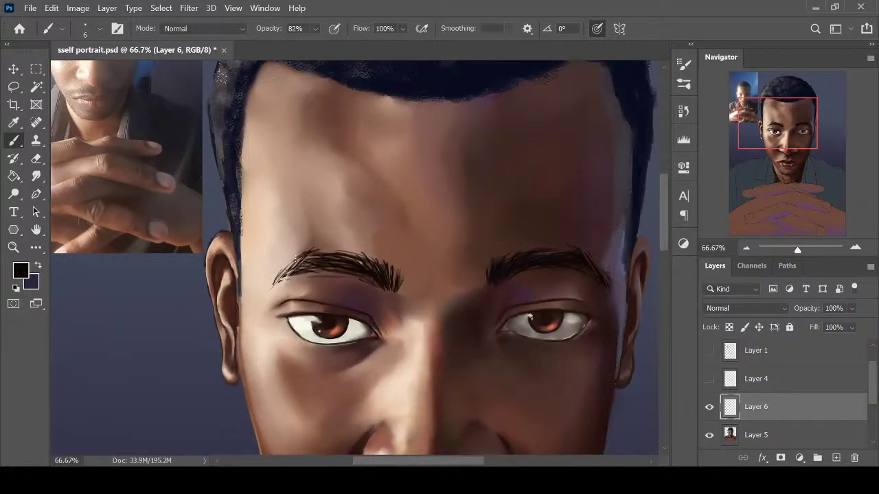
{"action": "key", "text": "e"}
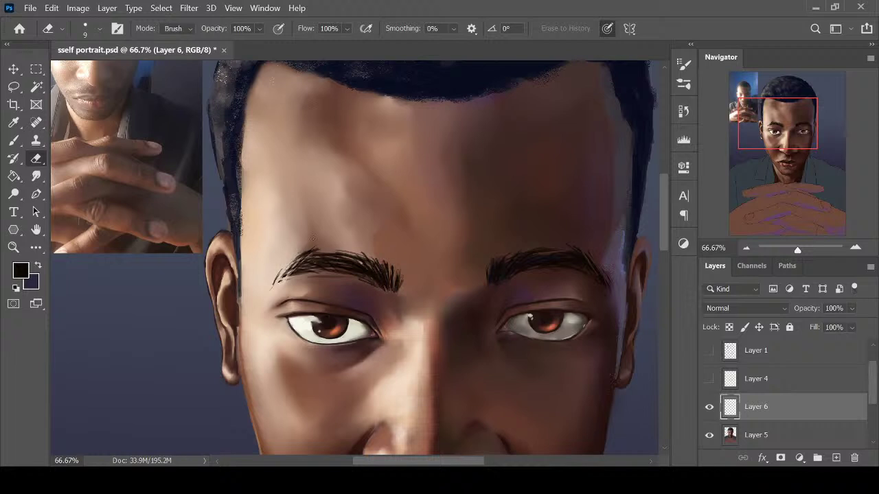
{"action": "left_click_drag", "start_coordinate": [313, 239], "coordinate": [332, 239]}
{"action": "key", "text": "b"}
{"action": "mouse_move", "coordinate": [292, 278]}
{"action": "left_mouse_down"}
{"action": "mouse_move", "coordinate": [310, 258]}
{"action": "mouse_move", "coordinate": [280, 272]}
{"action": "left_mouse_up"}
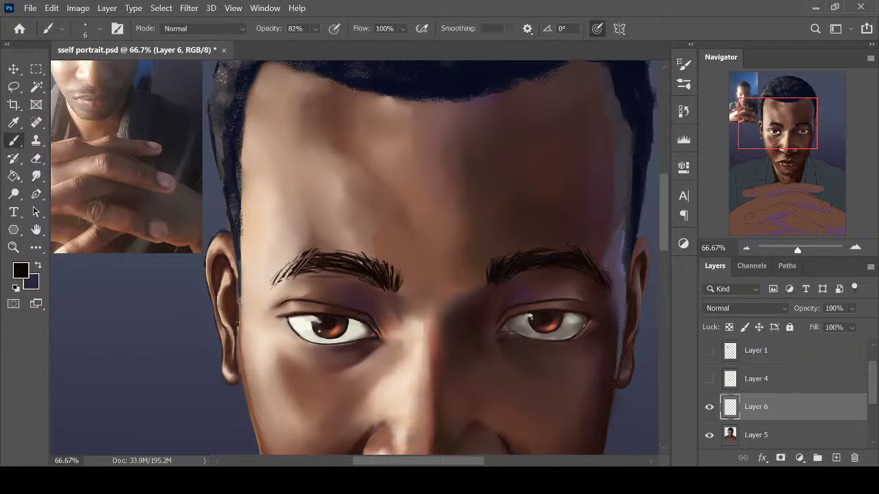
{"action": "key", "text": "ctrl+minus"}
{"action": "key", "text": "ctrl+minus"}
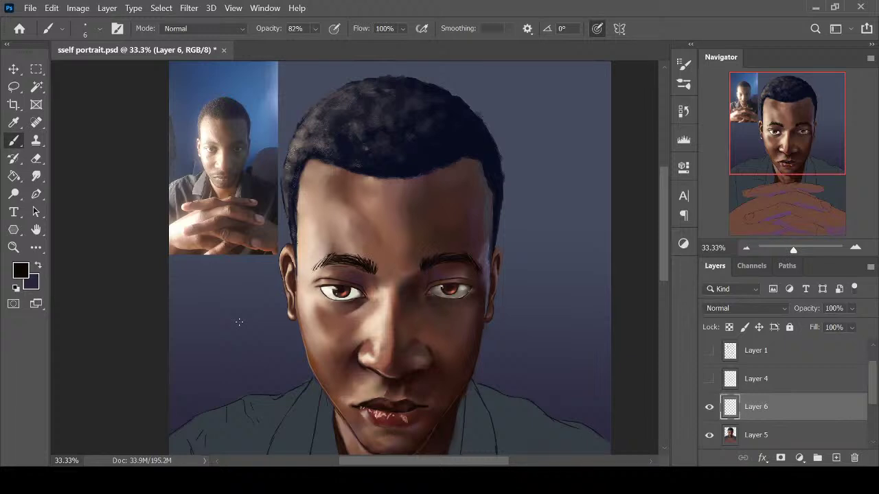
Thin the first eyebrow's lower edge and the upper part of its arch with the size 9 Eraser
{"action": "key", "text": "ctrl+plus"}
{"action": "key", "text": "ctrl+plus"}
{"action": "key", "text": "e"}
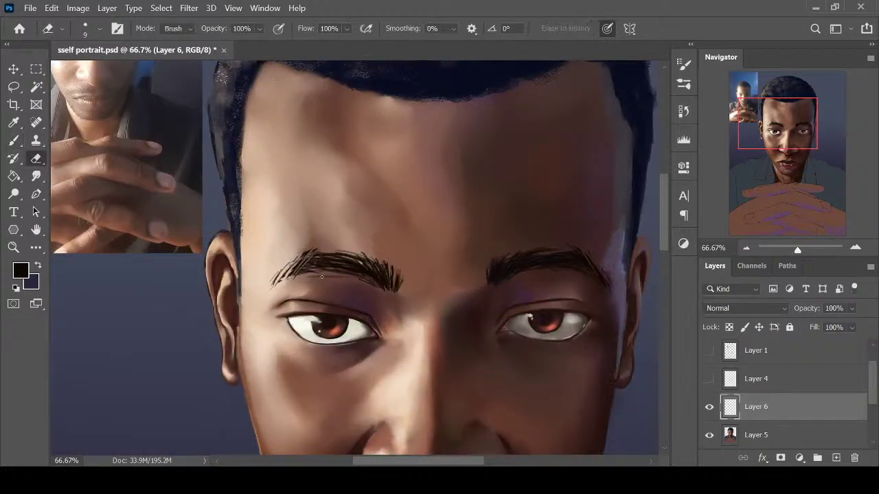
{"action": "mouse_move", "coordinate": [318, 278]}
{"action": "left_mouse_down"}
{"action": "mouse_move", "coordinate": [345, 277]}
{"action": "mouse_move", "coordinate": [348, 269]}
{"action": "mouse_move", "coordinate": [371, 281]}
{"action": "left_mouse_up"}
{"action": "mouse_move", "coordinate": [326, 248]}
{"action": "left_mouse_down"}
{"action": "mouse_move", "coordinate": [371, 255]}
{"action": "mouse_move", "coordinate": [323, 255]}
{"action": "mouse_move", "coordinate": [319, 269]}
{"action": "mouse_move", "coordinate": [337, 261]}
{"action": "mouse_move", "coordinate": [364, 274]}
{"action": "mouse_move", "coordinate": [346, 265]}
{"action": "mouse_move", "coordinate": [295, 269]}
{"action": "left_mouse_up"}
Repaint black hairs across the first eyebrow's inner end, middle and arch peak with the size 6 Brush at 82% opacity
{"action": "key", "text": "b"}
{"action": "mouse_move", "coordinate": [357, 268]}
{"action": "left_mouse_down"}
{"action": "mouse_move", "coordinate": [309, 269]}
{"action": "mouse_move", "coordinate": [344, 268]}
{"action": "mouse_move", "coordinate": [312, 257]}
{"action": "mouse_move", "coordinate": [349, 263]}
{"action": "mouse_move", "coordinate": [320, 256]}
{"action": "mouse_move", "coordinate": [340, 258]}
{"action": "mouse_move", "coordinate": [309, 265]}
{"action": "mouse_move", "coordinate": [337, 252]}
{"action": "left_mouse_up"}
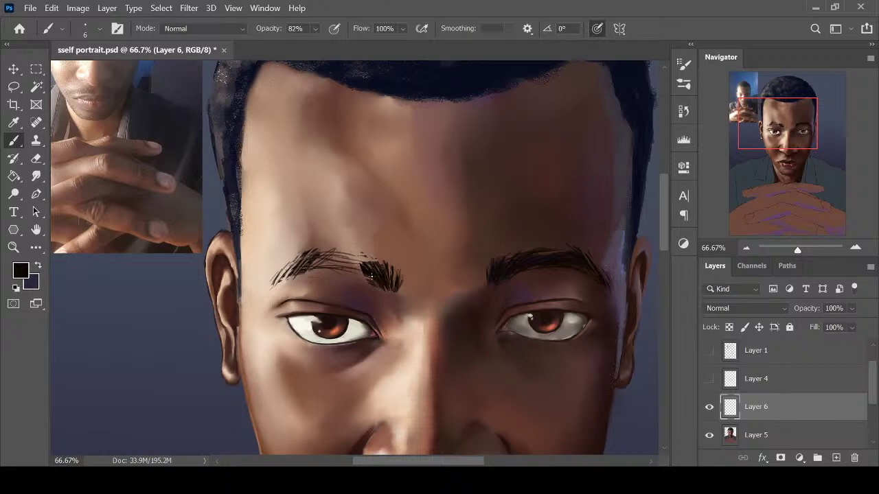
{"action": "mouse_move", "coordinate": [371, 282]}
{"action": "left_mouse_down"}
{"action": "mouse_move", "coordinate": [336, 256]}
{"action": "mouse_move", "coordinate": [354, 258]}
{"action": "mouse_move", "coordinate": [323, 269]}
{"action": "mouse_move", "coordinate": [368, 280]}
{"action": "mouse_move", "coordinate": [313, 269]}
{"action": "mouse_move", "coordinate": [358, 265]}
{"action": "mouse_move", "coordinate": [323, 254]}
{"action": "mouse_move", "coordinate": [399, 278]}
{"action": "left_mouse_up"}
{"action": "left_click_drag", "start_coordinate": [308, 267], "coordinate": [345, 261]}
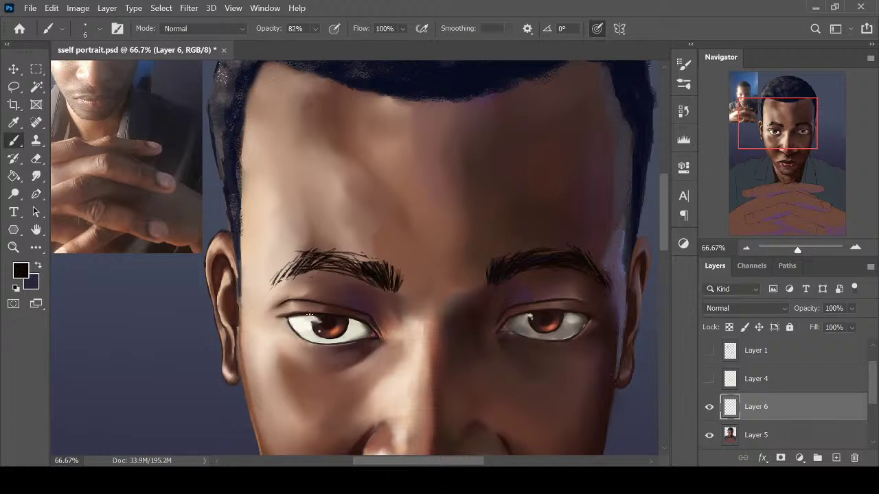
{"action": "left_click_drag", "start_coordinate": [301, 263], "coordinate": [324, 254]}
{"action": "key", "text": "ctrl+minus"}
{"action": "key", "text": "ctrl+minus"}
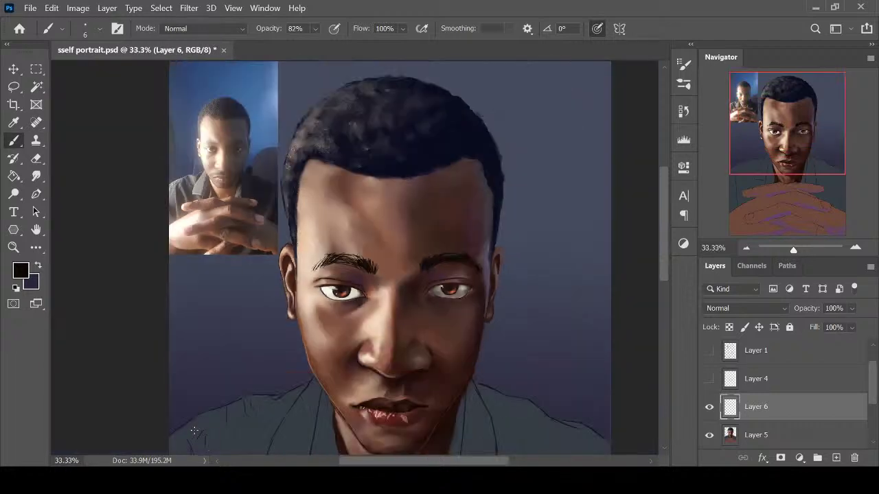
{"action": "key", "text": "ctrl+plus"}
{"action": "key", "text": "ctrl+plus"}
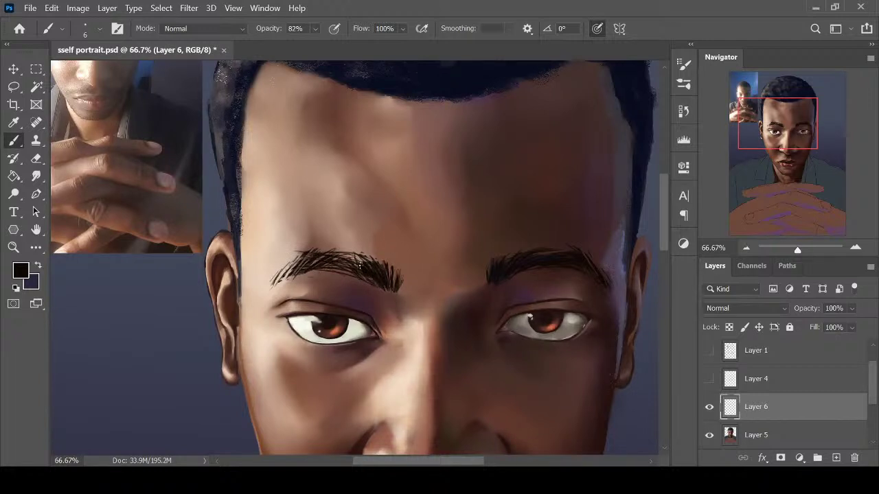
{"action": "key", "text": "ctrl+minus"}
{"action": "key", "text": "ctrl+minus"}
{"action": "key", "text": "ctrl+minus"}
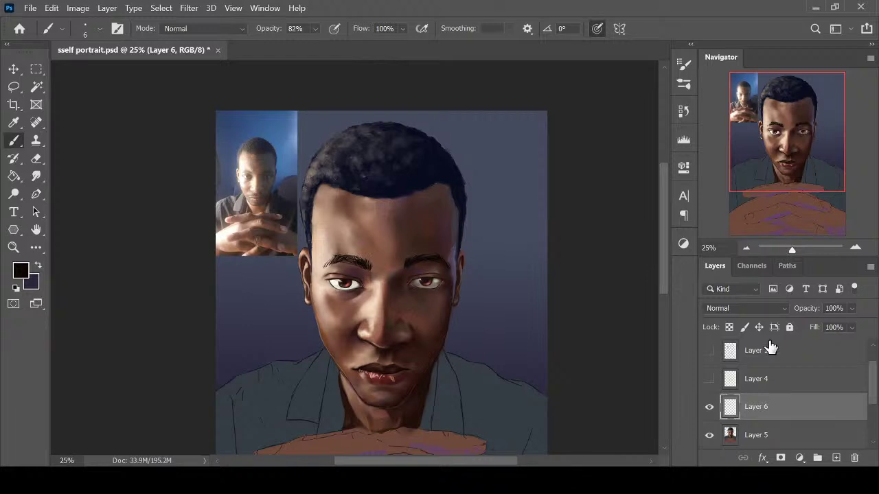
Add a new layer above Layer 6 and paint the first black moustache hairs near the left mouth corner with the size 7 Brush
{"action": "key", "text": "ctrl+shift+alt+n"}
{"action": "scroll", "coordinate": [662, 298], "scroll_direction": "down", "scroll_amount": 2}
{"action": "key", "text": "ctrl+plus"}
{"action": "key", "text": "ctrl+plus"}
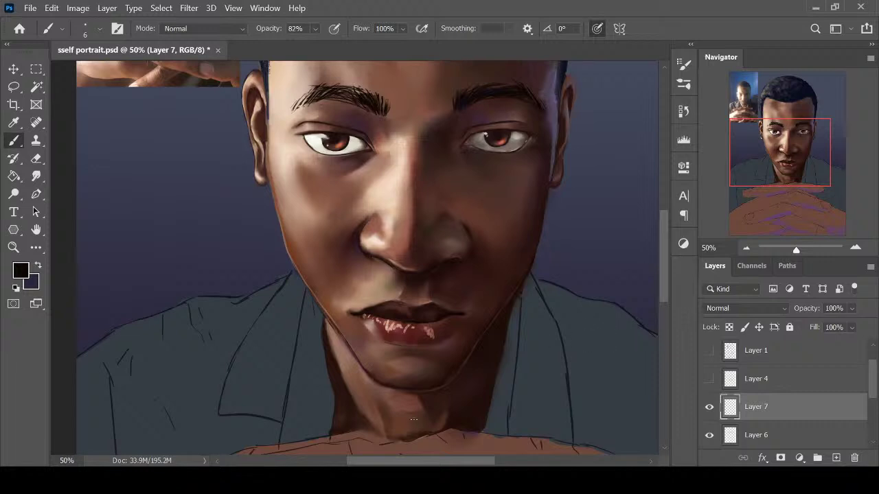
{"action": "key", "text": "bracketright"}
{"action": "key", "text": "ctrl+plus"}
{"action": "left_click_drag", "start_coordinate": [377, 305], "coordinate": [344, 322]}
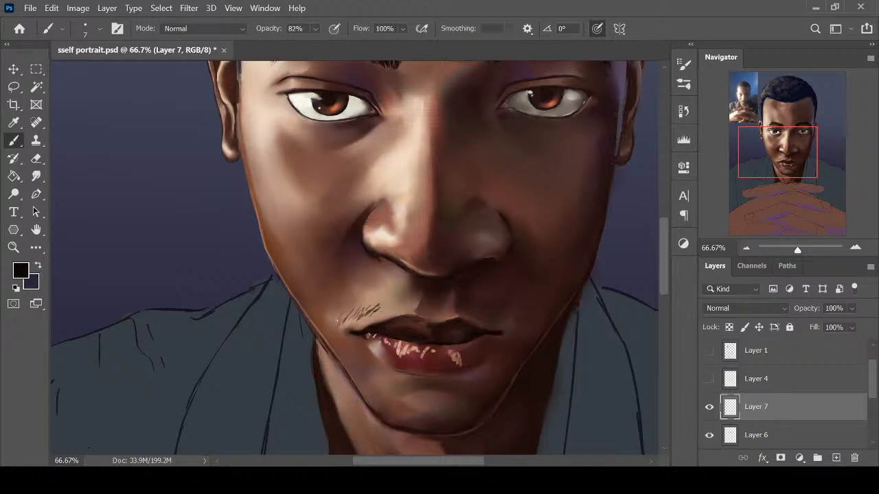
Paint black hairs from the left mouth corner down to the jaw edge and extend the moustache toward the nose
{"action": "left_click_drag", "start_coordinate": [337, 324], "coordinate": [336, 316]}
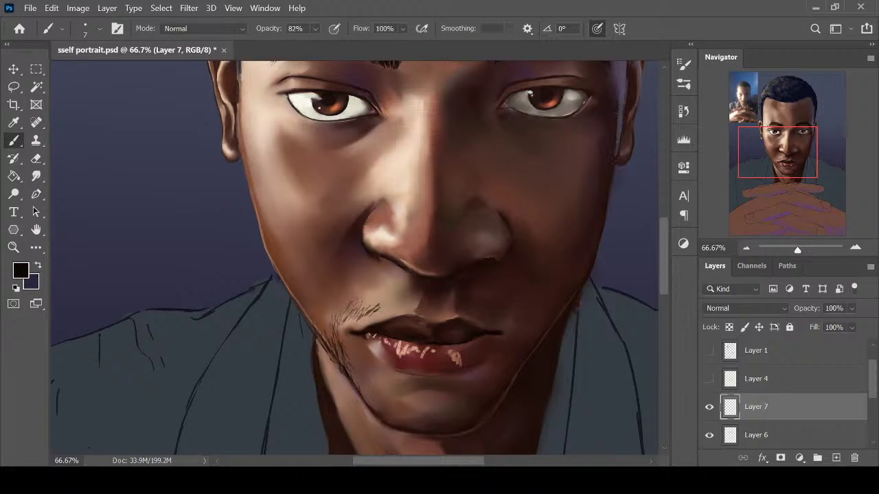
{"action": "mouse_move", "coordinate": [334, 321]}
{"action": "left_mouse_down"}
{"action": "mouse_move", "coordinate": [330, 308]}
{"action": "mouse_move", "coordinate": [331, 330]}
{"action": "left_mouse_up"}
{"action": "mouse_move", "coordinate": [355, 301]}
{"action": "left_mouse_down"}
{"action": "mouse_move", "coordinate": [346, 310]}
{"action": "mouse_move", "coordinate": [385, 302]}
{"action": "mouse_move", "coordinate": [386, 310]}
{"action": "left_mouse_up"}
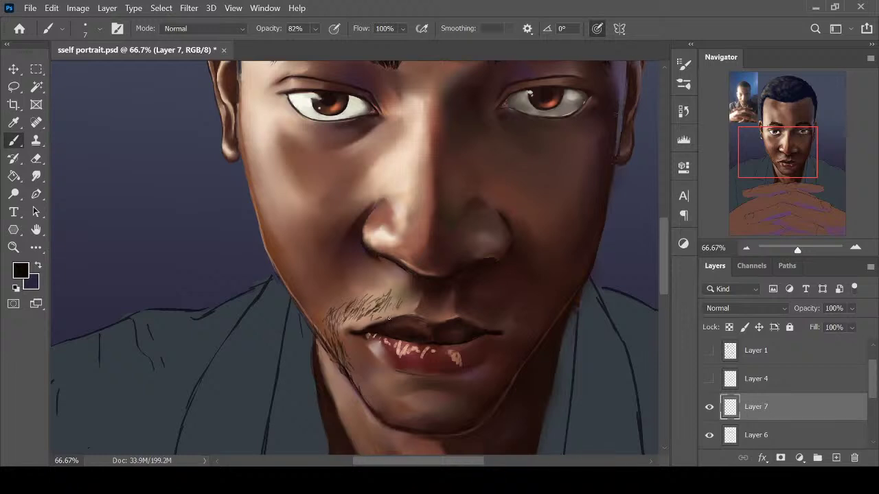
Fill in the left half of the moustache with more short black hairs up to the area under the nostril
{"action": "key", "text": "e"}
{"action": "key", "text": "b"}
{"action": "left_click_drag", "start_coordinate": [377, 311], "coordinate": [369, 318]}
{"action": "left_click_drag", "start_coordinate": [365, 314], "coordinate": [350, 320]}
{"action": "mouse_move", "coordinate": [399, 307]}
{"action": "left_mouse_down"}
{"action": "mouse_move", "coordinate": [362, 325]}
{"action": "mouse_move", "coordinate": [401, 302]}
{"action": "left_mouse_up"}
{"action": "key", "text": "e"}
{"action": "key", "text": "b"}
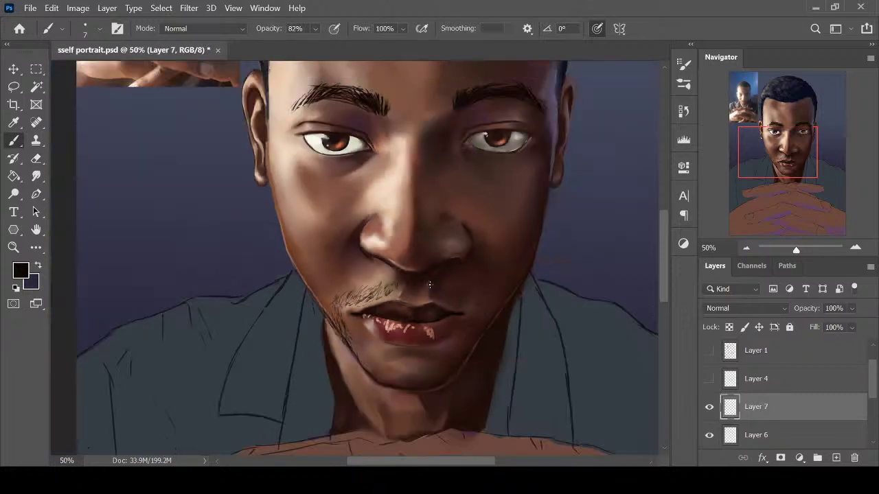
Paint a small patch of black hairs just below the lower lip with the size 7 Brush
{"action": "key", "text": "ctrl+minus"}
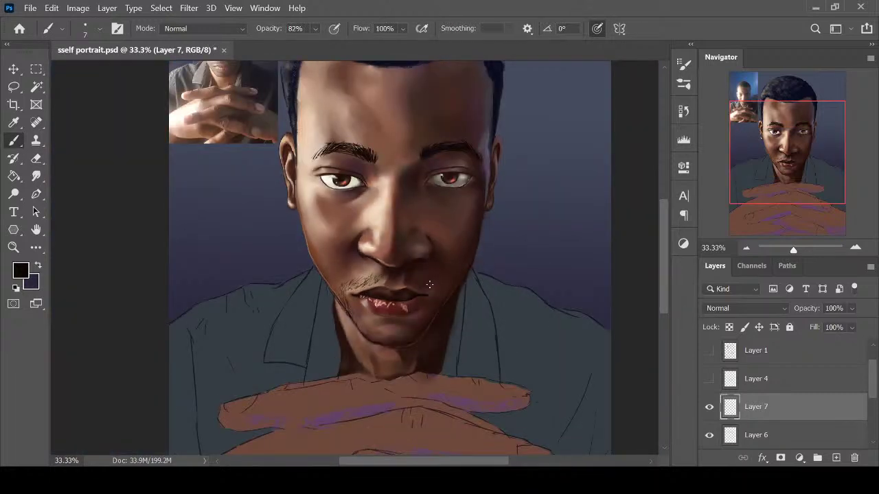
{"action": "key", "text": "ctrl+plus"}
{"action": "left_click_drag", "start_coordinate": [666, 258], "coordinate": [666, 275]}
{"action": "key", "text": "ctrl+plus"}
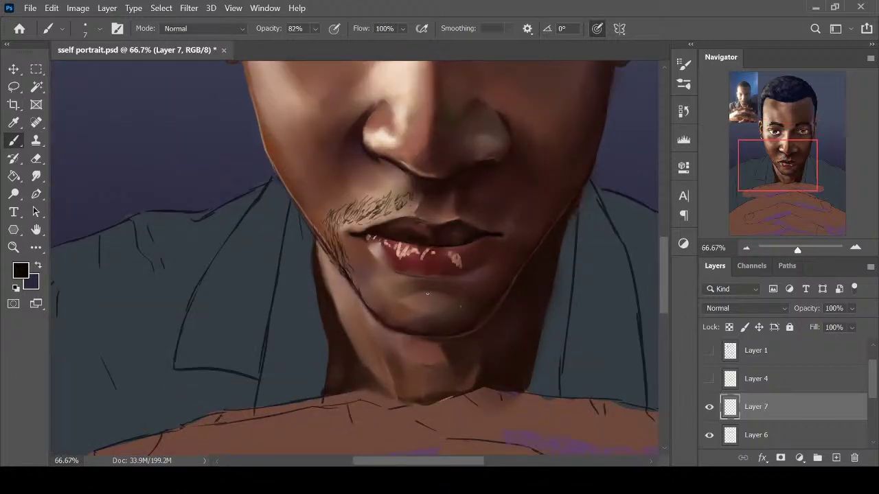
{"action": "mouse_move", "coordinate": [415, 294]}
{"action": "left_mouse_down"}
{"action": "mouse_move", "coordinate": [456, 286]}
{"action": "mouse_move", "coordinate": [431, 291]}
{"action": "left_mouse_up"}
{"action": "mouse_move", "coordinate": [426, 294]}
{"action": "left_mouse_down"}
{"action": "mouse_move", "coordinate": [416, 297]}
{"action": "mouse_move", "coordinate": [442, 296]}
{"action": "mouse_move", "coordinate": [418, 291]}
{"action": "mouse_move", "coordinate": [436, 283]}
{"action": "mouse_move", "coordinate": [439, 292]}
{"action": "mouse_move", "coordinate": [407, 295]}
{"action": "left_mouse_up"}
{"action": "key", "text": "e"}
{"action": "key", "text": "b"}
Paint black beard hairs under the chin and thicken them along the left jawline up to the mouth corner
{"action": "left_click_drag", "start_coordinate": [448, 307], "coordinate": [421, 325]}
{"action": "key", "text": "e"}
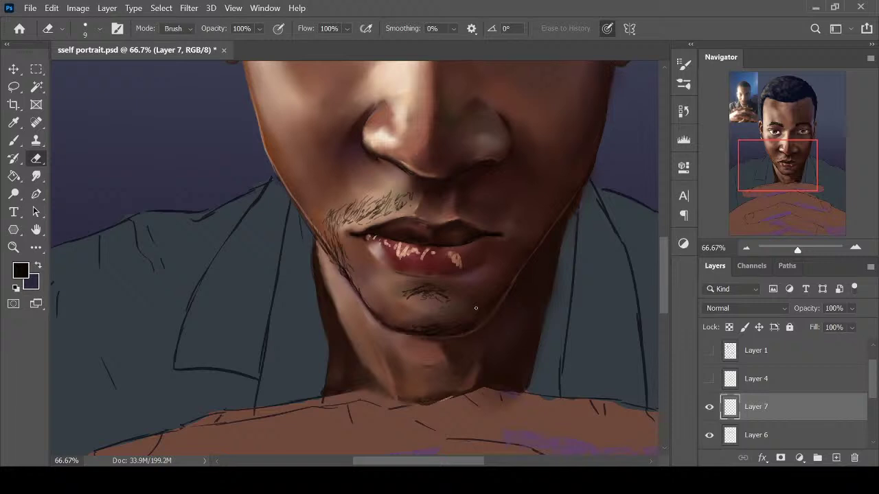
{"action": "key", "text": "b"}
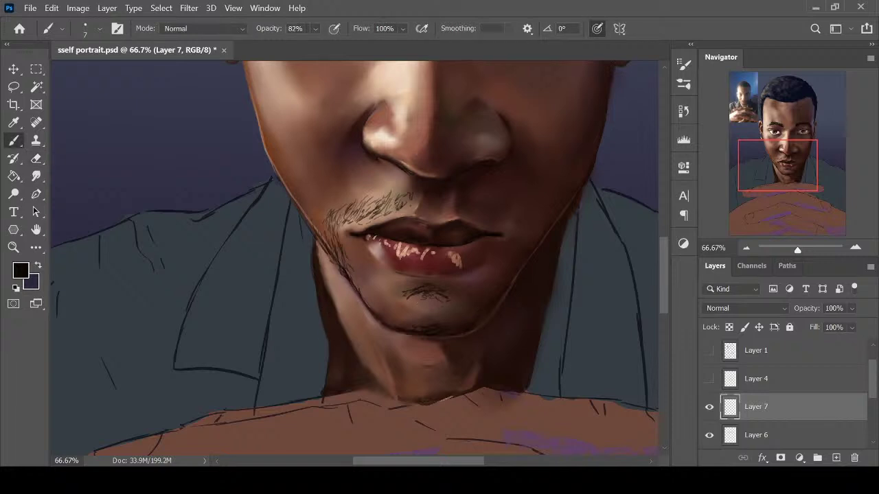
{"action": "left_click_drag", "start_coordinate": [344, 272], "coordinate": [344, 282]}
{"action": "left_click_drag", "start_coordinate": [357, 294], "coordinate": [362, 299]}
{"action": "mouse_move", "coordinate": [337, 254]}
{"action": "left_mouse_down"}
{"action": "mouse_move", "coordinate": [339, 261]}
{"action": "mouse_move", "coordinate": [334, 229]}
{"action": "mouse_move", "coordinate": [330, 242]}
{"action": "left_mouse_up"}
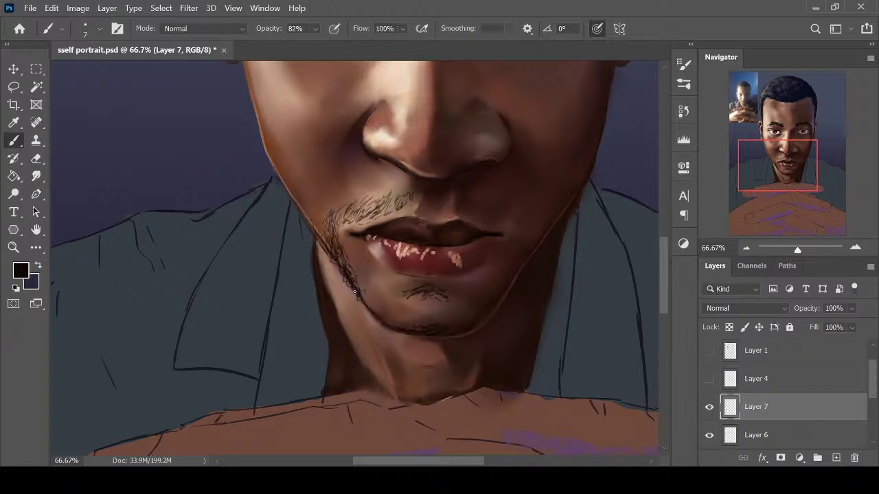
{"action": "mouse_move", "coordinate": [362, 295]}
{"action": "left_mouse_down"}
{"action": "mouse_move", "coordinate": [369, 321]}
{"action": "mouse_move", "coordinate": [372, 307]}
{"action": "left_mouse_up"}
{"action": "left_click_drag", "start_coordinate": [378, 317], "coordinate": [375, 304]}
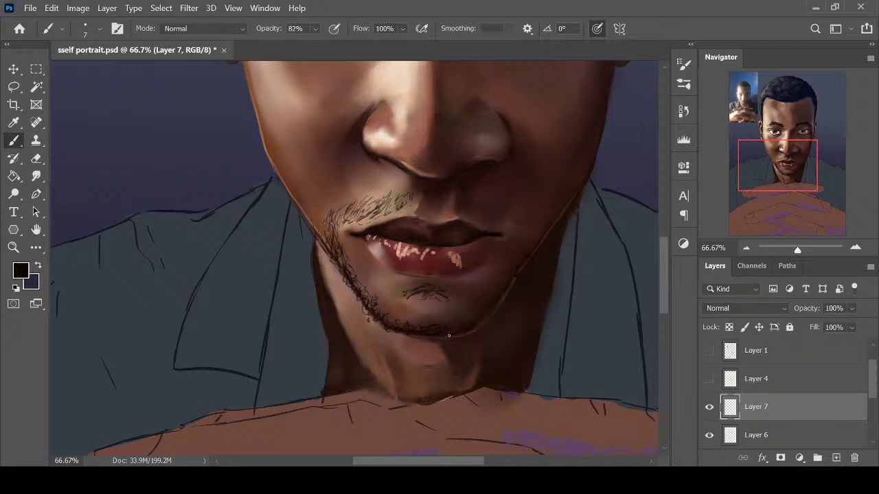
Continue the black beard hairs from the chin up the right jawline to the right mouth corner
{"action": "key", "text": "e"}
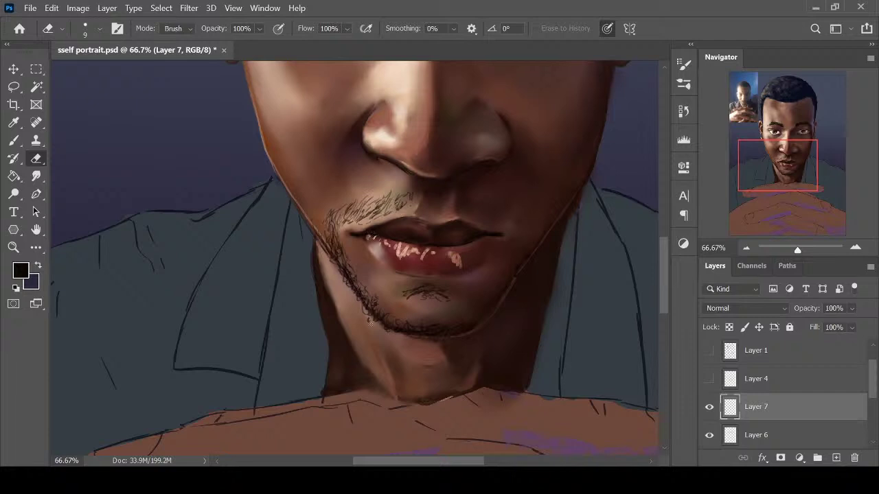
{"action": "key", "text": "b"}
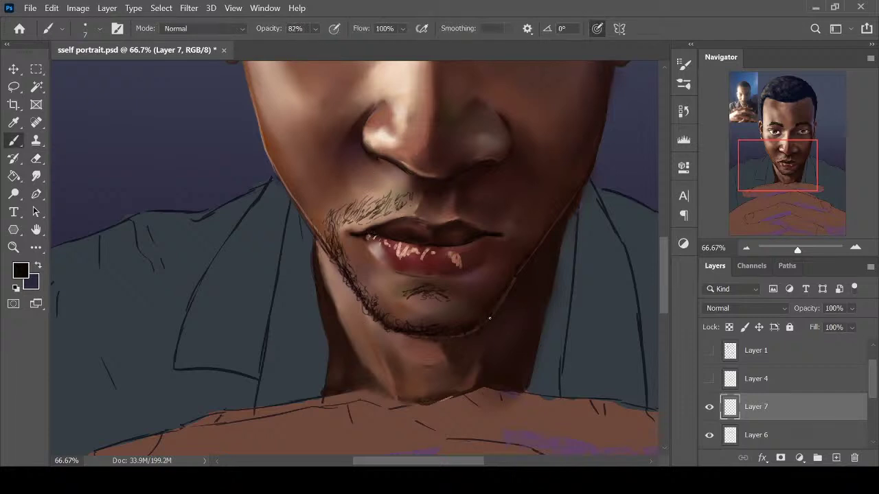
{"action": "left_click_drag", "start_coordinate": [510, 298], "coordinate": [507, 284]}
{"action": "key", "text": "e"}
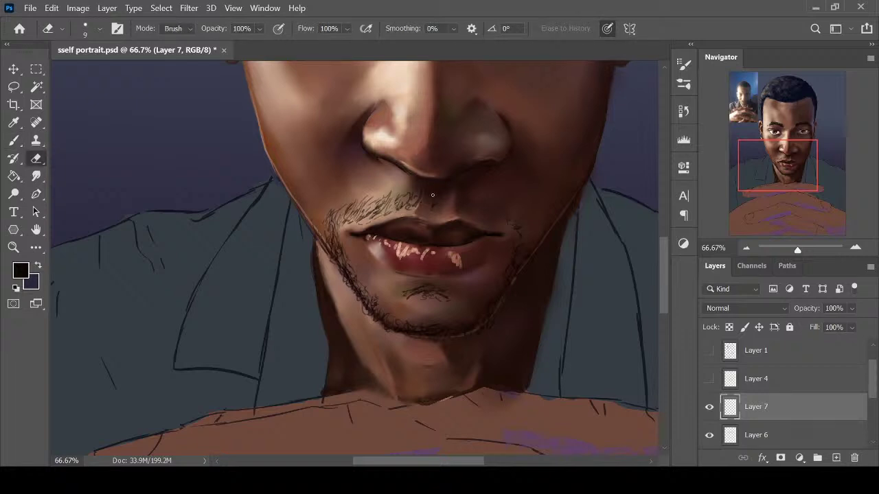
Paint the moustache's middle and right half with short black hairs and touch up the left half
{"action": "key", "text": "b"}
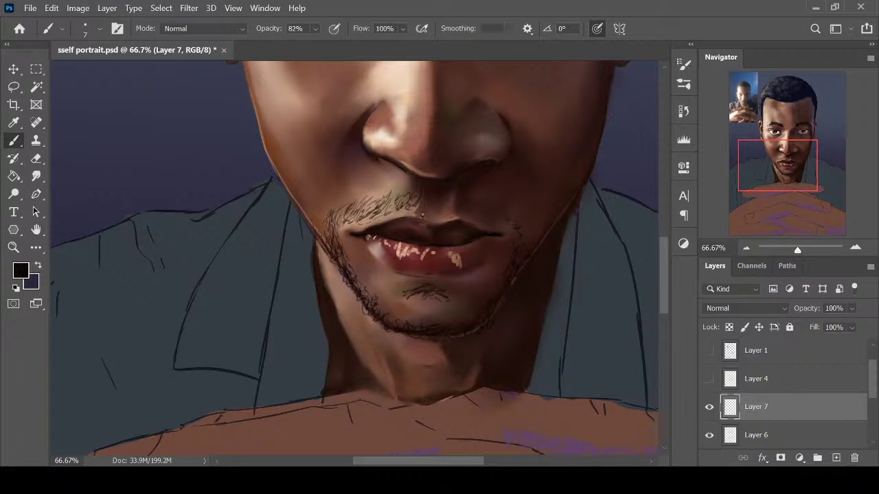
{"action": "key", "text": "e"}
{"action": "key", "text": "b"}
{"action": "left_click_drag", "start_coordinate": [371, 207], "coordinate": [359, 214]}
{"action": "left_click_drag", "start_coordinate": [369, 210], "coordinate": [379, 194]}
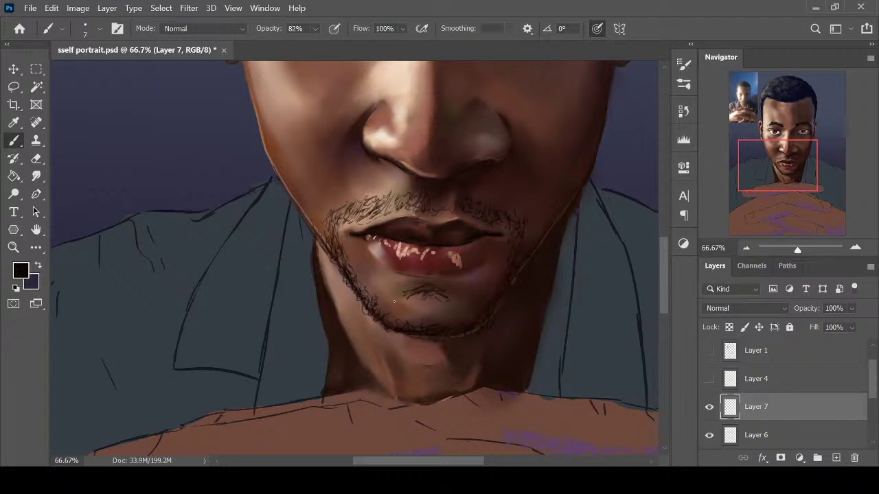
Erase the patch of hairs below the lower lip with the size 9 Eraser
{"action": "key", "text": "e"}
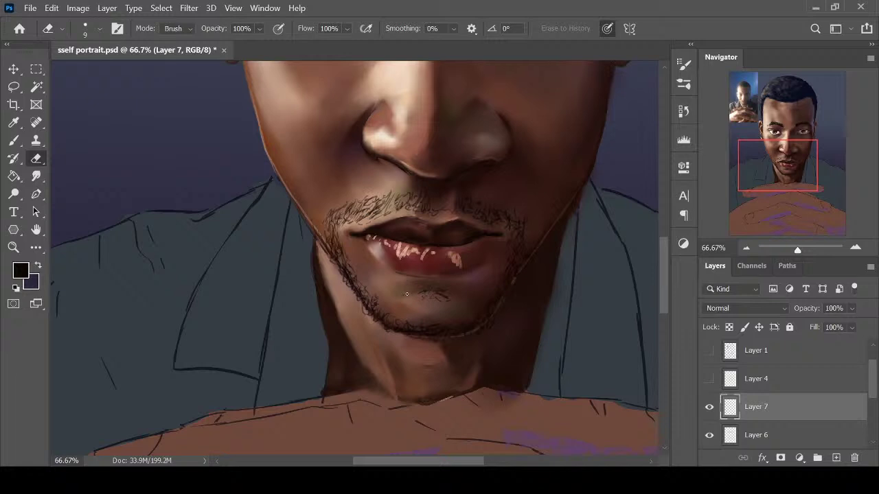
{"action": "key", "text": "b"}
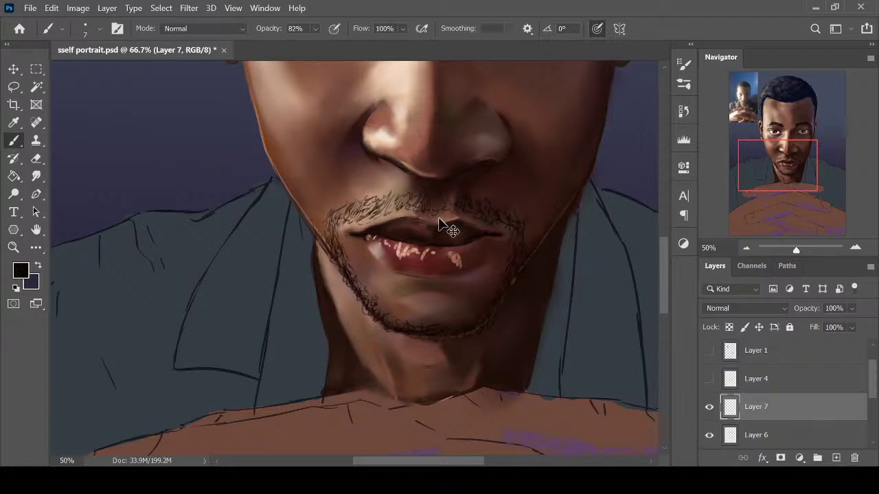
{"action": "scroll", "coordinate": [450, 225], "scroll_direction": "down", "scroll_amount": 2}
{"action": "scroll", "coordinate": [452, 222], "scroll_direction": "up", "scroll_amount": 1}
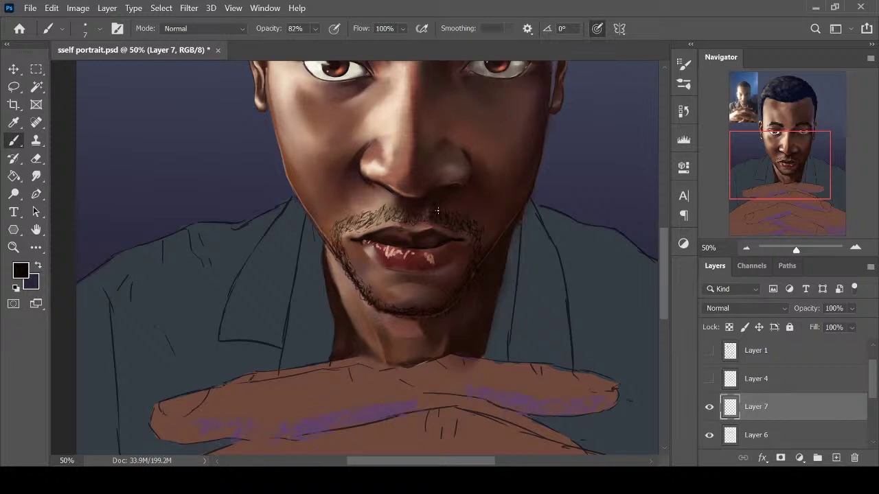
Add sparse black hairs on the right cheek along the jaw, and undo the ellipse drawn around the mouth and beard
{"action": "key", "text": "ctrl+minus"}
{"action": "key", "text": "ctrl+minus"}
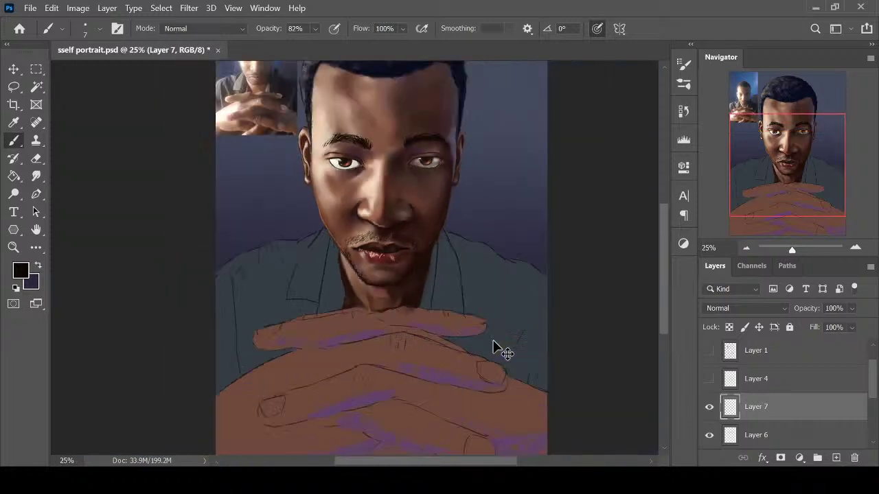
{"action": "key", "text": "ctrl+plus"}
{"action": "key", "text": "ctrl+plus"}
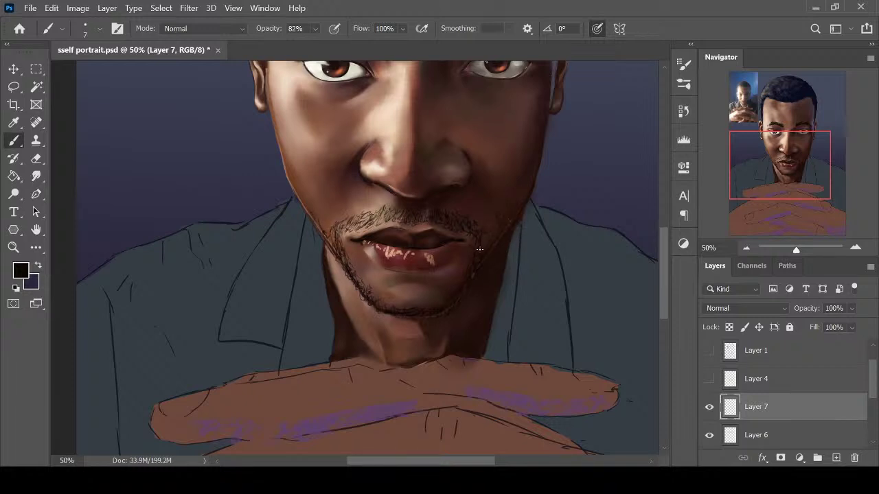
{"action": "left_click_drag", "start_coordinate": [337, 239], "coordinate": [355, 263]}
{"action": "mouse_move", "coordinate": [412, 145]}
{"action": "left_mouse_down"}
{"action": "mouse_move", "coordinate": [528, 169]}
{"action": "mouse_move", "coordinate": [374, 148]}
{"action": "left_mouse_up"}
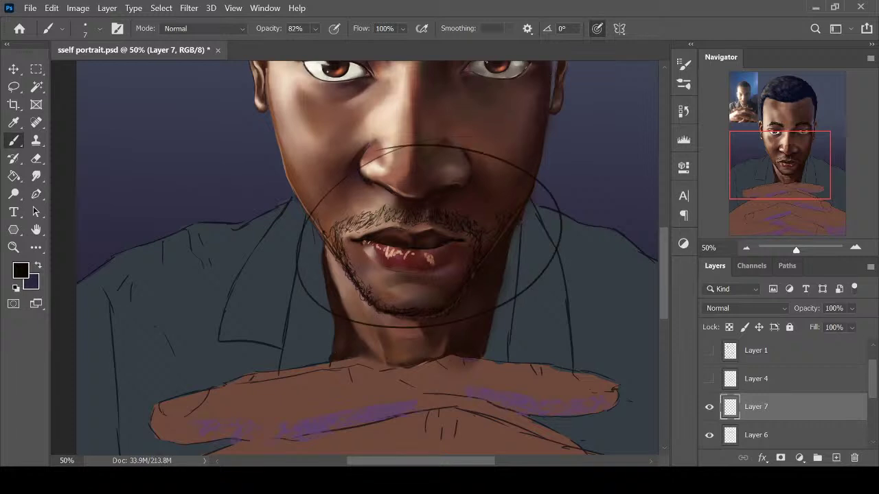
{"action": "key", "text": "ctrl+z"}
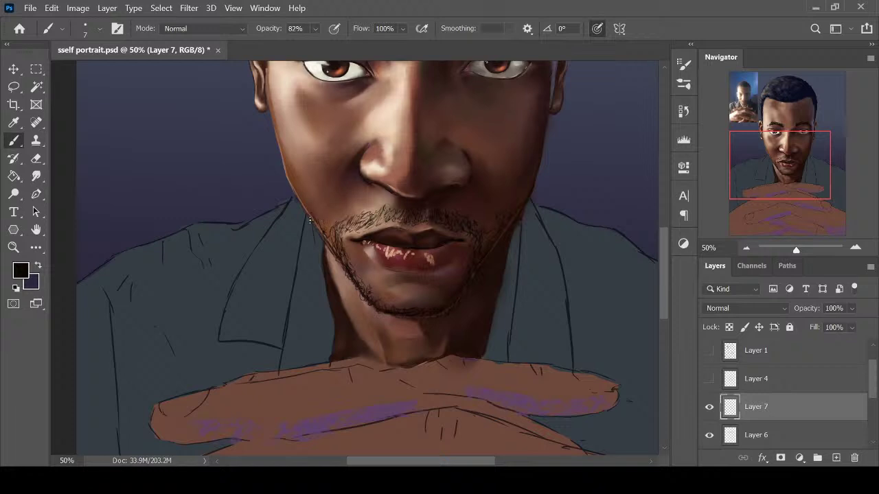
Add a new layer between Layer 6 and Layer 7 and set its blend mode to Multiply
{"action": "key", "text": "ctrl+minus"}
{"action": "key", "text": "ctrl+minus"}
{"action": "key", "text": "ctrl+minus"}
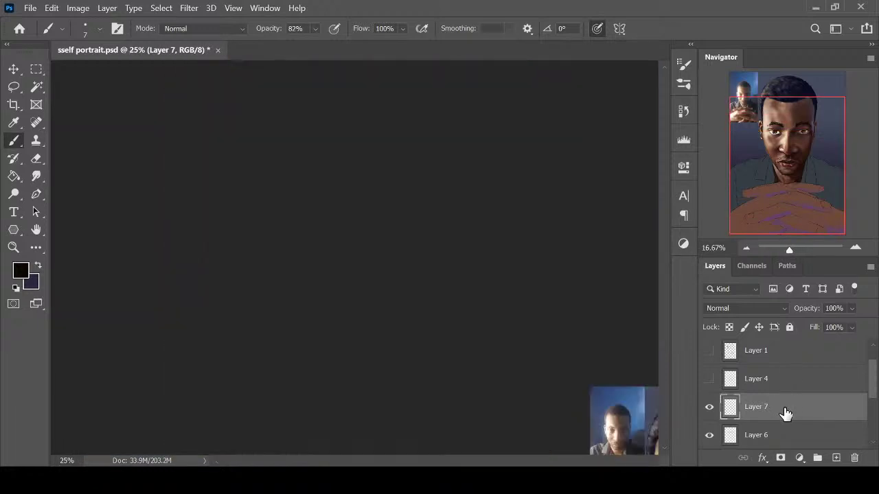
{"action": "scroll", "coordinate": [862, 386], "scroll_direction": "down", "scroll_amount": 1}
{"action": "left_click", "coordinate": [791, 412]}
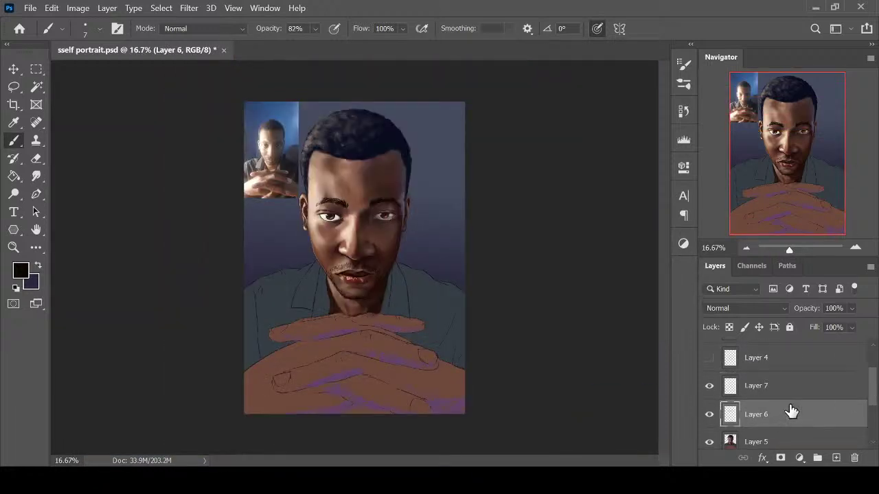
{"action": "key", "text": "ctrl+shift+alt+n"}
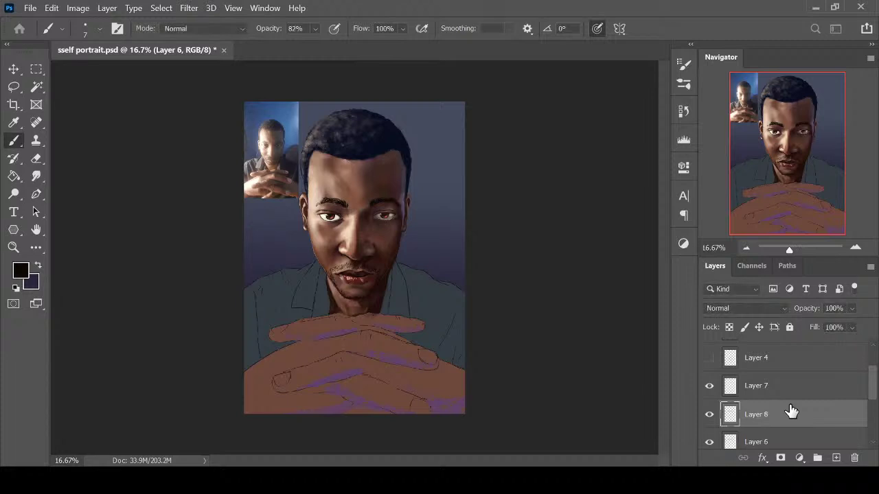
{"action": "key", "text": "ctrl+plus"}
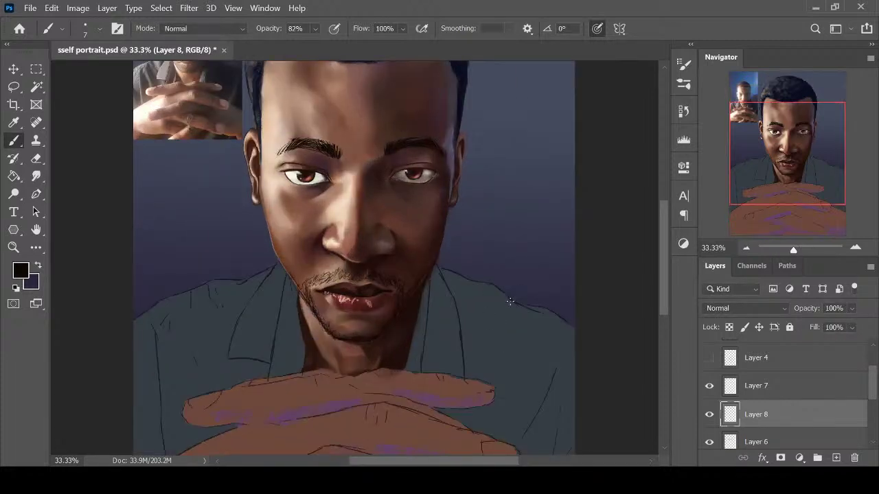
{"action": "key", "text": "ctrl+plus"}
{"action": "left_click_drag", "start_coordinate": [665, 269], "coordinate": [665, 271]}
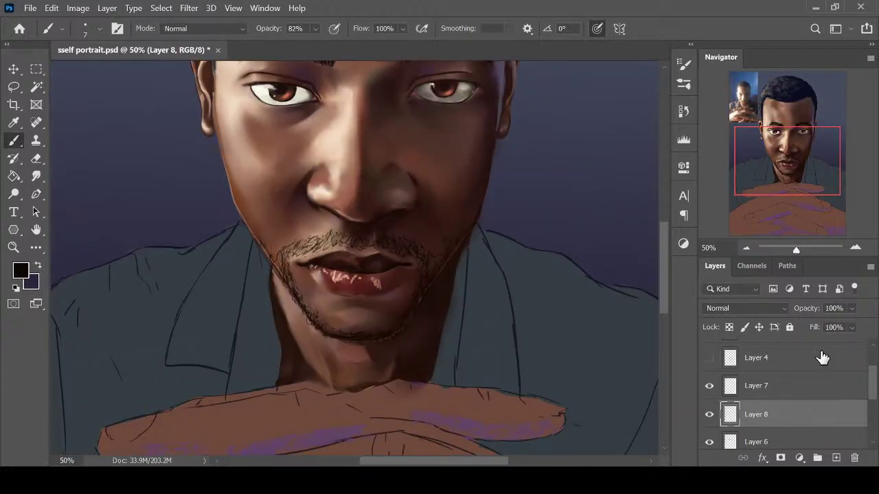
{"action": "left_click", "coordinate": [785, 309]}
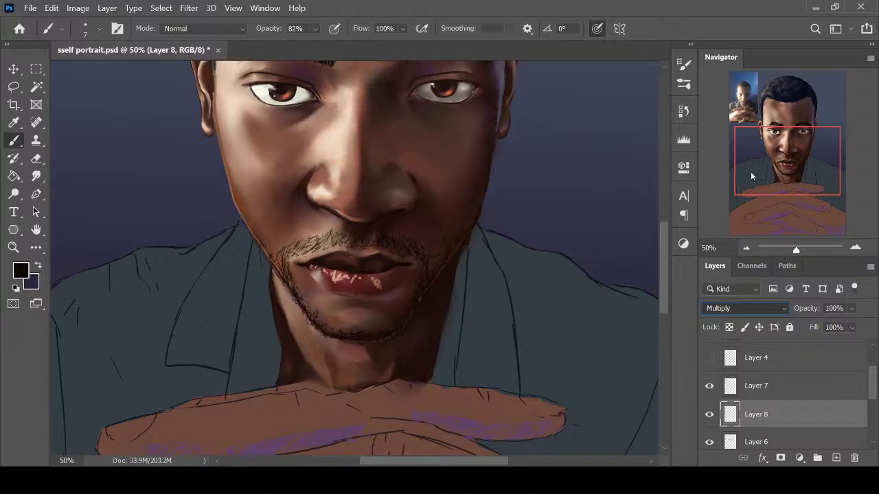
{"action": "left_click", "coordinate": [750, 172]}
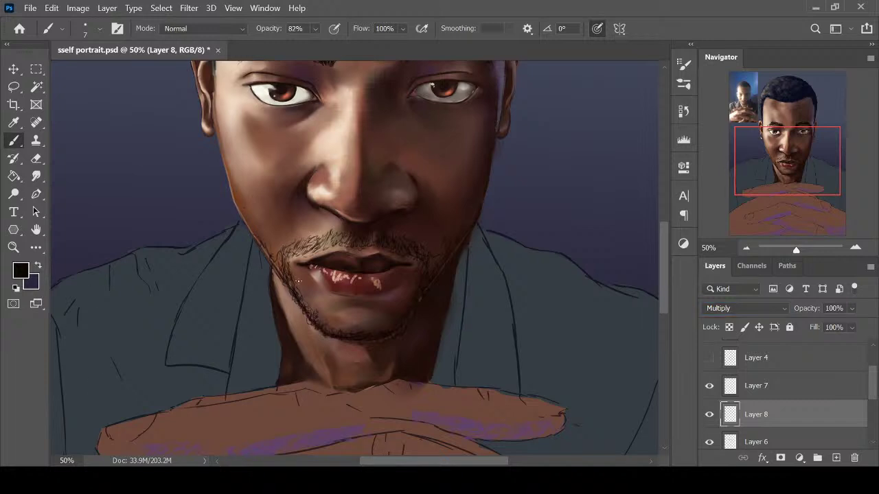
Sample the reddish-brown skin tone from the face and try shading the left beard edge with a size 80 Brush
{"action": "key", "text": "i"}
{"action": "left_click", "coordinate": [242, 195]}
{"action": "left_click_drag", "start_coordinate": [274, 245], "coordinate": [306, 309]}
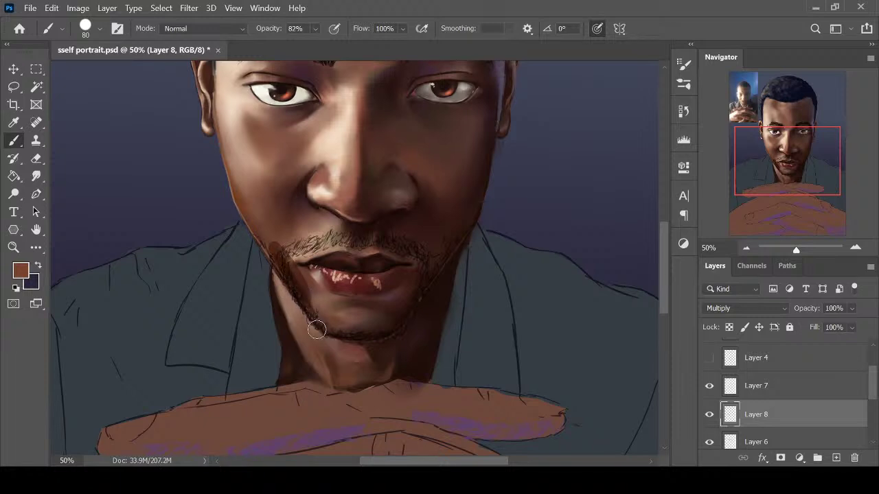
{"action": "key", "text": "ctrl+z"}
{"action": "key", "text": "ctrl+z"}
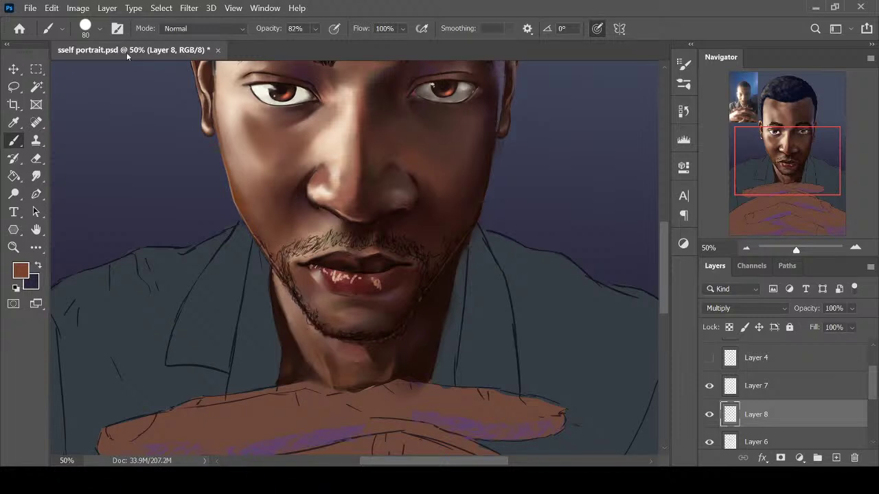
Shade the skin beneath the beard and moustache in brown with a soft size 175 Brush at 70% opacity
{"action": "left_click", "coordinate": [116, 177]}
{"action": "key", "text": "7"}
{"action": "key", "text": "bracketright"}
{"action": "key", "text": "bracketright"}
{"action": "key", "text": "bracketright"}
{"action": "key", "text": "bracketright"}
{"action": "key", "text": "bracketright"}
{"action": "mouse_move", "coordinate": [272, 243]}
{"action": "left_mouse_down"}
{"action": "mouse_move", "coordinate": [338, 325]}
{"action": "mouse_move", "coordinate": [315, 296]}
{"action": "mouse_move", "coordinate": [310, 305]}
{"action": "mouse_move", "coordinate": [371, 325]}
{"action": "mouse_move", "coordinate": [416, 301]}
{"action": "mouse_move", "coordinate": [388, 304]}
{"action": "left_mouse_up"}
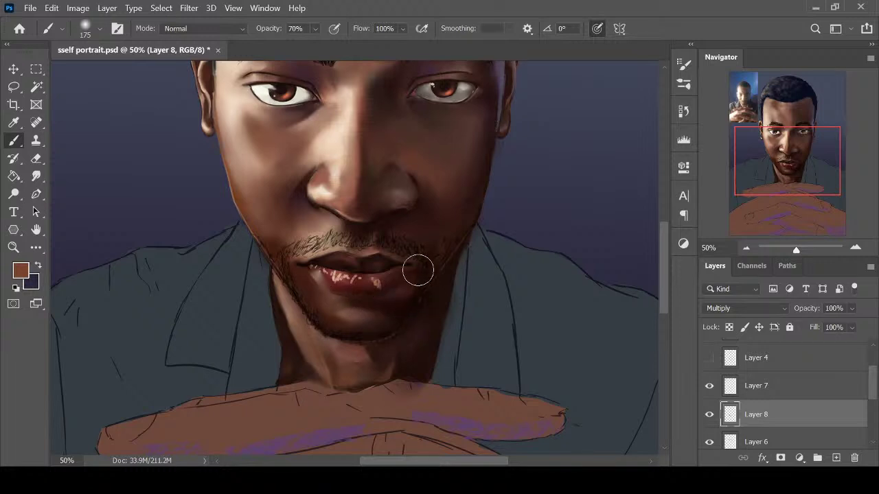
{"action": "mouse_move", "coordinate": [418, 268]}
{"action": "left_mouse_down"}
{"action": "mouse_move", "coordinate": [343, 242]}
{"action": "mouse_move", "coordinate": [281, 243]}
{"action": "mouse_move", "coordinate": [295, 239]}
{"action": "mouse_move", "coordinate": [290, 197]}
{"action": "mouse_move", "coordinate": [294, 231]}
{"action": "mouse_move", "coordinate": [265, 230]}
{"action": "left_mouse_up"}
Deepen the brown beard shading around the chin and jaw with the soft Brush enlarged to size 250
{"action": "key", "text": "bracketright"}
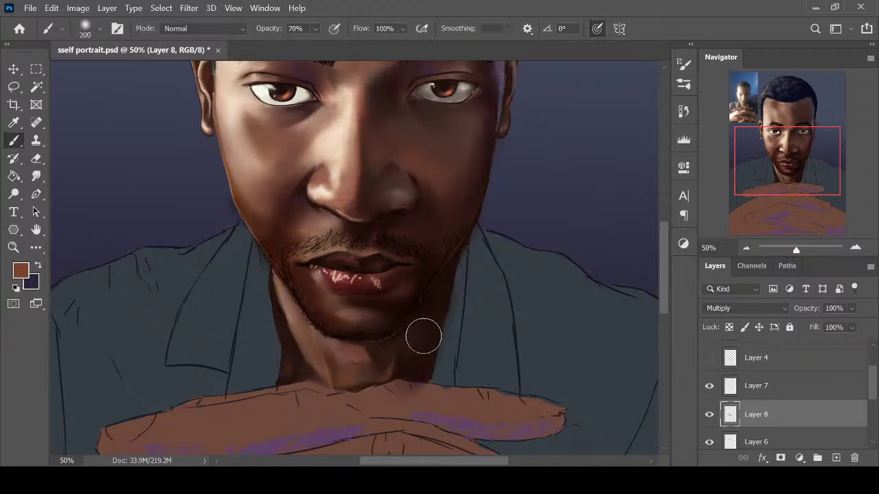
{"action": "key", "text": "bracketright"}
{"action": "left_click_drag", "start_coordinate": [325, 298], "coordinate": [317, 335]}
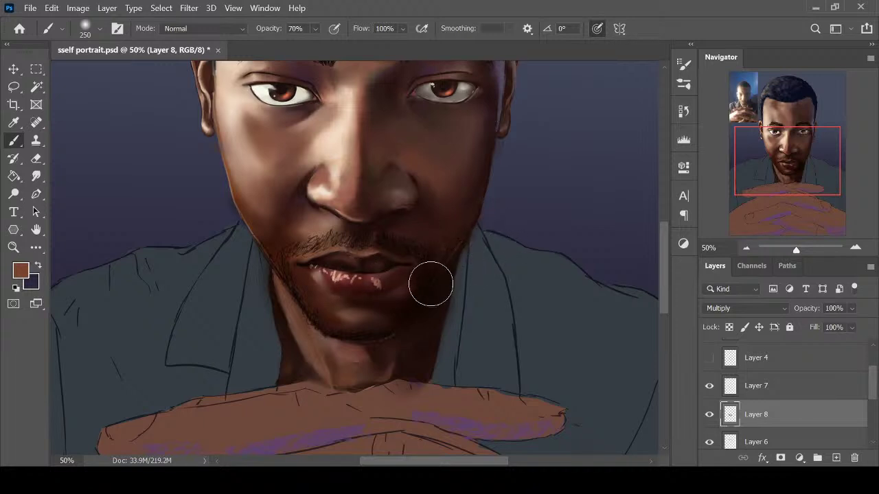
Try other blend modes on Layer 8, such as Lighter Color, Pin Light, Hard Mix and Soft Light, and return to Multiply
{"action": "key", "text": "ctrl+minus"}
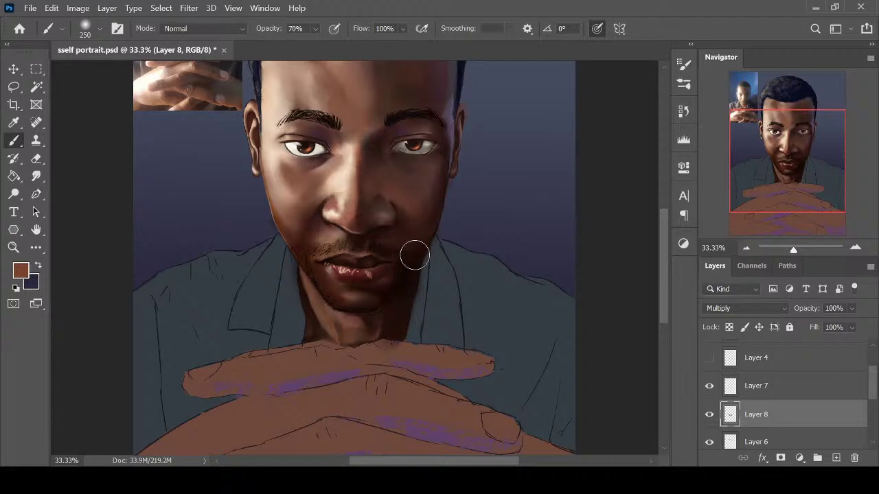
{"action": "left_click", "coordinate": [749, 313]}
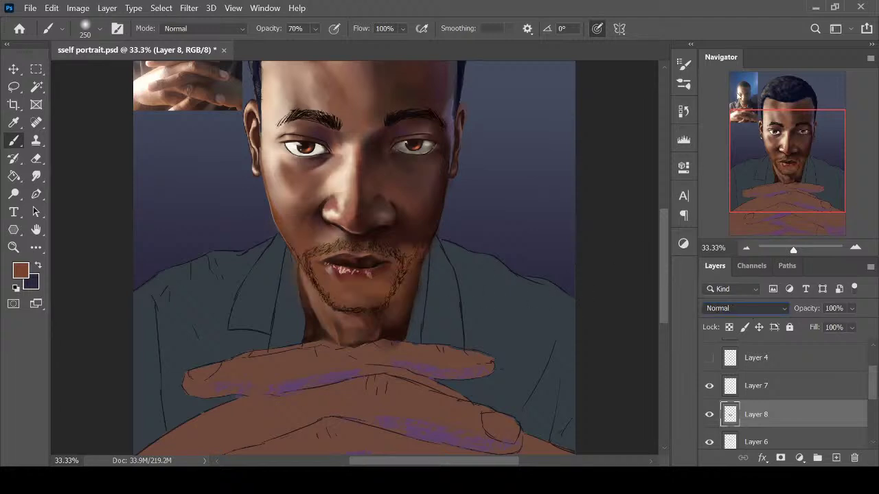
{"action": "left_click", "coordinate": [742, 129]}
{"action": "key", "text": "Down"}
{"action": "key", "text": "Down"}
{"action": "key", "text": "Down"}
{"action": "key", "text": "Down"}
{"action": "key", "text": "Down"}
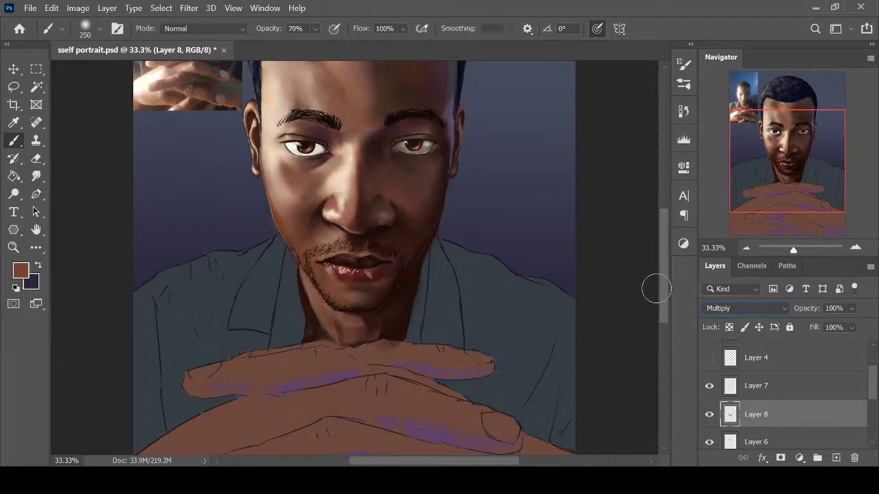
{"action": "key", "text": "Up"}
{"action": "key", "text": "Up"}
{"action": "key", "text": "Up"}
{"action": "key", "text": "Down"}
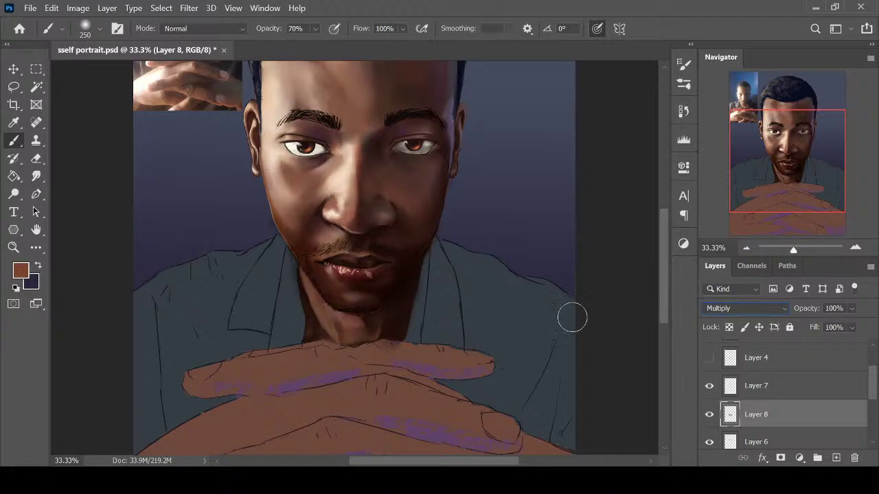
{"action": "key", "text": "Down"}
{"action": "key", "text": "Down"}
{"action": "key", "text": "Down"}
{"action": "key", "text": "Down"}
{"action": "key", "text": "Down"}
{"action": "key", "text": "Down"}
{"action": "key", "text": "Down"}
{"action": "key", "text": "Down"}
{"action": "key", "text": "Down"}
{"action": "key", "text": "Down"}
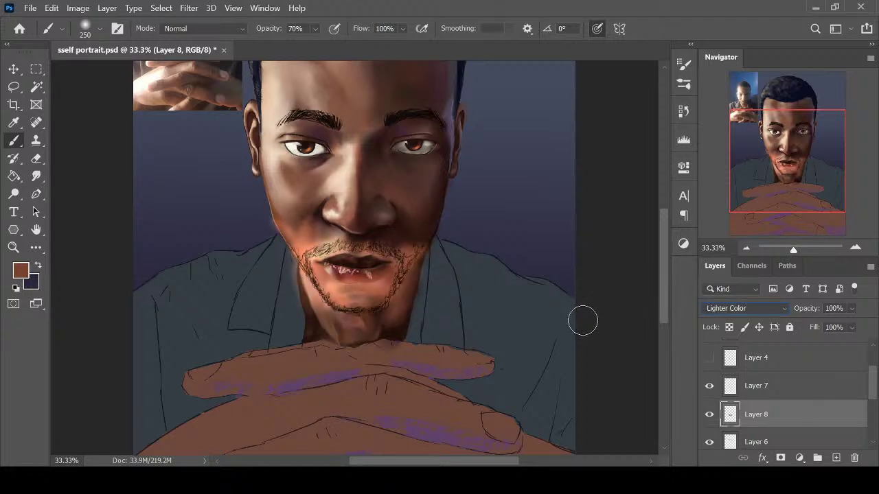
{"action": "key", "text": "Down"}
{"action": "key", "text": "Down"}
{"action": "key", "text": "Down"}
{"action": "key", "text": "Down"}
{"action": "key", "text": "Down"}
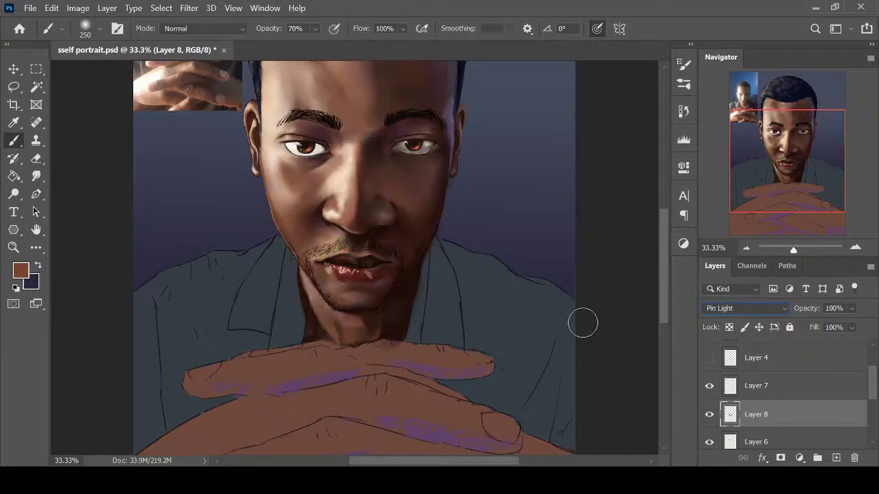
{"action": "key", "text": "Down"}
{"action": "key", "text": "Down"}
{"action": "key", "text": "Down"}
{"action": "key", "text": "Down"}
{"action": "key", "text": "Down"}
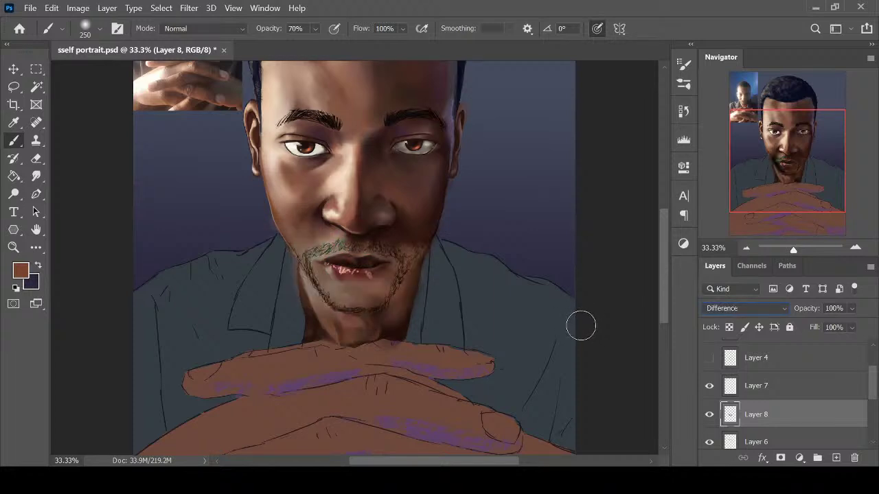
{"action": "key", "text": "Up"}
{"action": "key", "text": "Up"}
{"action": "key", "text": "Up"}
{"action": "key", "text": "Up"}
{"action": "key", "text": "Up"}
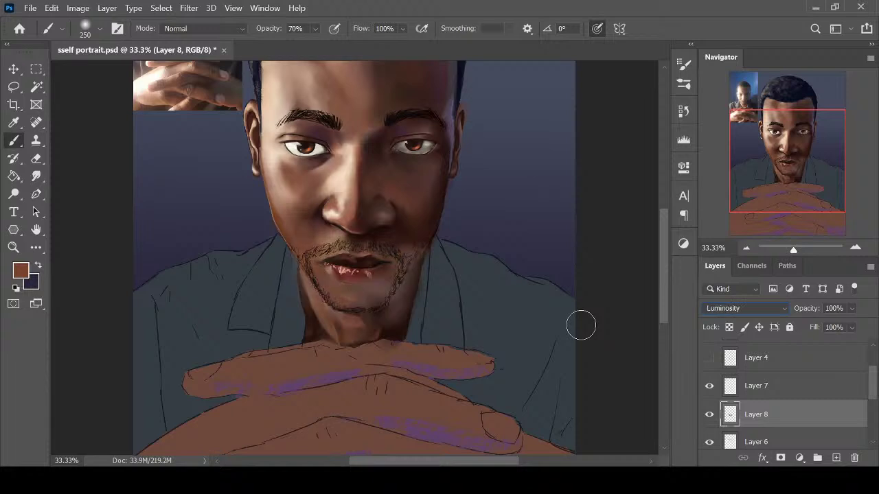
{"action": "key", "text": "Up"}
{"action": "key", "text": "Up"}
{"action": "key", "text": "Up"}
{"action": "key", "text": "Up"}
{"action": "key", "text": "Up"}
{"action": "key", "text": "Up"}
{"action": "key", "text": "Up"}
{"action": "key", "text": "Up"}
{"action": "key", "text": "Up"}
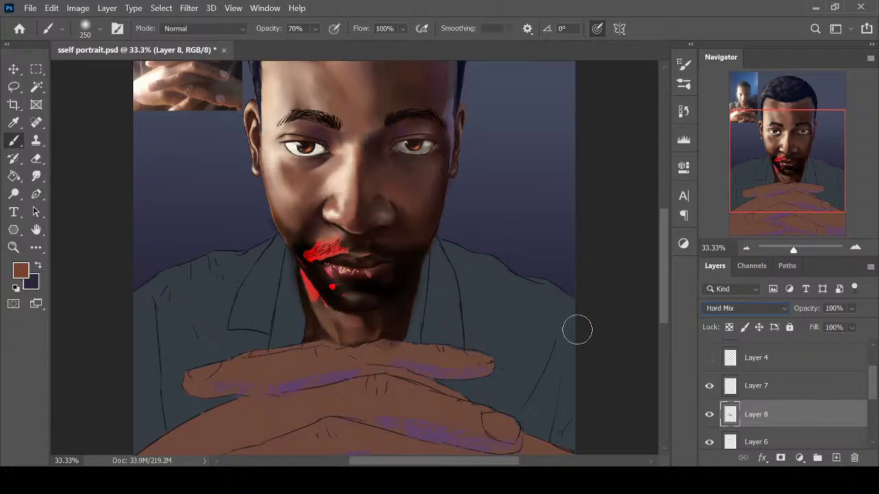
{"action": "key", "text": "Down"}
{"action": "key", "text": "Down"}
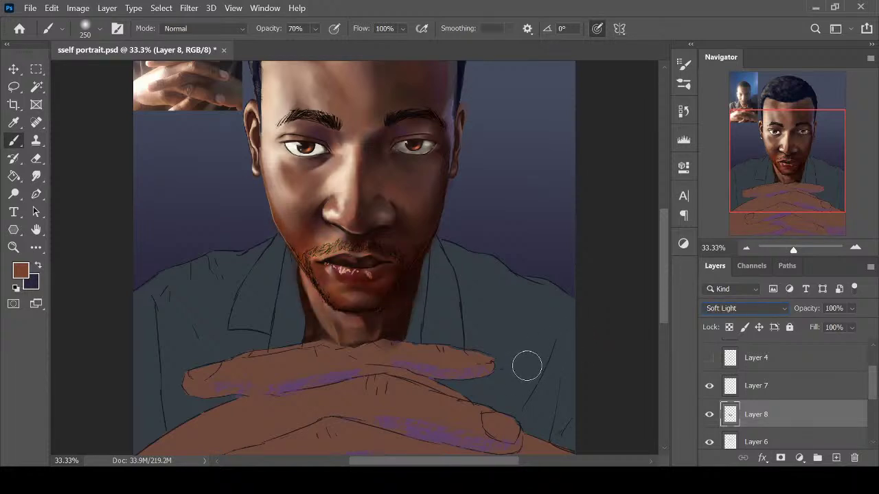
{"action": "key", "text": "Up"}
{"action": "key", "text": "Up"}
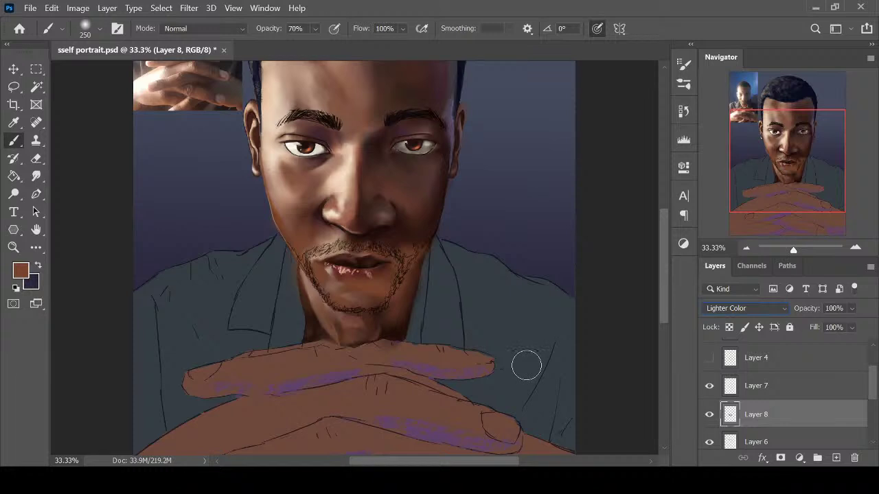
{"action": "key", "text": "Up"}
{"action": "key", "text": "Up"}
{"action": "key", "text": "Up"}
{"action": "key", "text": "Up"}
{"action": "key", "text": "Up"}
{"action": "key", "text": "Up"}
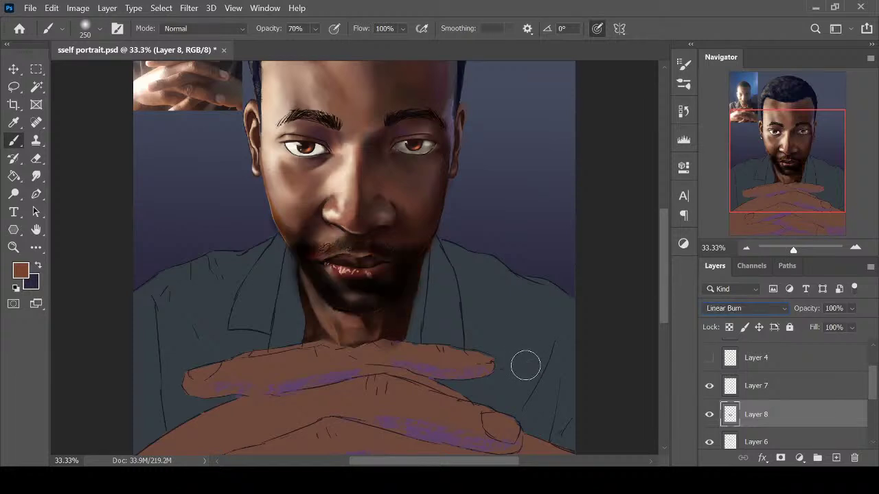
{"action": "key", "text": "Up"}
{"action": "key", "text": "Up"}
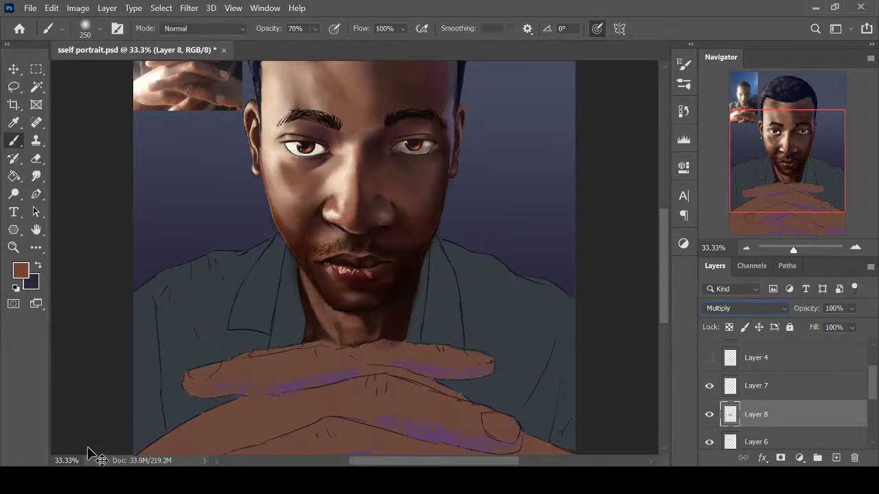
Sample the dark brown at the left beard edge and darken the beard shading along the jaw, undoing the trial moustache stroke
{"action": "key", "text": "ctrl+plus"}
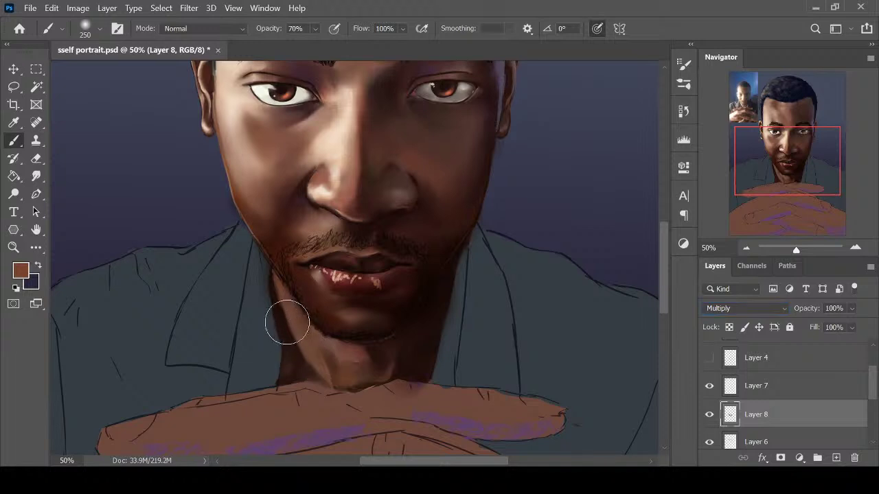
{"action": "key", "text": "i"}
{"action": "left_click", "coordinate": [295, 292]}
{"action": "key", "text": "b"}
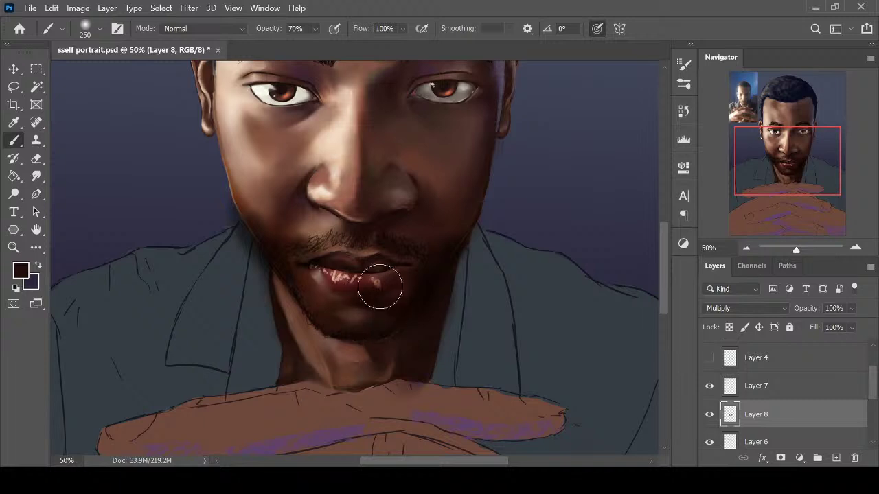
{"action": "left_click_drag", "start_coordinate": [360, 249], "coordinate": [310, 254]}
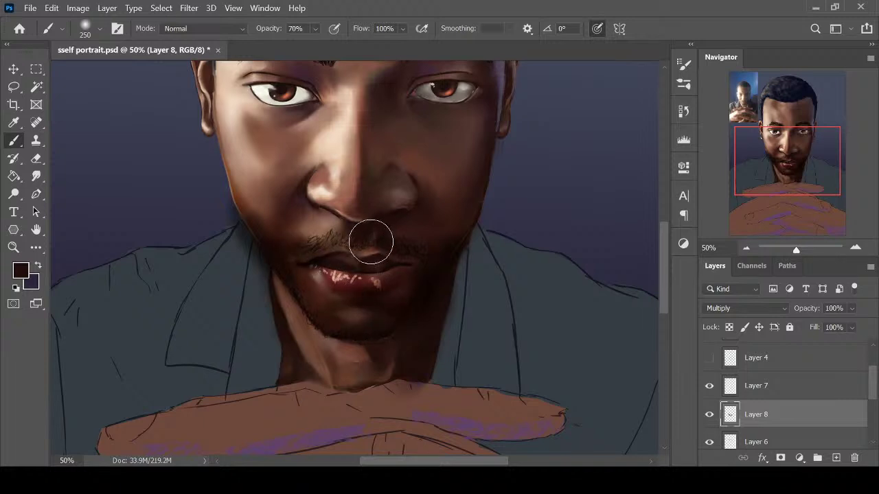
{"action": "key", "text": "ctrl+z"}
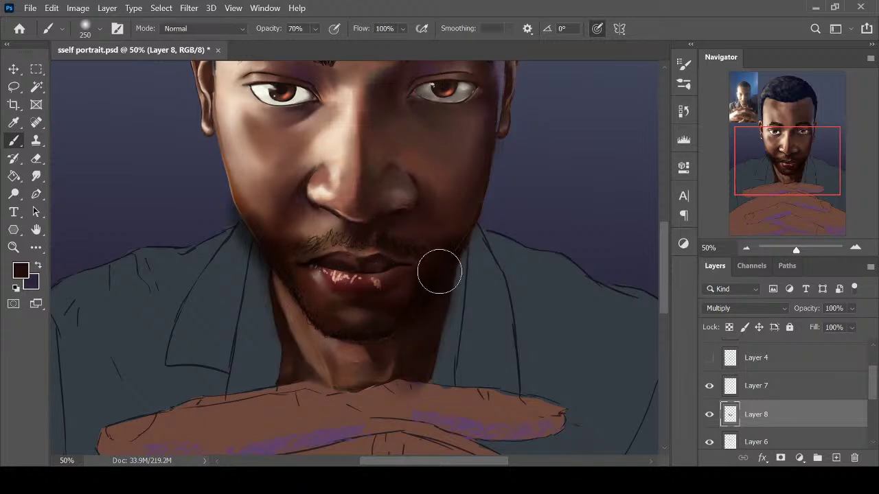
Deepen the dark brown shading on the right moustache, cheek and jaw, and darken the neck beneath the beard
{"action": "mouse_move", "coordinate": [440, 261]}
{"action": "left_mouse_down"}
{"action": "mouse_move", "coordinate": [403, 257]}
{"action": "mouse_move", "coordinate": [428, 249]}
{"action": "mouse_move", "coordinate": [368, 248]}
{"action": "left_mouse_up"}
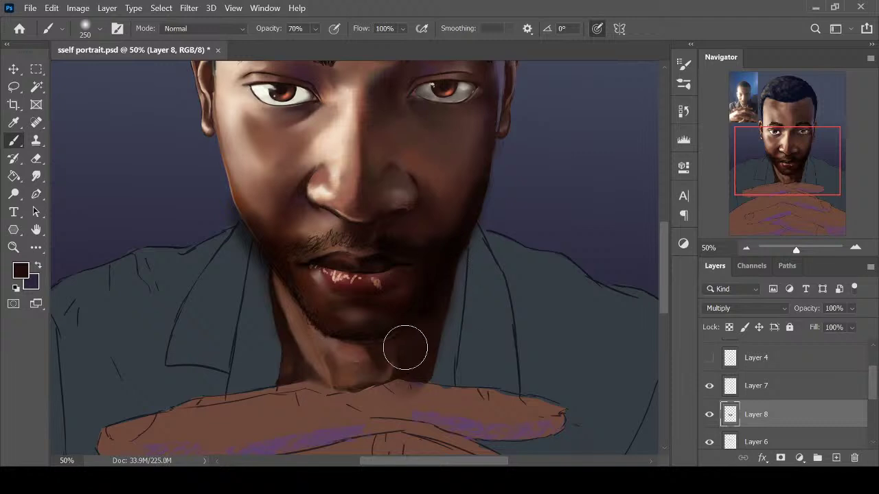
{"action": "mouse_move", "coordinate": [405, 348]}
{"action": "left_mouse_down"}
{"action": "mouse_move", "coordinate": [402, 356]}
{"action": "mouse_move", "coordinate": [409, 351]}
{"action": "left_mouse_up"}
{"action": "mouse_move", "coordinate": [258, 345]}
{"action": "left_mouse_down"}
{"action": "mouse_move", "coordinate": [280, 359]}
{"action": "mouse_move", "coordinate": [258, 304]}
{"action": "mouse_move", "coordinate": [273, 353]}
{"action": "left_mouse_up"}
Reduce the opacity of Layer 8 to 48%
{"action": "key", "text": "ctrl+minus"}
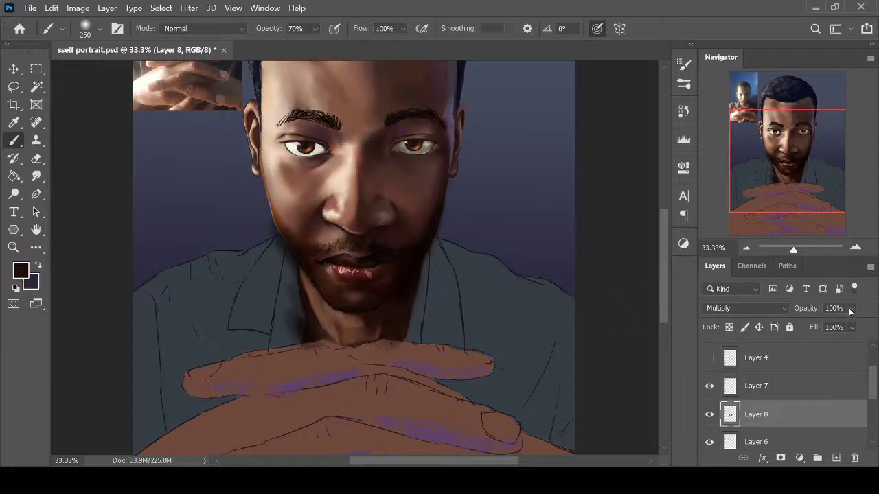
{"action": "mouse_move", "coordinate": [832, 324]}
{"action": "left_mouse_down"}
{"action": "mouse_move", "coordinate": [846, 321]}
{"action": "mouse_move", "coordinate": [839, 325]}
{"action": "left_mouse_up"}
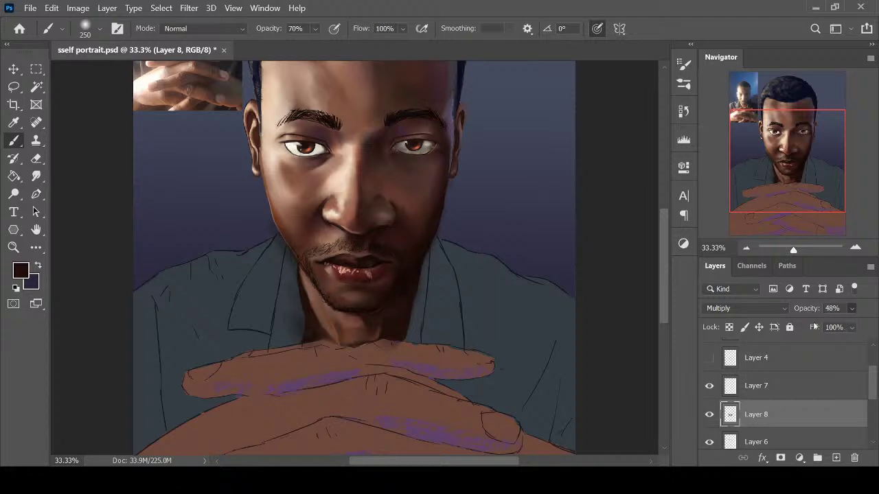
{"action": "key", "text": "ctrl+minus"}
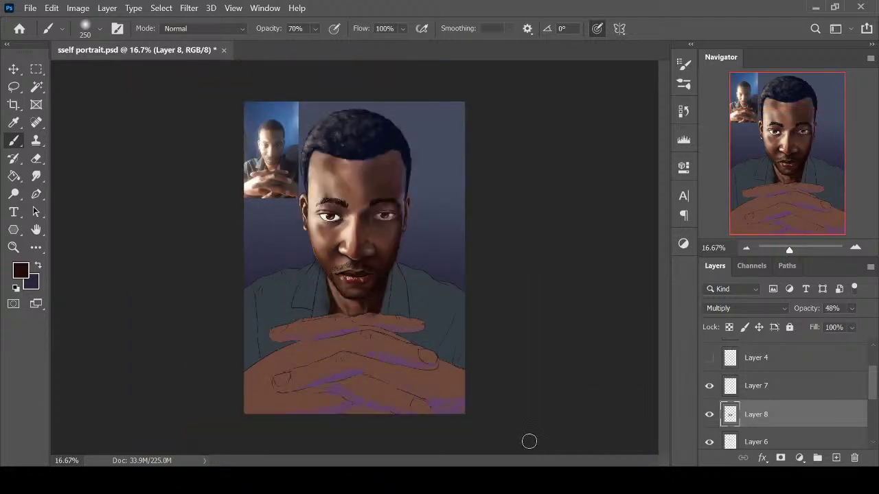
Darken the shadowed right side of the face and forehead with the soft dark brown Brush enlarged to size 500
{"action": "key", "text": "ctrl+plus"}
{"action": "key", "text": "ctrl+plus"}
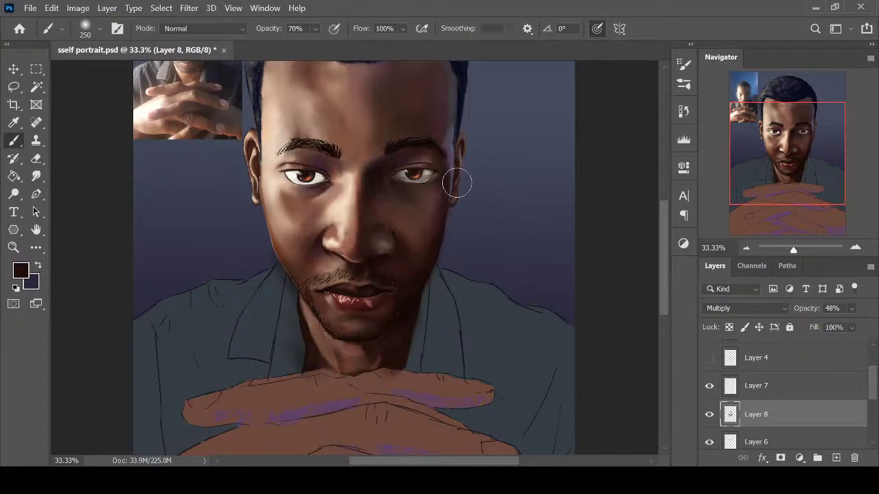
{"action": "key", "text": "bracketleft"}
{"action": "key", "text": "bracketleft"}
{"action": "key", "text": "bracketright"}
{"action": "key", "text": "bracketright"}
{"action": "key", "text": "bracketright"}
{"action": "key", "text": "ctrl+minus"}
{"action": "key", "text": "bracketright"}
{"action": "key", "text": "bracketright"}
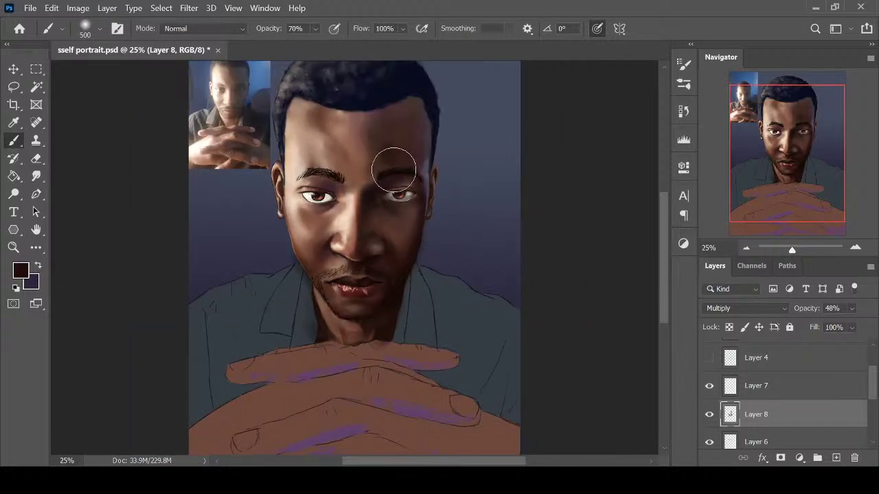
{"action": "mouse_move", "coordinate": [386, 127]}
{"action": "left_mouse_down"}
{"action": "mouse_move", "coordinate": [410, 97]}
{"action": "mouse_move", "coordinate": [383, 163]}
{"action": "mouse_move", "coordinate": [399, 151]}
{"action": "mouse_move", "coordinate": [401, 108]}
{"action": "mouse_move", "coordinate": [422, 115]}
{"action": "mouse_move", "coordinate": [435, 145]}
{"action": "left_mouse_up"}
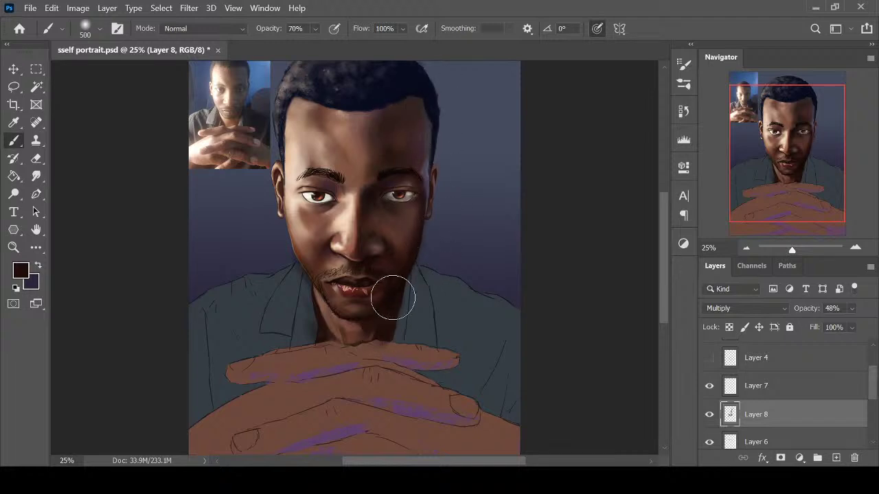
Shade around the left eye and the side of the nose with the soft Brush reduced to size 200
{"action": "key", "text": "bracketleft"}
{"action": "key", "text": "bracketleft"}
{"action": "key", "text": "bracketleft"}
{"action": "left_click_drag", "start_coordinate": [338, 190], "coordinate": [320, 223]}
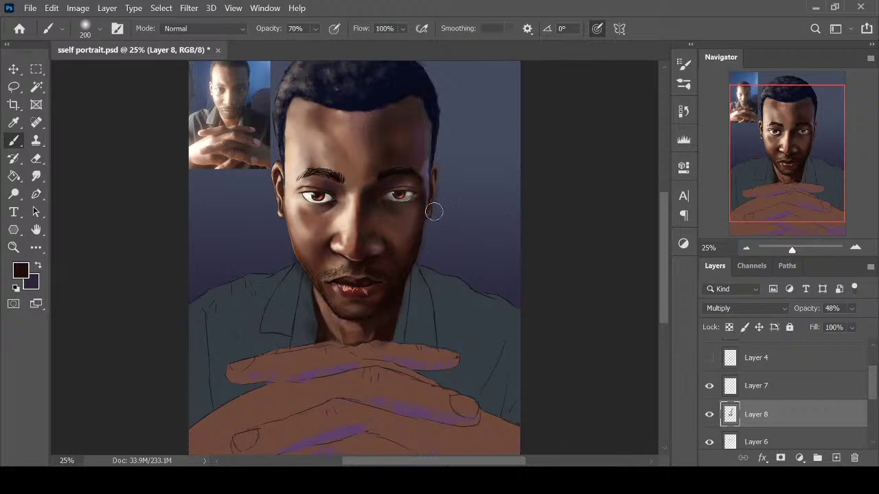
{"action": "key", "text": "ctrl+minus"}
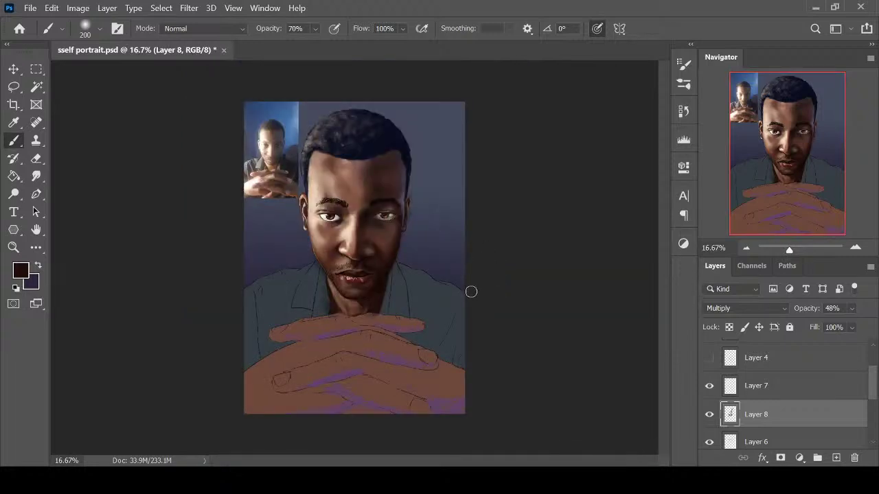
Reduce the Brush to size 70 for detail around the mouth and add a new layer between Layer 7 and Layer 8
{"action": "key", "text": "ctrl+plus"}
{"action": "key", "text": "ctrl+plus"}
{"action": "key", "text": "ctrl+plus"}
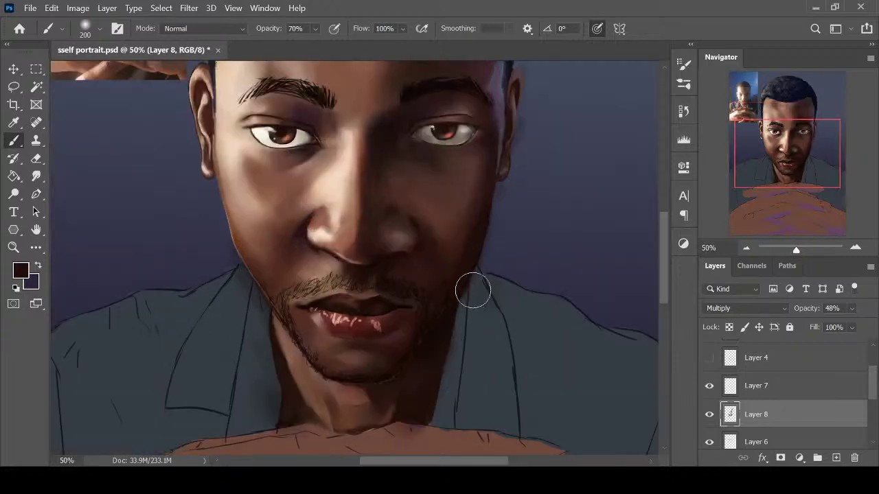
{"action": "left_click_drag", "start_coordinate": [663, 291], "coordinate": [663, 307]}
{"action": "key", "text": "ctrl+plus"}
{"action": "key", "text": "bracketleft"}
{"action": "key", "text": "bracketleft"}
{"action": "key", "text": "bracketleft"}
{"action": "key", "text": "bracketleft"}
{"action": "key", "text": "bracketleft"}
{"action": "key", "text": "bracketleft"}
{"action": "key", "text": "bracketleft"}
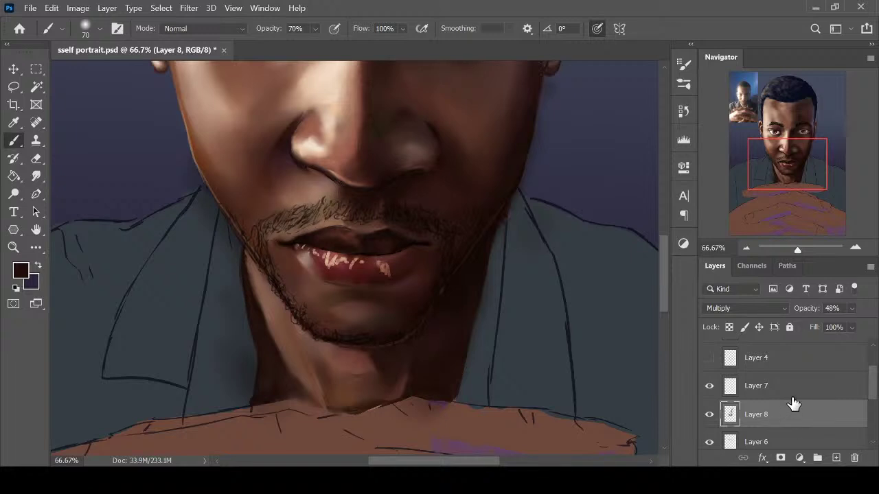
{"action": "key", "text": "ctrl+shift+alt+n"}
Sample brown tones from the face and beard and try darkening the left moustache with a size 70 Brush at 41% opacity
{"action": "left_click", "coordinate": [267, 204], "text": "alt"}
{"action": "key", "text": "bracketright"}
{"action": "mouse_move", "coordinate": [273, 223]}
{"action": "left_mouse_down"}
{"action": "mouse_move", "coordinate": [299, 214]}
{"action": "mouse_move", "coordinate": [287, 219]}
{"action": "left_mouse_up"}
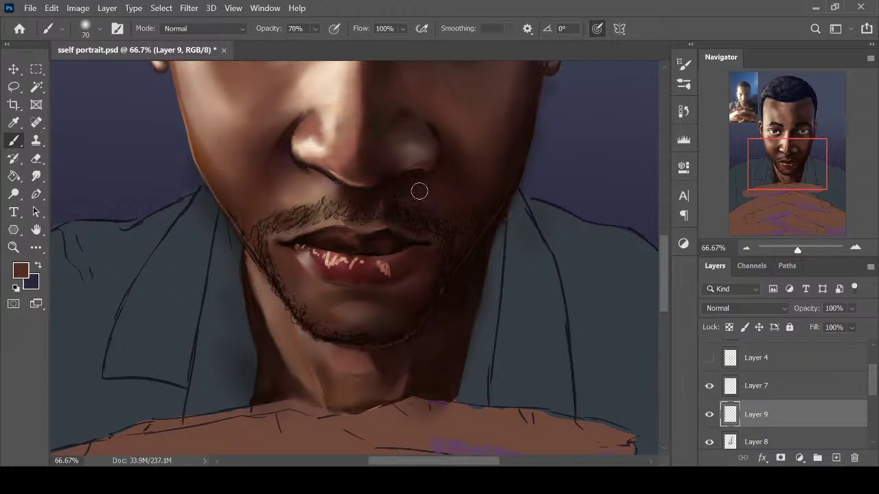
{"action": "key", "text": "i"}
{"action": "left_click", "coordinate": [438, 280]}
{"action": "key", "text": "b"}
{"action": "left_click_drag", "start_coordinate": [268, 221], "coordinate": [313, 214]}
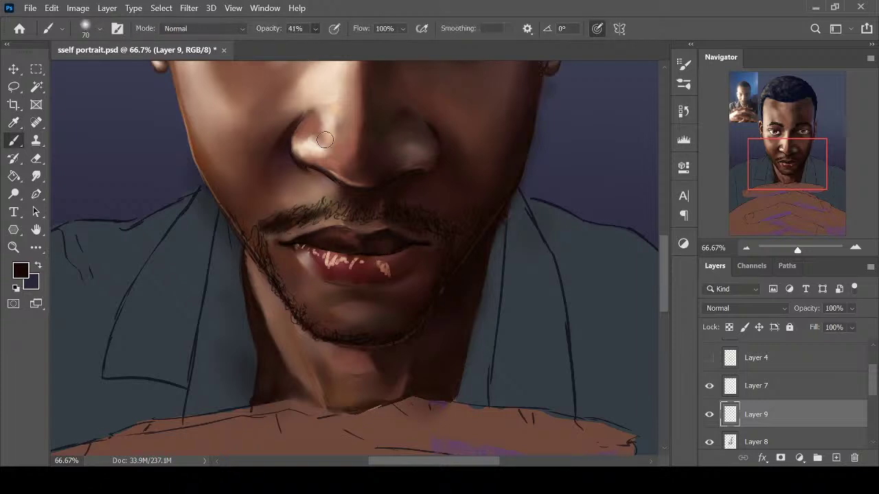
Try refining the moustache shading with a size 35 Eraser and the 41% opacity Brush at sizes 100 and 70
{"action": "key", "text": "e"}
{"action": "key", "text": "bracketright"}
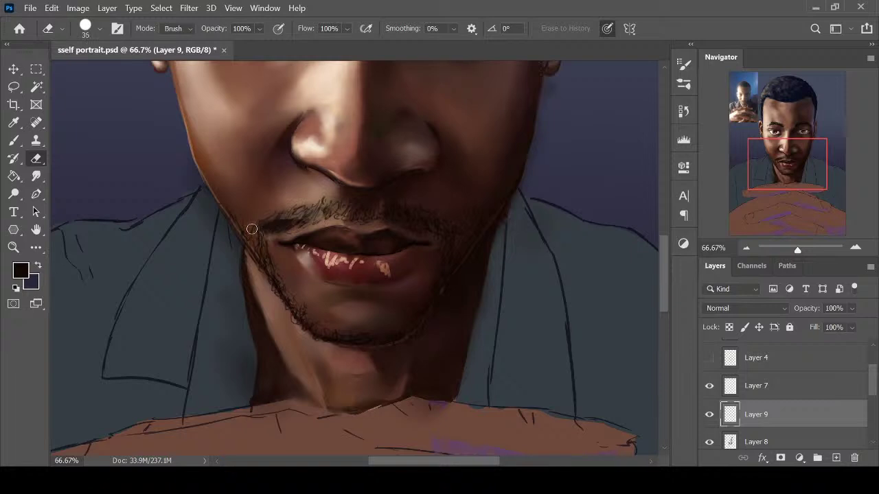
{"action": "key", "text": "b"}
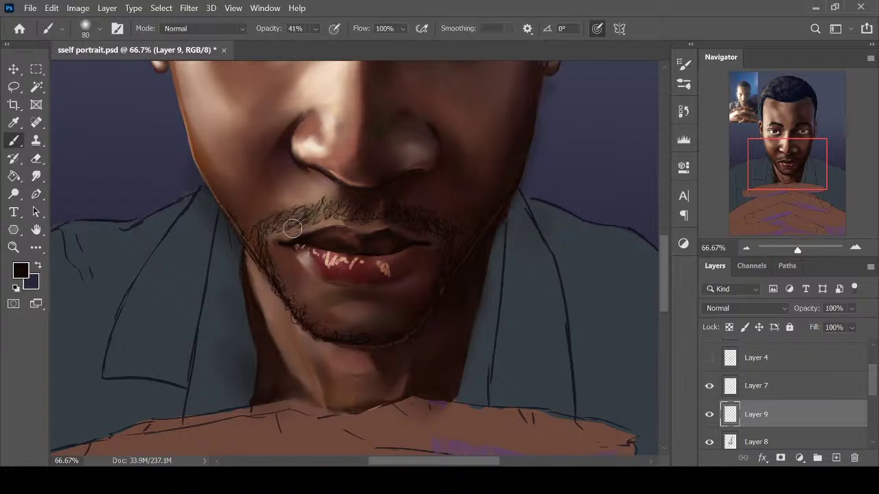
{"action": "key", "text": "bracketright"}
{"action": "key", "text": "bracketright"}
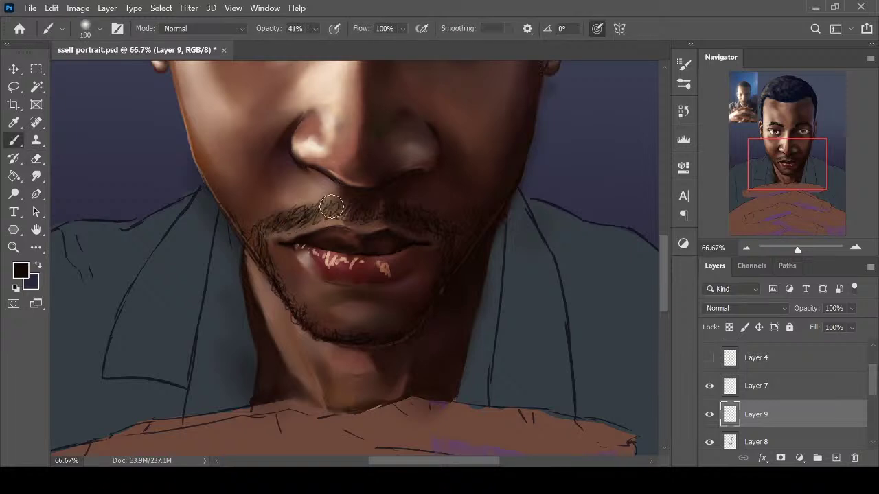
{"action": "key", "text": "bracketleft"}
{"action": "key", "text": "bracketleft"}
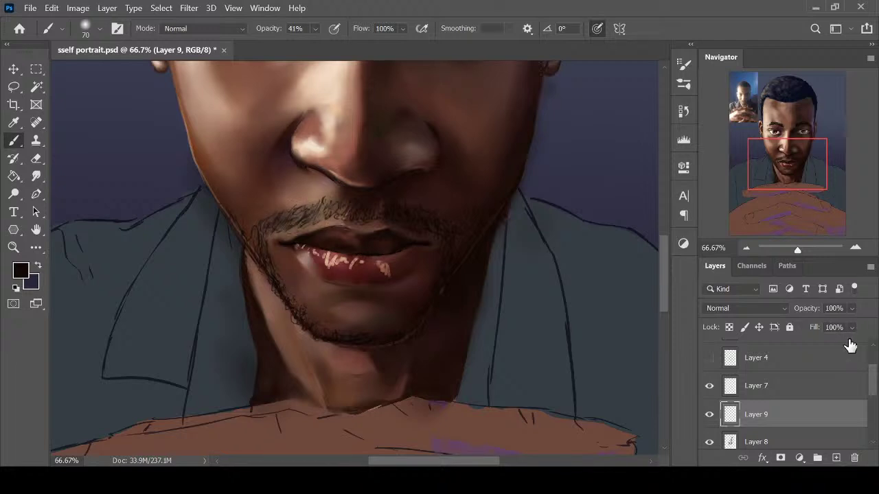
Lower the opacity of Layer 7 with the facial hair to 64% and compare the face with and without the layer
{"action": "left_click", "coordinate": [800, 389]}
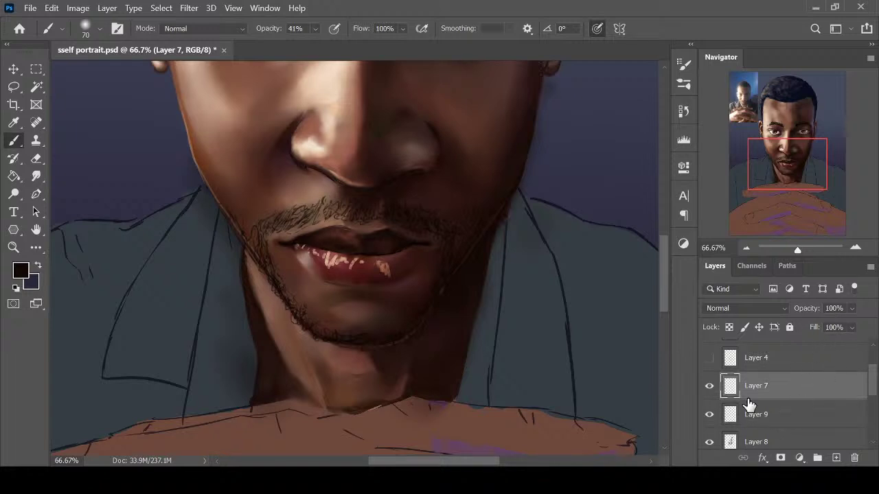
{"action": "left_click", "coordinate": [712, 387]}
{"action": "left_click", "coordinate": [712, 386]}
{"action": "left_click", "coordinate": [712, 387]}
{"action": "left_click", "coordinate": [713, 385]}
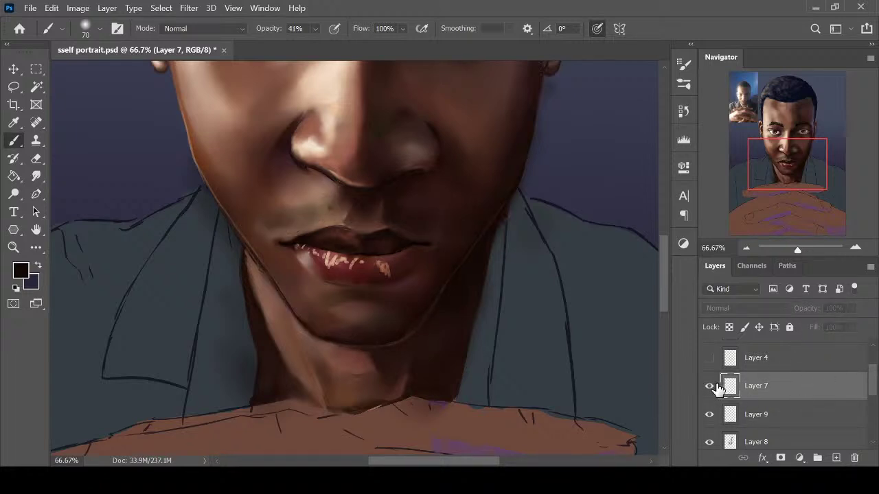
{"action": "left_click", "coordinate": [714, 387]}
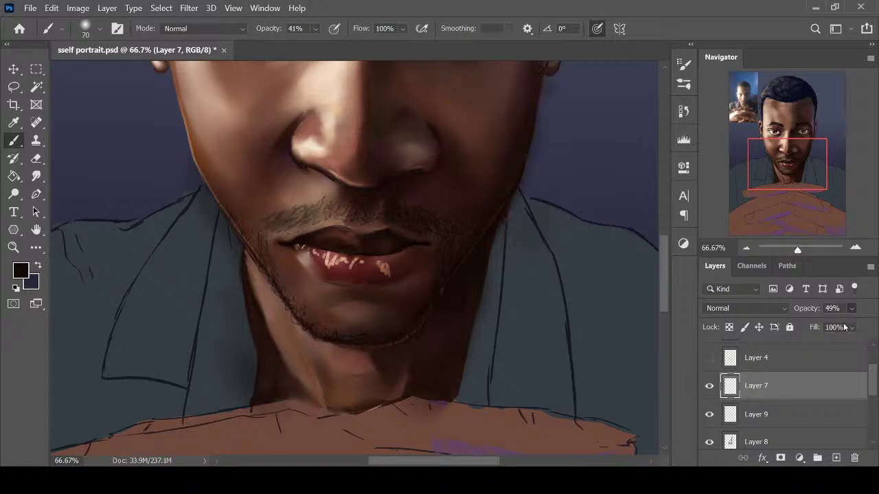
{"action": "key", "text": "ctrl+minus"}
{"action": "key", "text": "ctrl+minus"}
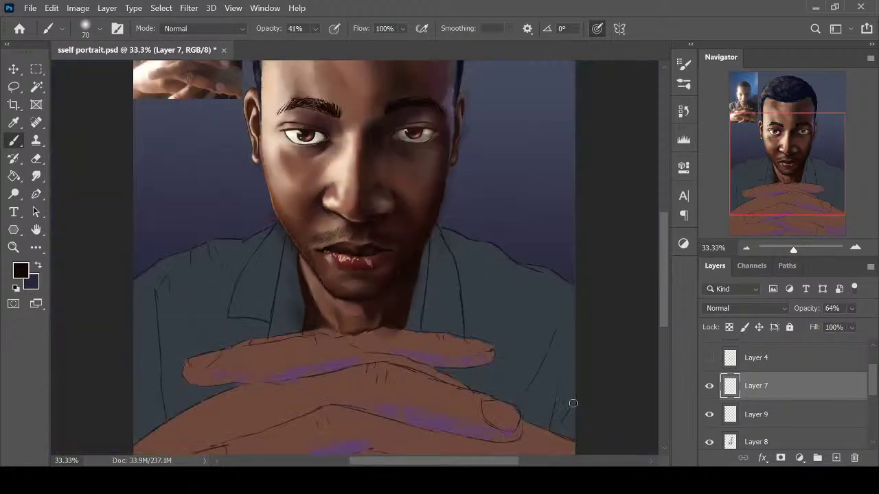
{"action": "key", "text": "ctrl+plus"}
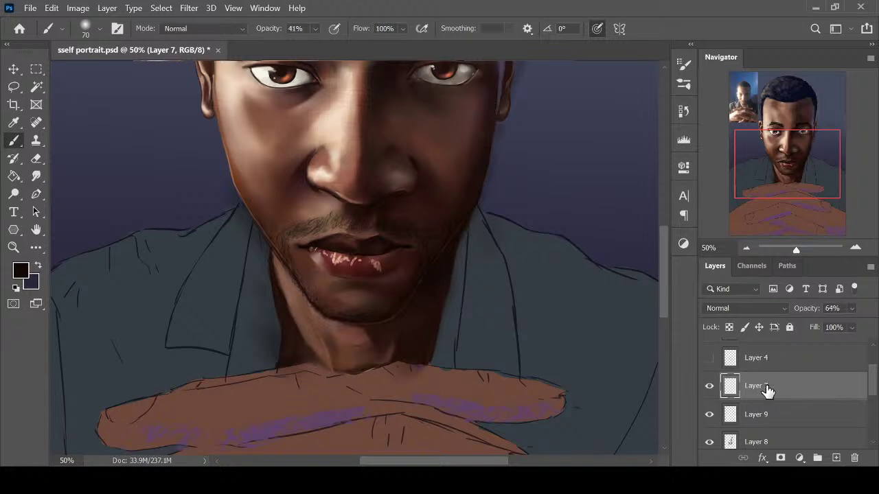
{"action": "left_click", "coordinate": [709, 385]}
{"action": "left_click", "coordinate": [709, 386]}
{"action": "key", "text": "ctrl+plus"}
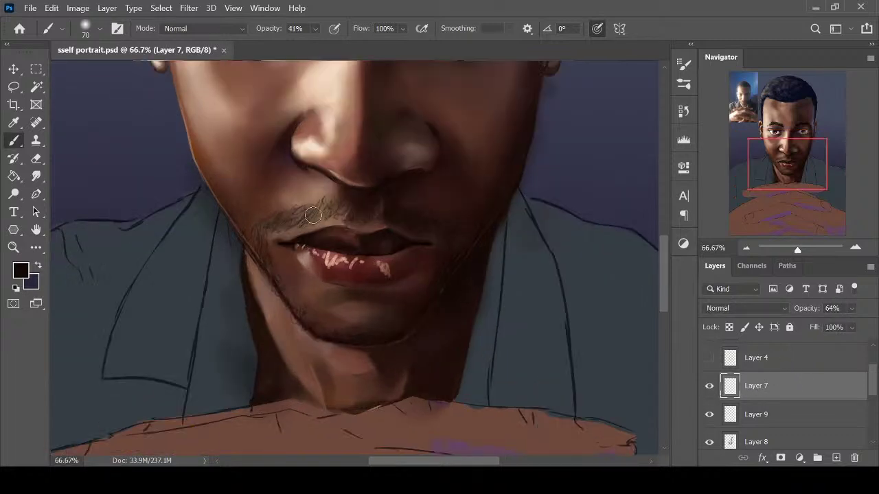
Set the Brush to a harder tip of size 9 at 89% opacity for facial hair detail on Layer 7
{"action": "key", "text": "bracketleft"}
{"action": "key", "text": "bracketleft"}
{"action": "key", "text": "shift+bracketright"}
{"action": "key", "text": "shift+bracketright"}
{"action": "key", "text": "shift+bracketright"}
{"action": "key", "text": "shift+bracketright"}
{"action": "key", "text": "0"}
{"action": "key", "text": "bracketleft"}
{"action": "key", "text": "bracketleft"}
{"action": "key", "text": "bracketleft"}
{"action": "key", "text": "bracketleft"}
{"action": "key", "text": "9"}
{"action": "key", "text": "1"}
{"action": "key", "text": "8"}
{"action": "key", "text": "9"}
{"action": "key", "text": "bracketleft"}
{"action": "key", "text": "bracketleft"}
{"action": "key", "text": "bracketleft"}
{"action": "key", "text": "bracketleft"}
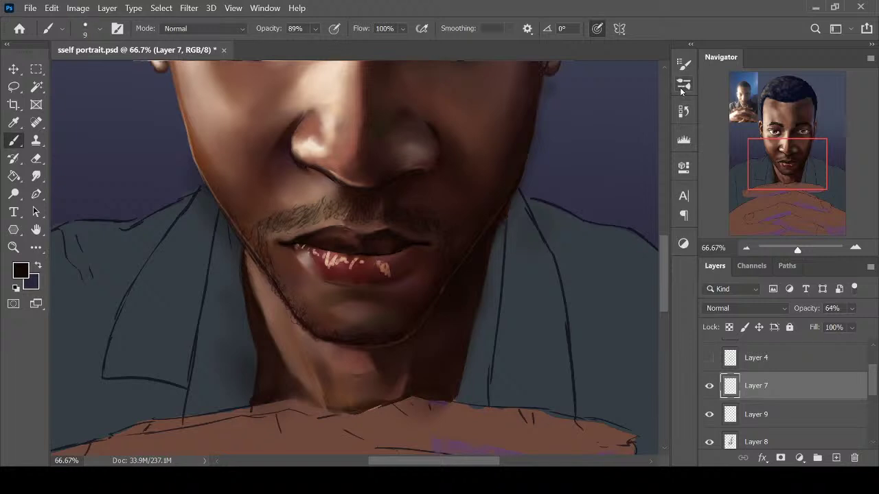
Add stubble to the moustache, mouth corners and jaw edge on Layer 7 with a textured brush preset at size 30
{"action": "left_click", "coordinate": [467, 353]}
{"action": "left_click", "coordinate": [636, 62]}
{"action": "key", "text": "bracketright"}
{"action": "key", "text": "bracketright"}
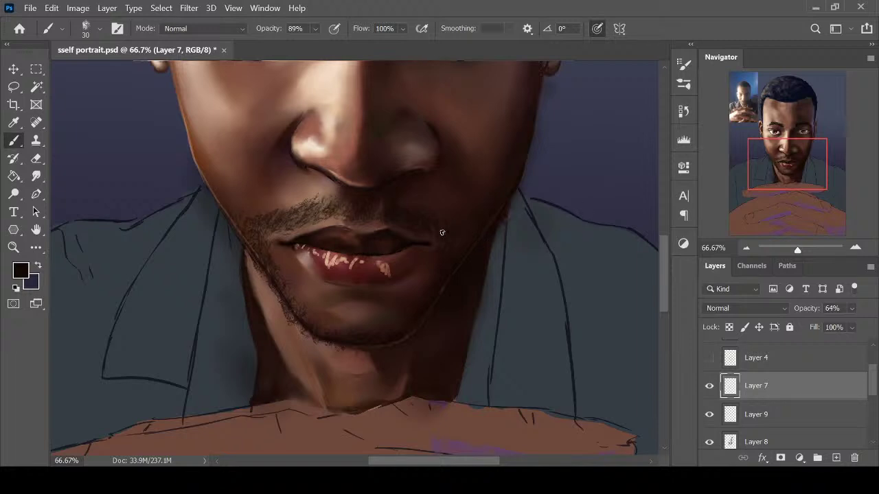
{"action": "key", "text": "ctrl+minus"}
{"action": "key", "text": "ctrl+minus"}
{"action": "key", "text": "ctrl+minus"}
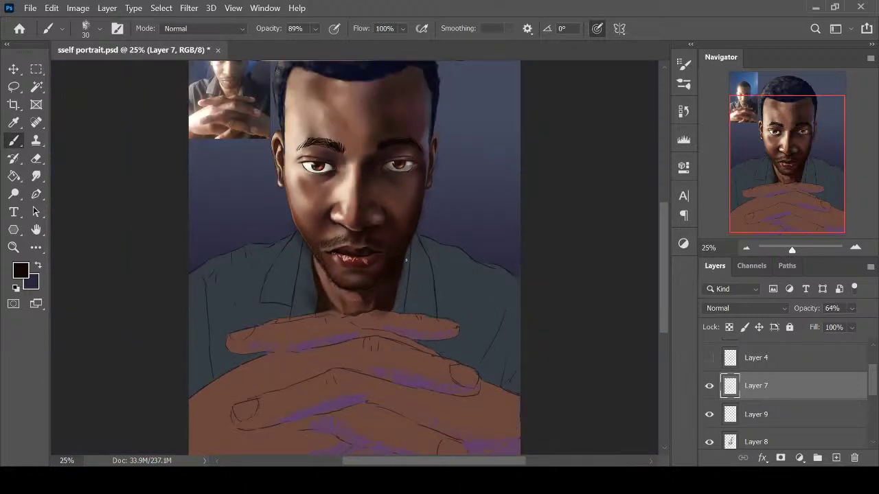
{"action": "key", "text": "ctrl+plus"}
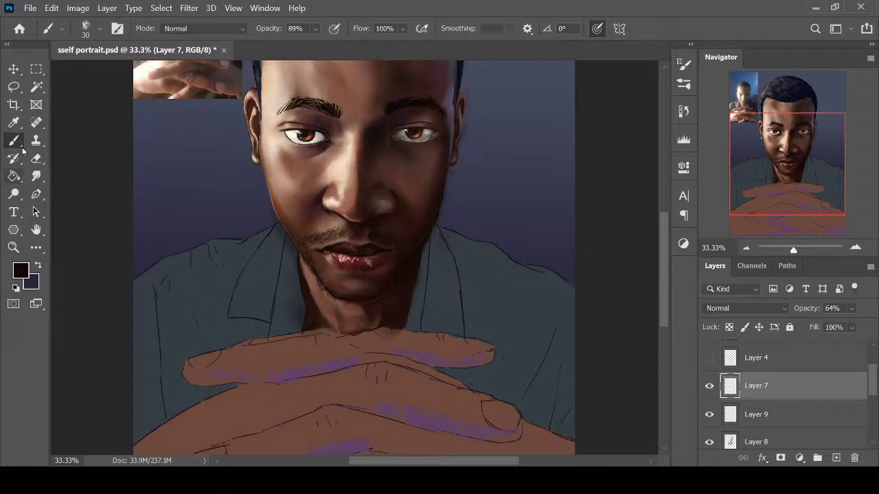
Add a new layer directly above Layer 8 and set its blend mode to Subtract
{"action": "left_click", "coordinate": [13, 69]}
{"action": "left_click", "coordinate": [363, 260]}
{"action": "key", "text": "b"}
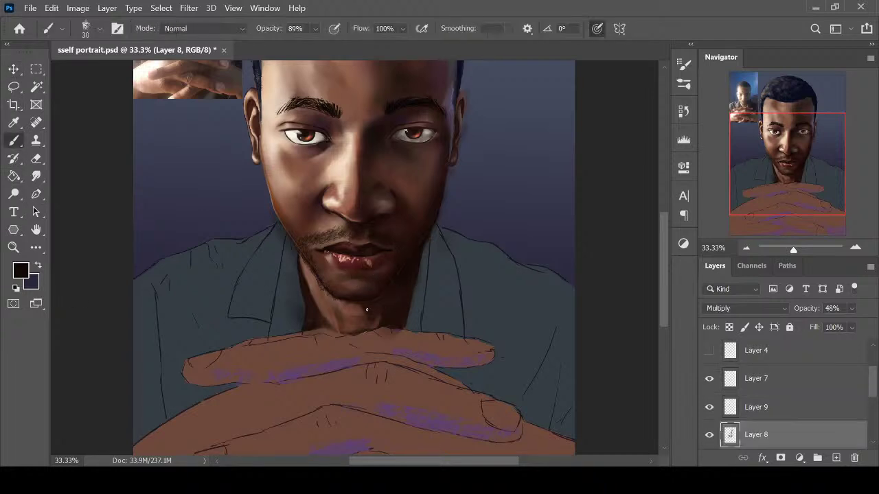
{"action": "key", "text": "ctrl+plus"}
{"action": "key", "text": "ctrl+shift+alt+n"}
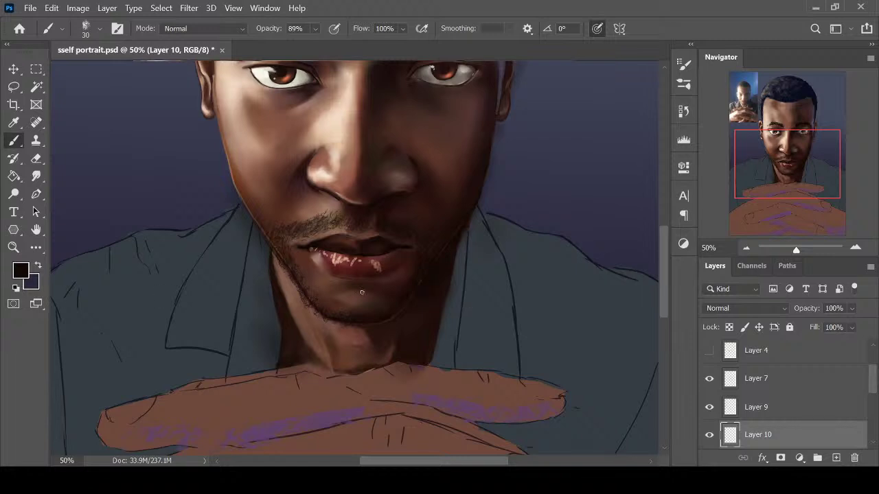
{"action": "left_click", "coordinate": [749, 313]}
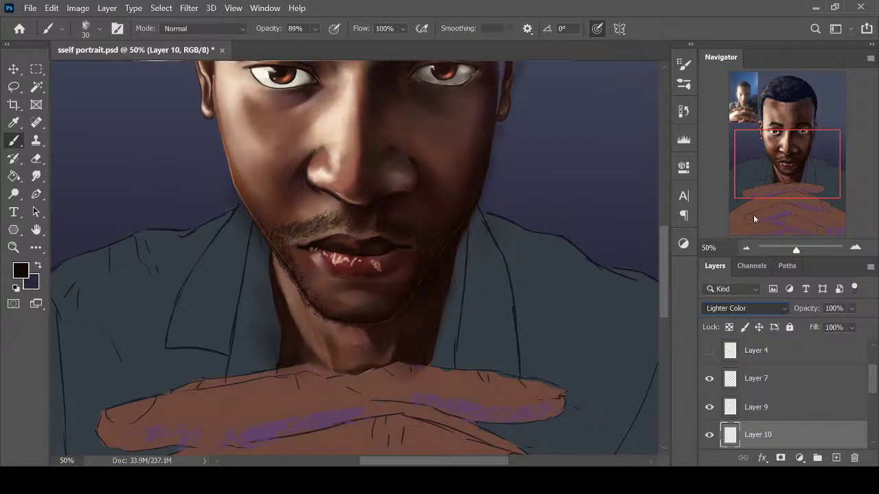
{"action": "scroll", "coordinate": [739, 329], "scroll_direction": "down", "scroll_amount": 4}
{"action": "left_click", "coordinate": [736, 394]}
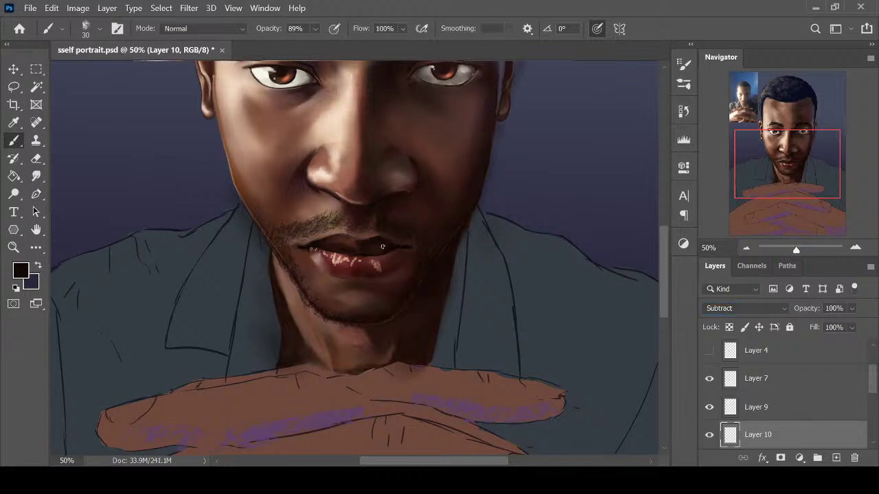
Try darkening the lower lip on Layer 10 with the textured Brush at size 60, and delete the layer
{"action": "key", "text": "bracketright"}
{"action": "key", "text": "bracketright"}
{"action": "key", "text": "bracketright"}
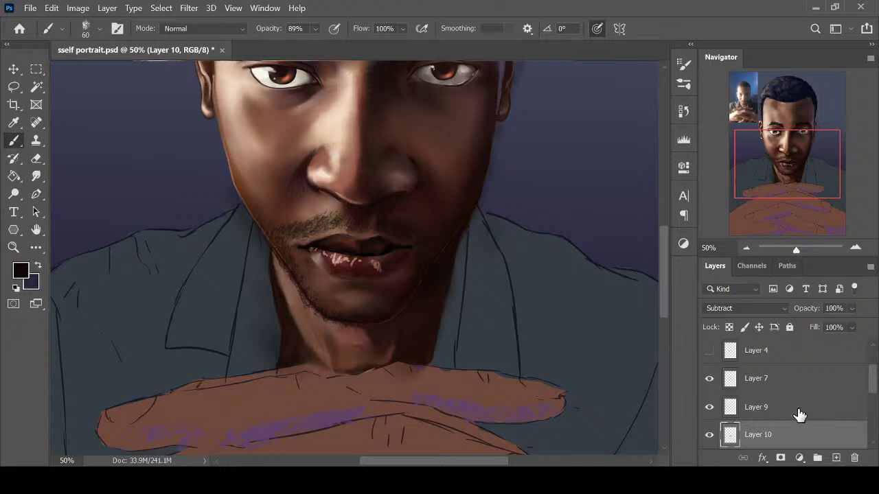
{"action": "key", "text": "ctrl+plus"}
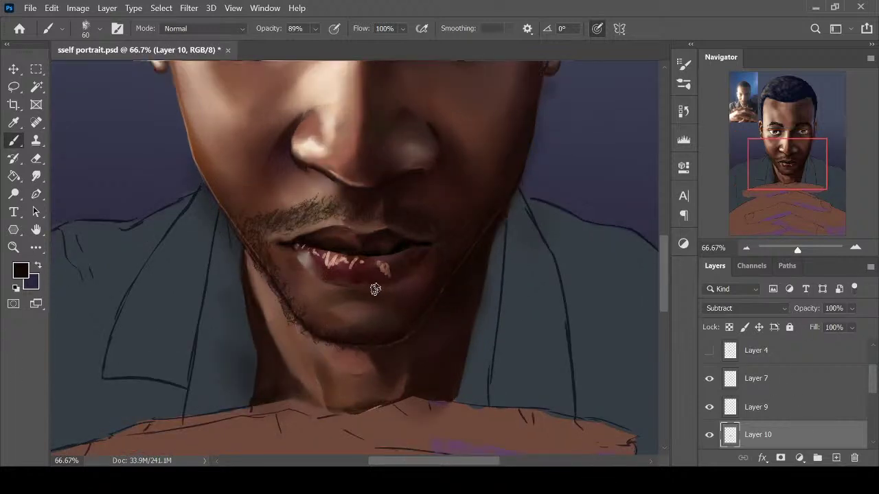
{"action": "key", "text": "r"}
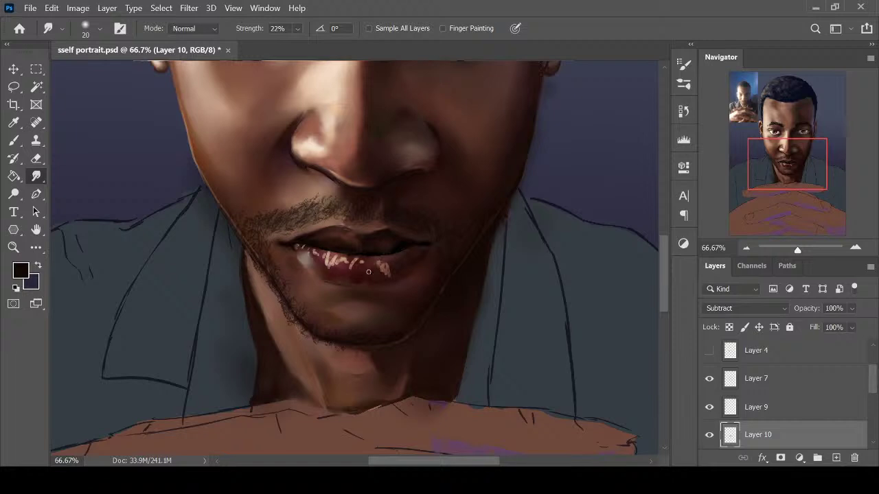
{"action": "key", "text": "bracketright"}
{"action": "key", "text": "Delete"}
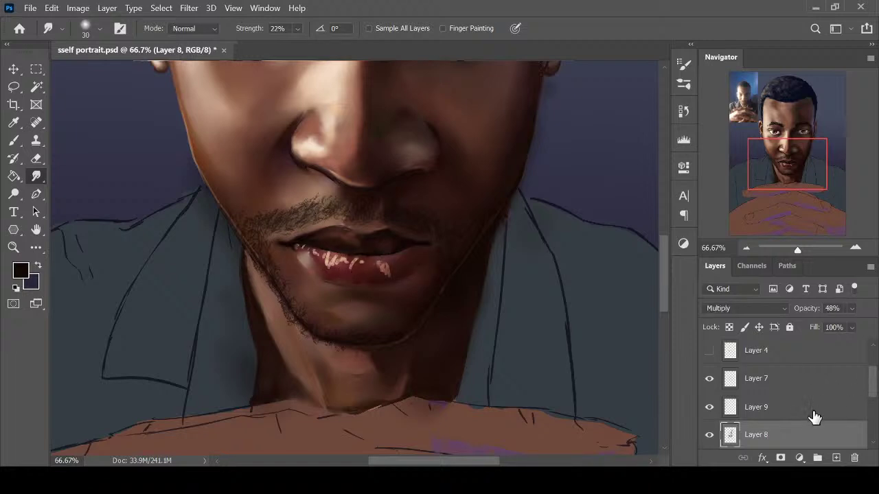
Pick a dark reddish brown as the foreground colour and switch to a hard round Brush of size 10
{"action": "key", "text": "ctrl+plus"}
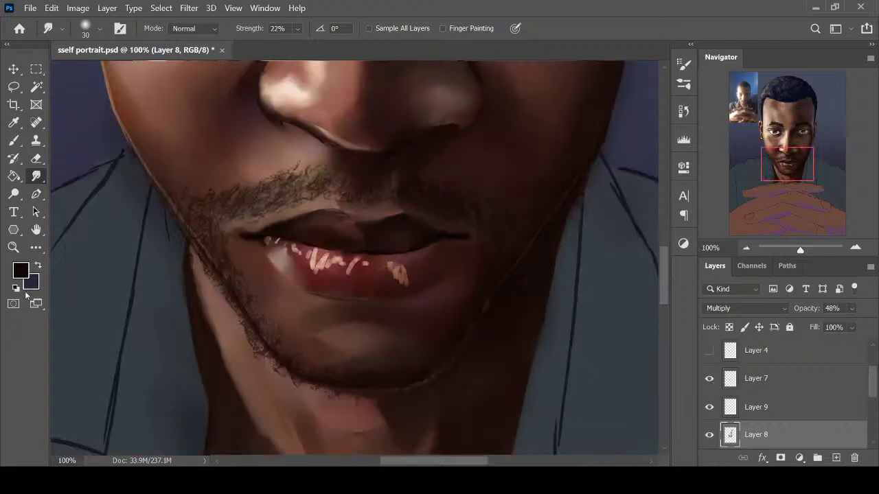
{"action": "left_click", "coordinate": [22, 275]}
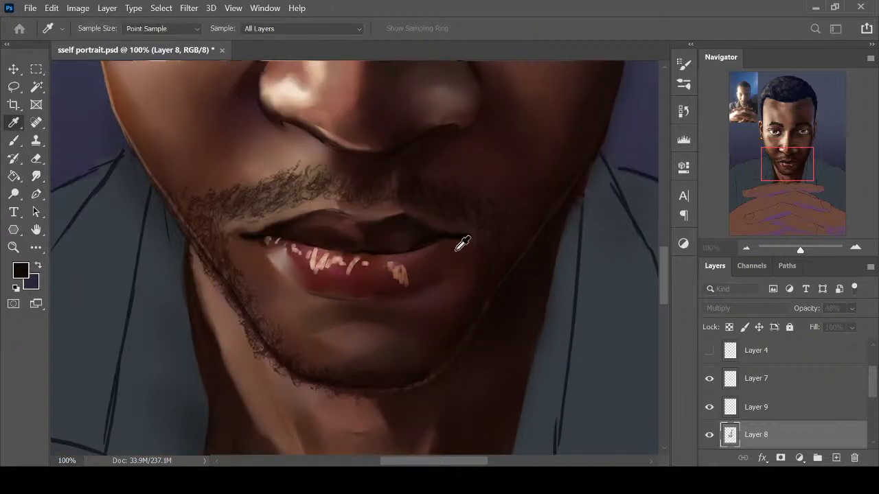
{"action": "left_click", "coordinate": [807, 134]}
{"action": "key", "text": "b"}
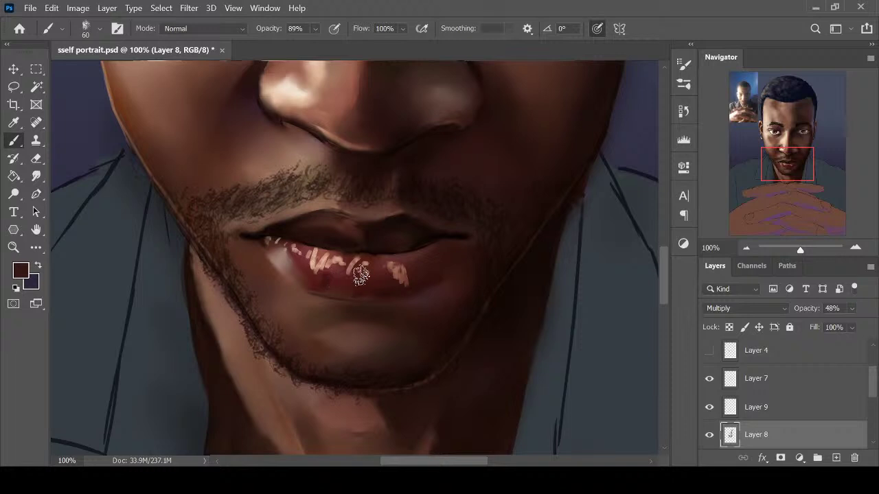
{"action": "key", "text": "bracketleft"}
{"action": "key", "text": "bracketleft"}
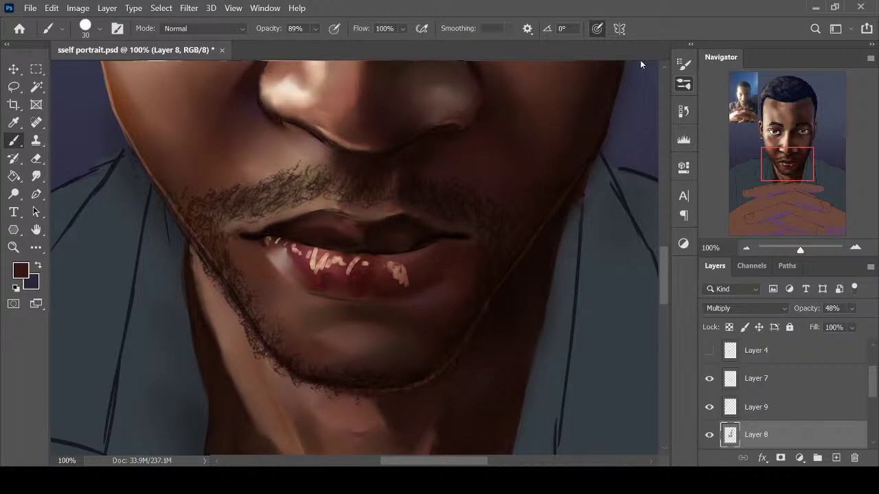
{"action": "key", "text": "bracketleft"}
{"action": "key", "text": "bracketleft"}
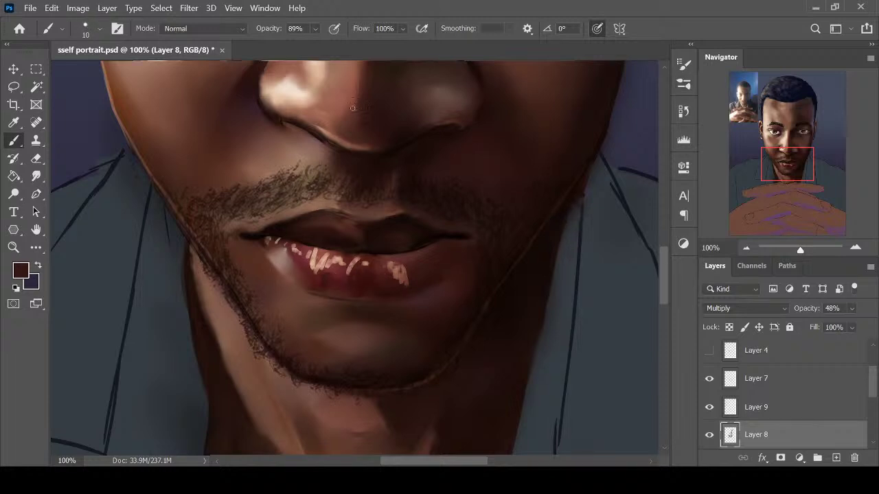
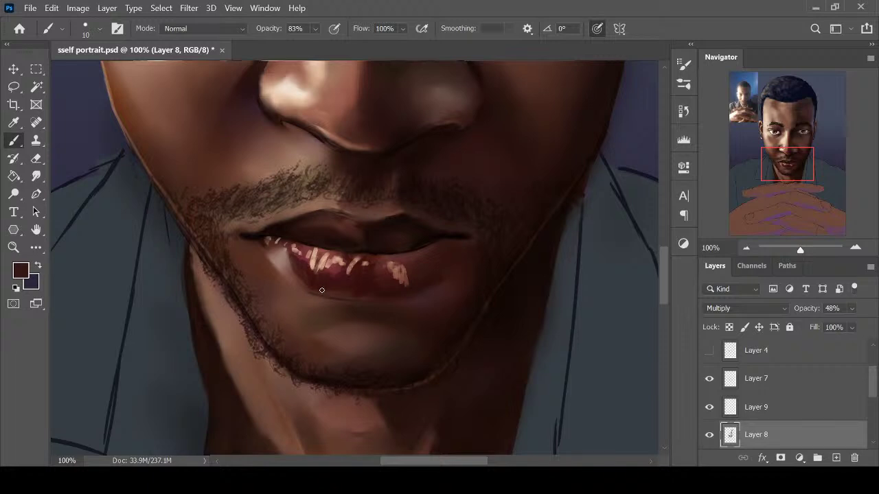
Try darkening the lower lip on Layer 8 with the 83% opacity Brush and compare the result with the layer hidden
{"action": "key", "text": "bracketleft"}
{"action": "mouse_move", "coordinate": [306, 268]}
{"action": "left_mouse_down"}
{"action": "mouse_move", "coordinate": [358, 285]}
{"action": "mouse_move", "coordinate": [325, 276]}
{"action": "mouse_move", "coordinate": [333, 270]}
{"action": "mouse_move", "coordinate": [350, 280]}
{"action": "mouse_move", "coordinate": [367, 265]}
{"action": "left_mouse_up"}
{"action": "key", "text": "r"}
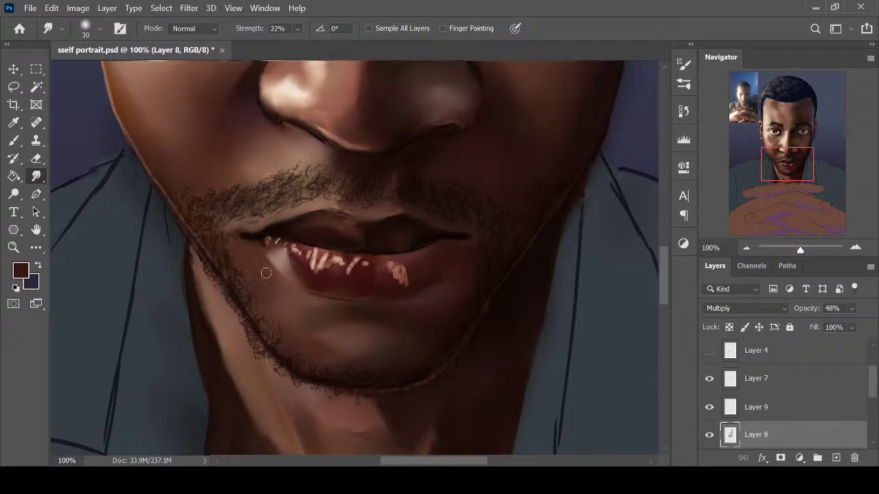
{"action": "left_click", "coordinate": [709, 435]}
{"action": "left_click", "coordinate": [709, 434]}
{"action": "key", "text": "ctrl+minus"}
{"action": "key", "text": "ctrl+minus"}
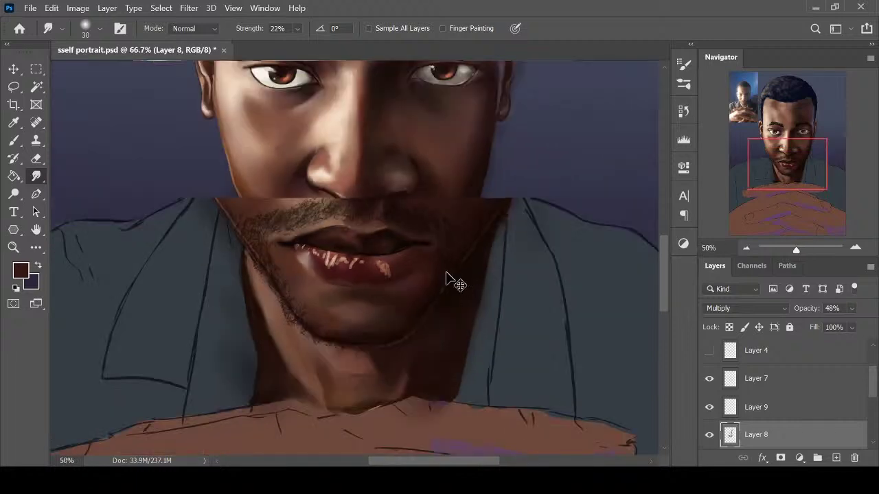
Erase the trial shading from the lower lip on Layer 8 with a size 35 Eraser
{"action": "key", "text": "ctrl+plus"}
{"action": "key", "text": "e"}
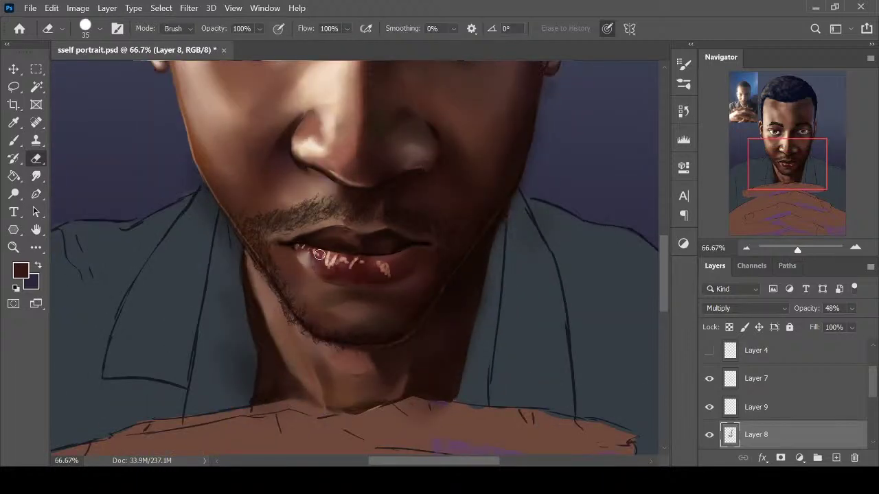
{"action": "left_click_drag", "start_coordinate": [337, 263], "coordinate": [365, 278]}
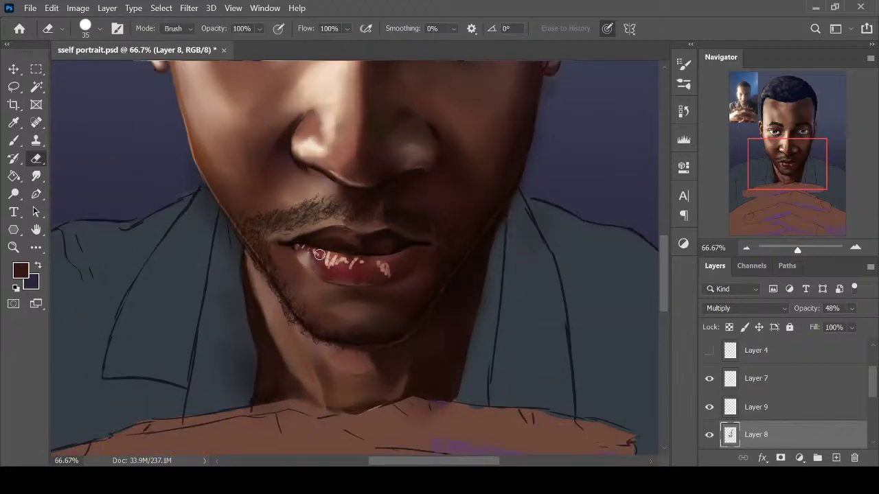
Darken the left edge of the lower lip on Layer 5 with the 83% opacity Brush and blend it with the Smudge tool at 22% strength
{"action": "key", "text": "r"}
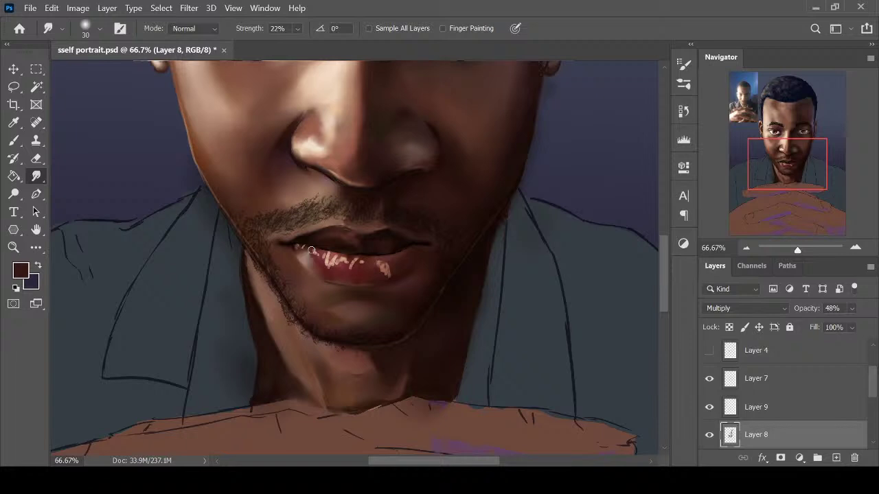
{"action": "scroll", "coordinate": [858, 383], "scroll_direction": "down", "scroll_amount": 2}
{"action": "left_click", "coordinate": [785, 419]}
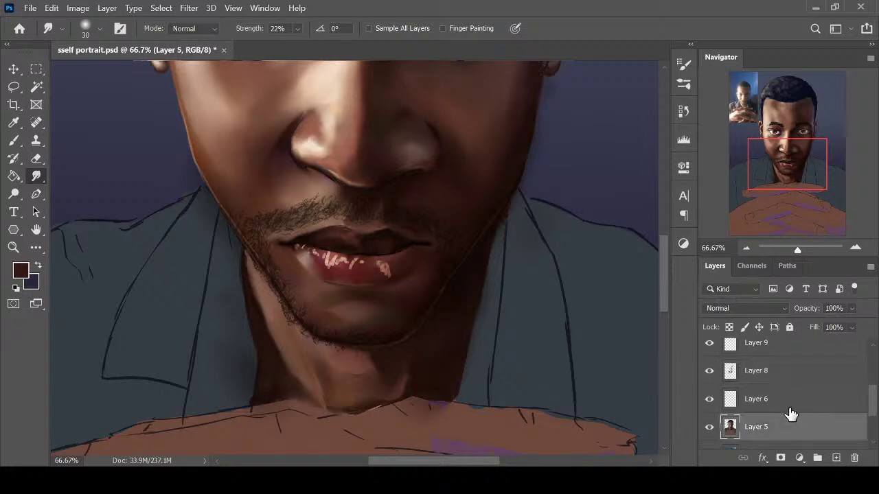
{"action": "key", "text": "b"}
{"action": "key", "text": "ctrl+plus"}
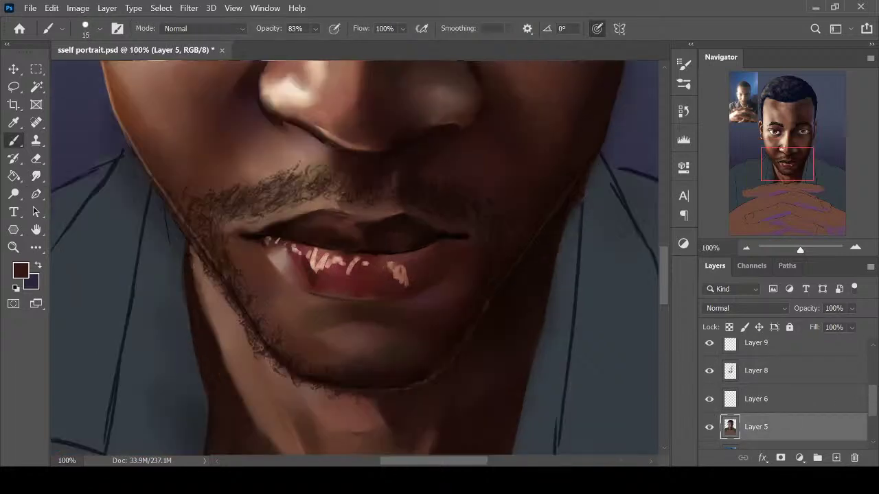
{"action": "key", "text": "bracketright"}
{"action": "key", "text": "bracketright"}
{"action": "key", "text": "bracketright"}
{"action": "key", "text": "bracketright"}
{"action": "mouse_move", "coordinate": [302, 275]}
{"action": "left_mouse_down"}
{"action": "mouse_move", "coordinate": [307, 283]}
{"action": "mouse_move", "coordinate": [273, 261]}
{"action": "mouse_move", "coordinate": [290, 261]}
{"action": "mouse_move", "coordinate": [306, 278]}
{"action": "mouse_move", "coordinate": [298, 266]}
{"action": "mouse_move", "coordinate": [280, 275]}
{"action": "mouse_move", "coordinate": [300, 280]}
{"action": "mouse_move", "coordinate": [292, 264]}
{"action": "mouse_move", "coordinate": [292, 285]}
{"action": "left_mouse_up"}
{"action": "key", "text": "r"}
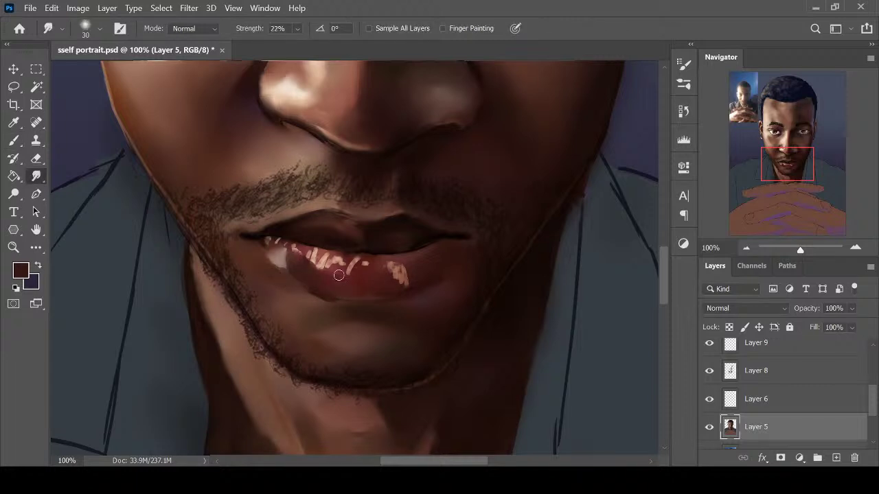
{"action": "mouse_move", "coordinate": [297, 267]}
{"action": "left_mouse_down"}
{"action": "mouse_move", "coordinate": [284, 268]}
{"action": "mouse_move", "coordinate": [291, 276]}
{"action": "left_mouse_up"}
Darken the lower lip beneath and between its highlights with a size 9 Brush on Layer 5, and blend with a size 25 Smudge tool
{"action": "key", "text": "b"}
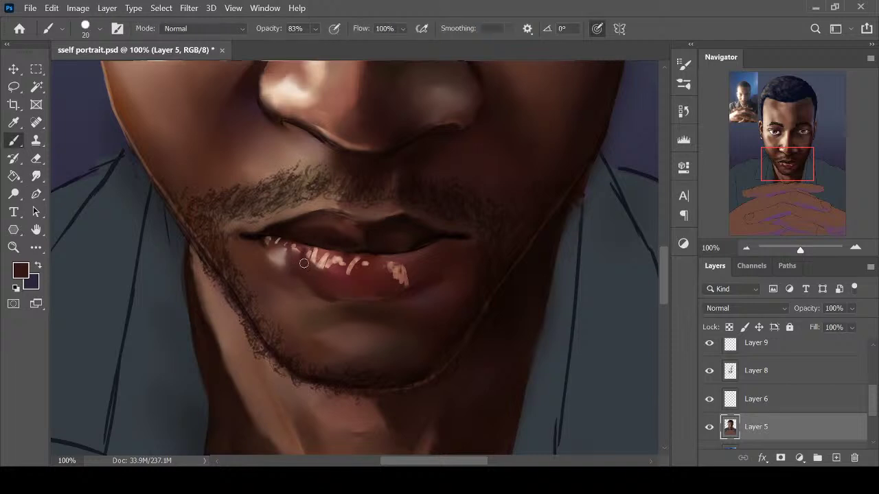
{"action": "key", "text": "bracketleft"}
{"action": "key", "text": "bracketleft"}
{"action": "key", "text": "bracketleft"}
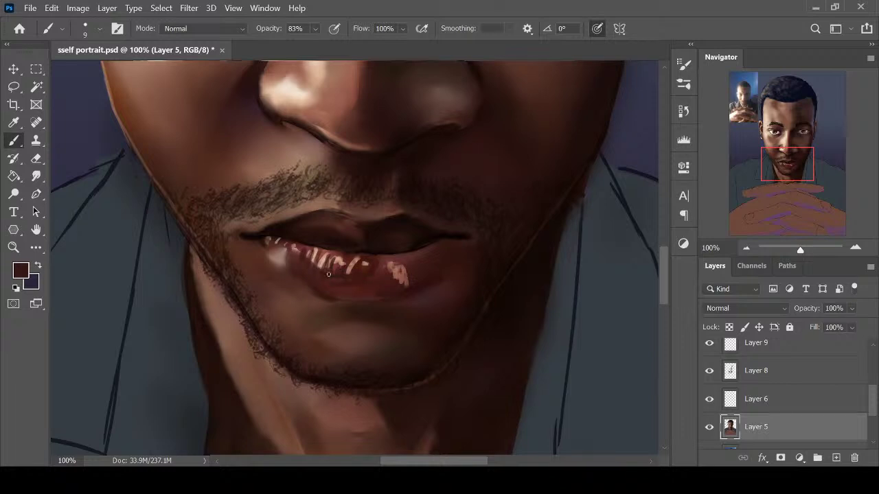
{"action": "key", "text": "r"}
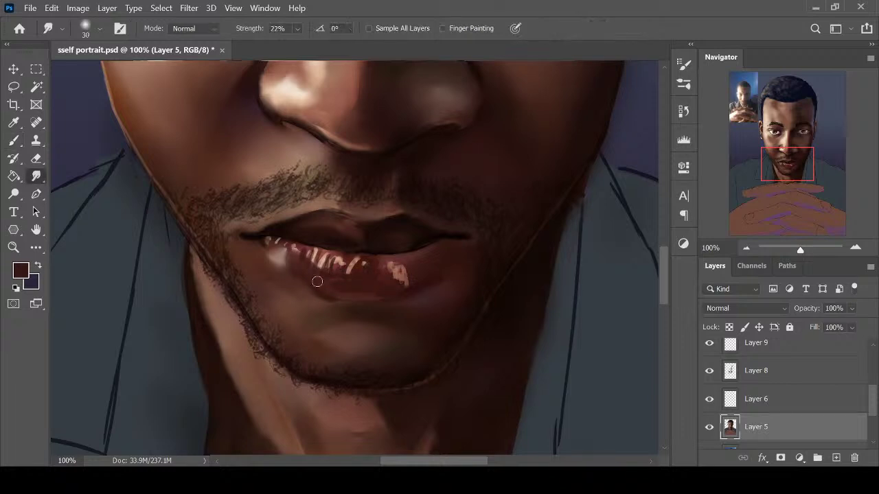
{"action": "key", "text": "bracketleft"}
{"action": "left_click_drag", "start_coordinate": [328, 276], "coordinate": [315, 274]}
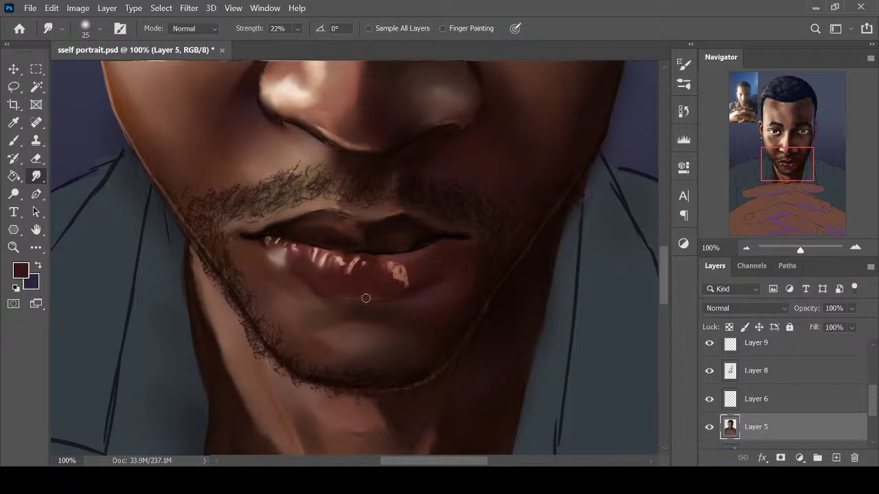
{"action": "key", "text": "bracketright"}
Outline the lower lip's bottom edge in sampled near-black with a size 6 Brush and soften the line with the 22% Smudge tool
{"action": "key", "text": "b"}
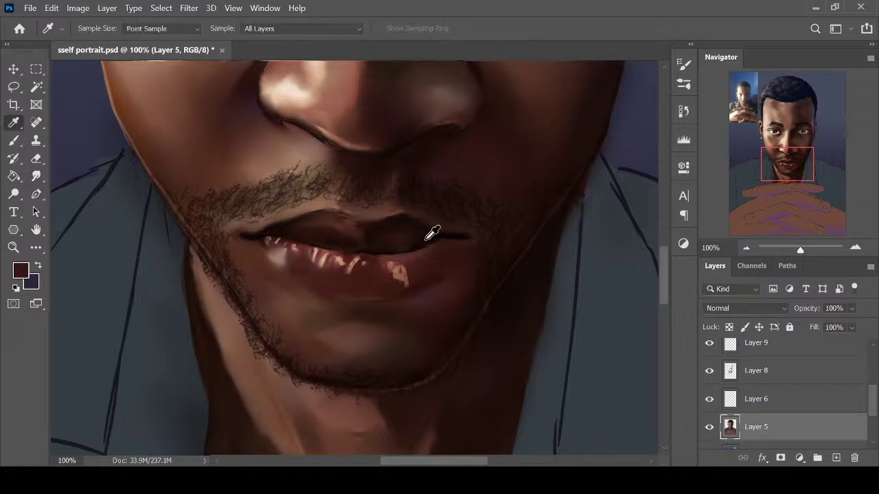
{"action": "left_click", "coordinate": [292, 229], "text": "alt"}
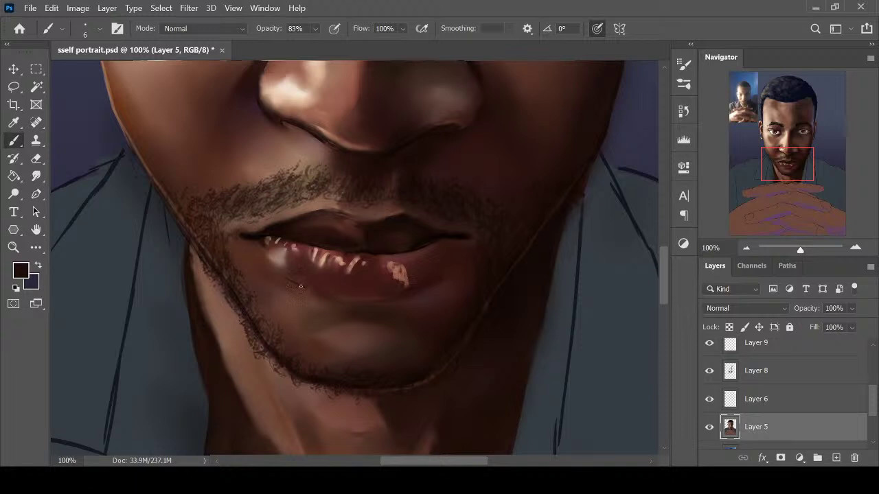
{"action": "key", "text": "r"}
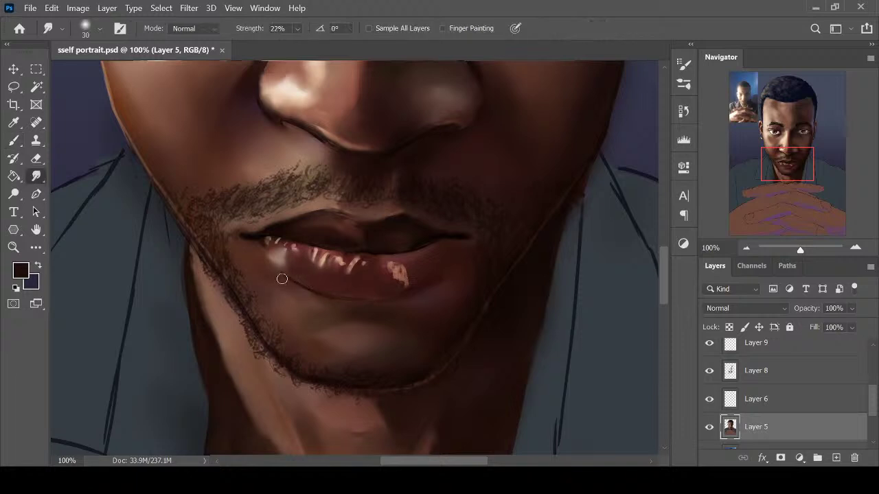
{"action": "mouse_move", "coordinate": [279, 276]}
{"action": "left_mouse_down"}
{"action": "mouse_move", "coordinate": [309, 295]}
{"action": "mouse_move", "coordinate": [388, 306]}
{"action": "left_mouse_up"}
Sample reddish tones from the lower lip, paint them around its left highlight and lower right edge, and blend them with the Smudge tool
{"action": "key", "text": "b"}
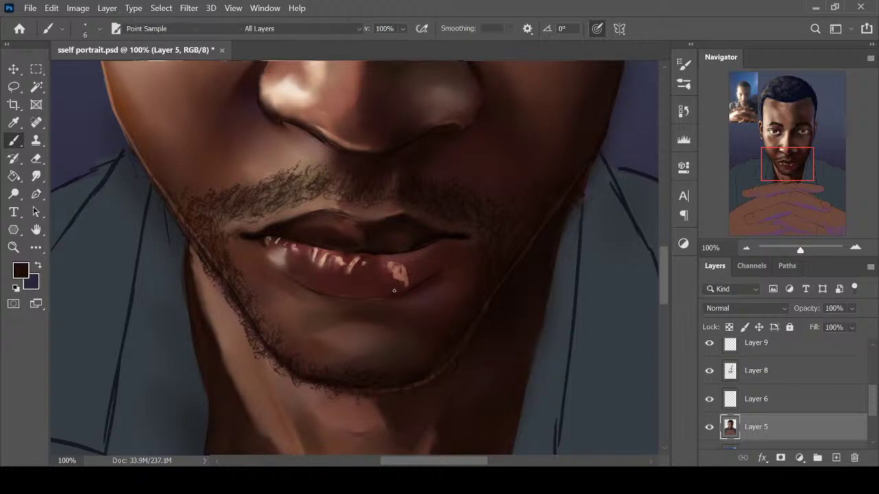
{"action": "left_click", "coordinate": [395, 292], "text": "alt"}
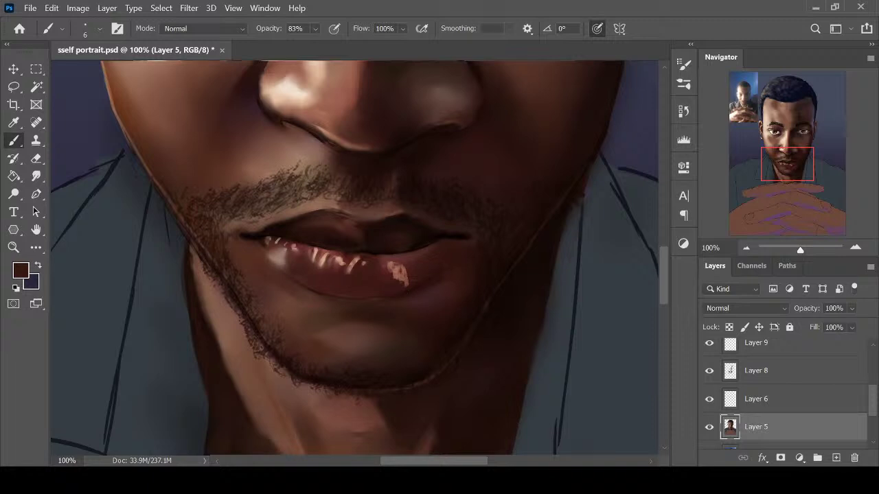
{"action": "left_click", "coordinate": [420, 281], "text": "alt"}
{"action": "left_click", "coordinate": [296, 265], "text": "alt"}
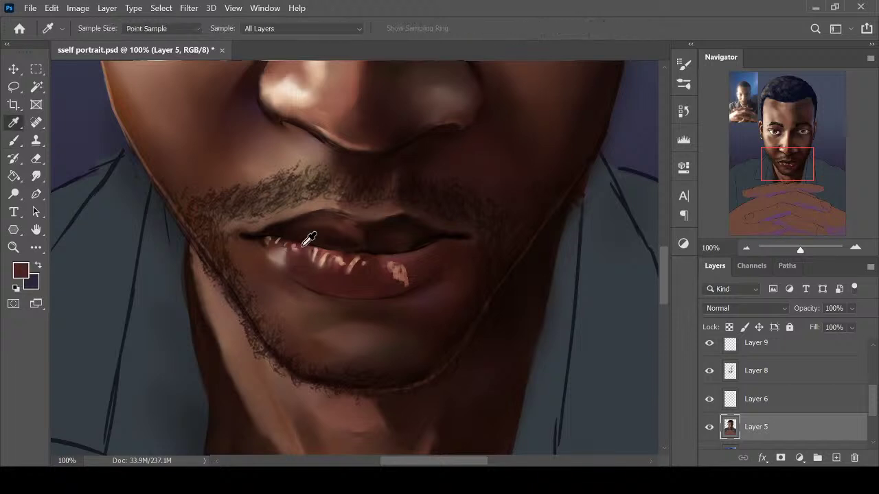
{"action": "left_click", "coordinate": [301, 247], "text": "alt"}
{"action": "left_click_drag", "start_coordinate": [287, 248], "coordinate": [281, 261]}
{"action": "key", "text": "r"}
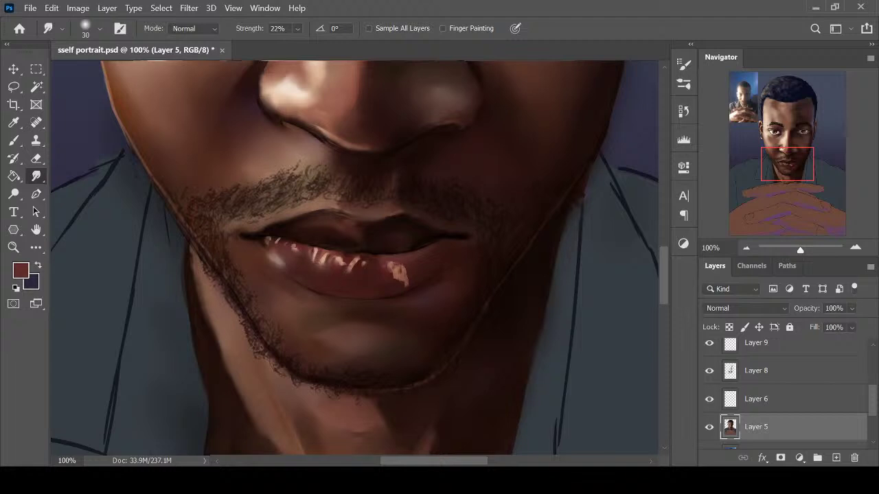
Break up the pale highlights along the lower lip's upper edge with a sampled dark red, and smudge them into the lip
{"action": "key", "text": "i"}
{"action": "left_click", "coordinate": [384, 268]}
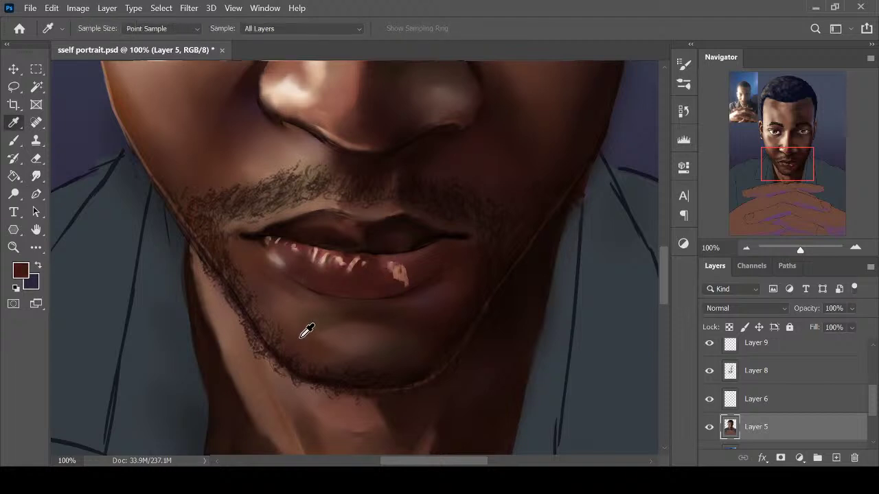
{"action": "key", "text": "b"}
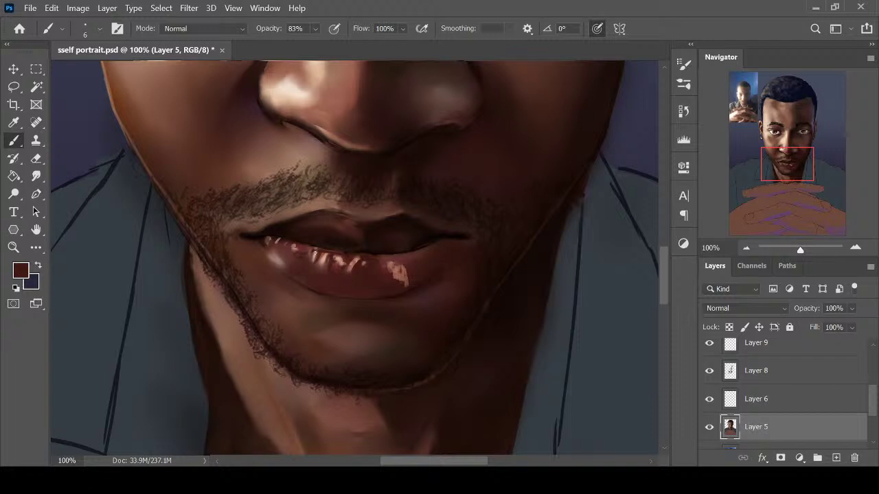
{"action": "key", "text": "r"}
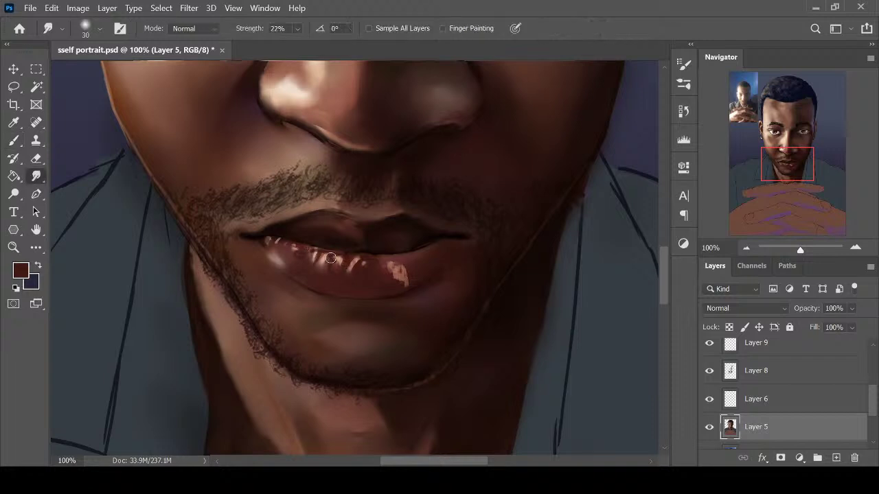
{"action": "left_click_drag", "start_coordinate": [333, 256], "coordinate": [343, 267]}
{"action": "left_click_drag", "start_coordinate": [317, 254], "coordinate": [316, 263]}
{"action": "left_click_drag", "start_coordinate": [295, 248], "coordinate": [297, 255]}
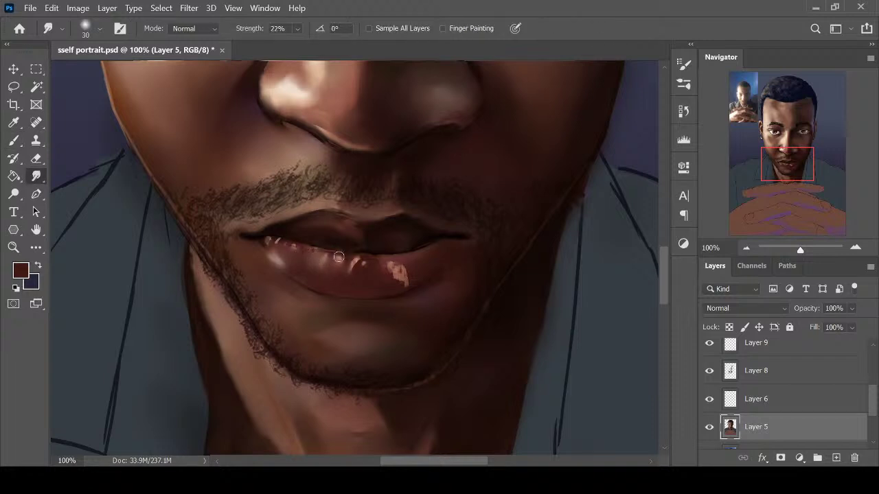
{"action": "left_click_drag", "start_coordinate": [360, 260], "coordinate": [357, 276]}
Paint sampled dark browns around the pale patch on the right half of the lower lip with a size 9 Brush and smudge the patch
{"action": "key", "text": "ctrl+minus"}
{"action": "key", "text": "ctrl+minus"}
{"action": "key", "text": "ctrl+plus"}
{"action": "key", "text": "i"}
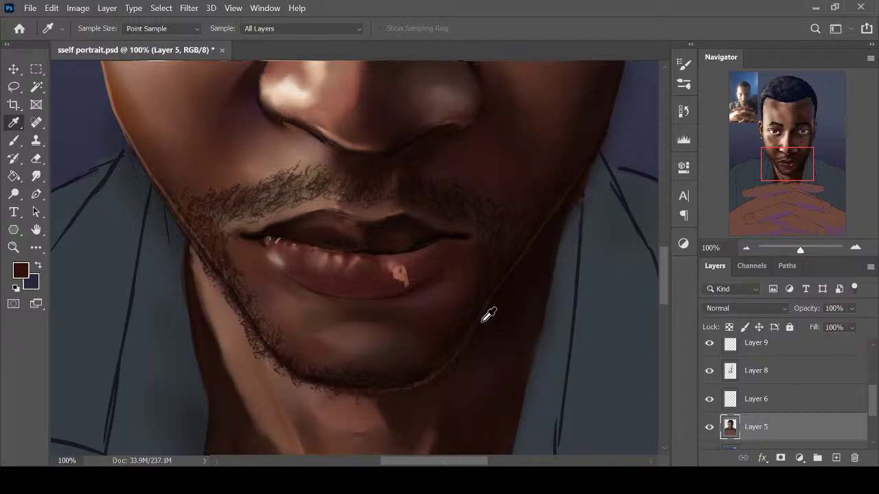
{"action": "key", "text": "b"}
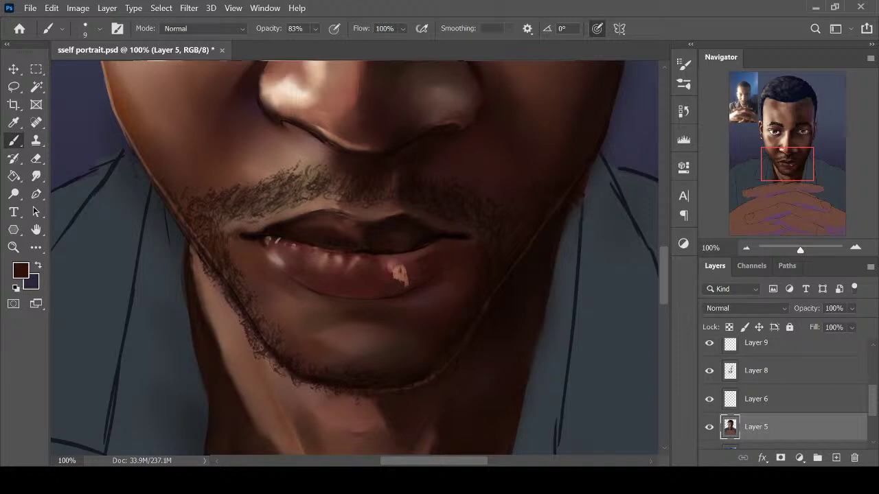
{"action": "left_click", "coordinate": [423, 234], "text": "alt"}
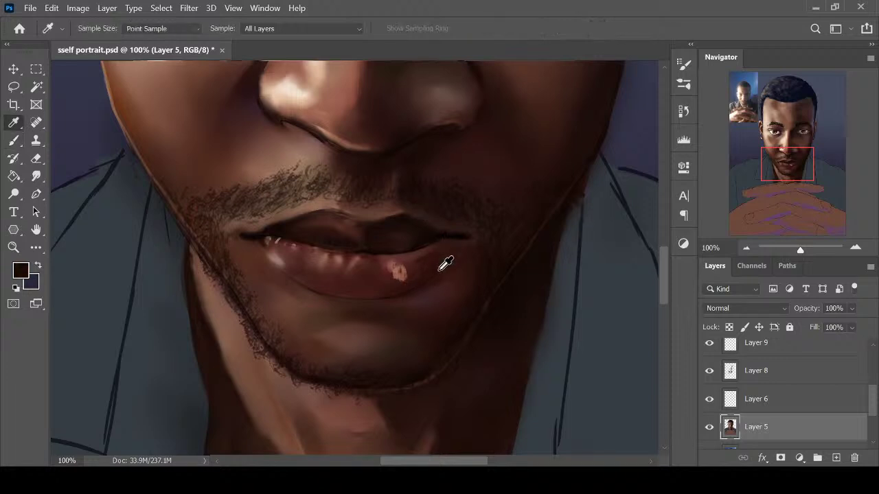
{"action": "mouse_move", "coordinate": [442, 262]}
{"action": "left_mouse_down"}
{"action": "mouse_move", "coordinate": [411, 278]}
{"action": "mouse_move", "coordinate": [387, 271]}
{"action": "left_mouse_up"}
{"action": "key", "text": "r"}
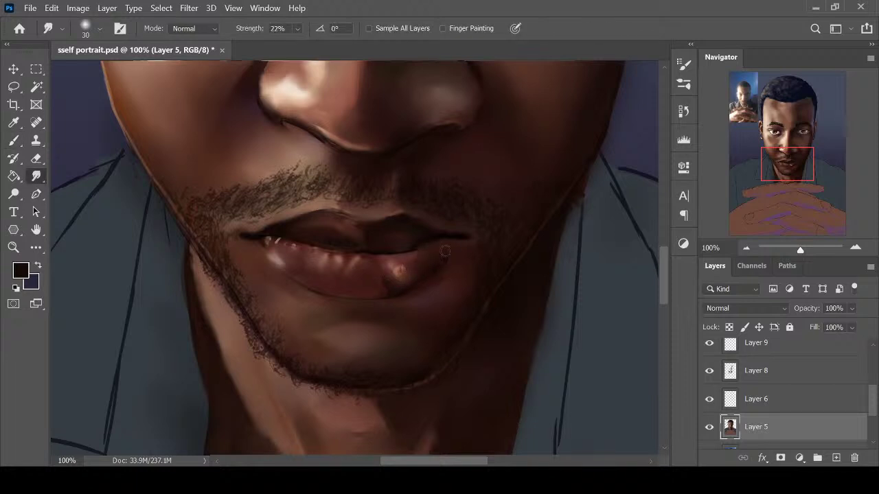
Cover the remaining highlight on the lower lip's right half with a sampled lip red and smudge it smooth
{"action": "key", "text": "b"}
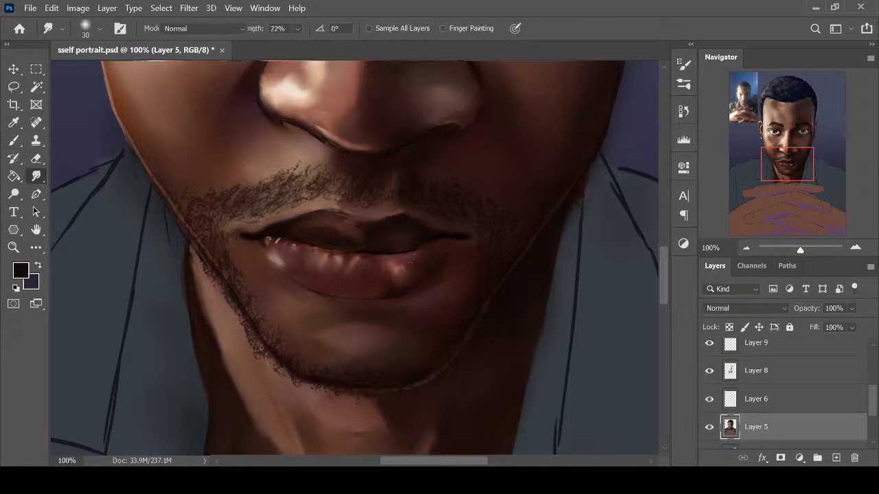
{"action": "left_click", "coordinate": [393, 269], "text": "alt"}
{"action": "key", "text": "r"}
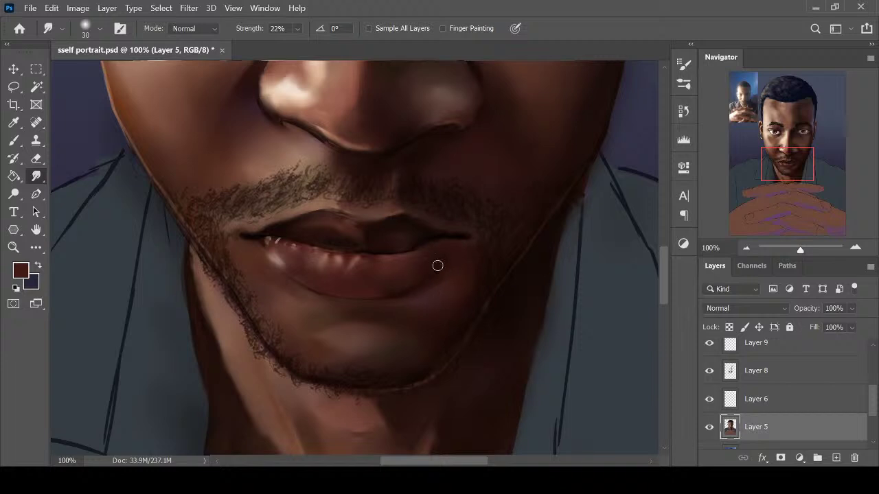
Shade the middle and lower edge of the lower lip with a sampled dark reddish brown and blend with the 22% Smudge tool
{"action": "key", "text": "b"}
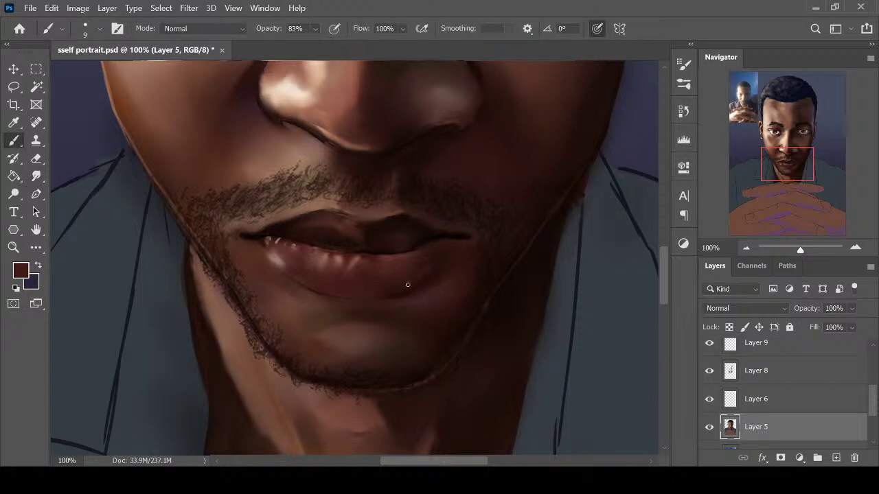
{"action": "left_click", "coordinate": [400, 291], "text": "alt"}
{"action": "key", "text": "r"}
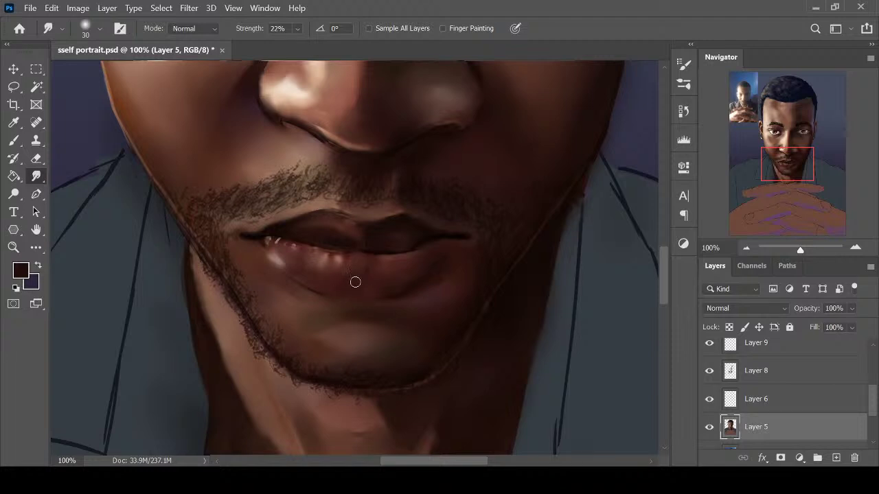
Tone down the bright highlight at the lower lip's left corner with the dark brown size 9 Brush and blend it with the Smudge tool
{"action": "key", "text": "ctrl+minus"}
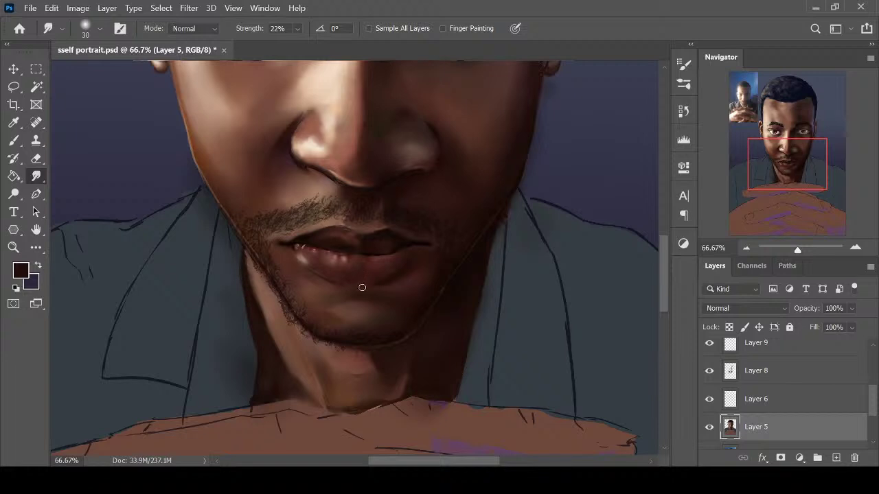
{"action": "scroll", "coordinate": [359, 231], "scroll_direction": "down", "scroll_amount": 1}
{"action": "scroll", "coordinate": [361, 286], "scroll_direction": "up", "scroll_amount": 2}
{"action": "key", "text": "i"}
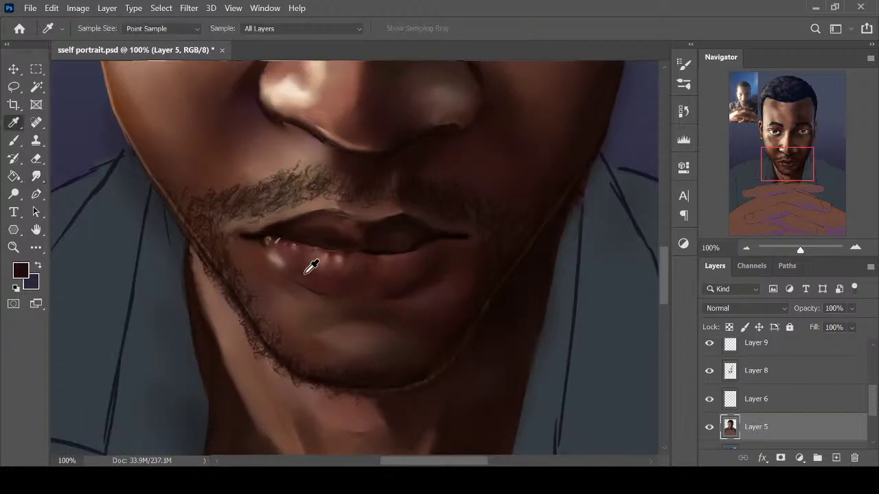
{"action": "key", "text": "b"}
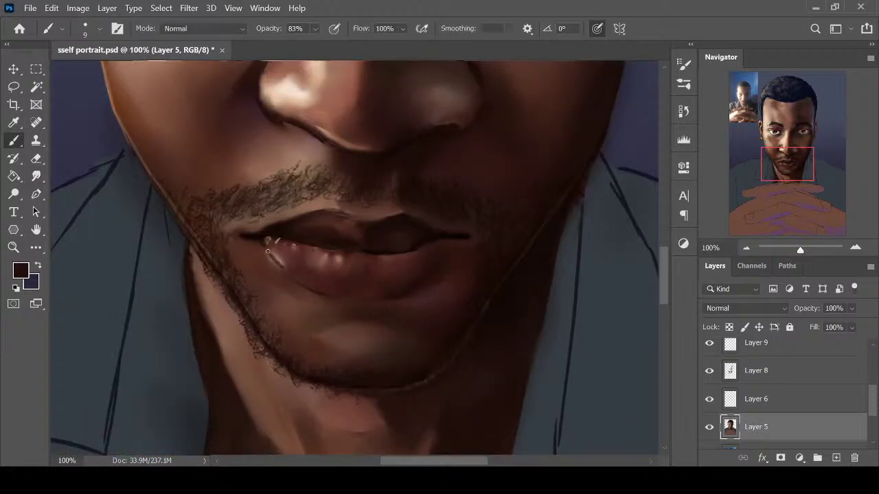
{"action": "key", "text": "r"}
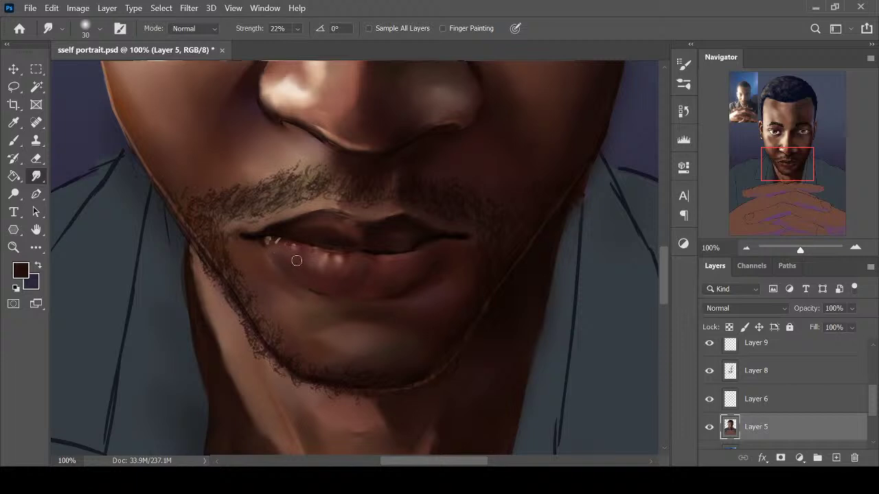
Smudge the small highlights near the corner of the lower lip, reducing the smudge brush size to 20
{"action": "mouse_move", "coordinate": [296, 259]}
{"action": "left_mouse_down"}
{"action": "mouse_move", "coordinate": [274, 256]}
{"action": "mouse_move", "coordinate": [291, 268]}
{"action": "mouse_move", "coordinate": [272, 254]}
{"action": "left_mouse_up"}
{"action": "key", "text": "["}
{"action": "key", "text": "["}
{"action": "key", "text": "ctrl+minus"}
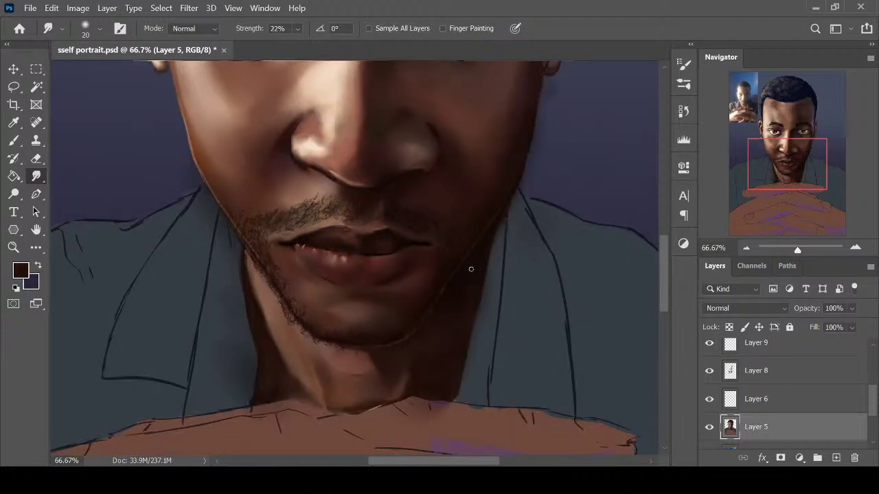
Sample a light brown from the lip area and paint small highlights on the lower lip with the size 20 brush
{"action": "key", "text": "ctrl+plus"}
{"action": "key", "text": "i"}
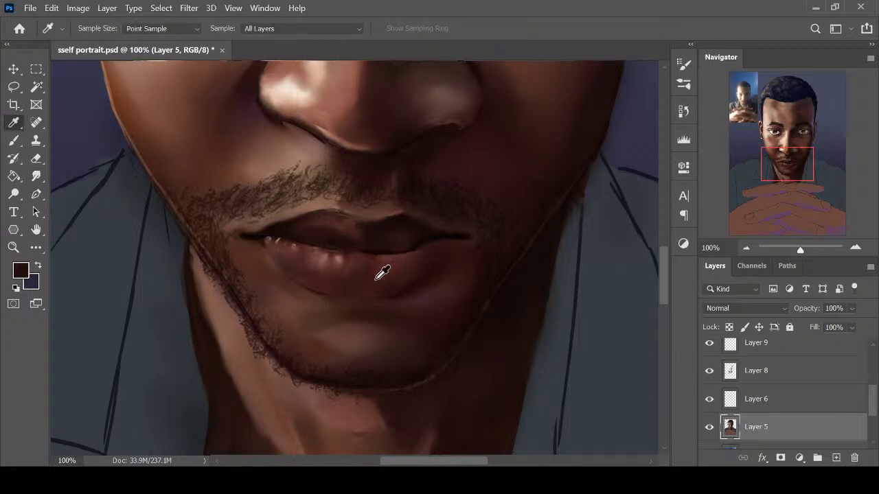
{"action": "left_click", "coordinate": [283, 234]}
{"action": "key", "text": "b"}
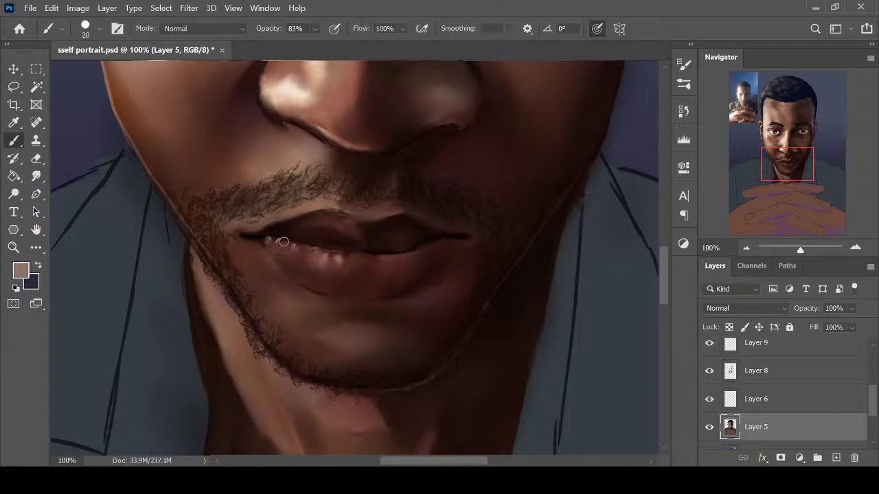
{"action": "left_click_drag", "start_coordinate": [292, 245], "coordinate": [304, 256]}
Examine the painted face in the context of the whole portrait and up close against the reference photo
{"action": "key", "text": "ctrl+minus"}
{"action": "key", "text": "ctrl+minus"}
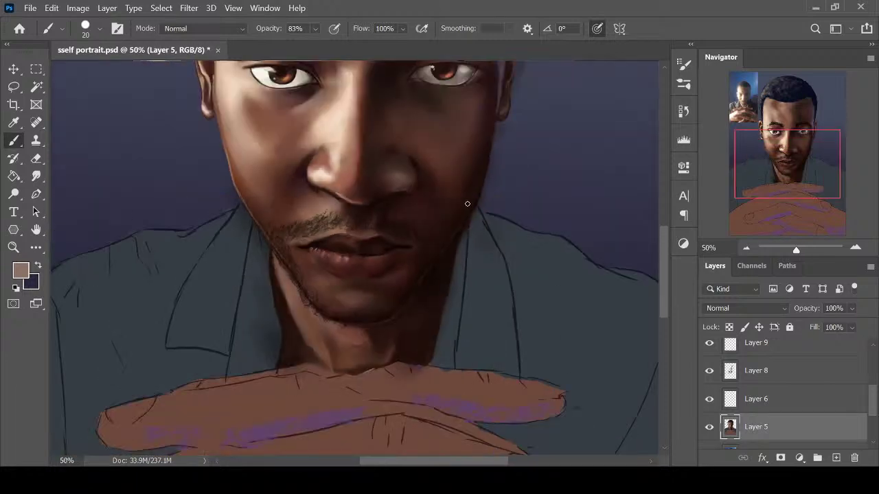
{"action": "key", "text": "ctrl+minus"}
{"action": "key", "text": "ctrl+minus"}
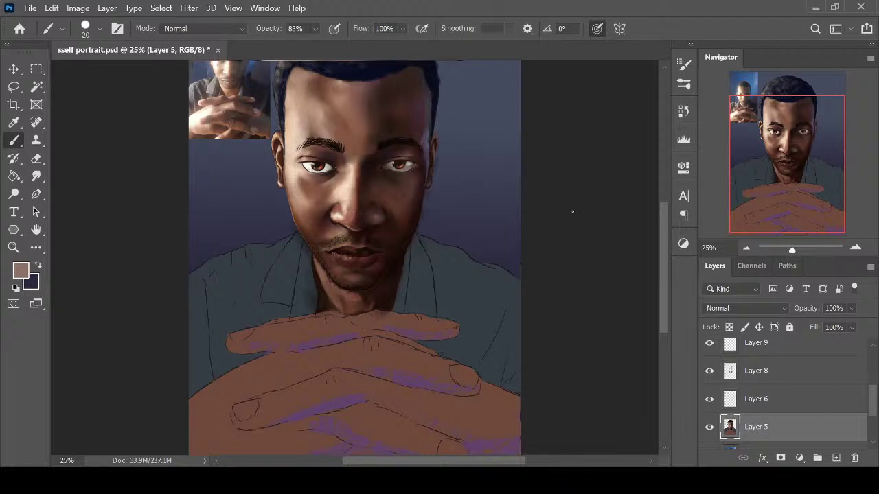
{"action": "key", "text": "ctrl+minus"}
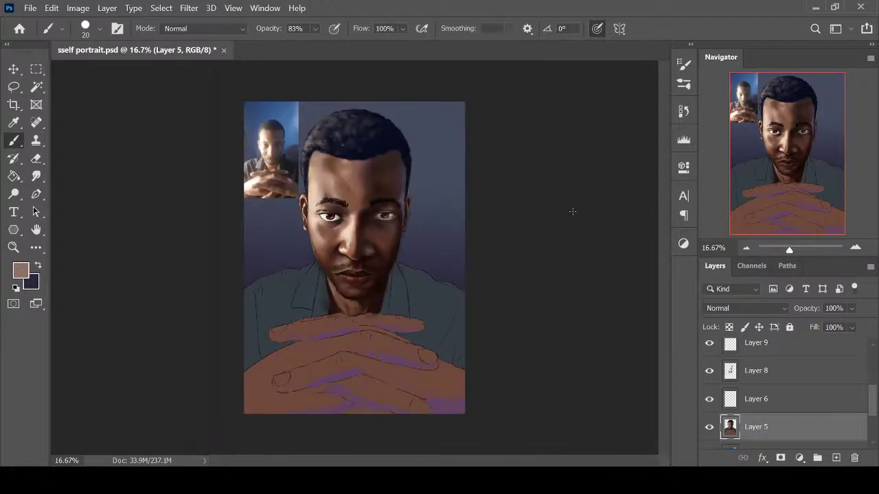
{"action": "key", "text": "ctrl+plus"}
{"action": "key", "text": "ctrl+plus"}
{"action": "key", "text": "ctrl+plus"}
{"action": "key", "text": "ctrl+plus"}
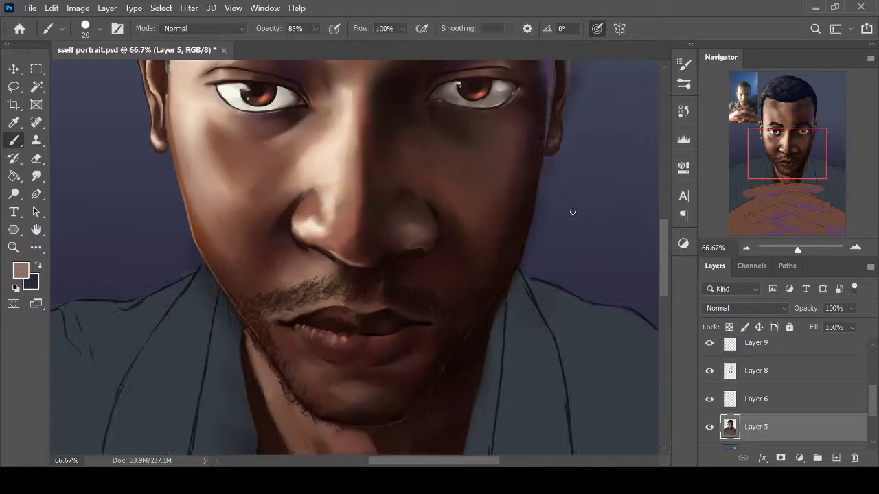
{"action": "key", "text": "ctrl+minus"}
{"action": "key", "text": "ctrl+minus"}
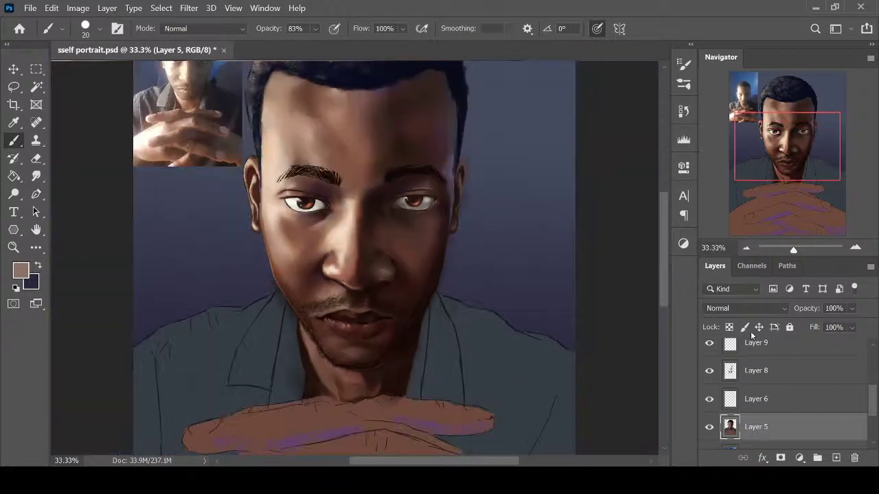
Toggle the visibility of Layers 8, 6, 9 and 7 to check what each contributes to the portrait
{"action": "left_click", "coordinate": [710, 371]}
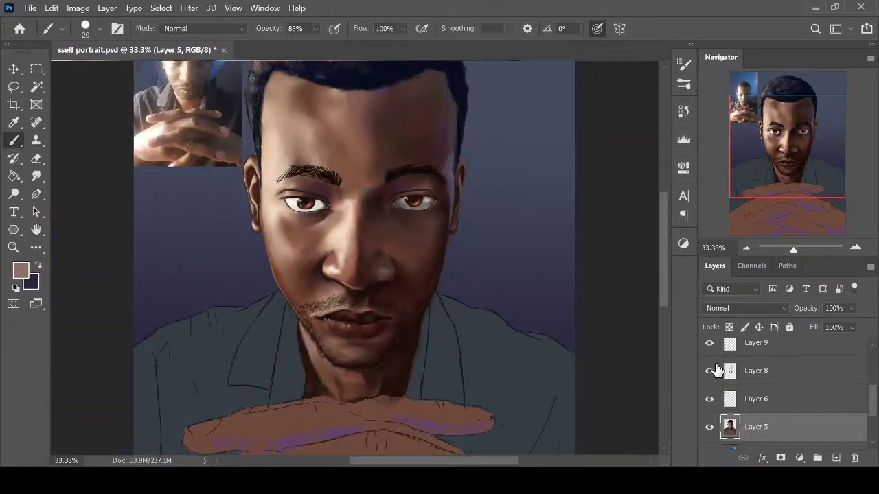
{"action": "left_click", "coordinate": [710, 371]}
{"action": "left_click", "coordinate": [710, 399]}
{"action": "left_click", "coordinate": [710, 399]}
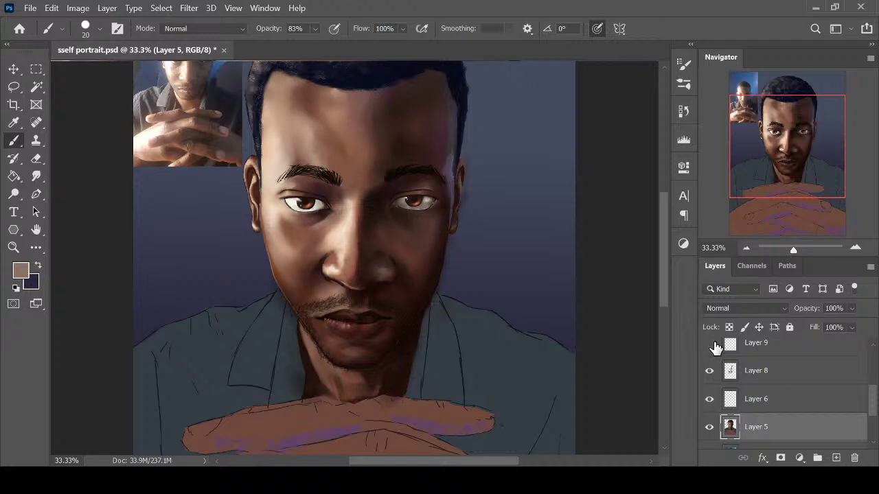
{"action": "scroll", "coordinate": [859, 368], "scroll_direction": "up", "scroll_amount": 2}
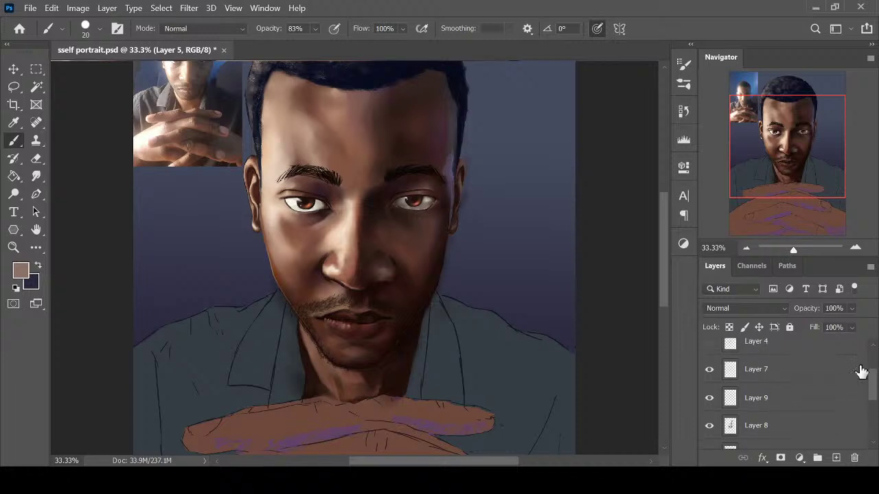
{"action": "key", "text": "ctrl+minus"}
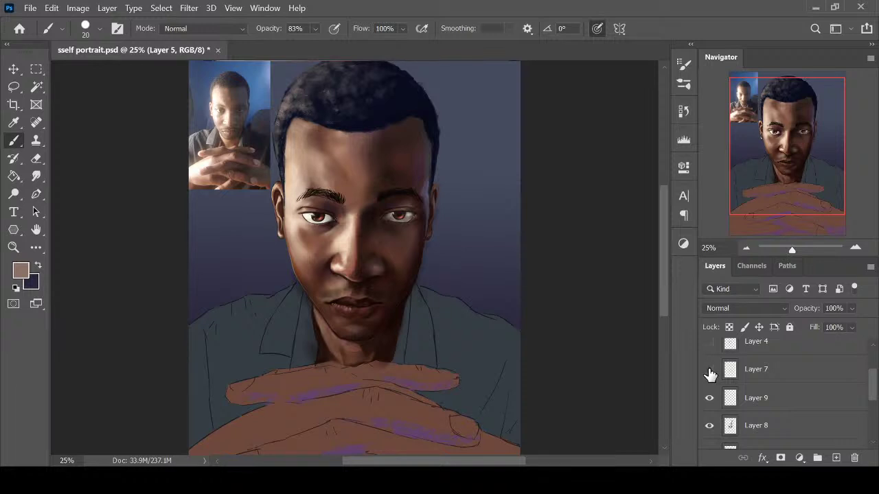
{"action": "left_click", "coordinate": [709, 371]}
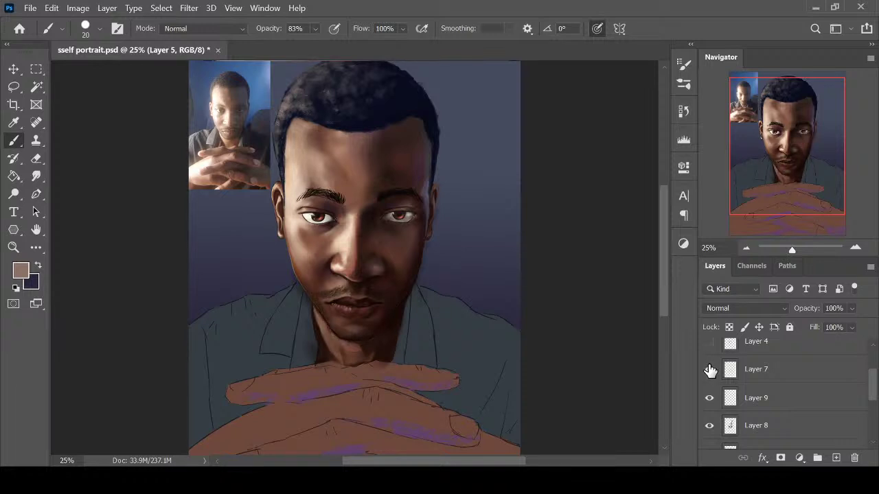
Check the portrait at several magnifications and save the document
{"action": "key", "text": "ctrl+plus"}
{"action": "key", "text": "ctrl+plus"}
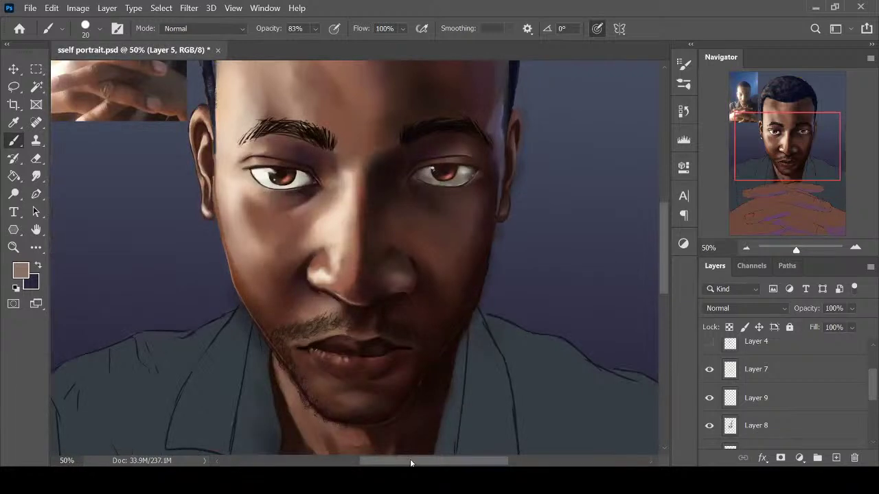
{"action": "key", "text": "i"}
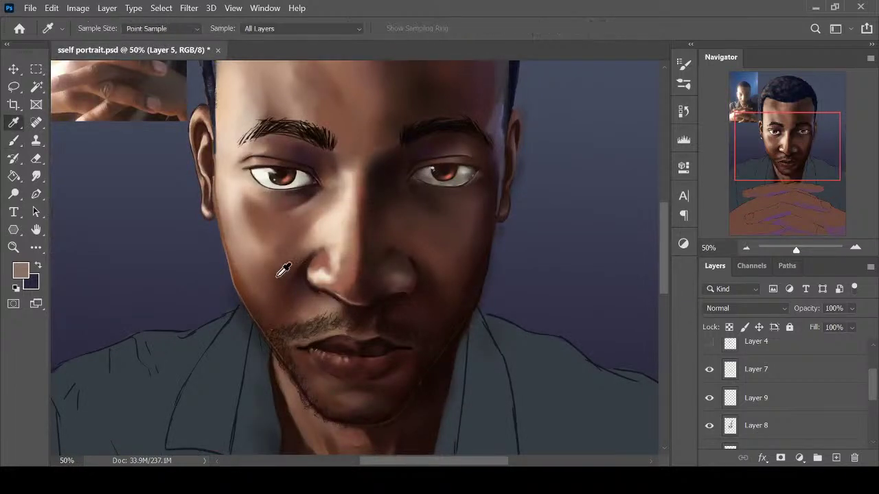
{"action": "key", "text": "ctrl+minus"}
{"action": "key", "text": "ctrl+minus"}
{"action": "key", "text": "ctrl+minus"}
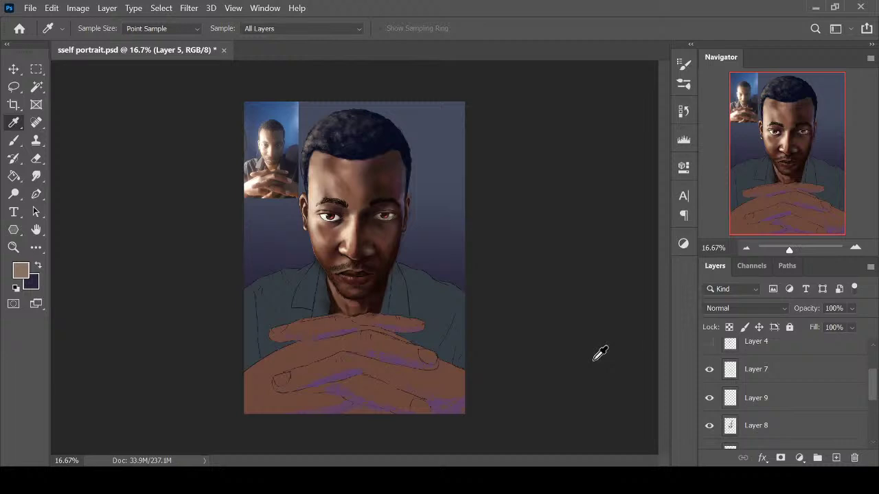
{"action": "key", "text": "ctrl+plus"}
{"action": "key", "text": "ctrl+plus"}
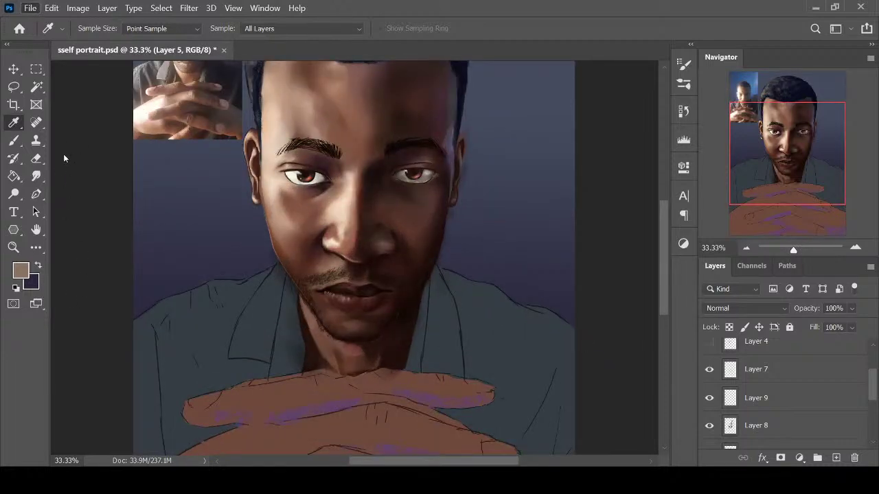
{"action": "key", "text": "ctrl+s"}
Show and hide the Layer 1 line sketch to compare it with the painted jaw and neck
{"action": "key", "text": "ctrl+minus"}
{"action": "key", "text": "ctrl+minus"}
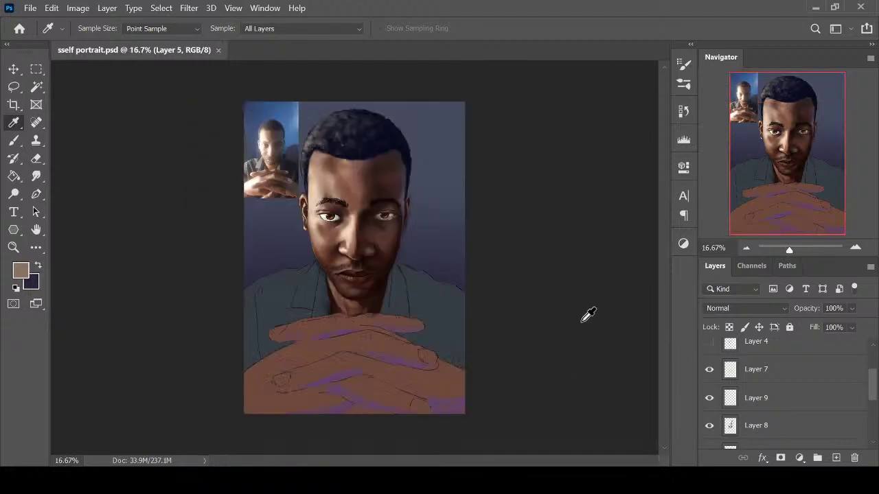
{"action": "key", "text": "ctrl+plus"}
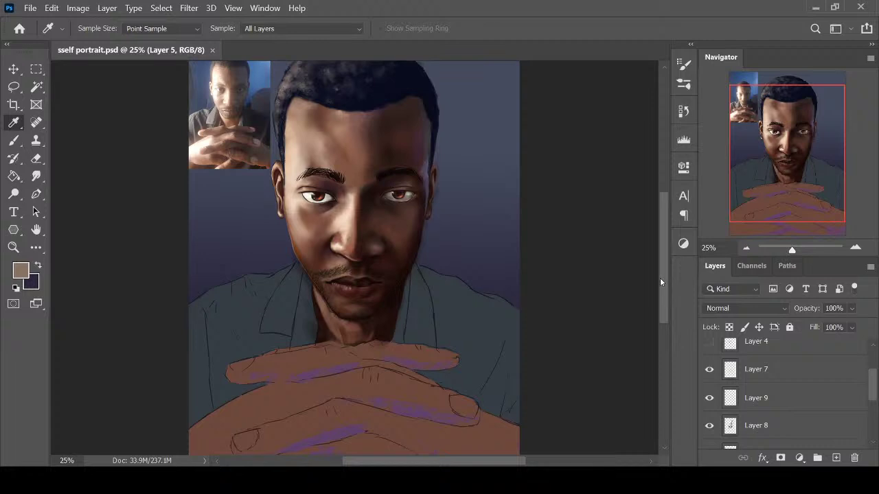
{"action": "key", "text": "ctrl+plus"}
{"action": "key", "text": "ctrl+plus"}
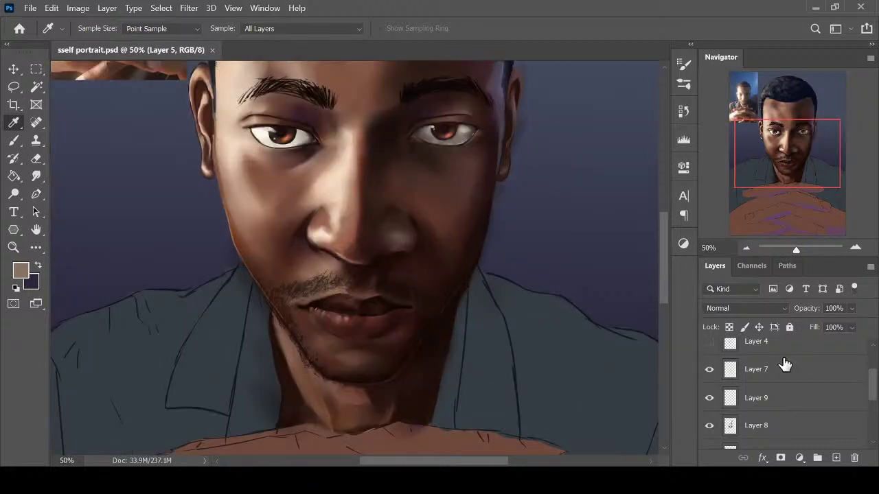
{"action": "scroll", "coordinate": [867, 364], "scroll_direction": "up", "scroll_amount": 2}
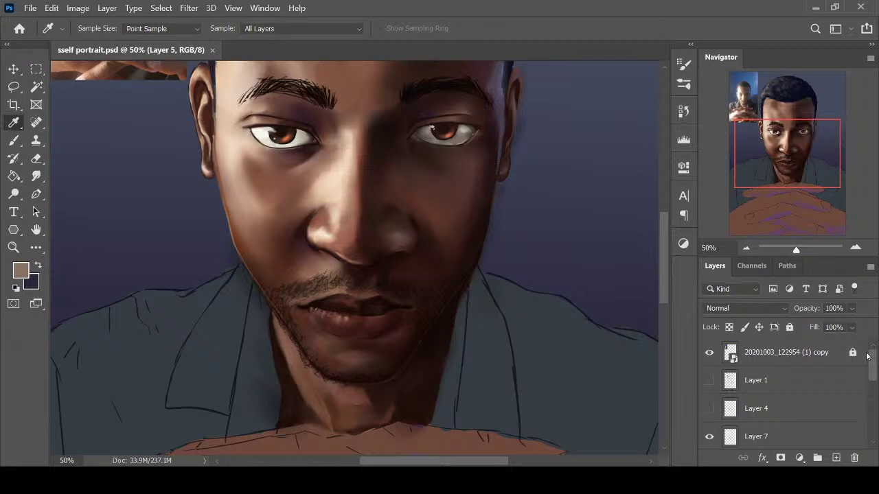
{"action": "left_click", "coordinate": [709, 381]}
{"action": "left_click", "coordinate": [709, 380]}
Lasso the chin edge, lower jaw and neck on Layer 5 and nudge the selected area slightly upward
{"action": "key", "text": "l"}
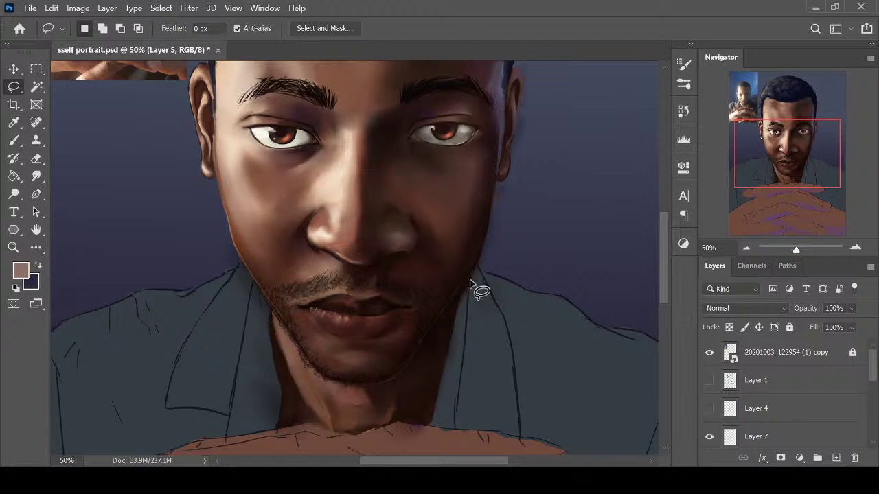
{"action": "left_click_drag", "start_coordinate": [459, 283], "coordinate": [412, 343]}
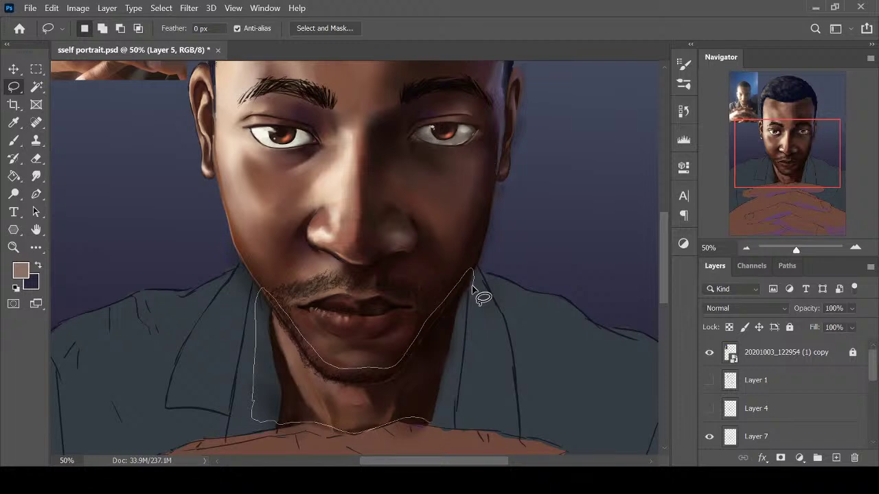
{"action": "left_click_drag", "start_coordinate": [472, 292], "coordinate": [472, 288]}
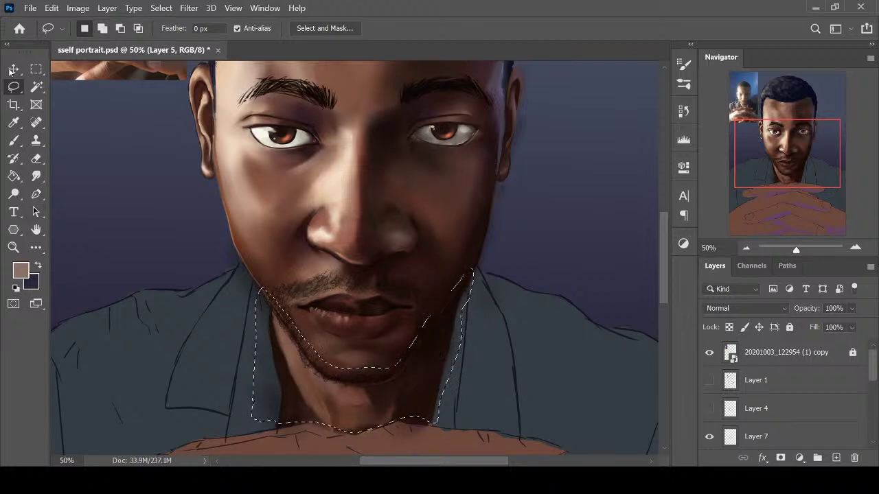
{"action": "key", "text": "v"}
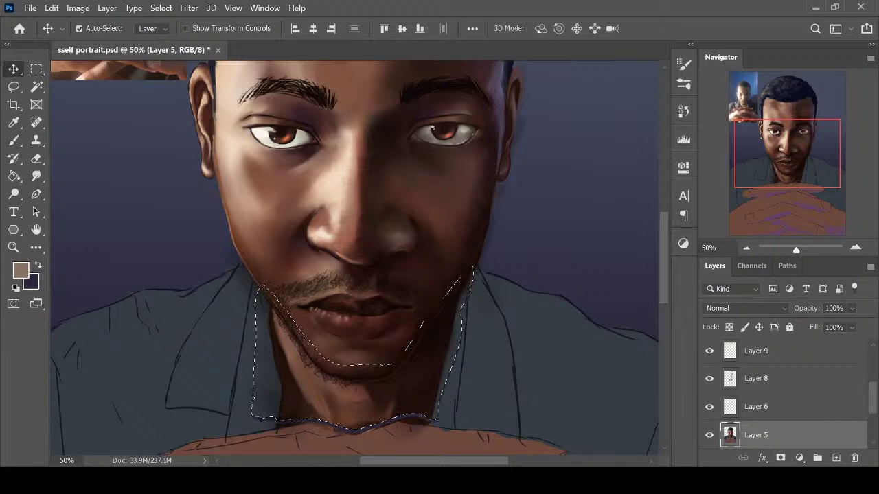
Scale the selected chin and neck area to 102.67%, nudge it horizontally into place, then apply the transform and deselect
{"action": "left_click", "coordinate": [52, 9]}
{"action": "key", "text": "ctrl+t"}
{"action": "left_click_drag", "start_coordinate": [250, 348], "coordinate": [243, 339]}
{"action": "key", "text": "Right"}
{"action": "key", "text": "Right"}
{"action": "key", "text": "Right"}
{"action": "key", "text": "Right"}
{"action": "key", "text": "Right"}
{"action": "key", "text": "Right"}
{"action": "key", "text": "Right"}
{"action": "key", "text": "Right"}
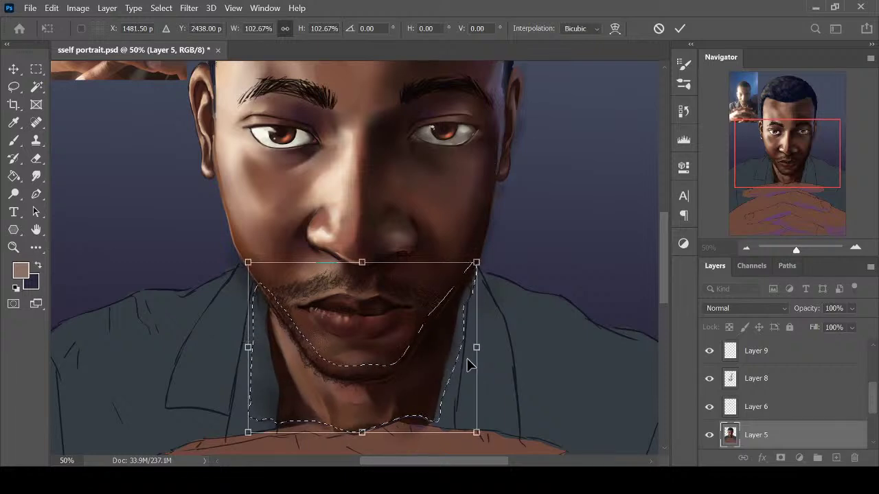
{"action": "key", "text": "Return"}
{"action": "key", "text": "ctrl+d"}
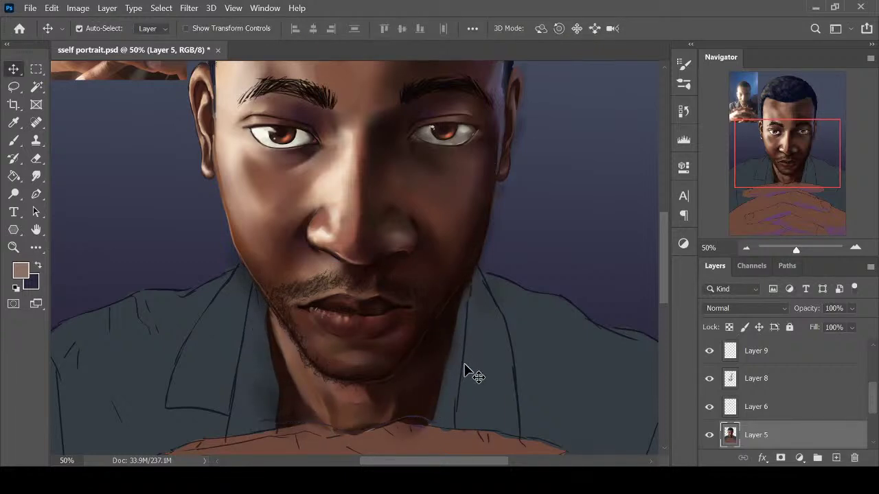
Compare the adjusted jaw and neck with the Layer 1 sketch by showing and hiding that layer
{"action": "key", "text": "ctrl+minus"}
{"action": "key", "text": "ctrl+minus"}
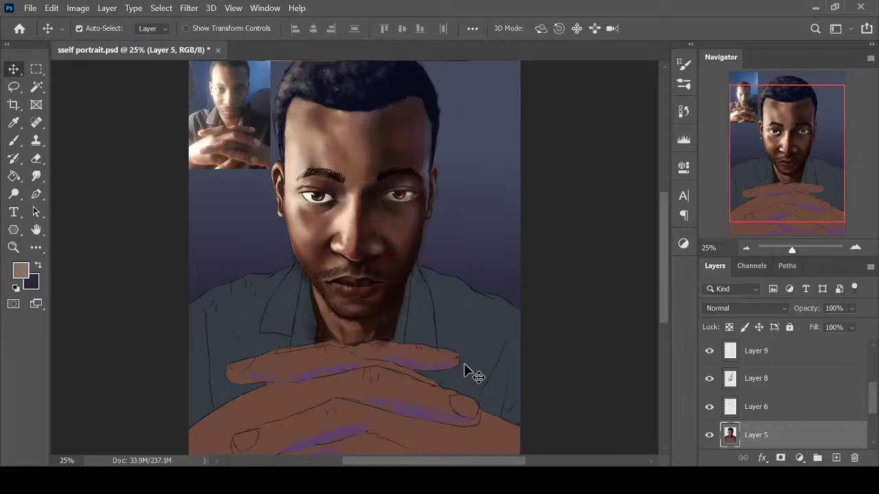
{"action": "left_click", "coordinate": [872, 370]}
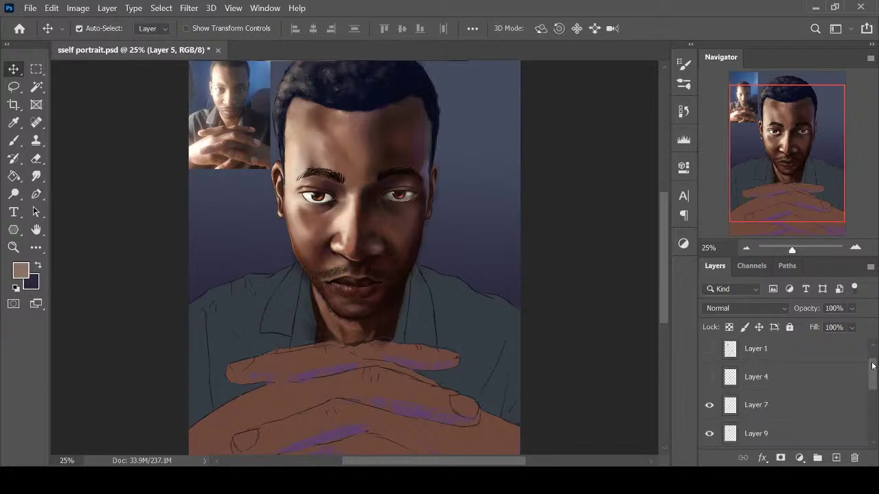
{"action": "left_click", "coordinate": [709, 349]}
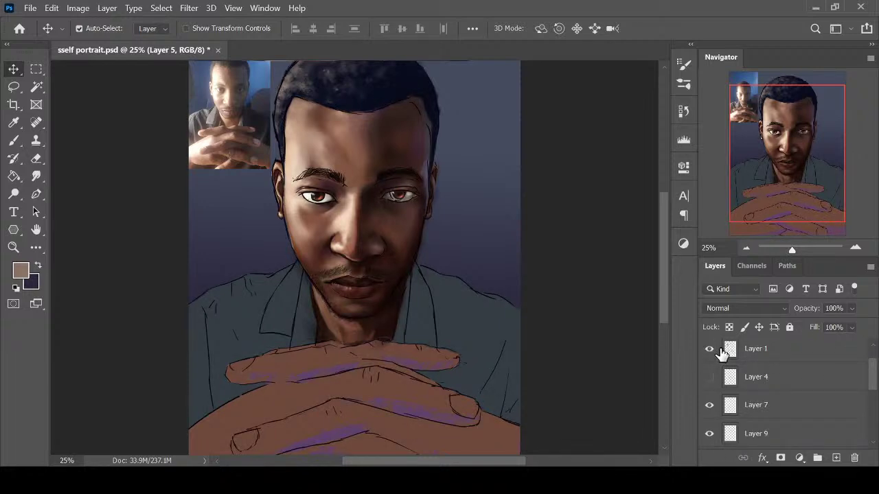
{"action": "key", "text": "ctrl+plus"}
{"action": "key", "text": "ctrl+plus"}
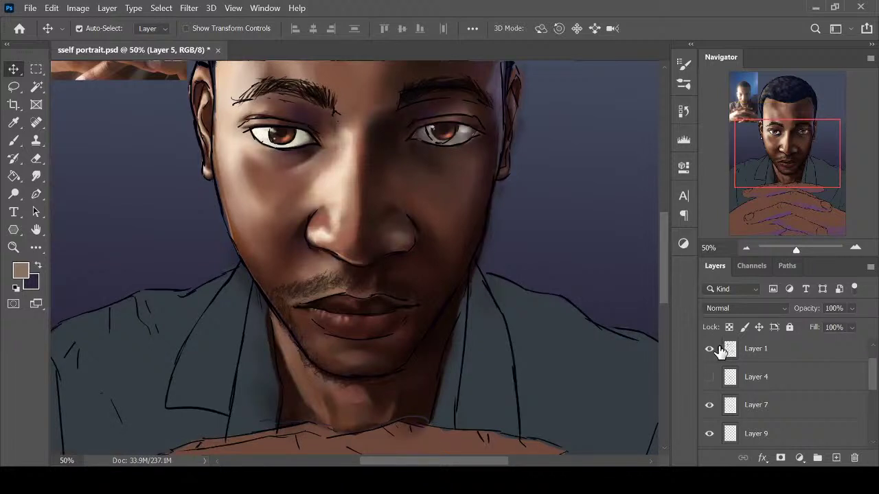
{"action": "key", "text": "ctrl+minus"}
{"action": "left_click", "coordinate": [711, 352]}
Reselect the chin and neck area on Layer 5 and nudge it a few pixels upward
{"action": "key", "text": "ctrl+shift+d"}
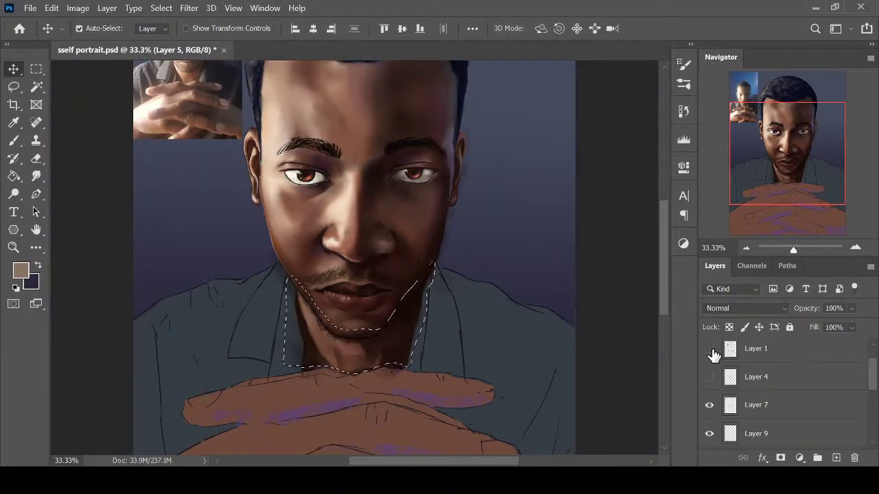
{"action": "key", "text": "Up"}
{"action": "key", "text": "Up"}
{"action": "key", "text": "Up"}
{"action": "key", "text": "Up"}
{"action": "key", "text": "Up"}
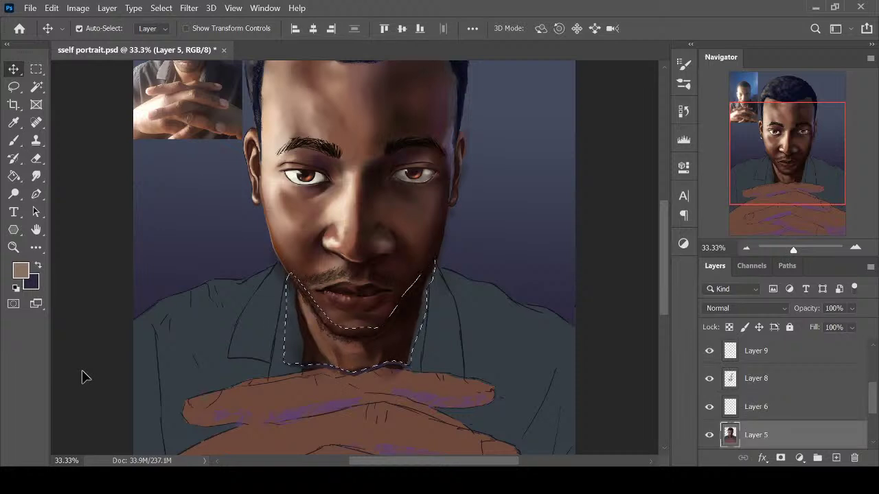
Scale the selected chin and neck area on Layer 5 to 102.60%, nudge it slightly right, apply the transform and deselect
{"action": "key", "text": "ctrl+plus"}
{"action": "key", "text": "ctrl+t"}
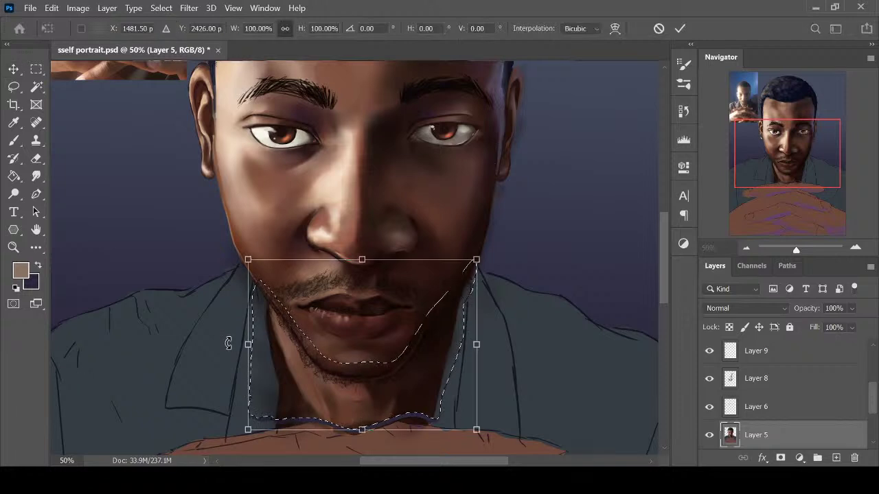
{"action": "left_click_drag", "start_coordinate": [245, 343], "coordinate": [245, 341]}
{"action": "key", "text": "Right"}
{"action": "key", "text": "Right"}
{"action": "key", "text": "Right"}
{"action": "key", "text": "Right"}
{"action": "key", "text": "Right"}
{"action": "key", "text": "Right"}
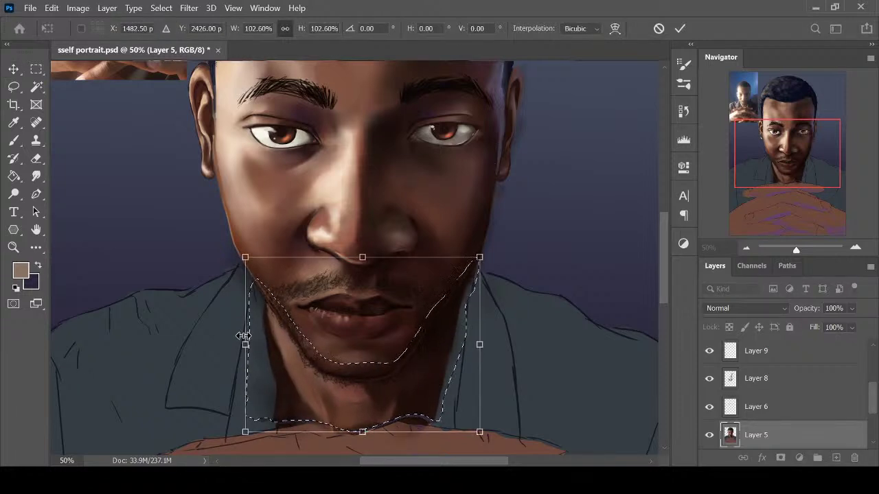
{"action": "key", "text": "Return"}
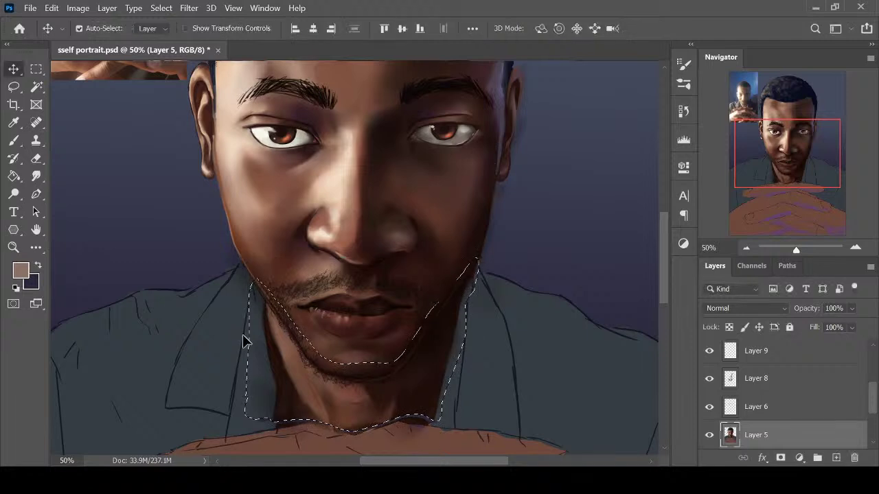
{"action": "key", "text": "ctrl+d"}
Review the whole portrait's proportions against the reference photo, then save the document
{"action": "scroll", "coordinate": [439, 346], "scroll_direction": "down", "scroll_amount": 2}
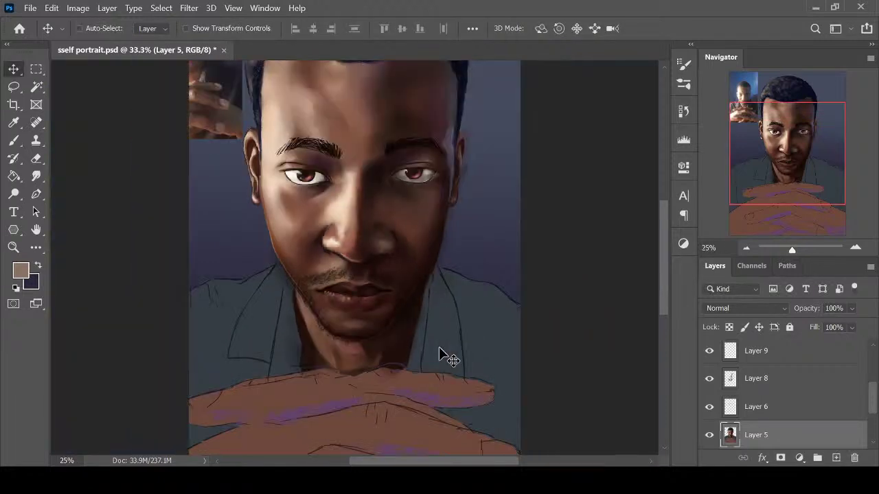
{"action": "scroll", "coordinate": [439, 347], "scroll_direction": "down", "scroll_amount": 1}
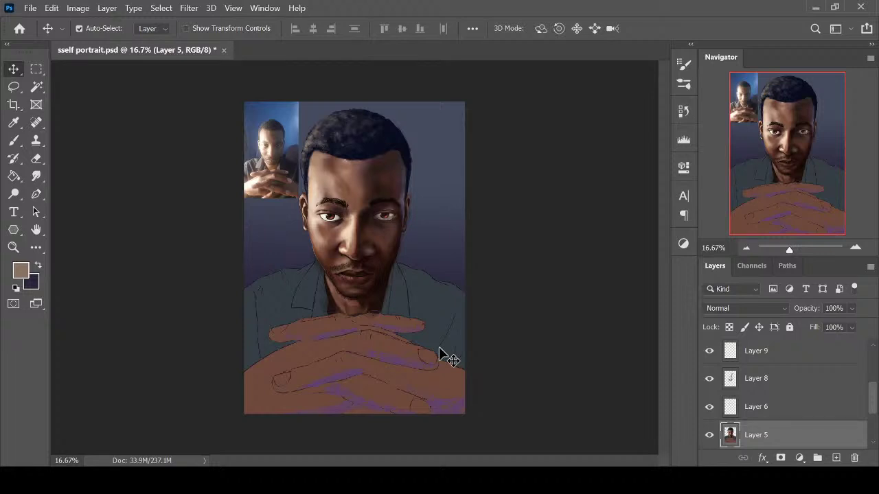
{"action": "scroll", "coordinate": [438, 347], "scroll_direction": "up", "scroll_amount": 1}
{"action": "scroll", "coordinate": [439, 347], "scroll_direction": "down", "scroll_amount": 2}
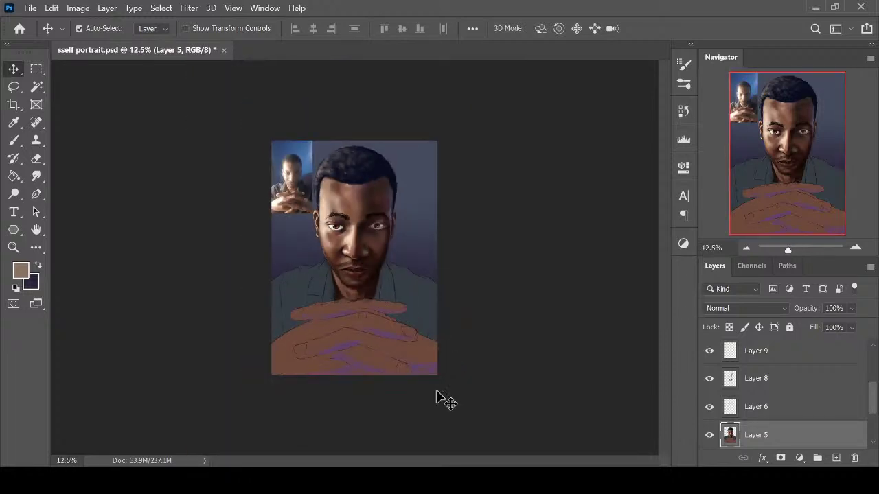
{"action": "scroll", "coordinate": [437, 397], "scroll_direction": "up", "scroll_amount": 1}
{"action": "scroll", "coordinate": [435, 394], "scroll_direction": "up", "scroll_amount": 1}
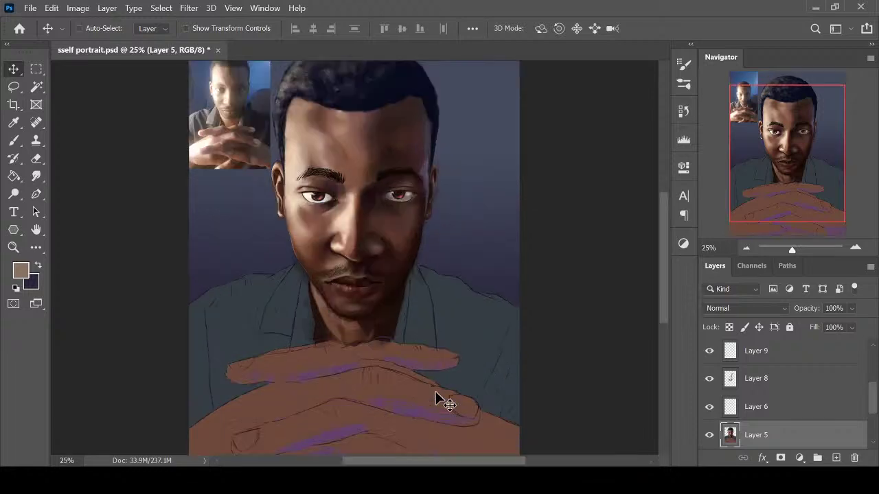
{"action": "left_click_drag", "start_coordinate": [665, 299], "coordinate": [659, 268]}
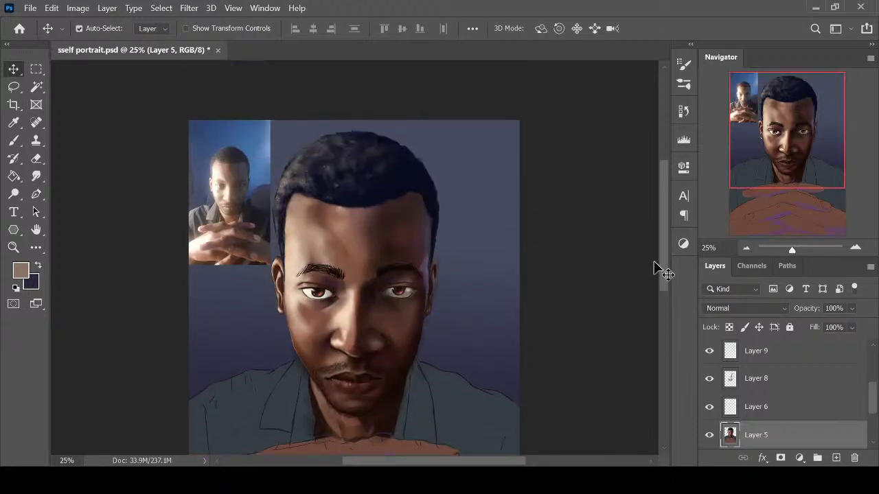
{"action": "scroll", "coordinate": [623, 321], "scroll_direction": "down", "scroll_amount": 1}
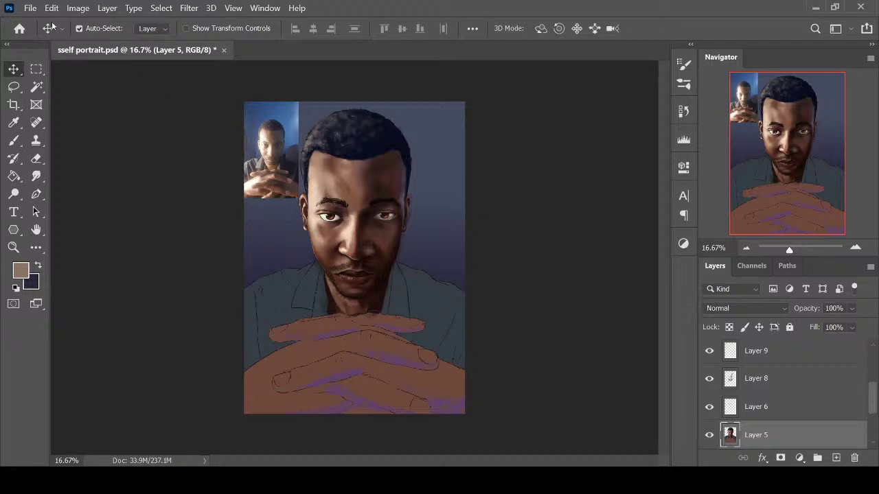
{"action": "key", "text": "ctrl+s"}
{"action": "key", "text": "b"}
{"action": "mouse_move", "coordinate": [309, 200]}
{"action": "left_mouse_down"}
{"action": "mouse_move", "coordinate": [288, 240]}
{"action": "mouse_move", "coordinate": [314, 204]}
{"action": "left_mouse_up"}
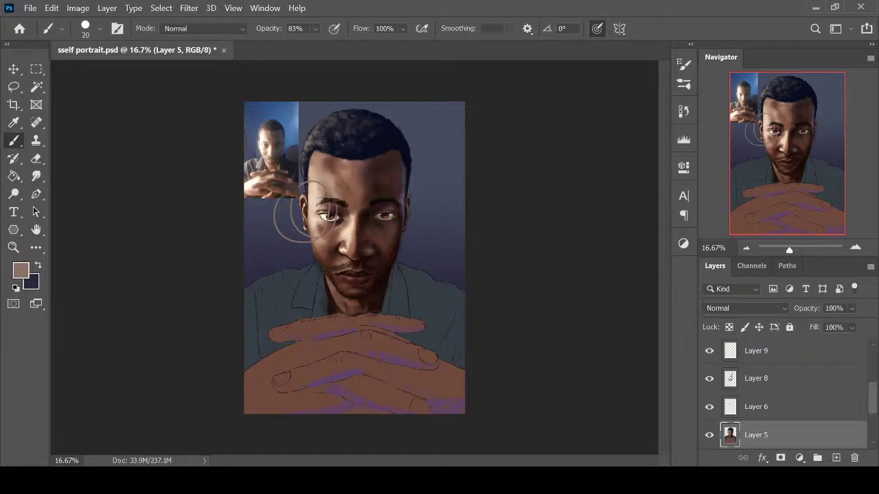
{"action": "key", "text": "ctrl+plus"}
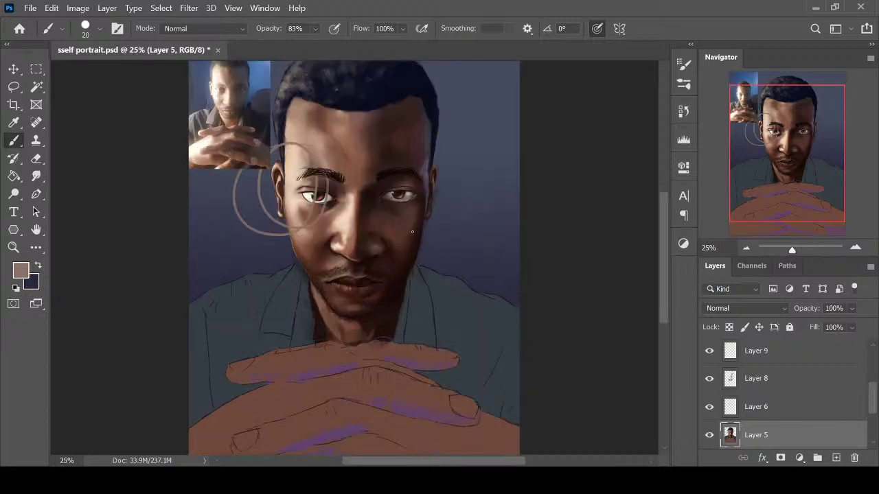
{"action": "key", "text": "ctrl+z"}
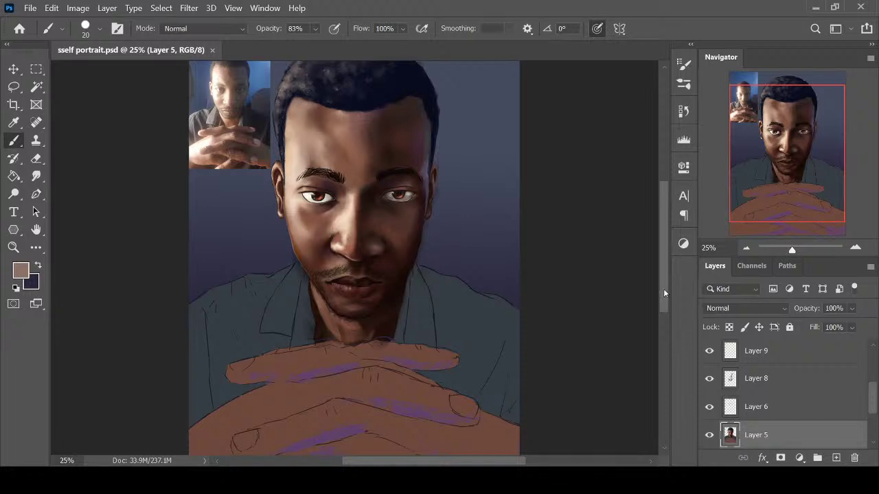
Lasso the ear on the brightly lit side of the face on Layer 5, nudge it inward toward the face and deselect
{"action": "scroll", "coordinate": [341, 341], "scroll_direction": "up", "scroll_amount": 2}
{"action": "key", "text": "ctrl+plus"}
{"action": "key", "text": "ctrl+plus"}
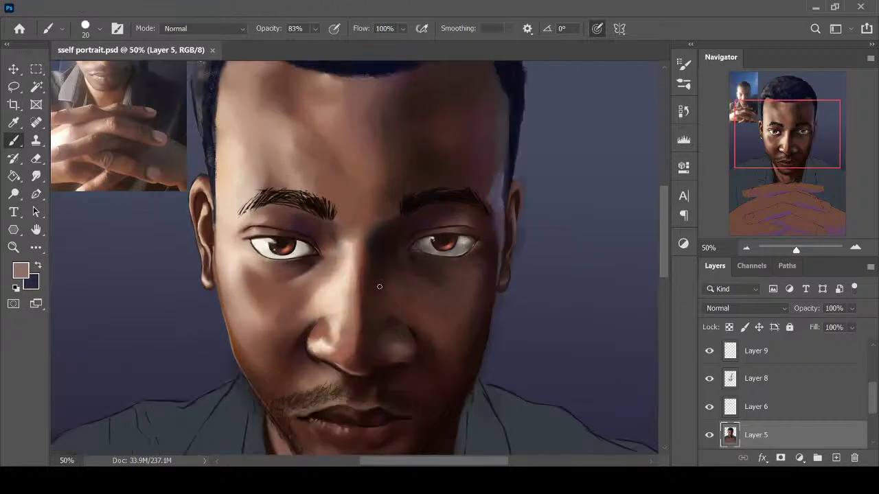
{"action": "key", "text": "l"}
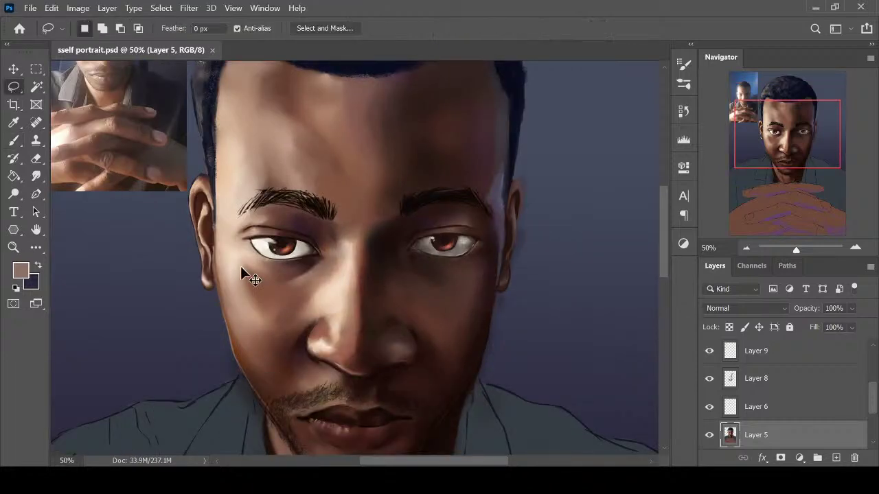
{"action": "key", "text": "ctrl+minus"}
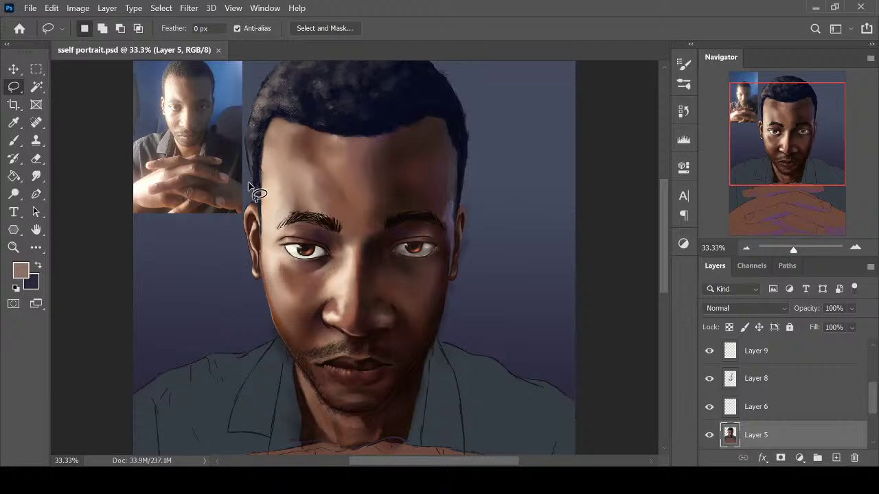
{"action": "mouse_move", "coordinate": [269, 275]}
{"action": "left_mouse_down"}
{"action": "mouse_move", "coordinate": [262, 305]}
{"action": "mouse_move", "coordinate": [243, 279]}
{"action": "left_mouse_up"}
{"action": "left_click_drag", "start_coordinate": [250, 187], "coordinate": [251, 190]}
{"action": "key", "text": "v"}
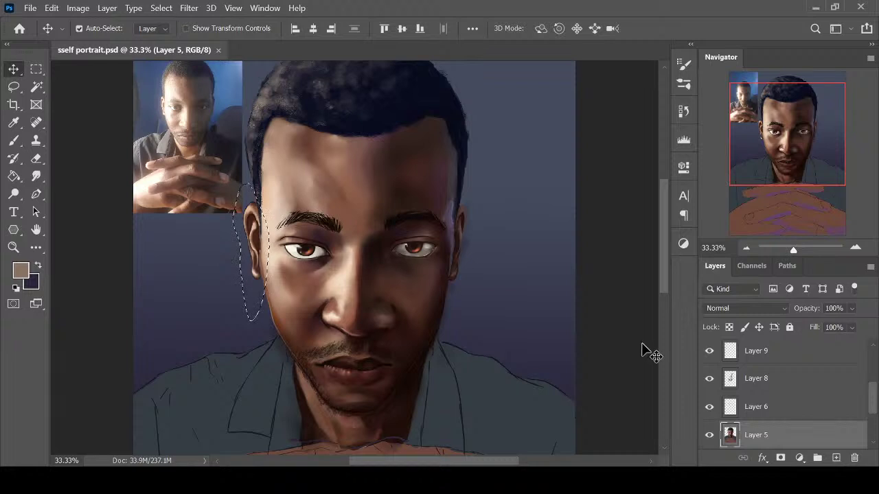
{"action": "key", "text": "Right"}
{"action": "key", "text": "Right"}
{"action": "key", "text": "Right"}
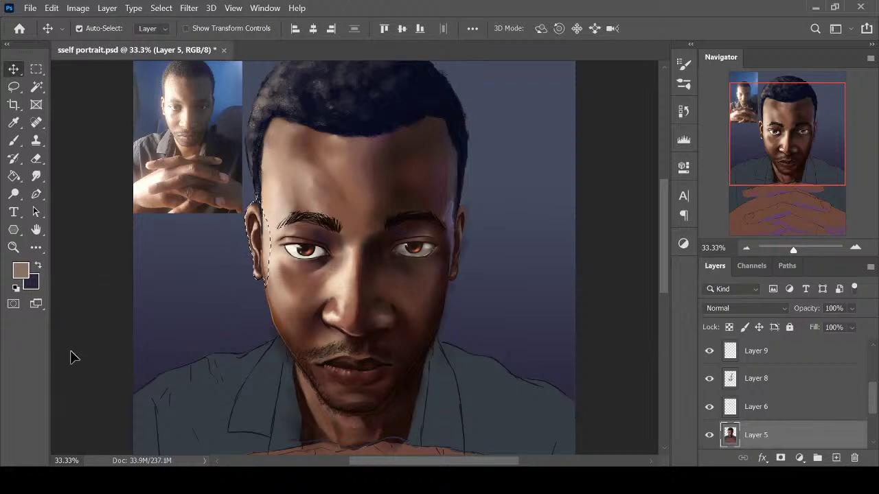
{"action": "key", "text": "ctrl+d"}
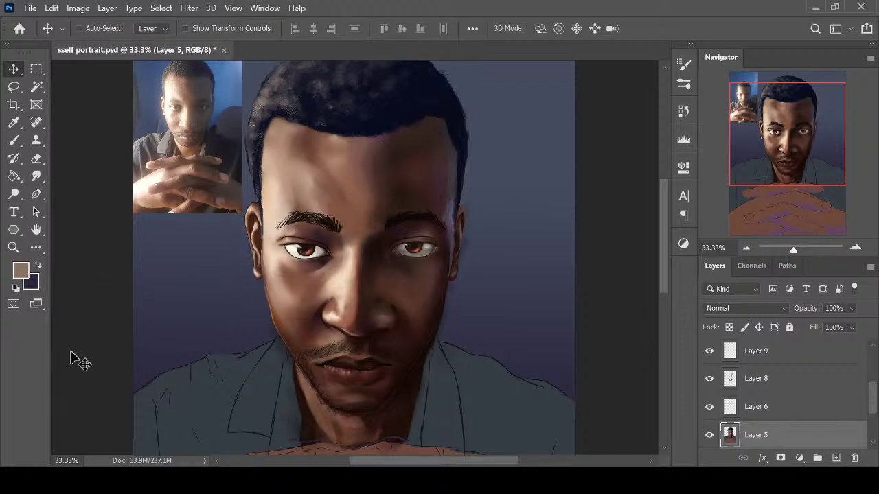
Sample the brown skin tone below the adjusted ear and clean up the cheek edge with the Brush and Eraser
{"action": "key", "text": "ctrl+plus"}
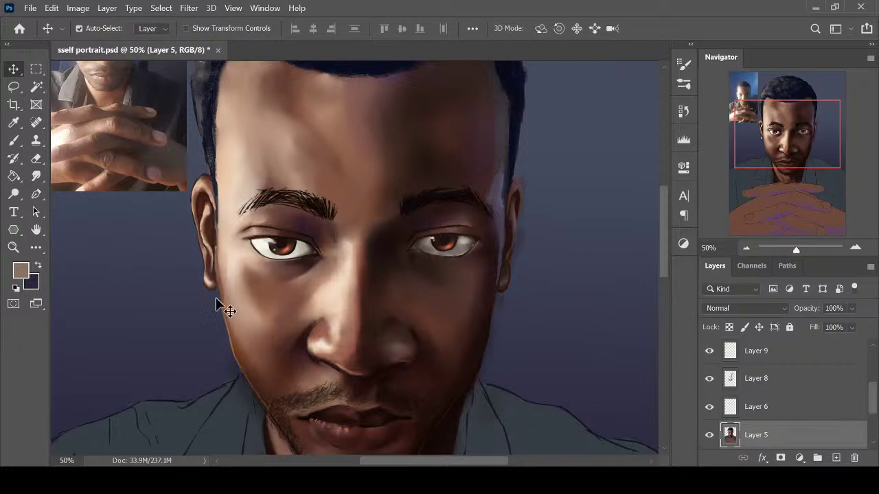
{"action": "key", "text": "i"}
{"action": "left_click", "coordinate": [227, 297]}
{"action": "key", "text": "b"}
{"action": "key", "text": "e"}
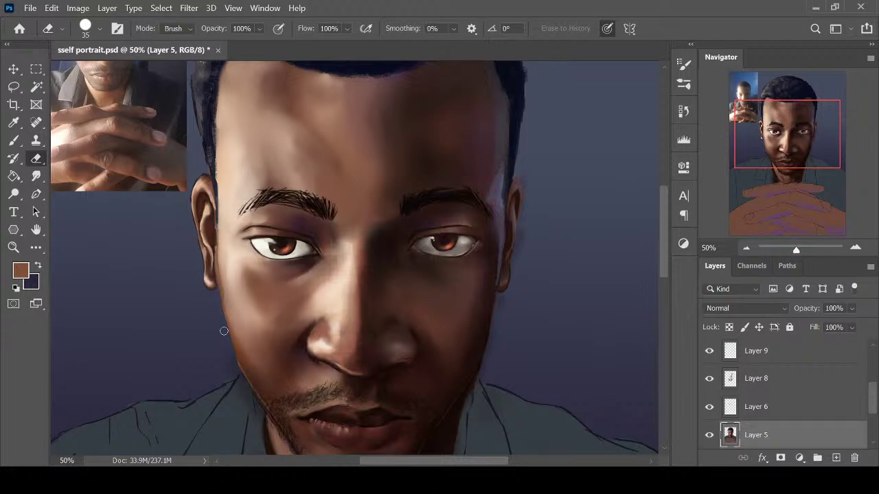
{"action": "key", "text": "b"}
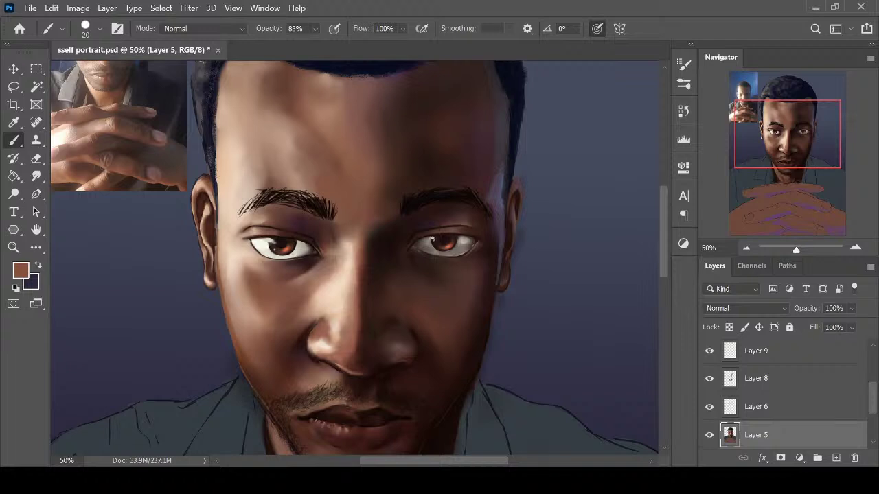
Compare the moved ear and face contour with the Layer 1 sketch by toggling that layer's visibility
{"action": "key", "text": "ctrl+minus"}
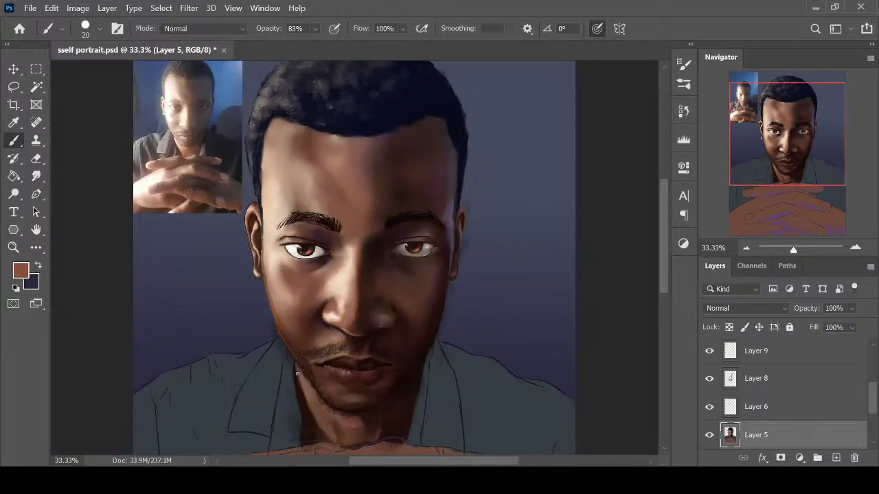
{"action": "scroll", "coordinate": [866, 393], "scroll_direction": "up", "scroll_amount": 5}
{"action": "left_click", "coordinate": [710, 382]}
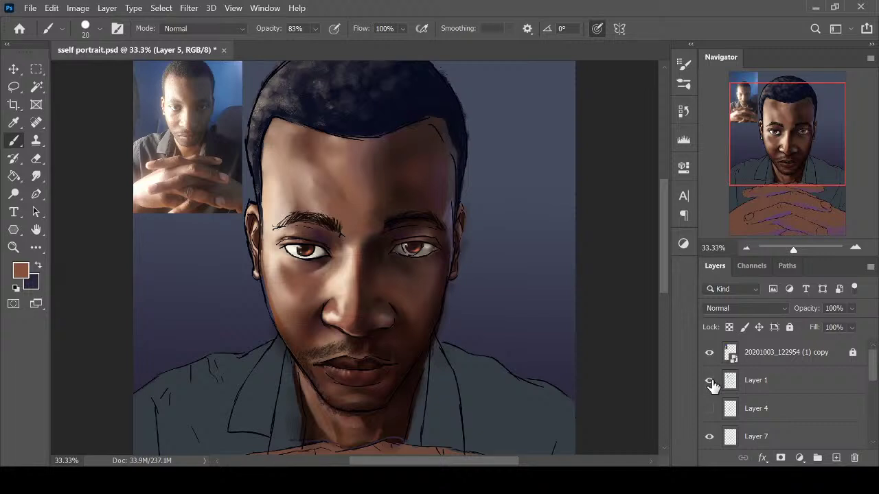
{"action": "left_click", "coordinate": [710, 381]}
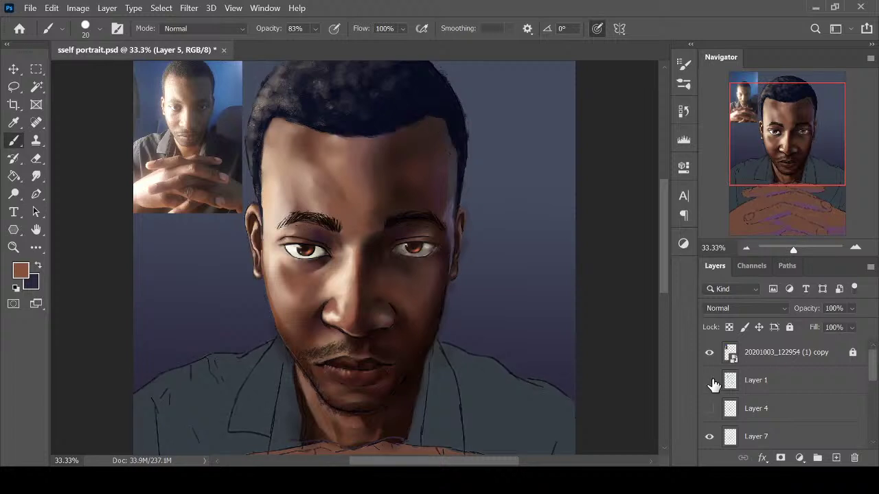
{"action": "left_click", "coordinate": [710, 381]}
{"action": "left_click", "coordinate": [710, 381]}
{"action": "scroll", "coordinate": [712, 387], "scroll_direction": "down", "scroll_amount": 3}
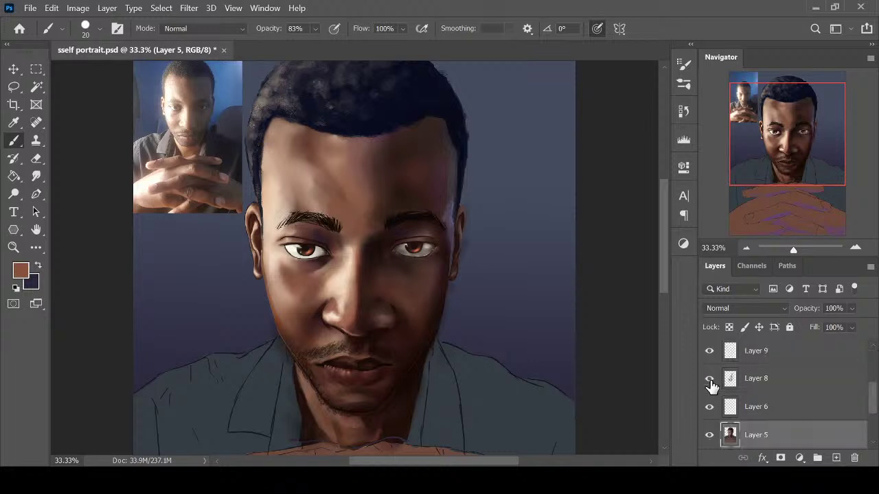
Refine the lit-side cheek contour with a smaller brush and the Eraser, smudge it at 22% strength, and sample the cheek's skin tone
{"action": "key", "text": "ctrl+plus"}
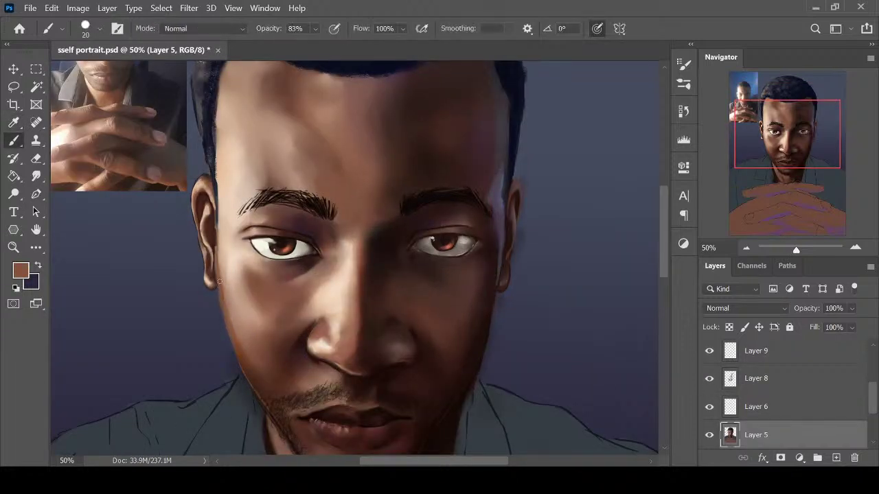
{"action": "key", "text": "bracketleft"}
{"action": "key", "text": "e"}
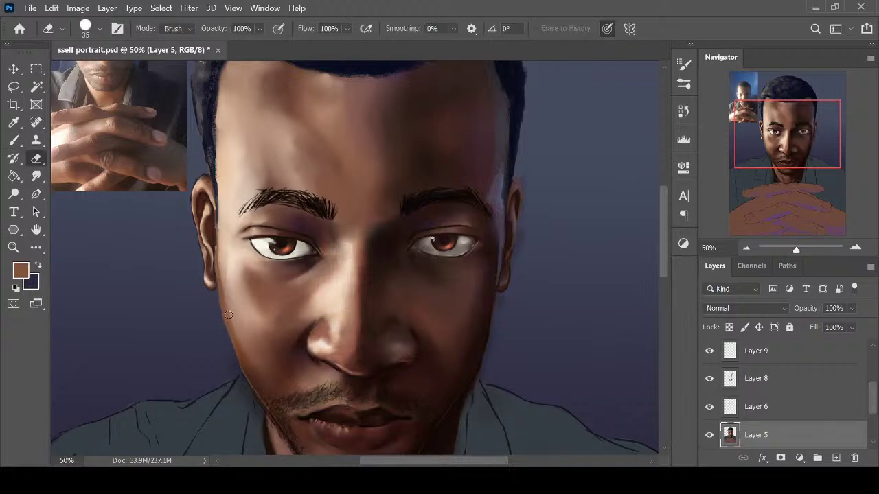
{"action": "key", "text": "shift+r"}
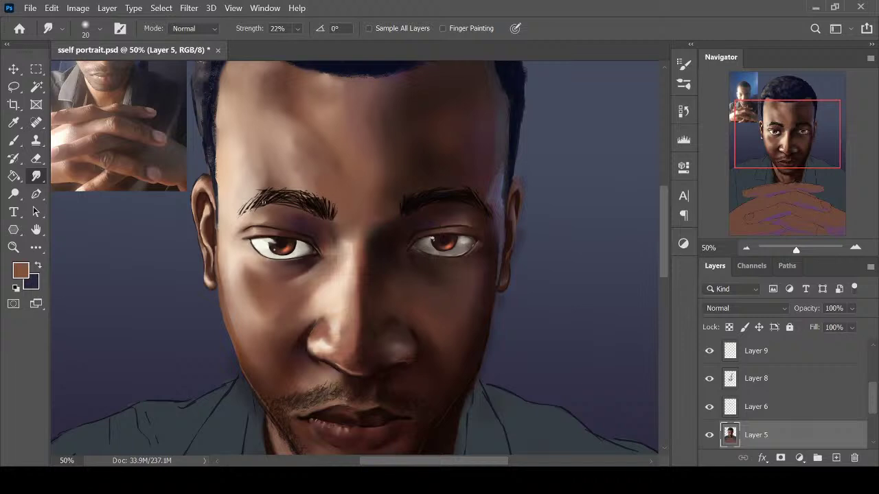
{"action": "key", "text": "i"}
{"action": "left_click", "coordinate": [250, 275]}
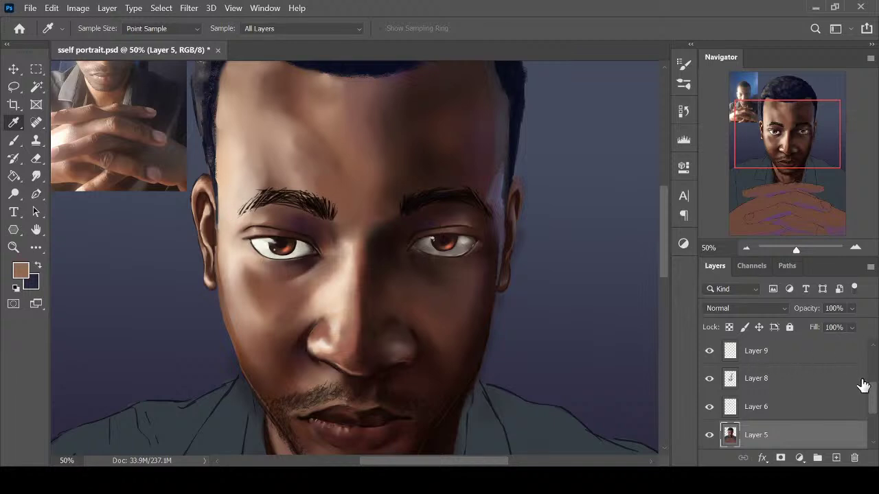
Check the refined cheek contour and facial features against the Layer 1 sketch, leaving that layer hidden
{"action": "scroll", "coordinate": [863, 385], "scroll_direction": "up", "scroll_amount": 5}
{"action": "left_click", "coordinate": [709, 380]}
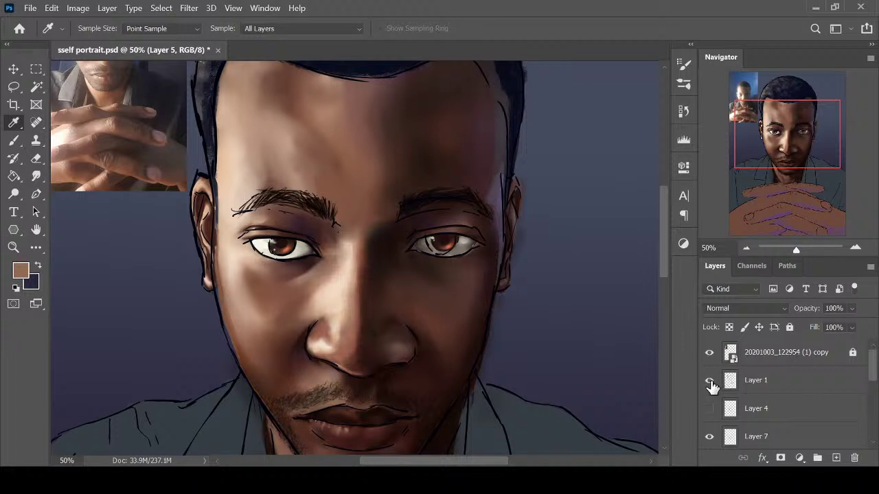
{"action": "left_click", "coordinate": [709, 380]}
Sample the forehead's skin tone and paint and smudge the skin around the lit-side eyebrow using a 35 px tip
{"action": "left_click", "coordinate": [283, 168]}
{"action": "key", "text": "b"}
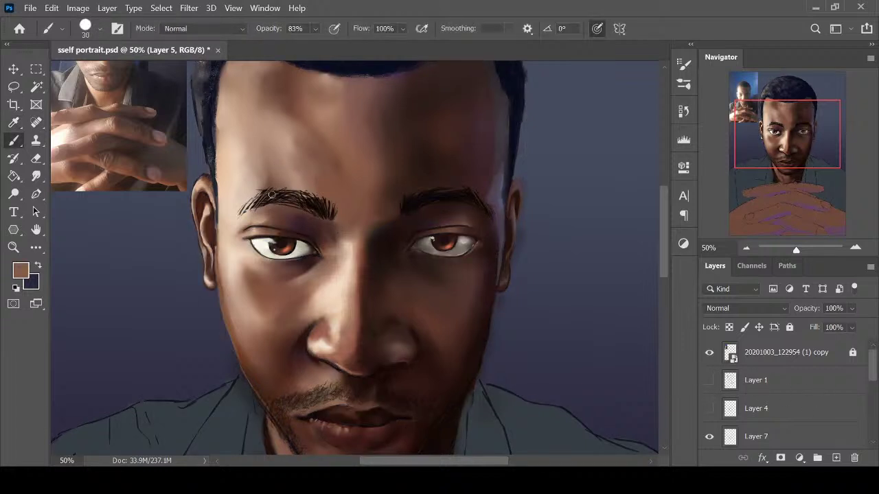
{"action": "key", "text": "bracketright"}
{"action": "left_click_drag", "start_coordinate": [269, 181], "coordinate": [259, 181]}
{"action": "key", "text": "r"}
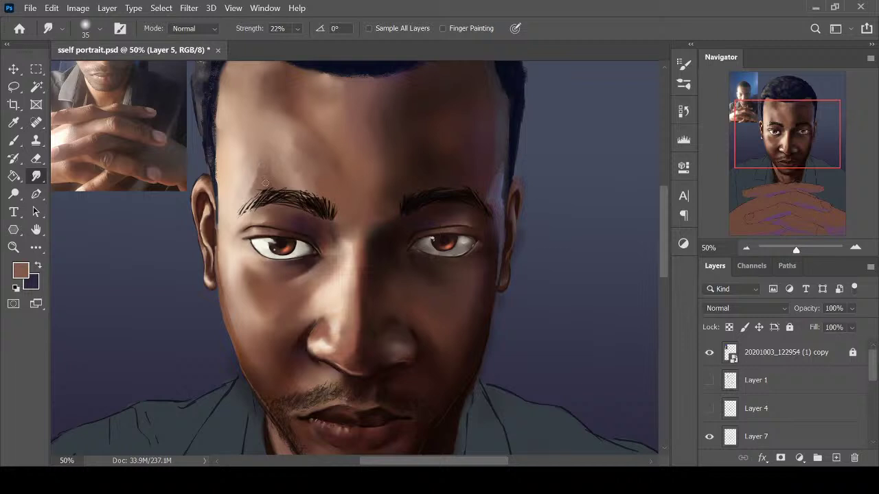
{"action": "key", "text": "b"}
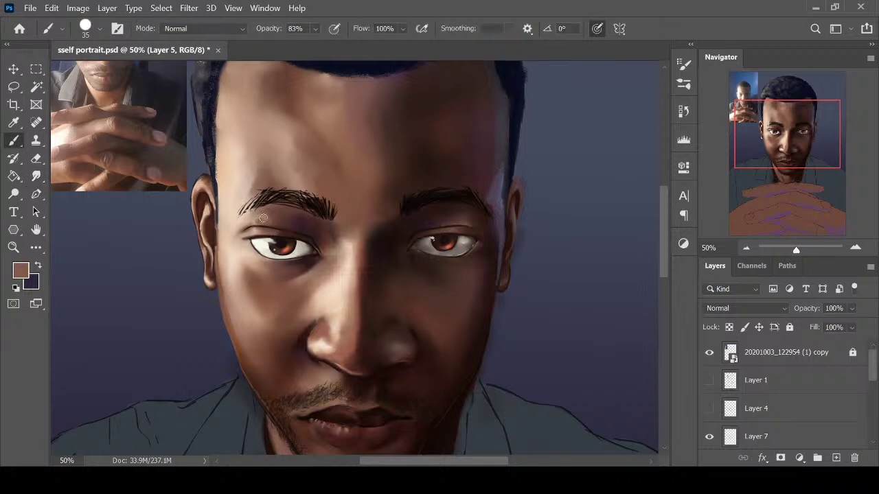
{"action": "key", "text": "r"}
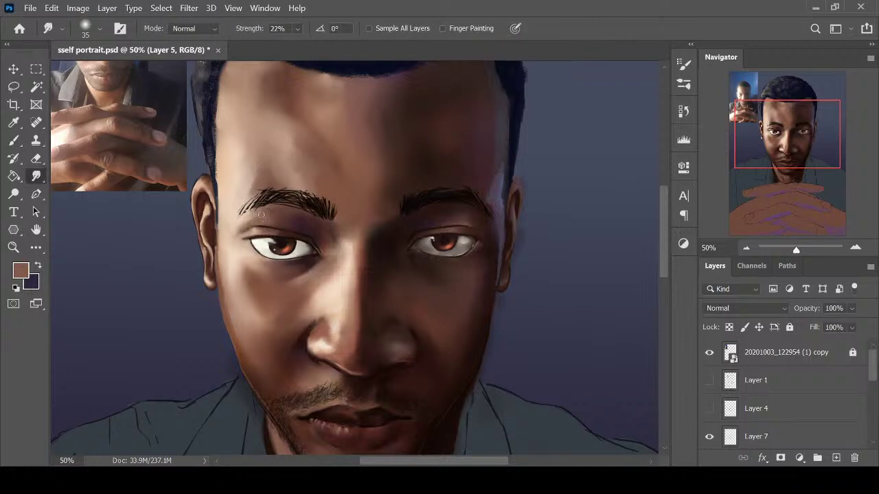
Paint over the outer under-eye skin on the lit side and blend it with the Smudge tool at 22% strength
{"action": "key", "text": "b"}
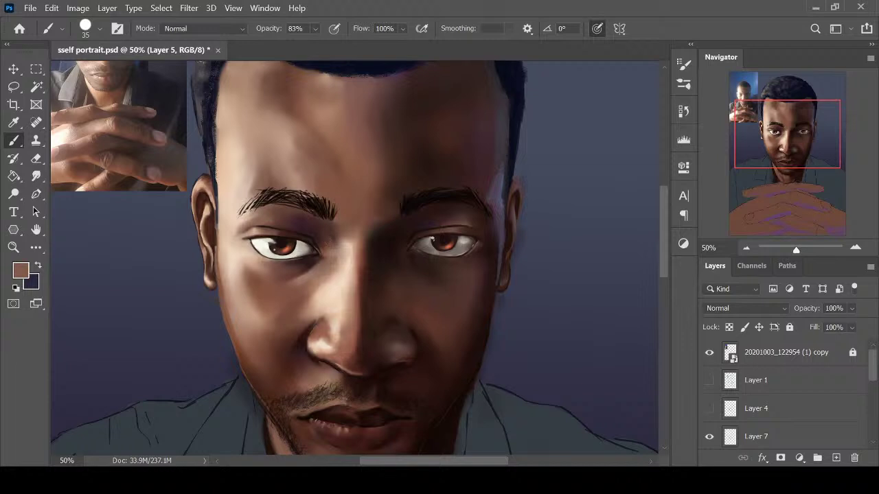
{"action": "key", "text": "r"}
{"action": "key", "text": "b"}
{"action": "left_click_drag", "start_coordinate": [247, 268], "coordinate": [252, 277]}
{"action": "key", "text": "r"}
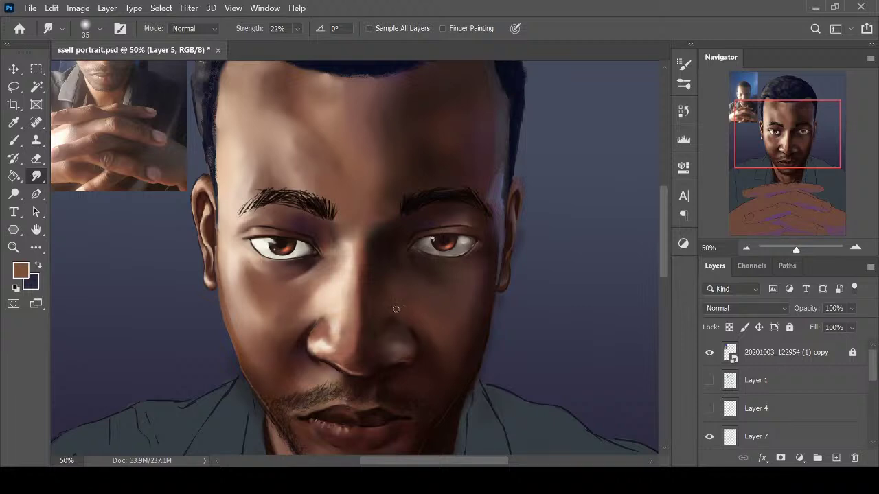
Paint the lit-side cheek with a 50 px brush, sample the darker lower-cheek brown, and smudge the tones together
{"action": "key", "text": "b"}
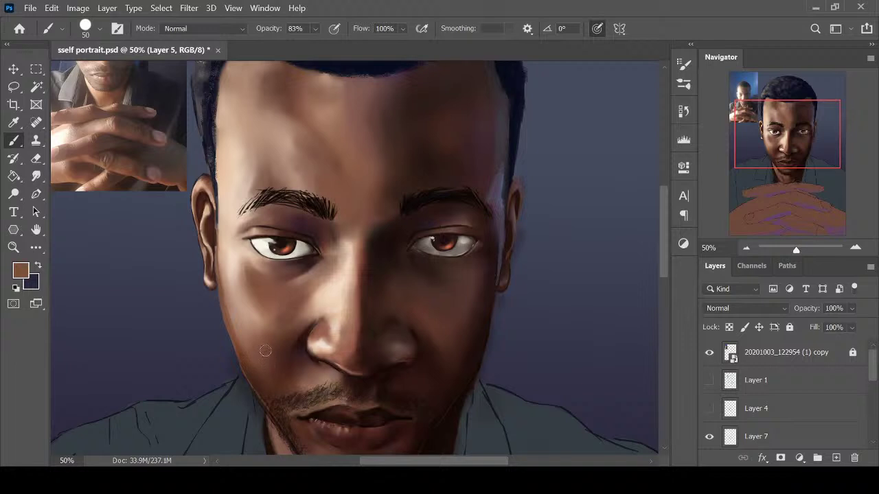
{"action": "mouse_move", "coordinate": [275, 336]}
{"action": "left_mouse_down"}
{"action": "mouse_move", "coordinate": [248, 345]}
{"action": "mouse_move", "coordinate": [269, 349]}
{"action": "mouse_move", "coordinate": [244, 349]}
{"action": "mouse_move", "coordinate": [237, 331]}
{"action": "mouse_move", "coordinate": [278, 317]}
{"action": "mouse_move", "coordinate": [293, 339]}
{"action": "mouse_move", "coordinate": [237, 322]}
{"action": "mouse_move", "coordinate": [267, 338]}
{"action": "mouse_move", "coordinate": [240, 304]}
{"action": "left_mouse_up"}
{"action": "left_click", "coordinate": [285, 365], "text": "alt"}
{"action": "key", "text": "r"}
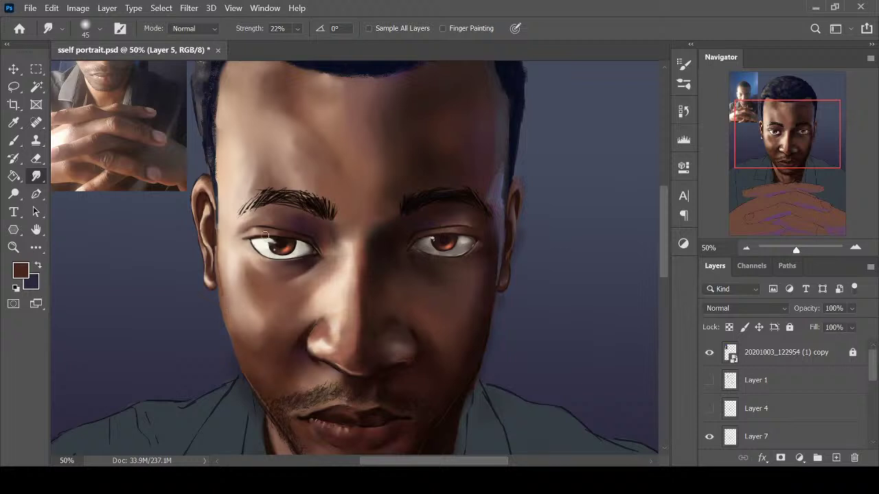
{"action": "key", "text": "bracketright"}
Smooth the lit-side cheek with the Smudge tool enlarged to 70 px and check it against the whole portrait
{"action": "key", "text": "ctrl+minus"}
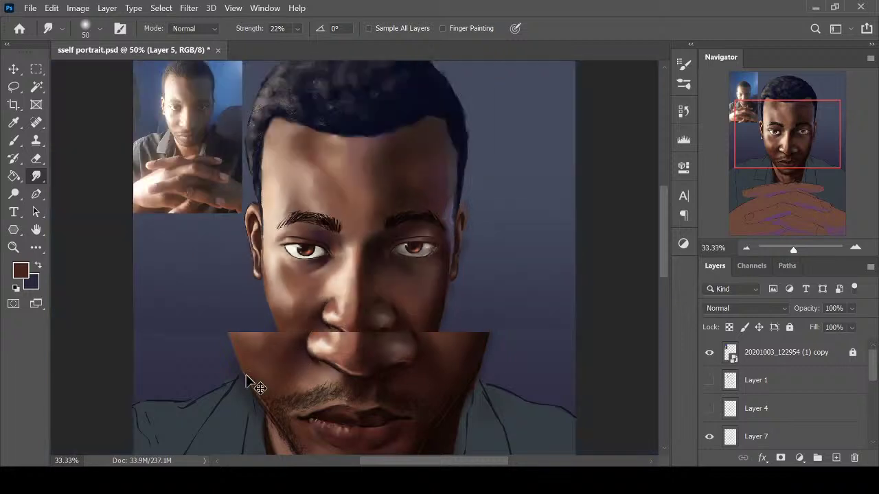
{"action": "key", "text": "bracketright"}
{"action": "key", "text": "bracketright"}
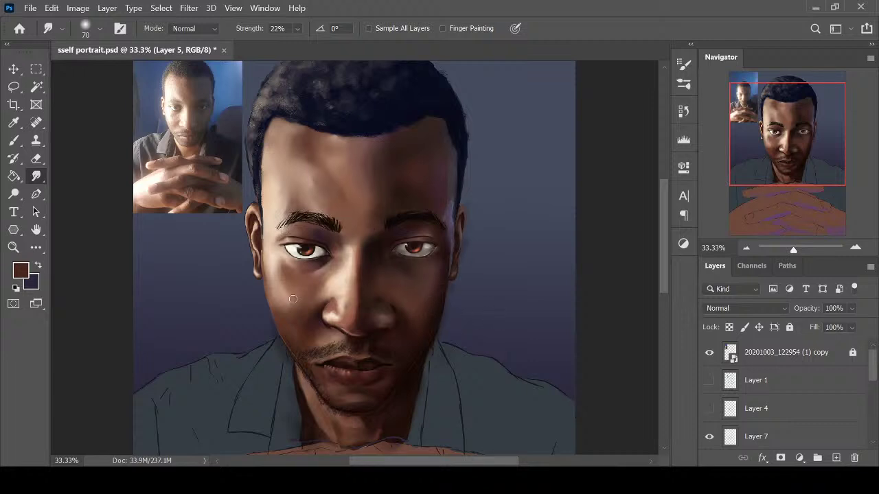
{"action": "key", "text": "ctrl+minus"}
{"action": "key", "text": "ctrl+minus"}
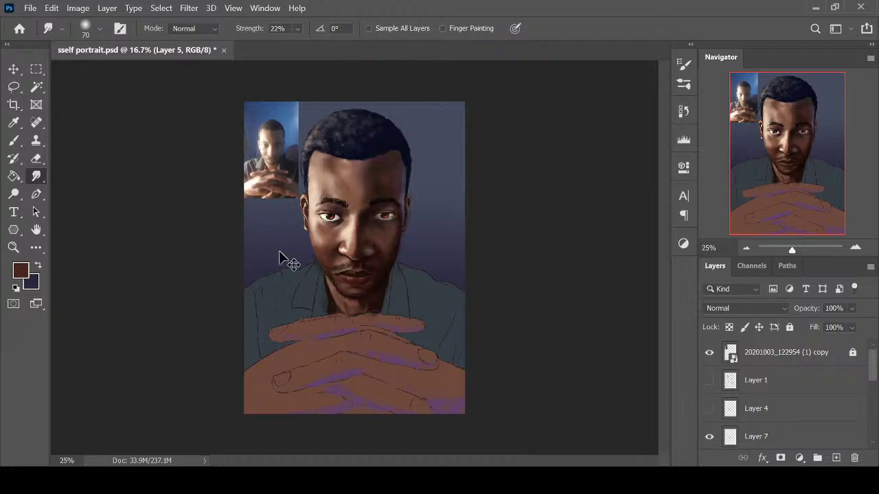
{"action": "key", "text": "ctrl+plus"}
{"action": "key", "text": "ctrl+plus"}
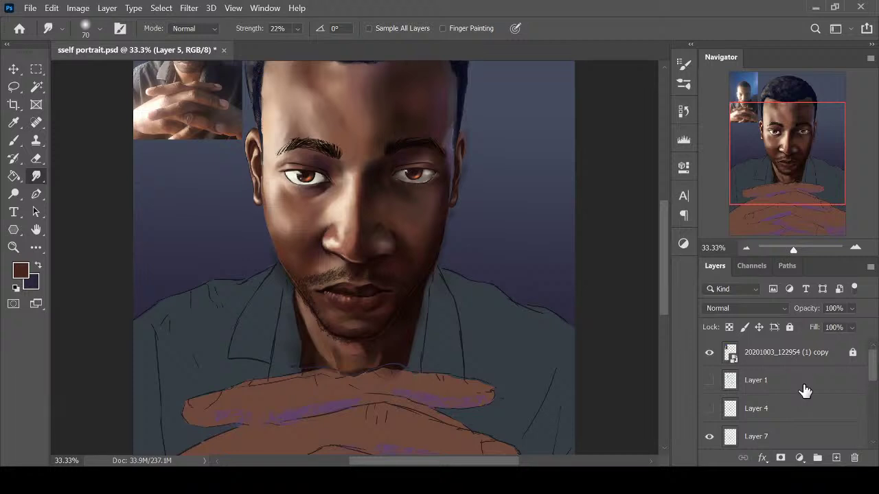
{"action": "key", "text": "ctrl+plus"}
Set the Eraser to a textured 35 px tip and select Layer 7, identifying the facial-hair layer by toggling nearby layers' visibility
{"action": "key", "text": "e"}
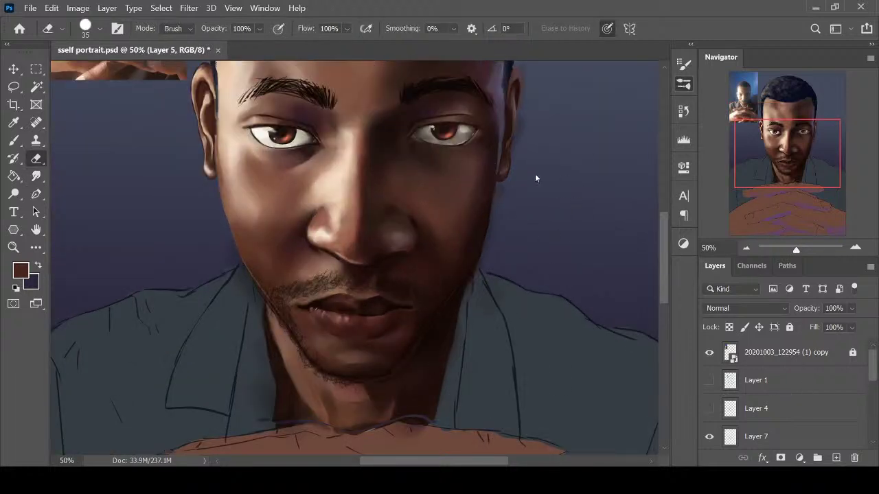
{"action": "left_click", "coordinate": [474, 357]}
{"action": "left_click_drag", "start_coordinate": [869, 376], "coordinate": [870, 400]}
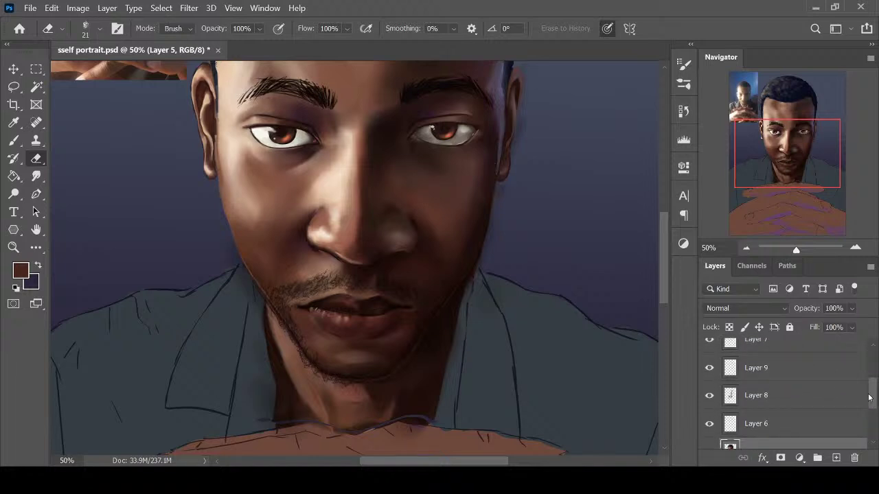
{"action": "left_click", "coordinate": [710, 371]}
{"action": "left_click", "coordinate": [710, 369]}
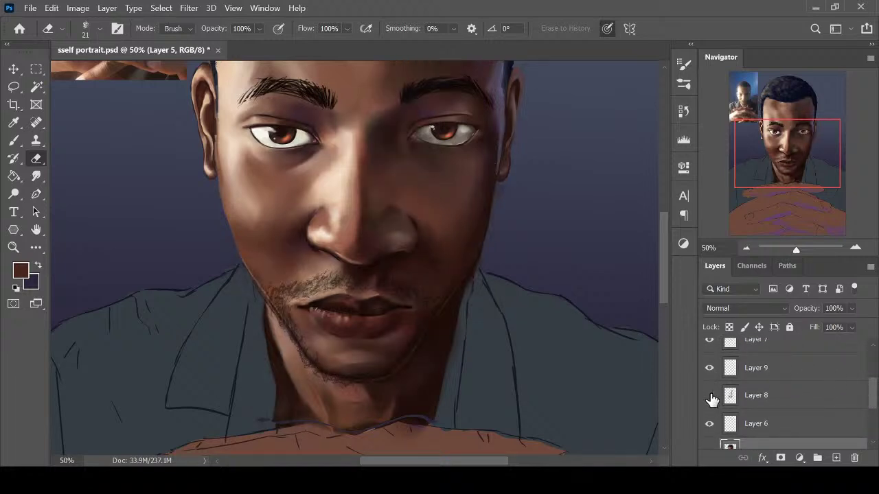
{"action": "left_click", "coordinate": [711, 396]}
{"action": "left_click", "coordinate": [710, 345]}
{"action": "left_click", "coordinate": [711, 346]}
{"action": "left_click", "coordinate": [753, 341]}
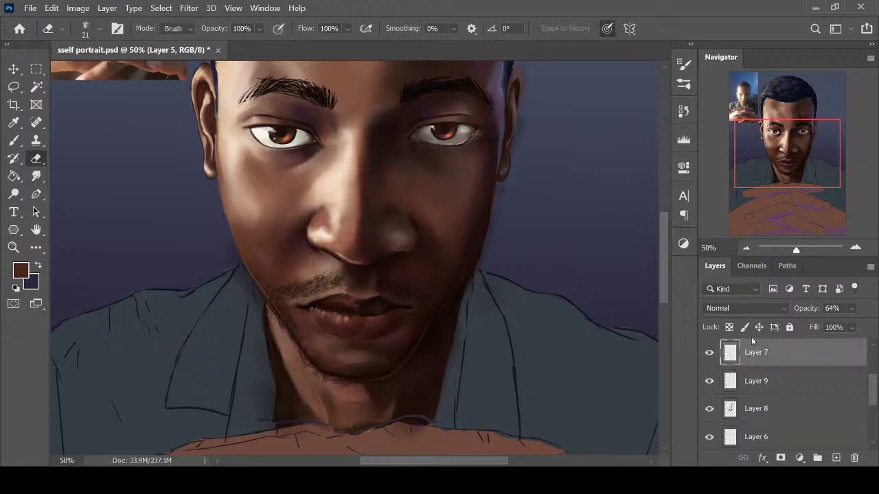
{"action": "key", "text": "bracketright"}
{"action": "key", "text": "bracketright"}
{"action": "key", "text": "bracketright"}
Set the Brush to the 21 px textured tip, choose a very dark brown foreground colour, and enlarge the tip to 40 px
{"action": "key", "text": "b"}
{"action": "left_click", "coordinate": [15, 287]}
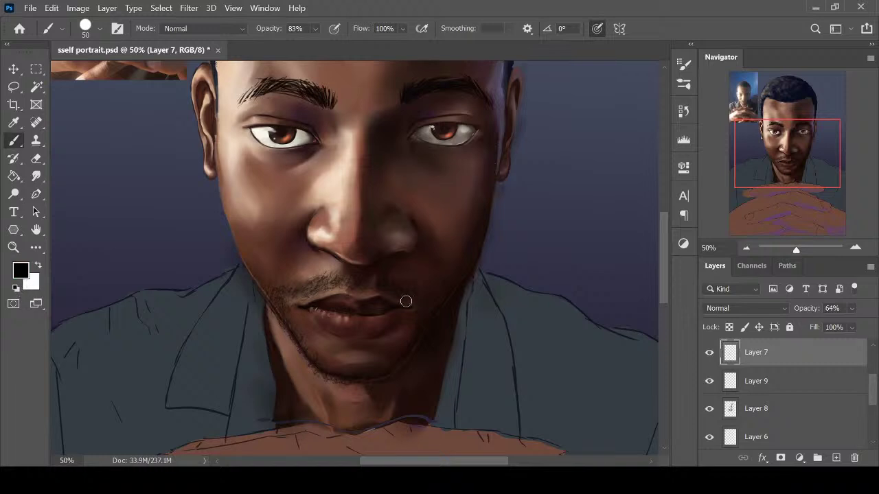
{"action": "left_click", "coordinate": [690, 85]}
{"action": "left_click", "coordinate": [467, 361]}
{"action": "key", "text": "i"}
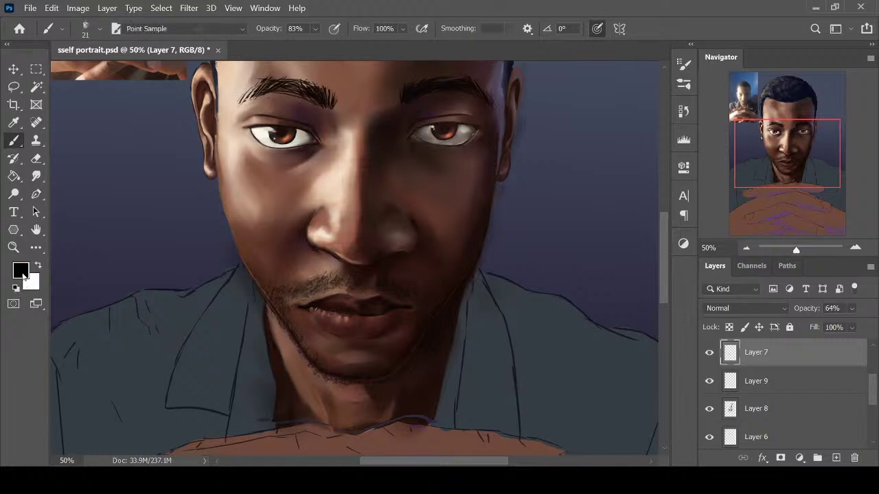
{"action": "left_click", "coordinate": [679, 287]}
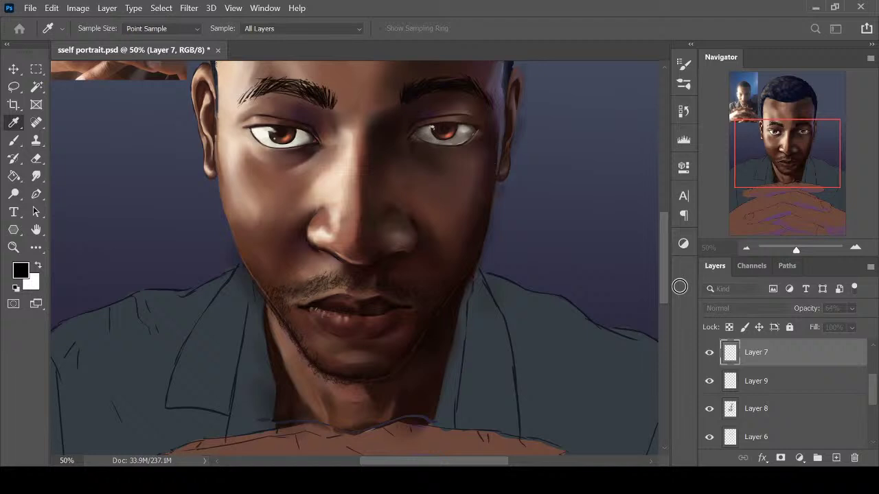
{"action": "left_click", "coordinate": [798, 136]}
{"action": "key", "text": "bracketright"}
{"action": "key", "text": "bracketright"}
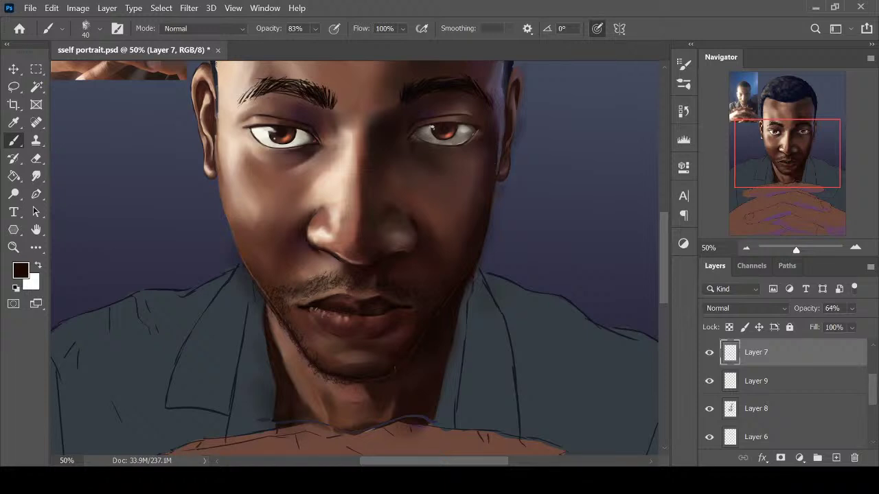
Sample a dark tone near the chin and paint beard stubble along the jaw and chin, tidying it with the textured Eraser
{"action": "key", "text": "ctrl+plus"}
{"action": "key", "text": "i"}
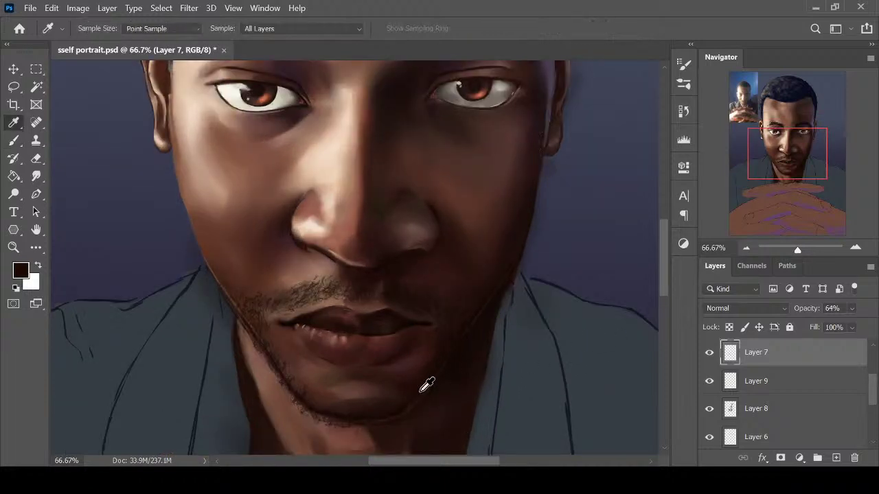
{"action": "key", "text": "b"}
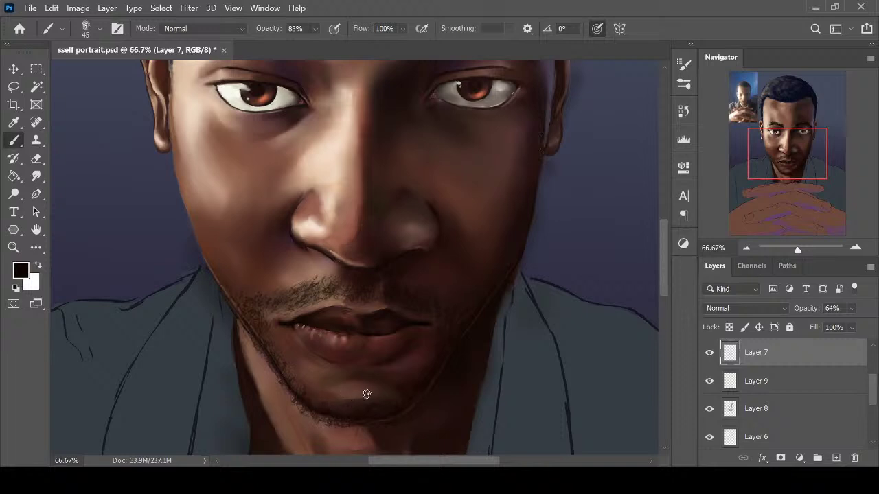
{"action": "key", "text": "r"}
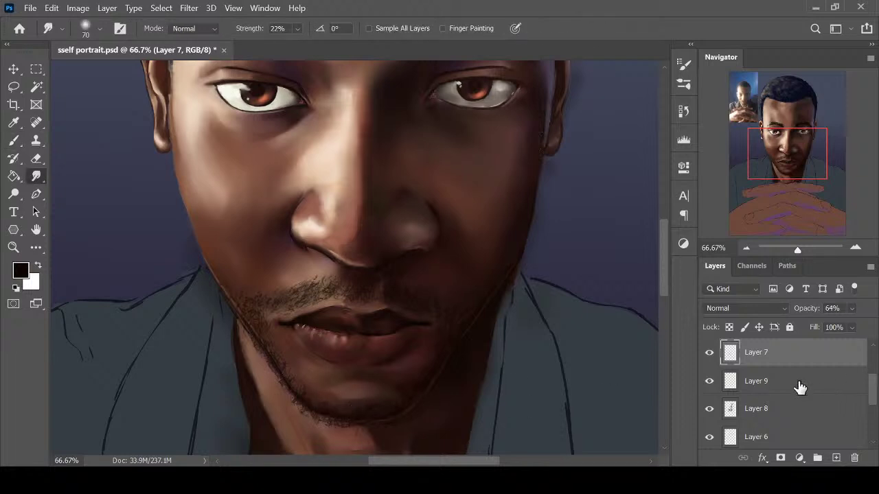
{"action": "key", "text": "e"}
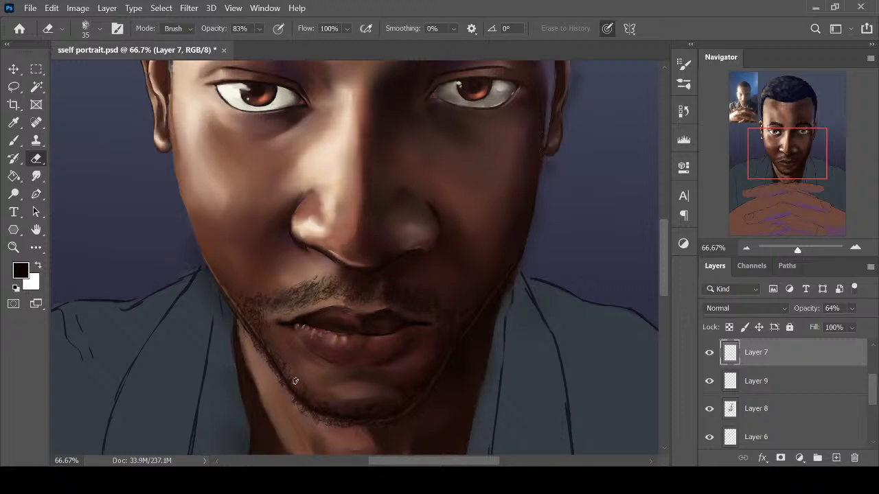
{"action": "key", "text": "b"}
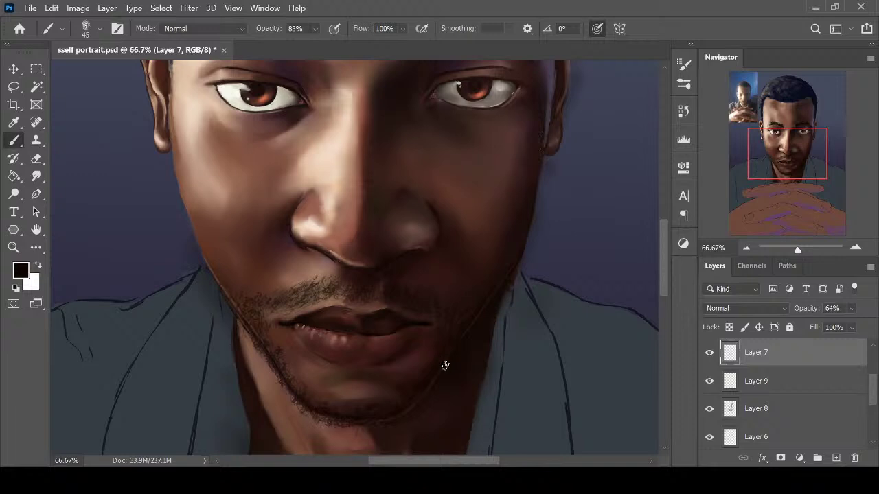
Thin the stubble beside the lit-side mouth corner and jaw on Layer 7 with a larger textured Eraser
{"action": "key", "text": "ctrl+minus"}
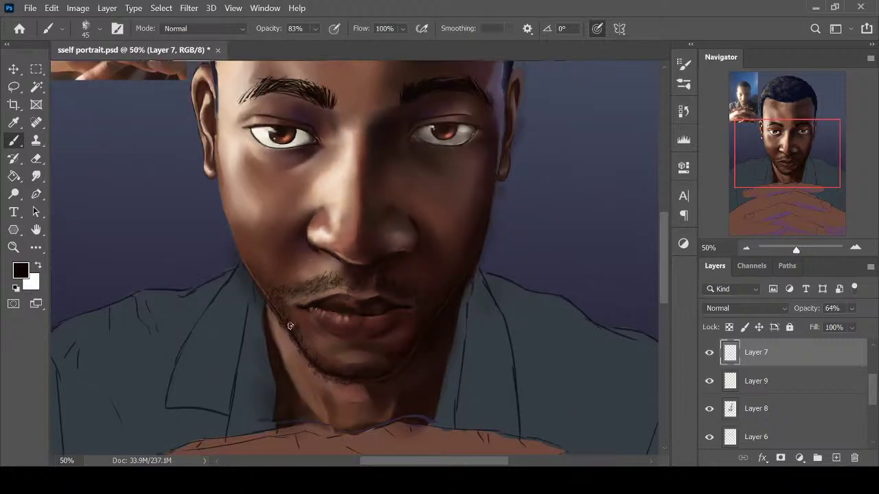
{"action": "key", "text": "e"}
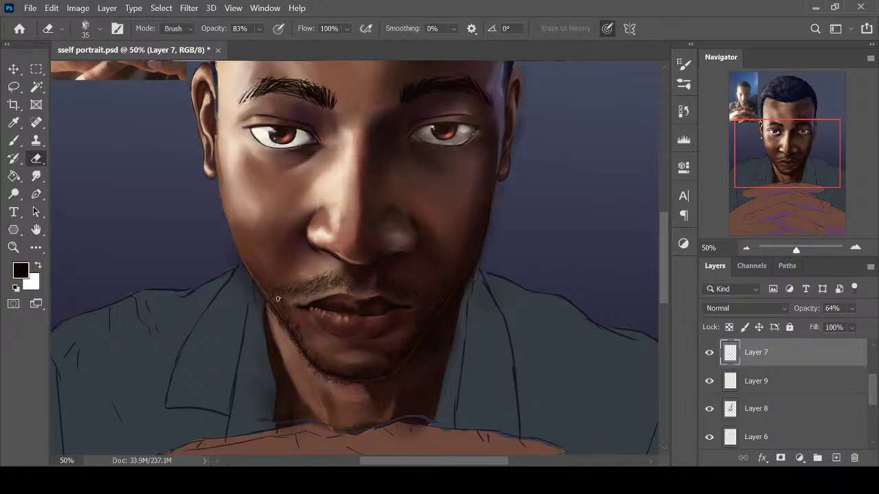
{"action": "key", "text": "bracketright"}
{"action": "key", "text": "bracketright"}
Select Layer 5 and blend the skin around the chin with a 45 px Smudge tool at 22% strength
{"action": "left_click_drag", "start_coordinate": [873, 381], "coordinate": [874, 401]}
{"action": "left_click", "coordinate": [786, 409]}
{"action": "key", "text": "r"}
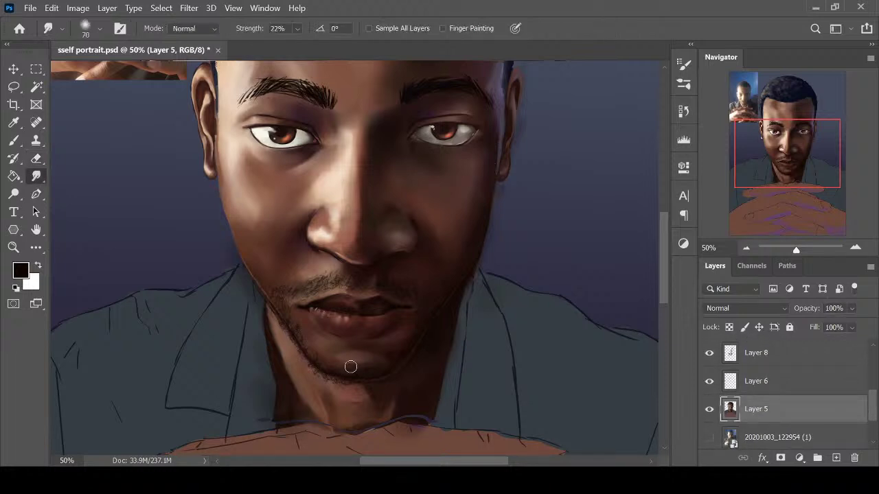
{"action": "key", "text": "bracketleft"}
{"action": "key", "text": "bracketleft"}
{"action": "key", "text": "bracketleft"}
{"action": "key", "text": "bracketleft"}
{"action": "key", "text": "bracketleft"}
Examine the blended chin and beard both up close and within the whole composition
{"action": "key", "text": "ctrl+minus"}
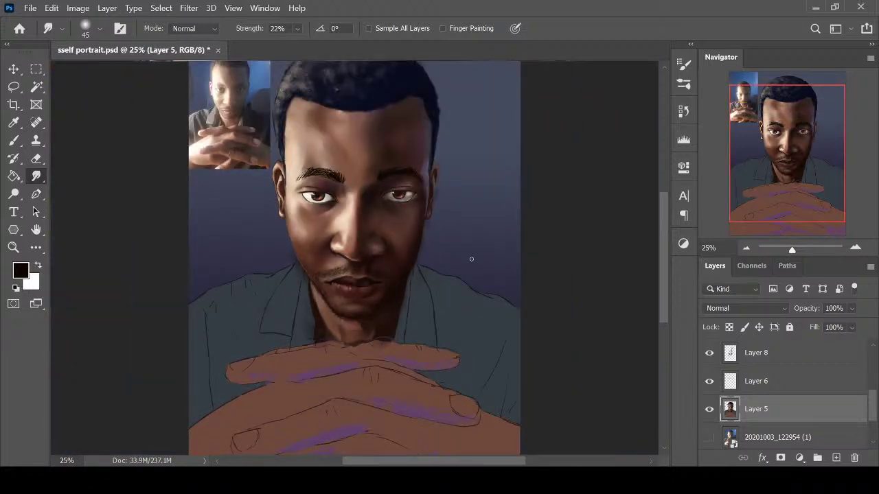
{"action": "key", "text": "ctrl+plus"}
{"action": "key", "text": "ctrl+plus"}
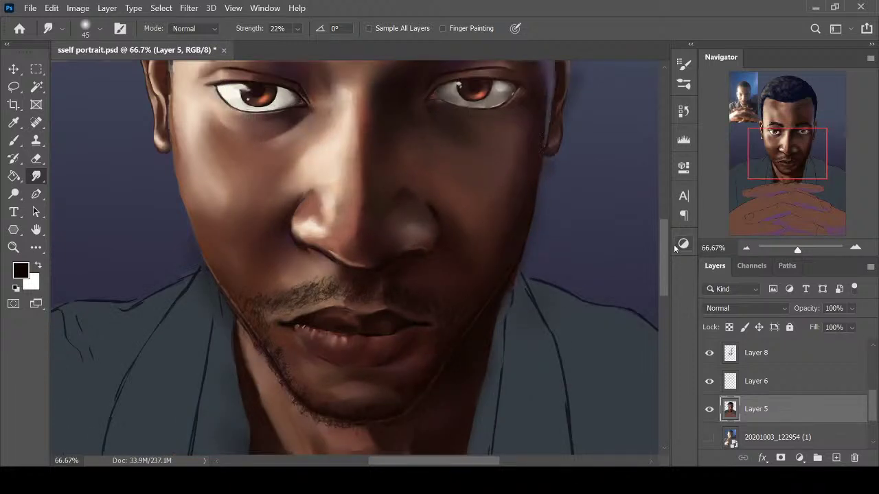
{"action": "key", "text": "ctrl+minus"}
{"action": "key", "text": "ctrl+minus"}
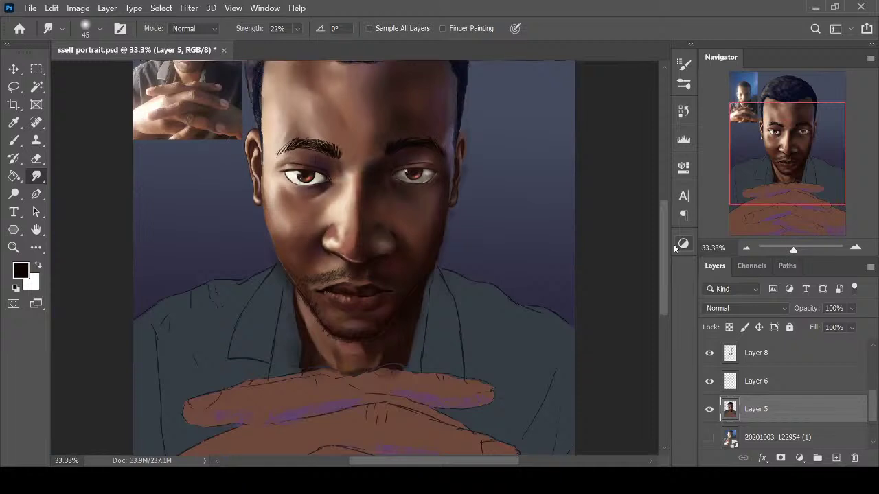
{"action": "key", "text": "ctrl+minus"}
{"action": "key", "text": "ctrl+minus"}
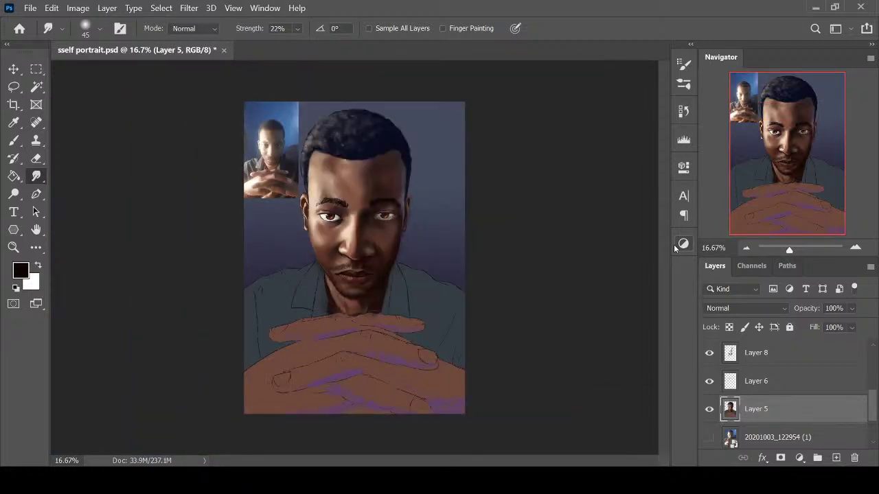
{"action": "key", "text": "ctrl+plus"}
{"action": "key", "text": "ctrl+plus"}
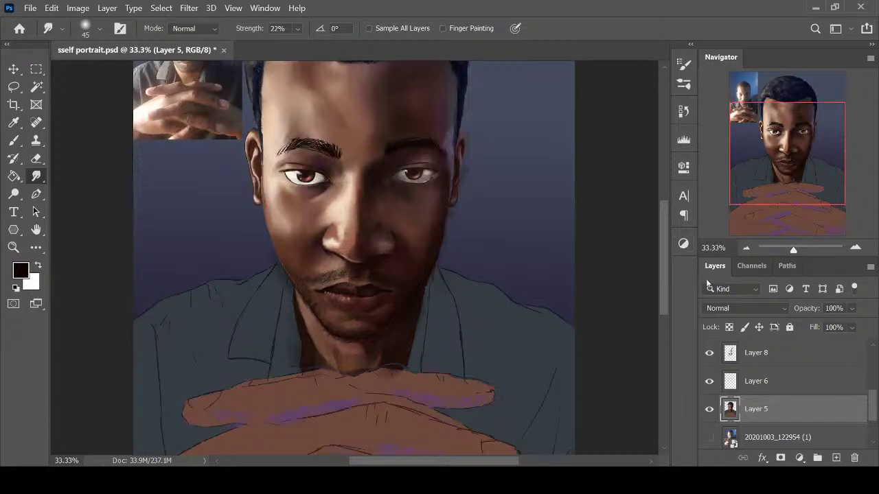
Show the Layer 1 sketch over the painted face to compare the features with the line work
{"action": "scroll", "coordinate": [664, 277], "scroll_direction": "down", "scroll_amount": 1}
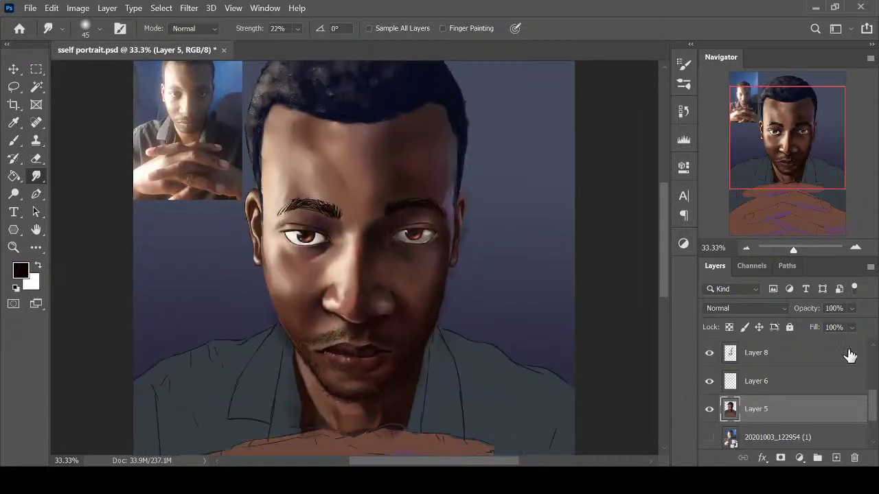
{"action": "left_click_drag", "start_coordinate": [873, 406], "coordinate": [873, 366]}
{"action": "left_click", "coordinate": [709, 380]}
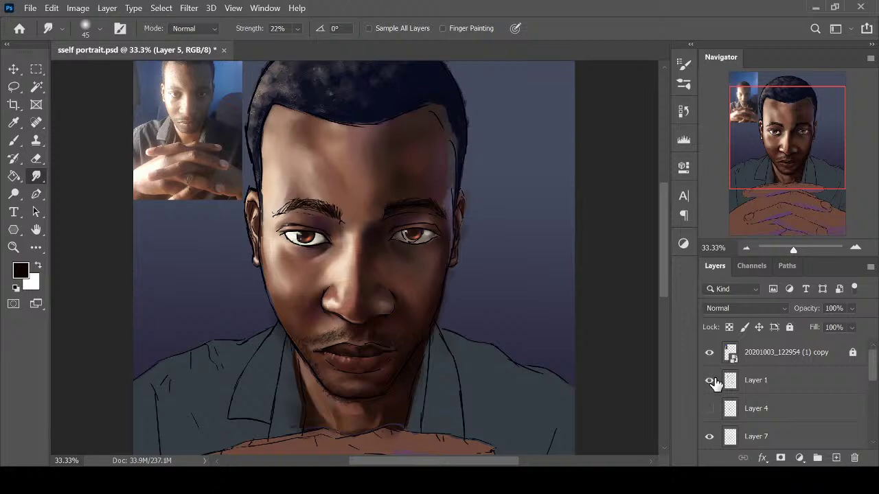
Toggle the Layer 1 sketch to compare it with the painting, and add a new layer above it for brush work
{"action": "left_click", "coordinate": [711, 383]}
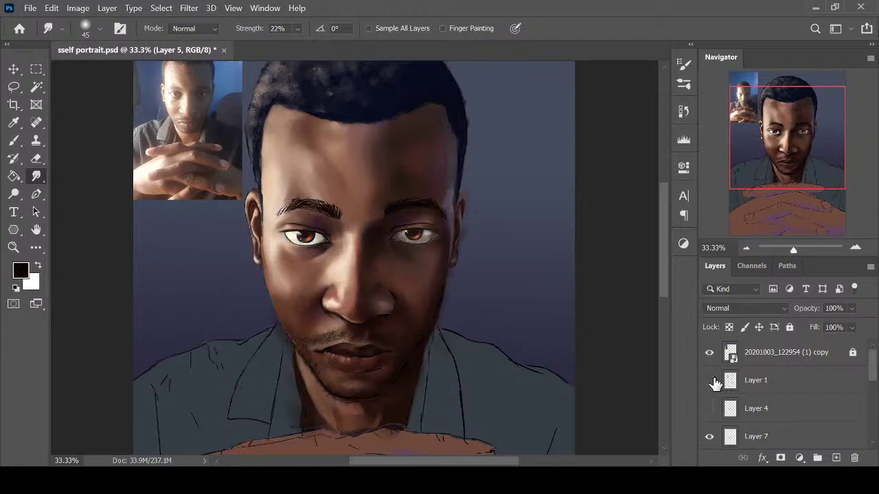
{"action": "left_click", "coordinate": [709, 383]}
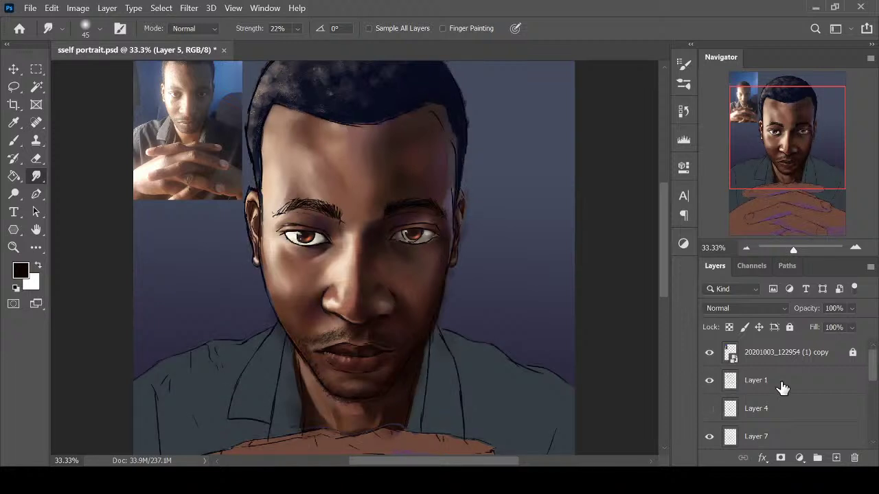
{"action": "left_click", "coordinate": [791, 374]}
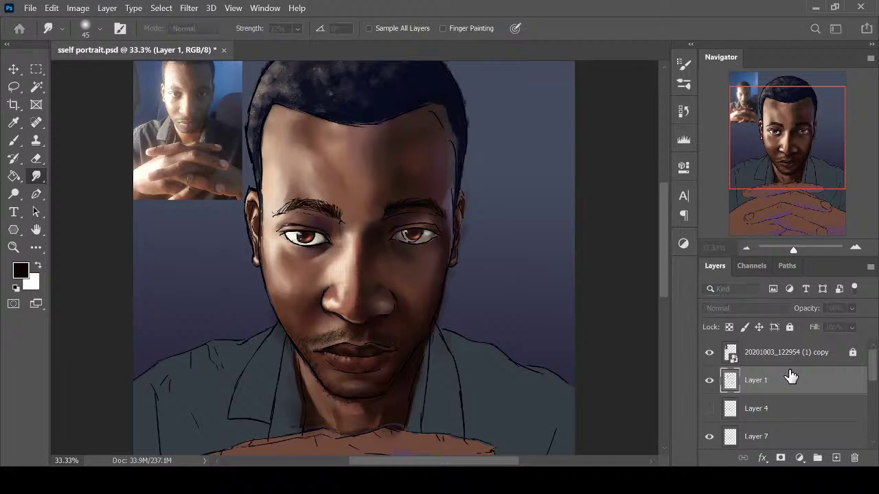
{"action": "key", "text": "ctrl+shift+alt+n"}
{"action": "key", "text": "b"}
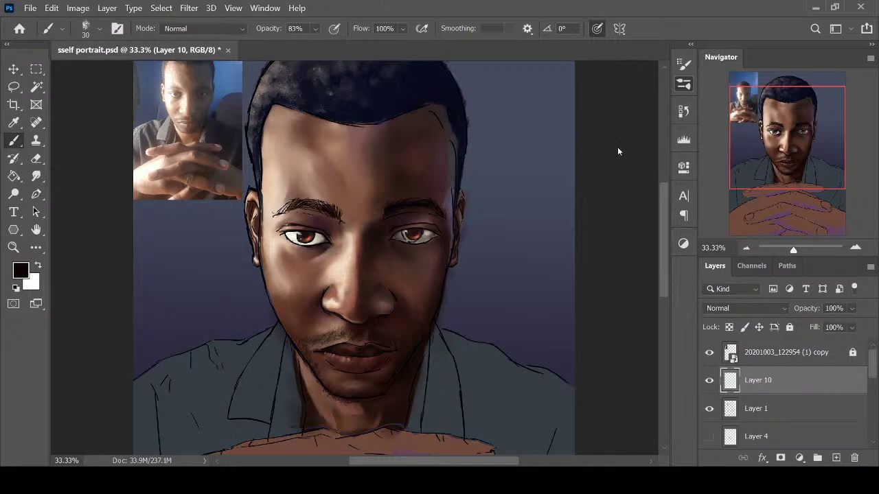
Try two horizontal alignment lines across the upper and lower eye edges with a 9 px brush, then undo both
{"action": "key", "text": "bracketleft"}
{"action": "key", "text": "bracketleft"}
{"action": "key", "text": "bracketleft"}
{"action": "key", "text": "bracketleft"}
{"action": "key", "text": "bracketleft"}
{"action": "left_click_drag", "start_coordinate": [329, 231], "coordinate": [494, 231]}
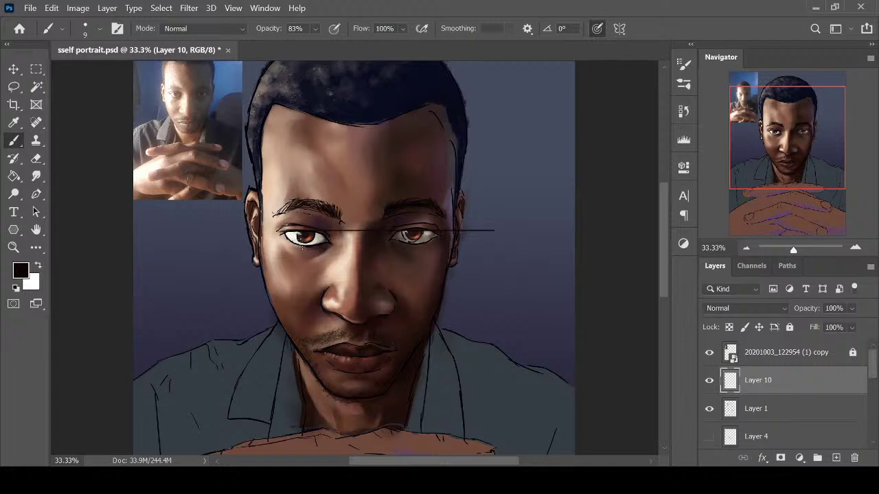
{"action": "left_click_drag", "start_coordinate": [321, 244], "coordinate": [506, 245]}
{"action": "key", "text": "ctrl+z"}
{"action": "key", "text": "ctrl+z"}
Hide the Layer 1 sketch and delete the unused Layer 10
{"action": "key", "text": "ctrl+minus"}
{"action": "key", "text": "ctrl+minus"}
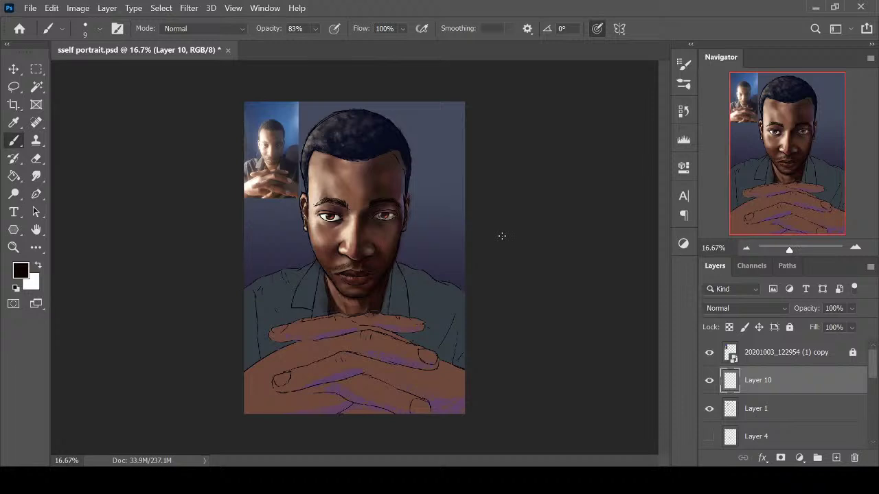
{"action": "key", "text": "ctrl+plus"}
{"action": "key", "text": "ctrl+plus"}
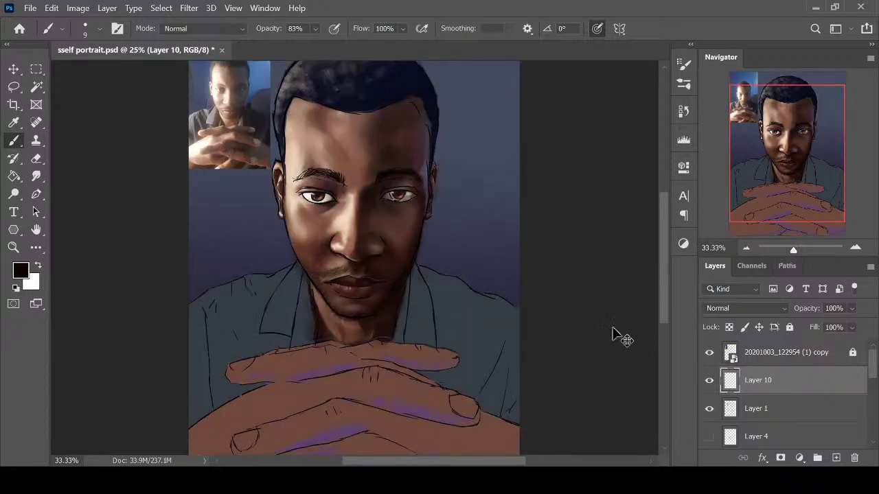
{"action": "left_click", "coordinate": [709, 380]}
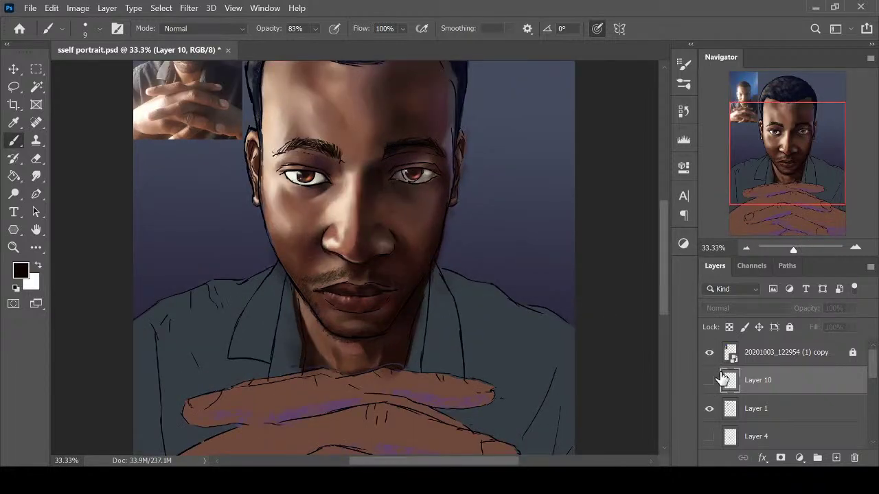
{"action": "left_click", "coordinate": [709, 409]}
{"action": "key", "text": "ctrl+minus"}
{"action": "key", "text": "ctrl+minus"}
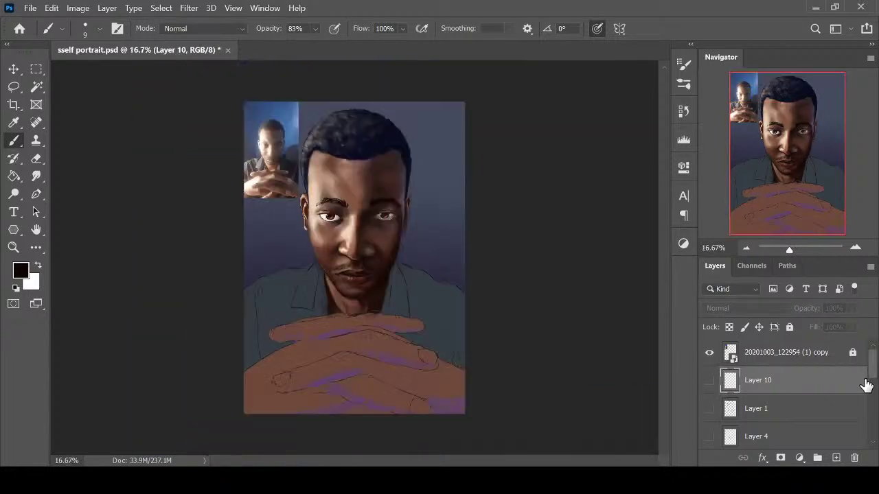
{"action": "scroll", "coordinate": [863, 381], "scroll_direction": "down", "scroll_amount": 1}
{"action": "scroll", "coordinate": [858, 368], "scroll_direction": "up", "scroll_amount": 1}
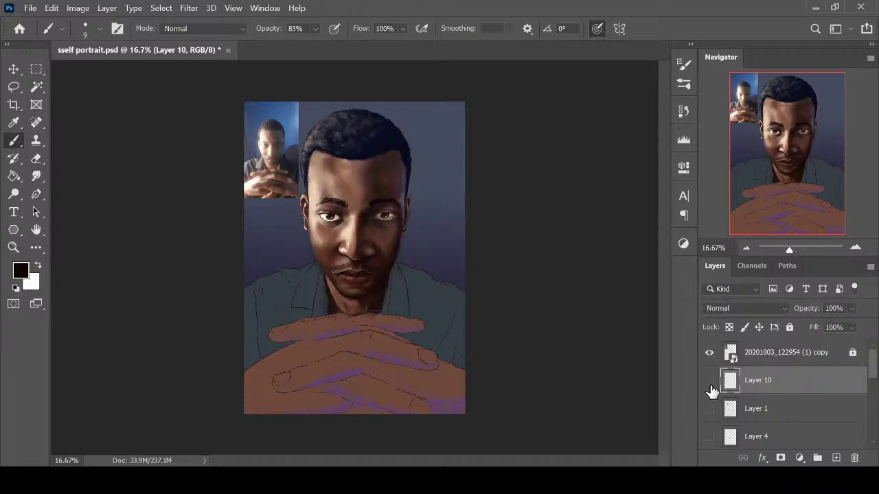
{"action": "key", "text": "Delete"}
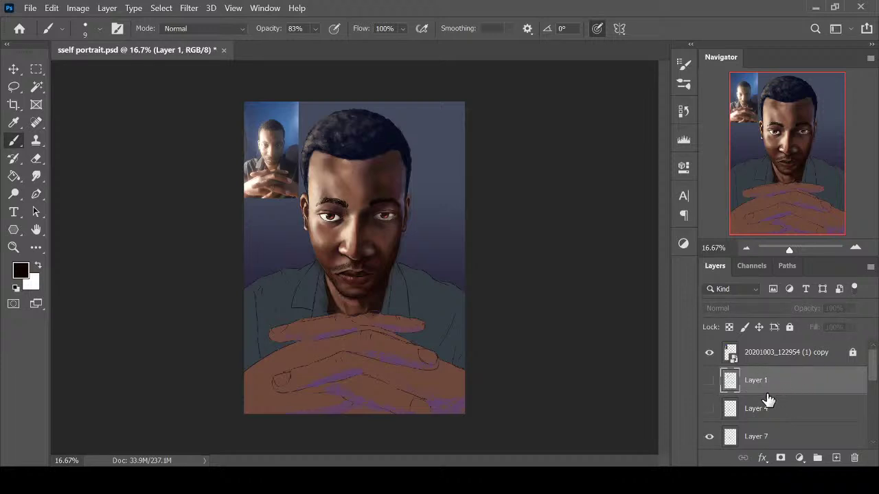
{"action": "left_click", "coordinate": [709, 382]}
{"action": "left_click", "coordinate": [709, 381]}
Select the Layer 5 painting layer for further work on the shirt and neck
{"action": "left_click_drag", "start_coordinate": [870, 371], "coordinate": [860, 341]}
{"action": "left_click_drag", "start_coordinate": [873, 372], "coordinate": [874, 403]}
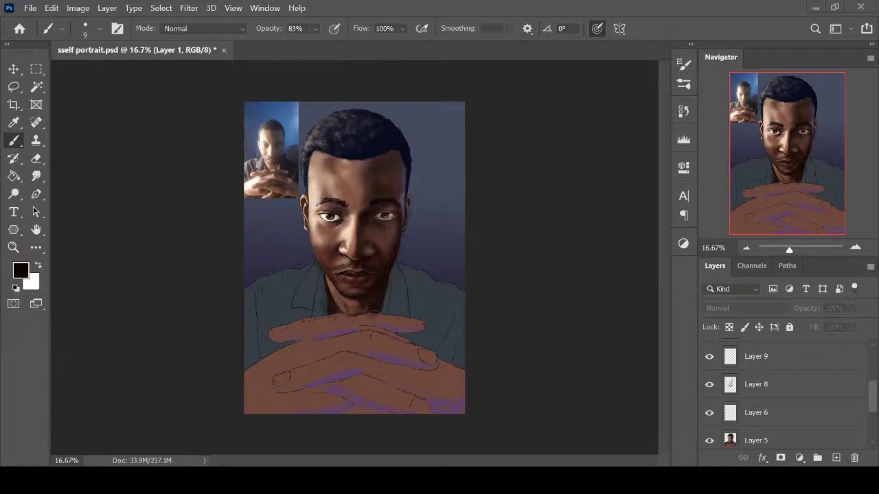
{"action": "scroll", "coordinate": [789, 398], "scroll_direction": "down", "scroll_amount": 2}
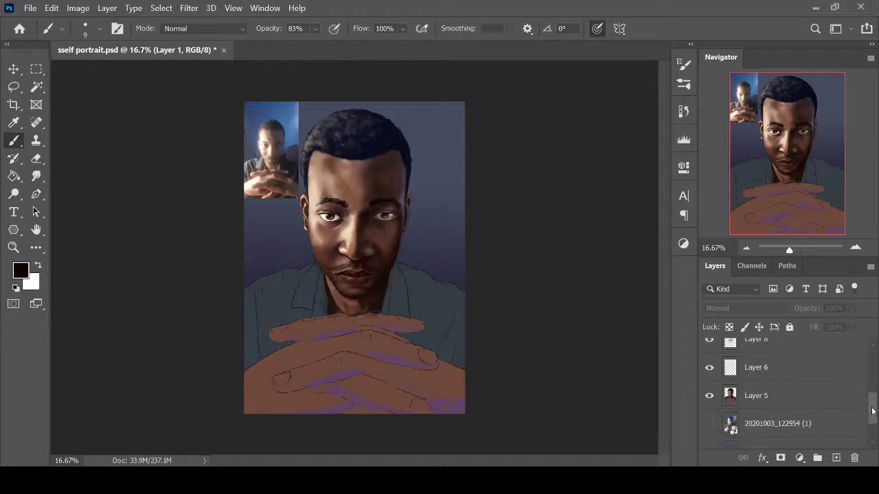
{"action": "left_click", "coordinate": [816, 396]}
{"action": "key", "text": "ctrl+plus"}
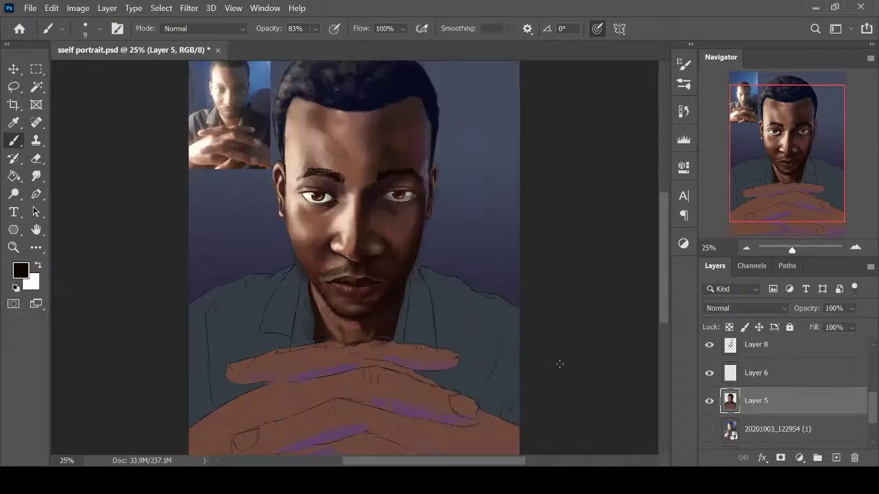
{"action": "key", "text": "ctrl+plus"}
{"action": "scroll", "coordinate": [656, 321], "scroll_direction": "up", "scroll_amount": 2}
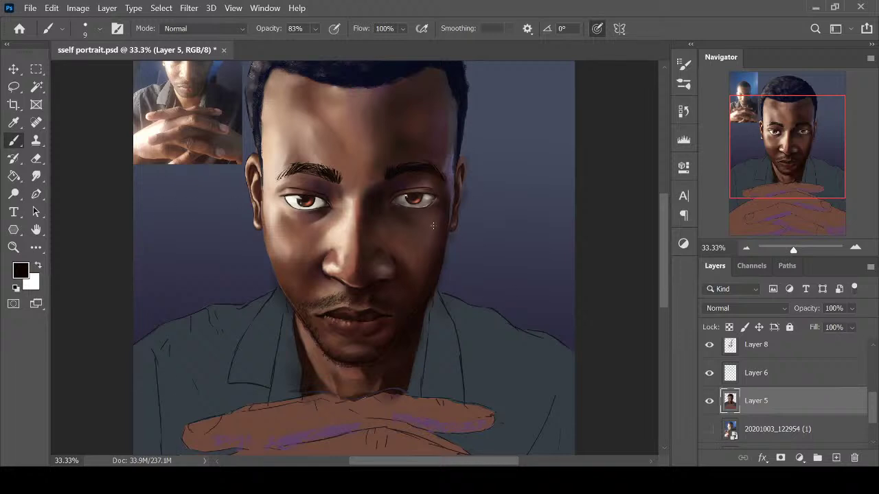
{"action": "double_click", "coordinate": [802, 404]}
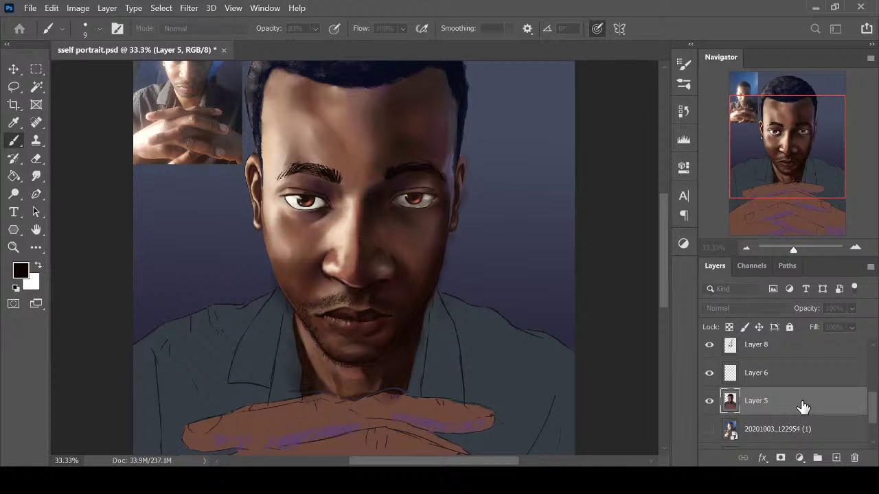
{"action": "key", "text": "Escape"}
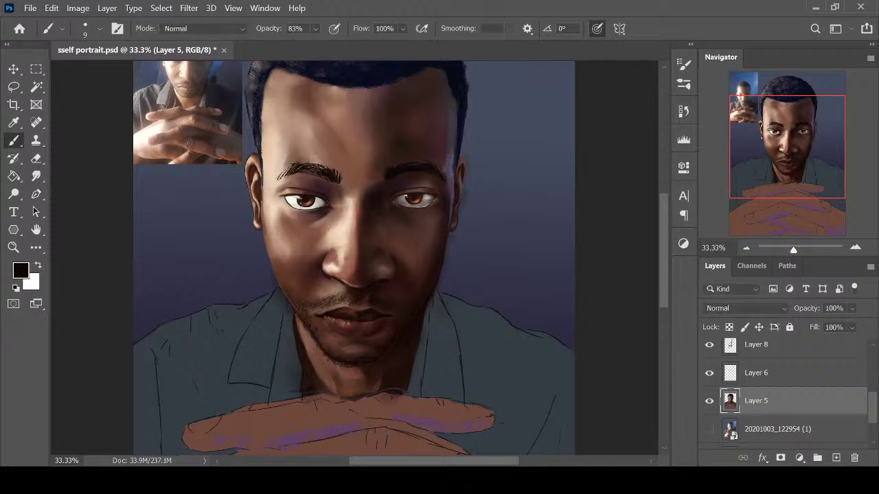
Try a shirt colour sampled from the reference photo on the lit-side collar with a 50 px brush
{"action": "left_click", "coordinate": [159, 95], "text": "alt"}
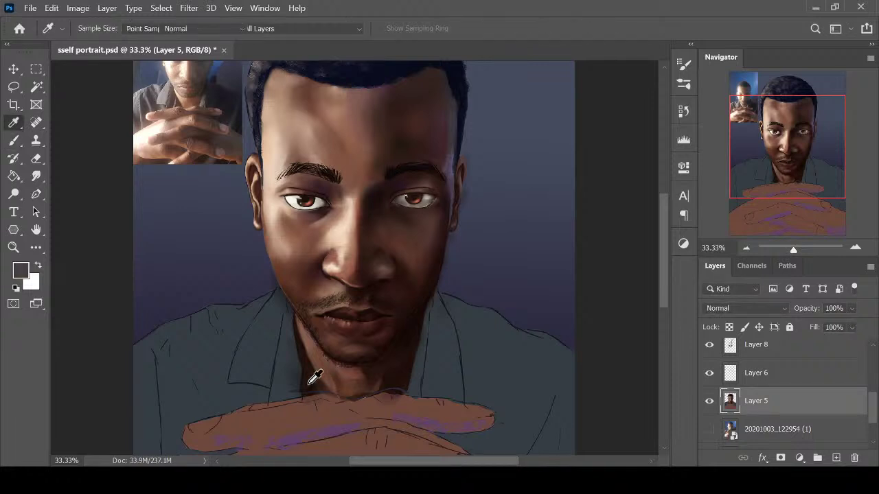
{"action": "key", "text": "bracketright"}
{"action": "key", "text": "bracketright"}
{"action": "key", "text": "bracketright"}
{"action": "key", "text": "bracketright"}
{"action": "key", "text": "bracketright"}
{"action": "key", "text": "bracketright"}
{"action": "key", "text": "bracketright"}
{"action": "key", "text": "bracketright"}
{"action": "key", "text": "bracketright"}
{"action": "key", "text": "bracketright"}
{"action": "key", "text": "bracketright"}
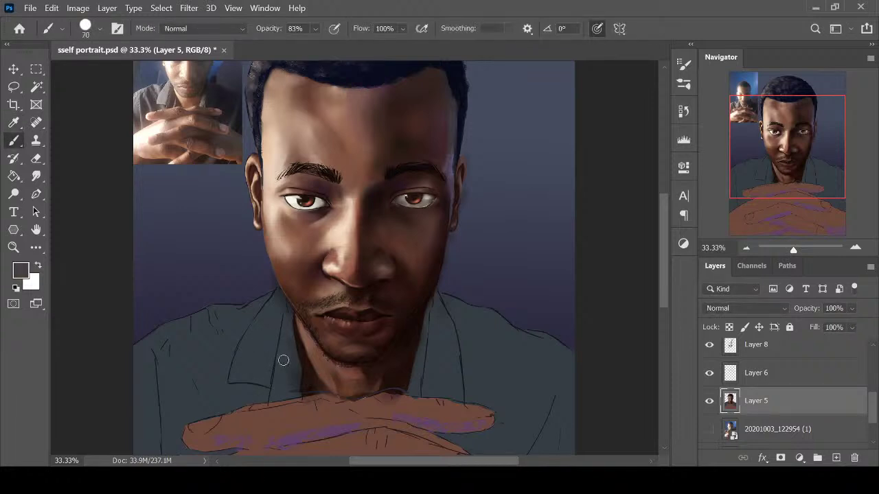
{"action": "left_click_drag", "start_coordinate": [664, 287], "coordinate": [663, 318]}
{"action": "key", "text": "ctrl+plus"}
{"action": "key", "text": "bracketleft"}
{"action": "key", "text": "bracketleft"}
{"action": "key", "text": "bracketleft"}
{"action": "key", "text": "bracketleft"}
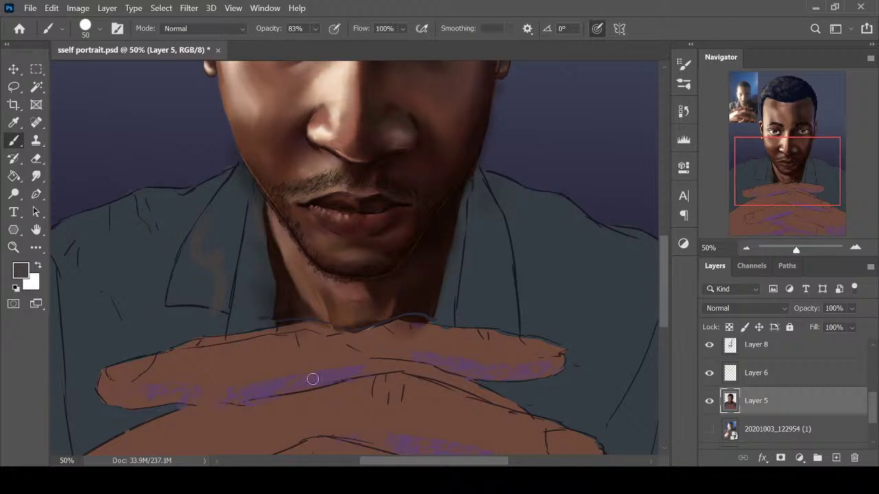
Choose a very dark brown, paint shadow between the neck and lit-side collar at 50 px, and smudge the neck base
{"action": "left_click", "coordinate": [22, 277]}
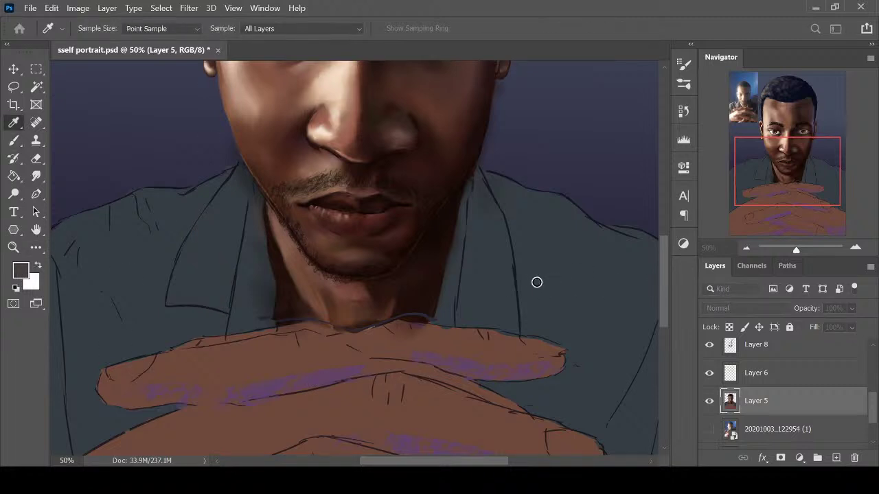
{"action": "left_click", "coordinate": [823, 125]}
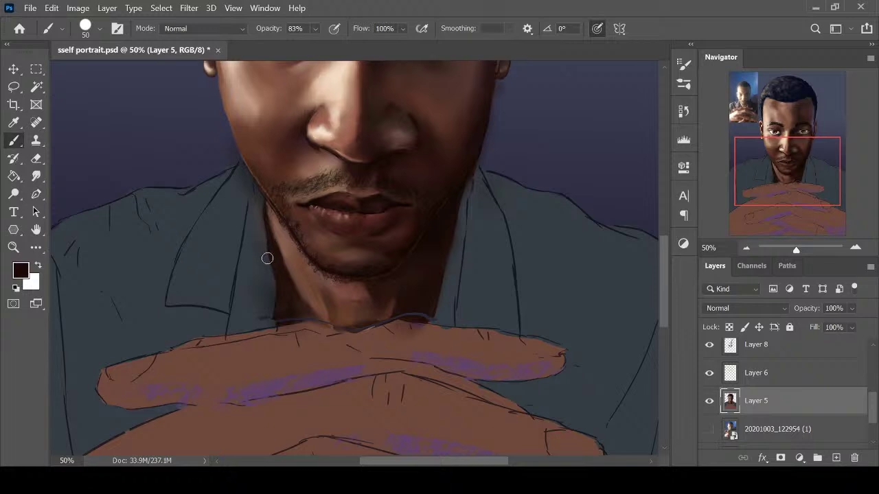
{"action": "mouse_move", "coordinate": [263, 203]}
{"action": "left_mouse_down"}
{"action": "mouse_move", "coordinate": [263, 245]}
{"action": "mouse_move", "coordinate": [257, 231]}
{"action": "mouse_move", "coordinate": [268, 281]}
{"action": "left_mouse_up"}
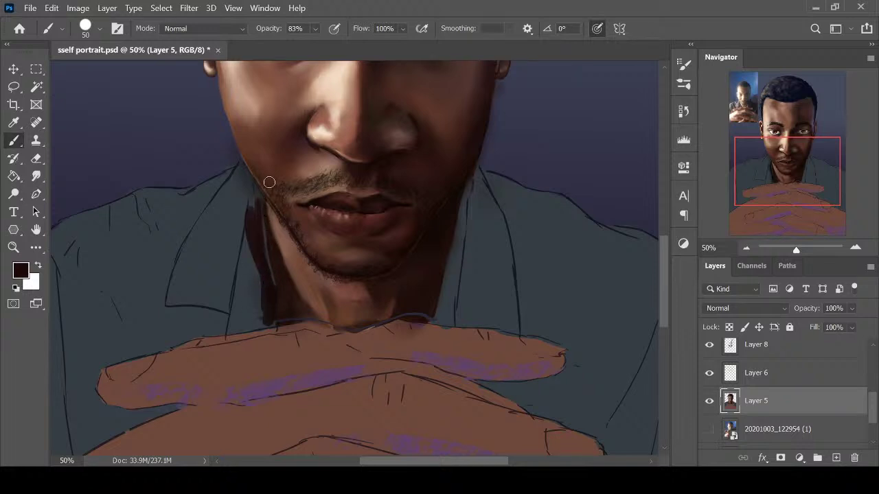
{"action": "key", "text": "r"}
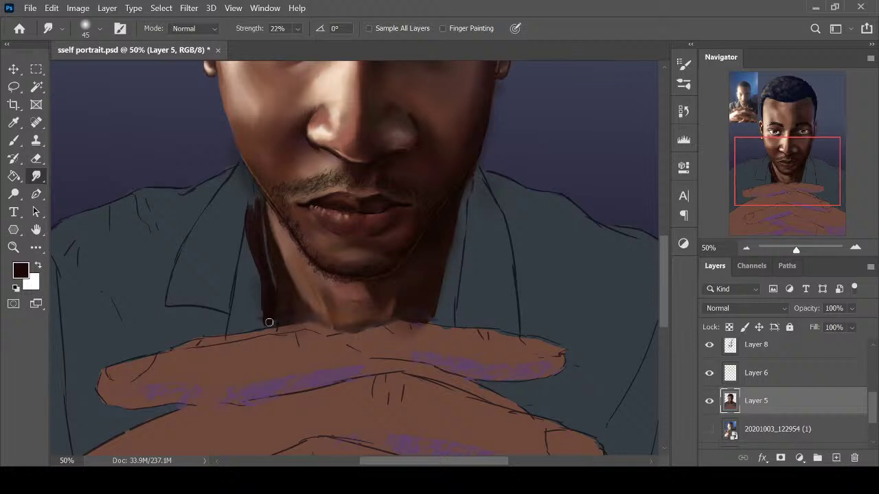
Darken the sampled slate shirt colour to near black and paint the lit-side collar's inner shadow, narrowing the brush to 30 px
{"action": "key", "text": "b"}
{"action": "key", "text": "ctrl+plus"}
{"action": "key", "text": "i"}
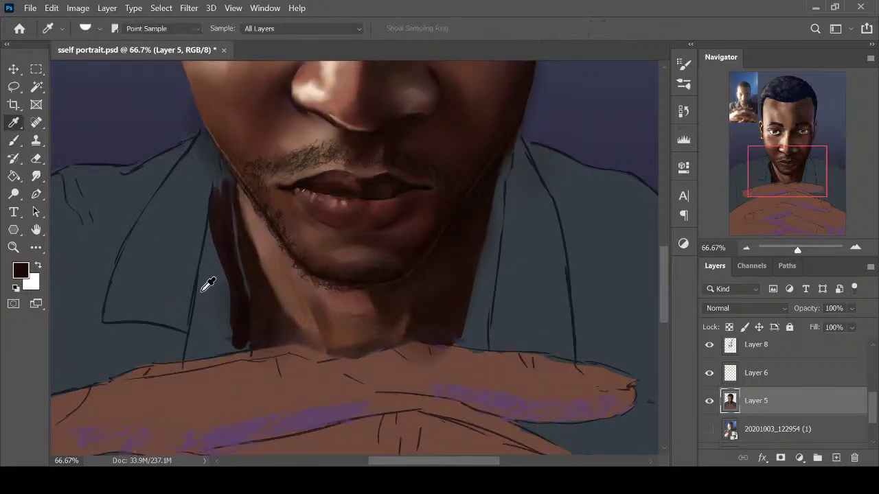
{"action": "left_click", "coordinate": [22, 272]}
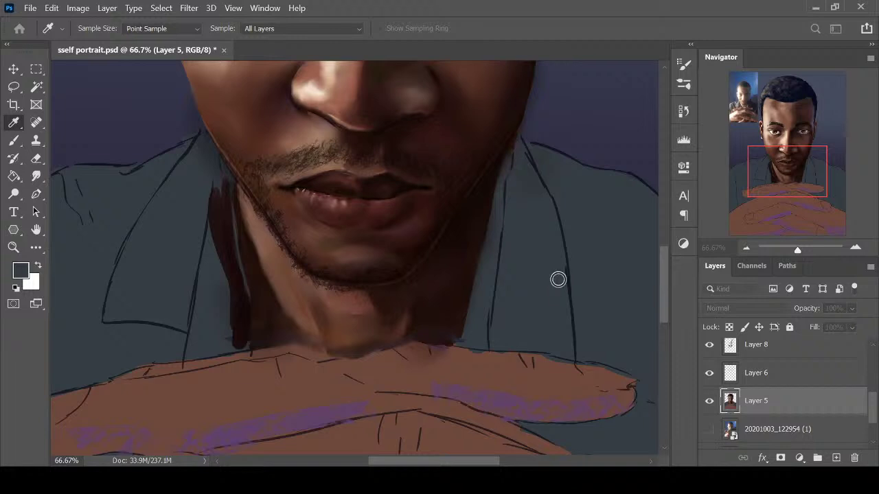
{"action": "key", "text": "Return"}
{"action": "key", "text": "b"}
{"action": "mouse_move", "coordinate": [231, 284]}
{"action": "left_mouse_down"}
{"action": "mouse_move", "coordinate": [215, 237]}
{"action": "mouse_move", "coordinate": [237, 303]}
{"action": "mouse_move", "coordinate": [226, 210]}
{"action": "mouse_move", "coordinate": [231, 303]}
{"action": "mouse_move", "coordinate": [231, 250]}
{"action": "mouse_move", "coordinate": [223, 280]}
{"action": "mouse_move", "coordinate": [237, 295]}
{"action": "mouse_move", "coordinate": [232, 367]}
{"action": "left_mouse_up"}
{"action": "key", "text": "bracketleft"}
{"action": "key", "text": "bracketleft"}
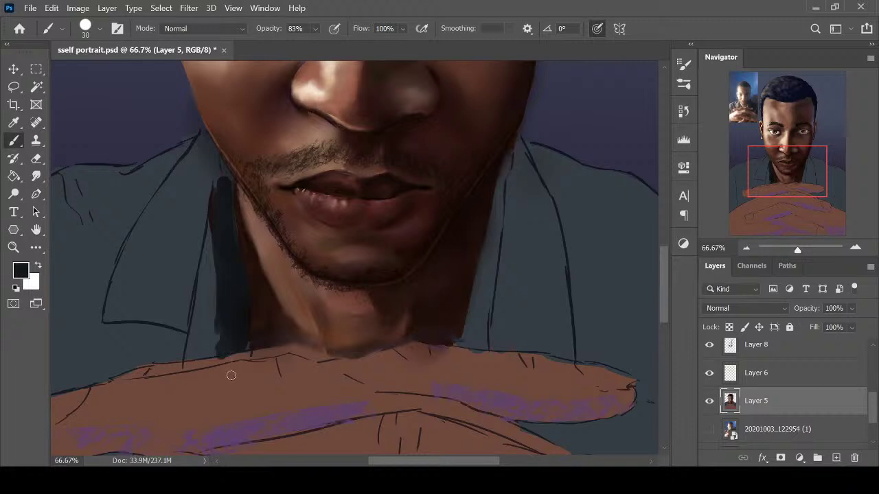
{"action": "mouse_move", "coordinate": [212, 351]}
{"action": "left_mouse_down"}
{"action": "mouse_move", "coordinate": [218, 178]}
{"action": "mouse_move", "coordinate": [197, 290]}
{"action": "left_mouse_up"}
{"action": "left_click_drag", "start_coordinate": [209, 179], "coordinate": [203, 280]}
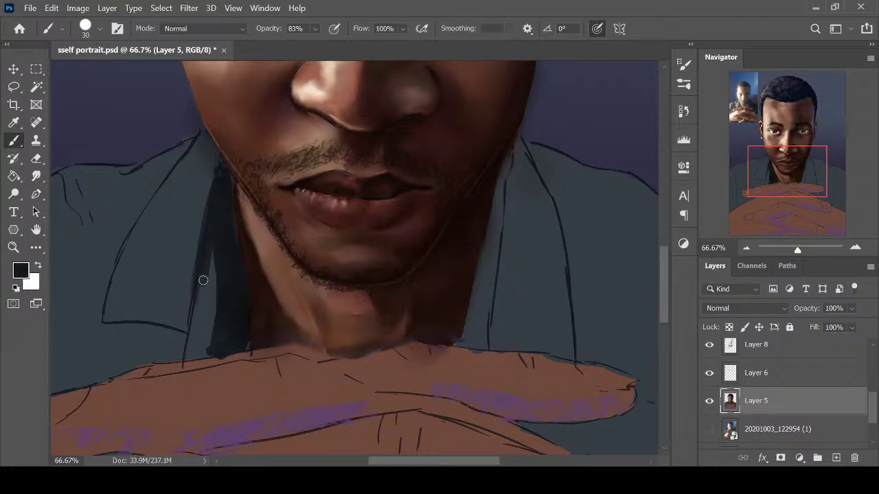
Blend the inner collar shadow into the shirt with a 45 px Smudge tool at 22% strength
{"action": "key", "text": "r"}
{"action": "mouse_move", "coordinate": [211, 210]}
{"action": "left_mouse_down"}
{"action": "mouse_move", "coordinate": [184, 343]}
{"action": "mouse_move", "coordinate": [231, 333]}
{"action": "left_mouse_up"}
{"action": "left_click_drag", "start_coordinate": [221, 230], "coordinate": [237, 281]}
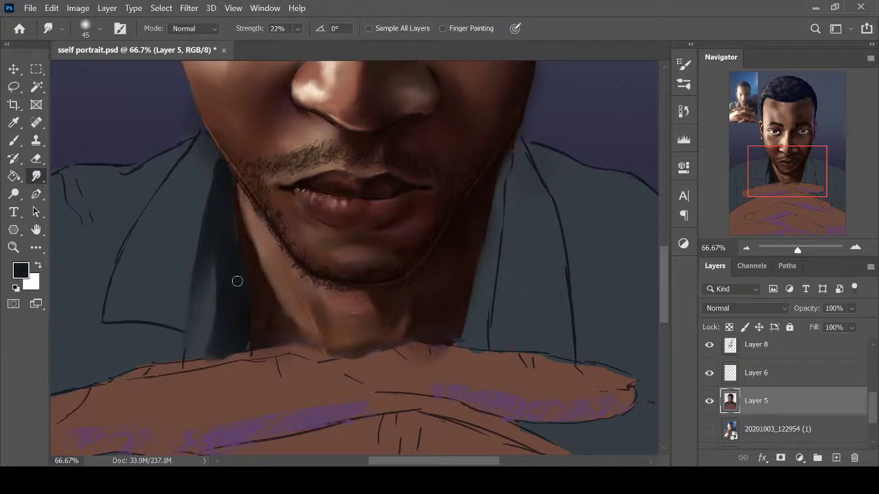
{"action": "left_click_drag", "start_coordinate": [220, 205], "coordinate": [231, 268]}
{"action": "left_click_drag", "start_coordinate": [225, 220], "coordinate": [230, 243]}
Sample a lighter slate from the collar, paint soft fold tones into its shadow at 30 px, and smudge them at 35 px
{"action": "key", "text": "bracketleft"}
{"action": "key", "text": "b"}
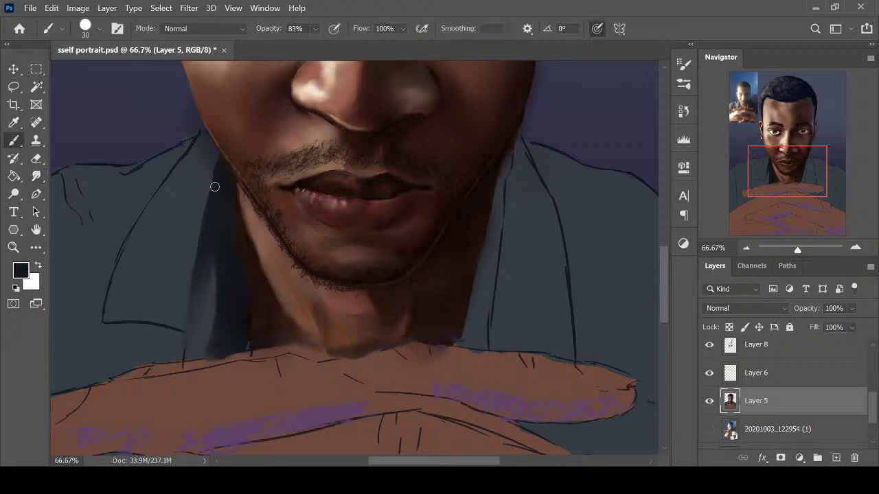
{"action": "left_click", "coordinate": [207, 319], "text": "alt"}
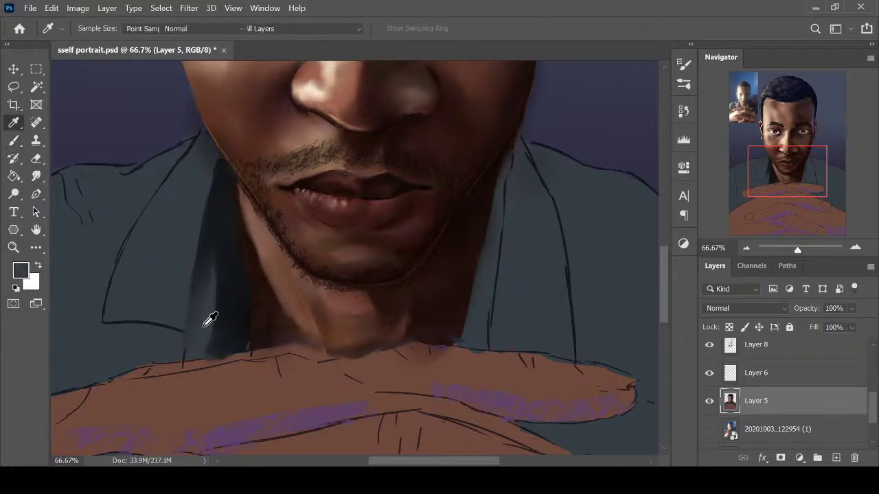
{"action": "key", "text": "b"}
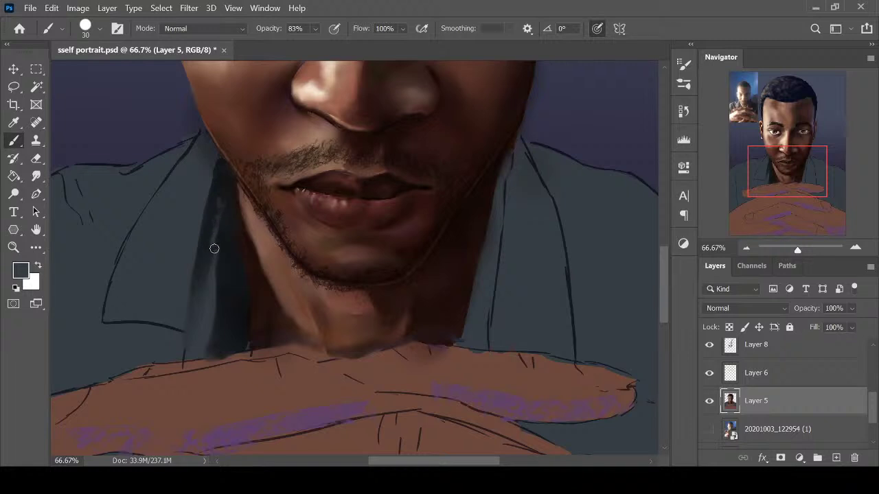
{"action": "key", "text": "r"}
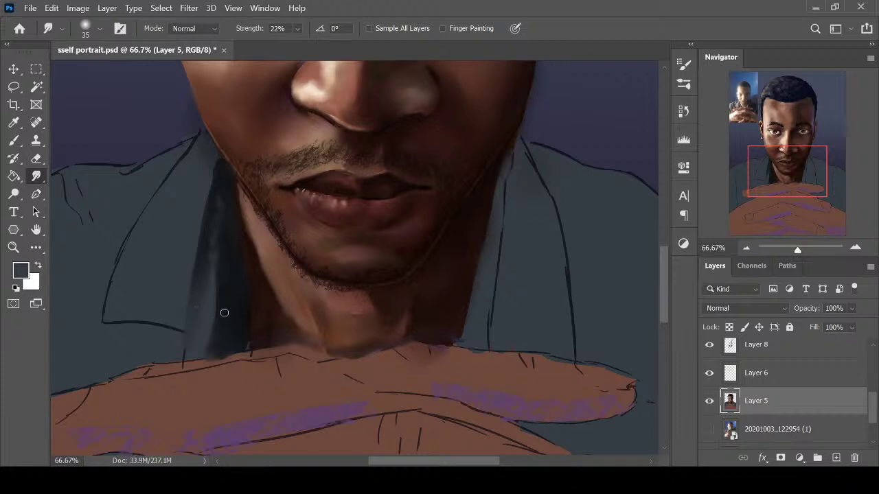
Sample the dark inner collar tone and paint the lit-side collar flap's lower corner and a thin fold line near its outer edge at 15 px
{"action": "key", "text": "i"}
{"action": "left_click", "coordinate": [229, 290]}
{"action": "key", "text": "b"}
{"action": "key", "text": "bracketleft"}
{"action": "key", "text": "bracketleft"}
{"action": "key", "text": "bracketleft"}
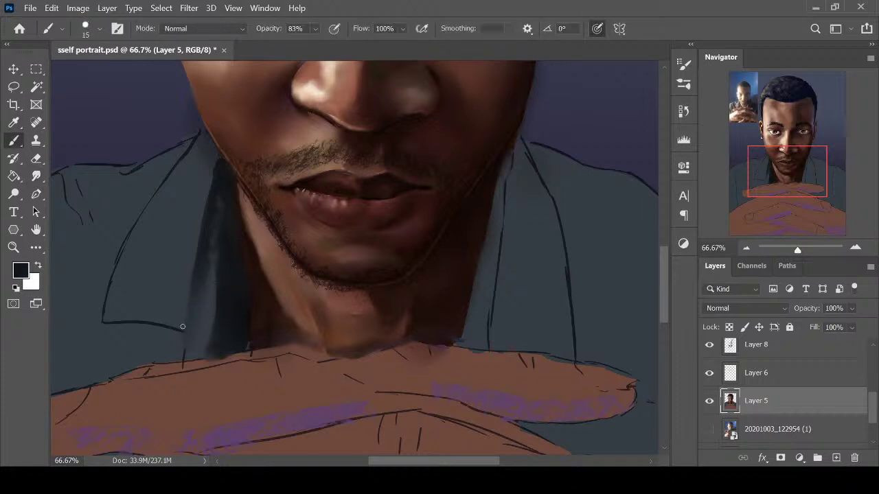
{"action": "left_click_drag", "start_coordinate": [186, 297], "coordinate": [184, 364]}
{"action": "left_click_drag", "start_coordinate": [128, 305], "coordinate": [138, 239]}
Thicken the dark fold on the lit-side collar flap with a 30 px brush and soften it with a 45 px Smudge tool
{"action": "key", "text": "bracketright"}
{"action": "key", "text": "bracketright"}
{"action": "key", "text": "bracketright"}
{"action": "key", "text": "bracketright"}
{"action": "key", "text": "bracketright"}
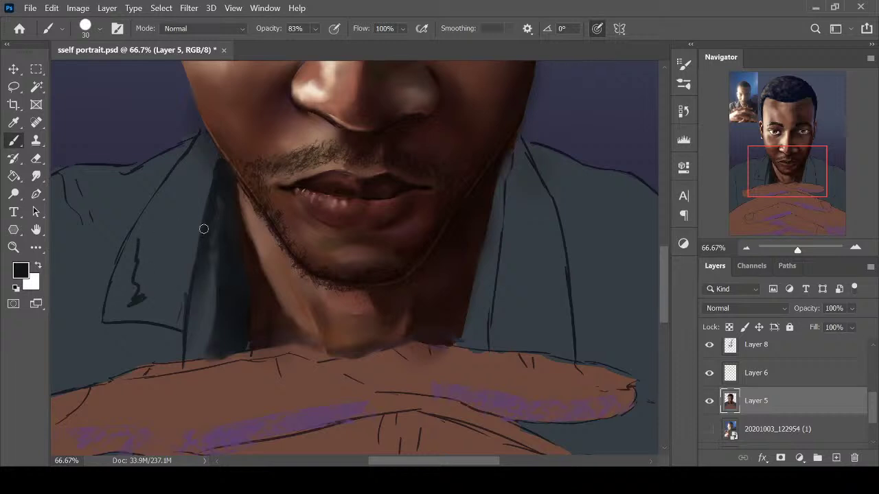
{"action": "left_click_drag", "start_coordinate": [140, 294], "coordinate": [139, 243]}
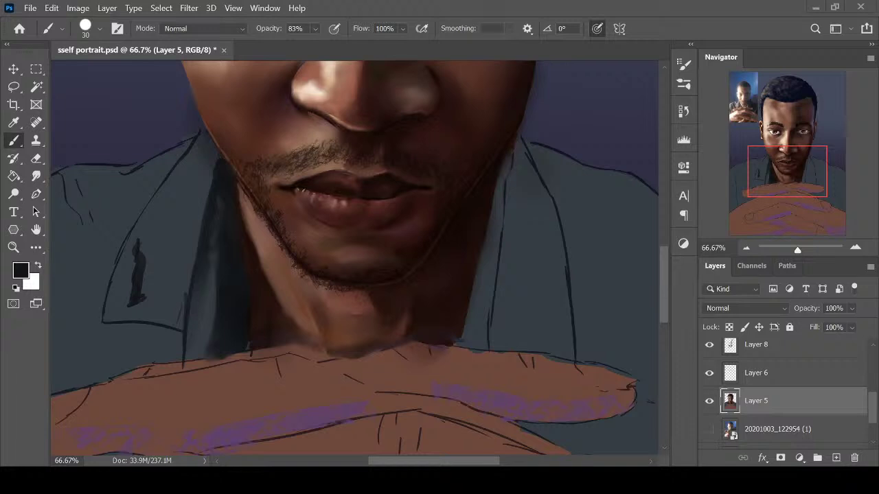
{"action": "mouse_move", "coordinate": [136, 307]}
{"action": "left_mouse_down"}
{"action": "mouse_move", "coordinate": [139, 286]}
{"action": "mouse_move", "coordinate": [138, 298]}
{"action": "mouse_move", "coordinate": [134, 305]}
{"action": "mouse_move", "coordinate": [134, 273]}
{"action": "mouse_move", "coordinate": [124, 301]}
{"action": "mouse_move", "coordinate": [140, 248]}
{"action": "mouse_move", "coordinate": [151, 302]}
{"action": "mouse_move", "coordinate": [120, 300]}
{"action": "mouse_move", "coordinate": [137, 289]}
{"action": "left_mouse_up"}
{"action": "key", "text": "r"}
{"action": "key", "text": "bracketright"}
{"action": "key", "text": "bracketright"}
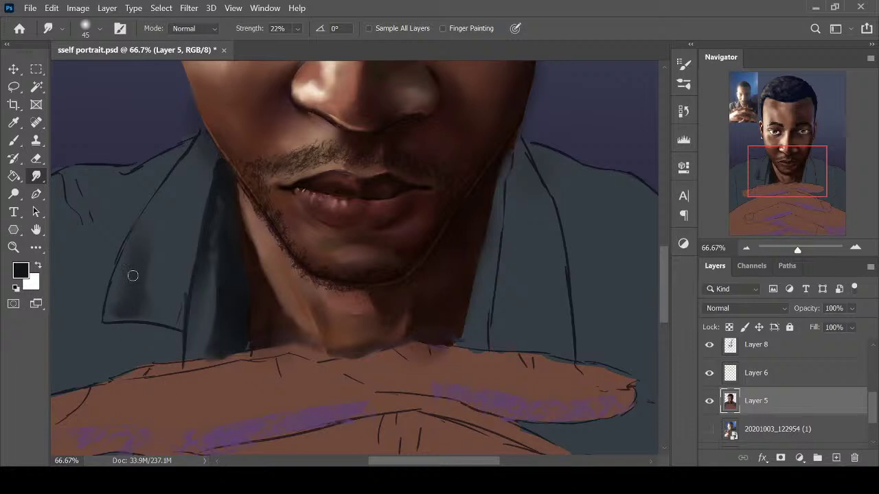
Sample slate tones from the collar flap, paint over its fold and outer edge at 30 px, and smudge them at 45 px
{"action": "key", "text": "i"}
{"action": "left_click", "coordinate": [167, 230]}
{"action": "key", "text": "b"}
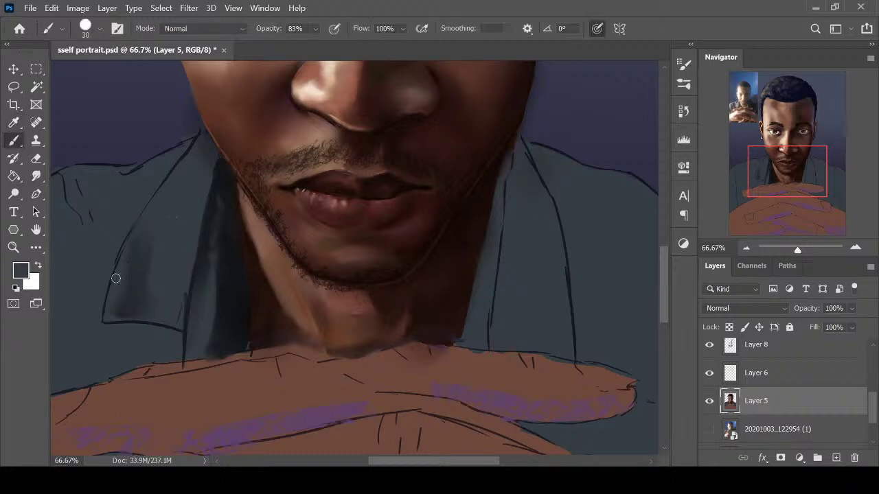
{"action": "left_click_drag", "start_coordinate": [121, 257], "coordinate": [118, 286]}
{"action": "key", "text": "i"}
{"action": "left_click", "coordinate": [134, 296]}
{"action": "key", "text": "b"}
{"action": "mouse_move", "coordinate": [163, 206]}
{"action": "left_mouse_down"}
{"action": "mouse_move", "coordinate": [123, 304]}
{"action": "mouse_move", "coordinate": [173, 184]}
{"action": "mouse_move", "coordinate": [143, 260]}
{"action": "mouse_move", "coordinate": [155, 304]}
{"action": "left_mouse_up"}
{"action": "key", "text": "r"}
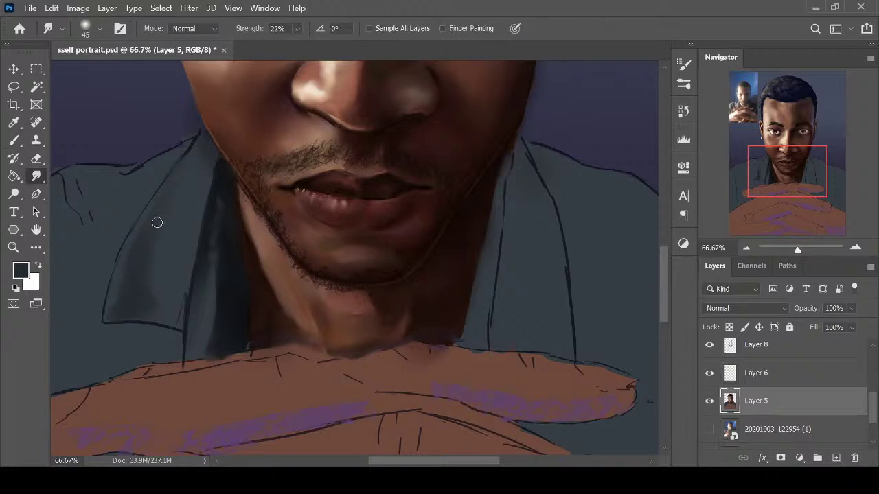
Darken the inner collar beside the neck with near black at 10 px and smudge it at 45 px
{"action": "key", "text": "i"}
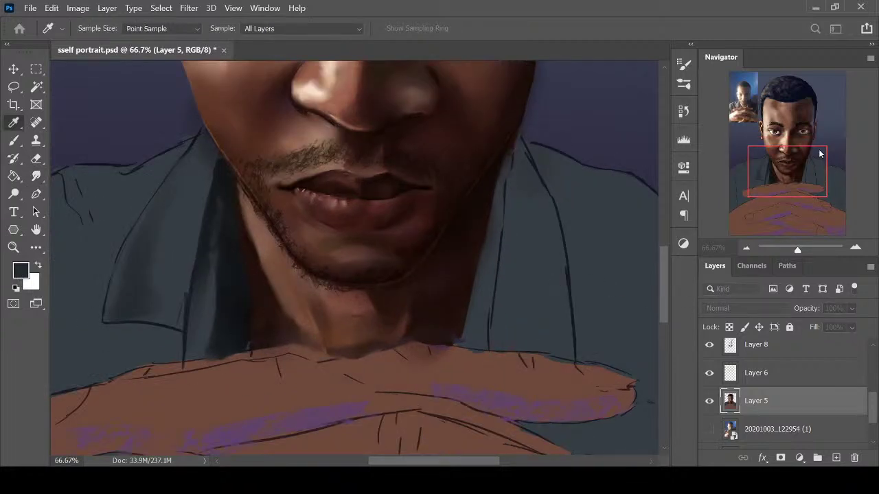
{"action": "key", "text": "b"}
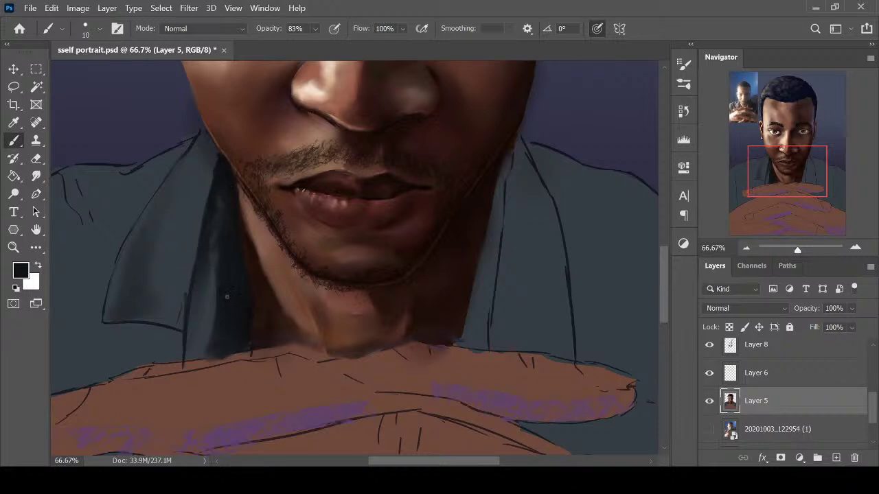
{"action": "key", "text": "r"}
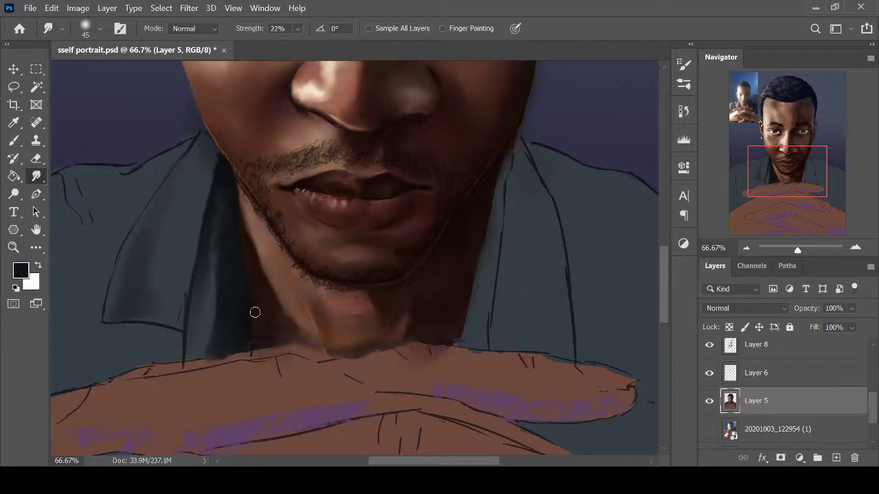
Darken the peak of the lit-side collar beside the jaw with near black at 8 px, undoing a stray stroke and smudging
{"action": "key", "text": "i"}
{"action": "key", "text": "b"}
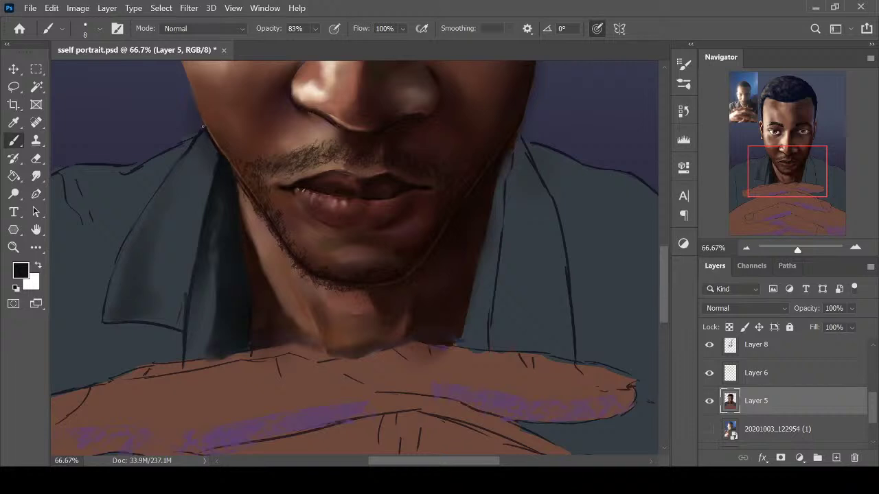
{"action": "left_click_drag", "start_coordinate": [205, 134], "coordinate": [179, 168]}
{"action": "key", "text": "ctrl+z"}
{"action": "key", "text": "r"}
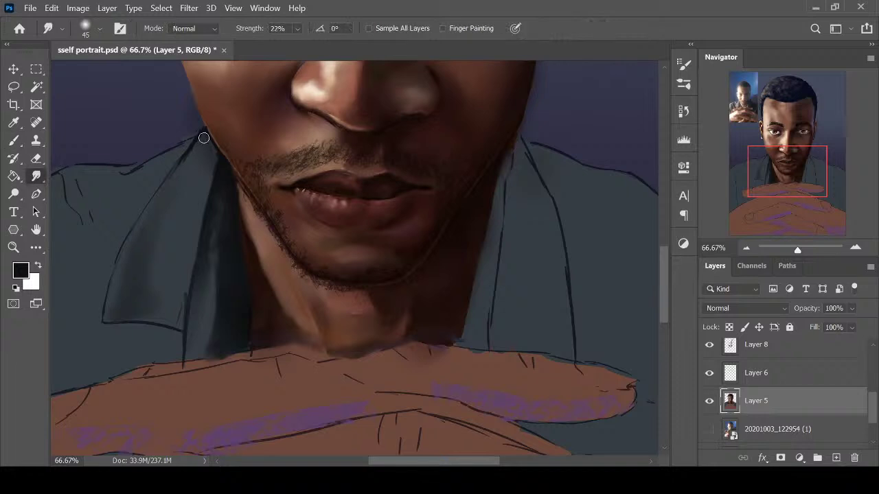
{"action": "key", "text": "i"}
{"action": "key", "text": "b"}
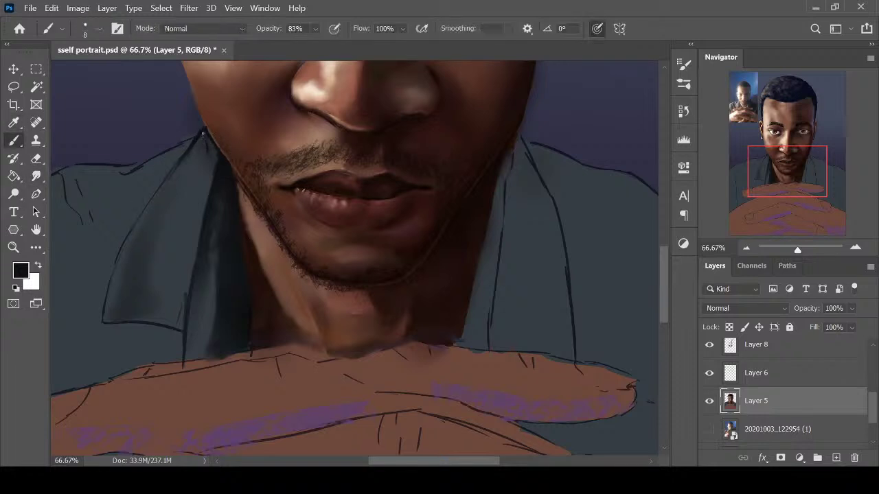
Paint a dark cast shadow under the collar flap's lower edge and corner with a 9 px brush, using tones sampled from the collar
{"action": "key", "text": "bracketright"}
{"action": "left_click_drag", "start_coordinate": [181, 334], "coordinate": [181, 348]}
{"action": "left_click", "coordinate": [167, 317], "text": "alt"}
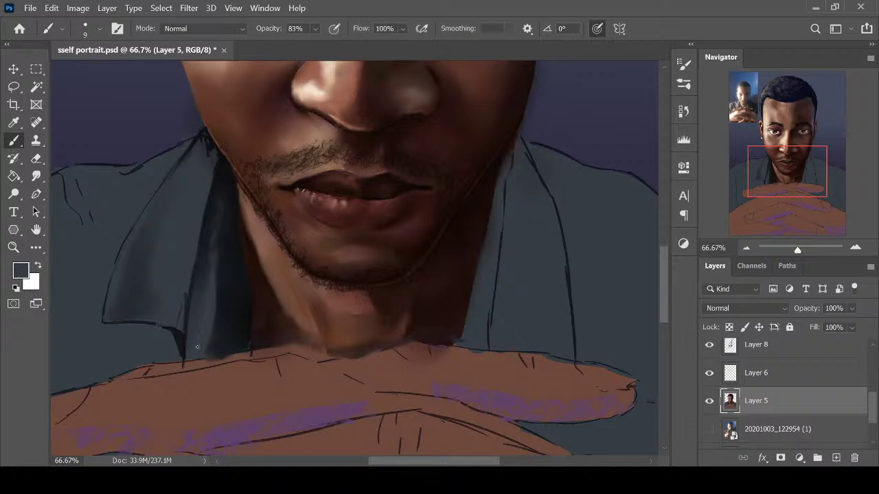
{"action": "left_click", "coordinate": [179, 334], "text": "alt"}
{"action": "left_click_drag", "start_coordinate": [176, 333], "coordinate": [107, 331]}
{"action": "left_click", "coordinate": [239, 300], "text": "alt"}
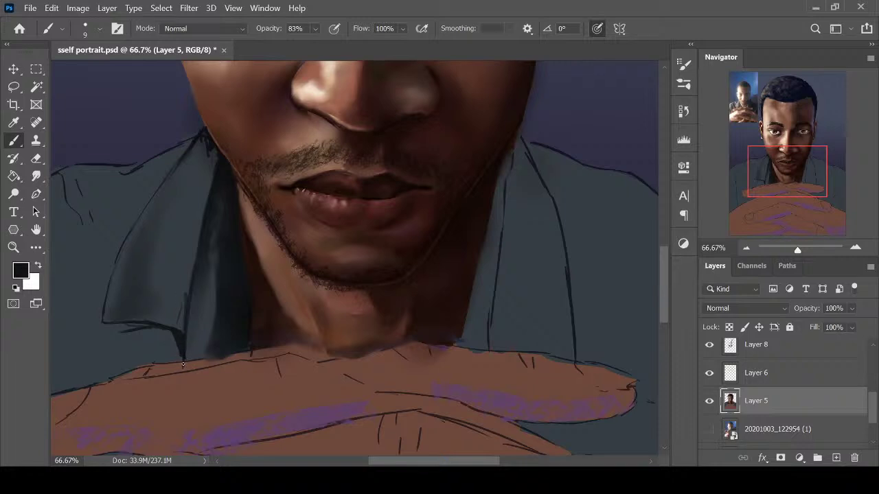
Paint a near-black shadow on the shoulder behind the collar flap, define the flap's outer edge at 10 px, and smudge the shadow
{"action": "left_click", "coordinate": [182, 329], "text": "alt"}
{"action": "key", "text": "bracketright"}
{"action": "key", "text": "bracketright"}
{"action": "mouse_move", "coordinate": [147, 190]}
{"action": "left_mouse_down"}
{"action": "mouse_move", "coordinate": [153, 172]}
{"action": "mouse_move", "coordinate": [147, 204]}
{"action": "mouse_move", "coordinate": [171, 157]}
{"action": "left_mouse_up"}
{"action": "key", "text": "e"}
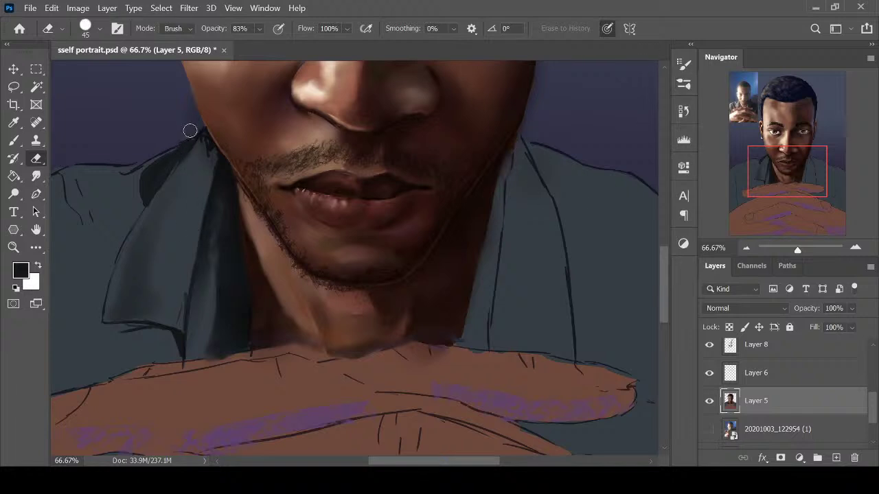
{"action": "key", "text": "b"}
{"action": "key", "text": "bracketleft"}
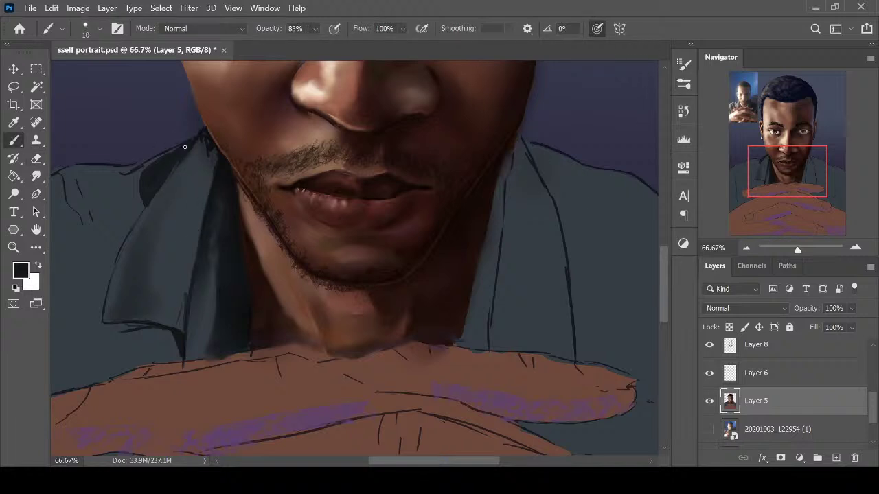
{"action": "left_click_drag", "start_coordinate": [172, 168], "coordinate": [125, 238]}
{"action": "key", "text": "r"}
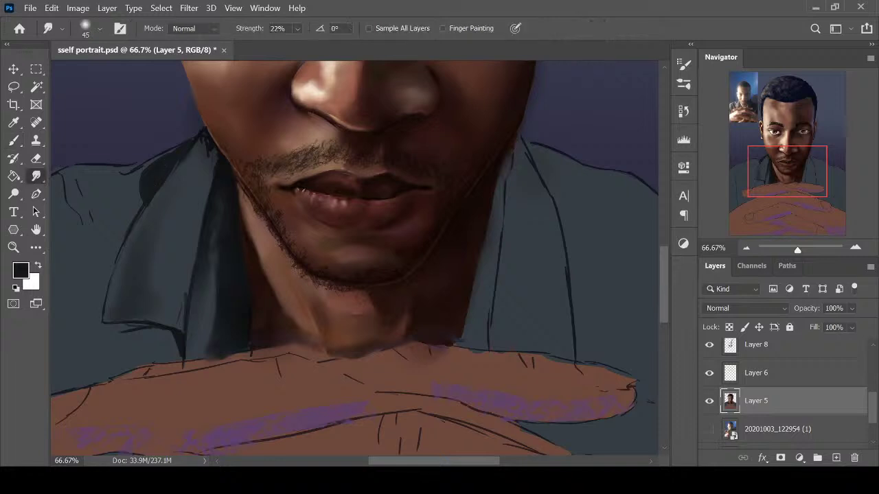
{"action": "left_click_drag", "start_coordinate": [139, 196], "coordinate": [162, 164]}
Sample the collar's slate colour and paint along the flap's outer edge at 10 px to cover the sketch line
{"action": "key", "text": "i"}
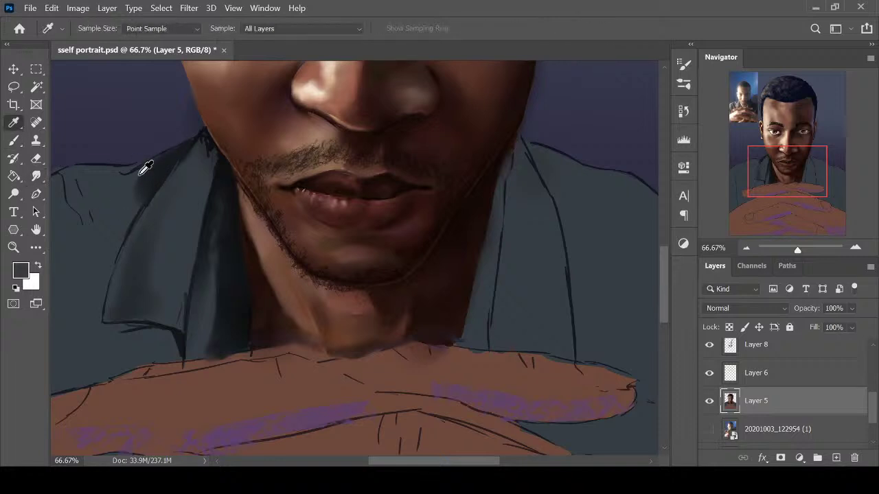
{"action": "key", "text": "b"}
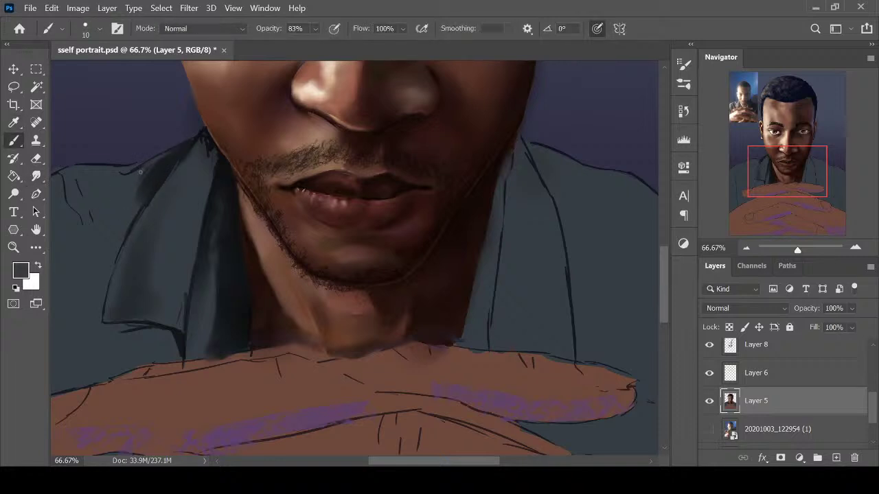
{"action": "left_click", "coordinate": [117, 289], "text": "alt"}
{"action": "left_click_drag", "start_coordinate": [118, 265], "coordinate": [146, 206]}
{"action": "key", "text": "i"}
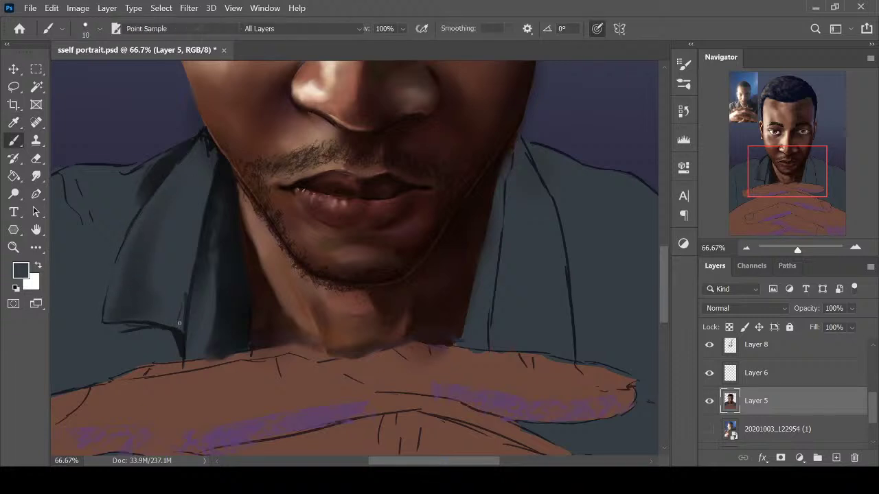
{"action": "key", "text": "r"}
Sample dark and slate tones from the collar, paint the flap's inner edge at 10 px, and smudge it at 45 px
{"action": "key", "text": "i"}
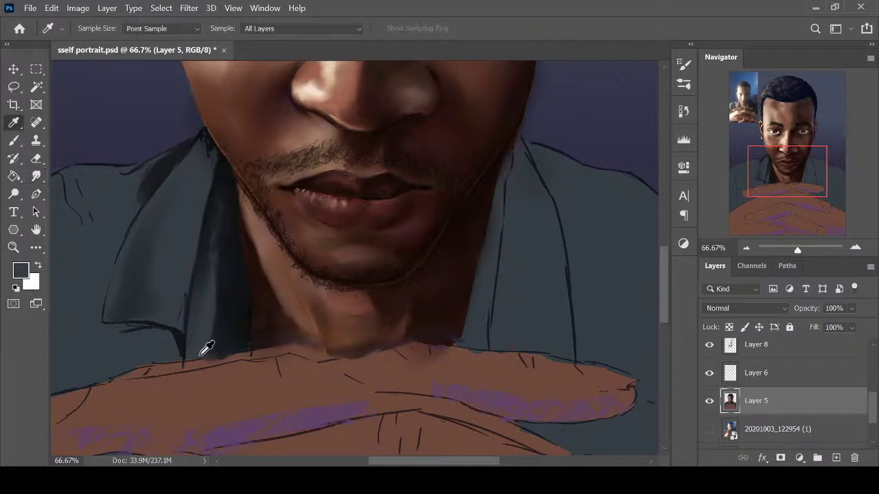
{"action": "left_click", "coordinate": [201, 266]}
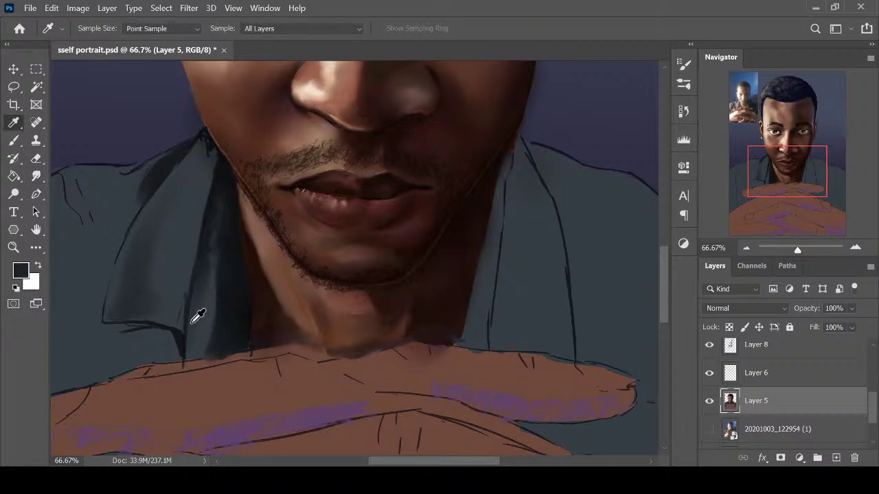
{"action": "key", "text": "b"}
{"action": "left_click_drag", "start_coordinate": [179, 326], "coordinate": [185, 258]}
{"action": "key", "text": "r"}
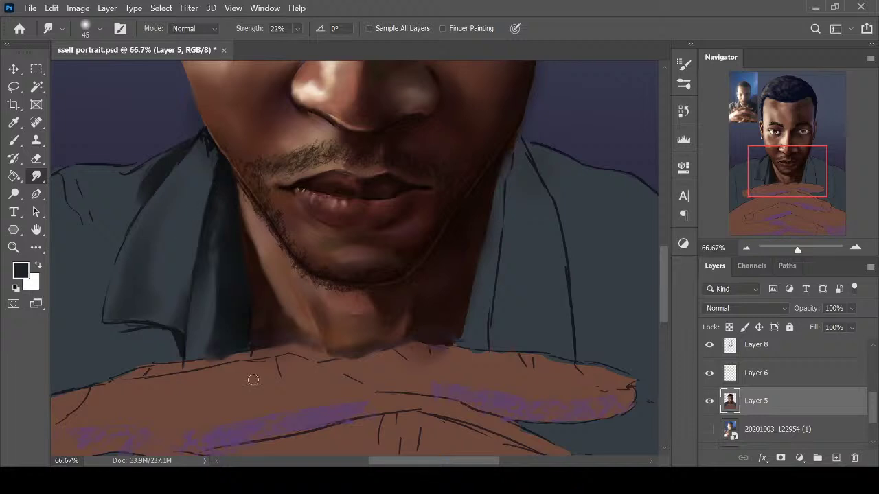
{"action": "key", "text": "b"}
{"action": "left_click", "coordinate": [186, 274], "text": "alt"}
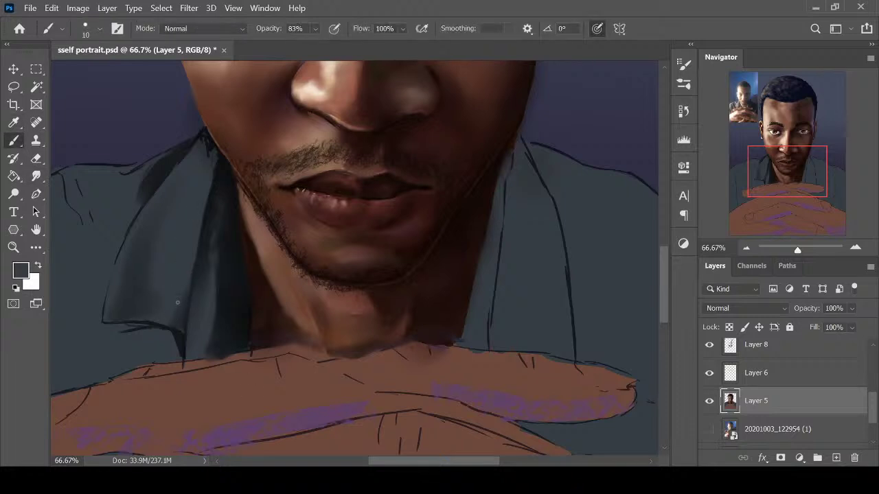
{"action": "key", "text": "r"}
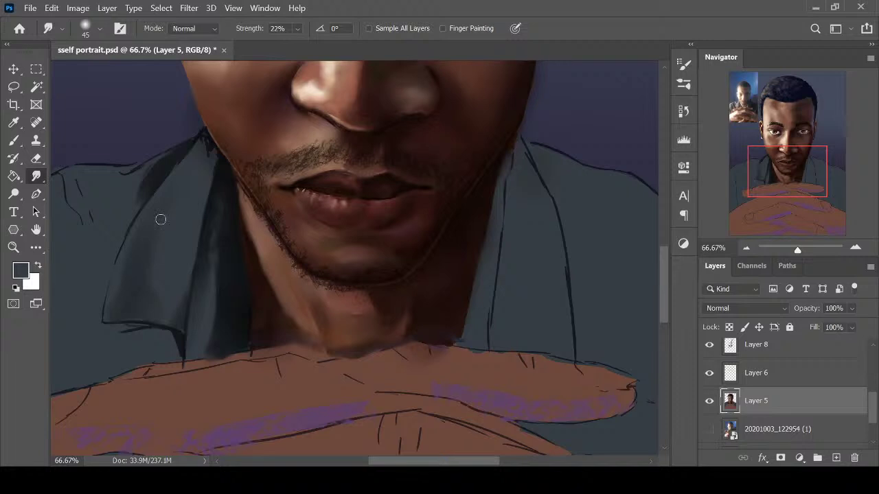
Sample near black beneath the jaw, retouch the top of the inner collar at 10 px, and smudge the collar's peak
{"action": "key", "text": "ctrl+minus"}
{"action": "key", "text": "ctrl+plus"}
{"action": "key", "text": "i"}
{"action": "left_click", "coordinate": [224, 169]}
{"action": "key", "text": "b"}
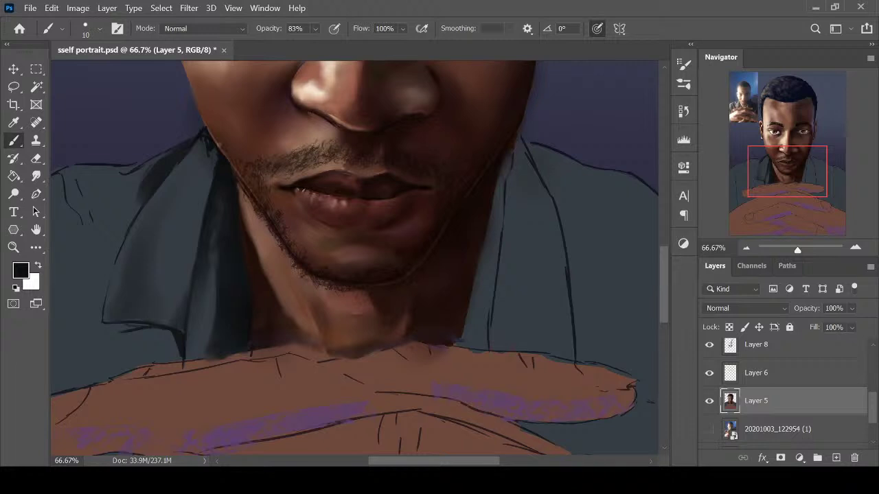
{"action": "key", "text": "r"}
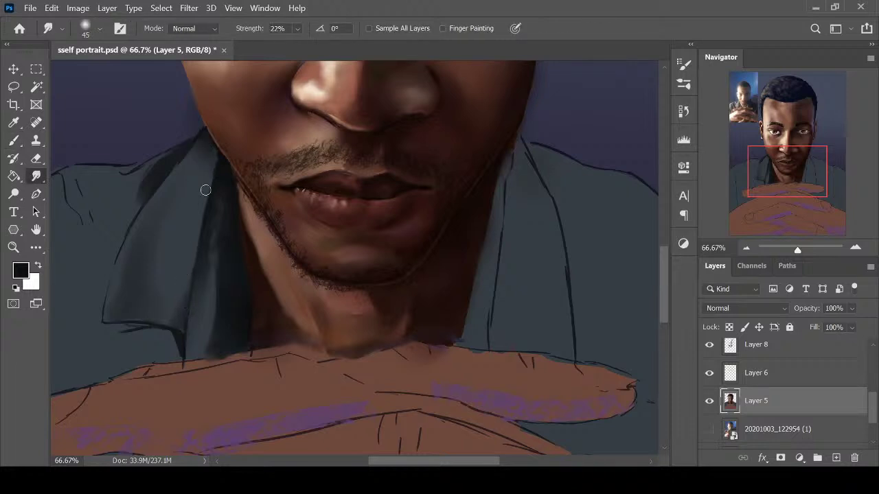
Try a blue-grey highlight along the collar flap's outer edge at 10 px, and undo the strokes
{"action": "key", "text": "ctrl+minus"}
{"action": "key", "text": "ctrl+minus"}
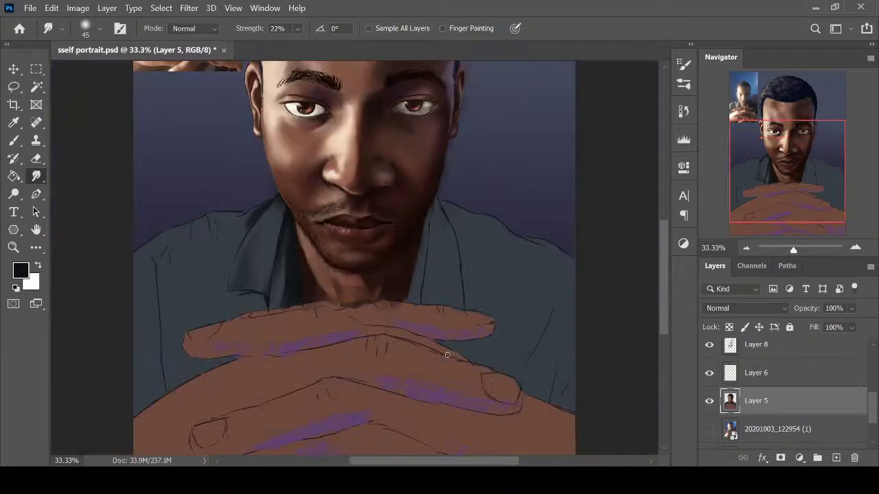
{"action": "key", "text": "ctrl+plus"}
{"action": "key", "text": "i"}
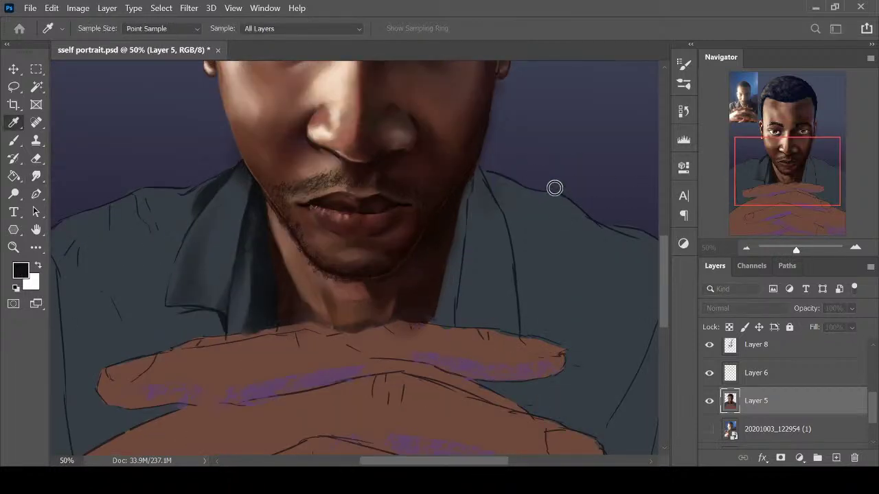
{"action": "left_click", "coordinate": [544, 212]}
{"action": "left_click", "coordinate": [816, 131]}
{"action": "key", "text": "b"}
{"action": "mouse_move", "coordinate": [168, 298]}
{"action": "left_mouse_down"}
{"action": "mouse_move", "coordinate": [194, 231]}
{"action": "mouse_move", "coordinate": [169, 287]}
{"action": "left_mouse_up"}
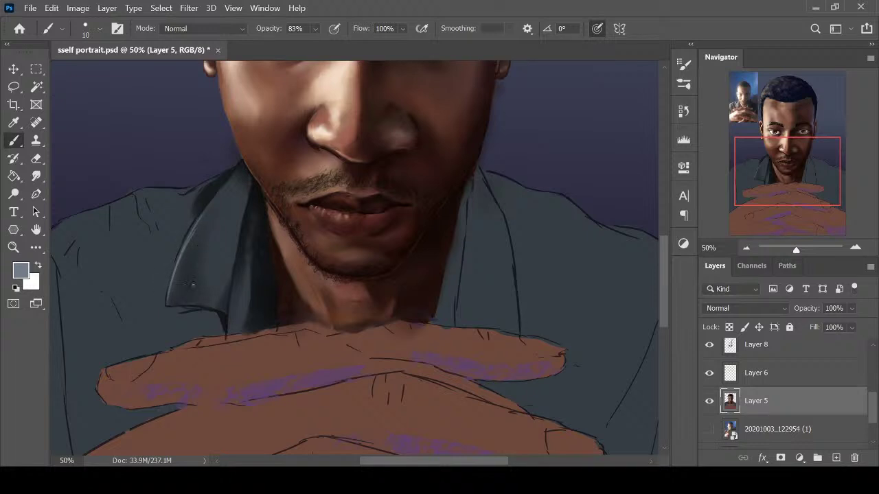
{"action": "key", "text": "ctrl+z"}
{"action": "key", "text": "ctrl+z"}
Choose a pale peach colour, paint highlights on the collar flap's outer edge and inner fold at 10 px, and smudge the fold highlight
{"action": "key", "text": "i"}
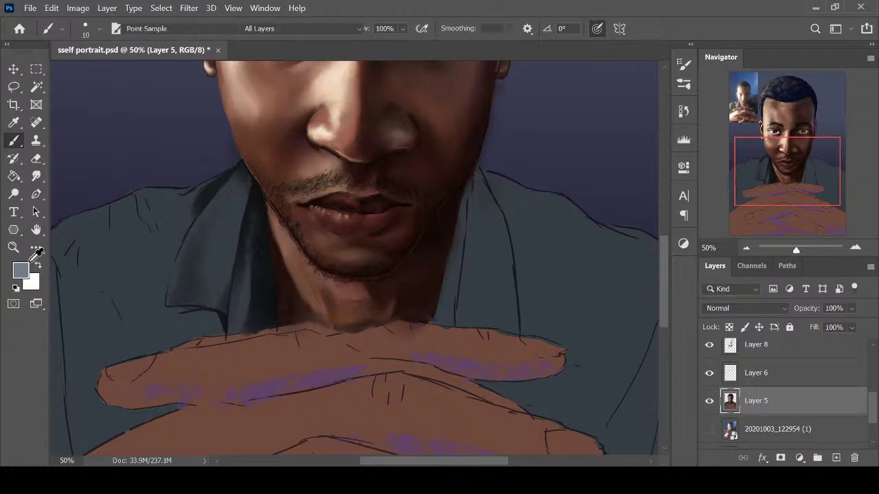
{"action": "scroll", "coordinate": [669, 71], "scroll_direction": "up", "scroll_amount": 2}
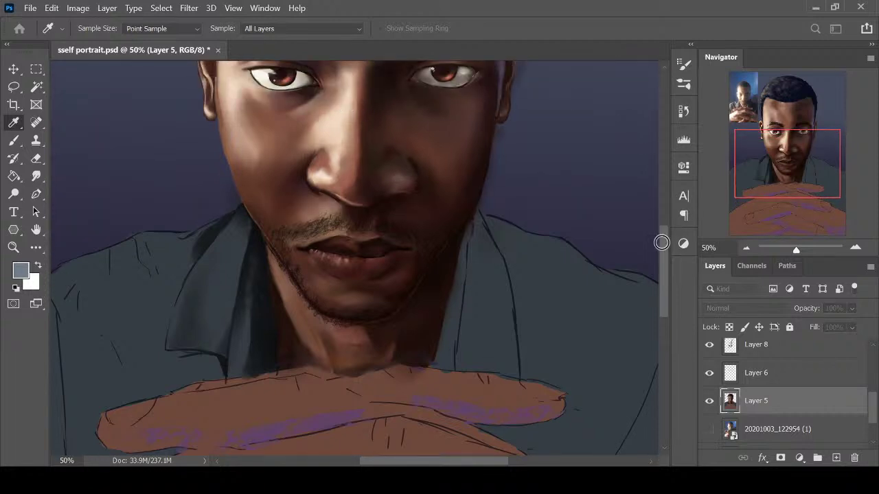
{"action": "left_click", "coordinate": [811, 125]}
{"action": "left_click_drag", "start_coordinate": [168, 339], "coordinate": [203, 259]}
{"action": "mouse_move", "coordinate": [228, 272]}
{"action": "left_mouse_down"}
{"action": "mouse_move", "coordinate": [213, 296]}
{"action": "mouse_move", "coordinate": [220, 320]}
{"action": "mouse_move", "coordinate": [217, 298]}
{"action": "mouse_move", "coordinate": [221, 312]}
{"action": "left_mouse_up"}
{"action": "key", "text": "r"}
Add more peach highlights to the collar flap and blend them into the fabric with the Smudge tool at 60 px and 45 px
{"action": "key", "text": "b"}
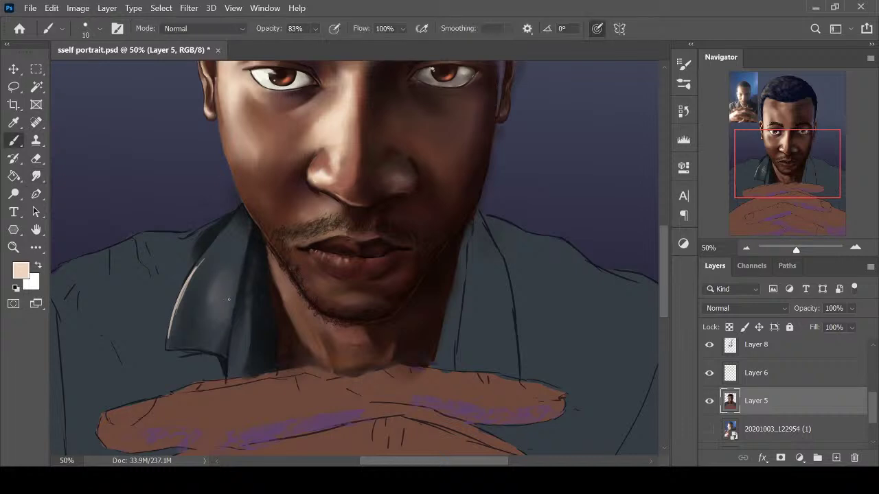
{"action": "mouse_move", "coordinate": [221, 322]}
{"action": "left_mouse_down"}
{"action": "mouse_move", "coordinate": [220, 330]}
{"action": "mouse_move", "coordinate": [236, 248]}
{"action": "mouse_move", "coordinate": [207, 257]}
{"action": "mouse_move", "coordinate": [171, 335]}
{"action": "mouse_move", "coordinate": [193, 276]}
{"action": "mouse_move", "coordinate": [218, 335]}
{"action": "left_mouse_up"}
{"action": "key", "text": "r"}
{"action": "left_click_drag", "start_coordinate": [227, 295], "coordinate": [235, 251]}
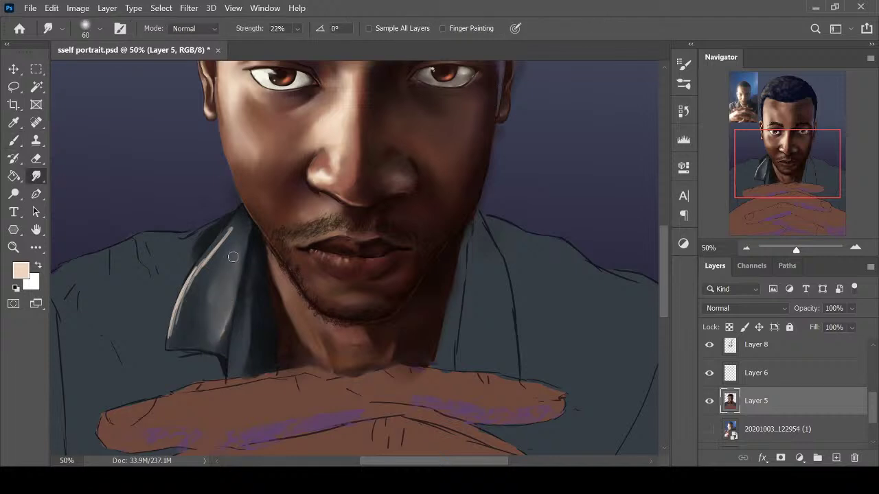
{"action": "key", "text": "bracketleft"}
{"action": "mouse_move", "coordinate": [181, 297]}
{"action": "left_mouse_down"}
{"action": "mouse_move", "coordinate": [173, 324]}
{"action": "mouse_move", "coordinate": [186, 291]}
{"action": "mouse_move", "coordinate": [230, 234]}
{"action": "left_mouse_up"}
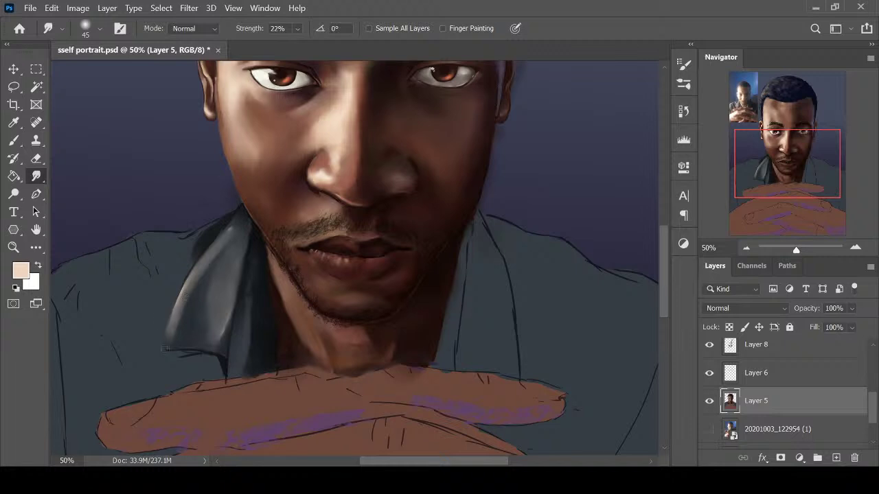
Smudge the collar flap's highlight, and paint a near-black fold at 9 px on the shoulder beside the collar, sampling the colour from the collar's lower edge
{"action": "mouse_move", "coordinate": [183, 327]}
{"action": "left_mouse_down"}
{"action": "mouse_move", "coordinate": [188, 295]}
{"action": "mouse_move", "coordinate": [185, 337]}
{"action": "mouse_move", "coordinate": [181, 299]}
{"action": "mouse_move", "coordinate": [171, 319]}
{"action": "mouse_move", "coordinate": [217, 243]}
{"action": "left_mouse_up"}
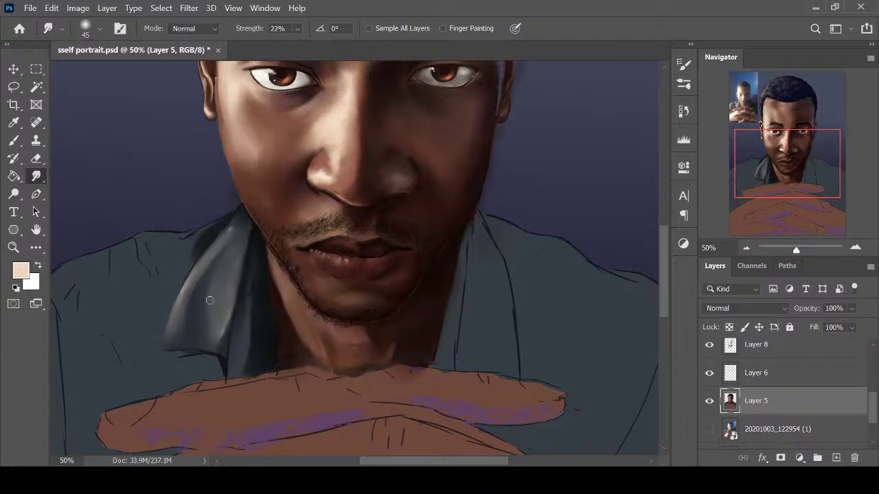
{"action": "key", "text": "i"}
{"action": "left_click", "coordinate": [230, 352]}
{"action": "key", "text": "b"}
{"action": "key", "text": "bracketleft"}
{"action": "key", "text": "bracketleft"}
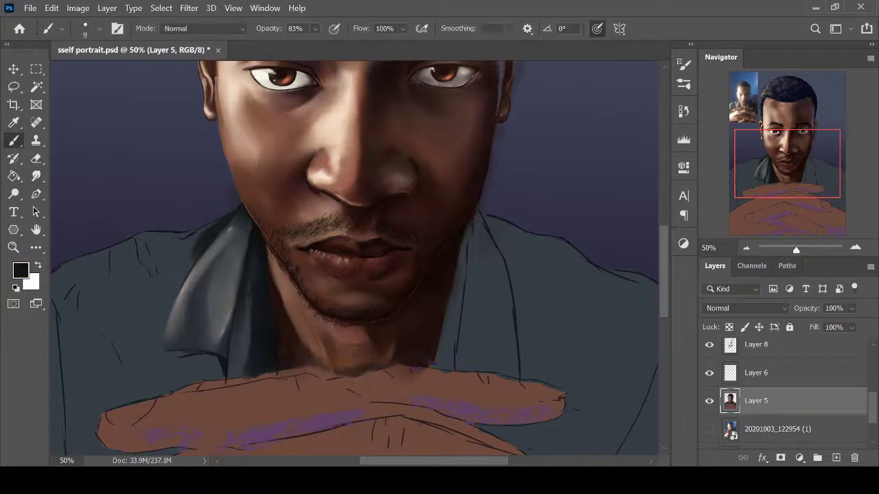
{"action": "left_click_drag", "start_coordinate": [181, 287], "coordinate": [165, 344]}
{"action": "left_click_drag", "start_coordinate": [149, 248], "coordinate": [170, 283]}
{"action": "left_click_drag", "start_coordinate": [149, 249], "coordinate": [173, 285]}
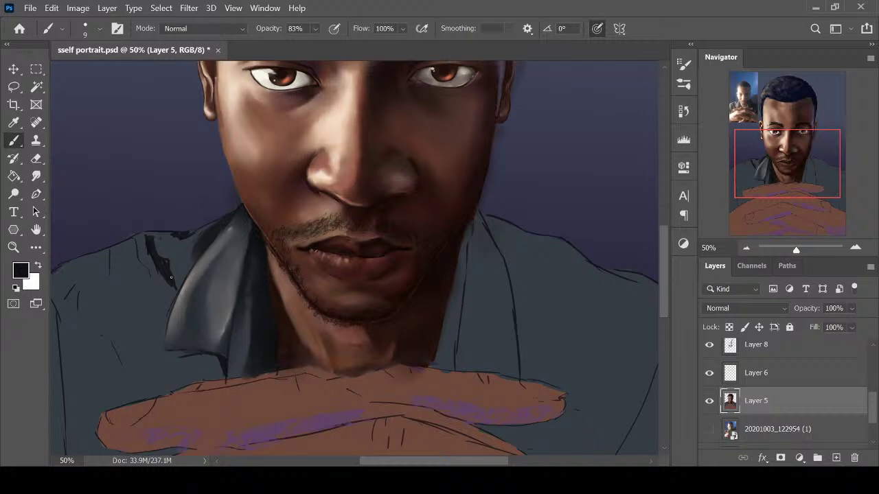
Trim the shoulder fold with sampled blue-grey shirt colour at 9 px, and smudge the fold and the dark patch beside it at 45 px
{"action": "key", "text": "r"}
{"action": "key", "text": "i"}
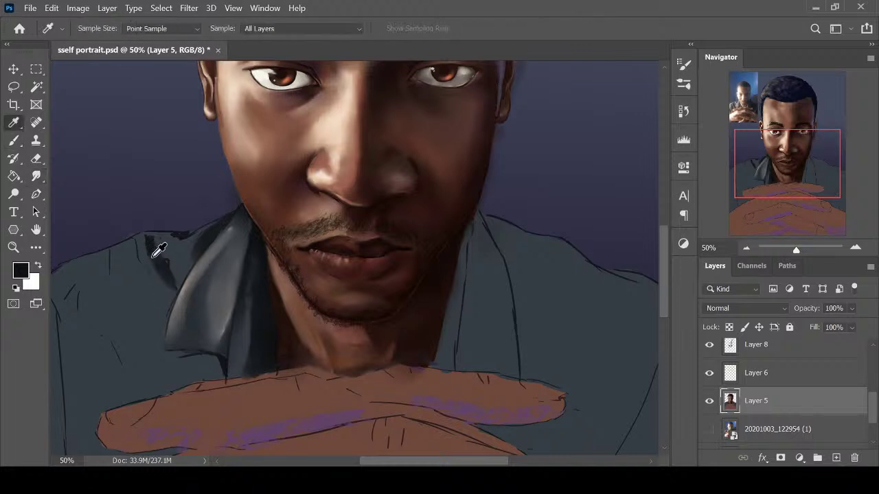
{"action": "left_click", "coordinate": [154, 257]}
{"action": "key", "text": "b"}
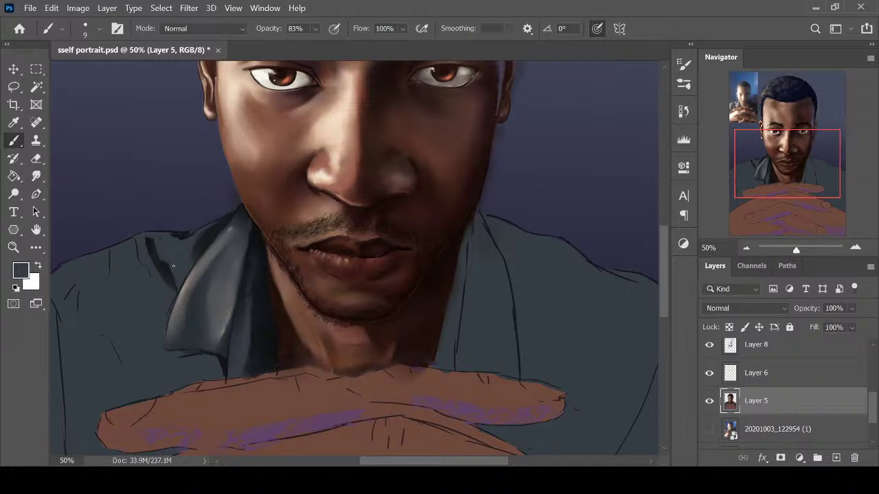
{"action": "key", "text": "r"}
{"action": "left_click_drag", "start_coordinate": [158, 266], "coordinate": [168, 270]}
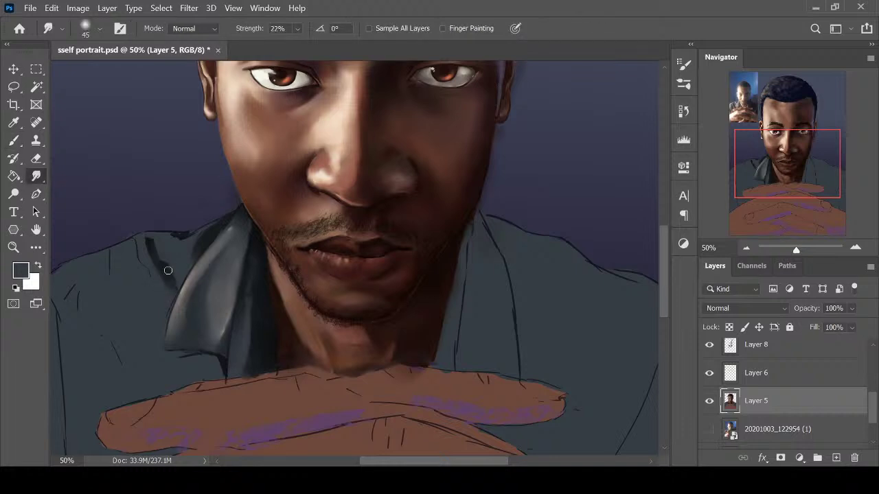
{"action": "key", "text": "i"}
{"action": "key", "text": "r"}
{"action": "left_click_drag", "start_coordinate": [184, 236], "coordinate": [190, 237]}
{"action": "key", "text": "e"}
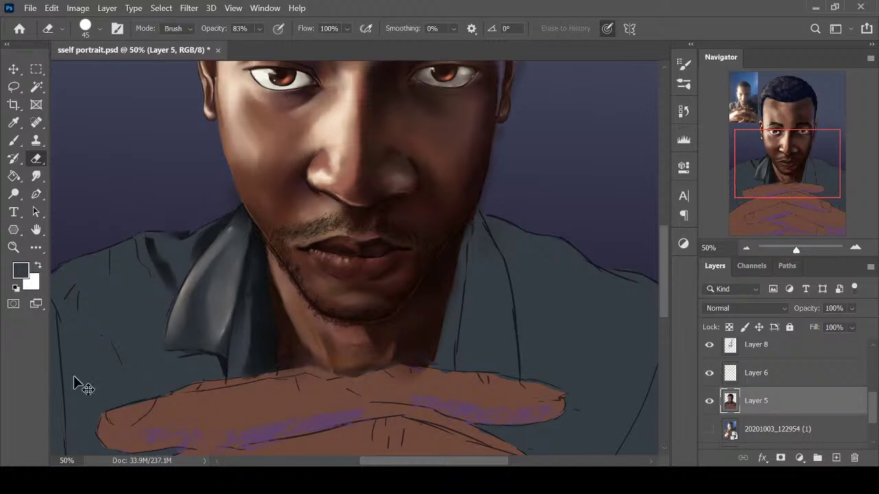
{"action": "key", "text": "ctrl+minus"}
{"action": "key", "text": "ctrl+plus"}
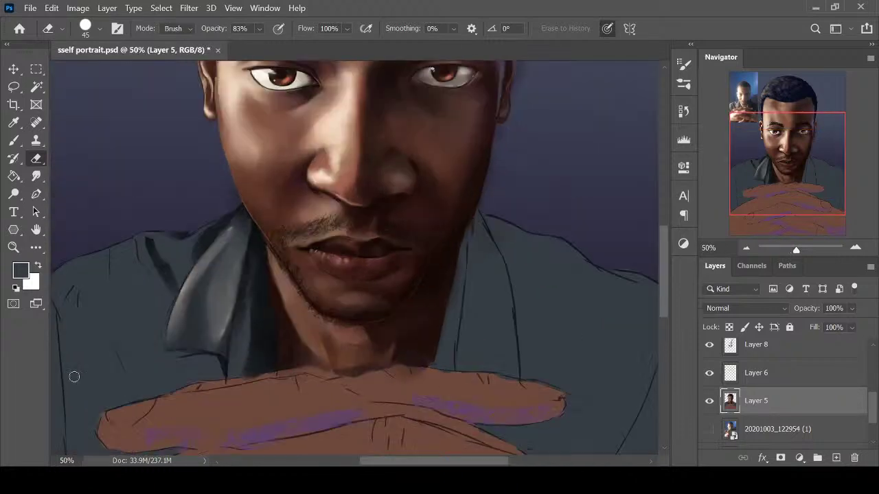
Sample near black and add a small dark mark at the top of the shoulder fold at 9 px
{"action": "key", "text": "i"}
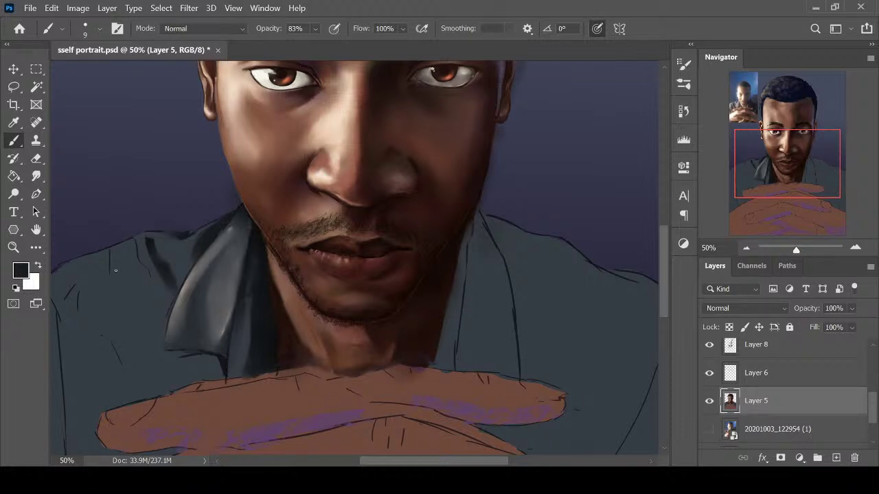
{"action": "key", "text": "ctrl+minus"}
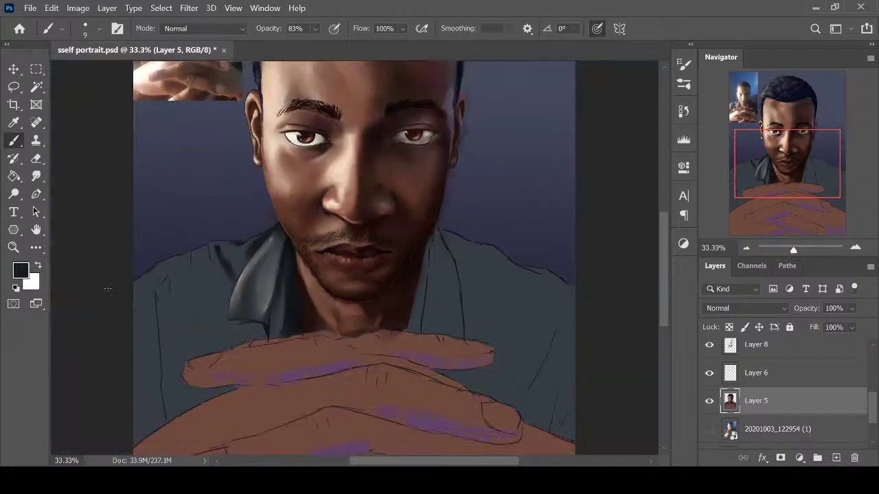
{"action": "key", "text": "ctrl+plus"}
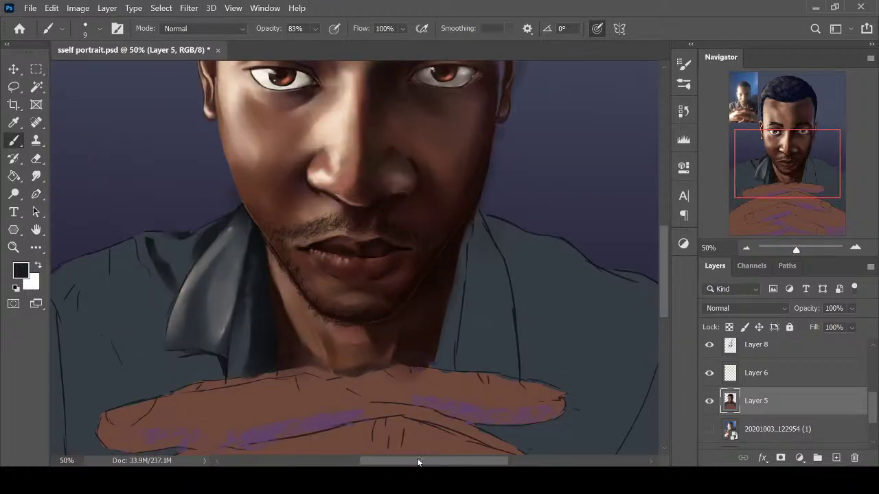
{"action": "left_click_drag", "start_coordinate": [419, 462], "coordinate": [380, 463]}
{"action": "left_click_drag", "start_coordinate": [662, 273], "coordinate": [661, 284]}
{"action": "key", "text": "ctrl+plus"}
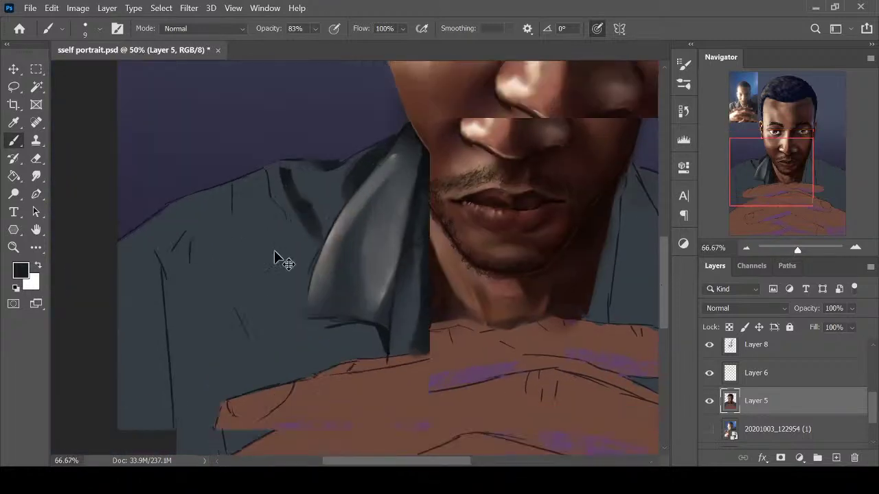
{"action": "left_click", "coordinate": [283, 178], "text": "alt"}
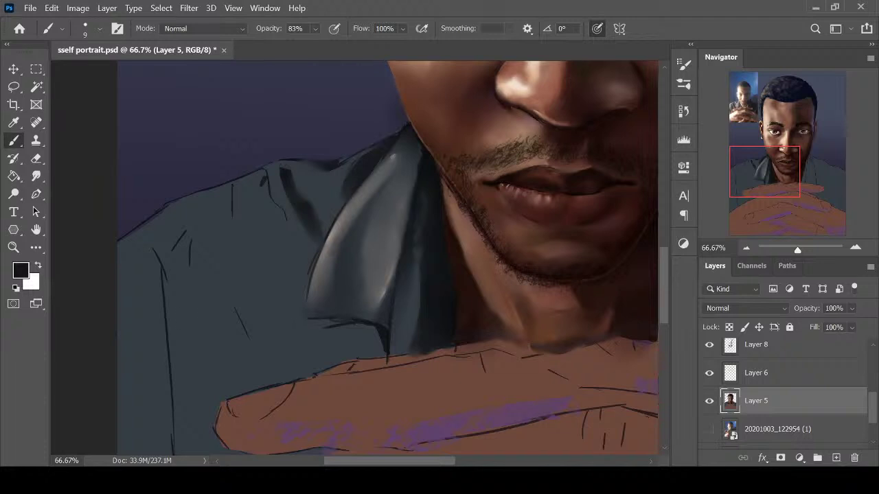
Enlarge the brush to 30 px and paint a near-black shadow down the sleeve seam, with a short branch toward the fingertip
{"action": "key", "text": "bracketright"}
{"action": "key", "text": "bracketright"}
{"action": "key", "text": "ctrl+minus"}
{"action": "key", "text": "bracketright"}
{"action": "key", "text": "bracketright"}
{"action": "key", "text": "bracketright"}
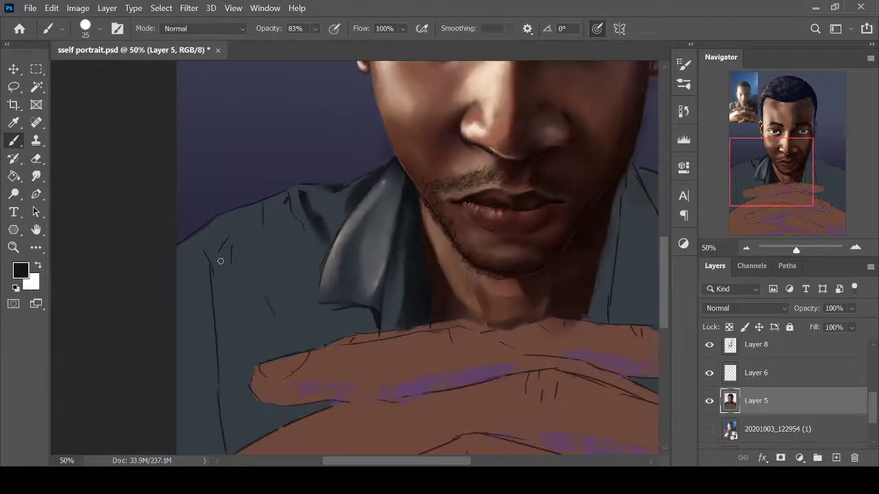
{"action": "left_click_drag", "start_coordinate": [224, 243], "coordinate": [223, 370]}
{"action": "left_click_drag", "start_coordinate": [224, 275], "coordinate": [229, 394]}
{"action": "mouse_move", "coordinate": [227, 240]}
{"action": "left_mouse_down"}
{"action": "mouse_move", "coordinate": [232, 324]}
{"action": "mouse_move", "coordinate": [254, 338]}
{"action": "left_mouse_up"}
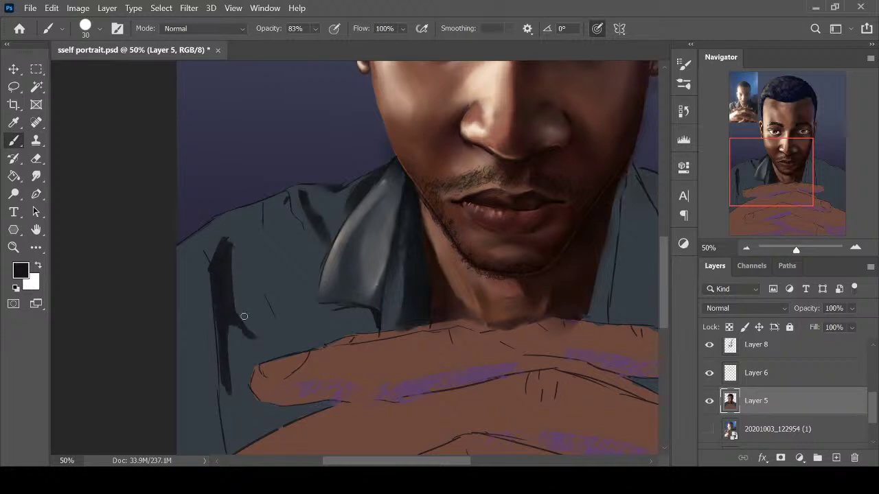
Widen the near-black sleeve shadow with 30 px strokes across the area between the seam and the fingertip
{"action": "mouse_move", "coordinate": [239, 275]}
{"action": "left_mouse_down"}
{"action": "mouse_move", "coordinate": [229, 307]}
{"action": "mouse_move", "coordinate": [251, 330]}
{"action": "left_mouse_up"}
{"action": "mouse_move", "coordinate": [238, 292]}
{"action": "left_mouse_down"}
{"action": "mouse_move", "coordinate": [252, 333]}
{"action": "mouse_move", "coordinate": [282, 355]}
{"action": "mouse_move", "coordinate": [255, 362]}
{"action": "left_mouse_up"}
{"action": "left_click_drag", "start_coordinate": [241, 309], "coordinate": [221, 393]}
{"action": "left_click_drag", "start_coordinate": [234, 364], "coordinate": [228, 426]}
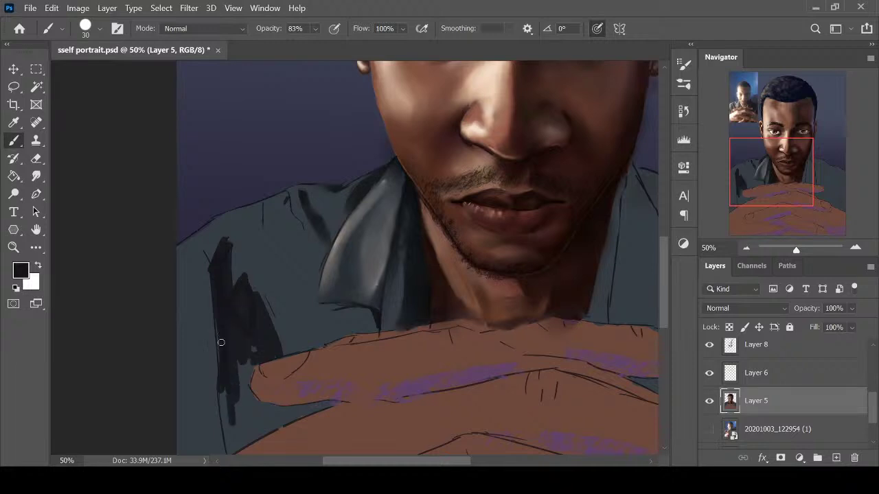
Extend the near-black shadow down to the lower hand and fill the gap beneath the top finger at 30 px
{"action": "scroll", "coordinate": [357, 329], "scroll_direction": "down", "scroll_amount": 3}
{"action": "left_click_drag", "start_coordinate": [217, 210], "coordinate": [227, 342]}
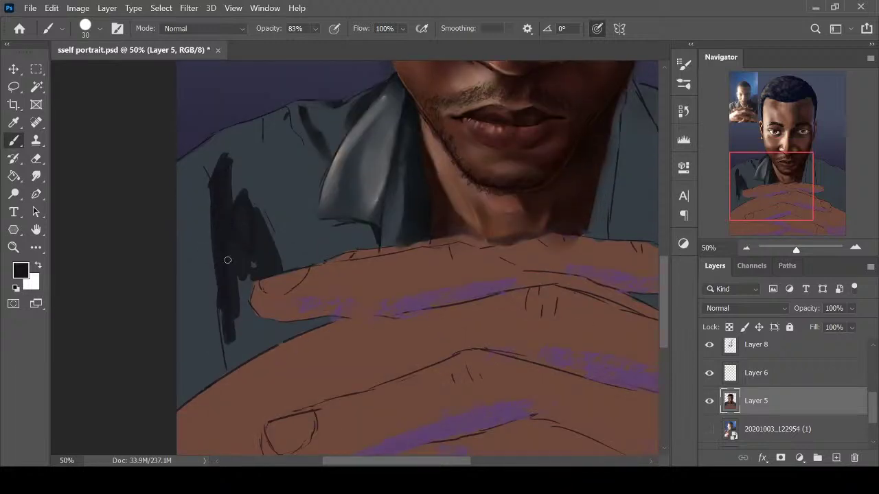
{"action": "left_click_drag", "start_coordinate": [228, 260], "coordinate": [229, 369]}
{"action": "mouse_move", "coordinate": [246, 273]}
{"action": "left_mouse_down"}
{"action": "mouse_move", "coordinate": [238, 328]}
{"action": "mouse_move", "coordinate": [266, 347]}
{"action": "mouse_move", "coordinate": [229, 324]}
{"action": "mouse_move", "coordinate": [240, 357]}
{"action": "mouse_move", "coordinate": [250, 349]}
{"action": "mouse_move", "coordinate": [237, 357]}
{"action": "mouse_move", "coordinate": [333, 319]}
{"action": "left_mouse_up"}
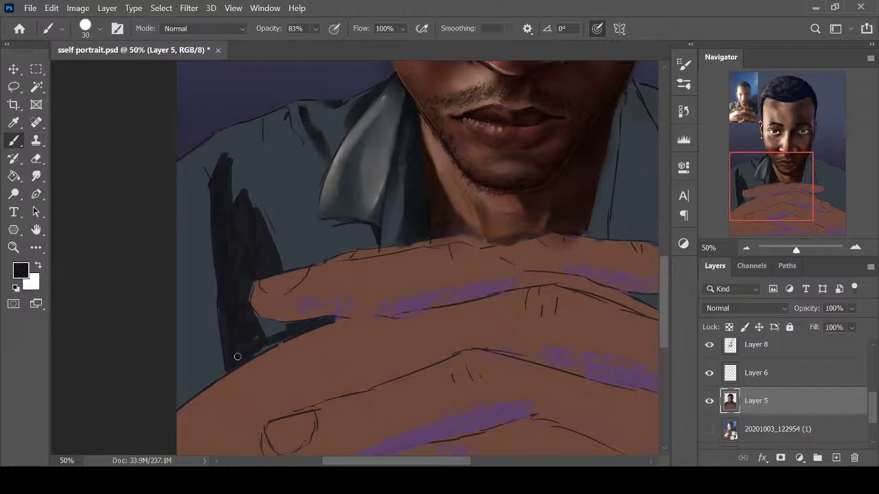
{"action": "mouse_move", "coordinate": [283, 327]}
{"action": "left_mouse_down"}
{"action": "mouse_move", "coordinate": [262, 323]}
{"action": "mouse_move", "coordinate": [278, 324]}
{"action": "left_mouse_up"}
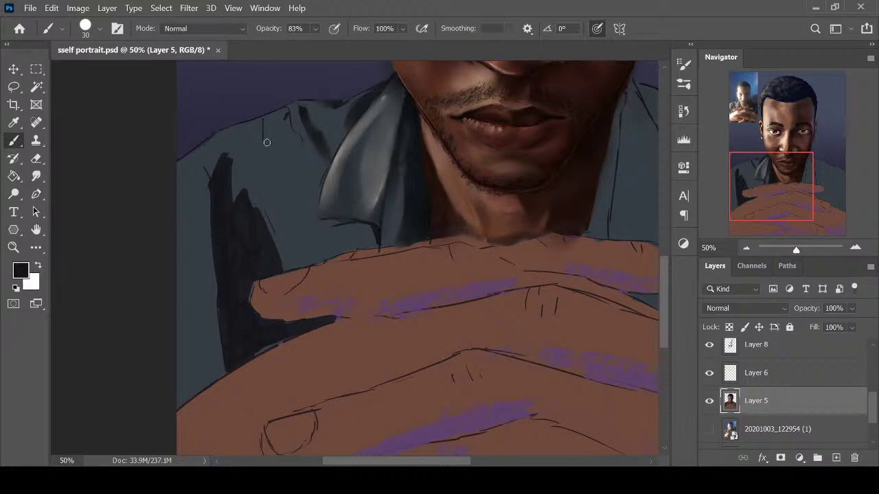
Paint a broad near-black fold from the shoulder down to the hand beside the collar at 30 px, and smudge the shirt shadows at 60 px
{"action": "mouse_move", "coordinate": [264, 122]}
{"action": "left_mouse_down"}
{"action": "mouse_move", "coordinate": [262, 176]}
{"action": "mouse_move", "coordinate": [294, 257]}
{"action": "mouse_move", "coordinate": [271, 194]}
{"action": "mouse_move", "coordinate": [289, 229]}
{"action": "left_mouse_up"}
{"action": "mouse_move", "coordinate": [276, 188]}
{"action": "left_mouse_down"}
{"action": "mouse_move", "coordinate": [308, 260]}
{"action": "mouse_move", "coordinate": [300, 252]}
{"action": "mouse_move", "coordinate": [309, 259]}
{"action": "mouse_move", "coordinate": [329, 243]}
{"action": "mouse_move", "coordinate": [308, 193]}
{"action": "left_mouse_up"}
{"action": "left_click_drag", "start_coordinate": [279, 149], "coordinate": [309, 199]}
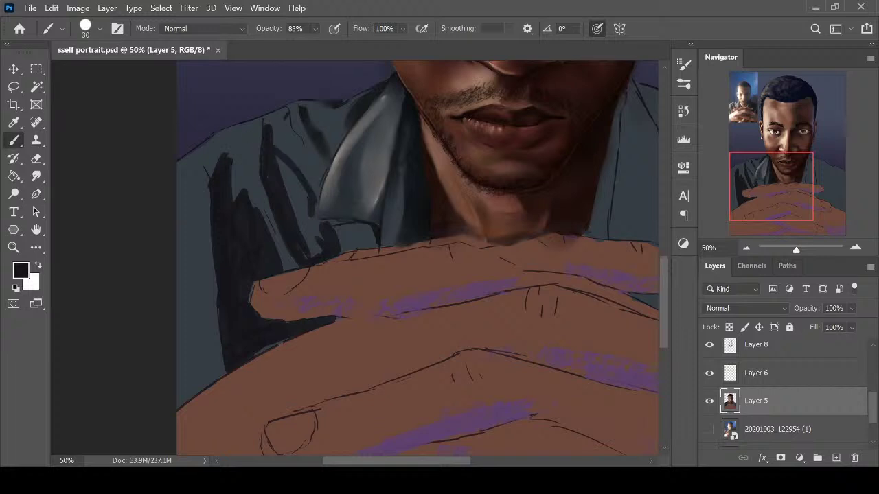
{"action": "left_click_drag", "start_coordinate": [282, 170], "coordinate": [293, 215]}
{"action": "mouse_move", "coordinate": [284, 167]}
{"action": "left_mouse_down"}
{"action": "mouse_move", "coordinate": [300, 221]}
{"action": "mouse_move", "coordinate": [303, 192]}
{"action": "left_mouse_up"}
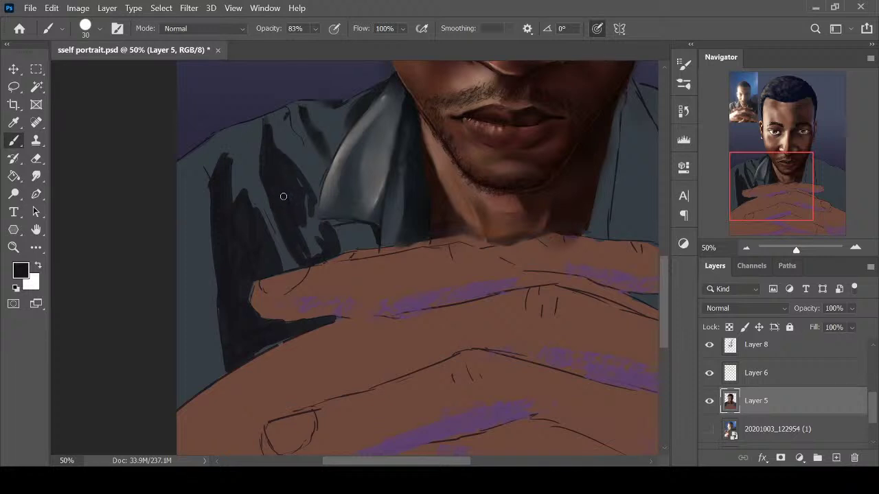
{"action": "mouse_move", "coordinate": [302, 224]}
{"action": "left_mouse_down"}
{"action": "mouse_move", "coordinate": [310, 240]}
{"action": "mouse_move", "coordinate": [313, 210]}
{"action": "left_mouse_up"}
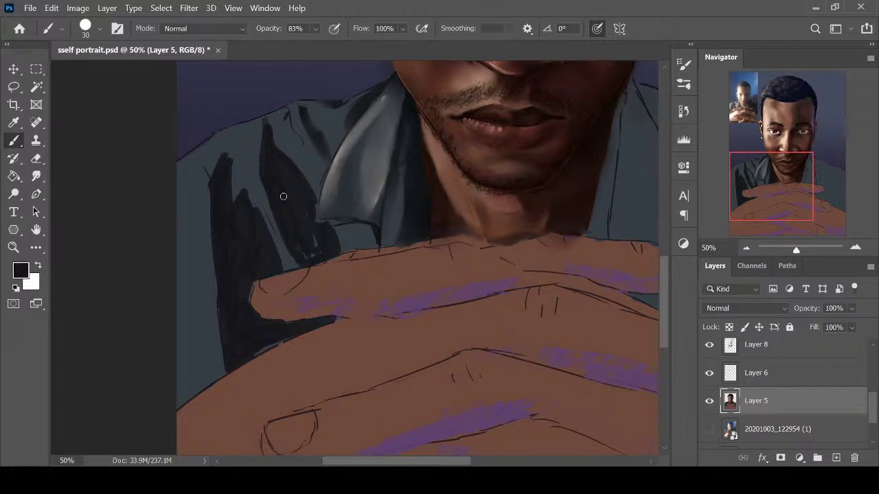
{"action": "key", "text": "shift+r"}
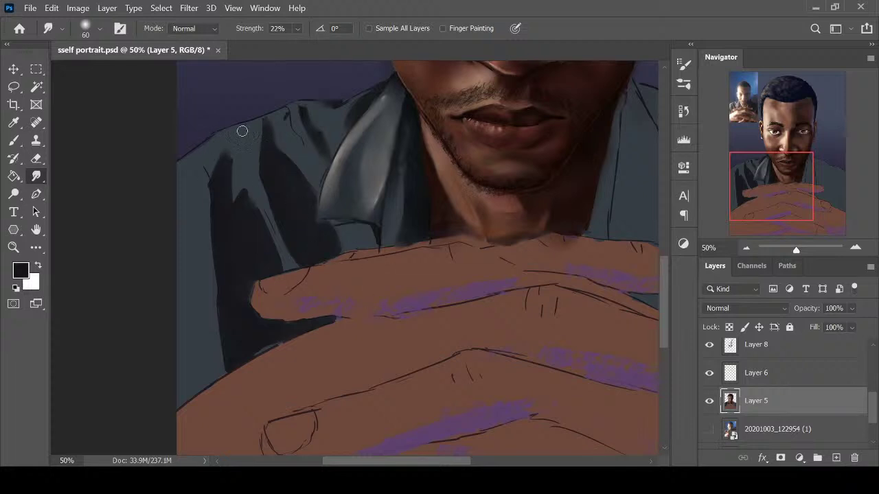
Paint near-black shadows down the outer sleeve beside the canvas edge at 30 px, and smudge them at 60 px
{"action": "scroll", "coordinate": [245, 137], "scroll_direction": "down", "scroll_amount": 2}
{"action": "scroll", "coordinate": [492, 324], "scroll_direction": "up", "scroll_amount": 1}
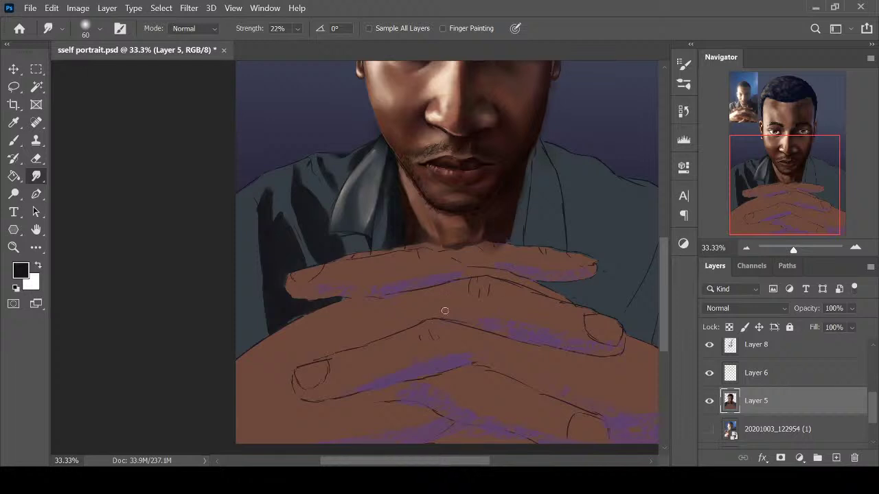
{"action": "key", "text": "b"}
{"action": "left_click_drag", "start_coordinate": [247, 252], "coordinate": [257, 329]}
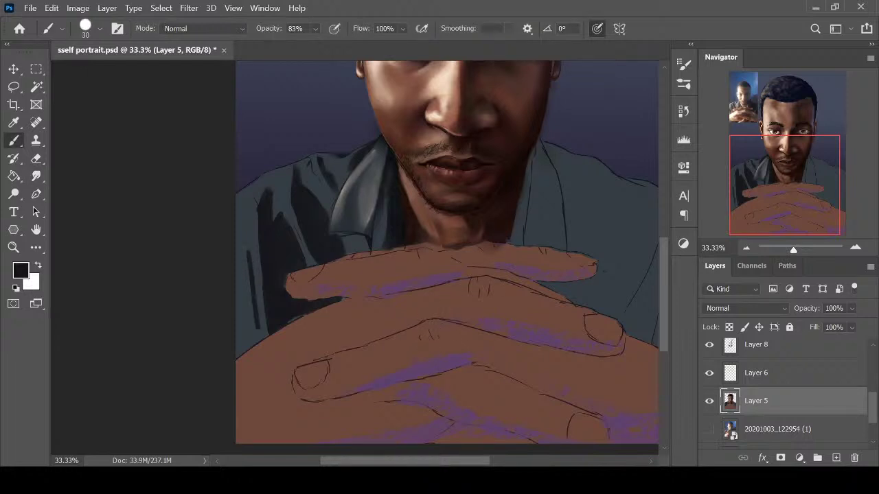
{"action": "left_click_drag", "start_coordinate": [249, 276], "coordinate": [262, 335]}
{"action": "mouse_move", "coordinate": [245, 257]}
{"action": "left_mouse_down"}
{"action": "mouse_move", "coordinate": [241, 334]}
{"action": "mouse_move", "coordinate": [248, 346]}
{"action": "mouse_move", "coordinate": [248, 326]}
{"action": "left_mouse_up"}
{"action": "left_click_drag", "start_coordinate": [240, 272], "coordinate": [238, 319]}
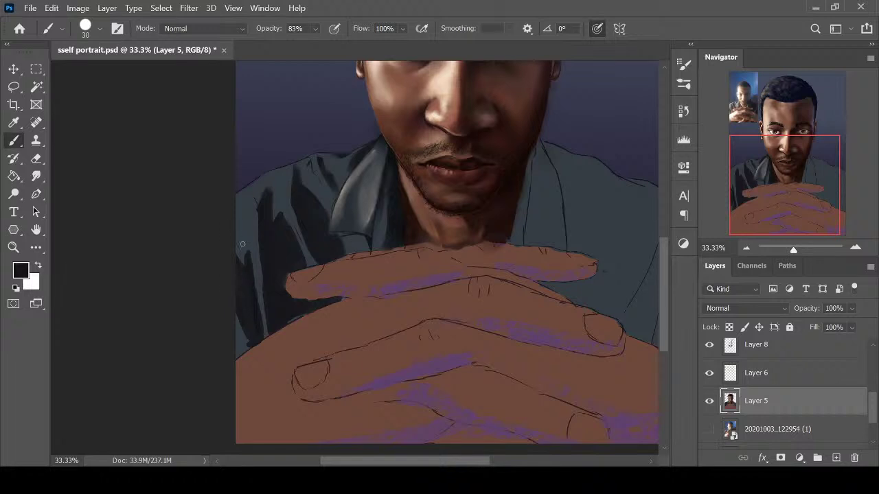
{"action": "key", "text": "r"}
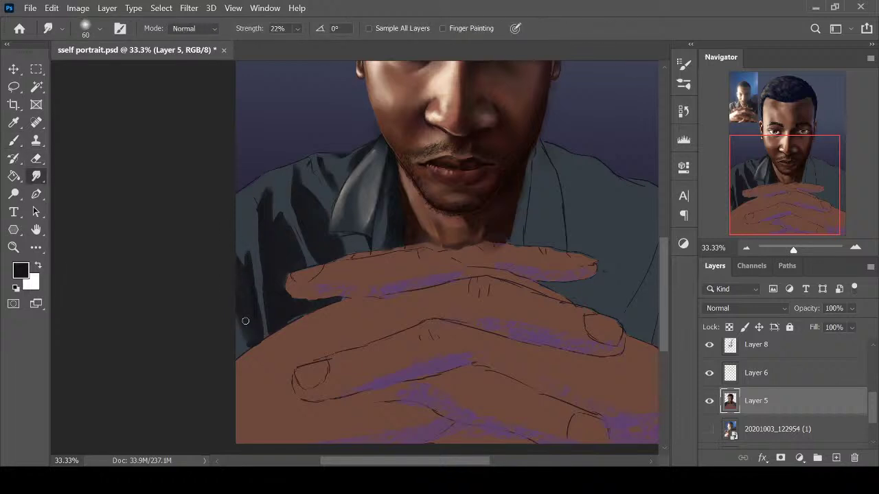
Sample a dark blue-grey from the shirt, retouch the outer sleeve shadow at 30 px, and blend it with the Smudge tool at 60 px
{"action": "key", "text": "i"}
{"action": "left_click", "coordinate": [265, 253]}
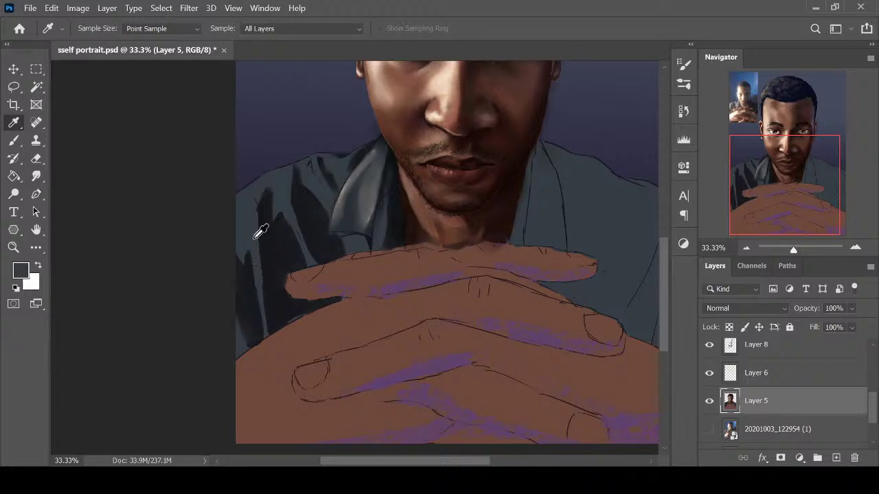
{"action": "key", "text": "b"}
{"action": "left_click_drag", "start_coordinate": [249, 253], "coordinate": [262, 316]}
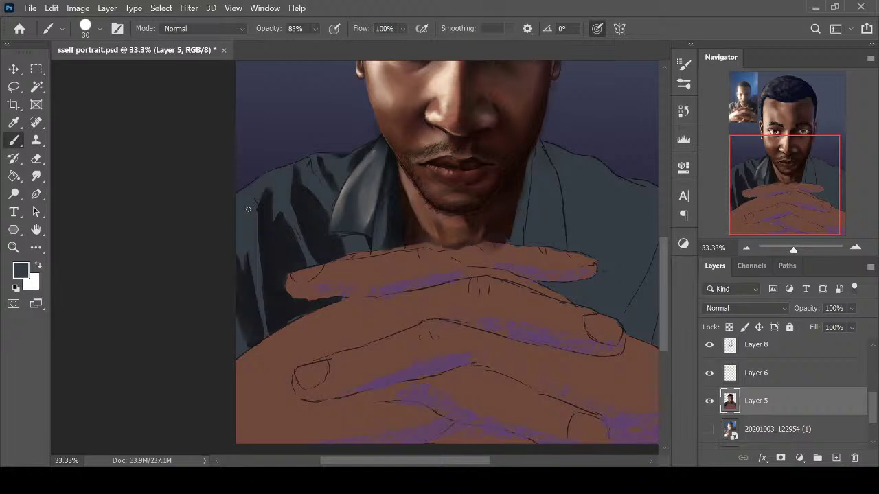
{"action": "key", "text": "r"}
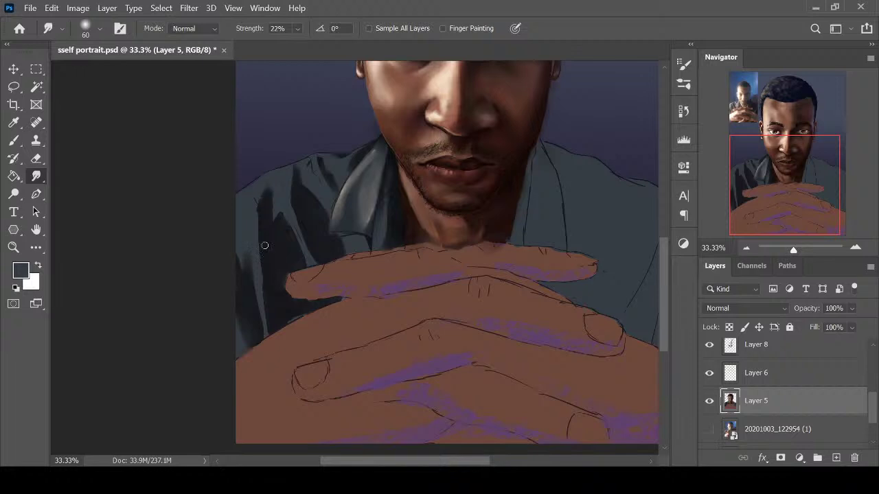
Sample more shirt tones to retouch the edges of the sleeve shadows at 30 px, and smudge the transitions at 60 px
{"action": "key", "text": "ctrl+plus"}
{"action": "key", "text": "b"}
{"action": "left_click", "coordinate": [208, 188], "text": "alt"}
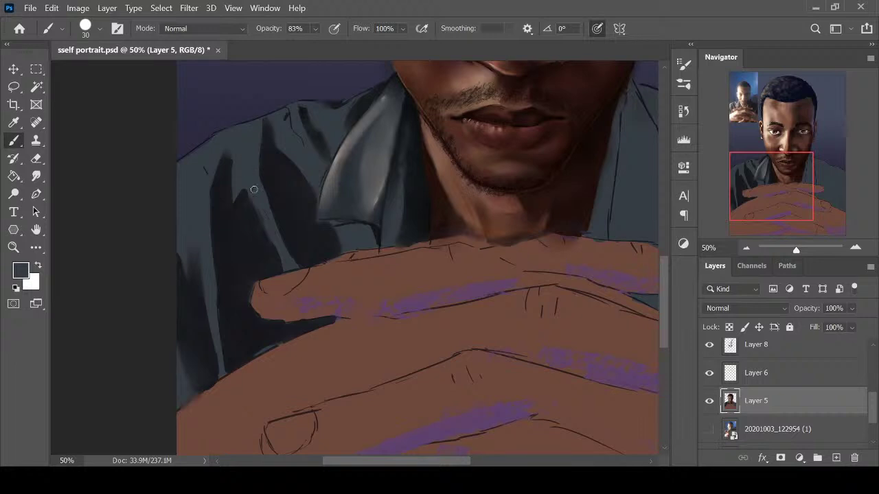
{"action": "key", "text": "i"}
{"action": "left_click", "coordinate": [251, 345], "text": "alt"}
{"action": "left_click", "coordinate": [217, 332], "text": "alt"}
{"action": "key", "text": "ctrl+minus"}
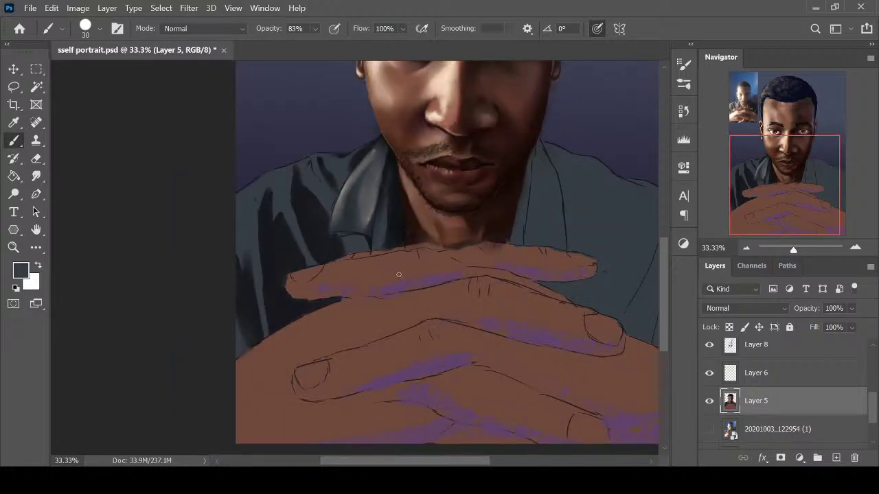
{"action": "scroll", "coordinate": [398, 275], "scroll_direction": "up", "scroll_amount": 1}
{"action": "key", "text": "r"}
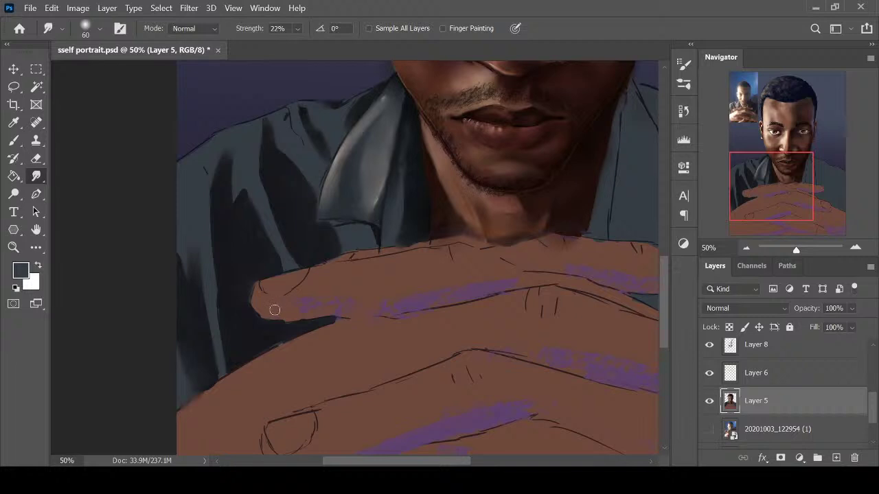
Sample warm grey from the collar flap's highlight and paint highlights along the shoulder's outer edge and upper sleeve at 25 px
{"action": "key", "text": "i"}
{"action": "left_click", "coordinate": [343, 150]}
{"action": "key", "text": "b"}
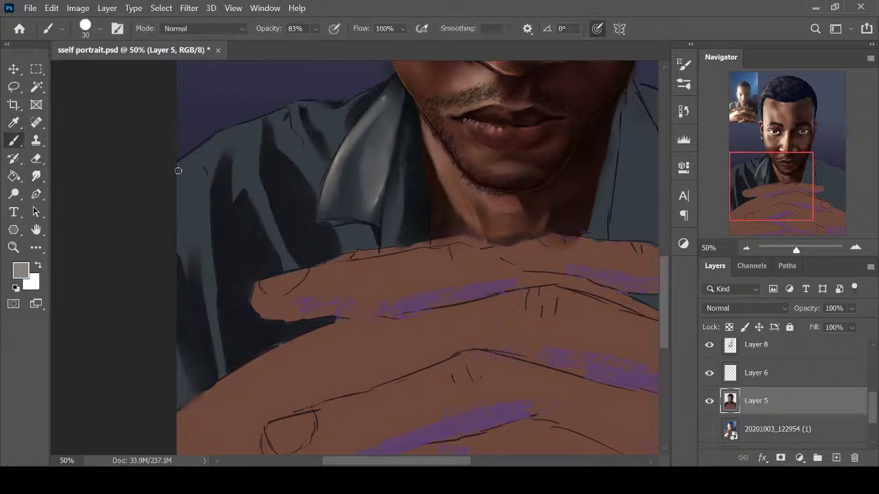
{"action": "key", "text": "bracketleft"}
{"action": "left_click_drag", "start_coordinate": [179, 167], "coordinate": [215, 139]}
{"action": "mouse_move", "coordinate": [189, 166]}
{"action": "left_mouse_down"}
{"action": "mouse_move", "coordinate": [178, 193]}
{"action": "mouse_move", "coordinate": [190, 171]}
{"action": "mouse_move", "coordinate": [203, 251]}
{"action": "left_mouse_up"}
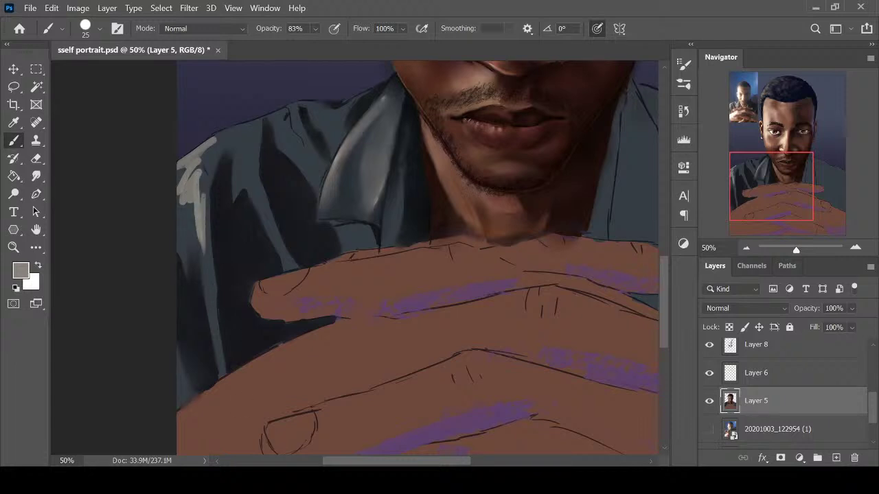
Paint warm grey highlights along the shoulder edge, down the long sleeve folds and on the short fold near the collar at 25 px
{"action": "mouse_move", "coordinate": [208, 157]}
{"action": "left_mouse_down"}
{"action": "mouse_move", "coordinate": [210, 305]}
{"action": "mouse_move", "coordinate": [222, 378]}
{"action": "mouse_move", "coordinate": [212, 162]}
{"action": "mouse_move", "coordinate": [219, 148]}
{"action": "left_mouse_up"}
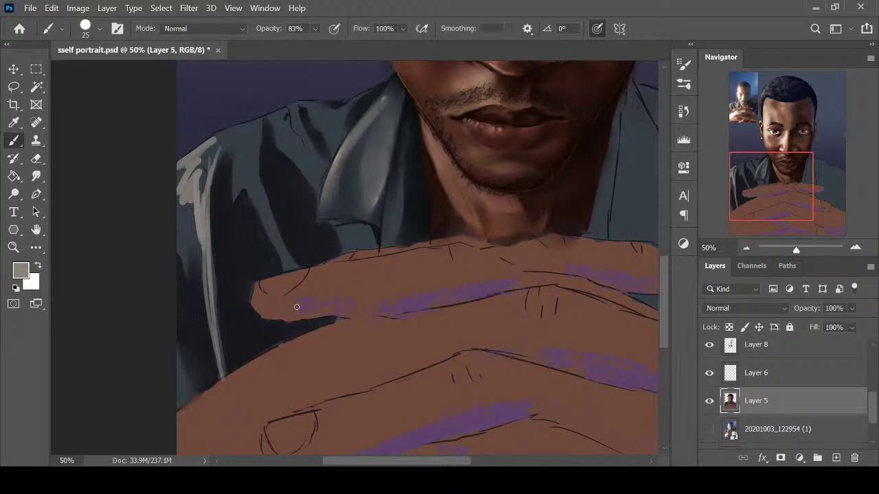
{"action": "mouse_move", "coordinate": [241, 184]}
{"action": "left_mouse_down"}
{"action": "mouse_move", "coordinate": [237, 199]}
{"action": "mouse_move", "coordinate": [269, 239]}
{"action": "left_mouse_up"}
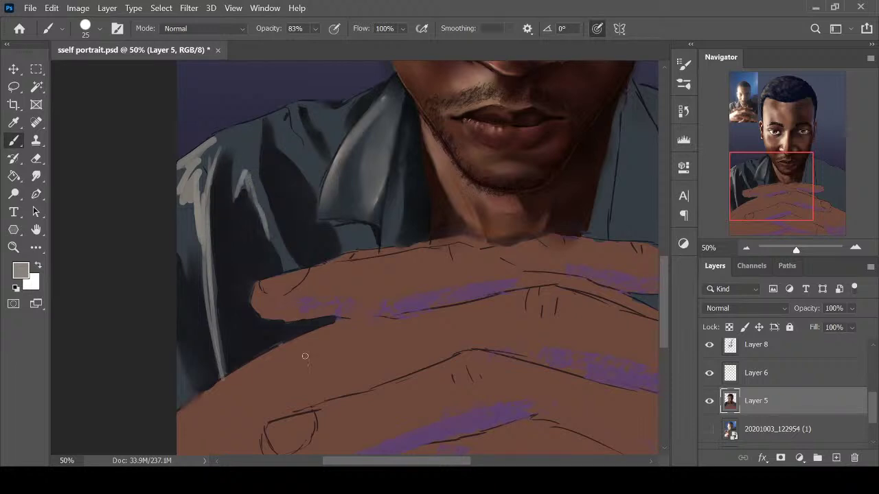
{"action": "left_click_drag", "start_coordinate": [251, 192], "coordinate": [287, 267]}
{"action": "mouse_move", "coordinate": [240, 153]}
{"action": "left_mouse_down"}
{"action": "mouse_move", "coordinate": [247, 180]}
{"action": "mouse_move", "coordinate": [234, 129]}
{"action": "mouse_move", "coordinate": [223, 144]}
{"action": "mouse_move", "coordinate": [284, 111]}
{"action": "left_mouse_up"}
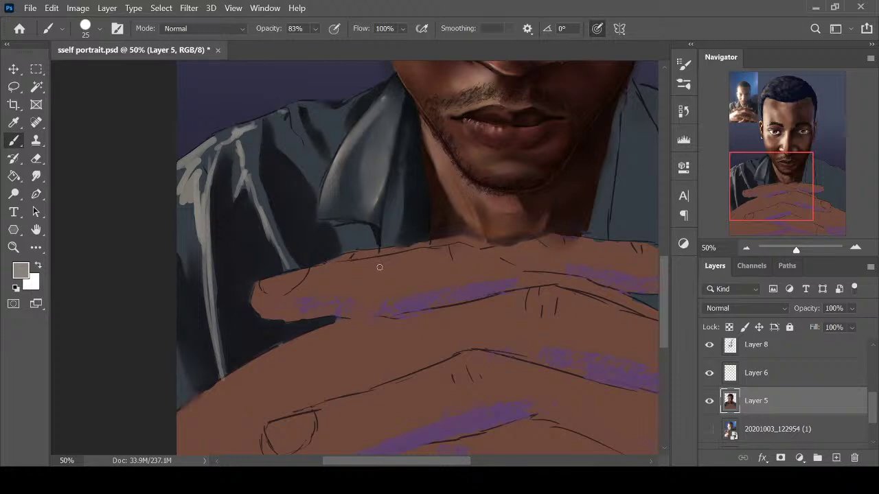
{"action": "left_click_drag", "start_coordinate": [284, 118], "coordinate": [306, 162]}
Blend the grey shoulder and sleeve fold highlights into the shirt with the Smudge tool, ending at 45 px
{"action": "key", "text": "r"}
{"action": "mouse_move", "coordinate": [187, 175]}
{"action": "left_mouse_down"}
{"action": "mouse_move", "coordinate": [201, 152]}
{"action": "mouse_move", "coordinate": [192, 171]}
{"action": "mouse_move", "coordinate": [196, 236]}
{"action": "left_mouse_up"}
{"action": "key", "text": "bracketleft"}
{"action": "key", "text": "bracketleft"}
{"action": "left_click_drag", "start_coordinate": [205, 203], "coordinate": [208, 297]}
{"action": "key", "text": "ctrl+z"}
{"action": "key", "text": "bracketleft"}
{"action": "key", "text": "bracketleft"}
{"action": "left_click_drag", "start_coordinate": [207, 239], "coordinate": [216, 328]}
{"action": "left_click_drag", "start_coordinate": [211, 290], "coordinate": [215, 332]}
{"action": "key", "text": "bracketright"}
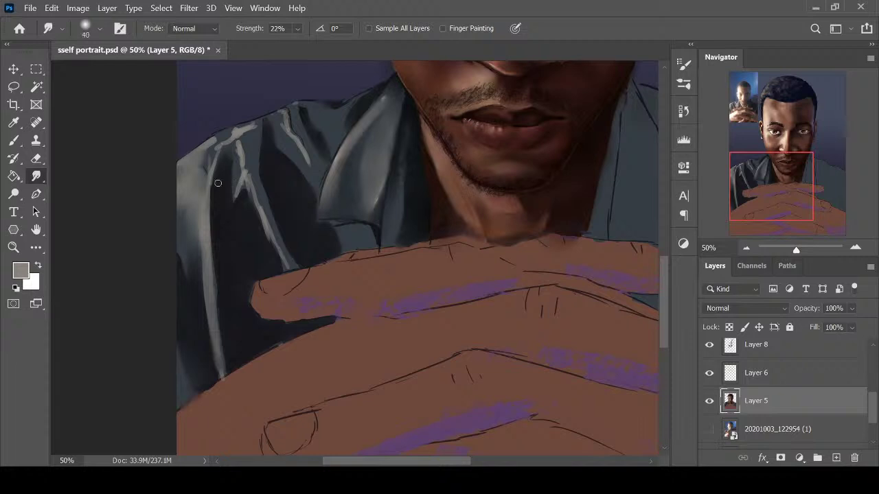
{"action": "mouse_move", "coordinate": [223, 140]}
{"action": "left_mouse_down"}
{"action": "mouse_move", "coordinate": [264, 118]}
{"action": "mouse_move", "coordinate": [235, 159]}
{"action": "mouse_move", "coordinate": [240, 189]}
{"action": "mouse_move", "coordinate": [251, 184]}
{"action": "mouse_move", "coordinate": [278, 253]}
{"action": "mouse_move", "coordinate": [228, 134]}
{"action": "mouse_move", "coordinate": [212, 180]}
{"action": "left_mouse_up"}
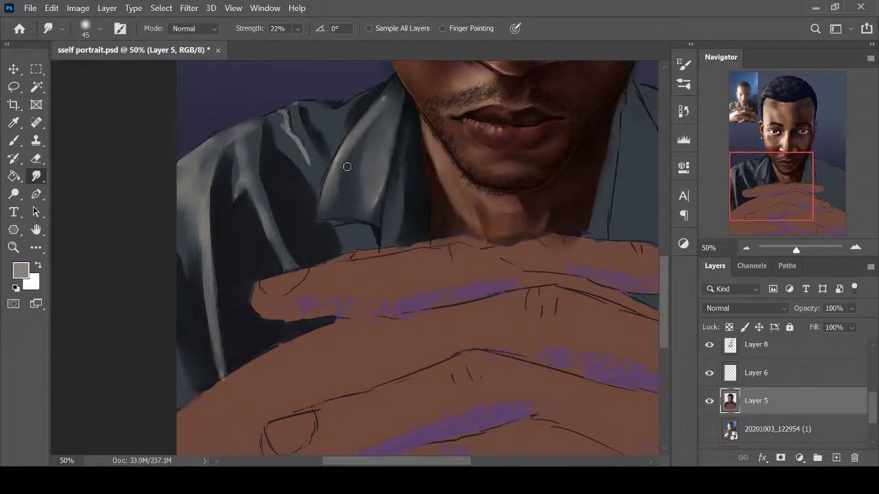
Sample near-black from the sleeve shadow and darken the shoulder's upper contour with a 9 px brush
{"action": "key", "text": "i"}
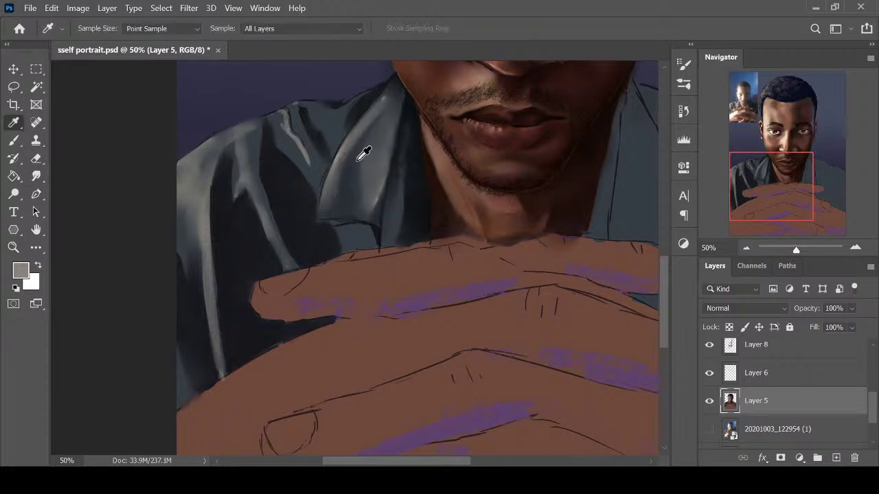
{"action": "scroll", "coordinate": [302, 247], "scroll_direction": "down", "scroll_amount": 2}
{"action": "scroll", "coordinate": [302, 247], "scroll_direction": "up", "scroll_amount": 2}
{"action": "left_click", "coordinate": [232, 206]}
{"action": "key", "text": "b"}
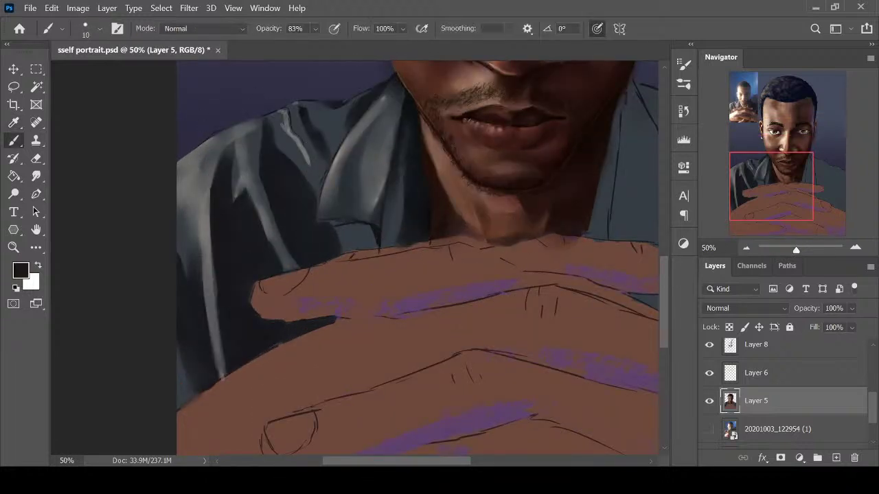
{"action": "key", "text": "alt"}
{"action": "key", "text": "bracketleft"}
{"action": "left_click_drag", "start_coordinate": [234, 128], "coordinate": [264, 113]}
{"action": "key", "text": "e"}
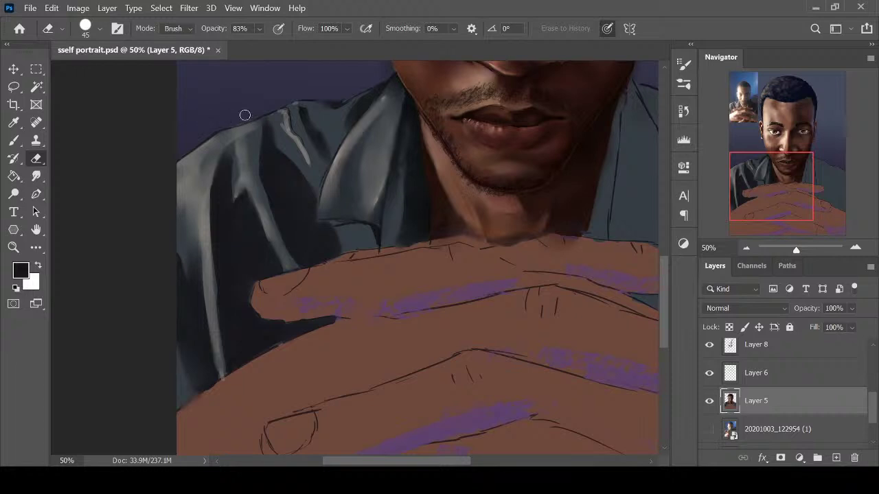
Retouch the shoulder contour toward the collar at 9 px, using dark tones from the shirt
{"action": "key", "text": "ctrl+minus"}
{"action": "key", "text": "ctrl+plus"}
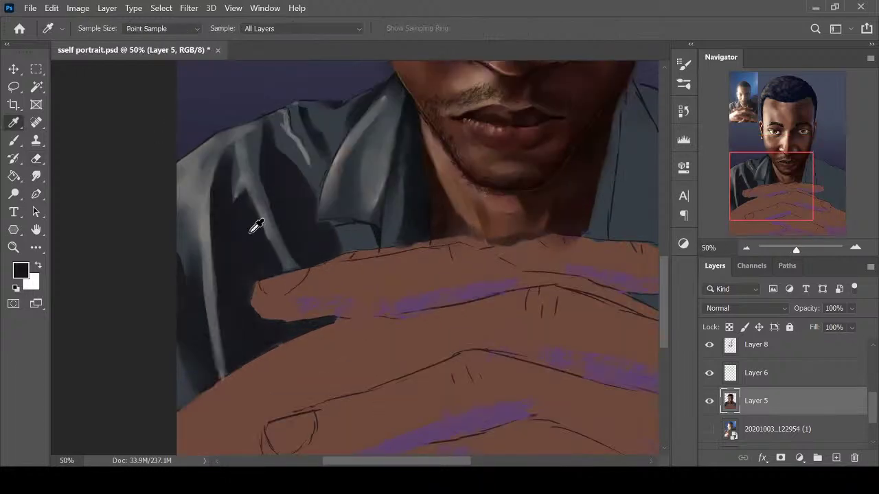
{"action": "key", "text": "b"}
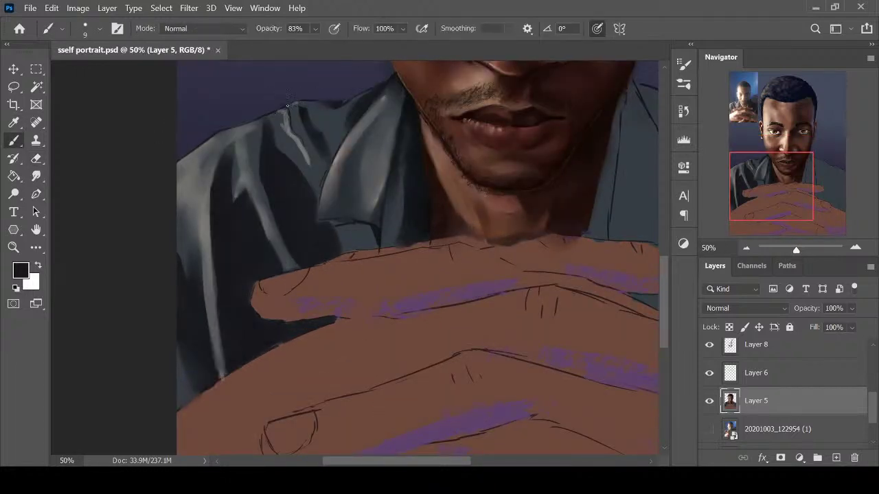
{"action": "key", "text": "e"}
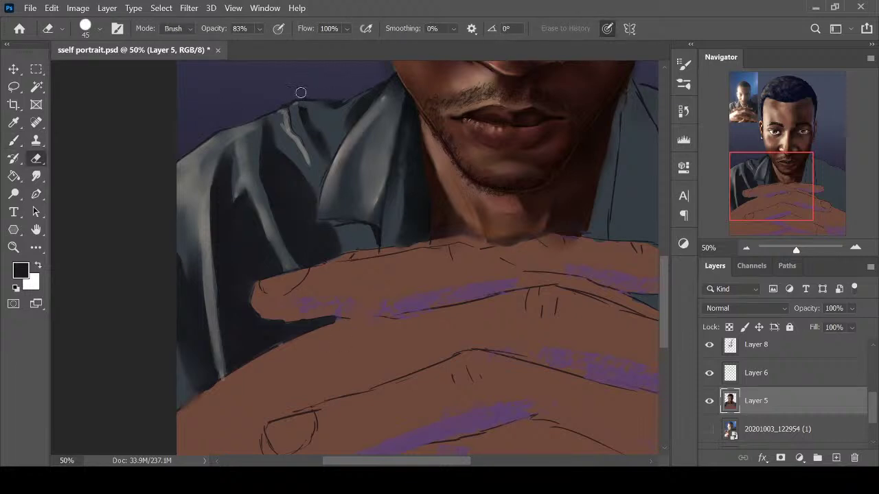
{"action": "key", "text": "i"}
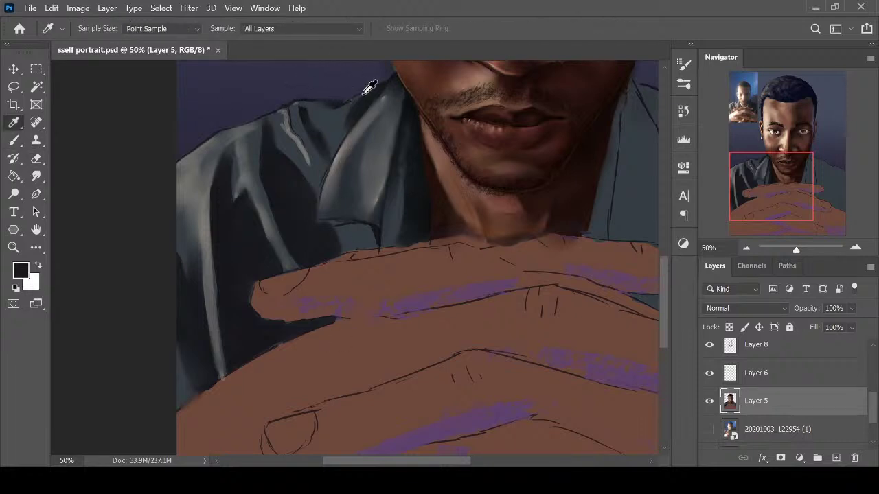
{"action": "key", "text": "b"}
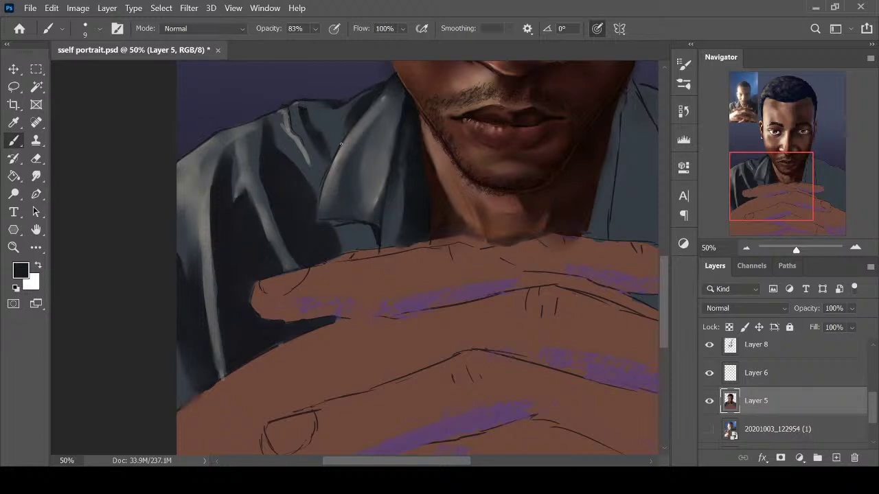
{"action": "key", "text": "r"}
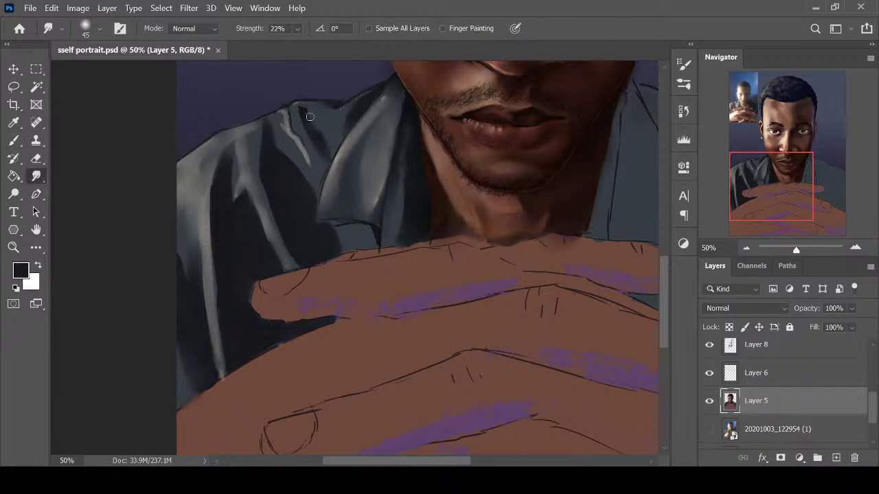
Sample mid grey from the shoulder, add a small highlight beside the collar at 9 px, and smudge the nearby folds at 45 px
{"action": "key", "text": "i"}
{"action": "left_click", "coordinate": [199, 159]}
{"action": "key", "text": "b"}
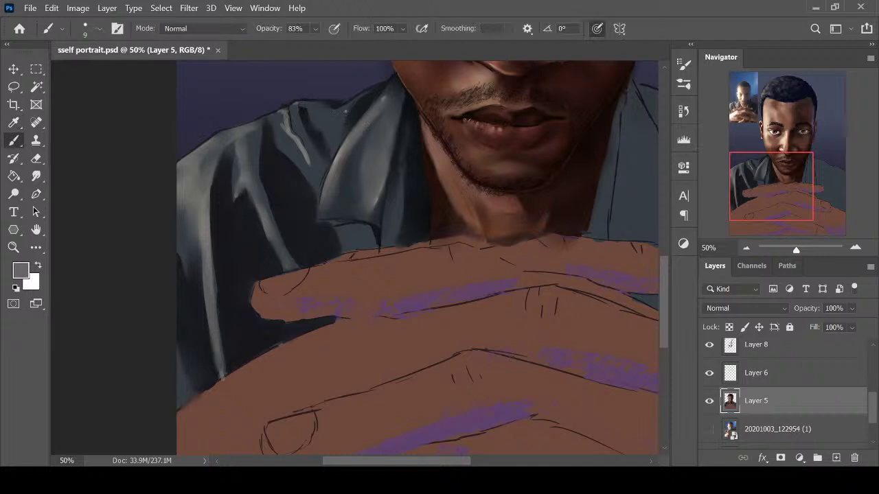
{"action": "mouse_move", "coordinate": [350, 105]}
{"action": "left_mouse_down"}
{"action": "mouse_move", "coordinate": [341, 127]}
{"action": "mouse_move", "coordinate": [351, 106]}
{"action": "left_mouse_up"}
{"action": "key", "text": "r"}
{"action": "mouse_move", "coordinate": [322, 112]}
{"action": "left_mouse_down"}
{"action": "mouse_move", "coordinate": [314, 110]}
{"action": "mouse_move", "coordinate": [344, 111]}
{"action": "mouse_move", "coordinate": [340, 120]}
{"action": "left_mouse_up"}
{"action": "mouse_move", "coordinate": [280, 141]}
{"action": "left_mouse_down"}
{"action": "mouse_move", "coordinate": [284, 120]}
{"action": "mouse_move", "coordinate": [303, 150]}
{"action": "mouse_move", "coordinate": [287, 126]}
{"action": "mouse_move", "coordinate": [287, 137]}
{"action": "left_mouse_up"}
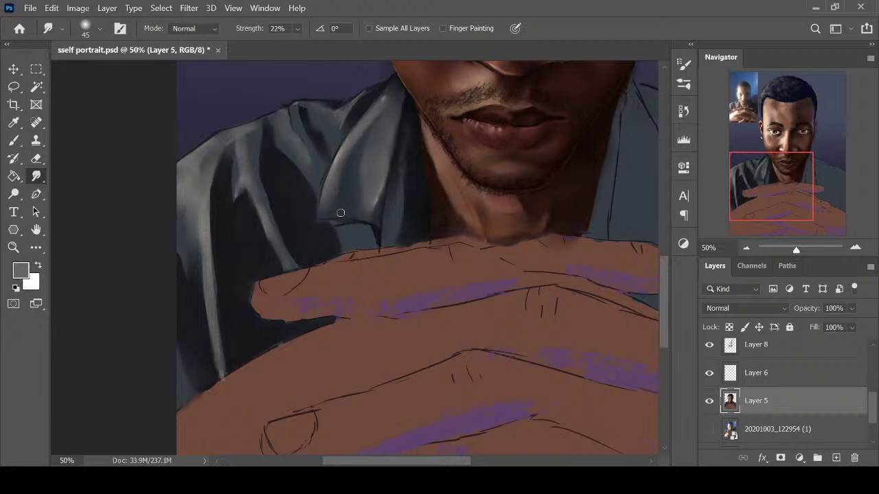
Sample a lighter warm grey, paint a thin highlight along the outer shoulder edge at 15 px, and smudge it at 45 px
{"action": "key", "text": "b"}
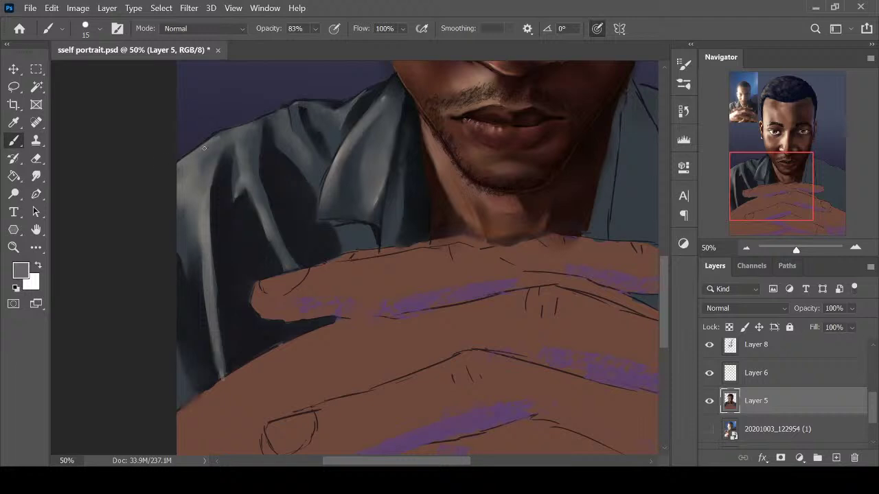
{"action": "left_click", "coordinate": [265, 157], "text": "alt"}
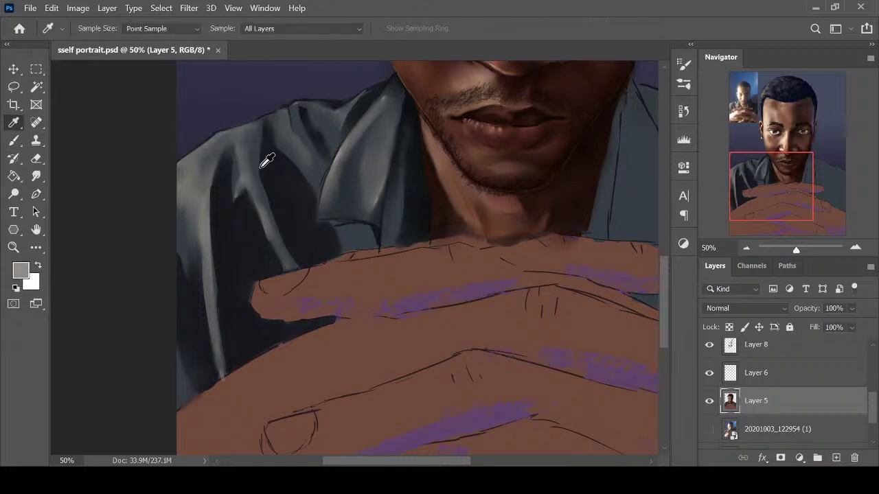
{"action": "left_click_drag", "start_coordinate": [180, 166], "coordinate": [200, 147]}
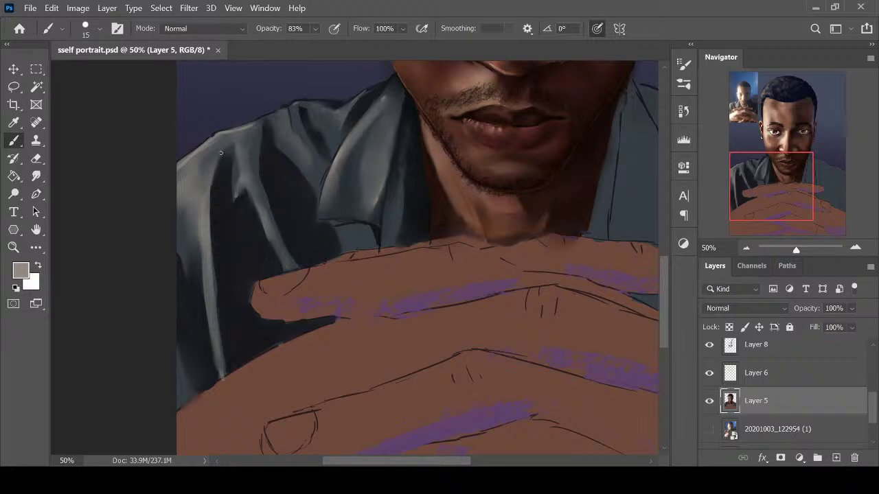
{"action": "key", "text": "r"}
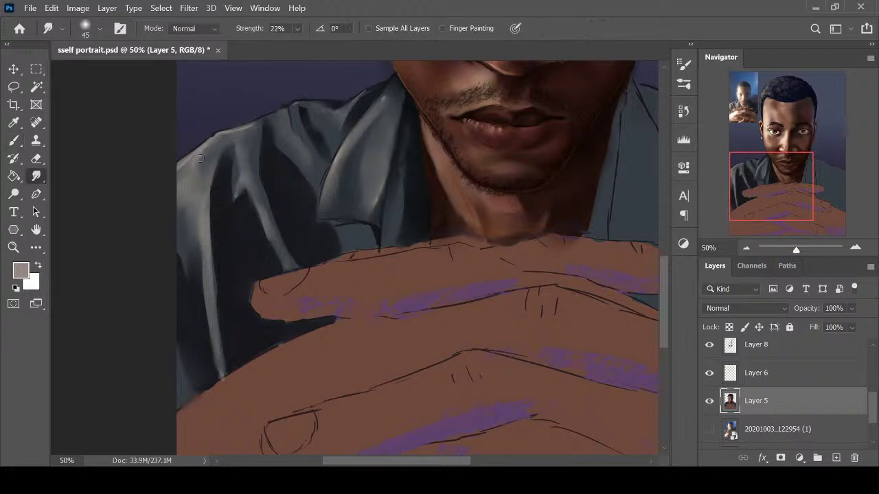
{"action": "mouse_move", "coordinate": [200, 158]}
{"action": "left_mouse_down"}
{"action": "mouse_move", "coordinate": [172, 171]}
{"action": "mouse_move", "coordinate": [249, 130]}
{"action": "left_mouse_up"}
Highlight the shoulder fold beside the collar at 15 px, retouch it with a sampled dark grey, and smudge it at 45 px
{"action": "key", "text": "b"}
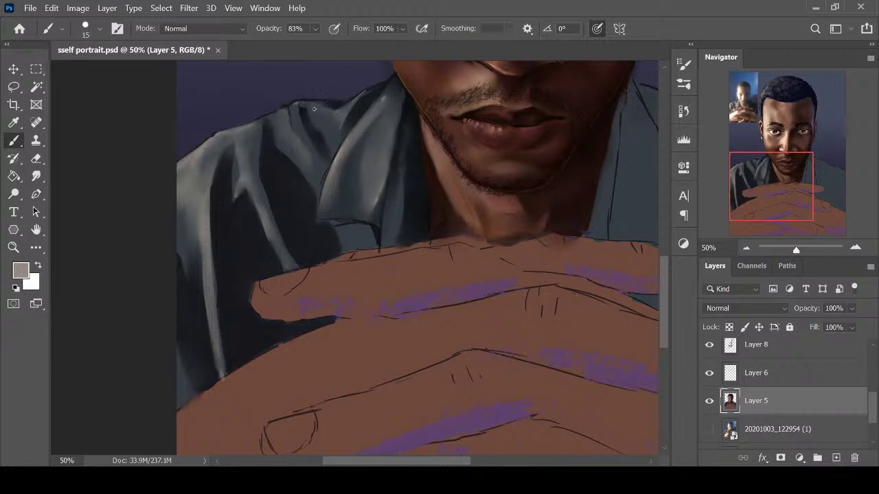
{"action": "mouse_move", "coordinate": [330, 113]}
{"action": "left_mouse_down"}
{"action": "mouse_move", "coordinate": [314, 108]}
{"action": "mouse_move", "coordinate": [319, 128]}
{"action": "mouse_move", "coordinate": [330, 114]}
{"action": "mouse_move", "coordinate": [323, 111]}
{"action": "mouse_move", "coordinate": [331, 129]}
{"action": "left_mouse_up"}
{"action": "key", "text": "r"}
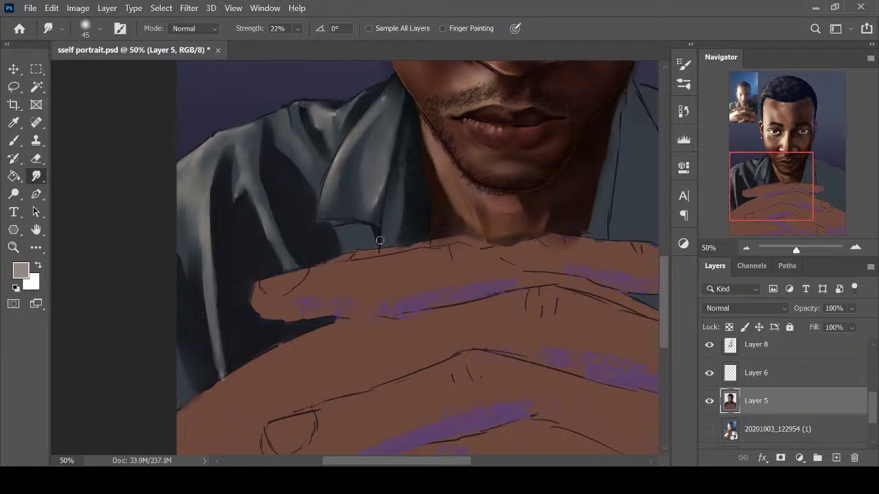
{"action": "key", "text": "i"}
{"action": "left_click", "coordinate": [340, 139]}
{"action": "key", "text": "b"}
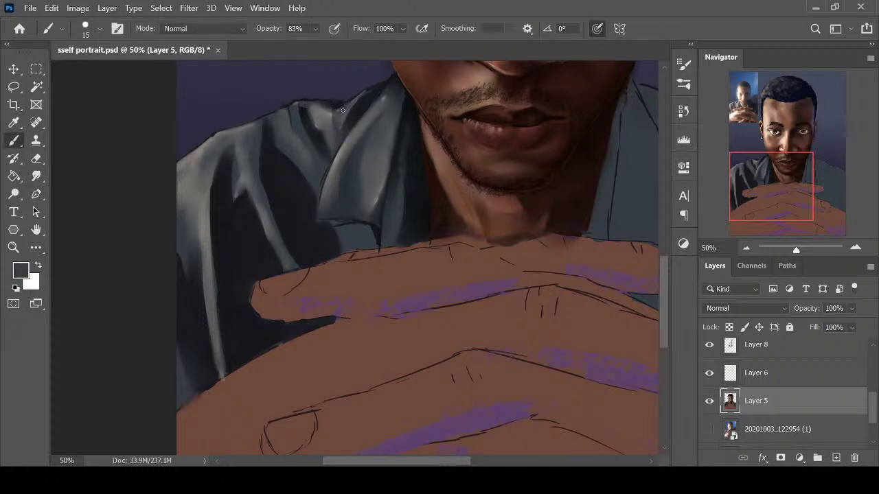
{"action": "key", "text": "i"}
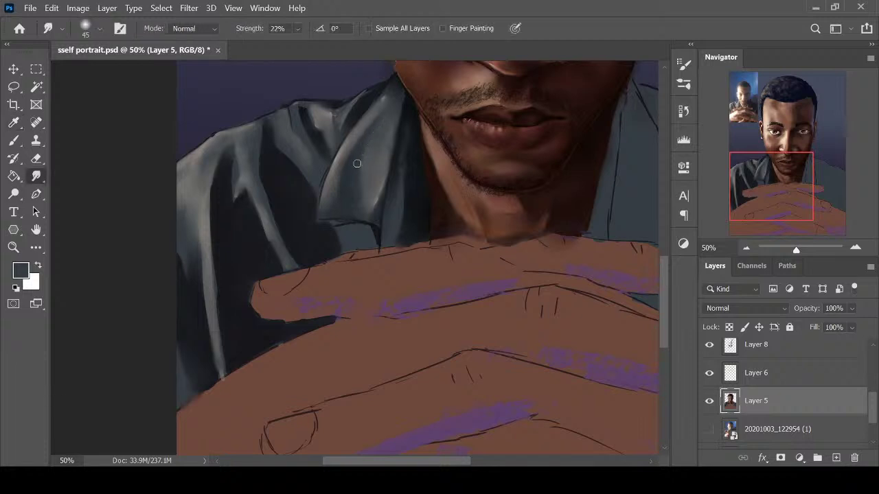
{"action": "key", "text": "r"}
Sample grey from the collar flap, paint a highlight along its lower edge, and blend it with the Smudge tool at 45 px
{"action": "key", "text": "i"}
{"action": "left_click", "coordinate": [327, 199]}
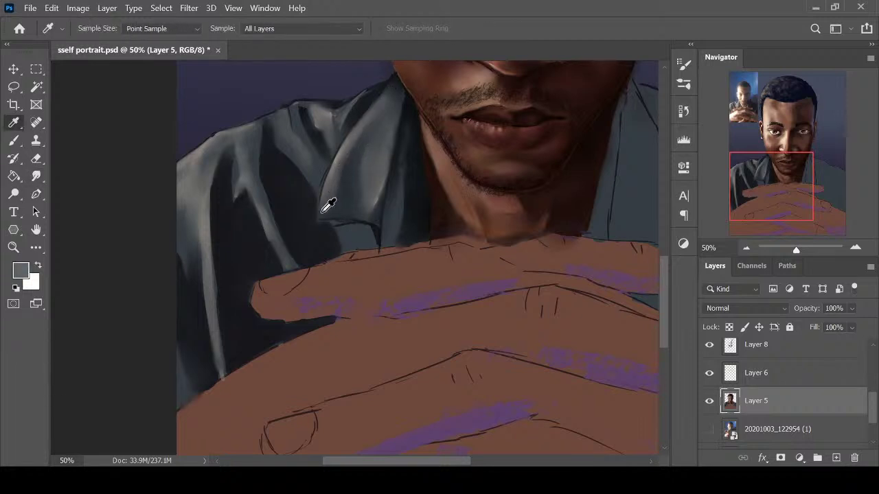
{"action": "key", "text": "b"}
{"action": "mouse_move", "coordinate": [323, 217]}
{"action": "left_mouse_down"}
{"action": "mouse_move", "coordinate": [348, 218]}
{"action": "mouse_move", "coordinate": [333, 214]}
{"action": "left_mouse_up"}
{"action": "key", "text": "r"}
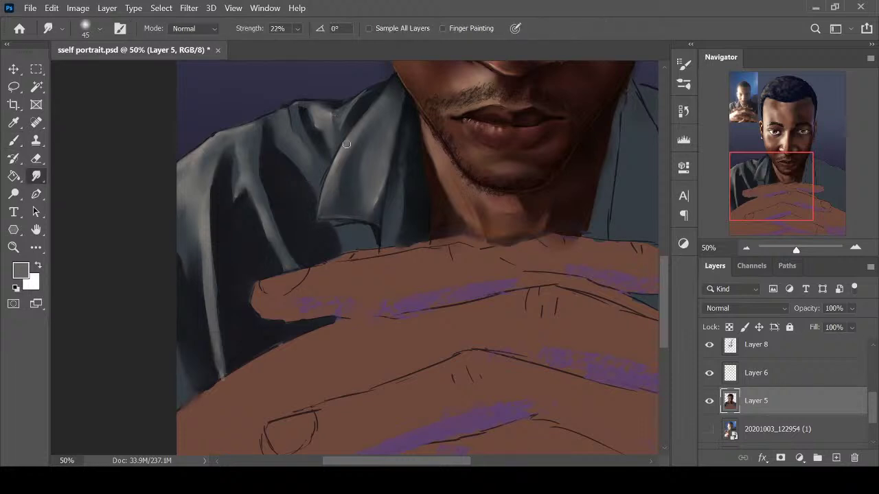
Sample grey from the lower sleeve and paint a lighter fold patch just above the hand with an enlarged brush
{"action": "key", "text": "i"}
{"action": "left_click", "coordinate": [275, 224]}
{"action": "key", "text": "b"}
{"action": "key", "text": "ctrl+minus"}
{"action": "key", "text": "ctrl+minus"}
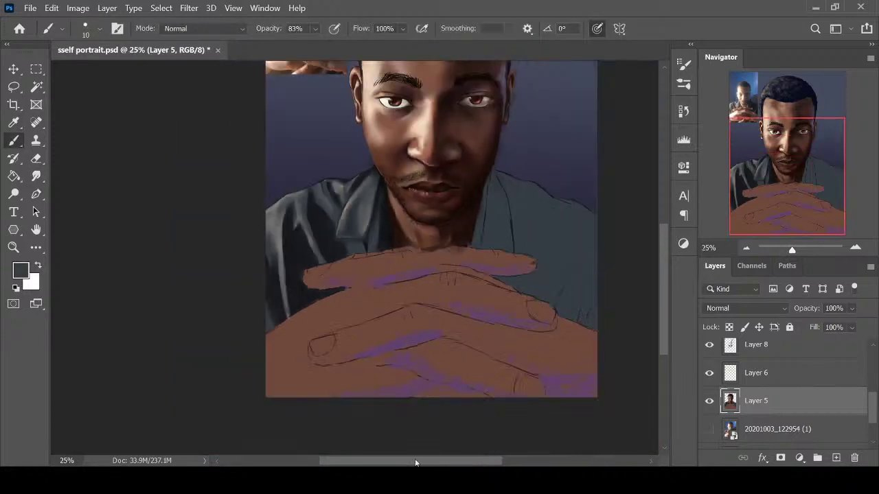
{"action": "left_click_drag", "start_coordinate": [447, 465], "coordinate": [468, 465]}
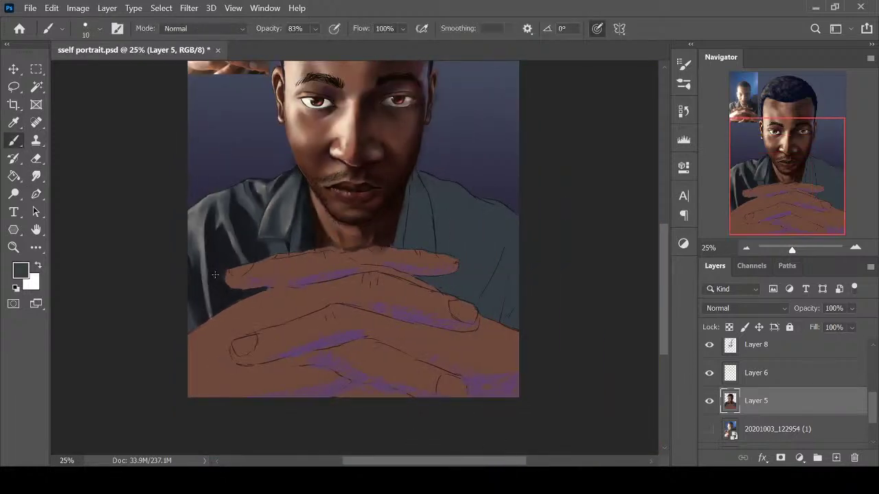
{"action": "key", "text": "i"}
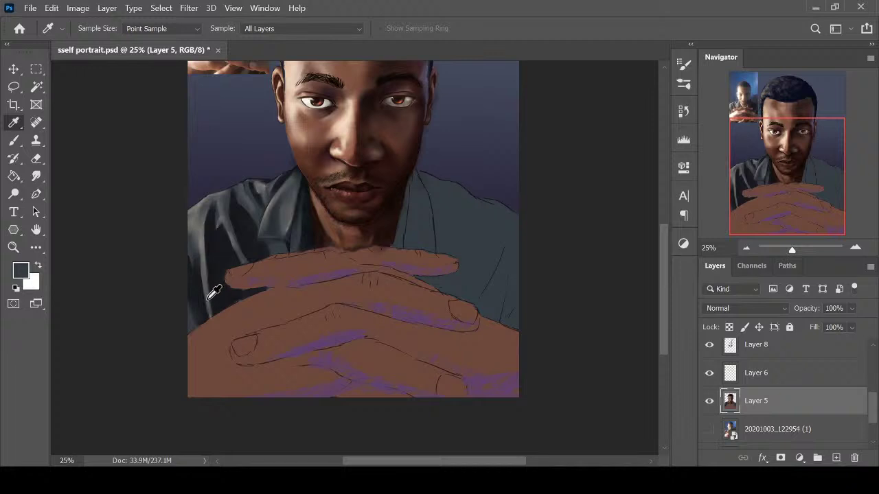
{"action": "left_click", "coordinate": [230, 226]}
{"action": "left_click", "coordinate": [203, 285]}
{"action": "key", "text": "b"}
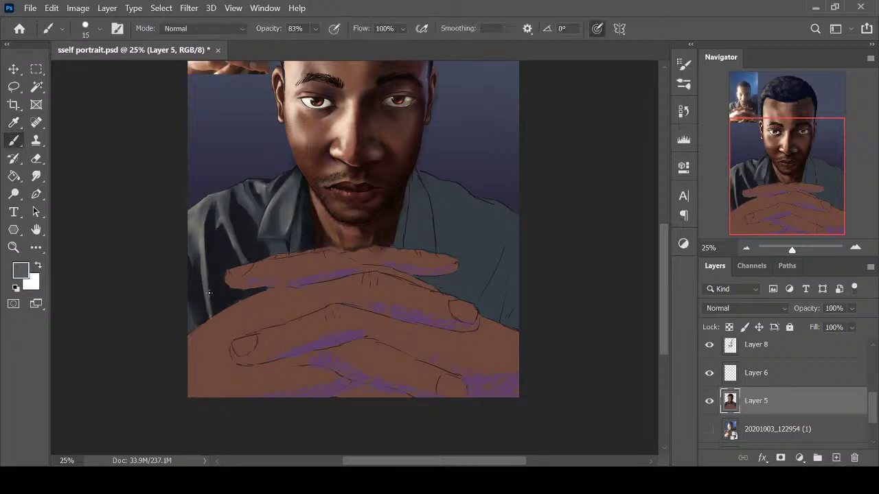
{"action": "key", "text": "bracketright"}
{"action": "key", "text": "bracketright"}
{"action": "key", "text": "bracketright"}
{"action": "key", "text": "bracketright"}
{"action": "mouse_move", "coordinate": [212, 293]}
{"action": "left_mouse_down"}
{"action": "mouse_move", "coordinate": [224, 299]}
{"action": "mouse_move", "coordinate": [212, 314]}
{"action": "left_mouse_up"}
Smudge the new grey patch and the long sleeve highlight into the surrounding shadow at 70 px
{"action": "key", "text": "r"}
{"action": "key", "text": "bracketright"}
{"action": "key", "text": "bracketright"}
{"action": "key", "text": "bracketright"}
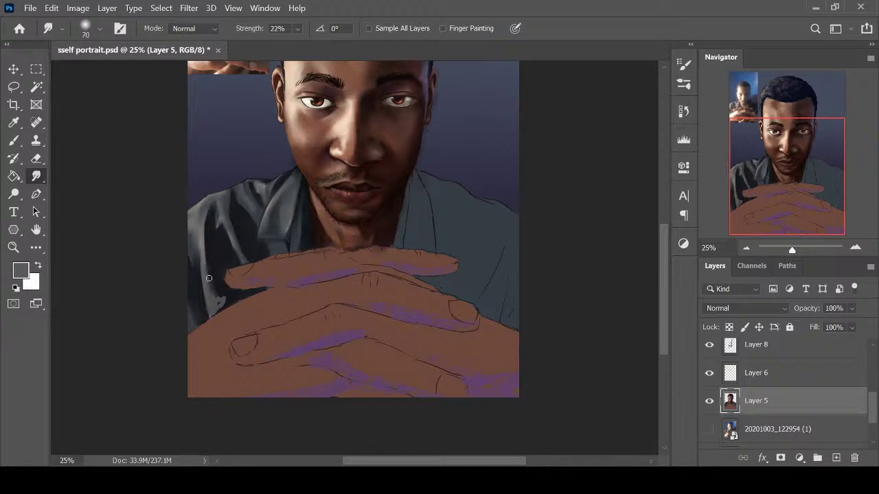
{"action": "mouse_move", "coordinate": [209, 278]}
{"action": "left_mouse_down"}
{"action": "mouse_move", "coordinate": [217, 307]}
{"action": "mouse_move", "coordinate": [203, 248]}
{"action": "left_mouse_up"}
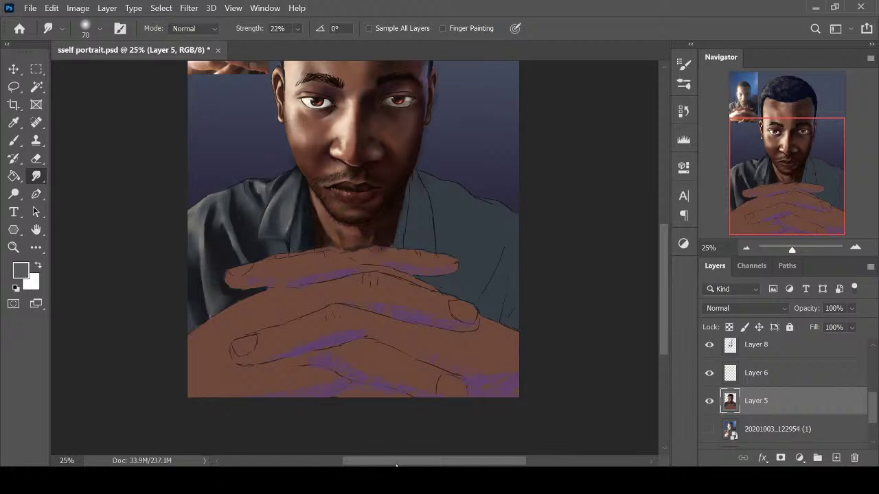
Sample a dark tone just below the finished collar flap and reduce the brush to 10 px
{"action": "left_click_drag", "start_coordinate": [396, 461], "coordinate": [423, 460]}
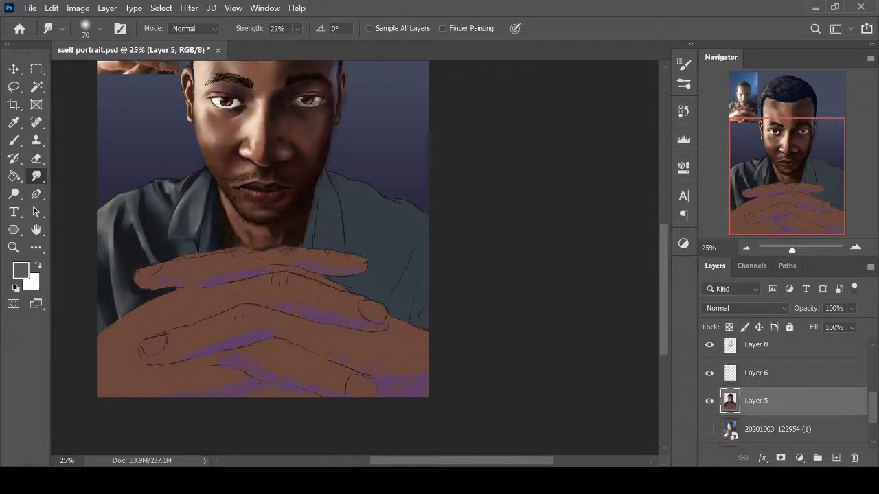
{"action": "key", "text": "ctrl+plus"}
{"action": "key", "text": "e"}
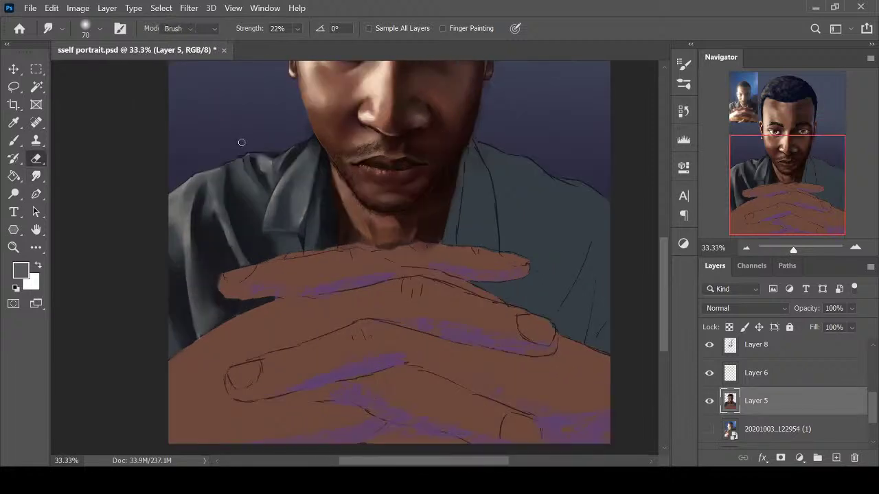
{"action": "left_click_drag", "start_coordinate": [454, 461], "coordinate": [478, 462]}
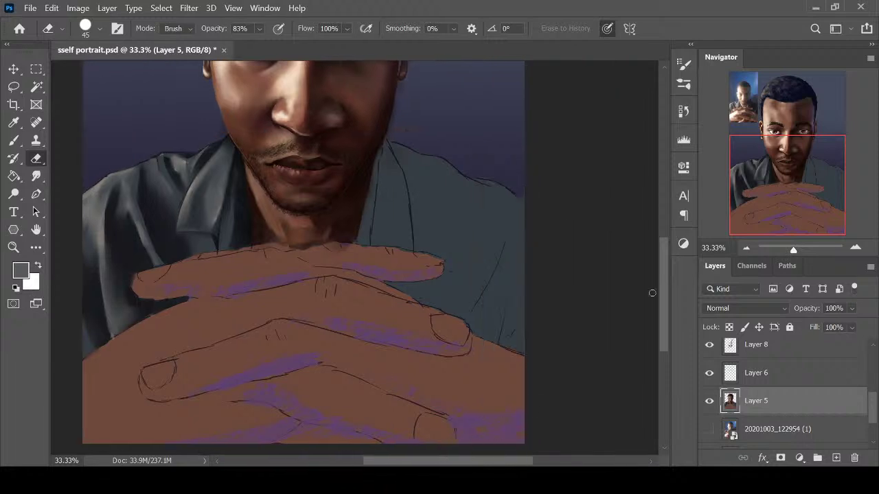
{"action": "key", "text": "ctrl+plus"}
{"action": "key", "text": "i"}
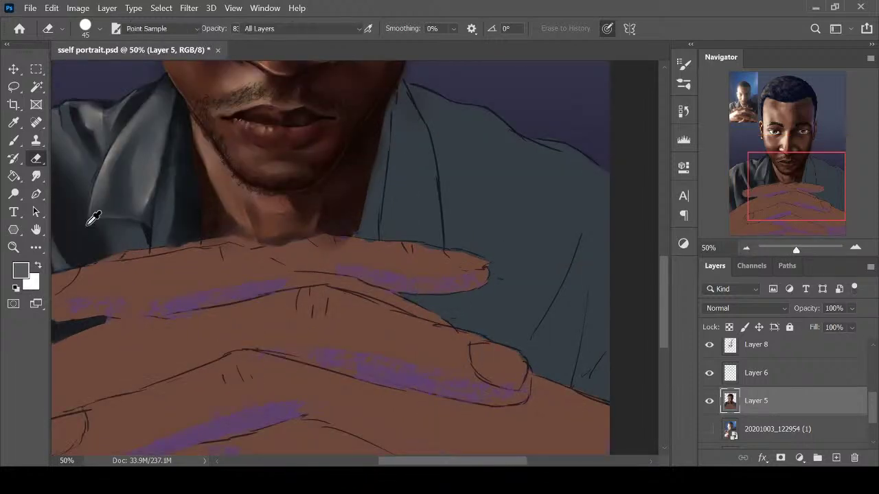
{"action": "left_click", "coordinate": [96, 219]}
{"action": "key", "text": "b"}
{"action": "key", "text": "bracketleft"}
{"action": "key", "text": "bracketleft"}
{"action": "key", "text": "bracketleft"}
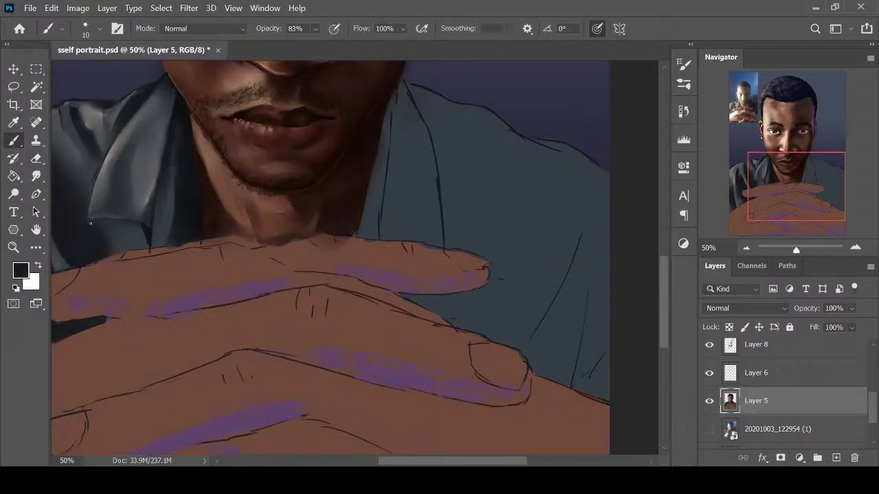
Sample further dark shirt tones from the finished collar, ending with a near-black shade for the unpainted side's shadows
{"action": "left_click", "coordinate": [95, 167], "text": "alt"}
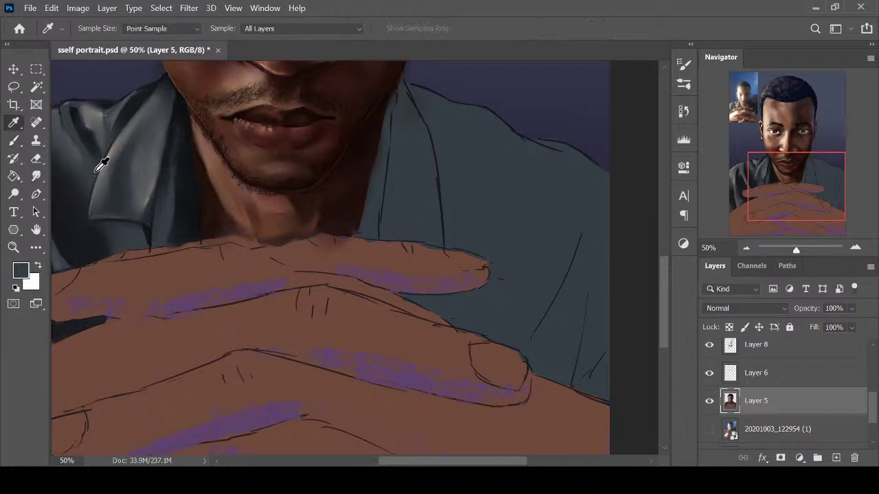
{"action": "key", "text": "r"}
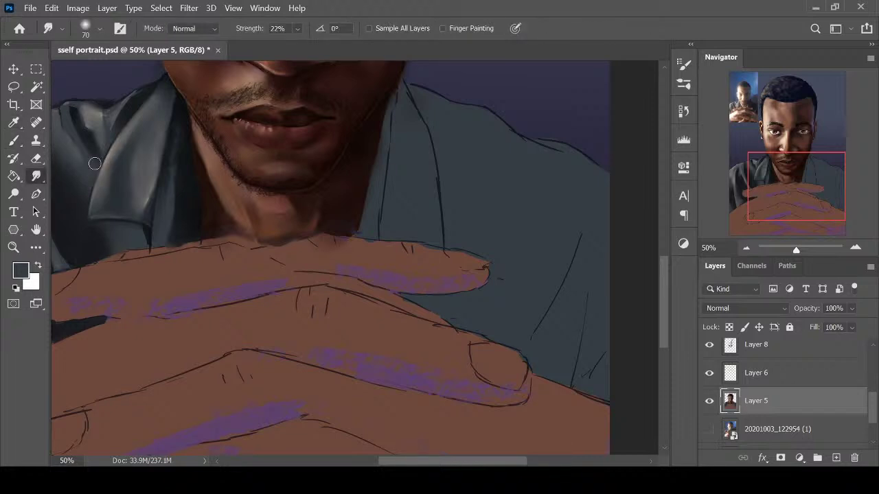
{"action": "key", "text": "i"}
{"action": "left_click", "coordinate": [154, 228]}
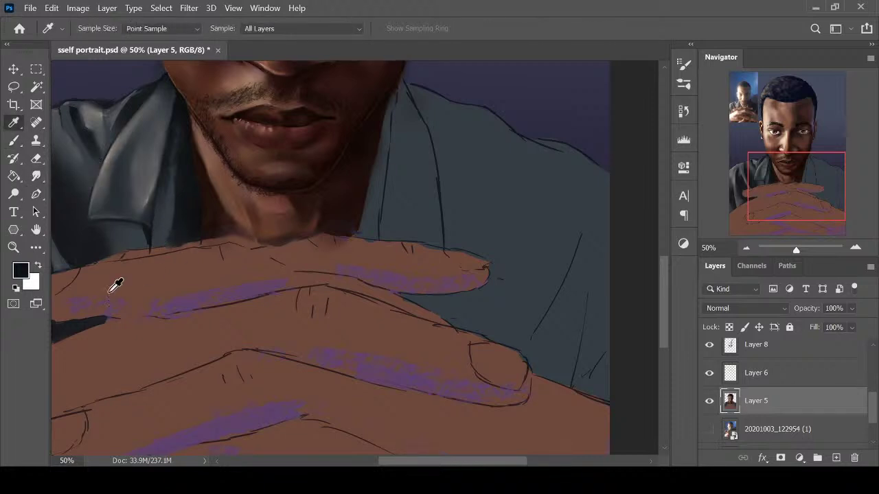
{"action": "key", "text": "ctrl+minus"}
{"action": "left_click_drag", "start_coordinate": [451, 461], "coordinate": [484, 461]}
{"action": "key", "text": "ctrl+plus"}
{"action": "left_click", "coordinate": [333, 247]}
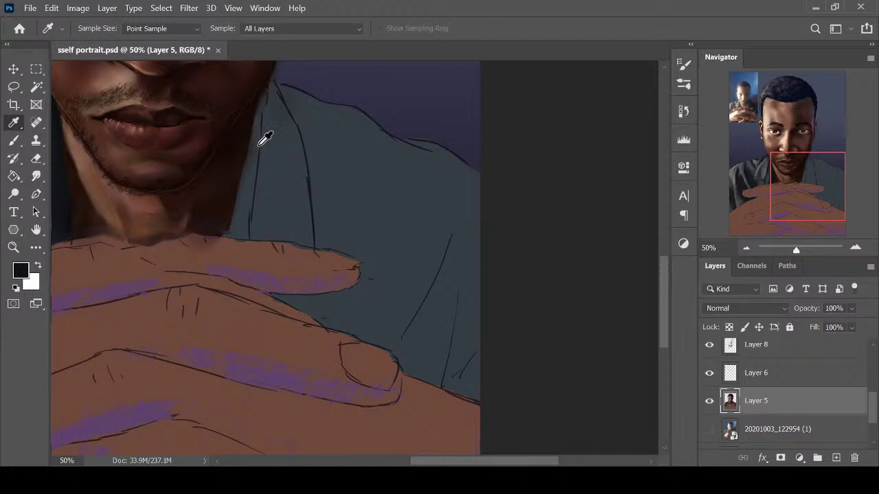
Paint thin near-black fold shadows along the outer edge of the unshaded sleeve at 25 px
{"action": "key", "text": "b"}
{"action": "key", "text": "ctrl+minus"}
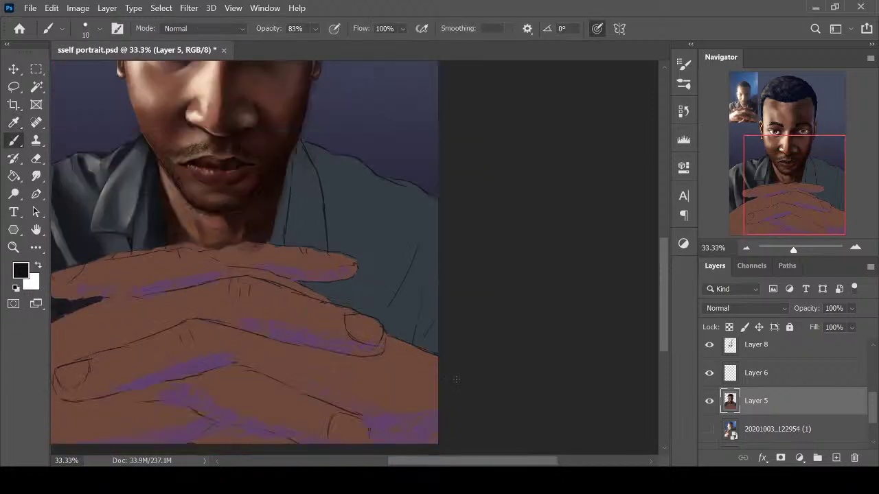
{"action": "key", "text": "bracketright"}
{"action": "key", "text": "bracketright"}
{"action": "key", "text": "bracketright"}
{"action": "left_click_drag", "start_coordinate": [424, 262], "coordinate": [414, 341]}
{"action": "mouse_move", "coordinate": [431, 309]}
{"action": "left_mouse_down"}
{"action": "mouse_move", "coordinate": [415, 338]}
{"action": "mouse_move", "coordinate": [424, 328]}
{"action": "left_mouse_up"}
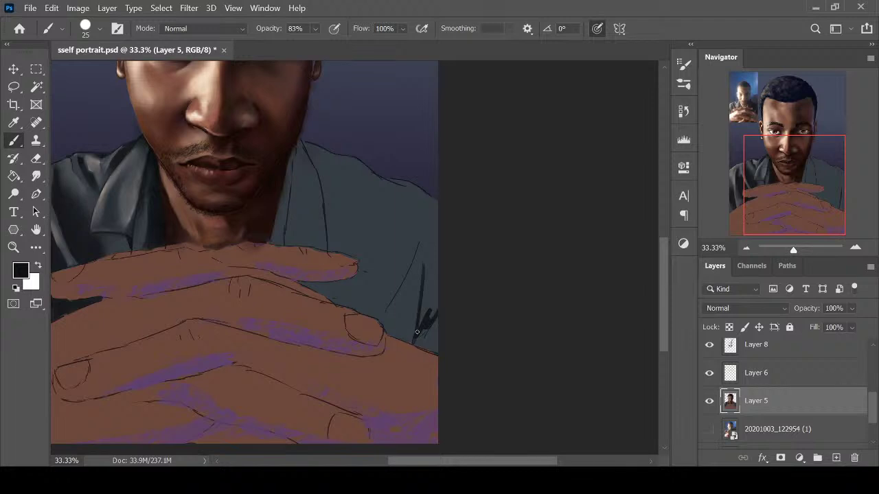
{"action": "left_click_drag", "start_coordinate": [424, 260], "coordinate": [431, 314]}
{"action": "left_click_drag", "start_coordinate": [432, 243], "coordinate": [424, 262]}
Paint a diagonal fold shadow from the unshaded shoulder down to the thumb-side fingertip with the 25 px brush
{"action": "left_click_drag", "start_coordinate": [421, 221], "coordinate": [396, 283]}
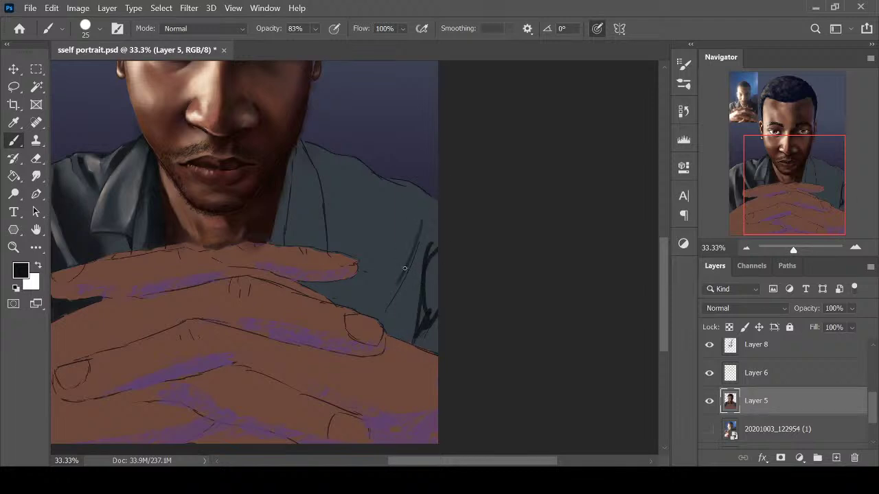
{"action": "left_click_drag", "start_coordinate": [412, 244], "coordinate": [381, 315]}
{"action": "mouse_move", "coordinate": [417, 245]}
{"action": "left_mouse_down"}
{"action": "mouse_move", "coordinate": [396, 309]}
{"action": "mouse_move", "coordinate": [383, 327]}
{"action": "mouse_move", "coordinate": [376, 318]}
{"action": "left_mouse_up"}
{"action": "mouse_move", "coordinate": [403, 283]}
{"action": "left_mouse_down"}
{"action": "mouse_move", "coordinate": [383, 322]}
{"action": "mouse_move", "coordinate": [395, 308]}
{"action": "left_mouse_up"}
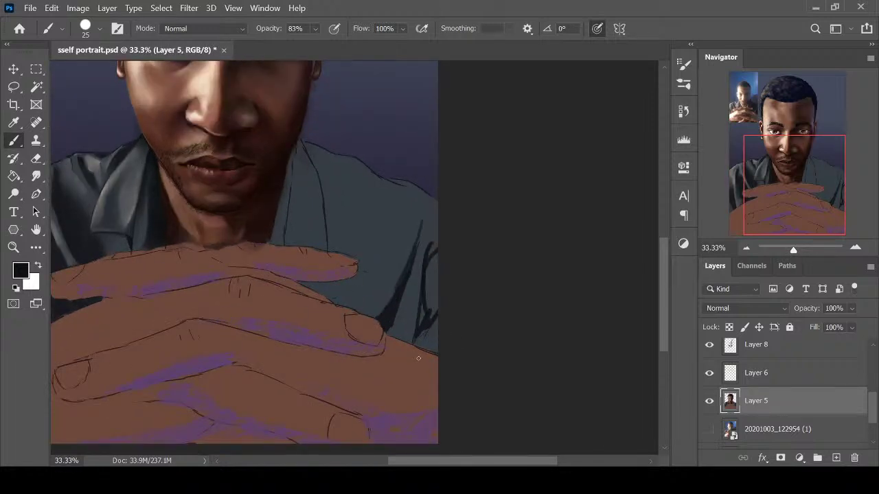
Enlarge the brush to 60 px and thicken the diagonal sleeve fold into one broad dark shadow
{"action": "key", "text": "bracketright"}
{"action": "key", "text": "bracketright"}
{"action": "key", "text": "bracketright"}
{"action": "key", "text": "bracketright"}
{"action": "left_click_drag", "start_coordinate": [422, 201], "coordinate": [397, 241]}
{"action": "key", "text": "bracketright"}
{"action": "key", "text": "bracketright"}
{"action": "mouse_move", "coordinate": [420, 205]}
{"action": "left_mouse_down"}
{"action": "mouse_move", "coordinate": [364, 306]}
{"action": "mouse_move", "coordinate": [379, 311]}
{"action": "mouse_move", "coordinate": [404, 250]}
{"action": "mouse_move", "coordinate": [378, 298]}
{"action": "mouse_move", "coordinate": [415, 245]}
{"action": "mouse_move", "coordinate": [407, 236]}
{"action": "left_mouse_up"}
Add a small dark shadow patch on the shirt directly beneath the uppermost fingertip
{"action": "left_click", "coordinate": [36, 176]}
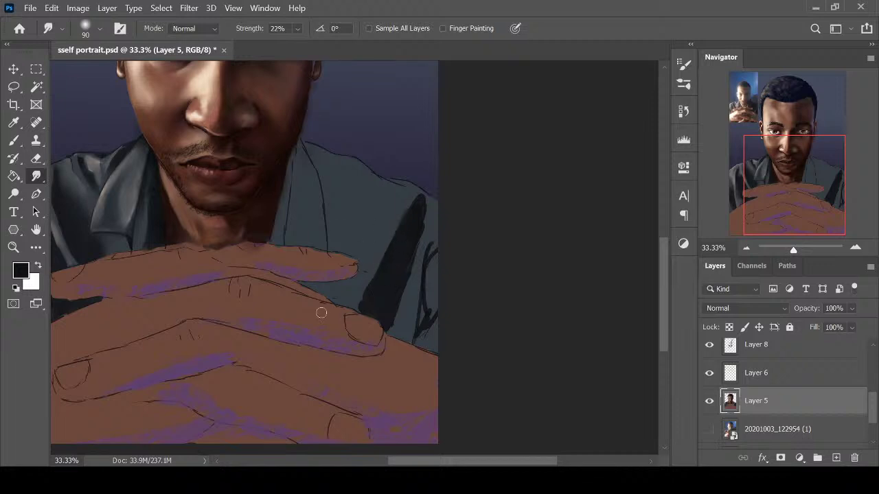
{"action": "key", "text": "bracketleft"}
{"action": "key", "text": "ctrl+plus"}
{"action": "left_click_drag", "start_coordinate": [269, 291], "coordinate": [314, 298]}
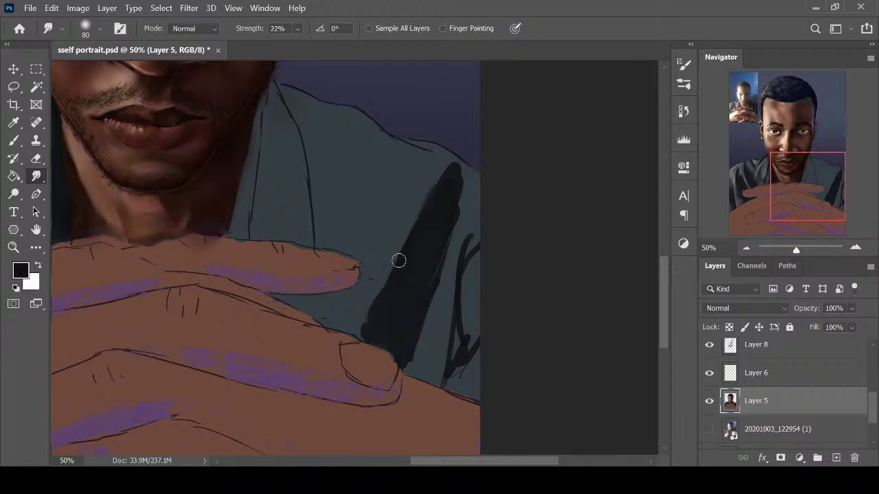
{"action": "key", "text": "ctrl+minus"}
{"action": "key", "text": "b"}
{"action": "left_click_drag", "start_coordinate": [303, 282], "coordinate": [330, 287]}
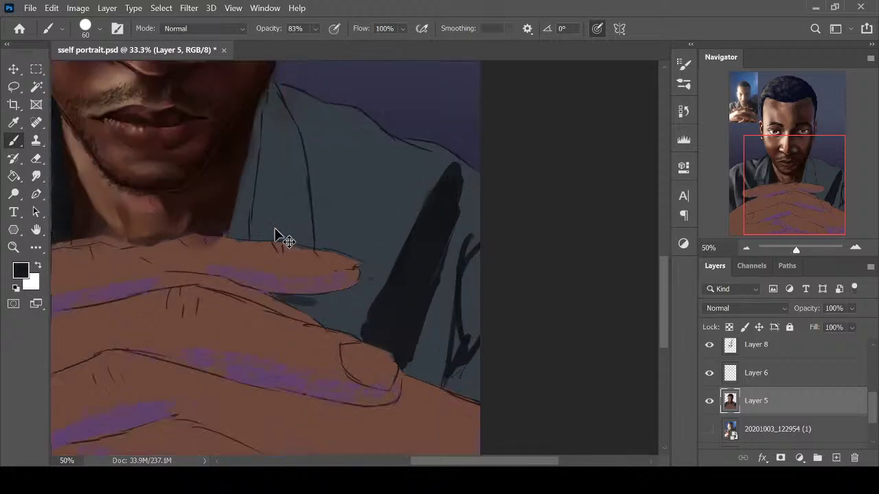
Save the portrait, then darken the unfinished collar's inner edge along the neck with a 45 px brush
{"action": "key", "text": "ctrl+plus"}
{"action": "scroll", "coordinate": [295, 226], "scroll_direction": "up", "scroll_amount": 3}
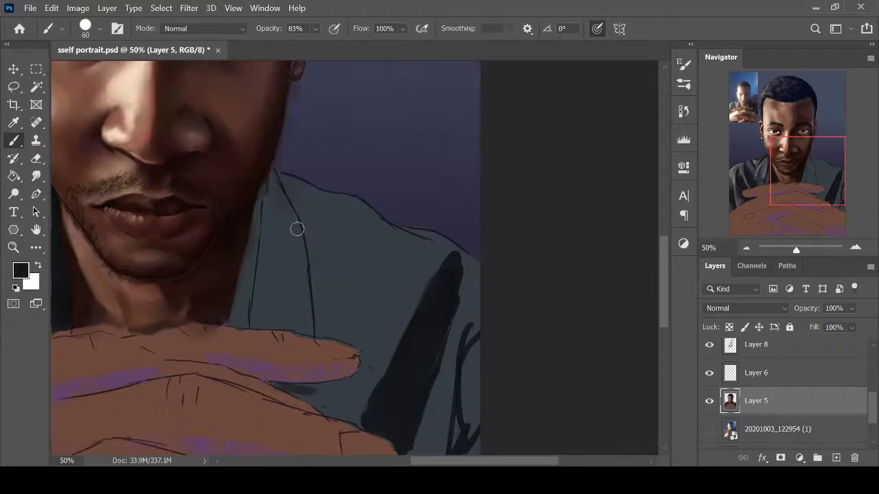
{"action": "key", "text": "i"}
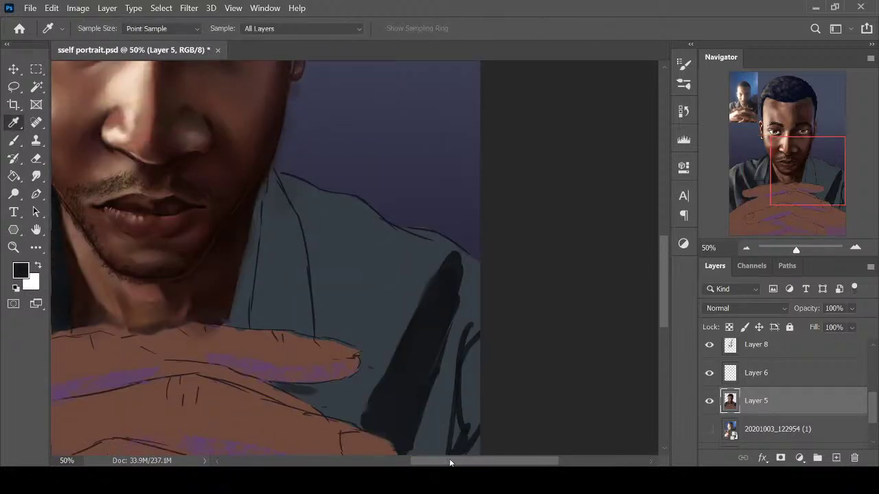
{"action": "left_click_drag", "start_coordinate": [449, 464], "coordinate": [429, 465]}
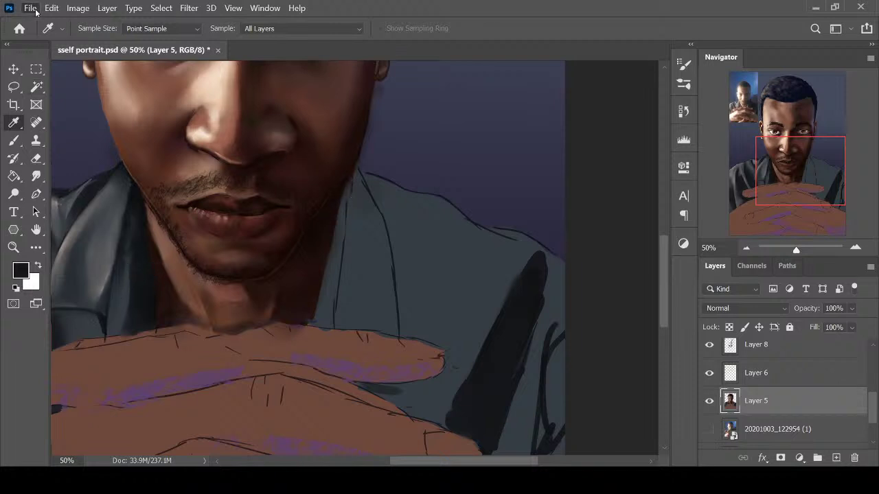
{"action": "key", "text": "b"}
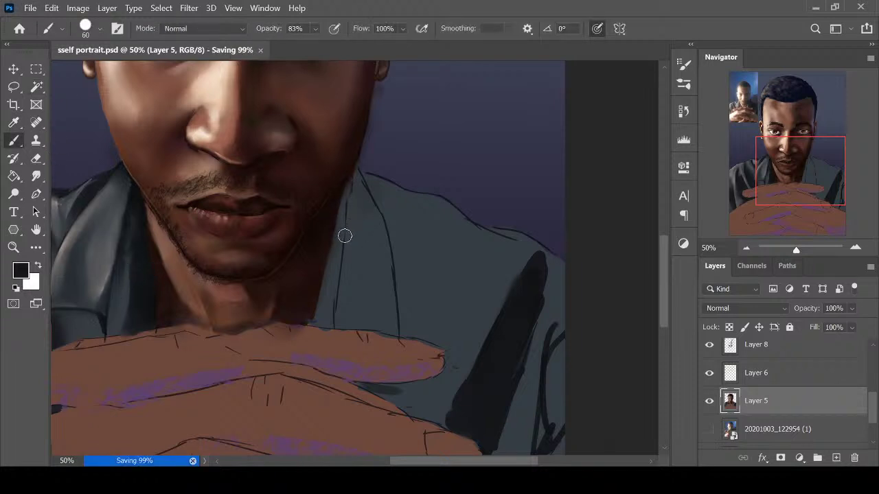
{"action": "key", "text": "bracketleft"}
{"action": "key", "text": "bracketleft"}
{"action": "left_click_drag", "start_coordinate": [348, 182], "coordinate": [333, 284]}
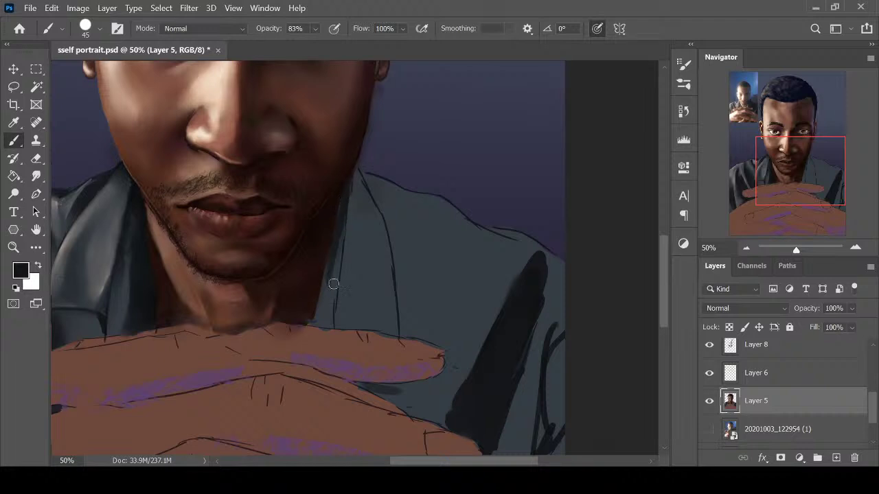
Shade the upper outer fold of the unfinished collar and erase the paint spilling onto the background
{"action": "mouse_move", "coordinate": [361, 165]}
{"action": "left_mouse_down"}
{"action": "mouse_move", "coordinate": [393, 230]}
{"action": "mouse_move", "coordinate": [398, 192]}
{"action": "mouse_move", "coordinate": [394, 254]}
{"action": "left_mouse_up"}
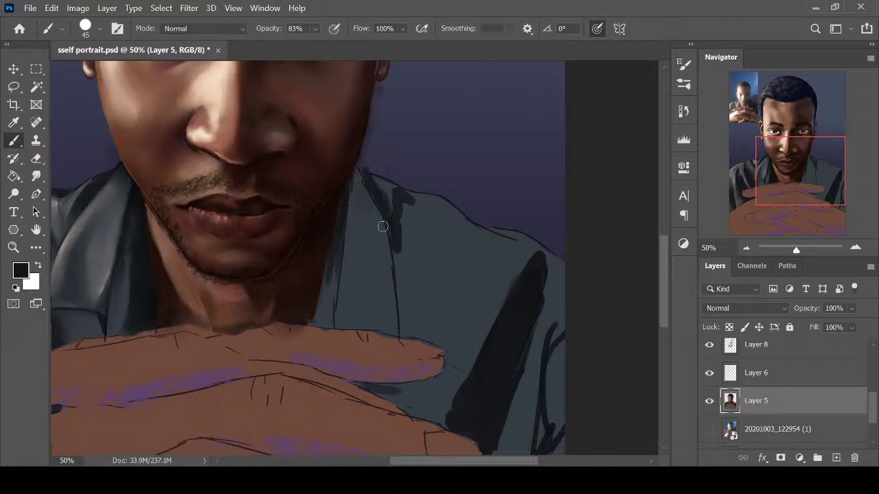
{"action": "left_click", "coordinate": [370, 178], "text": "alt"}
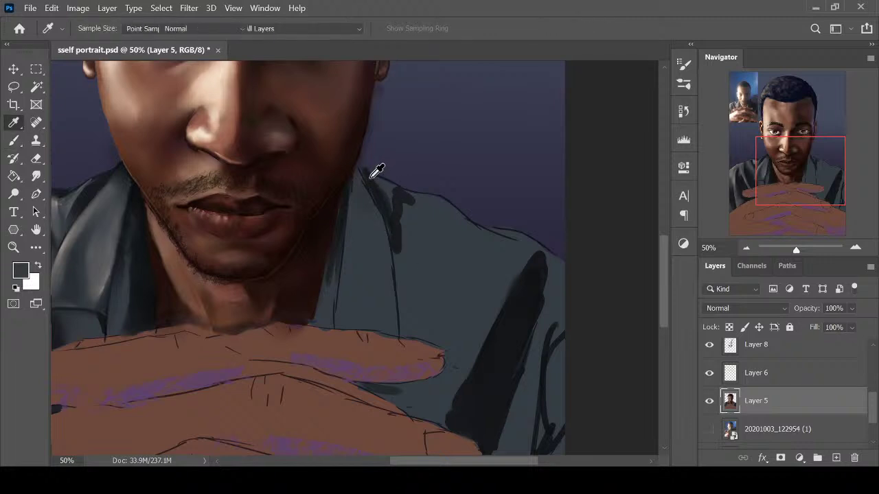
{"action": "key", "text": "e"}
{"action": "left_click_drag", "start_coordinate": [376, 171], "coordinate": [370, 165]}
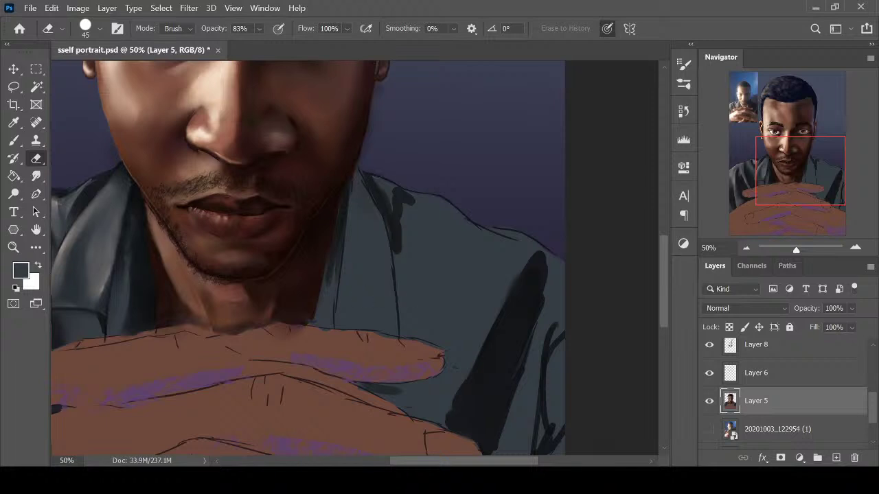
Sample the fold's dark tone and extend the shadow along the collar's outer edge down to the hand
{"action": "key", "text": "i"}
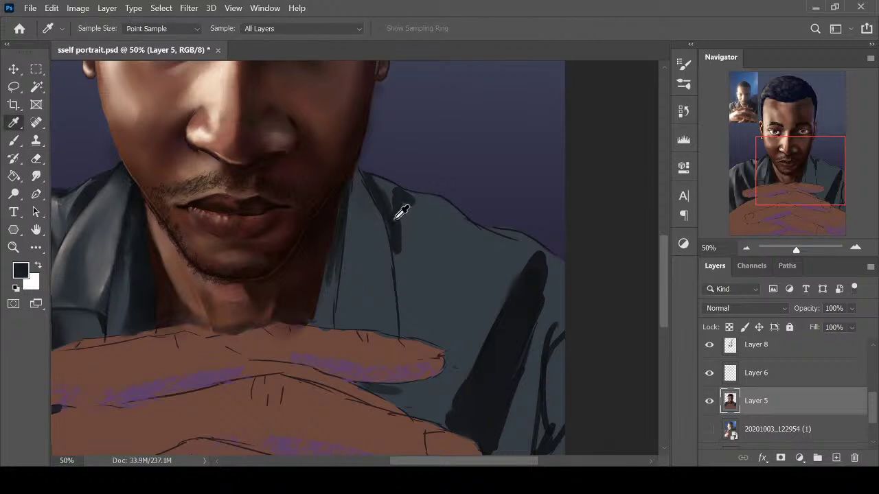
{"action": "key", "text": "b"}
{"action": "left_click_drag", "start_coordinate": [394, 227], "coordinate": [403, 331]}
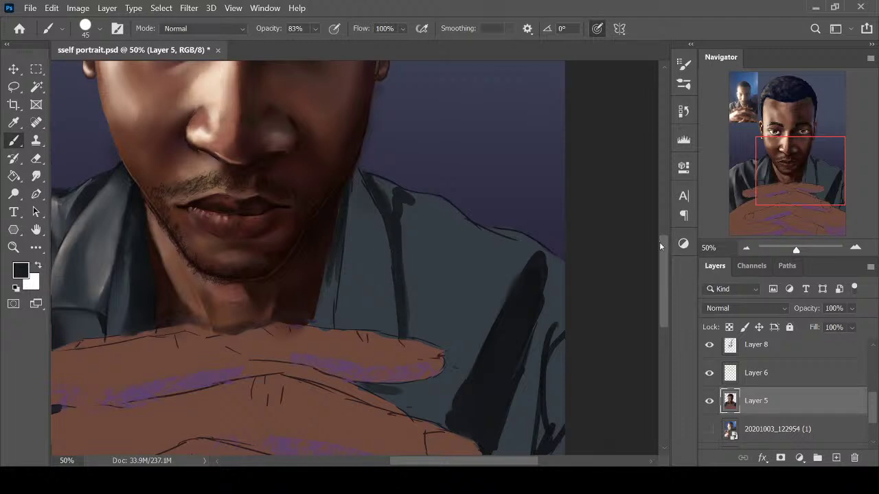
Widen the dark shirt shadow in the gap below the uppermost fingertip at 60 px
{"action": "scroll", "coordinate": [485, 400], "scroll_direction": "down", "scroll_amount": 2}
{"action": "key", "text": "bracketright"}
{"action": "key", "text": "bracketright"}
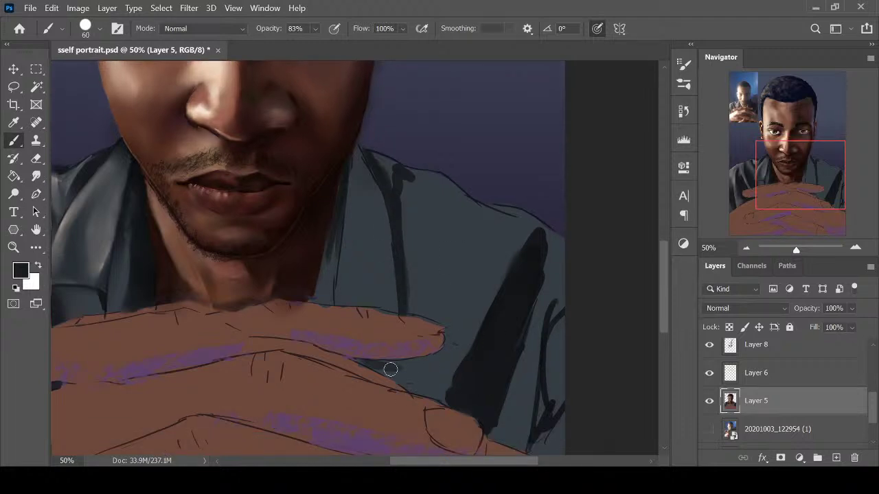
{"action": "mouse_move", "coordinate": [390, 369]}
{"action": "left_mouse_down"}
{"action": "mouse_move", "coordinate": [376, 368]}
{"action": "mouse_move", "coordinate": [430, 365]}
{"action": "left_mouse_up"}
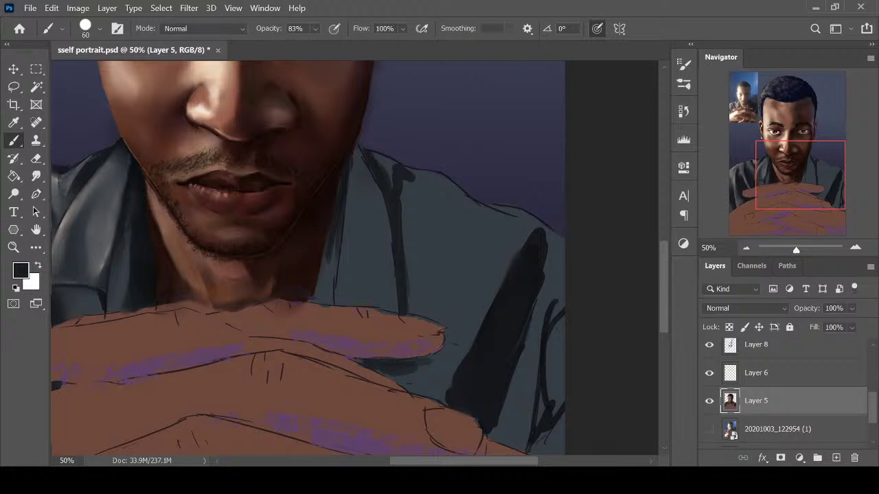
Block in a broad shadow on the shirt beside the collar at 80 px and fill out the dark patch below the fingertip
{"action": "key", "text": "bracketright"}
{"action": "key", "text": "bracketright"}
{"action": "mouse_move", "coordinate": [408, 187]}
{"action": "left_mouse_down"}
{"action": "mouse_move", "coordinate": [425, 201]}
{"action": "mouse_move", "coordinate": [414, 298]}
{"action": "mouse_move", "coordinate": [428, 300]}
{"action": "left_mouse_up"}
{"action": "mouse_move", "coordinate": [410, 208]}
{"action": "left_mouse_down"}
{"action": "mouse_move", "coordinate": [413, 299]}
{"action": "mouse_move", "coordinate": [428, 291]}
{"action": "mouse_move", "coordinate": [433, 237]}
{"action": "left_mouse_up"}
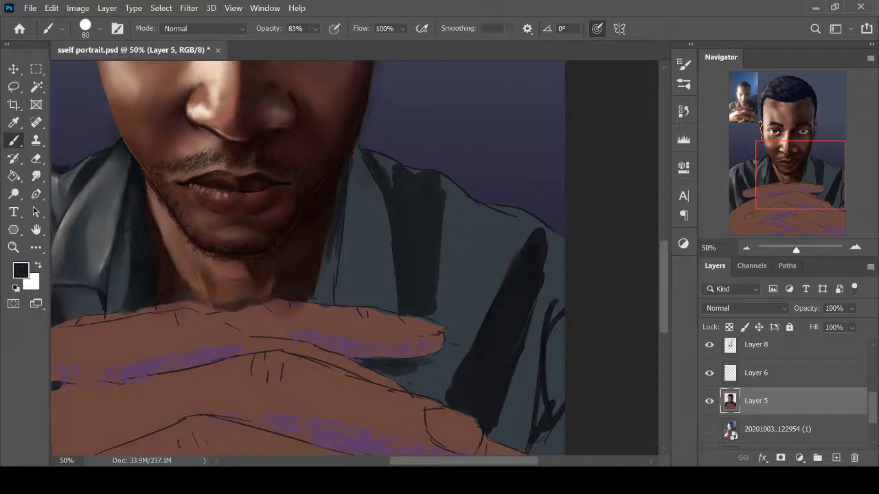
{"action": "mouse_move", "coordinate": [415, 368]}
{"action": "left_mouse_down"}
{"action": "mouse_move", "coordinate": [413, 387]}
{"action": "mouse_move", "coordinate": [420, 377]}
{"action": "left_mouse_up"}
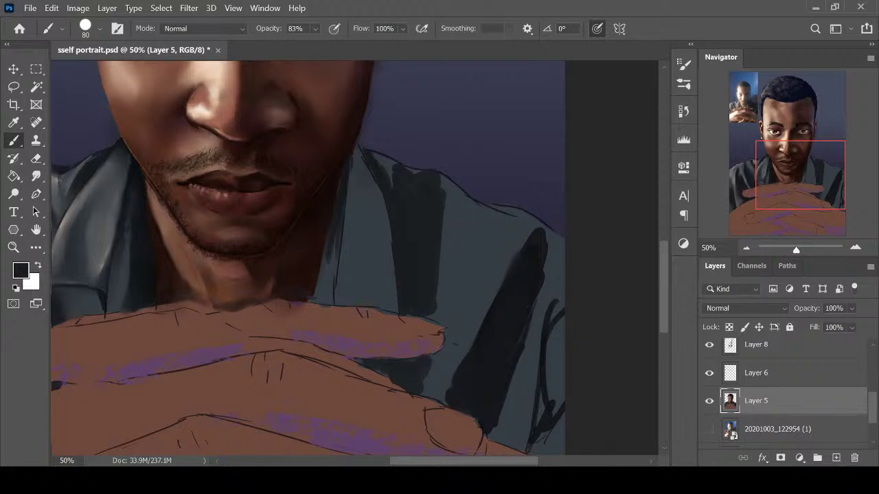
{"action": "left_click_drag", "start_coordinate": [448, 198], "coordinate": [441, 228]}
{"action": "mouse_move", "coordinate": [435, 188]}
{"action": "left_mouse_down"}
{"action": "mouse_move", "coordinate": [451, 245]}
{"action": "mouse_move", "coordinate": [495, 278]}
{"action": "left_mouse_up"}
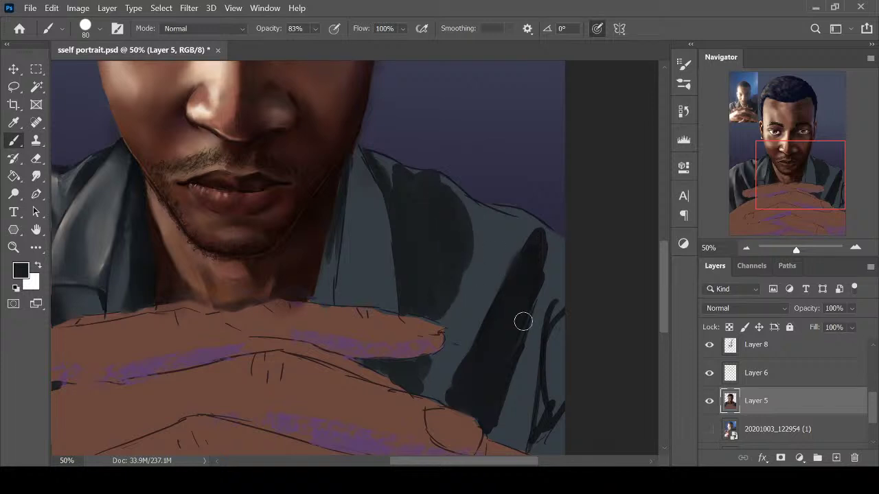
Sample grey from the finished shoulder and paint highlights along the diagonal sleeve fold and the unfinished collar at 50 px
{"action": "key", "text": "ctrl+minus"}
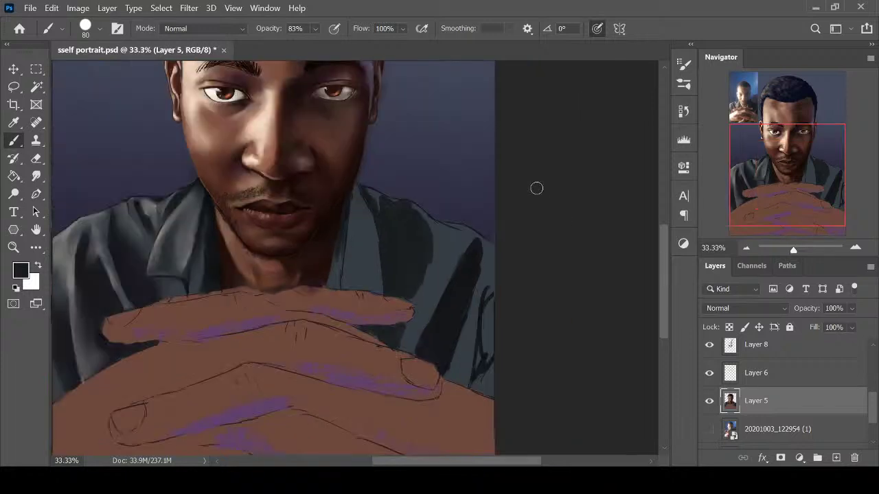
{"action": "left_click", "coordinate": [108, 236], "text": "alt"}
{"action": "key", "text": "bracketleft"}
{"action": "key", "text": "bracketleft"}
{"action": "key", "text": "bracketleft"}
{"action": "left_click_drag", "start_coordinate": [464, 245], "coordinate": [420, 313]}
{"action": "mouse_move", "coordinate": [462, 244]}
{"action": "left_mouse_down"}
{"action": "mouse_move", "coordinate": [420, 313]}
{"action": "mouse_move", "coordinate": [474, 235]}
{"action": "left_mouse_up"}
{"action": "left_click_drag", "start_coordinate": [361, 230], "coordinate": [361, 202]}
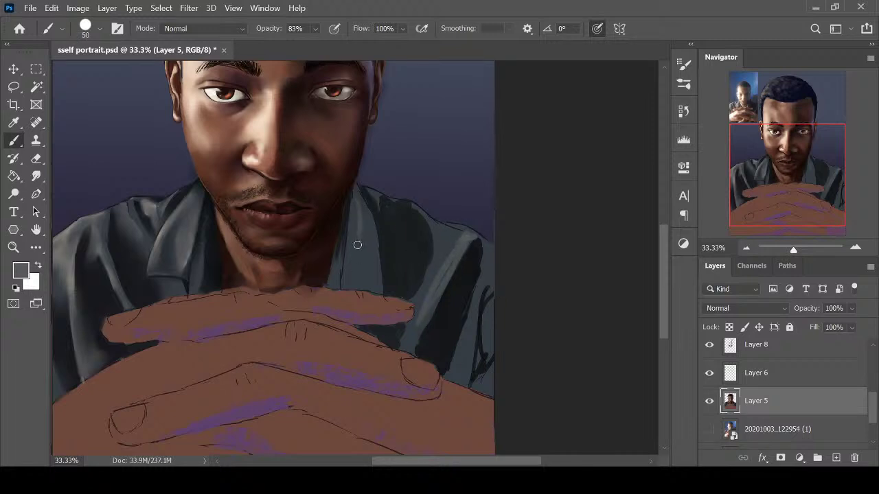
Sample the dark tone of the finished collar and paint shadows along the unfinished collar's inner edge beside the neck at 25 px
{"action": "scroll", "coordinate": [353, 212], "scroll_direction": "up", "scroll_amount": 1}
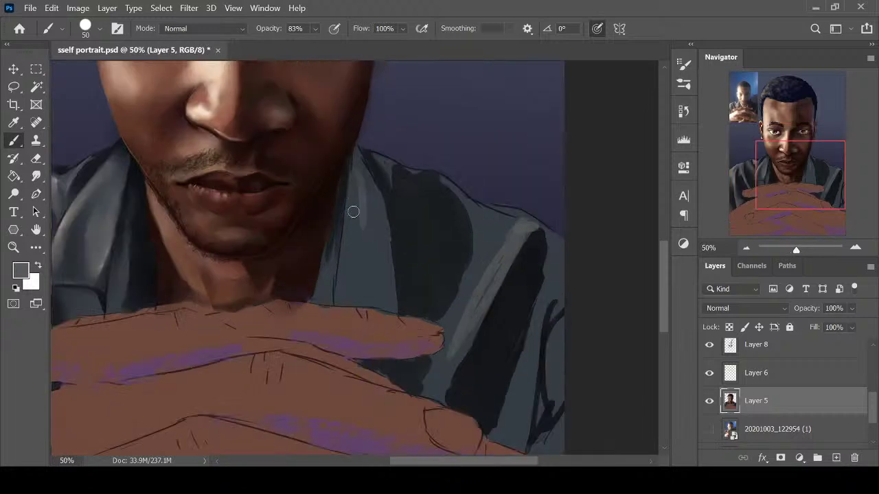
{"action": "key", "text": "i"}
{"action": "left_click", "coordinate": [141, 167]}
{"action": "scroll", "coordinate": [356, 221], "scroll_direction": "up", "scroll_amount": 1}
{"action": "key", "text": "b"}
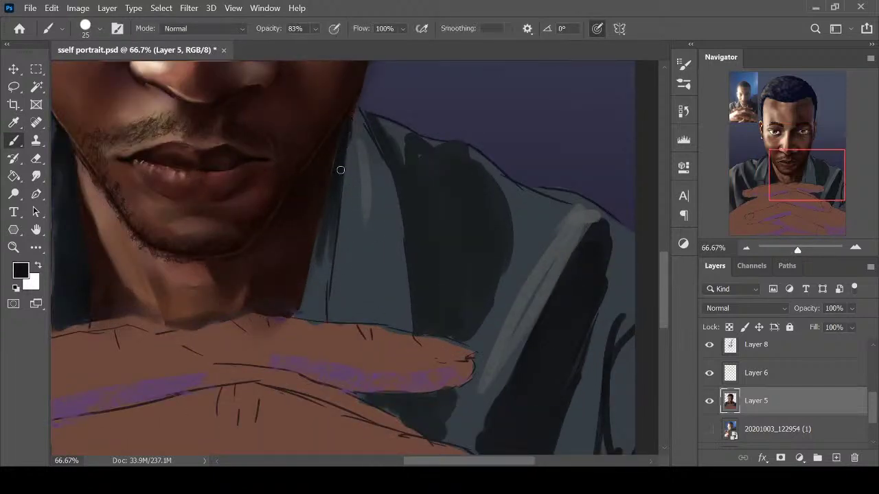
{"action": "left_click_drag", "start_coordinate": [323, 223], "coordinate": [305, 302]}
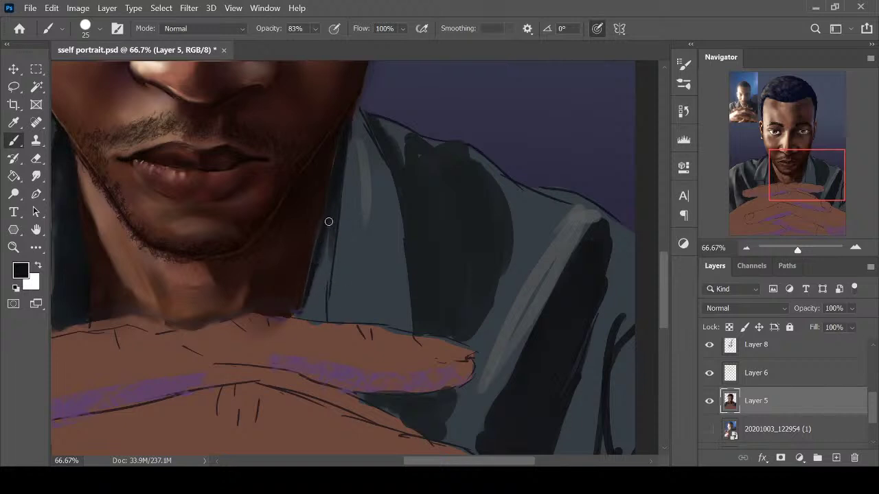
{"action": "mouse_move", "coordinate": [331, 220]}
{"action": "left_mouse_down"}
{"action": "mouse_move", "coordinate": [322, 307]}
{"action": "mouse_move", "coordinate": [328, 271]}
{"action": "left_mouse_up"}
Smudge the new shadow along the collar's inner edge at 22% strength, reducing the tip to 50 px
{"action": "key", "text": "r"}
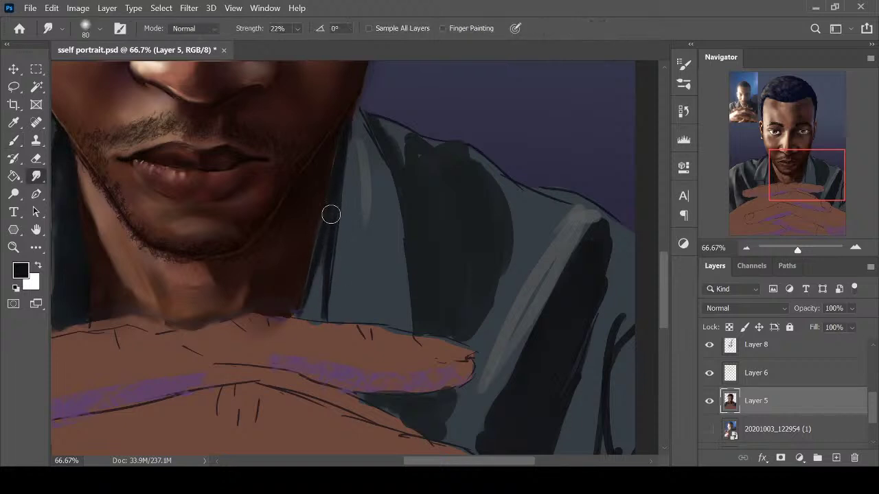
{"action": "mouse_move", "coordinate": [331, 213]}
{"action": "left_mouse_down"}
{"action": "mouse_move", "coordinate": [340, 158]}
{"action": "mouse_move", "coordinate": [321, 292]}
{"action": "left_mouse_up"}
{"action": "key", "text": "bracketleft"}
{"action": "left_click_drag", "start_coordinate": [321, 292], "coordinate": [340, 166]}
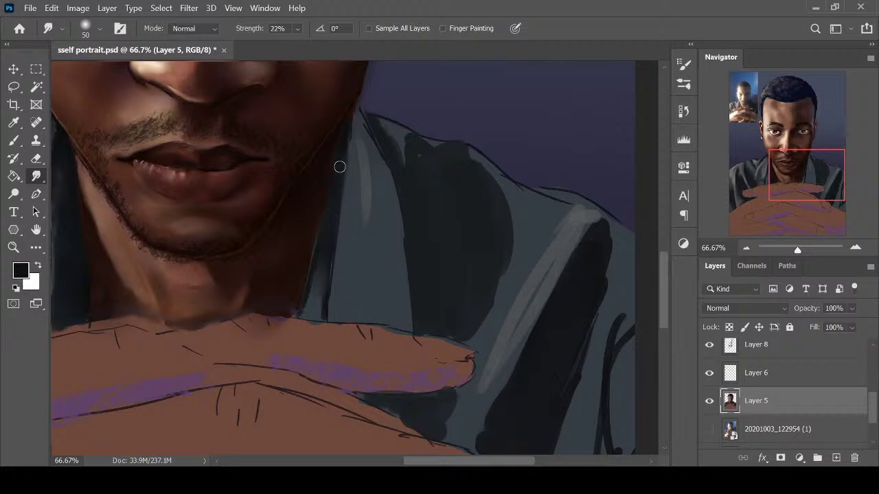
Sample grey from the finished collar, paint a short highlight on the inner collar strip above the hand, and blend it
{"action": "key", "text": "i"}
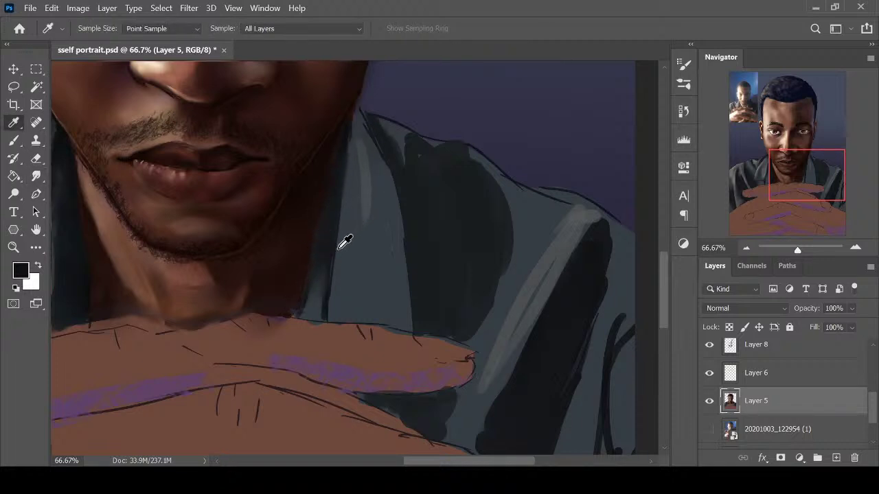
{"action": "key", "text": "ctrl+minus"}
{"action": "left_click", "coordinate": [103, 256]}
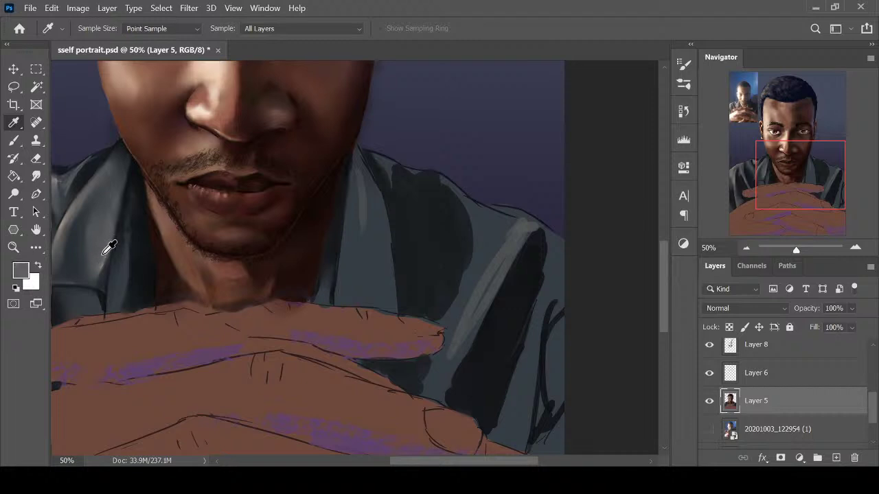
{"action": "key", "text": "ctrl+plus"}
{"action": "key", "text": "b"}
{"action": "left_click_drag", "start_coordinate": [309, 308], "coordinate": [335, 242]}
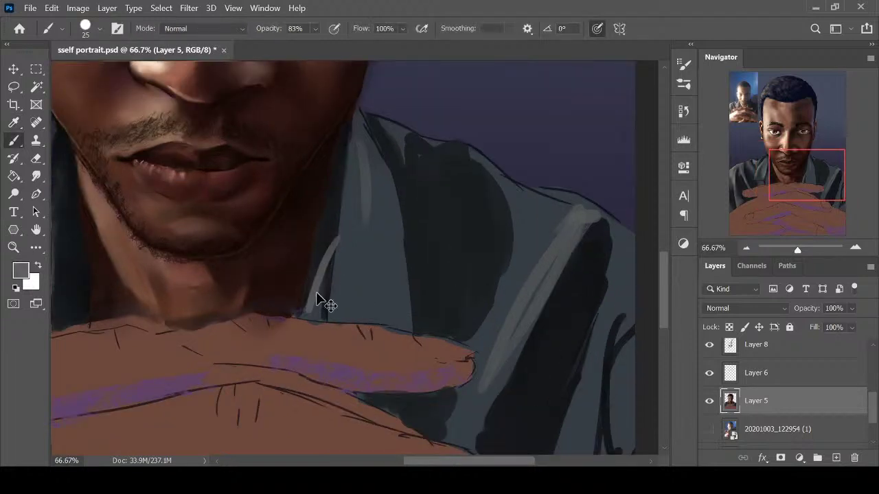
{"action": "key", "text": "ctrl+z"}
{"action": "mouse_move", "coordinate": [309, 298]}
{"action": "left_mouse_down"}
{"action": "mouse_move", "coordinate": [306, 311]}
{"action": "mouse_move", "coordinate": [335, 210]}
{"action": "mouse_move", "coordinate": [311, 310]}
{"action": "mouse_move", "coordinate": [335, 225]}
{"action": "mouse_move", "coordinate": [320, 301]}
{"action": "mouse_move", "coordinate": [326, 261]}
{"action": "left_mouse_up"}
{"action": "key", "text": "r"}
Sample a dark collar tone and draw a thin line along the collar's fold down to the hand at 9 px
{"action": "key", "text": "i"}
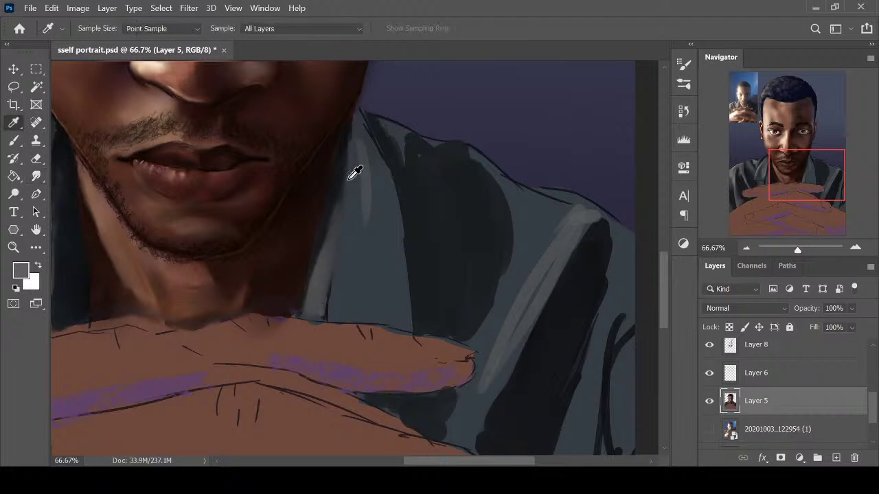
{"action": "left_click", "coordinate": [347, 145]}
{"action": "key", "text": "b"}
{"action": "key", "text": "i"}
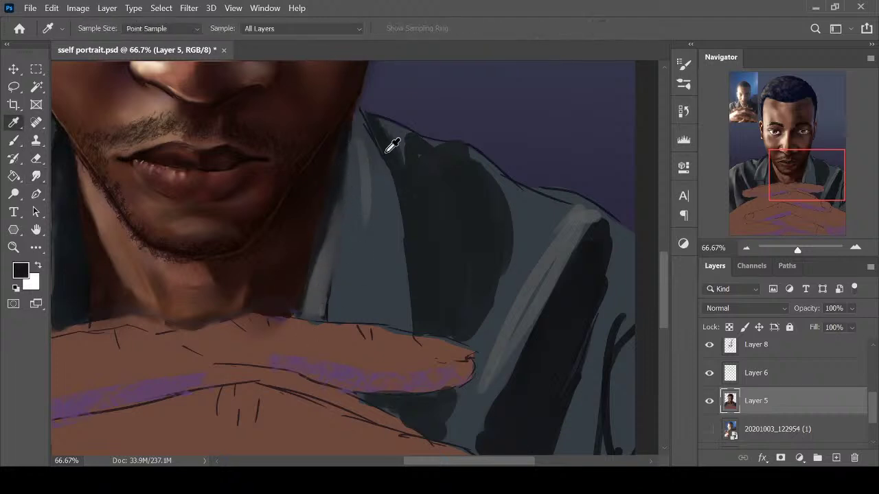
{"action": "left_click", "coordinate": [392, 142]}
{"action": "key", "text": "b"}
{"action": "left_click_drag", "start_coordinate": [354, 123], "coordinate": [343, 214]}
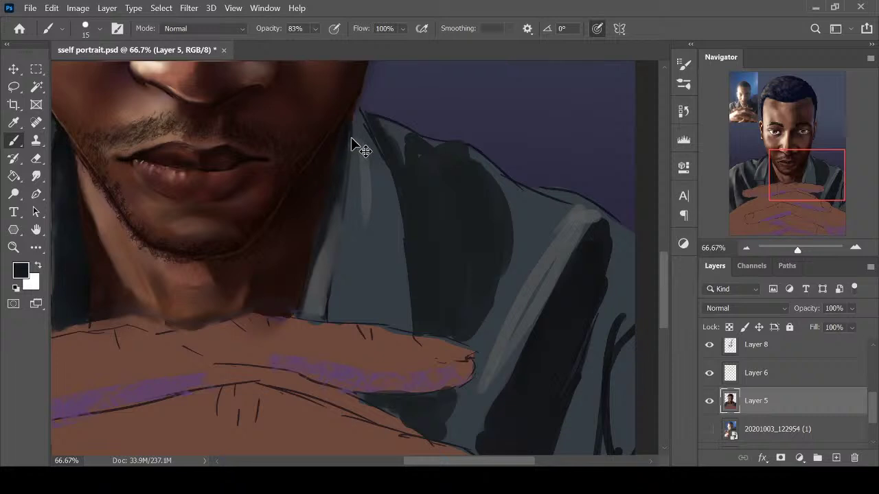
{"action": "key", "text": "ctrl+z"}
{"action": "key", "text": "bracketleft"}
{"action": "key", "text": "bracketleft"}
{"action": "scroll", "coordinate": [408, 234], "scroll_direction": "down", "scroll_amount": 2}
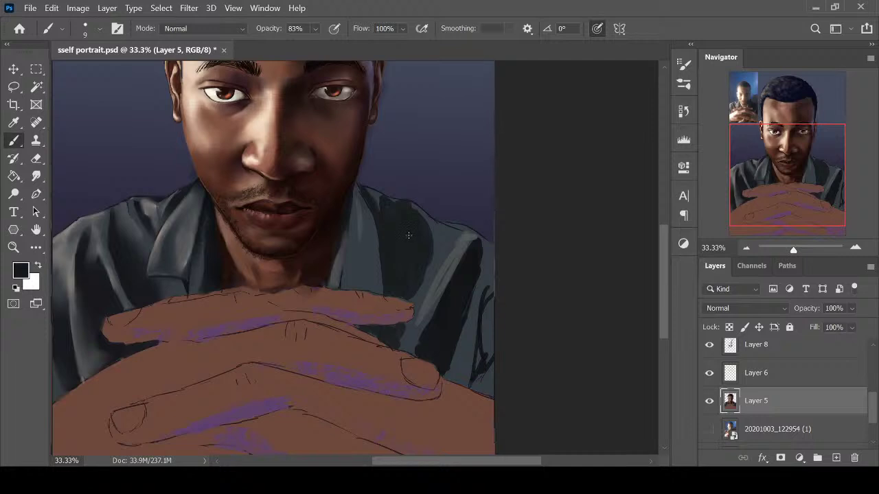
{"action": "scroll", "coordinate": [409, 235], "scroll_direction": "up", "scroll_amount": 1}
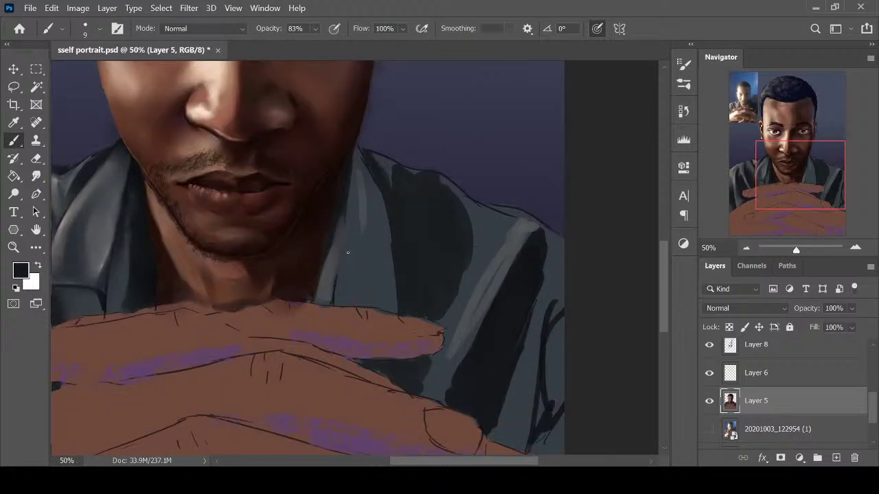
{"action": "left_click_drag", "start_coordinate": [345, 219], "coordinate": [338, 299]}
Sample a lighter grey from the finished collar, add a small highlight on the inner strip and undo the oversized smudge stroke
{"action": "left_click", "coordinate": [103, 264], "text": "alt"}
{"action": "left_click_drag", "start_coordinate": [330, 300], "coordinate": [332, 264]}
{"action": "key", "text": "r"}
{"action": "mouse_move", "coordinate": [326, 296]}
{"action": "left_mouse_down"}
{"action": "mouse_move", "coordinate": [333, 249]}
{"action": "mouse_move", "coordinate": [325, 290]}
{"action": "left_mouse_up"}
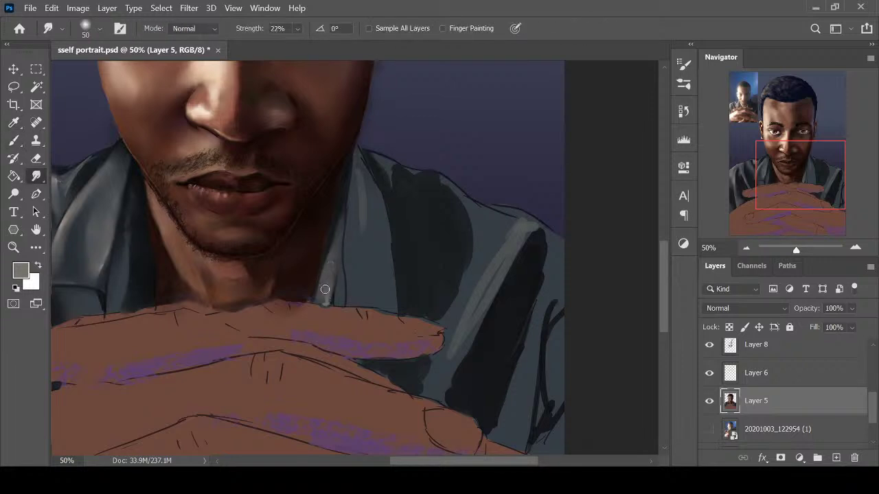
{"action": "key", "text": "ctrl+z"}
{"action": "key", "text": "bracketleft"}
Sample a dark tone and block in a shadow along the outer half of the collar flap at 50 px
{"action": "key", "text": "i"}
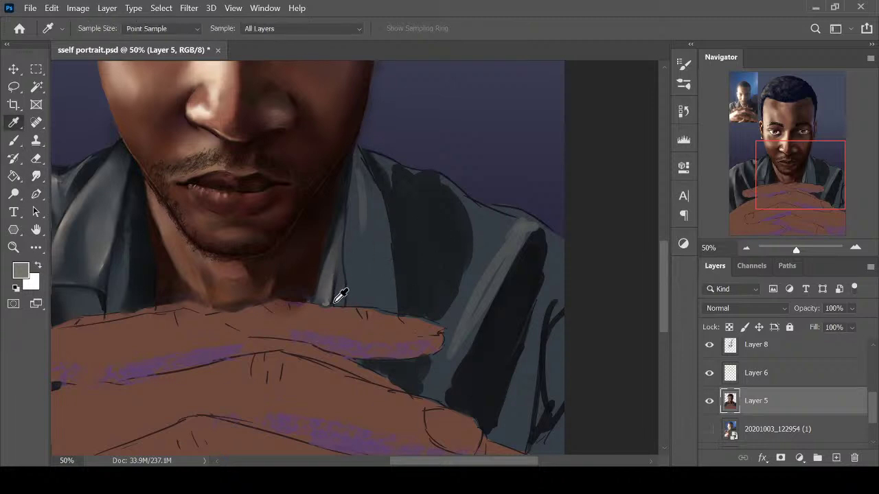
{"action": "left_click", "coordinate": [374, 264]}
{"action": "key", "text": "b"}
{"action": "key", "text": "bracketright"}
{"action": "key", "text": "bracketright"}
{"action": "key", "text": "bracketright"}
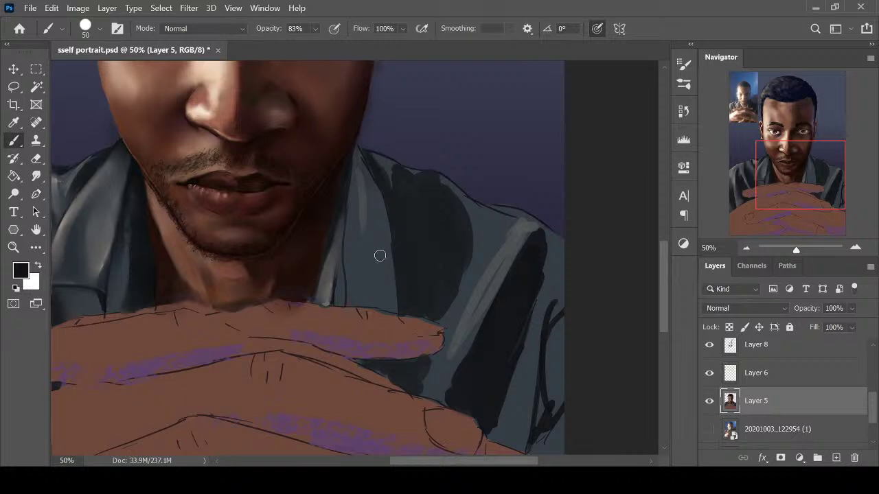
{"action": "mouse_move", "coordinate": [381, 231]}
{"action": "left_mouse_down"}
{"action": "mouse_move", "coordinate": [364, 297]}
{"action": "mouse_move", "coordinate": [385, 286]}
{"action": "mouse_move", "coordinate": [376, 166]}
{"action": "left_mouse_up"}
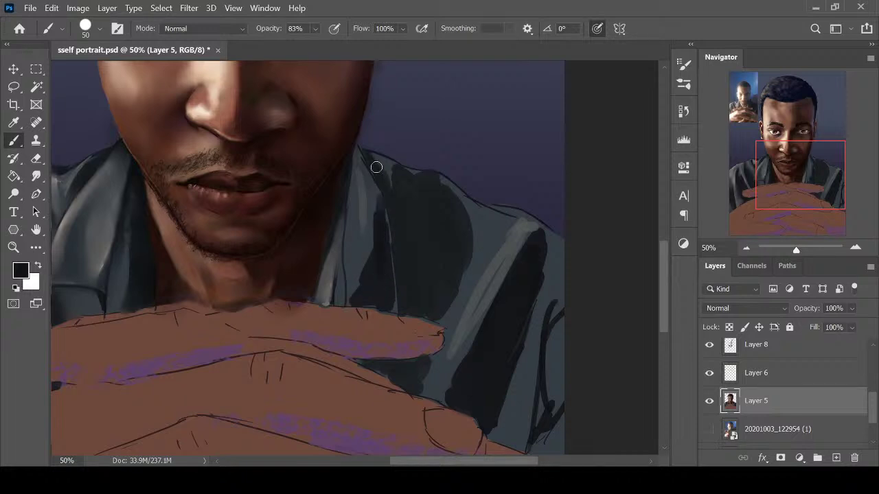
Smudge the collar flap's dark shadow into the surrounding grey with a 60 px tip at 22% strength
{"action": "key", "text": "r"}
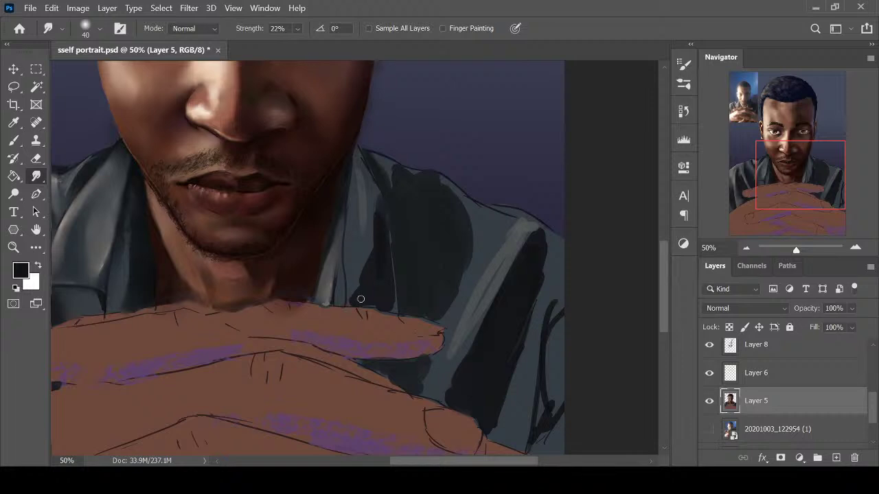
{"action": "key", "text": "bracketright"}
{"action": "mouse_move", "coordinate": [377, 264]}
{"action": "left_mouse_down"}
{"action": "mouse_move", "coordinate": [359, 298]}
{"action": "mouse_move", "coordinate": [375, 209]}
{"action": "mouse_move", "coordinate": [358, 170]}
{"action": "left_mouse_up"}
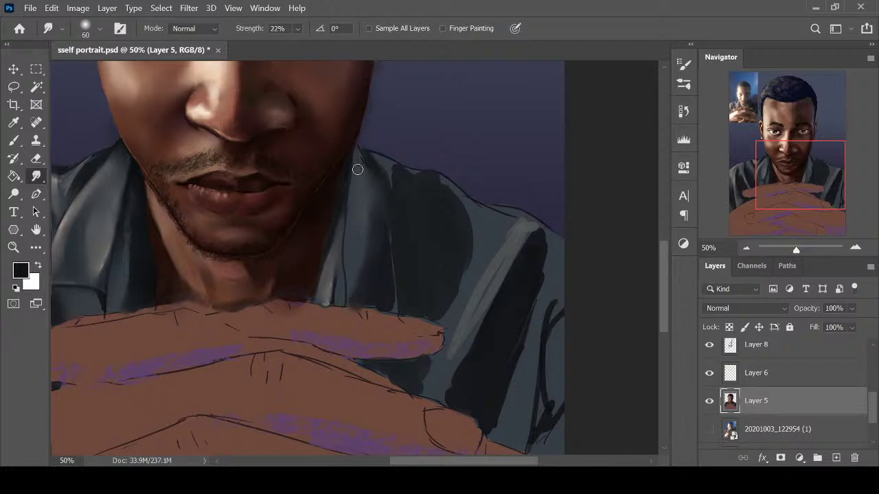
Sample the finished collar's light edge tone, paint thin highlights on both sides of the collar fold down to 15 px, and smudge them
{"action": "key", "text": "i"}
{"action": "left_click", "coordinate": [64, 226]}
{"action": "key", "text": "b"}
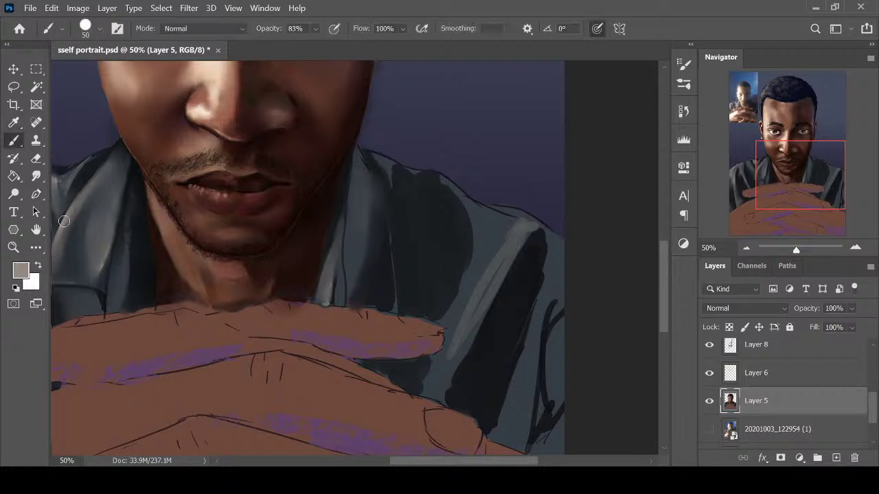
{"action": "key", "text": "bracketleft"}
{"action": "left_click_drag", "start_coordinate": [330, 283], "coordinate": [336, 241]}
{"action": "key", "text": "bracketleft"}
{"action": "key", "text": "bracketleft"}
{"action": "key", "text": "bracketleft"}
{"action": "mouse_move", "coordinate": [338, 302]}
{"action": "left_mouse_down"}
{"action": "mouse_move", "coordinate": [346, 239]}
{"action": "mouse_move", "coordinate": [342, 302]}
{"action": "left_mouse_up"}
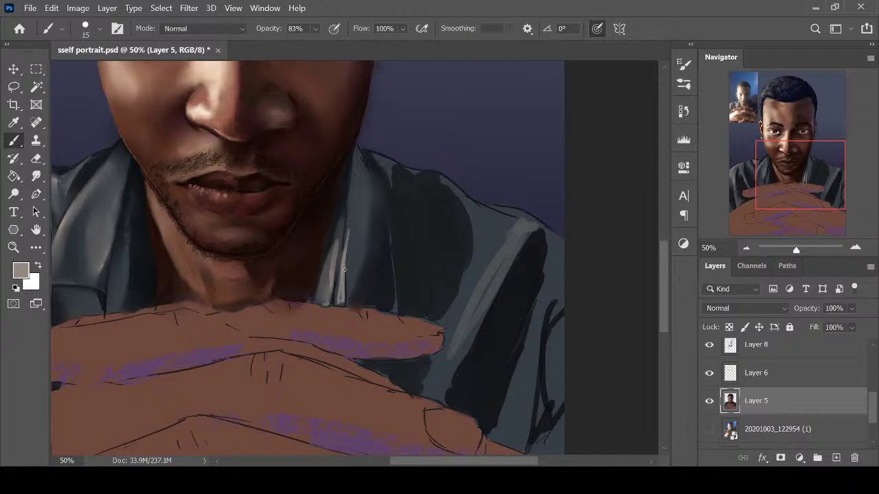
{"action": "key", "text": "r"}
{"action": "mouse_move", "coordinate": [345, 253]}
{"action": "left_mouse_down"}
{"action": "mouse_move", "coordinate": [340, 302]}
{"action": "mouse_move", "coordinate": [349, 248]}
{"action": "mouse_move", "coordinate": [324, 299]}
{"action": "mouse_move", "coordinate": [339, 237]}
{"action": "mouse_move", "coordinate": [357, 304]}
{"action": "left_mouse_up"}
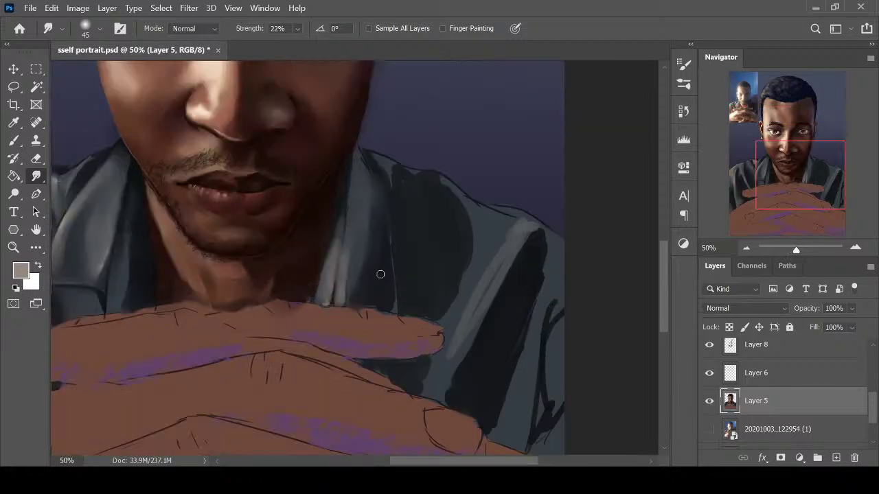
Sample a dark tone from the collar shadow and redraw the thin line between the two collar highlights at 9 px
{"action": "key", "text": "b"}
{"action": "left_click", "coordinate": [375, 276], "text": "alt"}
{"action": "key", "text": "ctrl+plus"}
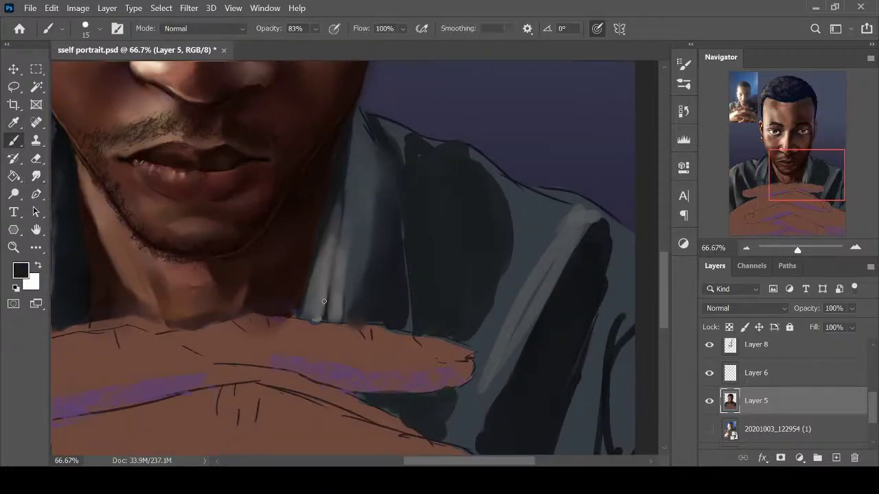
{"action": "key", "text": "bracketleft"}
{"action": "left_click_drag", "start_coordinate": [336, 238], "coordinate": [334, 264]}
{"action": "left_click", "coordinate": [308, 169], "text": "alt"}
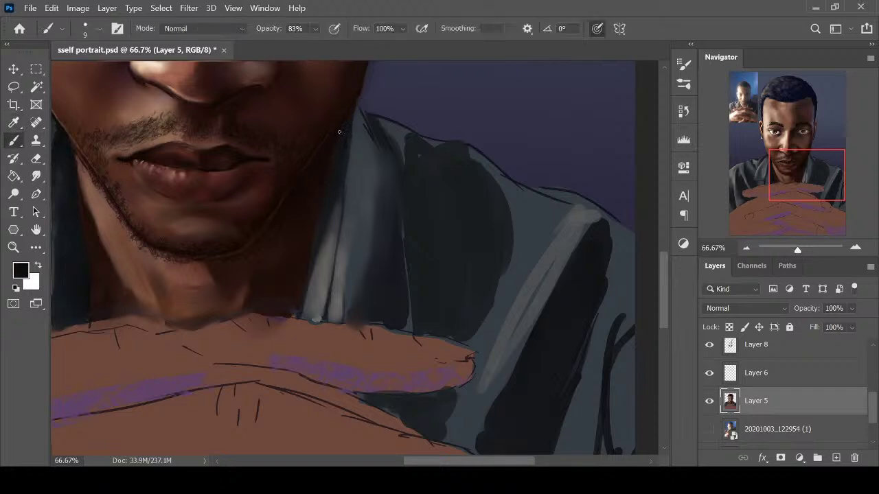
{"action": "key", "text": "ctrl+minus"}
{"action": "key", "text": "ctrl+minus"}
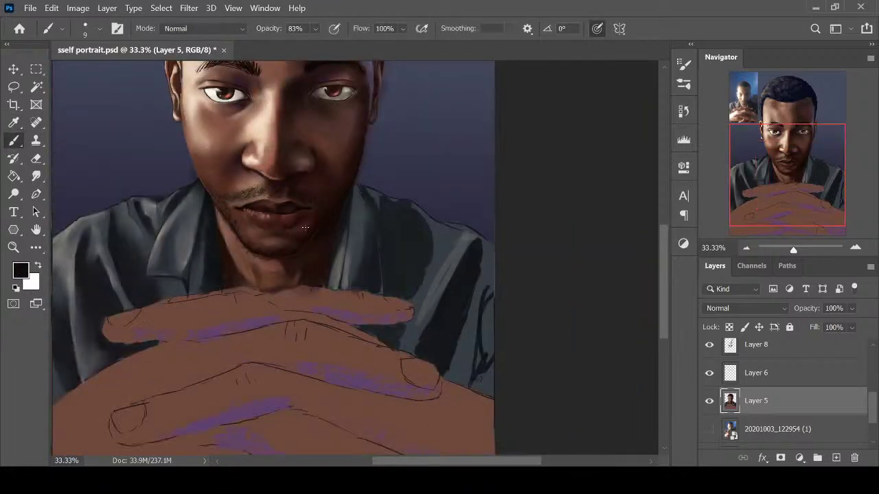
Smudge the upper part of the broad shirt shadow beside the collar with a 45 px tip
{"action": "key", "text": "ctrl+plus"}
{"action": "key", "text": "r"}
{"action": "mouse_move", "coordinate": [402, 191]}
{"action": "left_mouse_down"}
{"action": "mouse_move", "coordinate": [384, 167]}
{"action": "mouse_move", "coordinate": [399, 191]}
{"action": "left_mouse_up"}
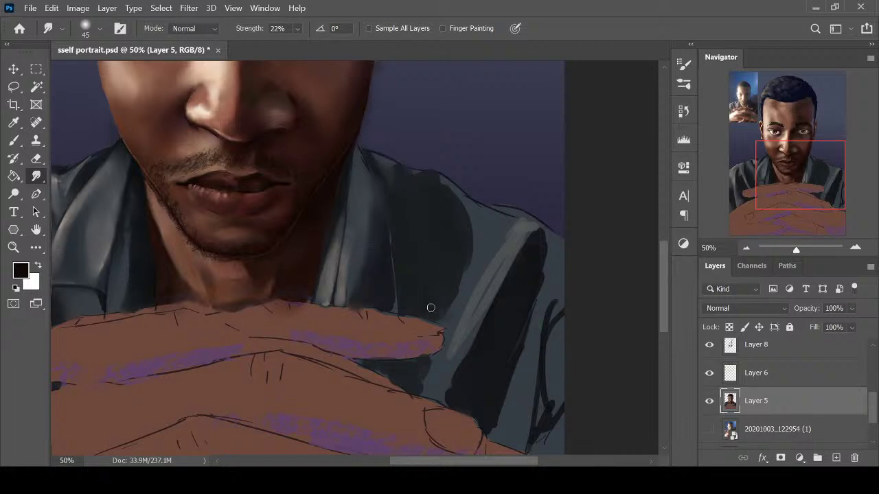
Sample the tone just above the shoulder, touch up the shoulder's top edge beside the collar at 9 px, and smudge it
{"action": "key", "text": "i"}
{"action": "left_click", "coordinate": [401, 151]}
{"action": "key", "text": "b"}
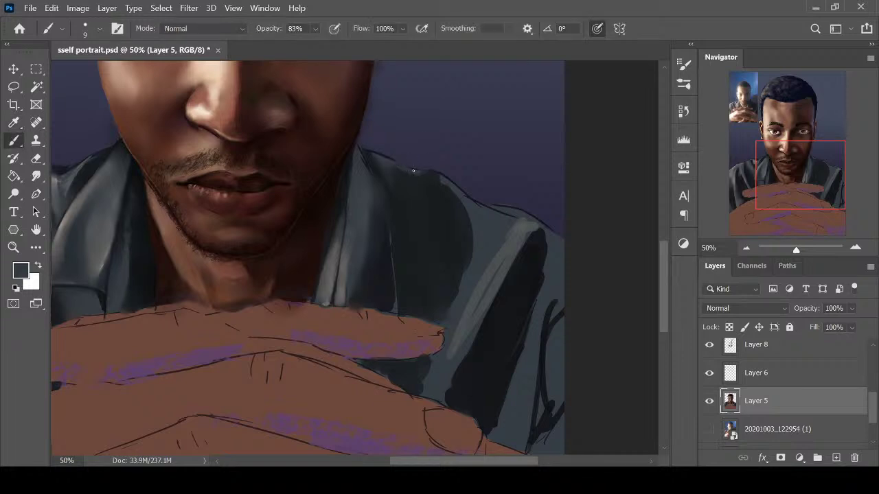
{"action": "key", "text": "ctrl+minus"}
{"action": "key", "text": "r"}
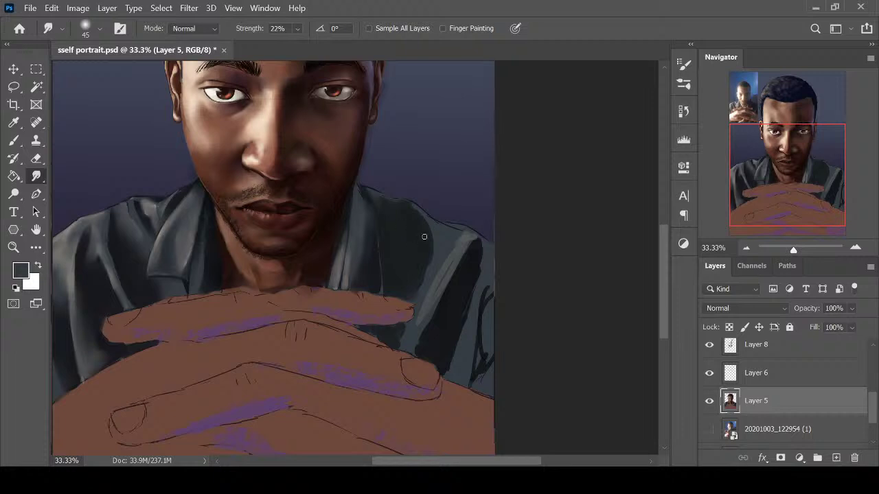
{"action": "key", "text": "ctrl+plus"}
{"action": "key", "text": "ctrl+minus"}
{"action": "key", "text": "ctrl+plus"}
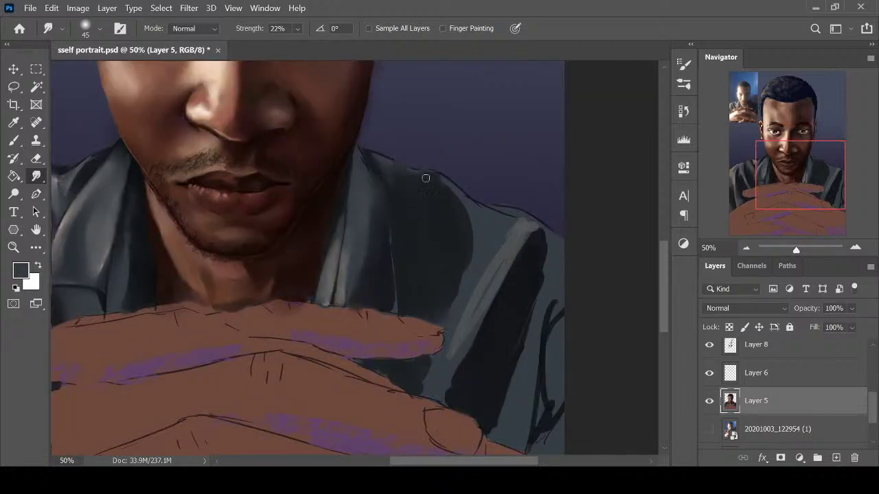
{"action": "key", "text": "ctrl+minus"}
{"action": "key", "text": "ctrl+minus"}
{"action": "key", "text": "ctrl+plus"}
Sample grey from the finished collar, add a small highlight on the shoulder's top edge near the collar, and smudge it
{"action": "key", "text": "i"}
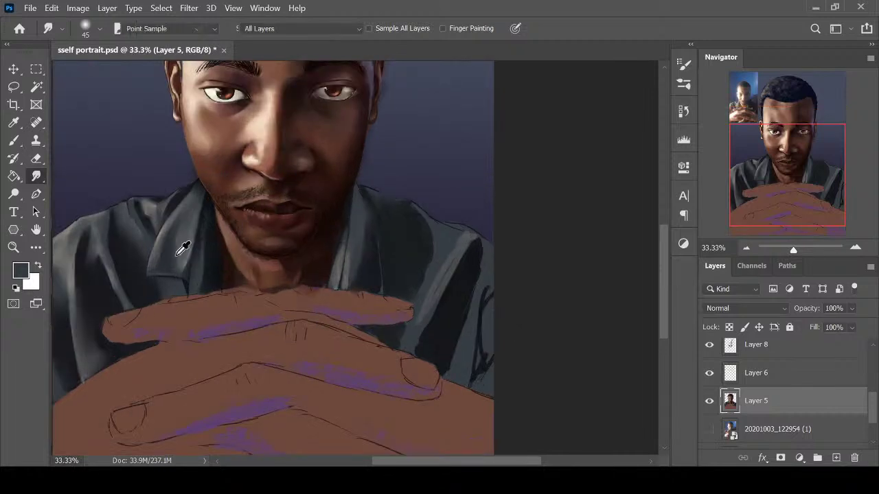
{"action": "left_click", "coordinate": [180, 214]}
{"action": "key", "text": "b"}
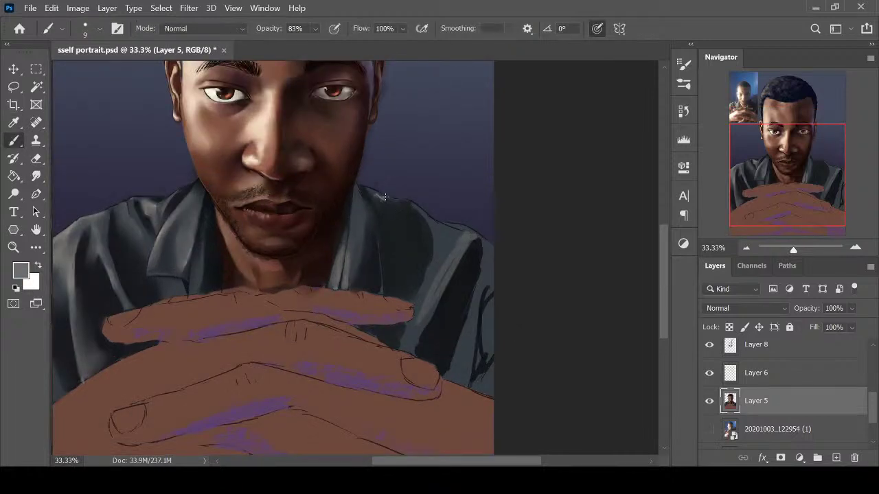
{"action": "key", "text": "r"}
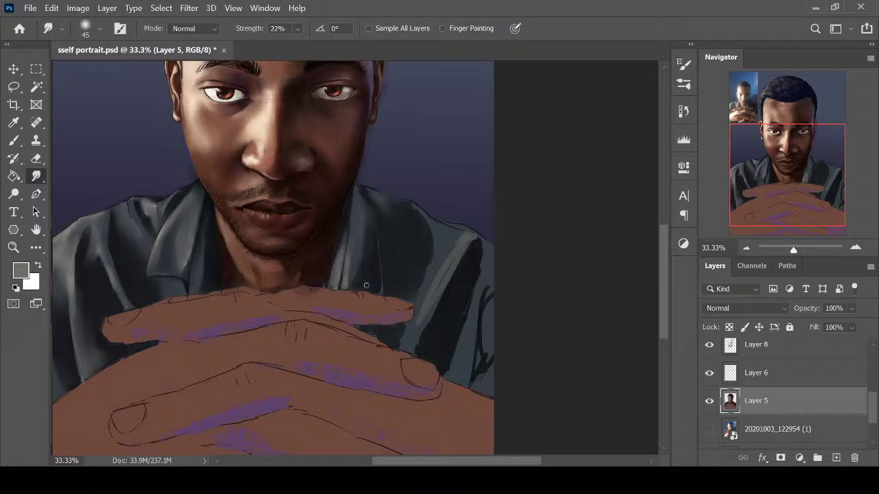
{"action": "key", "text": "i"}
{"action": "left_click", "coordinate": [205, 269]}
{"action": "key", "text": "b"}
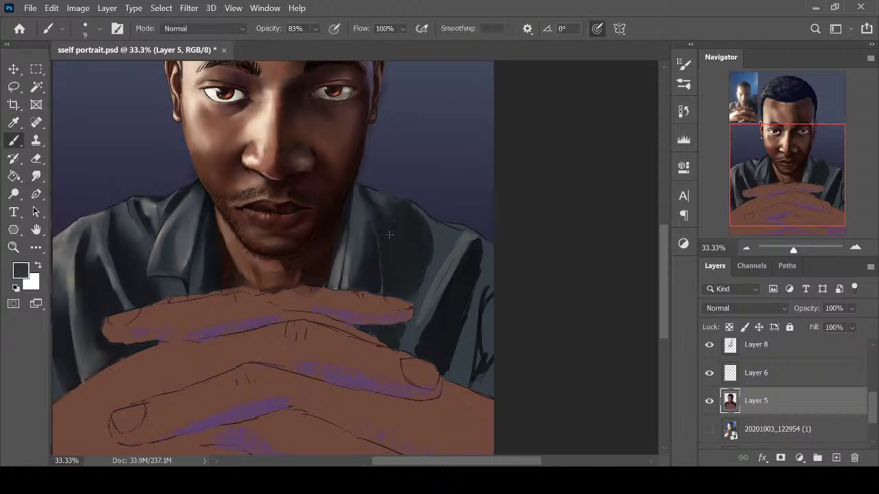
{"action": "scroll", "coordinate": [388, 234], "scroll_direction": "up", "scroll_amount": 1}
{"action": "left_click", "coordinate": [382, 198], "text": "alt"}
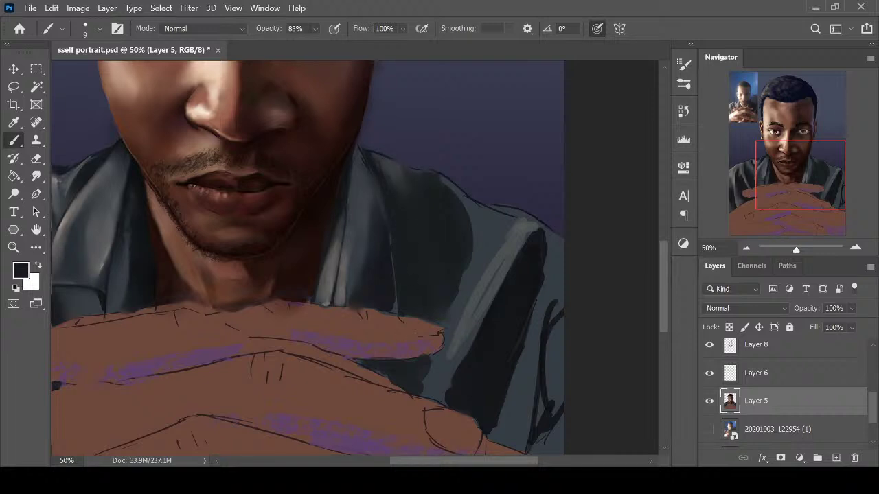
{"action": "key", "text": "r"}
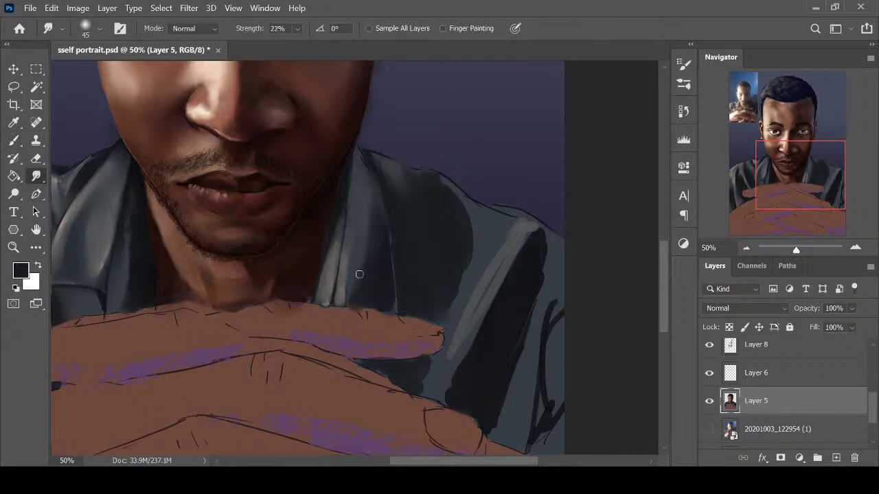
{"action": "scroll", "coordinate": [360, 278], "scroll_direction": "down", "scroll_amount": 2}
{"action": "scroll", "coordinate": [359, 278], "scroll_direction": "up", "scroll_amount": 2}
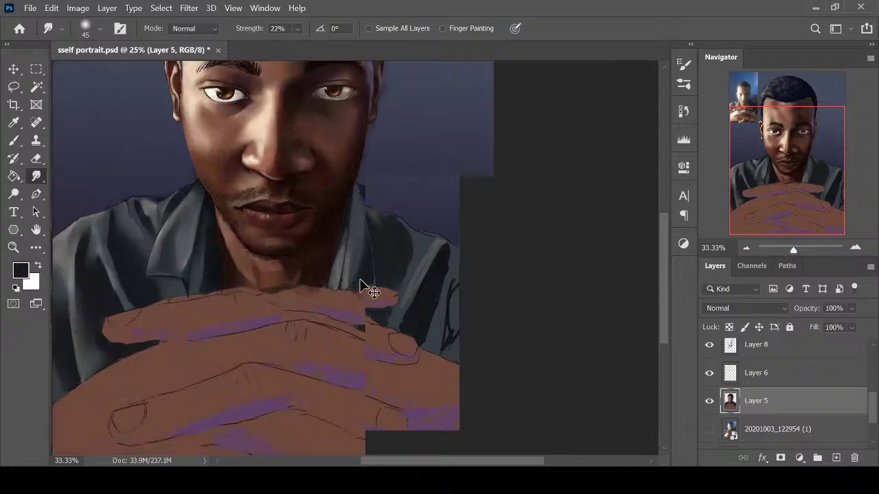
Sample a near-black tone, darken the upper part of the collar at 45 px, and smudge the new shadow
{"action": "key", "text": "i"}
{"action": "key", "text": "b"}
{"action": "key", "text": "bracketright"}
{"action": "key", "text": "bracketright"}
{"action": "key", "text": "bracketright"}
{"action": "key", "text": "bracketright"}
{"action": "key", "text": "bracketright"}
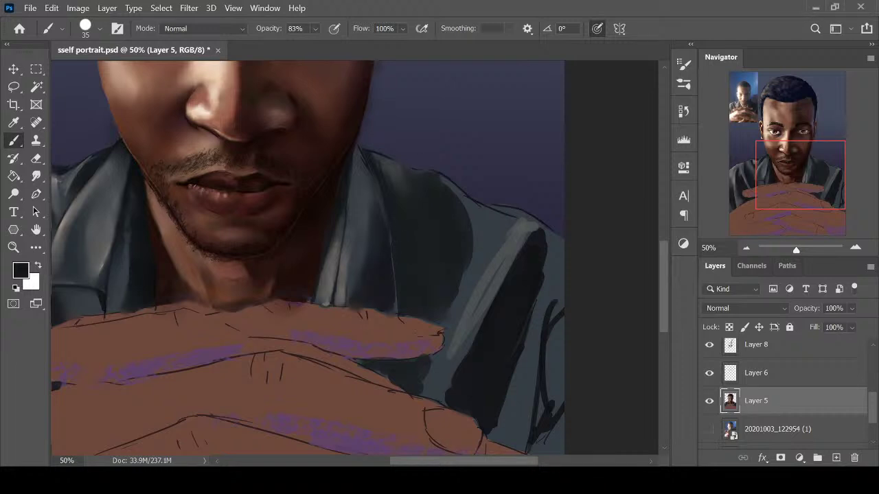
{"action": "key", "text": "bracketright"}
{"action": "mouse_move", "coordinate": [355, 185]}
{"action": "left_mouse_down"}
{"action": "mouse_move", "coordinate": [369, 206]}
{"action": "mouse_move", "coordinate": [367, 242]}
{"action": "mouse_move", "coordinate": [355, 160]}
{"action": "mouse_move", "coordinate": [369, 205]}
{"action": "mouse_move", "coordinate": [370, 180]}
{"action": "left_mouse_up"}
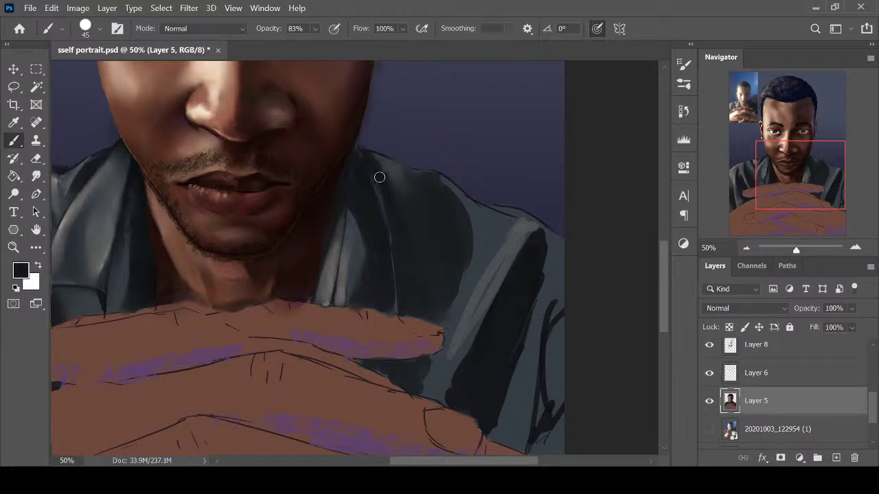
{"action": "key", "text": "r"}
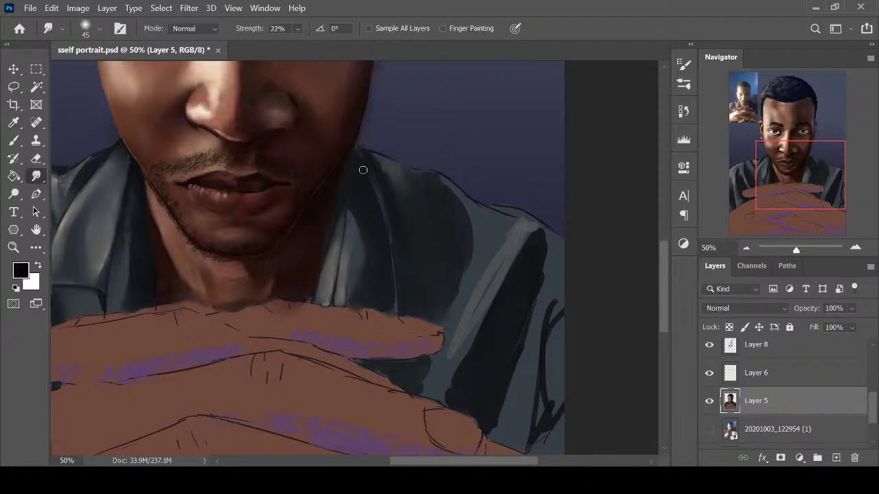
Paint a black shadow at 45 px down the shirt beside the collar's outer edge and smudge it with a 50 px tip
{"action": "key", "text": "b"}
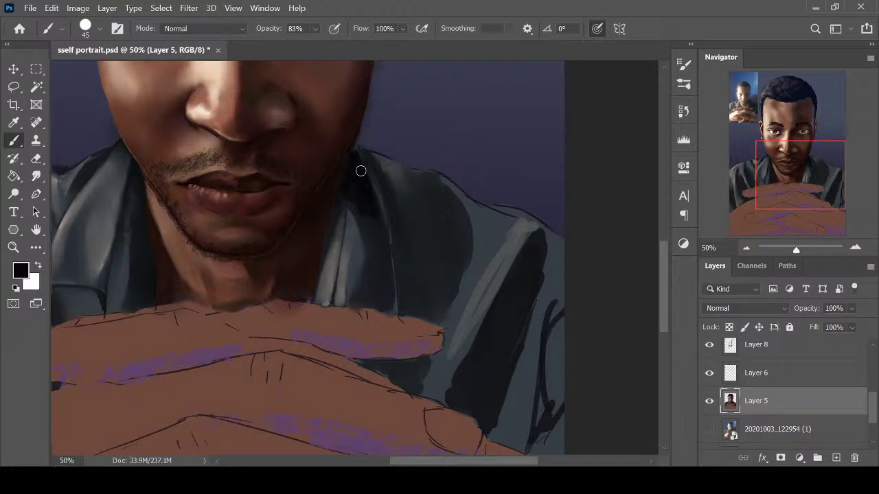
{"action": "left_click_drag", "start_coordinate": [367, 162], "coordinate": [394, 218]}
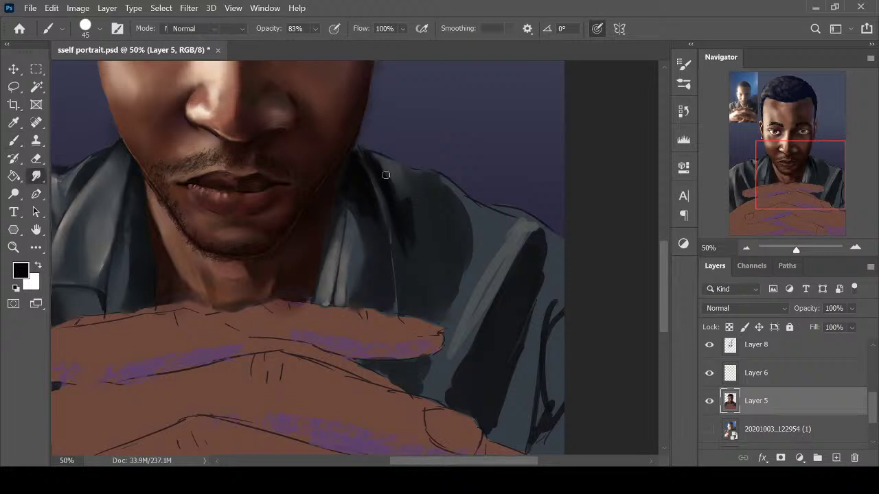
{"action": "key", "text": "r"}
{"action": "key", "text": "bracketright"}
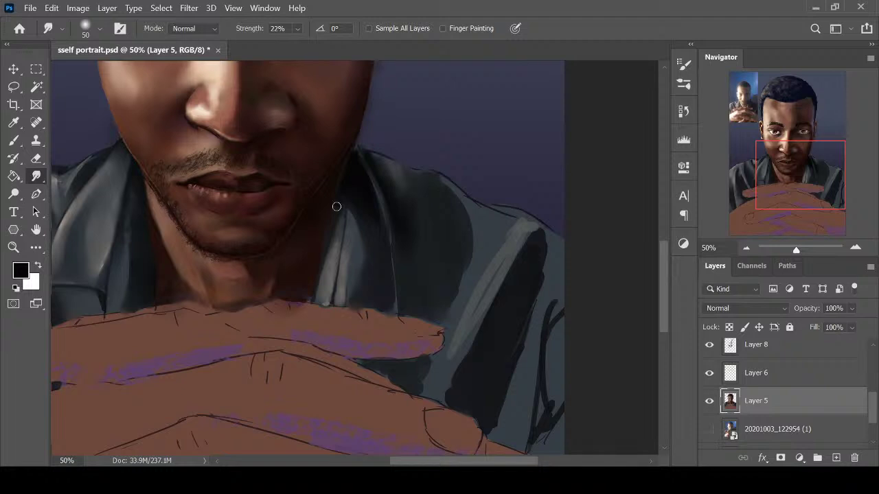
Deepen the shadow at the top of the collar's outer edge in black at 30 px and smudge it
{"action": "key", "text": "b"}
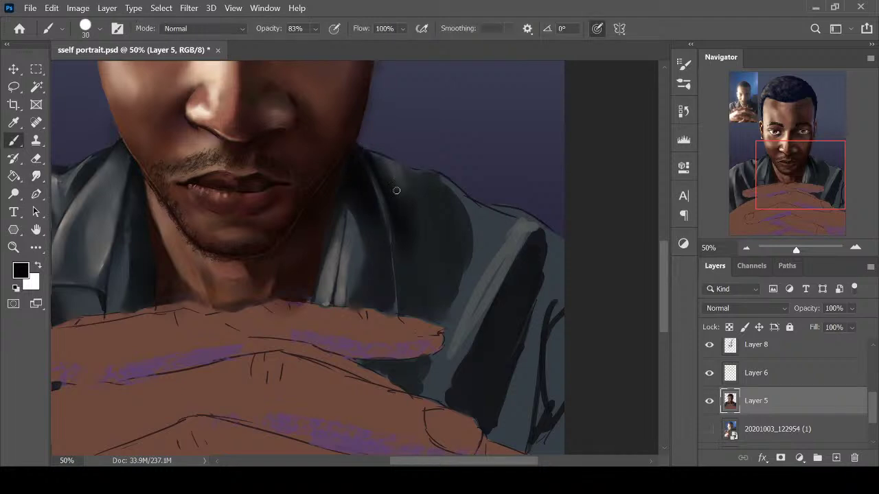
{"action": "key", "text": "e"}
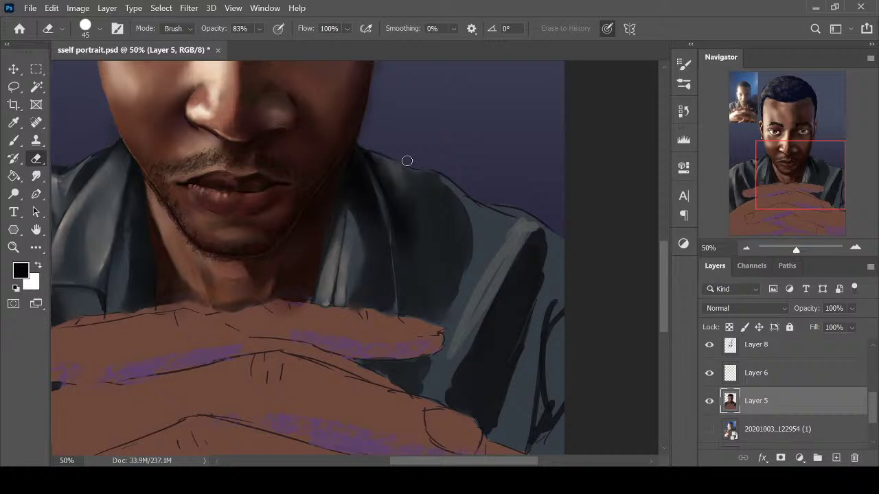
{"action": "key", "text": "b"}
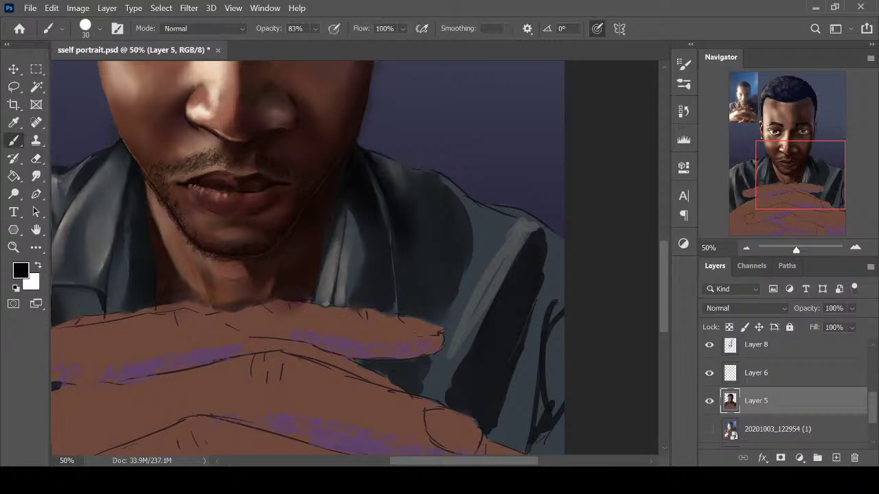
{"action": "left_click_drag", "start_coordinate": [382, 162], "coordinate": [385, 172]}
{"action": "key", "text": "r"}
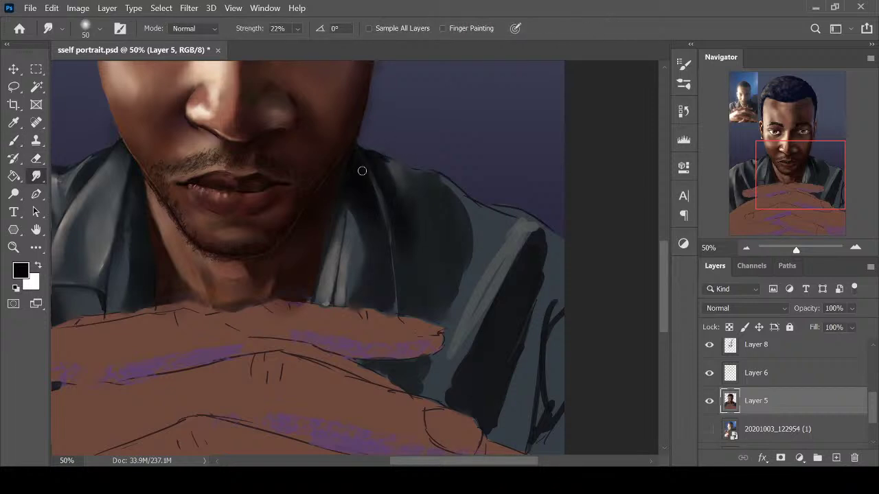
Darken the thin line between the two collar highlights in black at 20 px
{"action": "key", "text": "b"}
{"action": "key", "text": "bracketleft"}
{"action": "key", "text": "bracketleft"}
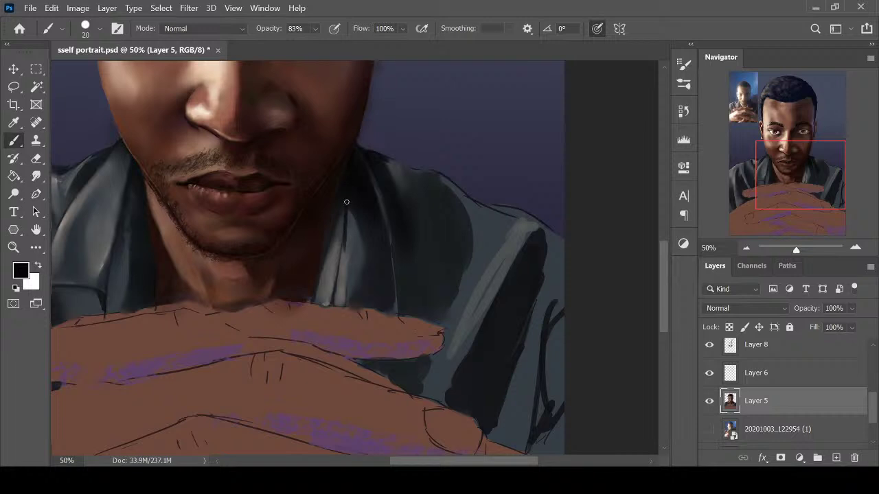
Paint a black accent at 45 px inside the outer edge of the broad shirt shadow and smudge it at 70 px
{"action": "key", "text": "ctrl+minus"}
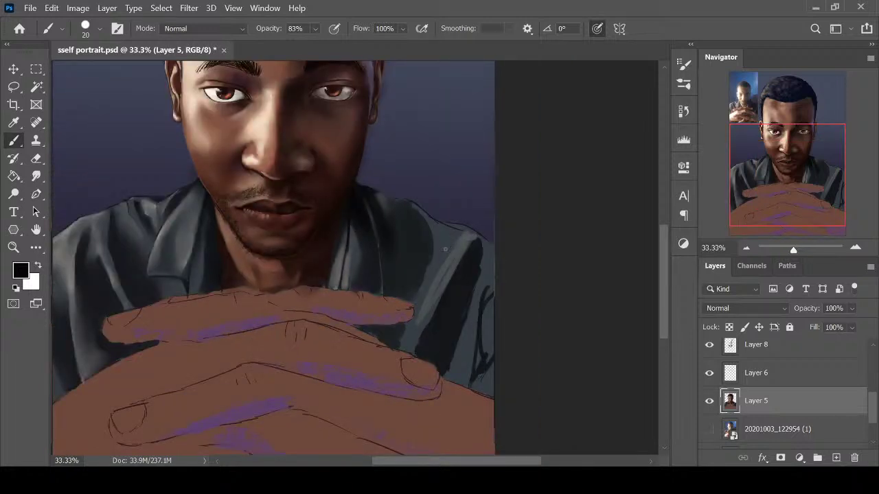
{"action": "key", "text": "bracketright"}
{"action": "key", "text": "bracketright"}
{"action": "left_click_drag", "start_coordinate": [412, 231], "coordinate": [421, 245]}
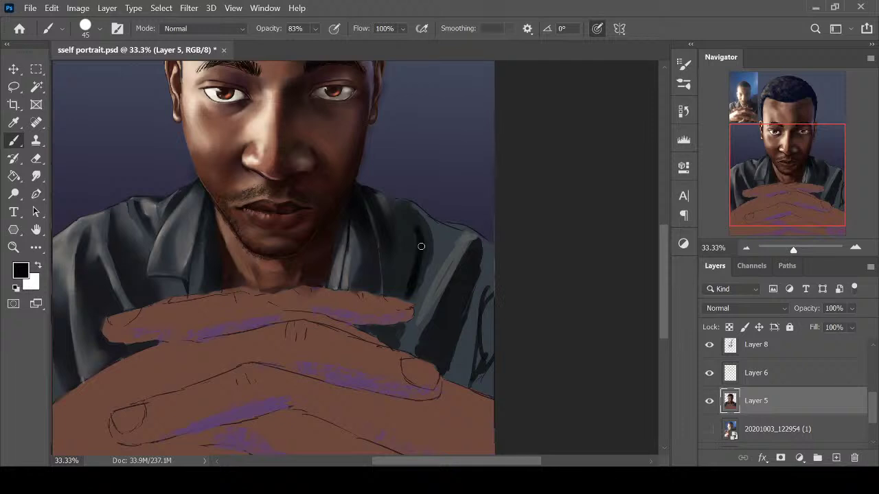
{"action": "key", "text": "r"}
{"action": "key", "text": "bracketright"}
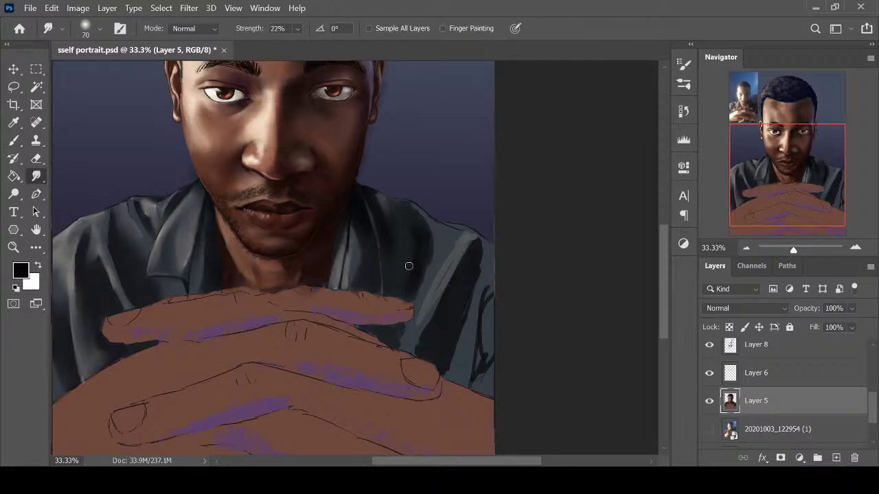
Darken the collar beside its highlights in black at 45 px and smudge the strokes downward with a 70 px tip
{"action": "key", "text": "b"}
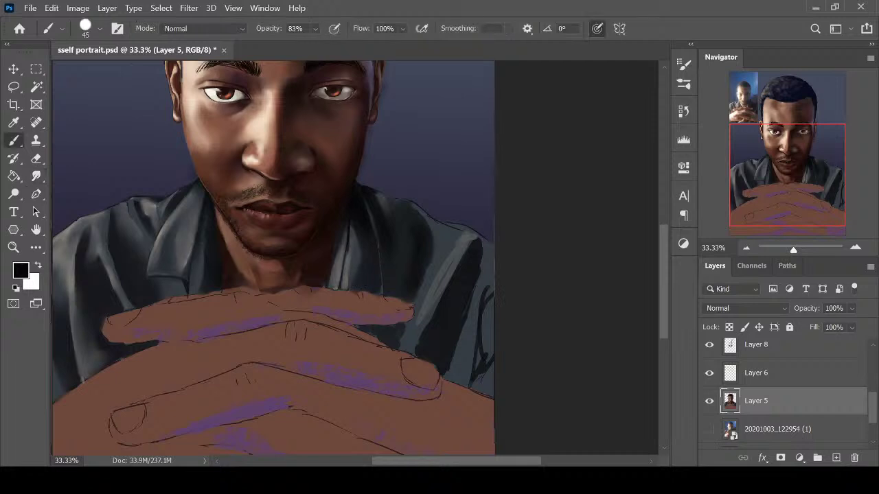
{"action": "mouse_move", "coordinate": [361, 236]}
{"action": "left_mouse_down"}
{"action": "mouse_move", "coordinate": [355, 282]}
{"action": "mouse_move", "coordinate": [355, 266]}
{"action": "left_mouse_up"}
{"action": "key", "text": "r"}
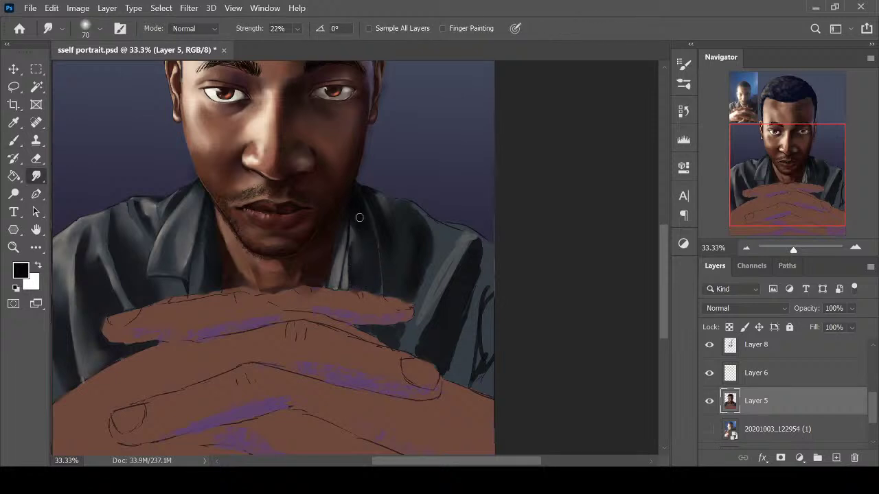
{"action": "left_click_drag", "start_coordinate": [353, 234], "coordinate": [349, 268]}
Save the portrait document with the collar and shirt shading
{"action": "scroll", "coordinate": [411, 273], "scroll_direction": "down", "scroll_amount": 2}
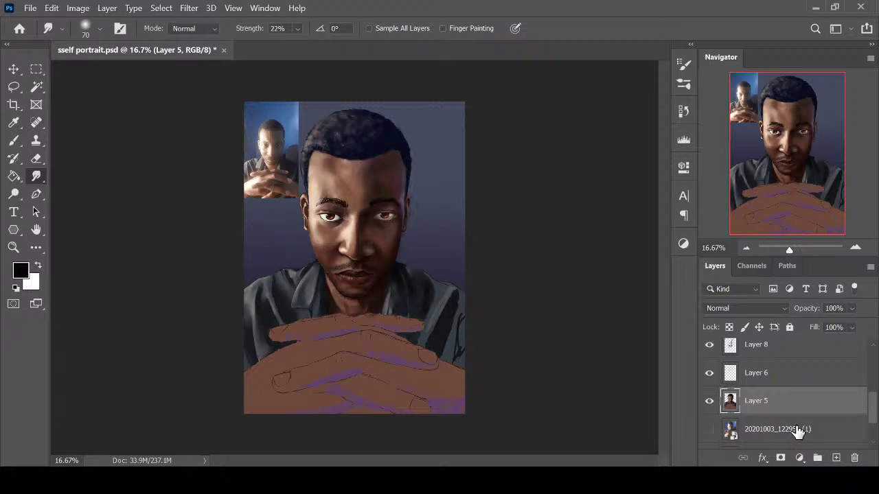
{"action": "key", "text": "ctrl+equal"}
{"action": "key", "text": "ctrl+equal"}
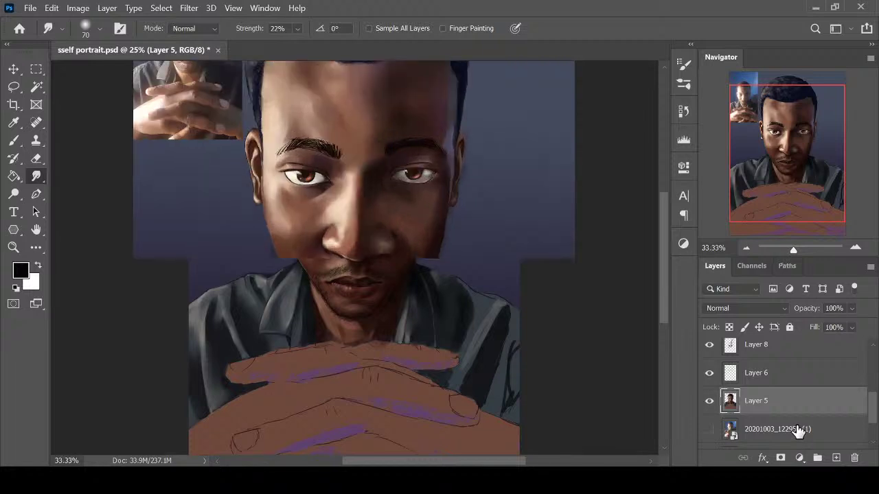
{"action": "key", "text": "ctrl+equal"}
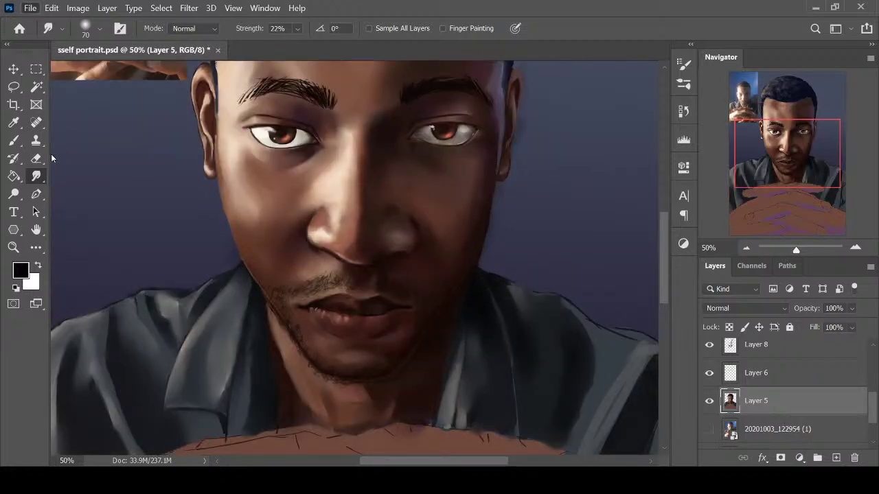
{"action": "key", "text": "ctrl+s"}
Hide the locked reference photo layer "20201003_122954 (1) copy"
{"action": "left_click", "coordinate": [36, 69]}
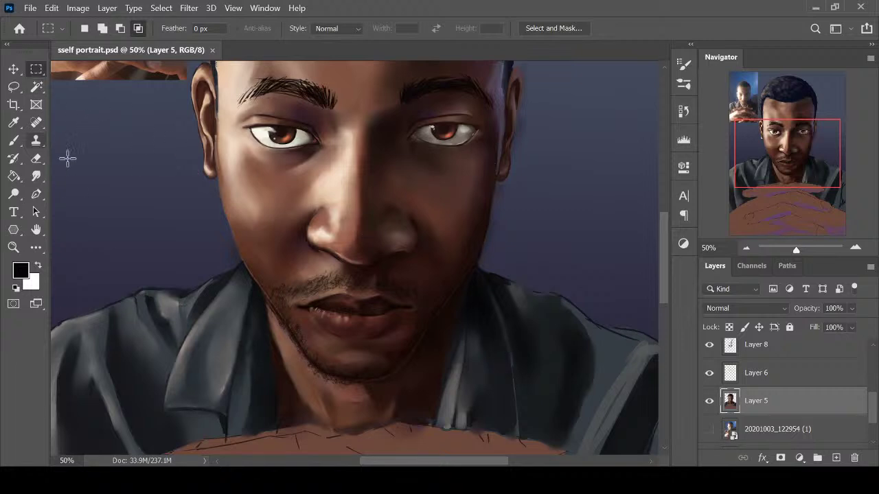
{"action": "left_click_drag", "start_coordinate": [866, 404], "coordinate": [868, 361]}
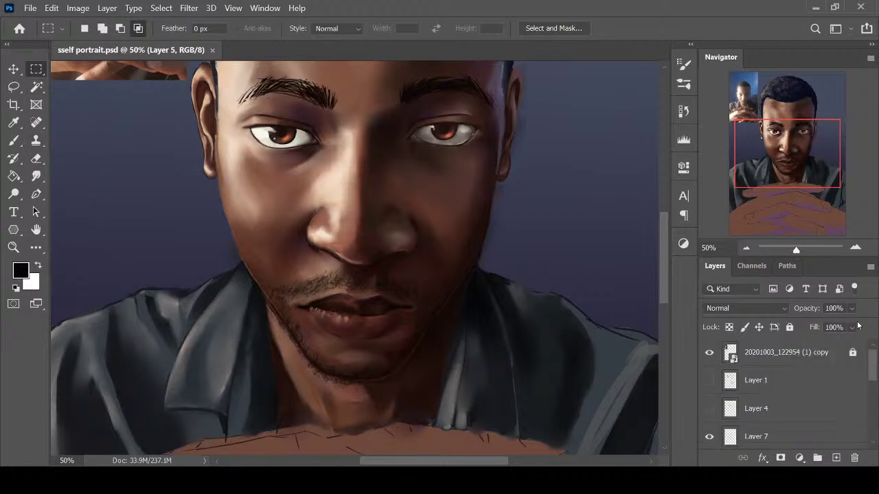
{"action": "left_click", "coordinate": [709, 352]}
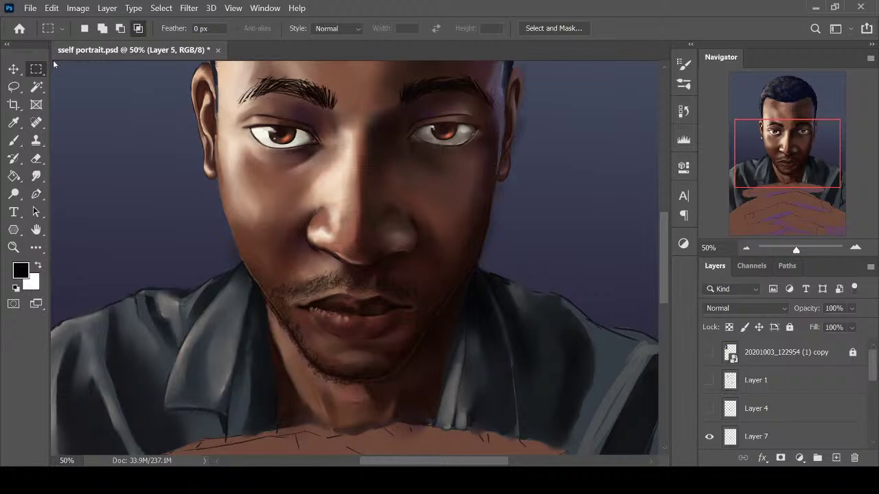
Crop the canvas to a rectangular selection running from just above the eyebrows to the collar, and clear the selection
{"action": "left_click_drag", "start_coordinate": [367, 270], "coordinate": [121, 39]}
{"action": "key", "text": "ctrl+minus"}
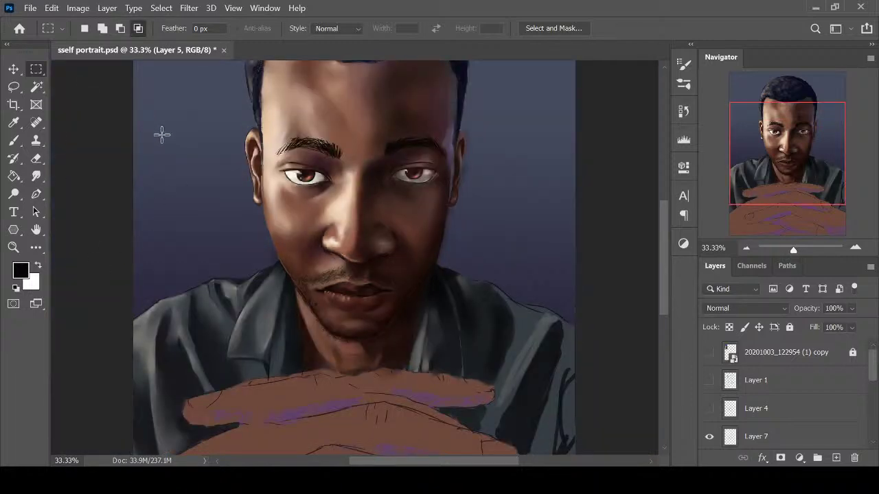
{"action": "left_click_drag", "start_coordinate": [162, 128], "coordinate": [536, 358]}
{"action": "left_click", "coordinate": [78, 13]}
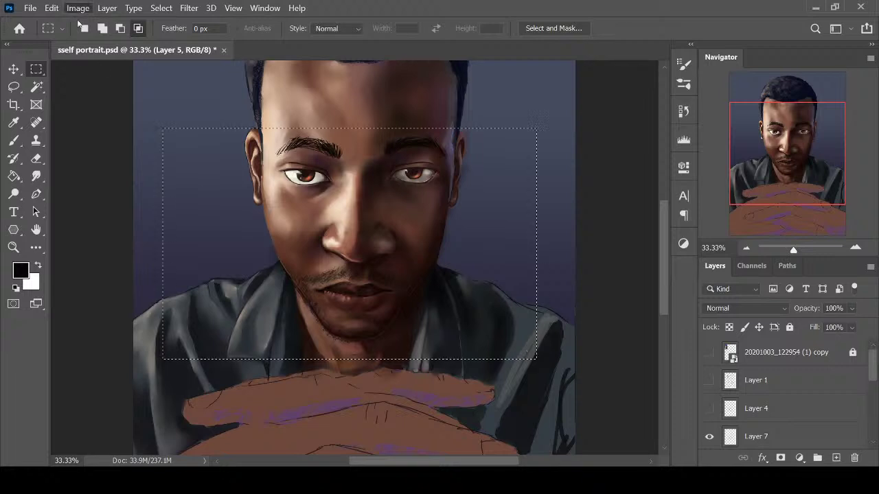
{"action": "left_click", "coordinate": [118, 143]}
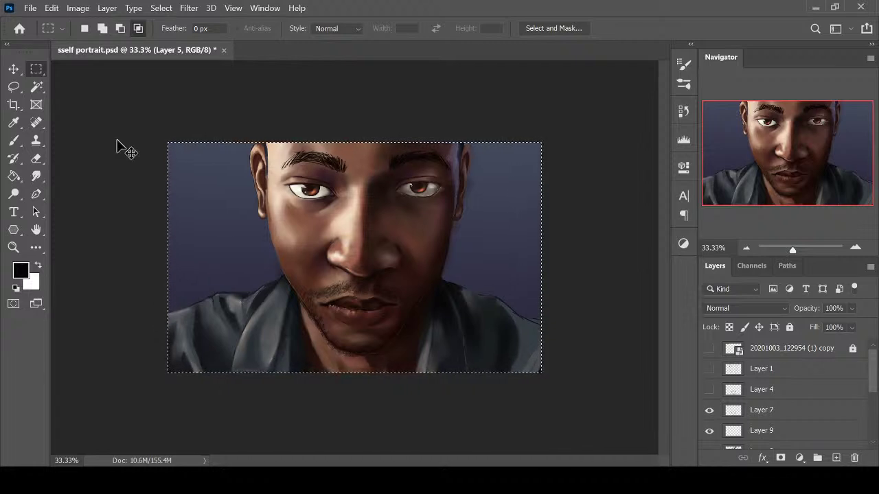
{"action": "left_click", "coordinate": [117, 140]}
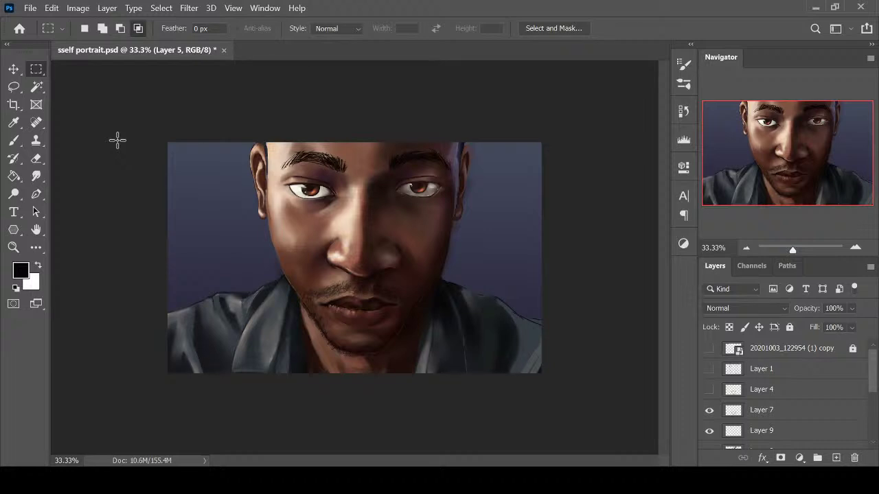
Save the cropped work-in-progress image under the name "self portrait wip"
{"action": "key", "text": "alt"}
{"action": "key", "text": "ctrl+n"}
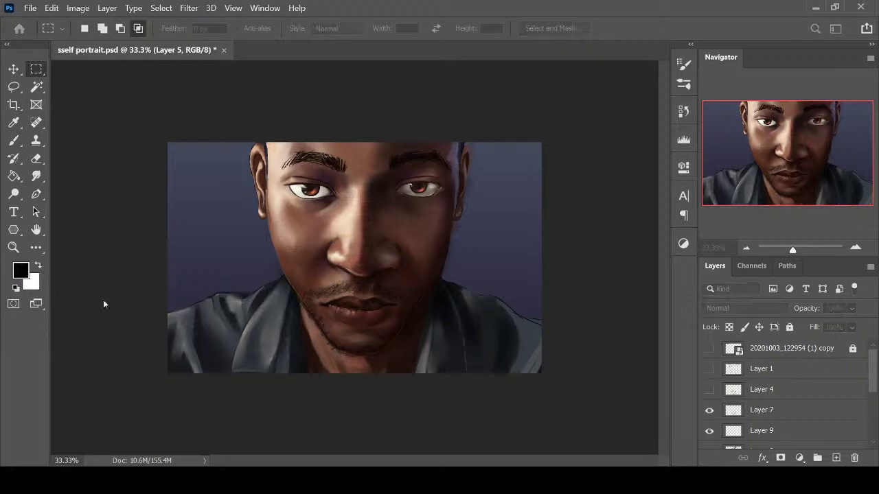
{"action": "key", "text": "Return"}
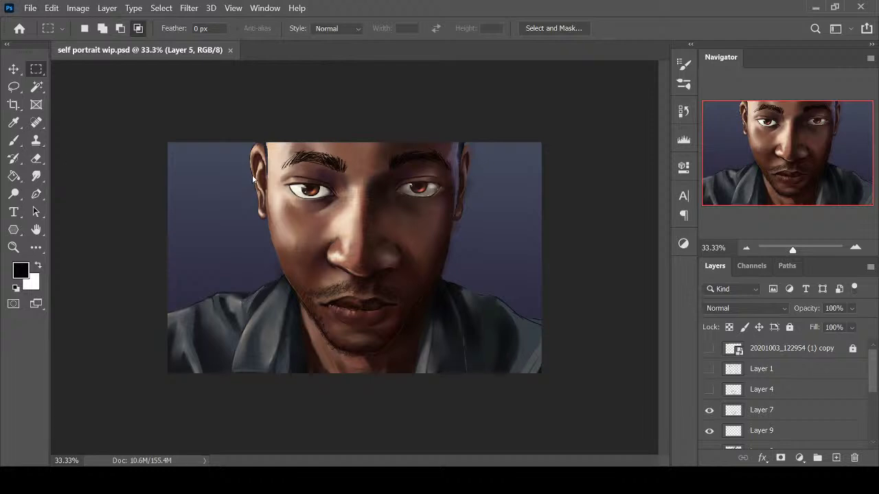
{"action": "left_click", "coordinate": [779, 443]}
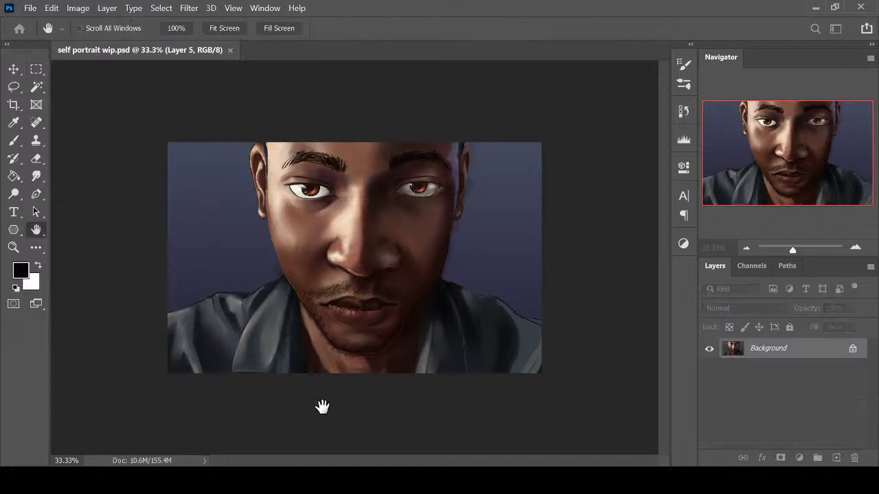
{"action": "key", "text": "m"}
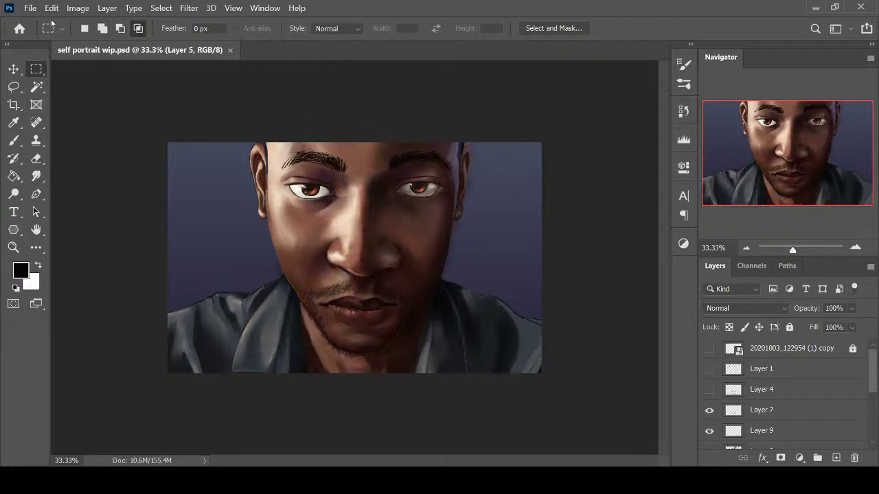
Undo the crop, clear the selection, and save the full portrait as "sself portrait.psd"
{"action": "key", "text": "ctrl+z"}
{"action": "key", "text": "ctrl+z"}
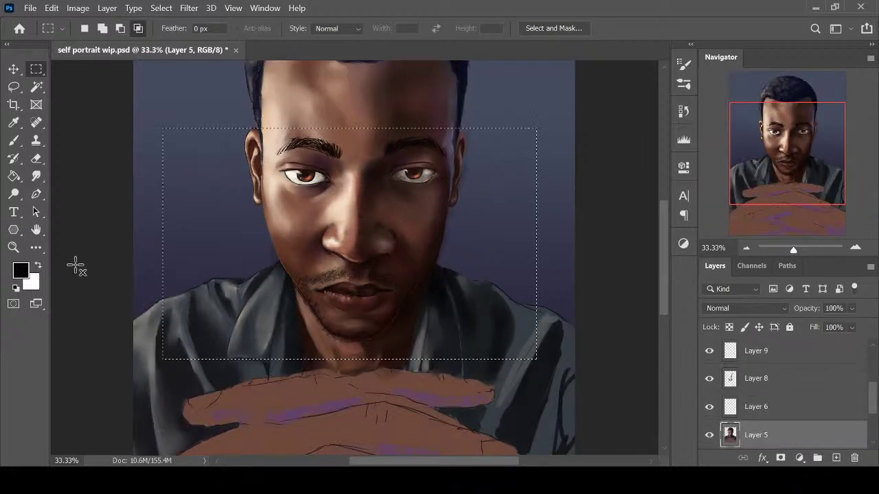
{"action": "key", "text": "ctrl+d"}
{"action": "left_click", "coordinate": [30, 8]}
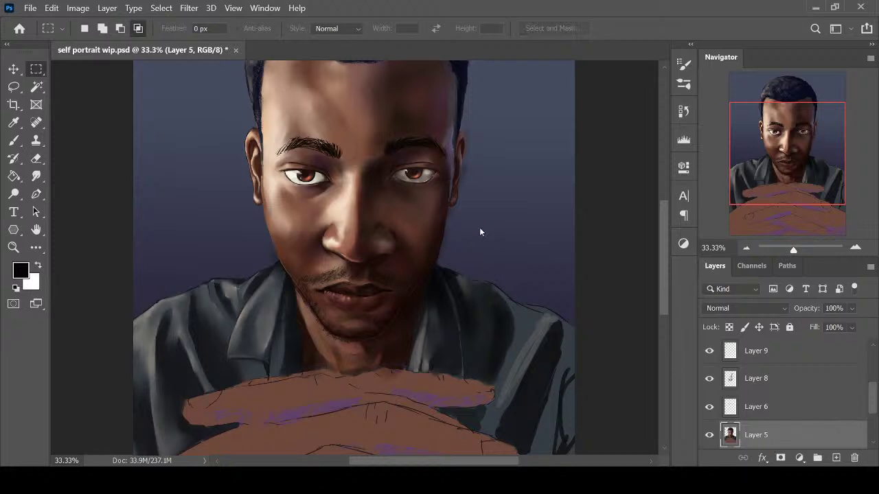
{"action": "key", "text": "Return"}
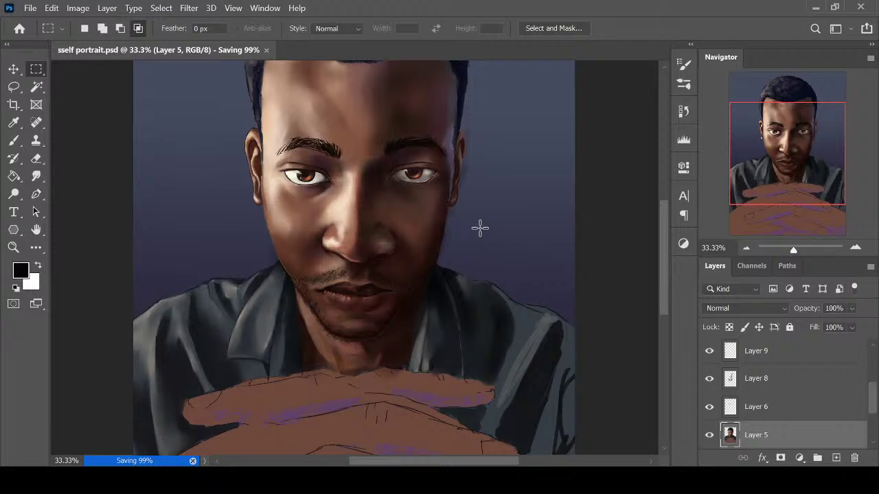